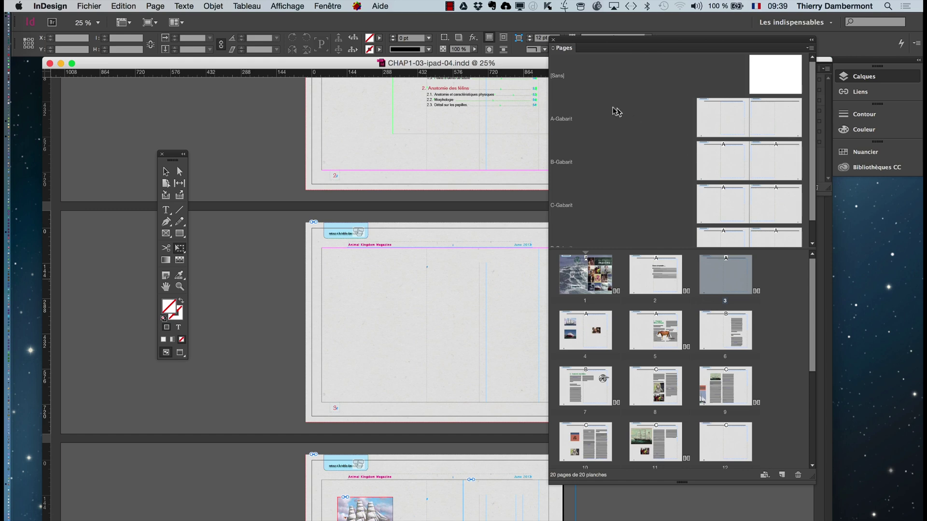
Reposition the floating Pages and tool panels so they sit clear of the page 3 layout.
{"action": "left_click_drag", "start_coordinate": [599, 44], "coordinate": [636, 96]}
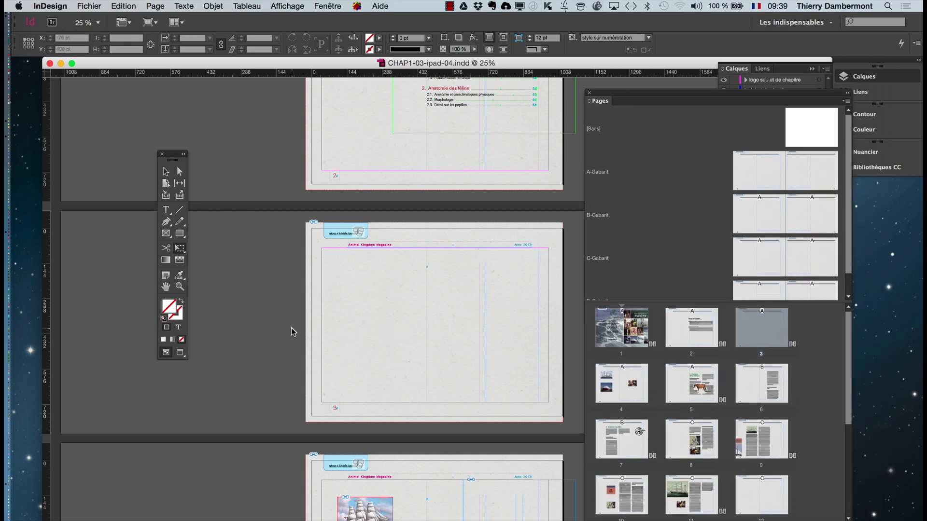
{"action": "left_click_drag", "start_coordinate": [172, 159], "coordinate": [79, 141]}
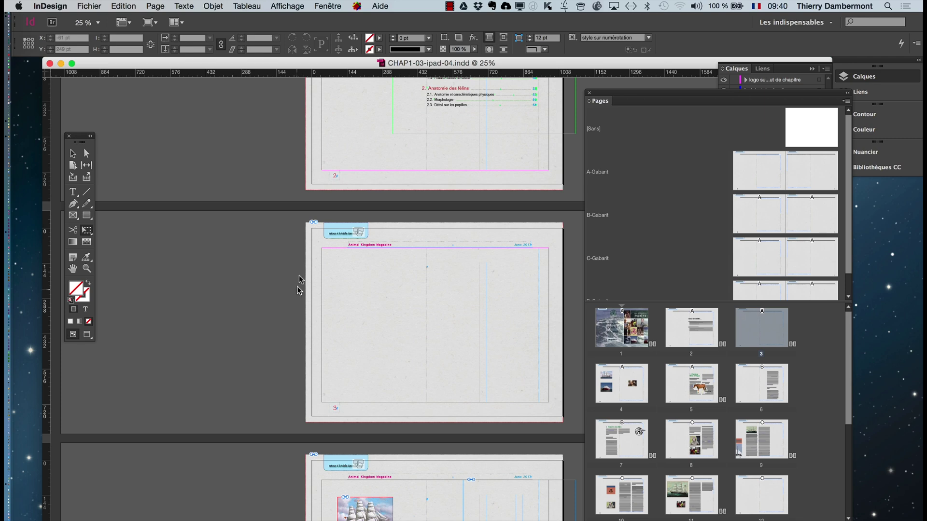
Open the preferences and review the General, Interface, Text, Composition, Units and Increments, and Guides and Pasteboard settings.
{"action": "left_click", "coordinate": [50, 5]}
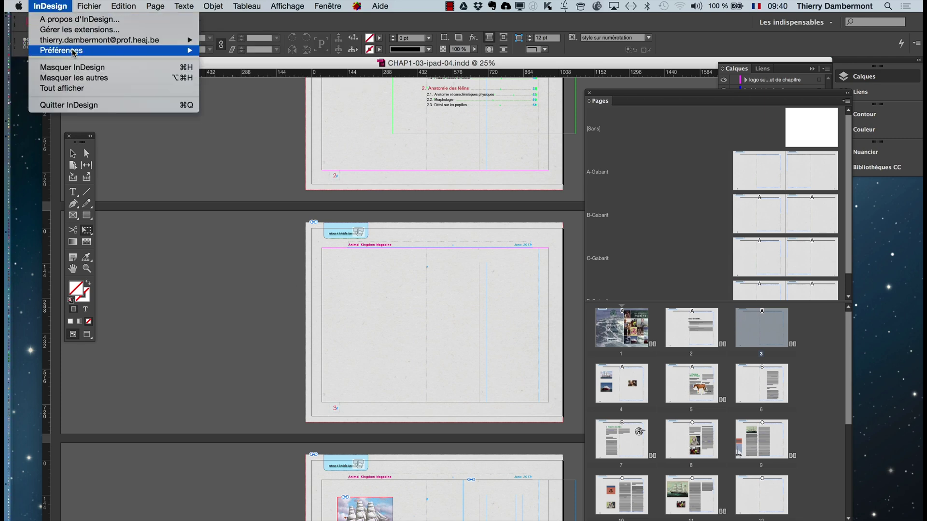
{"action": "mouse_move", "coordinate": [74, 52]}
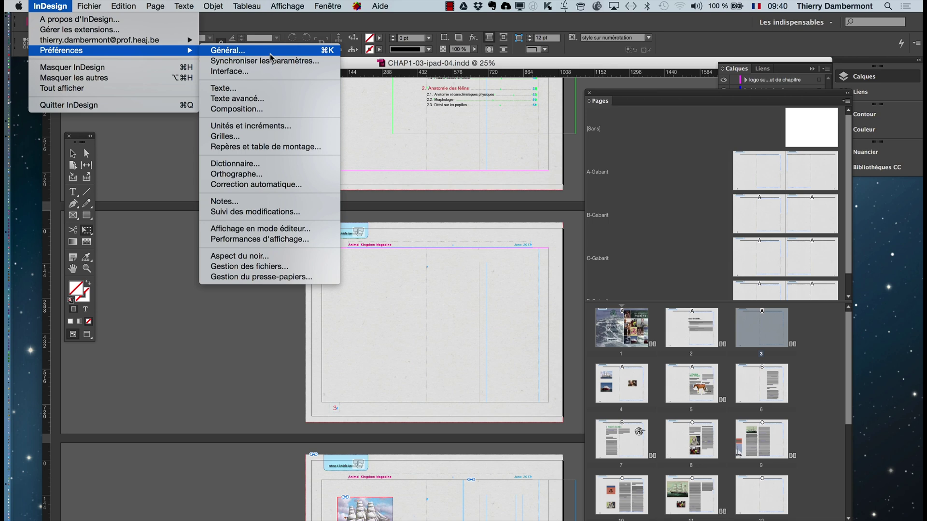
{"action": "left_click", "coordinate": [270, 72]}
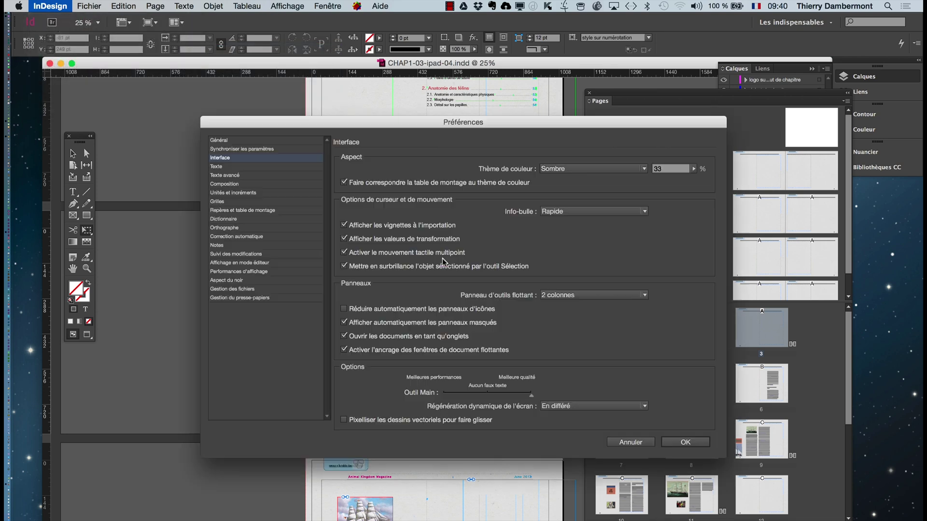
{"action": "left_click", "coordinate": [235, 141]}
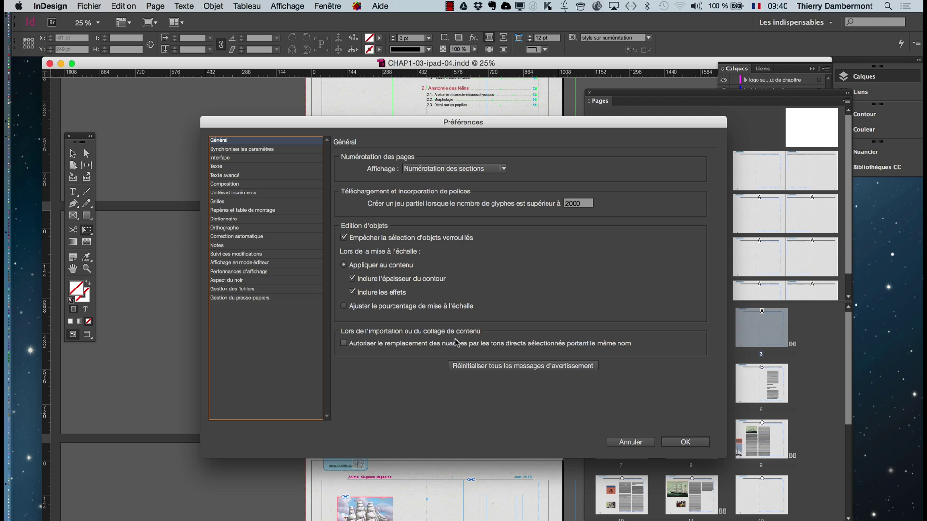
{"action": "key", "text": "Down"}
{"action": "key", "text": "Down"}
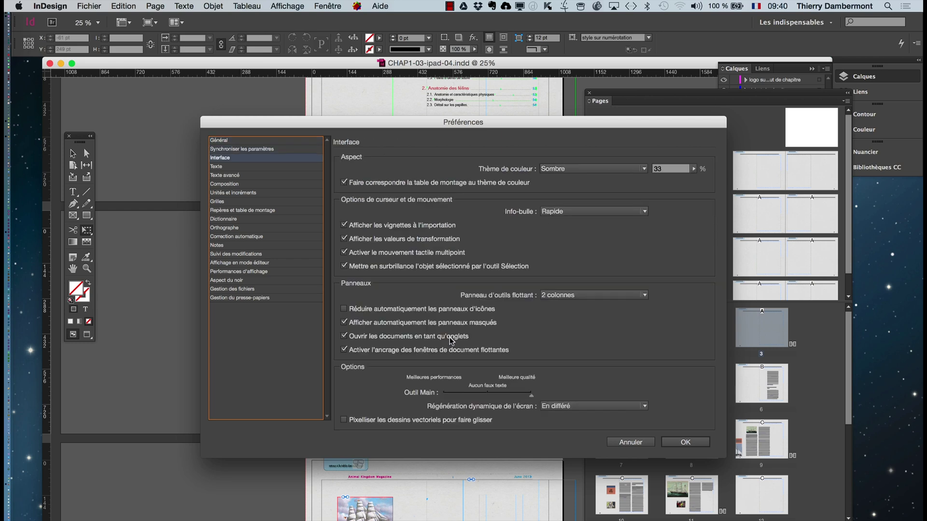
{"action": "key", "text": "Down"}
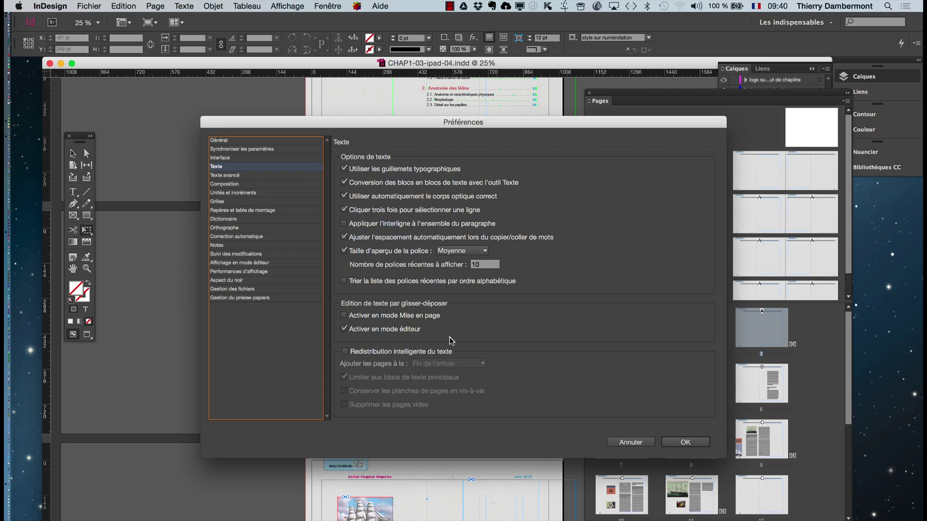
{"action": "key", "text": "Down"}
{"action": "key", "text": "Down"}
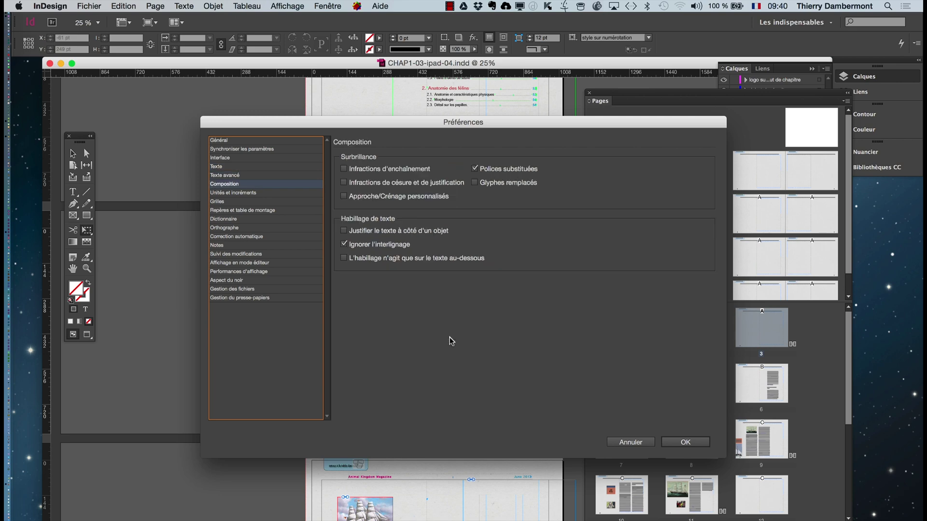
{"action": "key", "text": "Down"}
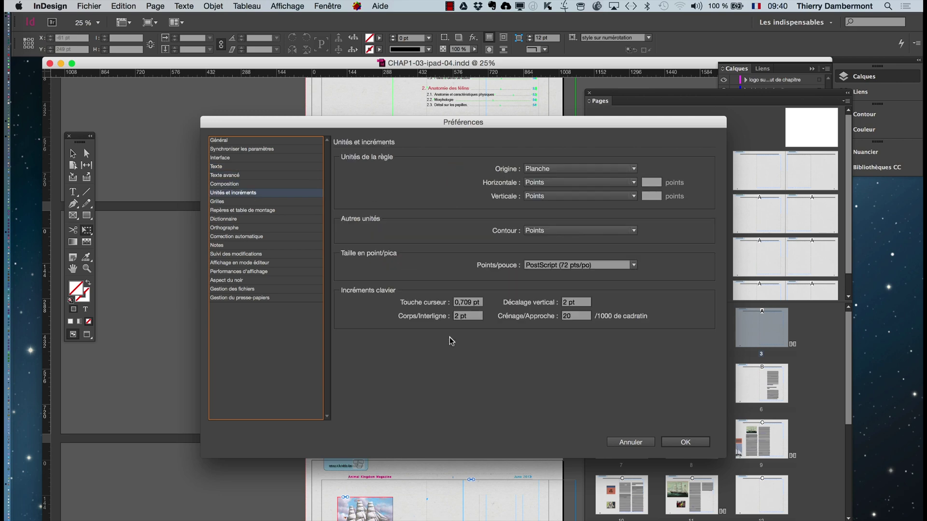
{"action": "key", "text": "Down"}
{"action": "key", "text": "Down"}
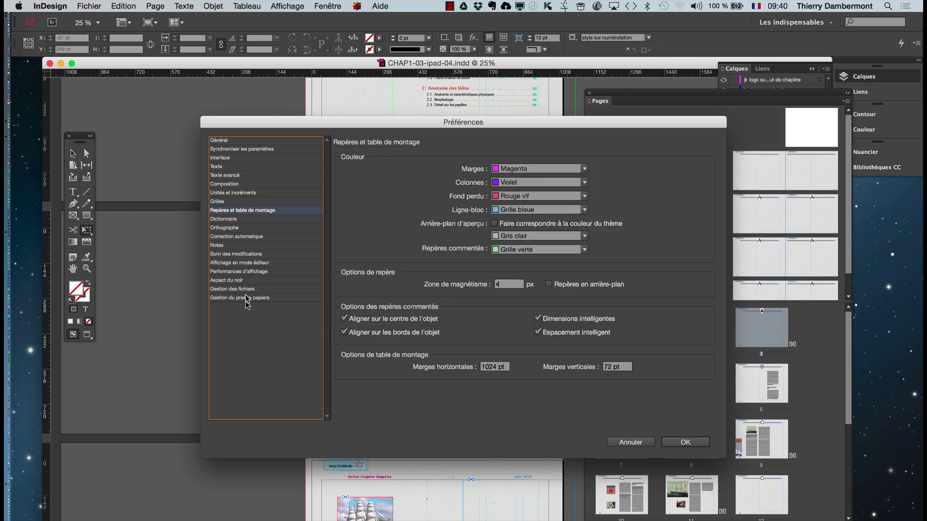
Review the preference categories again, including settings synchronisation, advanced text, display performance and appearance of black.
{"action": "left_click", "coordinate": [254, 142]}
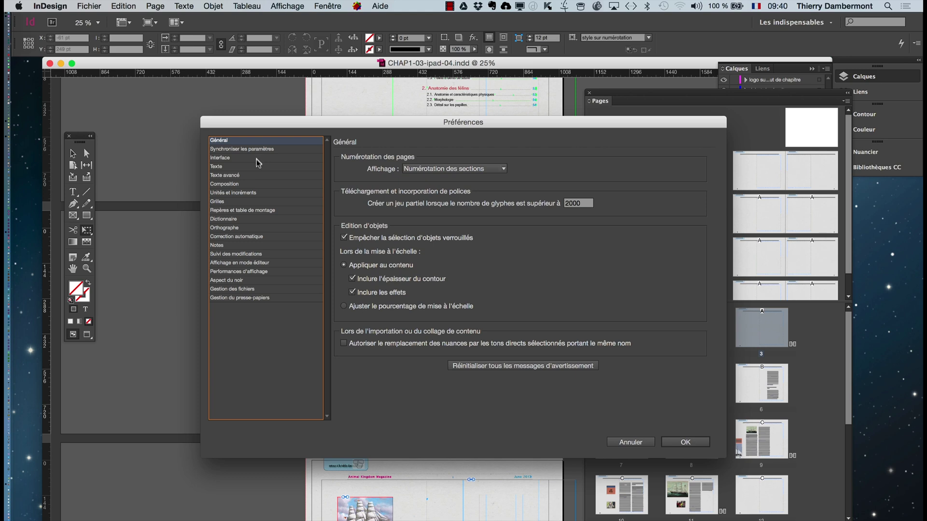
{"action": "key", "text": "Down"}
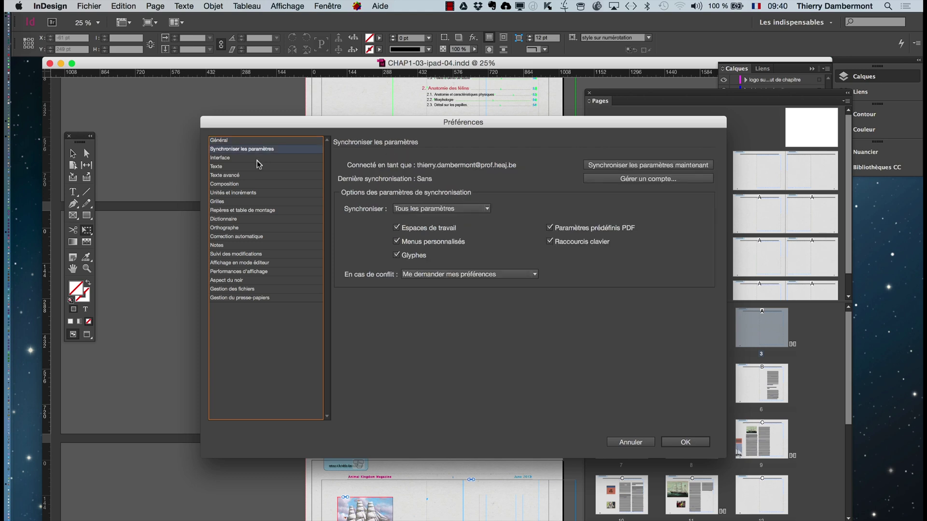
{"action": "key", "text": "XF86MonBrightnessUp"}
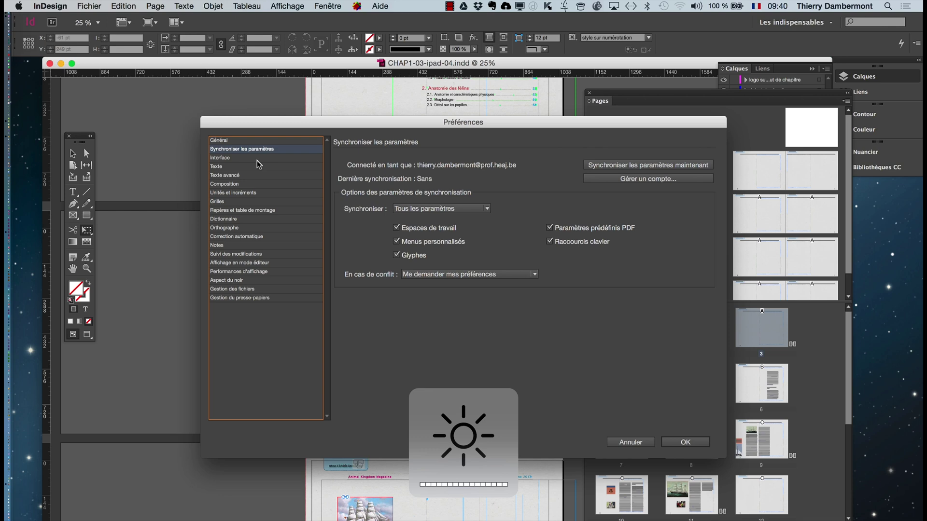
{"action": "left_click", "coordinate": [252, 193]}
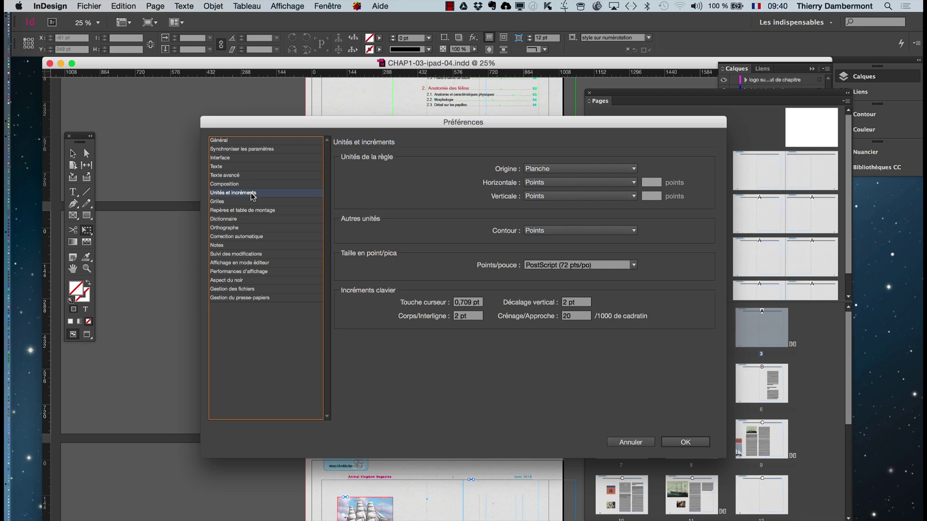
{"action": "left_click", "coordinate": [250, 184]}
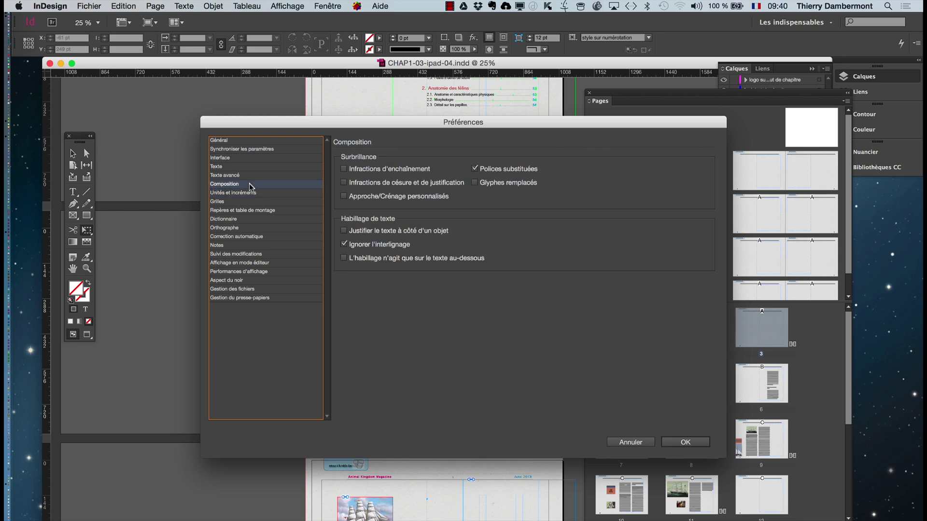
{"action": "key", "text": "Up"}
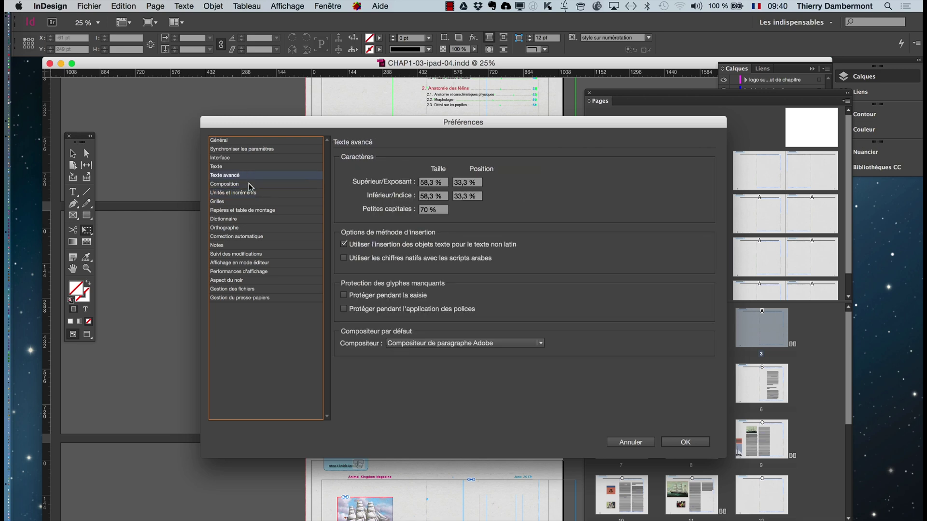
{"action": "key", "text": "Up"}
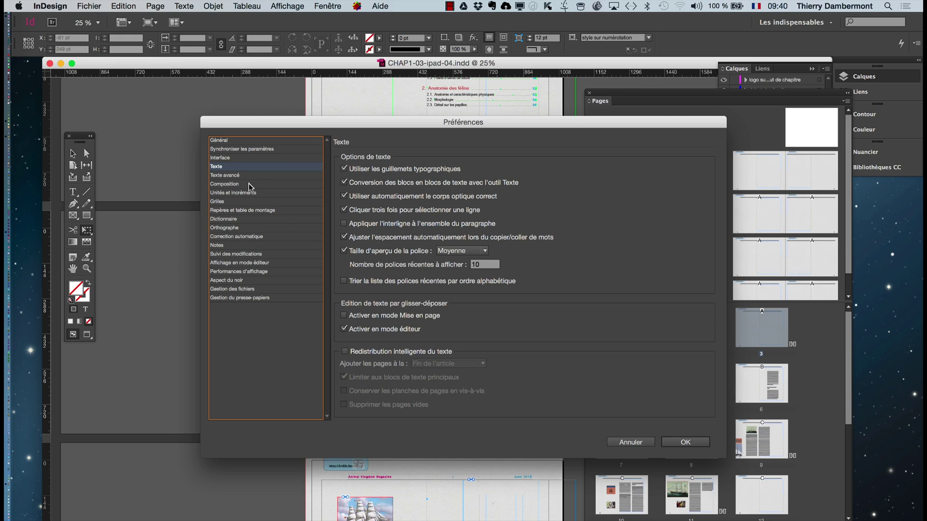
{"action": "key", "text": "Up"}
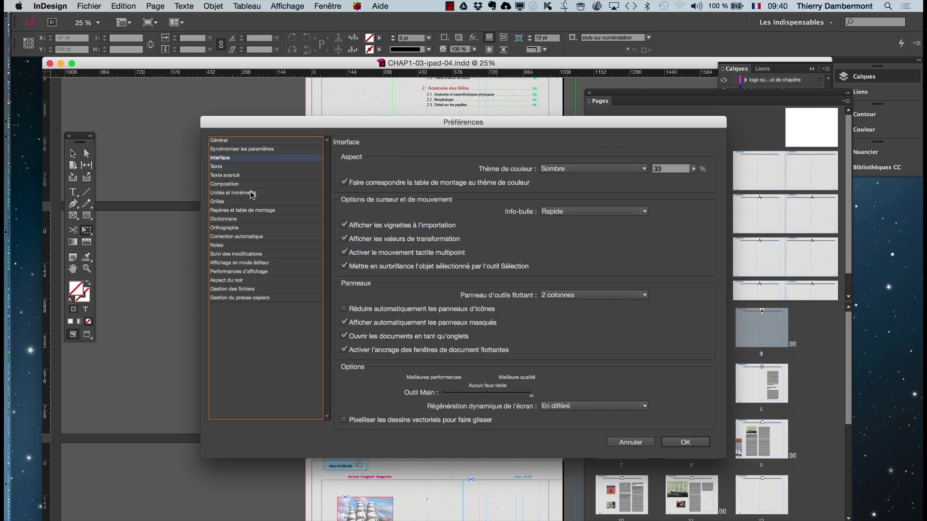
{"action": "key", "text": "Up"}
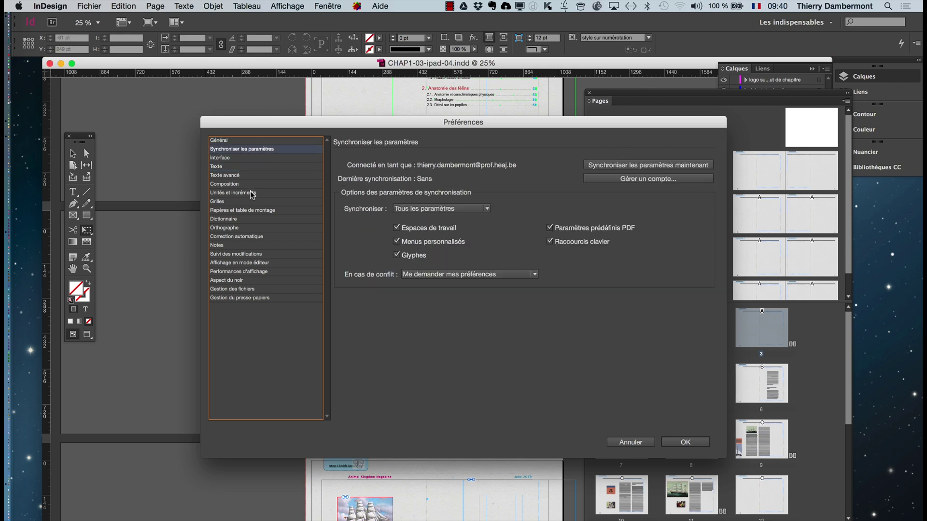
{"action": "key", "text": "Up"}
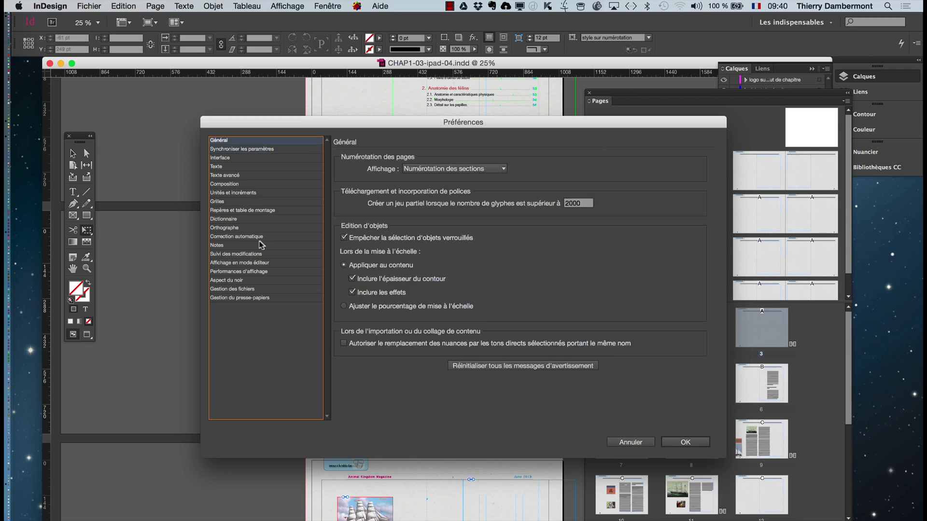
{"action": "left_click", "coordinate": [250, 272]}
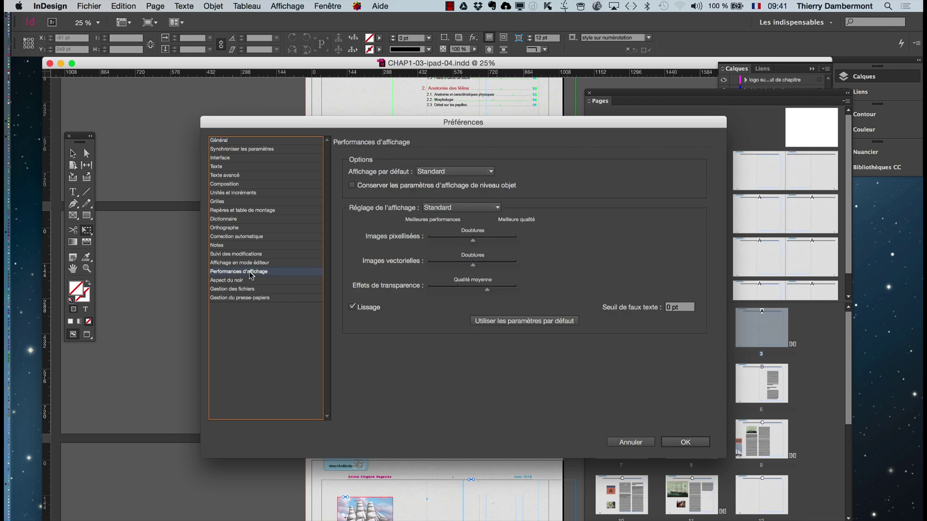
{"action": "key", "text": "Down"}
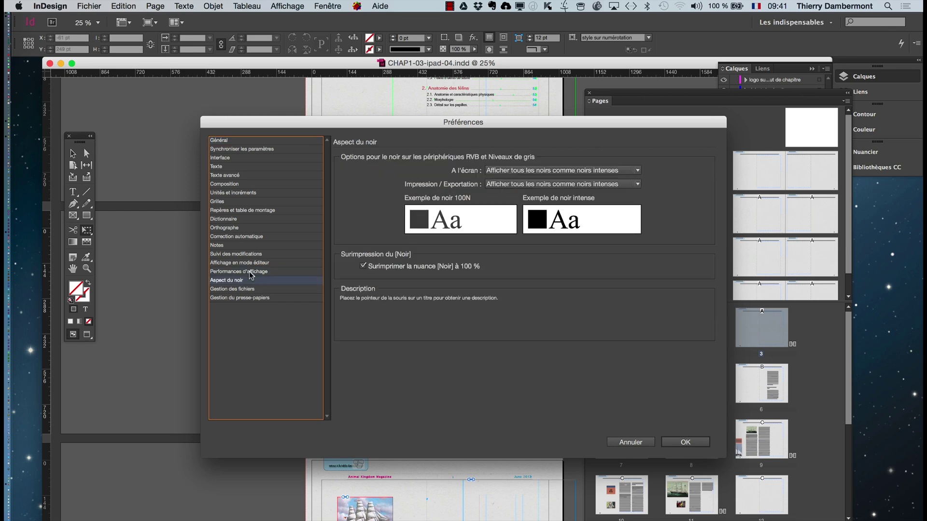
Set the pasteboard's vertical margins to 1200 pt in the guides and pasteboard preferences and apply the change.
{"action": "left_click", "coordinate": [242, 211]}
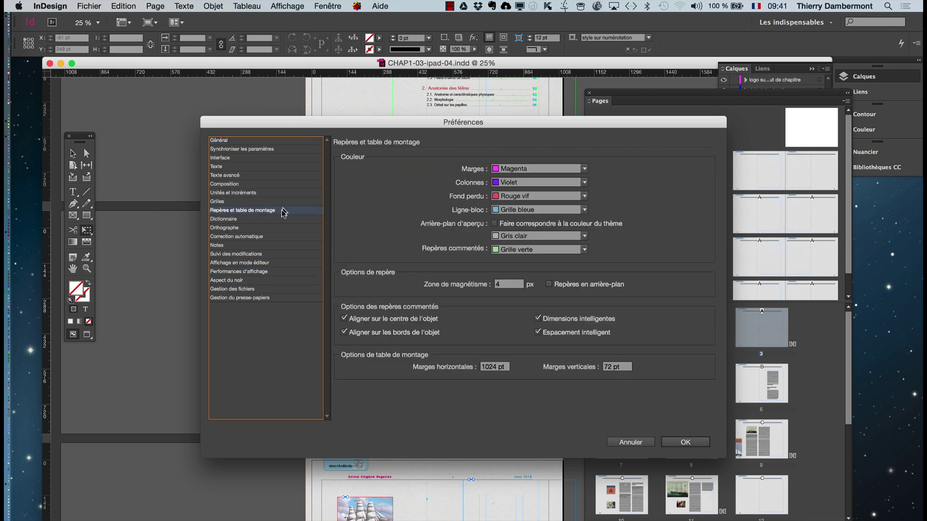
{"action": "key", "text": "alt"}
{"action": "left_click_drag", "start_coordinate": [277, 122], "coordinate": [669, 310]}
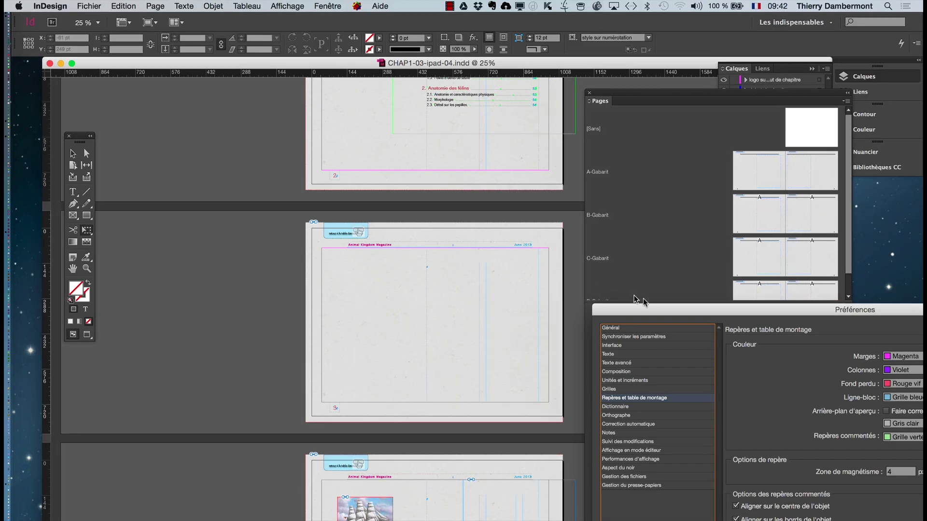
{"action": "left_click_drag", "start_coordinate": [642, 309], "coordinate": [165, 65]}
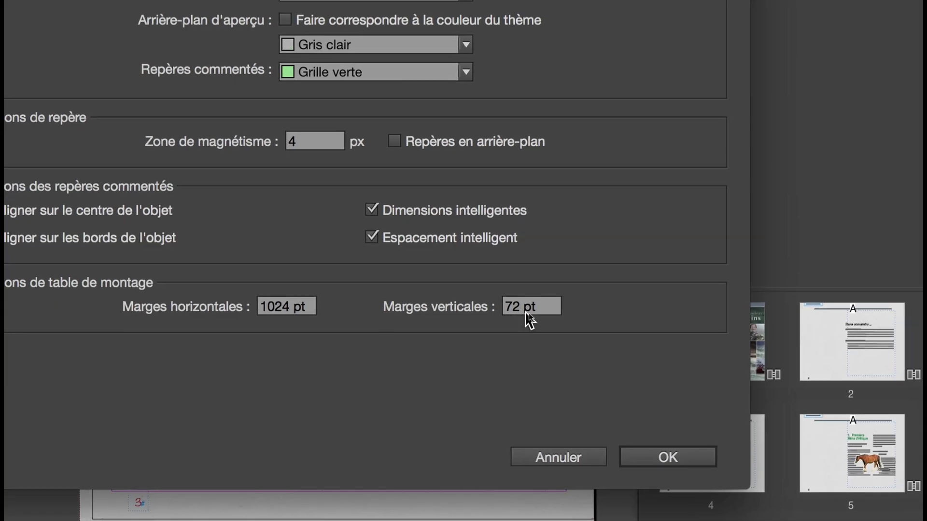
{"action": "left_click_drag", "start_coordinate": [546, 305], "coordinate": [508, 305]}
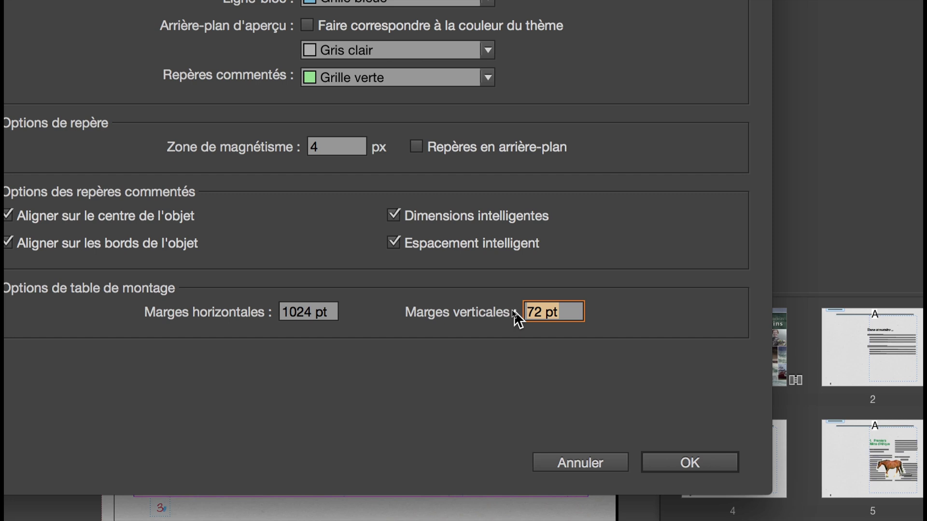
{"action": "type", "text": "1200"}
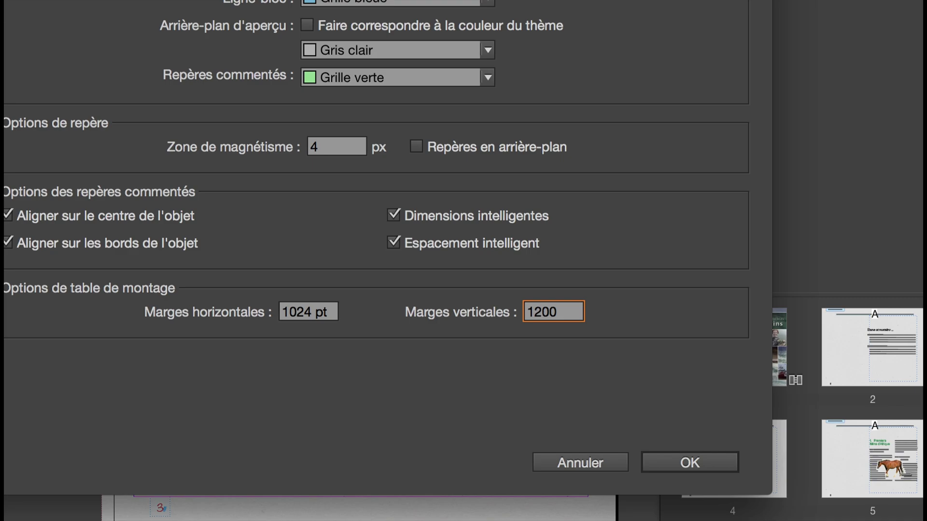
{"action": "key", "text": "alt"}
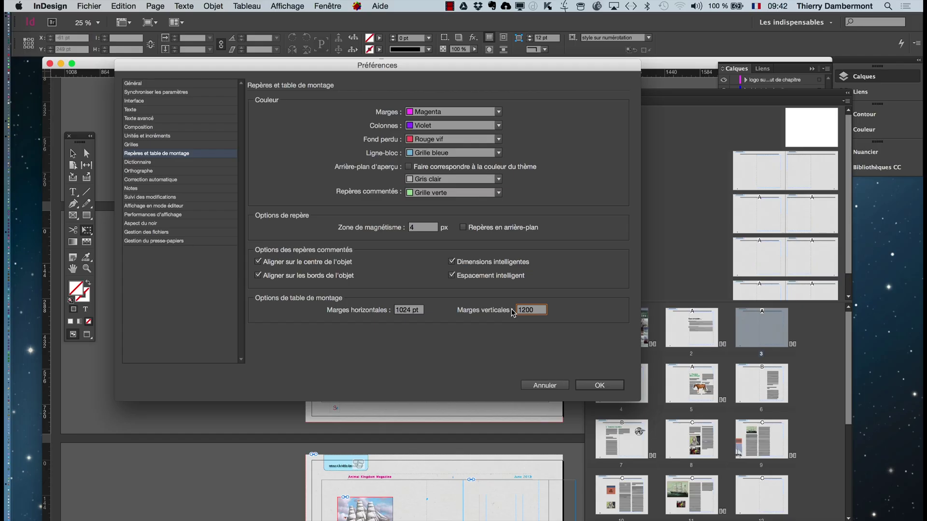
{"action": "left_click", "coordinate": [601, 385]}
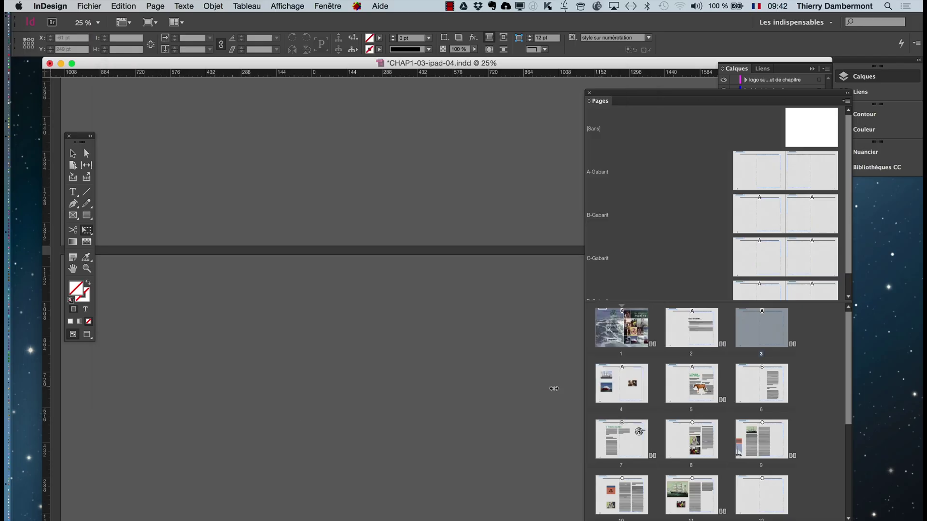
Bring page 2 with its surrounding pasteboard into view and move the Pages panel off it.
{"action": "key", "text": "super+minus"}
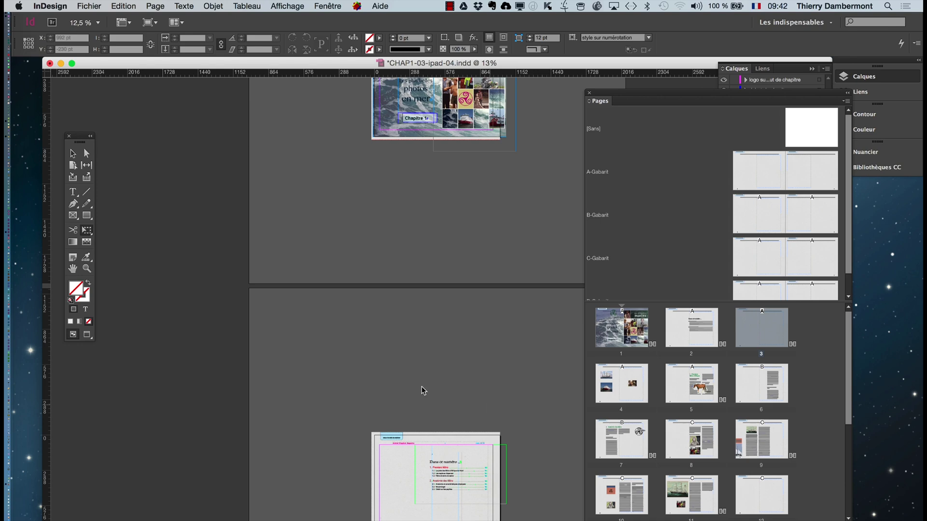
{"action": "left_click", "coordinate": [72, 269]}
{"action": "left_click_drag", "start_coordinate": [353, 367], "coordinate": [342, 240]}
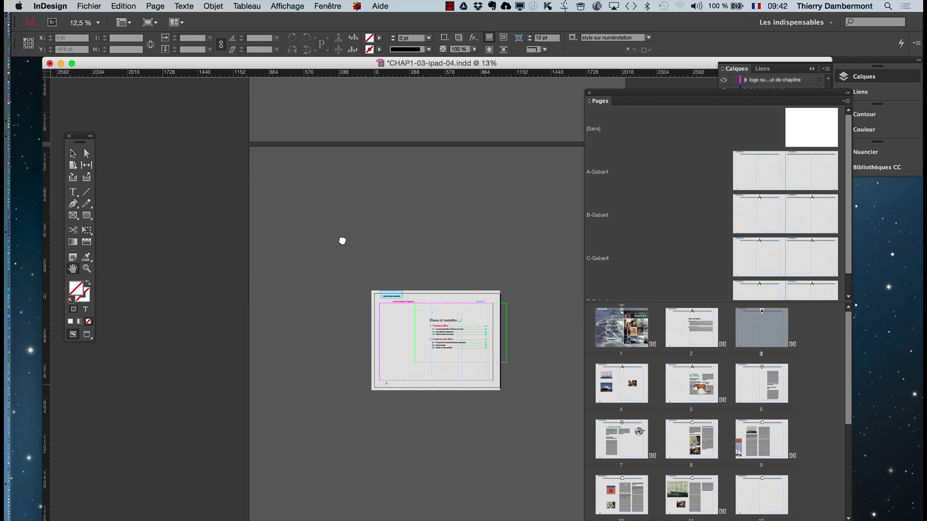
{"action": "left_click_drag", "start_coordinate": [604, 97], "coordinate": [681, 153]}
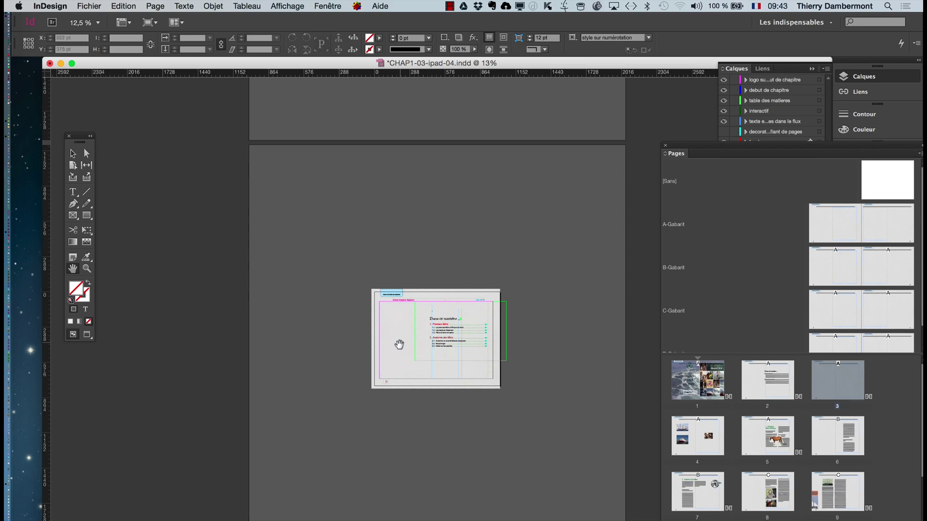
Draw a tall, narrow text frame on the pasteboard to the left of page 2, extending above and below the page.
{"action": "key", "text": "super+equal"}
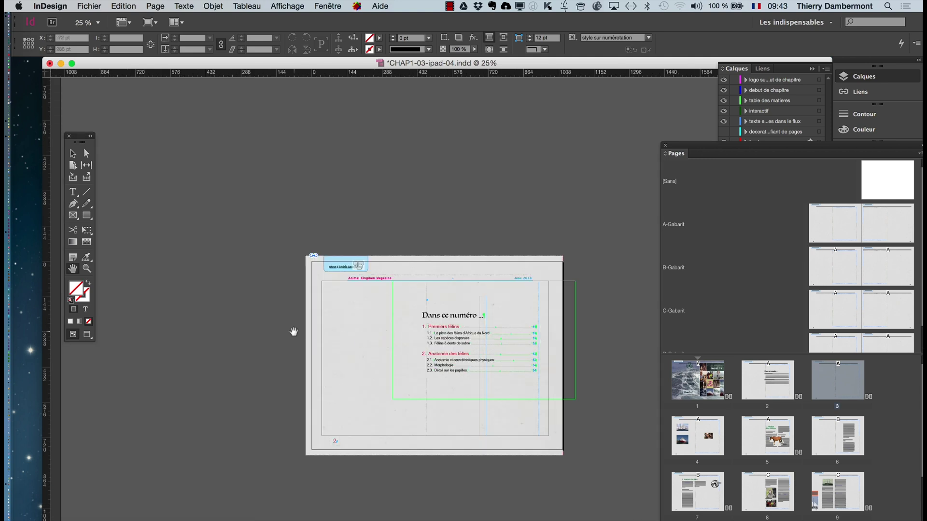
{"action": "left_click", "coordinate": [73, 193]}
{"action": "left_click_drag", "start_coordinate": [151, 120], "coordinate": [226, 500]}
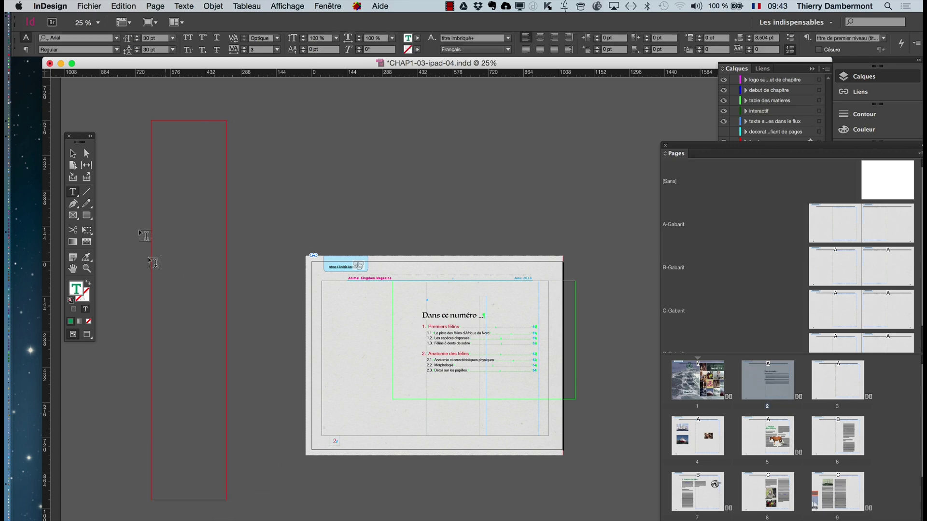
Place the text cursor in the tall frame and shift the frame slightly up and away from page 2, to about X -700 pt, Y -591 pt.
{"action": "left_click", "coordinate": [72, 154]}
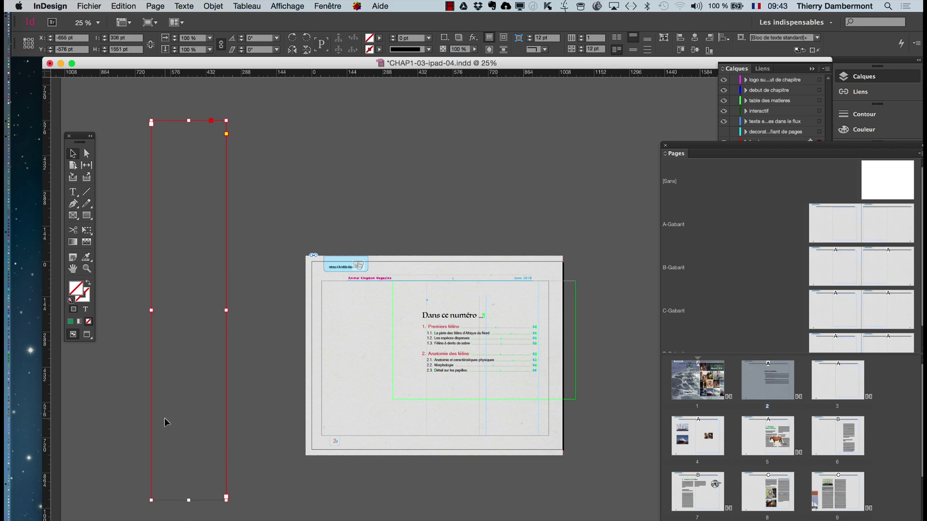
{"action": "left_click", "coordinate": [73, 192]}
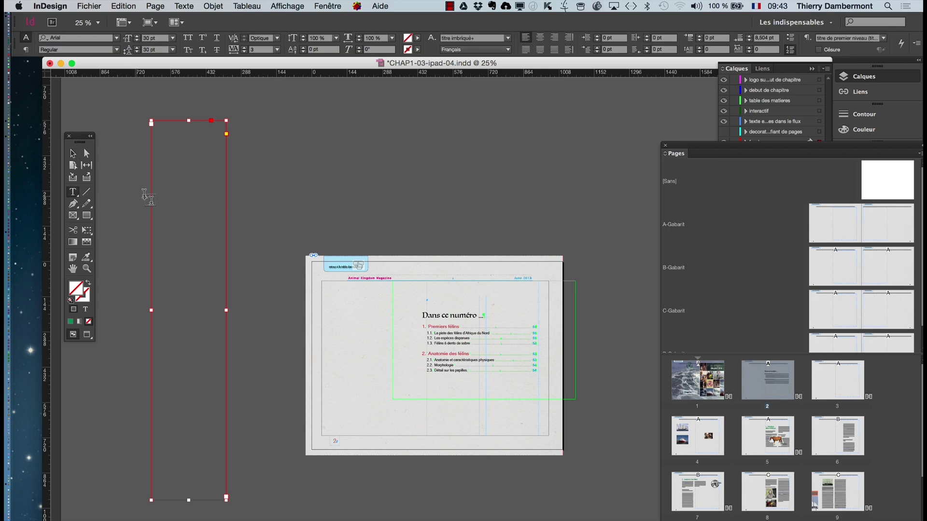
{"action": "left_click", "coordinate": [172, 182]}
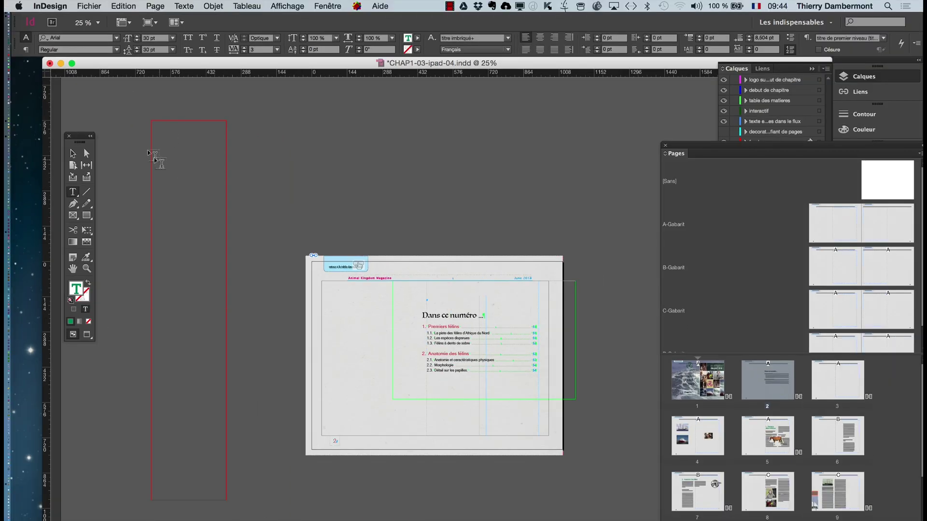
{"action": "left_click", "coordinate": [84, 154]}
{"action": "key", "text": "Escape"}
{"action": "mouse_move", "coordinate": [160, 120]}
{"action": "left_mouse_down"}
{"action": "mouse_move", "coordinate": [333, 278]}
{"action": "mouse_move", "coordinate": [150, 116]}
{"action": "left_mouse_up"}
{"action": "key", "text": "t"}
{"action": "left_click", "coordinate": [175, 152]}
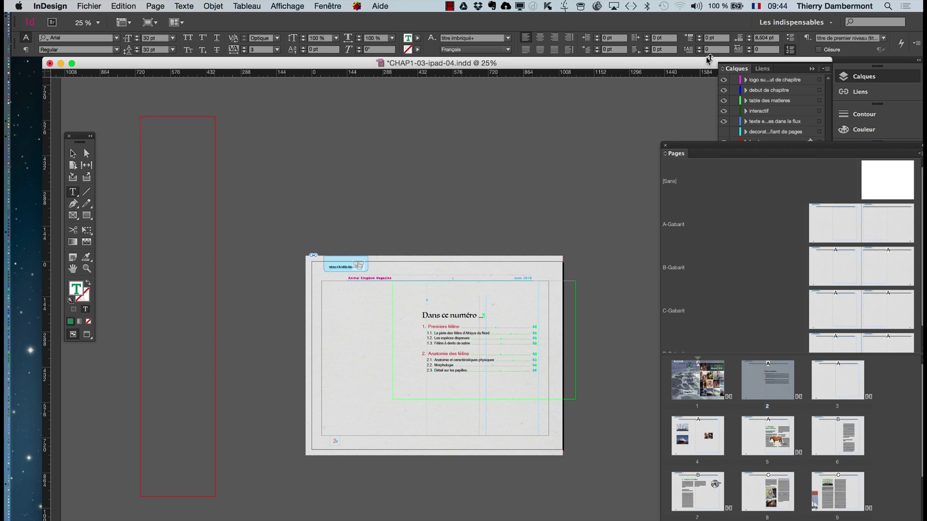
Move the tall text frame from the fond layer to the "texte e...s dans le flux" layer and lock all other layers.
{"action": "left_click_drag", "start_coordinate": [736, 70], "coordinate": [251, 111]}
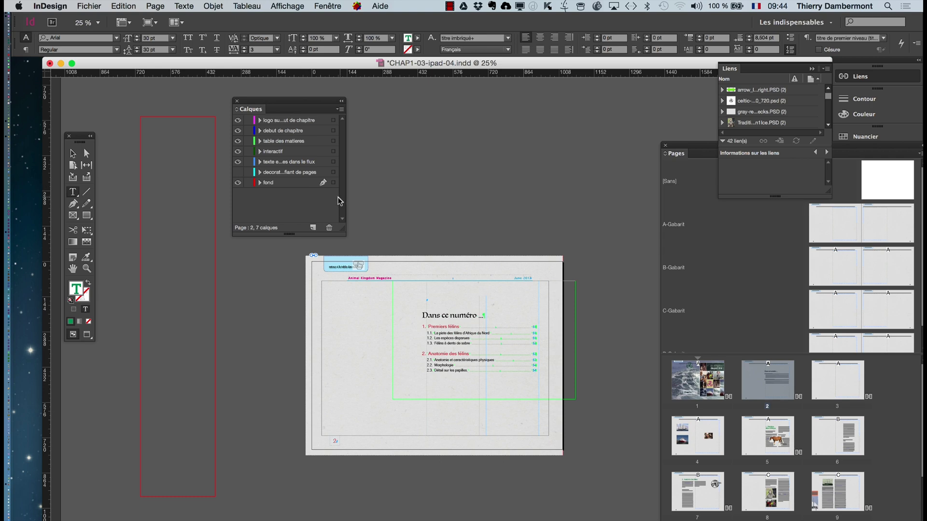
{"action": "left_click", "coordinate": [73, 154]}
{"action": "left_click", "coordinate": [160, 132]}
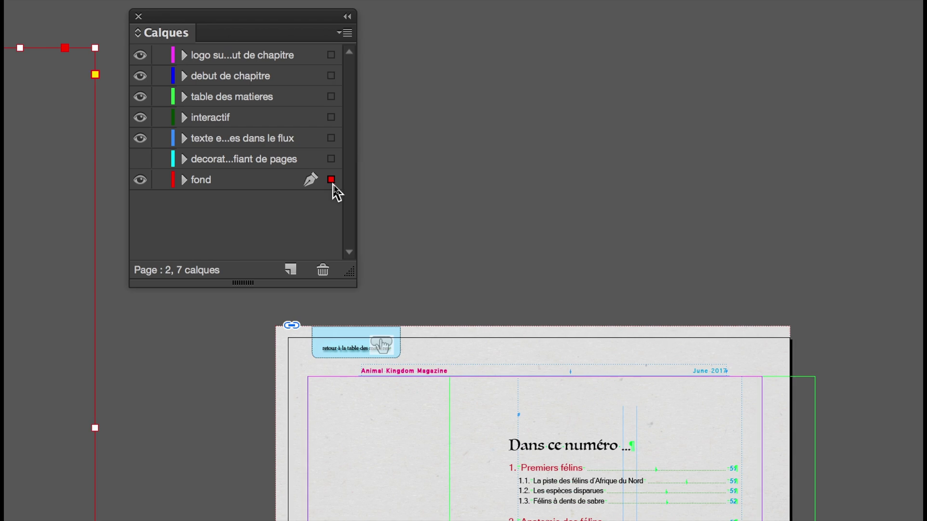
{"action": "mouse_move", "coordinate": [332, 179]}
{"action": "left_mouse_down"}
{"action": "mouse_move", "coordinate": [331, 139]}
{"action": "mouse_move", "coordinate": [335, 169]}
{"action": "left_mouse_up"}
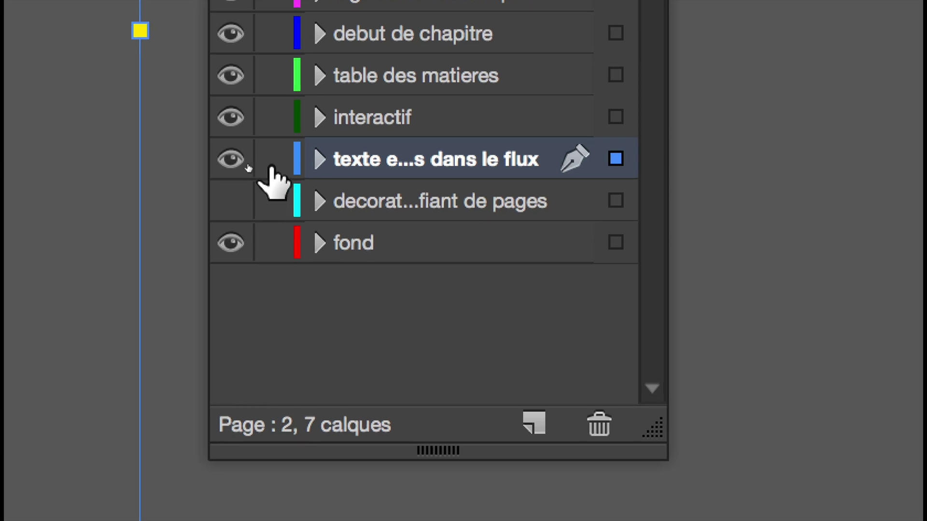
{"action": "left_click", "coordinate": [273, 164], "text": "alt"}
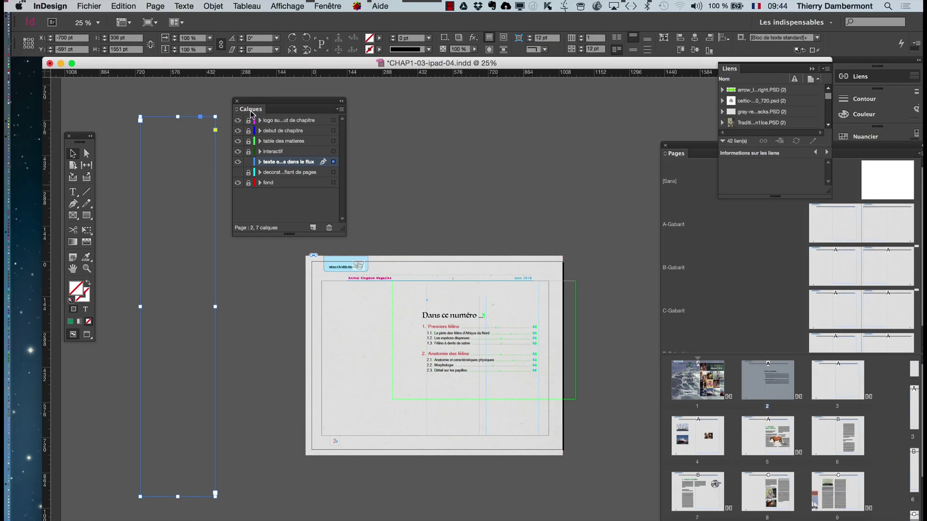
{"action": "left_click_drag", "start_coordinate": [251, 114], "coordinate": [282, 113]}
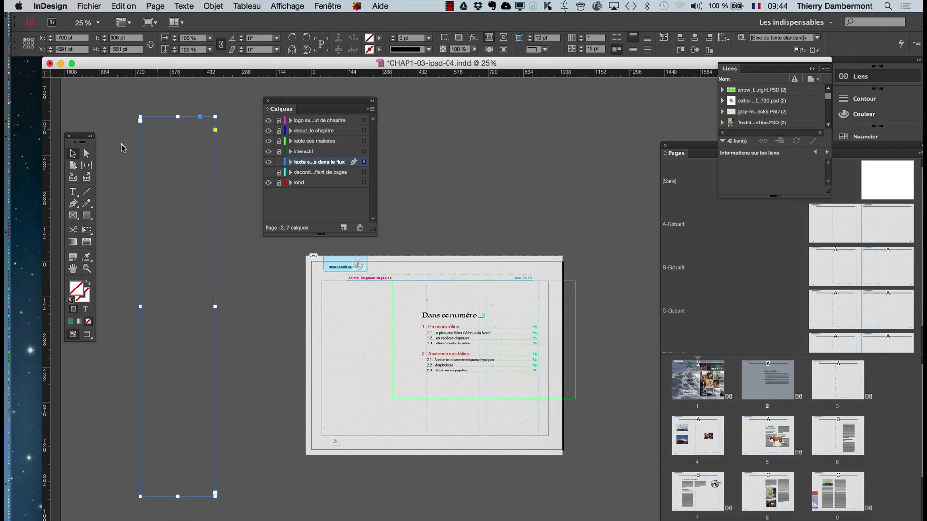
Try the text cursor in the tall frame on its new layer and shift the frame slightly toward the page.
{"action": "left_click", "coordinate": [82, 193]}
{"action": "key", "text": "t"}
{"action": "left_click", "coordinate": [156, 129]}
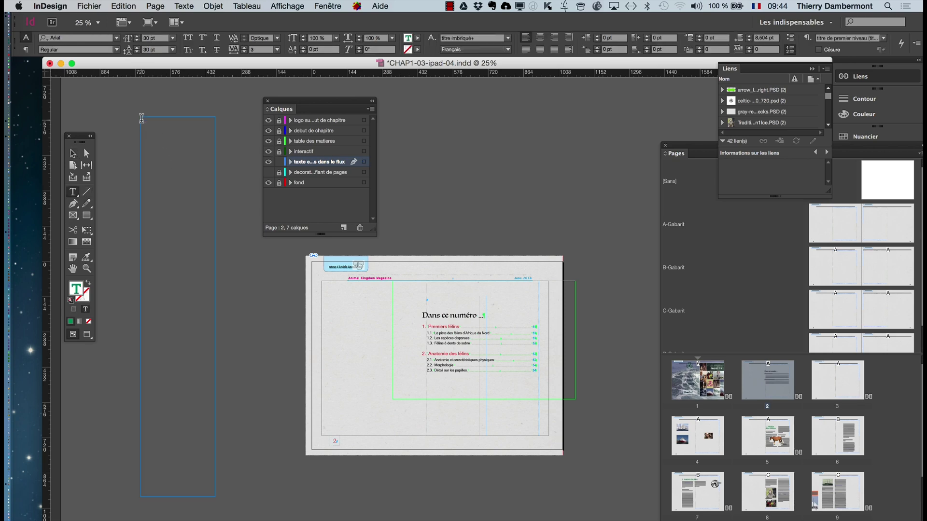
{"action": "left_click", "coordinate": [72, 154]}
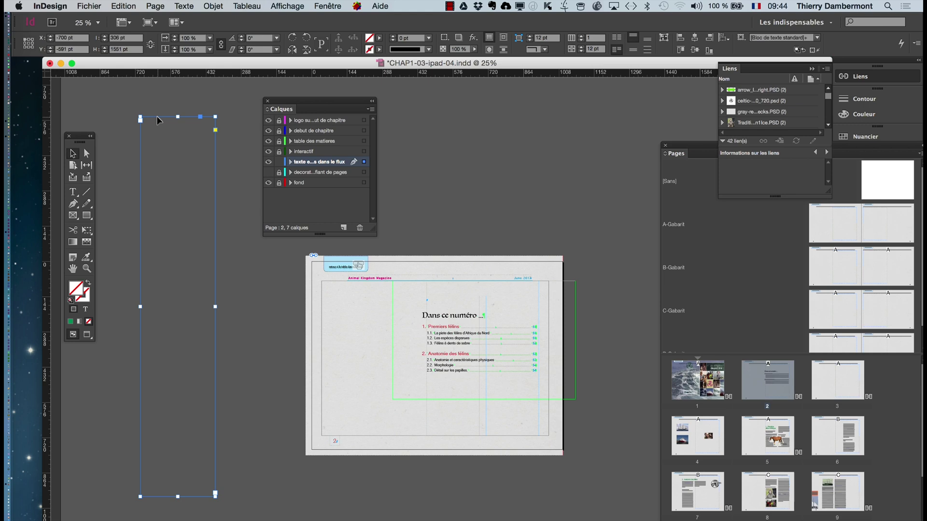
{"action": "left_click_drag", "start_coordinate": [157, 116], "coordinate": [163, 115]}
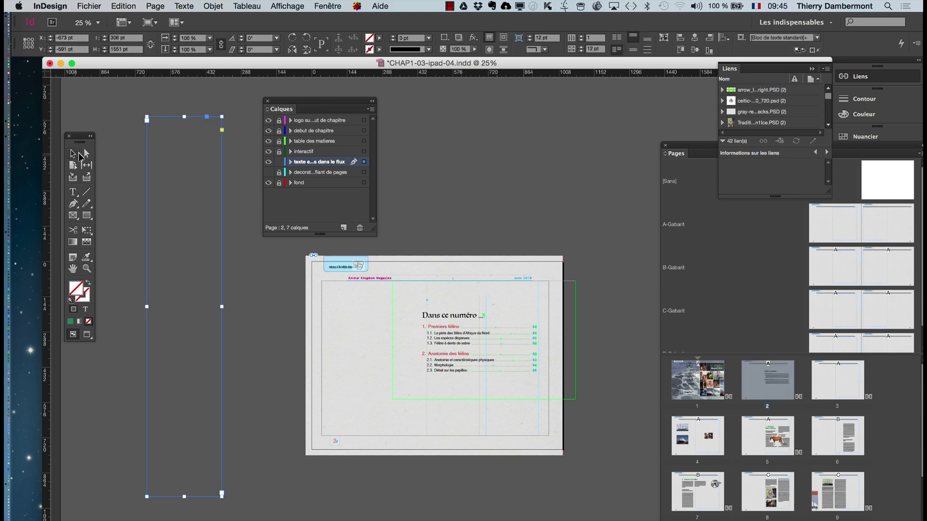
Move the tall frame onto page 2, place the text cursor in it, and return the frame to the pasteboard beside the page.
{"action": "left_click_drag", "start_coordinate": [170, 115], "coordinate": [339, 288]}
{"action": "left_click", "coordinate": [72, 191]}
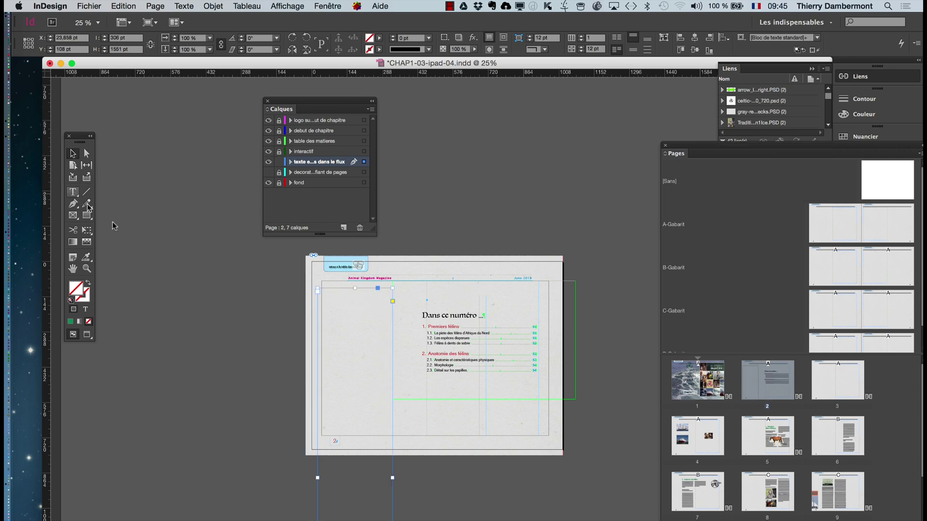
{"action": "left_click", "coordinate": [322, 290]}
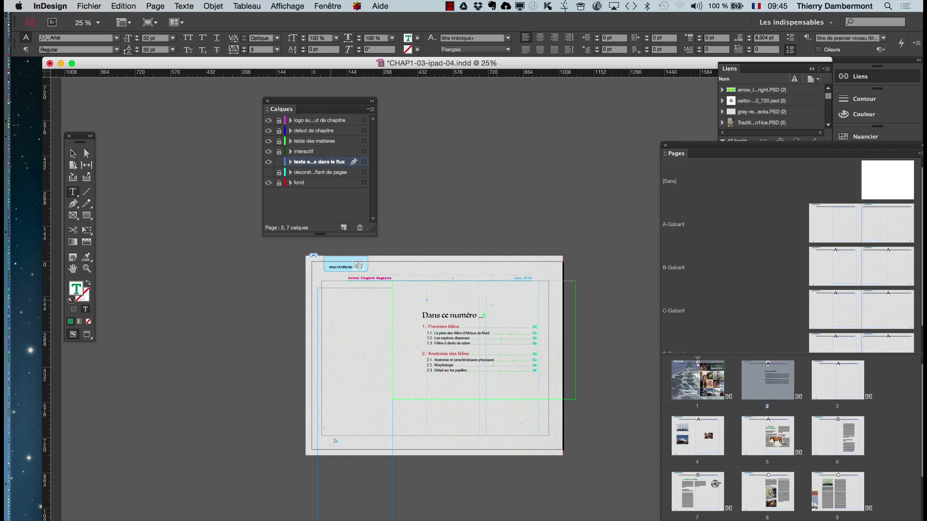
{"action": "left_click", "coordinate": [72, 153]}
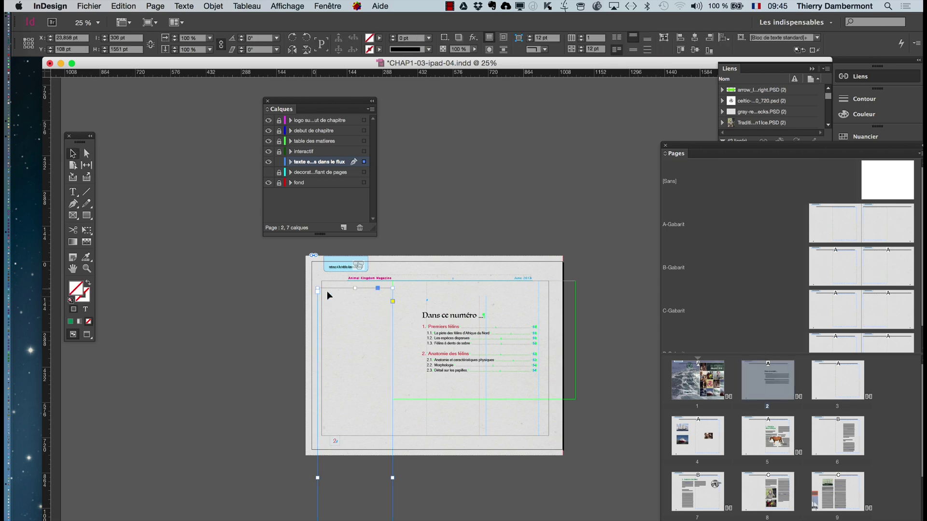
{"action": "left_click_drag", "start_coordinate": [328, 288], "coordinate": [150, 119]}
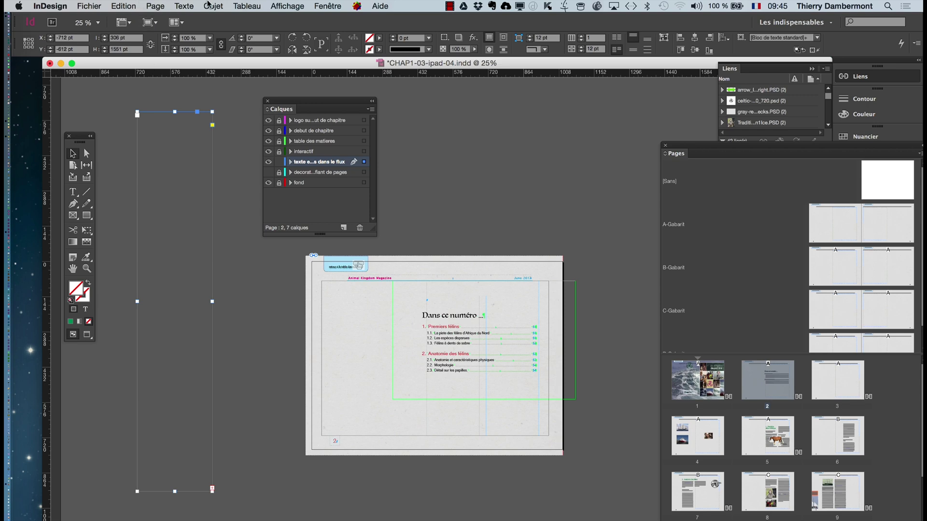
Display the paragraph styles beside the tall text frame and apply [Paragraphe standard] to it.
{"action": "left_click", "coordinate": [184, 5]}
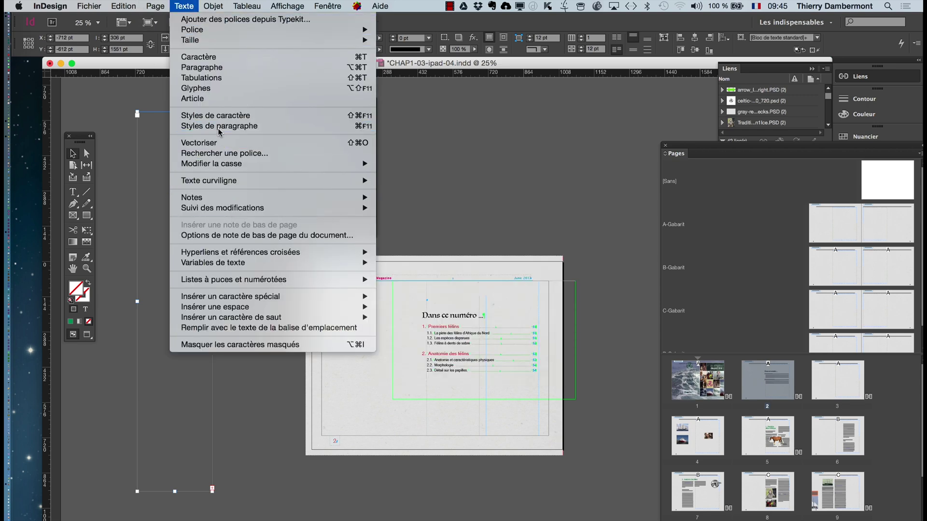
{"action": "left_click", "coordinate": [237, 141]}
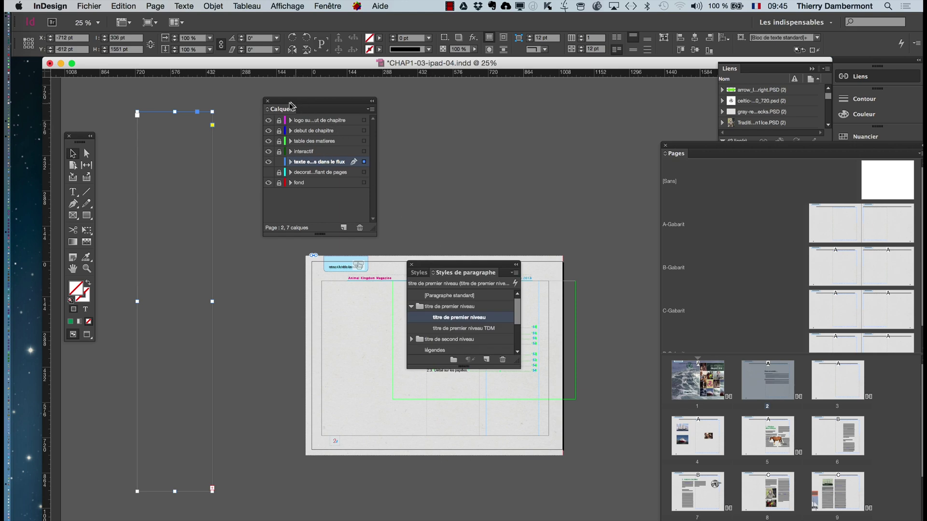
{"action": "left_click_drag", "start_coordinate": [289, 102], "coordinate": [578, 102]}
{"action": "left_click_drag", "start_coordinate": [427, 266], "coordinate": [251, 114]}
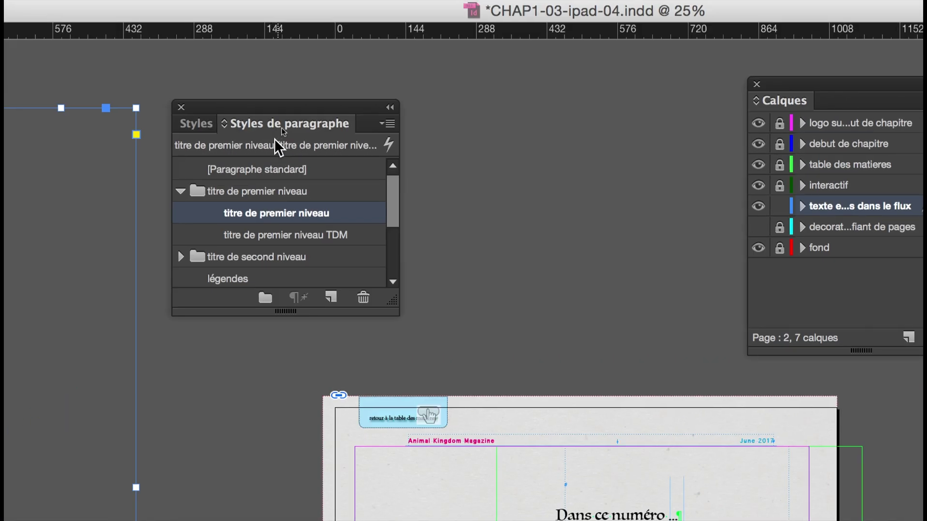
{"action": "left_click", "coordinate": [263, 169]}
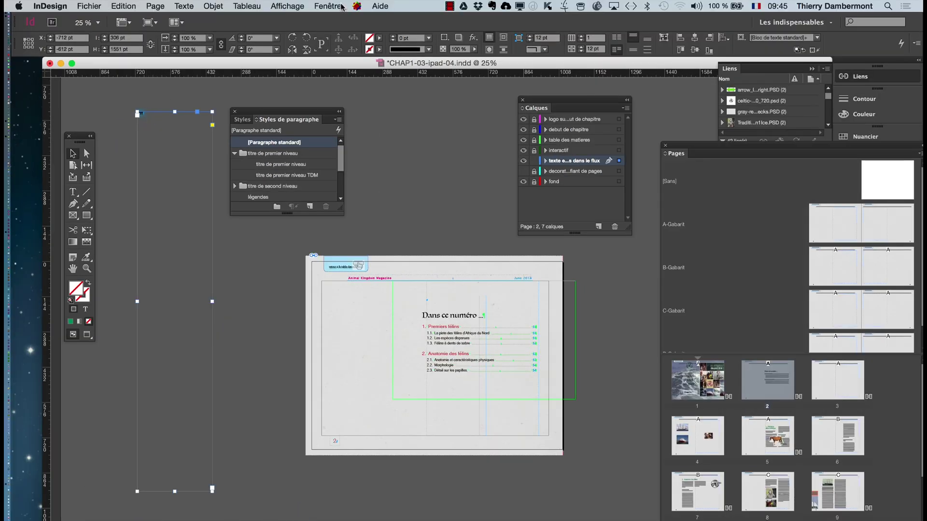
Display the object styles beside the tall frame and reset the frame to [Bloc de texte standard] without overrides.
{"action": "left_click", "coordinate": [342, 7]}
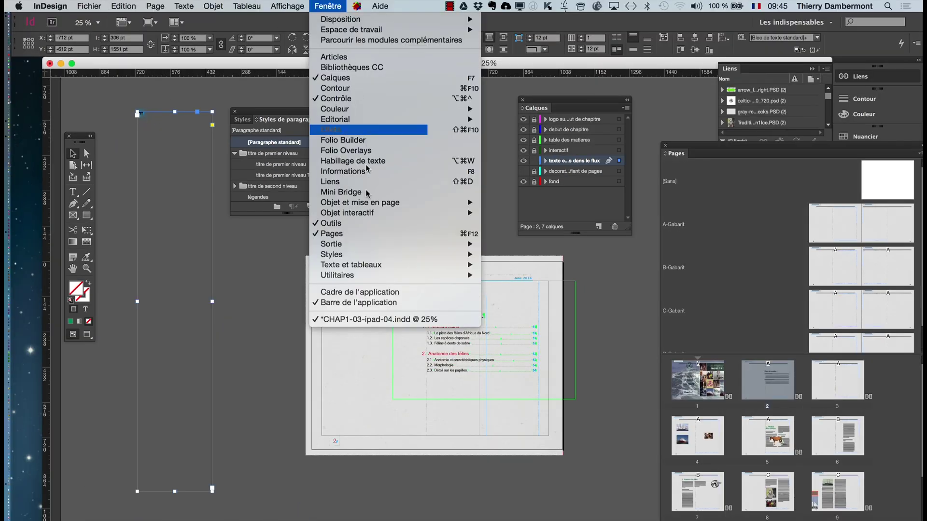
{"action": "mouse_move", "coordinate": [412, 254]}
{"action": "left_click", "coordinate": [501, 254]}
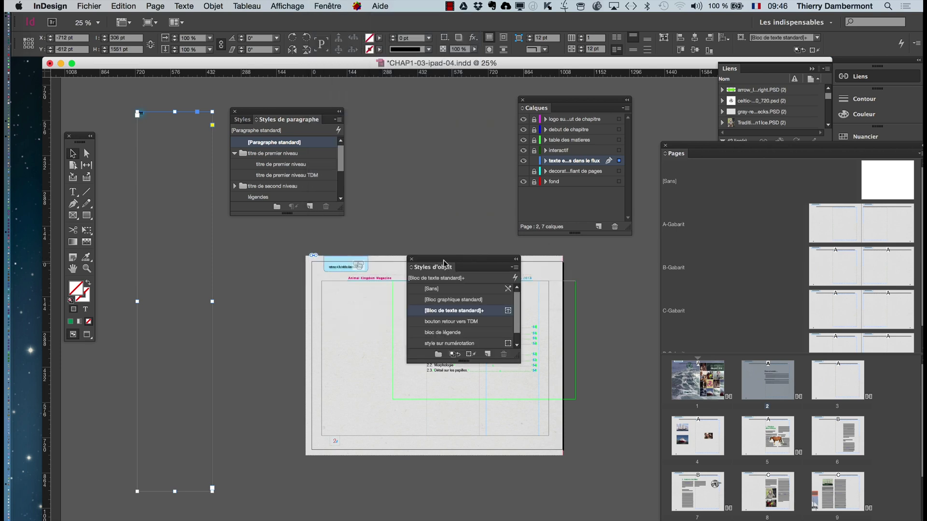
{"action": "left_click_drag", "start_coordinate": [444, 263], "coordinate": [260, 247]}
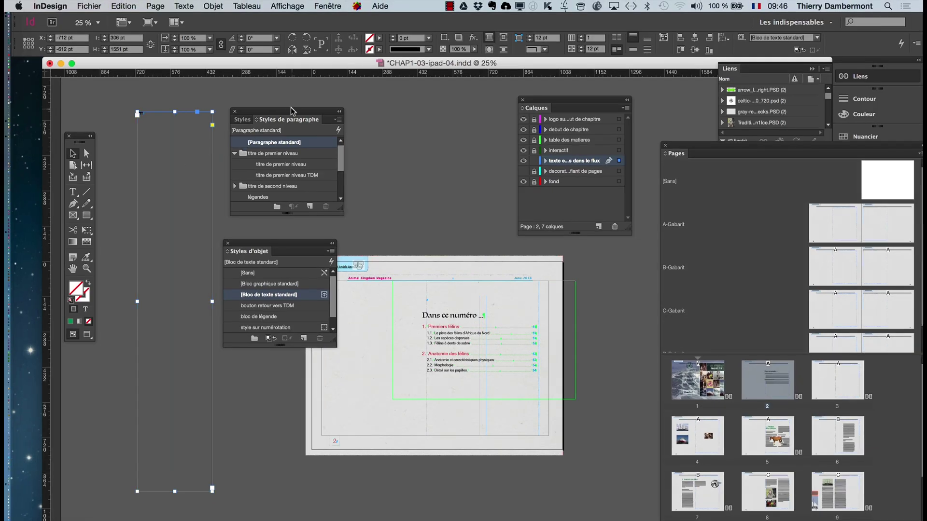
Lengthen the paragraph styles list and arrange the paragraph and object style panels side by side above page 2.
{"action": "left_click_drag", "start_coordinate": [291, 110], "coordinate": [396, 94]}
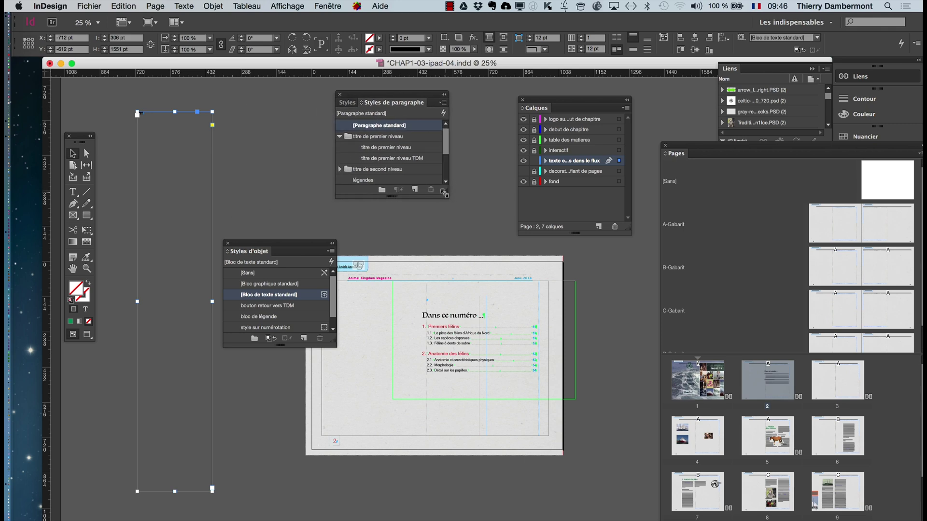
{"action": "left_click_drag", "start_coordinate": [444, 192], "coordinate": [443, 251]}
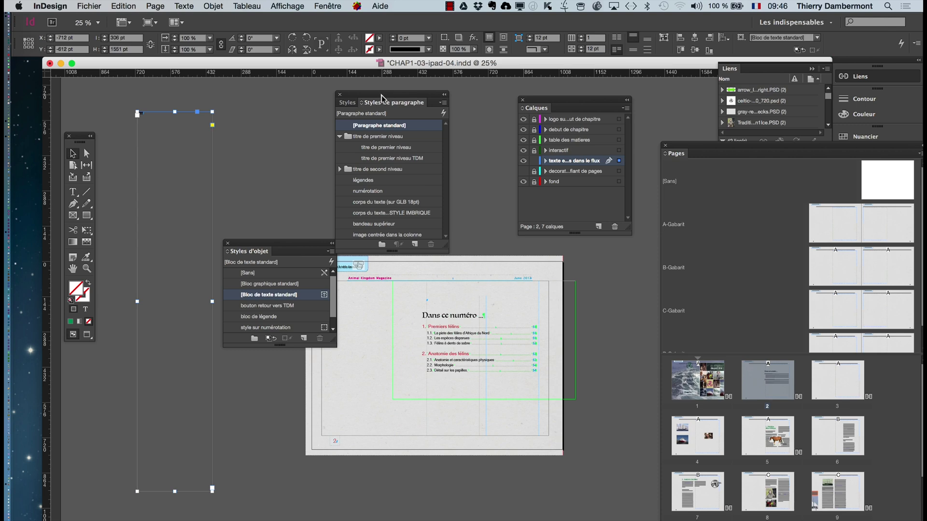
{"action": "left_click_drag", "start_coordinate": [383, 98], "coordinate": [412, 93]}
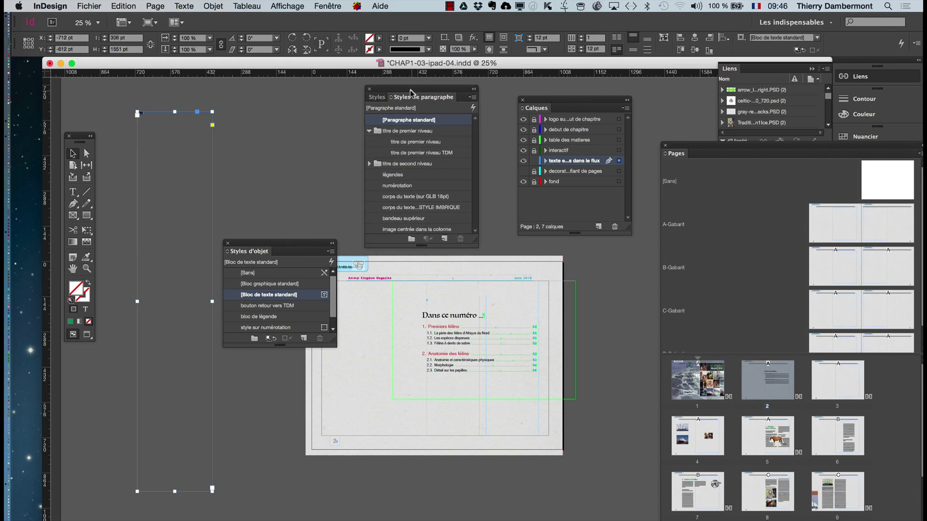
{"action": "left_click_drag", "start_coordinate": [271, 244], "coordinate": [277, 124]}
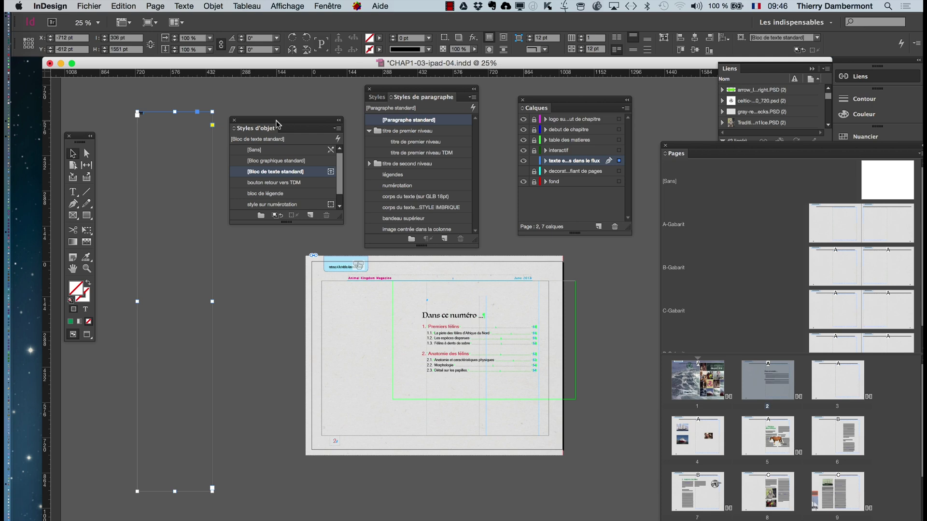
Fill the tall text frame with placeholder text and select the frame as an object.
{"action": "left_click", "coordinate": [73, 192]}
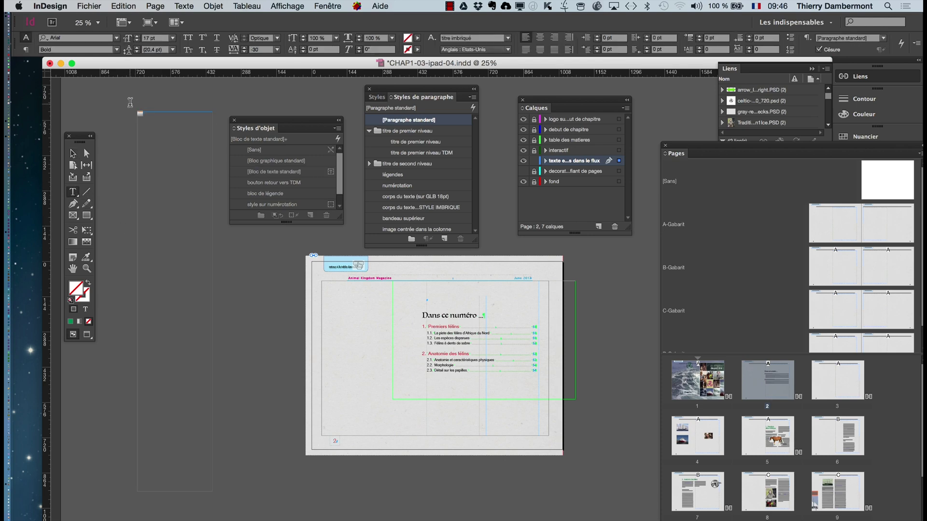
{"action": "right_click", "coordinate": [157, 141]}
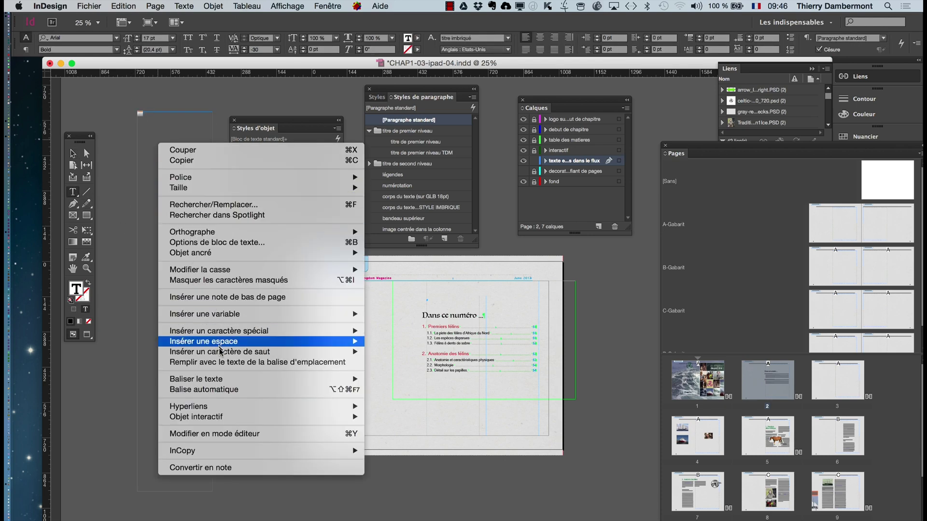
{"action": "left_click", "coordinate": [222, 362]}
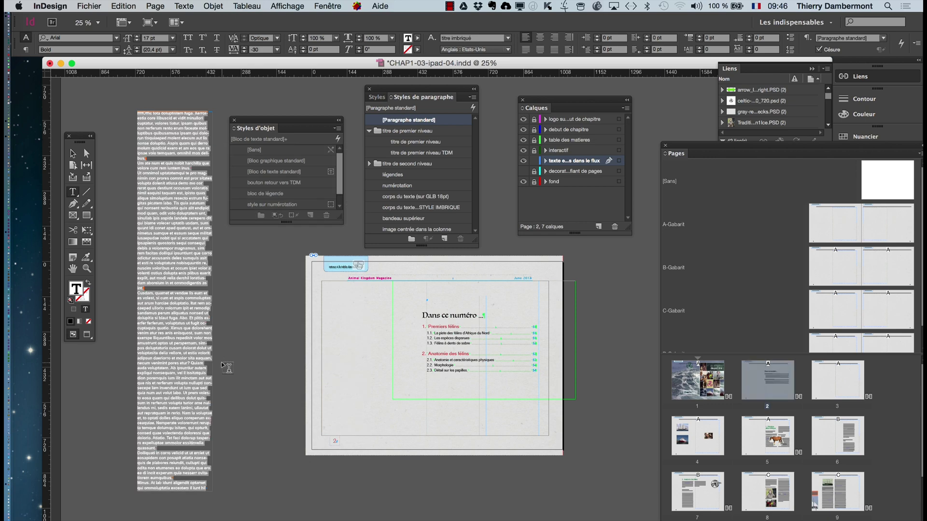
{"action": "left_click", "coordinate": [72, 154]}
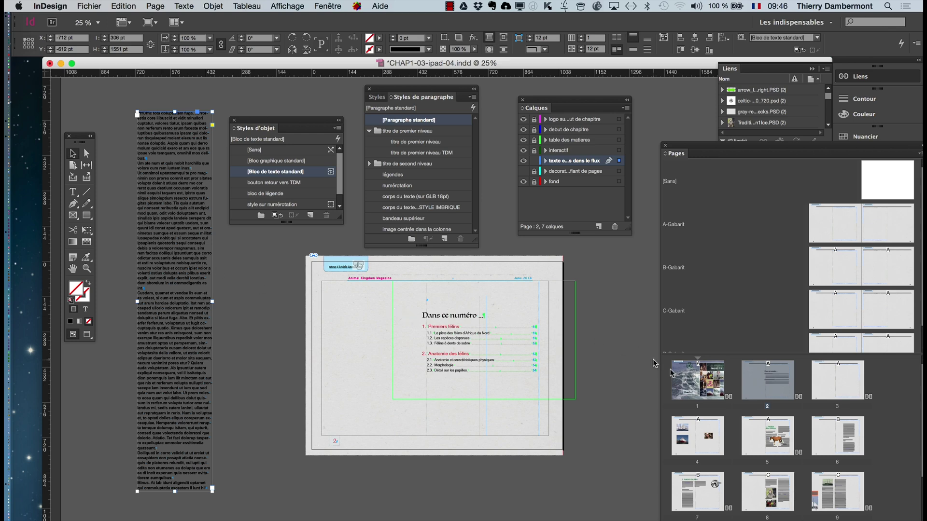
Cut the tall text frame from page 2, paste it in place on page 3 and shift it slightly on the pasteboard.
{"action": "double_click", "coordinate": [853, 390]}
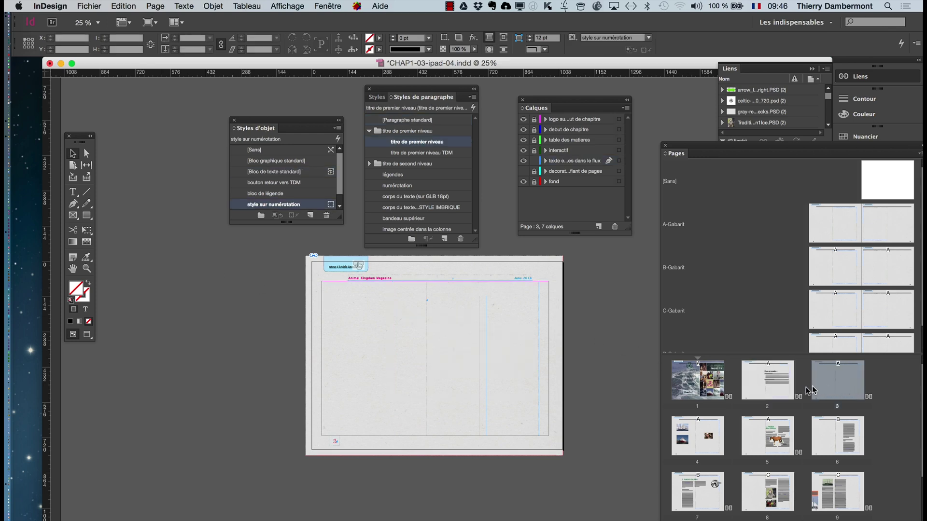
{"action": "double_click", "coordinate": [786, 384]}
{"action": "left_click", "coordinate": [201, 268]}
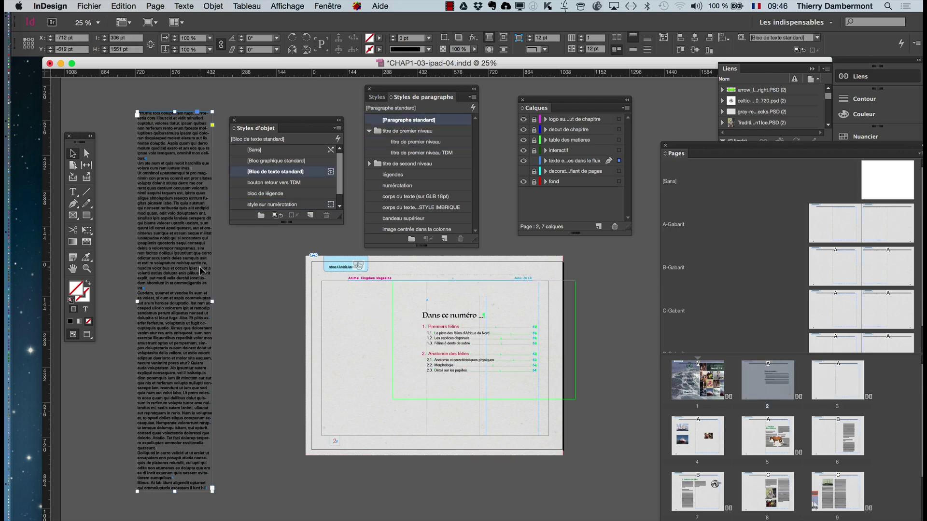
{"action": "left_click", "coordinate": [513, 325]}
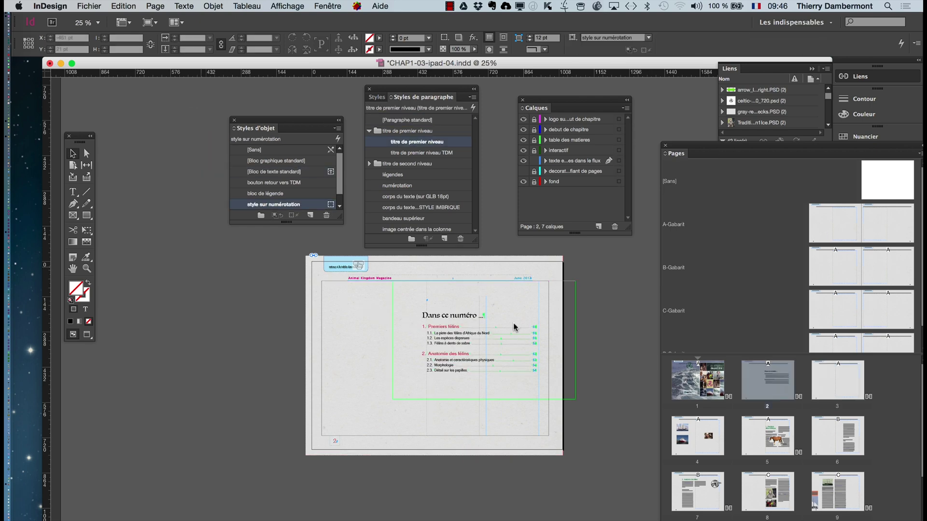
{"action": "left_click", "coordinate": [823, 389]}
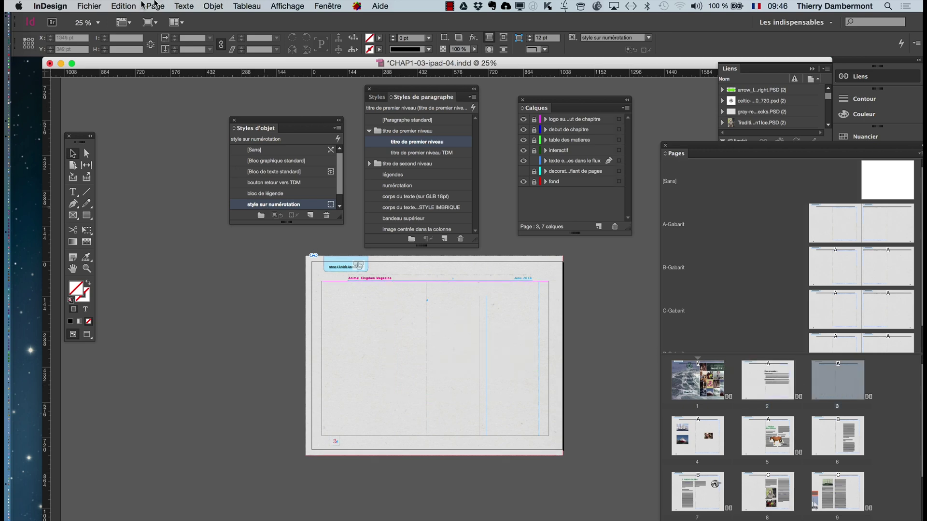
{"action": "left_click", "coordinate": [130, 6]}
{"action": "left_click", "coordinate": [146, 98]}
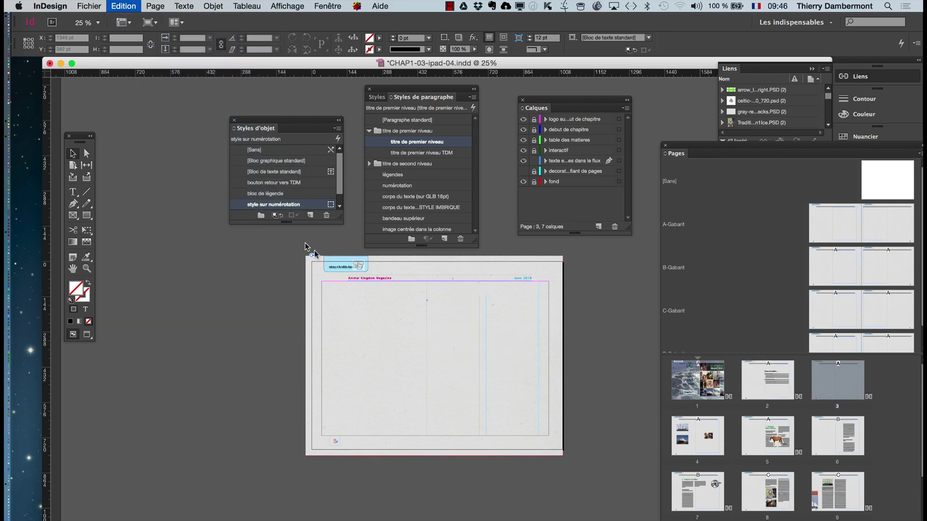
{"action": "left_click_drag", "start_coordinate": [191, 264], "coordinate": [195, 286]}
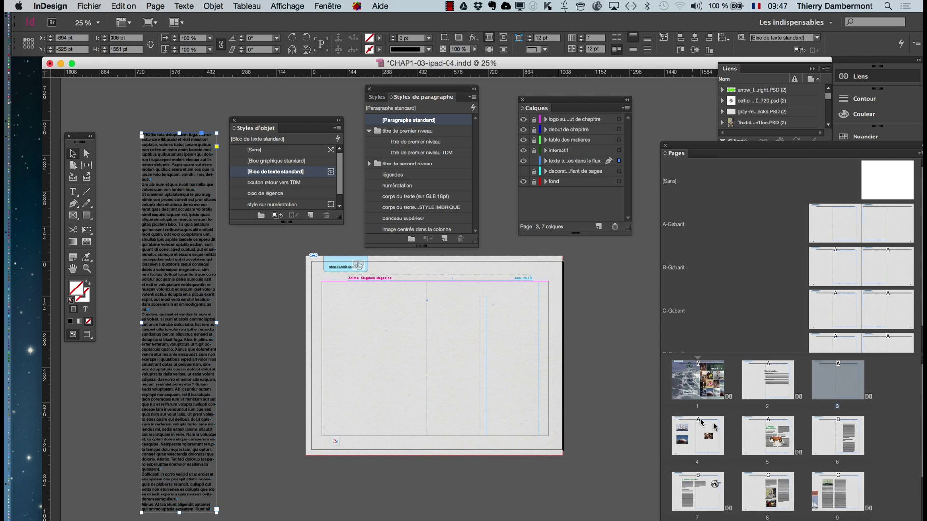
Return to page 3 and draw a rectangle about 359 by 468 pt in the left half of the page.
{"action": "double_click", "coordinate": [757, 441]}
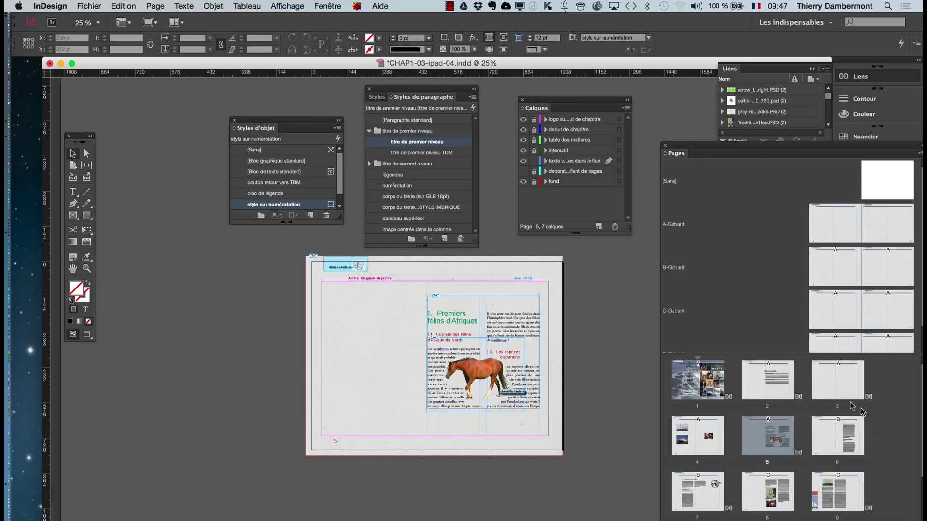
{"action": "left_click", "coordinate": [842, 391]}
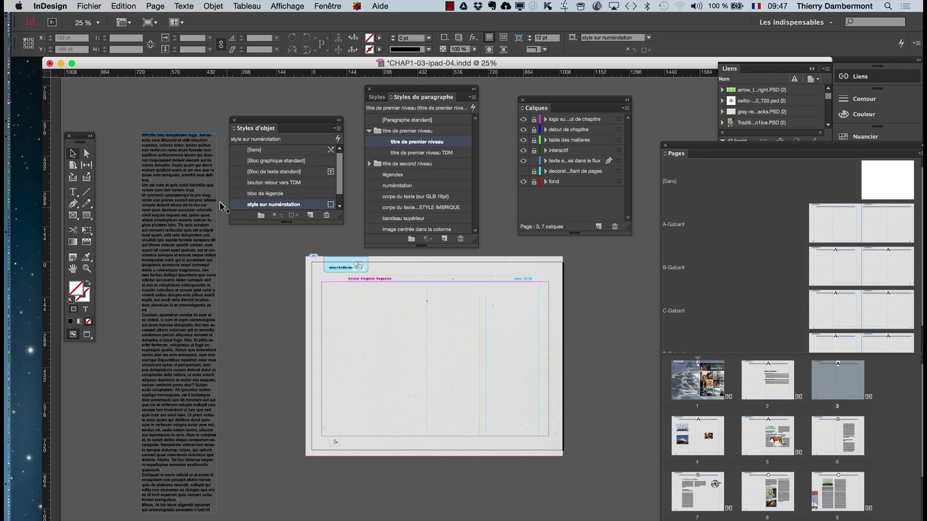
{"action": "left_click", "coordinate": [86, 217]}
{"action": "left_click_drag", "start_coordinate": [85, 143], "coordinate": [260, 263]}
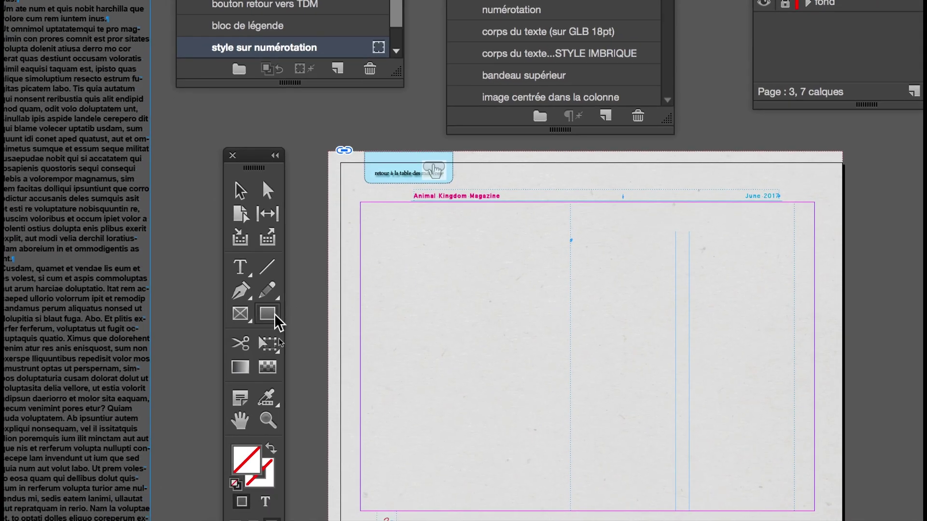
{"action": "left_click", "coordinate": [267, 314]}
{"action": "left_click_drag", "start_coordinate": [370, 233], "coordinate": [432, 322]}
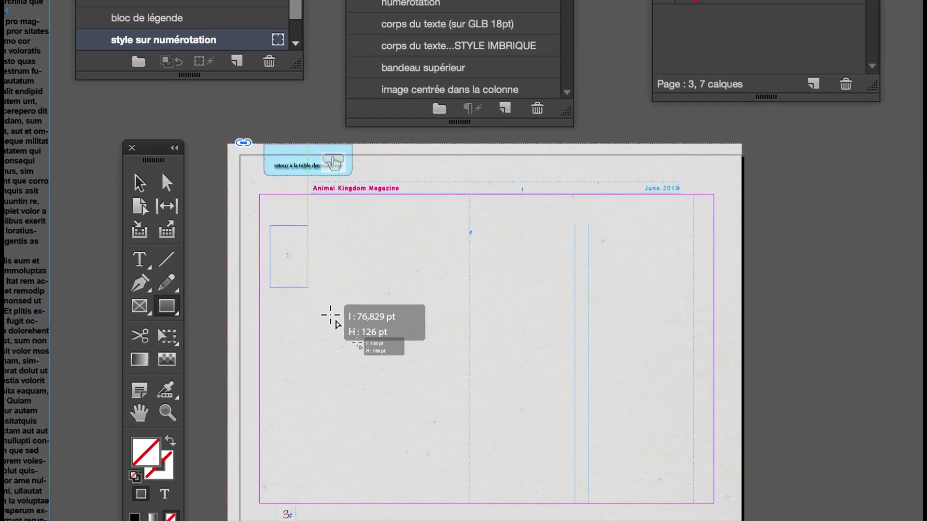
{"action": "left_click_drag", "start_coordinate": [331, 316], "coordinate": [445, 457]}
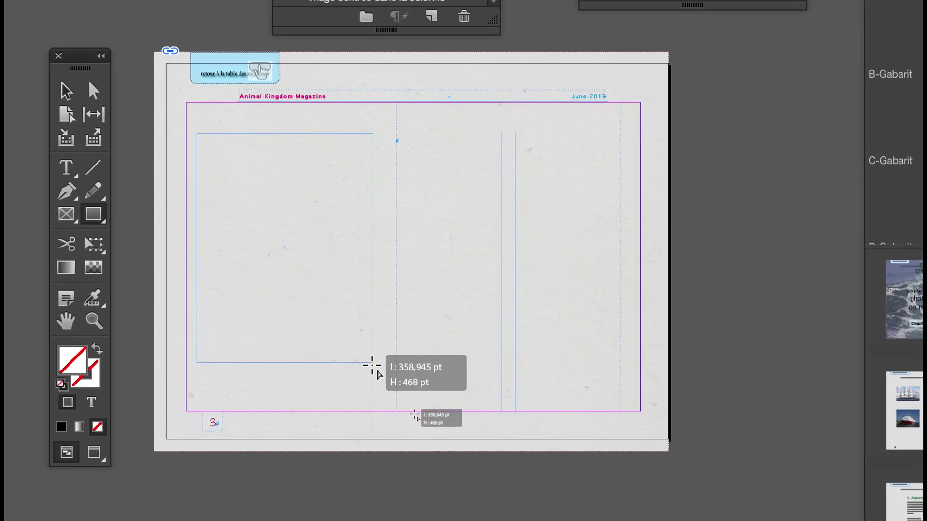
{"action": "left_click_drag", "start_coordinate": [372, 365], "coordinate": [372, 364]}
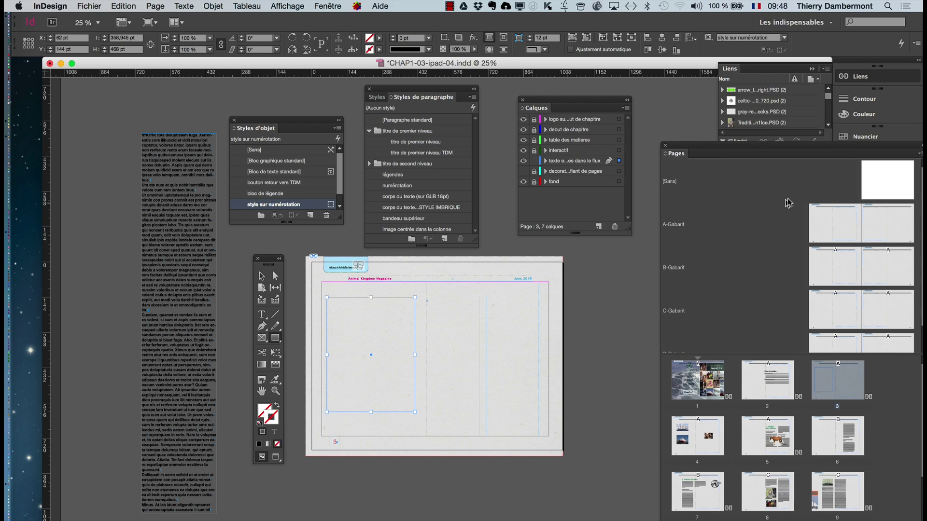
Give the rectangle a C=100 M=0 J=0 N=0 stroke and set its thickness to 7 pt.
{"action": "left_click", "coordinate": [863, 138]}
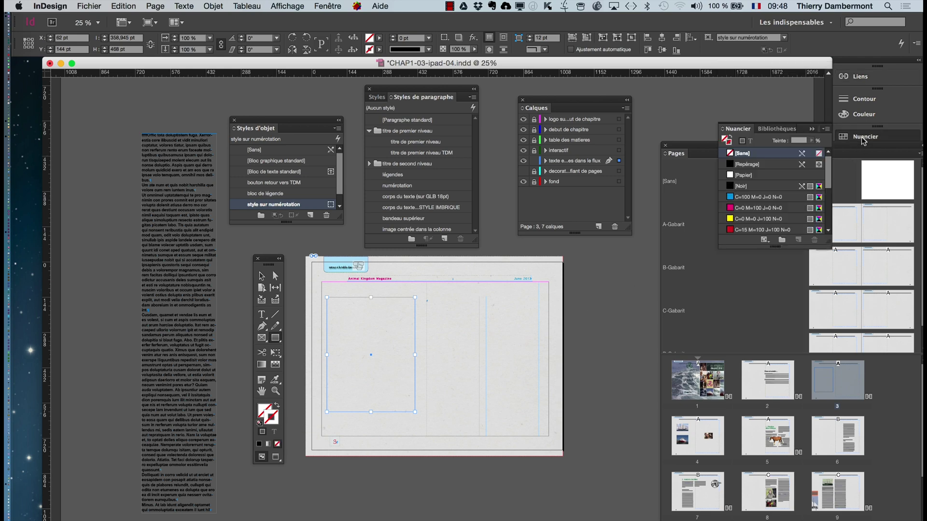
{"action": "left_click", "coordinate": [759, 199]}
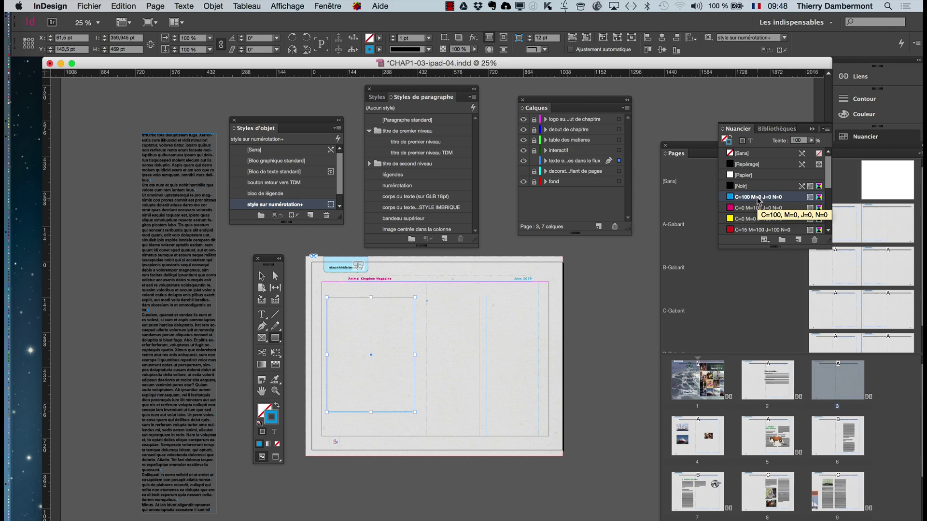
{"action": "left_click", "coordinate": [333, 6]}
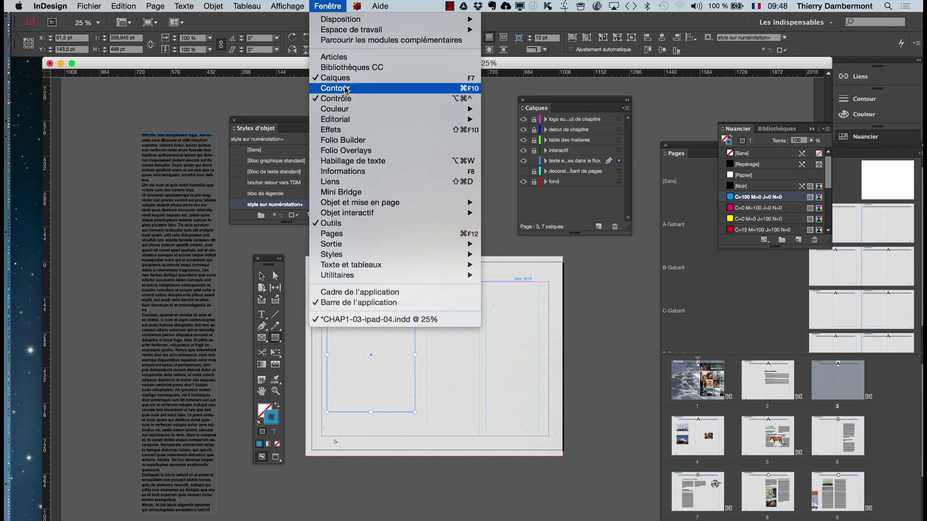
{"action": "left_click", "coordinate": [346, 89]}
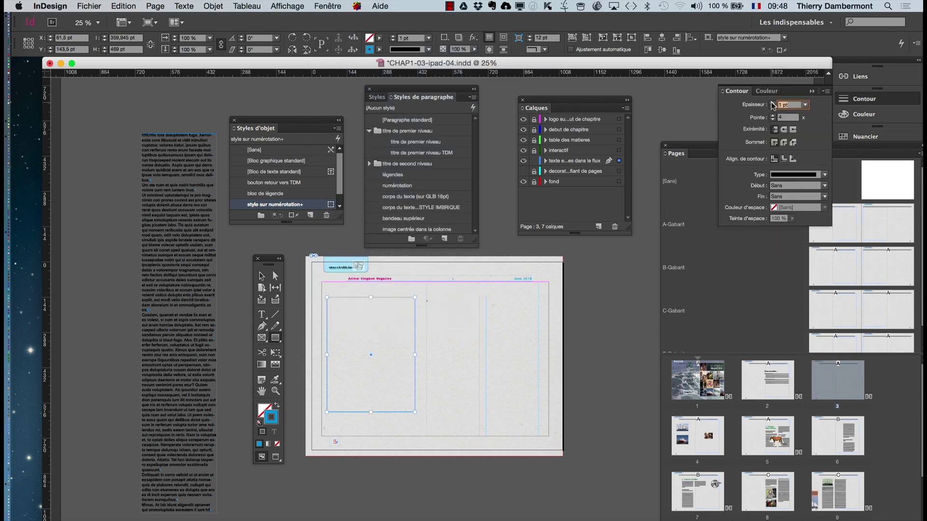
{"action": "left_click", "coordinate": [772, 103]}
{"action": "left_click", "coordinate": [773, 103]}
{"action": "left_click", "coordinate": [773, 103]}
{"action": "left_click", "coordinate": [773, 103]}
{"action": "left_click", "coordinate": [772, 102]}
{"action": "left_click", "coordinate": [772, 103]}
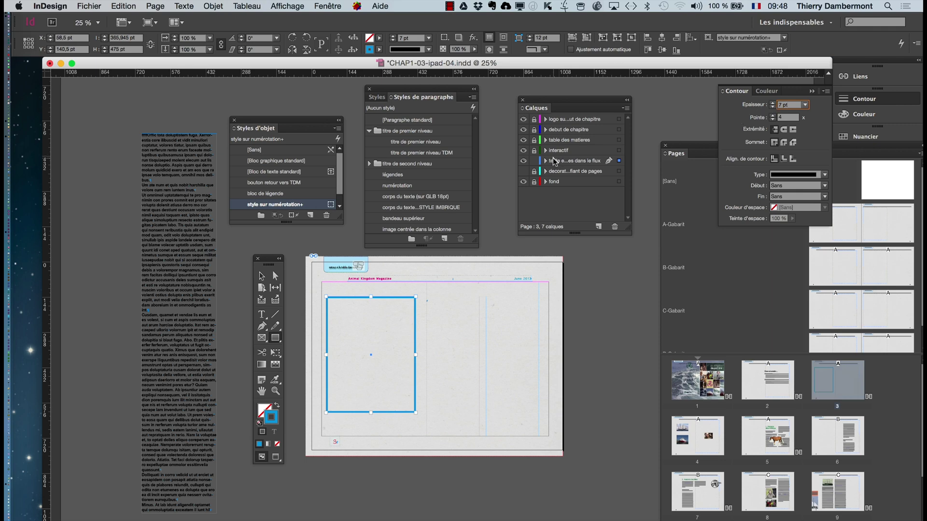
Move the blue rectangle slightly down and to the right on page 3 by grabbing its border.
{"action": "left_click", "coordinate": [261, 278]}
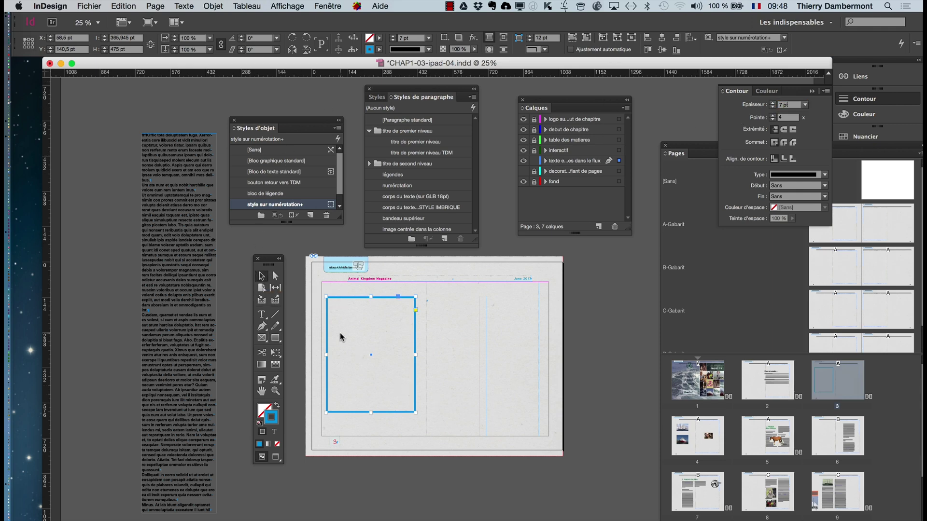
{"action": "scroll", "coordinate": [341, 337], "scroll_direction": "up", "scroll_amount": 1}
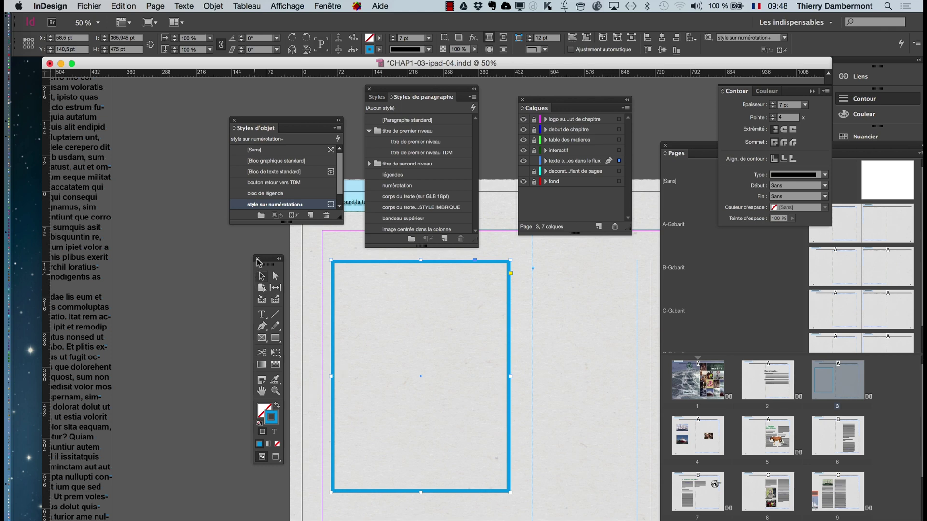
{"action": "left_click_drag", "start_coordinate": [269, 261], "coordinate": [157, 159]}
{"action": "left_click", "coordinate": [209, 247]}
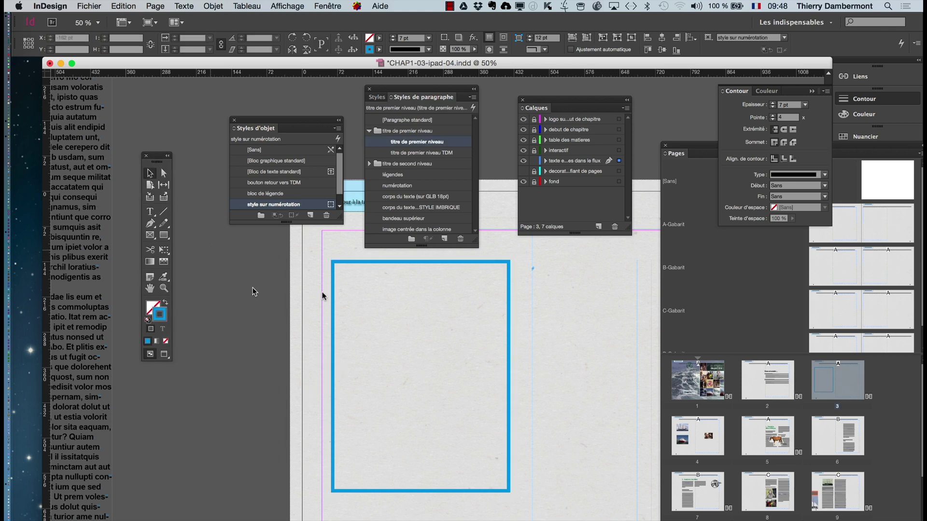
{"action": "mouse_move", "coordinate": [382, 262]}
{"action": "left_mouse_down"}
{"action": "mouse_move", "coordinate": [397, 280]}
{"action": "mouse_move", "coordinate": [386, 272]}
{"action": "left_mouse_up"}
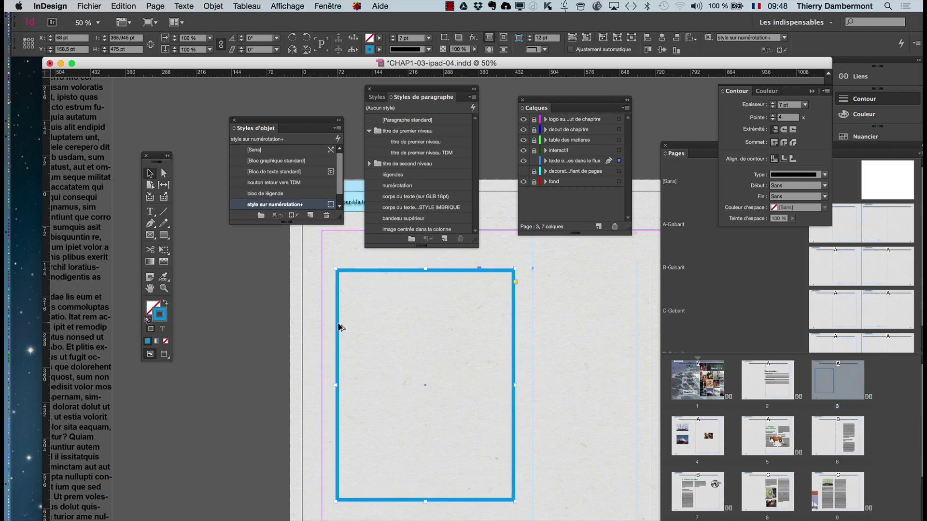
Lay the blue rectangle over the tall text frame to compare them, return it to page 3's left half and deselect it.
{"action": "scroll", "coordinate": [340, 328], "scroll_direction": "down", "scroll_amount": 1}
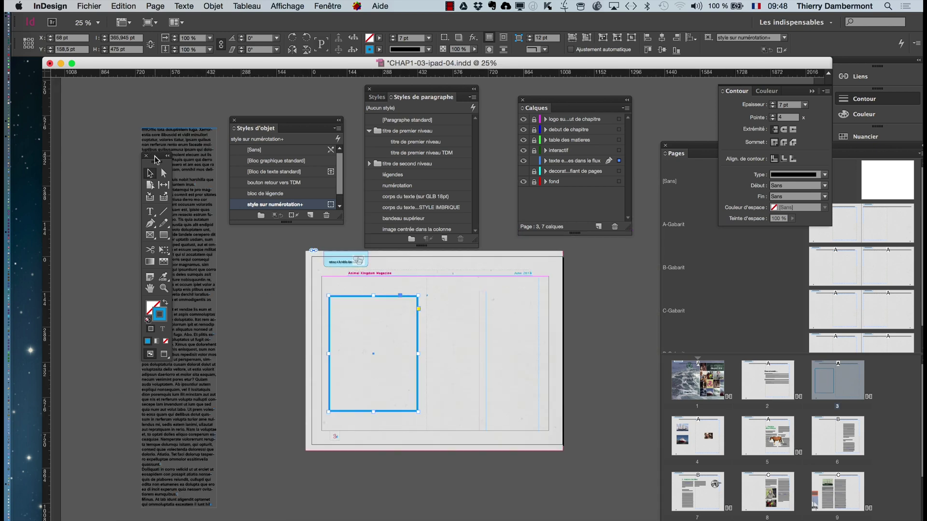
{"action": "left_click_drag", "start_coordinate": [156, 161], "coordinate": [194, 228]}
{"action": "left_click_drag", "start_coordinate": [226, 260], "coordinate": [580, 332]}
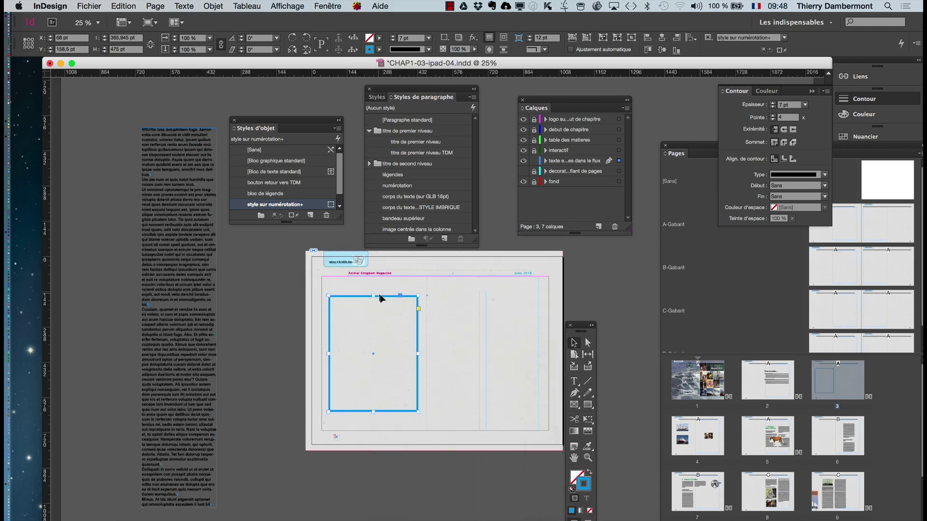
{"action": "left_click_drag", "start_coordinate": [384, 299], "coordinate": [190, 279]}
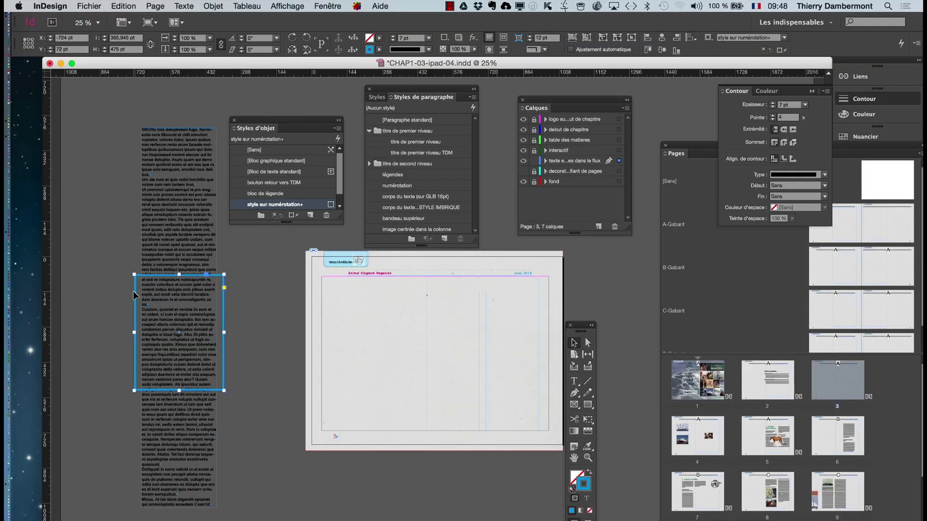
{"action": "left_click_drag", "start_coordinate": [134, 291], "coordinate": [331, 316]}
{"action": "left_click", "coordinate": [267, 353]}
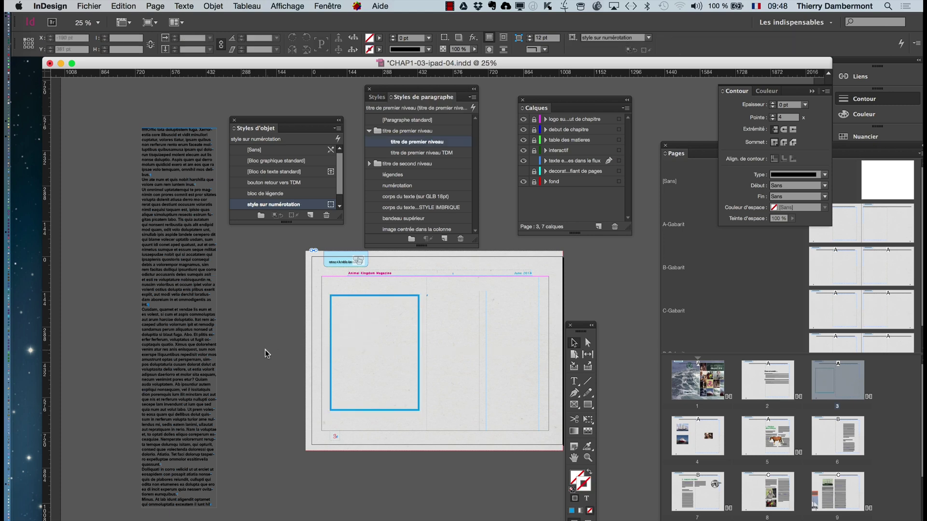
Cut the tall text frame from the pasteboard and paste it inside the blue rectangle on page 3.
{"action": "left_click", "coordinate": [180, 230]}
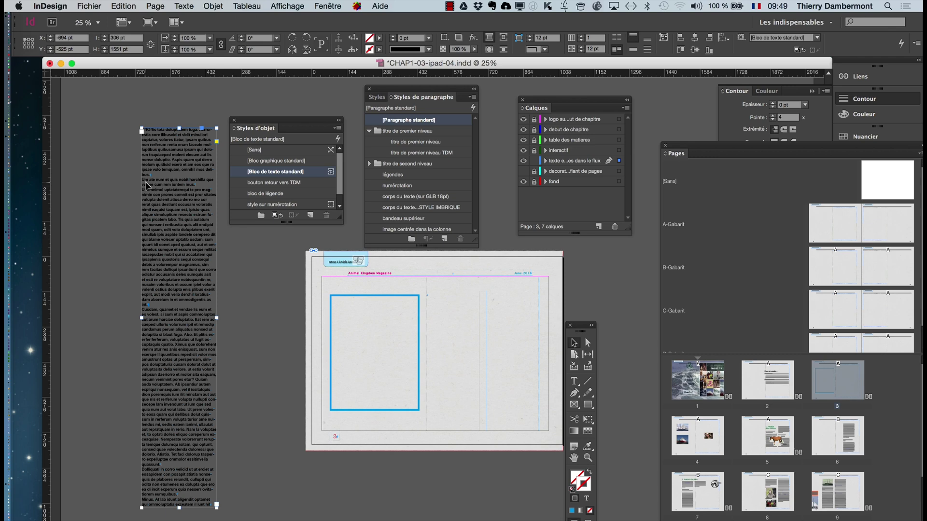
{"action": "key", "text": "Delete"}
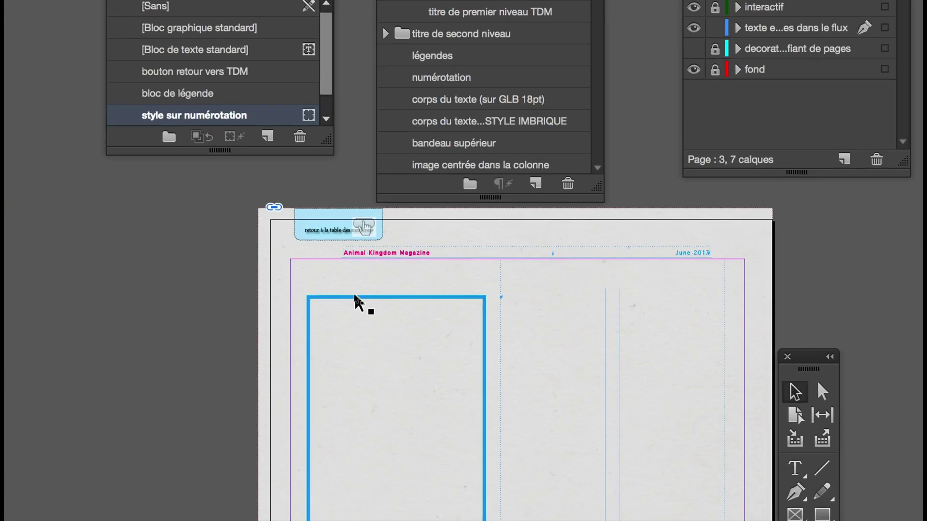
{"action": "left_click", "coordinate": [356, 294]}
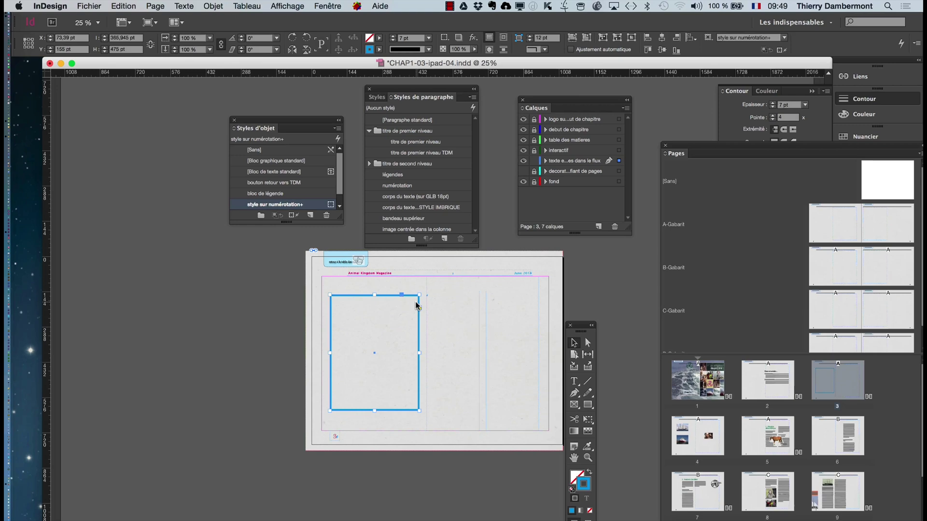
{"action": "left_click", "coordinate": [129, 5]}
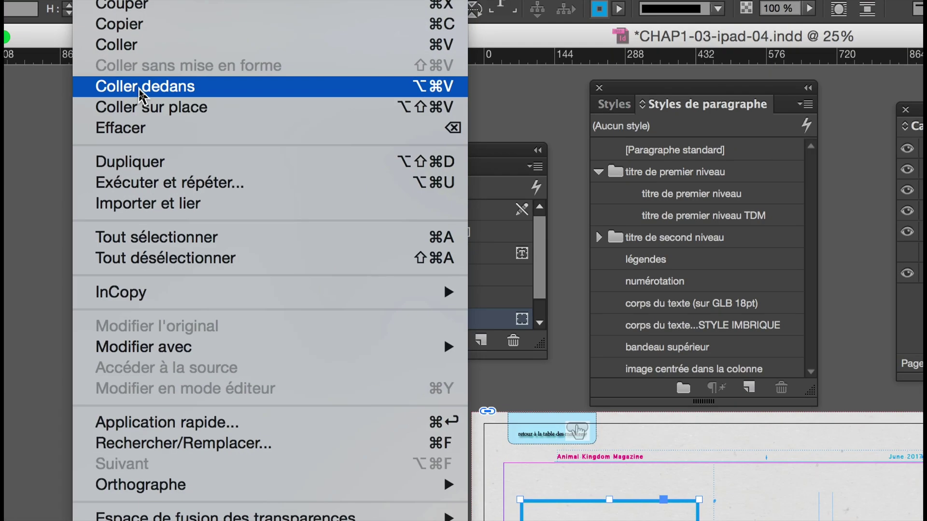
{"action": "left_click", "coordinate": [139, 88]}
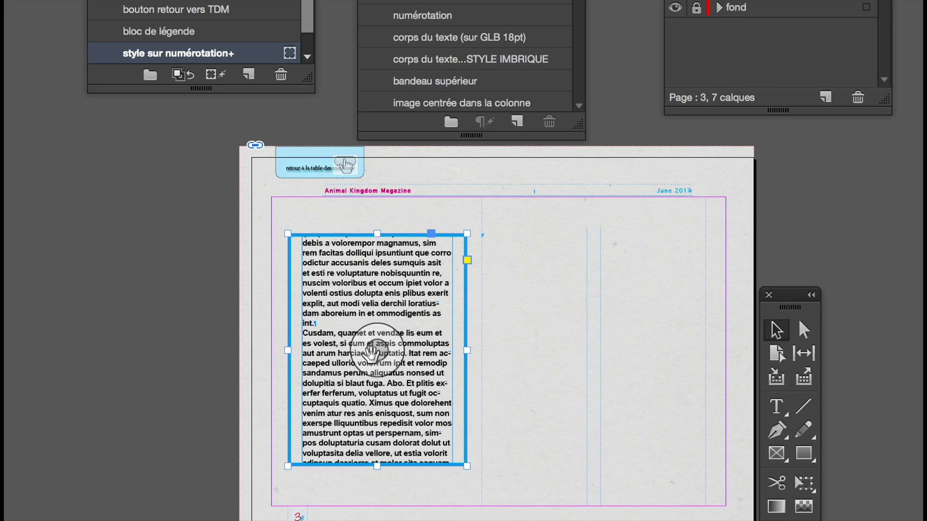
Move the nested text frame down to about Y 43 pt so the beginning of its text shows in the rectangle, and deselect it.
{"action": "left_click", "coordinate": [372, 354]}
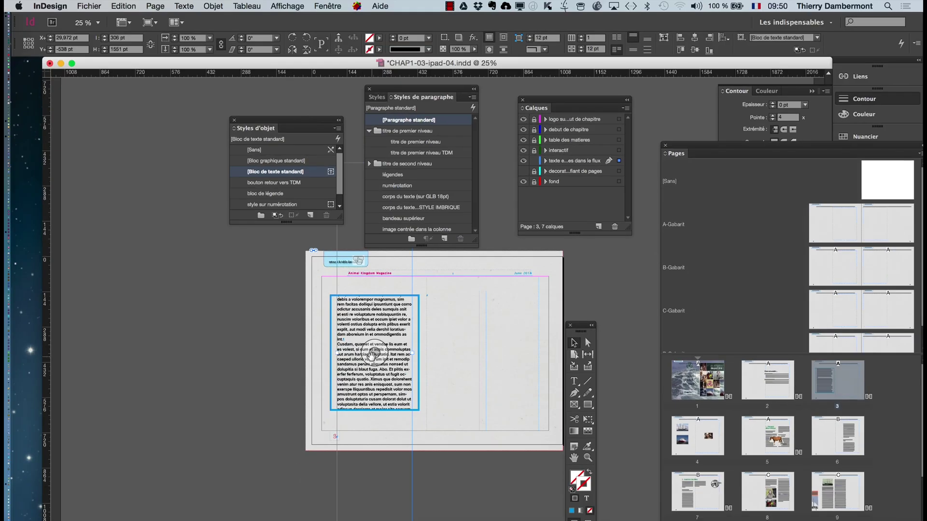
{"action": "left_click_drag", "start_coordinate": [376, 350], "coordinate": [381, 410]}
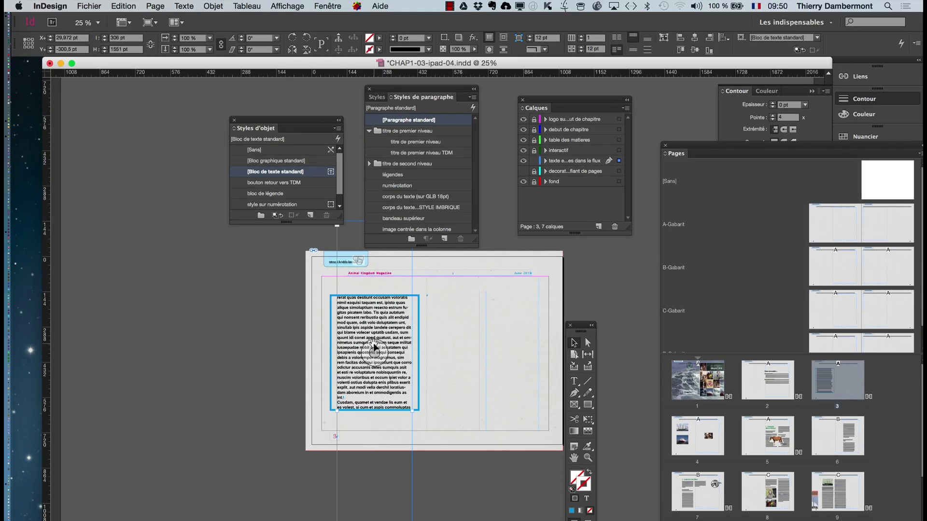
{"action": "left_click_drag", "start_coordinate": [374, 353], "coordinate": [377, 411]}
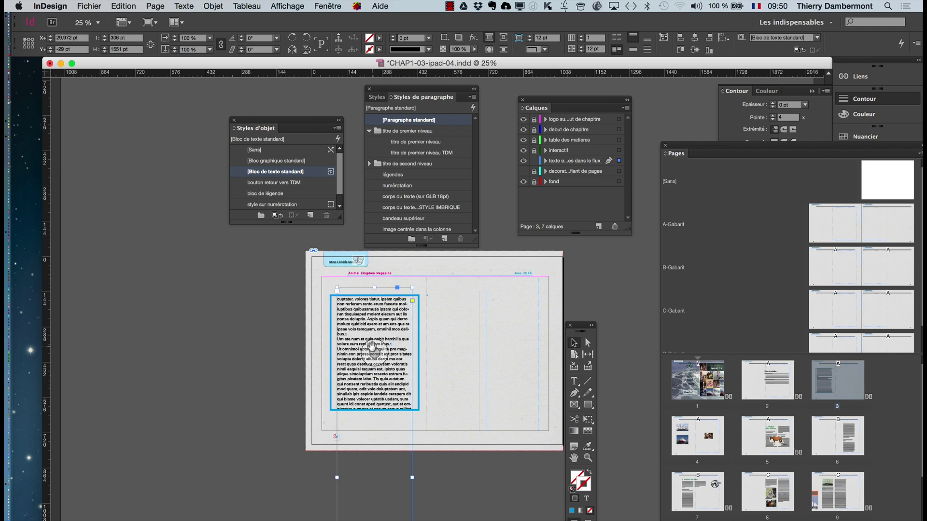
{"action": "left_click_drag", "start_coordinate": [371, 346], "coordinate": [372, 369]}
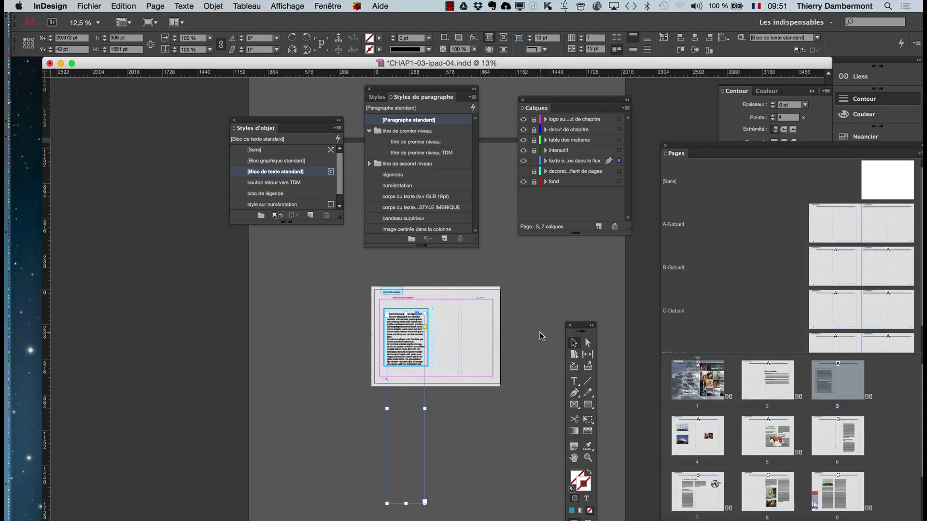
{"action": "left_click", "coordinate": [540, 332]}
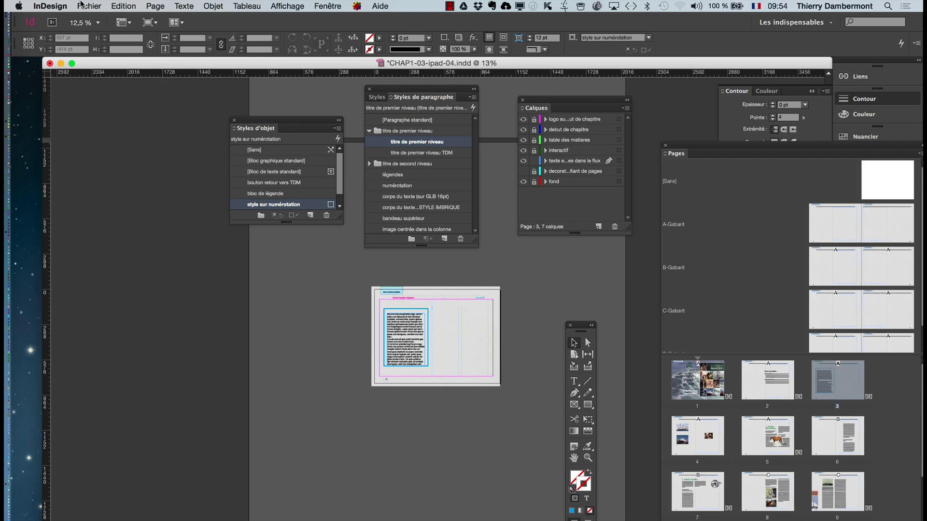
Save the document as a new version named CHAP1-03-ipad-05.indd in the same folder.
{"action": "left_click", "coordinate": [82, 4]}
{"action": "left_click", "coordinate": [119, 110]}
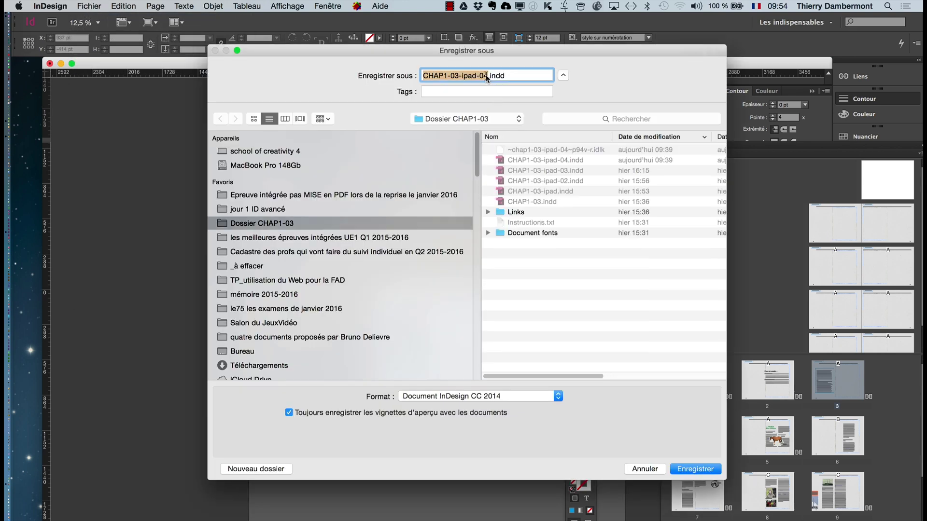
{"action": "left_click", "coordinate": [487, 76]}
{"action": "key", "text": "BackSpace"}
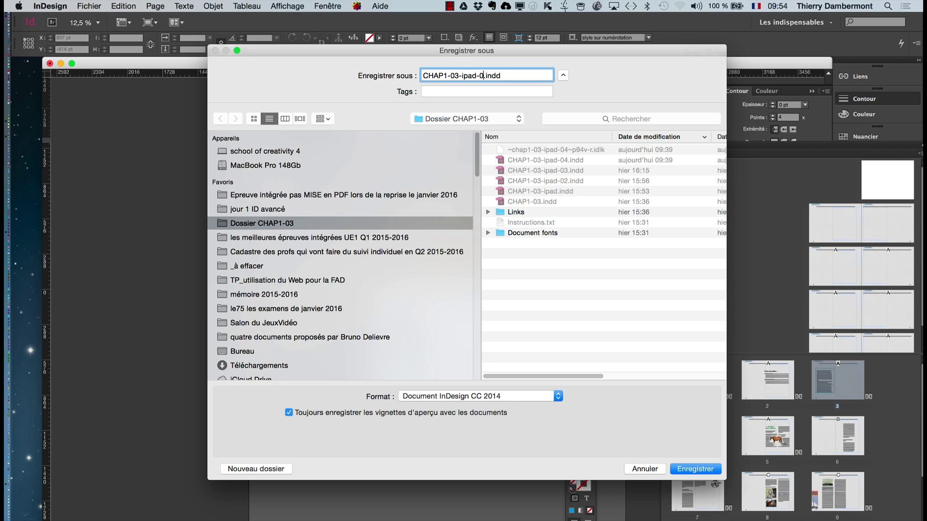
{"action": "type", "text": "5"}
{"action": "key", "text": "Return"}
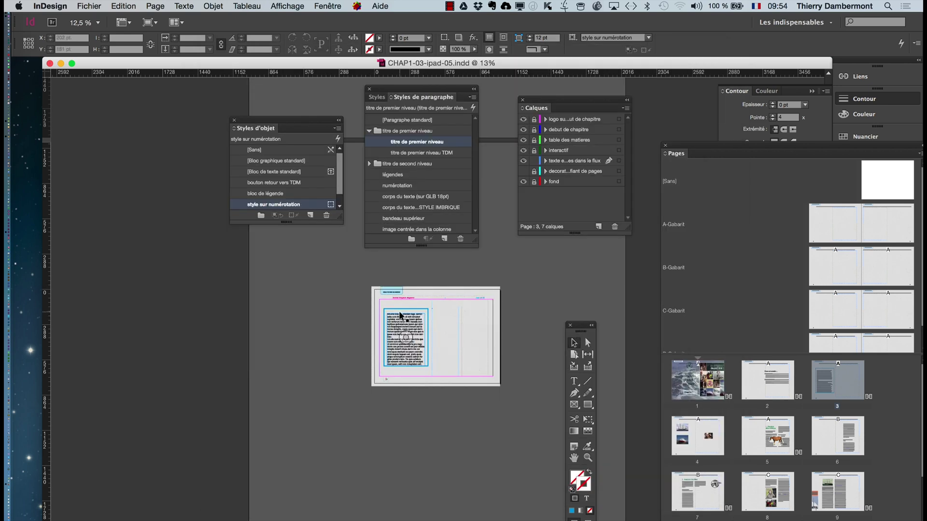
Select the blue rectangle on page 3 and clear the object styles, paragraph styles and layers palettes off the page.
{"action": "scroll", "coordinate": [400, 316], "scroll_direction": "up", "scroll_amount": 2}
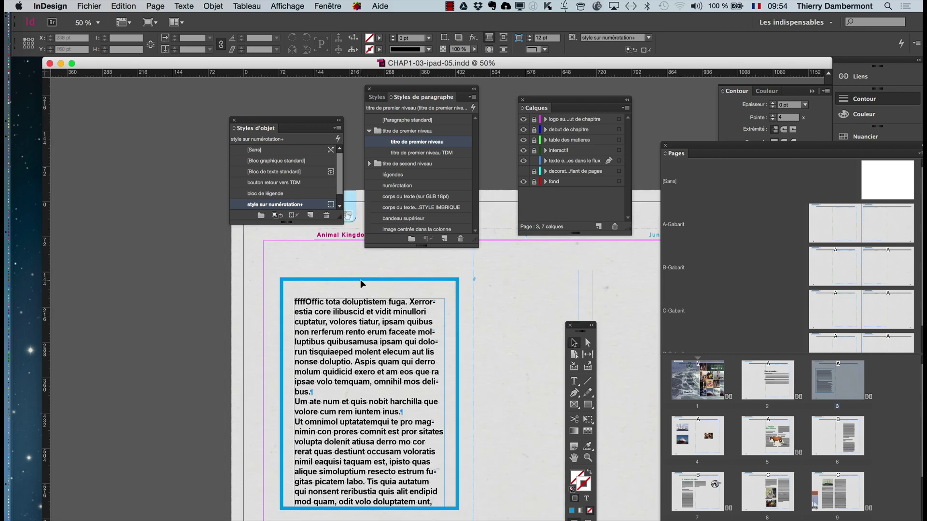
{"action": "left_click", "coordinate": [360, 279]}
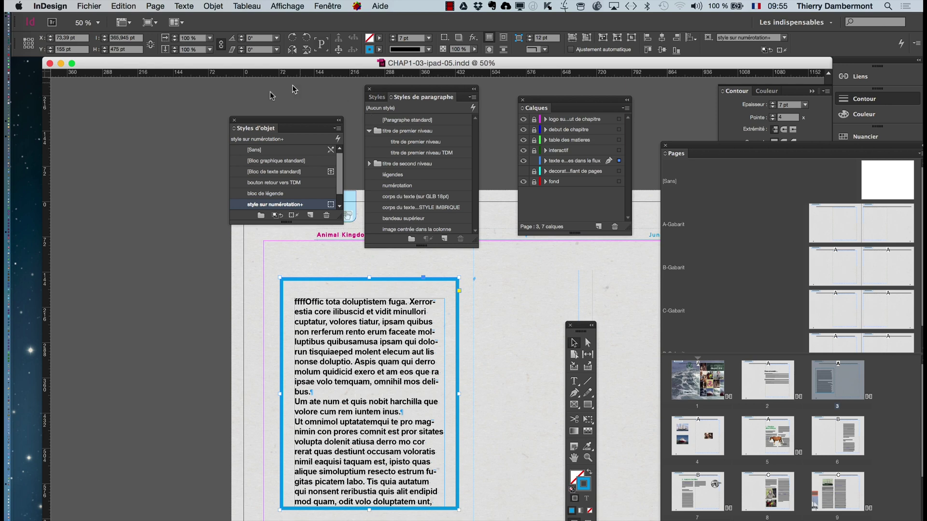
{"action": "left_click", "coordinate": [235, 121]}
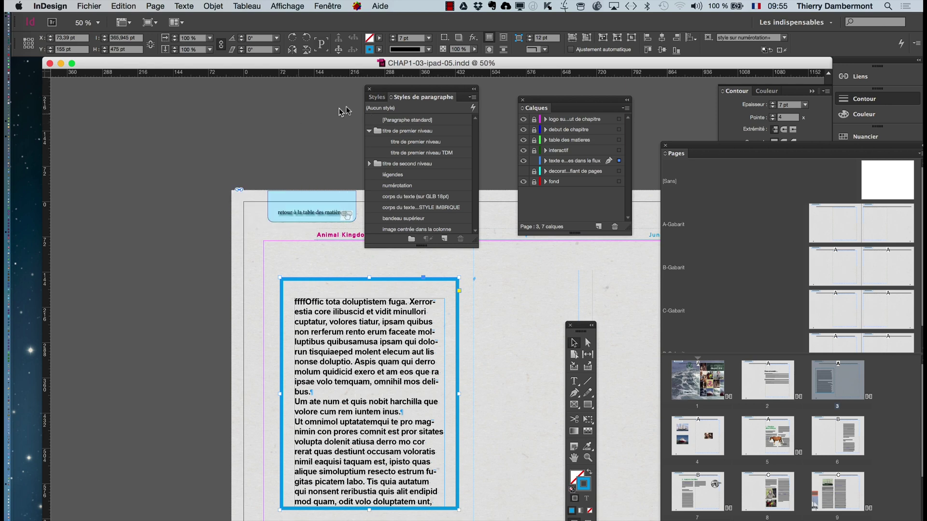
{"action": "left_click", "coordinate": [370, 90]}
{"action": "left_click", "coordinate": [523, 100]}
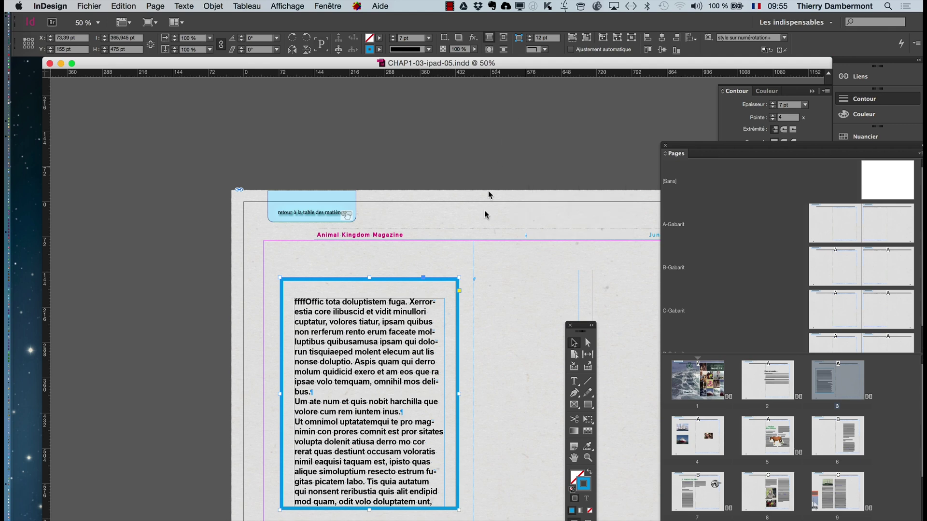
{"action": "left_click", "coordinate": [582, 461]}
{"action": "left_click_drag", "start_coordinate": [490, 413], "coordinate": [320, 355]}
{"action": "scroll", "coordinate": [338, 352], "scroll_direction": "down", "scroll_amount": 3}
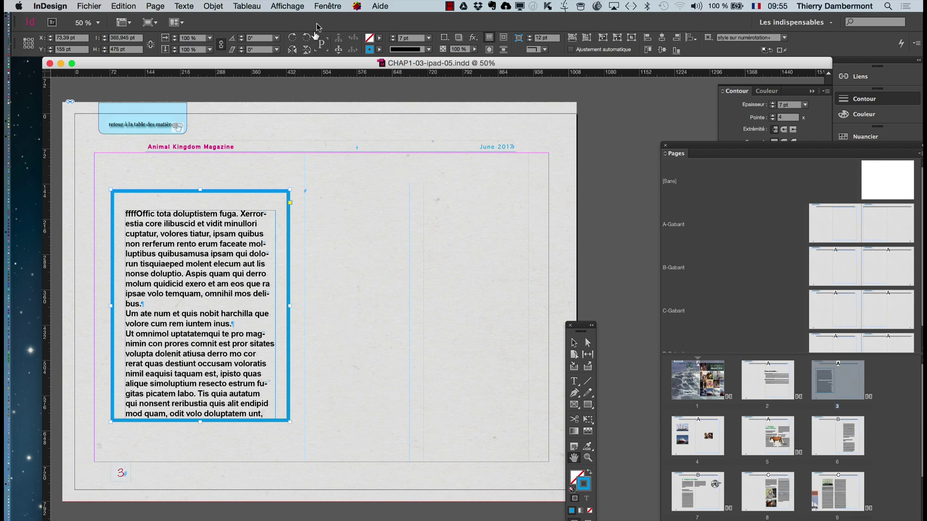
Show the Bloc défilant settings of Folio Overlays for the selected rectangle, in a shortened palette placed beside the rectangle.
{"action": "left_click", "coordinate": [328, 6]}
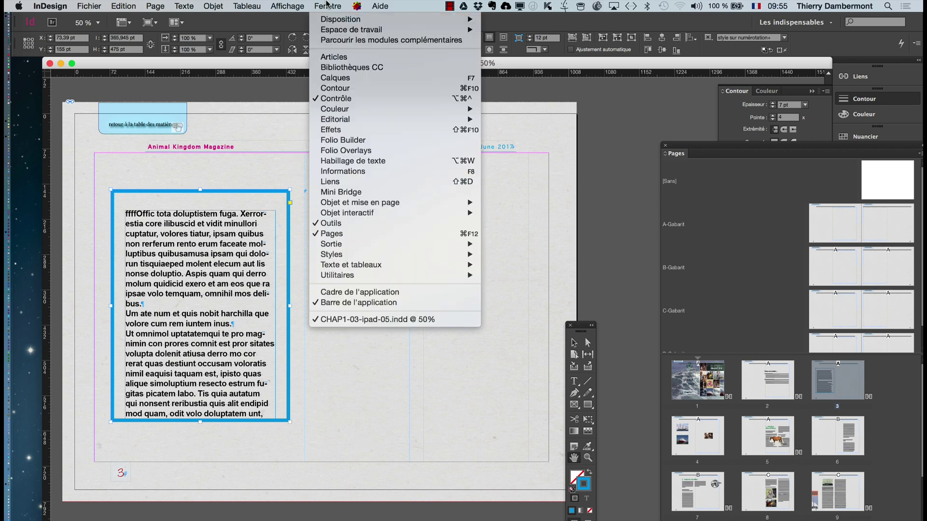
{"action": "left_click", "coordinate": [352, 151]}
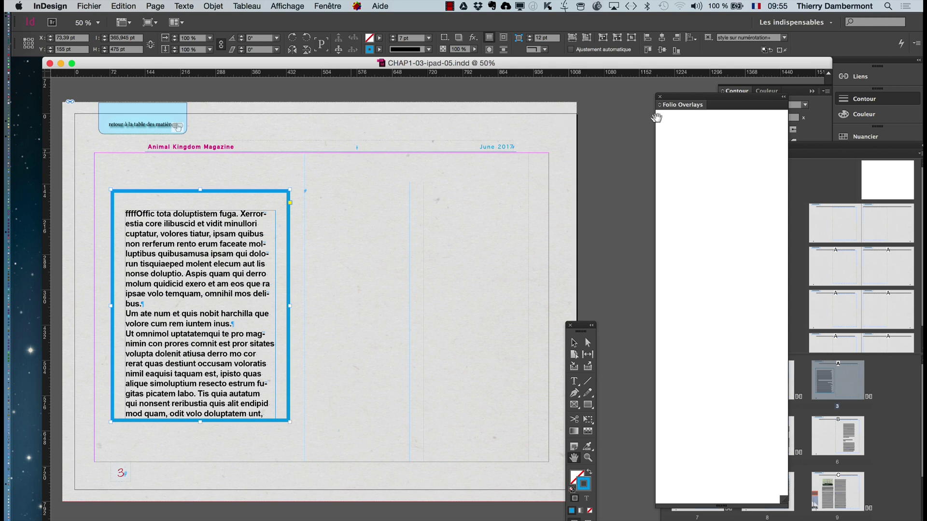
{"action": "left_click_drag", "start_coordinate": [558, 104], "coordinate": [420, 103]}
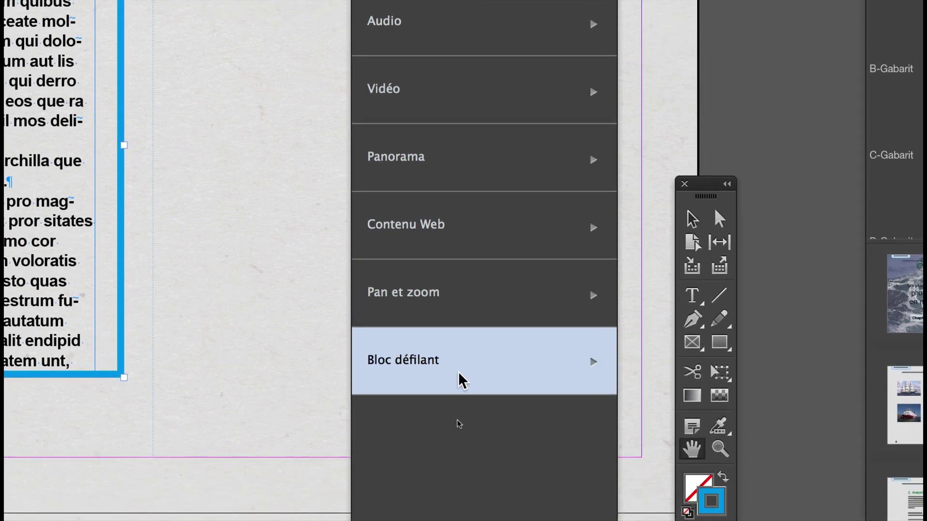
{"action": "left_click", "coordinate": [459, 374]}
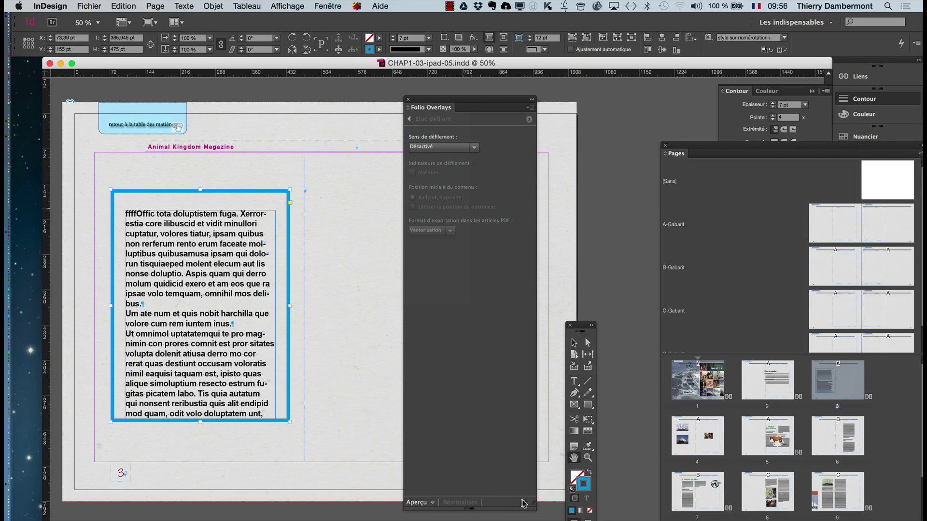
{"action": "left_click_drag", "start_coordinate": [533, 504], "coordinate": [533, 343]}
{"action": "left_click_drag", "start_coordinate": [465, 99], "coordinate": [393, 93]}
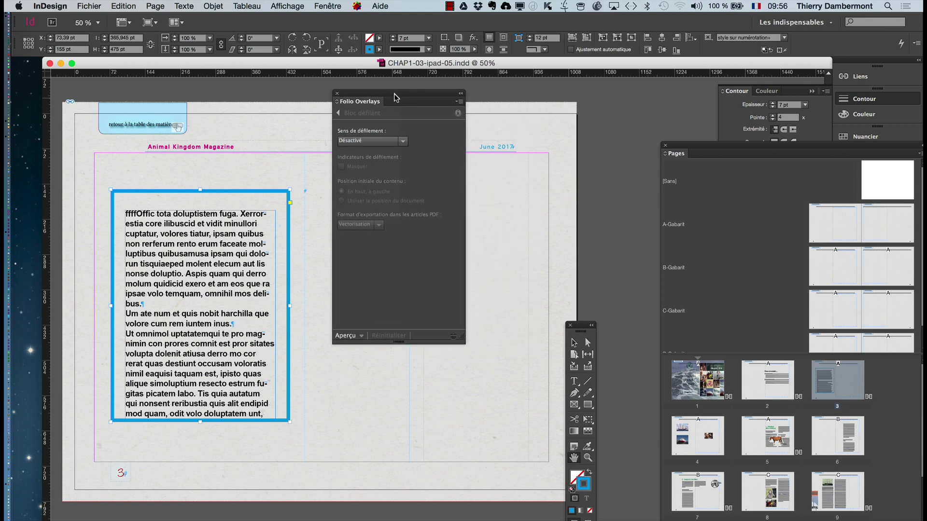
Switch to Firefox, search Google for "adob edge" and open Adobe's Edge Animate product page.
{"action": "mouse_move", "coordinate": [8, 485]}
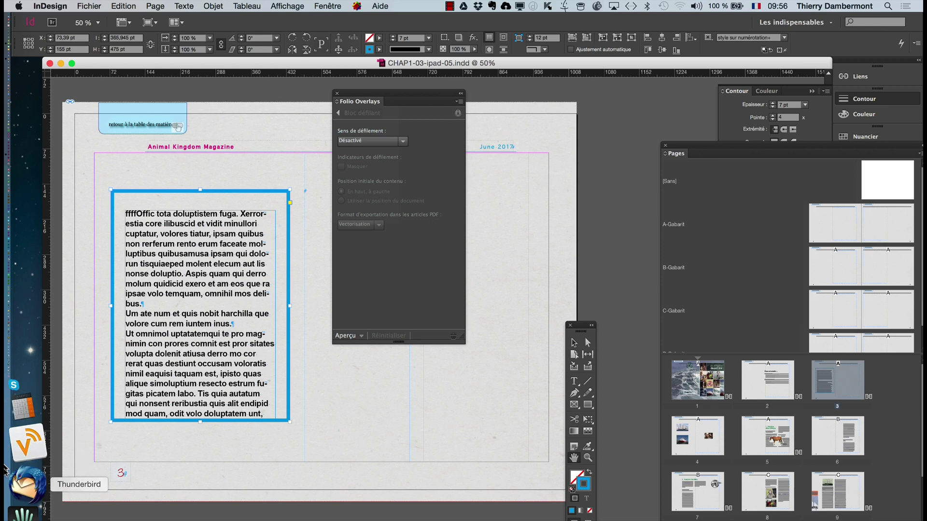
{"action": "left_click", "coordinate": [17, 466]}
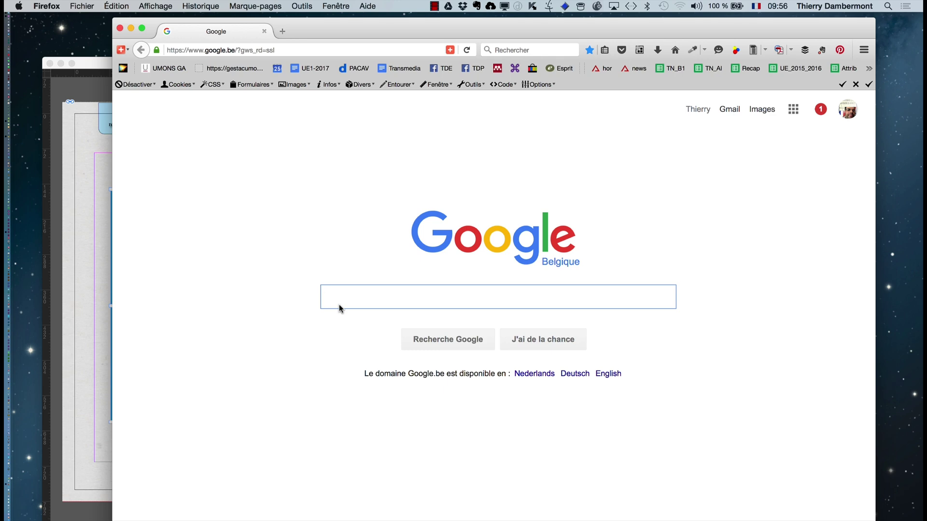
{"action": "type", "text": "adob e"}
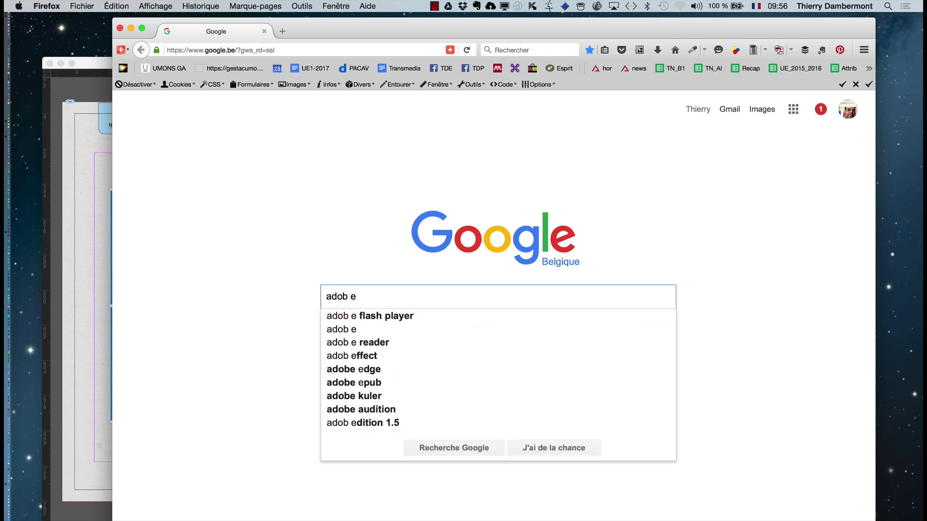
{"action": "type", "text": "dge"}
{"action": "key", "text": "Return"}
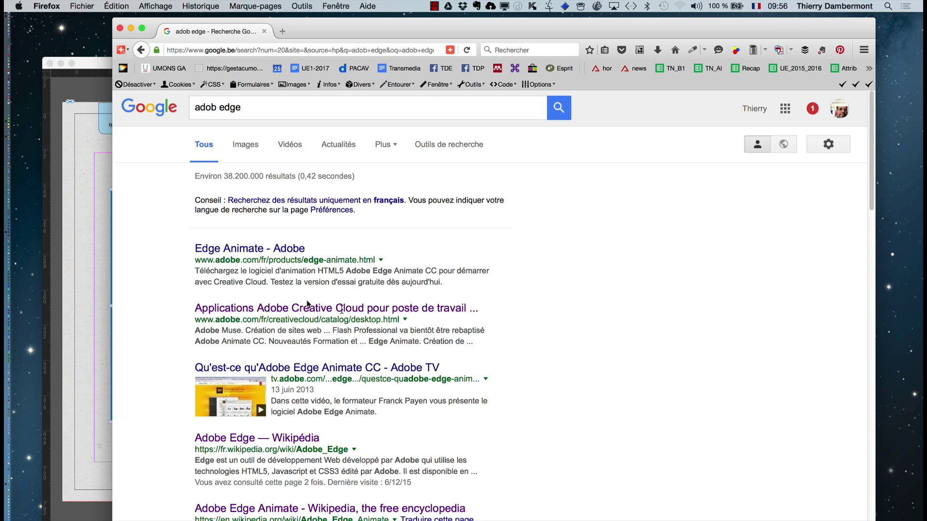
{"action": "left_click", "coordinate": [268, 252]}
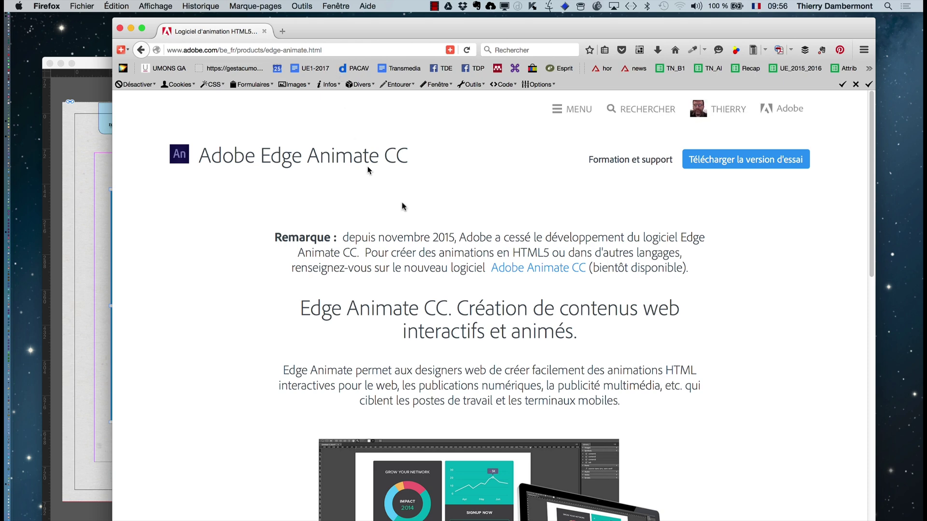
Read through the Edge Animate CC page, including its introductory remark, product image and feature list.
{"action": "scroll", "coordinate": [507, 239], "scroll_direction": "down", "scroll_amount": 5}
{"action": "scroll", "coordinate": [507, 236], "scroll_direction": "down", "scroll_amount": 3}
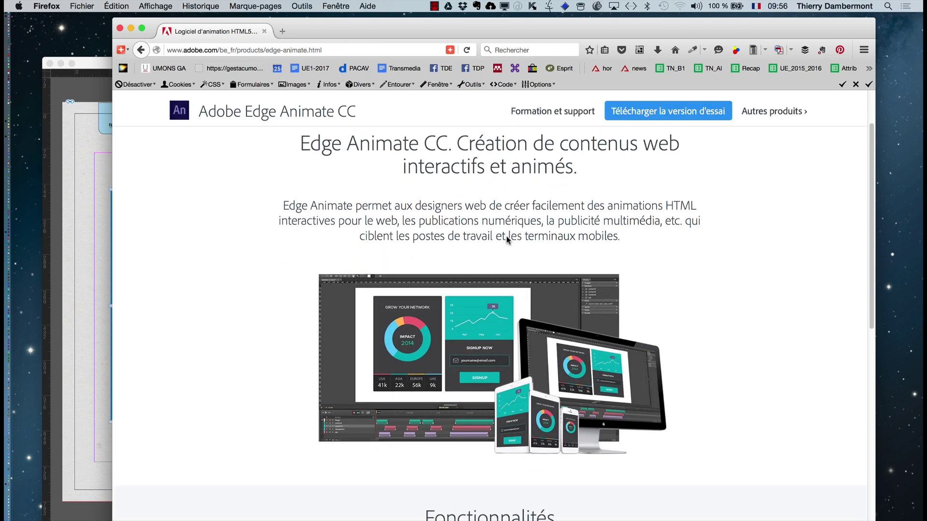
{"action": "scroll", "coordinate": [508, 238], "scroll_direction": "down", "scroll_amount": 1}
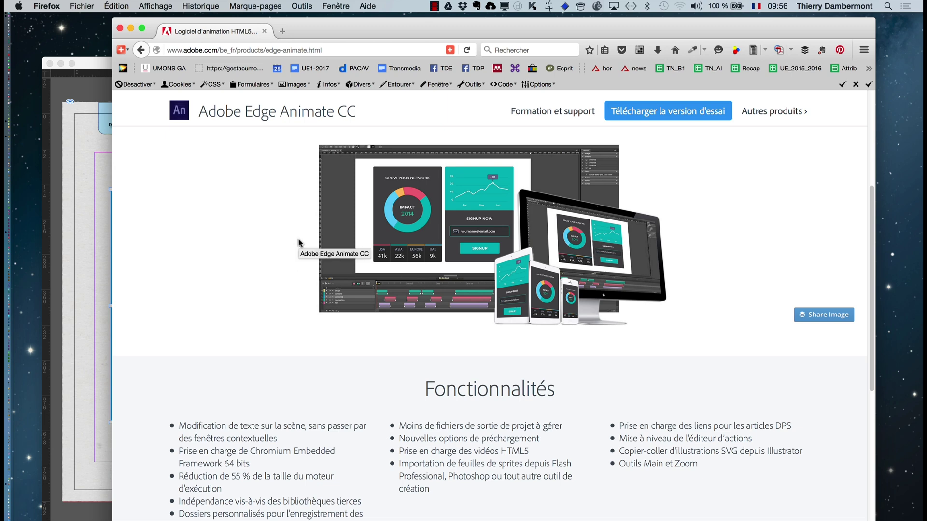
{"action": "scroll", "coordinate": [299, 243], "scroll_direction": "up", "scroll_amount": 1}
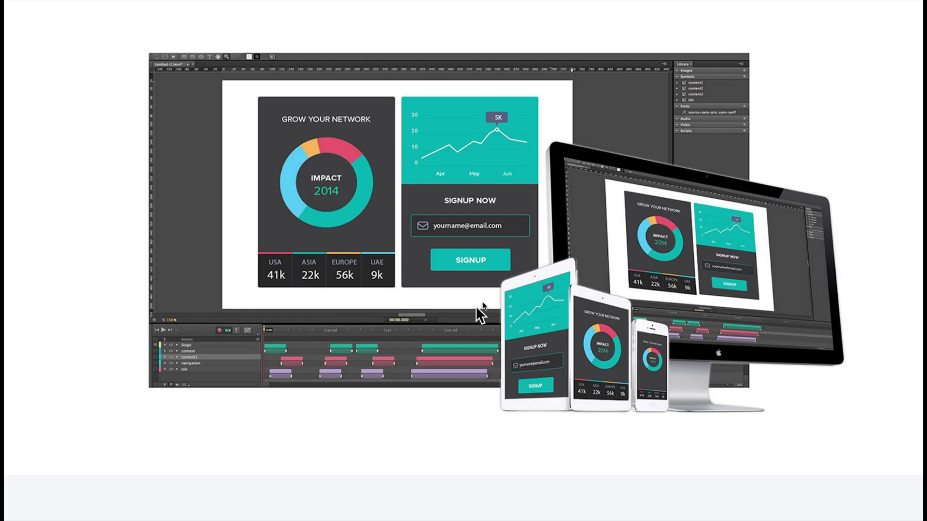
{"action": "scroll", "coordinate": [482, 308], "scroll_direction": "down", "scroll_amount": 10}
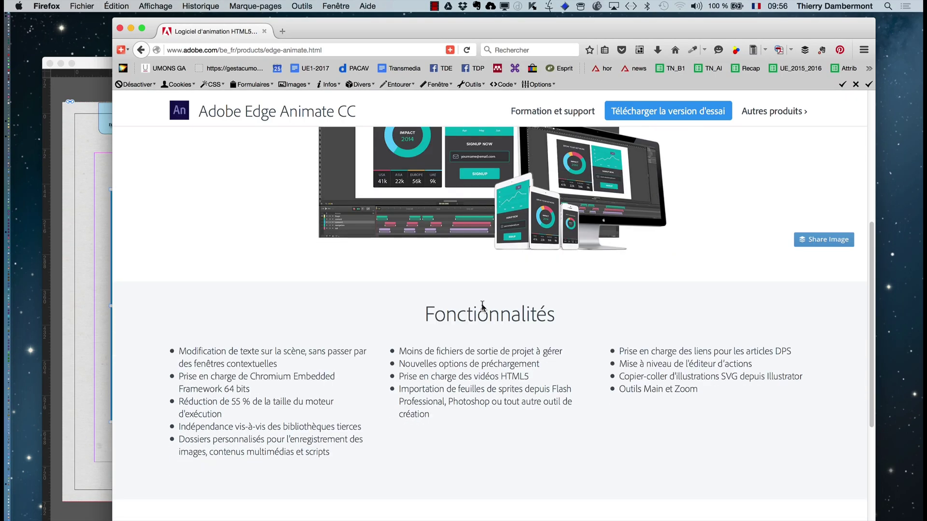
{"action": "scroll", "coordinate": [482, 303], "scroll_direction": "up", "scroll_amount": 15}
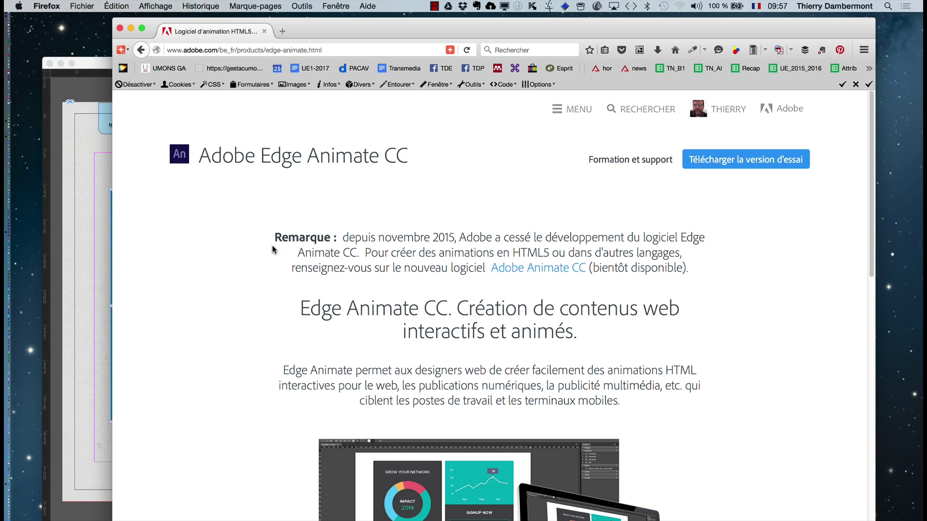
{"action": "scroll", "coordinate": [215, 205], "scroll_direction": "down", "scroll_amount": 3}
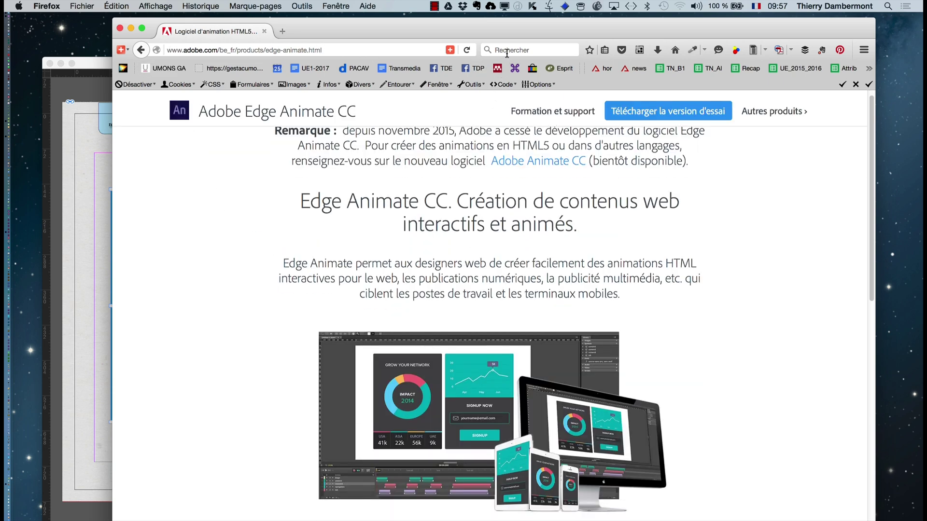
Move the browser window out of the way, return to InDesign and place the Pages palette next to Folio Overlays.
{"action": "left_click_drag", "start_coordinate": [353, 28], "coordinate": [788, 255]}
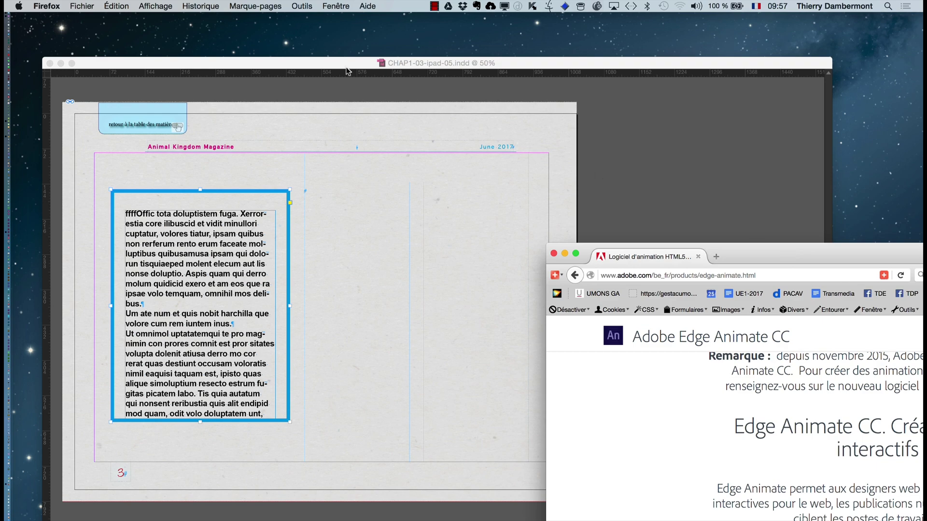
{"action": "left_click", "coordinate": [347, 70]}
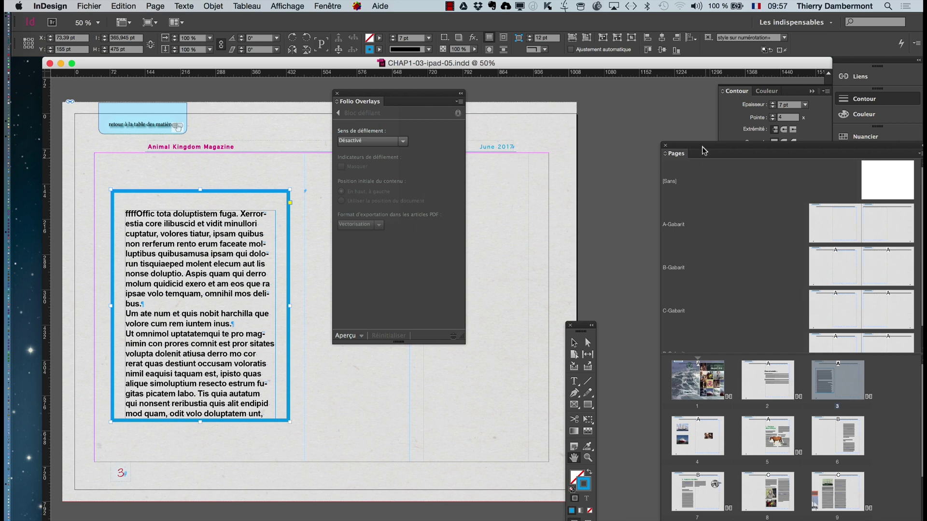
{"action": "left_click_drag", "start_coordinate": [702, 150], "coordinate": [543, 99]}
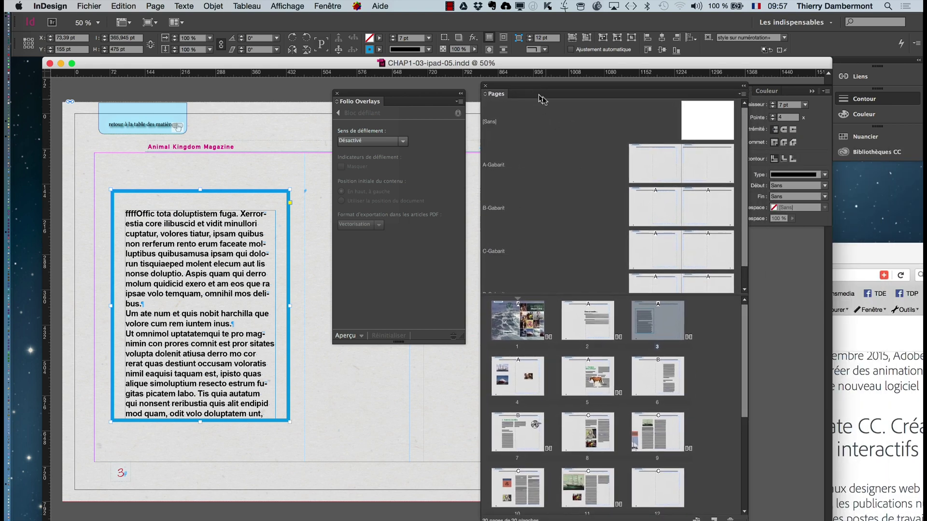
Switch back to Firefox, bring its window fully into view and search the web for "aquafadas".
{"action": "key", "text": "super+Tab"}
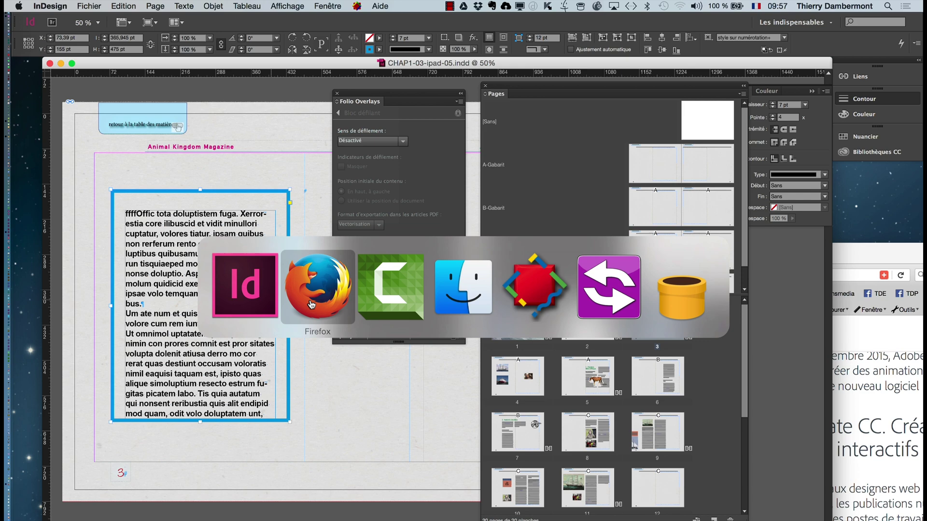
{"action": "left_click", "coordinate": [311, 305]}
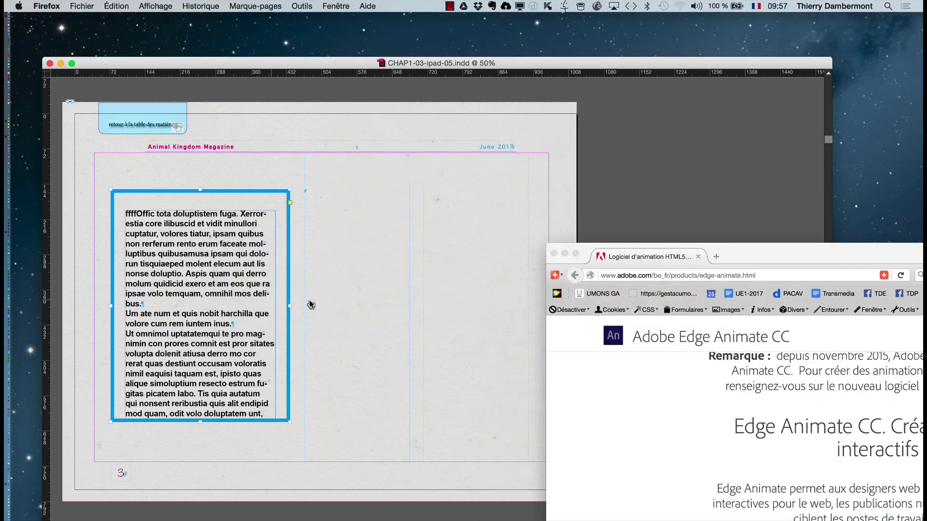
{"action": "double_click", "coordinate": [765, 253]}
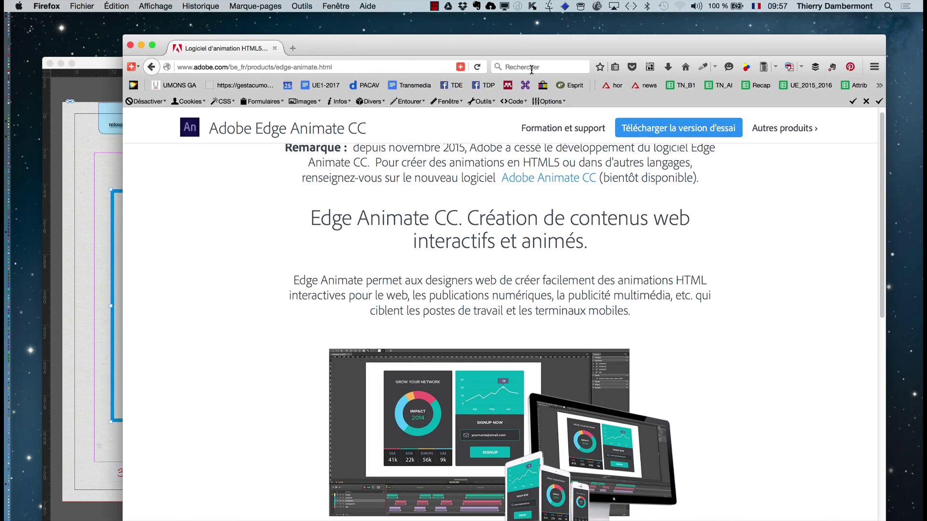
{"action": "left_click", "coordinate": [531, 70]}
{"action": "type", "text": "aqua"}
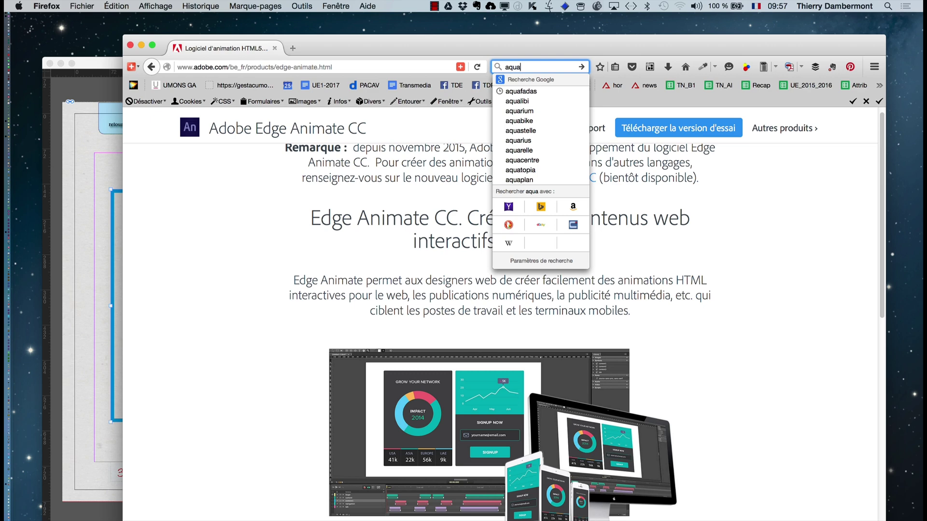
{"action": "type", "text": "fa"}
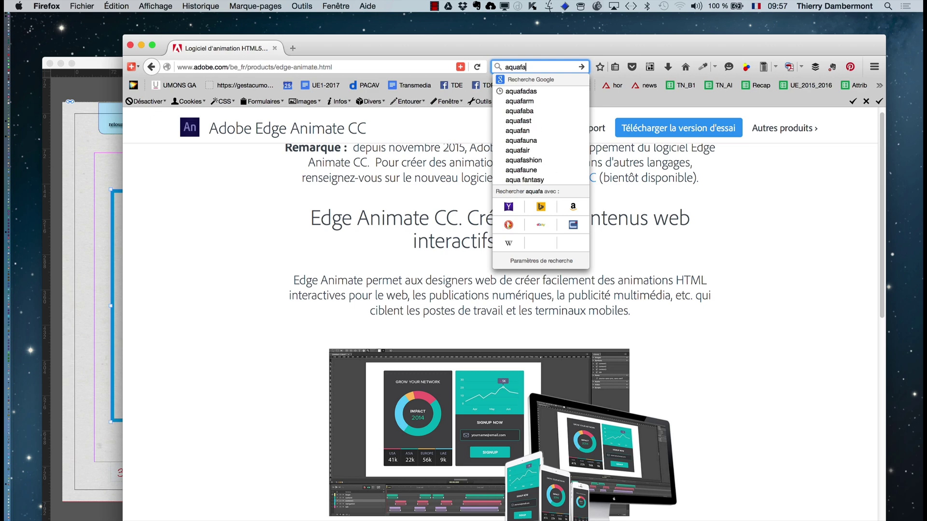
{"action": "type", "text": "das"}
{"action": "key", "text": "Return"}
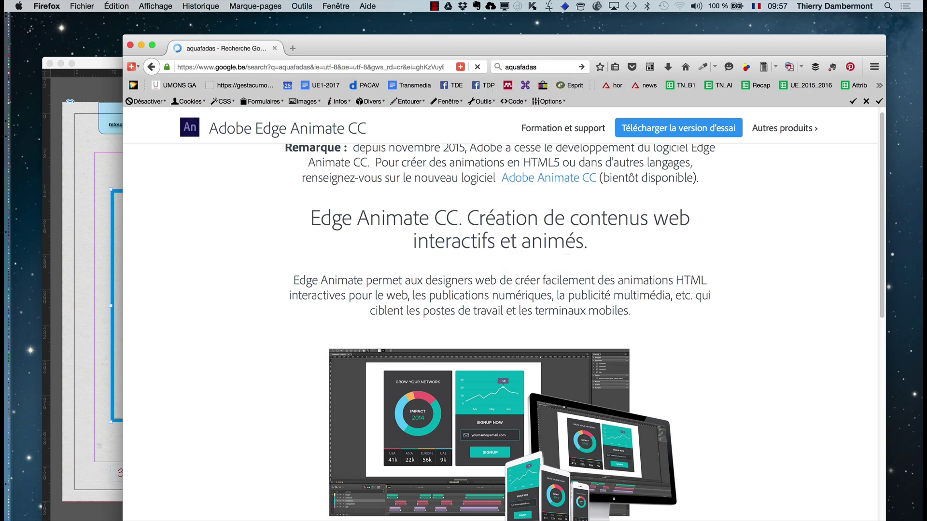
Open the Aquafadas website from the search results and go to its Outils page.
{"action": "left_click", "coordinate": [316, 223]}
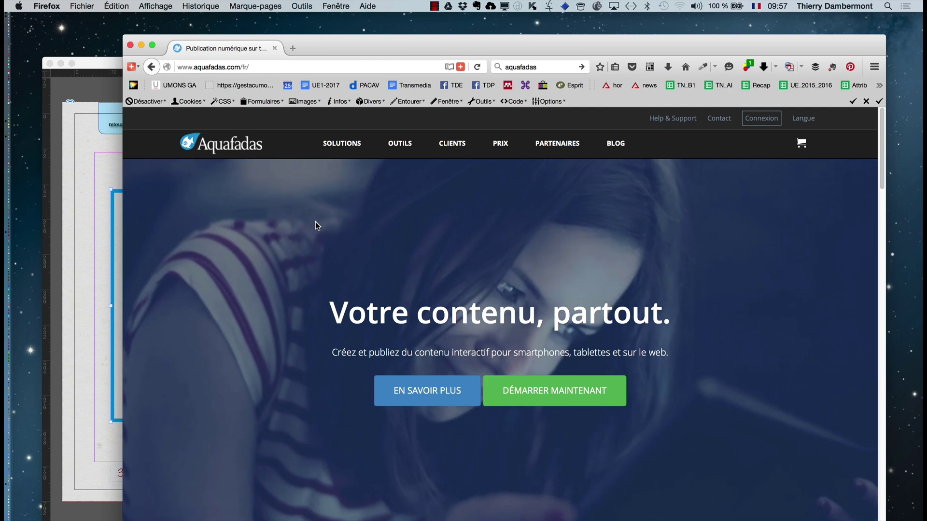
{"action": "left_click", "coordinate": [399, 143]}
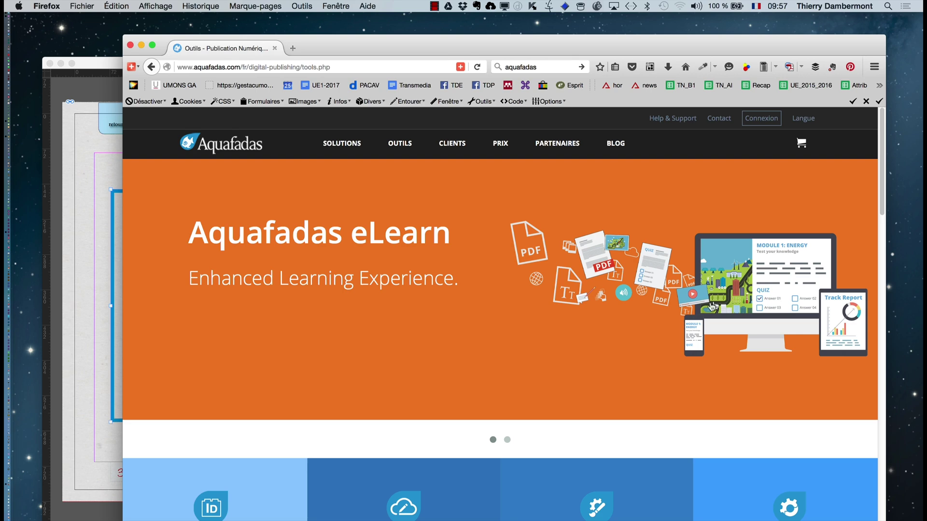
Look over the Aquafadas tools page, from the eLearn banner to the InDesign Authoring, Cloud Authoring, CreativeFlow and ConversionFlow tiles.
{"action": "scroll", "coordinate": [714, 305], "scroll_direction": "down", "scroll_amount": 3}
{"action": "scroll", "coordinate": [708, 308], "scroll_direction": "down", "scroll_amount": 2}
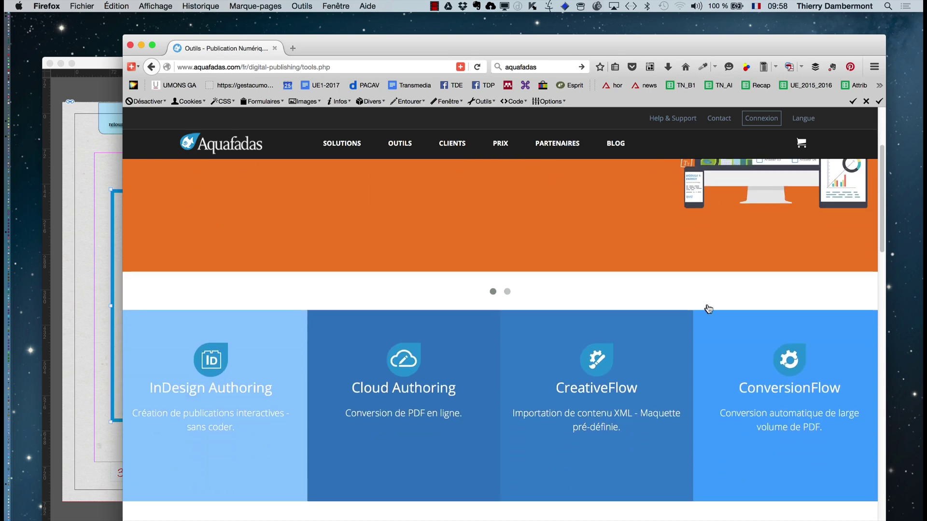
{"action": "scroll", "coordinate": [708, 310], "scroll_direction": "up", "scroll_amount": 5}
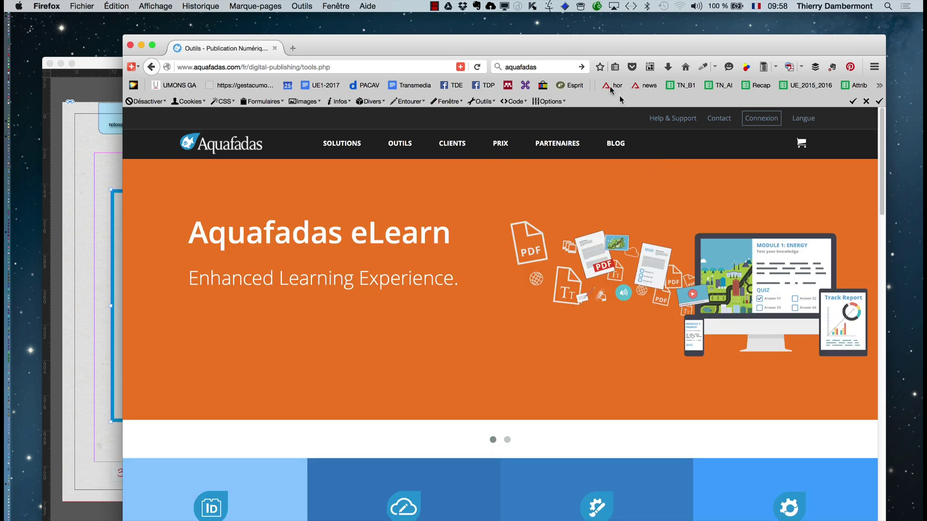
Search the web for "twixl" and open the Twixl media website from the search results.
{"action": "left_click", "coordinate": [523, 63]}
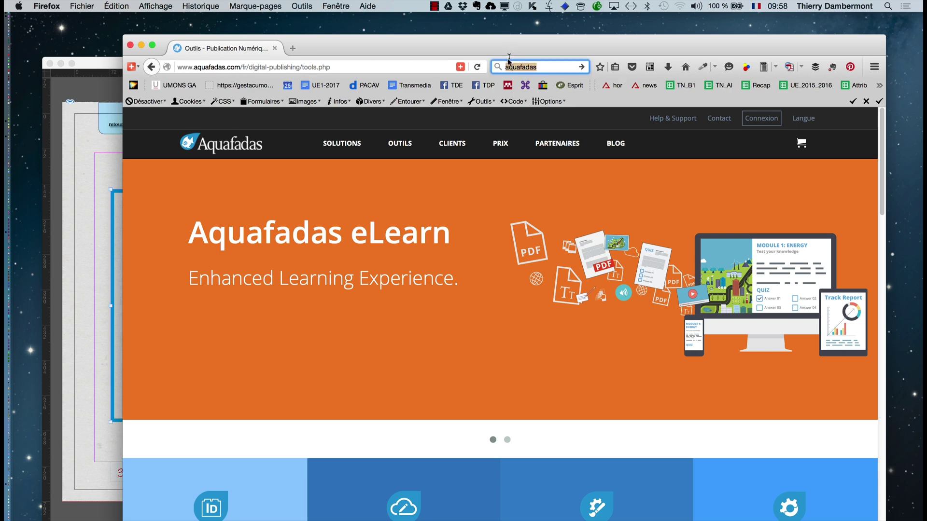
{"action": "type", "text": "twixl"}
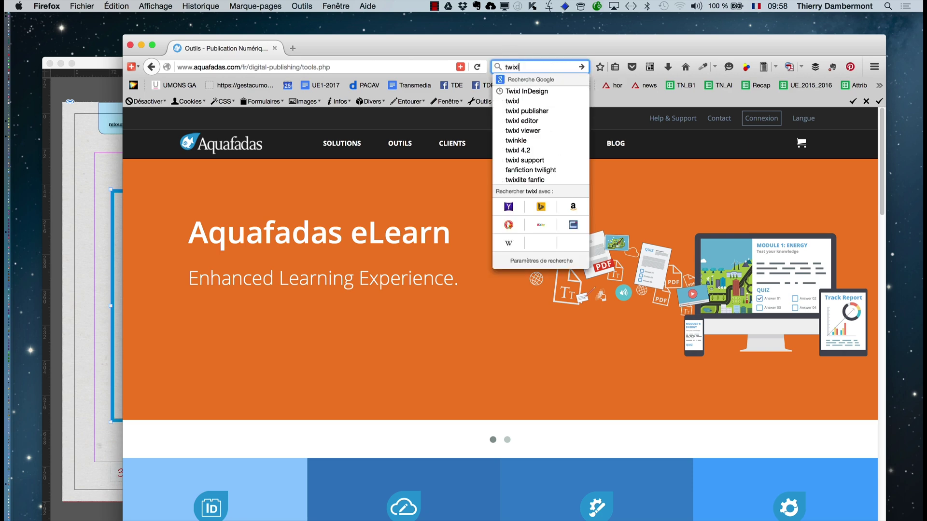
{"action": "key", "text": "Return"}
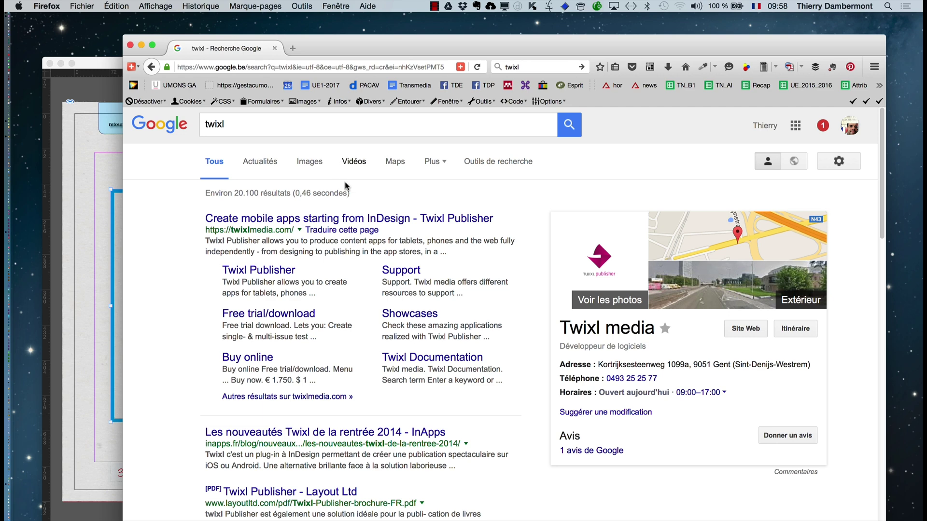
{"action": "left_click", "coordinate": [382, 222]}
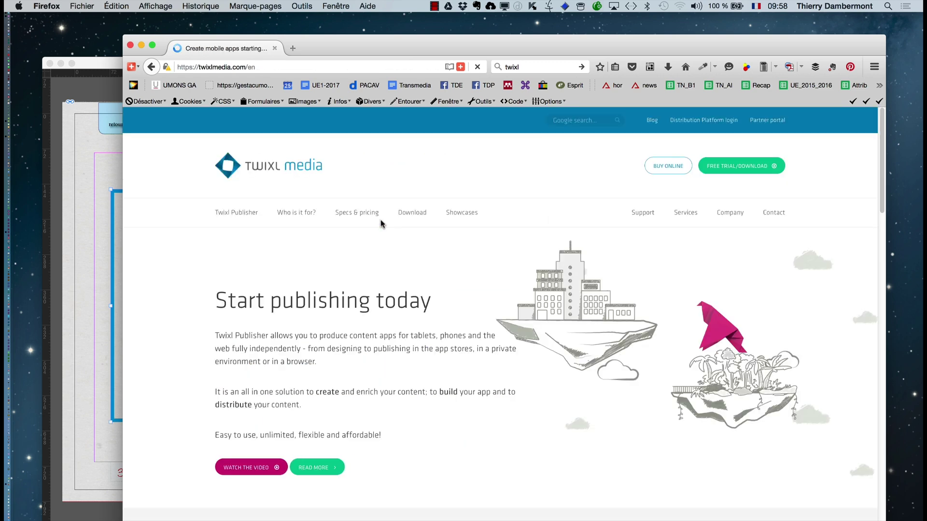
Skim the Twixl media home page, including the Twixl Publisher introduction and free trial section, and reposition the browser window.
{"action": "scroll", "coordinate": [382, 225], "scroll_direction": "down", "scroll_amount": 1}
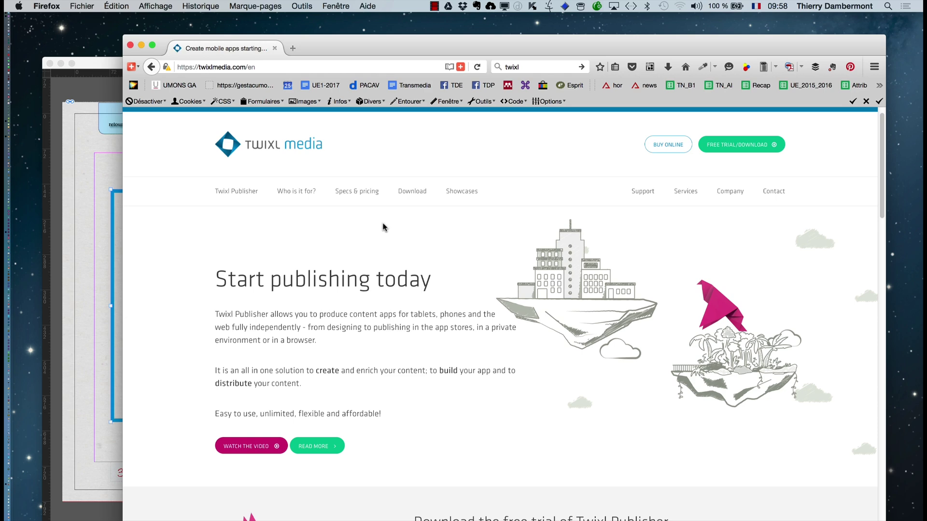
{"action": "scroll", "coordinate": [383, 227], "scroll_direction": "down", "scroll_amount": 8}
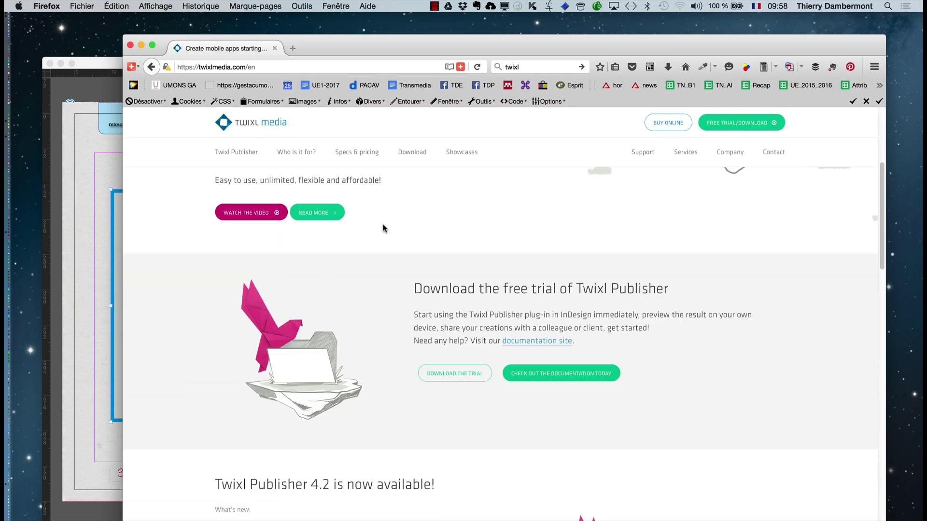
{"action": "scroll", "coordinate": [383, 227], "scroll_direction": "up", "scroll_amount": 10}
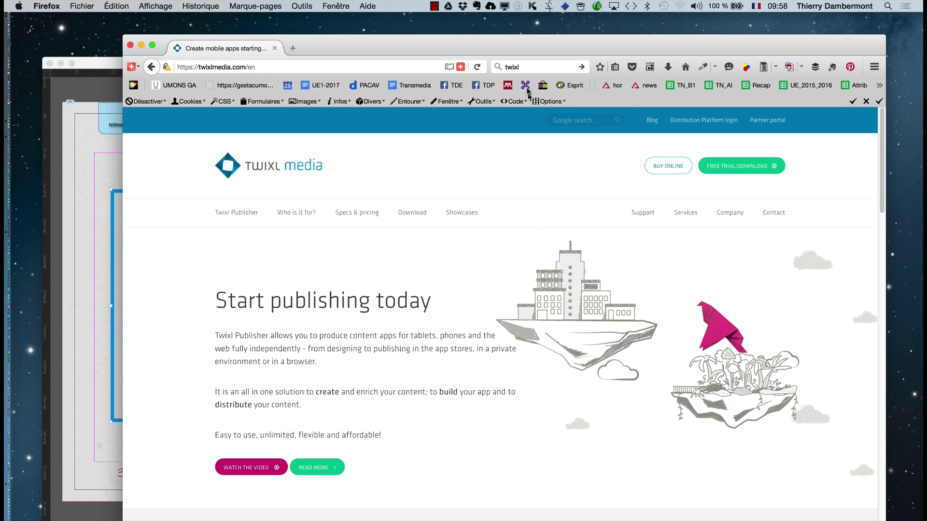
{"action": "left_click_drag", "start_coordinate": [507, 41], "coordinate": [456, 24]}
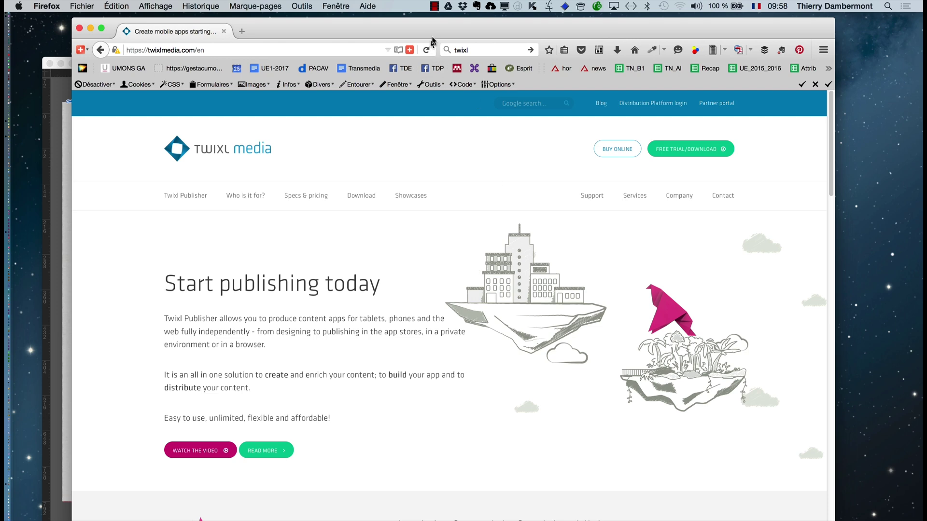
{"action": "left_click_drag", "start_coordinate": [438, 23], "coordinate": [468, 22]}
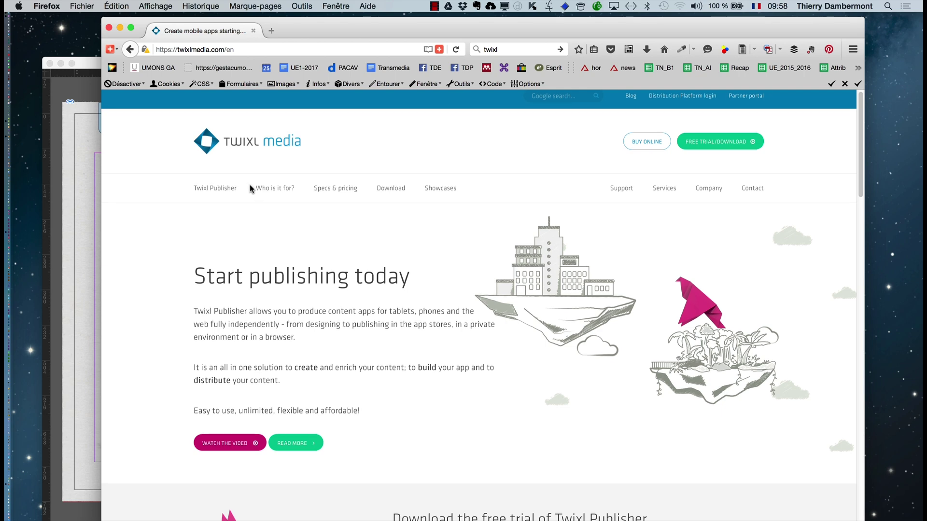
{"action": "scroll", "coordinate": [222, 154], "scroll_direction": "up", "scroll_amount": 1}
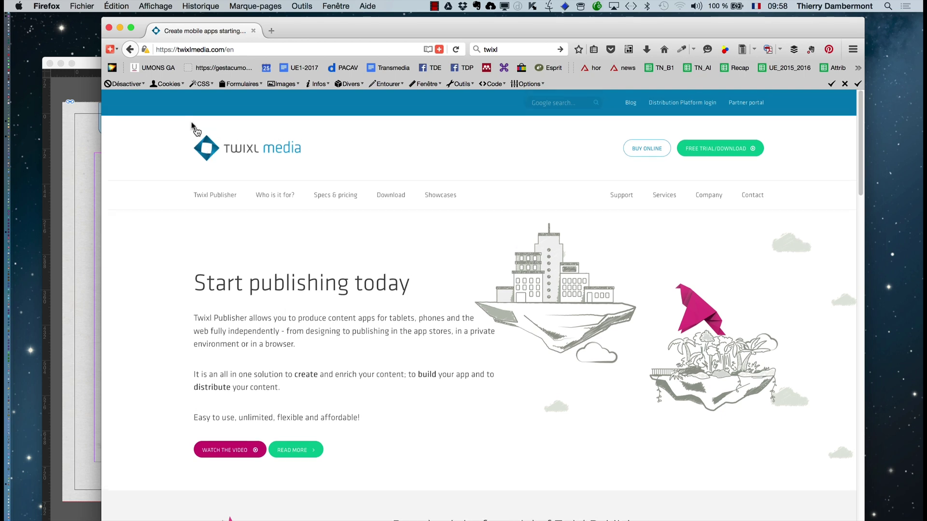
Close the browser window, return to InDesign and set the selected frame's scroll direction to Verticale in Folio Overlays.
{"action": "left_click", "coordinate": [109, 30]}
{"action": "left_click", "coordinate": [160, 63]}
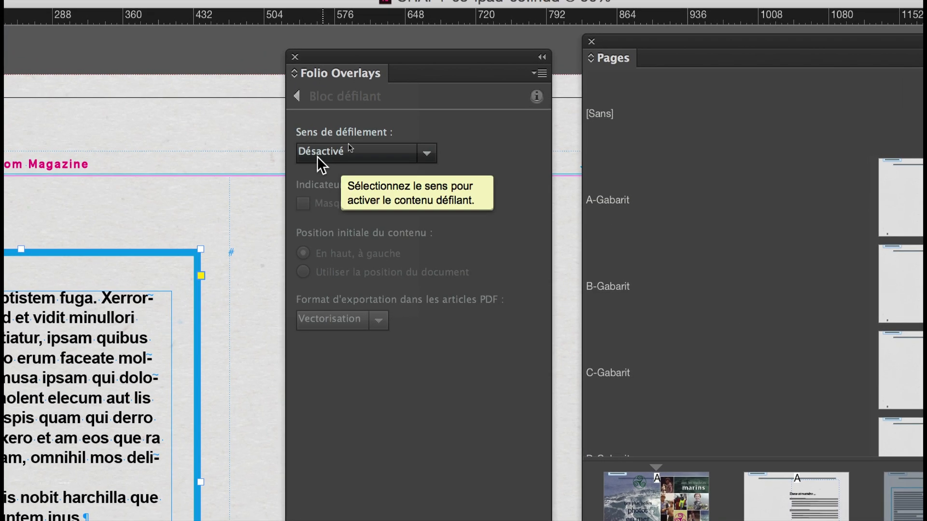
{"action": "left_click", "coordinate": [317, 155]}
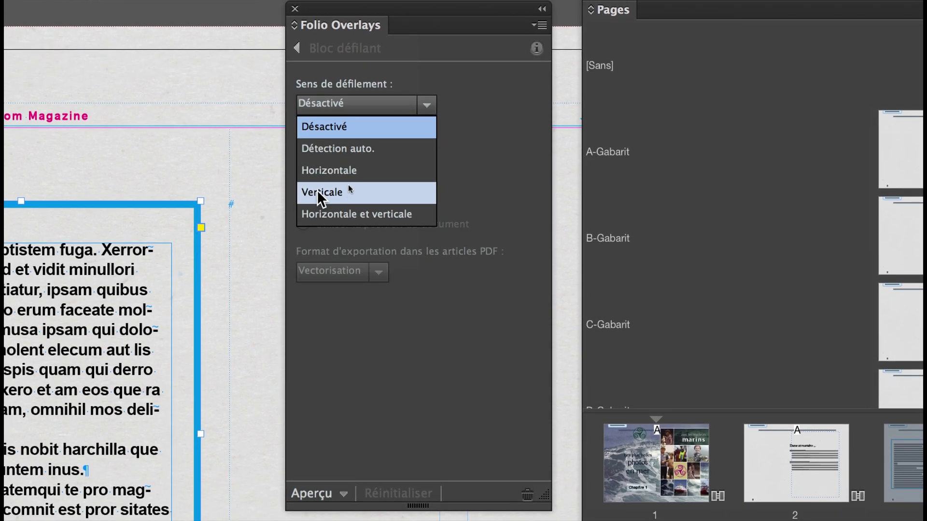
{"action": "left_click", "coordinate": [317, 190]}
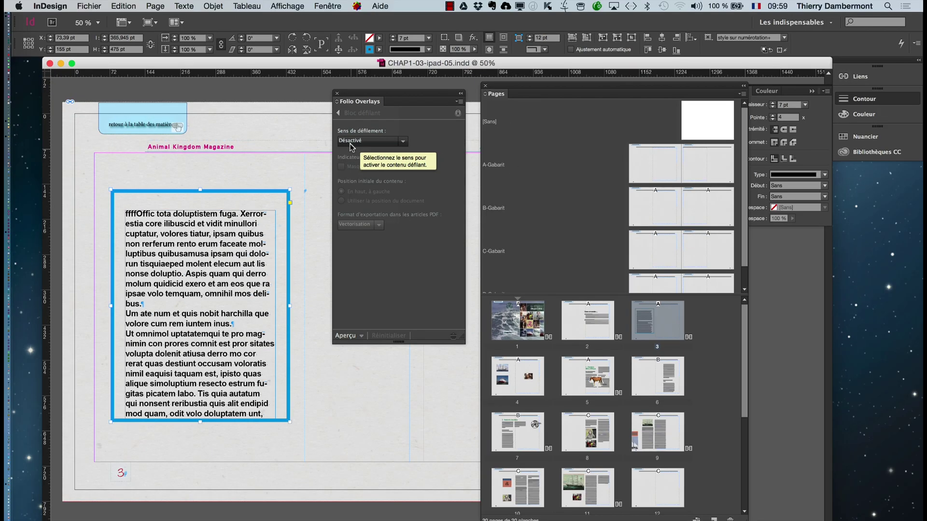
{"action": "left_click", "coordinate": [321, 155]}
{"action": "left_click", "coordinate": [360, 186]}
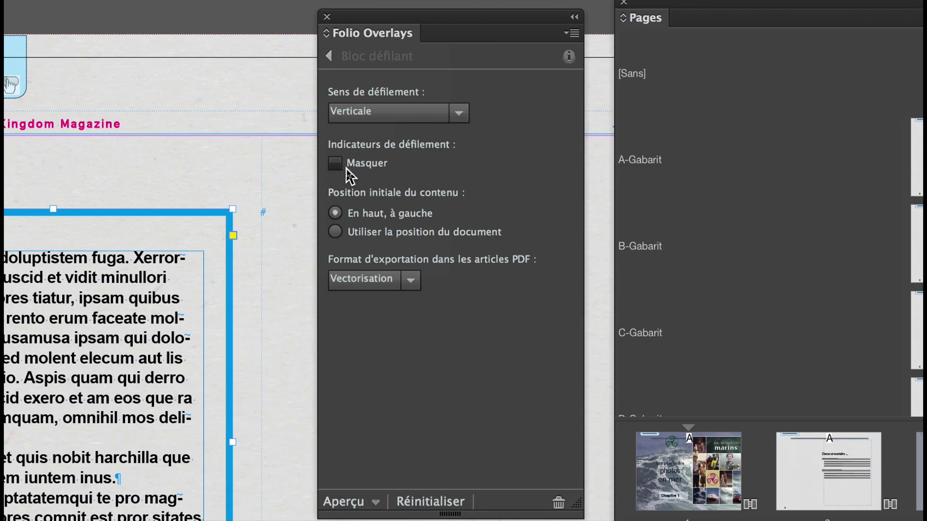
Leave the scroll indicators unhidden, set the content's initial position to Utiliser la position du document and save the document.
{"action": "left_click", "coordinate": [347, 166]}
{"action": "left_click", "coordinate": [347, 167]}
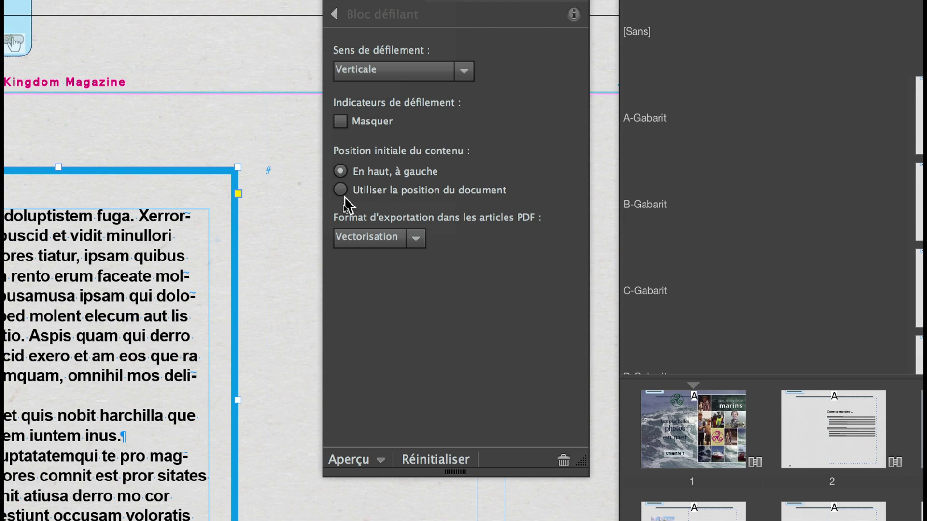
{"action": "left_click", "coordinate": [340, 191]}
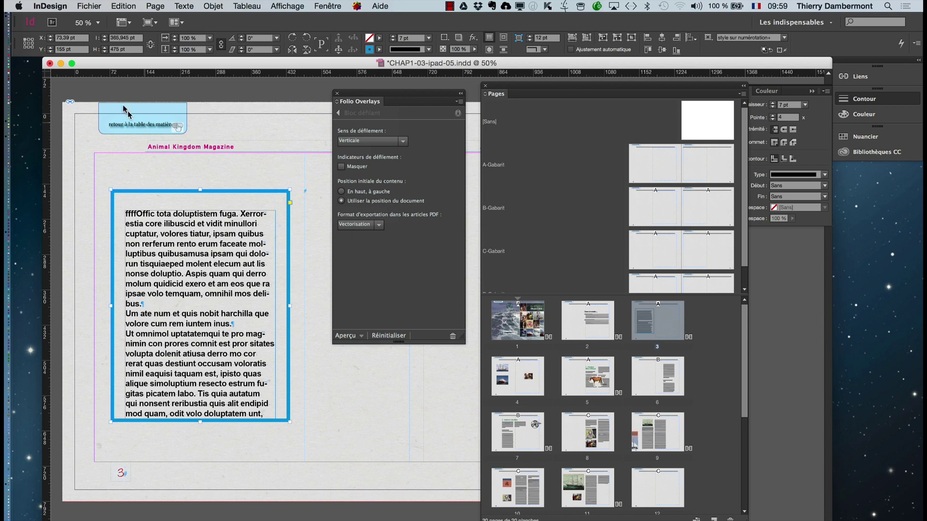
{"action": "left_click", "coordinate": [89, 6]}
{"action": "left_click", "coordinate": [114, 98]}
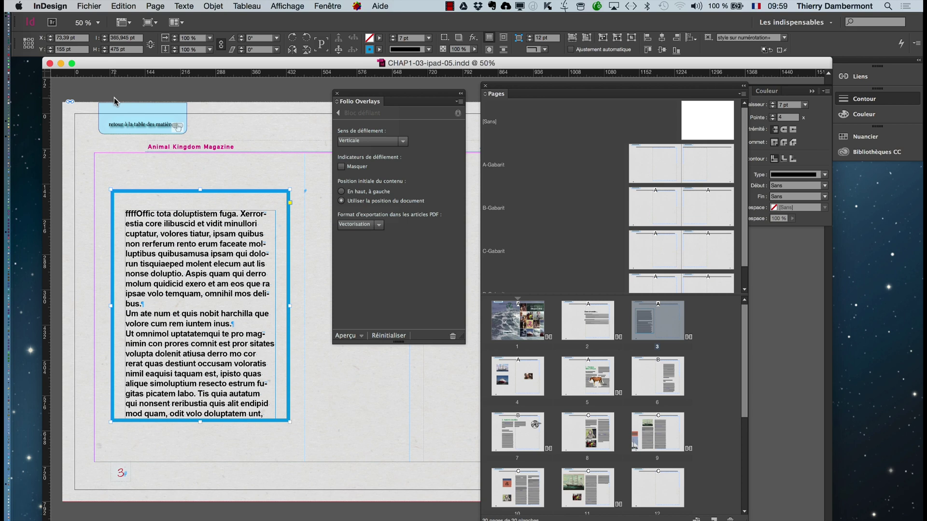
Open the Folio Builder palette and enlarge it to show more of the folio list.
{"action": "left_click", "coordinate": [331, 6]}
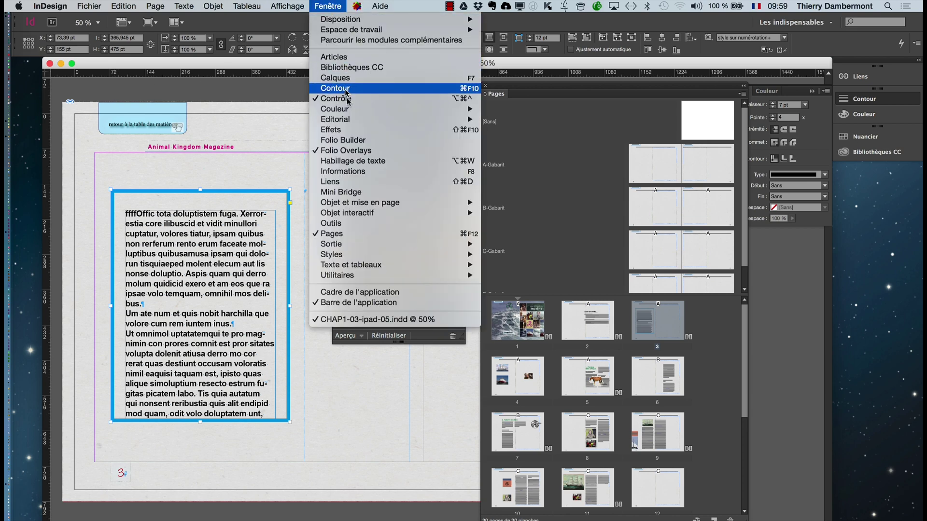
{"action": "left_click", "coordinate": [355, 140]}
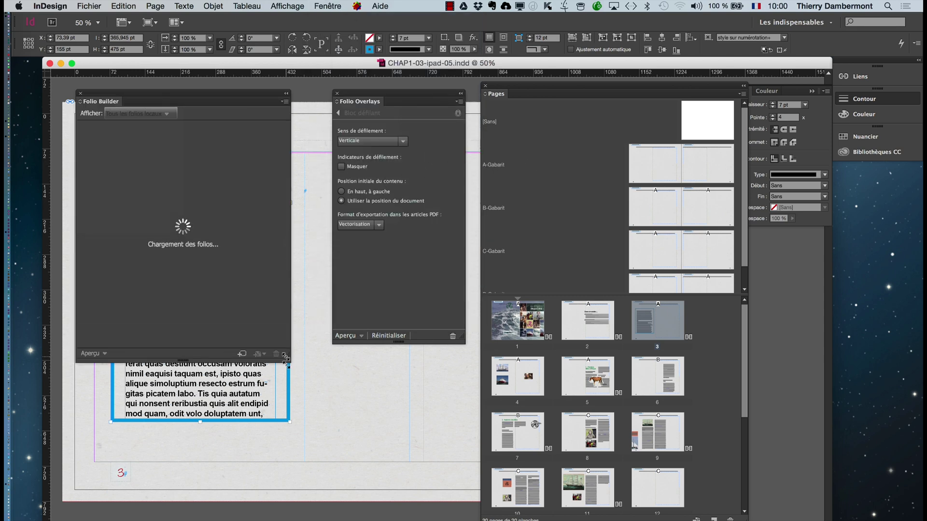
{"action": "left_click_drag", "start_coordinate": [286, 360], "coordinate": [300, 518]}
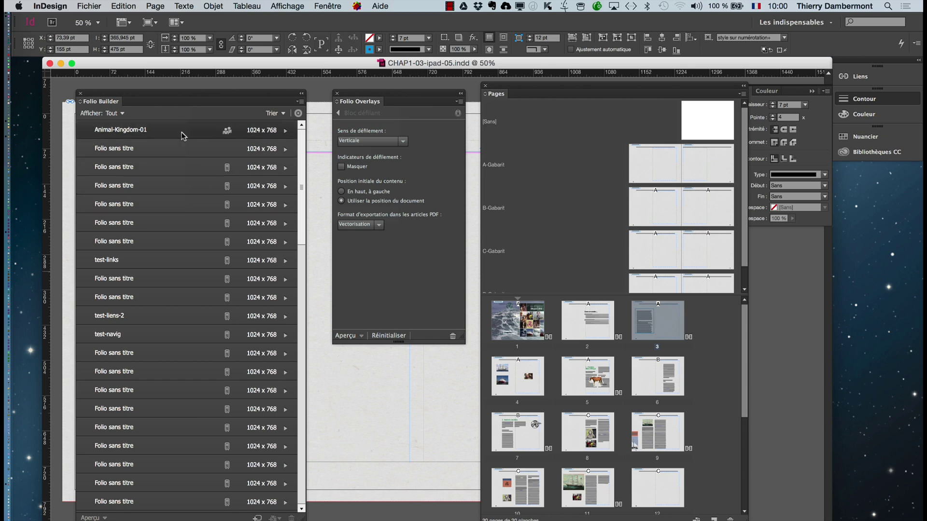
{"action": "left_click_drag", "start_coordinate": [192, 97], "coordinate": [194, 100]}
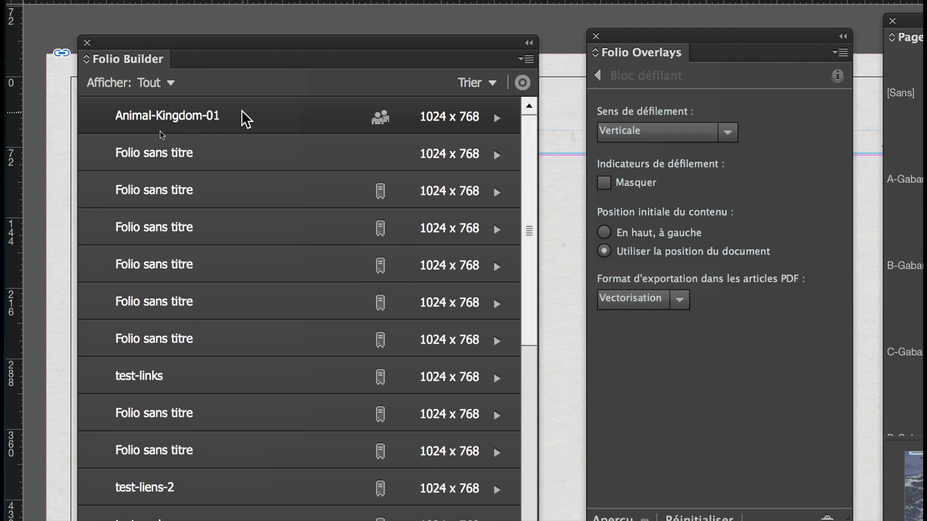
Open the Animal-Kingdom-01 folio and select its CHAP1 article.
{"action": "left_click", "coordinate": [241, 112]}
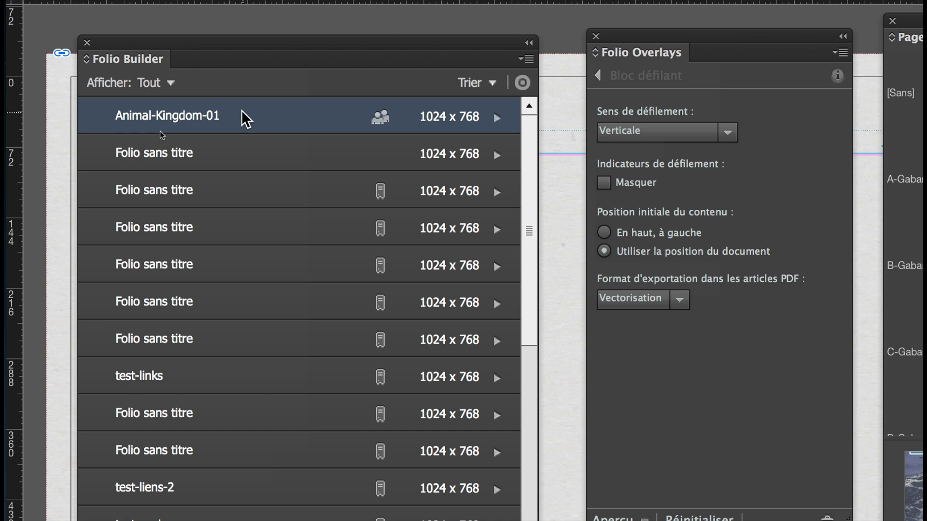
{"action": "double_click", "coordinate": [241, 112]}
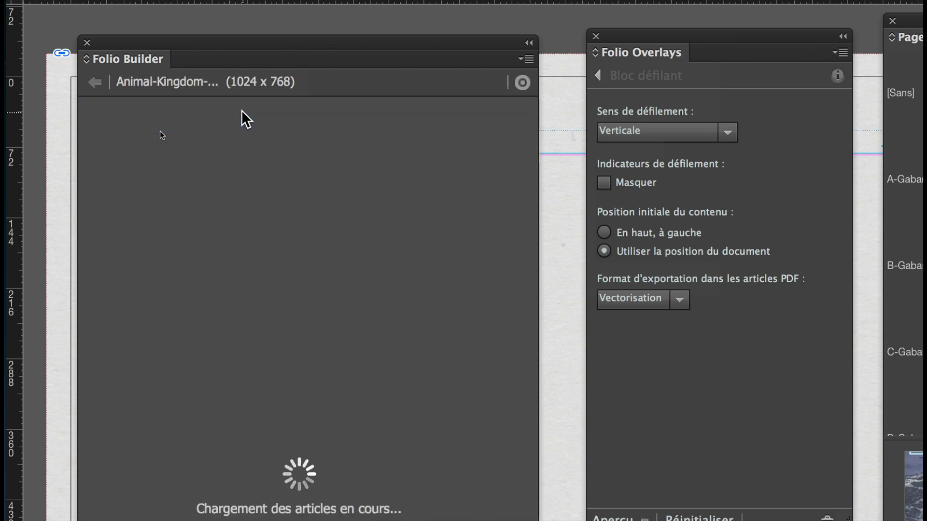
{"action": "left_click", "coordinate": [241, 112]}
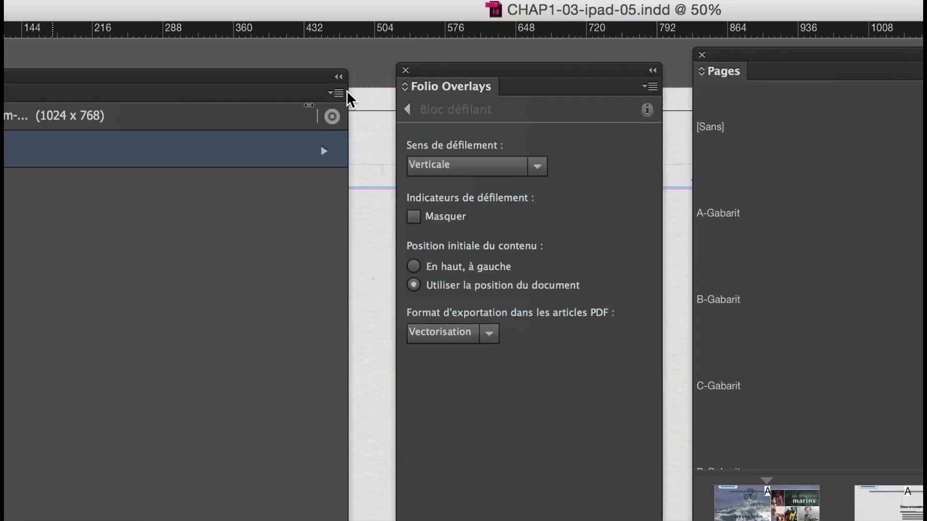
Relink the CHAP1 article's landscape layout to the source file CHAP1-03-ipad-05.indd in Dossier CHAP1-03.
{"action": "left_click", "coordinate": [343, 90]}
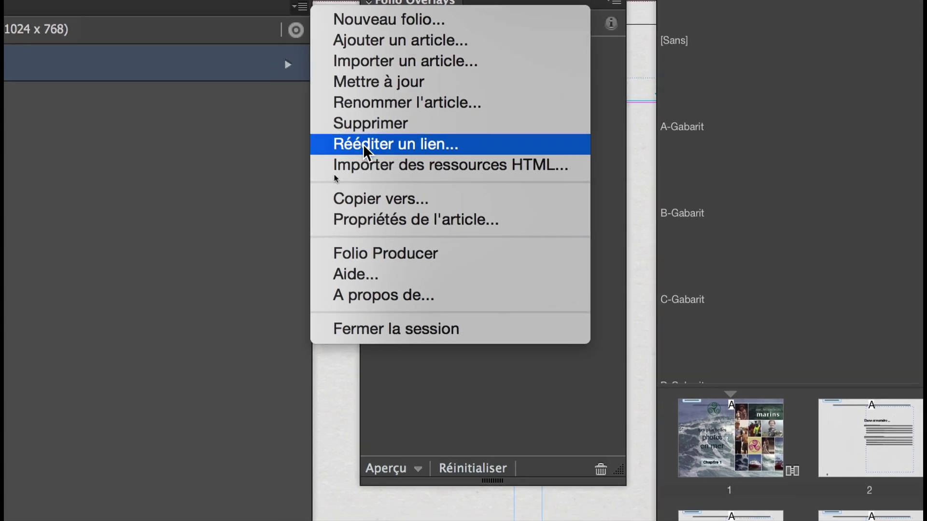
{"action": "left_click", "coordinate": [363, 144]}
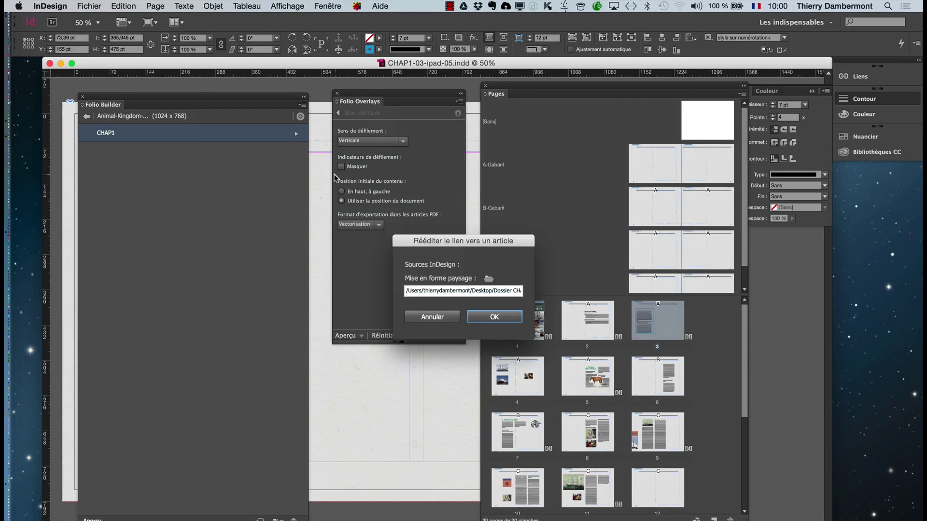
{"action": "left_click_drag", "start_coordinate": [502, 246], "coordinate": [258, 188]}
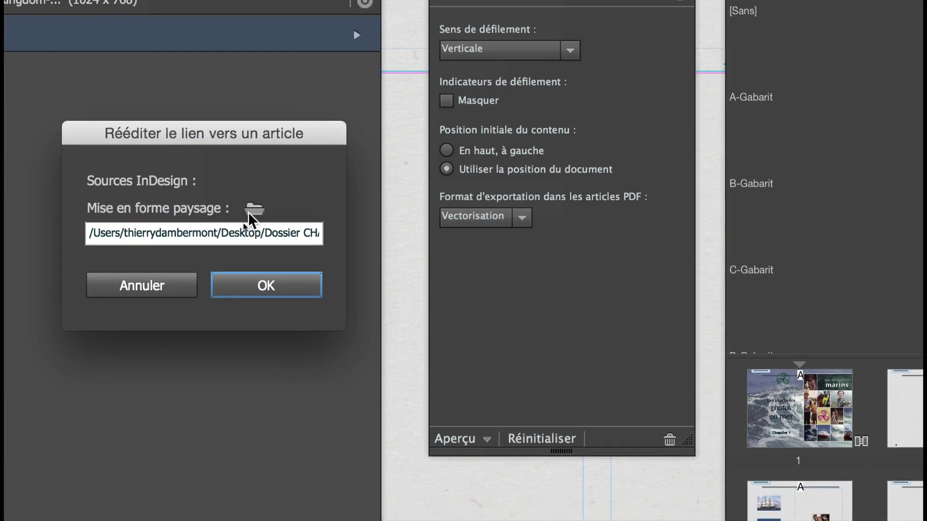
{"action": "left_click", "coordinate": [259, 223]}
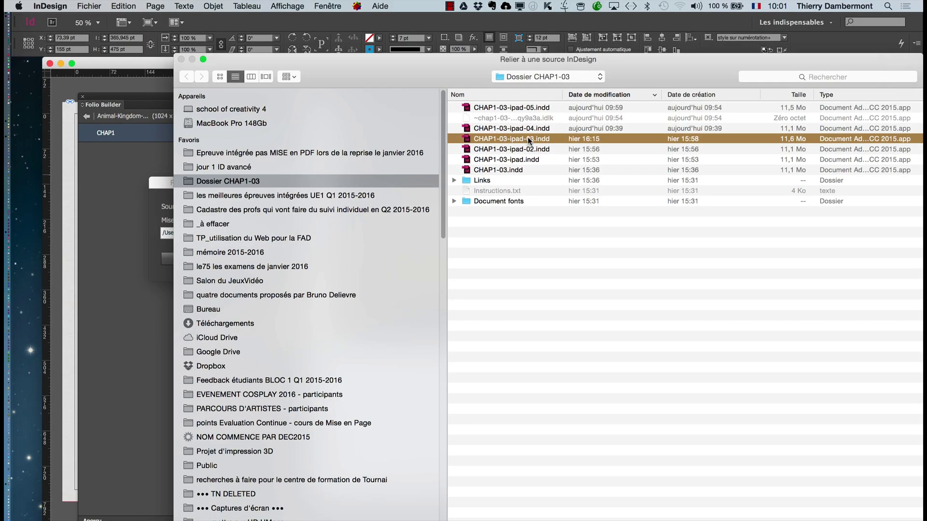
{"action": "left_click", "coordinate": [531, 111]}
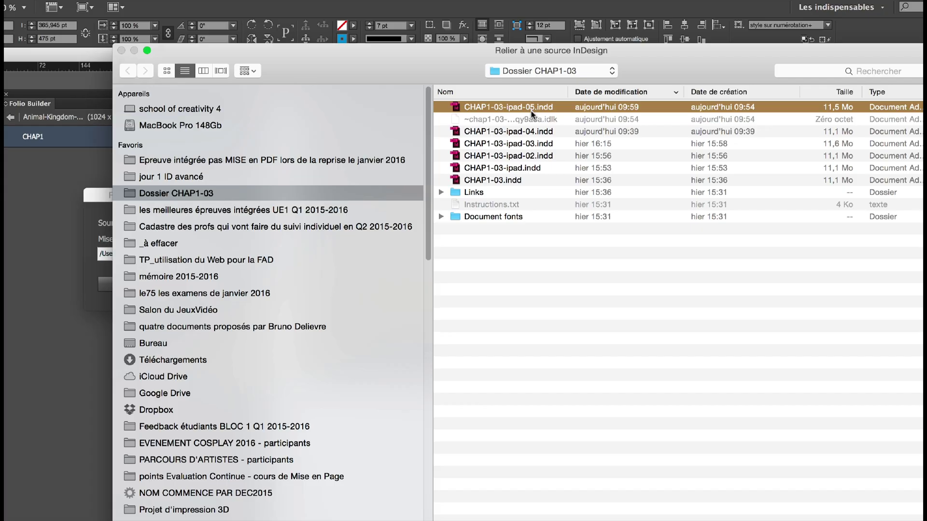
{"action": "key", "text": "Return"}
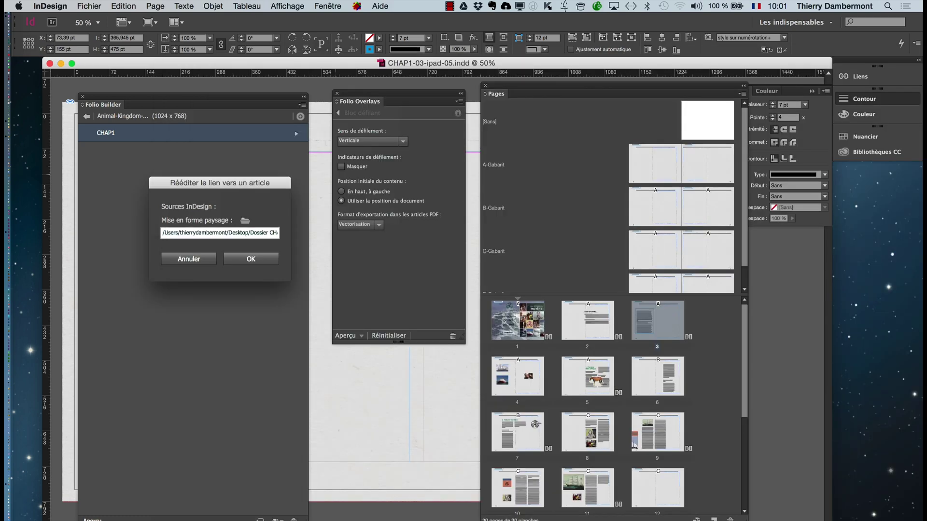
{"action": "left_click", "coordinate": [265, 263]}
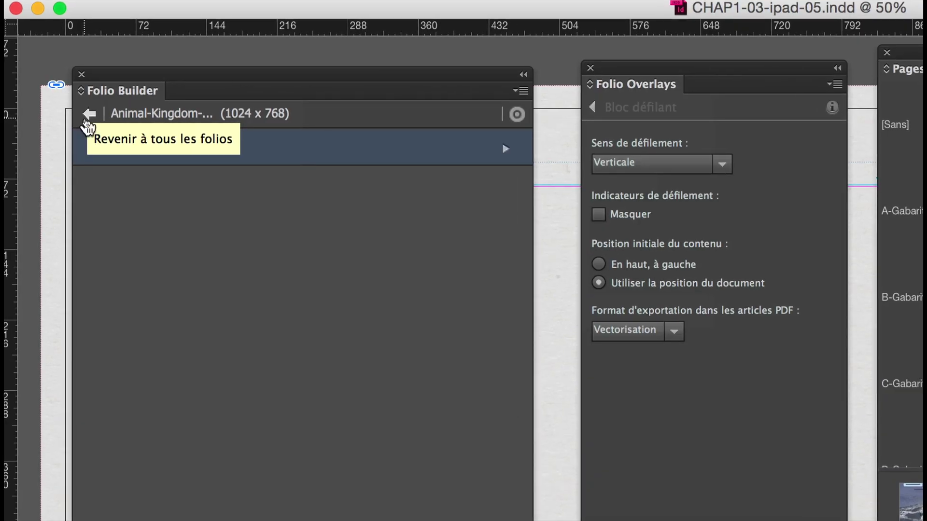
Return to the list of all folios and preview the Animal-Kingdom-01 folio in Adobe Content Viewer.
{"action": "left_click", "coordinate": [87, 116]}
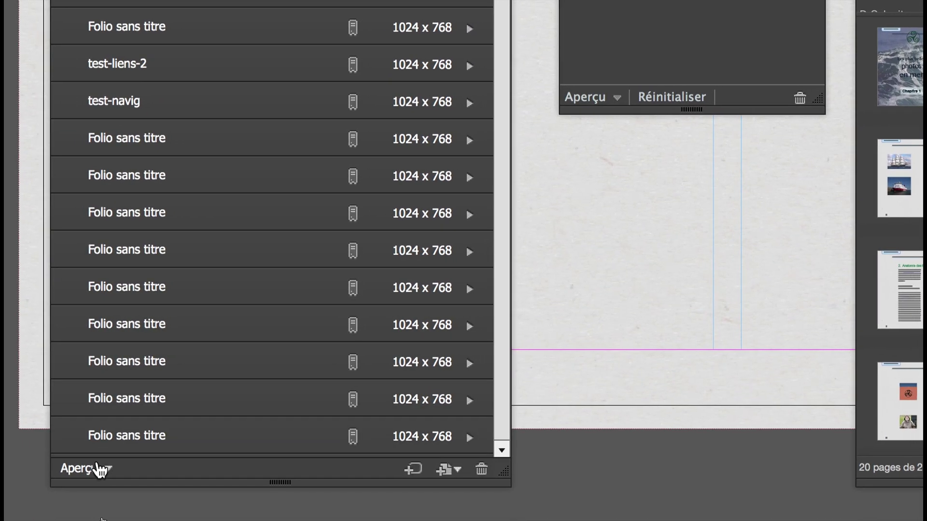
{"action": "left_click", "coordinate": [100, 470]}
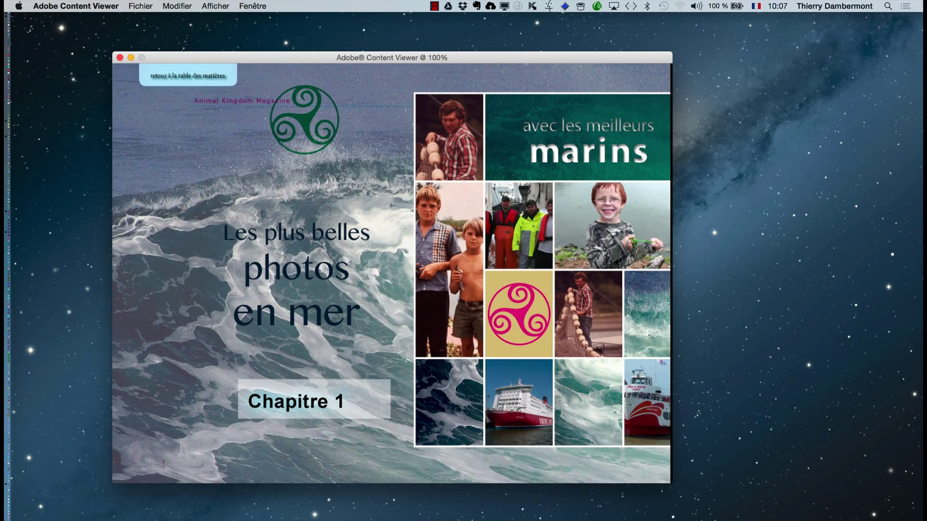
Advance the chapter preview to page 3 and scroll through the text in its blue-bordered frame, ending back at its beginning.
{"action": "left_click_drag", "start_coordinate": [402, 386], "coordinate": [280, 381]}
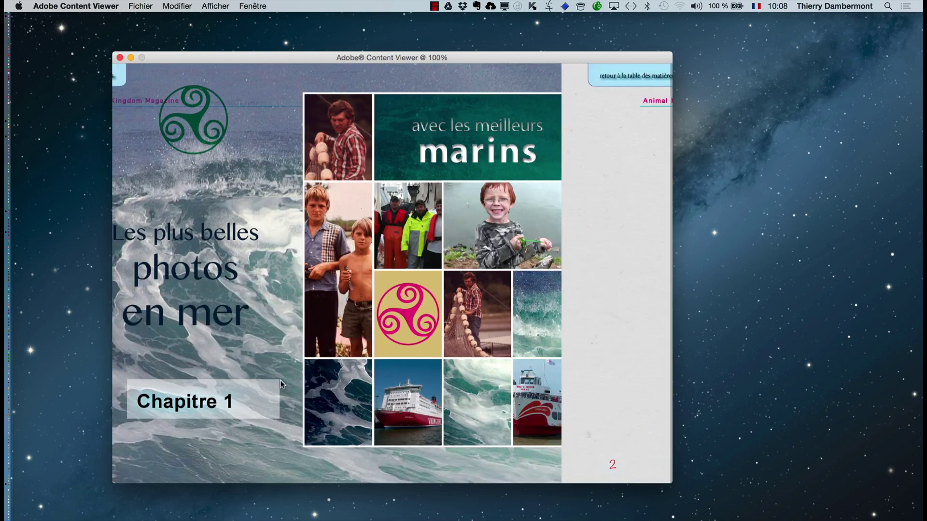
{"action": "key", "text": "Right"}
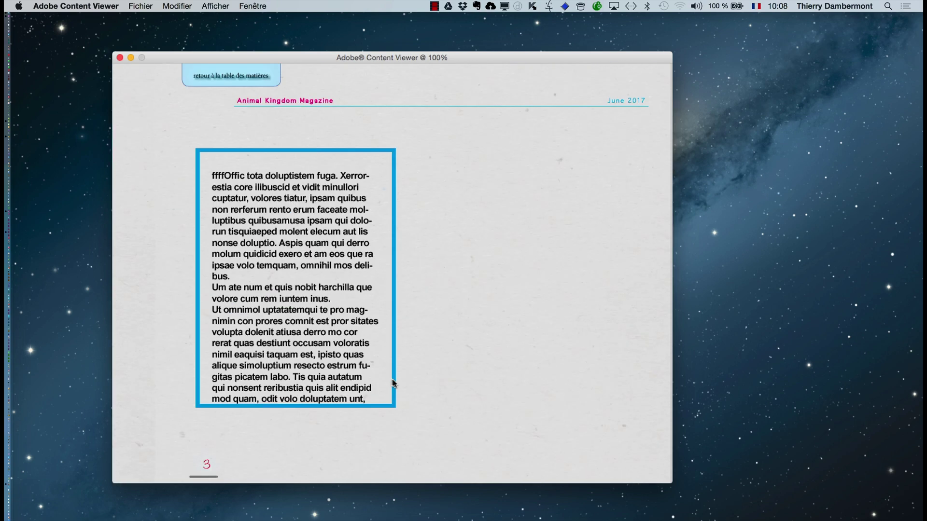
{"action": "scroll", "coordinate": [285, 344], "scroll_direction": "down", "scroll_amount": 10}
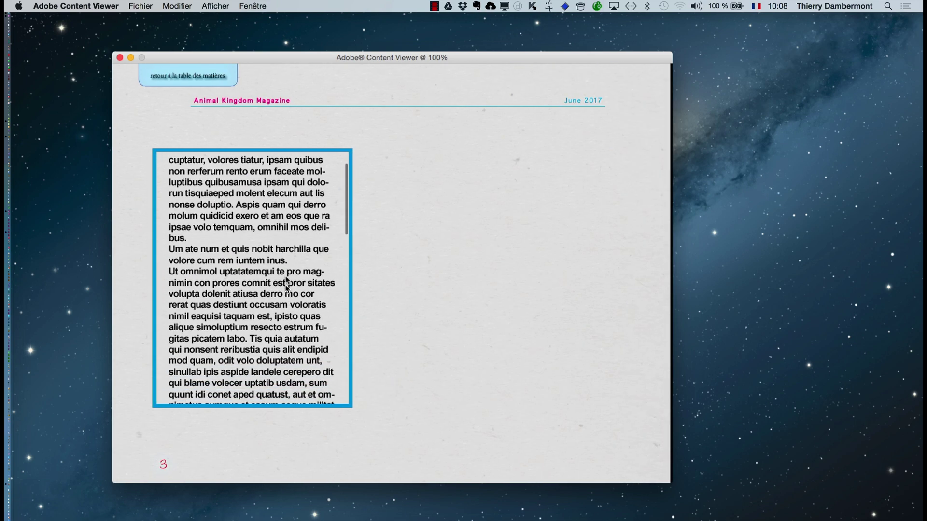
{"action": "scroll", "coordinate": [247, 288], "scroll_direction": "down", "scroll_amount": 10}
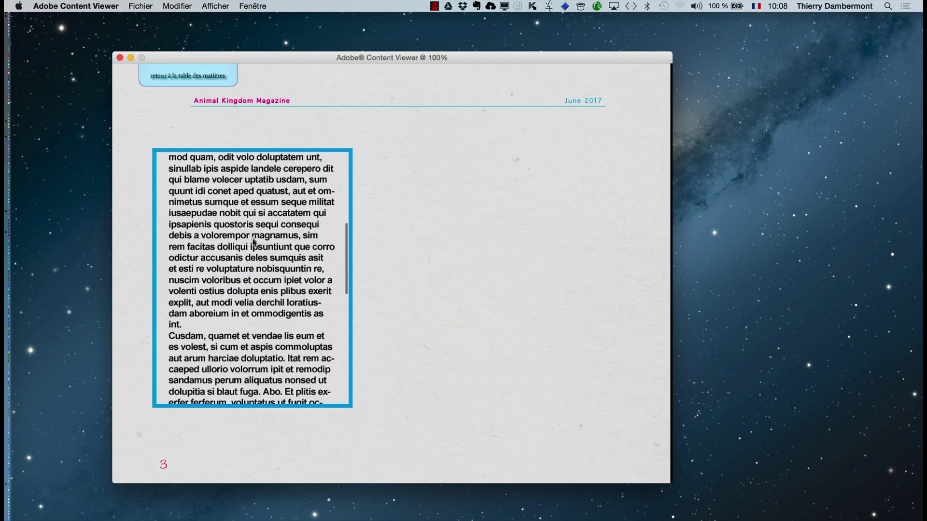
{"action": "scroll", "coordinate": [262, 270], "scroll_direction": "down", "scroll_amount": 5}
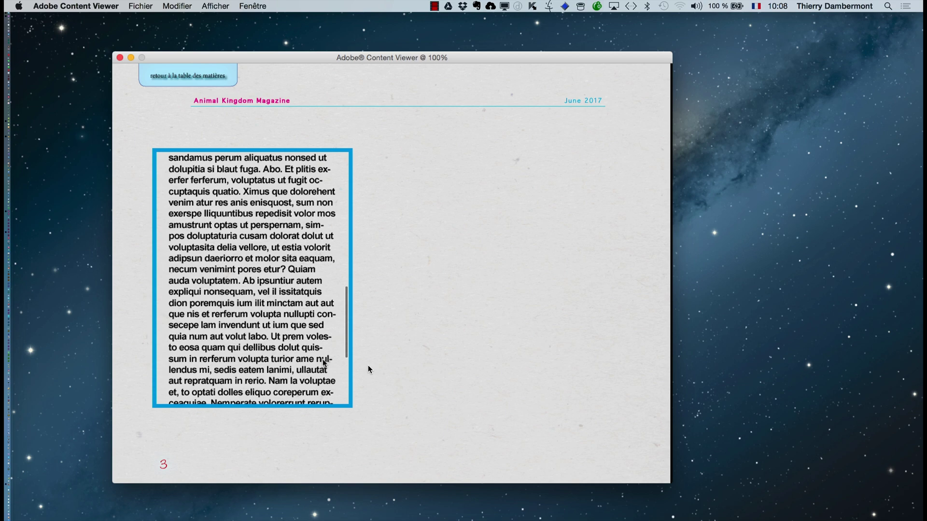
{"action": "scroll", "coordinate": [291, 233], "scroll_direction": "down", "scroll_amount": 3}
{"action": "scroll", "coordinate": [290, 234], "scroll_direction": "up", "scroll_amount": 18}
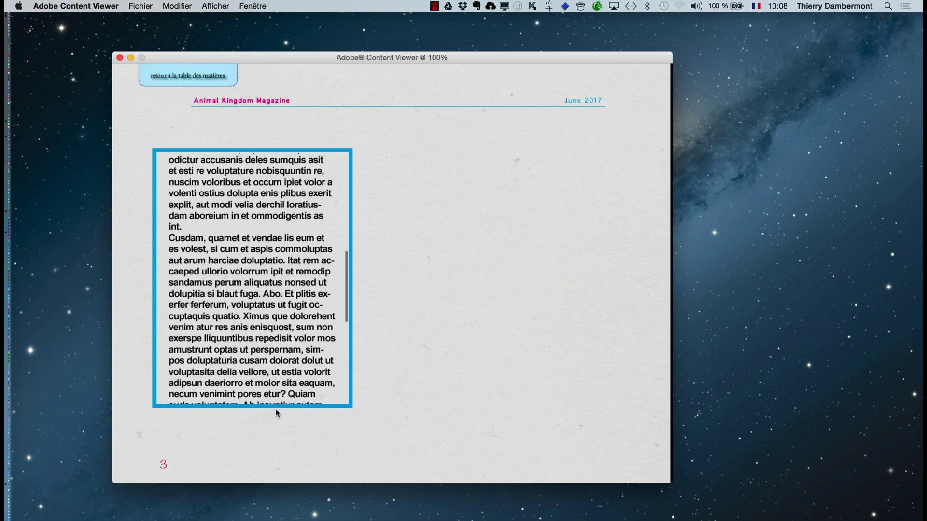
{"action": "scroll", "coordinate": [278, 396], "scroll_direction": "up", "scroll_amount": 16}
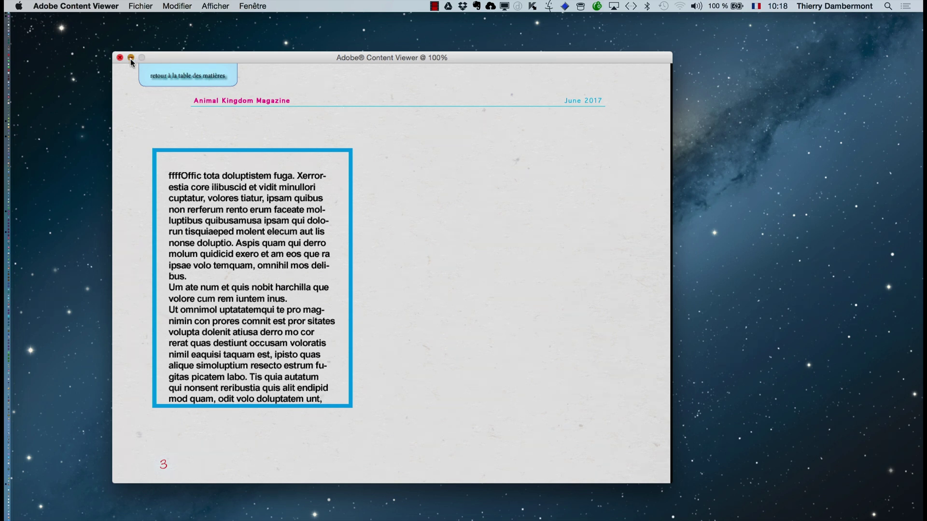
Minimize the preview, return to InDesign, close Folio Overlays and Folio Builder, and arrange the Pages and Tools palettes clear of page 3.
{"action": "left_click", "coordinate": [131, 58]}
{"action": "key", "text": "super+Tab"}
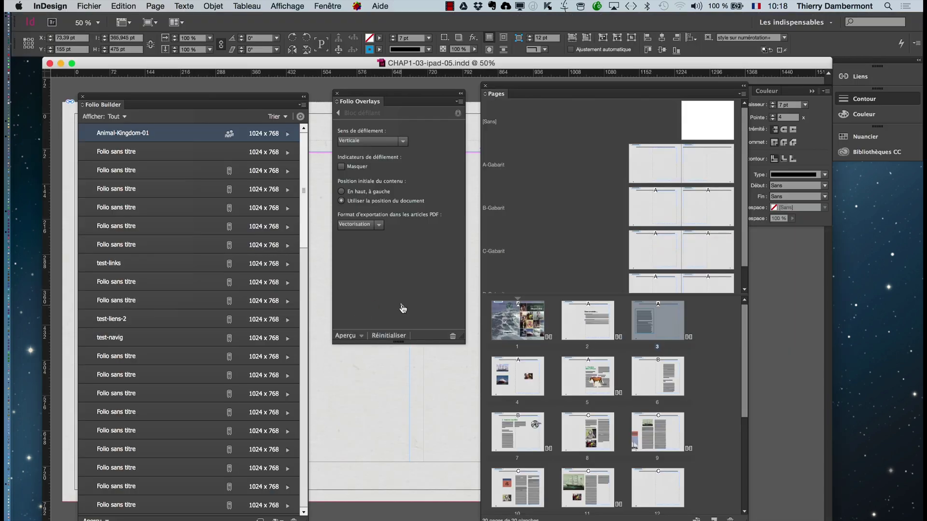
{"action": "left_click", "coordinate": [337, 93]}
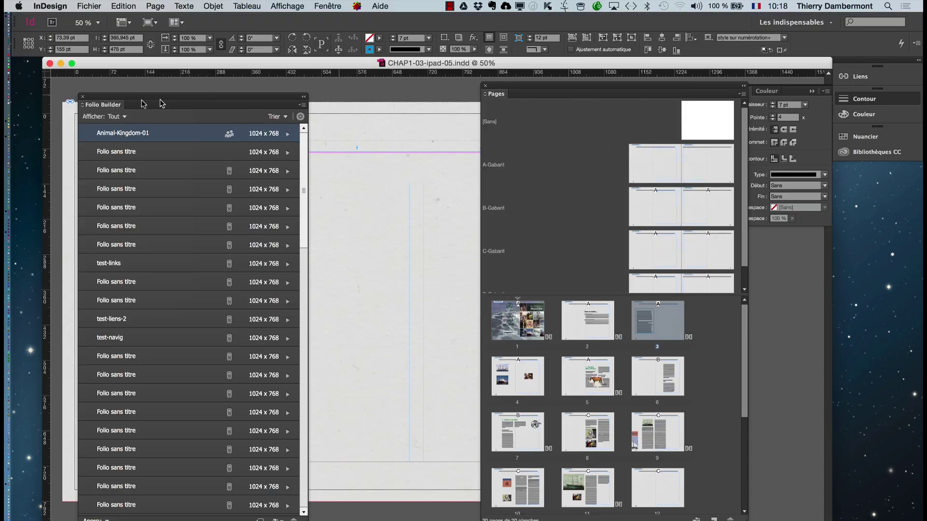
{"action": "left_click", "coordinate": [83, 96]}
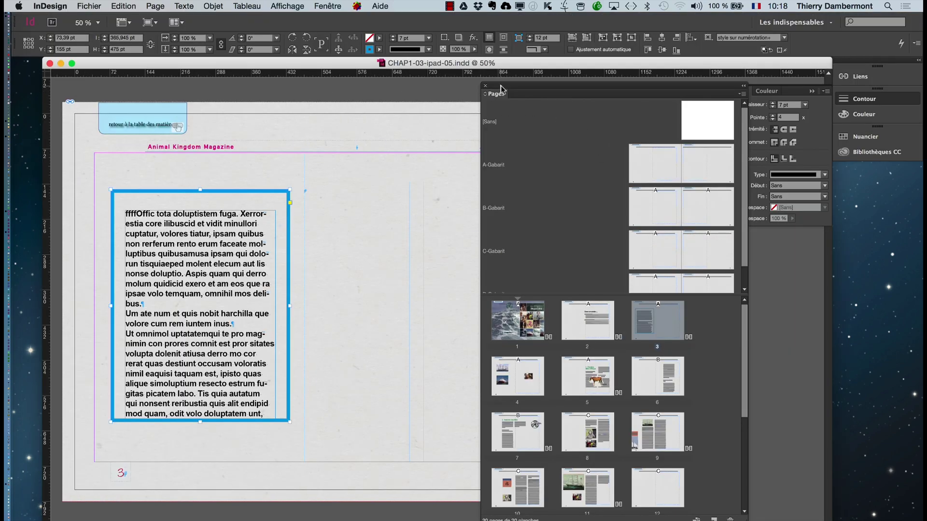
{"action": "left_click_drag", "start_coordinate": [503, 90], "coordinate": [640, 406]}
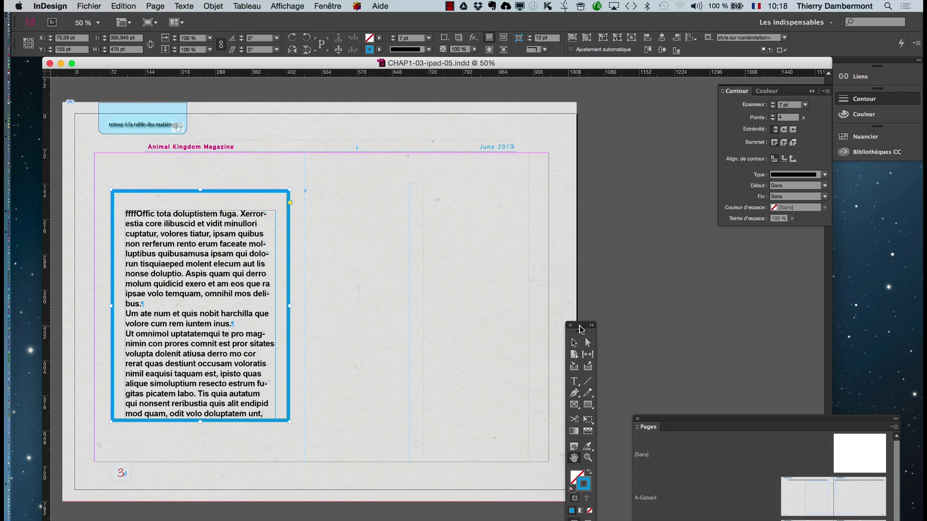
{"action": "left_click_drag", "start_coordinate": [581, 330], "coordinate": [648, 163]}
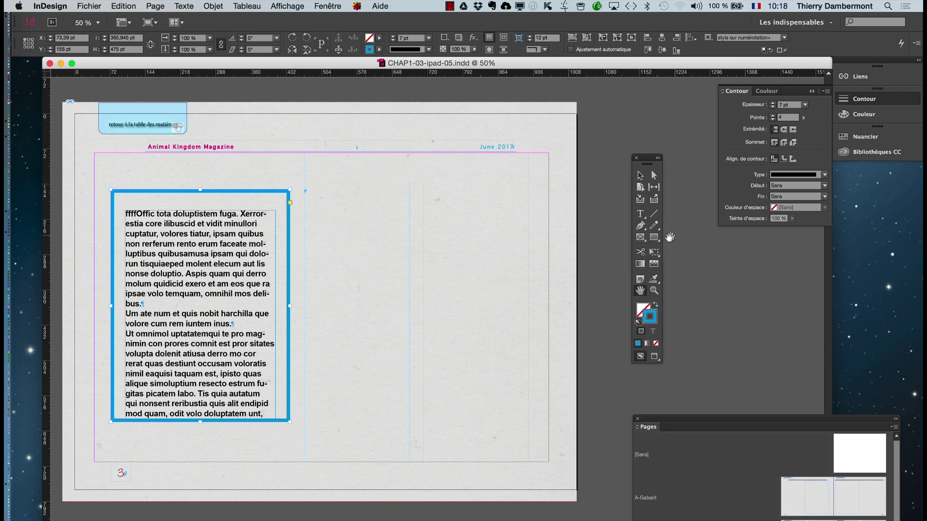
Draw a rectangle about 318 by 120 pt and place it on the pasteboard to the right of page 3.
{"action": "left_click", "coordinate": [654, 237]}
{"action": "left_click_drag", "start_coordinate": [375, 174], "coordinate": [530, 236]}
{"action": "key", "text": "super+minus"}
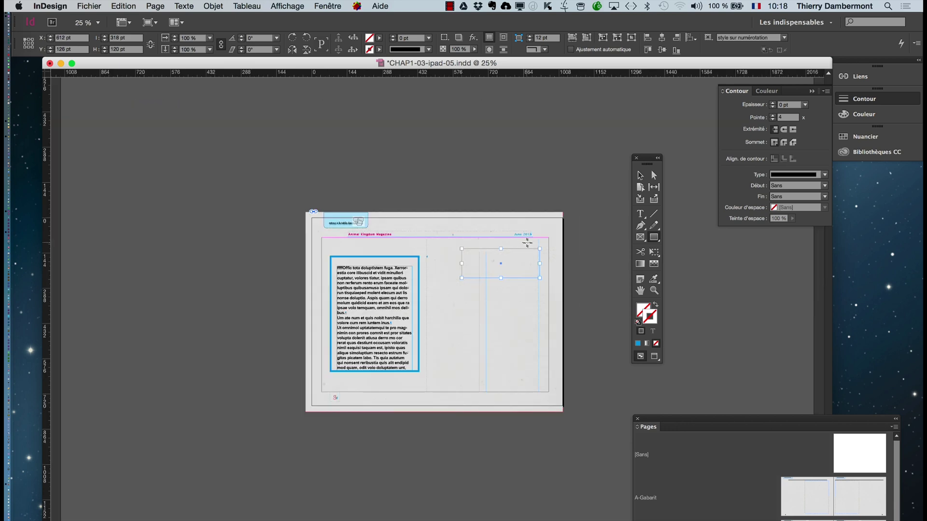
{"action": "left_click", "coordinate": [637, 175]}
{"action": "left_click_drag", "start_coordinate": [647, 163], "coordinate": [278, 143]}
{"action": "left_click_drag", "start_coordinate": [485, 250], "coordinate": [605, 251]}
Convert the pasteboard rectangle into a text frame and apply the [Paragraphe standard] paragraph style to it.
{"action": "left_click", "coordinate": [271, 193]}
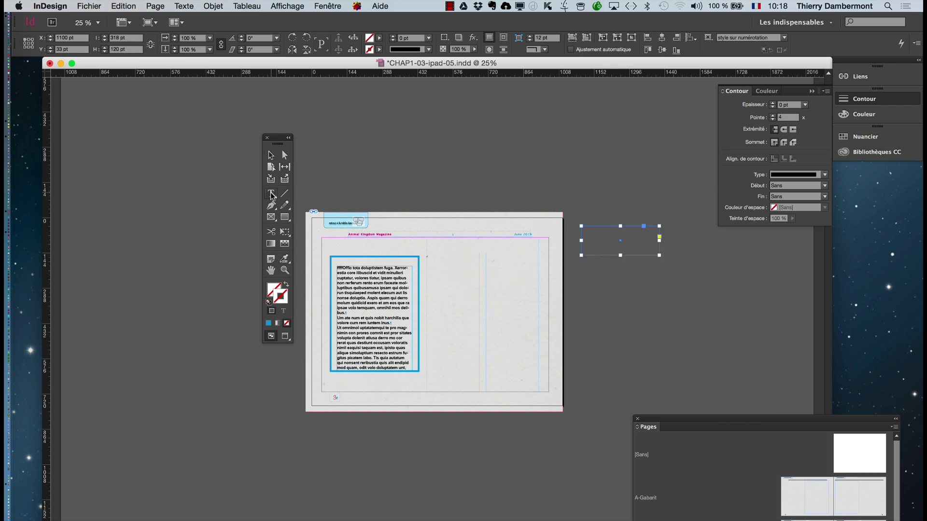
{"action": "left_click", "coordinate": [590, 232]}
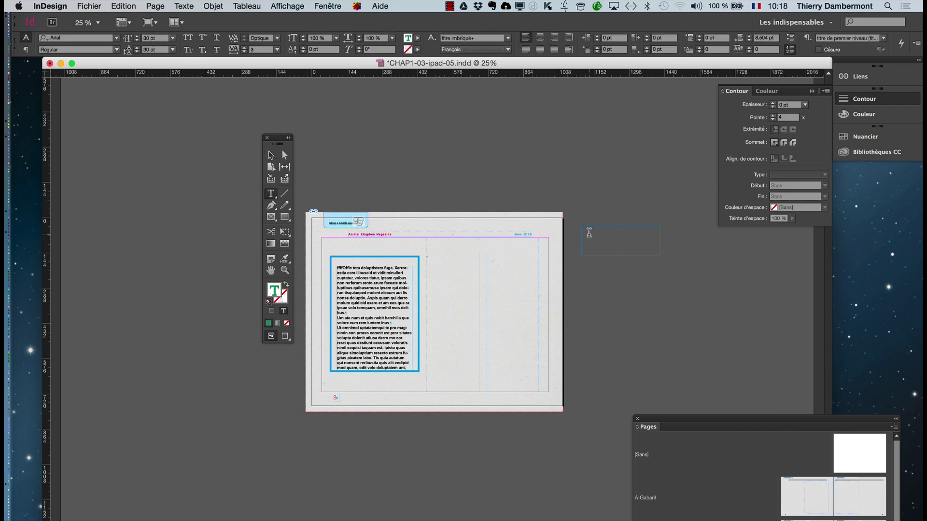
{"action": "right_click", "coordinate": [589, 232]}
{"action": "key", "text": "Escape"}
{"action": "left_click", "coordinate": [271, 155]}
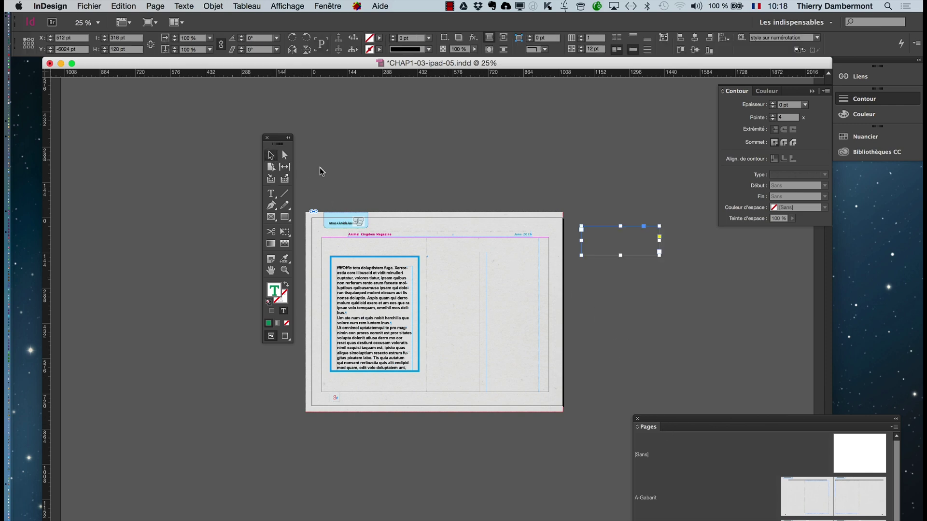
{"action": "left_click", "coordinate": [179, 6]}
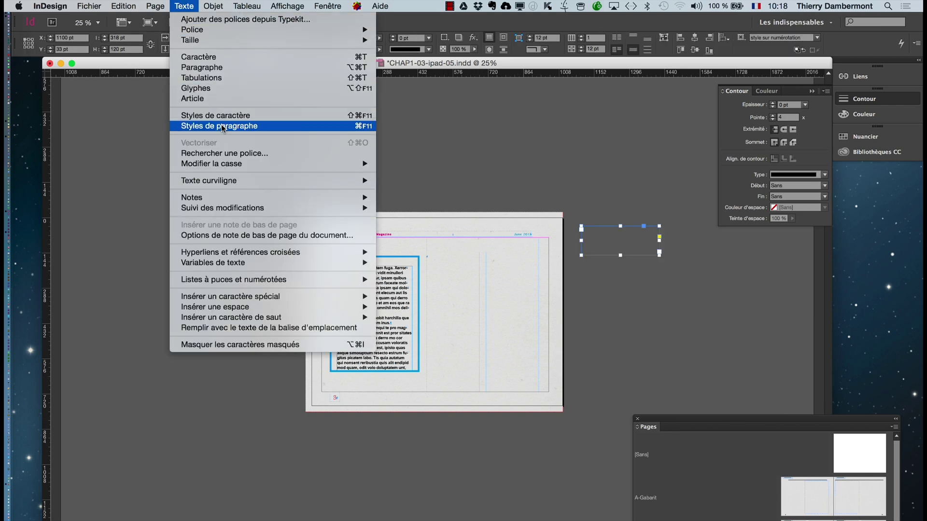
{"action": "left_click", "coordinate": [219, 126]}
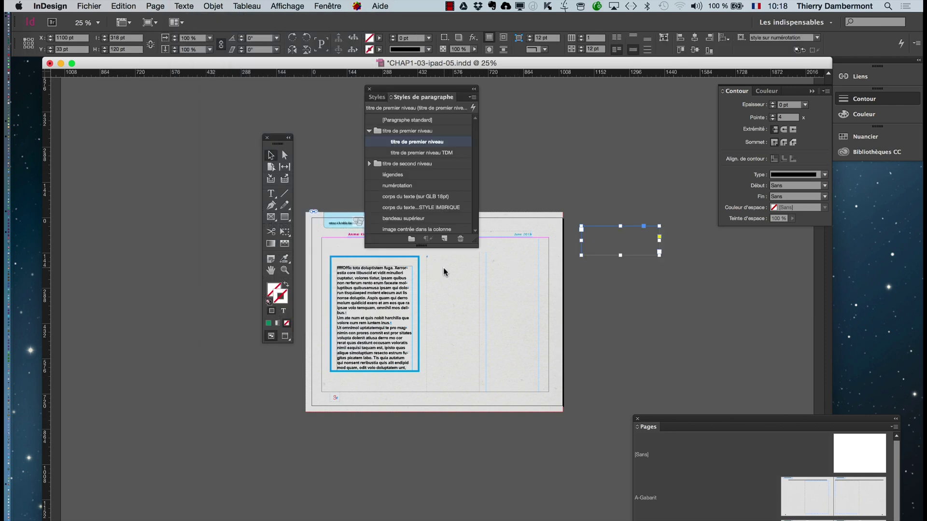
{"action": "left_click", "coordinate": [445, 122]}
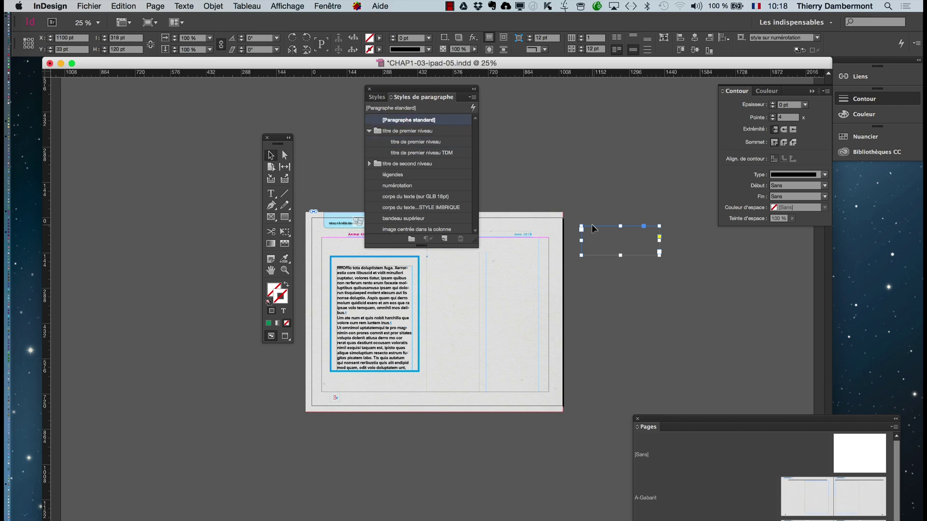
Fill the pasteboard text frame with placeholder text, and keep the frame selected at 50 % zoom.
{"action": "left_click", "coordinate": [271, 194]}
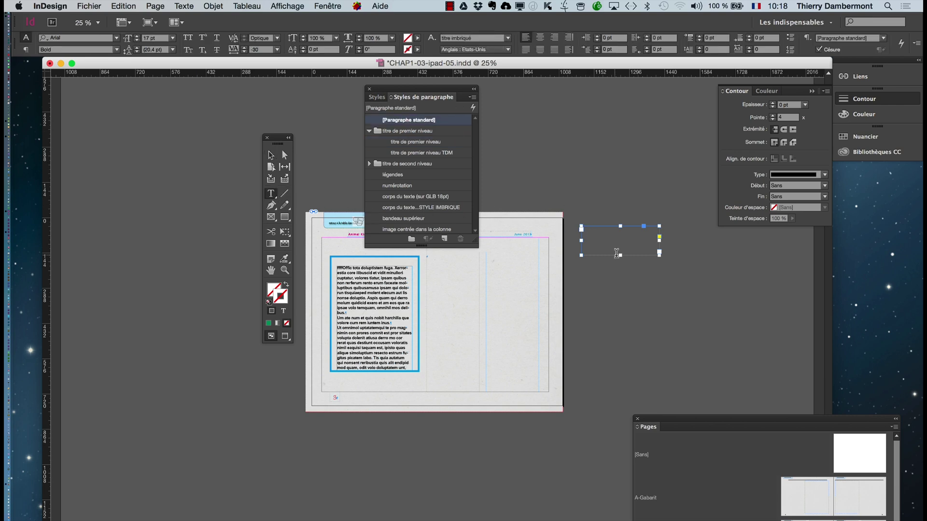
{"action": "left_click", "coordinate": [604, 239]}
{"action": "right_click", "coordinate": [602, 237]}
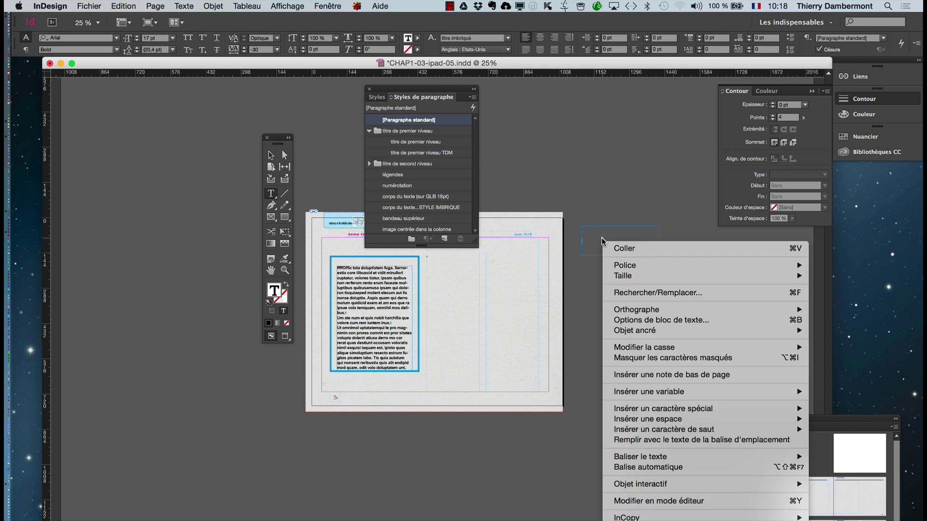
{"action": "left_click", "coordinate": [690, 439]}
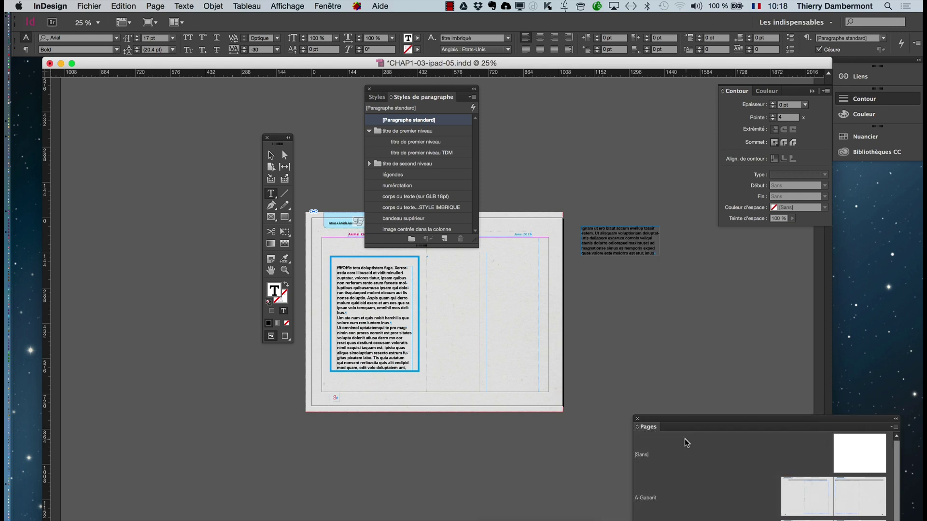
{"action": "left_click", "coordinate": [271, 154]}
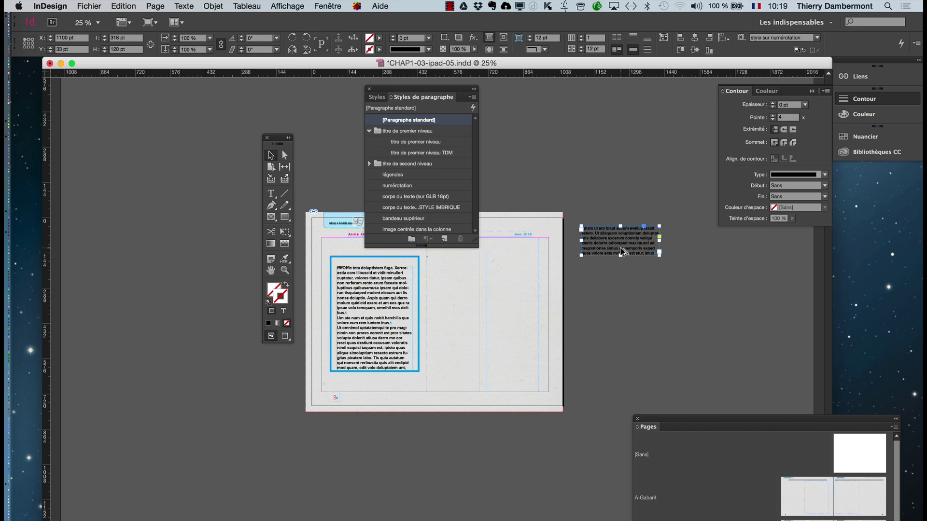
{"action": "key", "text": "super+equal"}
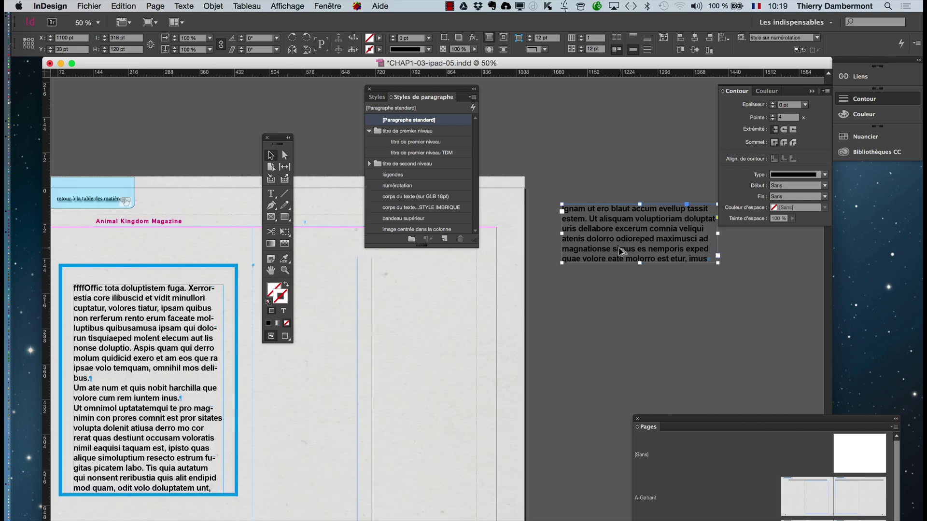
Increase the pasteboard text frame's inset margins equally on all four sides in its text frame options, with the preview enabled.
{"action": "left_click", "coordinate": [271, 270]}
{"action": "left_click_drag", "start_coordinate": [617, 231], "coordinate": [539, 294]}
{"action": "left_click", "coordinate": [209, 6]}
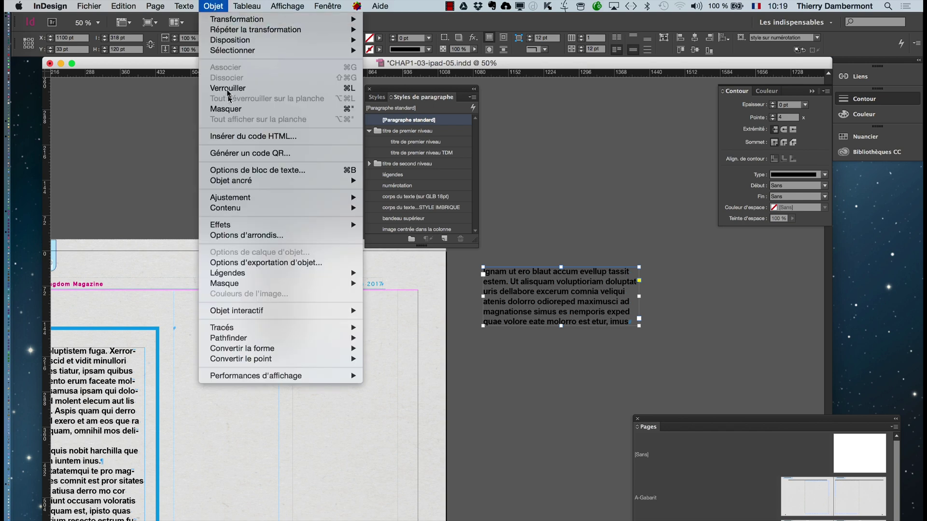
{"action": "left_click", "coordinate": [249, 171]}
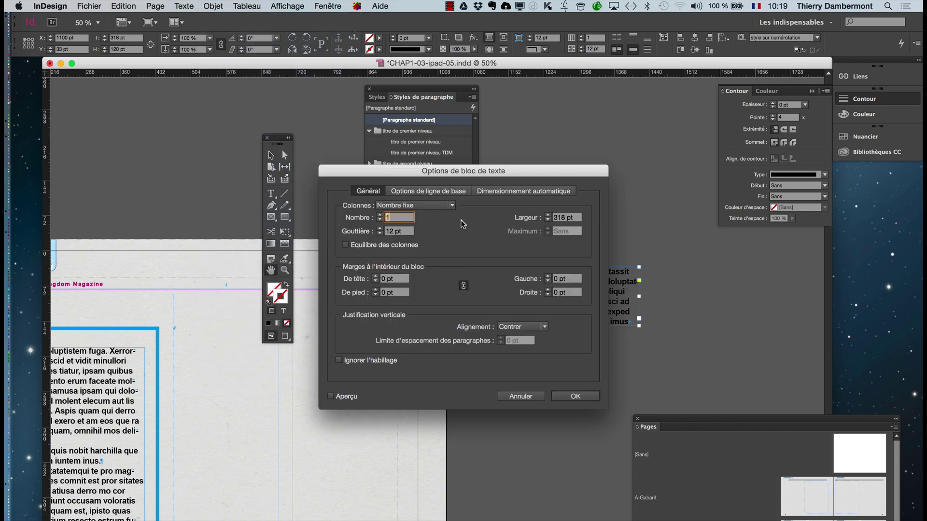
{"action": "left_click_drag", "start_coordinate": [469, 172], "coordinate": [219, 103]}
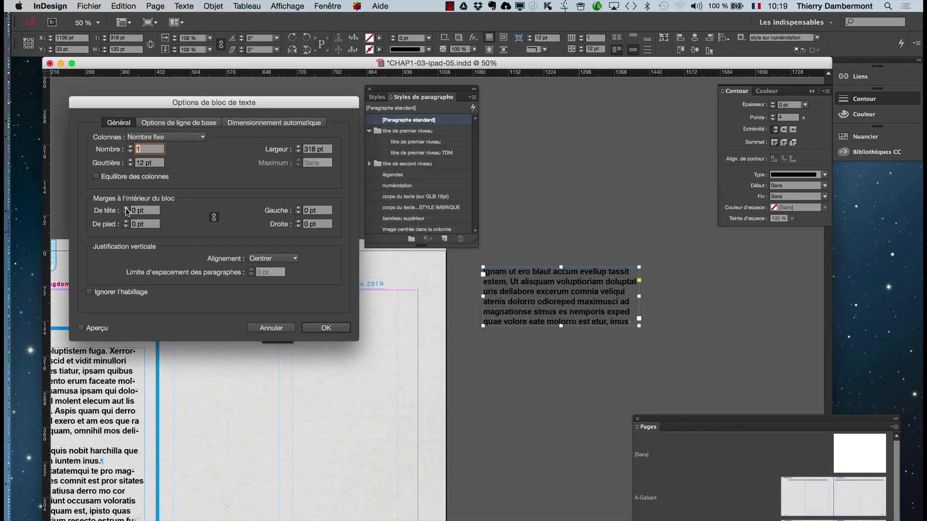
{"action": "left_click", "coordinate": [100, 328]}
{"action": "left_click", "coordinate": [126, 210]}
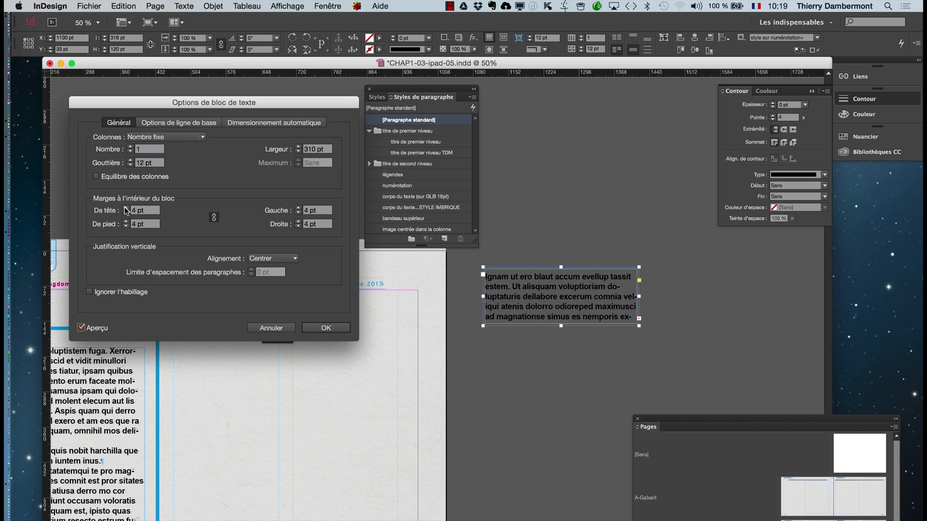
{"action": "left_click", "coordinate": [126, 209]}
{"action": "left_click", "coordinate": [126, 209]}
{"action": "left_click", "coordinate": [126, 209]}
{"action": "left_click", "coordinate": [126, 209]}
{"action": "left_click", "coordinate": [126, 209]}
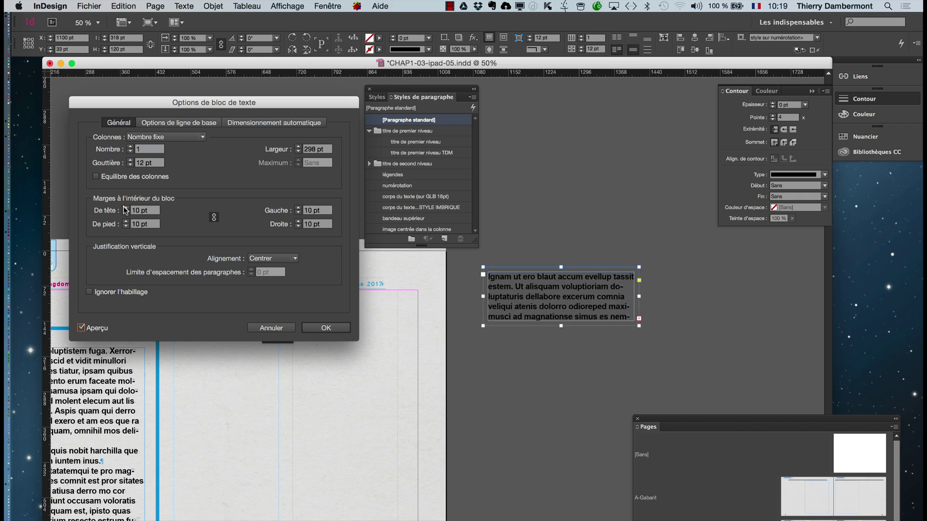
{"action": "left_click", "coordinate": [126, 209]}
{"action": "left_click", "coordinate": [326, 328]}
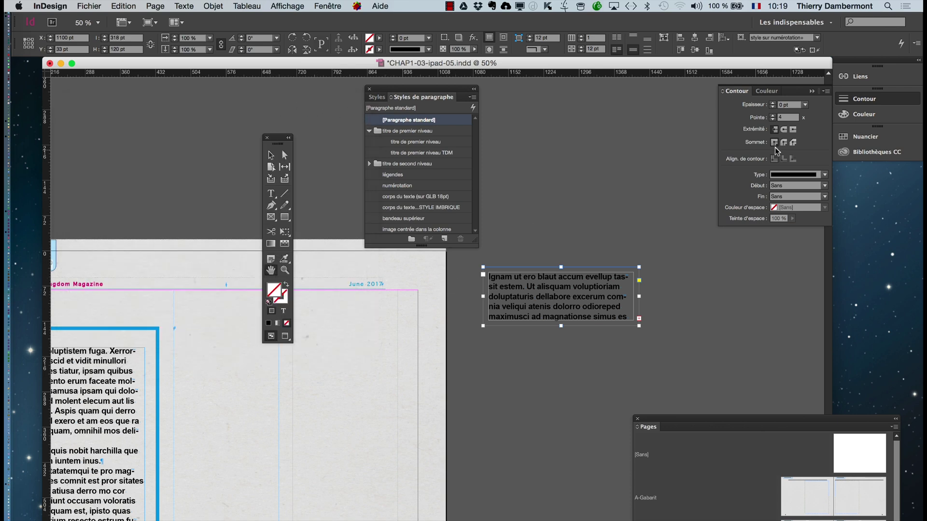
Try the magenta swatch as the frame's fill, then the C=100 M=0 J=0 N=0 swatch at a 32 % tint.
{"action": "left_click", "coordinate": [847, 139]}
{"action": "left_click", "coordinate": [746, 212]}
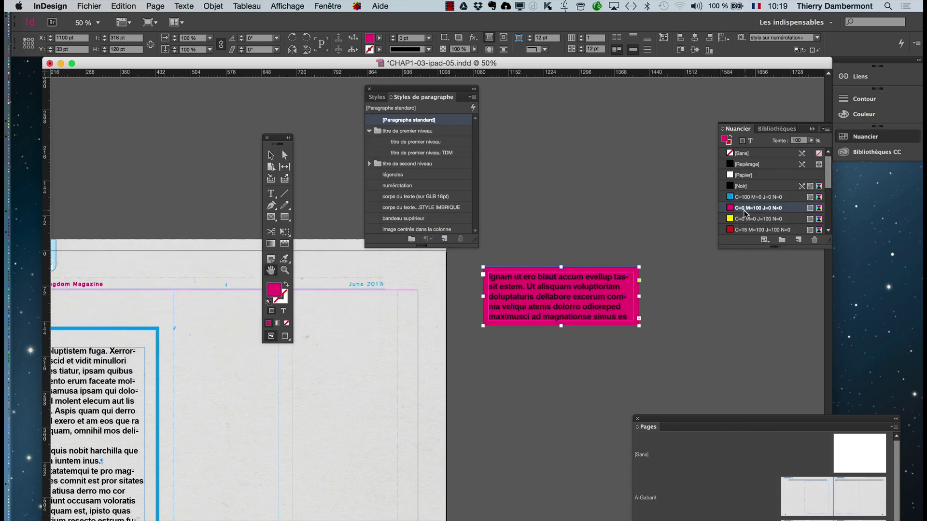
{"action": "left_click", "coordinate": [811, 140]}
{"action": "left_click_drag", "start_coordinate": [812, 151], "coordinate": [771, 151]}
{"action": "left_click", "coordinate": [745, 198]}
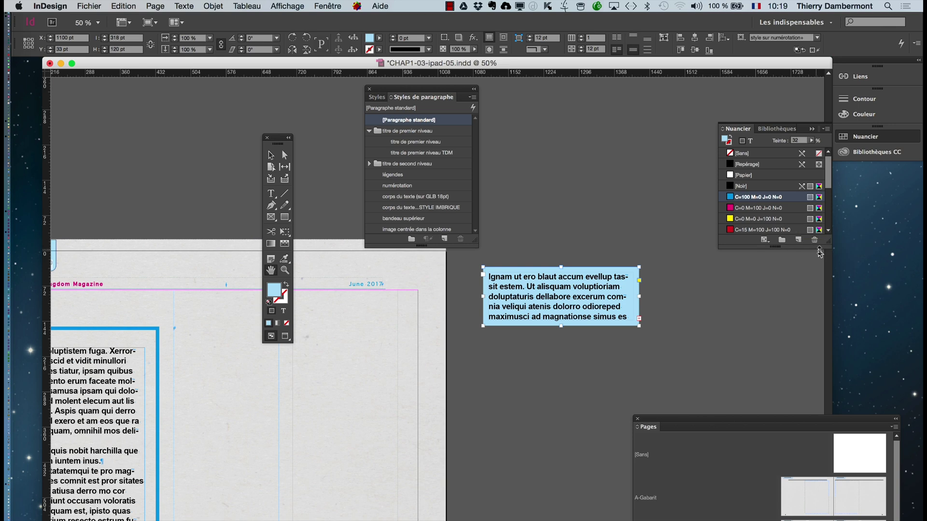
Enlarge the swatch list and fill the pasteboard frame with C=100 M=90 J=10 N=0 at a 59 % tint.
{"action": "left_click_drag", "start_coordinate": [827, 243], "coordinate": [827, 344]}
{"action": "left_click", "coordinate": [746, 251]}
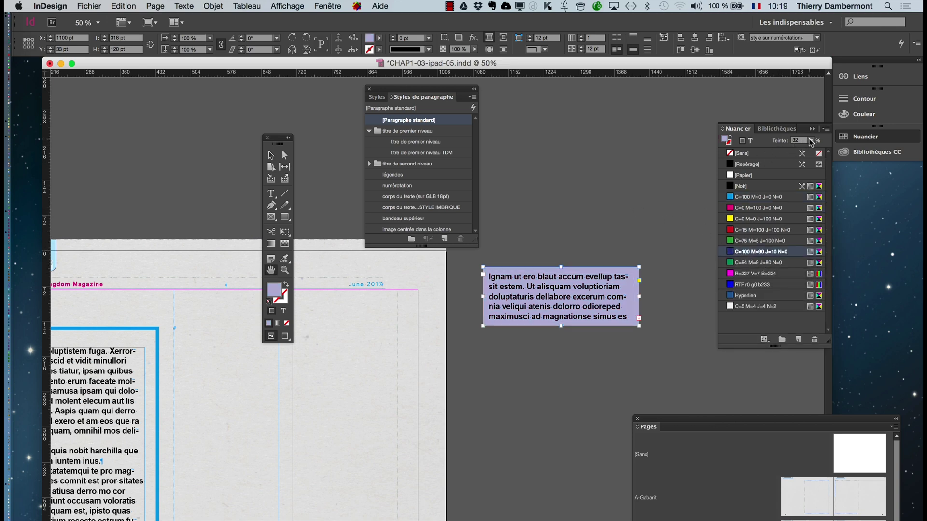
{"action": "left_click", "coordinate": [812, 140]}
{"action": "left_click_drag", "start_coordinate": [786, 151], "coordinate": [790, 152]}
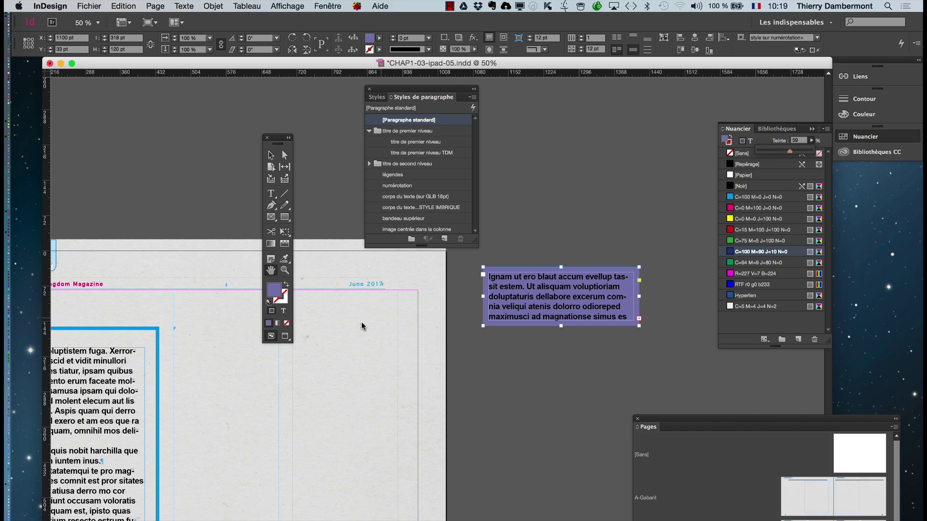
Set the colour of the pasteboard frame's text to the [Papier] swatch.
{"action": "left_click", "coordinate": [283, 311]}
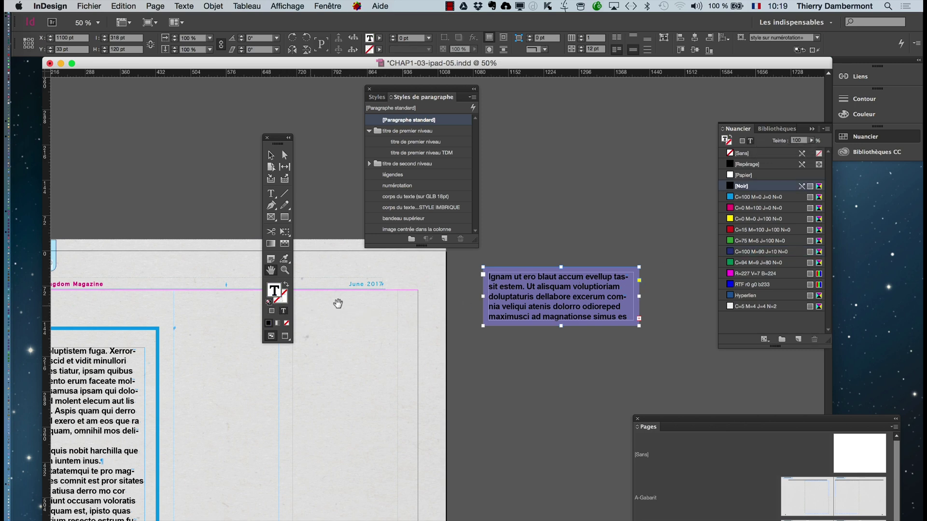
{"action": "left_click", "coordinate": [744, 175]}
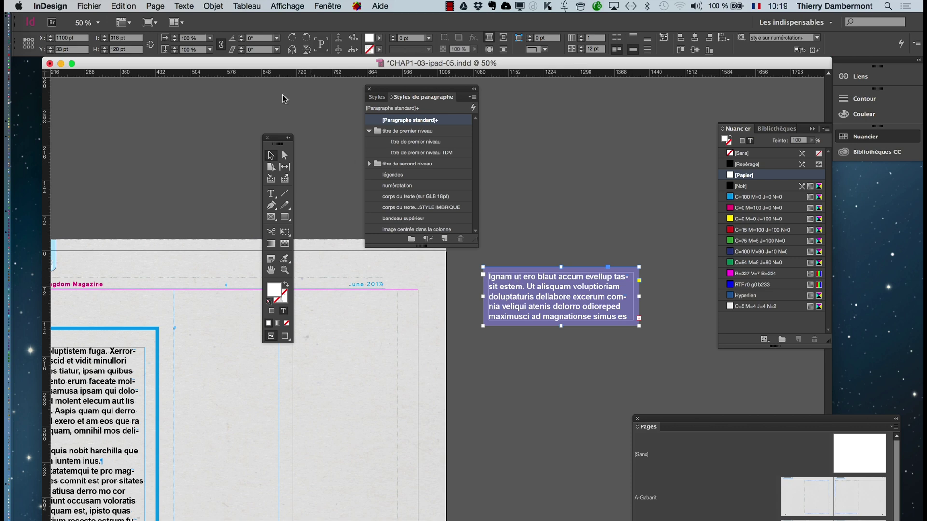
{"action": "left_click", "coordinate": [213, 6]}
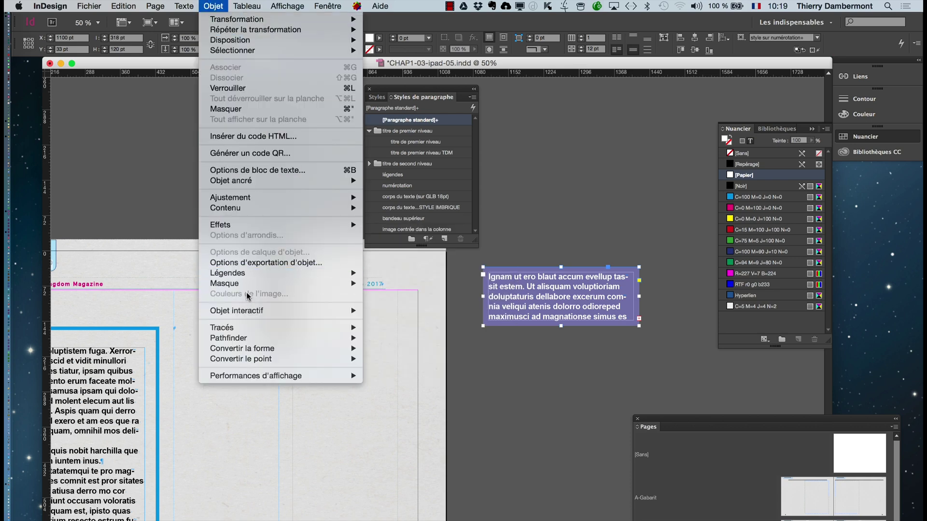
{"action": "mouse_move", "coordinate": [256, 287]}
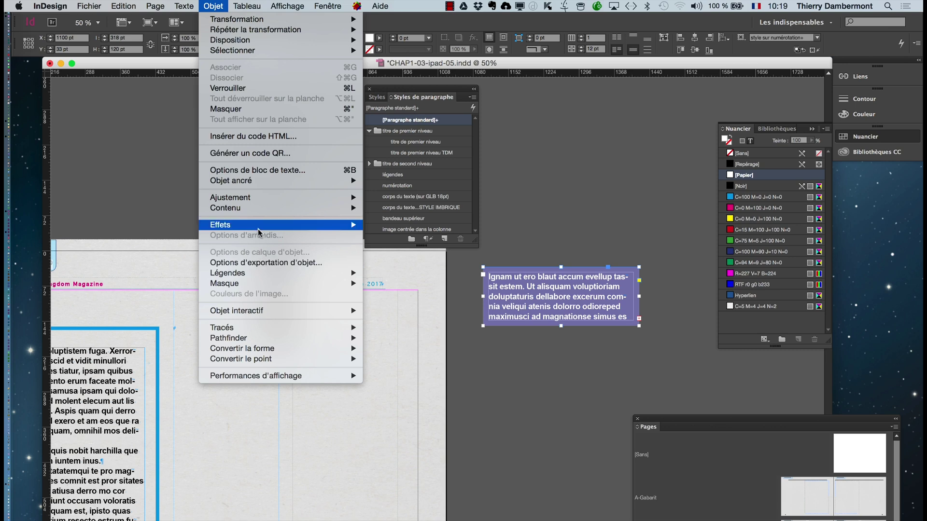
{"action": "mouse_move", "coordinate": [258, 230]}
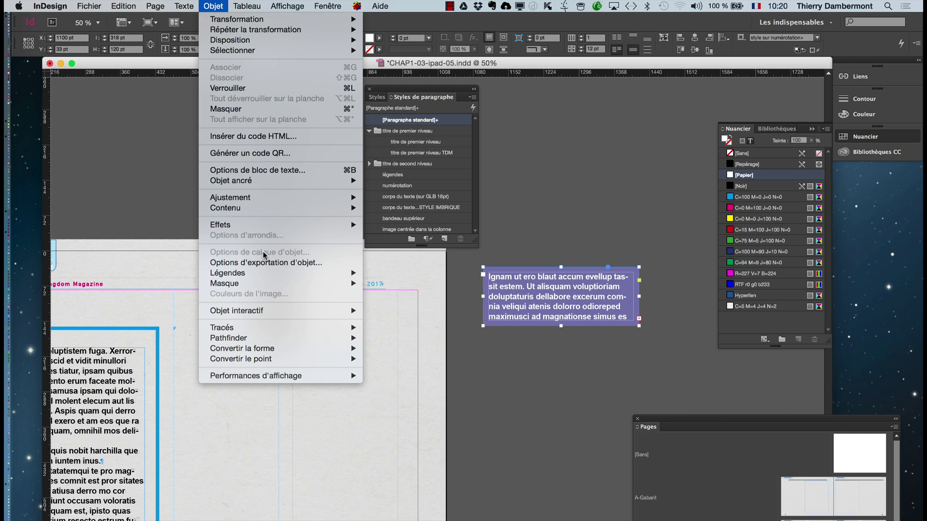
{"action": "left_click", "coordinate": [554, 239]}
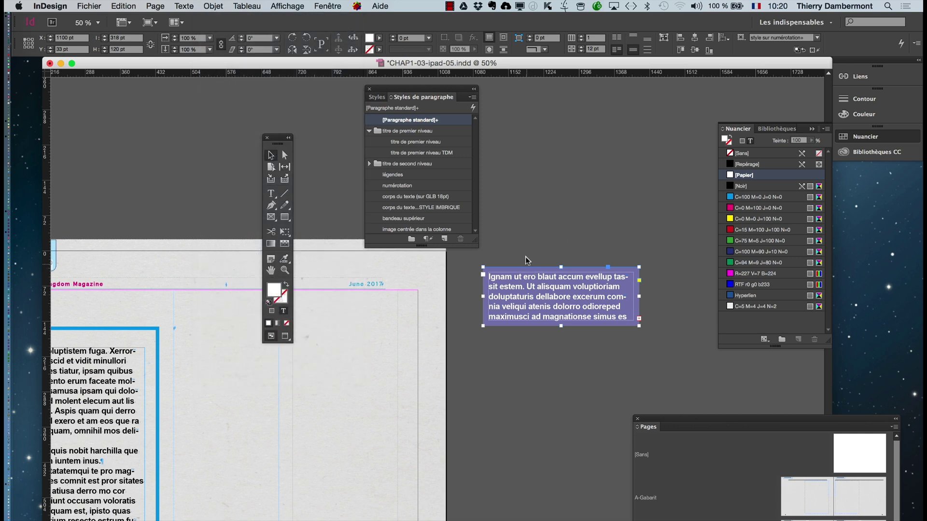
Apply the Arrondi corner shape to the pasteboard frame's two left corners in the corner options, with the preview enabled.
{"action": "left_click", "coordinate": [219, 5]}
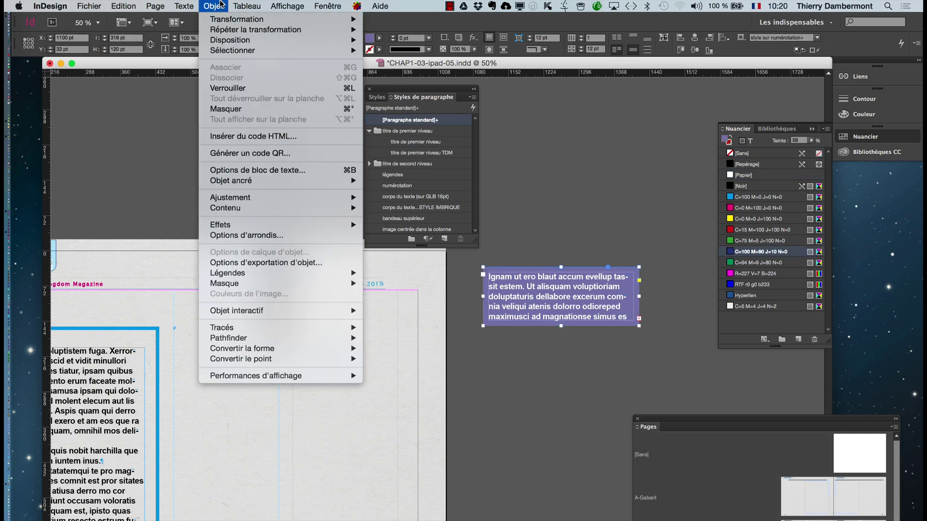
{"action": "left_click", "coordinate": [241, 235]}
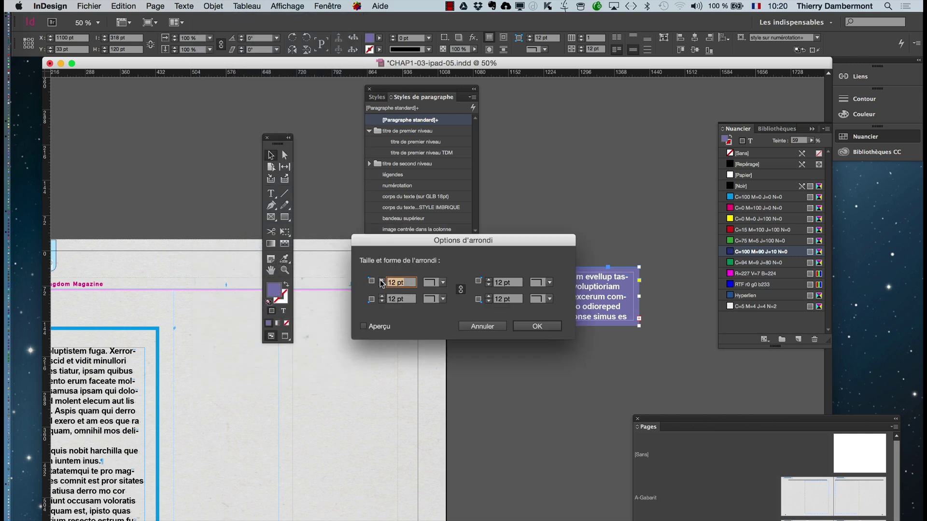
{"action": "left_click_drag", "start_coordinate": [427, 242], "coordinate": [592, 127]}
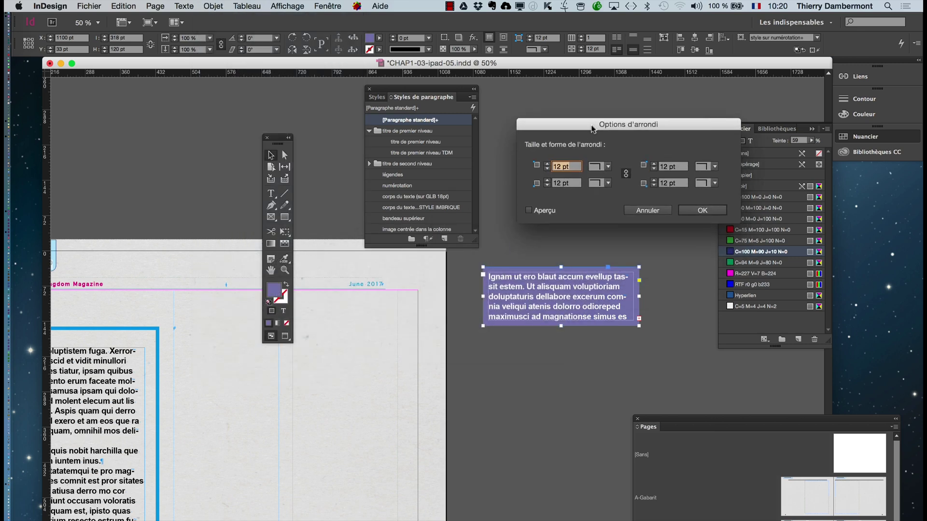
{"action": "left_click", "coordinate": [608, 167]}
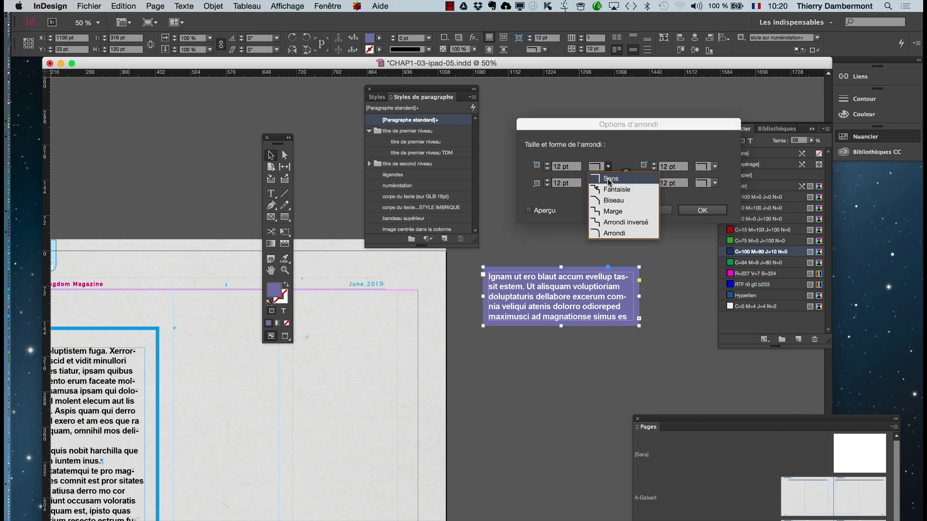
{"action": "left_click", "coordinate": [622, 161]}
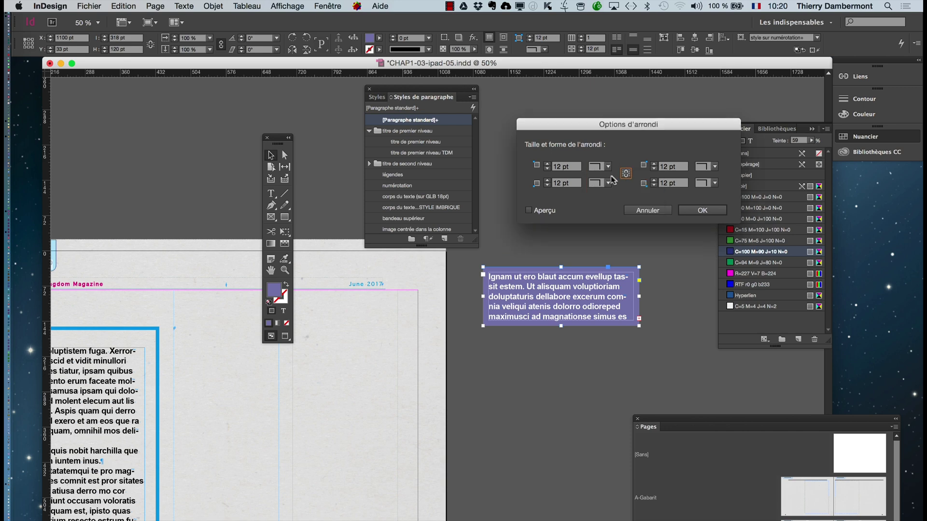
{"action": "left_click", "coordinate": [607, 170]}
{"action": "left_click", "coordinate": [606, 233]}
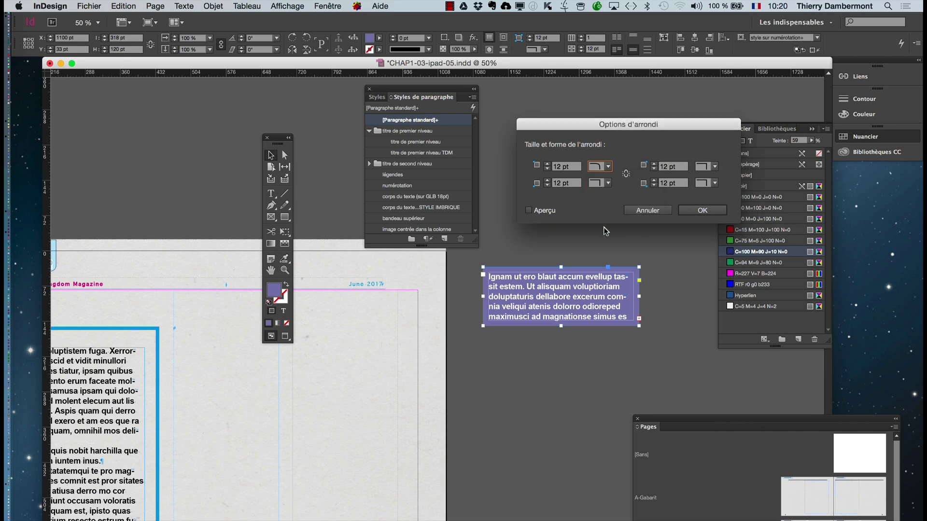
{"action": "left_click", "coordinate": [609, 183]}
{"action": "left_click", "coordinate": [606, 248]}
{"action": "left_click", "coordinate": [546, 214]}
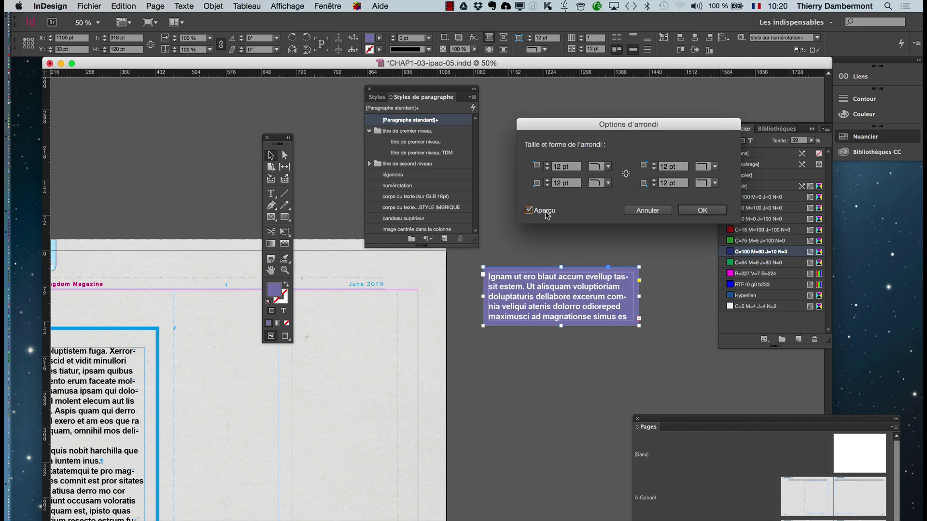
Set the frame's top-left corner size to 20 pt and its bottom-left corner size to 19 pt, and apply the corner options.
{"action": "left_click", "coordinate": [548, 163]}
{"action": "left_click", "coordinate": [548, 164]}
{"action": "left_click", "coordinate": [547, 164]}
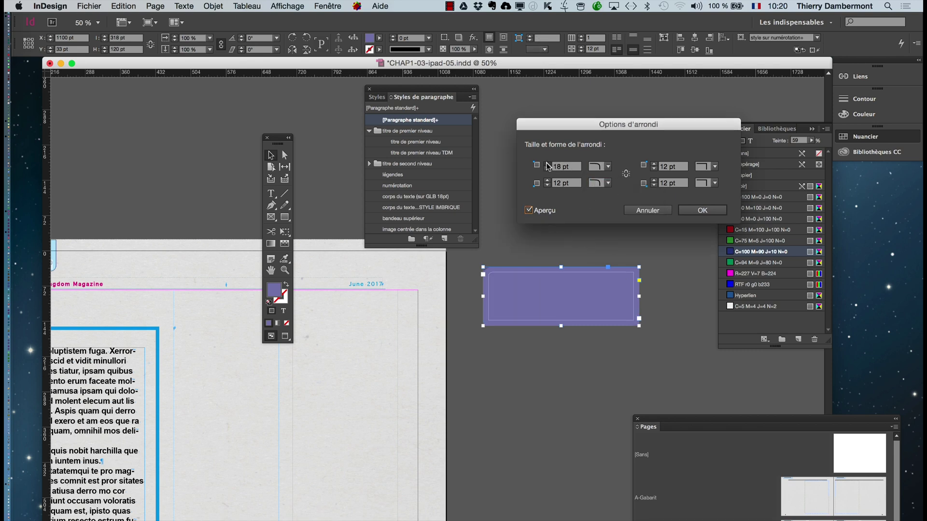
{"action": "left_click", "coordinate": [547, 164]}
{"action": "left_click", "coordinate": [548, 182]}
{"action": "left_click", "coordinate": [549, 181]}
{"action": "left_click", "coordinate": [548, 181]}
{"action": "left_click", "coordinate": [548, 182]}
{"action": "left_click", "coordinate": [548, 181]}
{"action": "left_click", "coordinate": [548, 182]}
{"action": "left_click", "coordinate": [548, 181]}
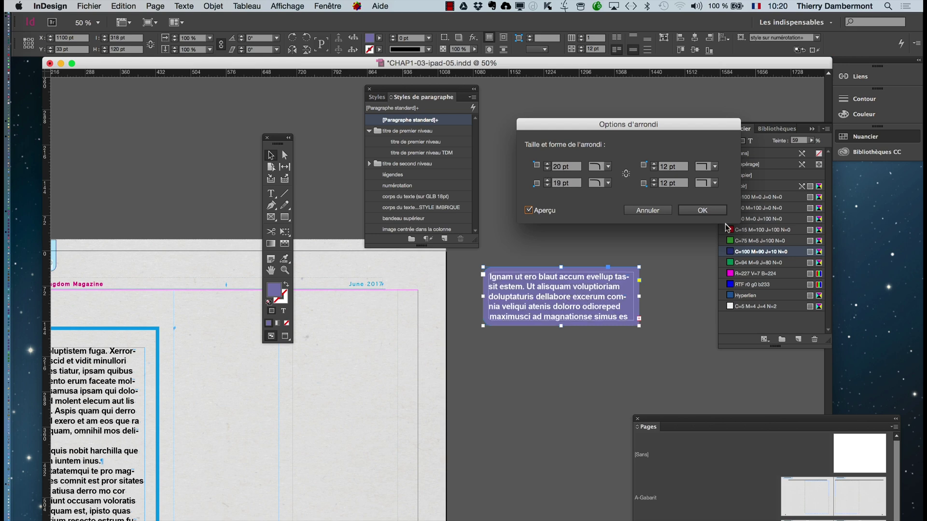
{"action": "left_click", "coordinate": [704, 212]}
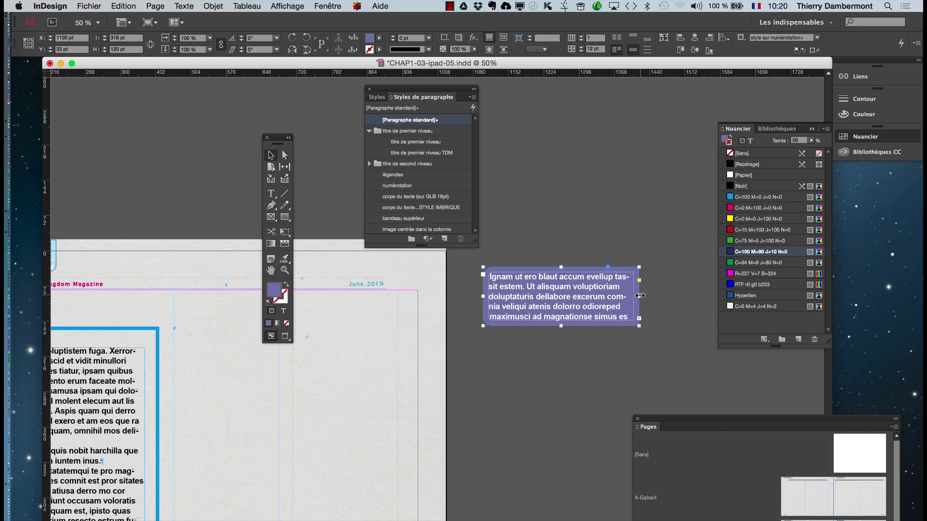
Widen the pasteboard text frame rightward to about 436 pt and check its text frame options without changing them.
{"action": "left_click_drag", "start_coordinate": [639, 296], "coordinate": [696, 296]}
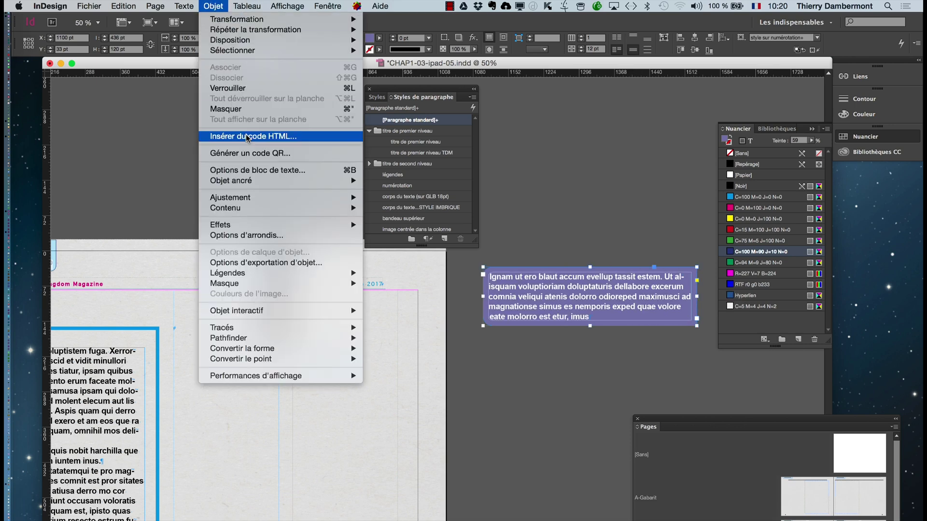
{"action": "left_click", "coordinate": [257, 170]}
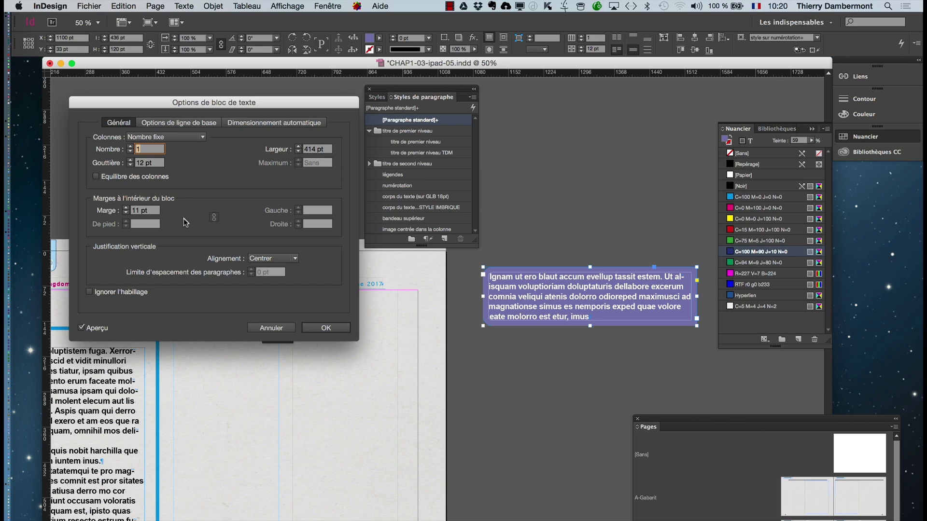
{"action": "left_click", "coordinate": [280, 329]}
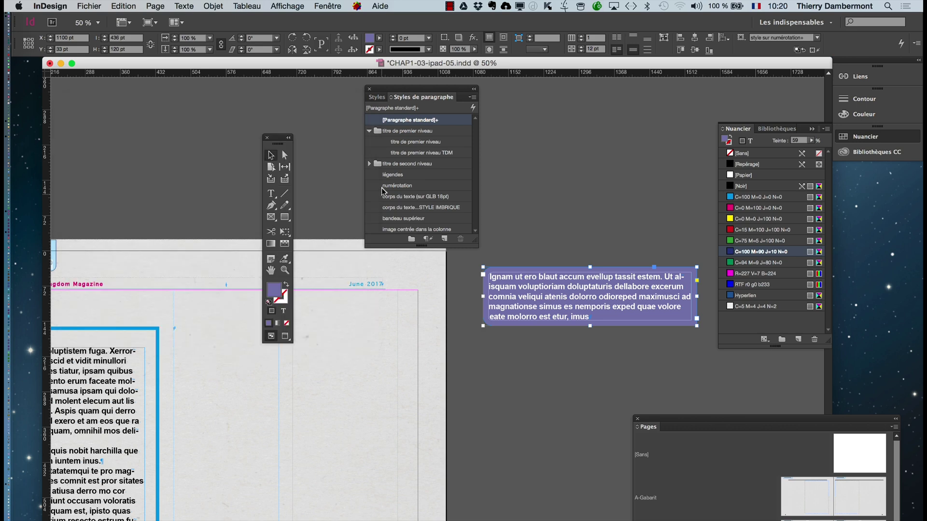
Zoom in on the pasteboard text frame to 75 %, move the floating panels clear of it, and select the frame.
{"action": "left_click", "coordinate": [271, 193]}
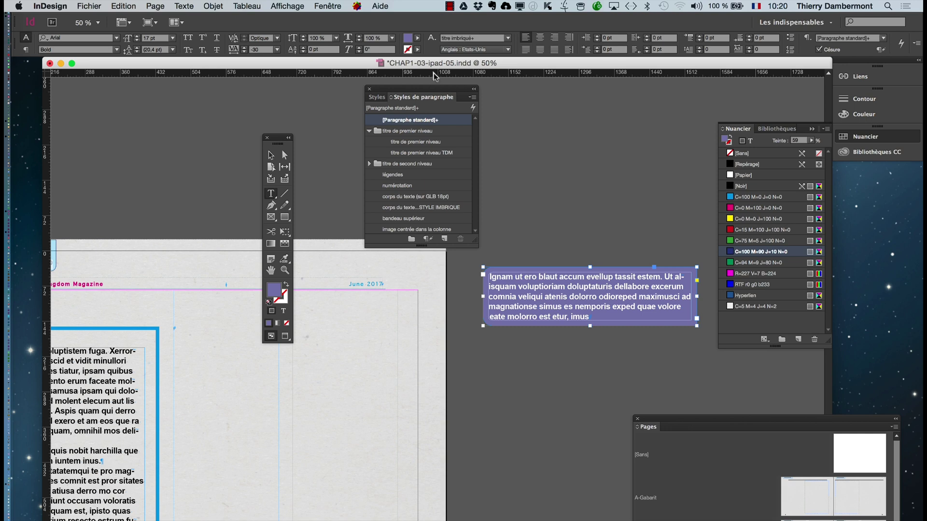
{"action": "left_click_drag", "start_coordinate": [429, 91], "coordinate": [157, 101]}
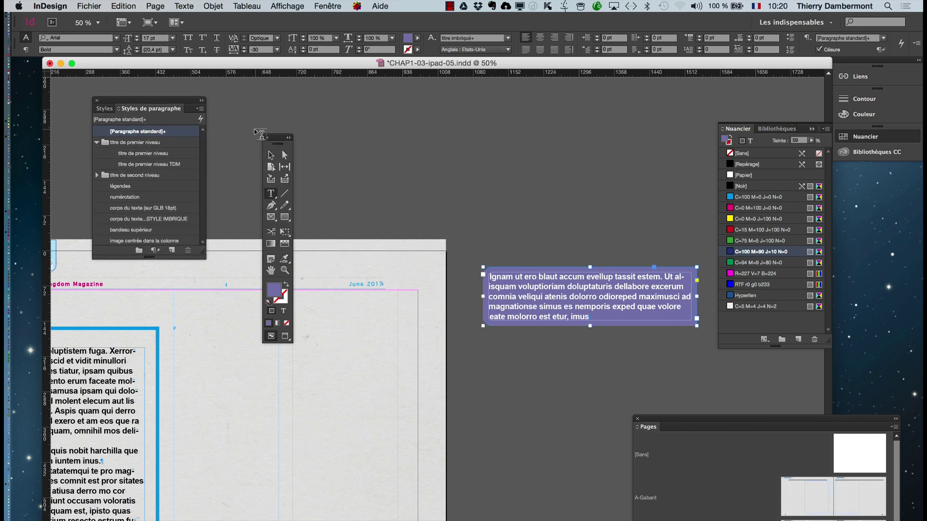
{"action": "left_click_drag", "start_coordinate": [278, 138], "coordinate": [234, 131]}
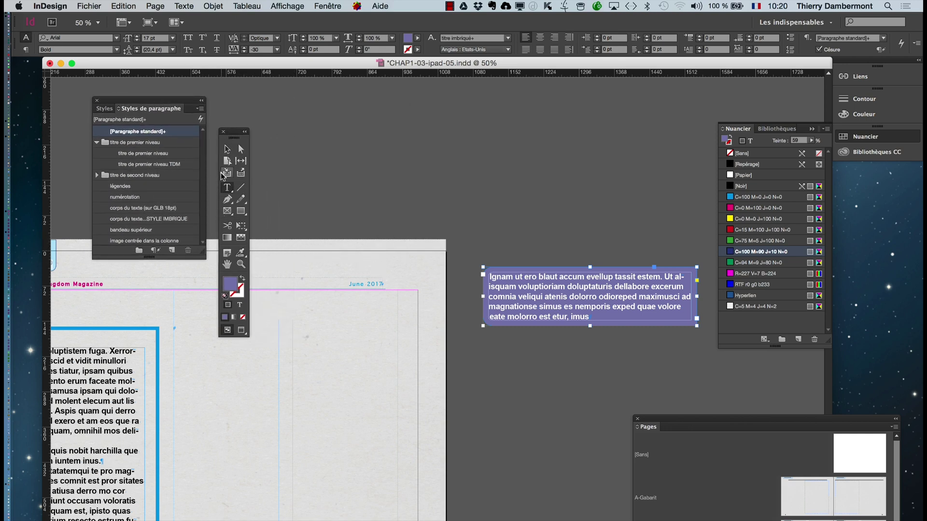
{"action": "left_click", "coordinate": [241, 265]}
{"action": "left_click", "coordinate": [614, 303]}
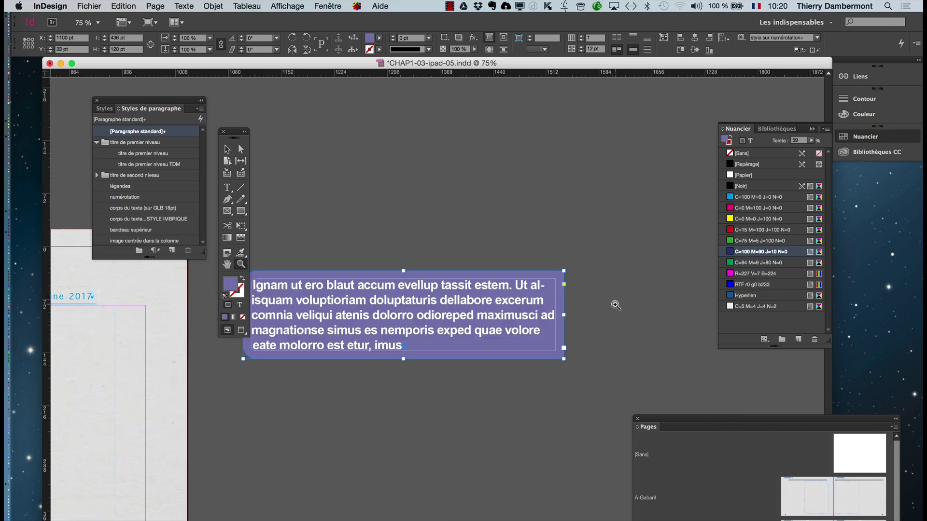
{"action": "left_click_drag", "start_coordinate": [236, 134], "coordinate": [584, 104]}
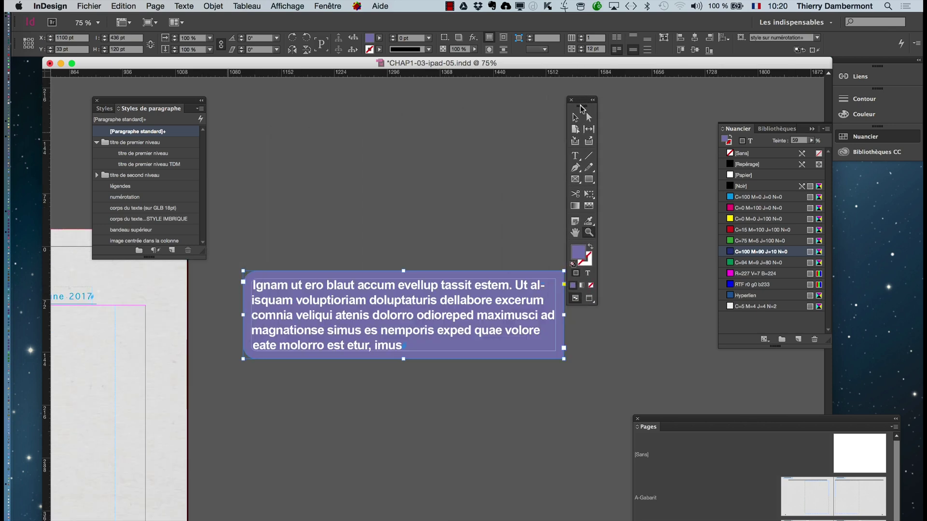
{"action": "left_click", "coordinate": [575, 118]}
{"action": "left_click", "coordinate": [467, 145]}
{"action": "left_click", "coordinate": [486, 297]}
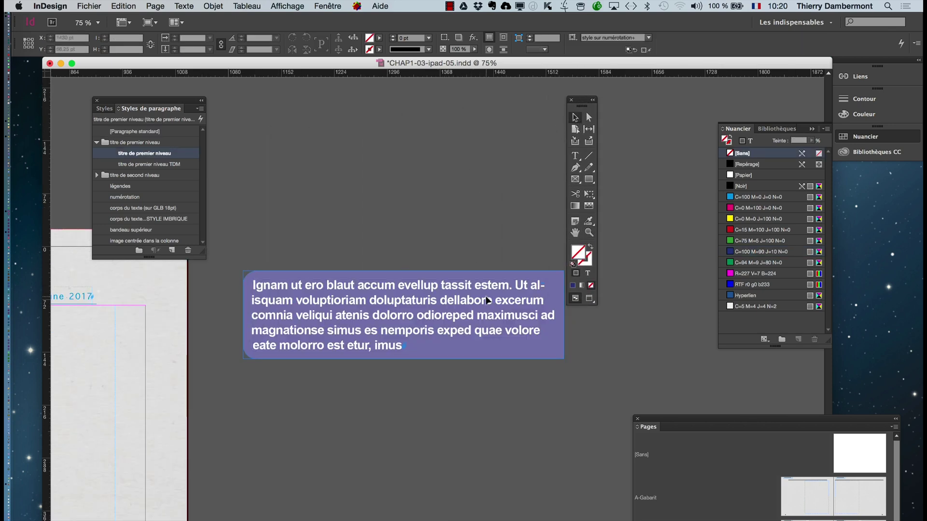
{"action": "left_click_drag", "start_coordinate": [585, 103], "coordinate": [631, 110]}
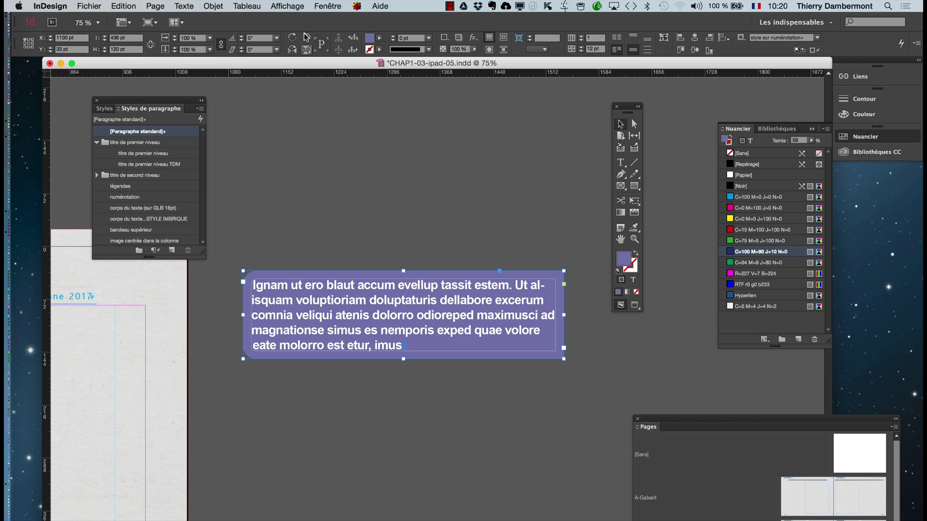
Review the column, inset margin and vertical justification settings in the frame's text frame options without changing them.
{"action": "left_click", "coordinate": [213, 6]}
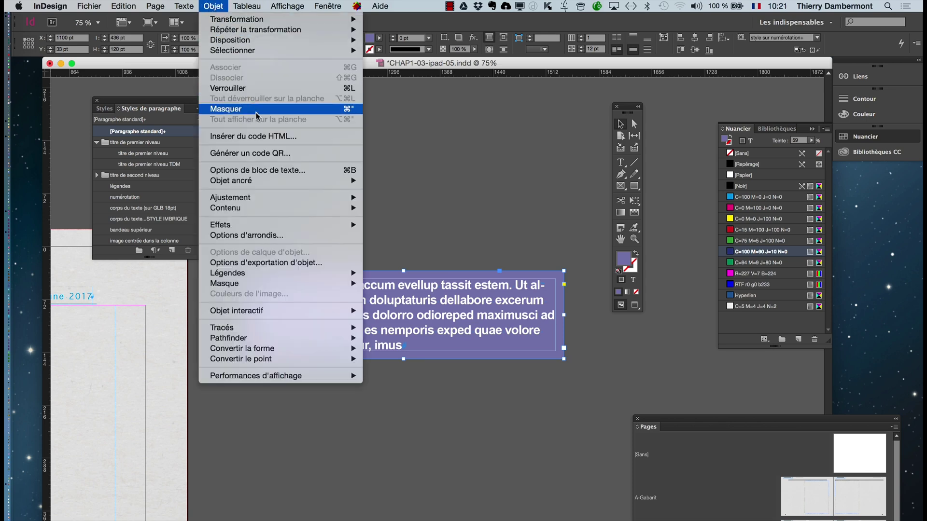
{"action": "left_click", "coordinate": [279, 170]}
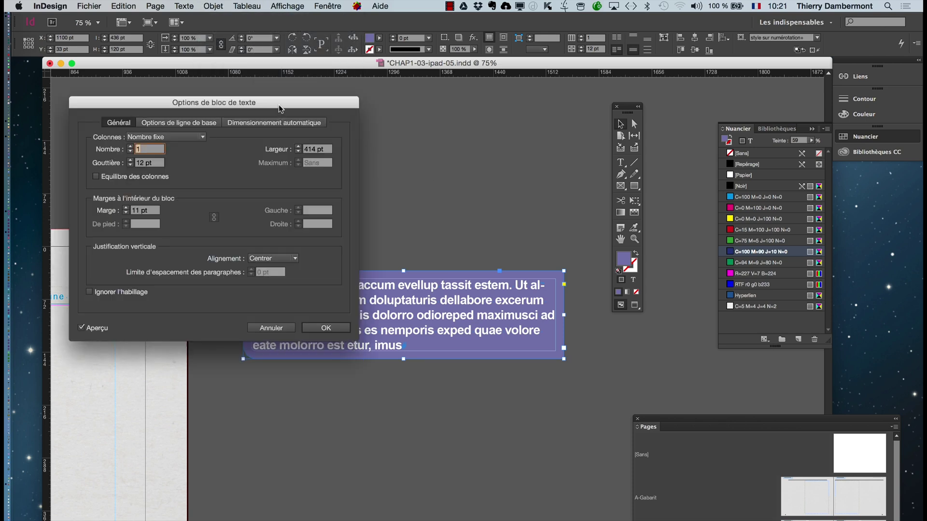
{"action": "left_click_drag", "start_coordinate": [279, 105], "coordinate": [493, 33]}
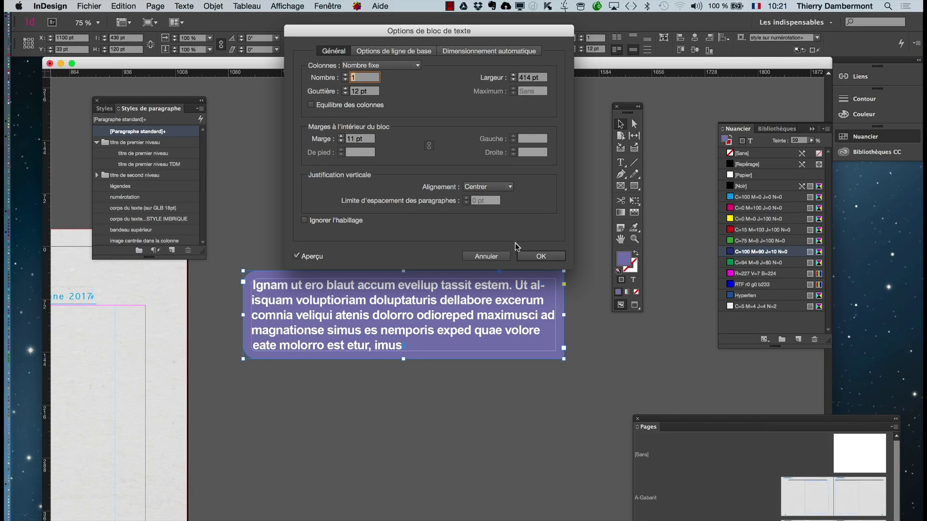
{"action": "left_click", "coordinate": [500, 260]}
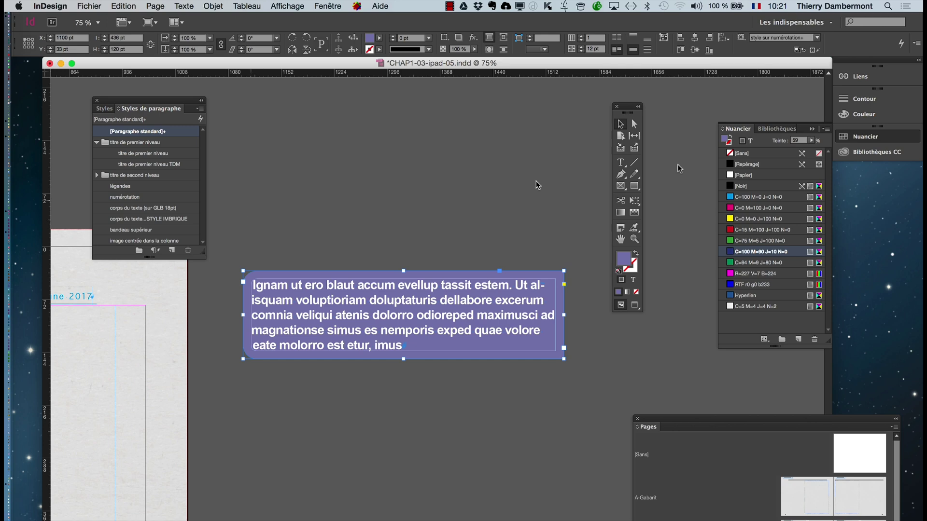
Display the paragraph formatting settings above the text frame and place the text cursor in its placeholder text.
{"action": "left_click", "coordinate": [621, 162]}
{"action": "left_click", "coordinate": [184, 5]}
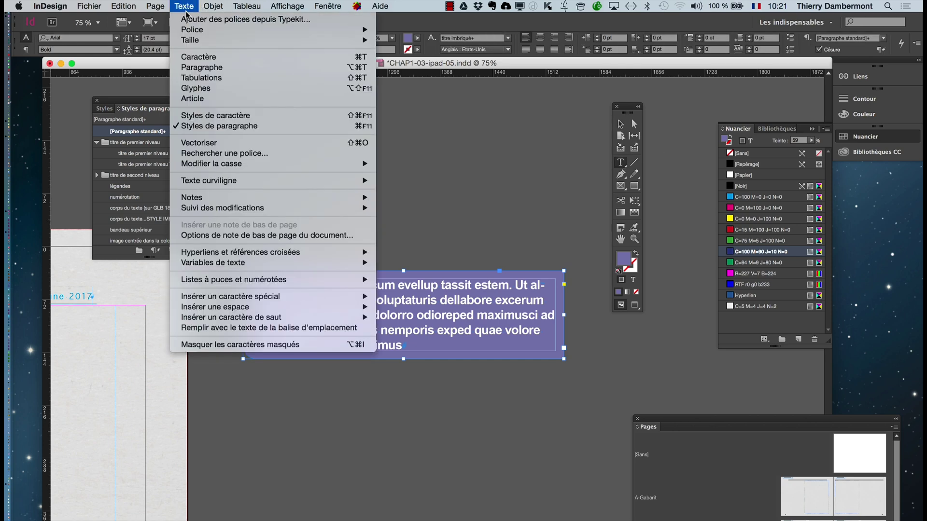
{"action": "left_click", "coordinate": [315, 126]}
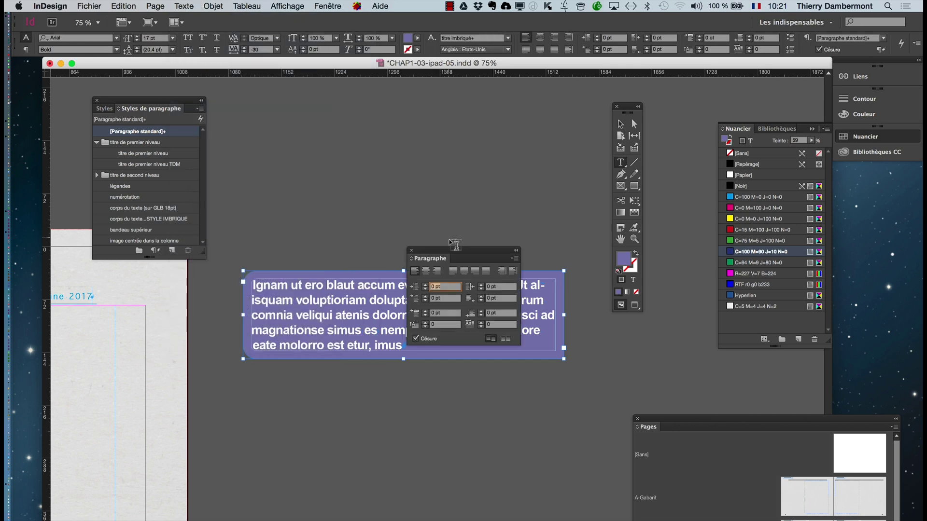
{"action": "left_click_drag", "start_coordinate": [455, 250], "coordinate": [429, 157]}
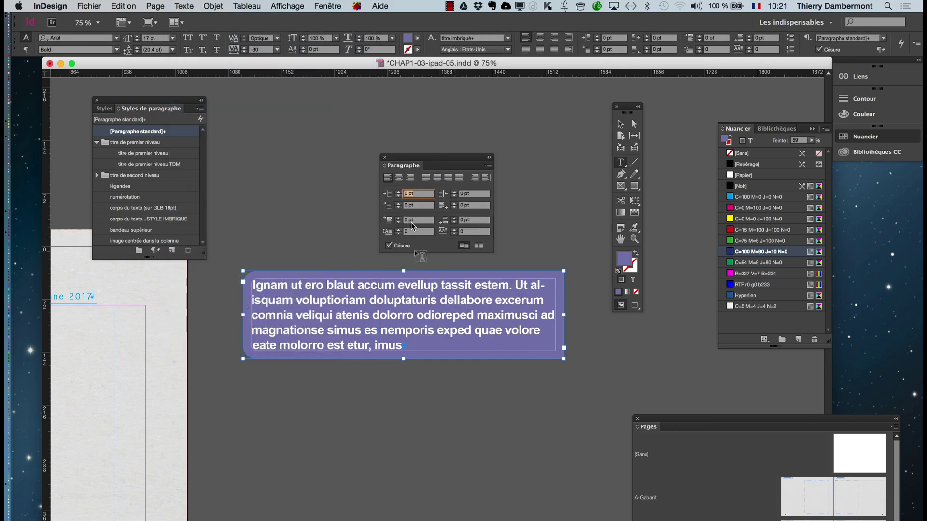
{"action": "left_click", "coordinate": [449, 309]}
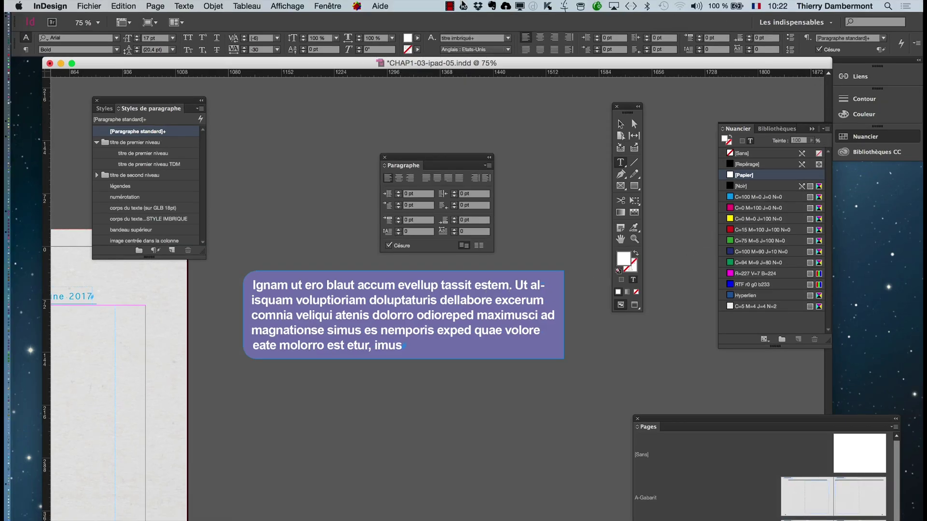
Display the layers list and change the colour of the layer "texte et images dans le flux" to Vert foncé.
{"action": "left_click", "coordinate": [324, 6]}
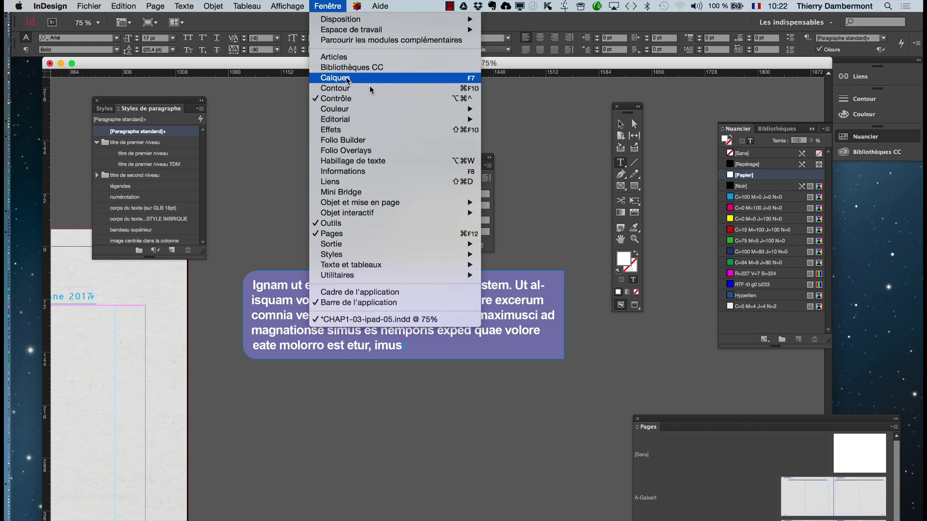
{"action": "left_click", "coordinate": [348, 77]}
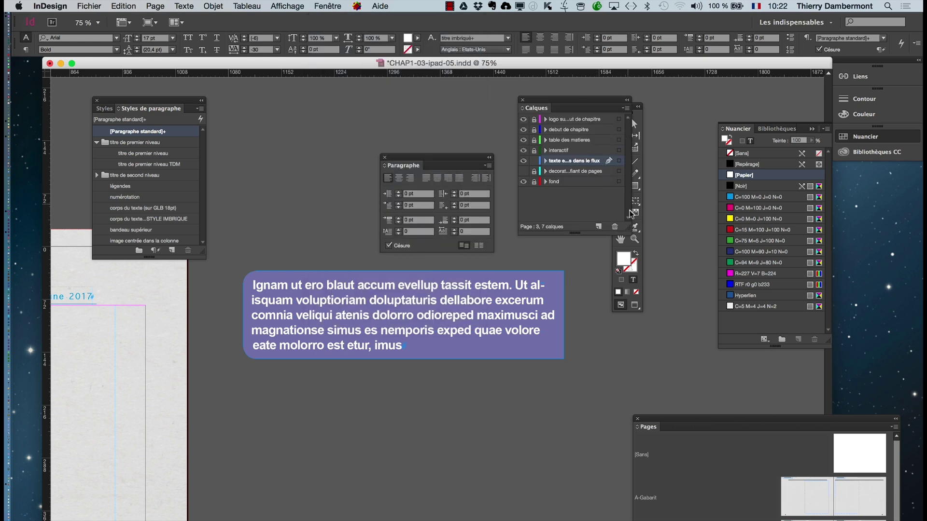
{"action": "left_click_drag", "start_coordinate": [627, 229], "coordinate": [768, 250]}
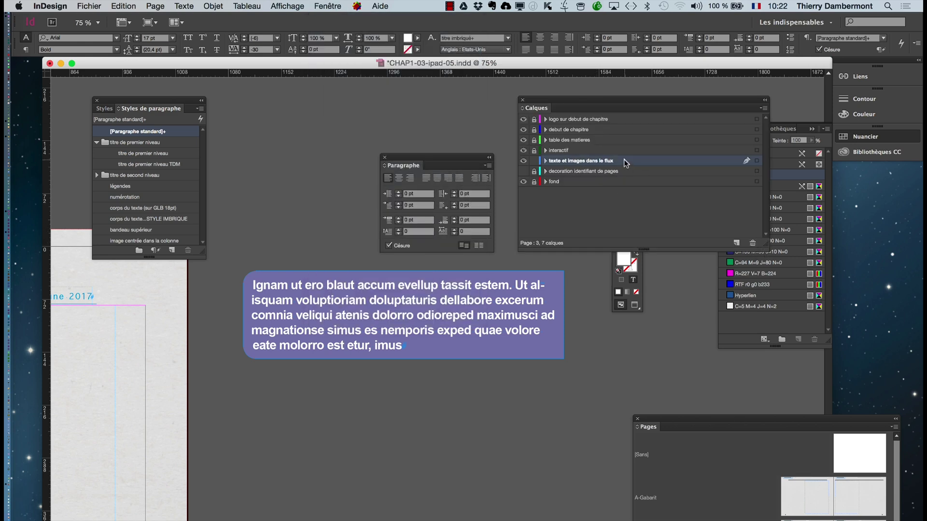
{"action": "double_click", "coordinate": [604, 163]}
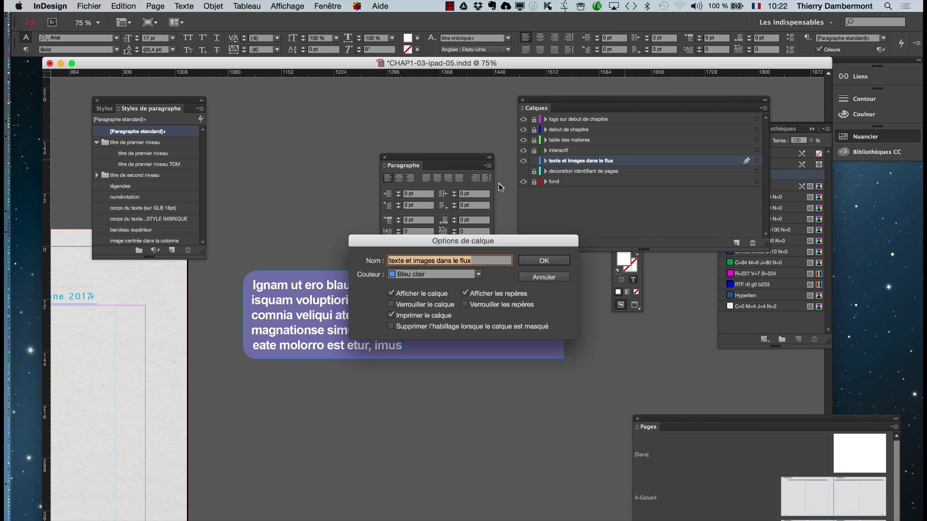
{"action": "left_click", "coordinate": [457, 274]}
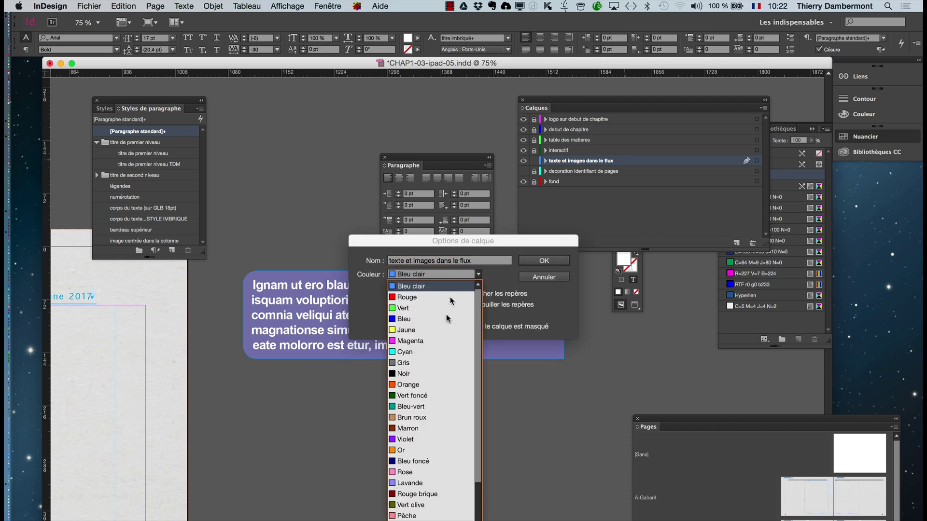
{"action": "left_click", "coordinate": [422, 394]}
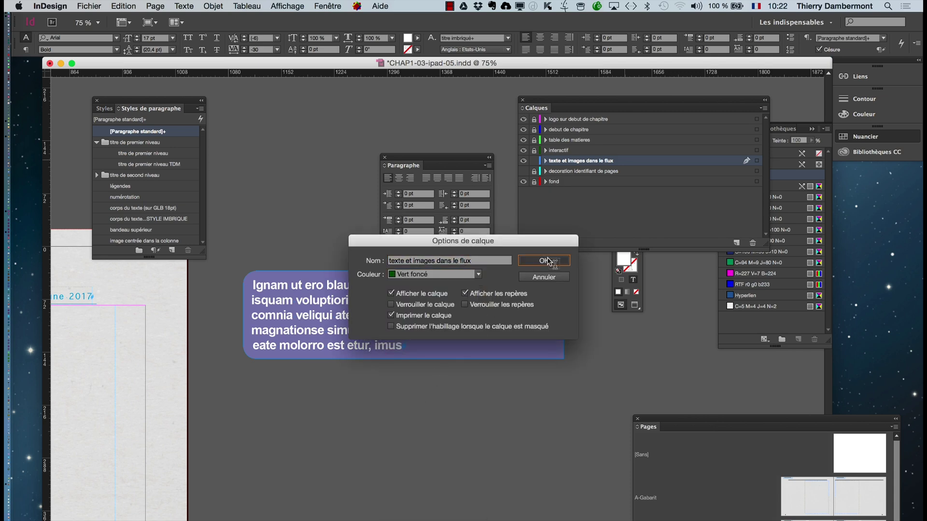
{"action": "left_click", "coordinate": [548, 261]}
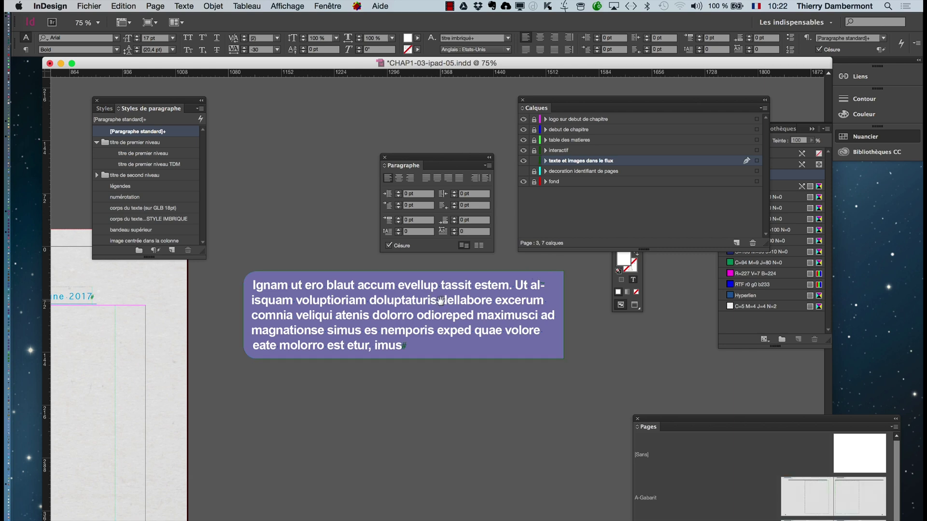
Set the placeholder paragraph's right indent to 50 pt and justify it with the last line aligned left.
{"action": "key", "text": "super+equal"}
{"action": "key", "text": "super+equal"}
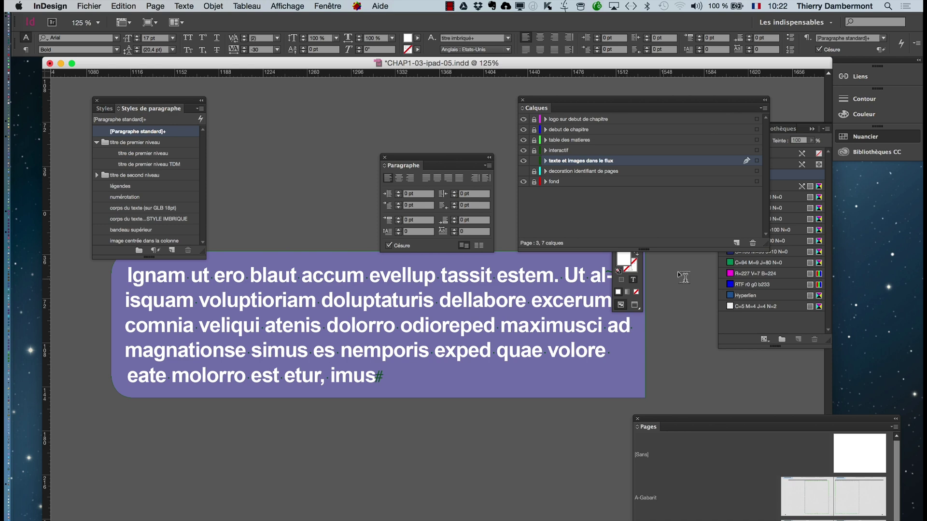
{"action": "left_click_drag", "start_coordinate": [642, 98], "coordinate": [350, 408]}
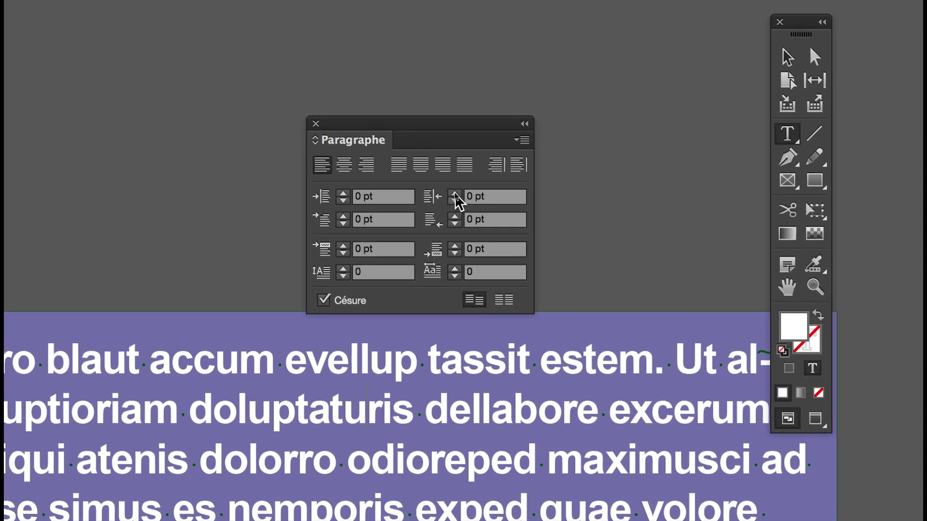
{"action": "left_click", "coordinate": [454, 194], "text": "shift"}
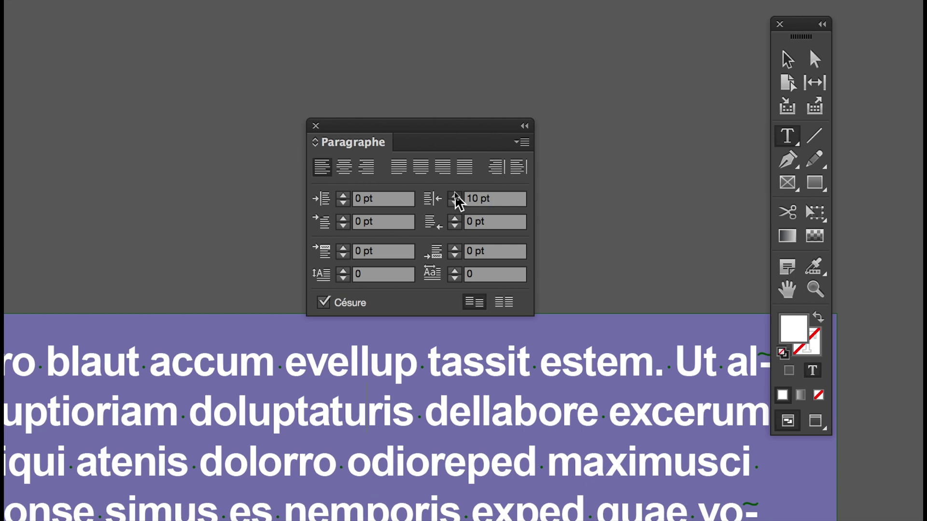
{"action": "left_click", "coordinate": [454, 194], "text": "shift"}
{"action": "left_click", "coordinate": [454, 194], "text": "shift"}
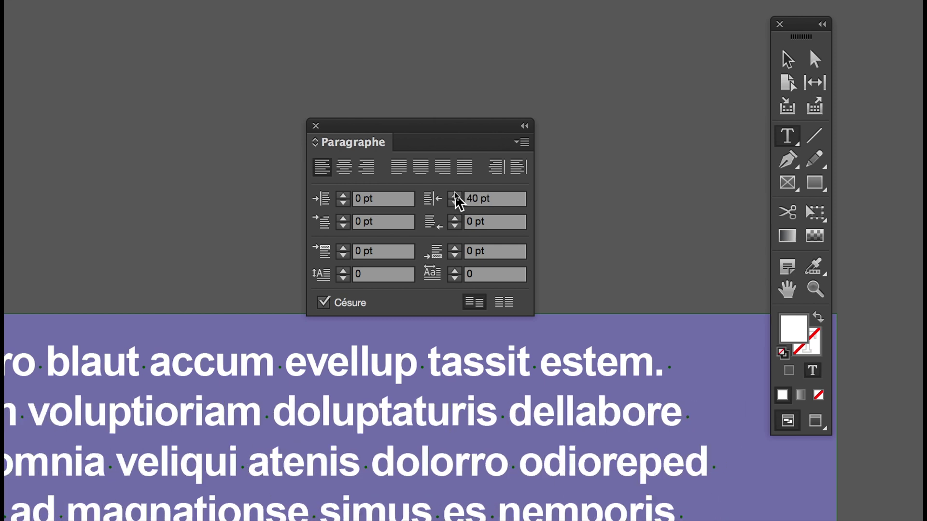
{"action": "left_click", "coordinate": [455, 194], "text": "shift"}
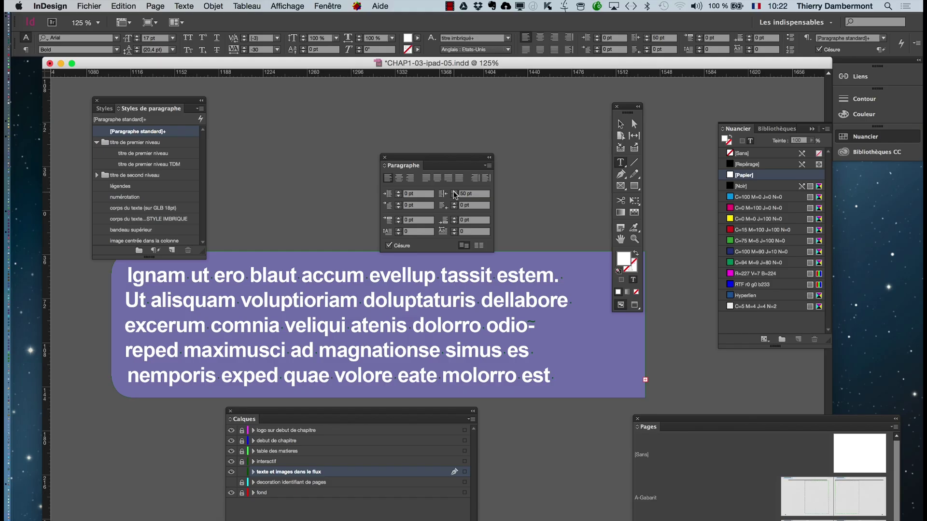
{"action": "left_click", "coordinate": [426, 179]}
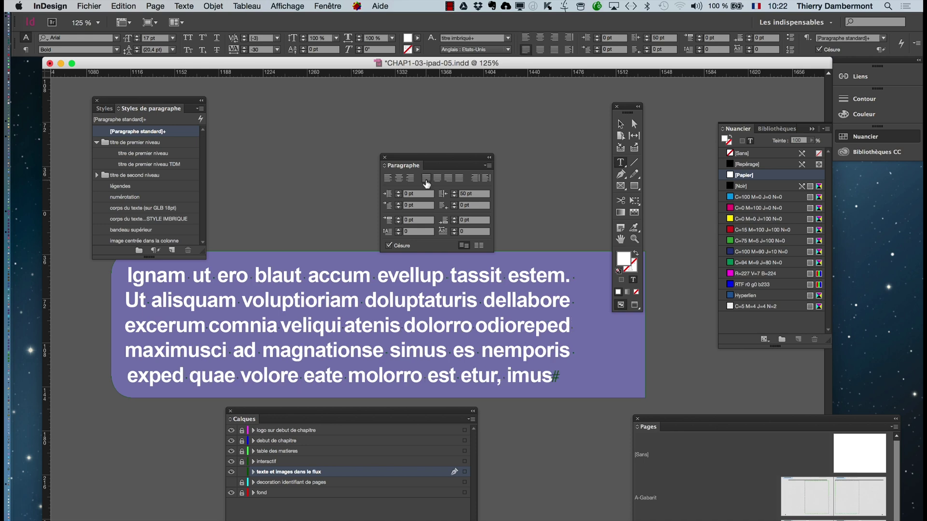
Select the text frame as an object and set the right indent of its text to 110 pt.
{"action": "left_click_drag", "start_coordinate": [400, 152], "coordinate": [368, 109]}
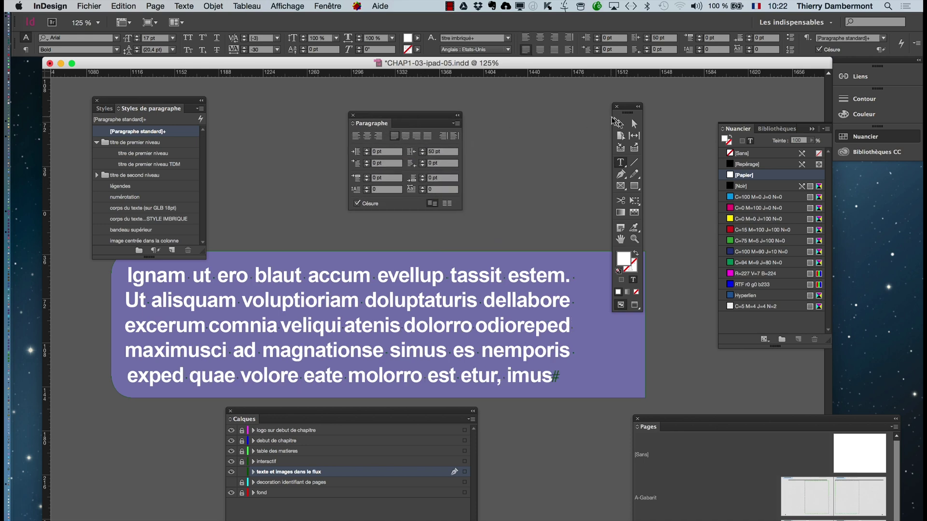
{"action": "left_click", "coordinate": [619, 124]}
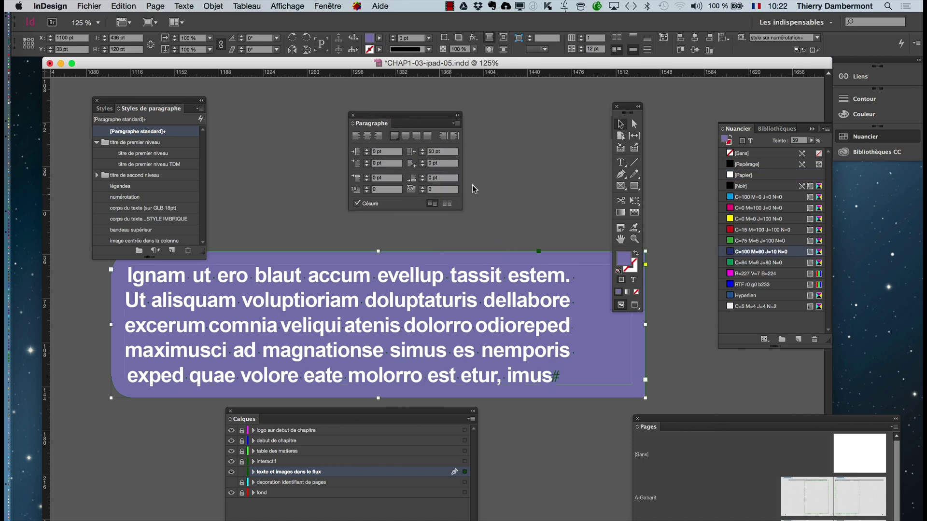
{"action": "left_click", "coordinate": [423, 150]}
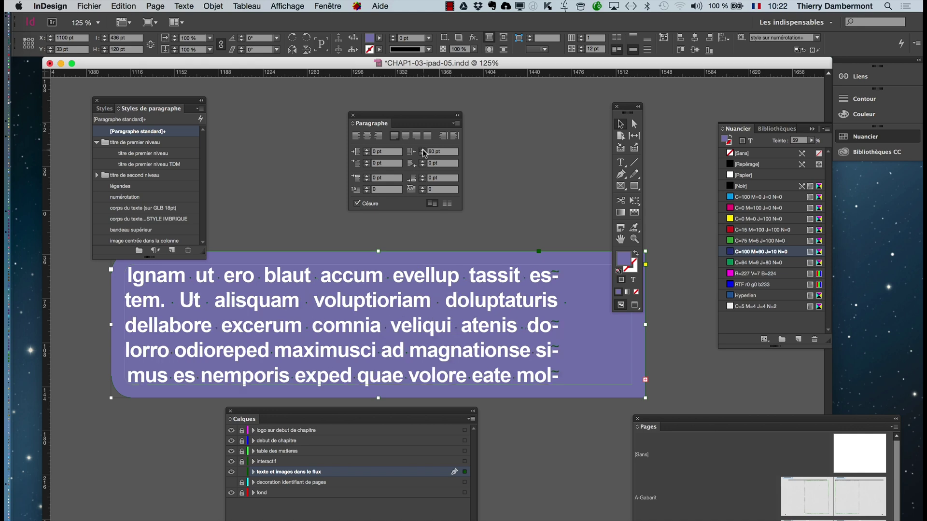
{"action": "left_click", "coordinate": [423, 150]}
{"action": "left_click", "coordinate": [423, 150]}
{"action": "left_click", "coordinate": [423, 150]}
{"action": "left_click", "coordinate": [423, 150]}
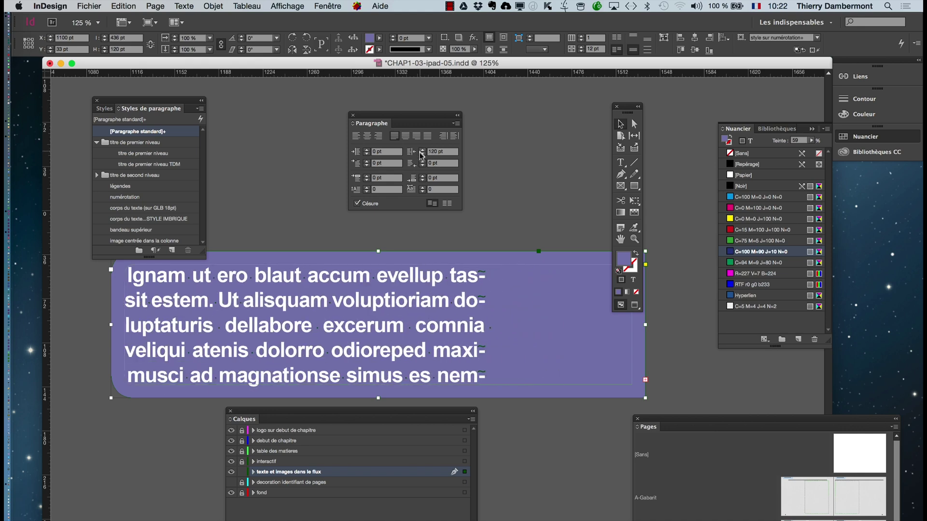
{"action": "left_click", "coordinate": [422, 154]}
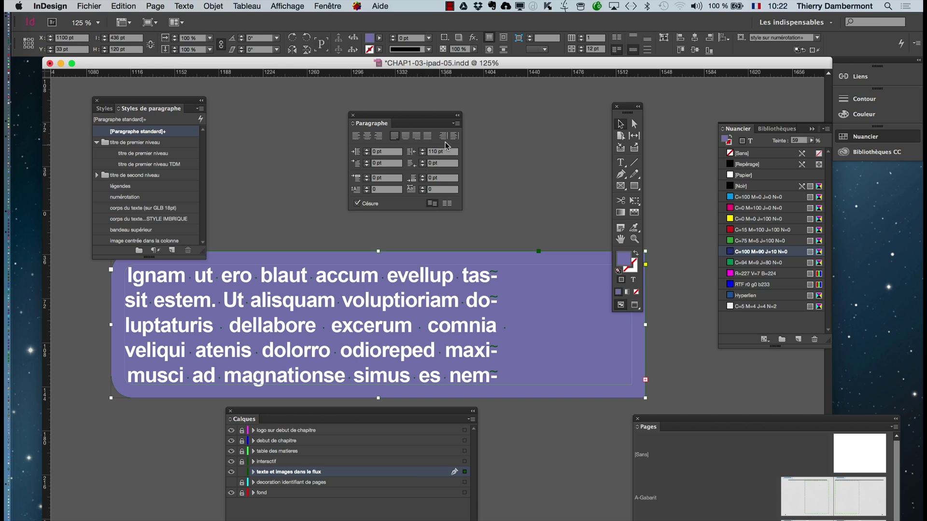
Try the justified text with hyphenation turned off in the hyphenation settings, and undo the change.
{"action": "left_click", "coordinate": [454, 126]}
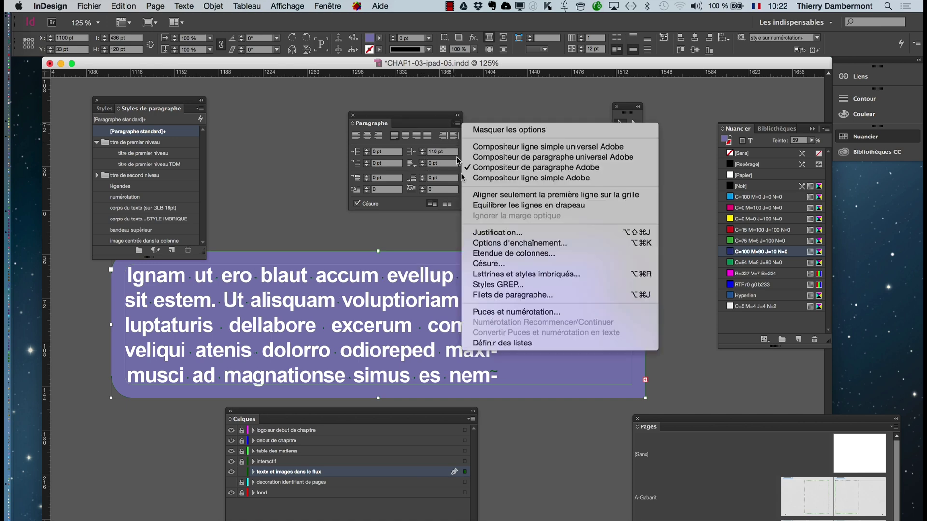
{"action": "left_click", "coordinate": [492, 264]}
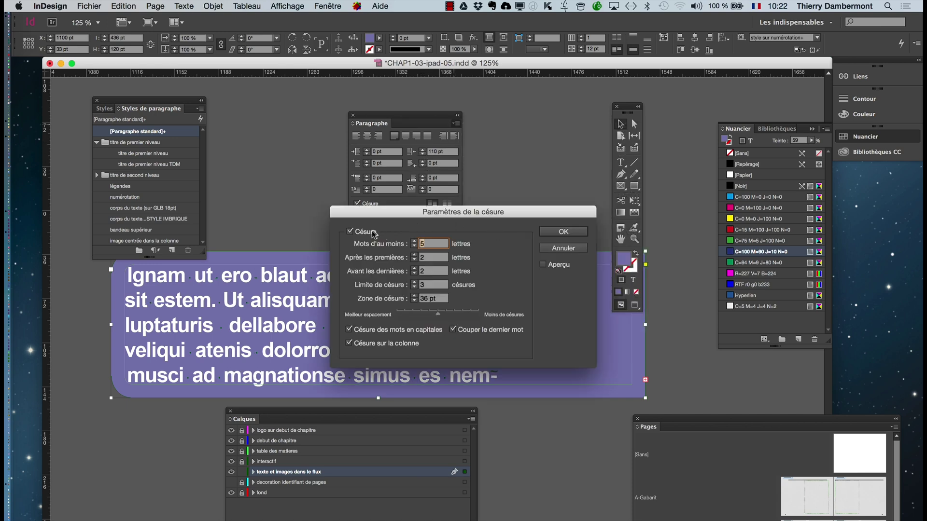
{"action": "left_click", "coordinate": [374, 232]}
{"action": "left_click", "coordinate": [560, 232]}
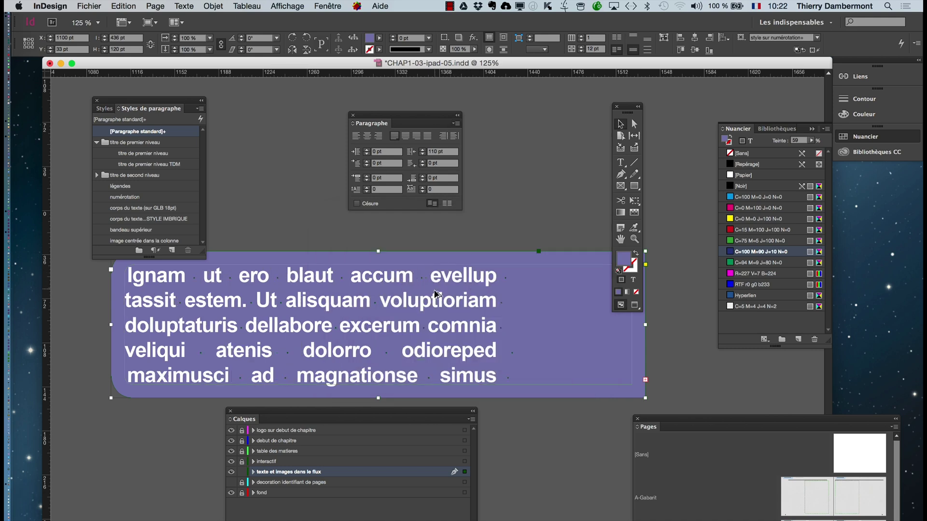
{"action": "key", "text": "super+minus"}
{"action": "key", "text": "super+z"}
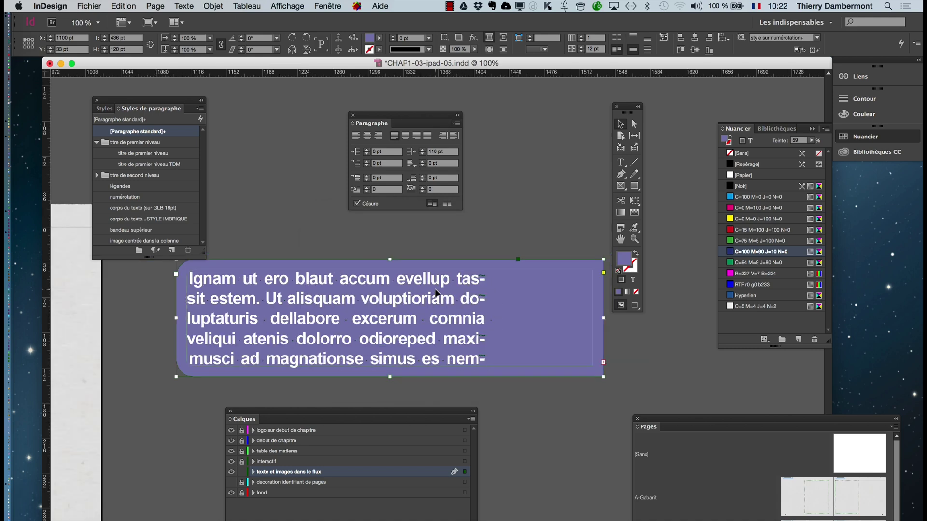
Draw an empty rectangle about 507 pt wide and 136 pt high on the pasteboard just below the text frame.
{"action": "key", "text": "super+minus"}
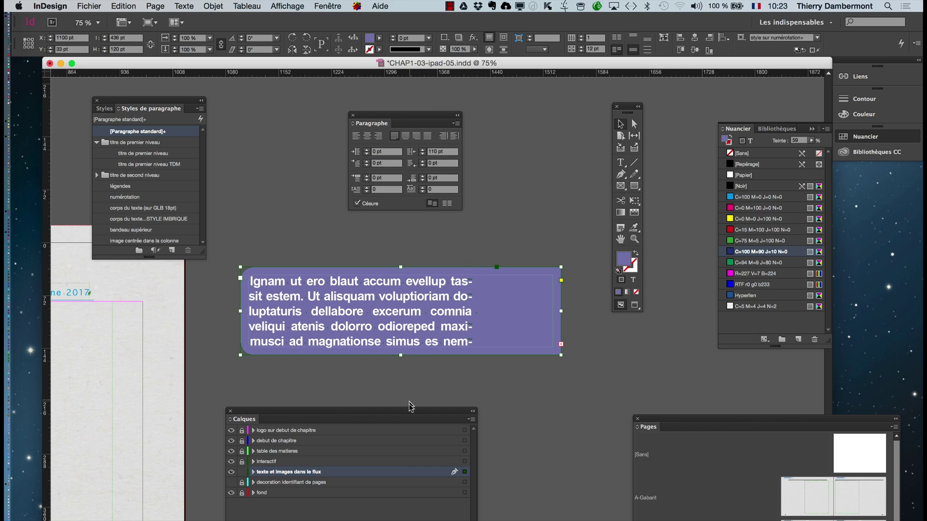
{"action": "left_click_drag", "start_coordinate": [410, 413], "coordinate": [423, 508]}
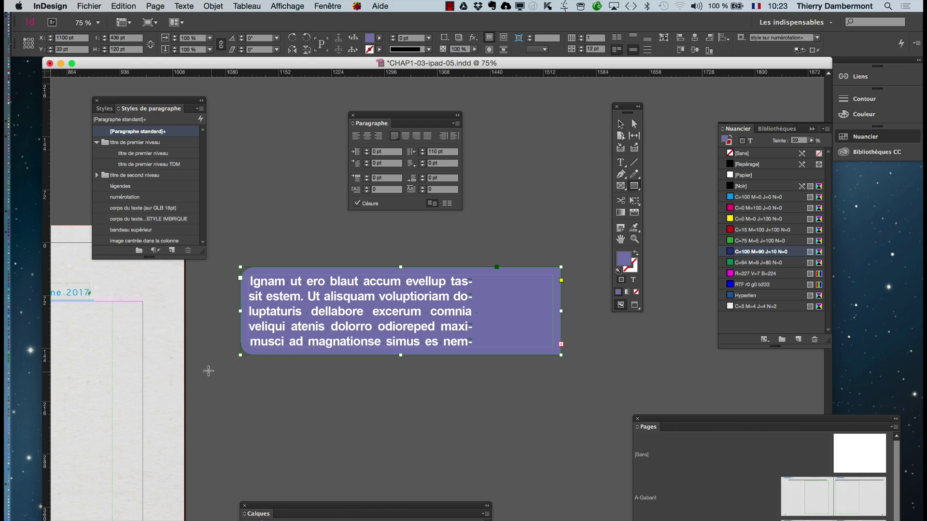
{"action": "left_click_drag", "start_coordinate": [396, 421], "coordinate": [579, 465]}
{"action": "key", "text": "super+minus"}
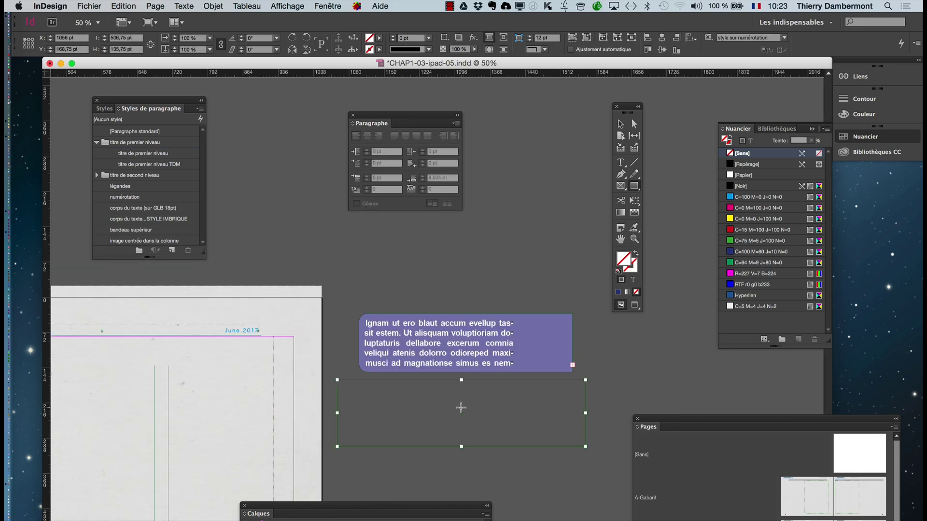
Widen the empty rectangle on both sides to about 966 pt and move it so it straddles the right edge of page 3.
{"action": "left_click_drag", "start_coordinate": [654, 417], "coordinate": [711, 460]}
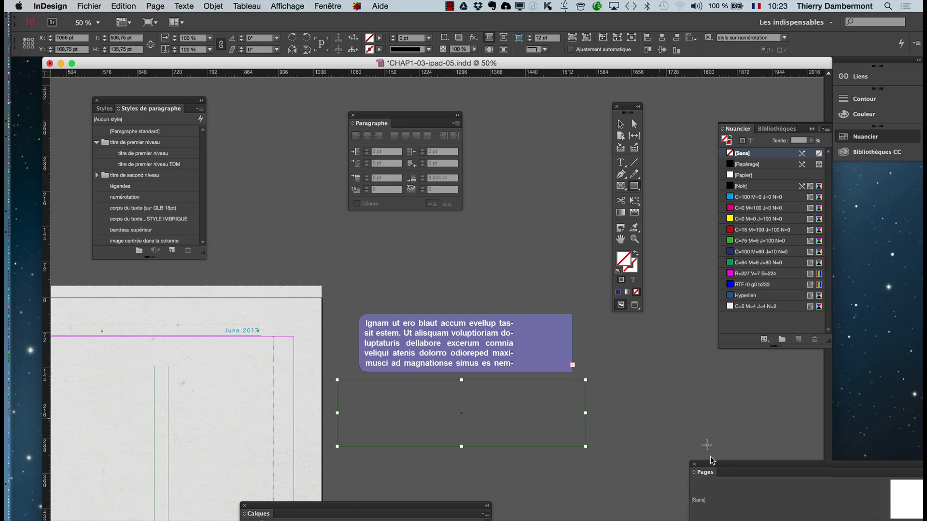
{"action": "left_click", "coordinate": [620, 124]}
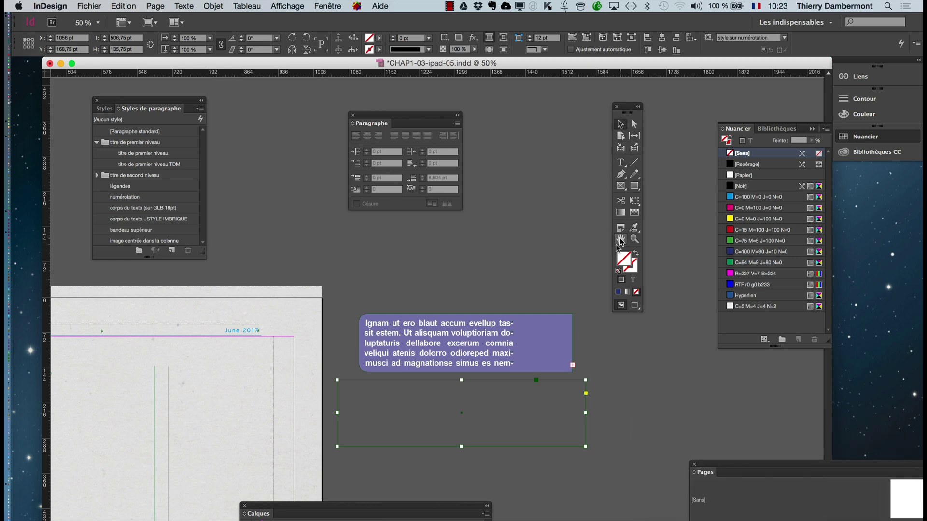
{"action": "left_click_drag", "start_coordinate": [585, 414], "coordinate": [792, 413]}
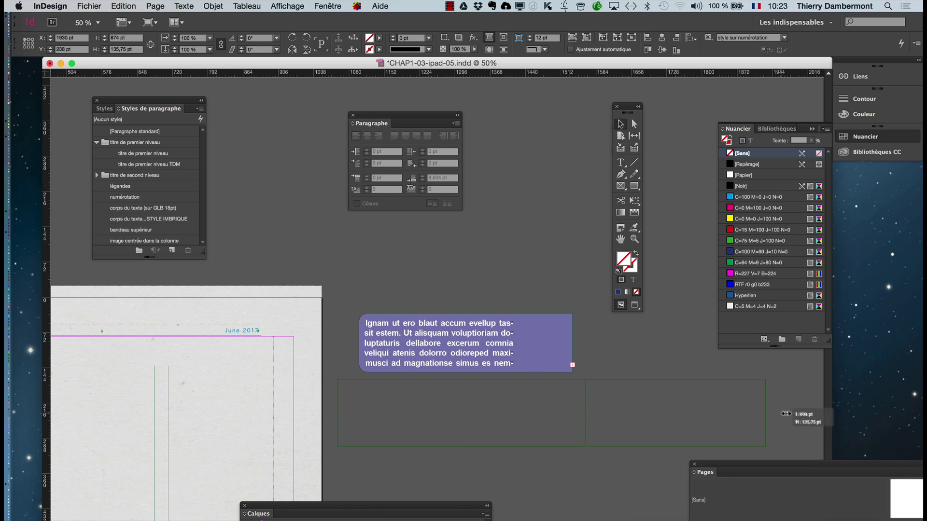
{"action": "left_click_drag", "start_coordinate": [339, 413], "coordinate": [319, 413]}
{"action": "left_click_drag", "start_coordinate": [618, 380], "coordinate": [416, 391]}
Cut the coloured text frame, paste it into the wide empty rectangle, and shift it rightward inside that container.
{"action": "left_click", "coordinate": [408, 323]}
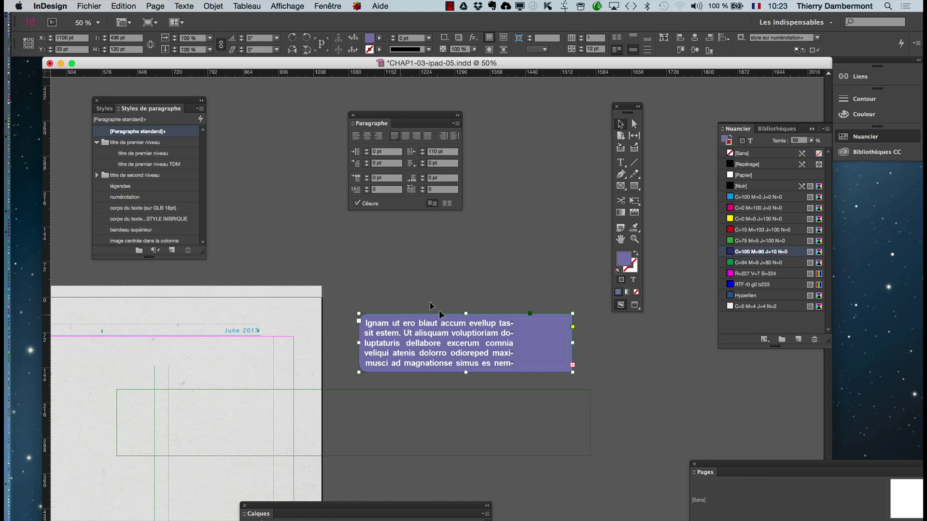
{"action": "left_click", "coordinate": [121, 5]}
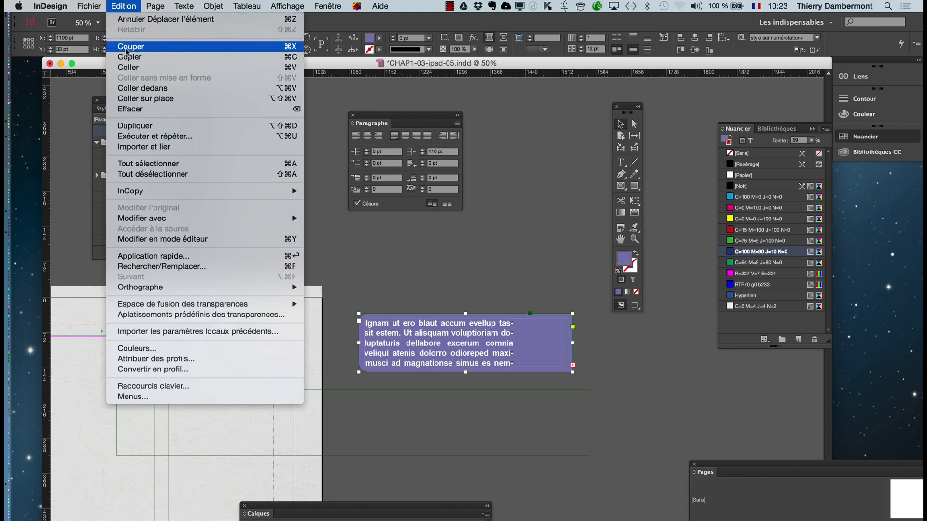
{"action": "left_click", "coordinate": [130, 52]}
{"action": "key", "text": "Delete"}
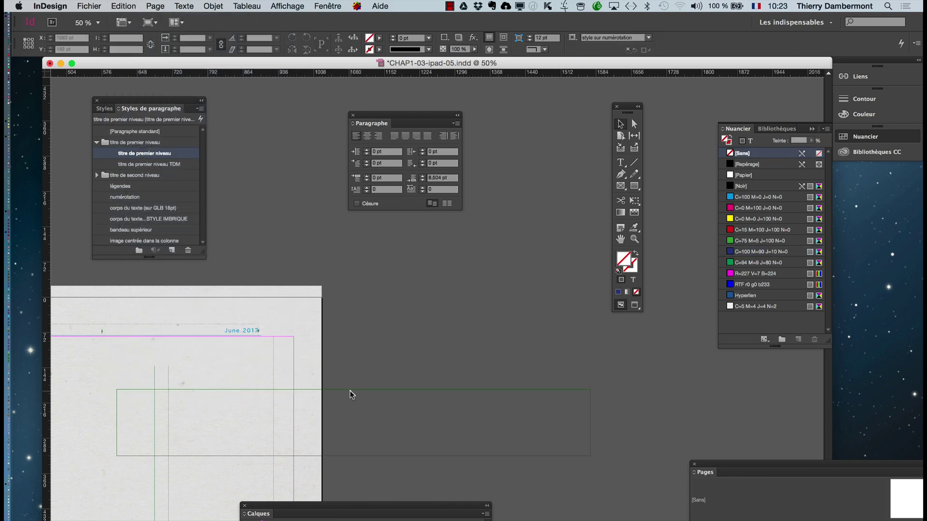
{"action": "left_click", "coordinate": [352, 390]}
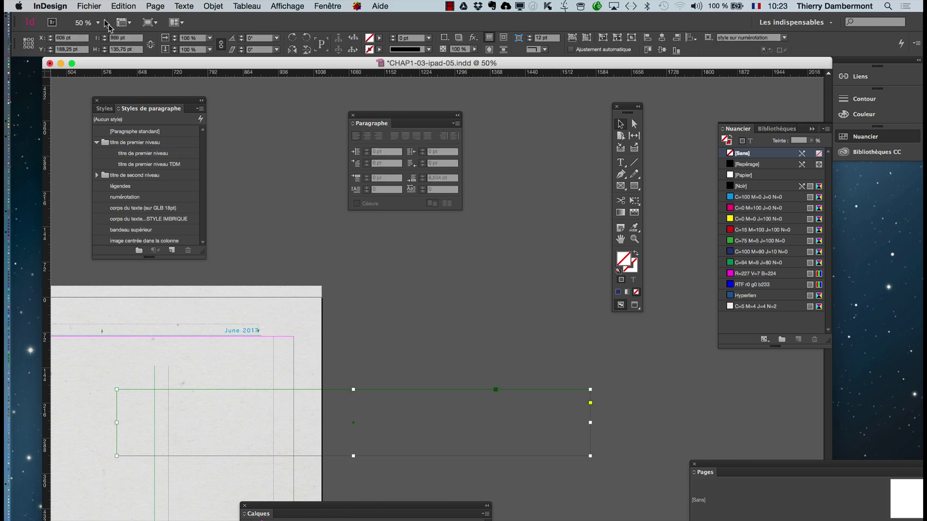
{"action": "left_click", "coordinate": [122, 5]}
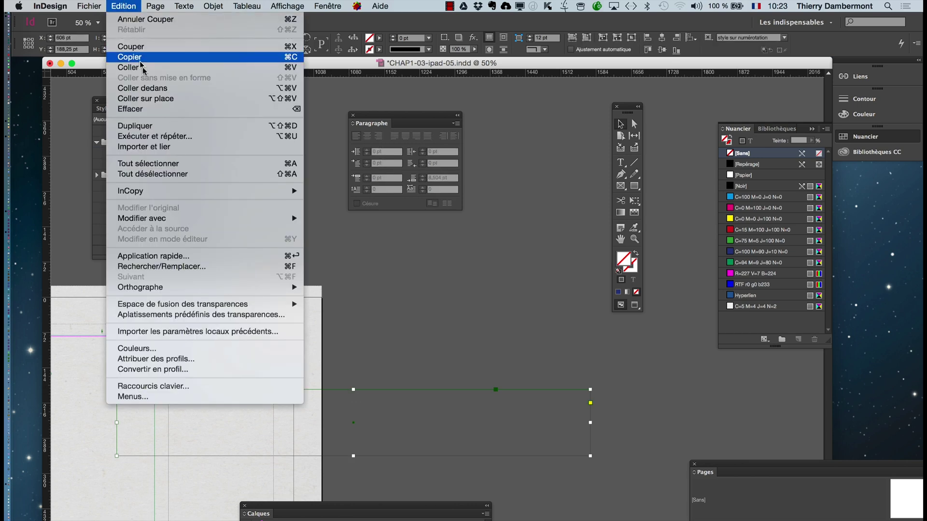
{"action": "left_click", "coordinate": [154, 91]}
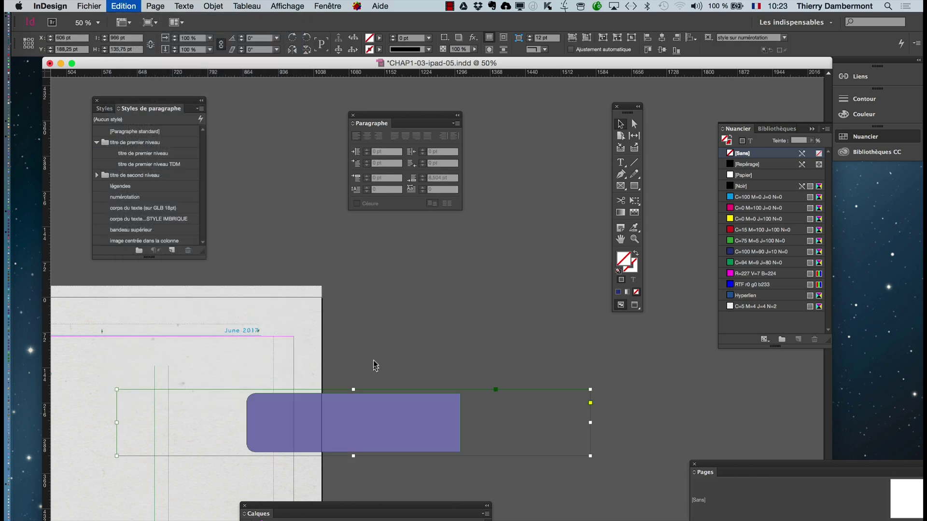
{"action": "left_click", "coordinate": [357, 423]}
{"action": "left_click_drag", "start_coordinate": [361, 425], "coordinate": [396, 428]}
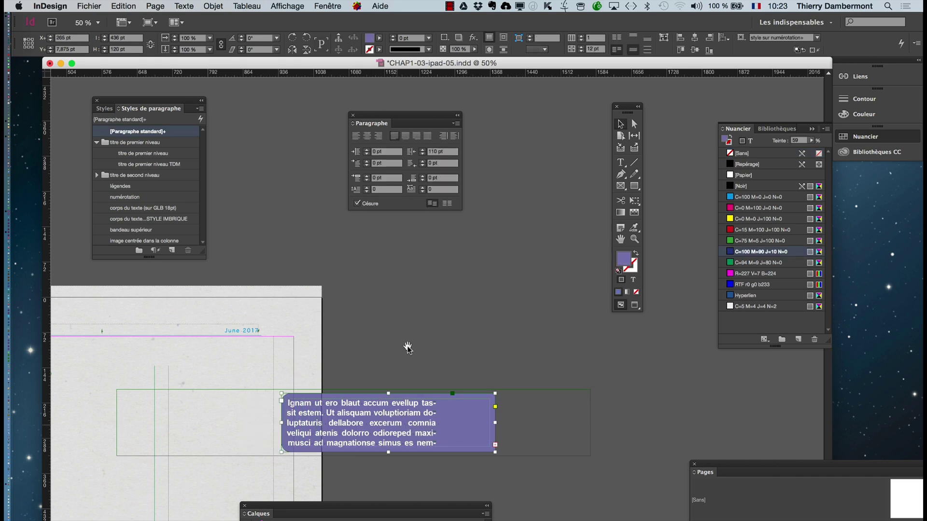
Set the coloured frame's paragraph to a left indent of 40 pt and a right indent of 60 pt.
{"action": "left_click", "coordinate": [367, 151]}
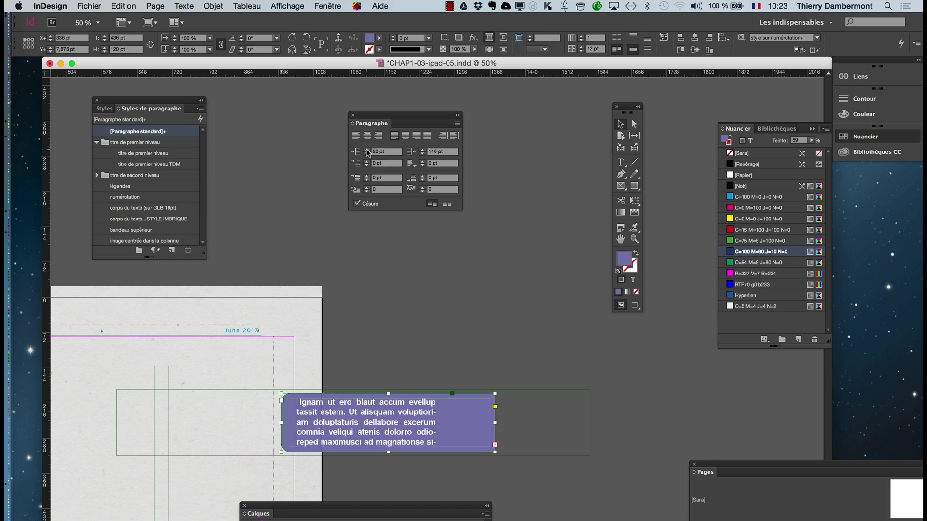
{"action": "left_click", "coordinate": [368, 152]}
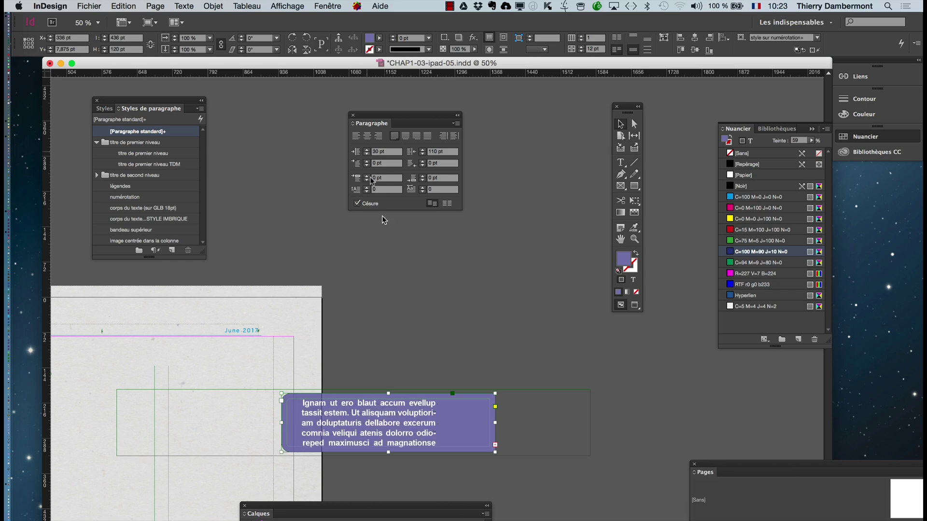
{"action": "left_click", "coordinate": [423, 153]}
{"action": "left_click", "coordinate": [423, 154]}
{"action": "left_click", "coordinate": [423, 154]}
{"action": "left_click", "coordinate": [423, 154]}
{"action": "left_click", "coordinate": [423, 153]}
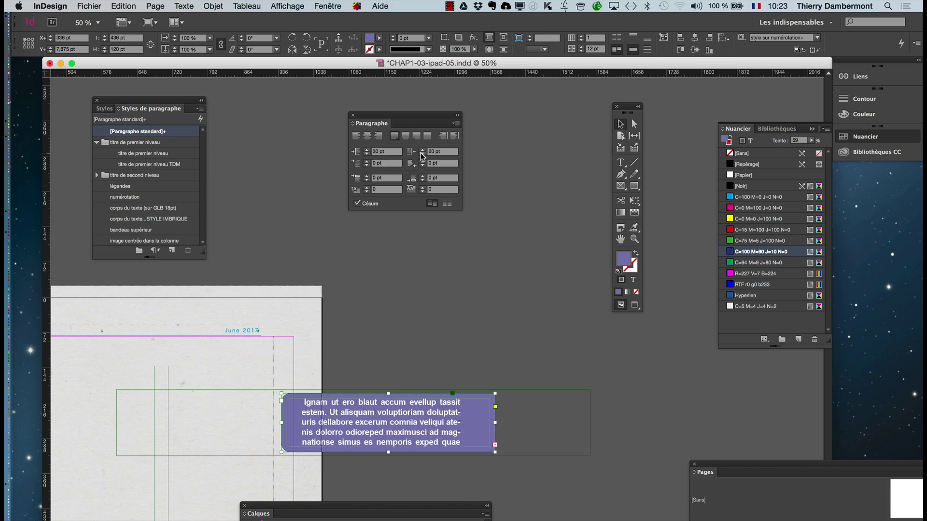
{"action": "left_click", "coordinate": [367, 149]}
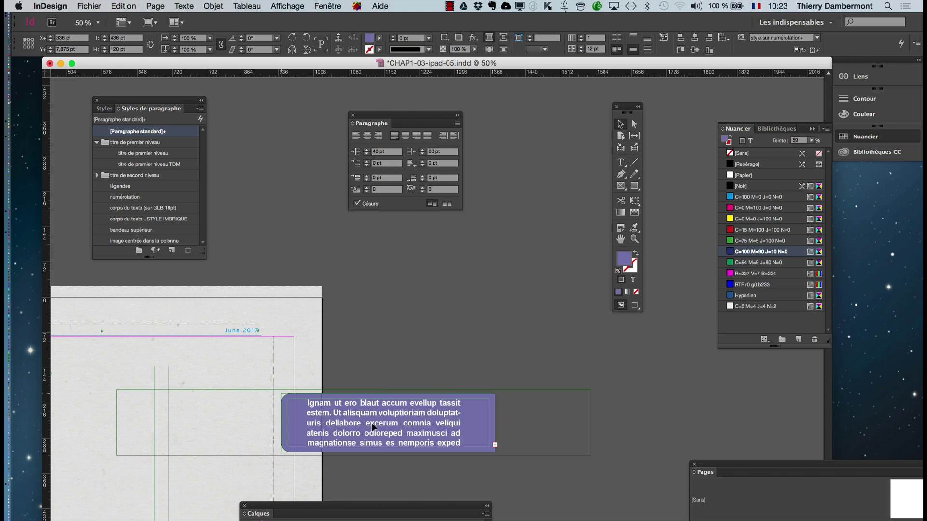
Move the coloured text frame rightward inside its container to X 378 pt and deselect it.
{"action": "left_click_drag", "start_coordinate": [373, 427], "coordinate": [394, 426]}
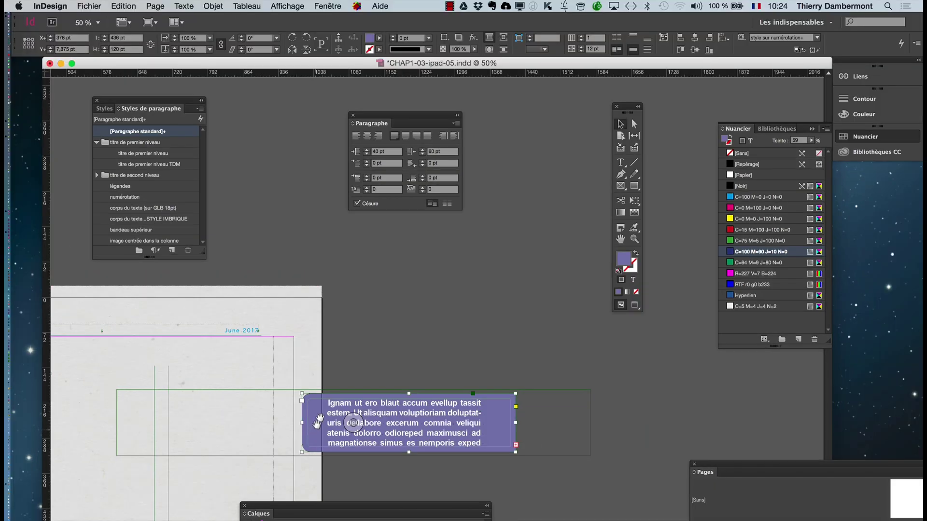
{"action": "left_click", "coordinate": [620, 125]}
{"action": "left_click", "coordinate": [488, 252]}
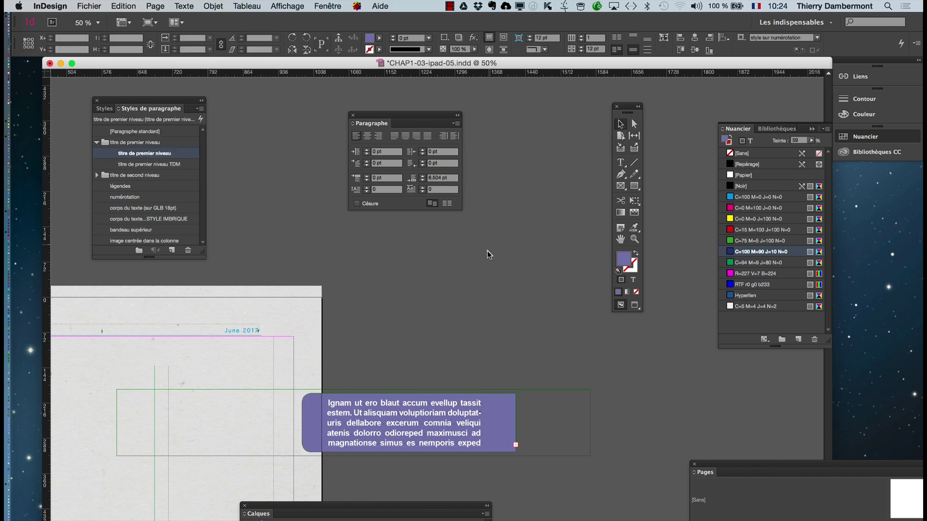
Select the wide container frame and pull its right edge in to the page edge, about 418 pt wide.
{"action": "left_click", "coordinate": [528, 390]}
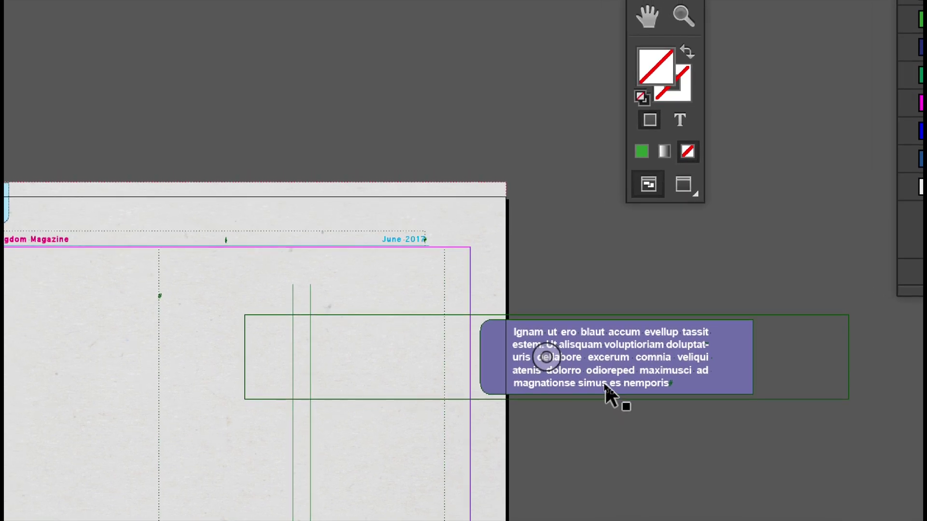
{"action": "left_click", "coordinate": [605, 385]}
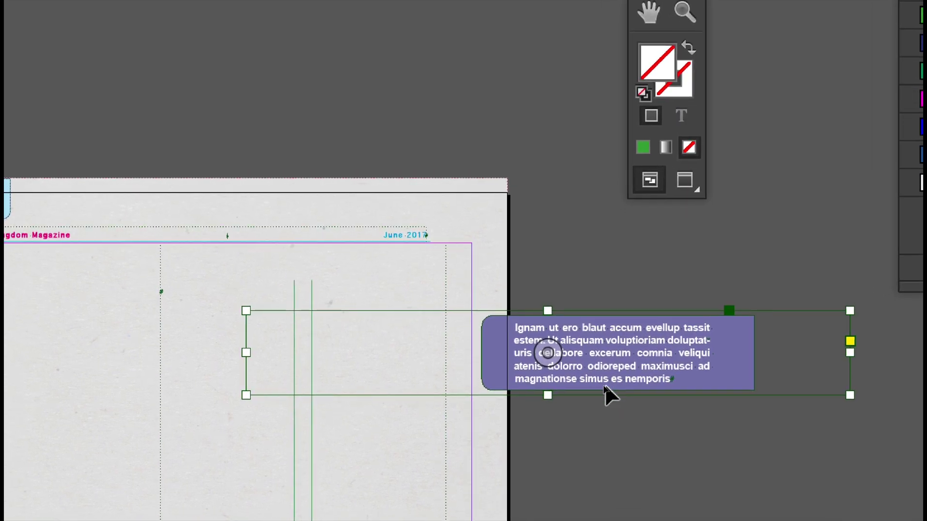
{"action": "left_click", "coordinate": [636, 414]}
{"action": "left_click", "coordinate": [614, 384]}
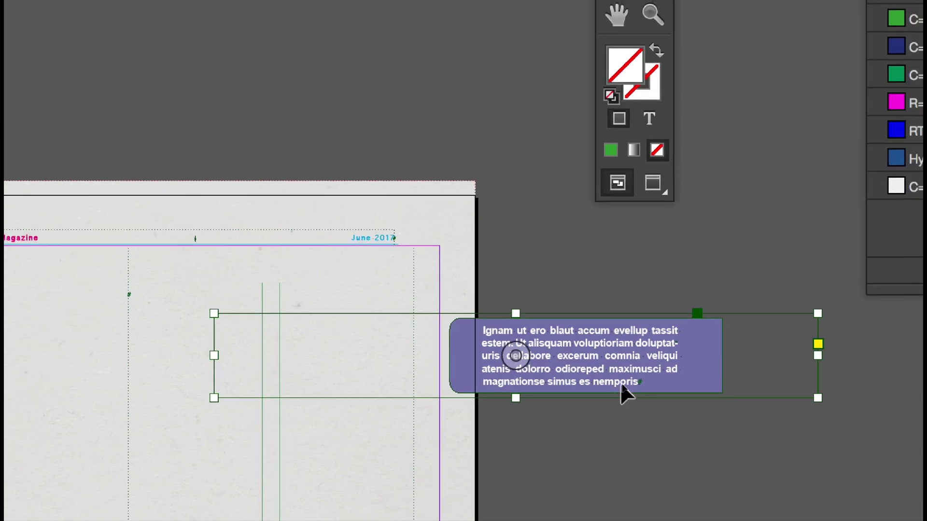
{"action": "left_click_drag", "start_coordinate": [828, 351], "coordinate": [827, 351]}
{"action": "left_click_drag", "start_coordinate": [676, 377], "coordinate": [344, 378]}
{"action": "left_click_drag", "start_coordinate": [570, 378], "coordinate": [571, 377]}
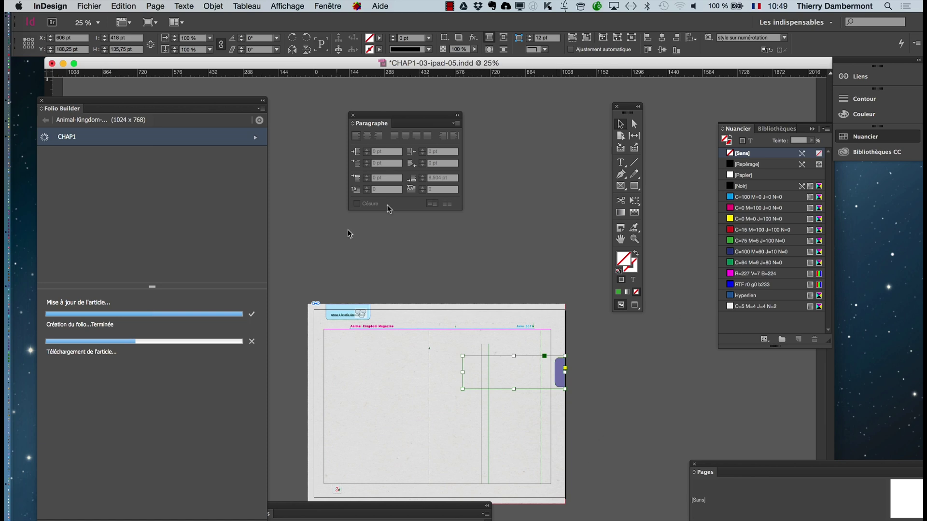
Show the Folio Overlays settings and place them next to the page.
{"action": "left_click", "coordinate": [331, 6]}
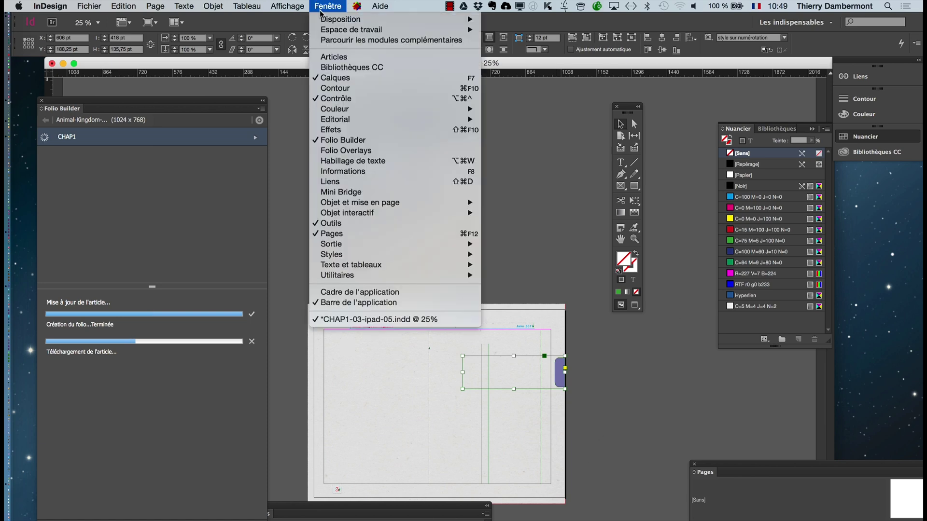
{"action": "left_click", "coordinate": [348, 151]}
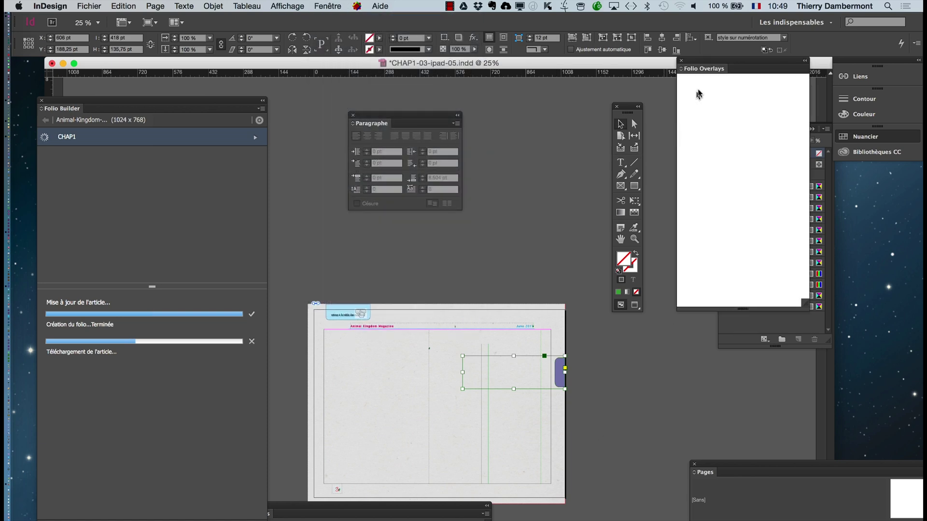
{"action": "left_click_drag", "start_coordinate": [705, 63], "coordinate": [603, 203]}
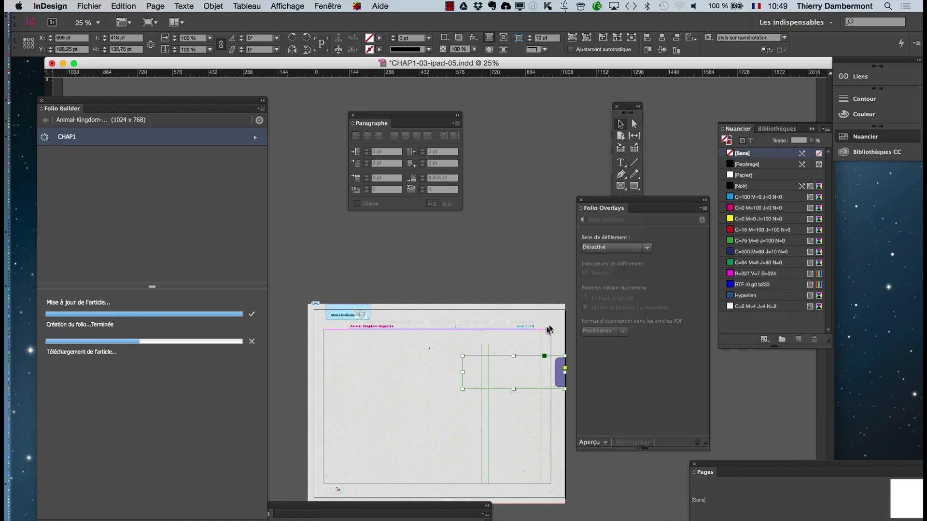
Make the container a scrollable frame (Bloc défilant) with direction Horizontale and initial content position Utiliser la position du document.
{"action": "left_click", "coordinate": [516, 367]}
{"action": "left_click", "coordinate": [517, 356]}
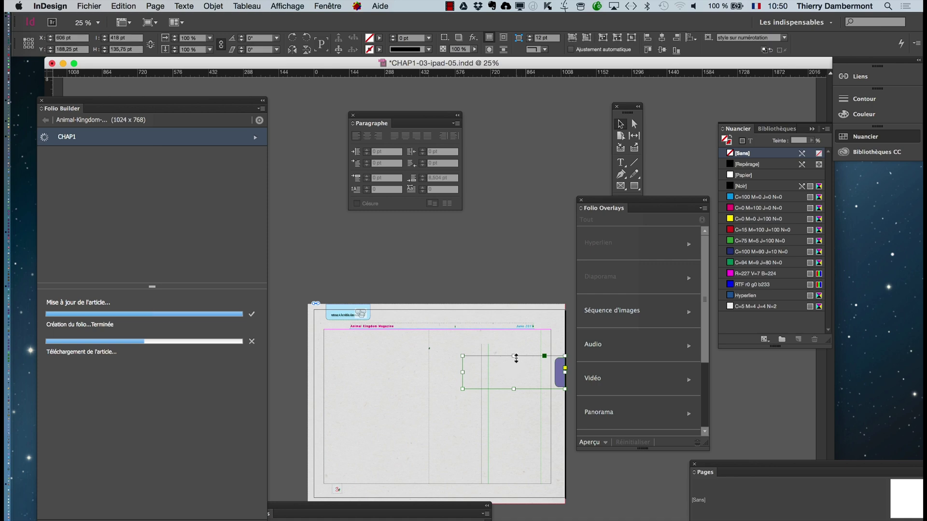
{"action": "scroll", "coordinate": [622, 414], "scroll_direction": "down", "scroll_amount": 3}
{"action": "left_click", "coordinate": [623, 415]}
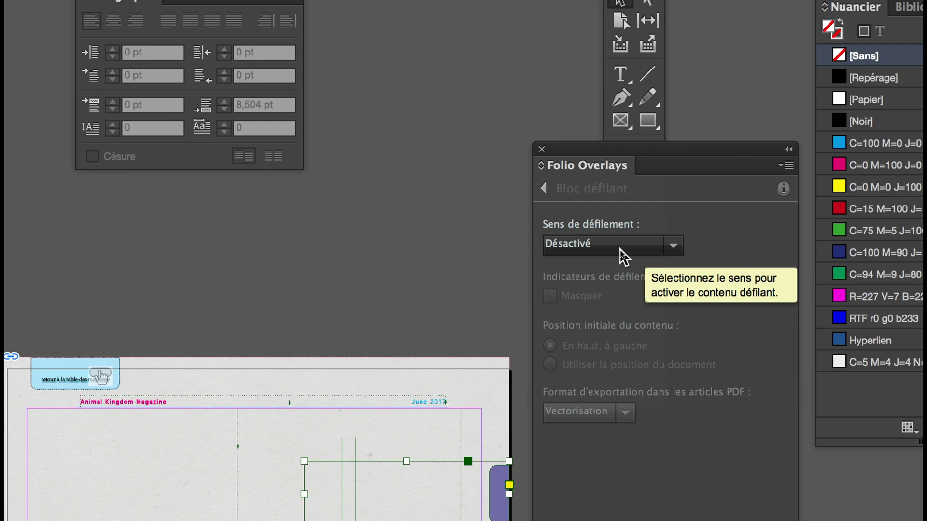
{"action": "left_click", "coordinate": [620, 249]}
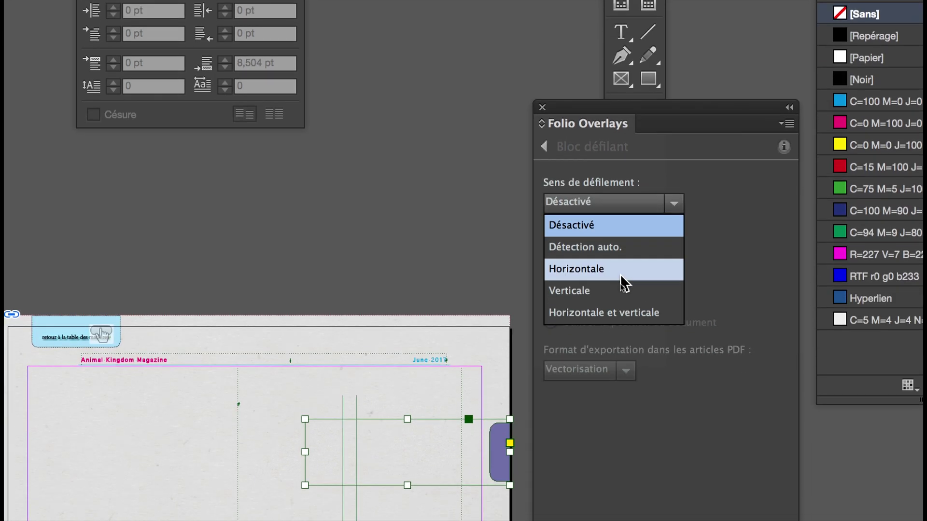
{"action": "left_click", "coordinate": [622, 313]}
{"action": "left_click", "coordinate": [609, 326]}
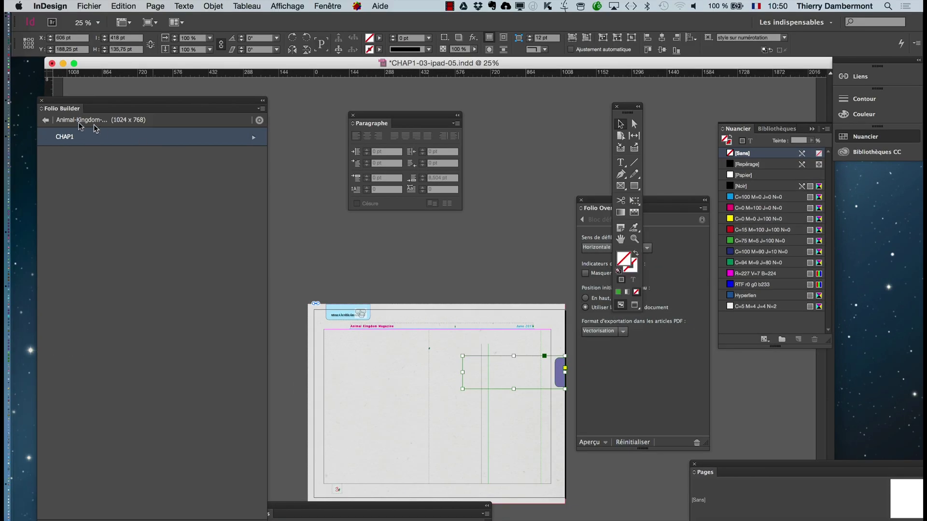
Save the document and update the CHAP1 article in the Animal-Kingdom-01 folio.
{"action": "left_click", "coordinate": [46, 121]}
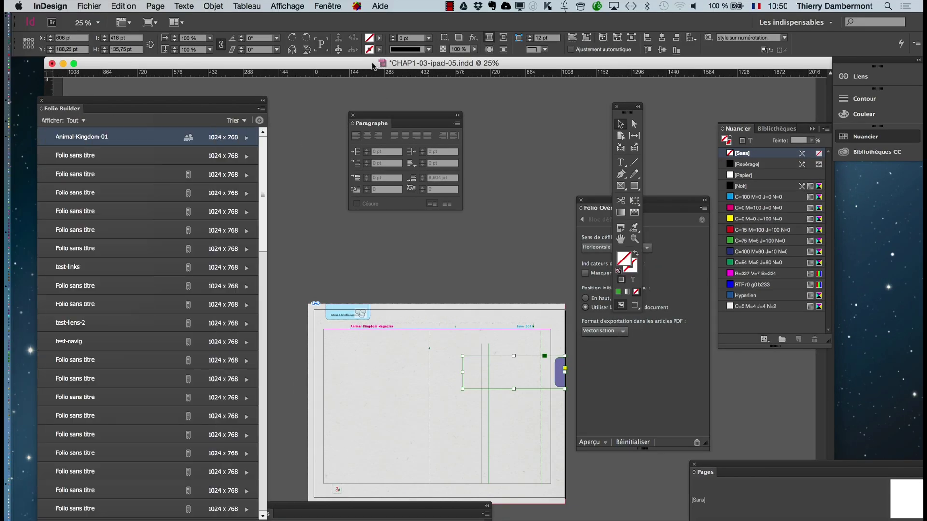
{"action": "left_click", "coordinate": [88, 6]}
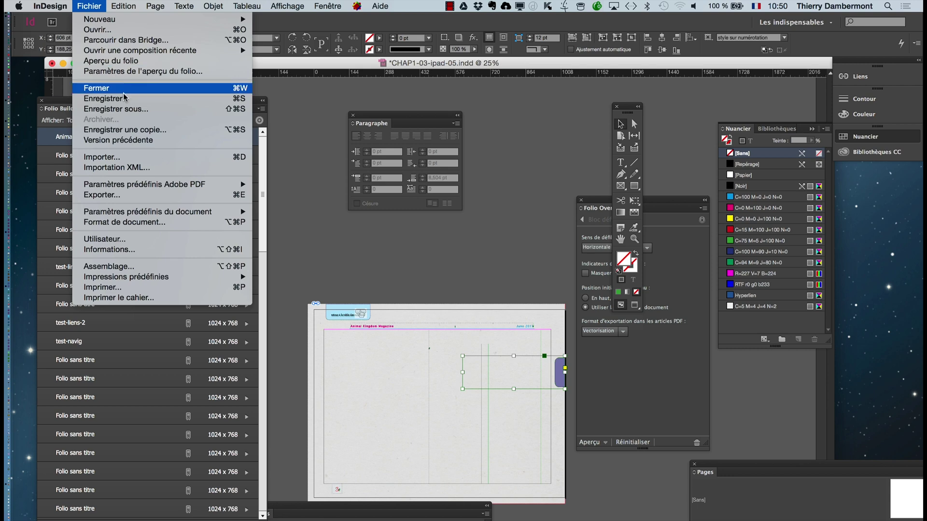
{"action": "left_click", "coordinate": [124, 99]}
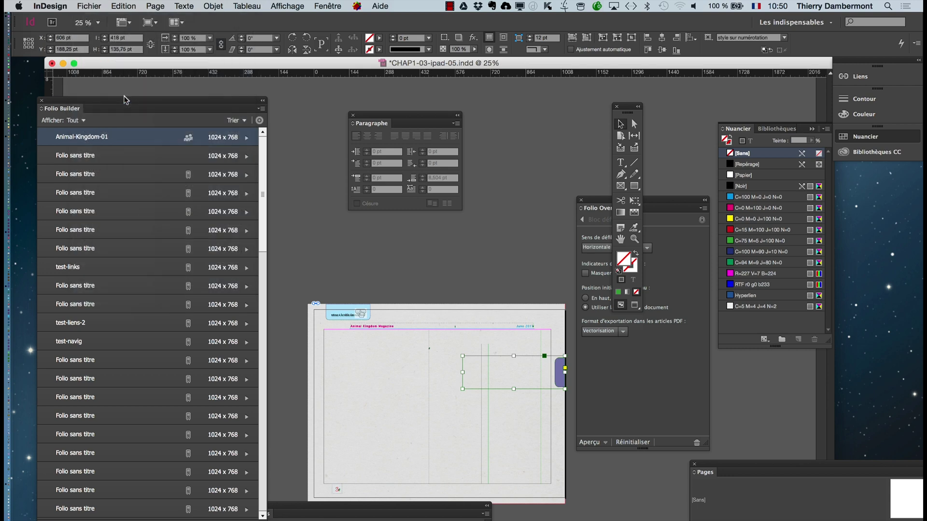
{"action": "double_click", "coordinate": [135, 141]}
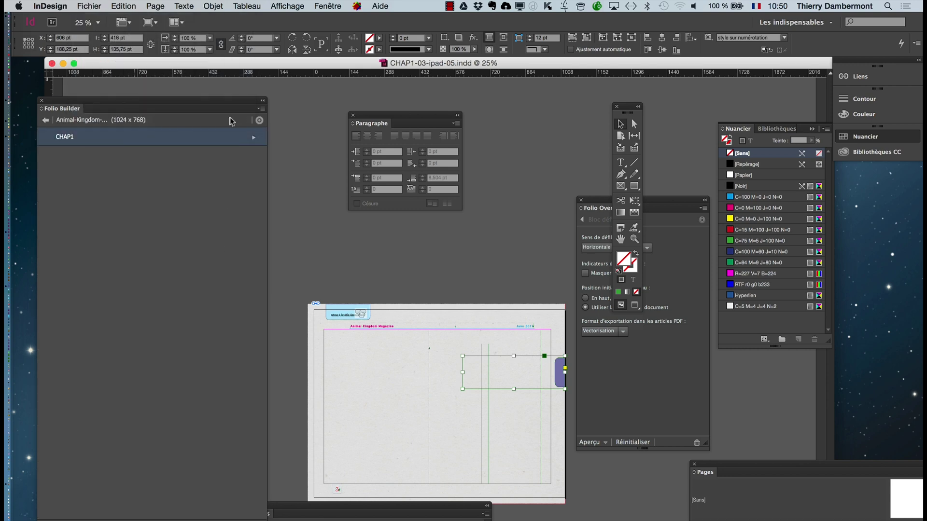
{"action": "left_click", "coordinate": [263, 110]}
{"action": "left_click", "coordinate": [295, 146]}
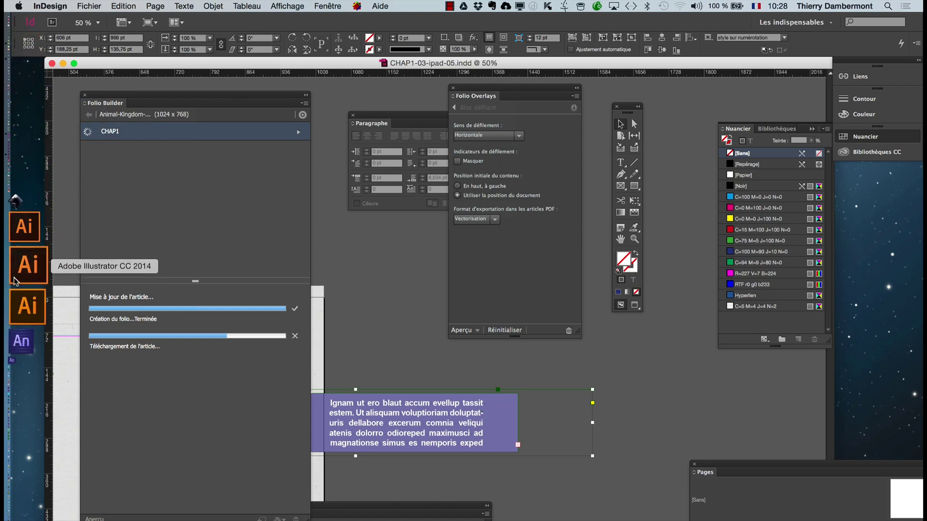
Switch to Adobe Edge Animate CC and create a new composition with a stage 600 px wide.
{"action": "left_click", "coordinate": [16, 290]}
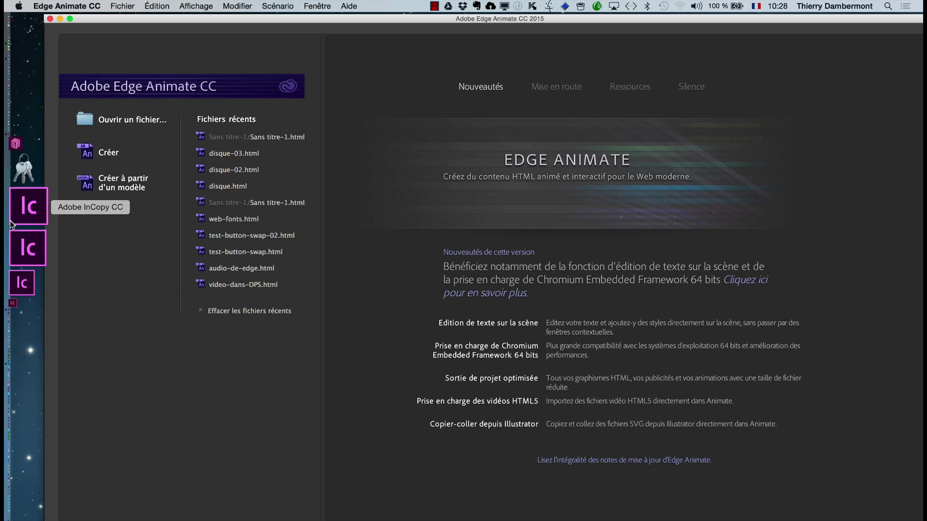
{"action": "left_click", "coordinate": [115, 156]}
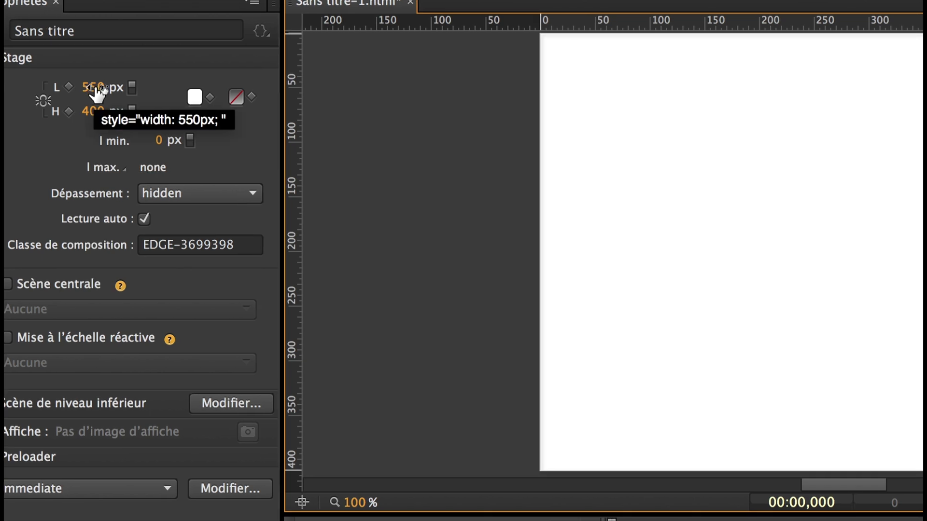
{"action": "left_click", "coordinate": [95, 89]}
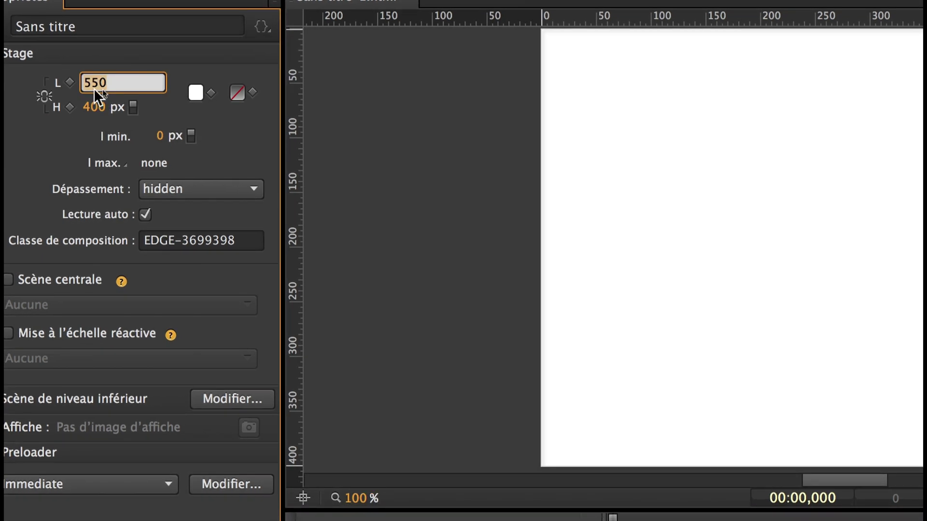
{"action": "type", "text": "600"}
{"action": "key", "text": "Tab"}
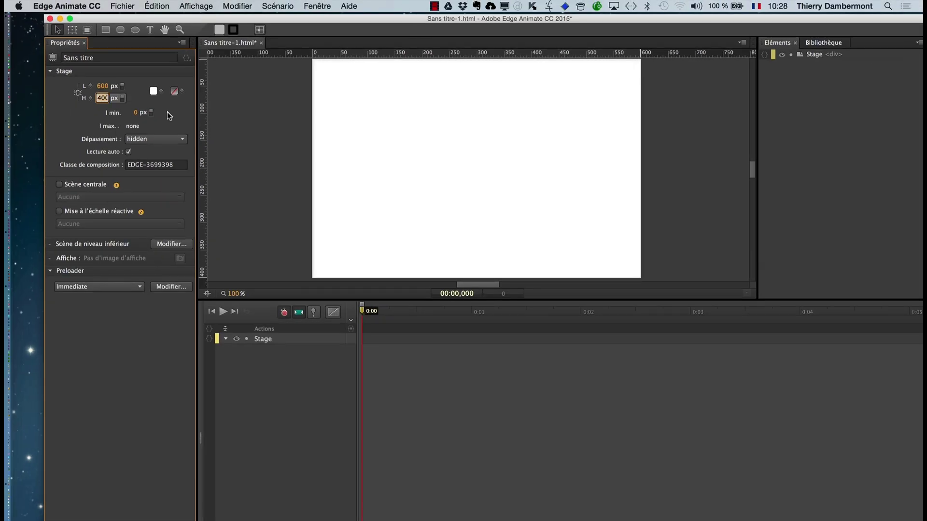
{"action": "left_click_drag", "start_coordinate": [486, 300], "coordinate": [478, 358]}
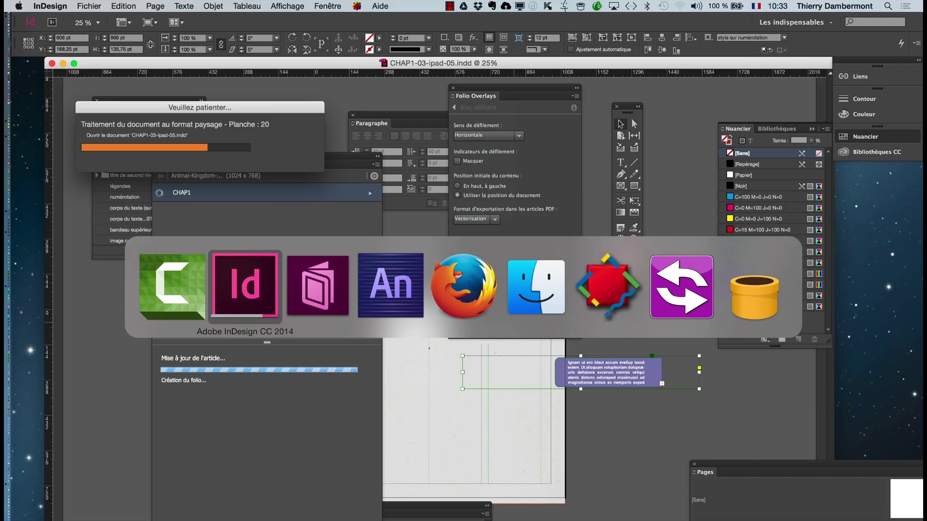
Return to the Edge Animate composition and add a text element reading "Bruxelles" in the upper middle of the stage.
{"action": "key", "text": "super+Tab"}
{"action": "key", "text": "super+Tab"}
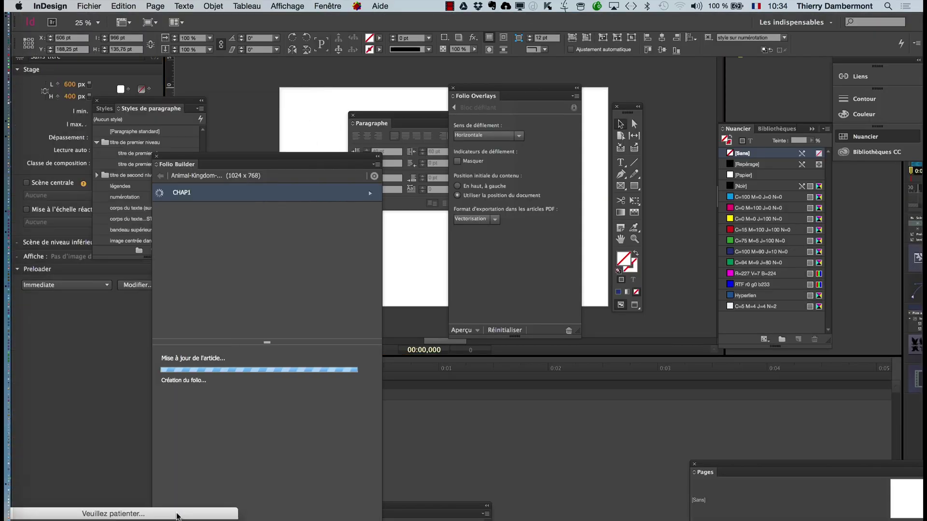
{"action": "left_click", "coordinate": [429, 465]}
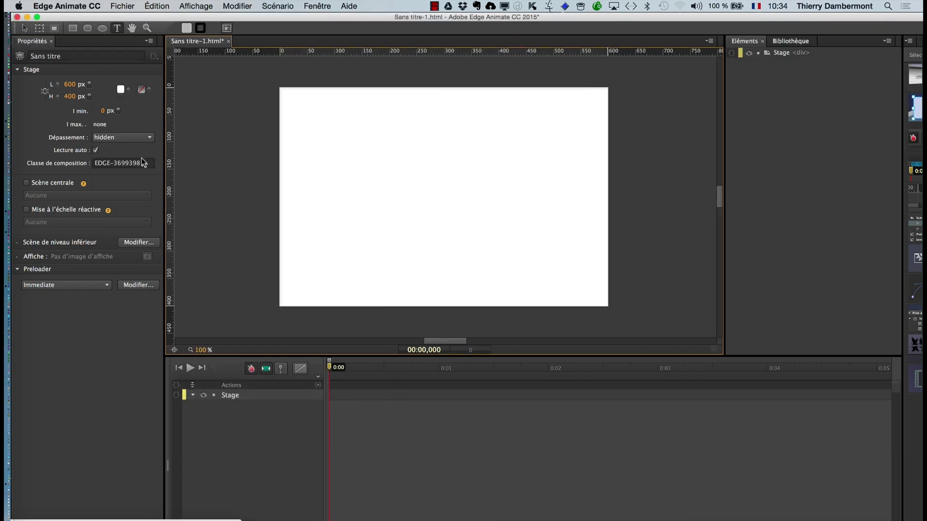
{"action": "left_click", "coordinate": [394, 148]}
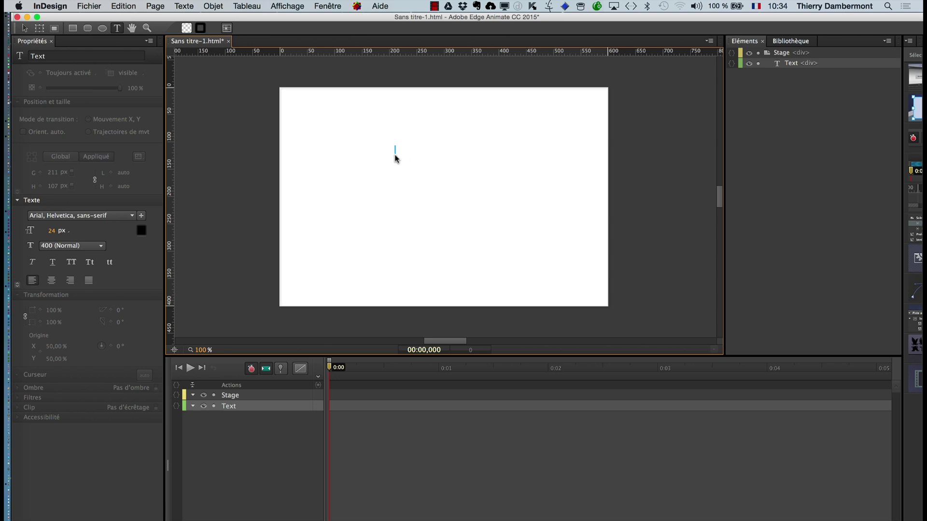
{"action": "type", "text": "Bruxelles"}
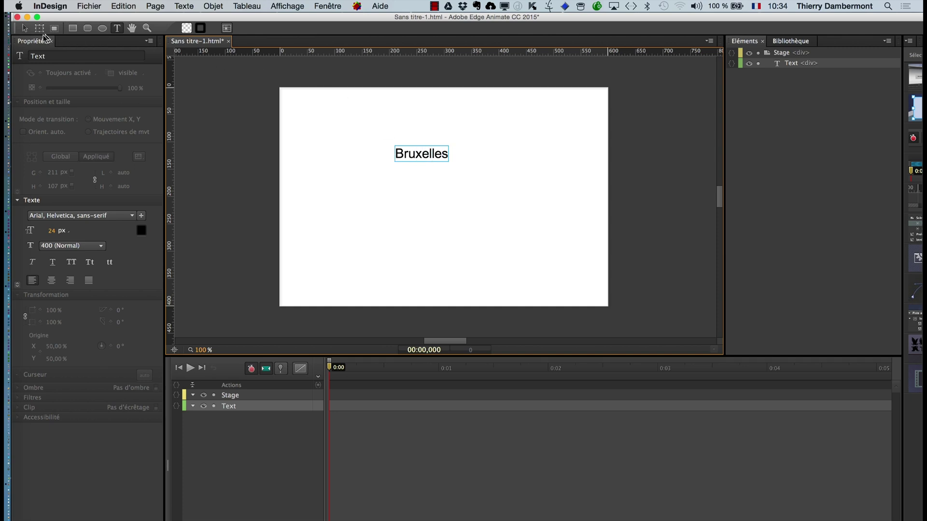
Duplicate the "Bruxelles" text four times, stacking the copies in a column beneath the original.
{"action": "left_click", "coordinate": [24, 28]}
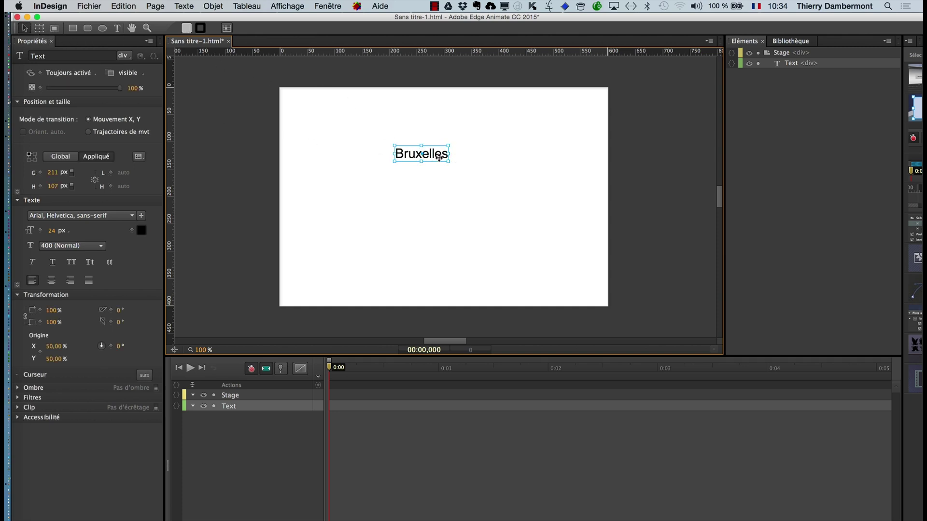
{"action": "left_click_drag", "start_coordinate": [439, 158], "coordinate": [437, 238], "text": "alt"}
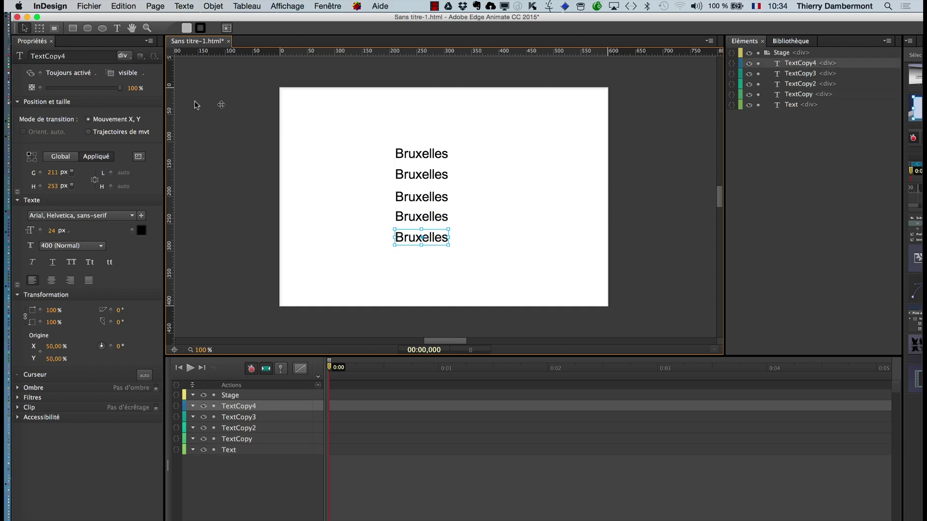
Replace the second "Bruxelles" text in the column with "Londres".
{"action": "left_click", "coordinate": [117, 28]}
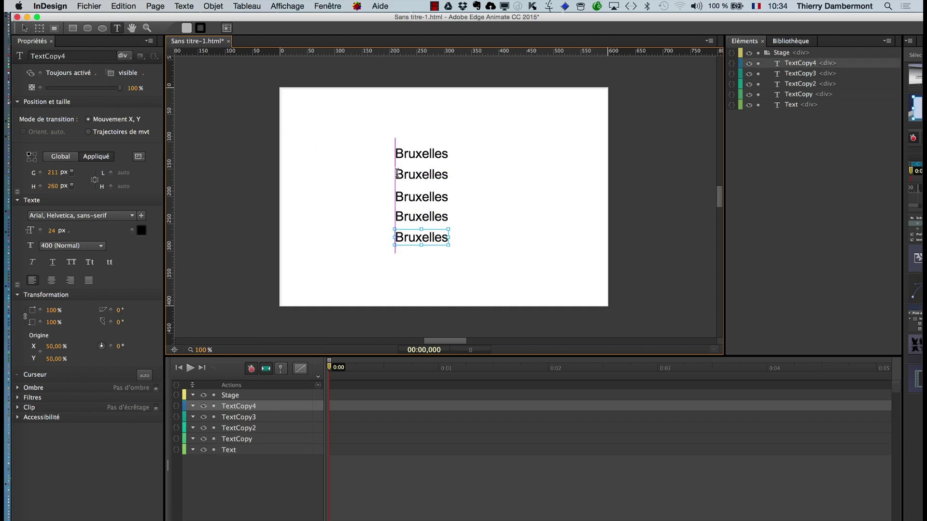
{"action": "left_click", "coordinate": [396, 173]}
{"action": "double_click", "coordinate": [430, 176]}
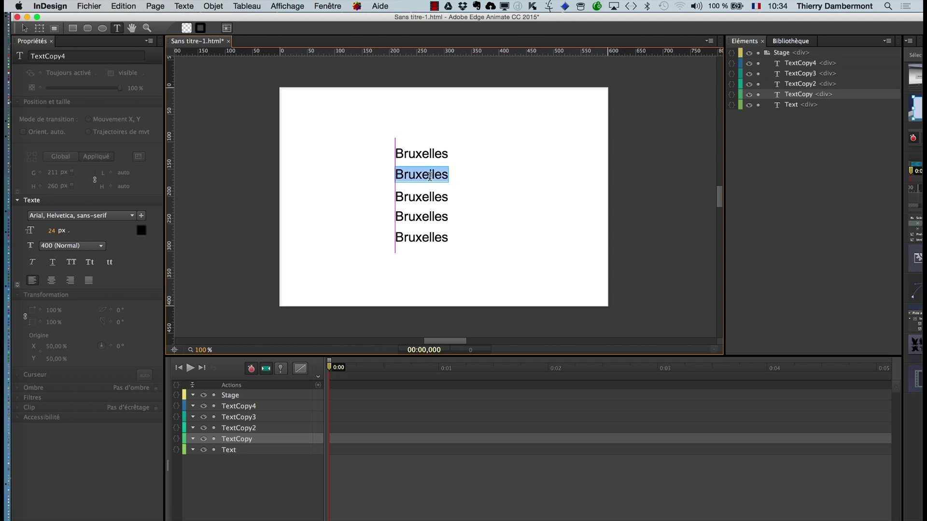
{"action": "type", "text": "Londres"}
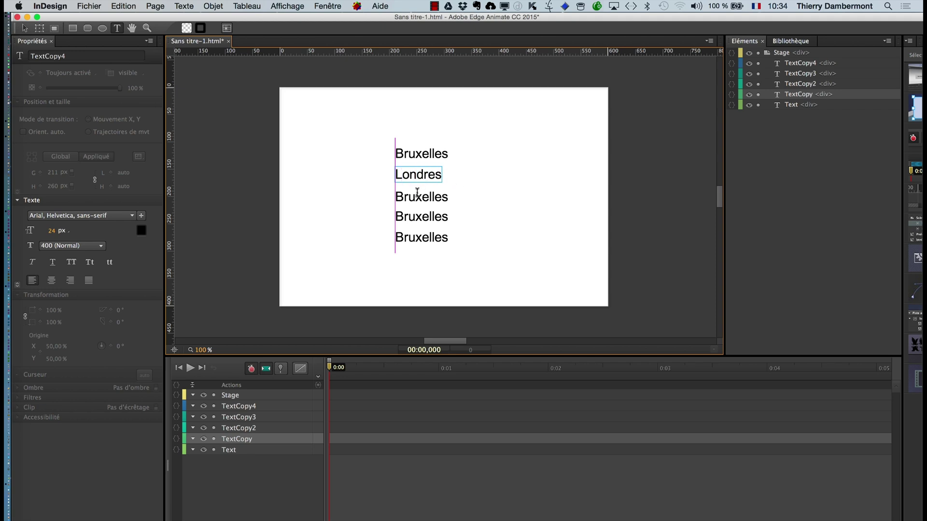
{"action": "key", "text": "Escape"}
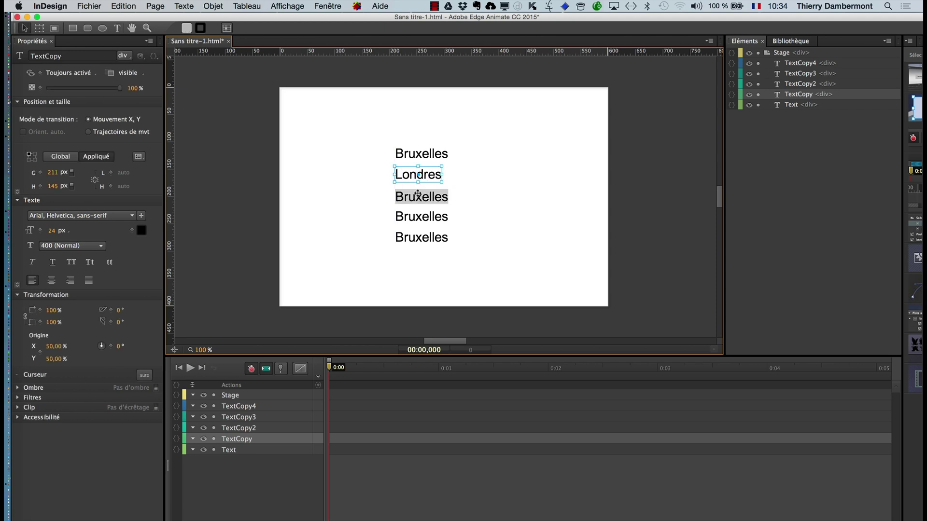
Replace the third text in the column with "Budapest".
{"action": "key", "text": "p"}
{"action": "left_click", "coordinate": [431, 220]}
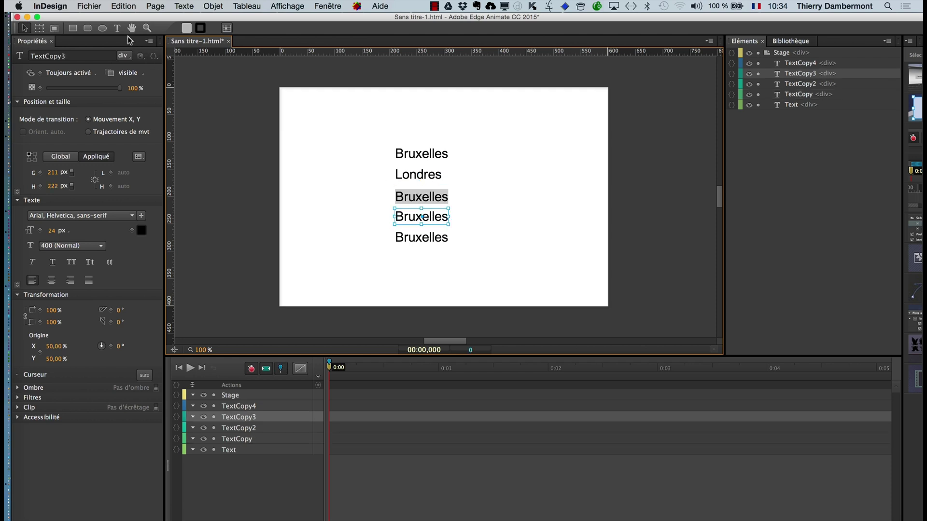
{"action": "left_click", "coordinate": [117, 27]}
{"action": "left_click", "coordinate": [421, 199]}
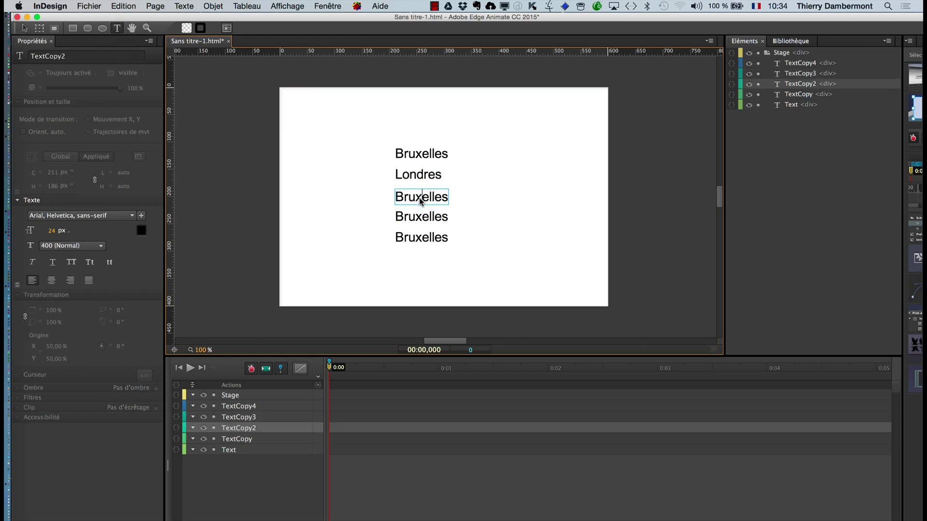
{"action": "double_click", "coordinate": [421, 199]}
{"action": "type", "text": "Budapest"}
{"action": "key", "text": "Escape"}
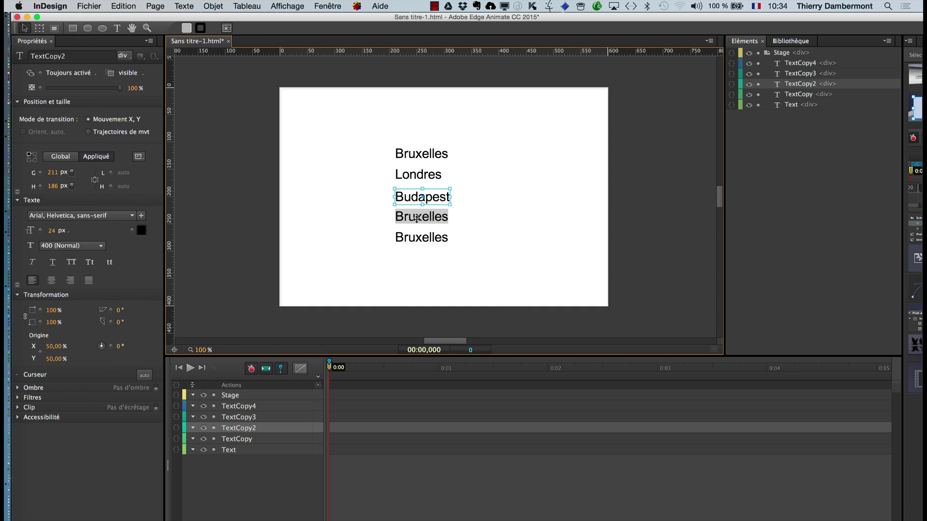
Replace the fourth text in the column with "Paris".
{"action": "key", "text": "r"}
{"action": "left_click", "coordinate": [416, 218]}
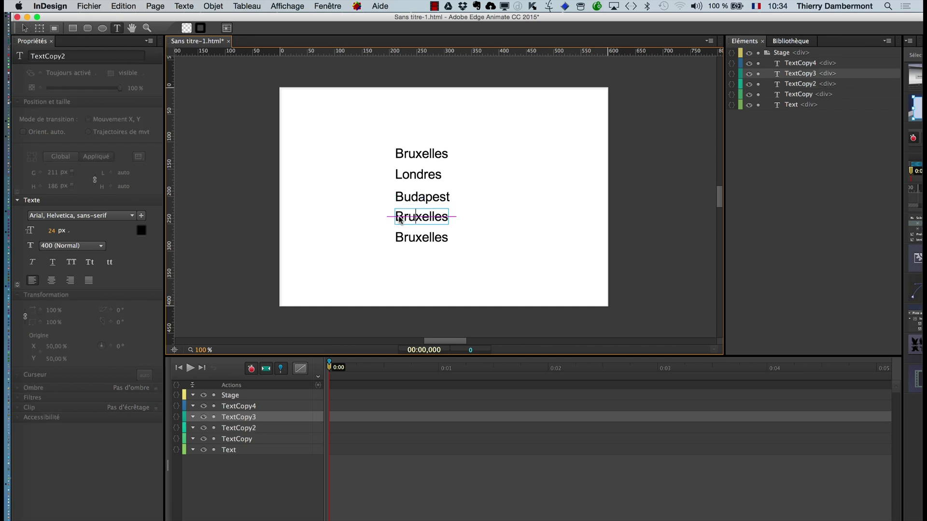
{"action": "left_click_drag", "start_coordinate": [395, 218], "coordinate": [451, 220]}
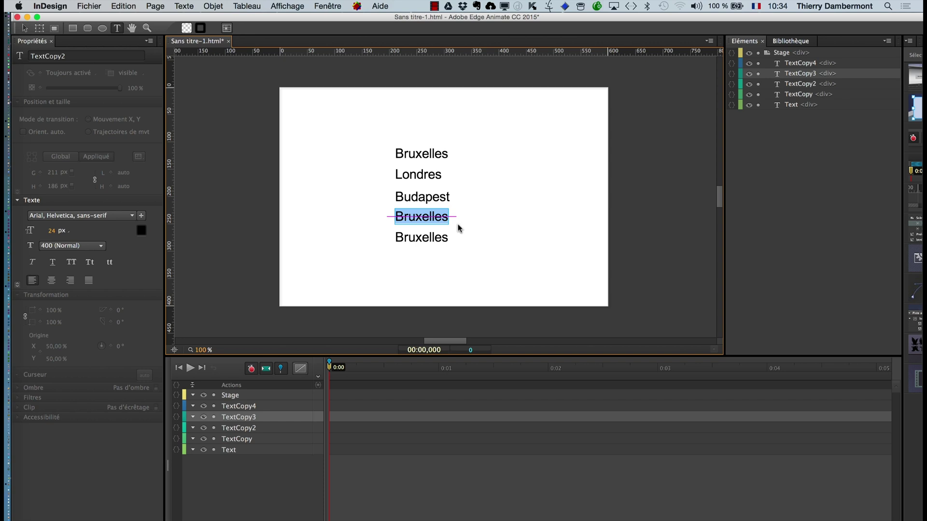
{"action": "type", "text": "Paris"}
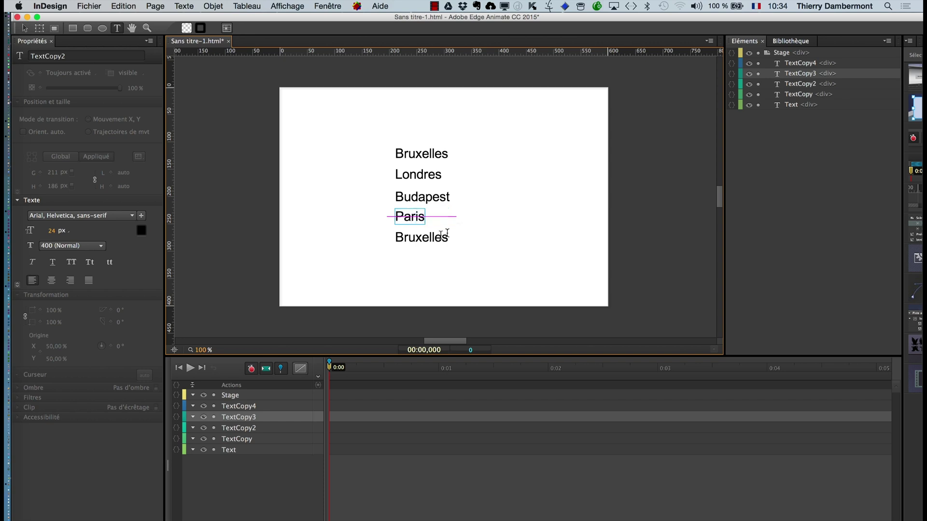
{"action": "key", "text": "Escape"}
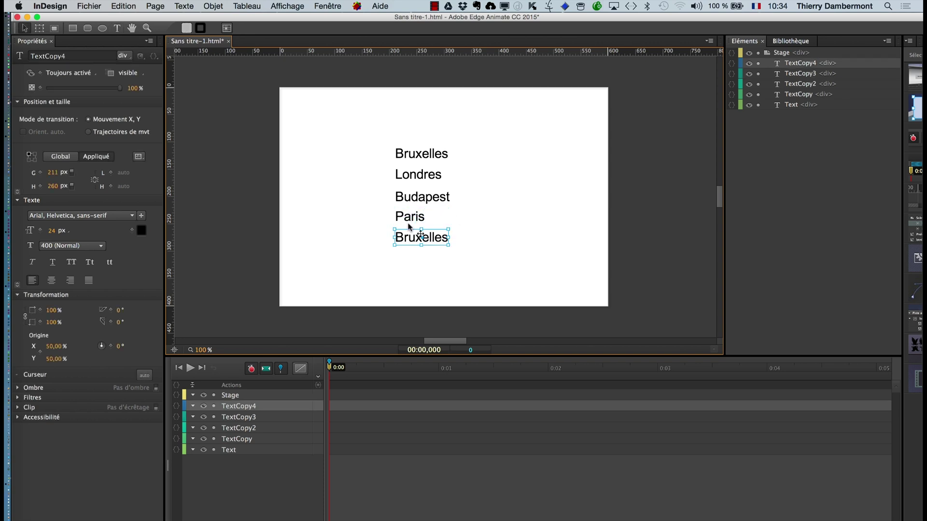
Replace the last text in the column with "Lisbonne" and return to the Selection tool.
{"action": "left_click", "coordinate": [116, 28]}
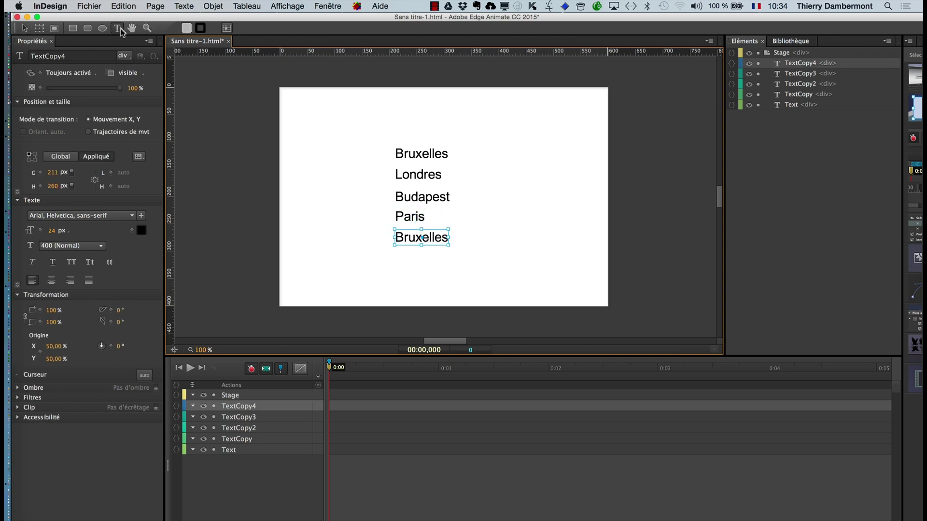
{"action": "left_click", "coordinate": [406, 238]}
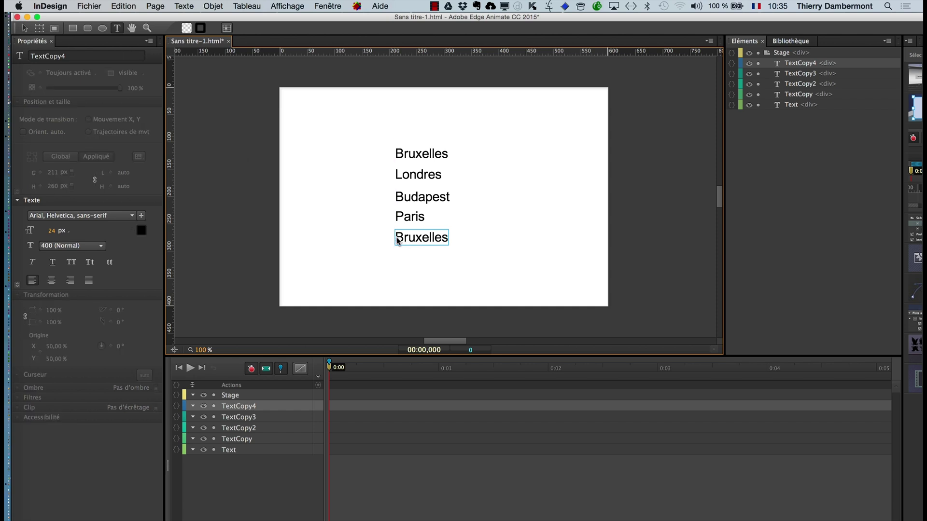
{"action": "double_click", "coordinate": [397, 239]}
{"action": "type", "text": "Lisbonne"}
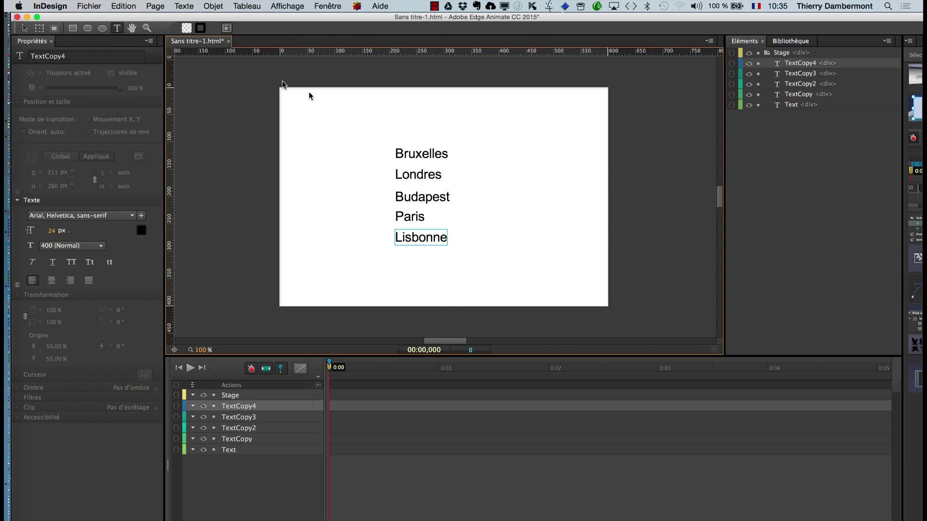
{"action": "left_click", "coordinate": [23, 29]}
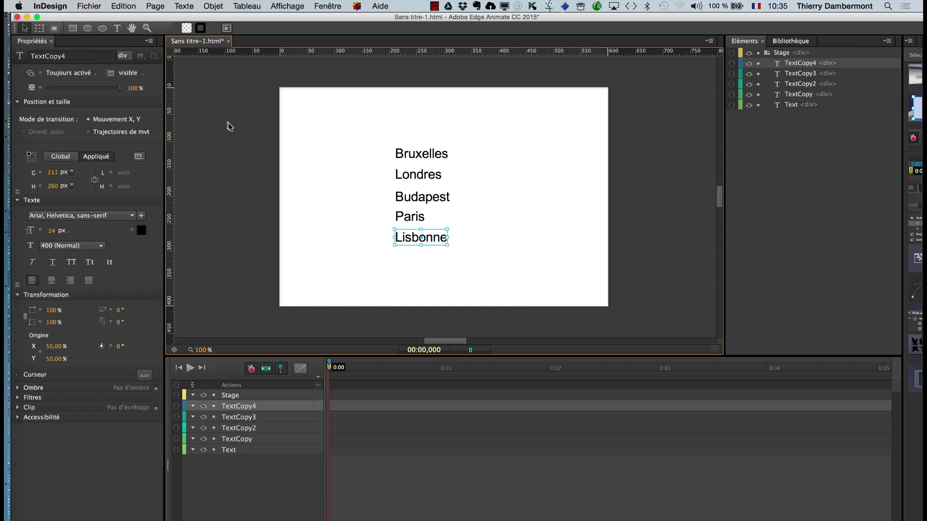
Move all five city texts together off the right side of the stage, to about 645 px from its left edge.
{"action": "left_click", "coordinate": [355, 147]}
{"action": "left_click_drag", "start_coordinate": [358, 135], "coordinate": [472, 255]}
{"action": "left_click_drag", "start_coordinate": [407, 152], "coordinate": [644, 165]}
{"action": "left_click", "coordinate": [638, 278]}
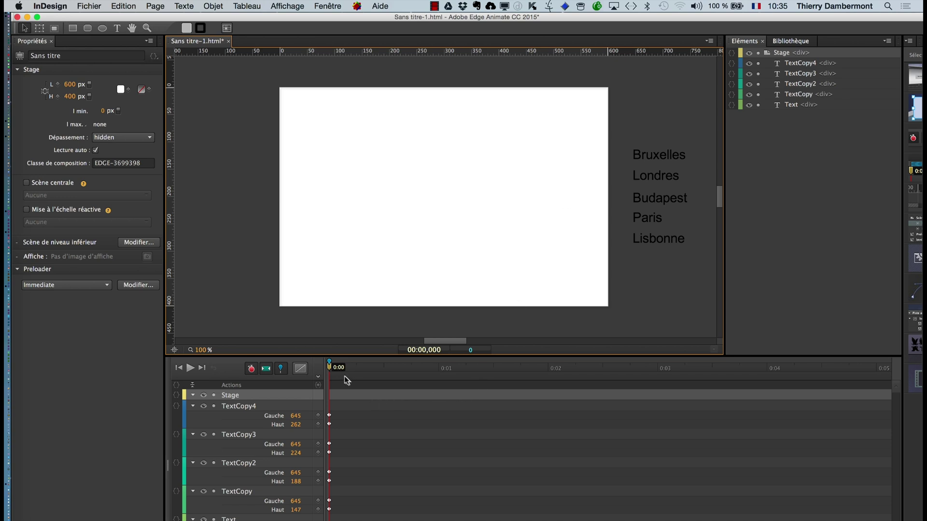
Create three-second transitions by setting the pin at 0:03 and moving all five texts onto the stage at about 306 px from the left.
{"action": "left_click_drag", "start_coordinate": [329, 363], "coordinate": [658, 376]}
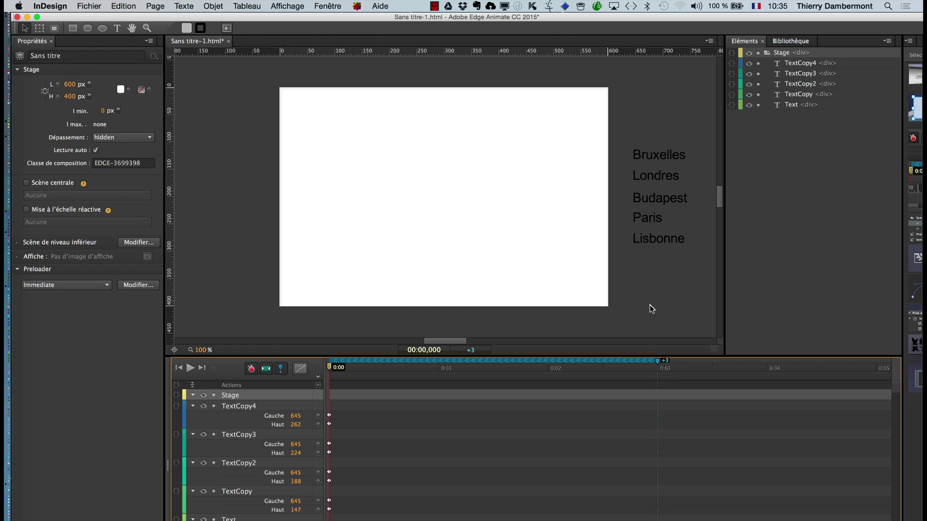
{"action": "left_click_drag", "start_coordinate": [652, 107], "coordinate": [463, 242]}
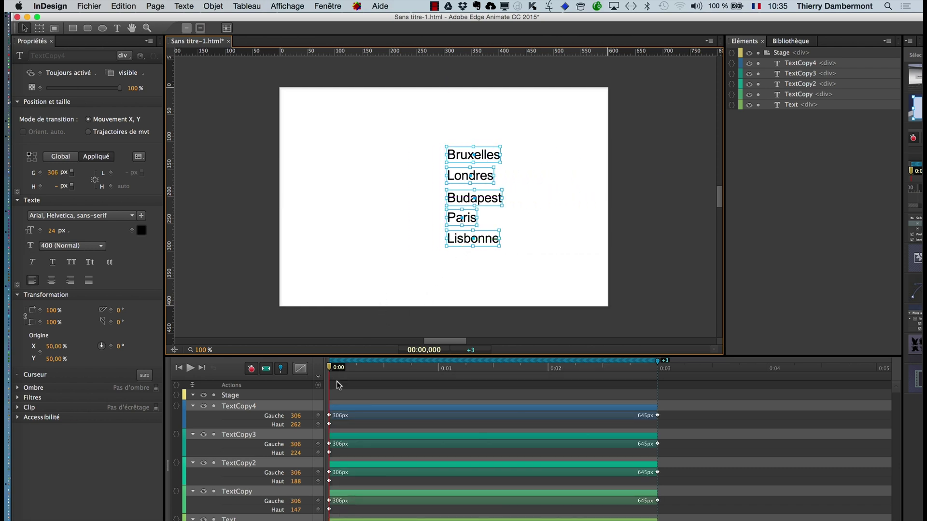
{"action": "left_click_drag", "start_coordinate": [333, 373], "coordinate": [659, 385]}
Invert the transition of the "Bruxelles" text so it slides onto the stage from the right.
{"action": "left_click_drag", "start_coordinate": [565, 519], "coordinate": [517, 405]}
{"action": "right_click", "coordinate": [519, 410]}
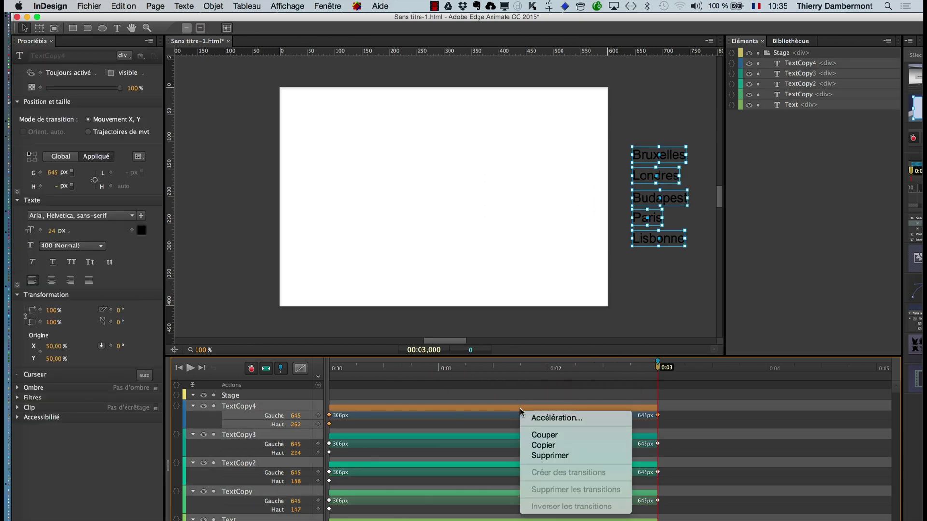
{"action": "left_click", "coordinate": [392, 502]}
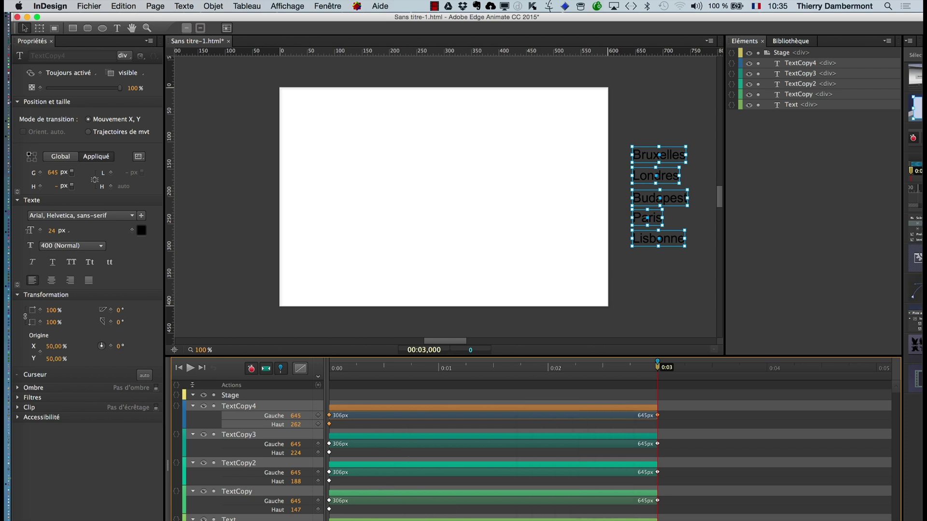
{"action": "left_click", "coordinate": [434, 193]}
{"action": "left_click", "coordinate": [659, 155]}
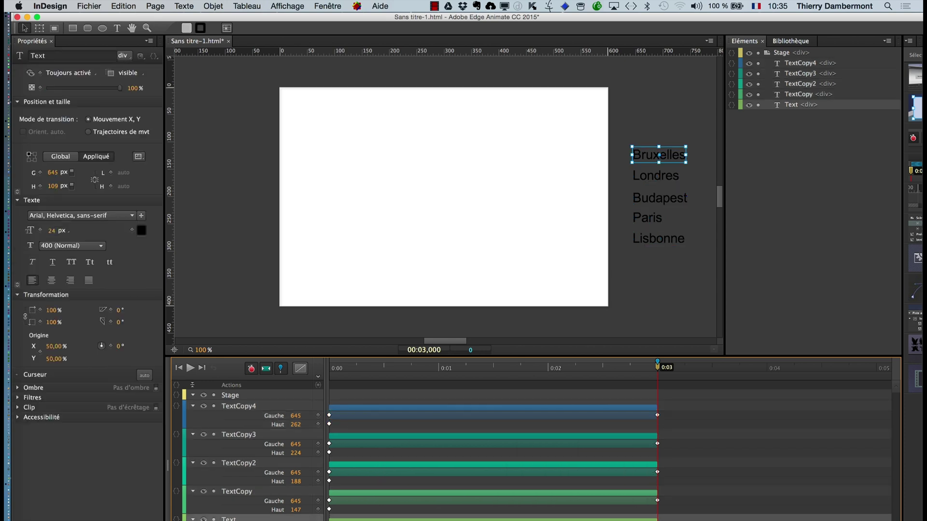
{"action": "right_click", "coordinate": [376, 469]}
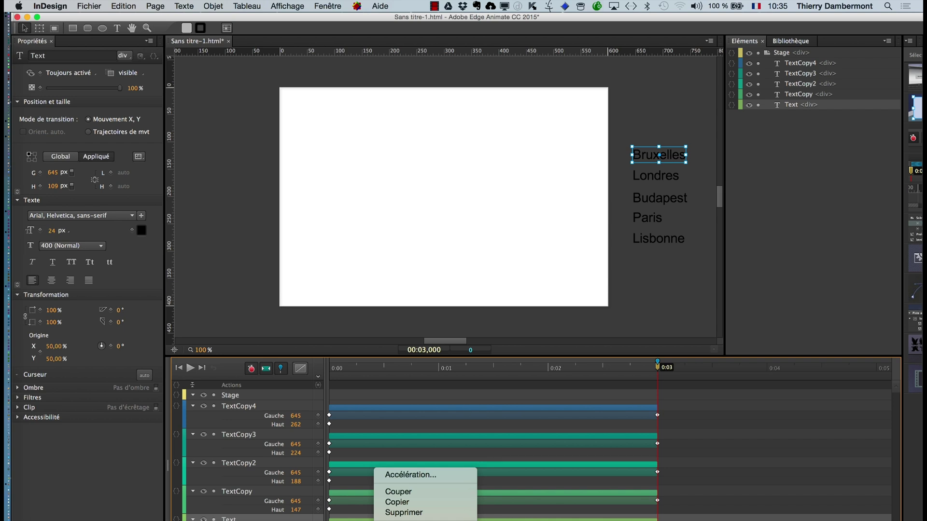
{"action": "left_click", "coordinate": [404, 512]}
Invert the horizontal transitions of the Londres, Budapest, Paris and Lisbonne texts, and return the playhead to 0:00.
{"action": "left_click", "coordinate": [344, 501]}
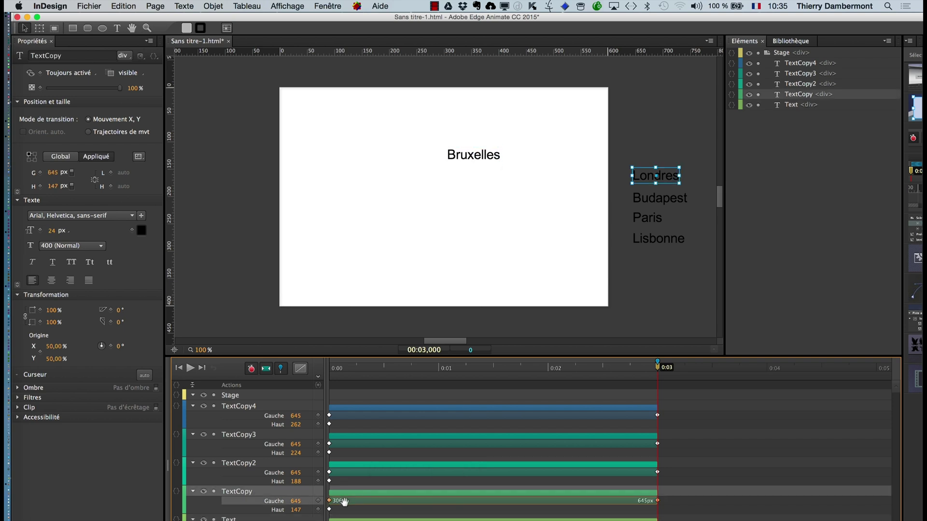
{"action": "right_click", "coordinate": [343, 502]}
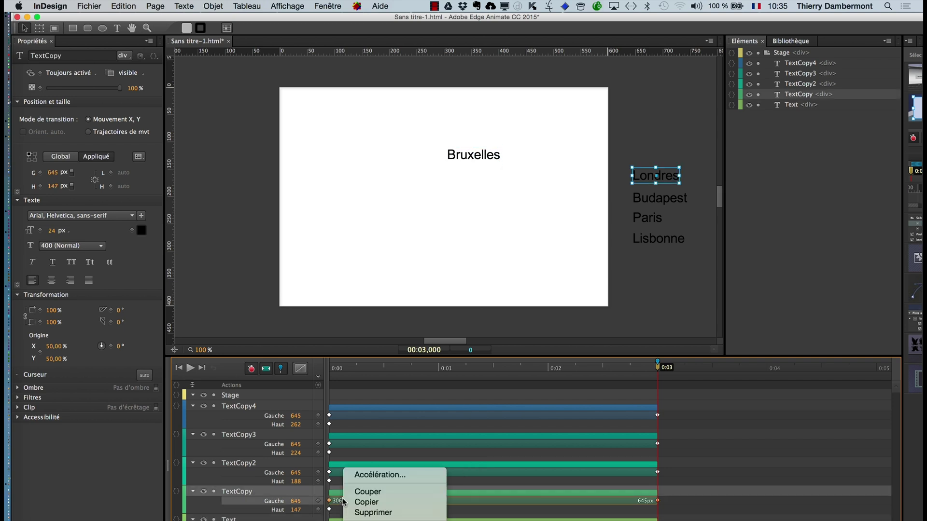
{"action": "left_click", "coordinate": [337, 476]}
{"action": "key", "text": "super+v"}
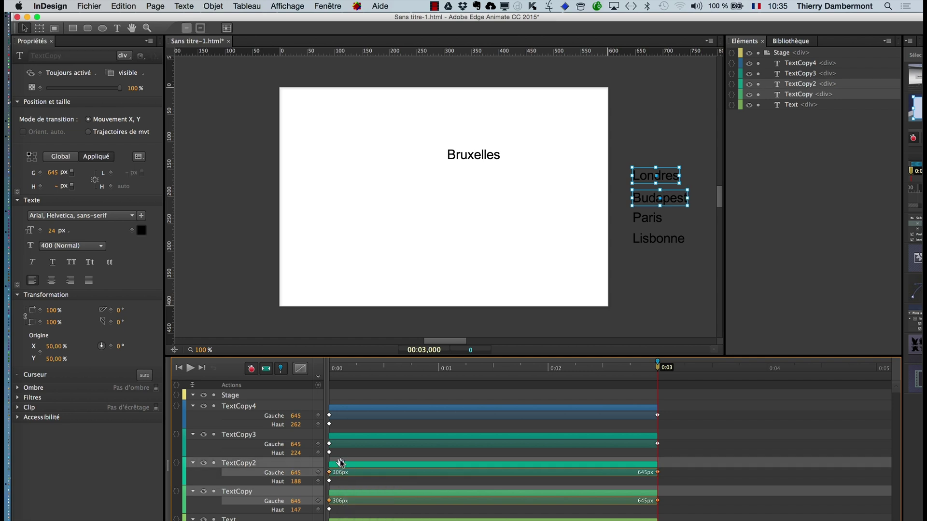
{"action": "left_click", "coordinate": [339, 444]}
{"action": "key", "text": "super+v"}
{"action": "left_click", "coordinate": [342, 416]}
{"action": "key", "text": "super+v"}
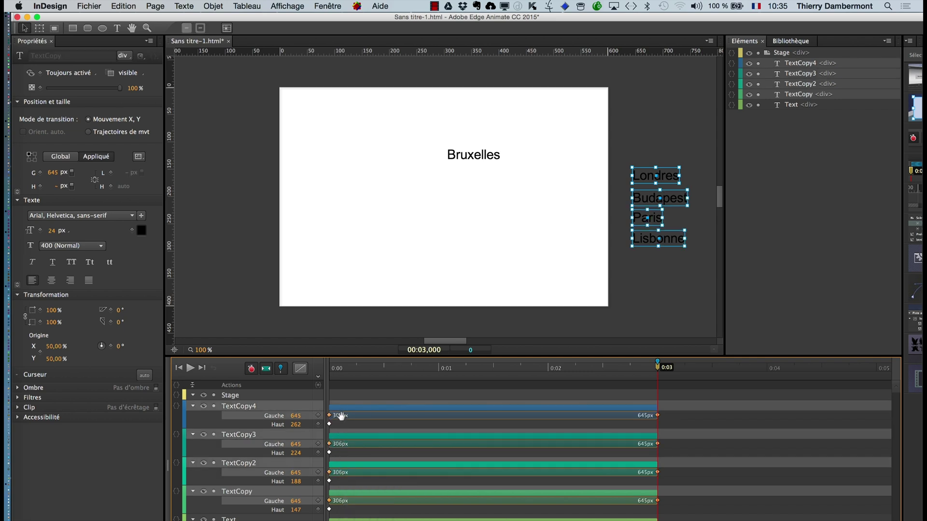
{"action": "right_click", "coordinate": [342, 418]}
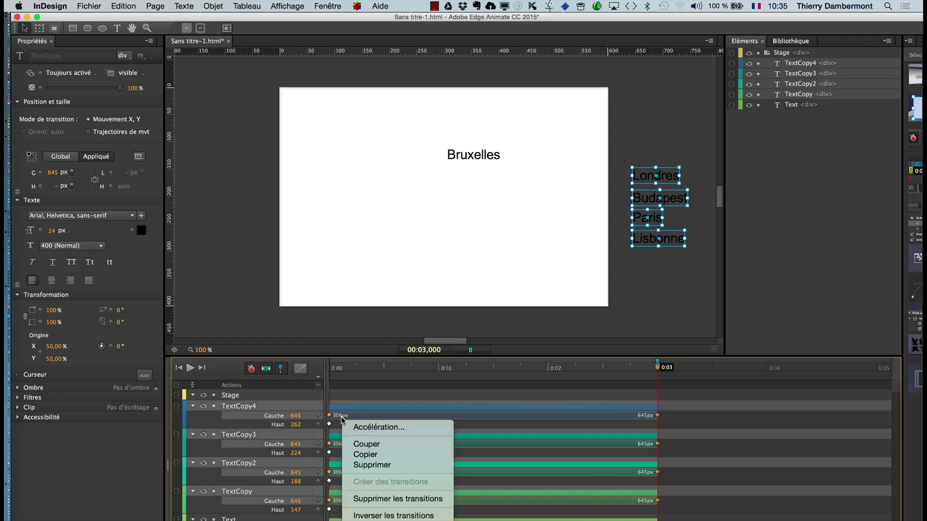
{"action": "left_click", "coordinate": [386, 516]}
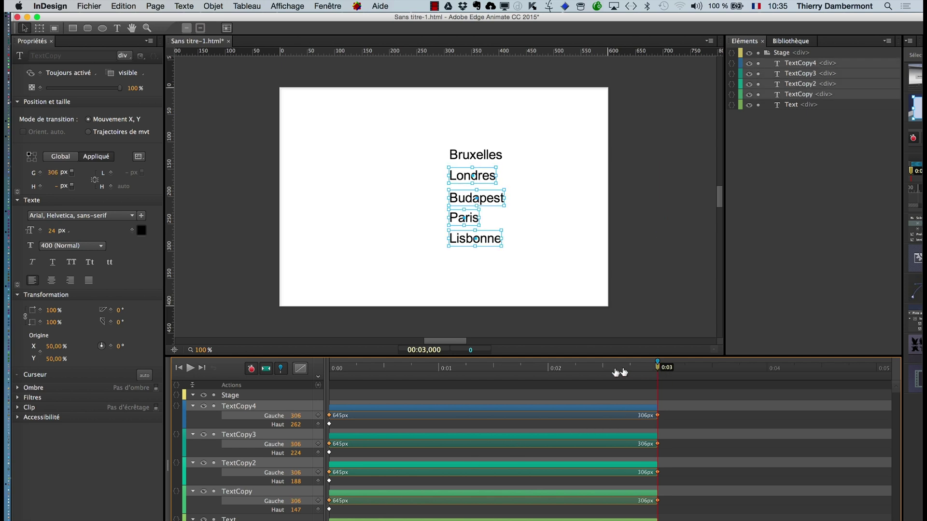
{"action": "left_click_drag", "start_coordinate": [658, 366], "coordinate": [305, 366]}
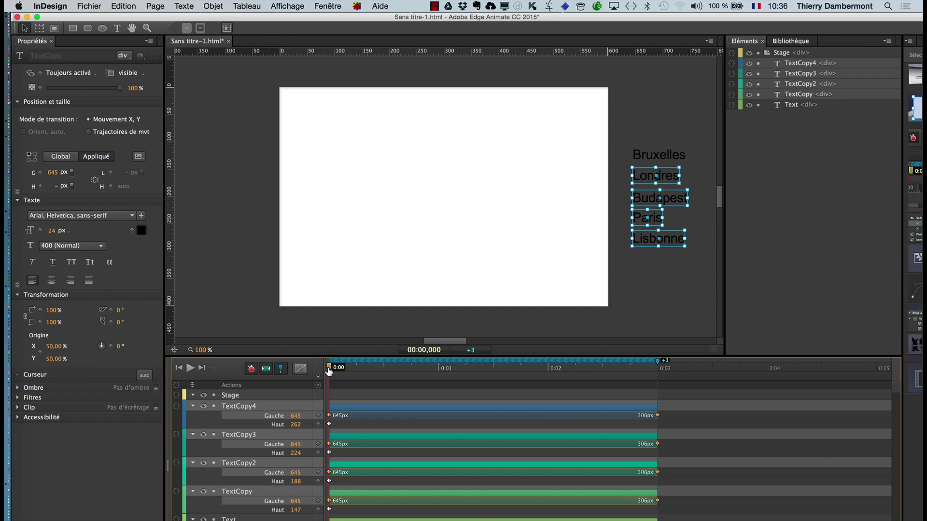
{"action": "left_click_drag", "start_coordinate": [329, 368], "coordinate": [308, 393]}
{"action": "left_click", "coordinate": [648, 298]}
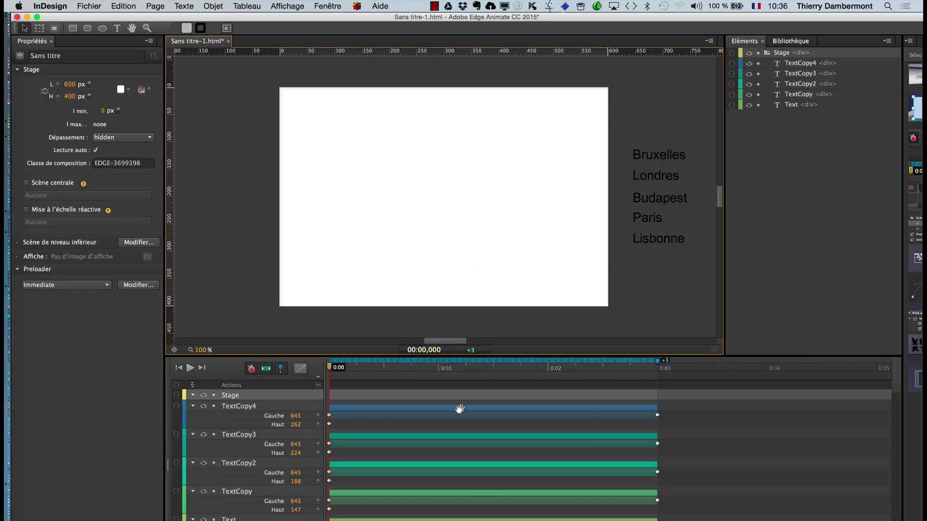
Stagger the transitions so Paris, Budapest, Londres and Bruxelles start at about 0.3, 0.55, 0.75 and 1 s, and play the animation.
{"action": "left_click", "coordinate": [398, 412]}
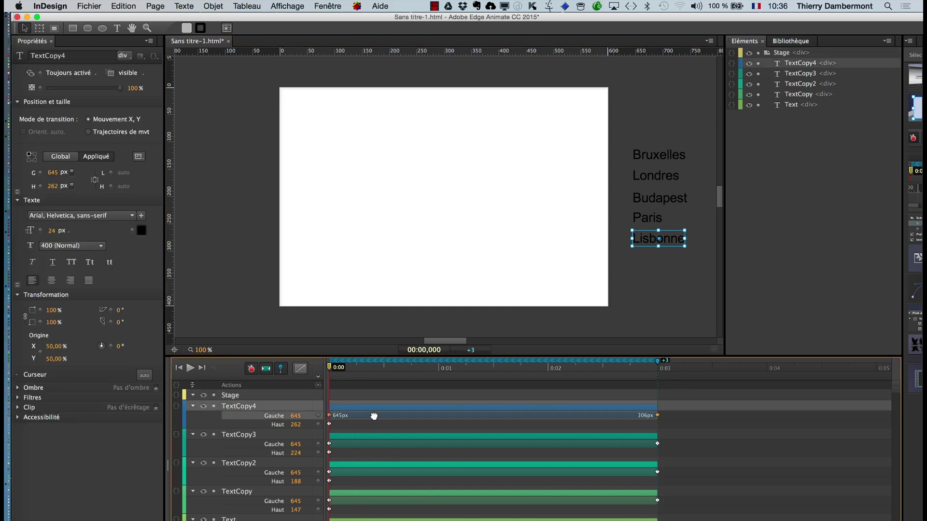
{"action": "left_click", "coordinate": [362, 445]}
{"action": "left_click_drag", "start_coordinate": [360, 444], "coordinate": [392, 444]}
{"action": "left_click_drag", "start_coordinate": [372, 474], "coordinate": [450, 472]}
{"action": "left_click", "coordinate": [391, 500]}
{"action": "left_click_drag", "start_coordinate": [381, 502], "coordinate": [574, 520]}
{"action": "left_click", "coordinate": [463, 519]}
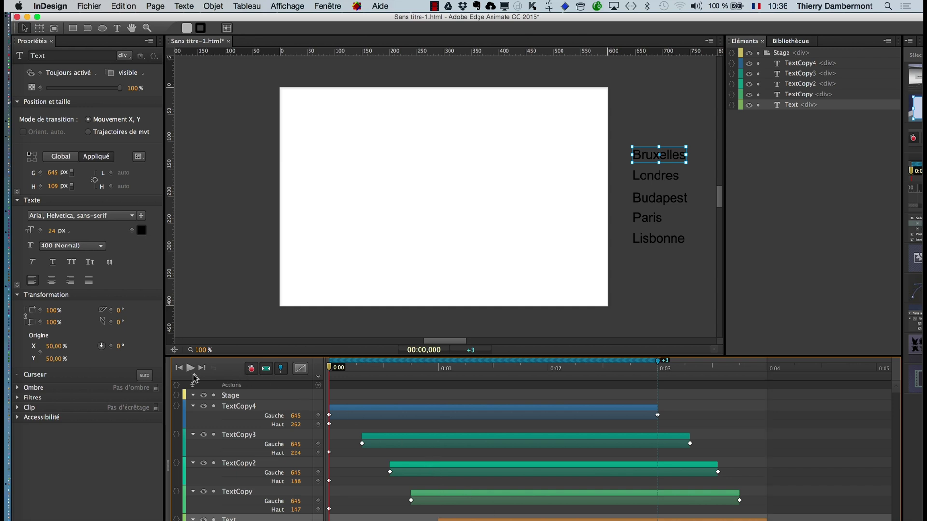
{"action": "left_click", "coordinate": [189, 369]}
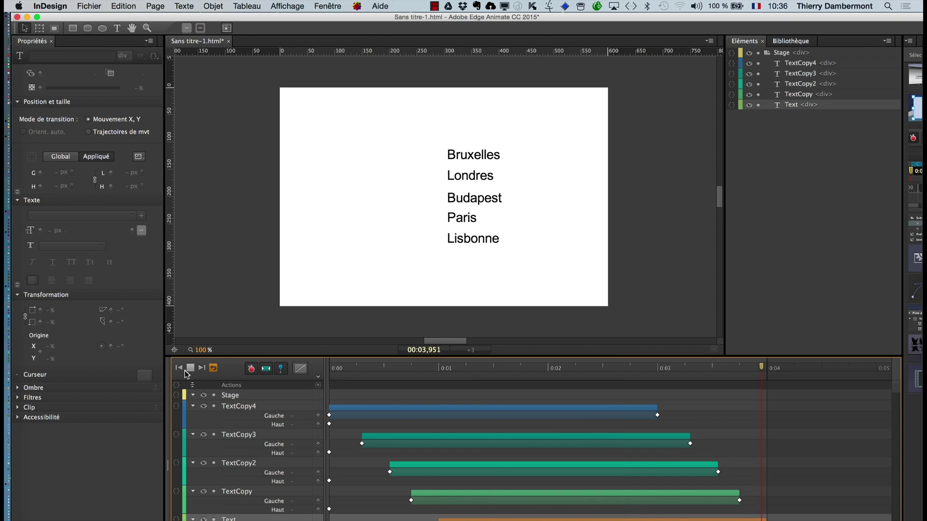
Shorten all five text transitions together so the animation ends at about 1.68 s, and play it.
{"action": "left_click_drag", "start_coordinate": [552, 519], "coordinate": [480, 379]}
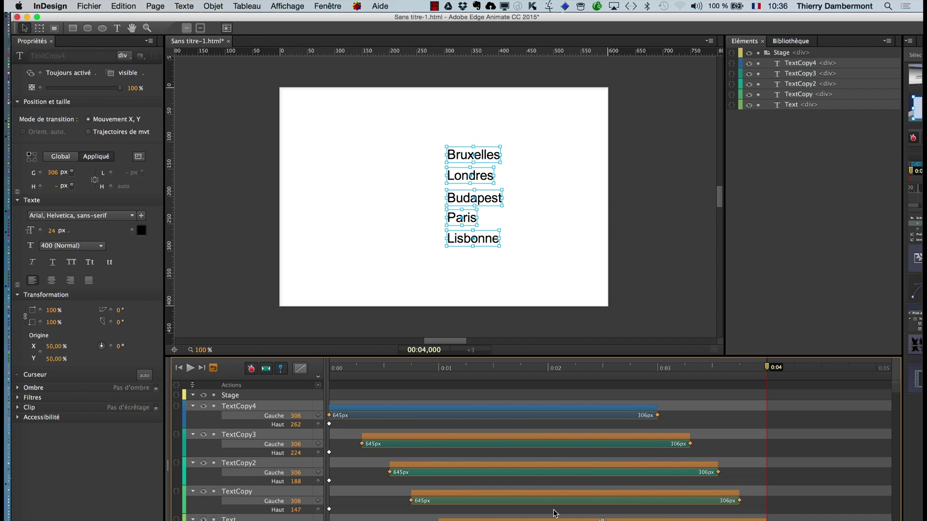
{"action": "left_click", "coordinate": [808, 371]}
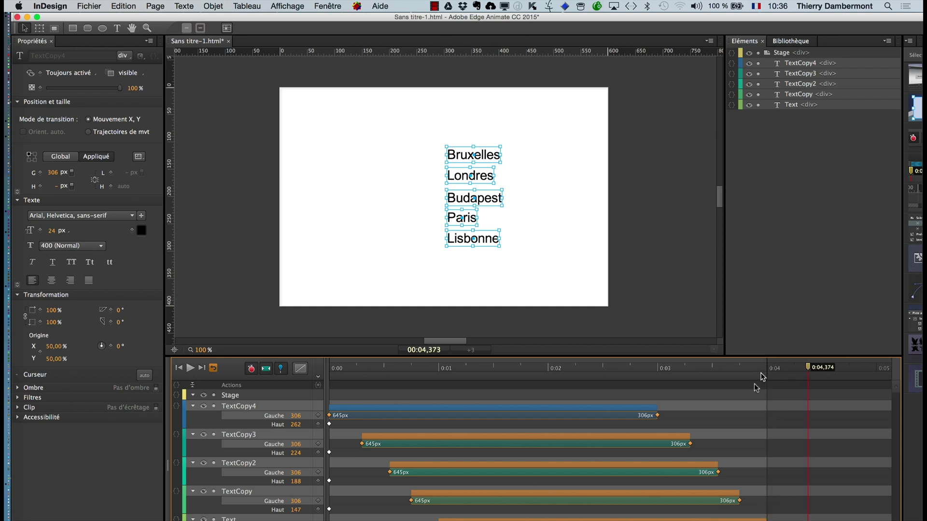
{"action": "left_click", "coordinate": [481, 430]}
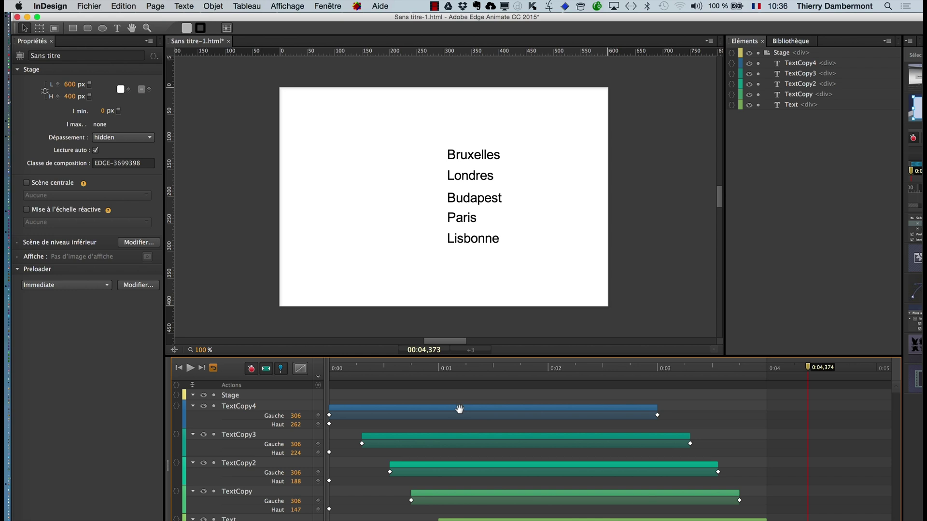
{"action": "left_click_drag", "start_coordinate": [454, 396], "coordinate": [512, 519]}
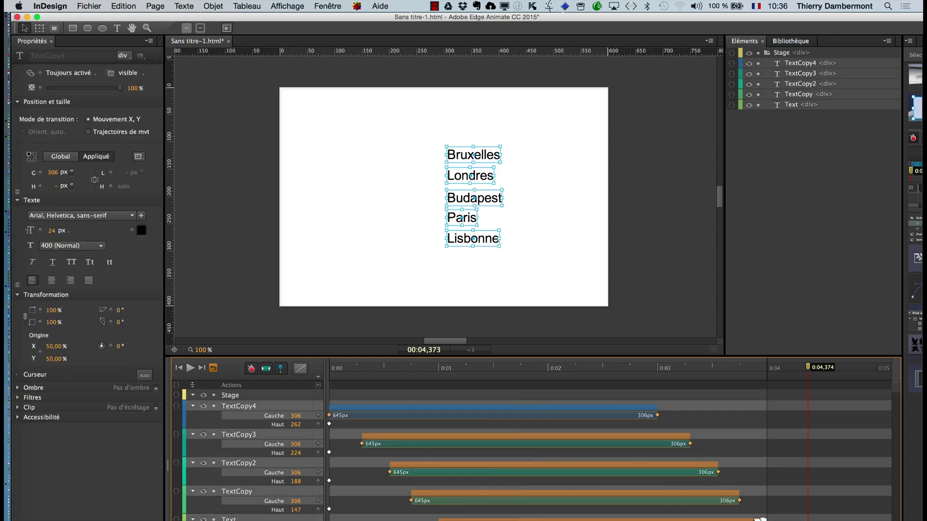
{"action": "left_click_drag", "start_coordinate": [760, 519], "coordinate": [512, 513]}
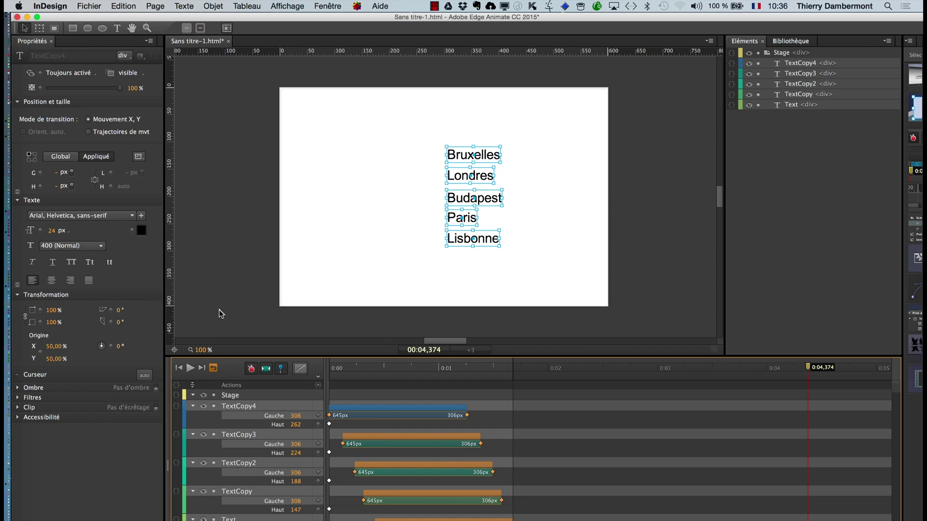
{"action": "left_click", "coordinate": [189, 369]}
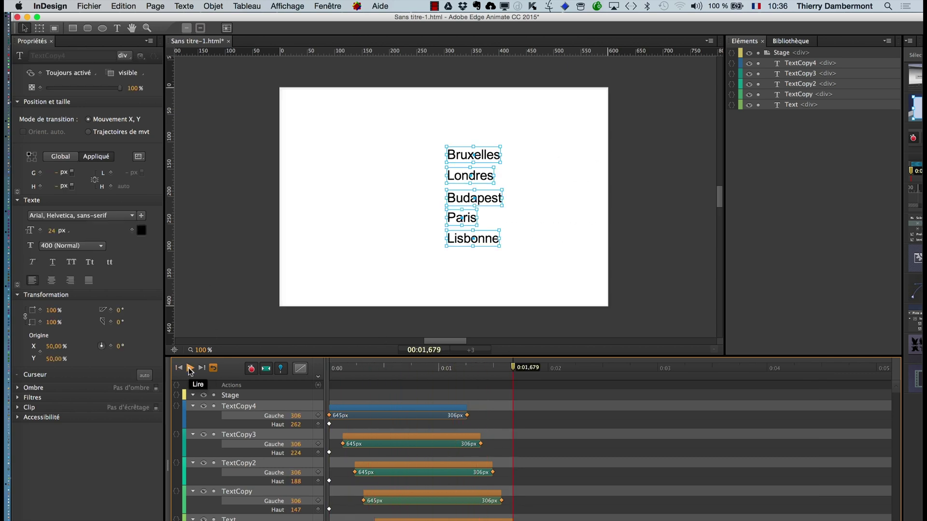
Apply the Elastique easing from Acc./Déc. progressive to all five text transitions, and replay the animation from 0:00.
{"action": "left_click_drag", "start_coordinate": [430, 397], "coordinate": [380, 518]}
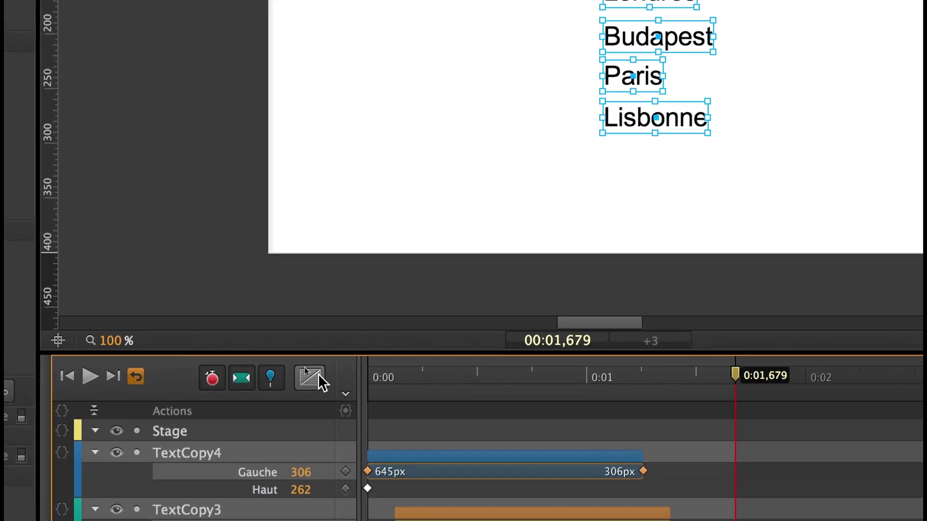
{"action": "left_click", "coordinate": [258, 341]}
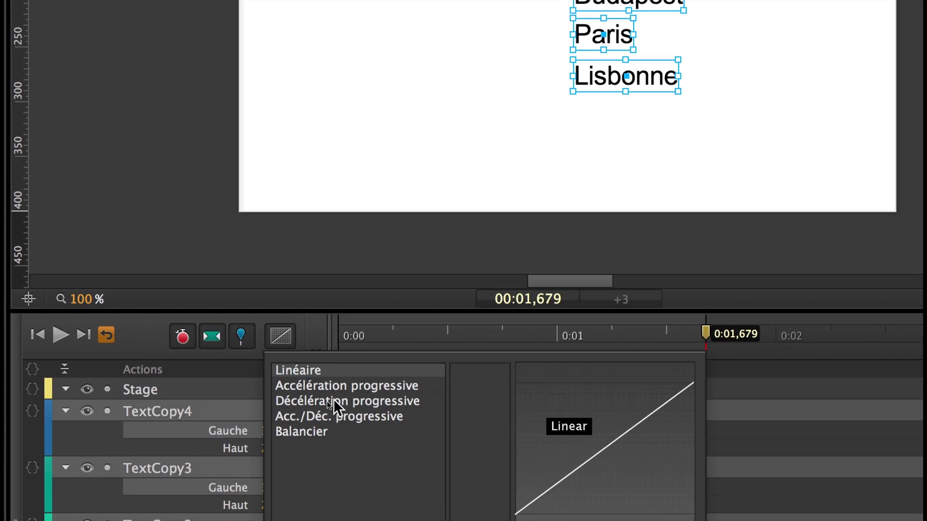
{"action": "mouse_move", "coordinate": [370, 458]}
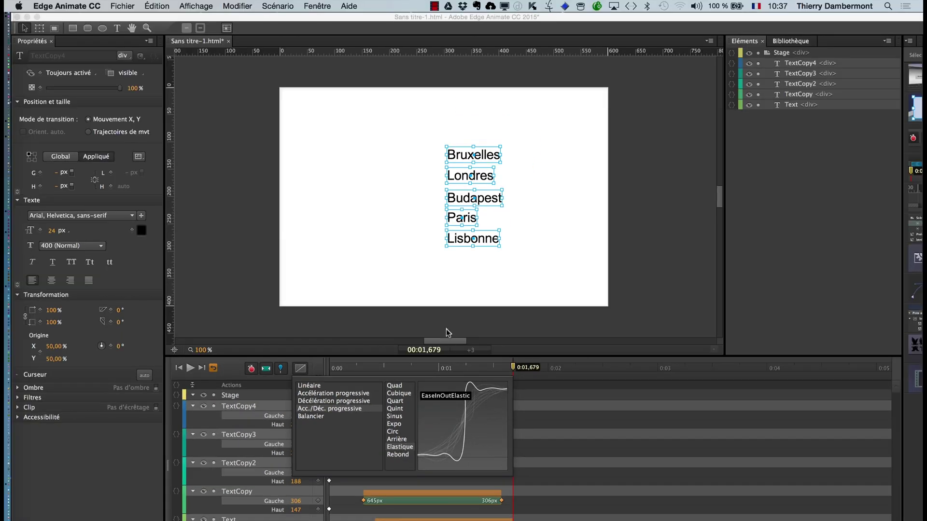
{"action": "left_click", "coordinate": [300, 369]}
{"action": "left_click", "coordinate": [179, 368]}
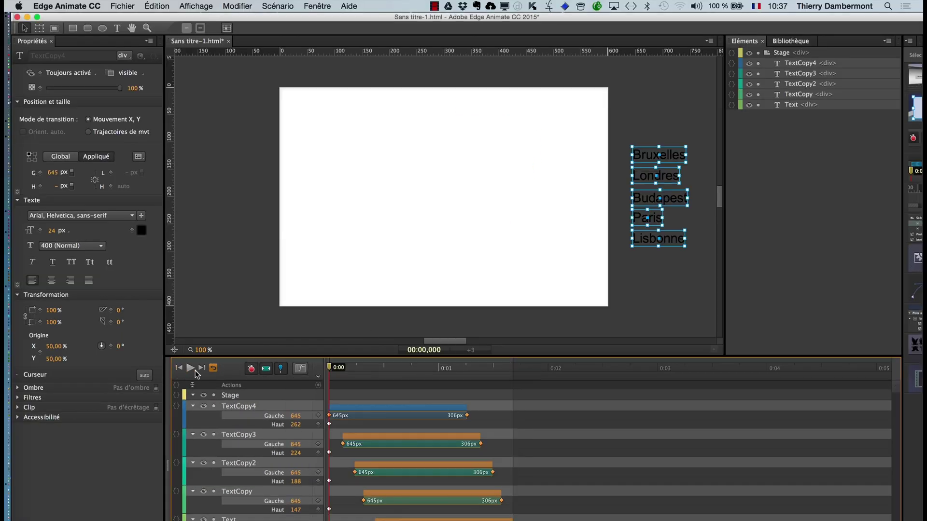
{"action": "left_click", "coordinate": [190, 369]}
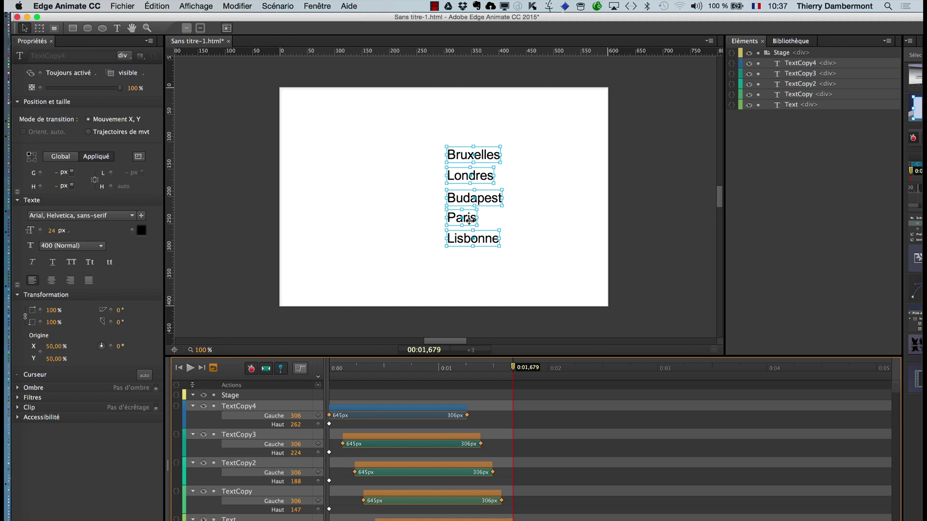
{"action": "left_click", "coordinate": [190, 370]}
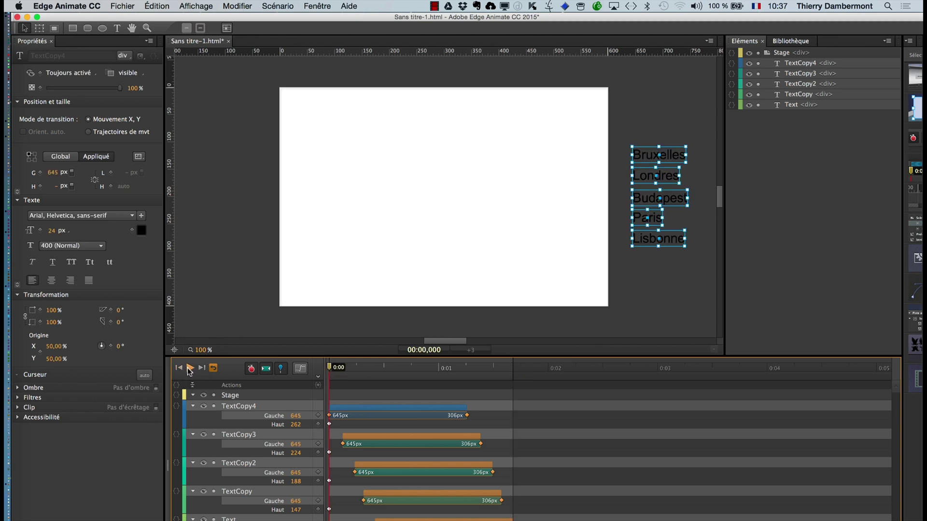
{"action": "left_click", "coordinate": [190, 370]}
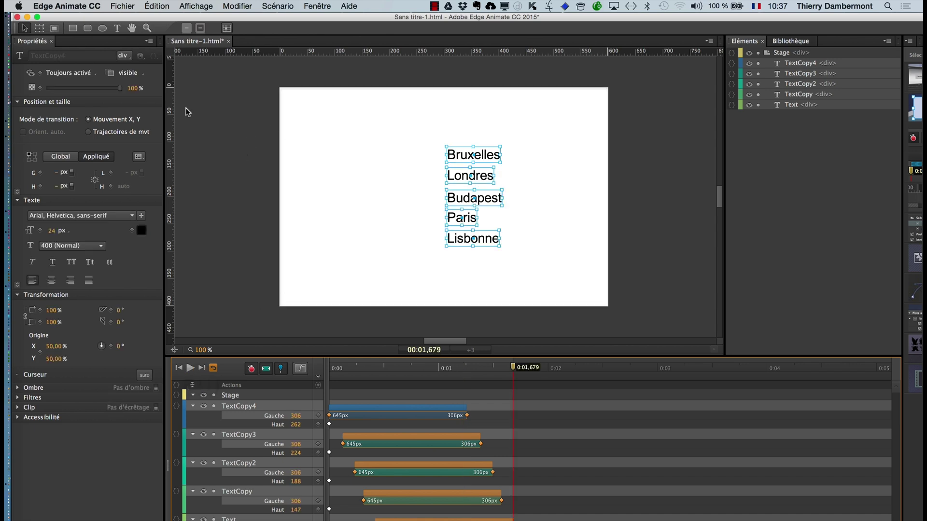
Start saving the composition under a new name on the Bureau, with the file name "texte villes.html".
{"action": "left_click", "coordinate": [112, 5]}
{"action": "left_click", "coordinate": [211, 93]}
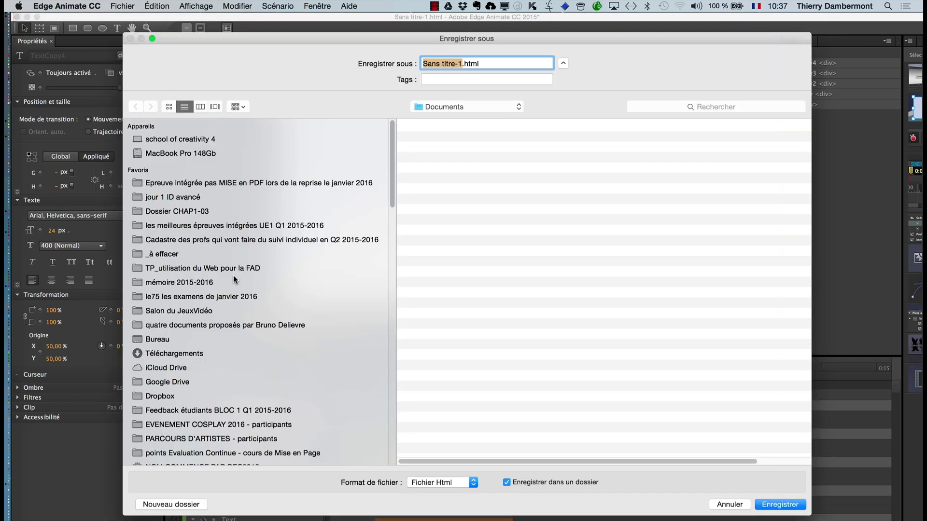
{"action": "left_click", "coordinate": [155, 339]}
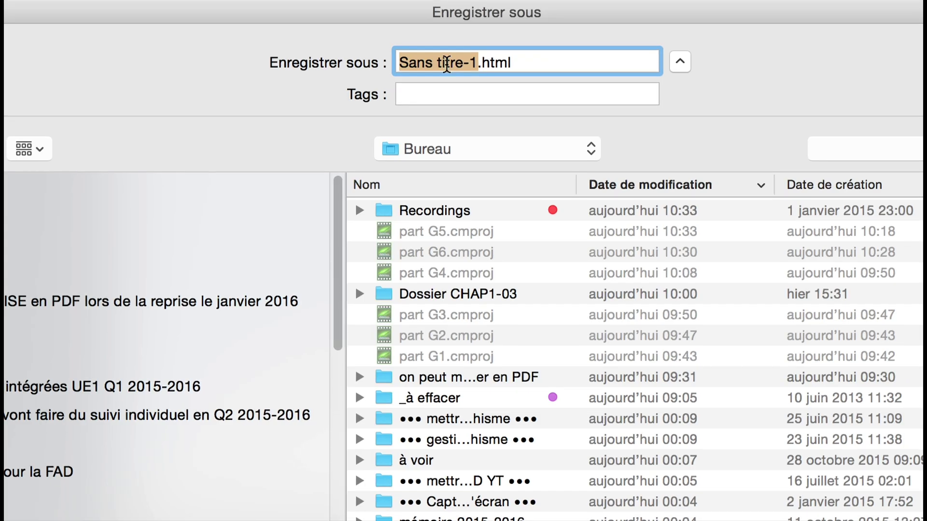
{"action": "type", "text": "texte v"}
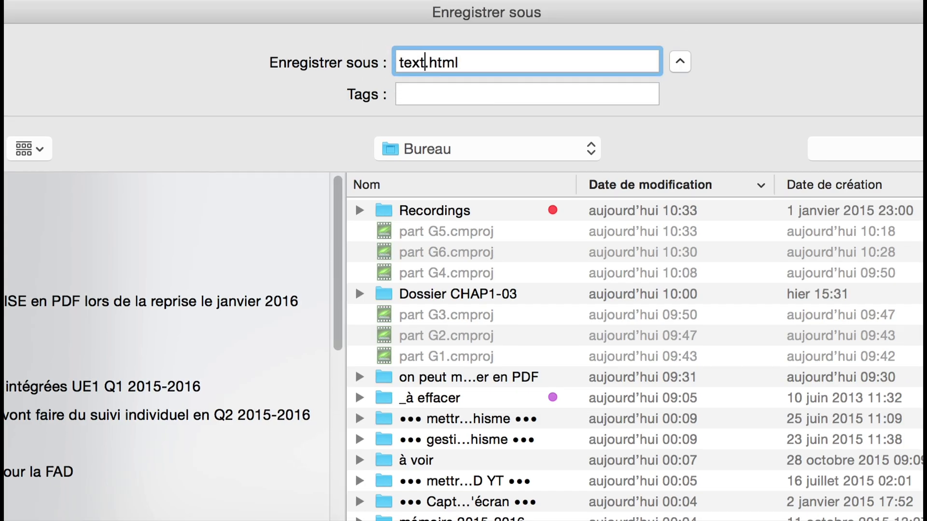
{"action": "type", "text": "u"}
{"action": "key", "text": "BackSpace"}
{"action": "type", "text": "illes"}
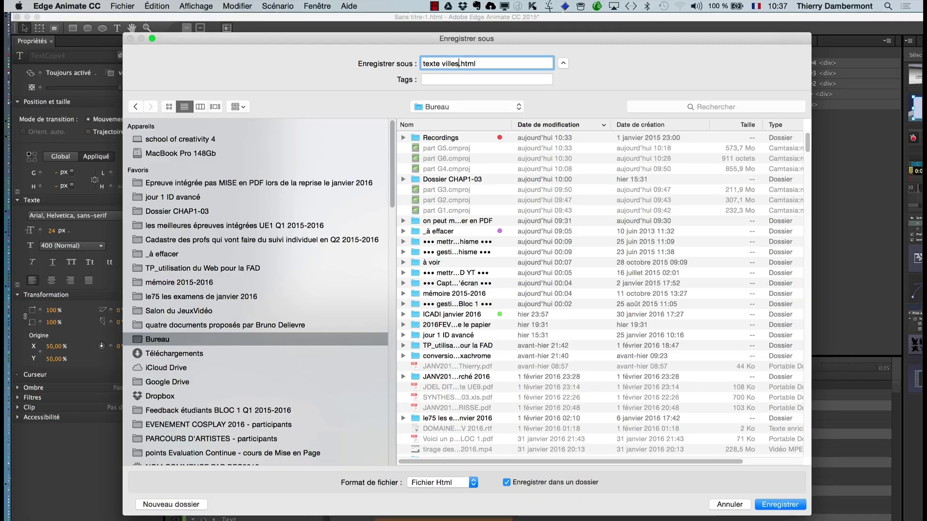
Create a new folder named "animation html5" for the composition and save the file.
{"action": "left_click", "coordinate": [172, 505]}
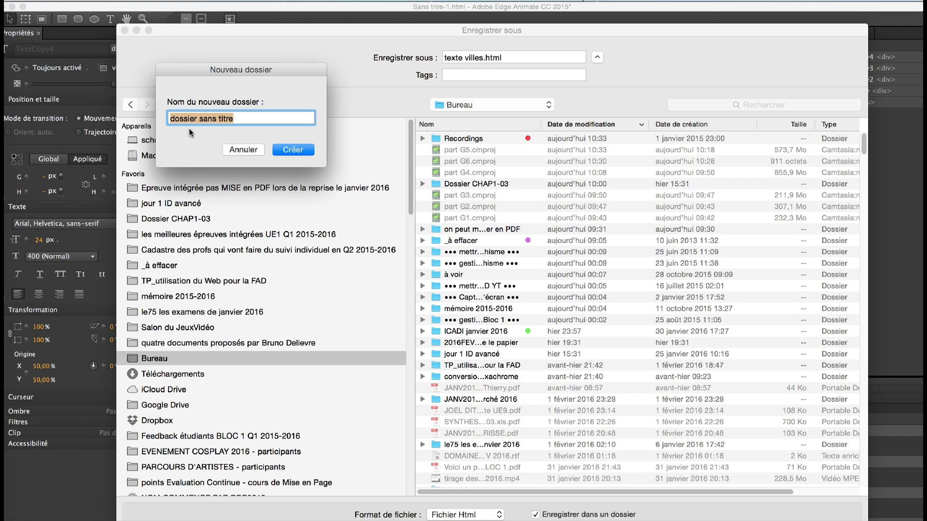
{"action": "type", "text": "animatio"}
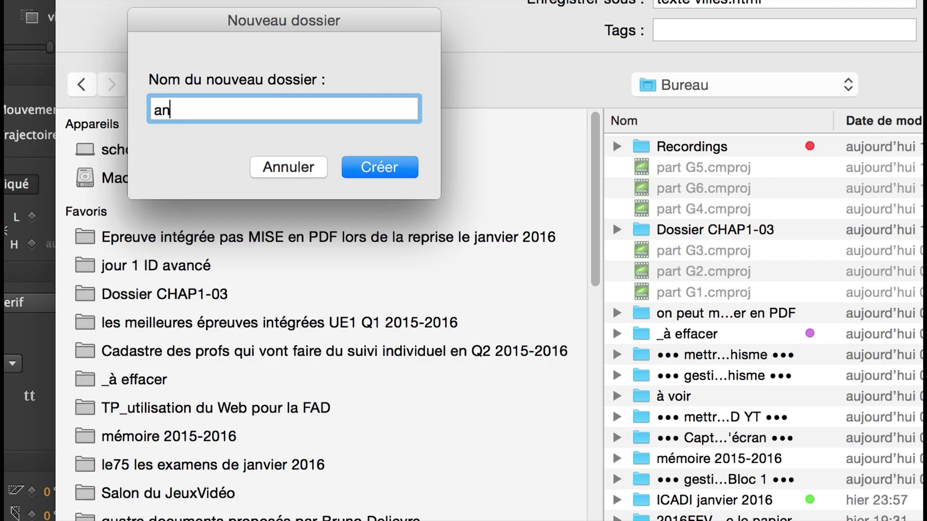
{"action": "type", "text": "n html5"}
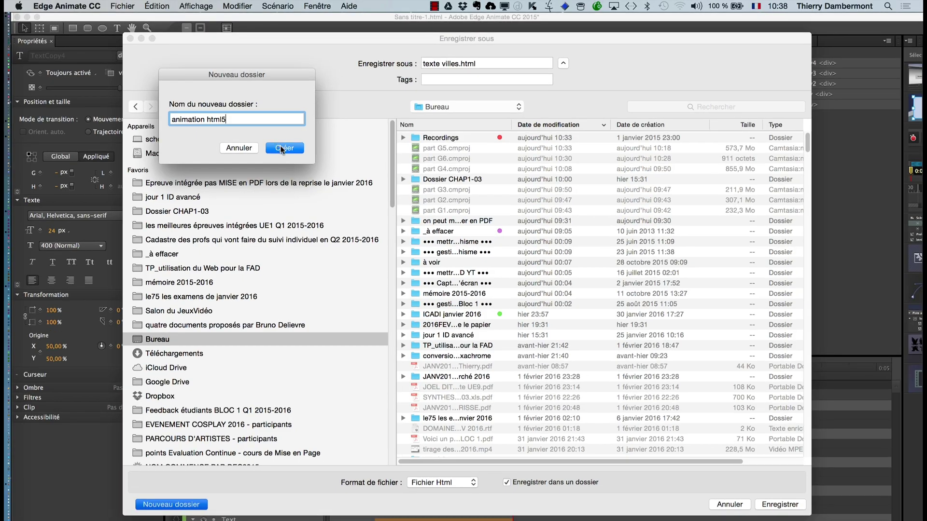
{"action": "left_click", "coordinate": [282, 149]}
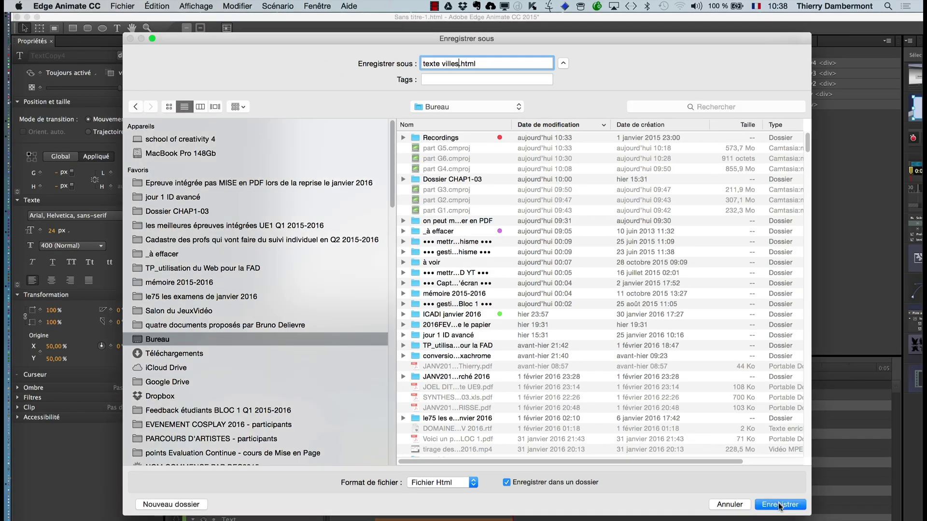
{"action": "left_click", "coordinate": [797, 502]}
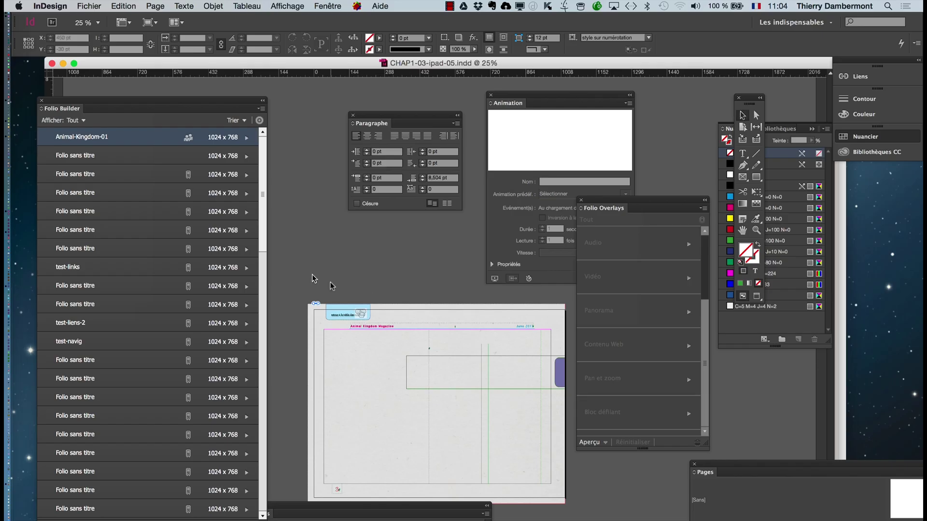
Switch back to Edge Animate from InDesign and bring back its workspace by resetting the Default workspace.
{"action": "key", "text": "super+Tab"}
{"action": "key", "text": "super+Tab"}
{"action": "key", "text": "super+Tab"}
{"action": "key", "text": "super+Tab"}
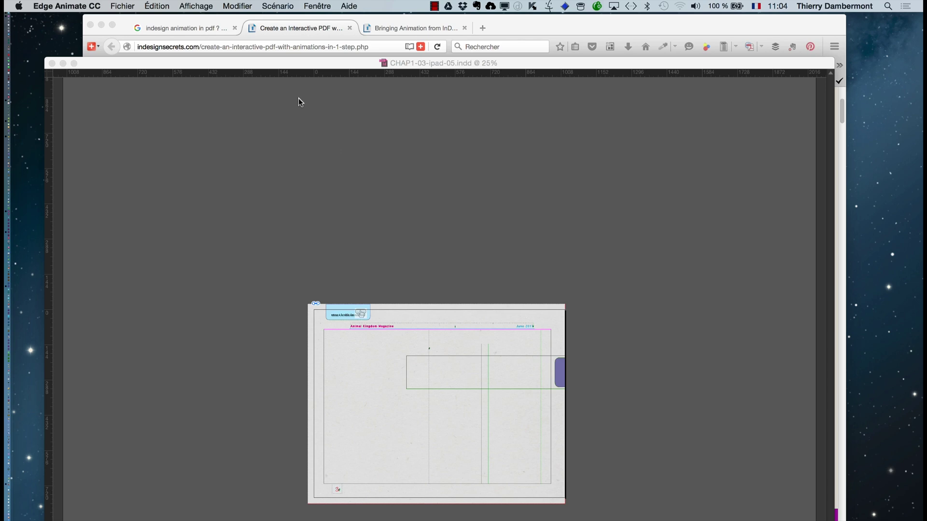
{"action": "left_click", "coordinate": [311, 5]}
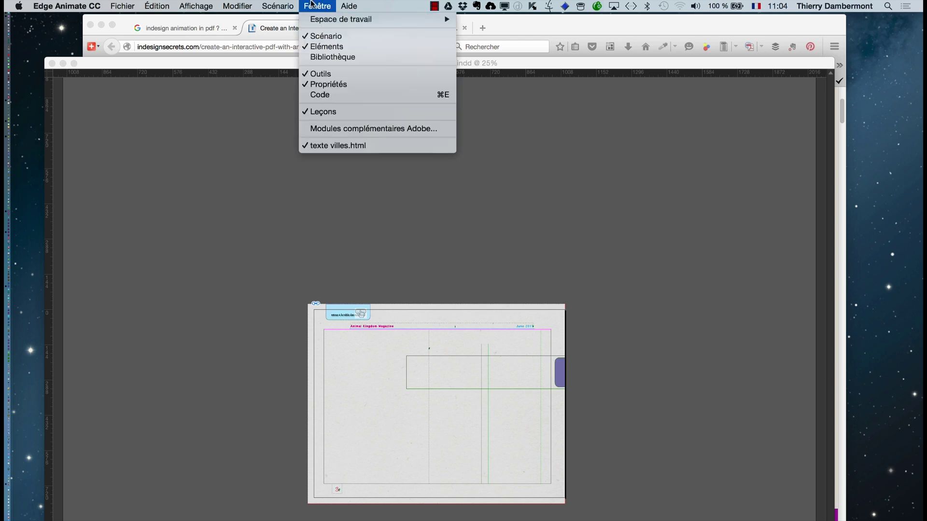
{"action": "left_click", "coordinate": [337, 146]}
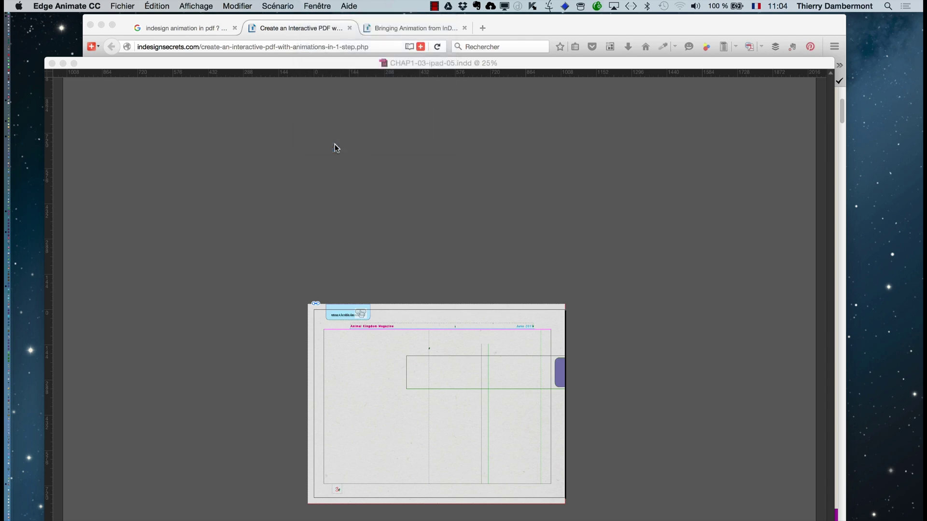
{"action": "left_click", "coordinate": [310, 5]}
{"action": "mouse_move", "coordinate": [322, 22]}
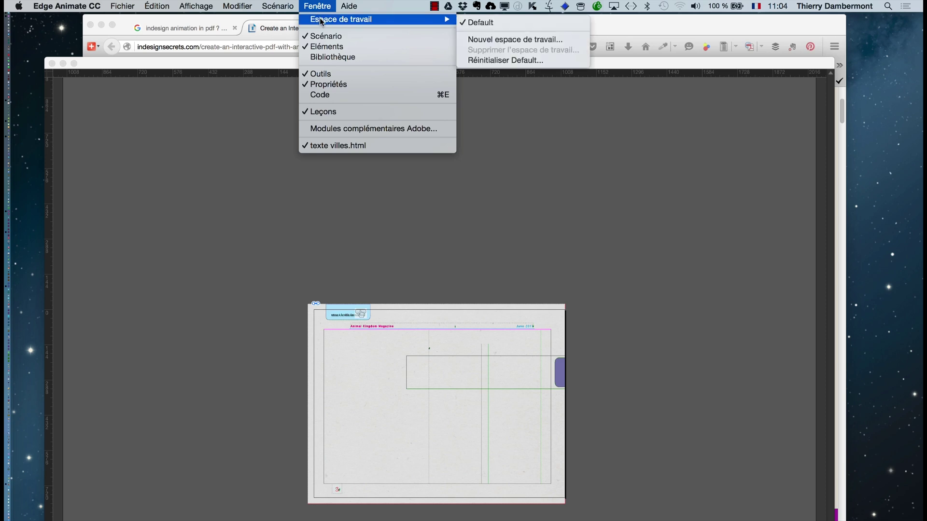
{"action": "left_click", "coordinate": [490, 61]}
{"action": "left_click", "coordinate": [557, 311]}
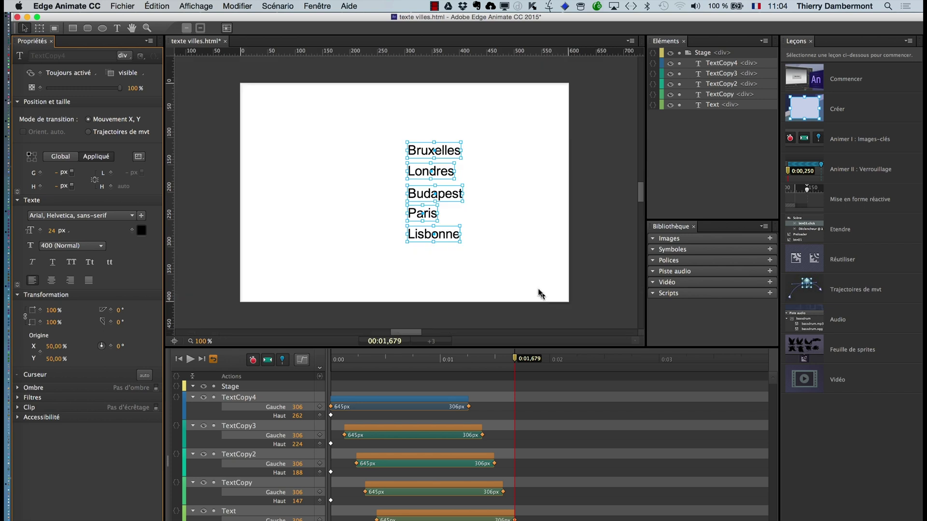
Examine the Web and Animate deployment package (.oam) targets in the publication settings, and leave without saving.
{"action": "left_click", "coordinate": [115, 4]}
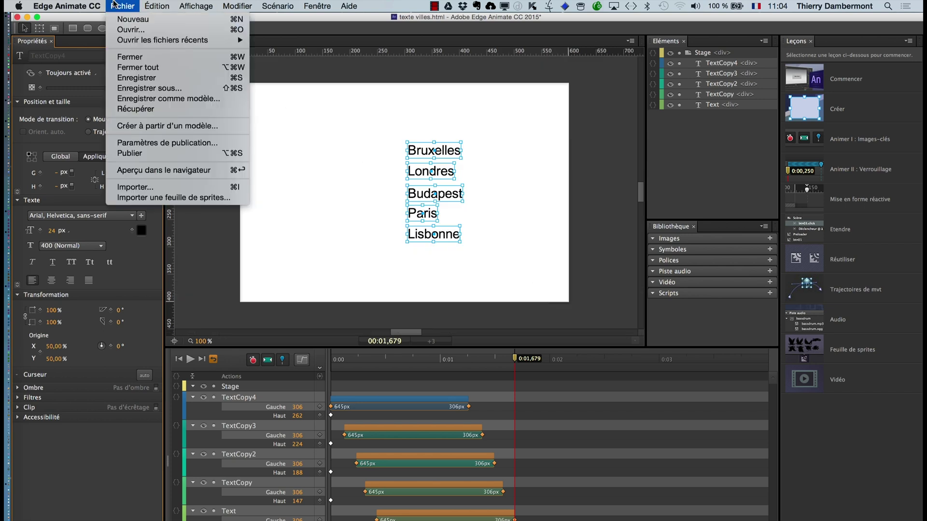
{"action": "left_click", "coordinate": [155, 143]}
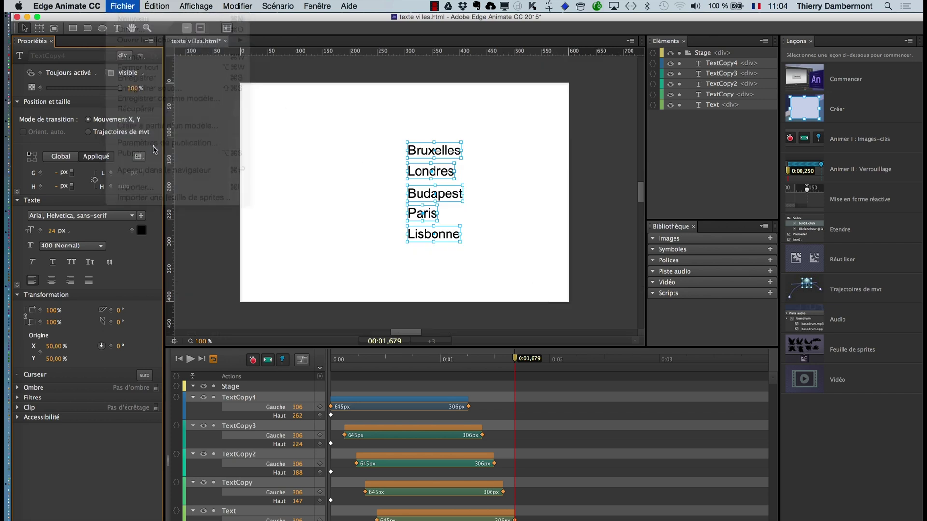
{"action": "left_click", "coordinate": [345, 156]}
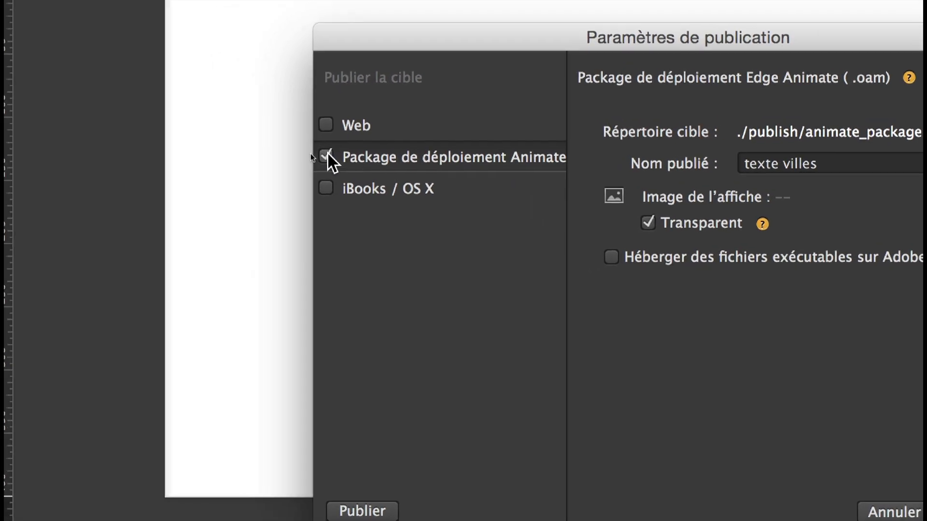
{"action": "left_click", "coordinate": [326, 156]}
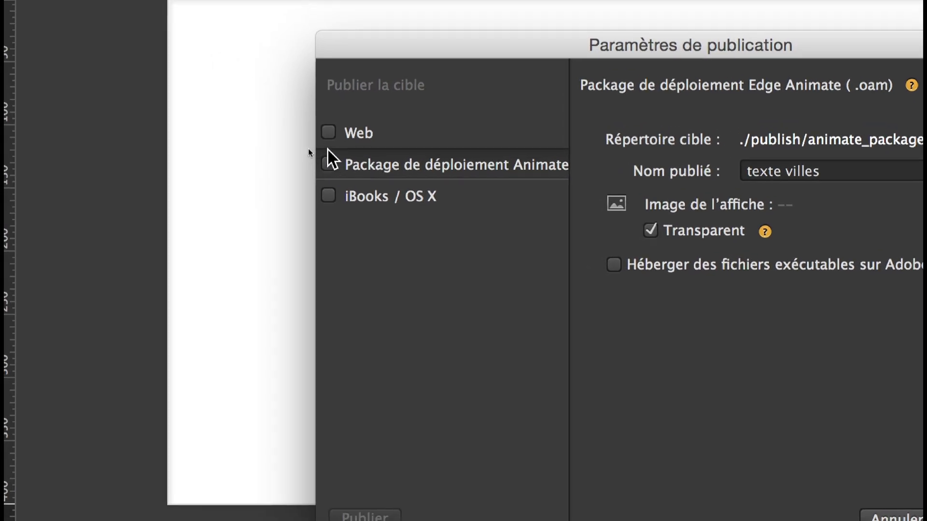
{"action": "left_click", "coordinate": [326, 125]}
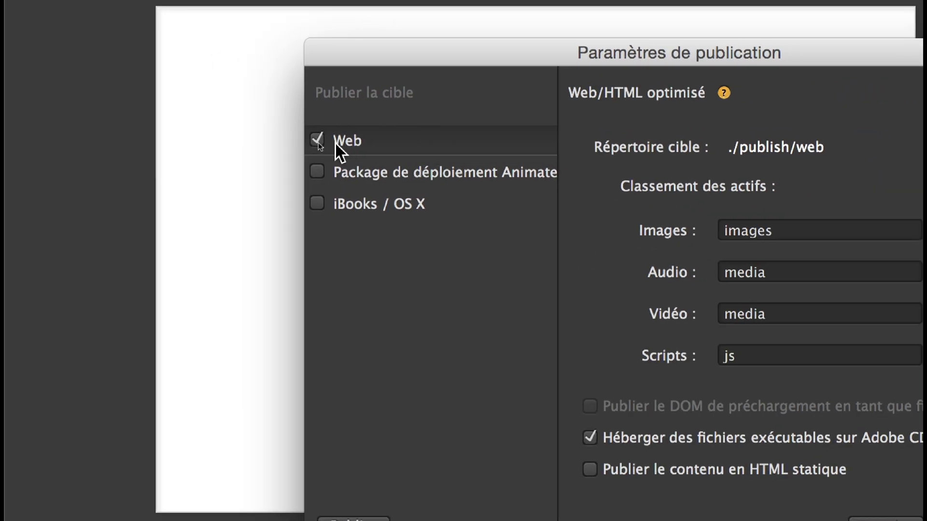
{"action": "left_click", "coordinate": [315, 143]}
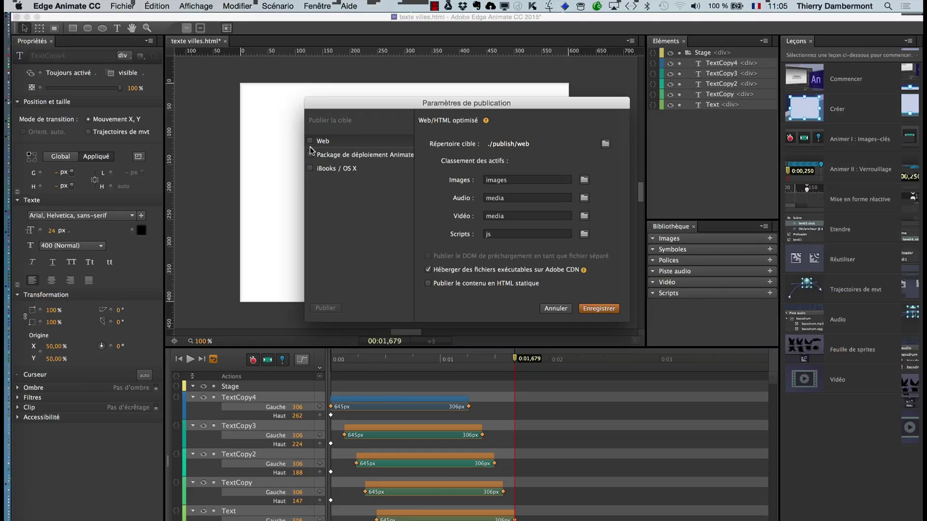
{"action": "key", "text": "Escape"}
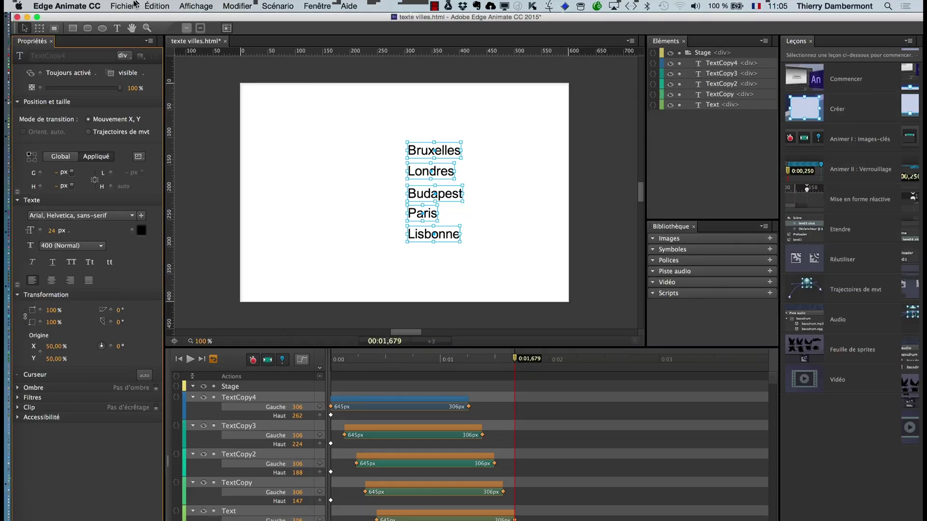
Publish the city names composition with the current publication settings.
{"action": "left_click", "coordinate": [135, 4]}
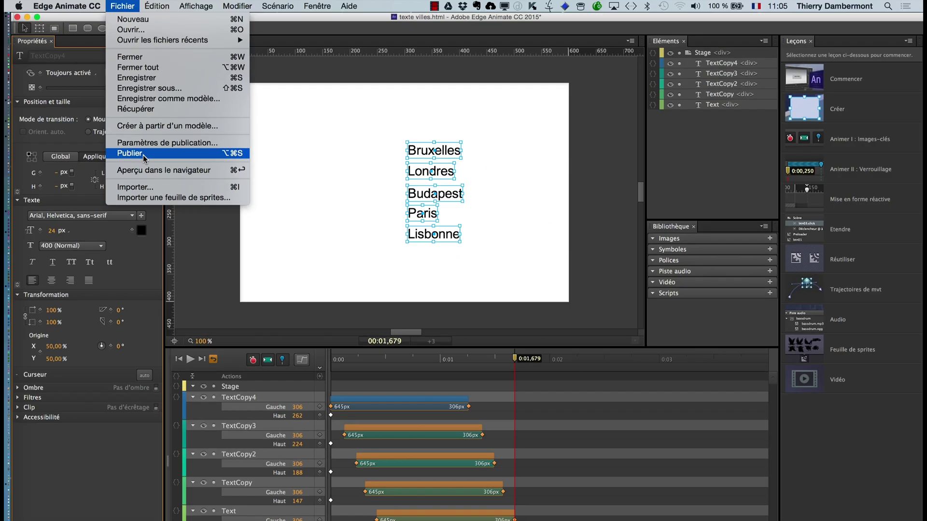
{"action": "left_click", "coordinate": [143, 154]}
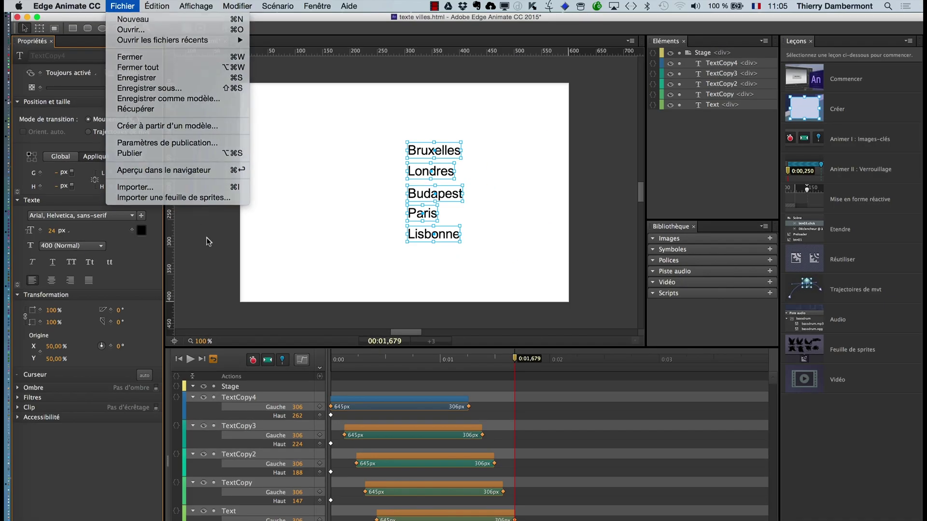
Close the Firefox window, minimise the Edge Animate window and return to the CHAP1-03-ipad-05.indd document in InDesign.
{"action": "key", "text": "super+Tab"}
{"action": "left_click", "coordinate": [330, 289]}
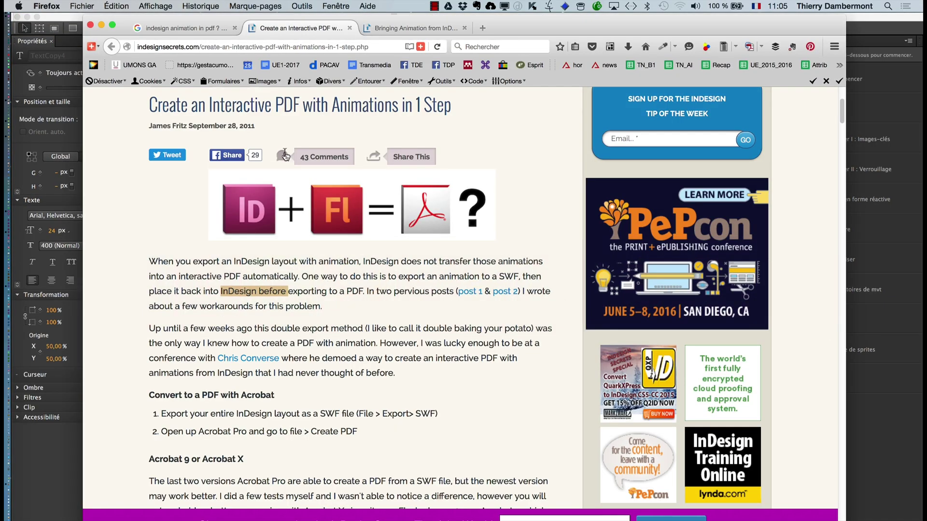
{"action": "left_click", "coordinate": [182, 28]}
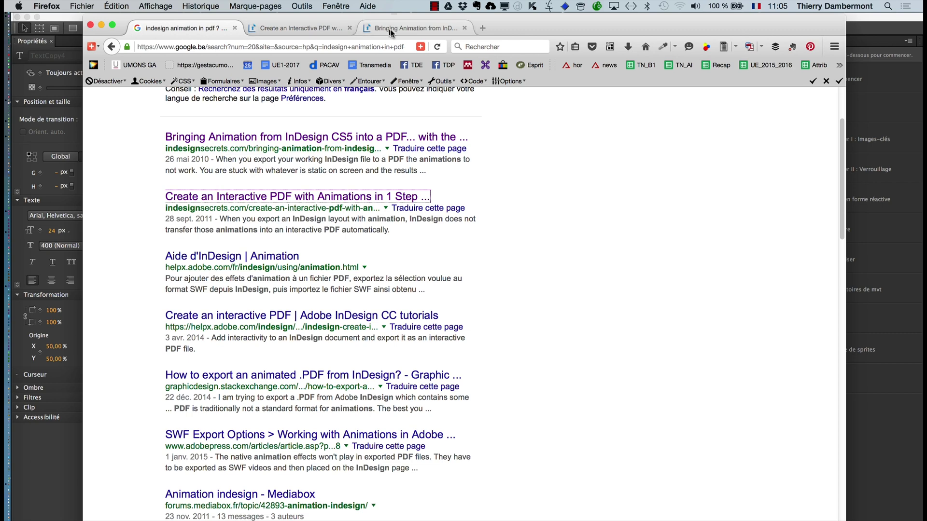
{"action": "left_click", "coordinate": [90, 24]}
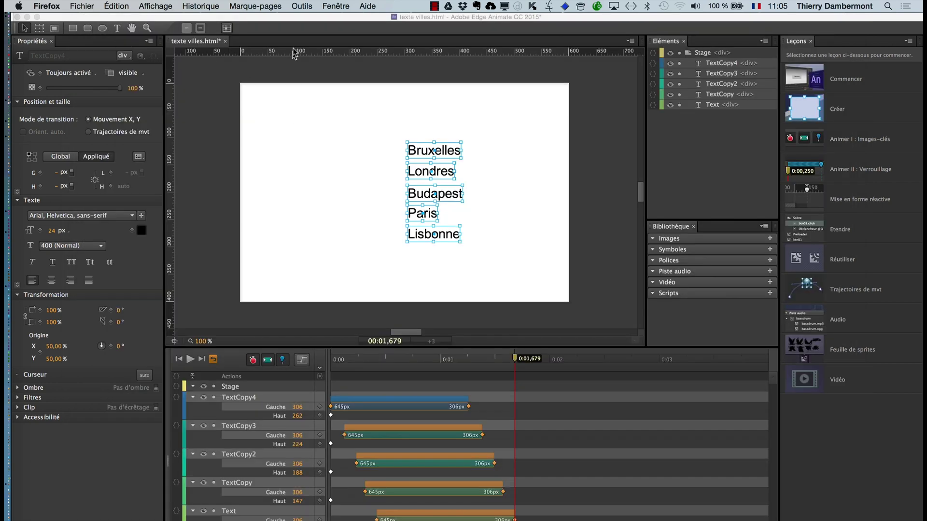
{"action": "left_click", "coordinate": [325, 5]}
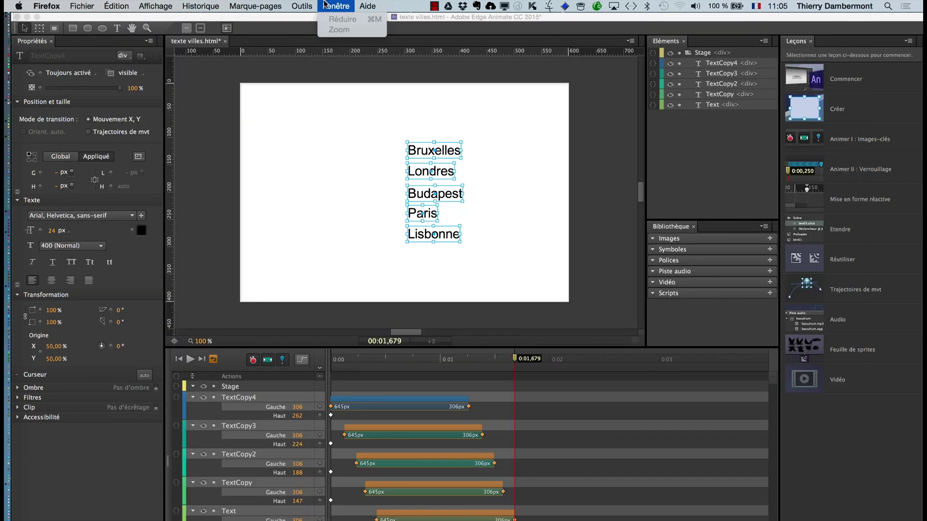
{"action": "left_click", "coordinate": [327, 5]}
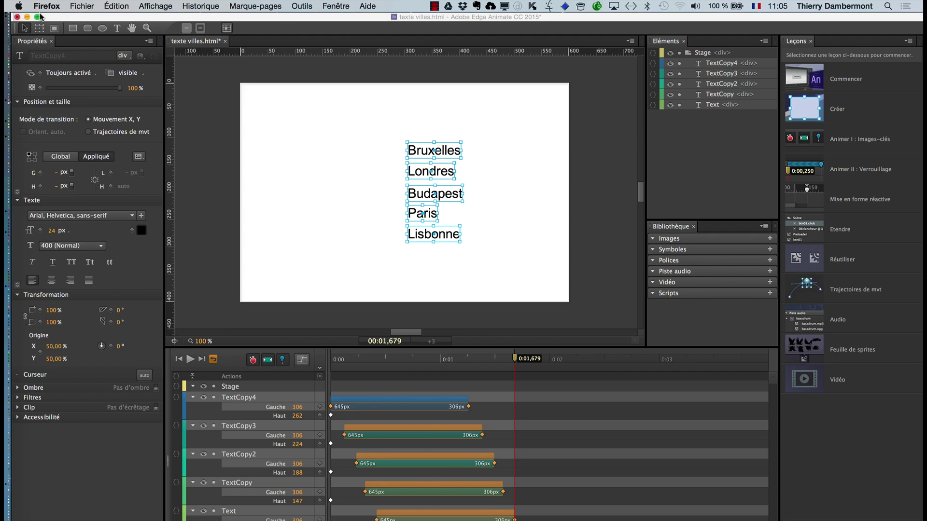
{"action": "left_click", "coordinate": [27, 18]}
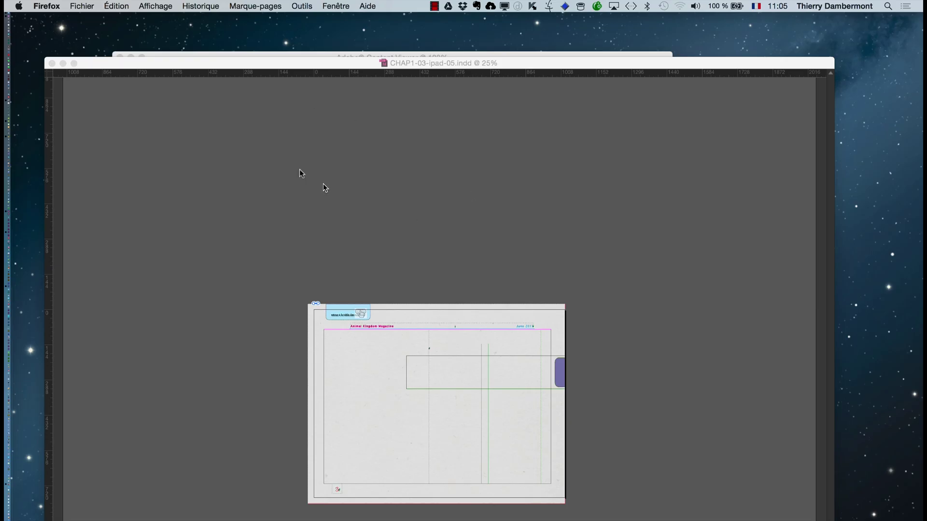
{"action": "left_click", "coordinate": [225, 67]}
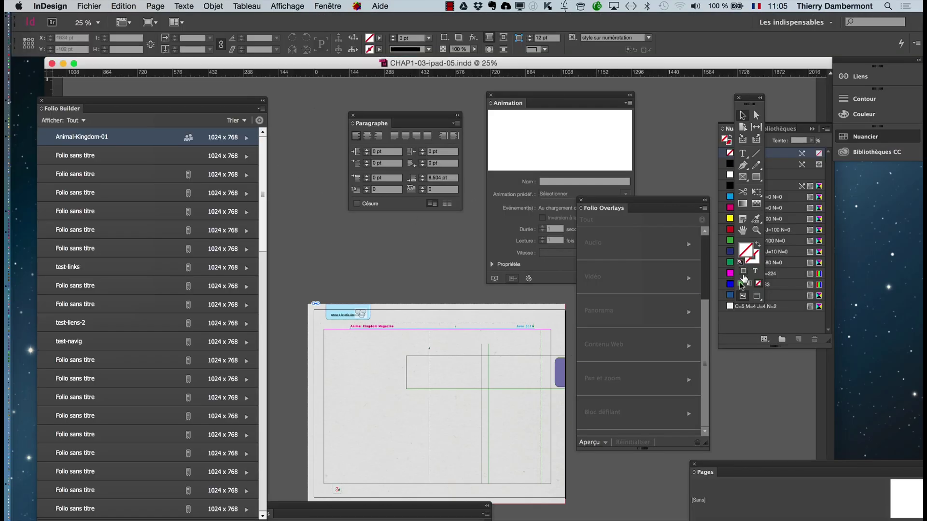
On page 3, move the horizontal scrolling frame down near the page's bottom edge, at Y about 594 px, and deselect it.
{"action": "left_click_drag", "start_coordinate": [792, 465], "coordinate": [575, 68]}
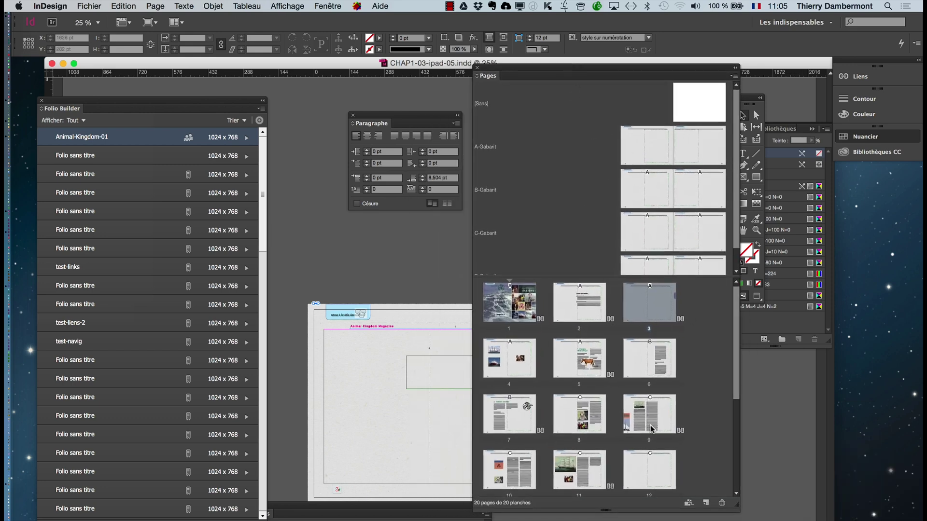
{"action": "double_click", "coordinate": [660, 475]}
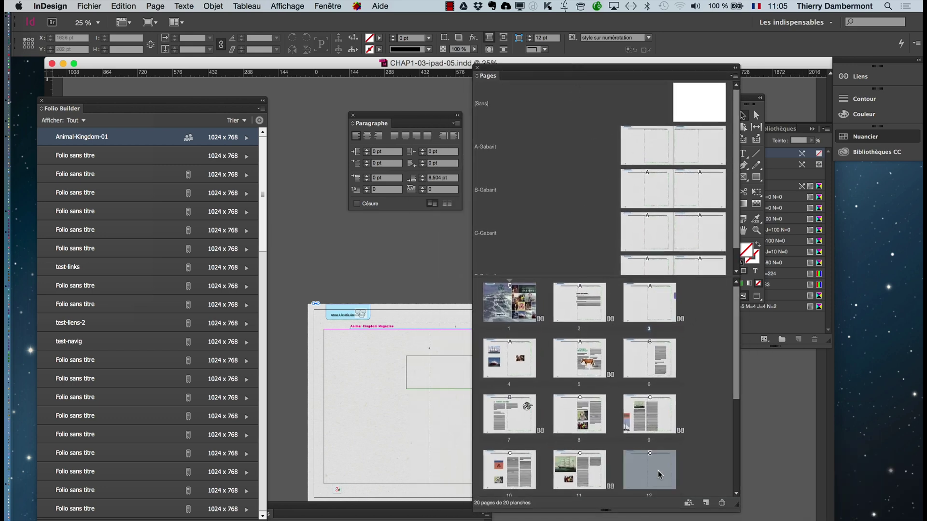
{"action": "double_click", "coordinate": [650, 317]}
{"action": "left_click_drag", "start_coordinate": [533, 91], "coordinate": [741, 351]}
{"action": "left_click", "coordinate": [557, 379]}
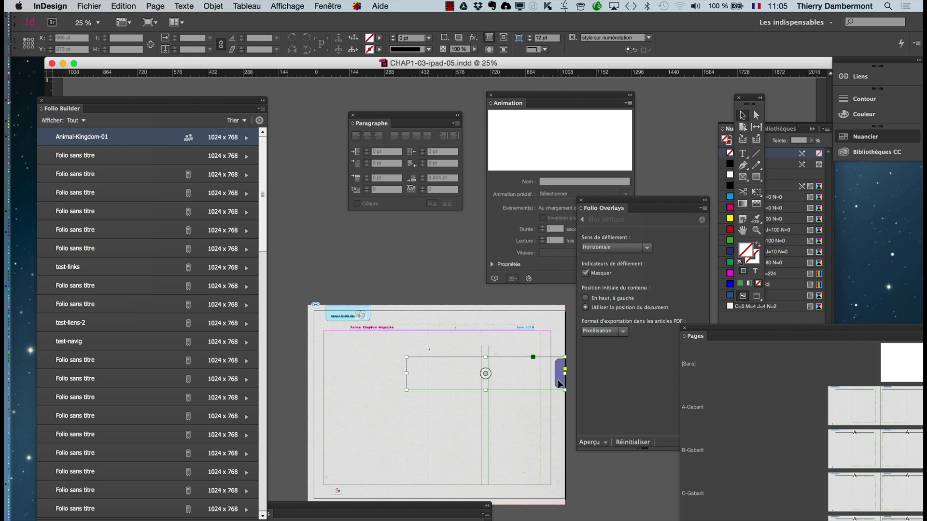
{"action": "left_click_drag", "start_coordinate": [558, 379], "coordinate": [560, 467]}
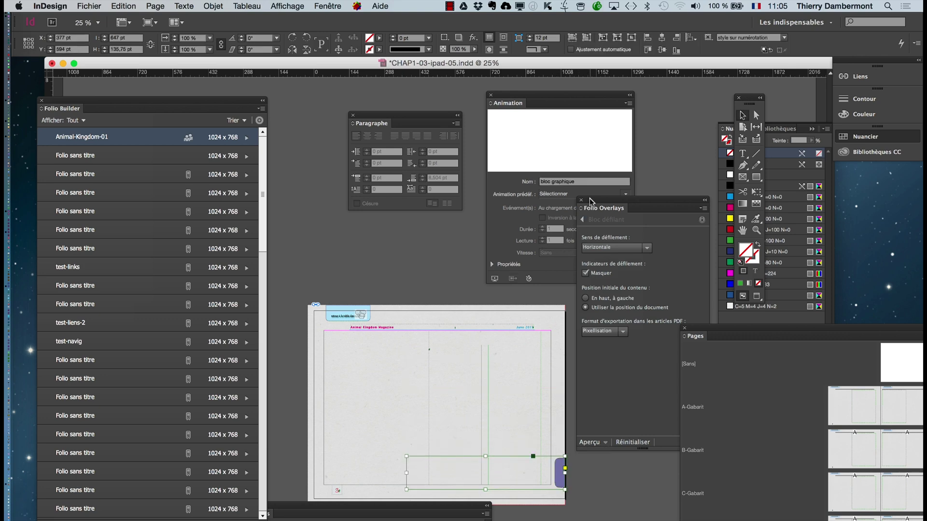
{"action": "left_click_drag", "start_coordinate": [590, 201], "coordinate": [655, 187]}
{"action": "left_click", "coordinate": [429, 261]}
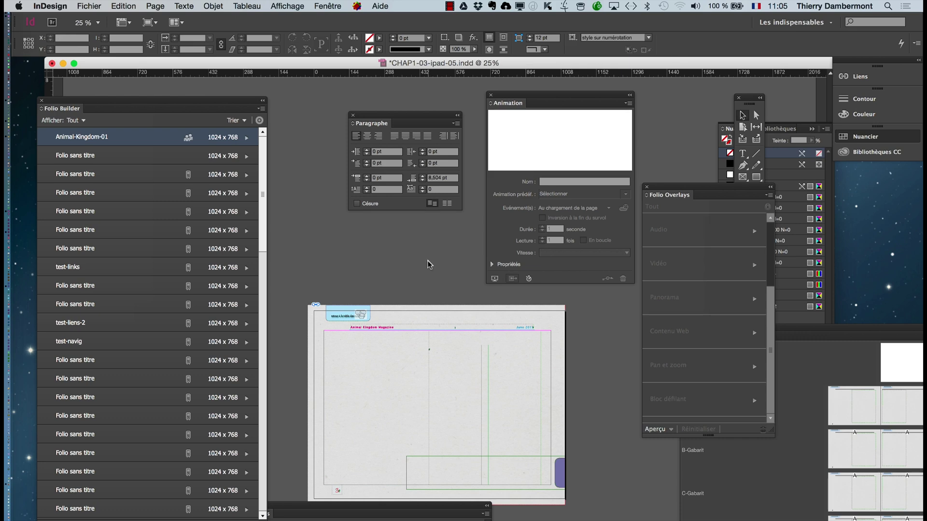
Start importing a file into page 3 of the document.
{"action": "left_click", "coordinate": [89, 6]}
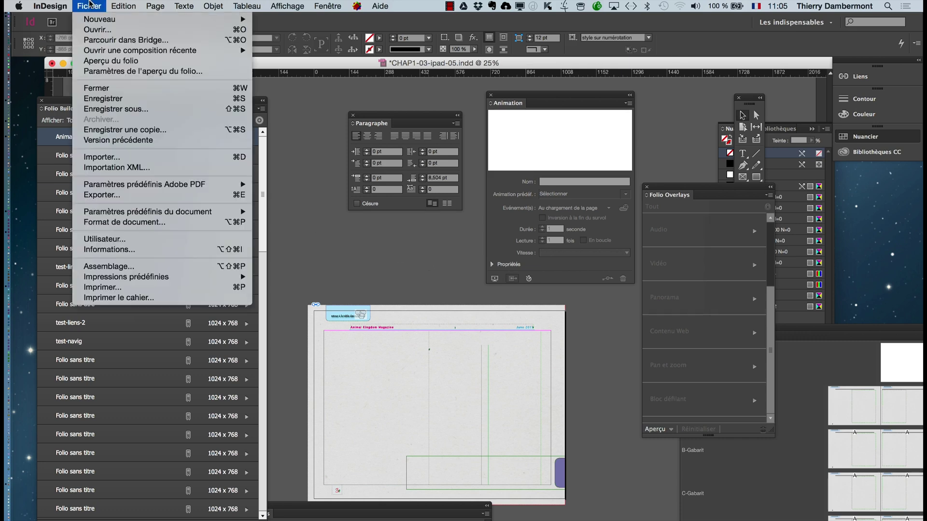
{"action": "left_click", "coordinate": [116, 157]}
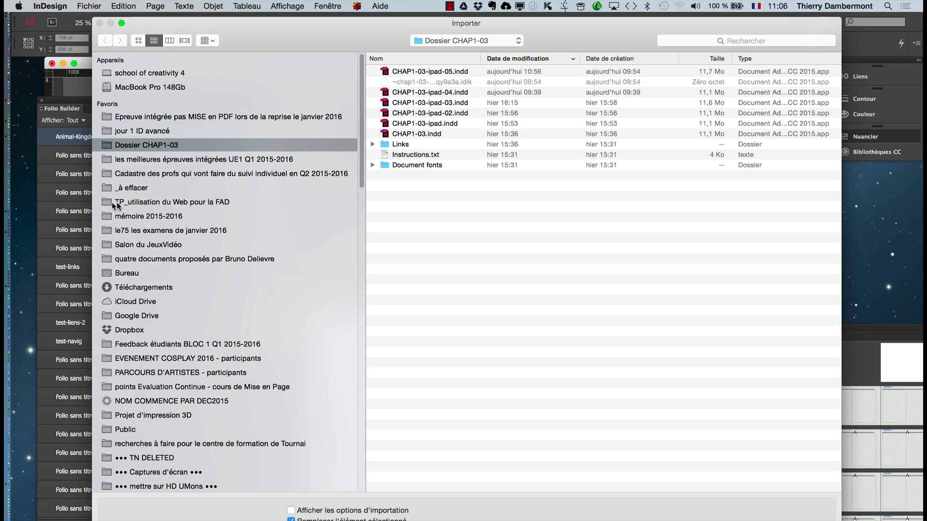
Import texte villes.oam from the desktop folder animation html5 > texte villes > publish > animate_package.
{"action": "left_click", "coordinate": [150, 273]}
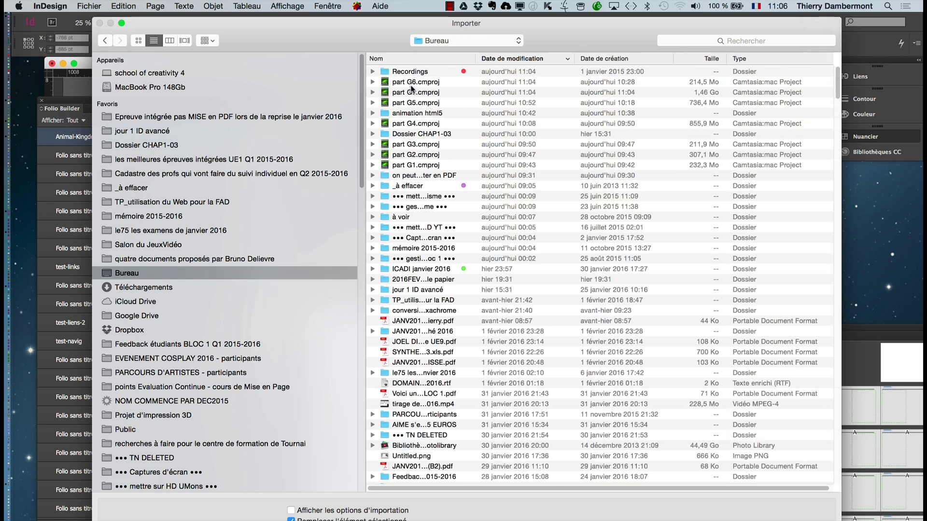
{"action": "double_click", "coordinate": [416, 113]}
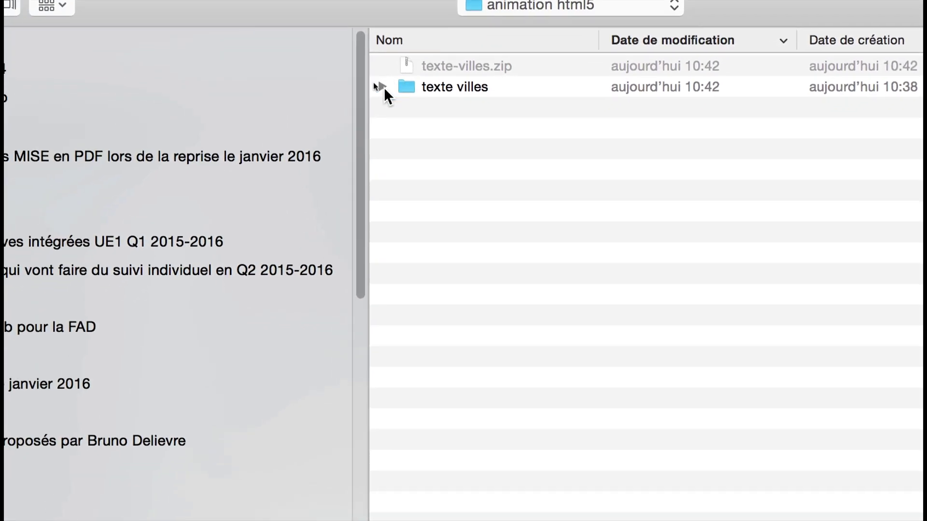
{"action": "left_click", "coordinate": [279, 158]}
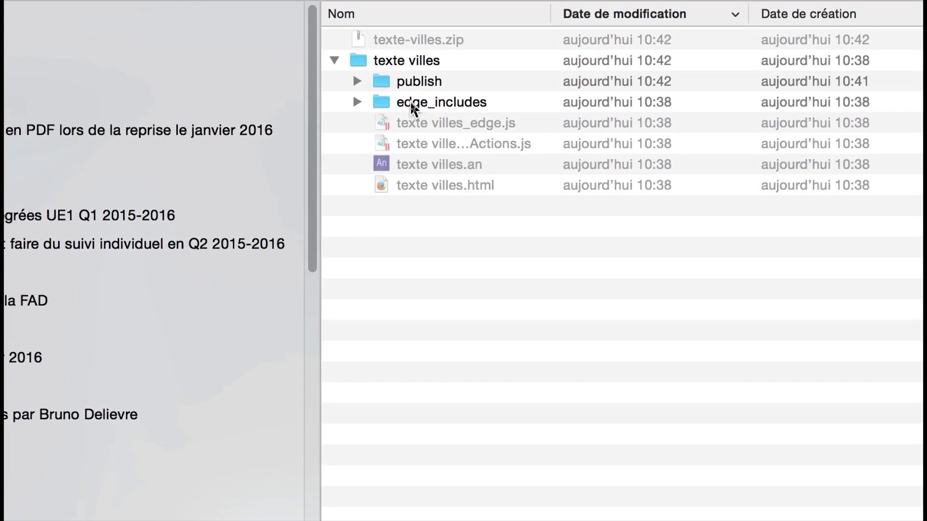
{"action": "left_click", "coordinate": [365, 88]}
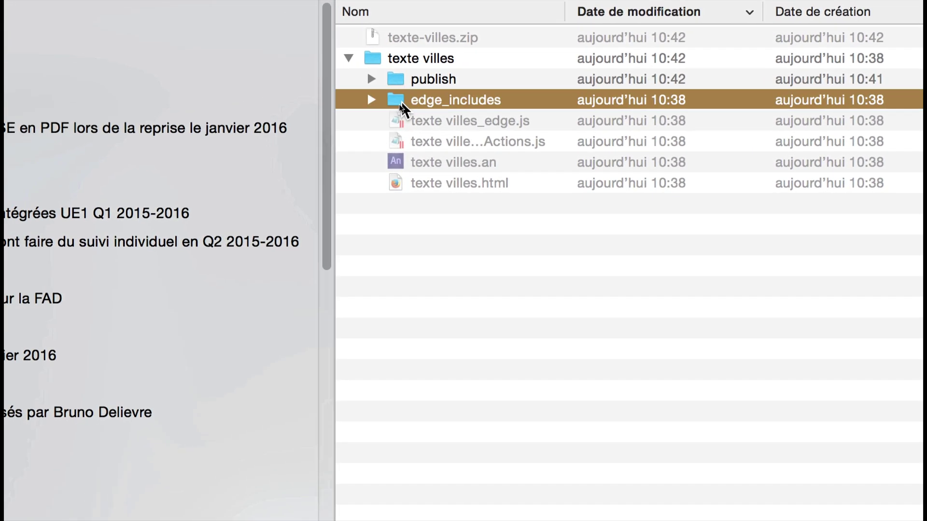
{"action": "left_click", "coordinate": [372, 79]}
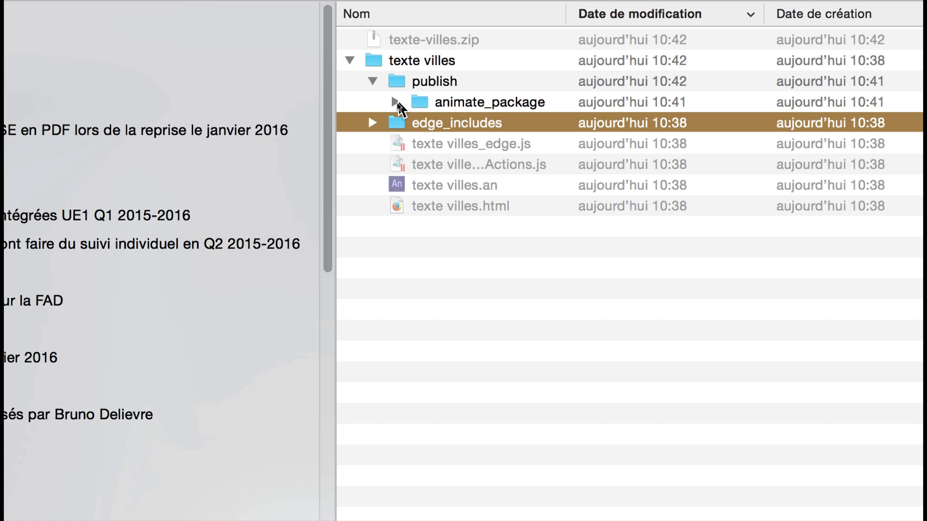
{"action": "left_click", "coordinate": [394, 102]}
{"action": "left_click", "coordinate": [497, 125]}
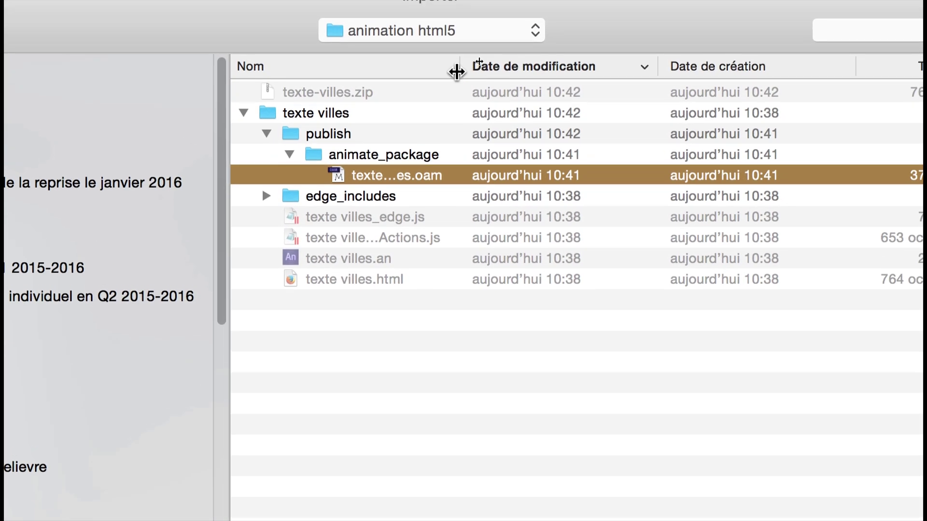
{"action": "left_click_drag", "start_coordinate": [502, 12], "coordinate": [573, 13]}
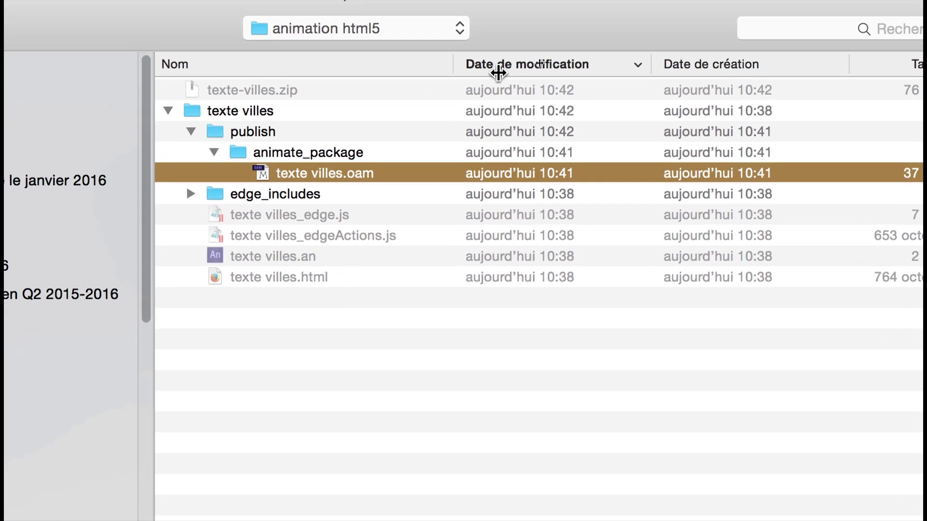
{"action": "left_click_drag", "start_coordinate": [498, 73], "coordinate": [549, 72]}
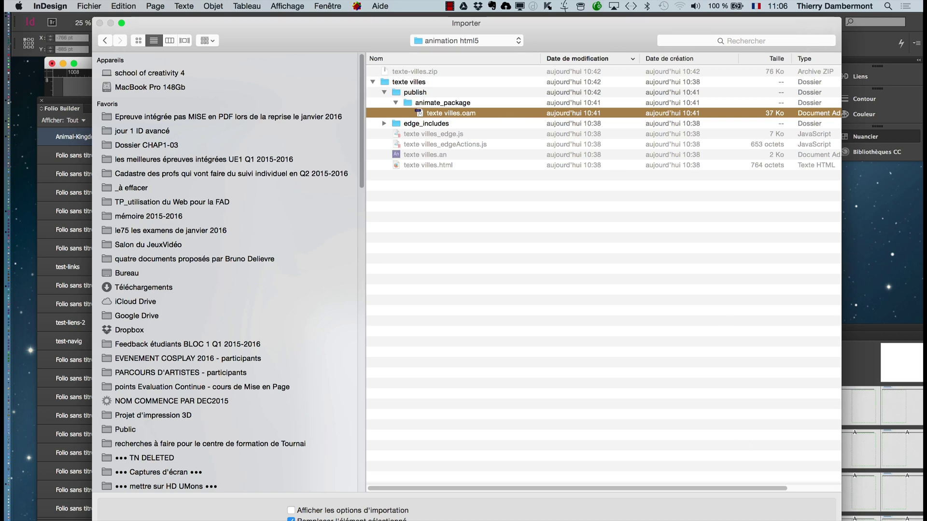
{"action": "key", "text": "Return"}
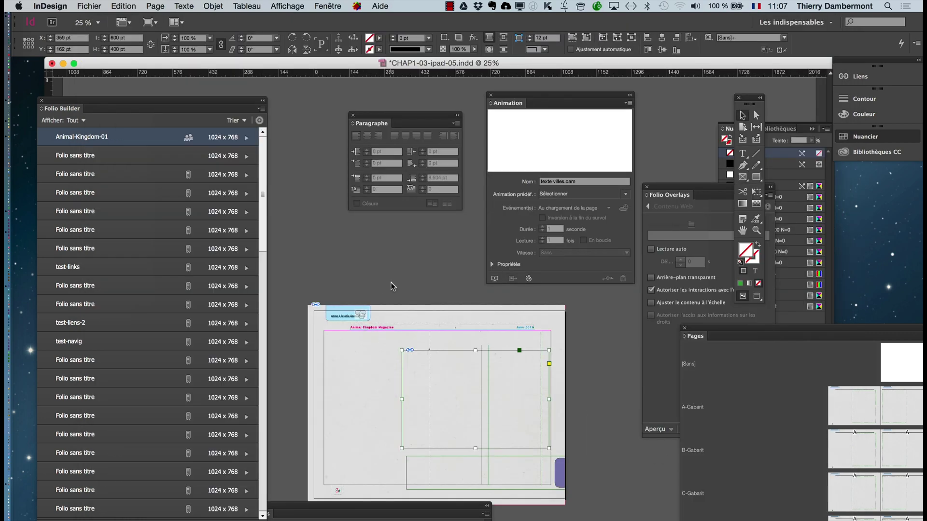
With nothing selected, import texte villes.oam again and place it on the page, moving its frame to about X 450 px.
{"action": "left_click", "coordinate": [368, 246]}
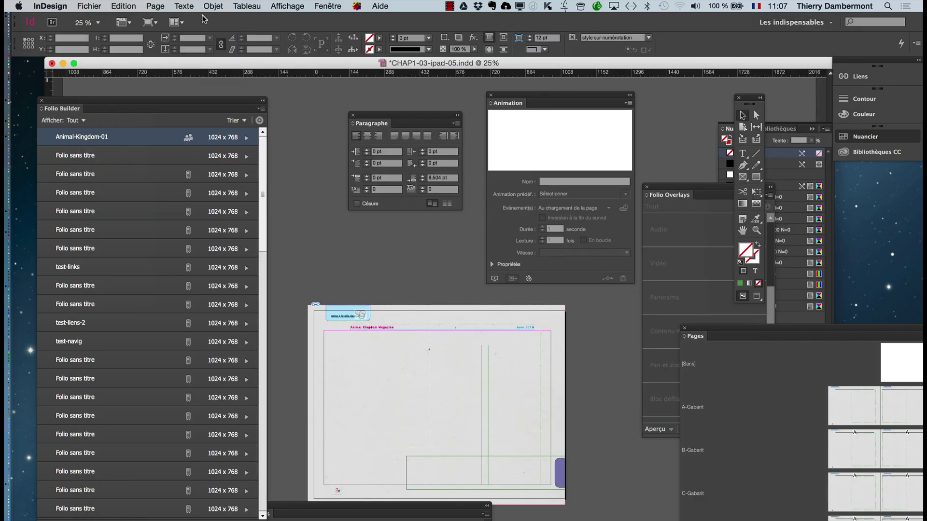
{"action": "left_click", "coordinate": [89, 6]}
{"action": "left_click", "coordinate": [110, 158]}
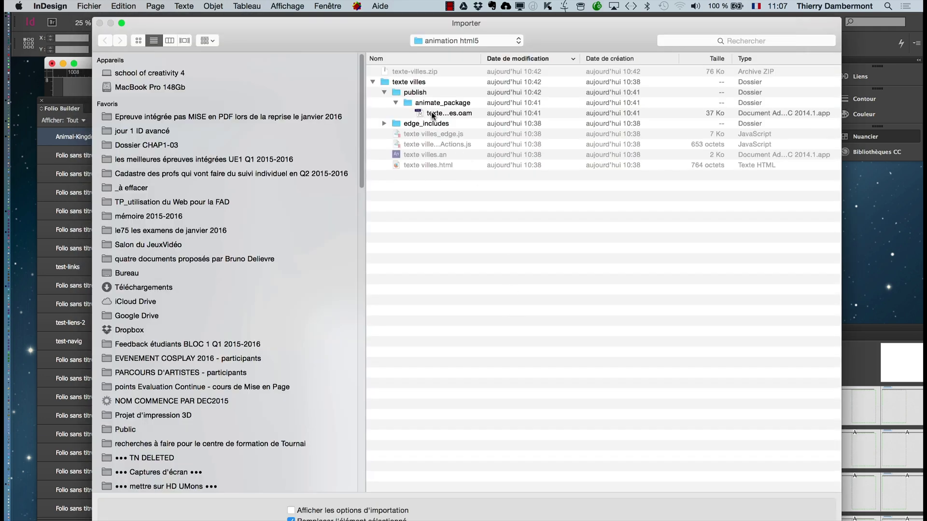
{"action": "left_click", "coordinate": [433, 114]}
{"action": "key", "text": "Return"}
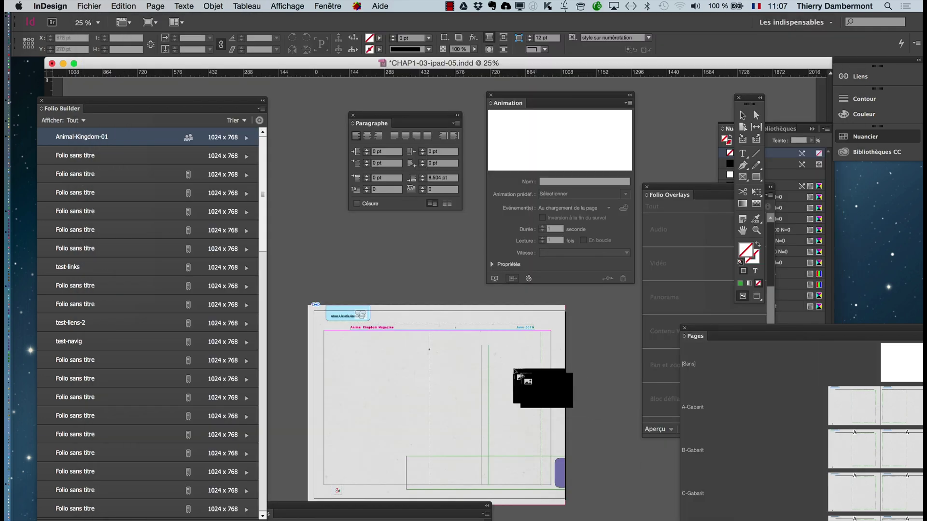
{"action": "left_click", "coordinate": [395, 344]}
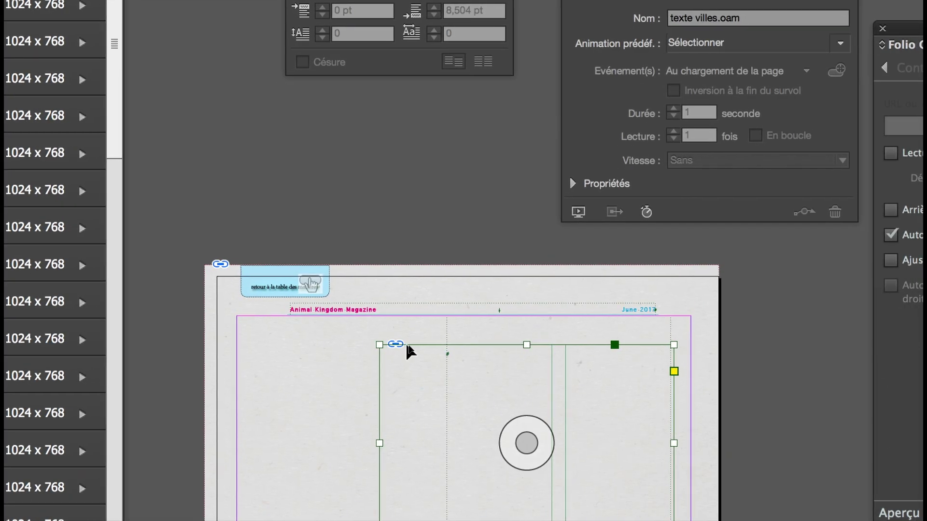
{"action": "left_click_drag", "start_coordinate": [406, 341], "coordinate": [431, 352]}
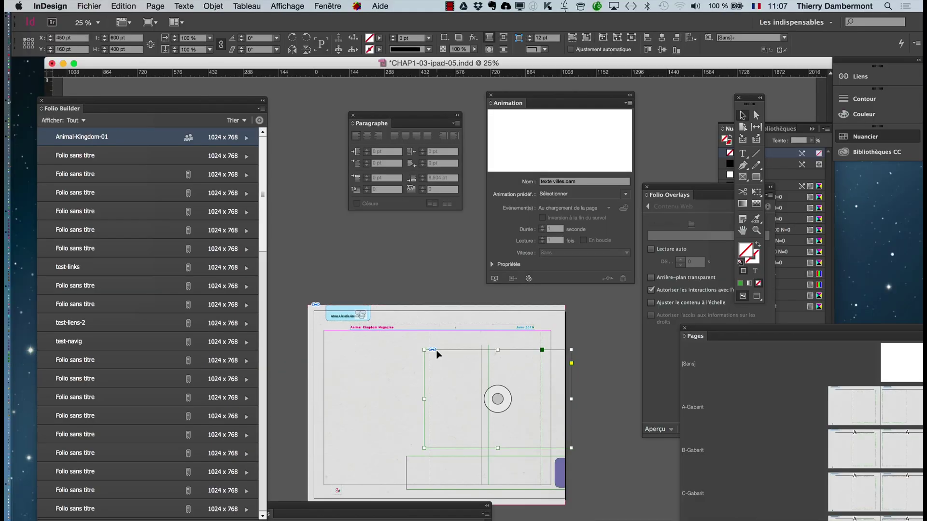
Switch to Edge Animate, reset the Default workspace to its original layout, and select the stage to show its properties.
{"action": "key", "text": "super+Tab"}
{"action": "key", "text": "super+Tab"}
{"action": "key", "text": "super+Tab"}
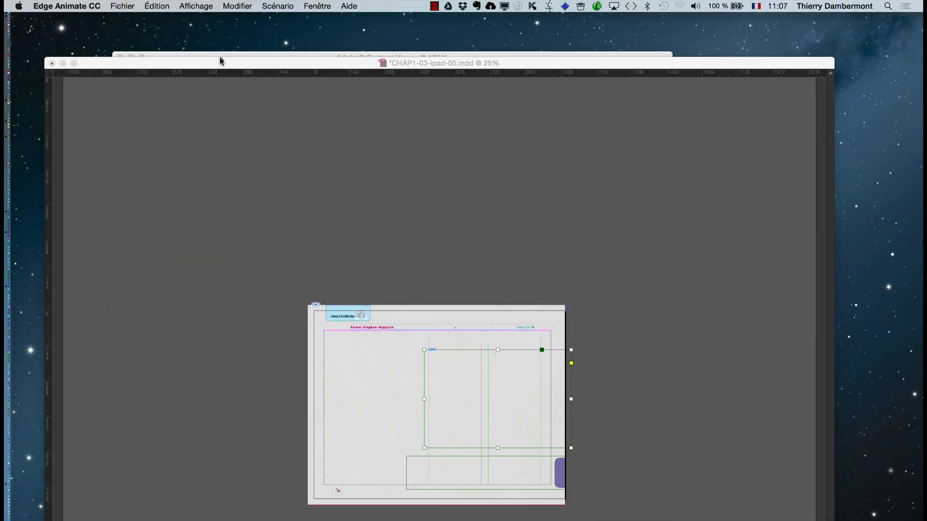
{"action": "left_click", "coordinate": [322, 6]}
{"action": "mouse_move", "coordinate": [390, 21]}
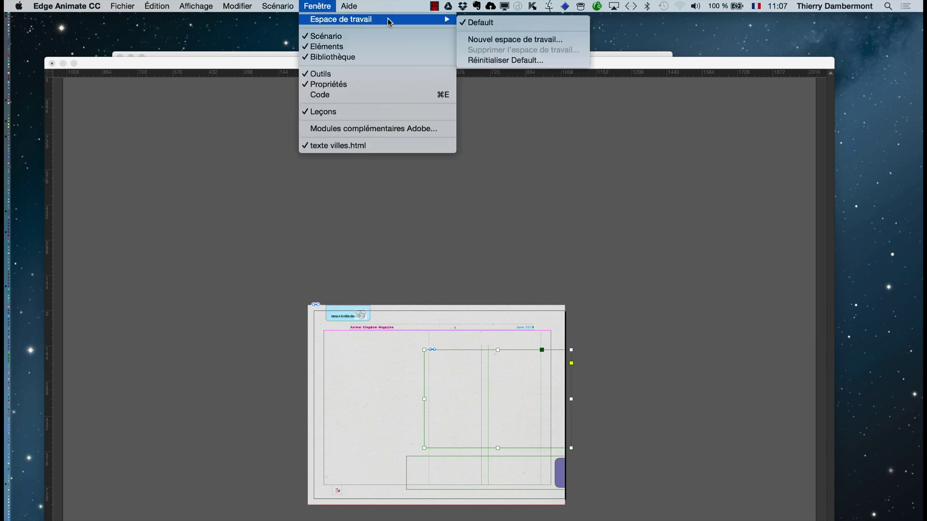
{"action": "left_click", "coordinate": [529, 61]}
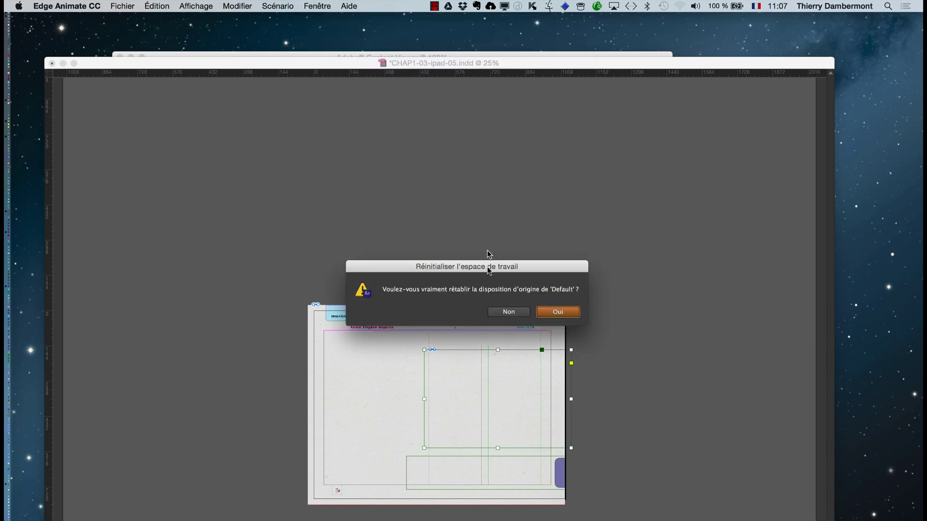
{"action": "left_click", "coordinate": [568, 312]}
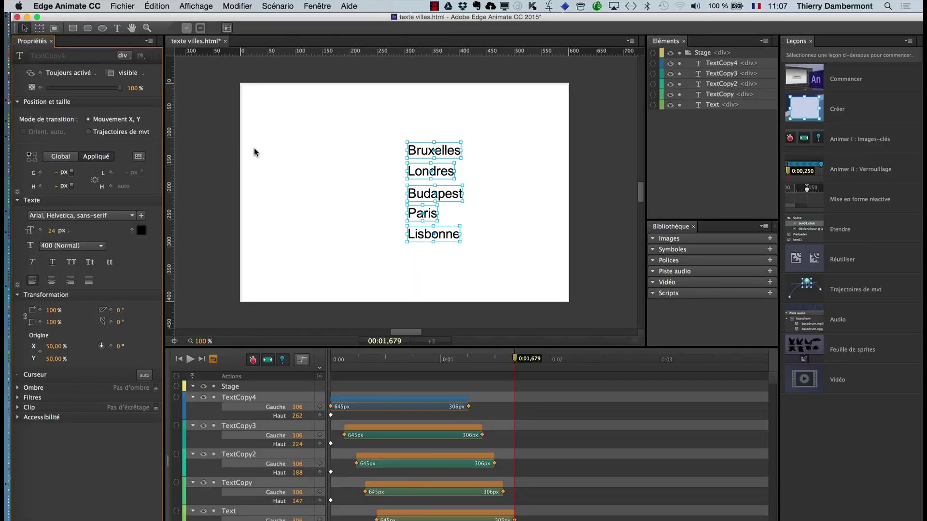
{"action": "left_click", "coordinate": [230, 146]}
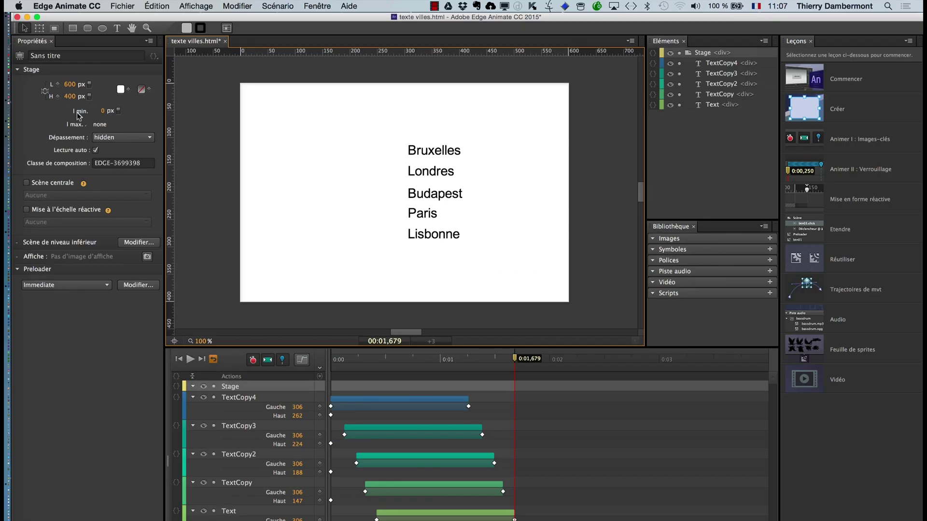
Return to InDesign, deselect the frame, and move the Calques and Paragraphe panels clear of the page.
{"action": "key", "text": "super+Tab"}
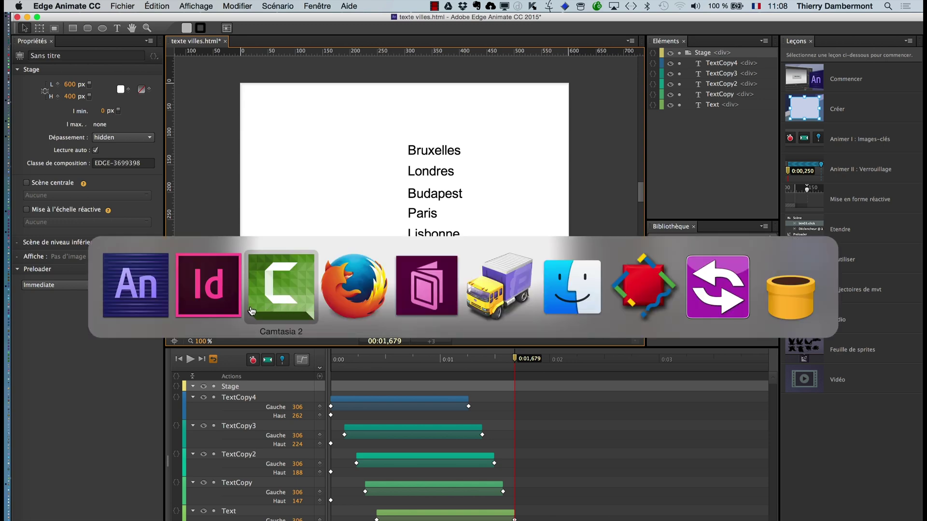
{"action": "left_click", "coordinate": [217, 310]}
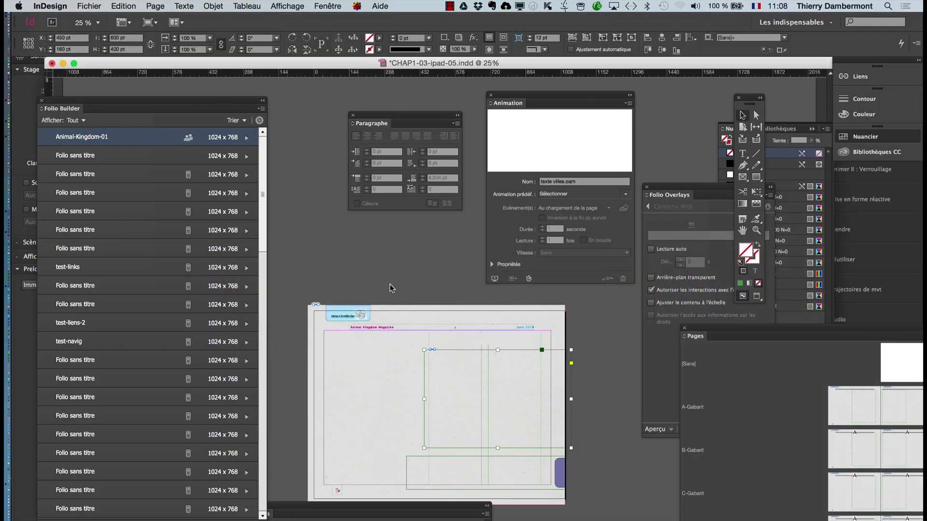
{"action": "left_click", "coordinate": [390, 283]}
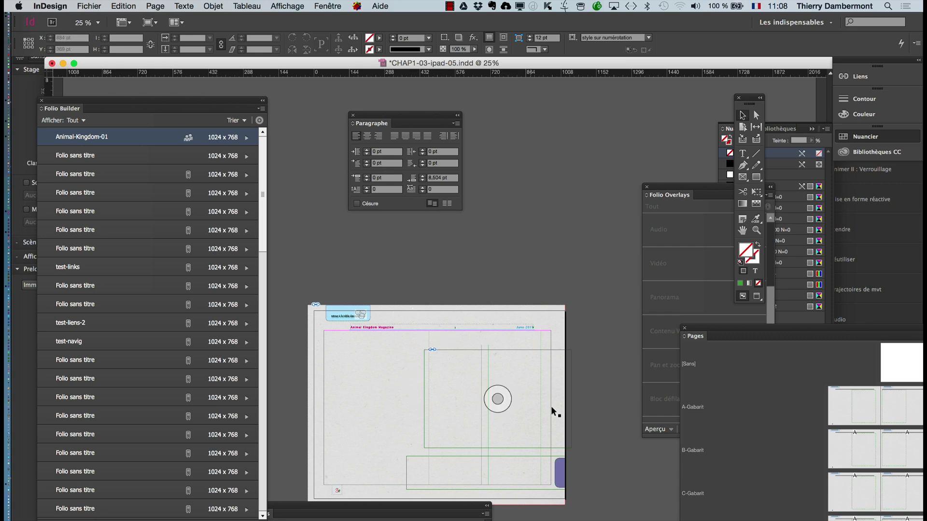
{"action": "scroll", "coordinate": [555, 463], "scroll_direction": "down", "scroll_amount": 2}
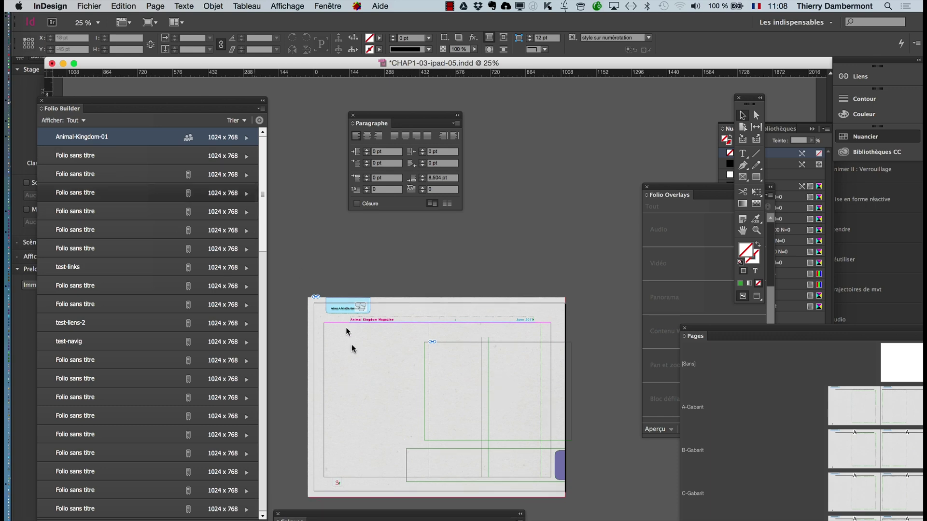
{"action": "left_click_drag", "start_coordinate": [336, 516], "coordinate": [351, 511]}
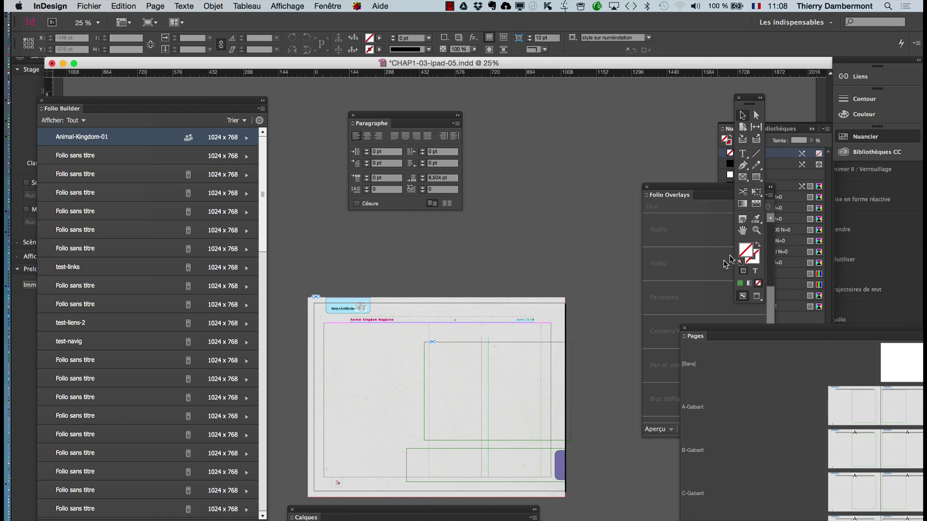
{"action": "left_click", "coordinate": [742, 231]}
{"action": "left_click_drag", "start_coordinate": [483, 276], "coordinate": [483, 183]}
{"action": "left_click_drag", "start_coordinate": [404, 117], "coordinate": [568, 431]}
Open the EPUB interactivity preview, replay the page's city text animation, and close the preview.
{"action": "left_click", "coordinate": [322, 6]}
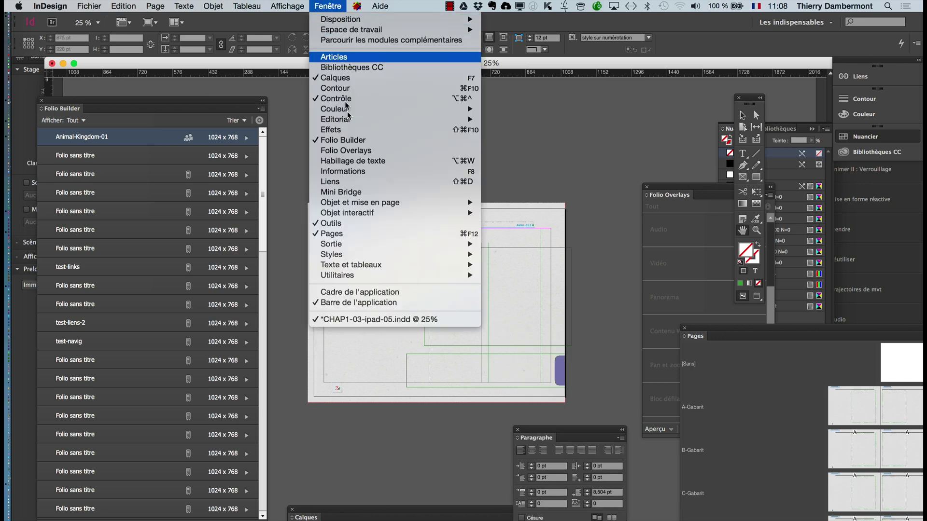
{"action": "mouse_move", "coordinate": [365, 216]}
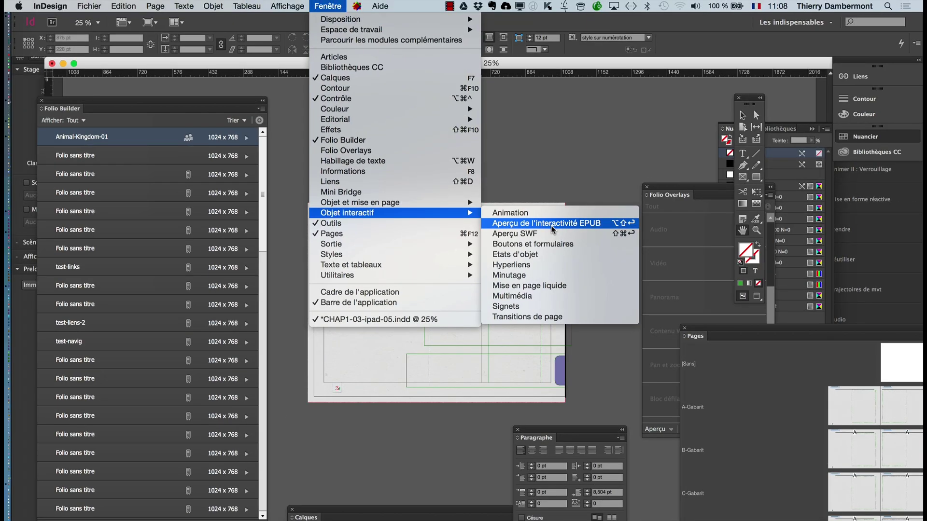
{"action": "left_click", "coordinate": [546, 223]}
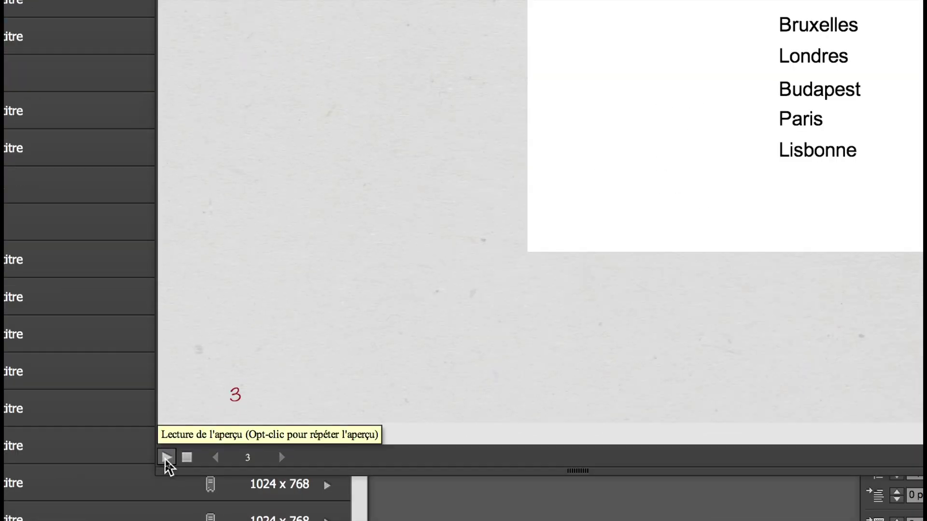
{"action": "left_click", "coordinate": [167, 457]}
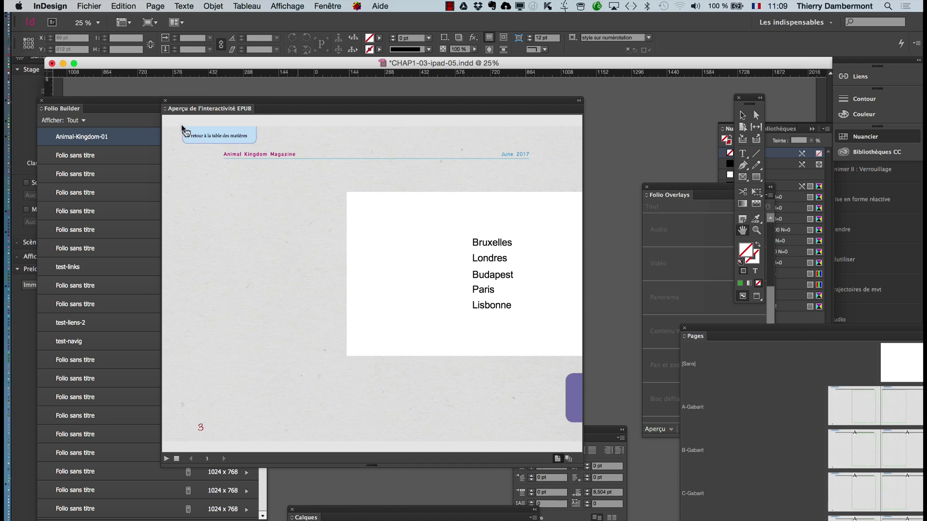
{"action": "left_click", "coordinate": [165, 104]}
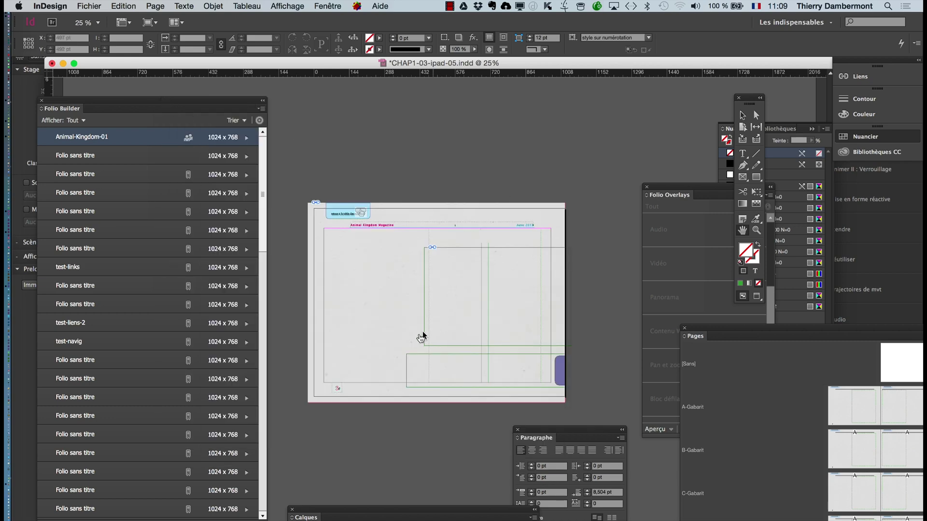
Switch to Edge Animate and make the stage background fully transparent, rgba(255,255,255,0.00).
{"action": "key", "text": "super+Tab"}
{"action": "left_click", "coordinate": [278, 290]}
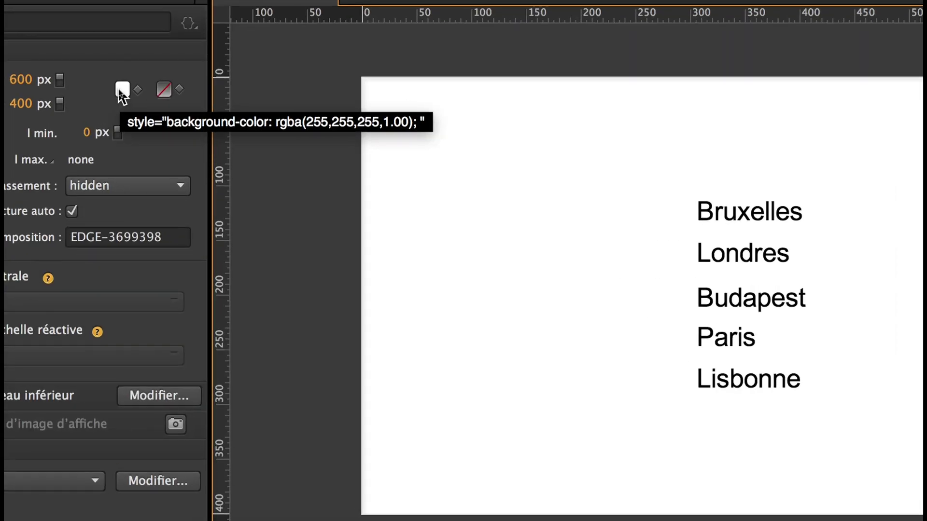
{"action": "left_click", "coordinate": [121, 89]}
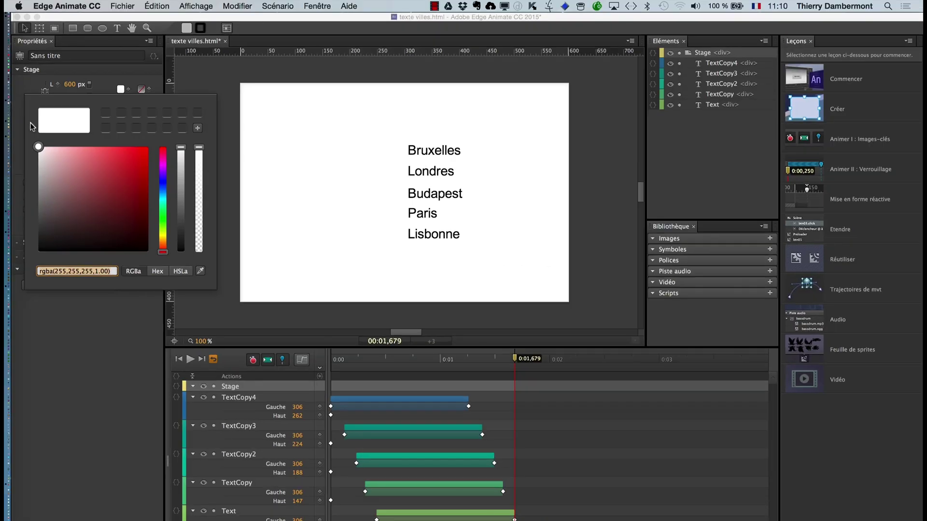
{"action": "left_click", "coordinate": [199, 252]}
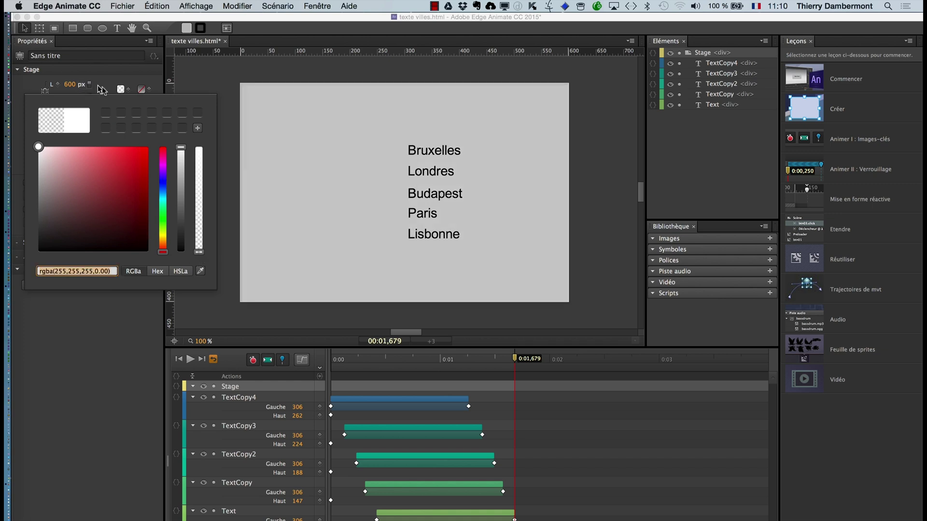
{"action": "left_click", "coordinate": [114, 92]}
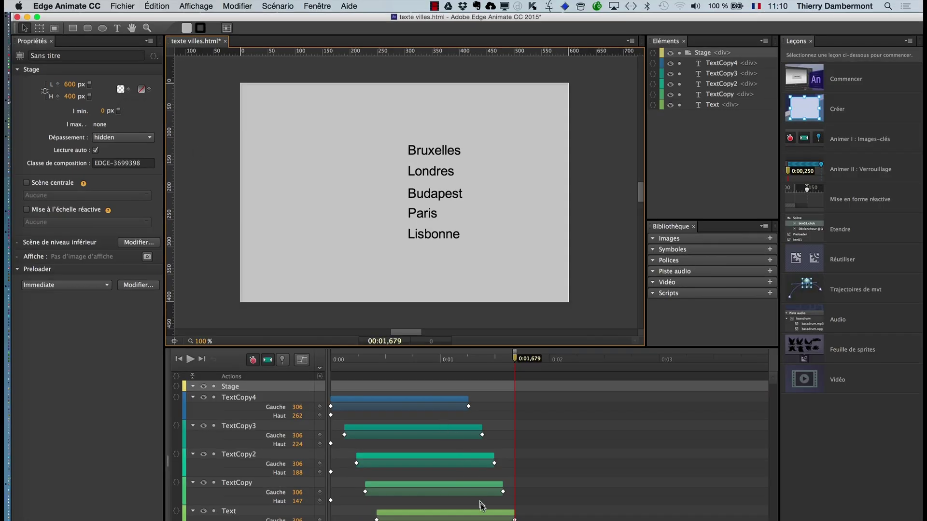
Shift all five city text animations together on the timeline so the TextCopy4 animation starts at about 2 seconds.
{"action": "left_click_drag", "start_coordinate": [488, 519], "coordinate": [468, 401]}
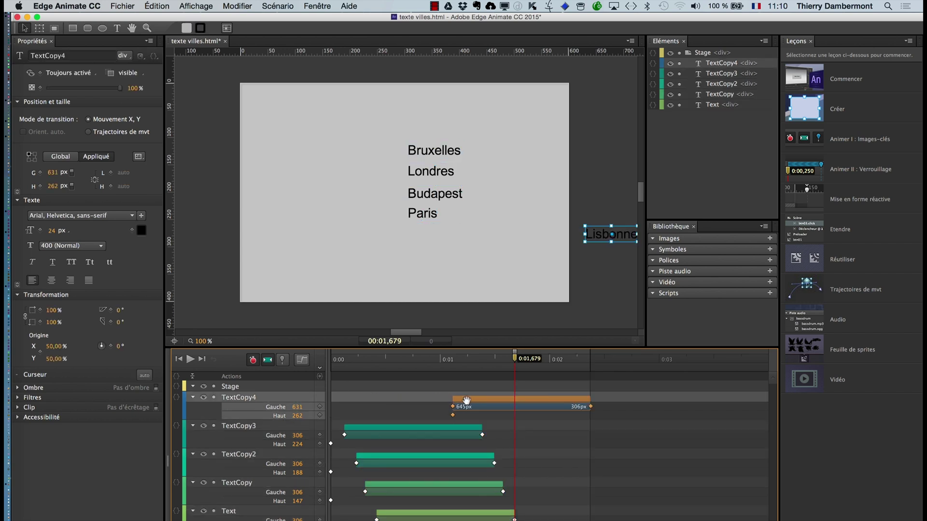
{"action": "key", "text": "super+z"}
{"action": "left_click_drag", "start_coordinate": [461, 520], "coordinate": [567, 404]}
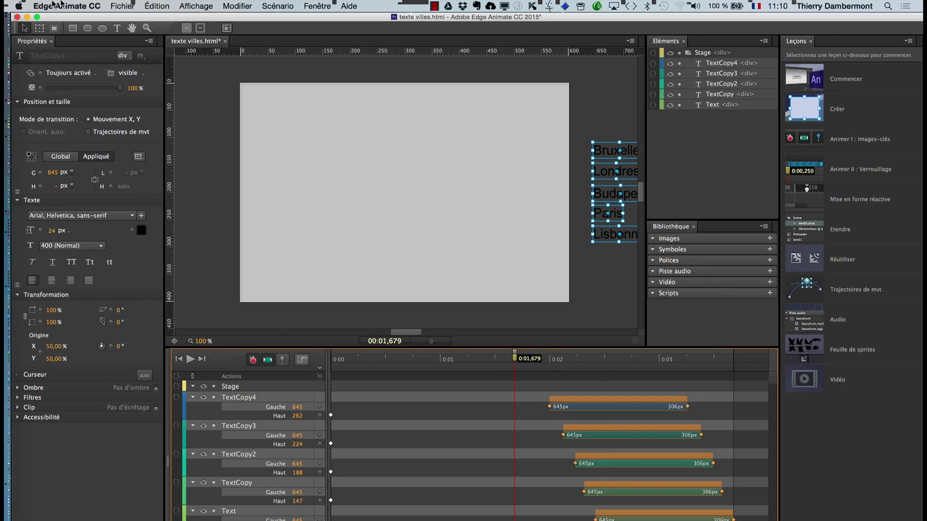
Save the texte villes.html animation and publish it.
{"action": "left_click", "coordinate": [122, 6]}
{"action": "left_click", "coordinate": [142, 78]}
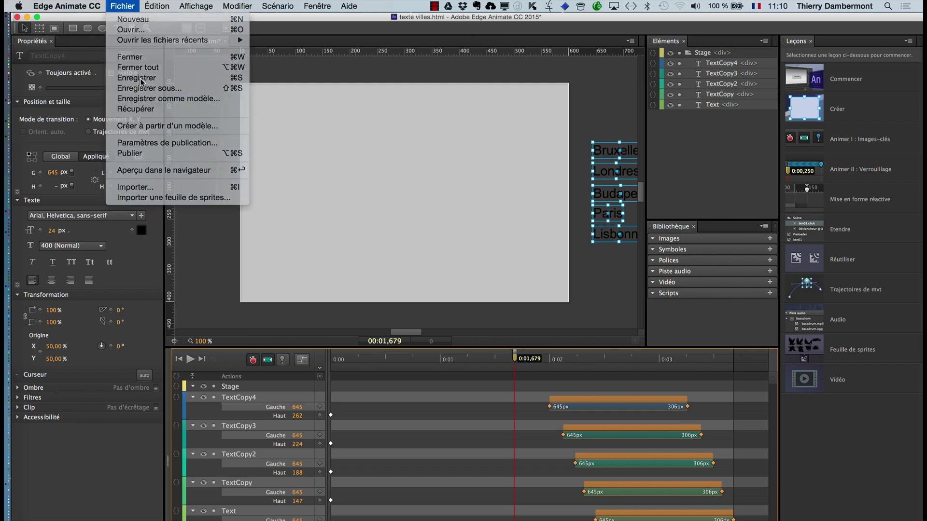
{"action": "left_click", "coordinate": [123, 5]}
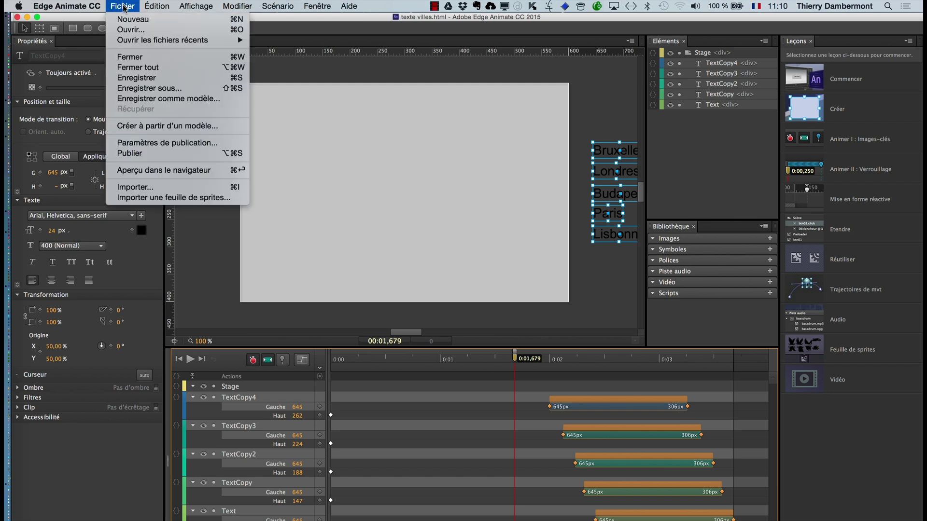
{"action": "left_click", "coordinate": [130, 153]}
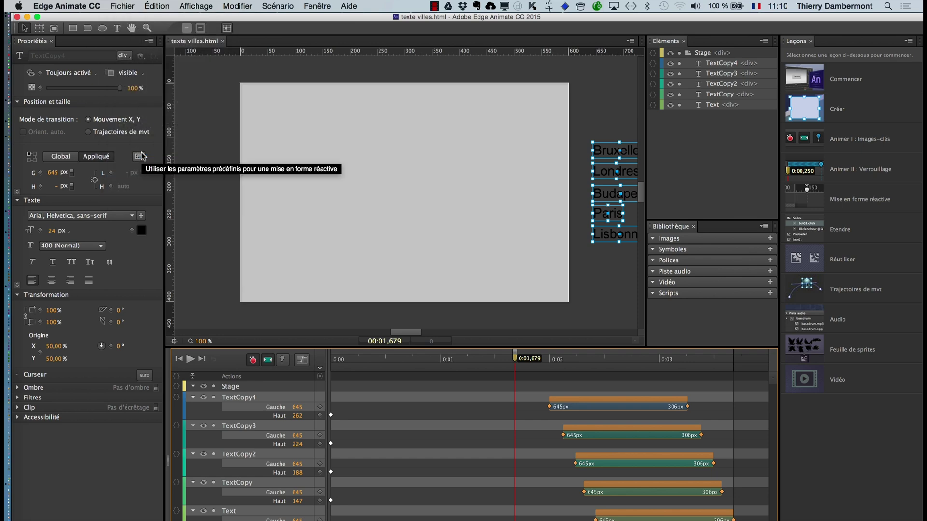
Switch to InDesign, show the Liens panel over the page, and enlarge it and its list of linked files.
{"action": "key", "text": "super+Tab"}
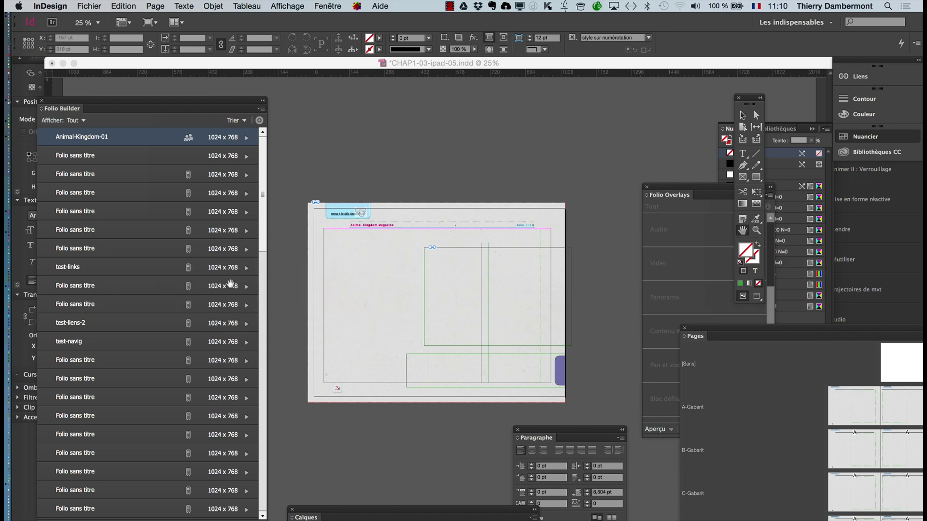
{"action": "left_click", "coordinate": [332, 6]}
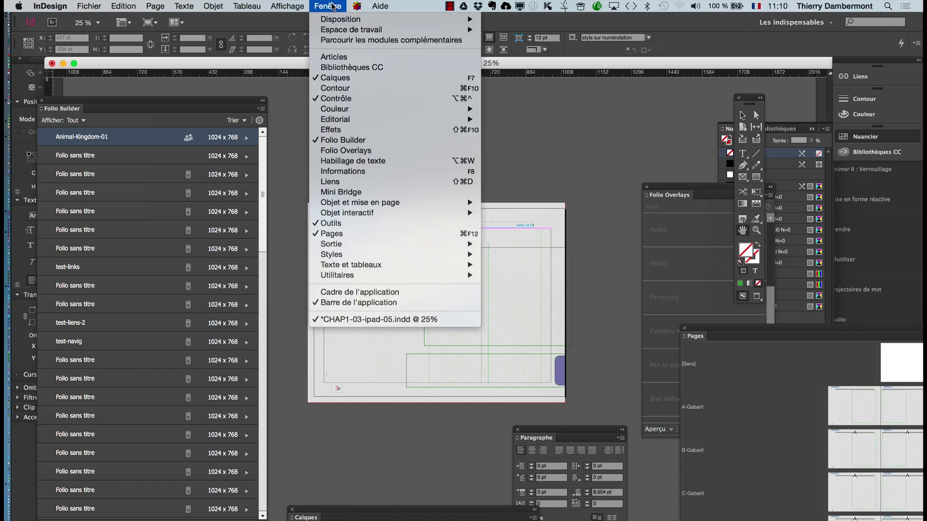
{"action": "left_click", "coordinate": [356, 182]}
{"action": "left_click_drag", "start_coordinate": [731, 69], "coordinate": [534, 127]}
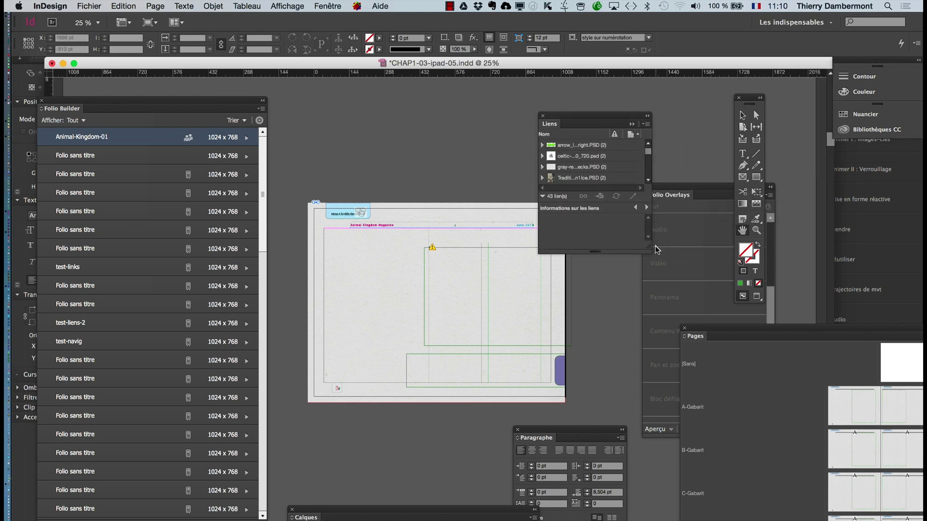
{"action": "left_click_drag", "start_coordinate": [647, 247], "coordinate": [664, 353]}
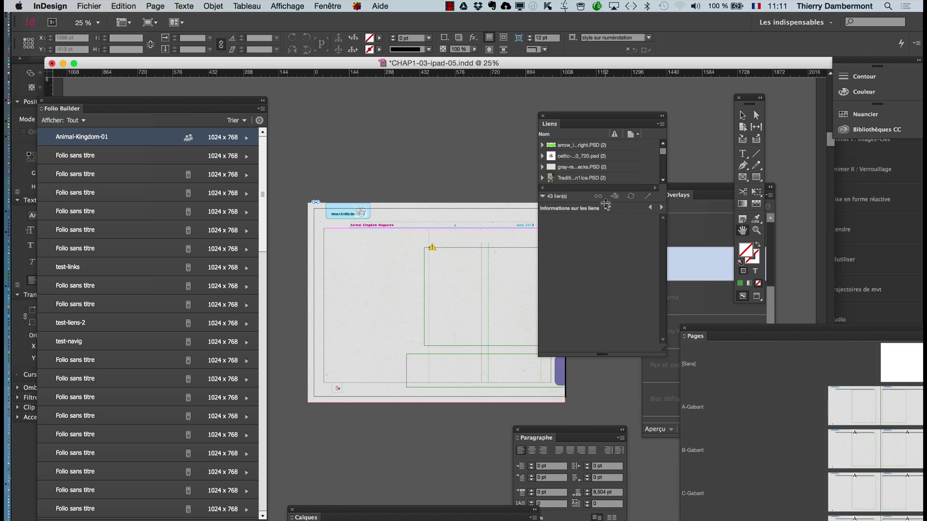
{"action": "left_click_drag", "start_coordinate": [606, 204], "coordinate": [605, 313]}
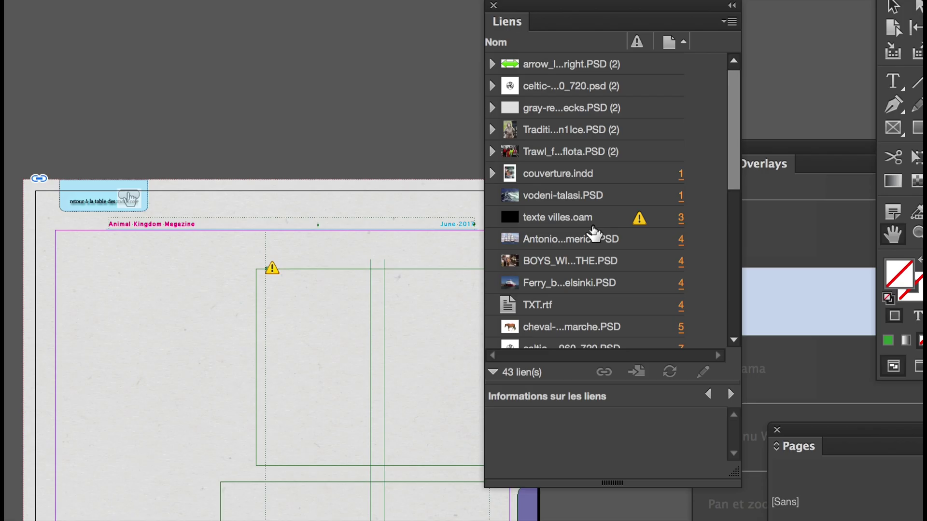
Update the modified texte villes.oam link and move the Liens panel clear of the page.
{"action": "left_click", "coordinate": [594, 226]}
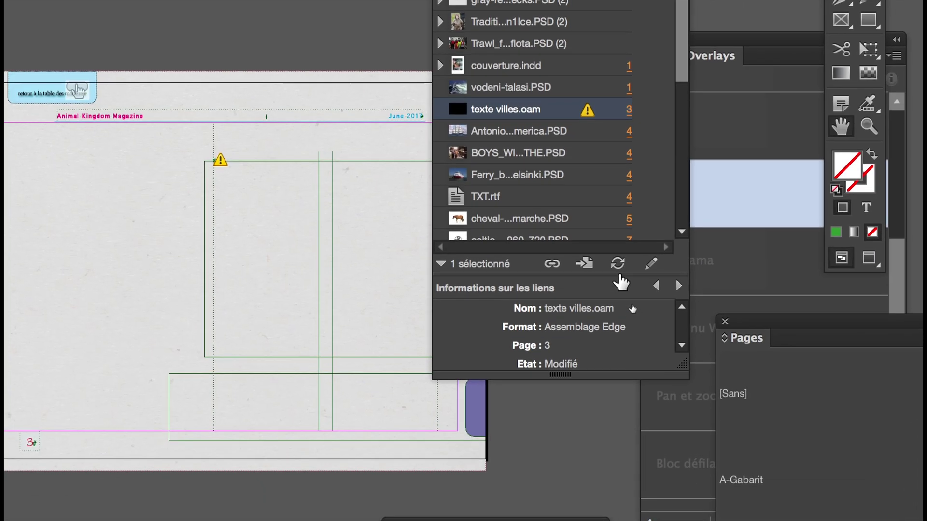
{"action": "left_click", "coordinate": [618, 265]}
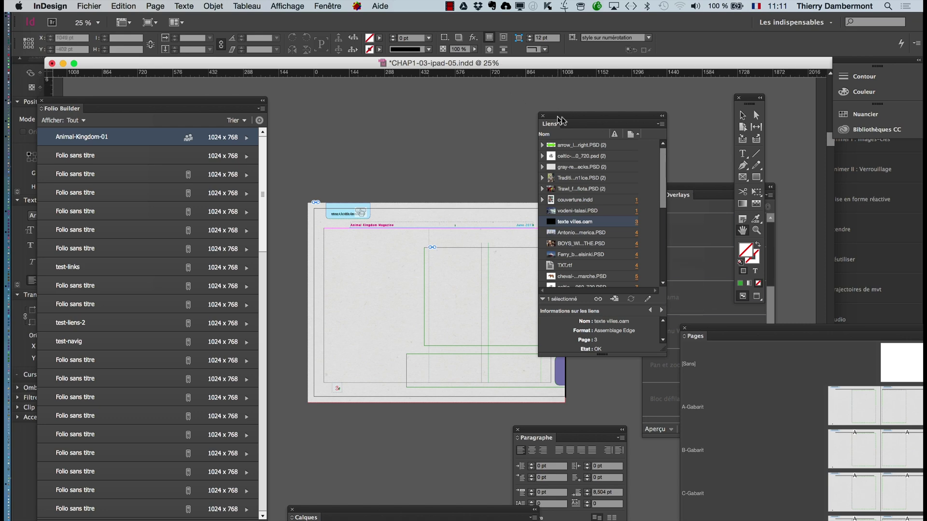
{"action": "left_click_drag", "start_coordinate": [560, 120], "coordinate": [708, 86]}
Play page 3's city text animation in the EPUB interactivity preview, then close the preview.
{"action": "left_click", "coordinate": [327, 7]}
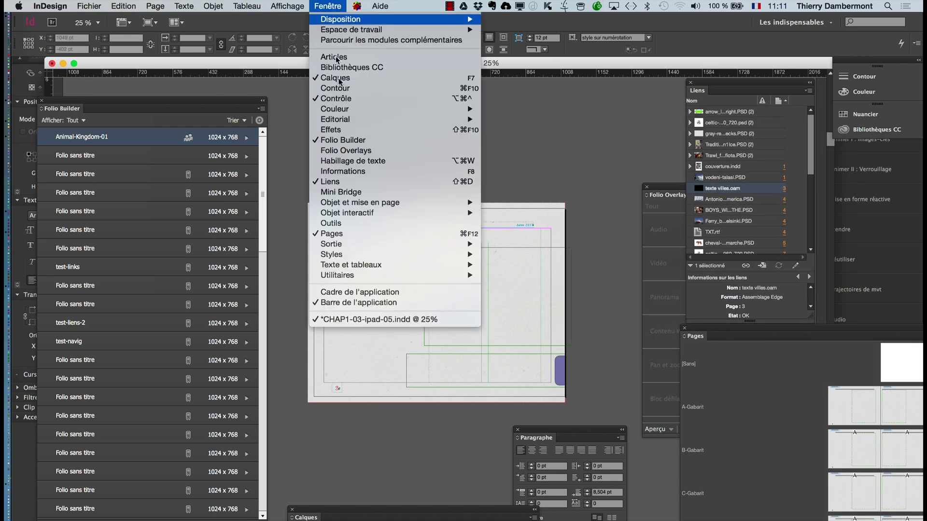
{"action": "mouse_move", "coordinate": [426, 213]}
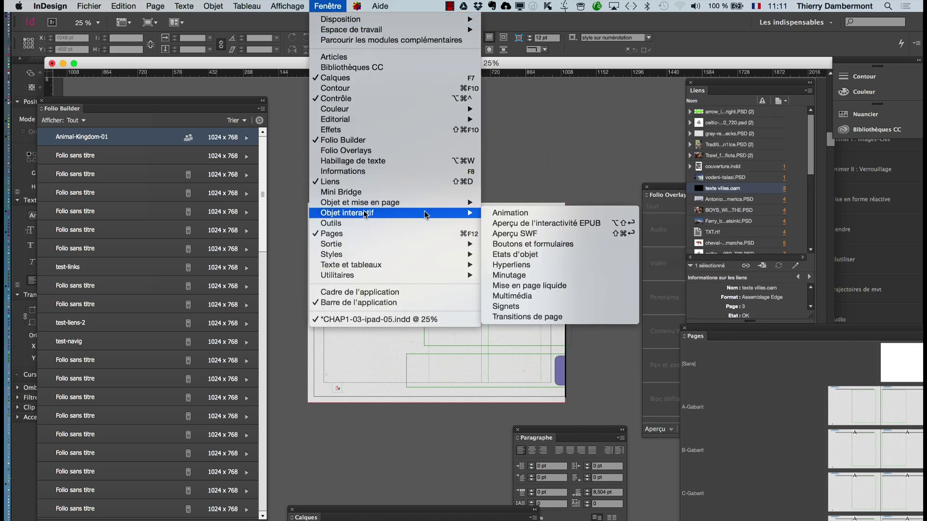
{"action": "left_click", "coordinate": [508, 223]}
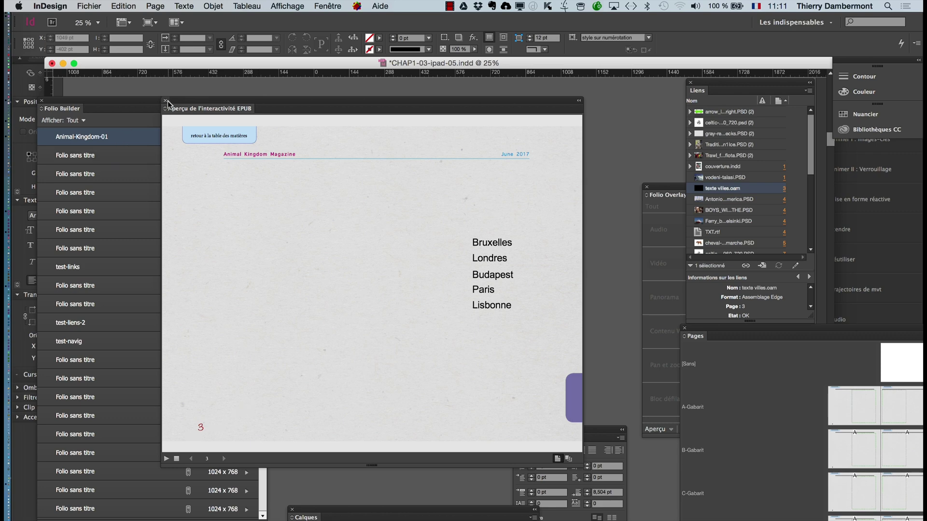
Switch to Finder and rename the texte villes folder in animation html5 as "texte villes 2".
{"action": "key", "text": "super+Tab"}
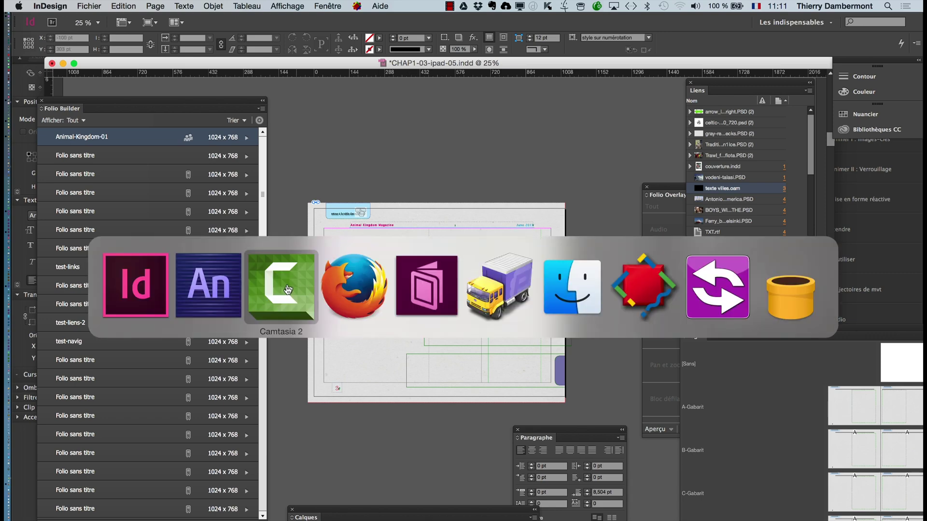
{"action": "key", "text": "super+Tab"}
{"action": "key", "text": "super+Tab"}
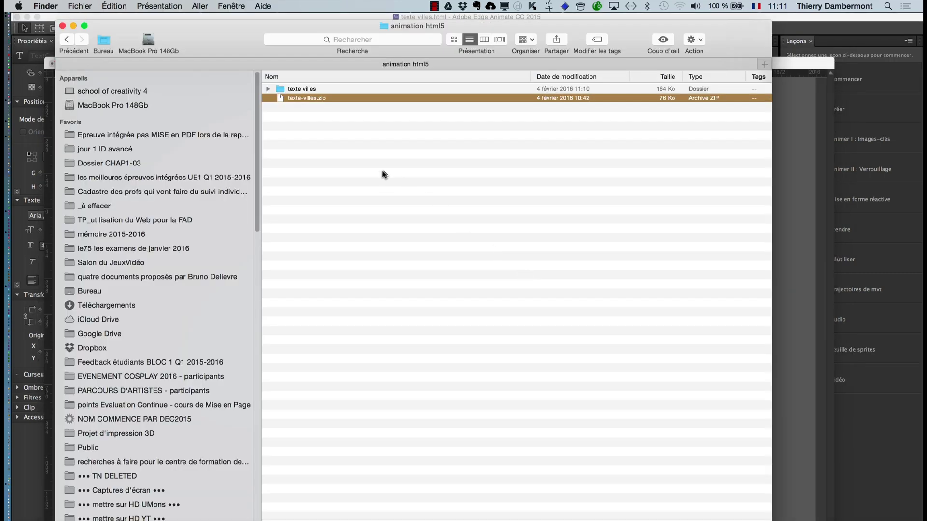
{"action": "left_click", "coordinate": [303, 111]}
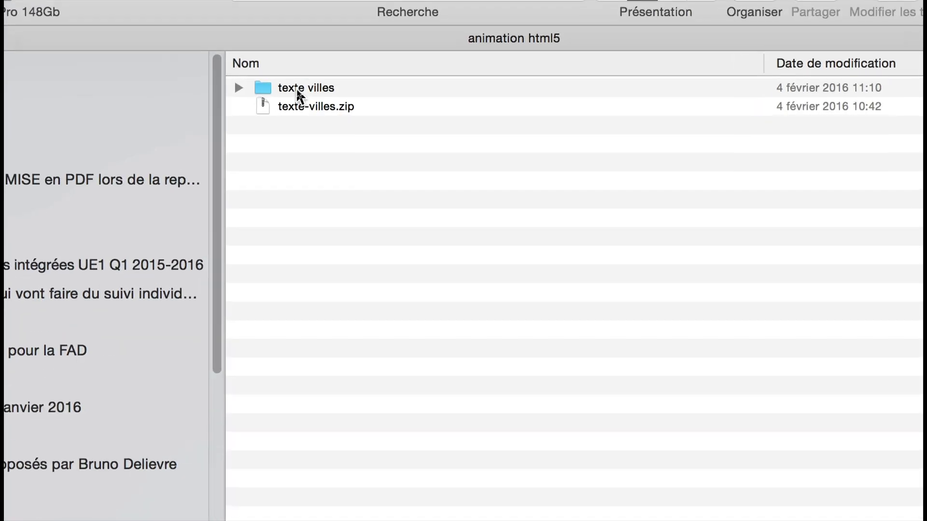
{"action": "left_click", "coordinate": [297, 89]}
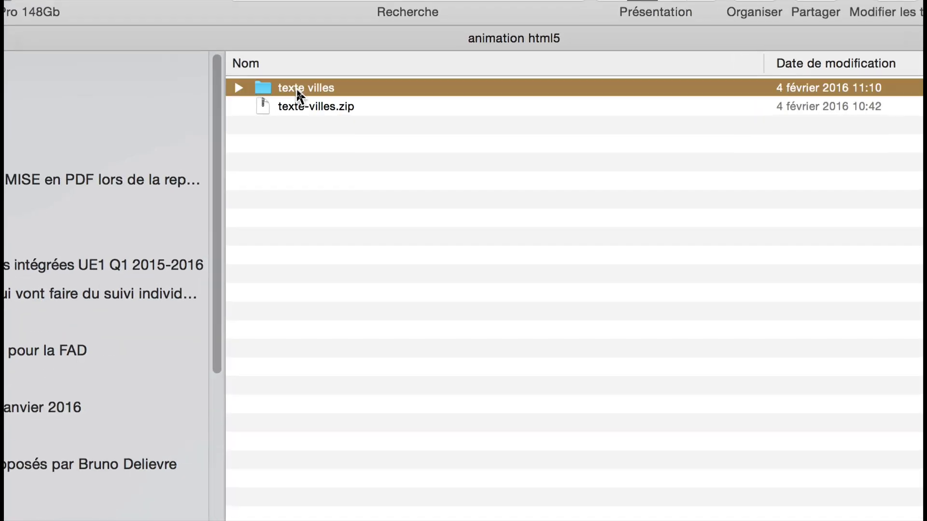
{"action": "left_click", "coordinate": [297, 88]}
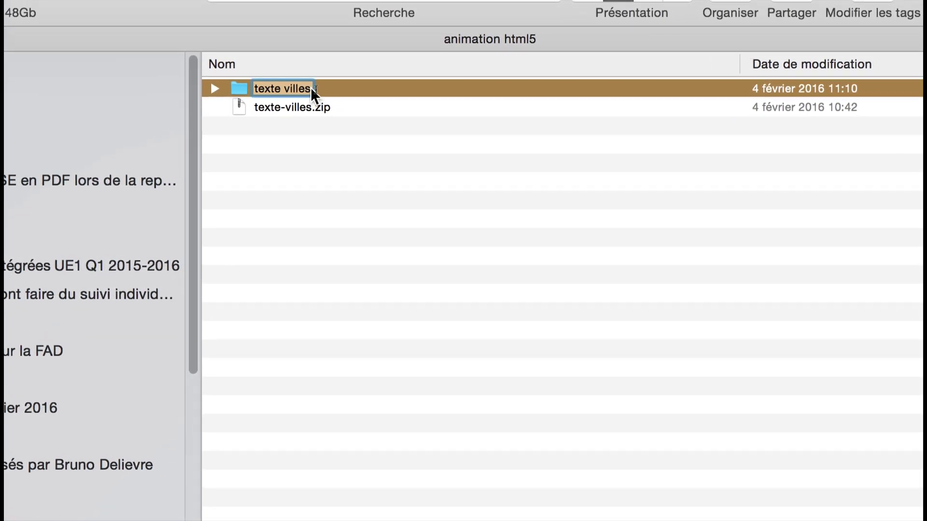
{"action": "key", "text": "Right"}
{"action": "type", "text": "2"}
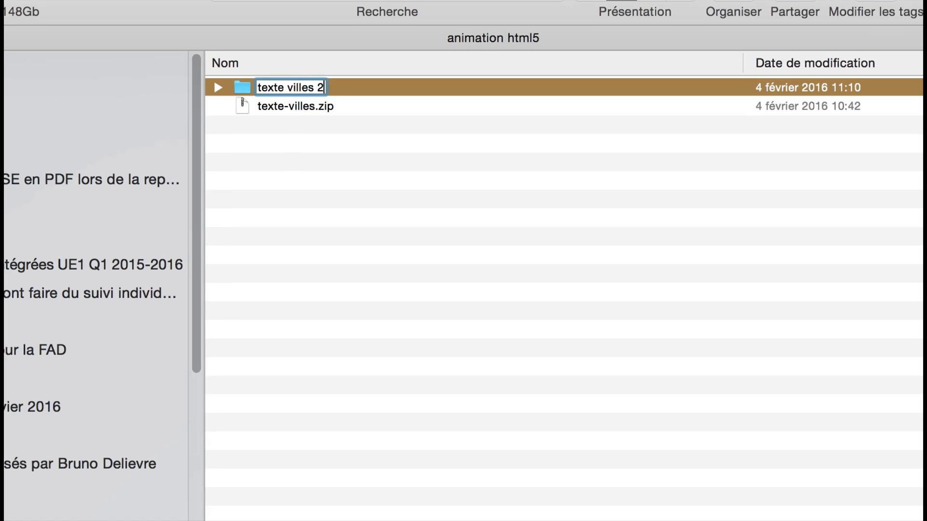
{"action": "key", "text": "Return"}
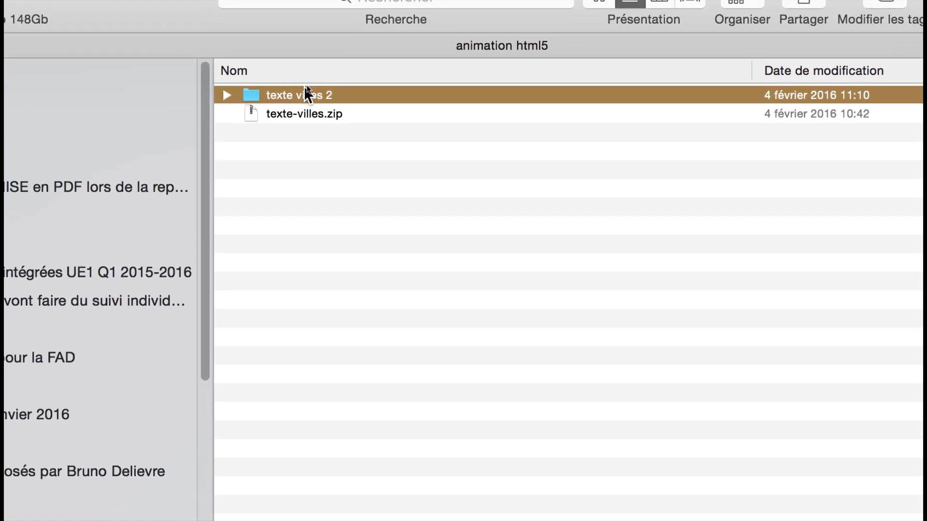
Compress the texte villes 2 folder into a ZIP archive.
{"action": "left_click", "coordinate": [304, 88]}
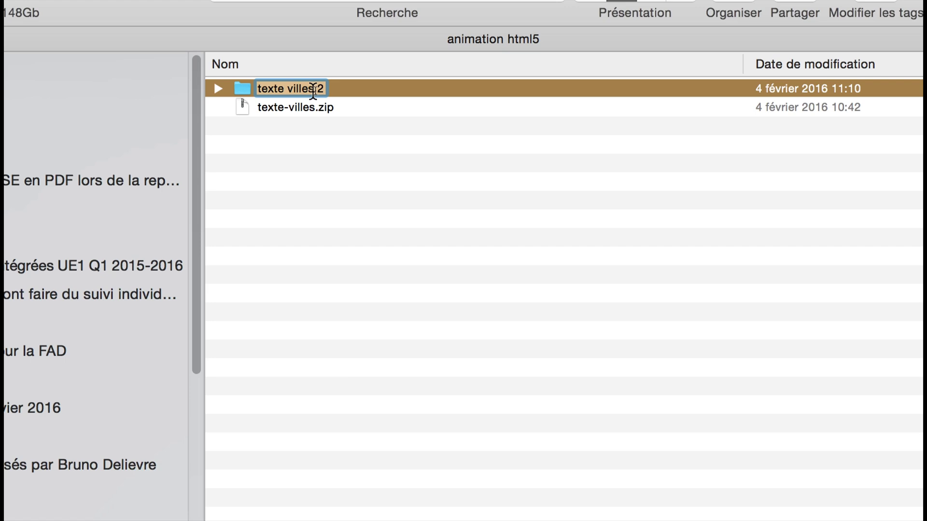
{"action": "right_click", "coordinate": [321, 89]}
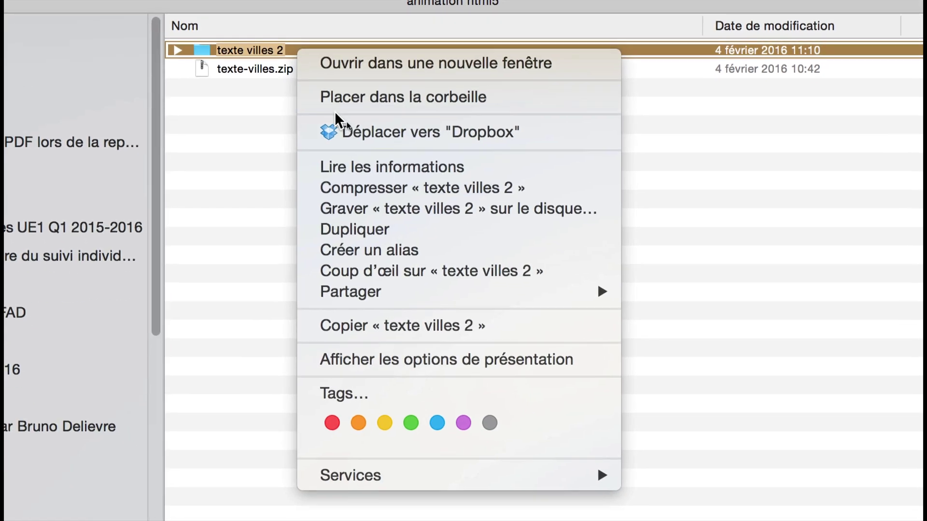
{"action": "left_click", "coordinate": [352, 187]}
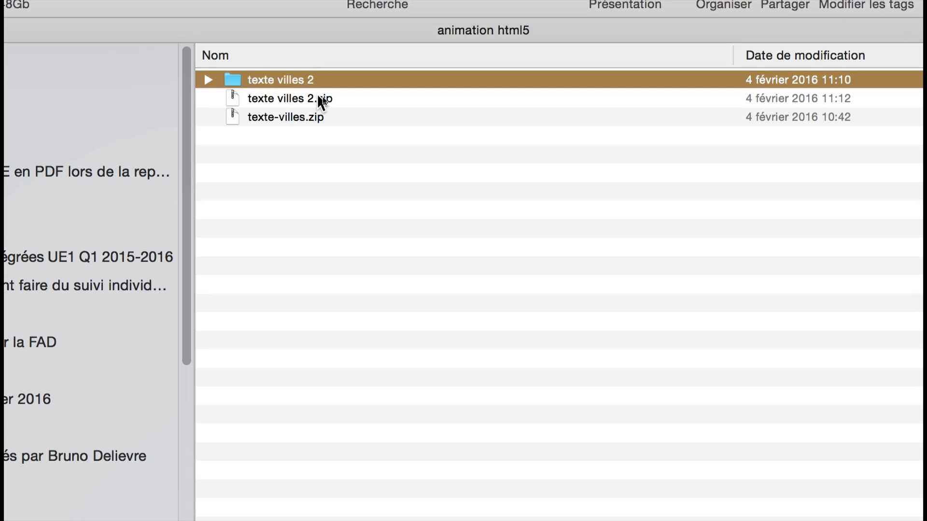
Rename the new archive as texte-villes-2.zip, replacing its spaces with hyphens.
{"action": "left_click", "coordinate": [323, 100]}
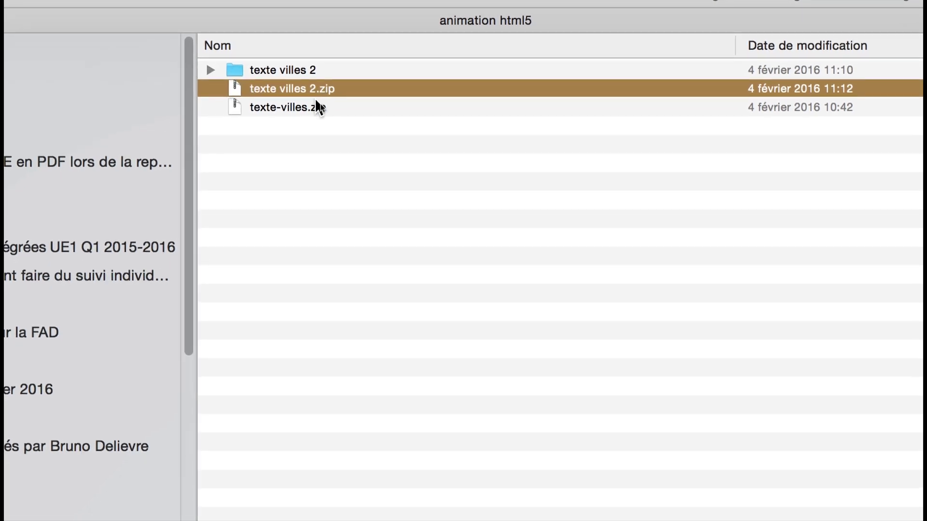
{"action": "key", "text": "Return"}
{"action": "left_click", "coordinate": [316, 89]}
{"action": "key", "text": "BackSpace"}
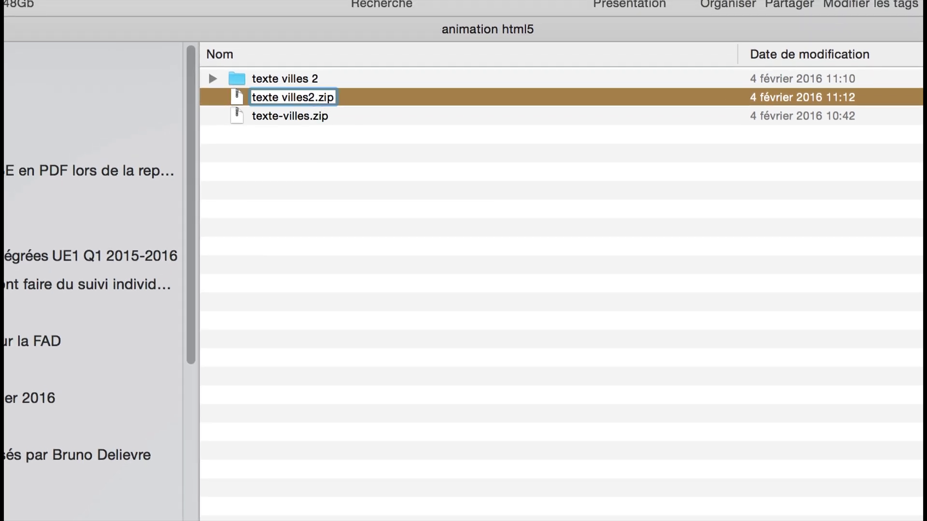
{"action": "type", "text": "-"}
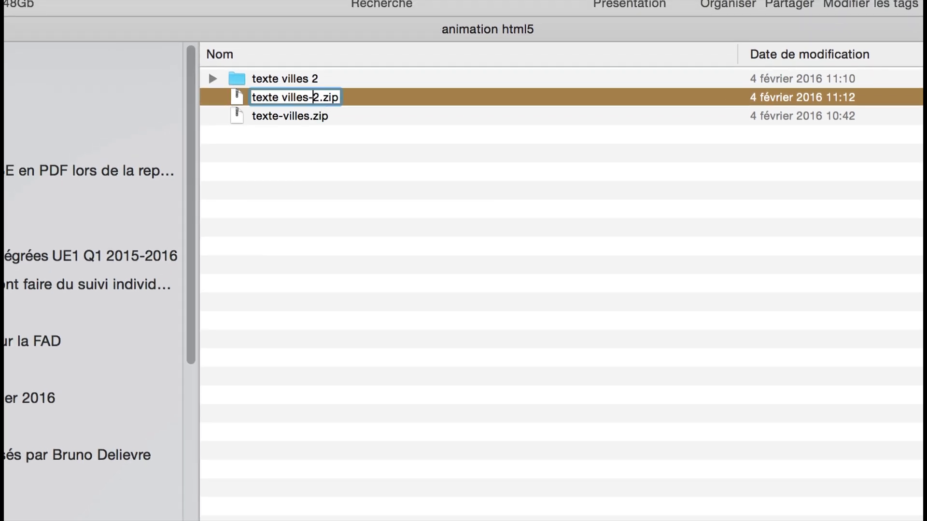
{"action": "left_click", "coordinate": [302, 96]}
{"action": "key", "text": "BackSpace"}
{"action": "type", "text": "-"}
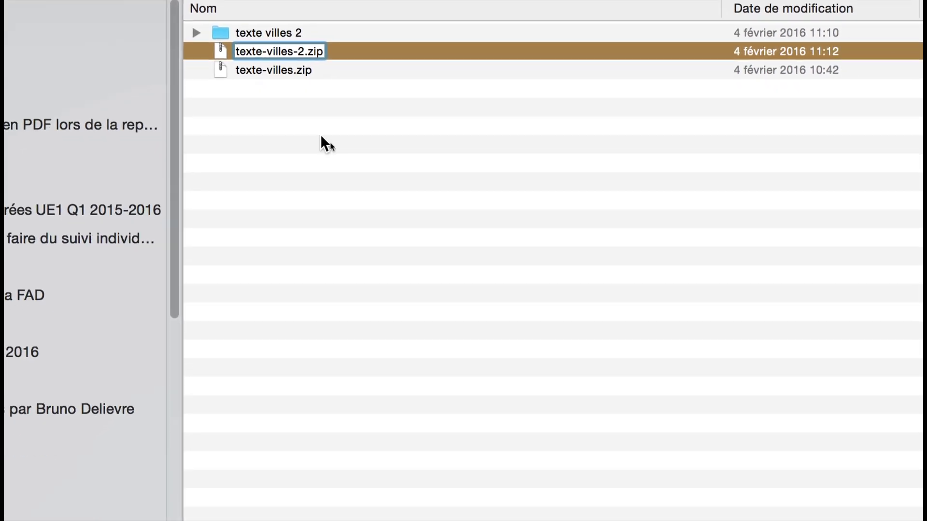
{"action": "left_click", "coordinate": [357, 191]}
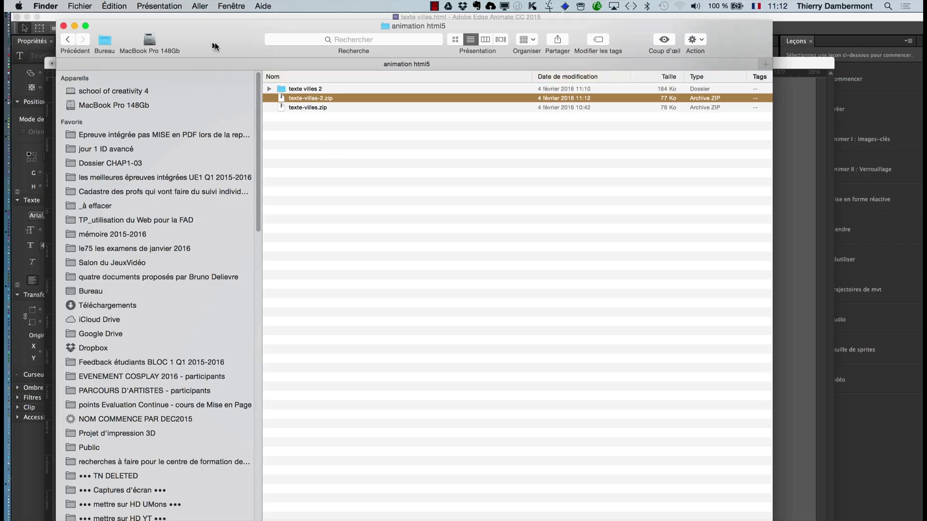
Arrange the Finder and Transmit windows side by side and upload texte-villes-2.zip to the server's DOWNLOAD folder.
{"action": "left_click_drag", "start_coordinate": [215, 47], "coordinate": [501, 115]}
{"action": "left_click", "coordinate": [18, 101]}
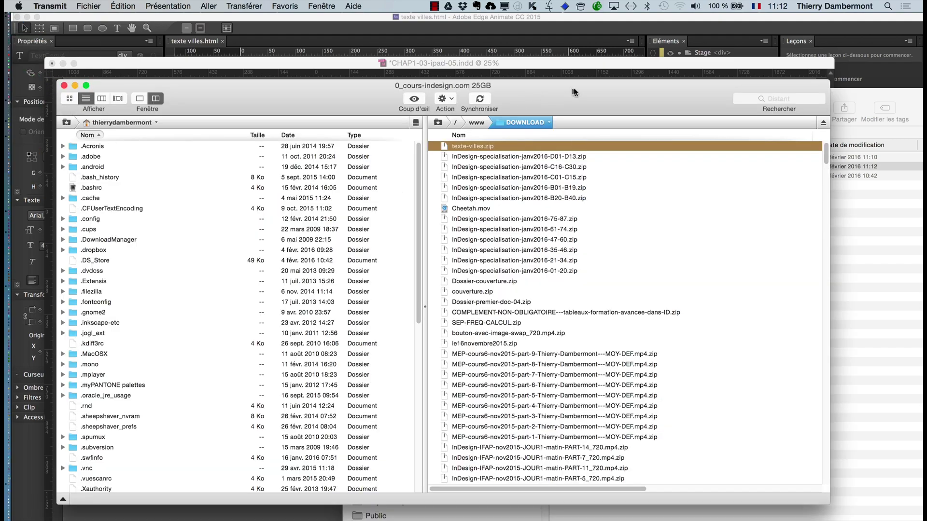
{"action": "left_click_drag", "start_coordinate": [583, 86], "coordinate": [249, 50]}
{"action": "left_click", "coordinate": [517, 113]}
{"action": "left_click_drag", "start_coordinate": [517, 111], "coordinate": [566, 132]}
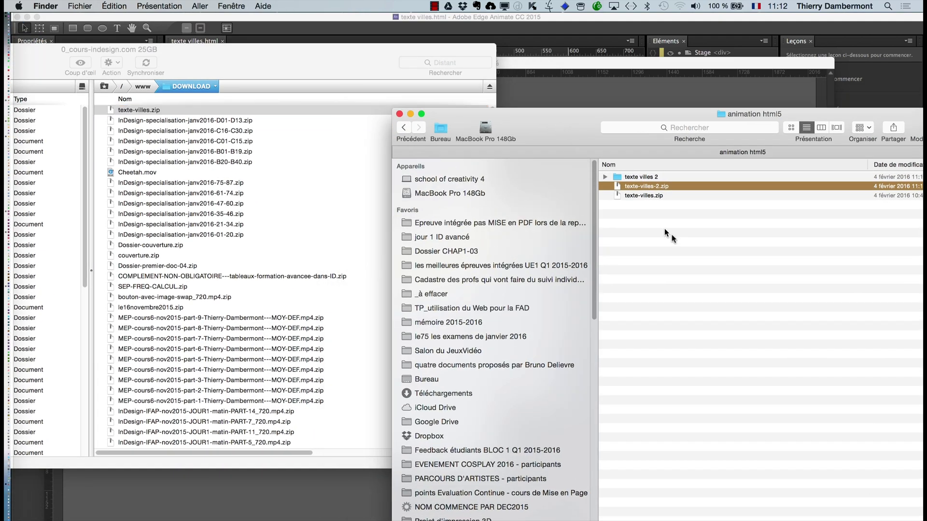
{"action": "left_click", "coordinate": [619, 189]}
{"action": "left_click_drag", "start_coordinate": [619, 190], "coordinate": [248, 169]}
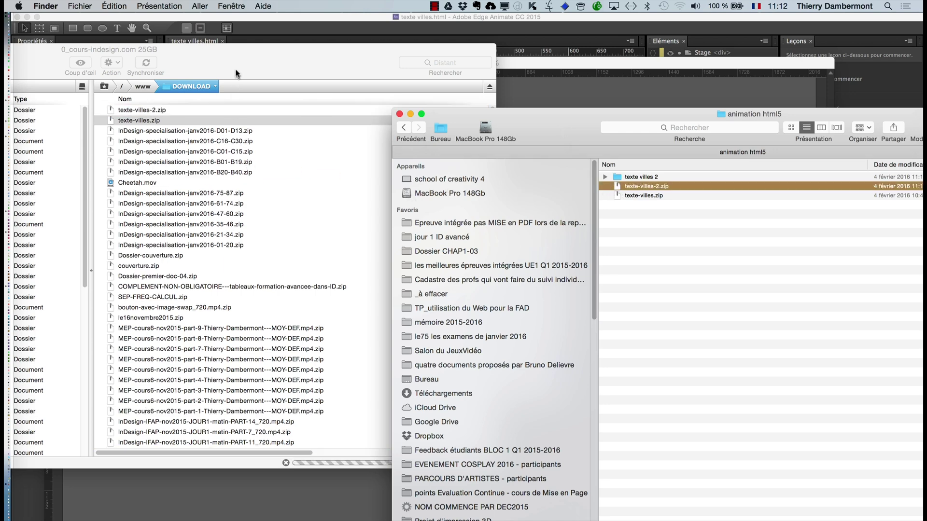
Bring the Transmit window forward and select the uploaded texte-villes-2.zip in the DOWNLOAD folder.
{"action": "left_click_drag", "start_coordinate": [238, 63], "coordinate": [454, 80]}
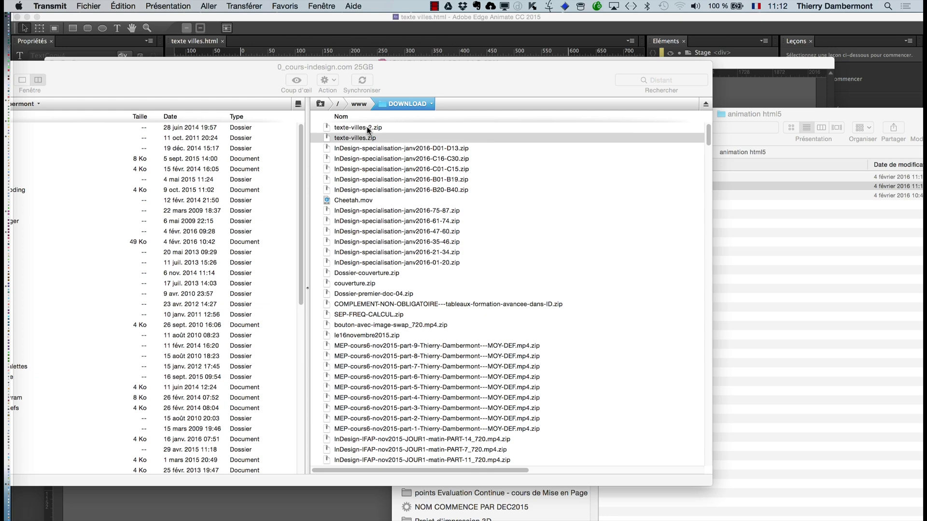
{"action": "right_click", "coordinate": [369, 126]}
{"action": "left_click", "coordinate": [408, 200]}
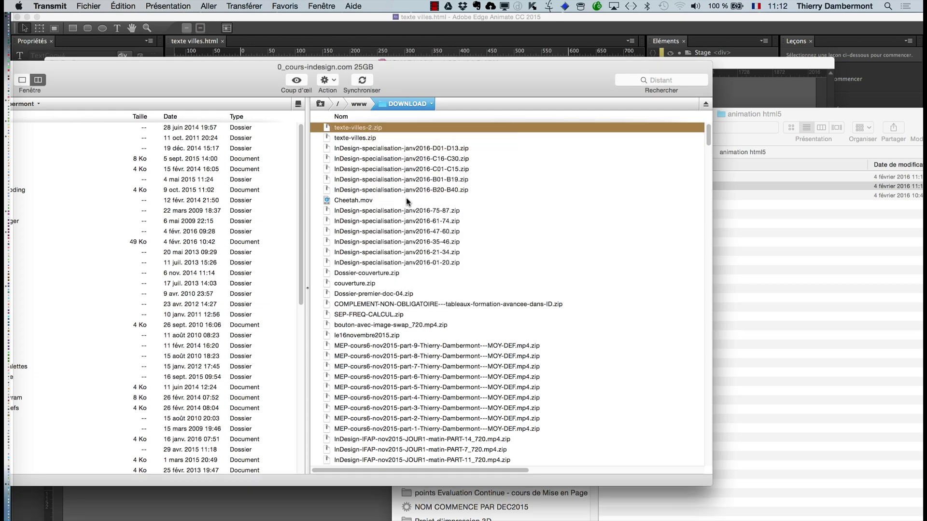
Switch to Firefox and open a new browser window.
{"action": "key", "text": "super+Tab"}
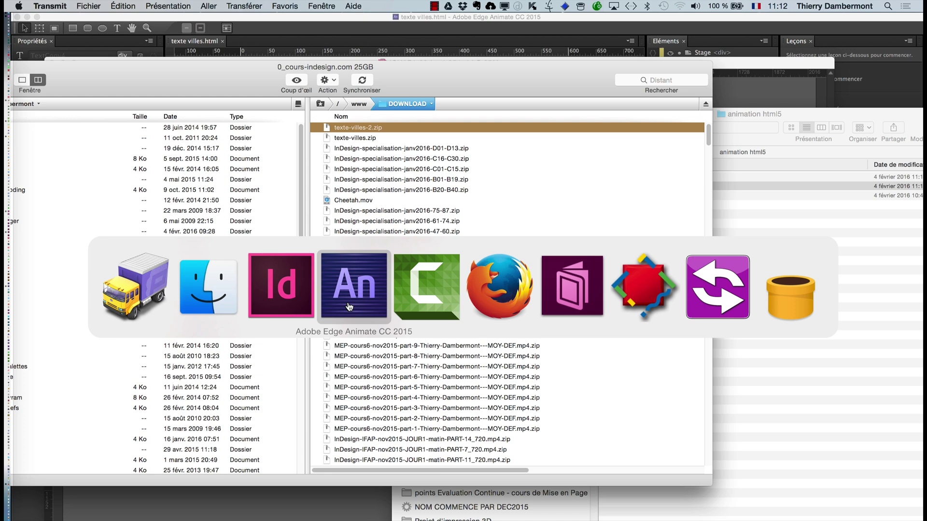
{"action": "key", "text": "super+Tab"}
{"action": "key", "text": "super+Tab"}
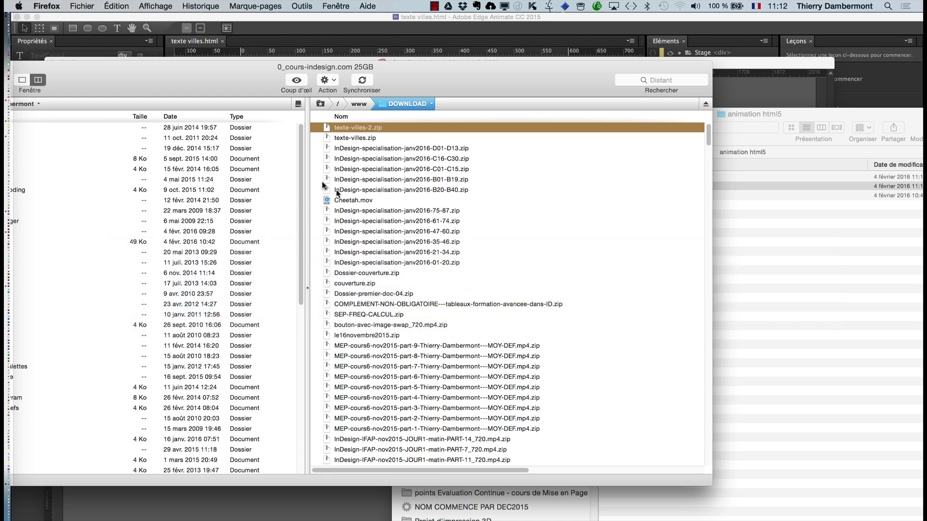
{"action": "left_click", "coordinate": [82, 6]}
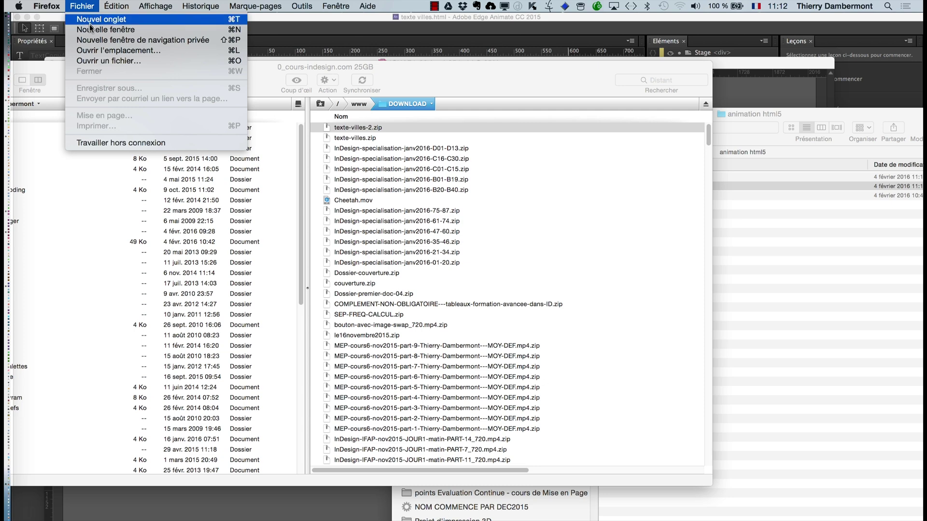
{"action": "left_click", "coordinate": [91, 30]}
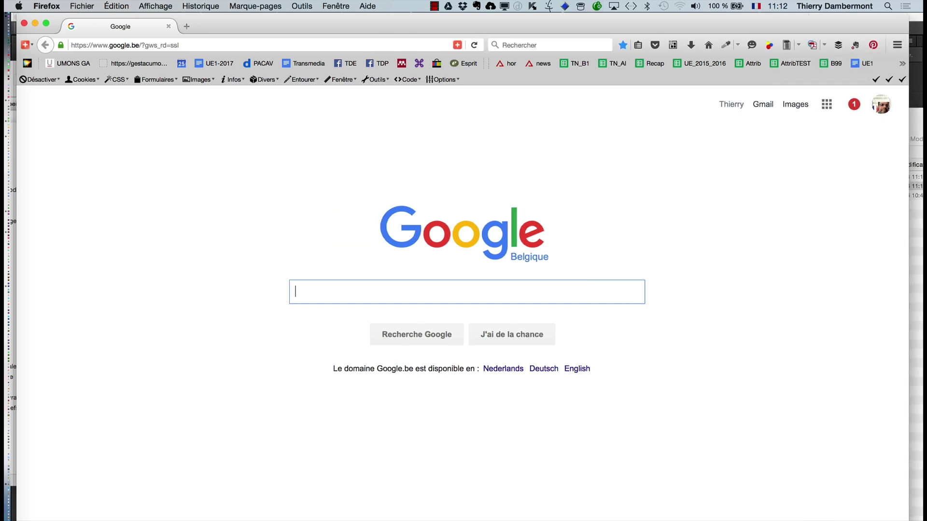
{"action": "left_click", "coordinate": [177, 45]}
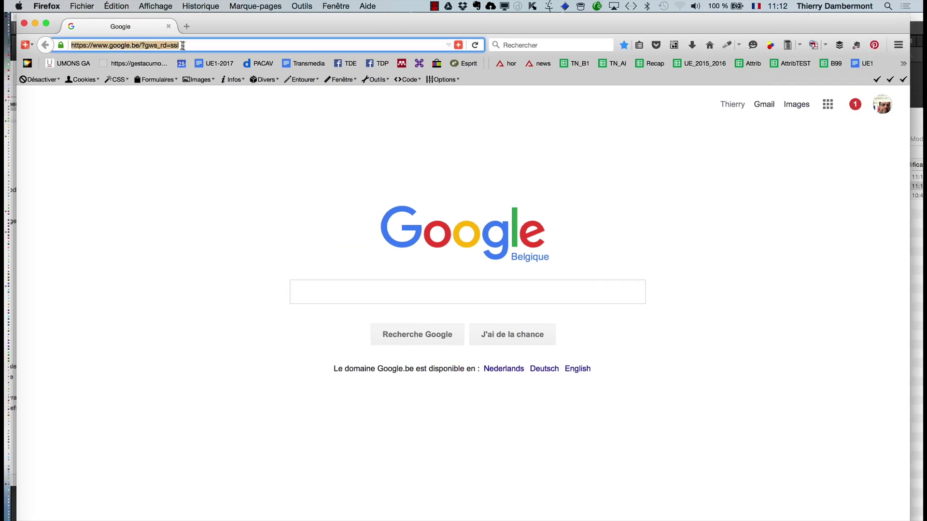
{"action": "type", "text": "ftp://ftp.cours-indesign.com:21//www/DOWNLOAD/texte-villes-2.zip"}
{"action": "key", "text": "Return"}
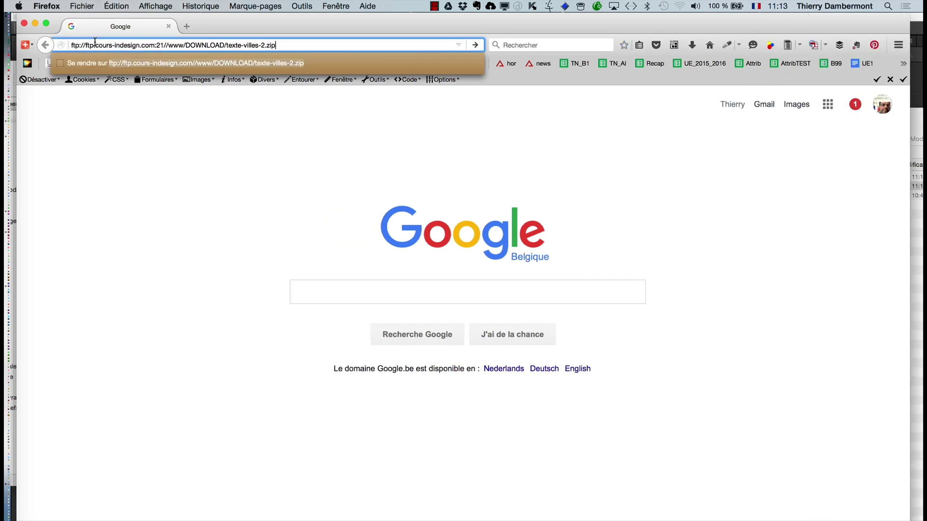
{"action": "left_click_drag", "start_coordinate": [84, 42], "coordinate": [64, 38]}
{"action": "type", "text": "http:"}
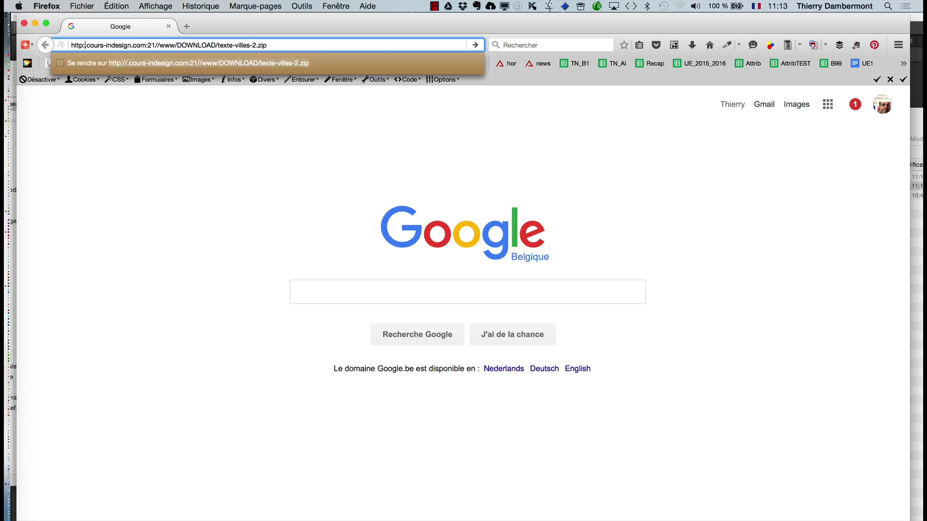
{"action": "type", "text": "//www."}
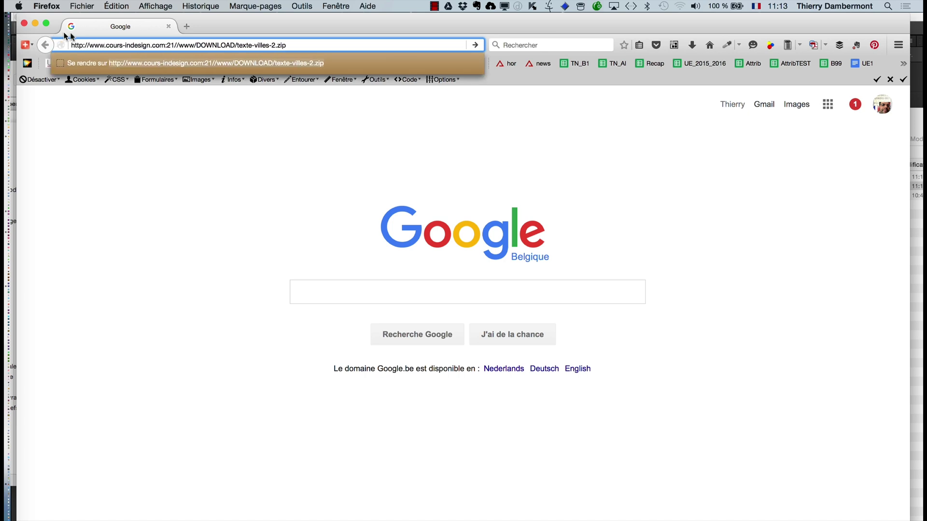
{"action": "left_click", "coordinate": [192, 44]}
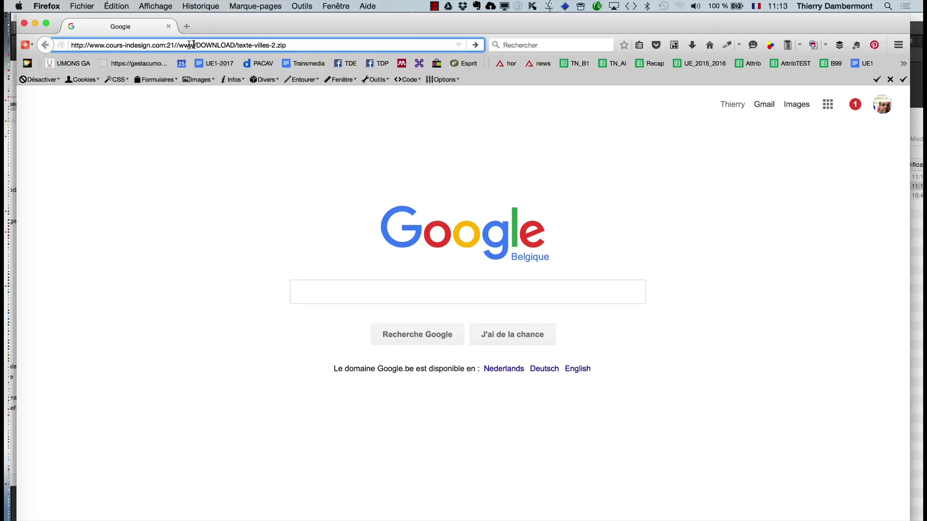
{"action": "left_click_drag", "start_coordinate": [193, 45], "coordinate": [175, 44]}
{"action": "key", "text": "BackSpace"}
{"action": "key", "text": "BackSpace"}
{"action": "key", "text": "BackSpace"}
{"action": "key", "text": "BackSpace"}
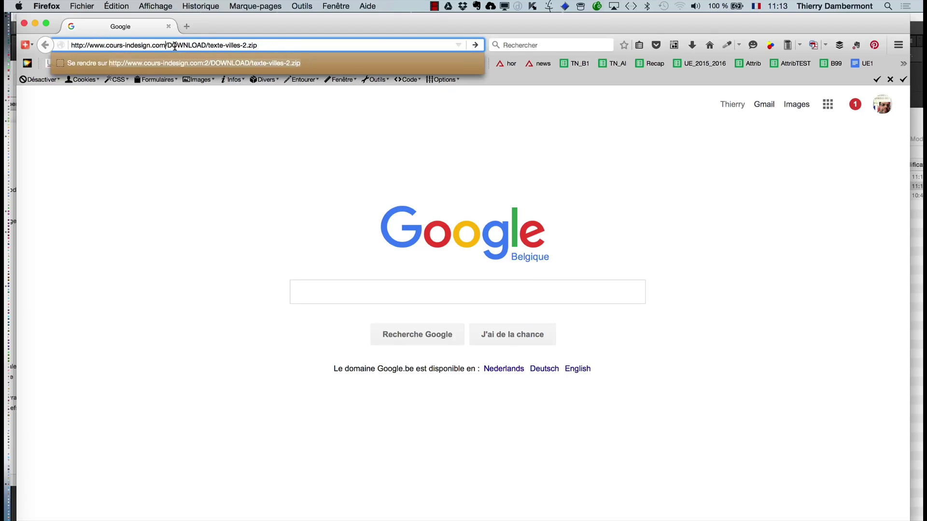
{"action": "triple_click", "coordinate": [172, 45]}
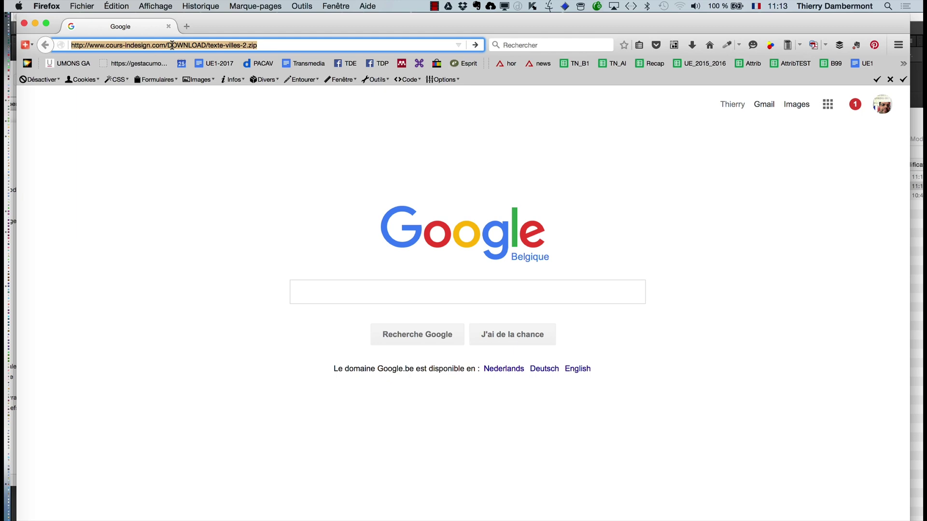
{"action": "key", "text": "Return"}
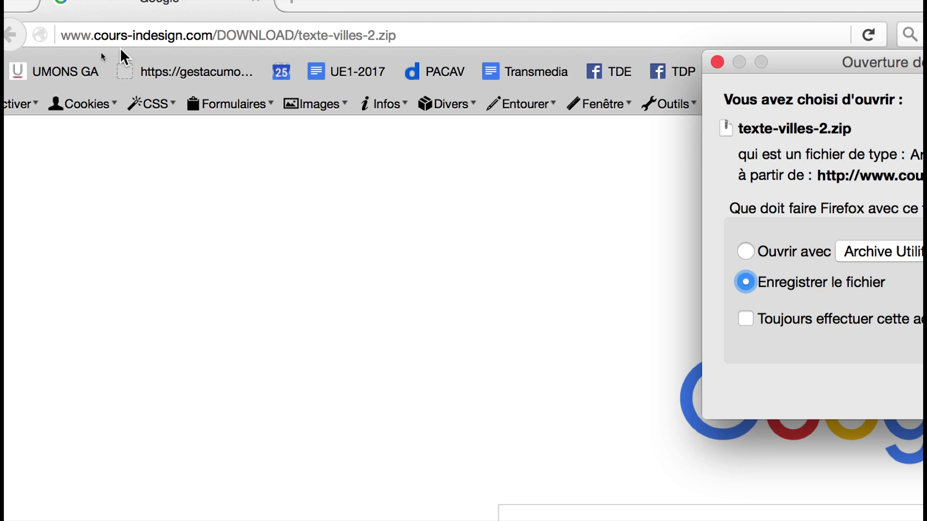
{"action": "key", "text": "Return"}
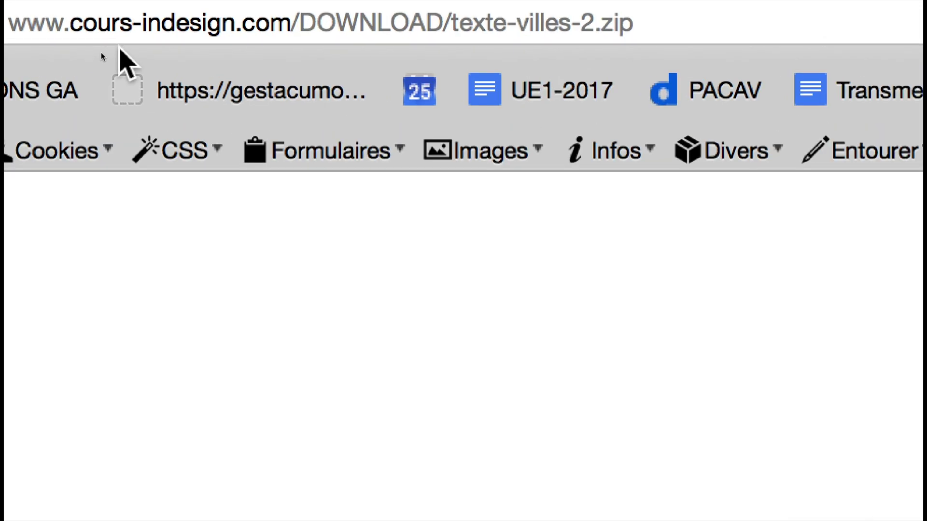
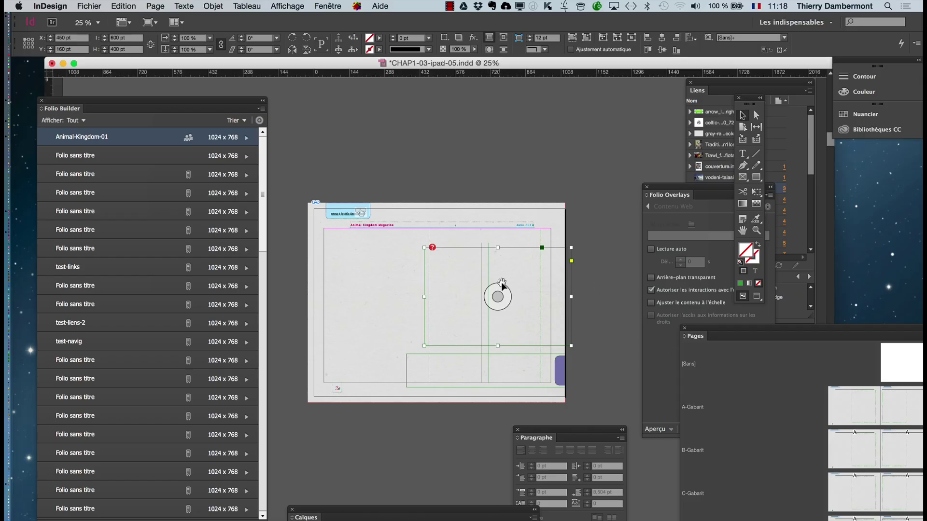
In InDesign, enable Lecture auto for the selected web content and set its delay to 0.125 s.
{"action": "left_click_drag", "start_coordinate": [660, 190], "coordinate": [600, 113]}
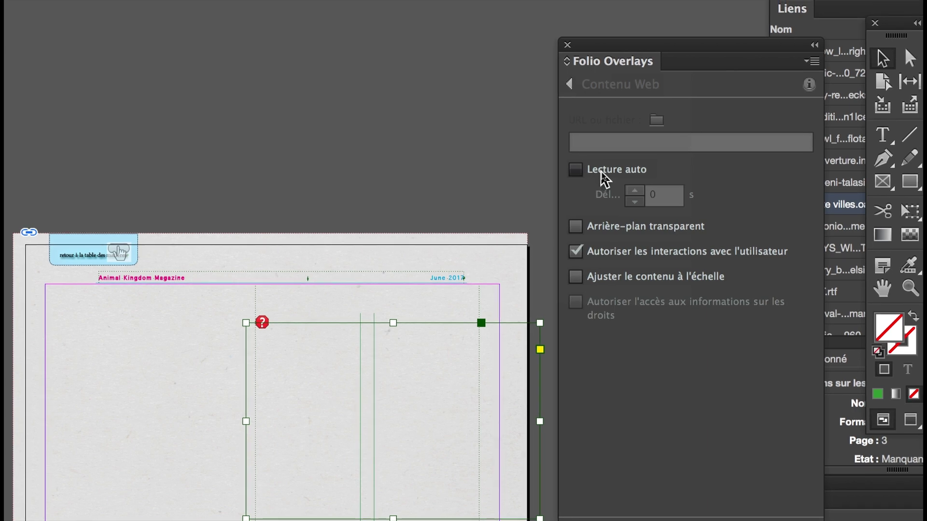
{"action": "left_click", "coordinate": [602, 172]}
{"action": "left_click", "coordinate": [628, 189]}
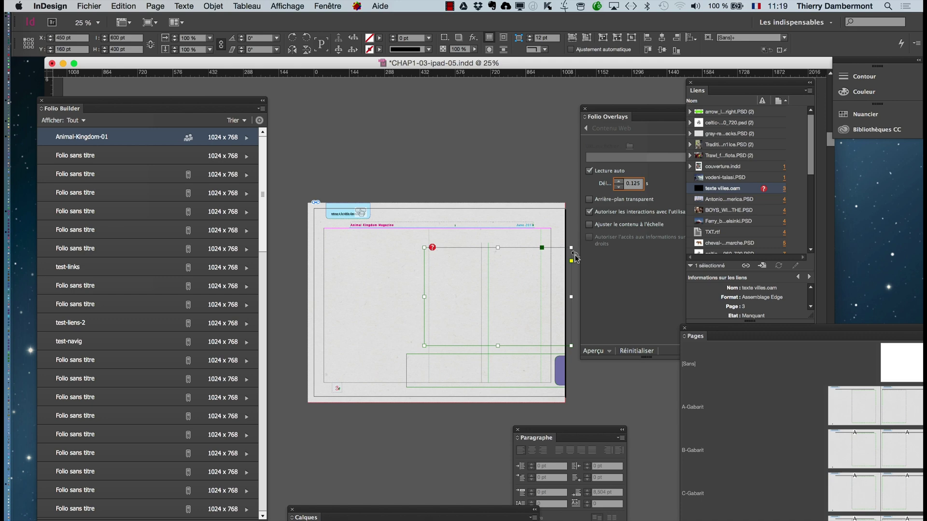
Save the CHAP1-03-ipad-05.indd document.
{"action": "left_click", "coordinate": [326, 6]}
{"action": "left_click", "coordinate": [382, 165]}
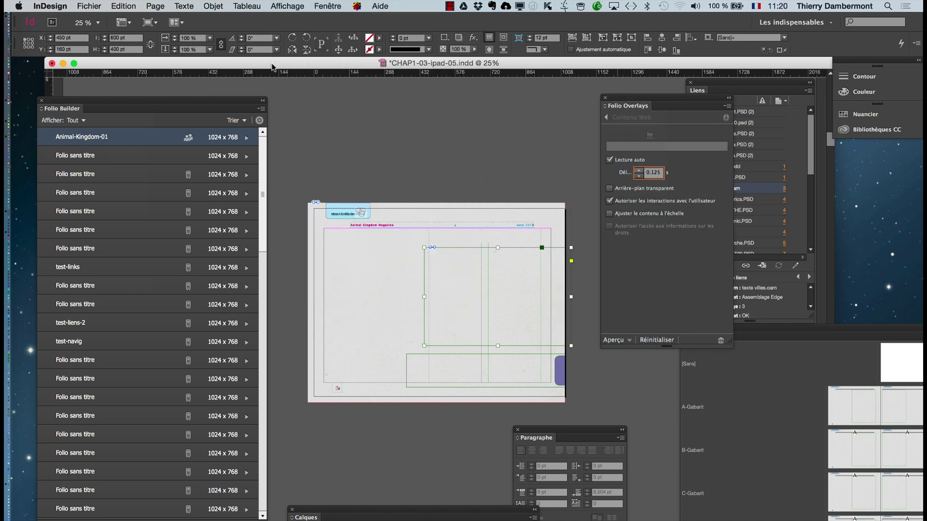
{"action": "left_click", "coordinate": [89, 6]}
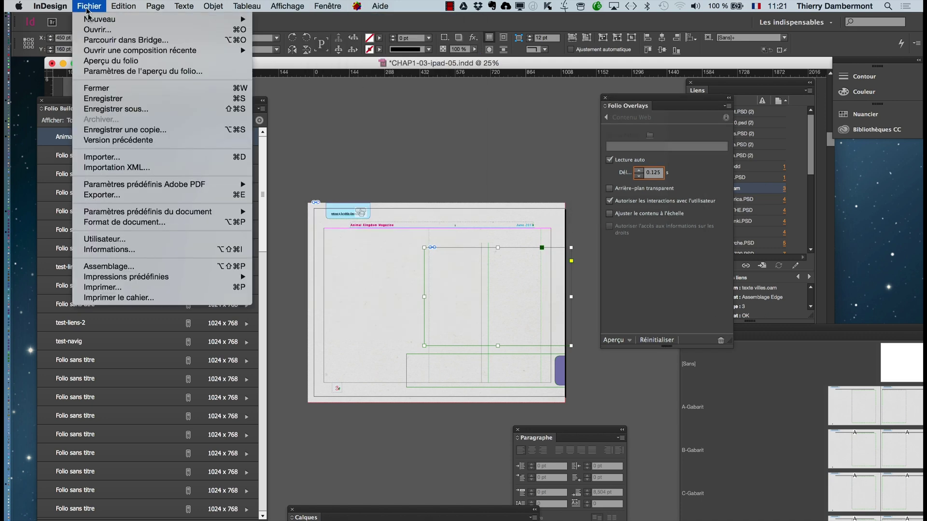
{"action": "left_click", "coordinate": [110, 100]}
Open the Animal-Kingdom-01 folio and look through the commands available for its CHAP1 article.
{"action": "double_click", "coordinate": [122, 141]}
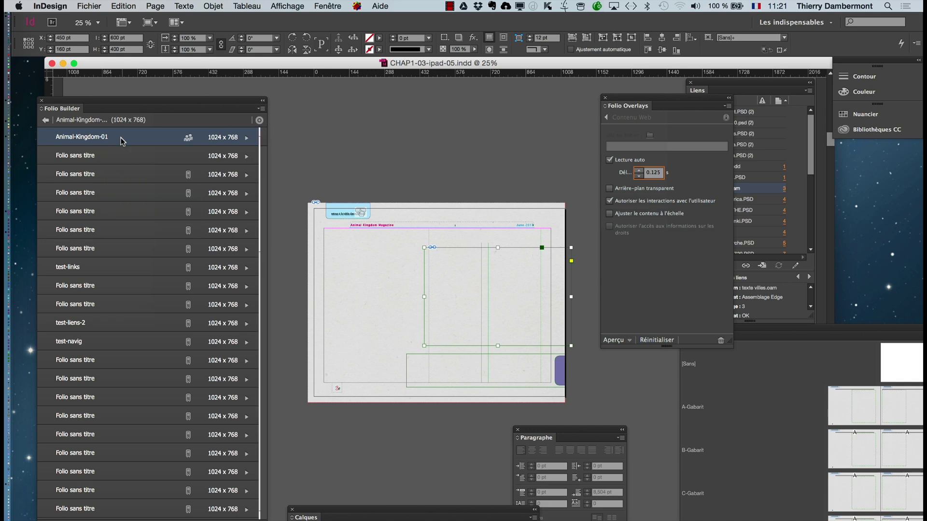
{"action": "left_click", "coordinate": [259, 110]}
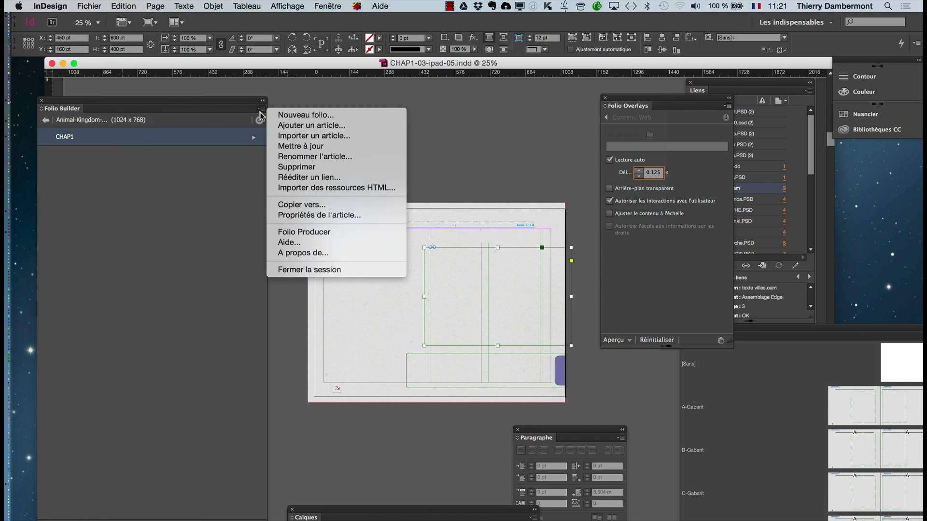
{"action": "left_click", "coordinate": [464, 160]}
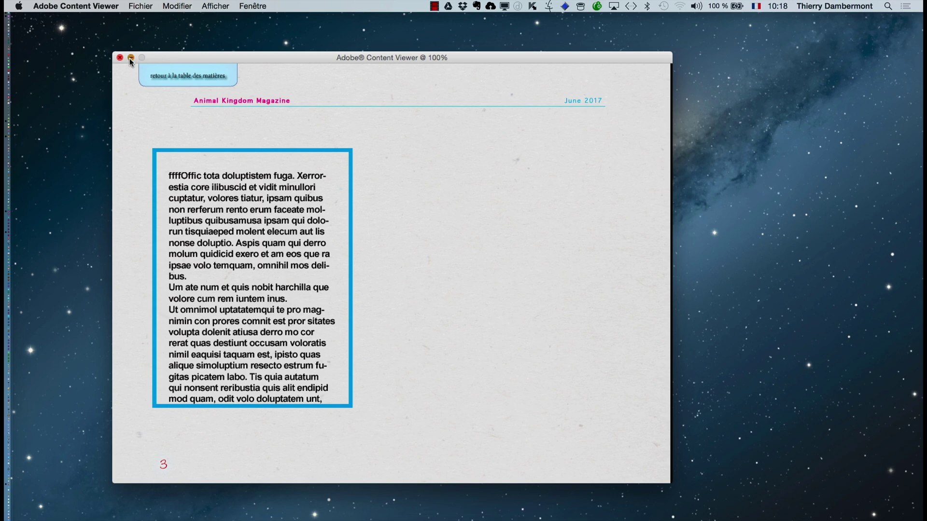
Minimise the Adobe Content Viewer preview and switch back to InDesign.
{"action": "left_click", "coordinate": [130, 58]}
{"action": "key", "text": "super+Tab"}
{"action": "key", "text": "super+Tab"}
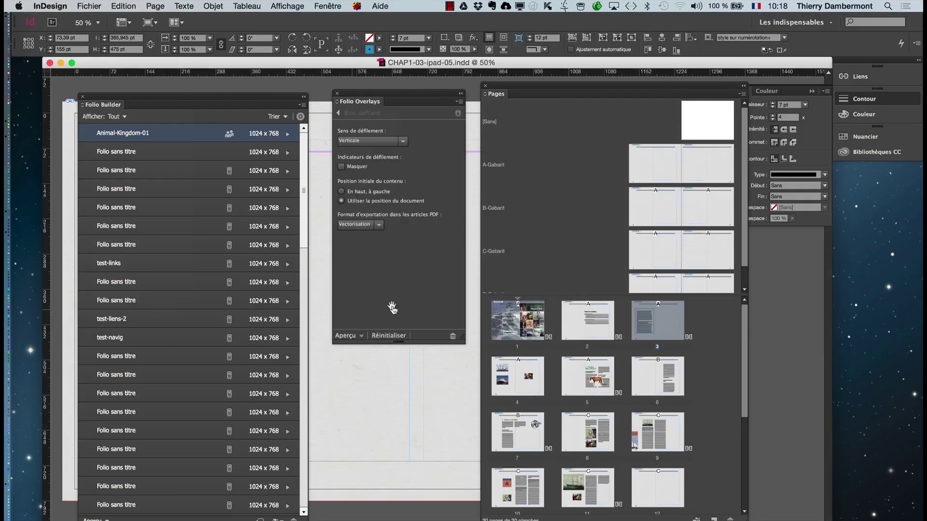
Clear the view of page 3 by closing Folio Overlays and Folio Builder and moving the Pages and Tools panels off the page.
{"action": "left_click", "coordinate": [337, 93]}
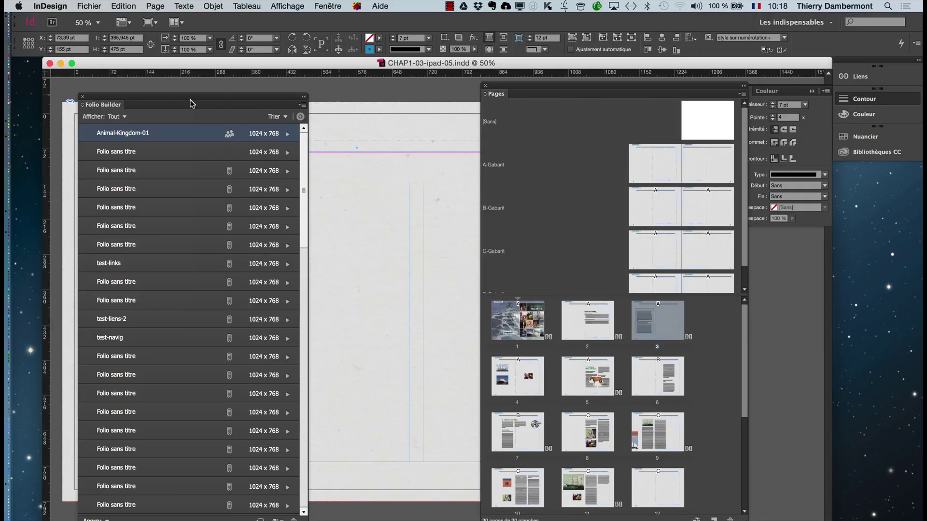
{"action": "left_click", "coordinate": [82, 97]}
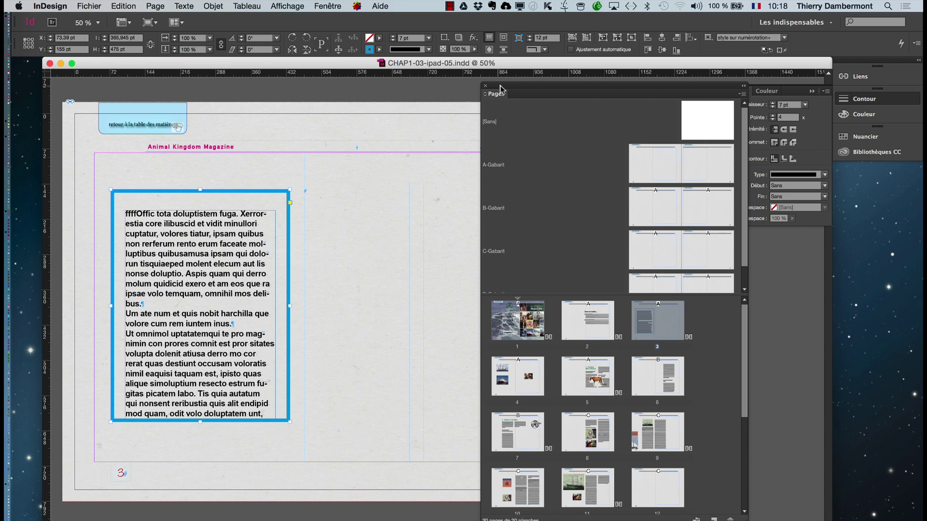
{"action": "left_click_drag", "start_coordinate": [502, 90], "coordinate": [655, 422]}
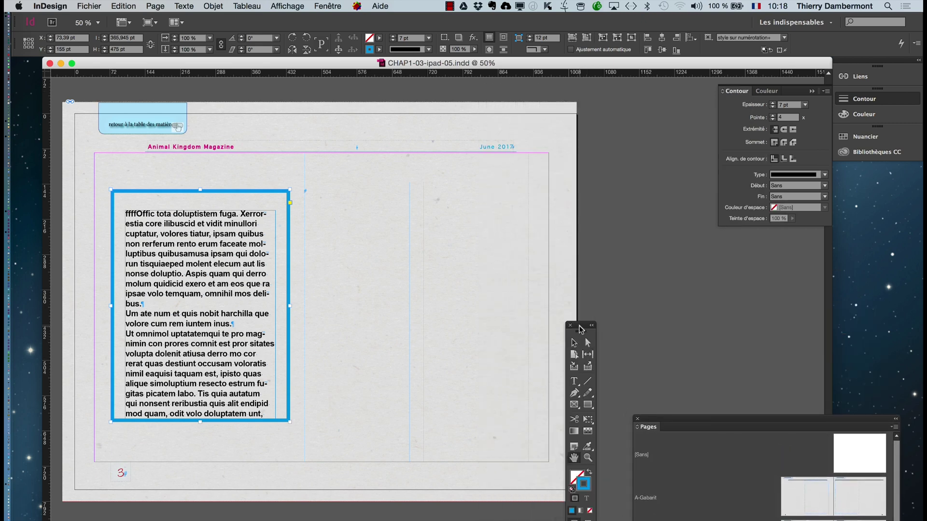
{"action": "left_click_drag", "start_coordinate": [581, 329], "coordinate": [646, 162]}
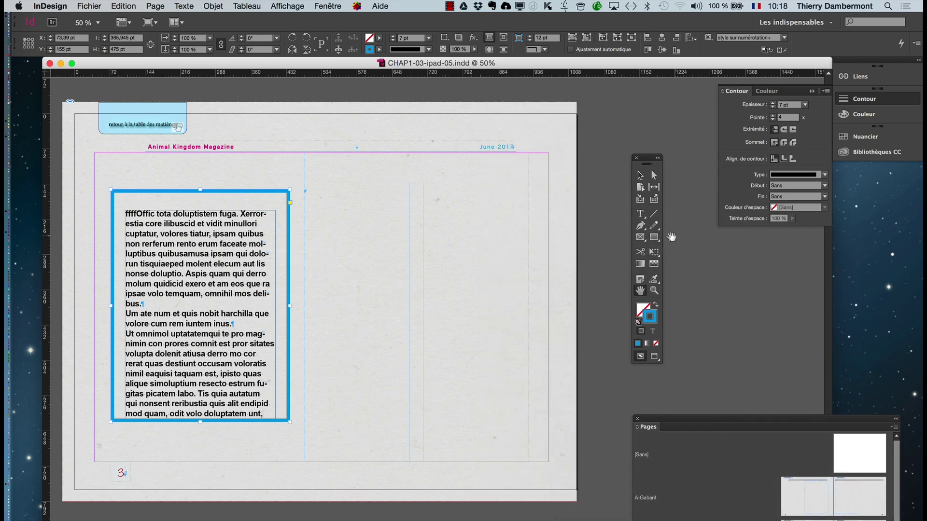
Draw a rectangle about 318 by 120 pt on page 3 and move it onto the pasteboard beside the page.
{"action": "left_click", "coordinate": [654, 237]}
{"action": "left_click_drag", "start_coordinate": [377, 174], "coordinate": [529, 237]}
{"action": "key", "text": "super+minus"}
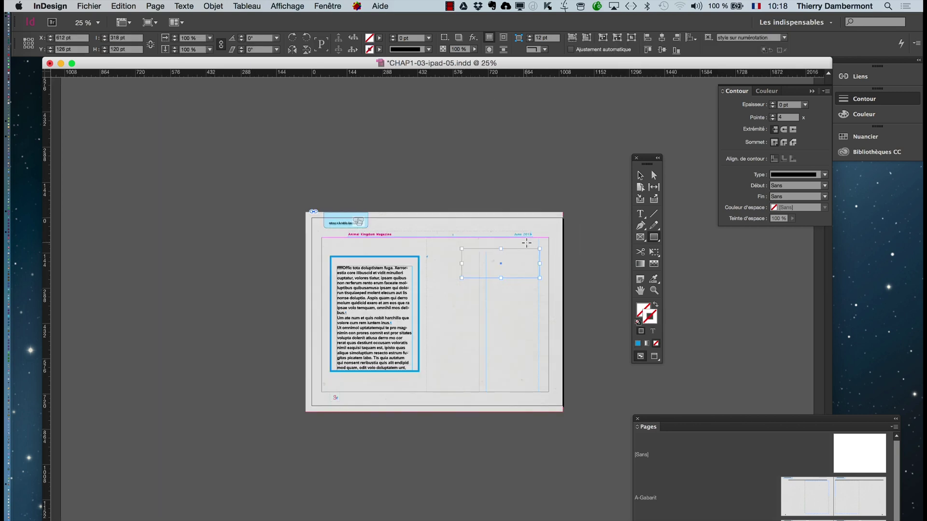
{"action": "key", "text": "v"}
{"action": "left_click_drag", "start_coordinate": [647, 163], "coordinate": [277, 143]}
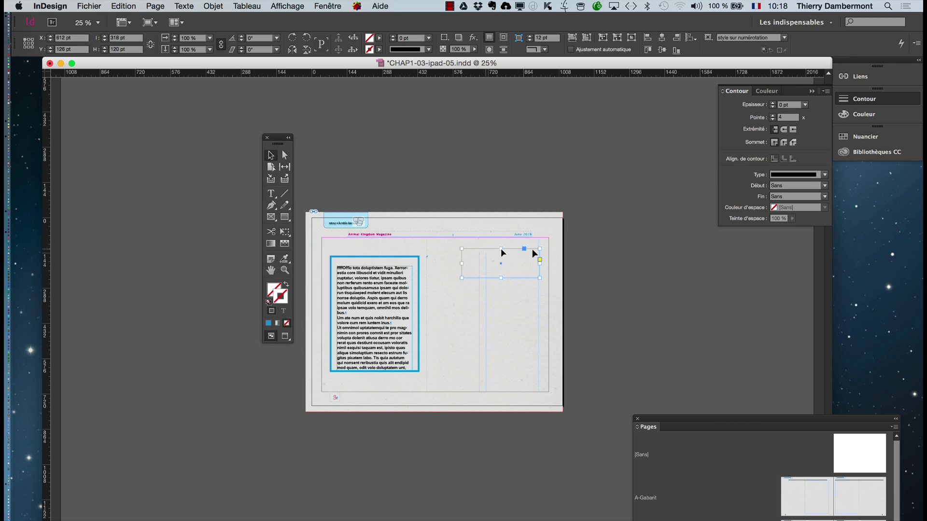
{"action": "left_click_drag", "start_coordinate": [502, 253], "coordinate": [621, 231]}
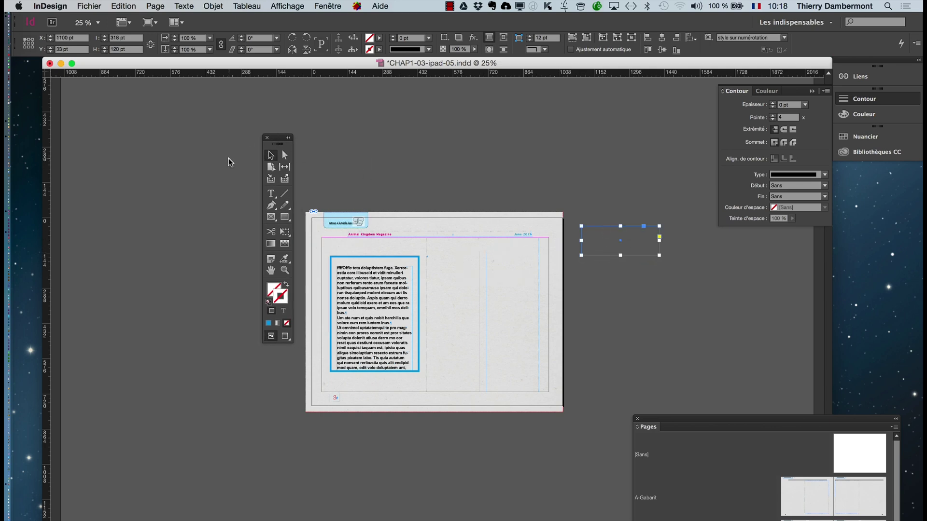
Convert the pasteboard rectangle into a text frame and return to the Selection tool.
{"action": "left_click", "coordinate": [271, 194]}
{"action": "left_click", "coordinate": [595, 239]}
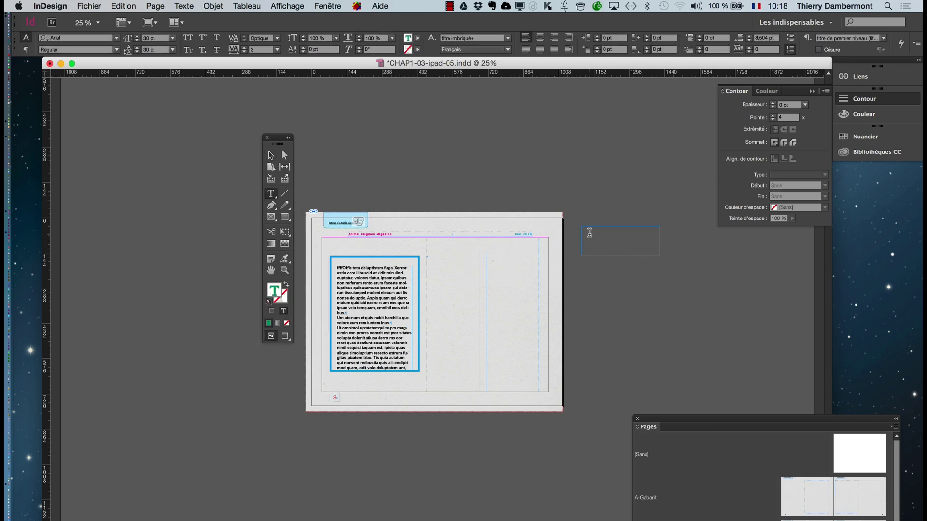
{"action": "right_click", "coordinate": [589, 233]}
{"action": "left_click", "coordinate": [680, 457]}
{"action": "left_click", "coordinate": [278, 158]}
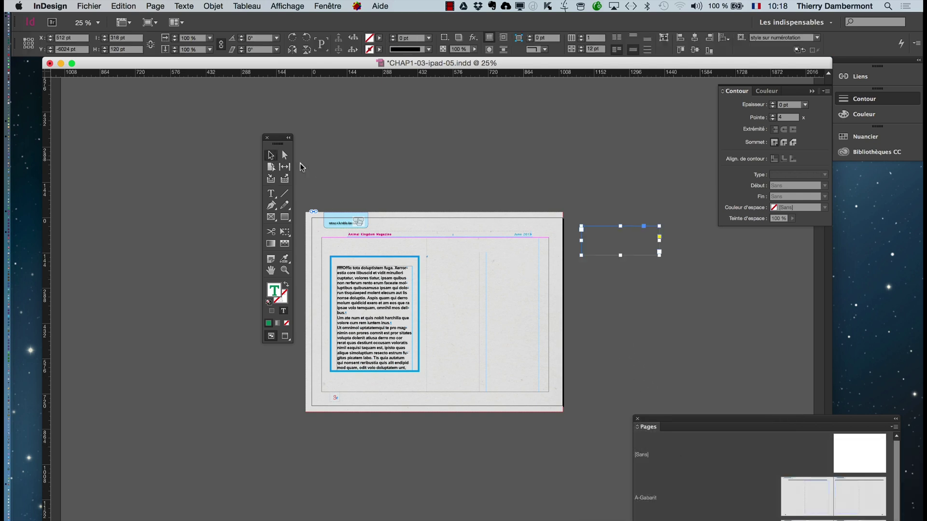
Apply the [Paragraphe standard] paragraph style to the empty text frame and activate the Type tool.
{"action": "left_click", "coordinate": [178, 6]}
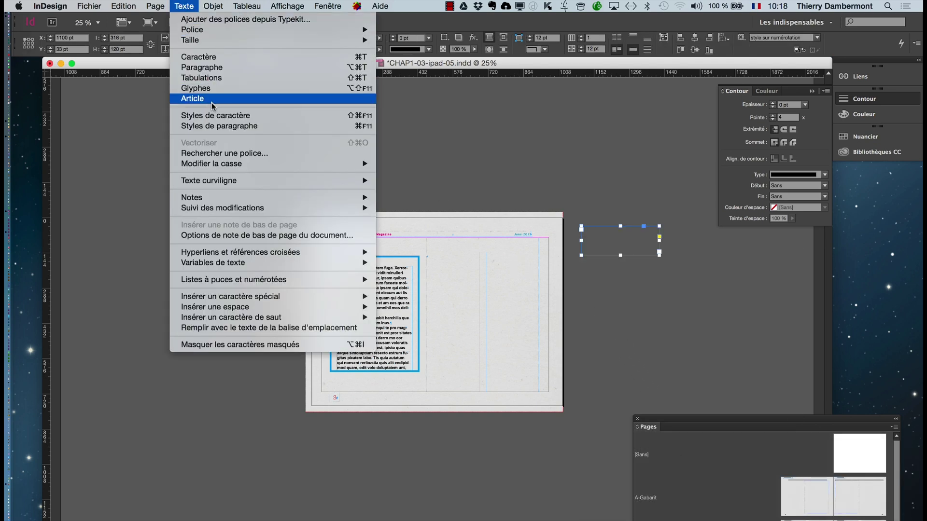
{"action": "left_click", "coordinate": [218, 126]}
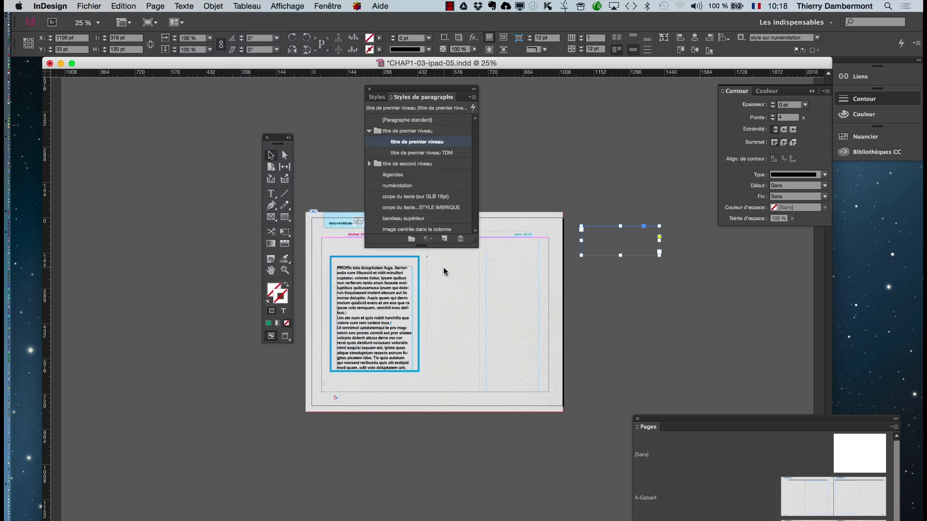
{"action": "left_click", "coordinate": [445, 123]}
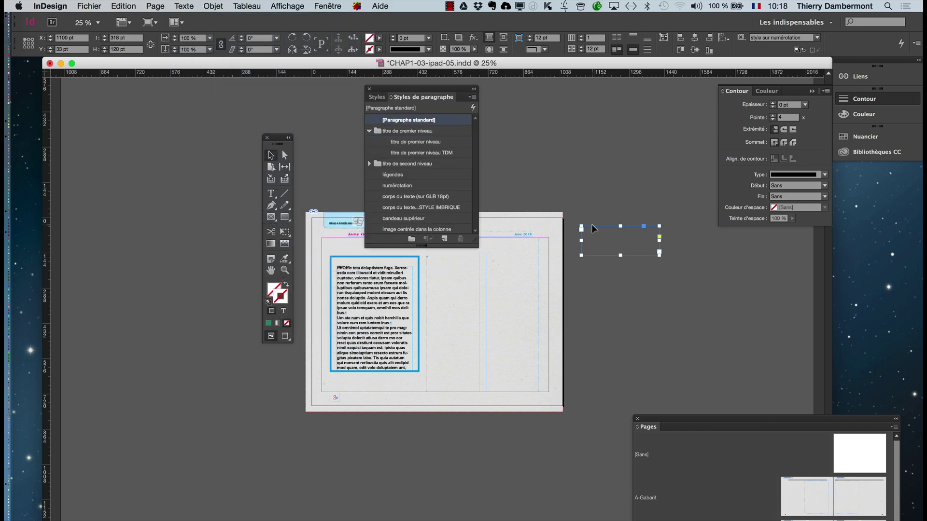
{"action": "left_click", "coordinate": [271, 194]}
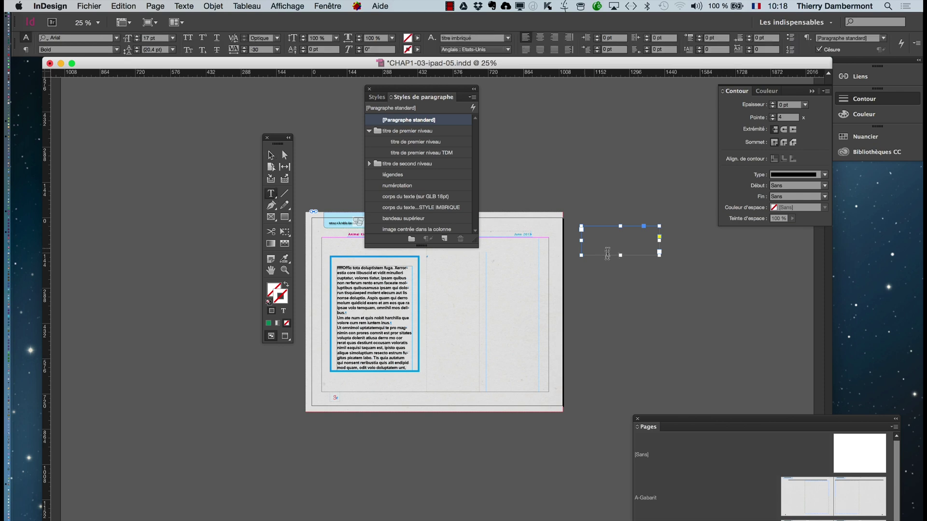
Fill the pasteboard text frame with placeholder text and return to the Selection tool.
{"action": "left_click", "coordinate": [605, 240]}
{"action": "right_click", "coordinate": [603, 241]}
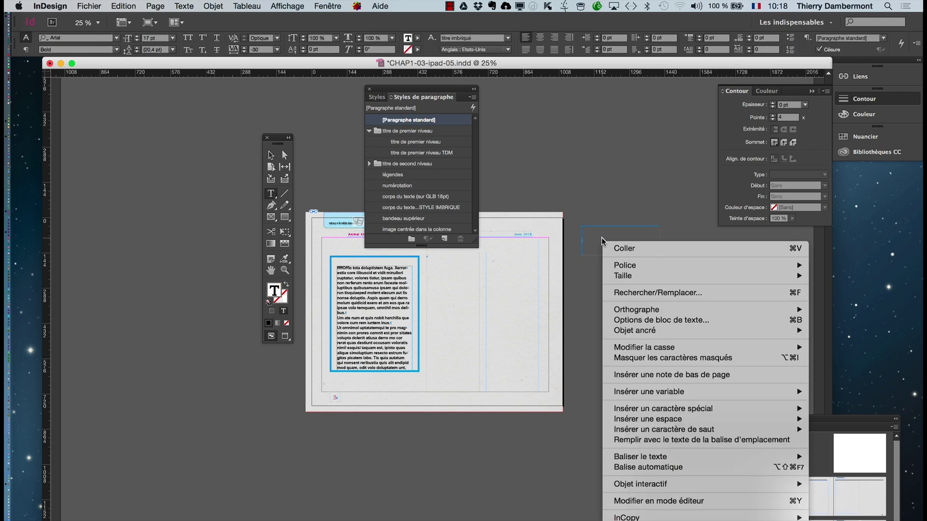
{"action": "left_click", "coordinate": [690, 440]}
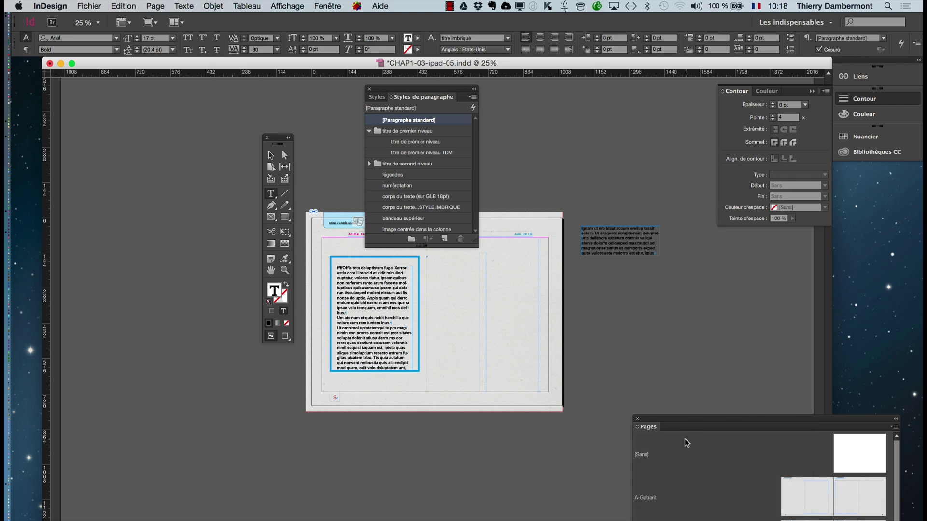
{"action": "left_click", "coordinate": [271, 155]}
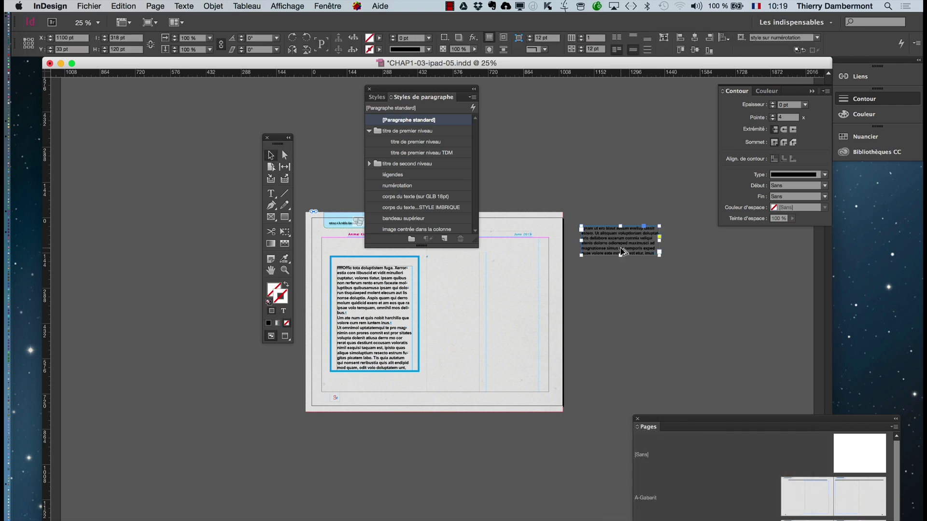
Set the pasteboard text frame's inset spacing to 10 pt on all four sides, with the preview enabled.
{"action": "scroll", "coordinate": [602, 246], "scroll_direction": "up", "scroll_amount": 2}
{"action": "key", "text": "h"}
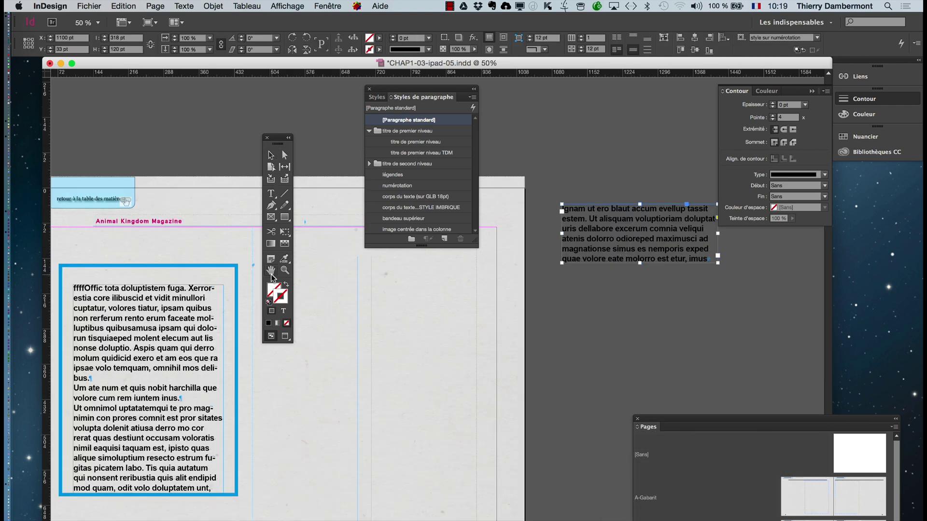
{"action": "left_click_drag", "start_coordinate": [617, 229], "coordinate": [538, 291]}
{"action": "left_click", "coordinate": [199, 7]}
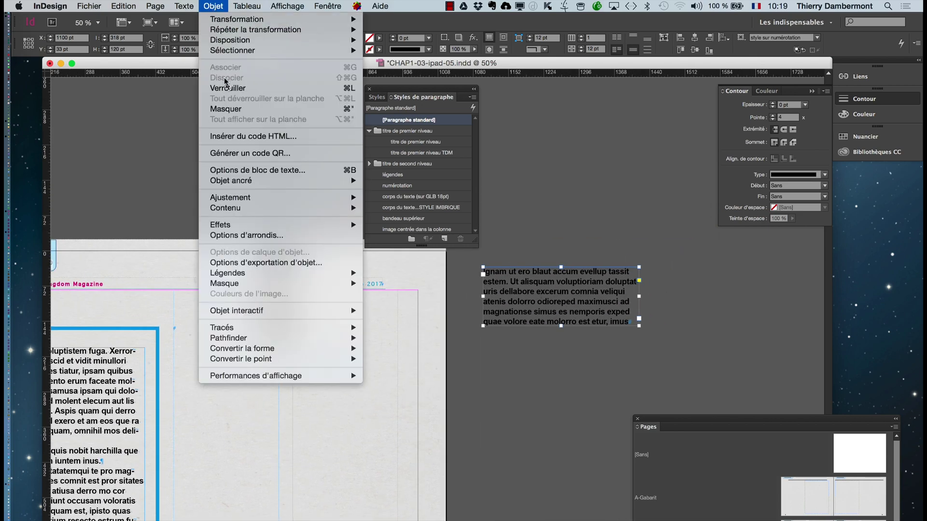
{"action": "left_click", "coordinate": [258, 172]}
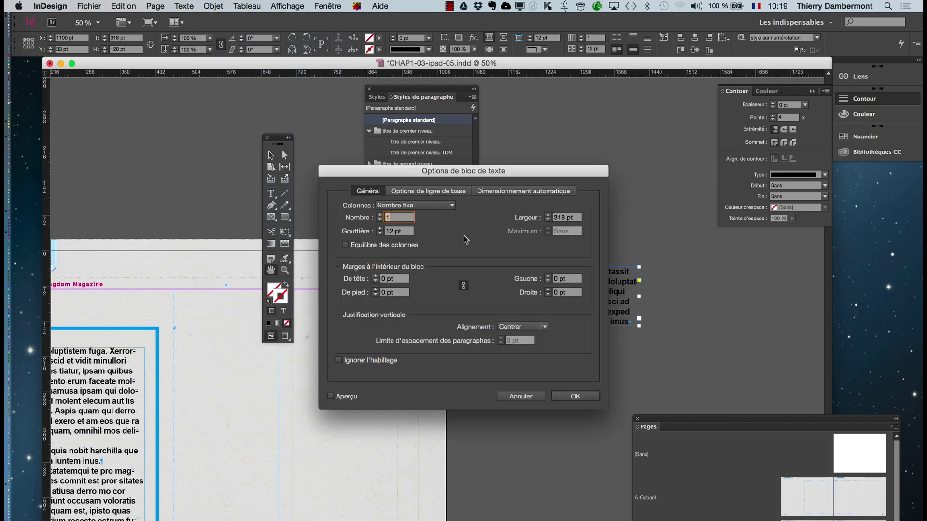
{"action": "left_click_drag", "start_coordinate": [449, 171], "coordinate": [210, 106]}
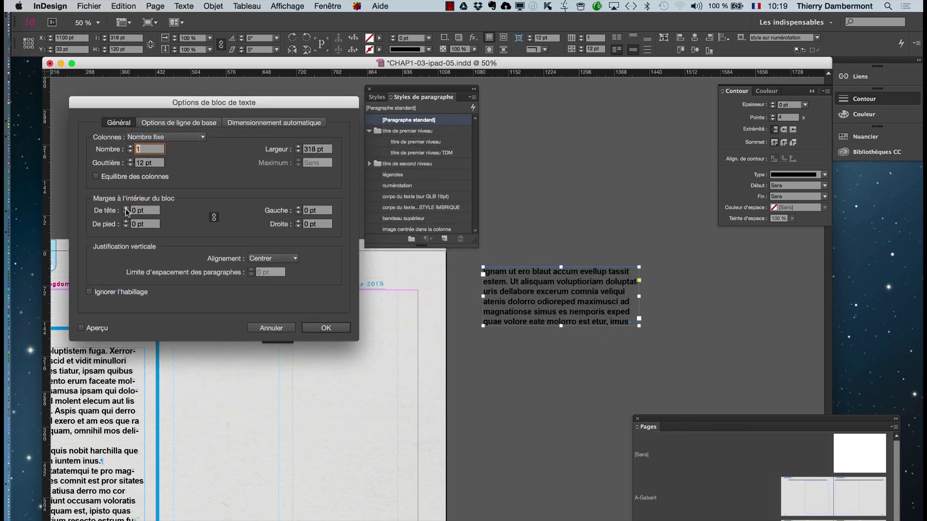
{"action": "left_click", "coordinate": [81, 328]}
{"action": "left_click", "coordinate": [125, 208]}
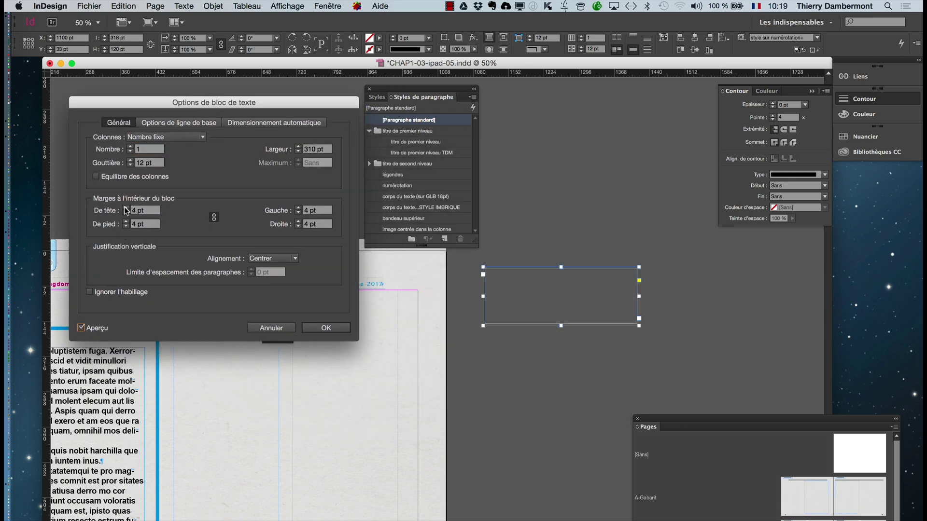
{"action": "left_click", "coordinate": [125, 208]}
{"action": "left_click", "coordinate": [125, 208]}
{"action": "left_click", "coordinate": [125, 208]}
{"action": "left_click", "coordinate": [125, 208]}
{"action": "left_click", "coordinate": [125, 208]}
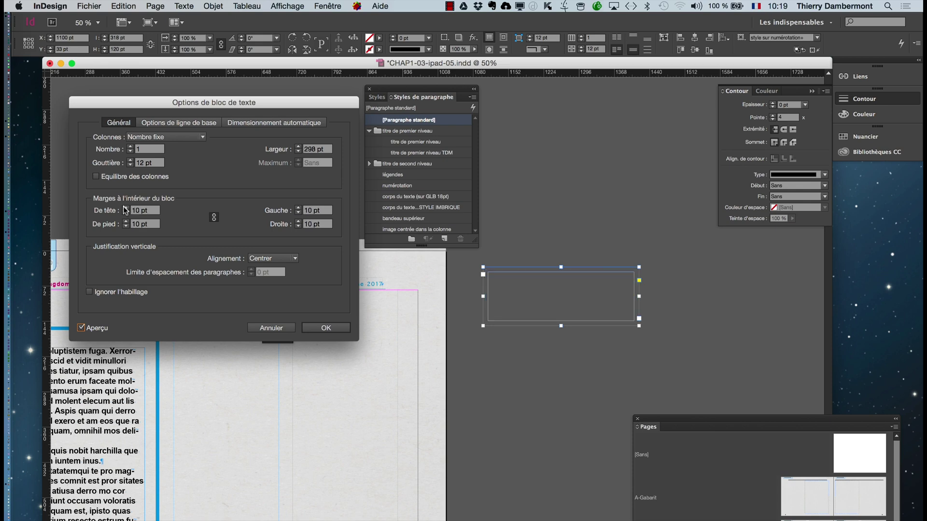
{"action": "left_click", "coordinate": [326, 328]}
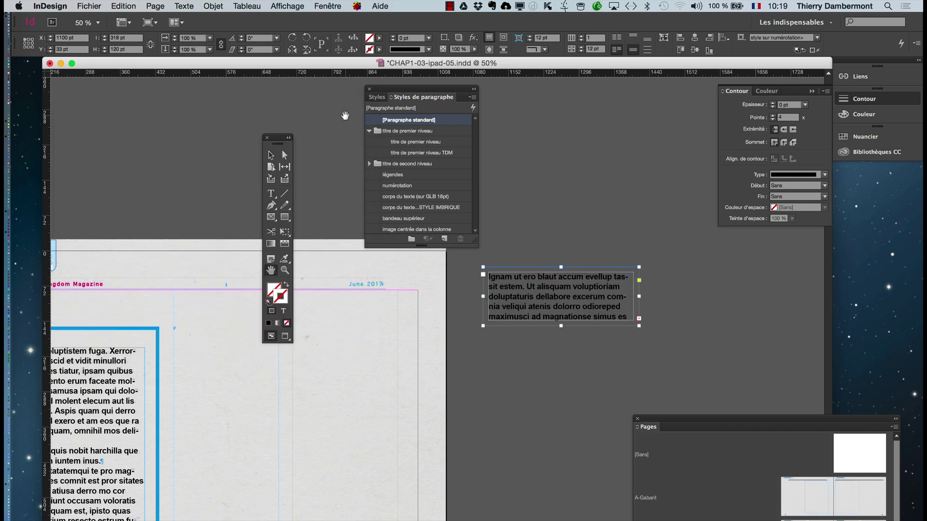
Fill the text frame with the swatch C=100 M=90 J=10 N=0 at about 59% tint.
{"action": "left_click", "coordinate": [271, 296]}
{"action": "left_click", "coordinate": [845, 137]}
{"action": "left_click", "coordinate": [746, 212]}
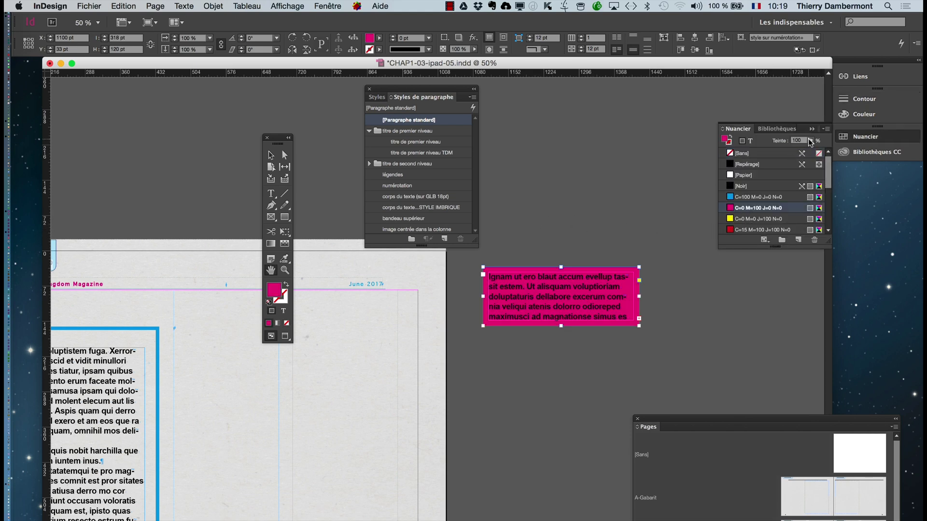
{"action": "left_click_drag", "start_coordinate": [811, 143], "coordinate": [769, 152]}
{"action": "left_click", "coordinate": [753, 197]}
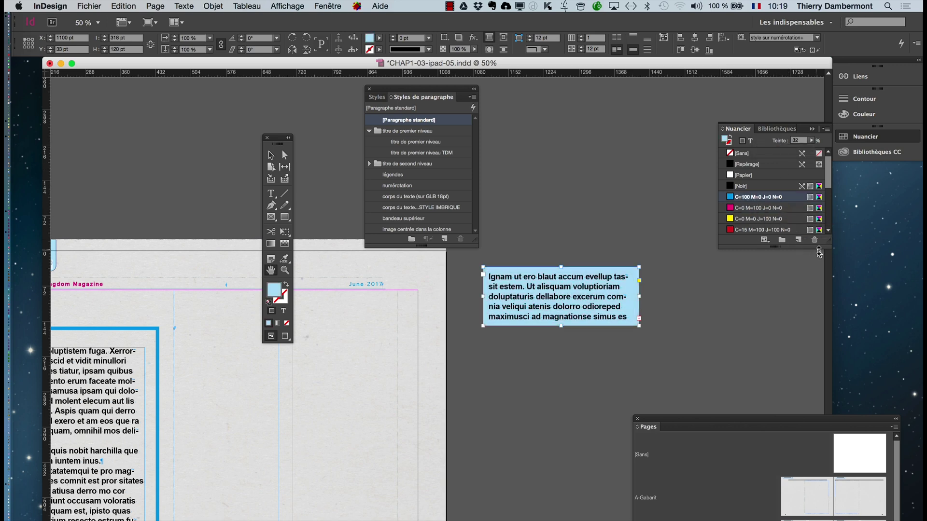
{"action": "left_click_drag", "start_coordinate": [819, 253], "coordinate": [820, 353]}
{"action": "left_click", "coordinate": [741, 251]}
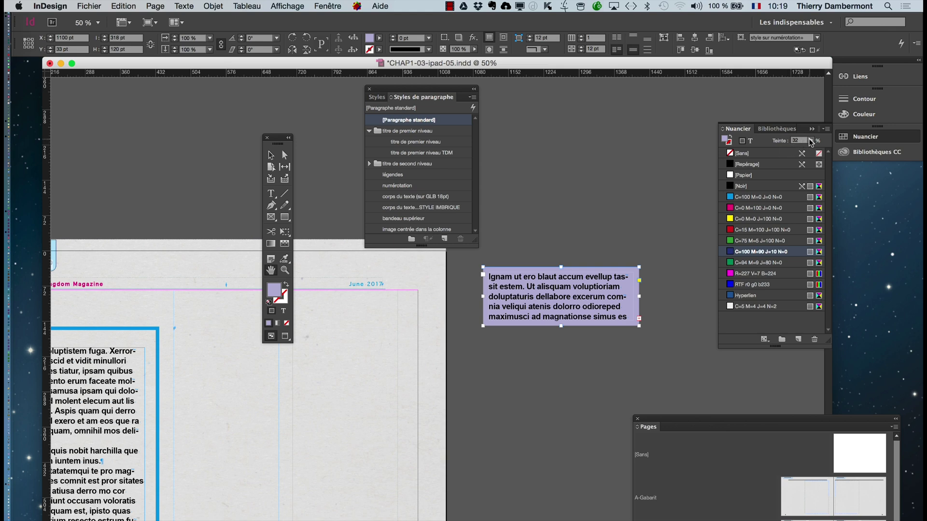
{"action": "left_click_drag", "start_coordinate": [811, 141], "coordinate": [790, 152]}
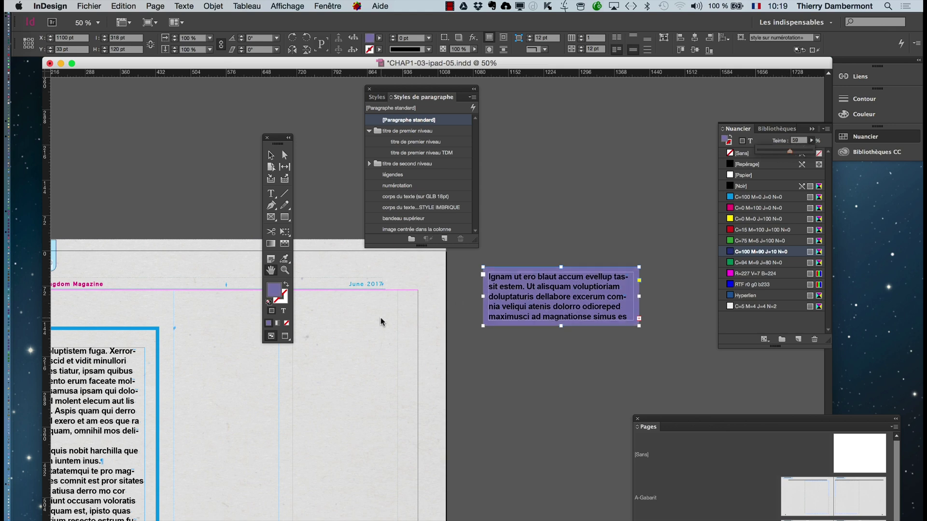
Colour the frame's text with the [Papier] swatch and return to the Selection tool.
{"action": "left_click", "coordinate": [283, 311]}
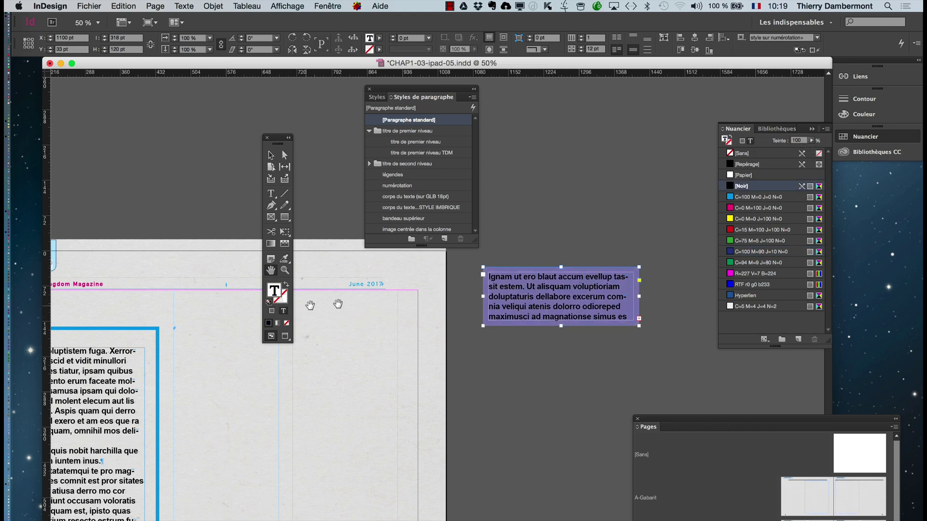
{"action": "left_click", "coordinate": [744, 175]}
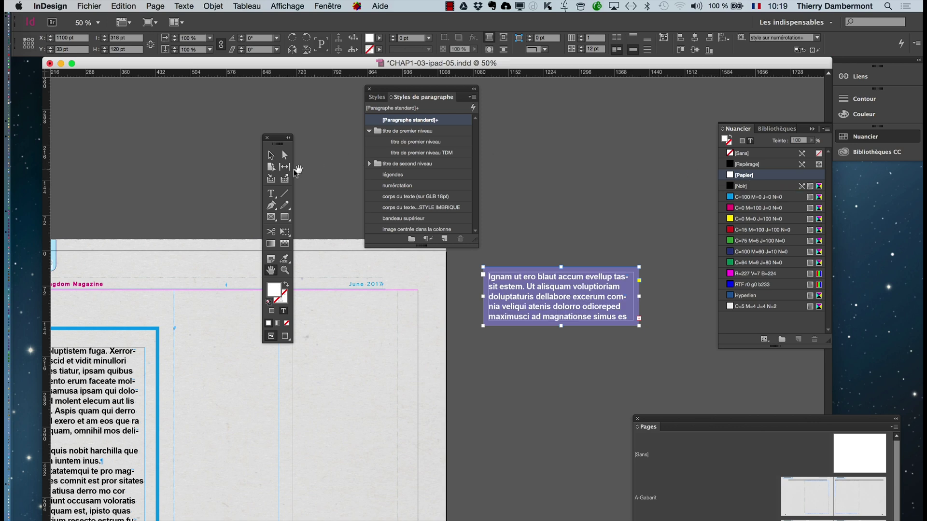
{"action": "left_click", "coordinate": [271, 155]}
{"action": "left_click", "coordinate": [212, 6]}
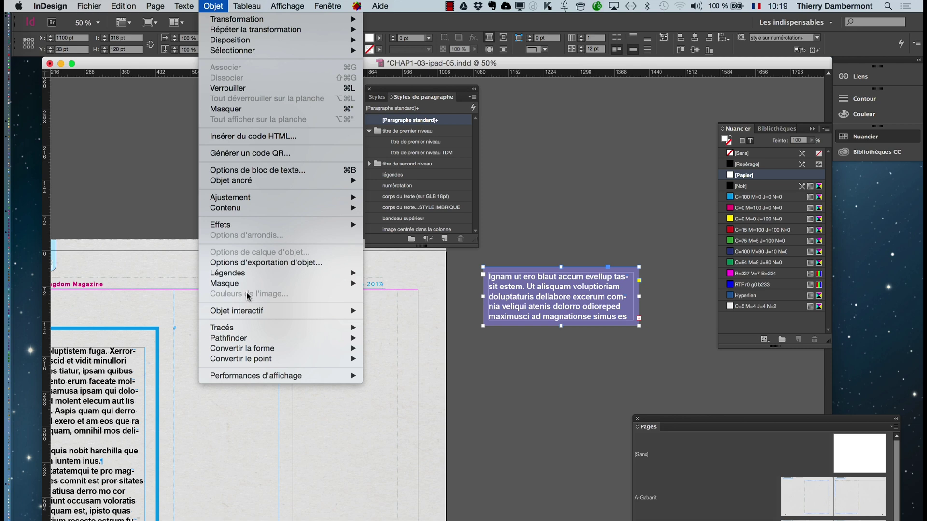
{"action": "mouse_move", "coordinate": [257, 287]}
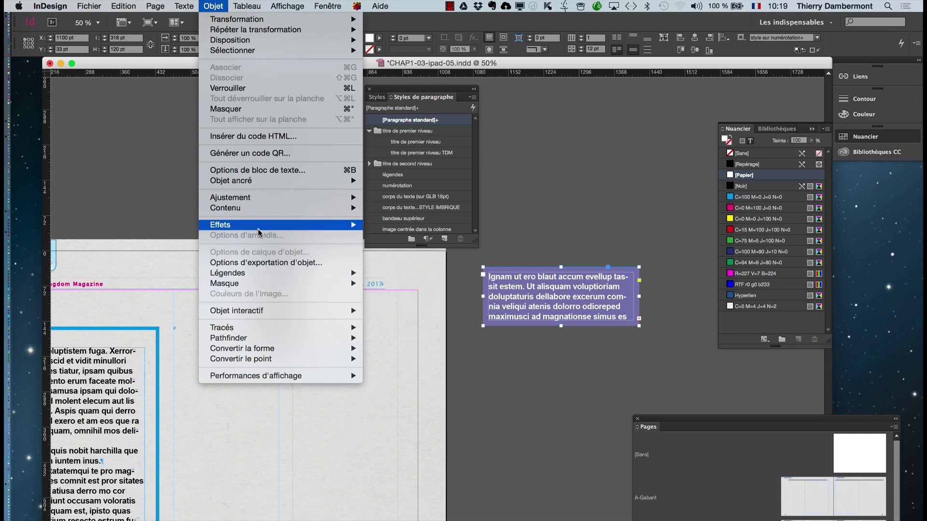
{"action": "mouse_move", "coordinate": [257, 229]}
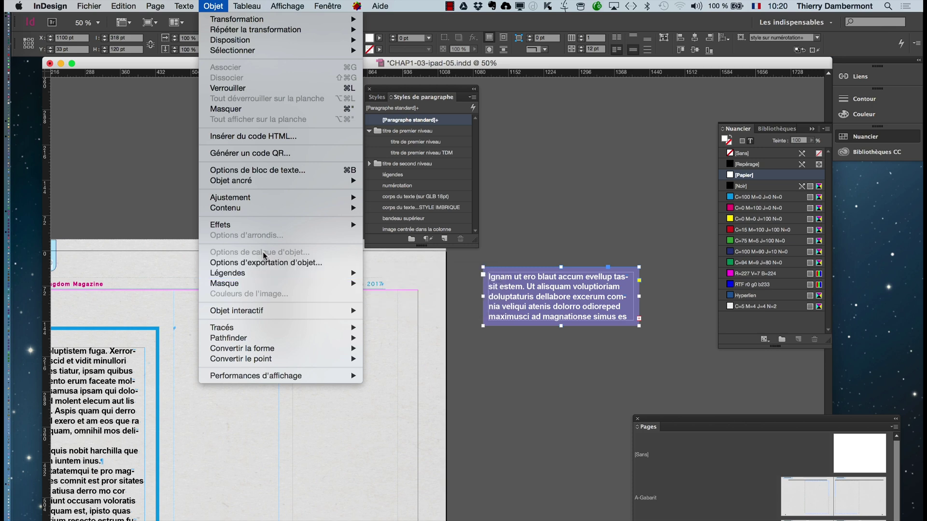
{"action": "left_click", "coordinate": [532, 270]}
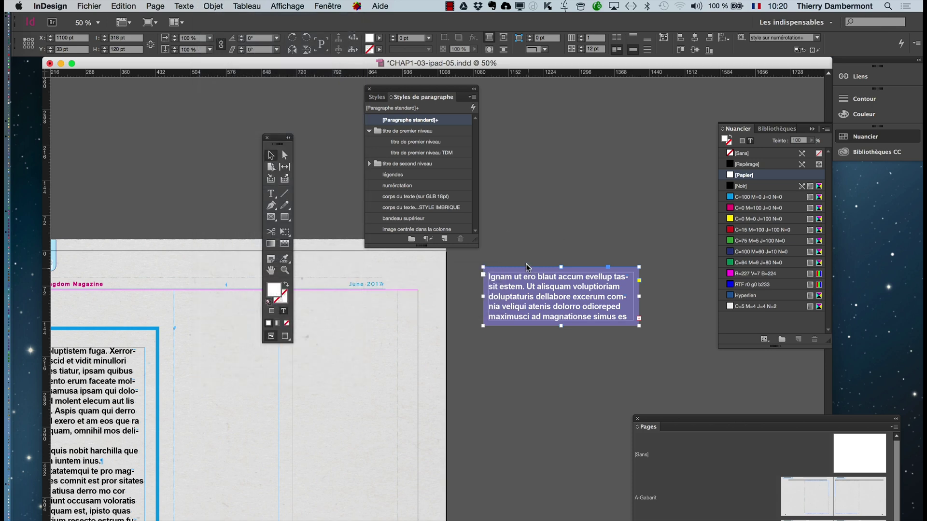
Target the frame's container, unlink its corner options, and set both left corners to the Arrondi shape with the preview enabled.
{"action": "left_click", "coordinate": [271, 311]}
{"action": "left_click", "coordinate": [220, 6]}
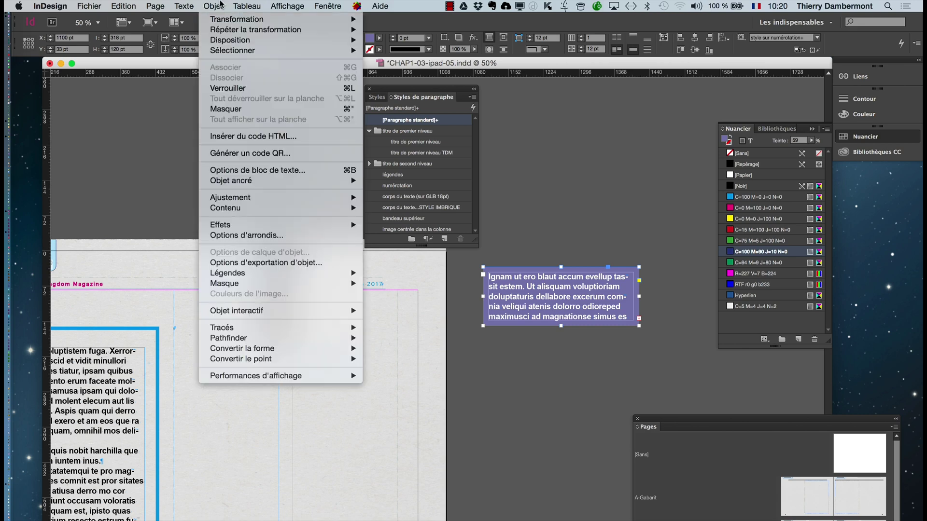
{"action": "left_click", "coordinate": [258, 236]}
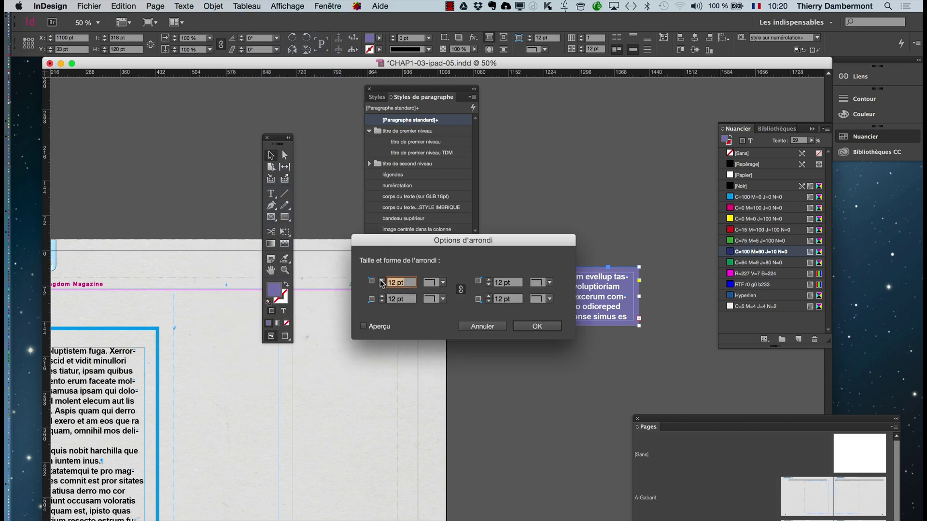
{"action": "left_click_drag", "start_coordinate": [428, 242], "coordinate": [593, 127]}
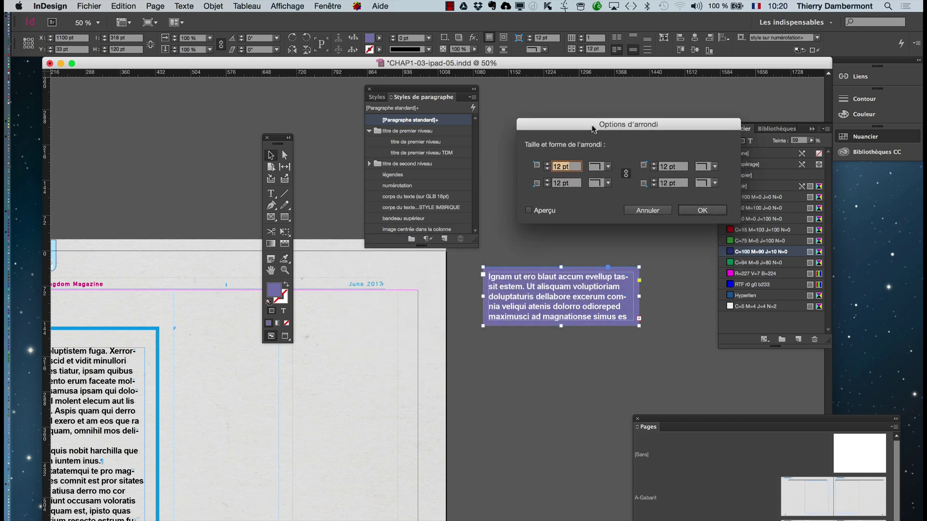
{"action": "left_click", "coordinate": [610, 167]}
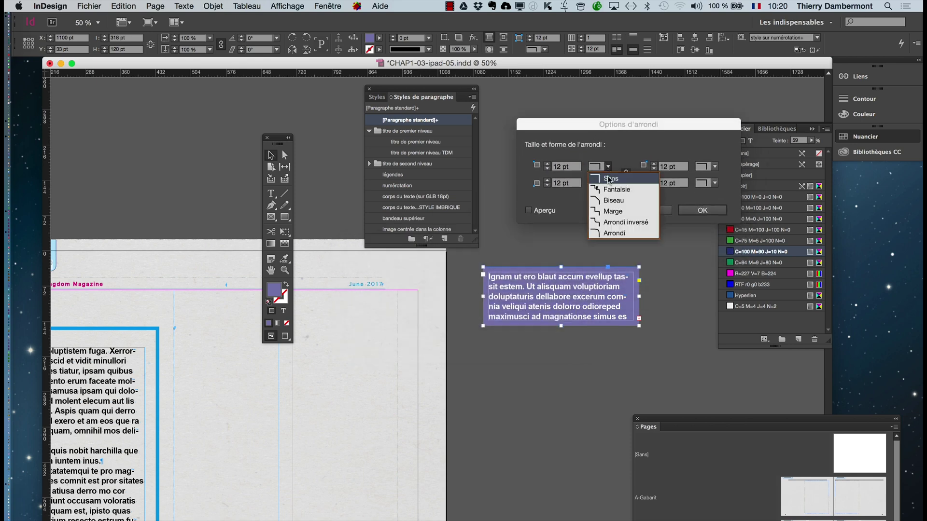
{"action": "left_click", "coordinate": [623, 161]}
{"action": "left_click", "coordinate": [626, 176]}
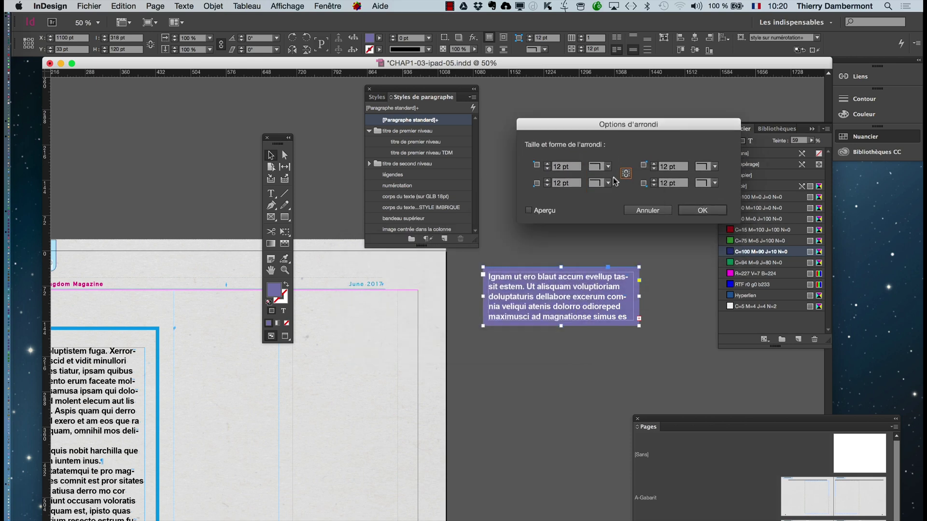
{"action": "left_click", "coordinate": [607, 167]}
{"action": "left_click", "coordinate": [609, 233]}
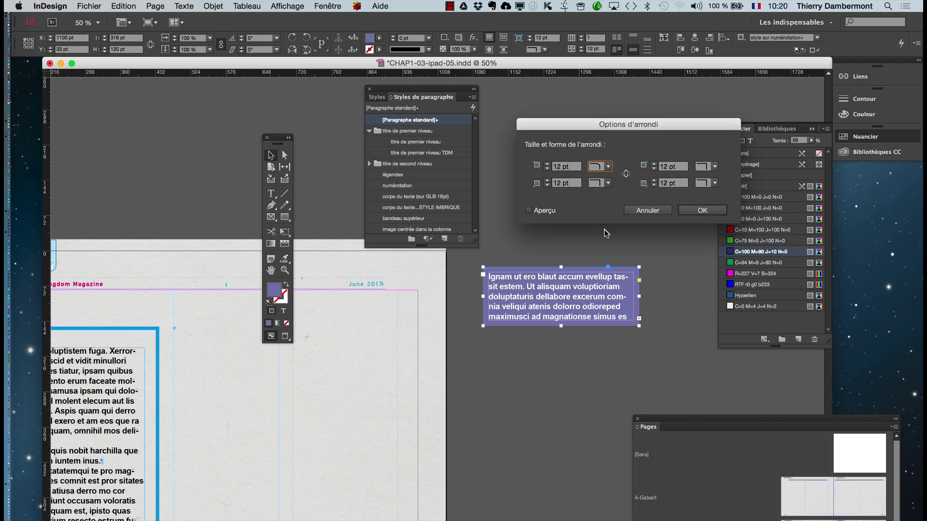
{"action": "left_click", "coordinate": [609, 183]}
{"action": "left_click", "coordinate": [610, 241]}
{"action": "left_click", "coordinate": [545, 213]}
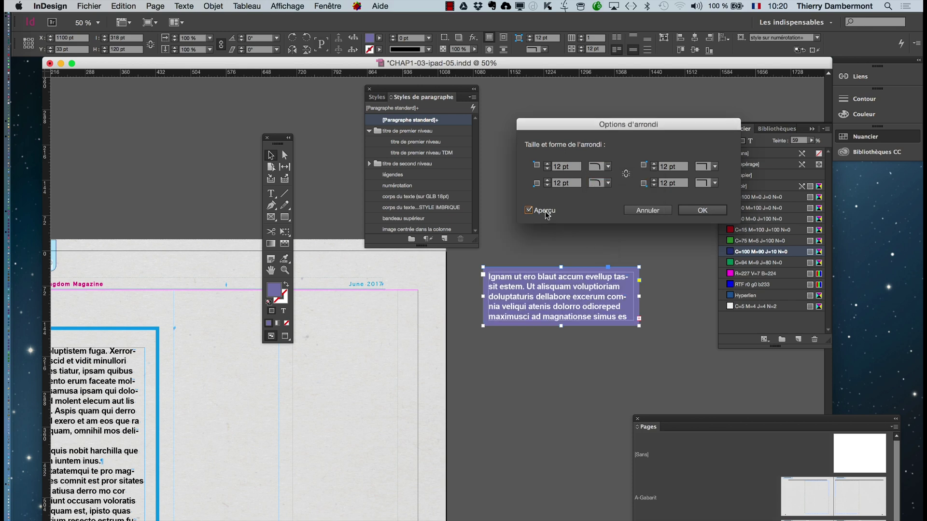
Set the frame's upper-left corner radius to 20 pt and its lower-left radius to 19 pt, and apply the corner options.
{"action": "left_click", "coordinate": [547, 164]}
{"action": "left_click", "coordinate": [548, 164]}
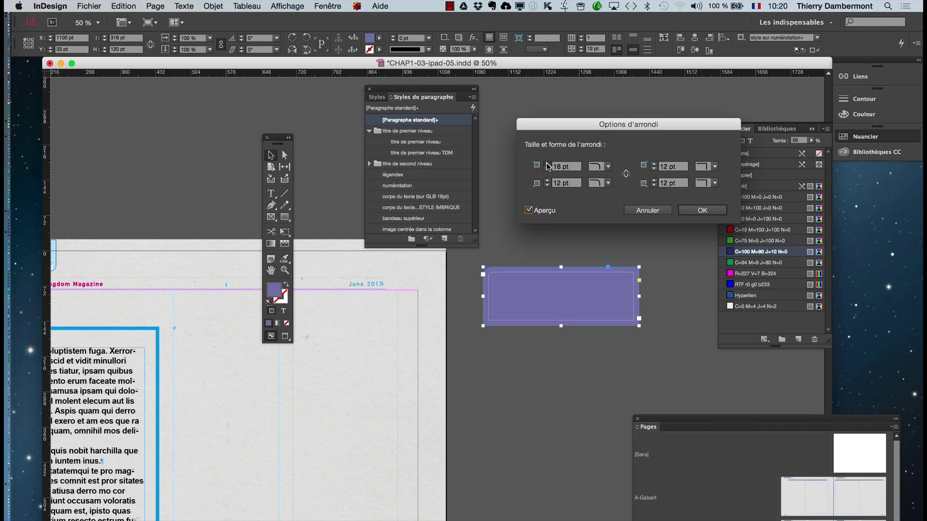
{"action": "left_click", "coordinate": [547, 164]}
{"action": "left_click", "coordinate": [548, 165]}
{"action": "left_click", "coordinate": [548, 181]}
{"action": "left_click", "coordinate": [548, 181]}
{"action": "left_click", "coordinate": [547, 181]}
{"action": "left_click", "coordinate": [547, 180]}
{"action": "left_click", "coordinate": [548, 180]}
{"action": "left_click", "coordinate": [547, 180]}
{"action": "left_click", "coordinate": [548, 180]}
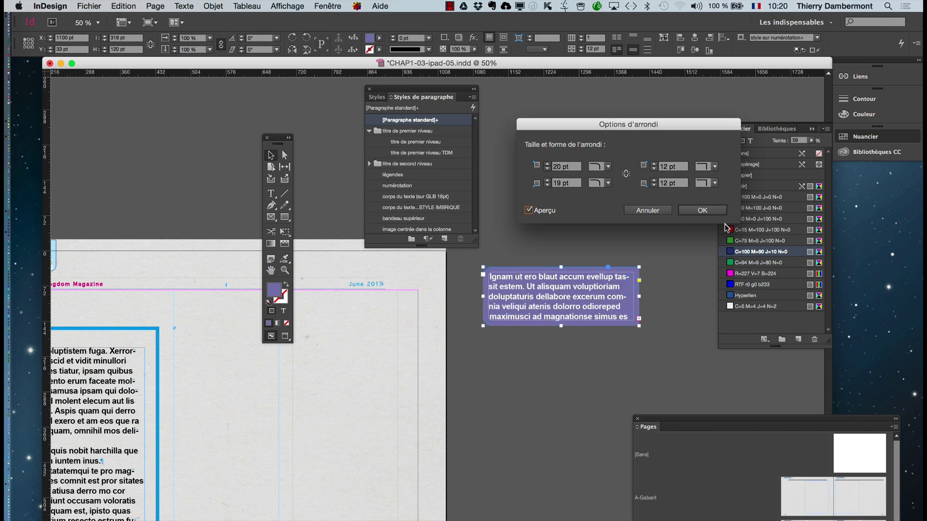
{"action": "left_click", "coordinate": [702, 211]}
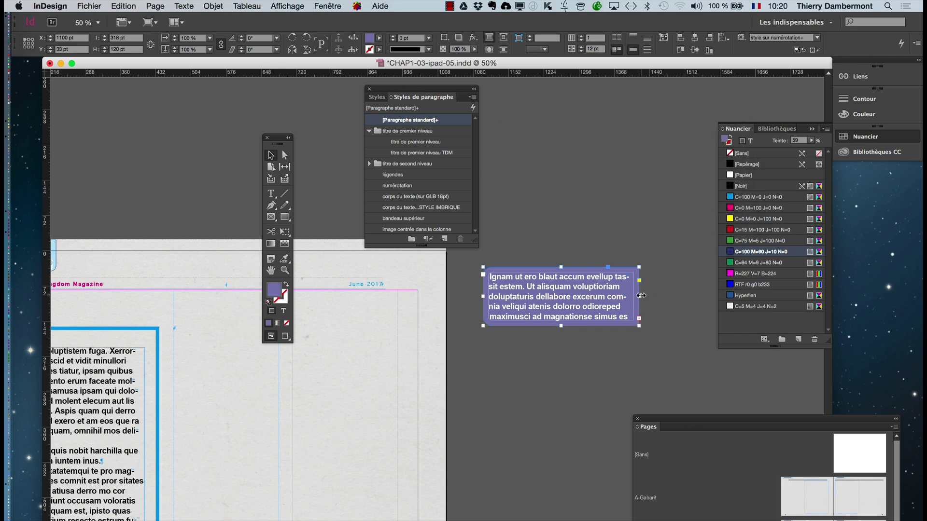
Widen the text frame to about 436 pt and check its inset settings in the text frame options.
{"action": "left_click_drag", "start_coordinate": [640, 296], "coordinate": [696, 296]}
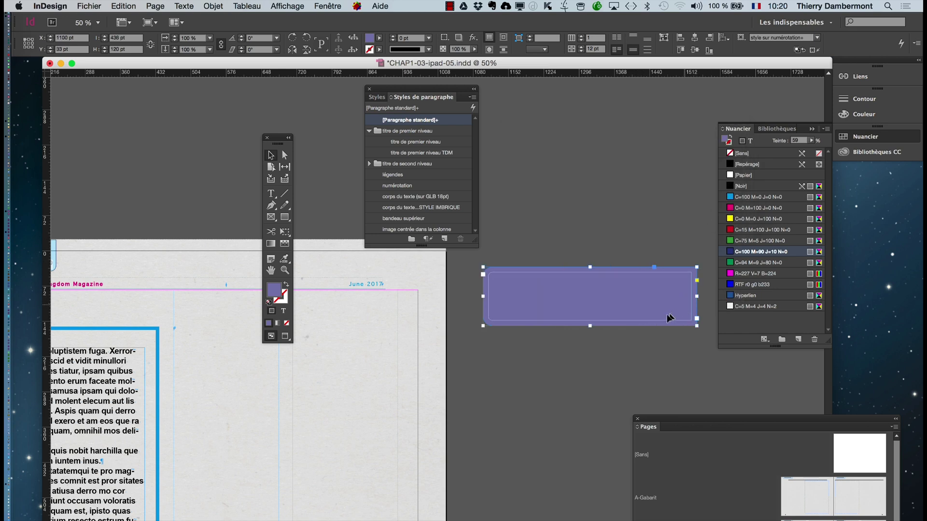
{"action": "left_click", "coordinate": [212, 6]}
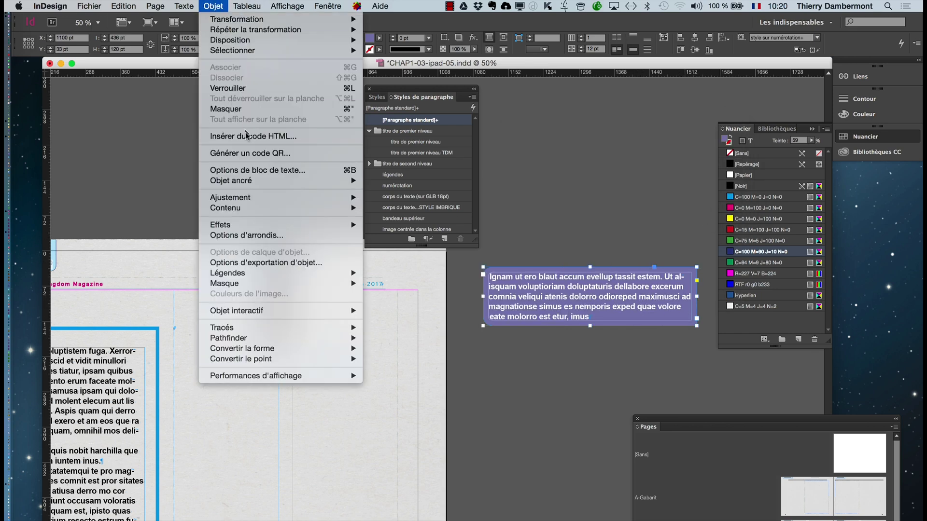
{"action": "left_click", "coordinate": [256, 171]}
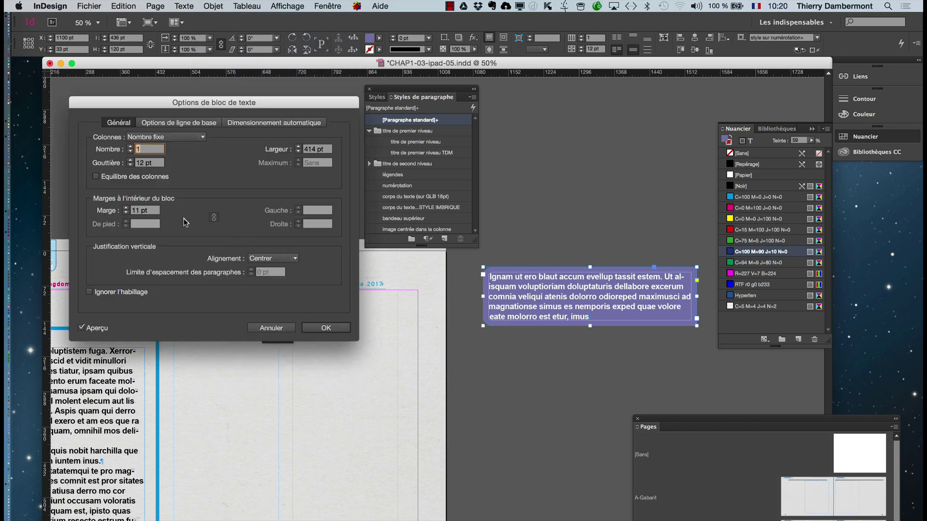
{"action": "left_click", "coordinate": [272, 327]}
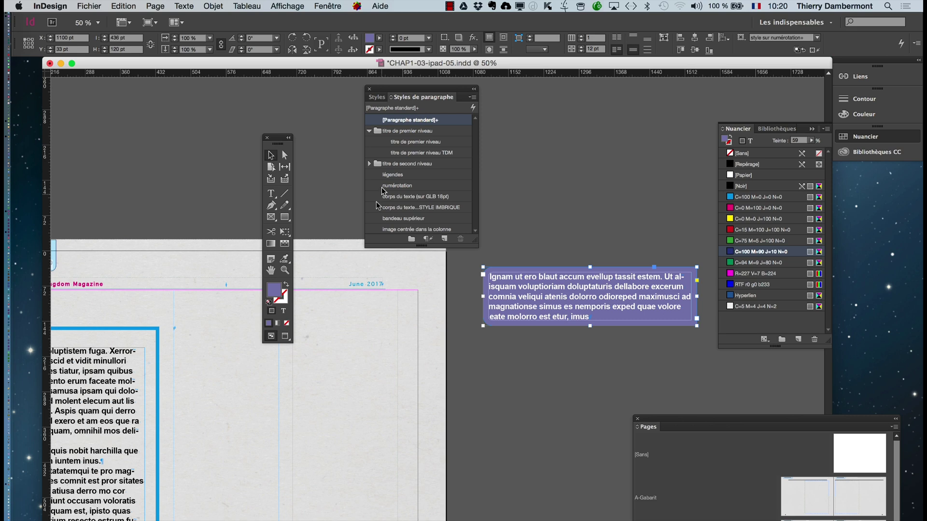
Move the paragraph styles and tools panels clear of the purple text frame and reselect the frame with the Selection tool.
{"action": "left_click", "coordinate": [271, 194]}
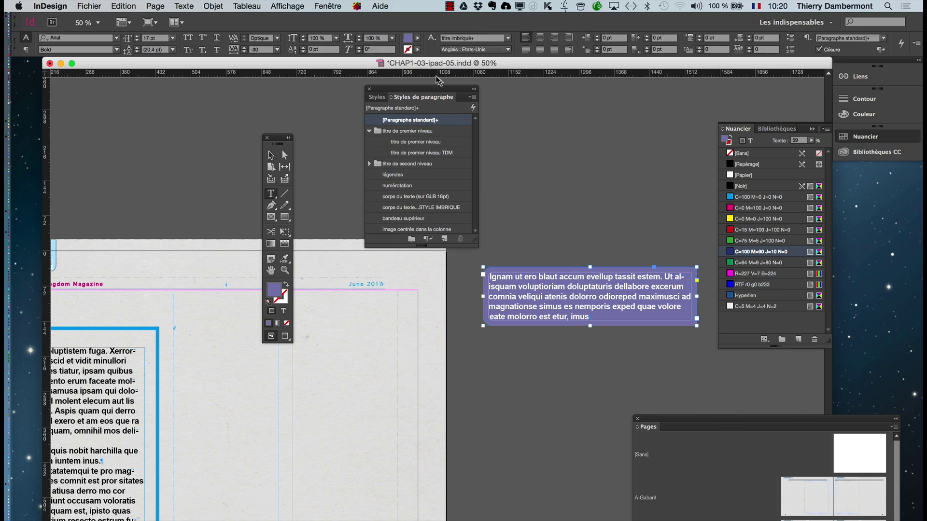
{"action": "left_click_drag", "start_coordinate": [431, 91], "coordinate": [158, 102]}
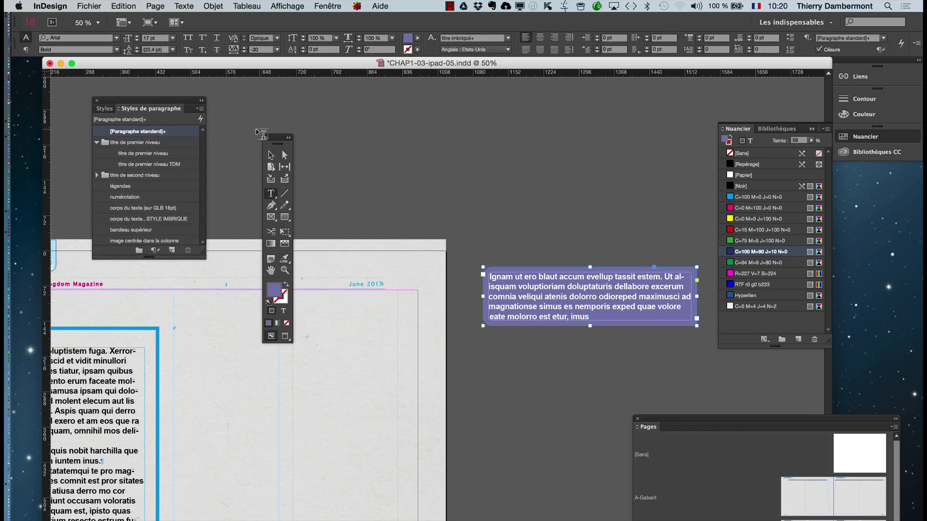
{"action": "left_click_drag", "start_coordinate": [271, 140], "coordinate": [227, 134]}
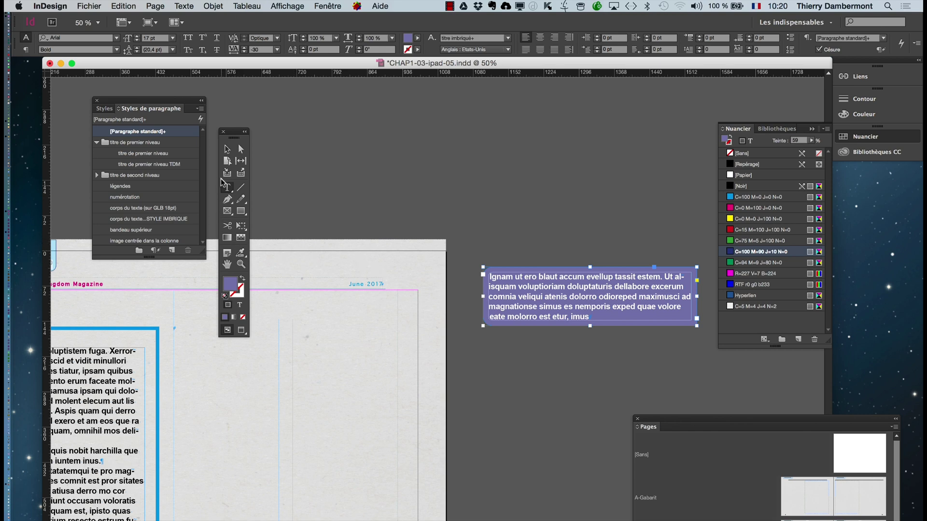
{"action": "left_click", "coordinate": [241, 264]}
{"action": "left_click", "coordinate": [616, 304]}
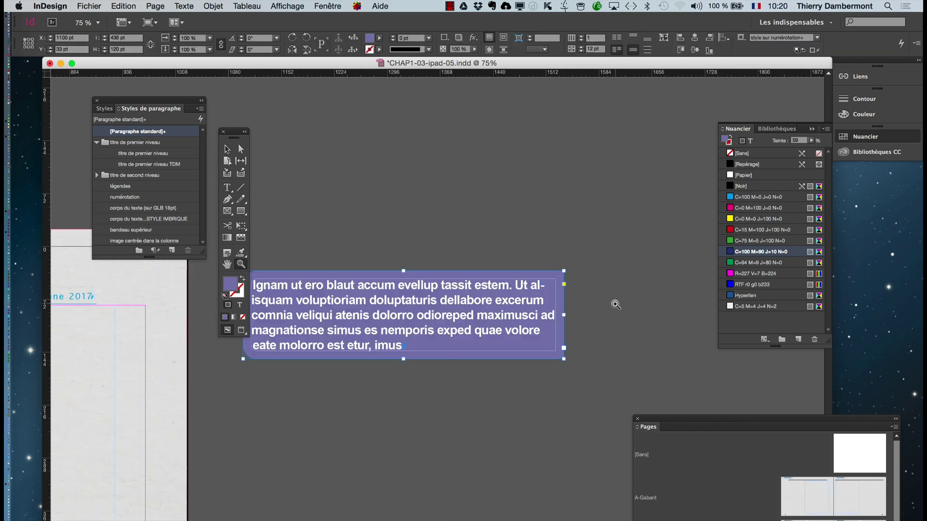
{"action": "left_click_drag", "start_coordinate": [234, 137], "coordinate": [583, 105]}
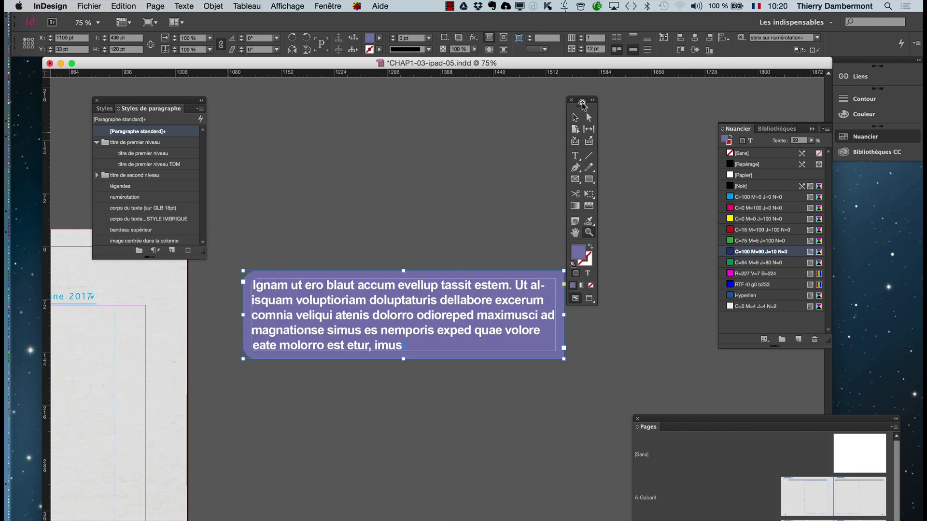
{"action": "left_click", "coordinate": [575, 117]}
{"action": "left_click", "coordinate": [467, 144]}
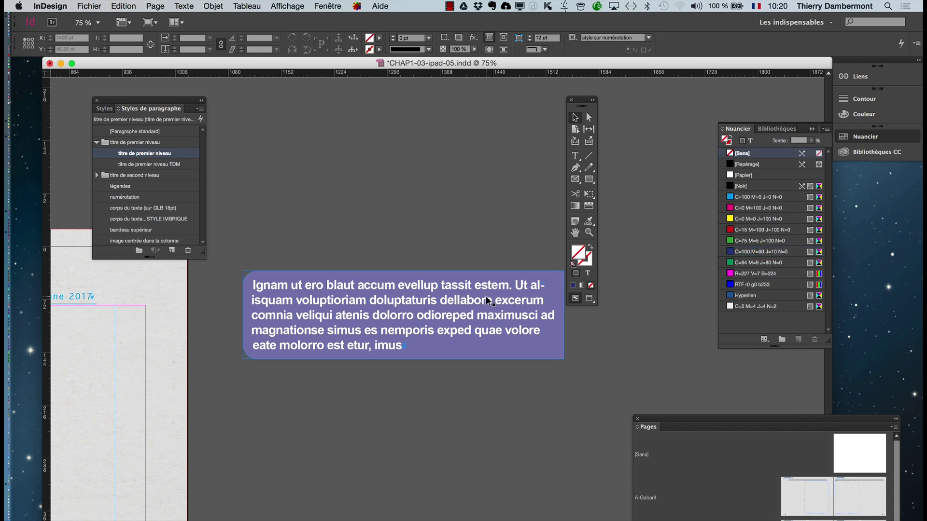
{"action": "left_click", "coordinate": [488, 300]}
{"action": "left_click_drag", "start_coordinate": [585, 103], "coordinate": [631, 110]}
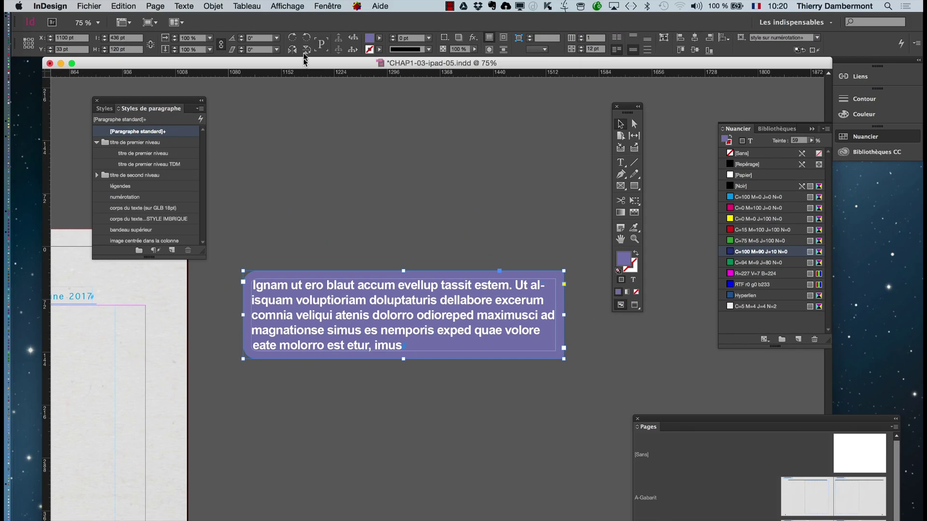
Check the inner margins in the selected frame's text frame options and leave the settings without applying changes.
{"action": "left_click", "coordinate": [213, 5]}
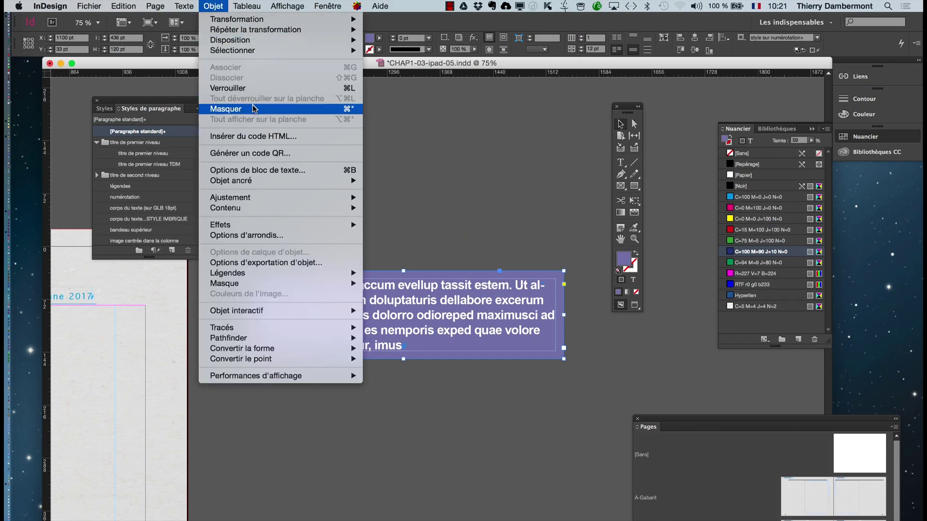
{"action": "left_click", "coordinate": [280, 170]}
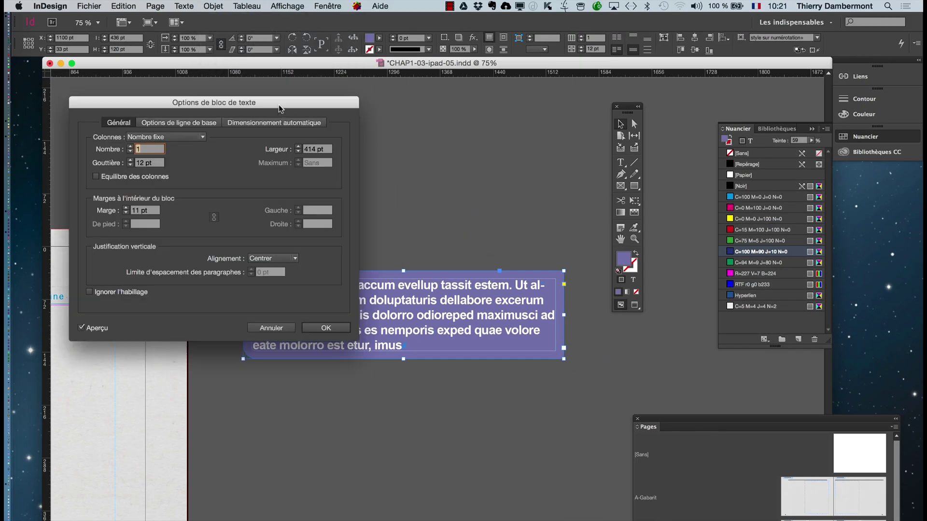
{"action": "left_click_drag", "start_coordinate": [280, 108], "coordinate": [494, 37]}
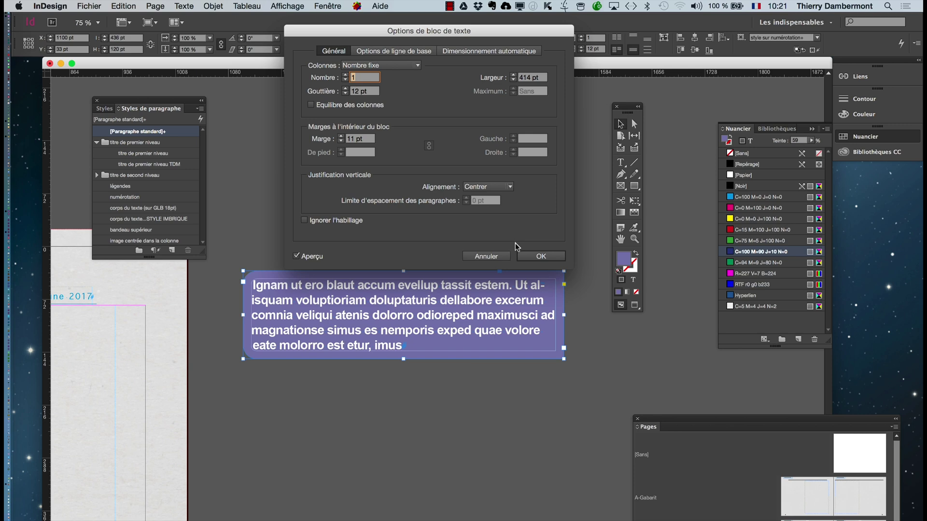
{"action": "left_click", "coordinate": [500, 263]}
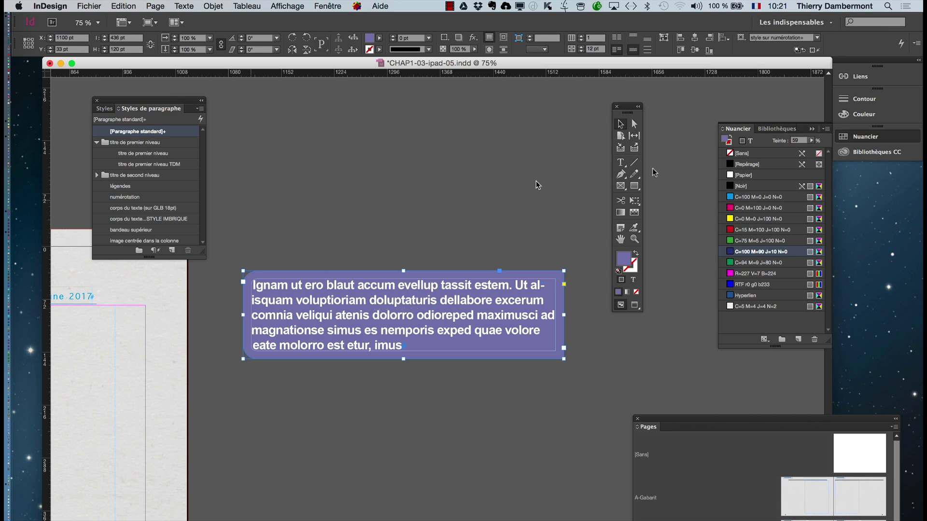
Display the paragraph formatting settings above the frame and place the text cursor inside the frame's text.
{"action": "left_click", "coordinate": [622, 164]}
{"action": "left_click", "coordinate": [183, 6]}
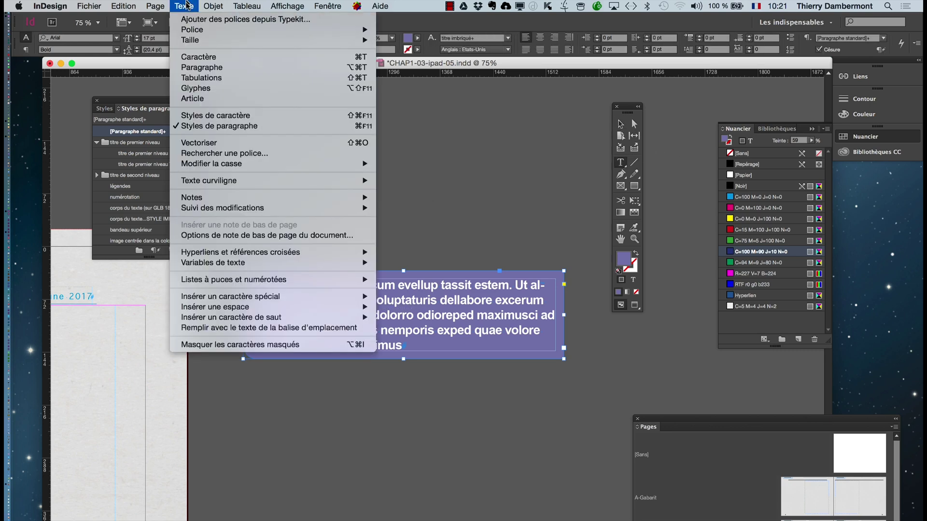
{"action": "left_click", "coordinate": [201, 69]}
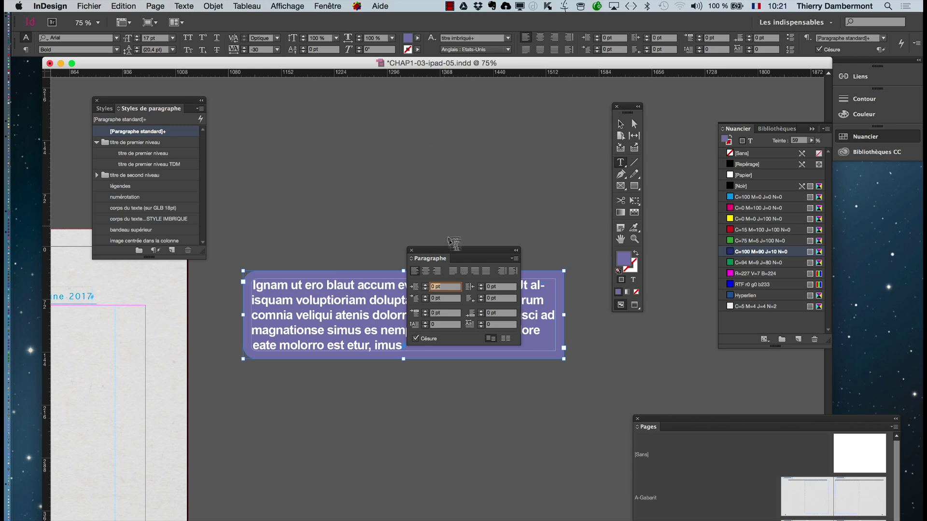
{"action": "left_click_drag", "start_coordinate": [455, 255], "coordinate": [429, 161]}
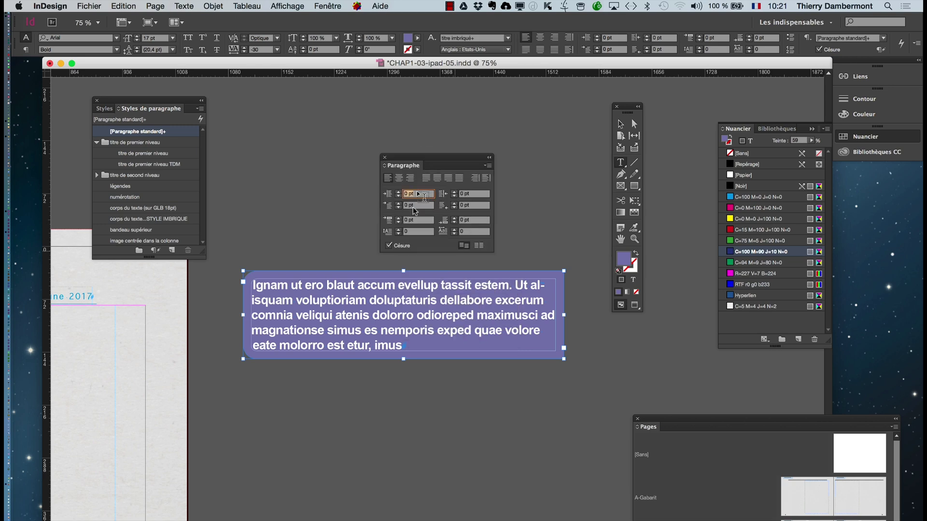
{"action": "left_click", "coordinate": [449, 309]}
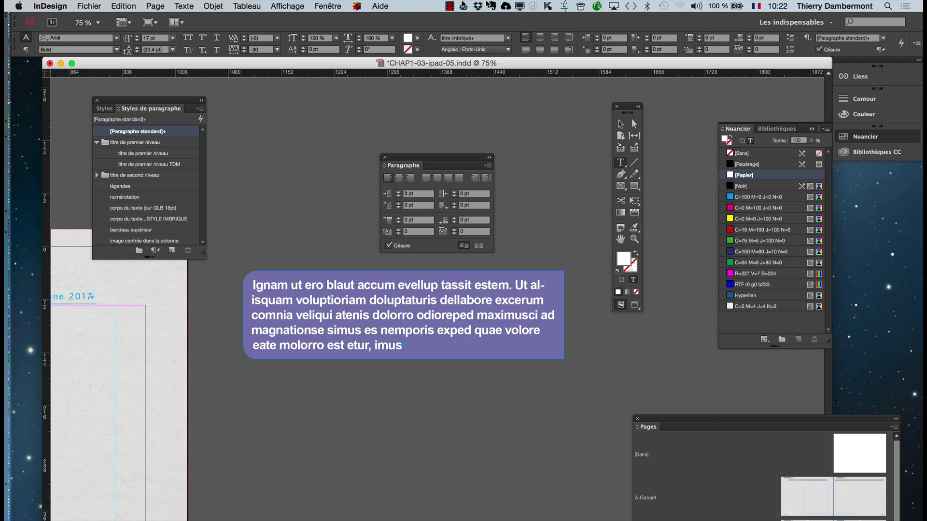
Show the document's layers and set the colour of the "texte et images dans le flux" layer to Vert foncé.
{"action": "left_click", "coordinate": [325, 7]}
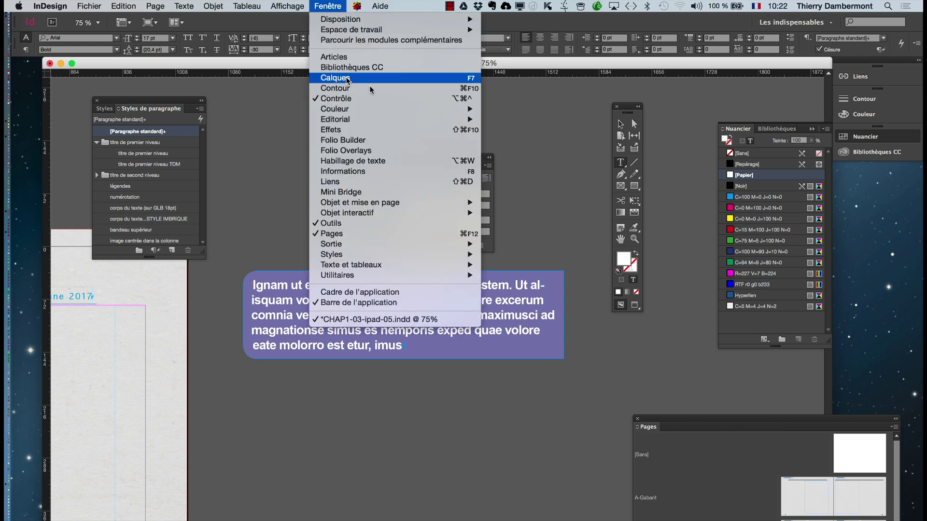
{"action": "left_click", "coordinate": [338, 78]}
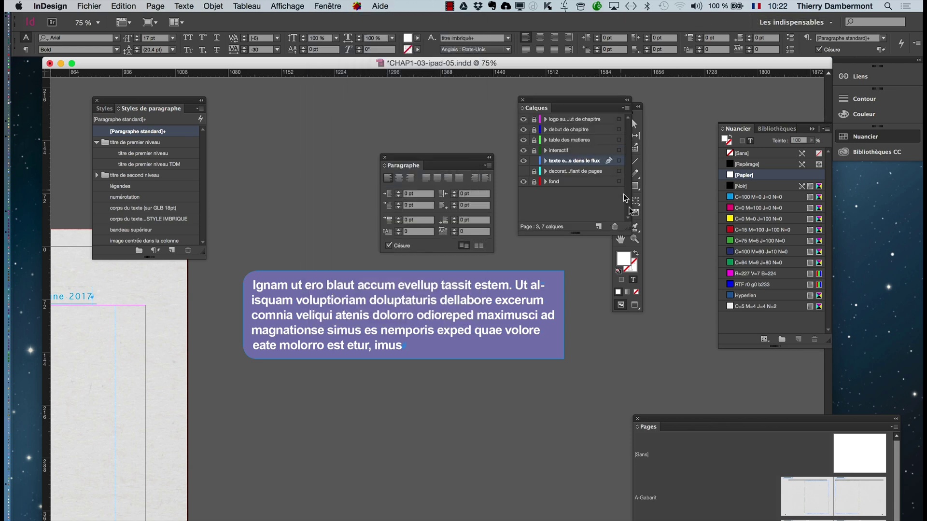
{"action": "left_click_drag", "start_coordinate": [629, 233], "coordinate": [733, 231]}
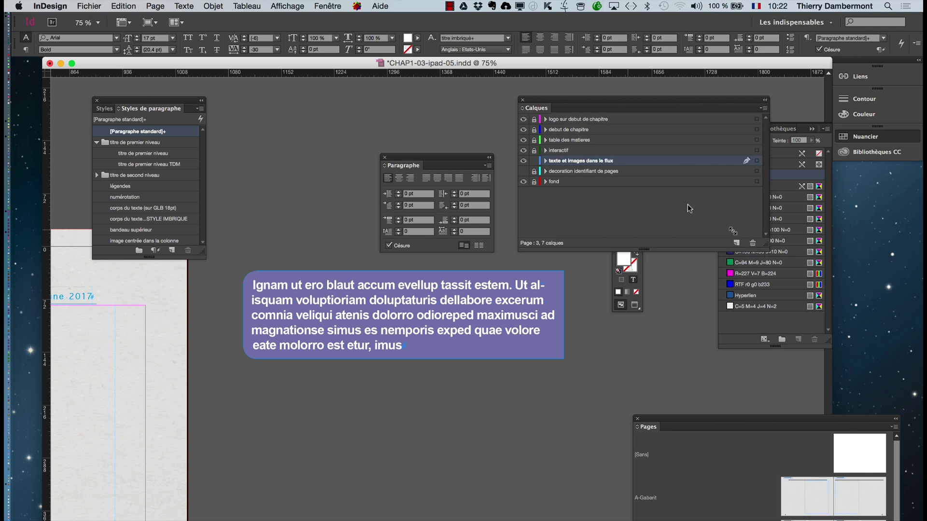
{"action": "double_click", "coordinate": [626, 161]}
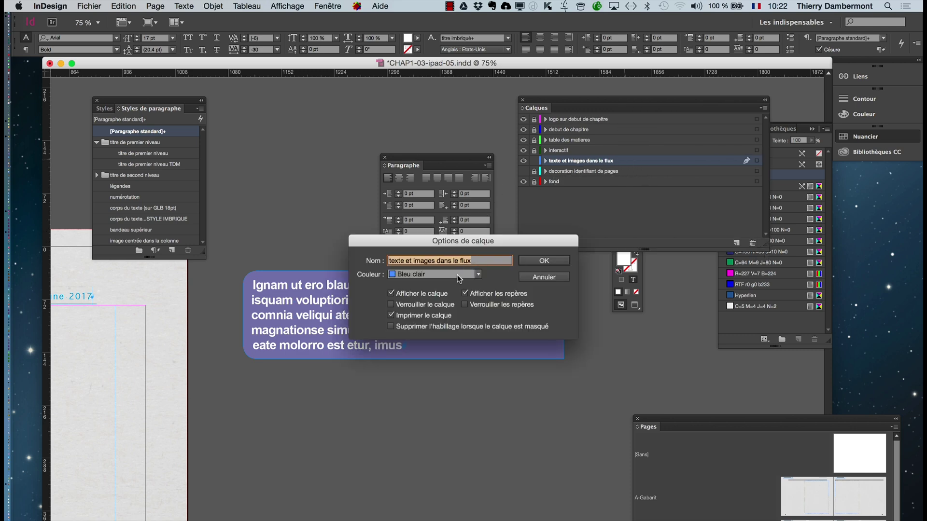
{"action": "left_click", "coordinate": [458, 279]}
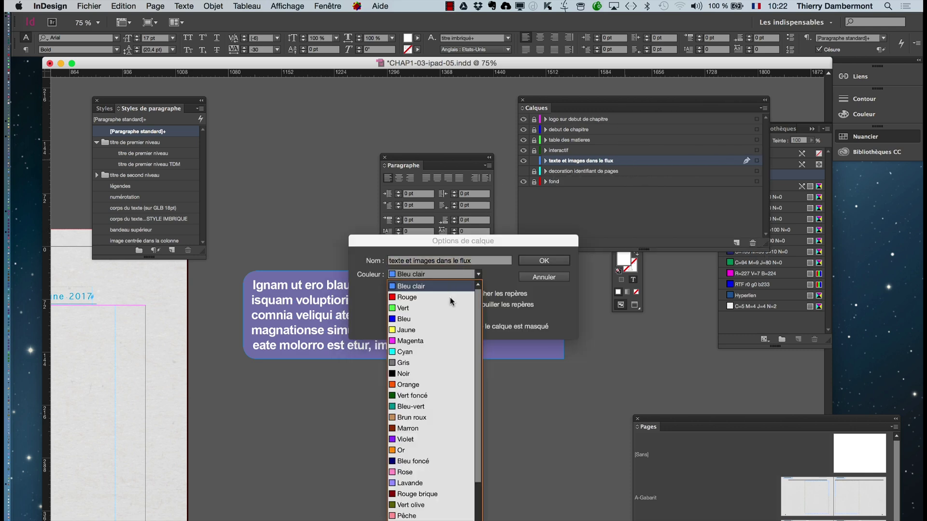
{"action": "left_click", "coordinate": [423, 395]}
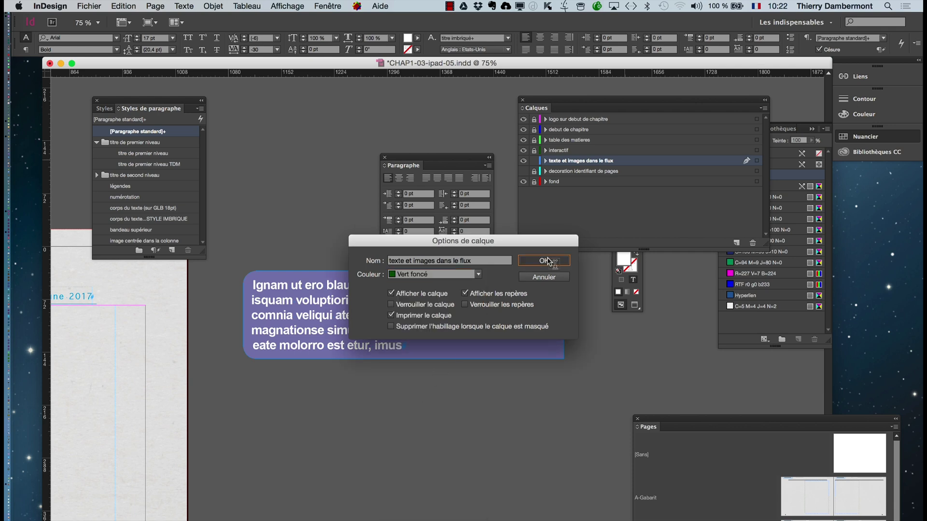
{"action": "left_click", "coordinate": [549, 262]}
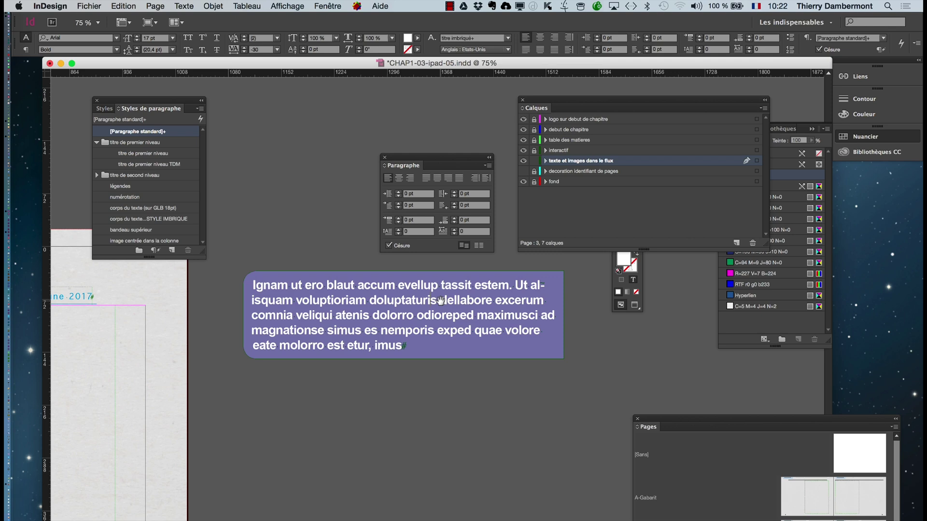
Set the paragraph's right indent to 50 pt and justify its text with the last line aligned left.
{"action": "key", "text": "super+equal"}
{"action": "key", "text": "super+equal"}
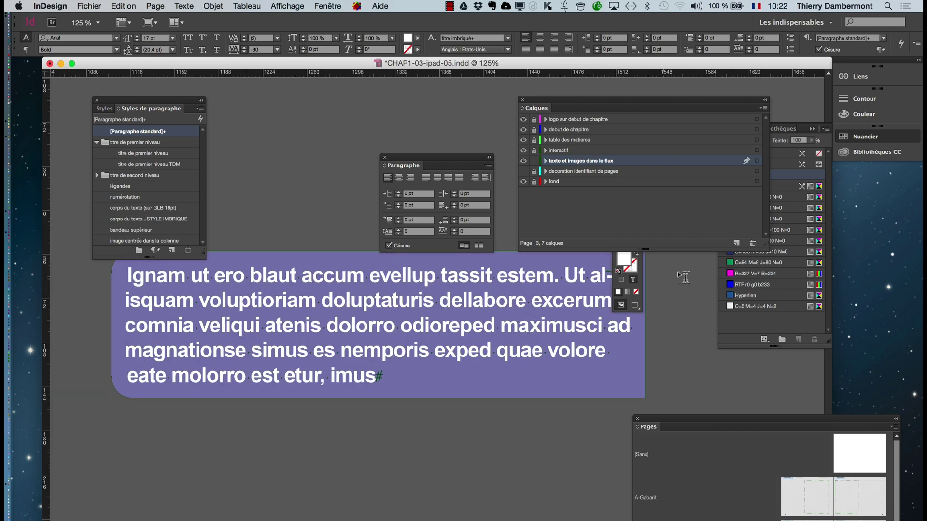
{"action": "left_click_drag", "start_coordinate": [642, 101], "coordinate": [350, 413]}
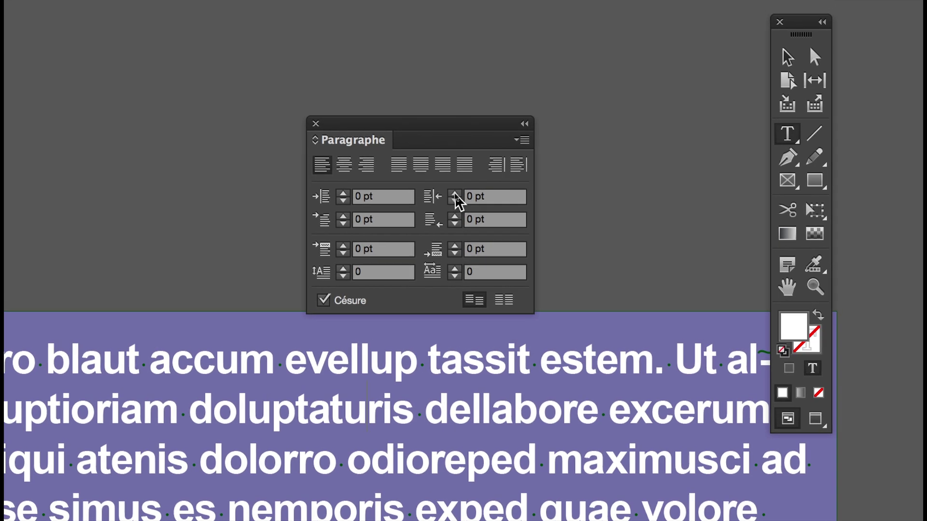
{"action": "left_click", "coordinate": [454, 194]}
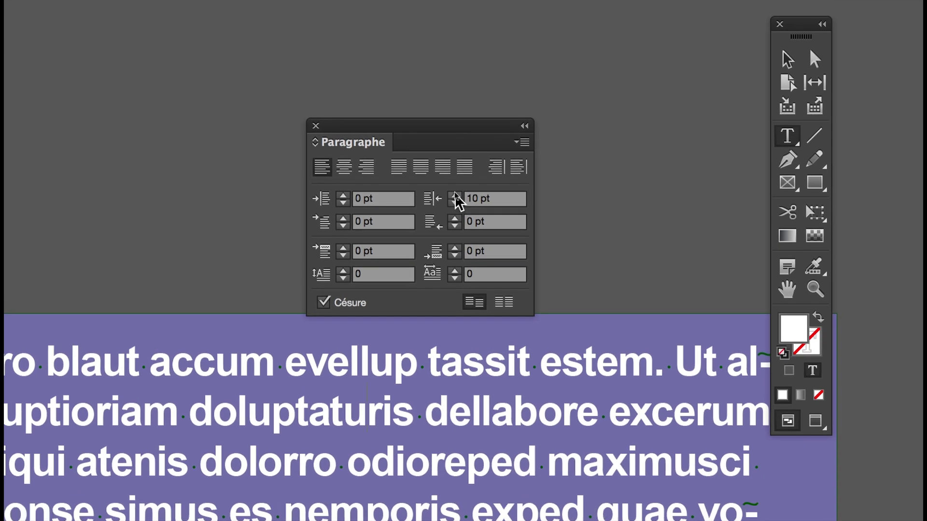
{"action": "left_click", "coordinate": [454, 195]}
{"action": "left_click", "coordinate": [455, 195]}
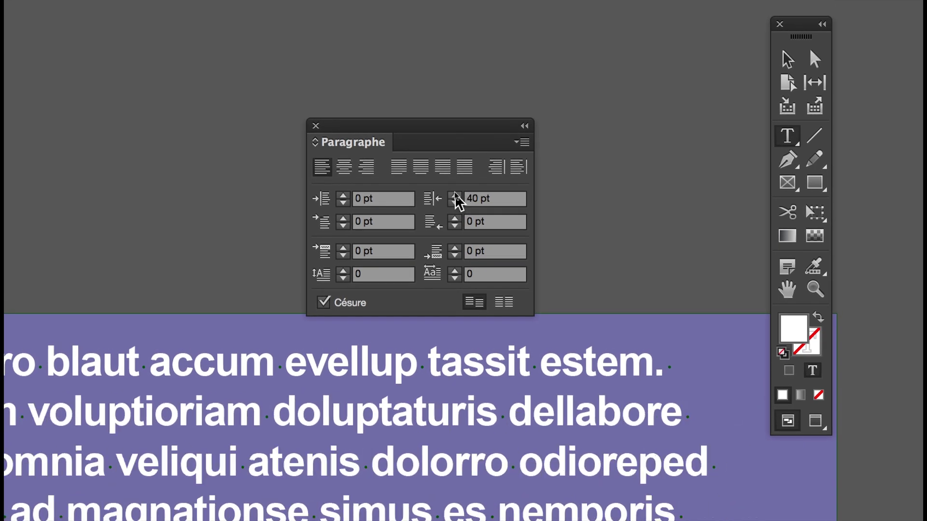
{"action": "left_click", "coordinate": [455, 194]}
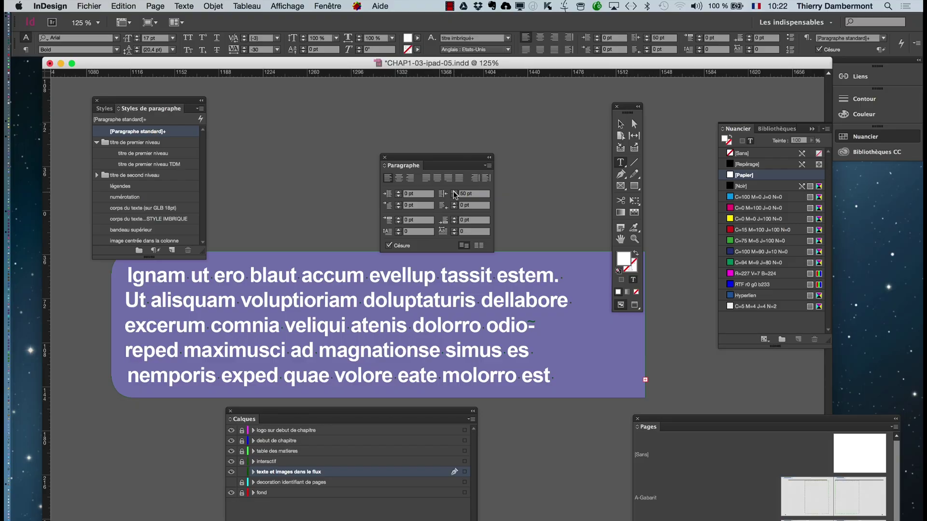
{"action": "left_click", "coordinate": [426, 180]}
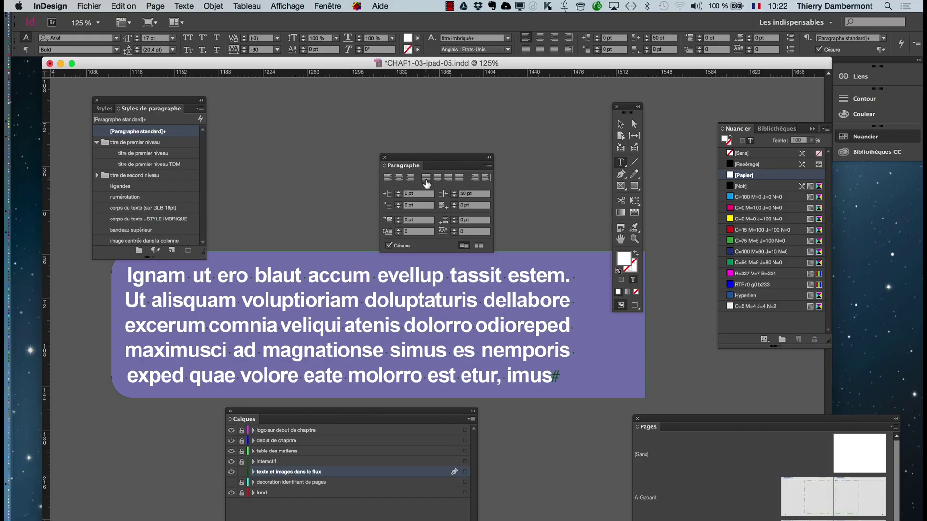
{"action": "left_click_drag", "start_coordinate": [404, 156], "coordinate": [371, 115]}
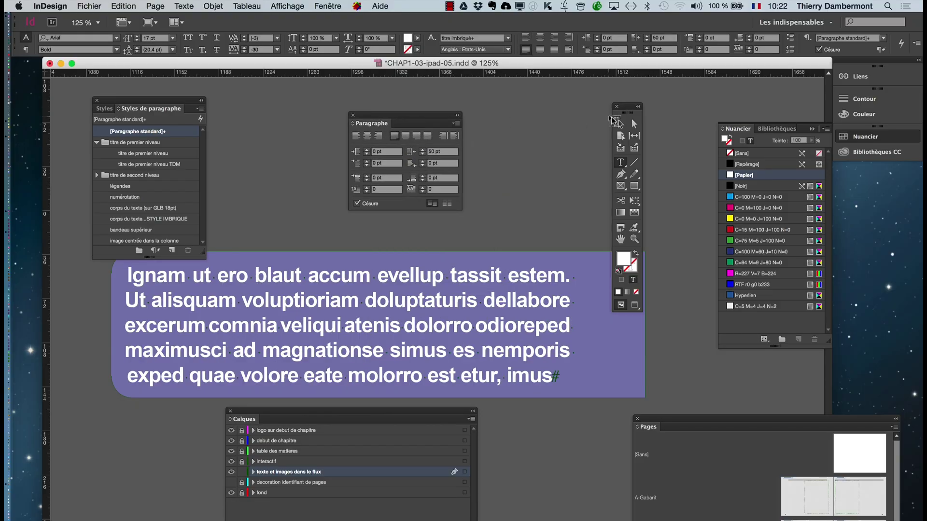
Select the text frame as an object and set its text's right indent to 110 pt.
{"action": "left_click", "coordinate": [620, 124]}
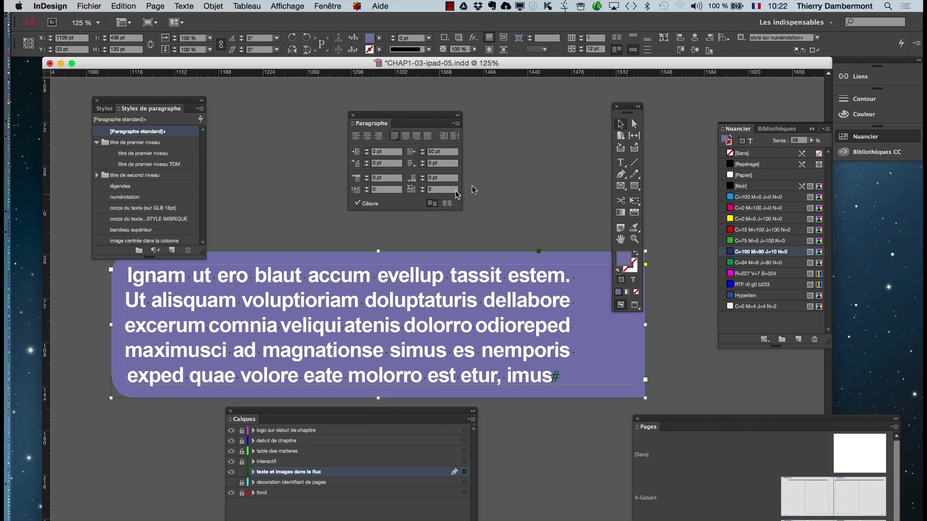
{"action": "left_click", "coordinate": [423, 150]}
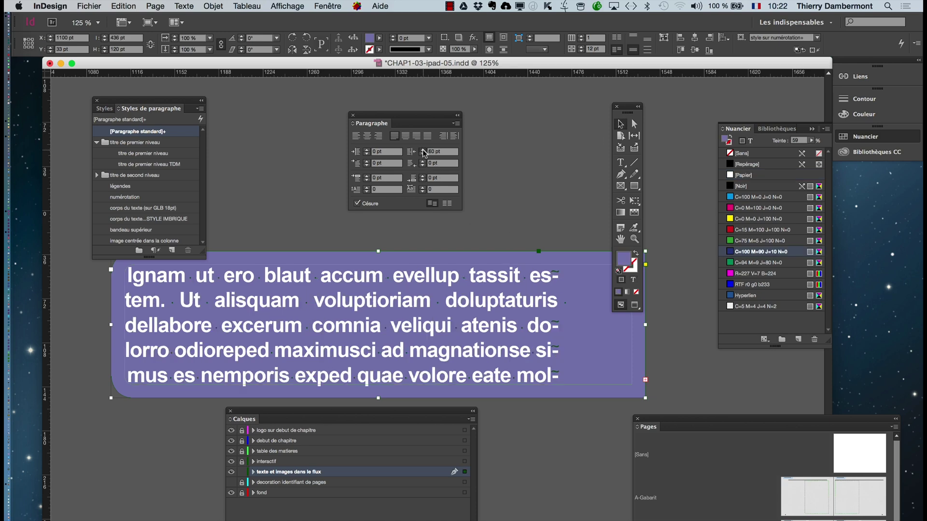
{"action": "left_click", "coordinate": [422, 151]}
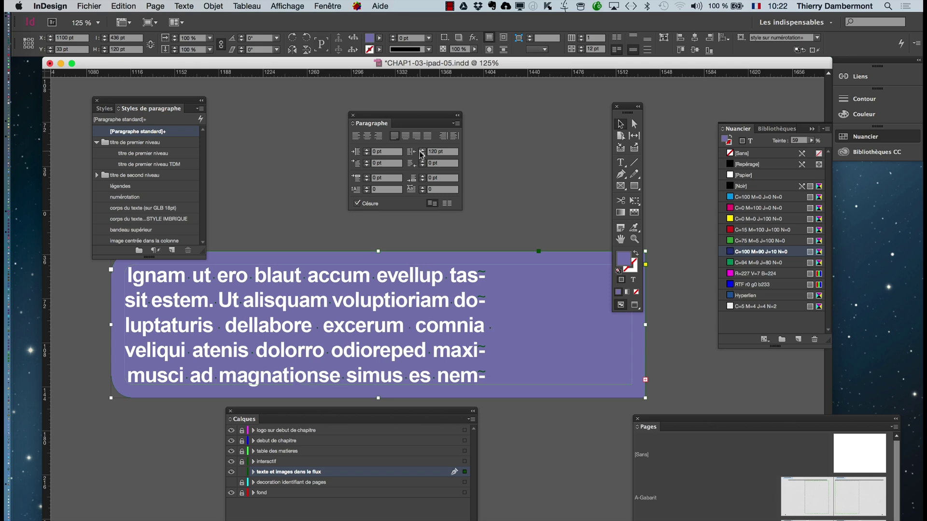
{"action": "left_click", "coordinate": [421, 154]}
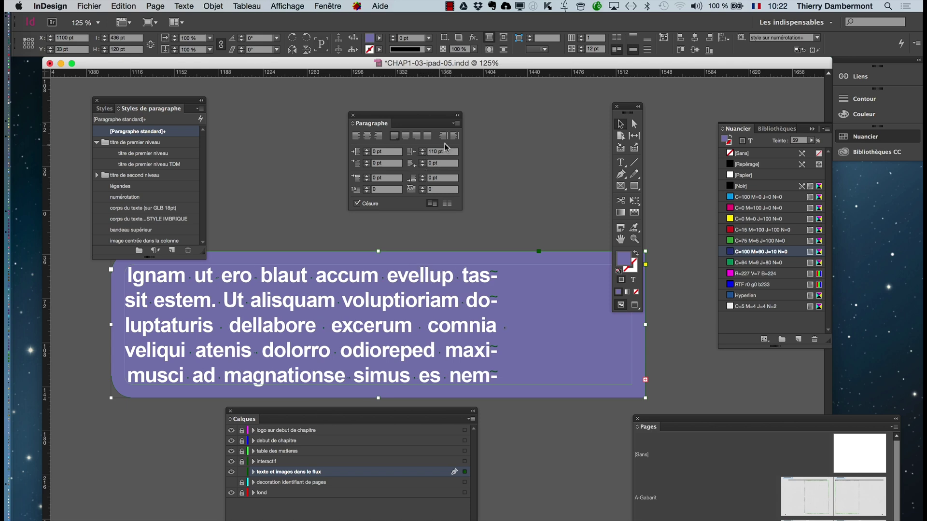
Try turning off hyphenation for the text frame's paragraphs, and undo the change.
{"action": "left_click", "coordinate": [454, 124]}
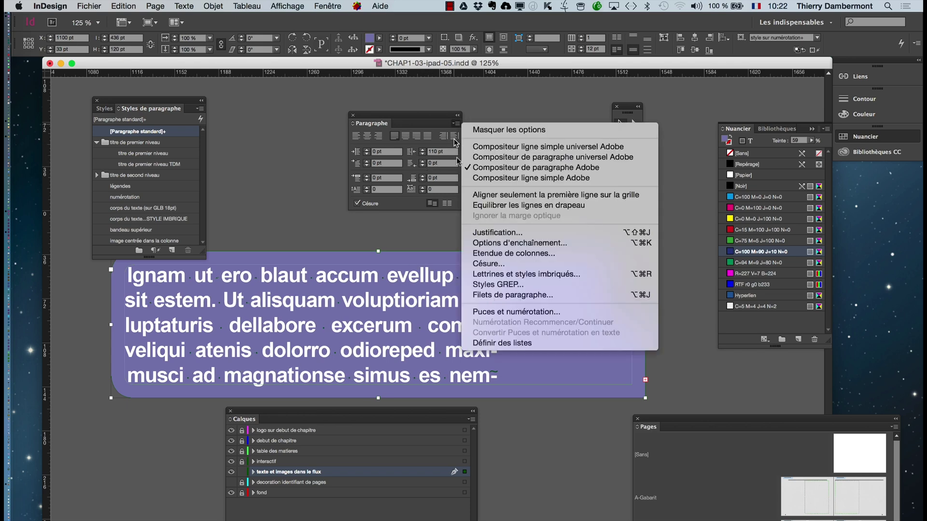
{"action": "left_click", "coordinate": [493, 265]}
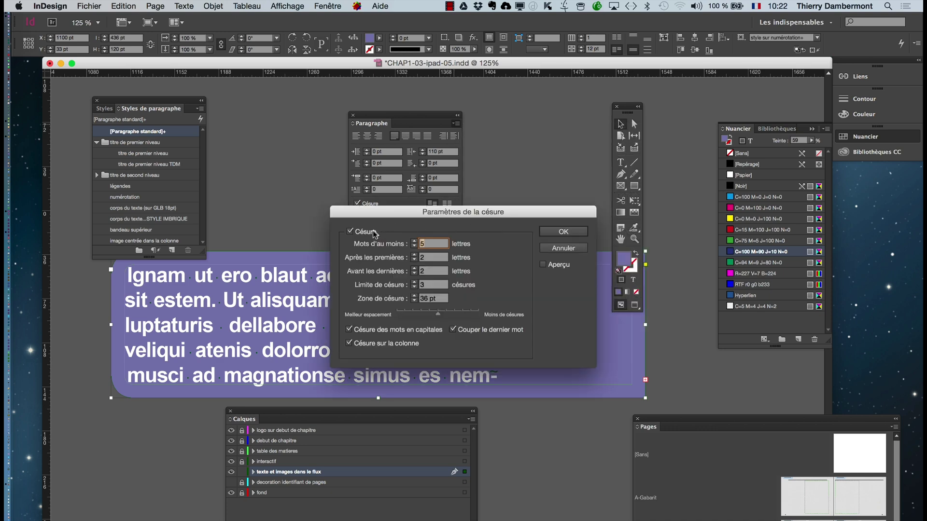
{"action": "left_click", "coordinate": [349, 232]}
{"action": "left_click", "coordinate": [563, 231]}
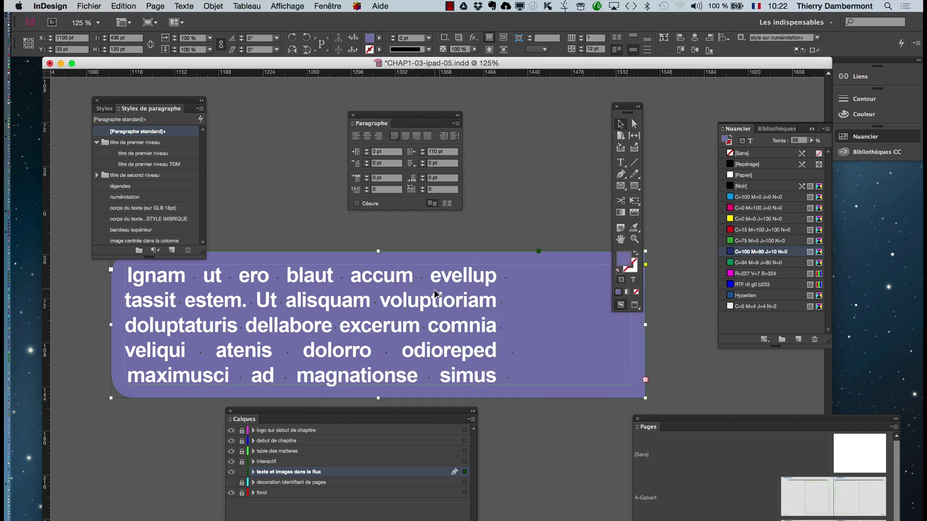
{"action": "key", "text": "super+minus"}
{"action": "key", "text": "super+z"}
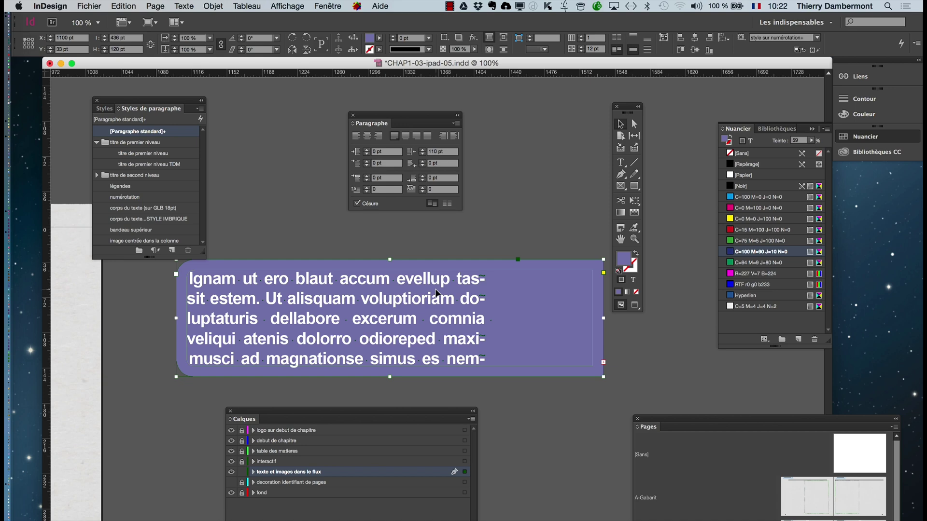
Draw an empty rectangular frame about 507 by 136 pt on the pasteboard just below the violet text frame.
{"action": "key", "text": "super+minus"}
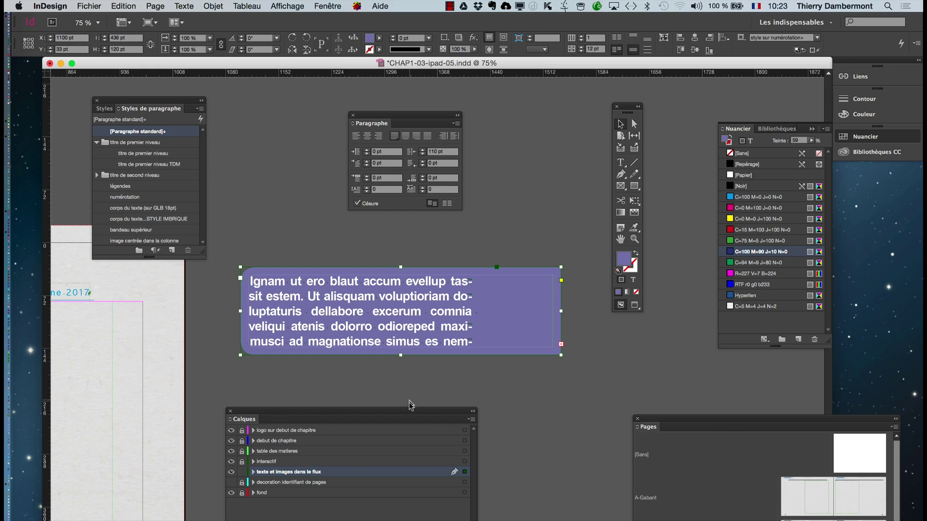
{"action": "left_click_drag", "start_coordinate": [409, 413], "coordinate": [424, 507]}
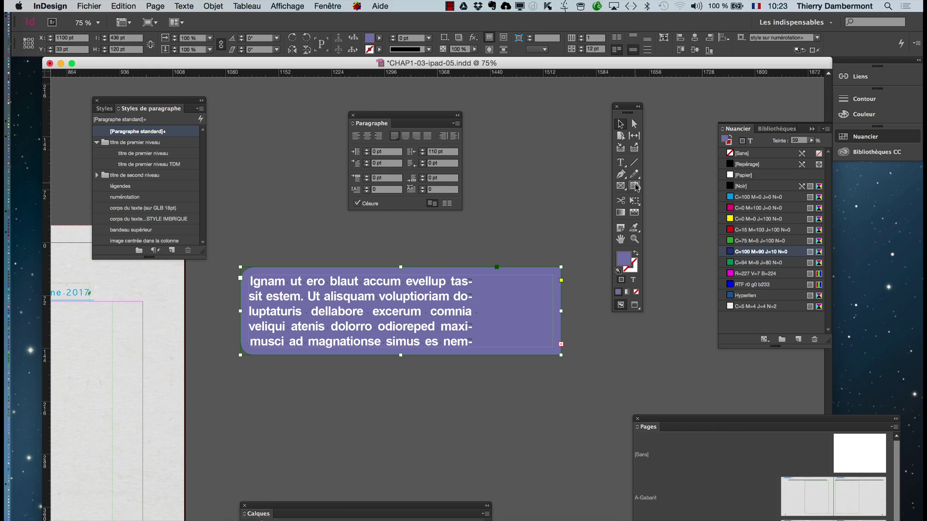
{"action": "left_click", "coordinate": [630, 203]}
{"action": "left_click_drag", "start_coordinate": [240, 380], "coordinate": [580, 468]}
{"action": "key", "text": "super+minus"}
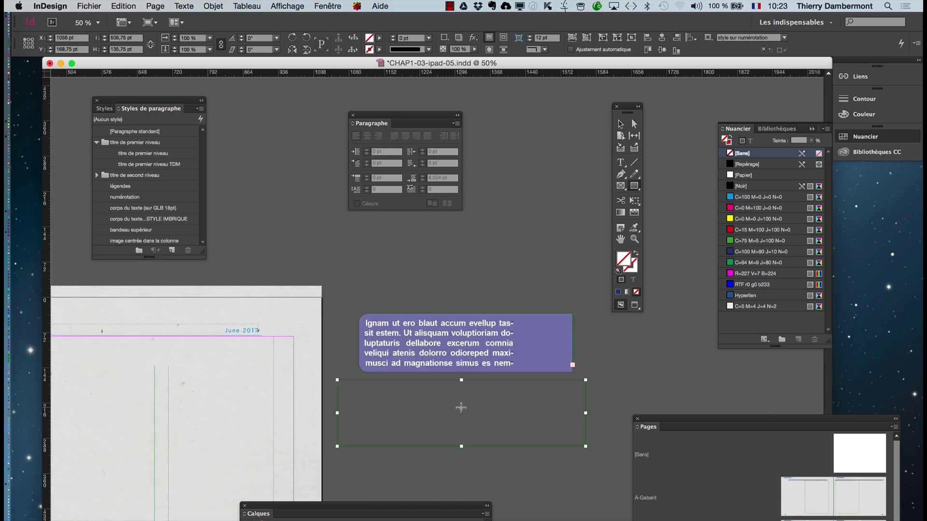
Widen the empty rectangle to about 966 pt and position it across the page's right edge at X 606 pt, Y 188.25 pt.
{"action": "left_click_drag", "start_coordinate": [657, 420], "coordinate": [714, 466]}
{"action": "left_click", "coordinate": [620, 123]}
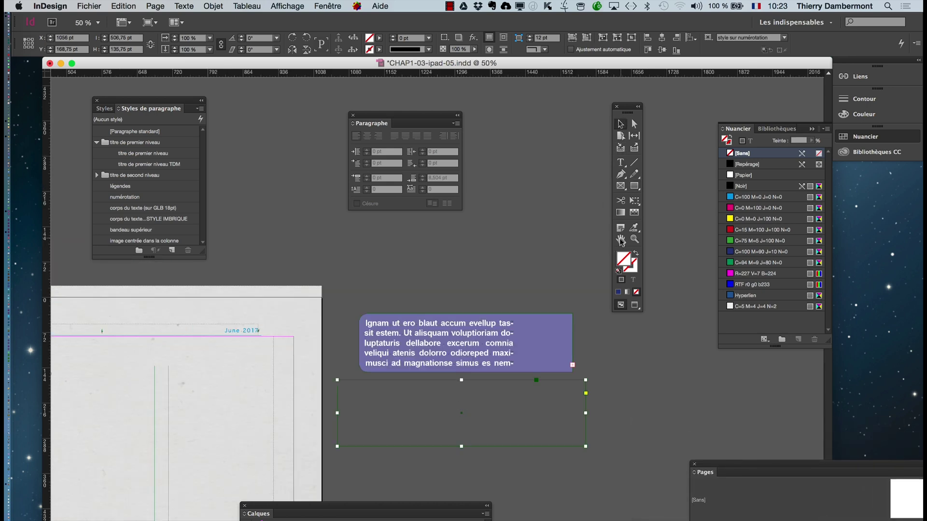
{"action": "left_click_drag", "start_coordinate": [585, 414], "coordinate": [793, 413]}
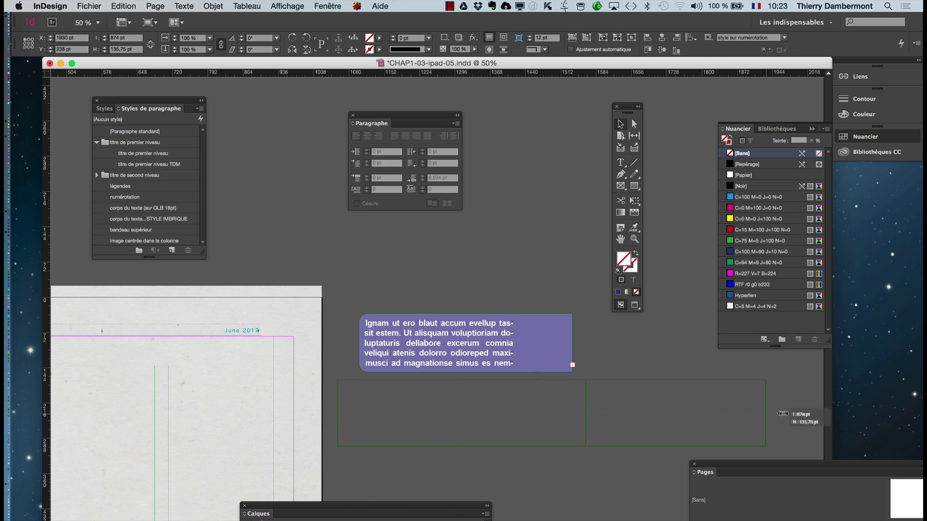
{"action": "left_click_drag", "start_coordinate": [340, 414], "coordinate": [318, 414]}
{"action": "left_click_drag", "start_coordinate": [618, 379], "coordinate": [429, 389]}
{"action": "left_click_drag", "start_coordinate": [427, 391], "coordinate": [416, 390]}
Cut the violet text frame and paste it inside the wide empty rectangle.
{"action": "left_click", "coordinate": [403, 321]}
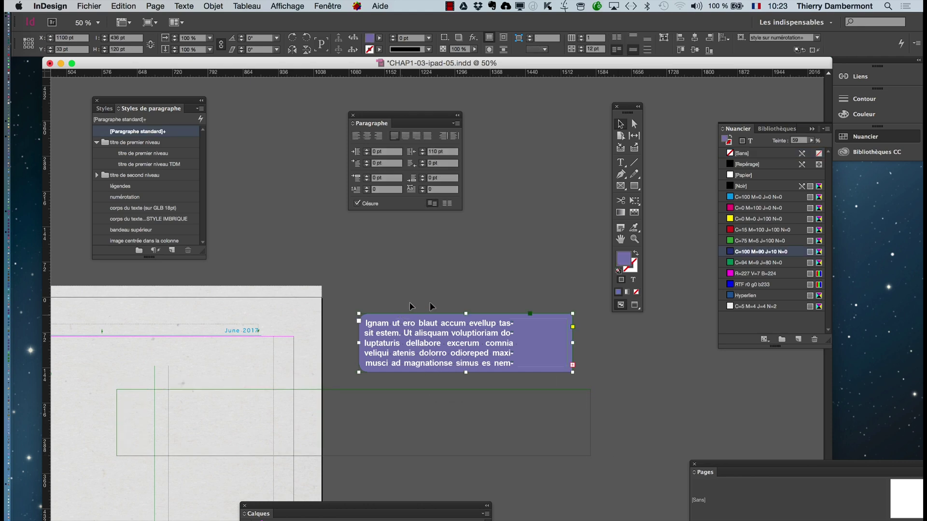
{"action": "left_click", "coordinate": [121, 6]}
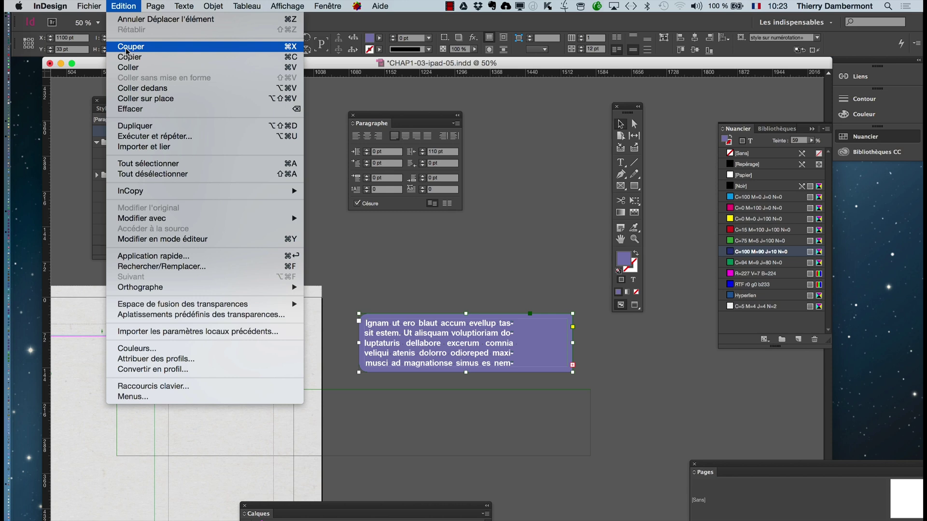
{"action": "left_click", "coordinate": [128, 46]}
{"action": "key", "text": "super+z"}
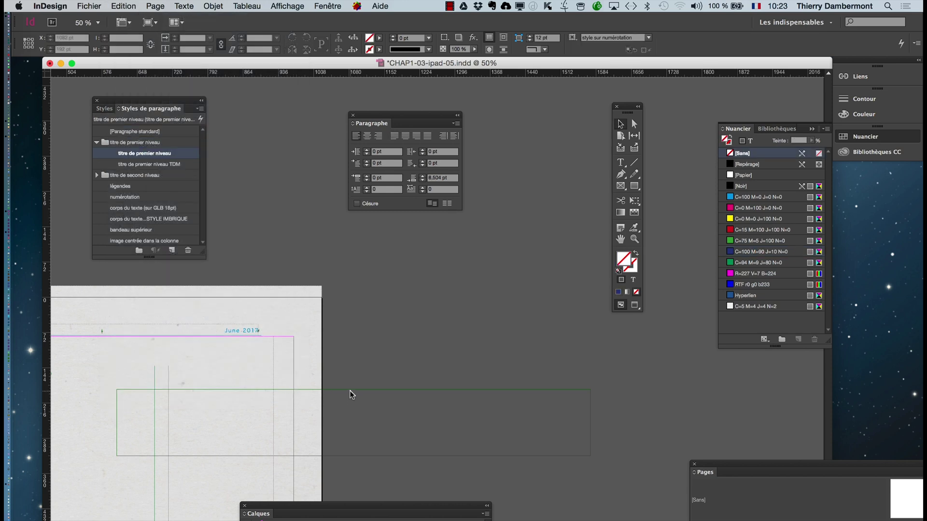
{"action": "left_click", "coordinate": [352, 390]}
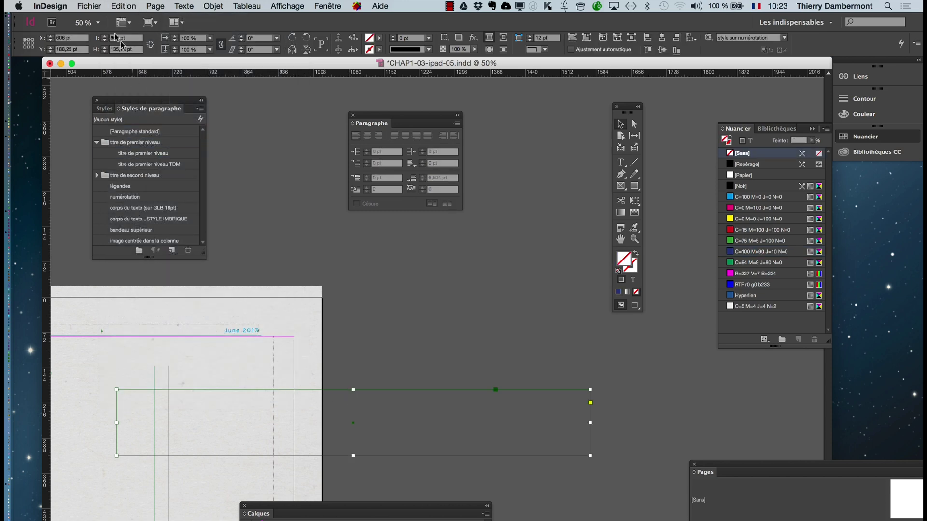
{"action": "left_click", "coordinate": [122, 6]}
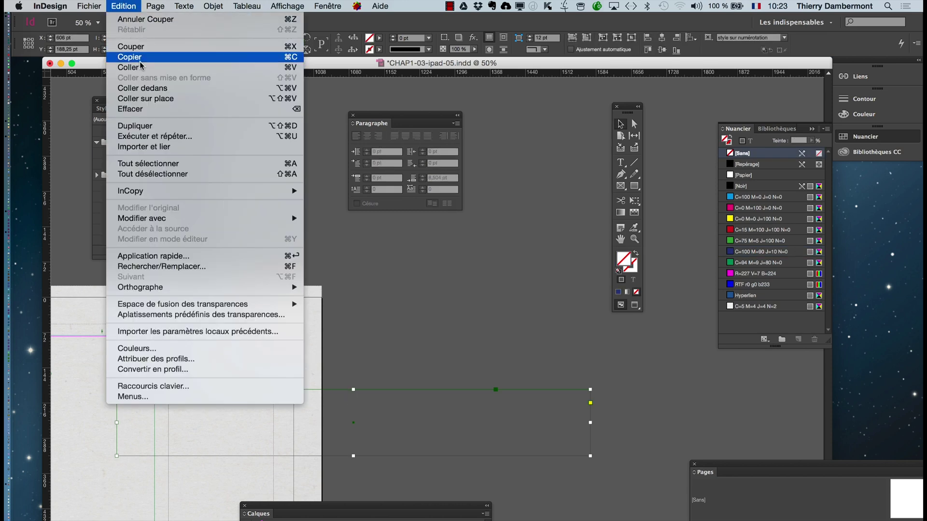
{"action": "left_click", "coordinate": [153, 90]}
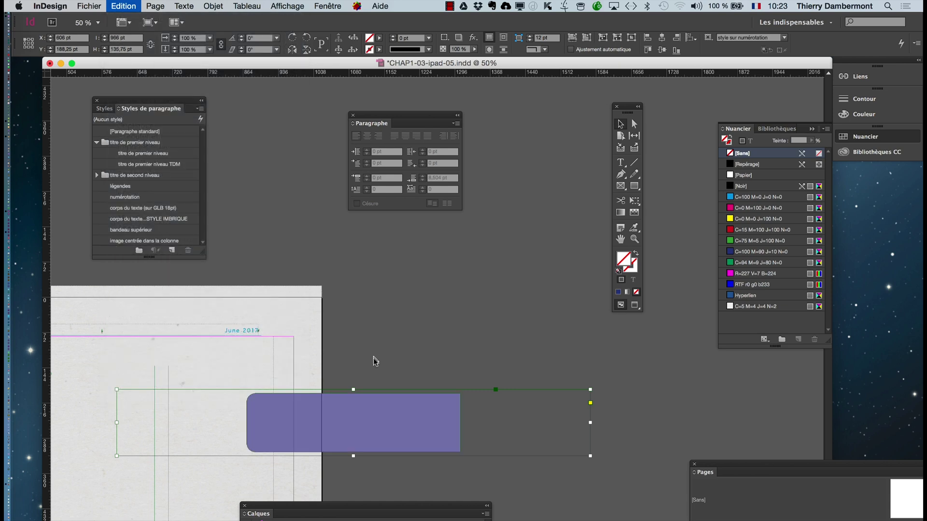
Move the nested text frame right to X 336 pt and set its text indents to 40 pt left and 60 pt right.
{"action": "left_click", "coordinate": [354, 423]}
{"action": "left_click_drag", "start_coordinate": [357, 424], "coordinate": [404, 425]}
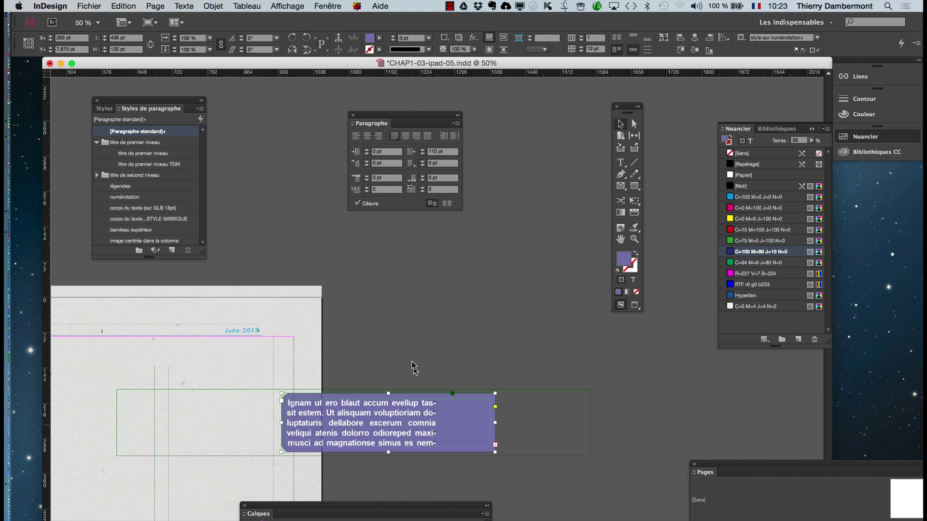
{"action": "left_click", "coordinate": [367, 150]}
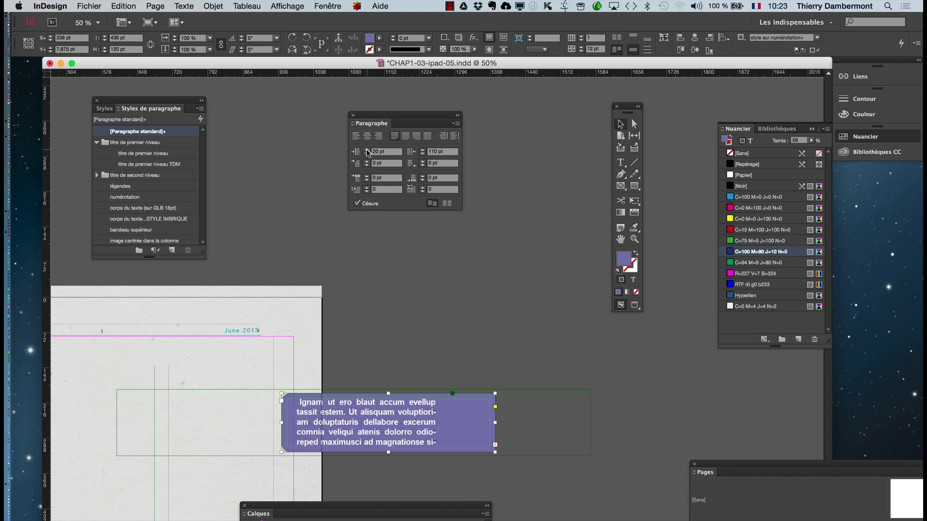
{"action": "left_click", "coordinate": [367, 150]}
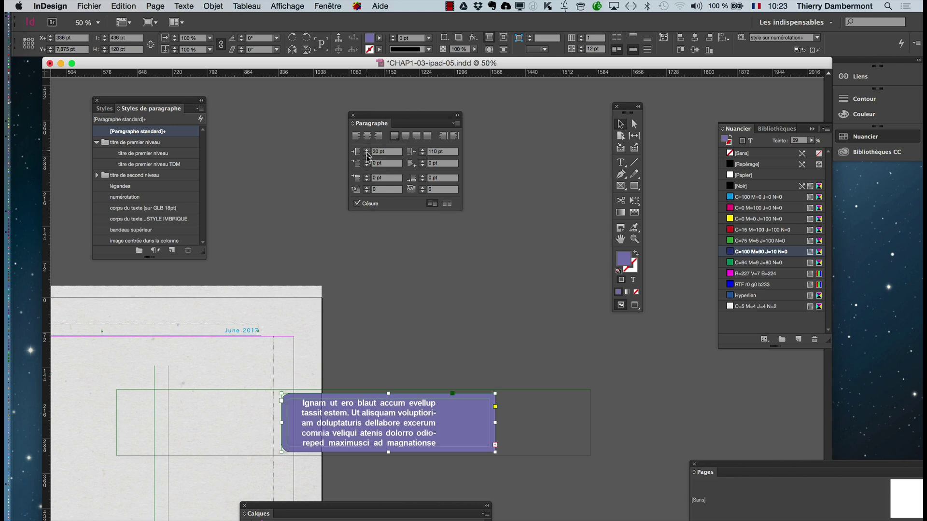
{"action": "left_click", "coordinate": [423, 153]}
{"action": "left_click", "coordinate": [423, 154]}
{"action": "left_click", "coordinate": [423, 153]}
{"action": "left_click", "coordinate": [423, 153]}
{"action": "left_click", "coordinate": [423, 153]}
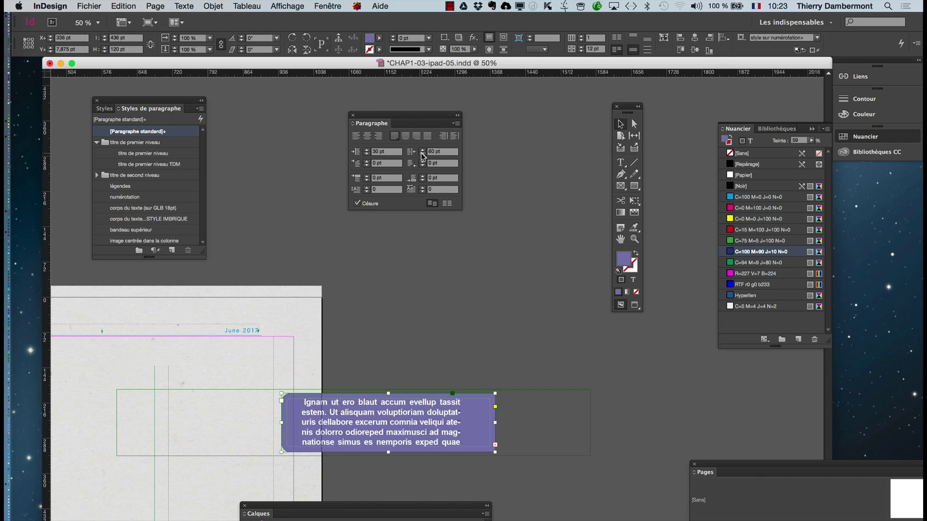
{"action": "left_click", "coordinate": [367, 150]}
Shift the nested text frame further right to X 378 pt inside its container, and deselect it.
{"action": "left_click", "coordinate": [354, 423]}
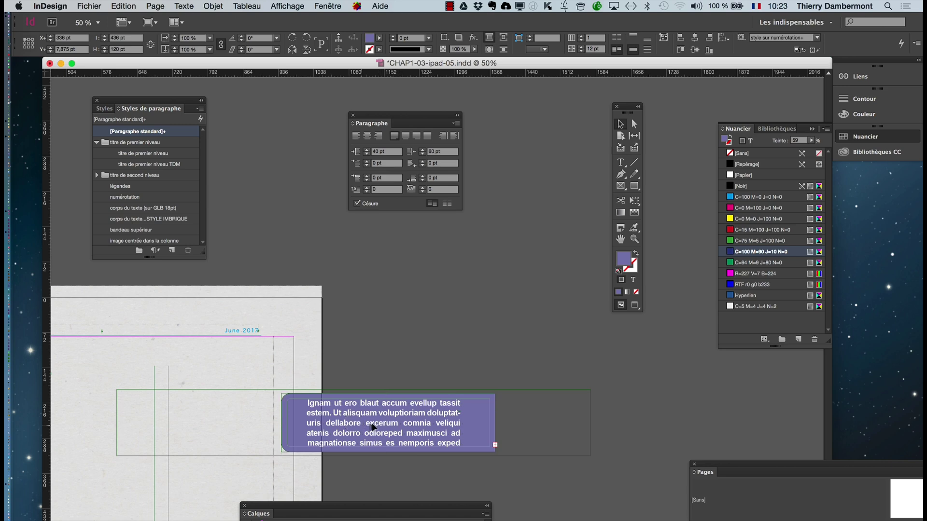
{"action": "left_click_drag", "start_coordinate": [374, 427], "coordinate": [394, 427]}
{"action": "left_click", "coordinate": [353, 423]}
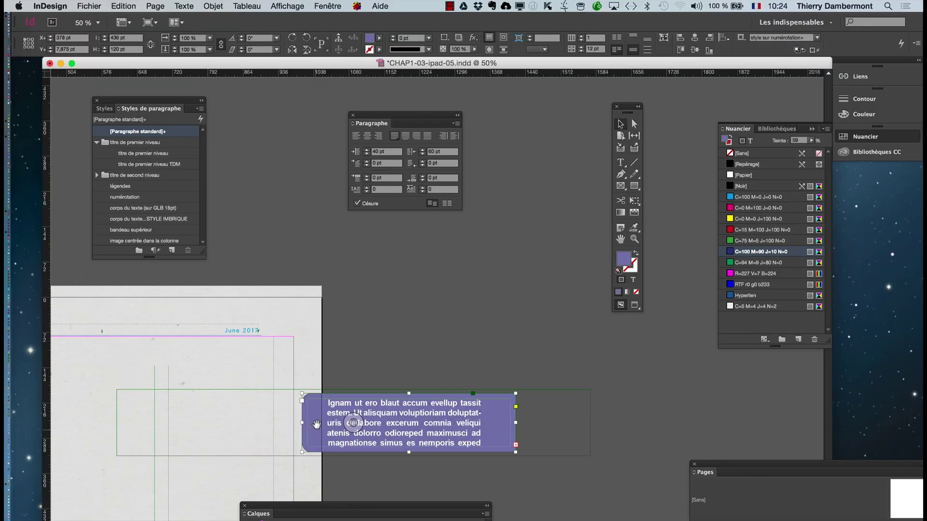
{"action": "left_click", "coordinate": [488, 250]}
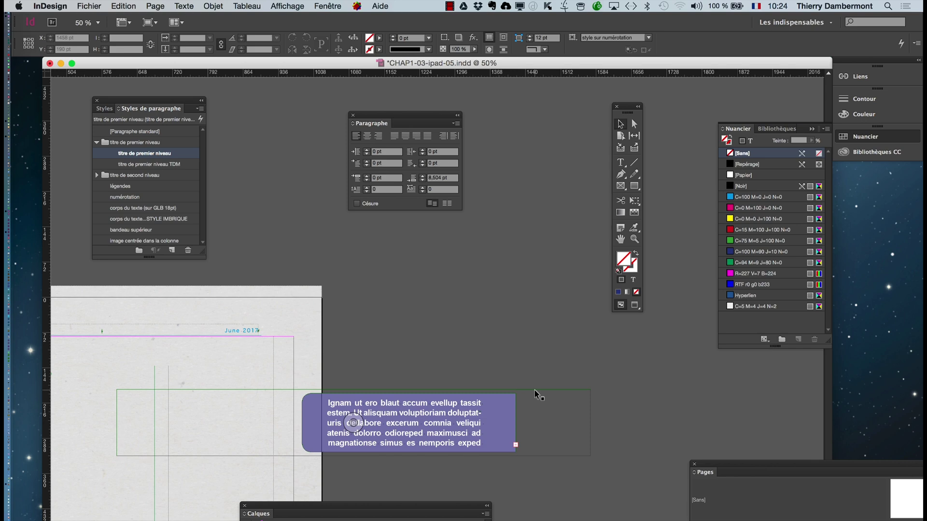
Select the container rectangle and narrow it to 418 pt so its right side meets the page edge.
{"action": "left_click", "coordinate": [528, 390]}
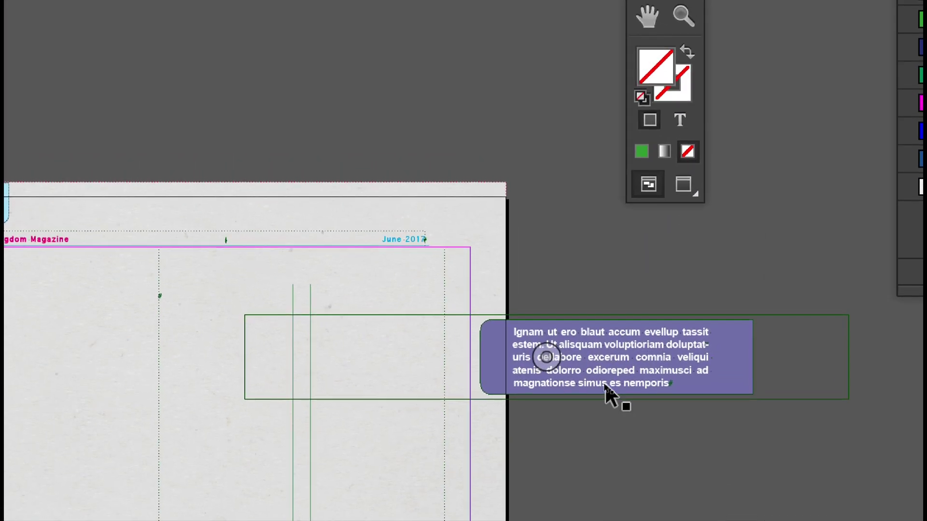
{"action": "left_click", "coordinate": [605, 382]}
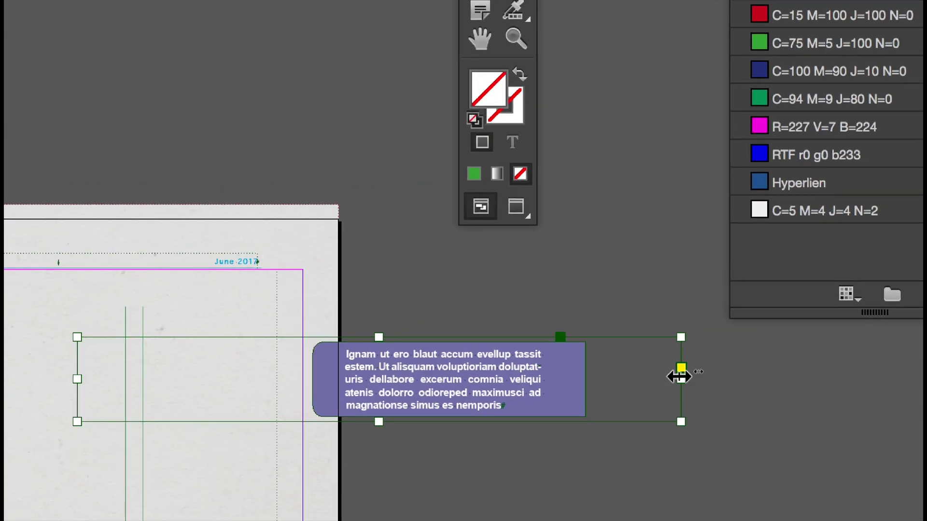
{"action": "left_click_drag", "start_coordinate": [826, 354], "coordinate": [739, 354]}
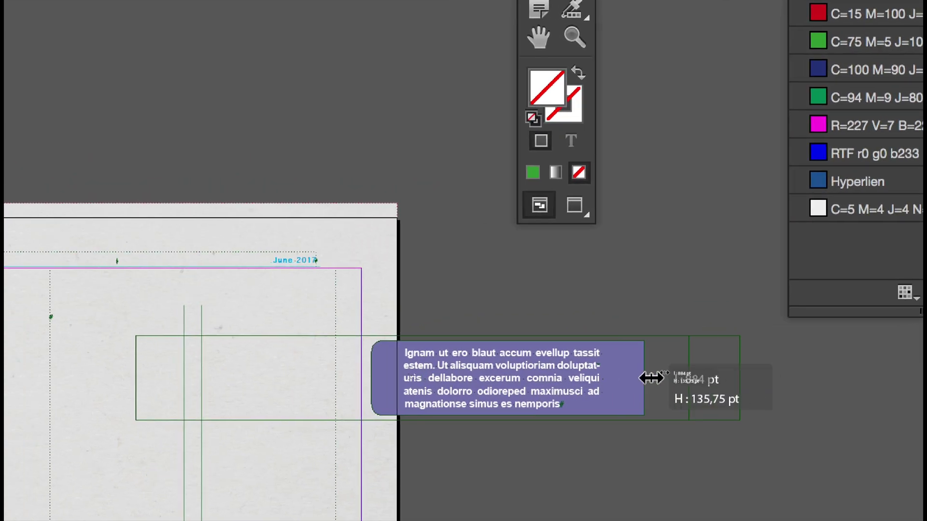
{"action": "left_click_drag", "start_coordinate": [652, 378], "coordinate": [396, 378]}
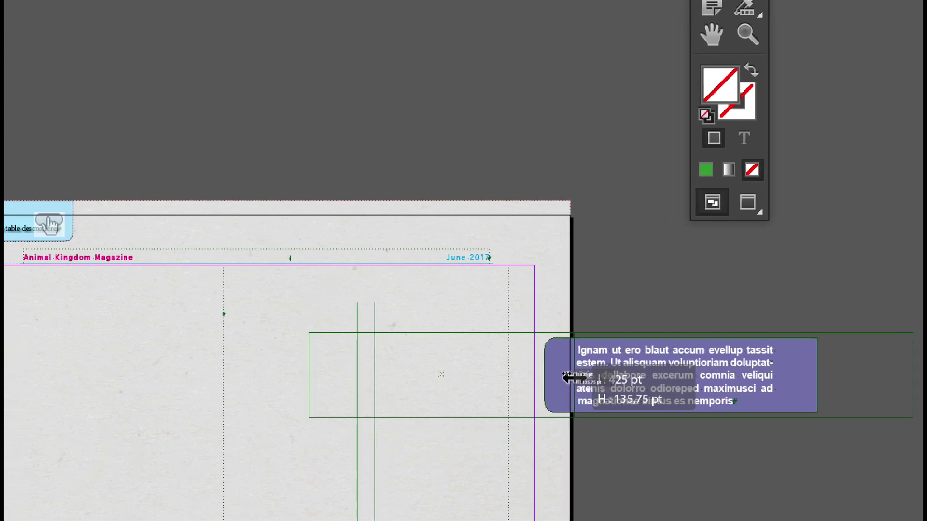
{"action": "left_click_drag", "start_coordinate": [571, 378], "coordinate": [571, 377]}
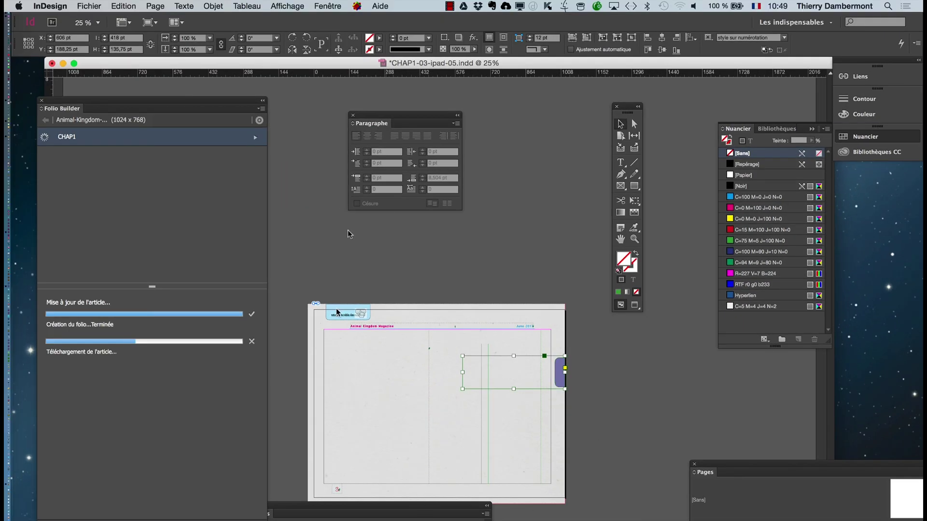
Display the Folio Overlays beside the page and open the Bloc défilant settings for the container frame.
{"action": "left_click", "coordinate": [314, 6]}
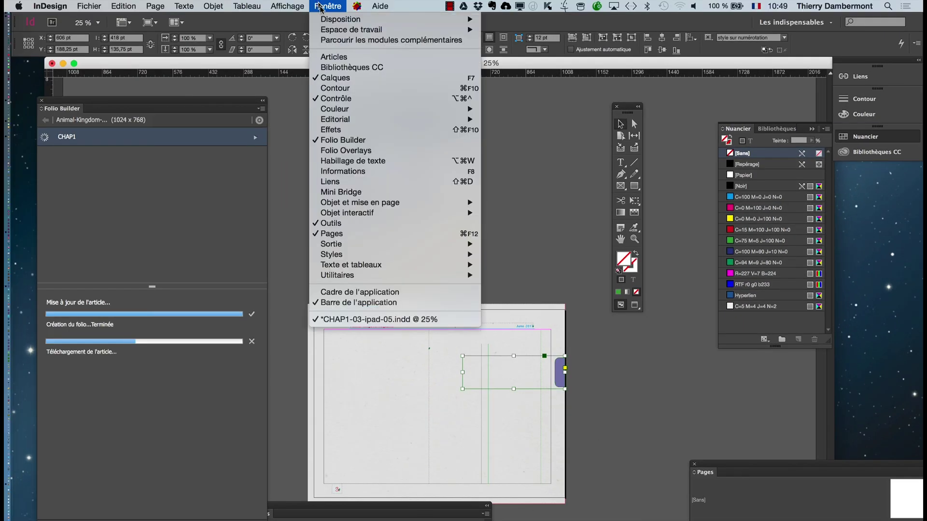
{"action": "left_click", "coordinate": [348, 152]}
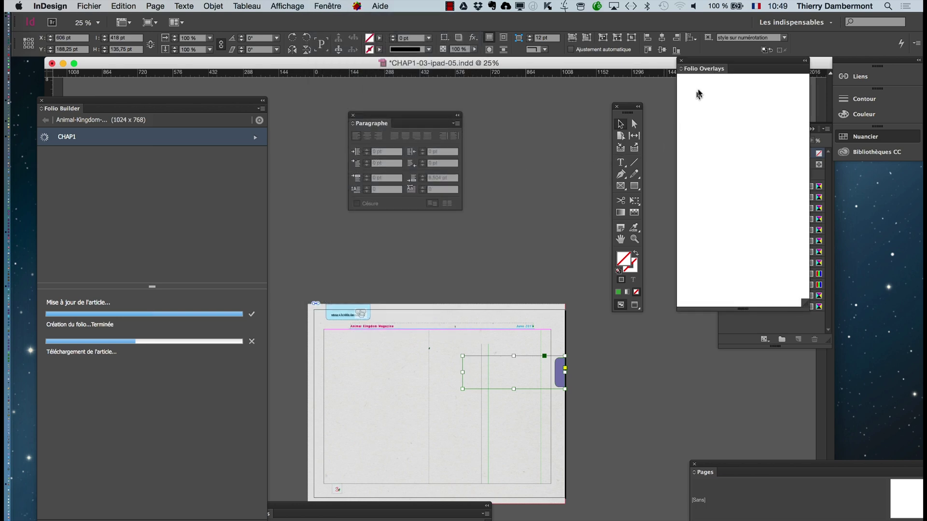
{"action": "left_click_drag", "start_coordinate": [704, 64], "coordinate": [603, 199]}
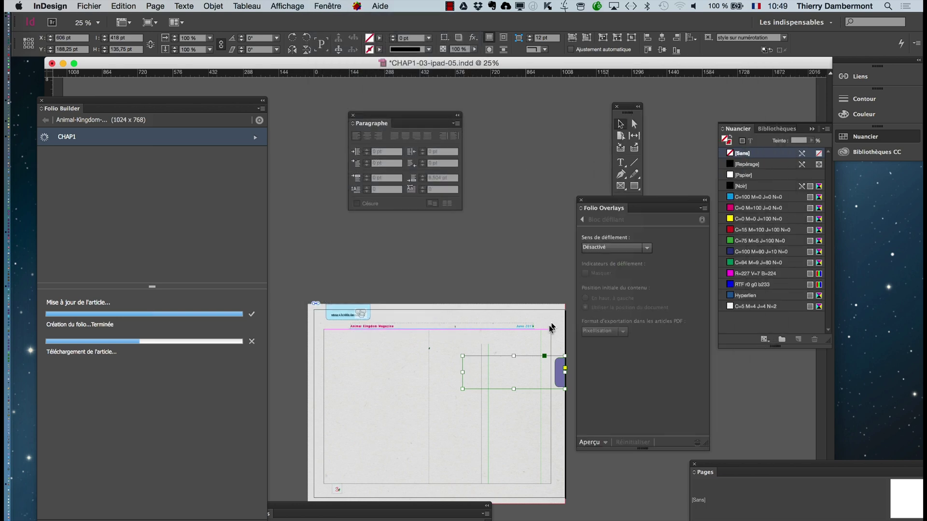
{"action": "left_click", "coordinate": [517, 356]}
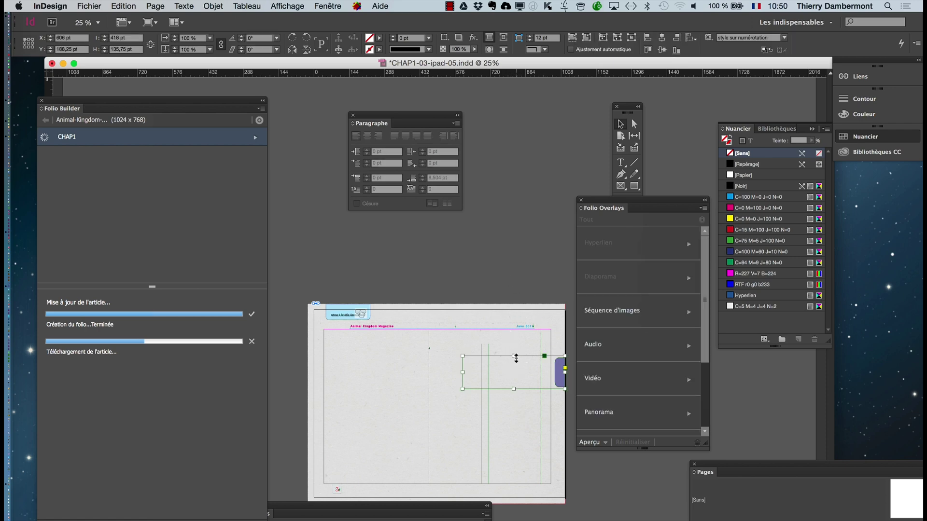
{"action": "scroll", "coordinate": [623, 415], "scroll_direction": "down", "scroll_amount": 3}
{"action": "left_click", "coordinate": [623, 415]}
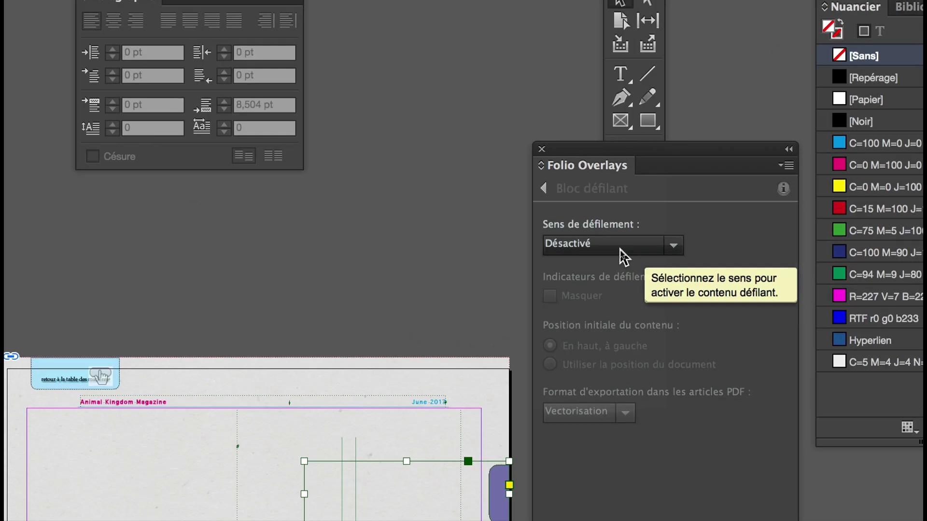
Set the scrolling direction to Horizontale and the initial content position to Utiliser la position du document.
{"action": "left_click", "coordinate": [623, 246]}
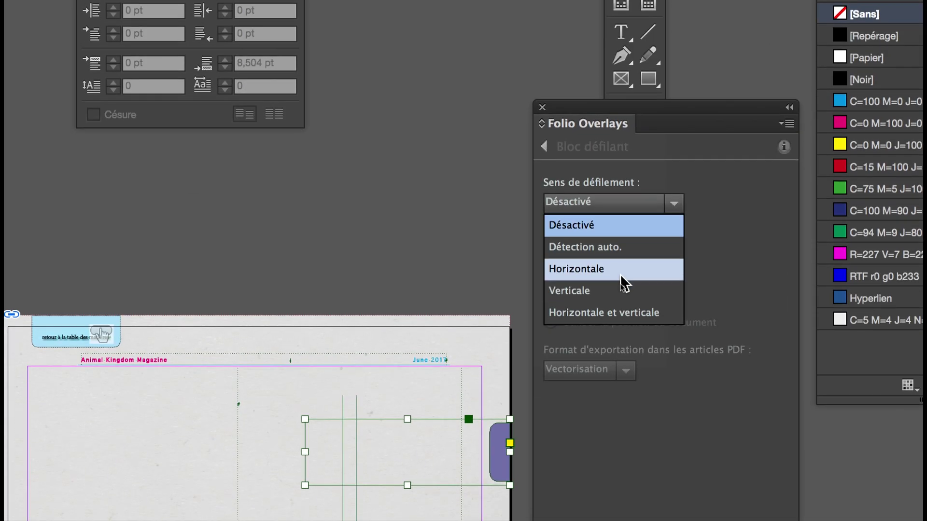
{"action": "left_click", "coordinate": [623, 311]}
{"action": "left_click", "coordinate": [608, 326]}
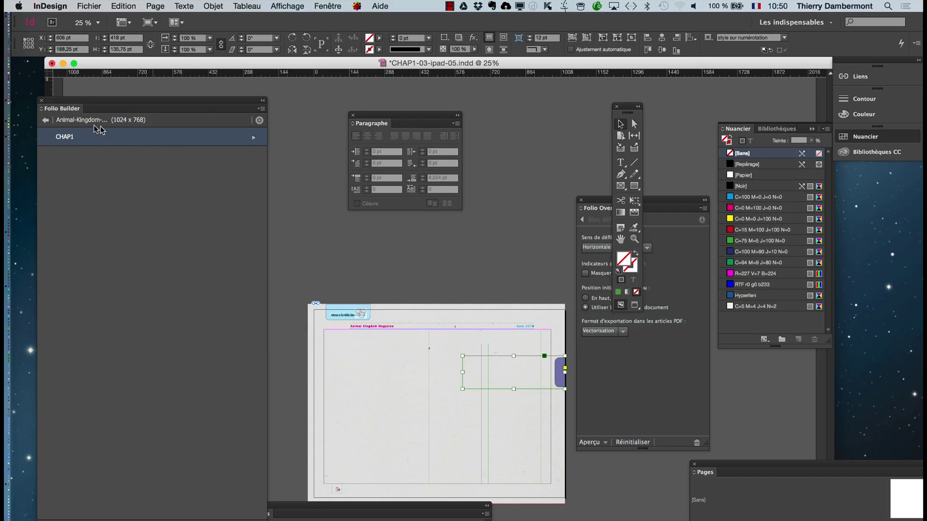
Save the document and update the CHAP1 article inside the Animal-Kingdom-01 folio.
{"action": "left_click", "coordinate": [45, 120]}
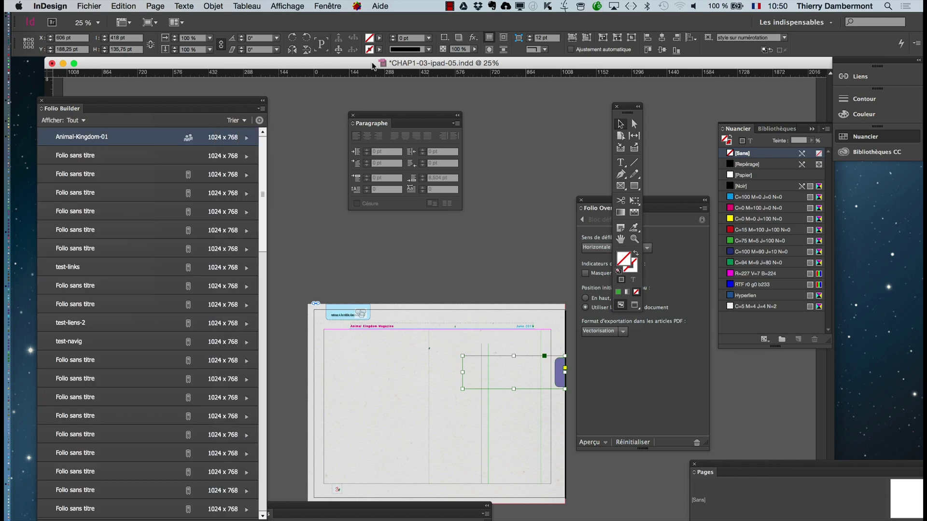
{"action": "left_click", "coordinate": [83, 5]}
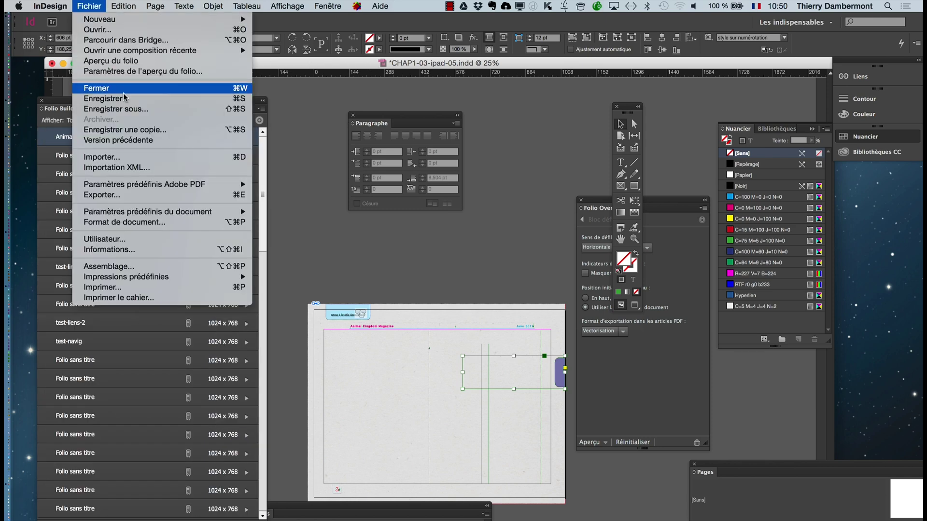
{"action": "left_click", "coordinate": [124, 98]}
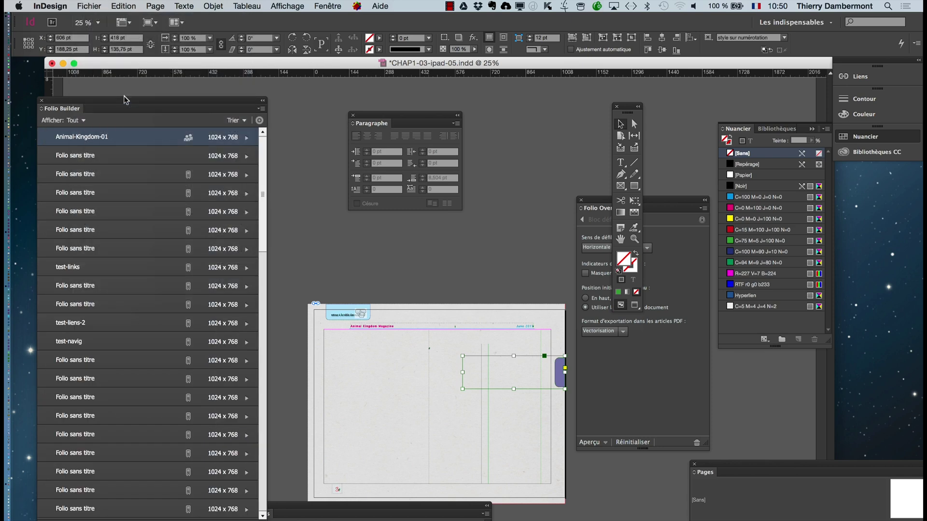
{"action": "double_click", "coordinate": [134, 138]}
{"action": "left_click", "coordinate": [134, 139]}
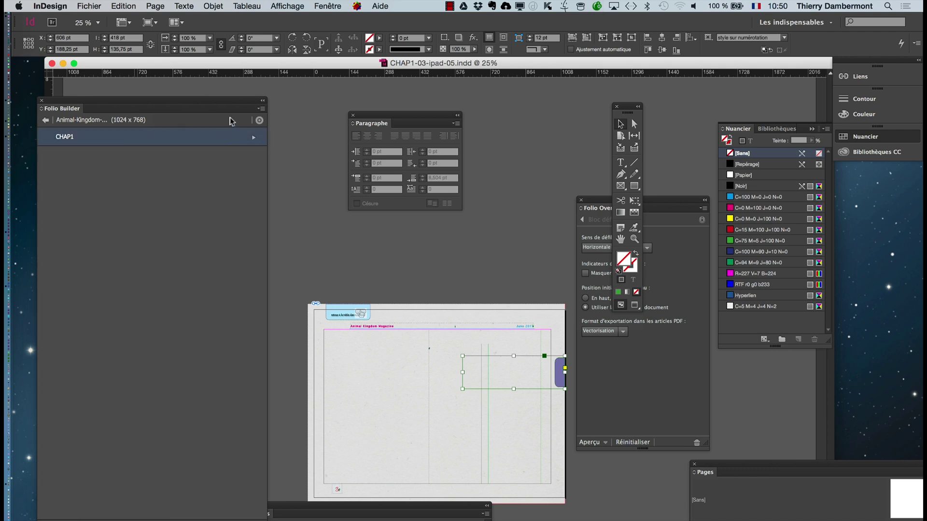
{"action": "left_click", "coordinate": [263, 110]}
{"action": "left_click", "coordinate": [291, 149]}
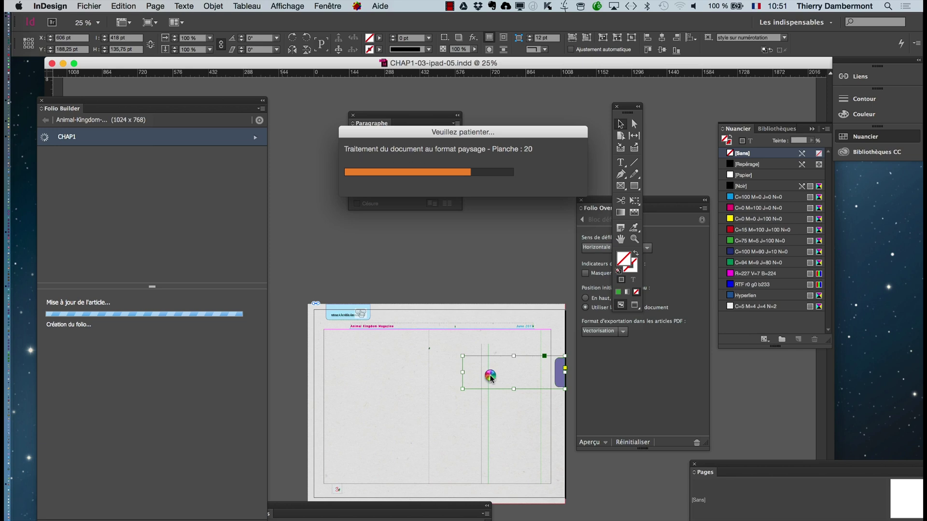
Go back to the folio list and preview the Animal-Kingdom-01 folio in Adobe Content Viewer.
{"action": "key", "text": "super+Tab"}
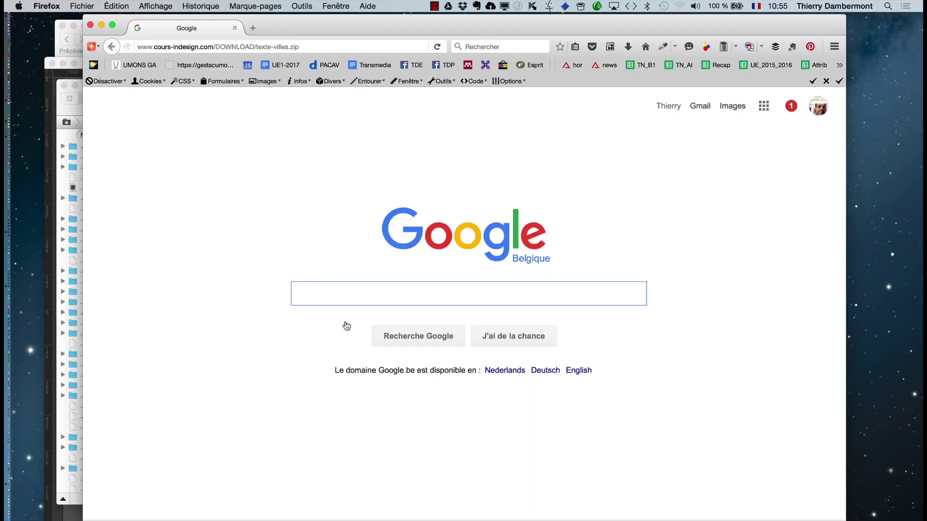
{"action": "key", "text": "super+Tab"}
{"action": "key", "text": "super+Tab"}
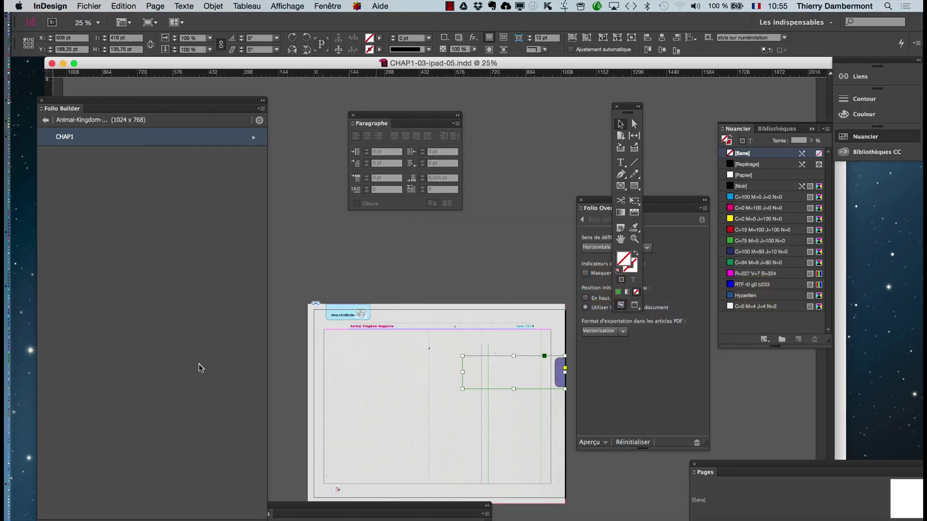
{"action": "left_click", "coordinate": [45, 120]}
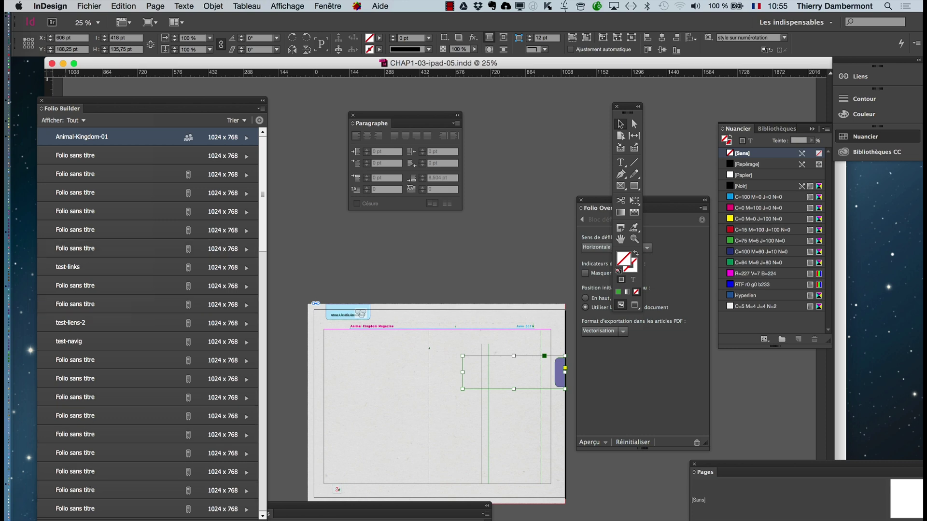
{"action": "left_click", "coordinate": [46, 519]}
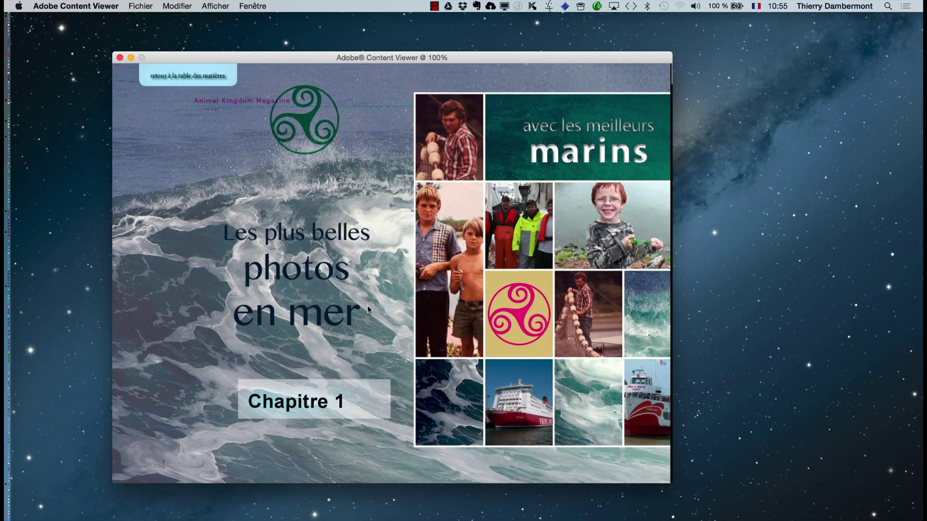
Test pulling out the purple text panel on page 3, close the preview and return to InDesign.
{"action": "left_click_drag", "start_coordinate": [369, 310], "coordinate": [362, 184]}
{"action": "left_click_drag", "start_coordinate": [418, 345], "coordinate": [425, 232]}
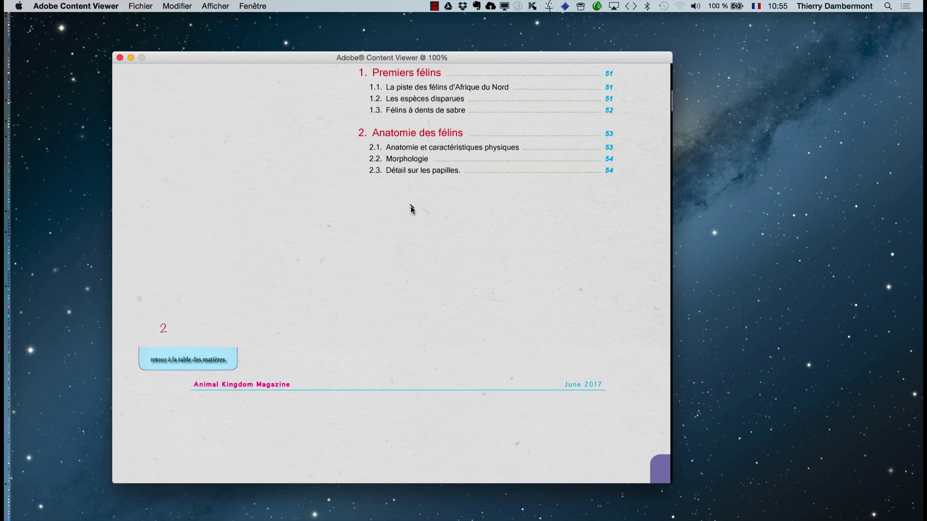
{"action": "left_click_drag", "start_coordinate": [659, 207], "coordinate": [431, 209]}
{"action": "left_click_drag", "start_coordinate": [329, 208], "coordinate": [373, 215]}
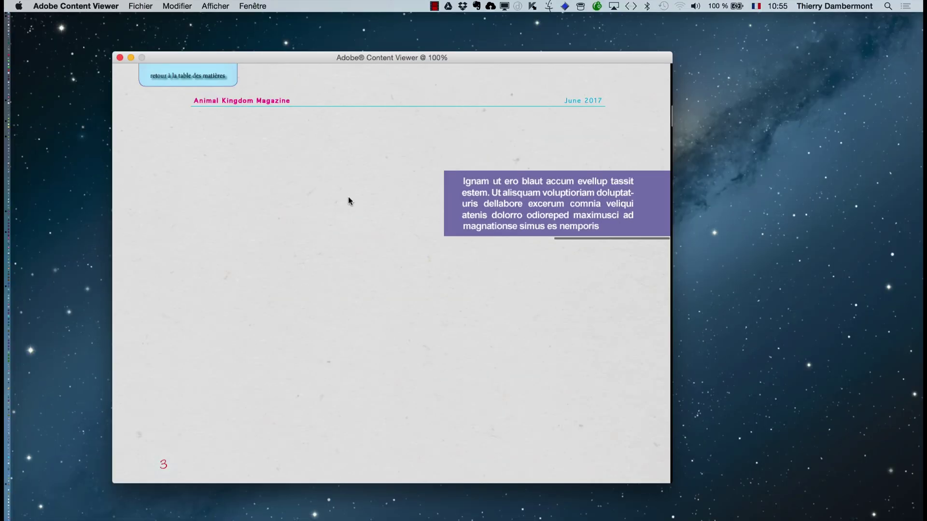
{"action": "left_click", "coordinate": [119, 58]}
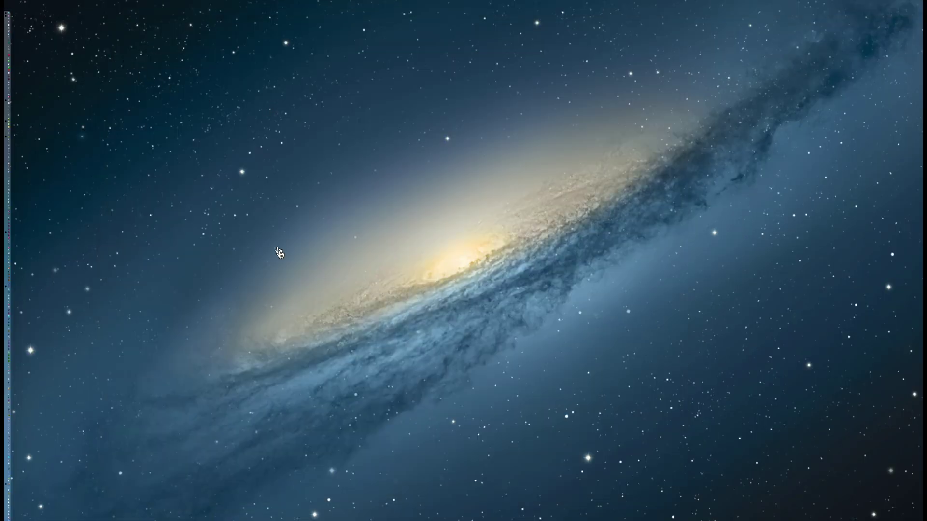
{"action": "key", "text": "super+Tab"}
{"action": "left_click", "coordinate": [205, 290]}
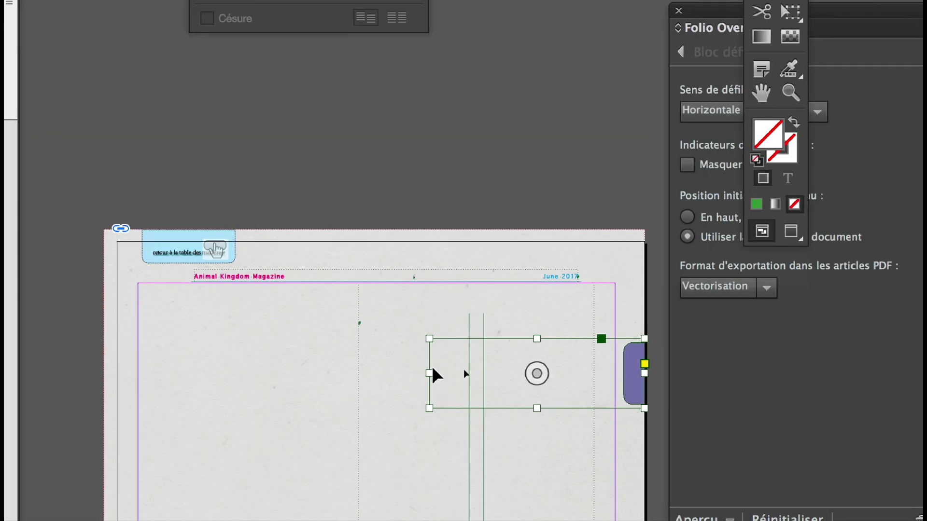
Extend the scrollable container leftward to a width of 647 pt, and set its overlay to Pixellisation with scroll indicators hidden.
{"action": "left_click_drag", "start_coordinate": [429, 373], "coordinate": [294, 373]}
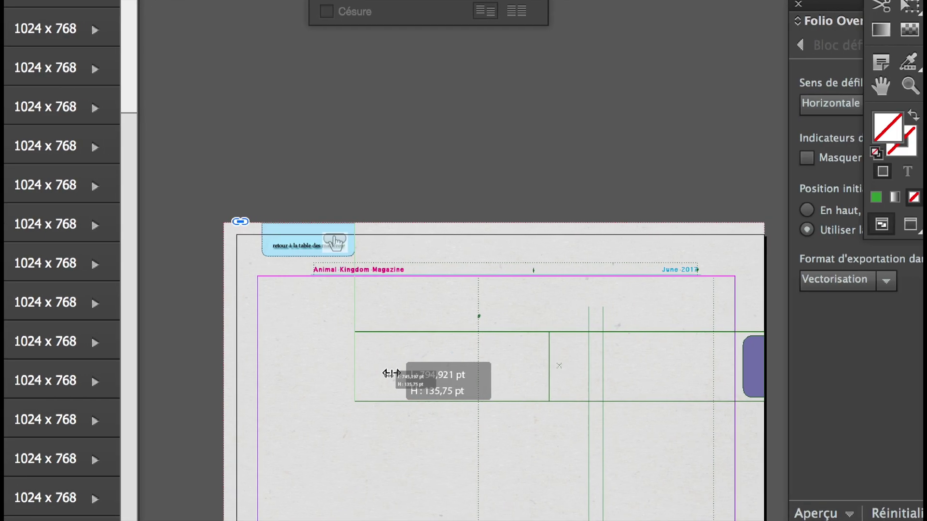
{"action": "left_click_drag", "start_coordinate": [389, 373], "coordinate": [429, 373]}
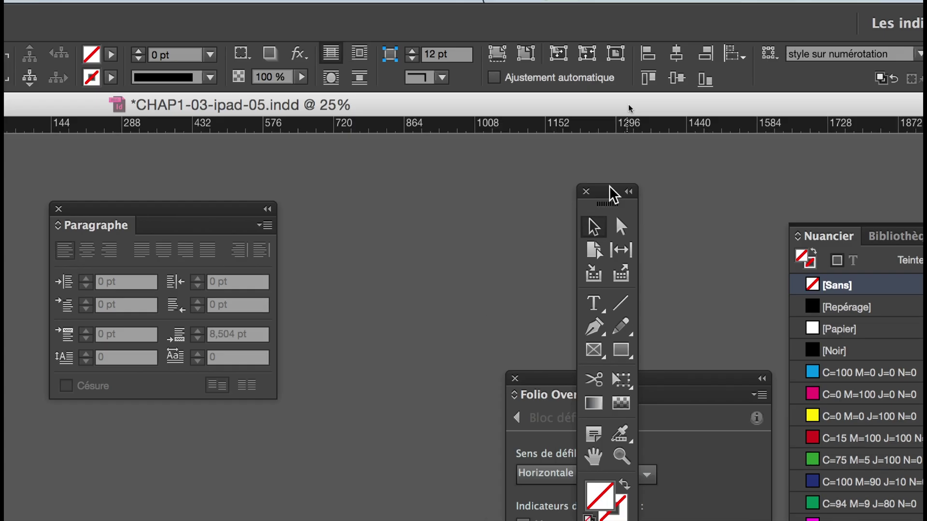
{"action": "left_click_drag", "start_coordinate": [696, 181], "coordinate": [705, 207]}
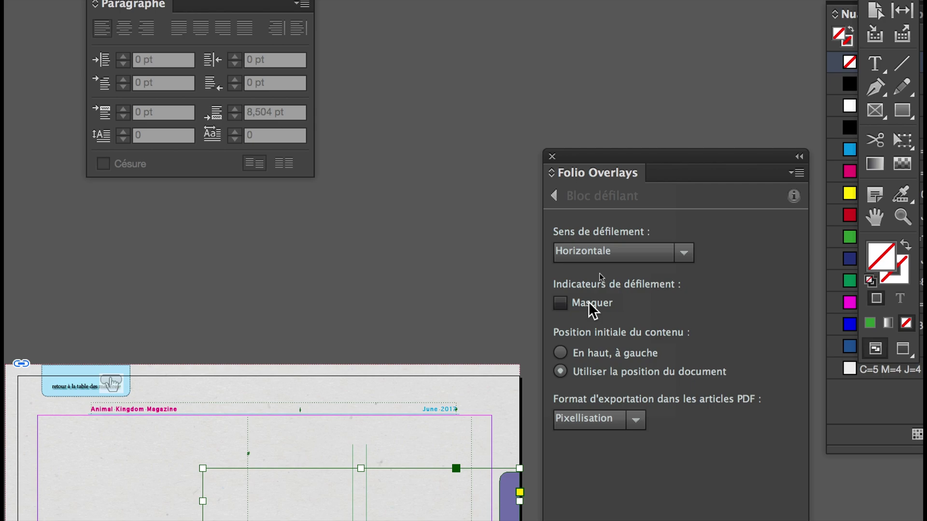
{"action": "left_click", "coordinate": [589, 302]}
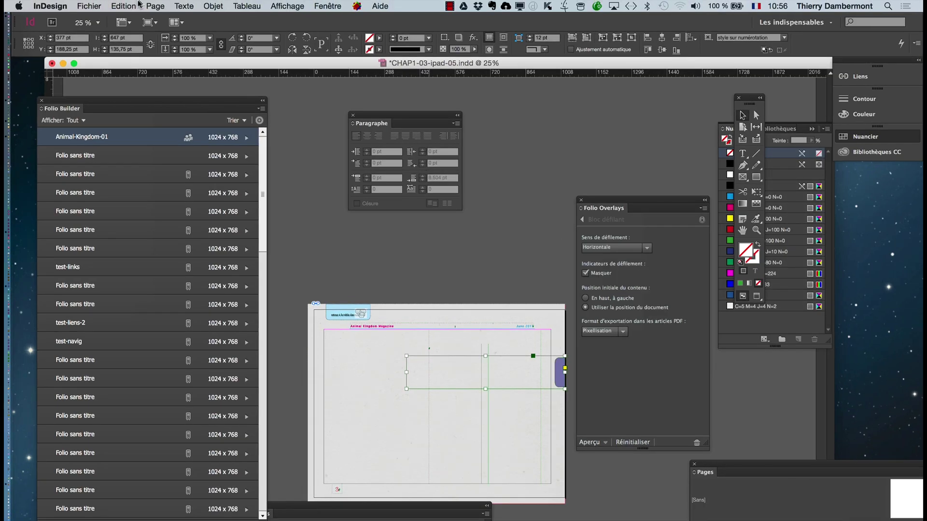
Save the modified document and update the CHAP1 article in the Animal-Kingdom-01 folio again.
{"action": "left_click", "coordinate": [90, 4]}
{"action": "left_click", "coordinate": [94, 101]}
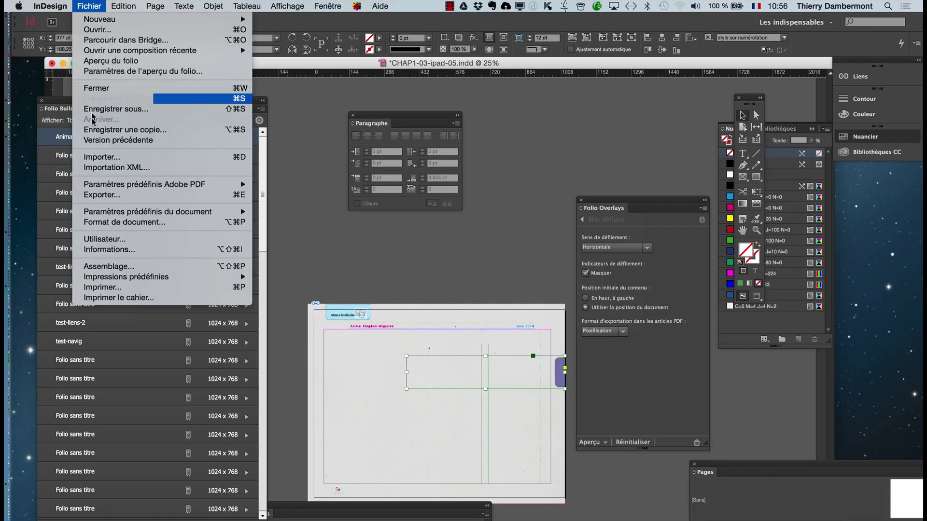
{"action": "double_click", "coordinate": [120, 138]}
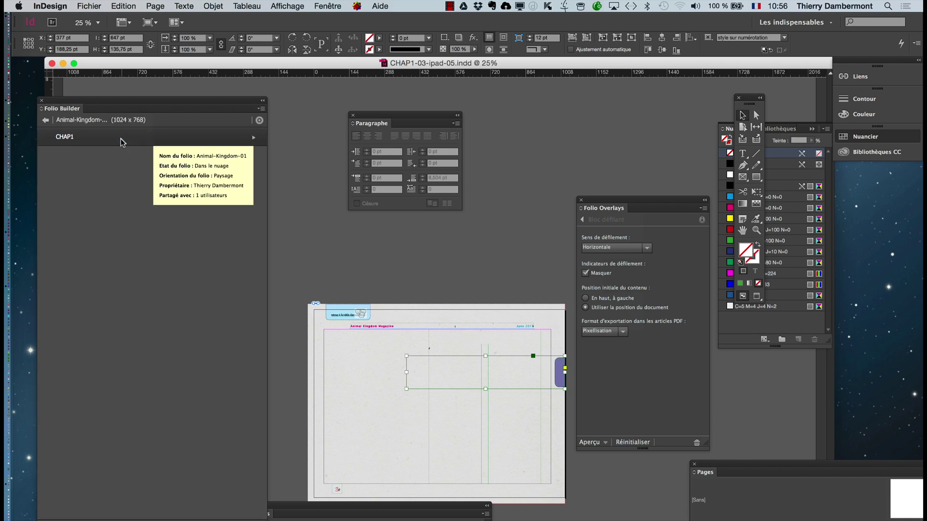
{"action": "left_click", "coordinate": [261, 111]}
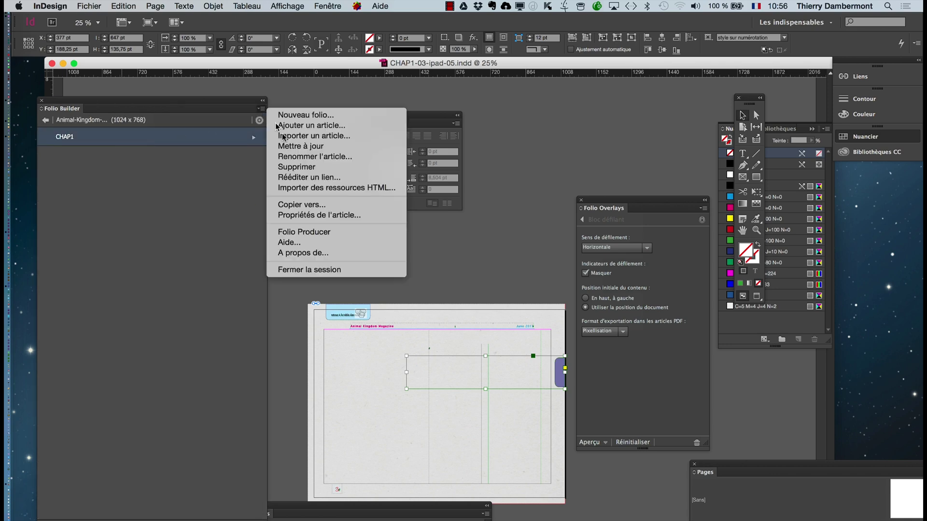
{"action": "left_click", "coordinate": [282, 150]}
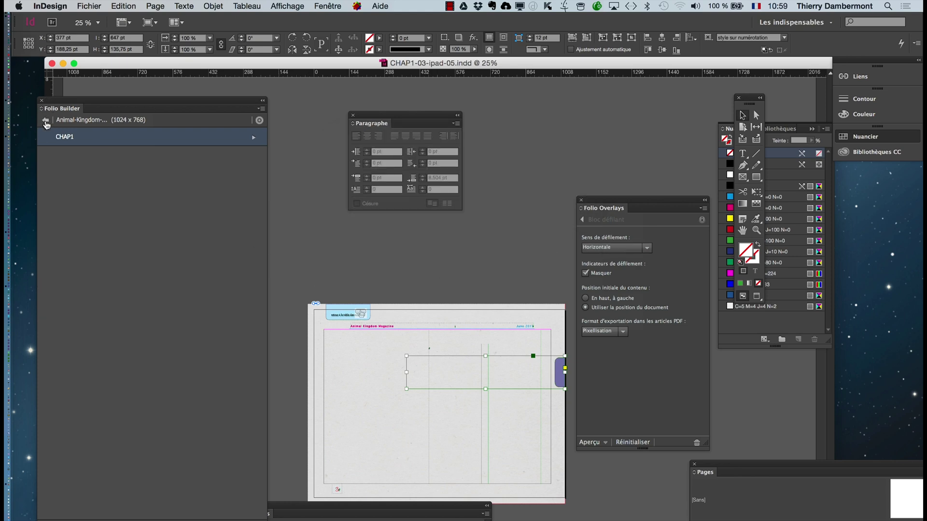
Preview the updated folio in Adobe Content Viewer and slide the purple panel on page 3 out and back in.
{"action": "left_click", "coordinate": [45, 120]}
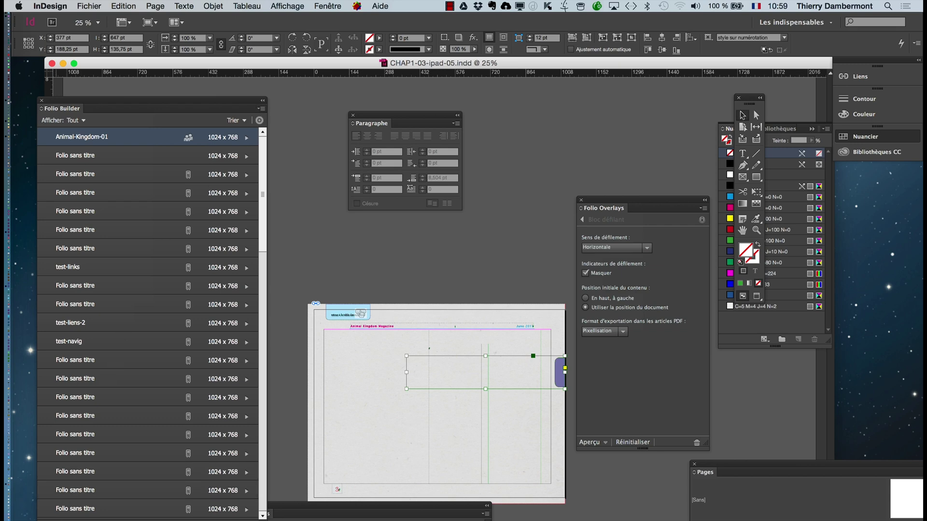
{"action": "left_click", "coordinate": [47, 519]}
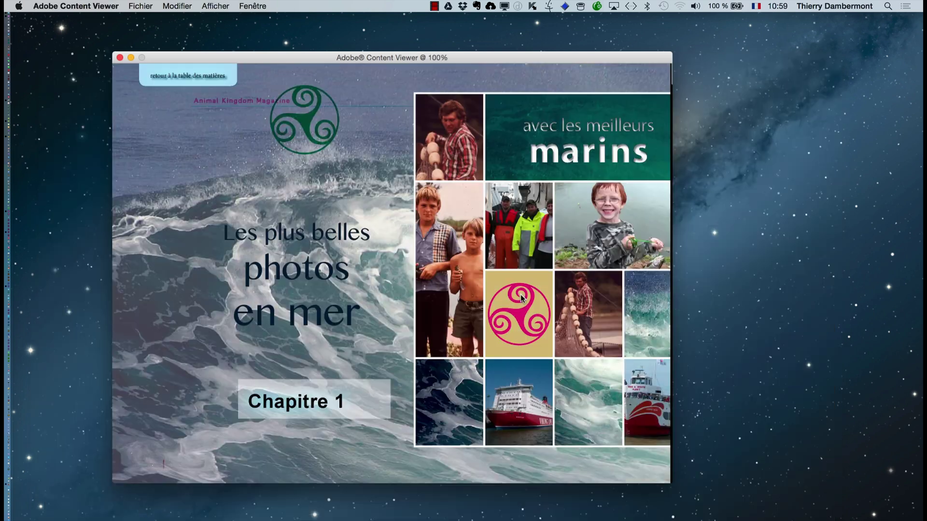
{"action": "scroll", "coordinate": [511, 350], "scroll_direction": "down", "scroll_amount": 15}
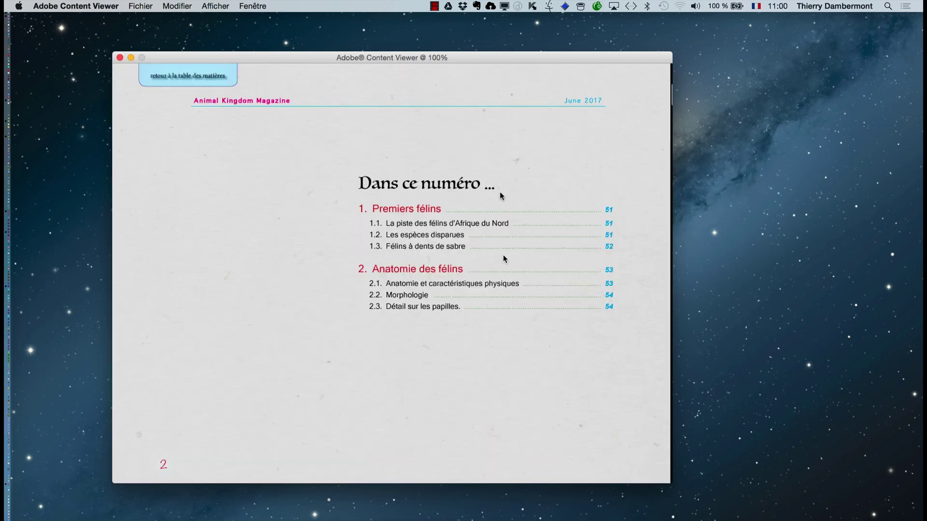
{"action": "scroll", "coordinate": [494, 185], "scroll_direction": "down", "scroll_amount": 3}
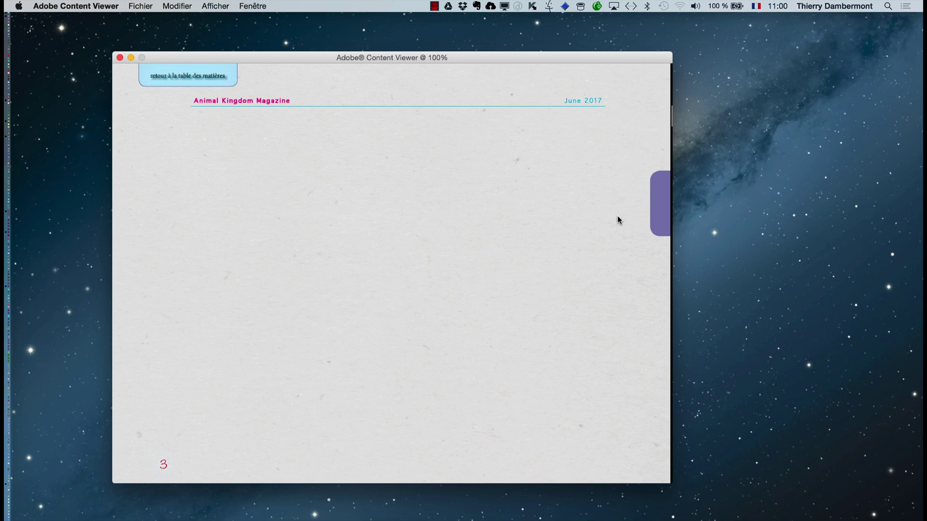
{"action": "left_click_drag", "start_coordinate": [647, 217], "coordinate": [411, 205]}
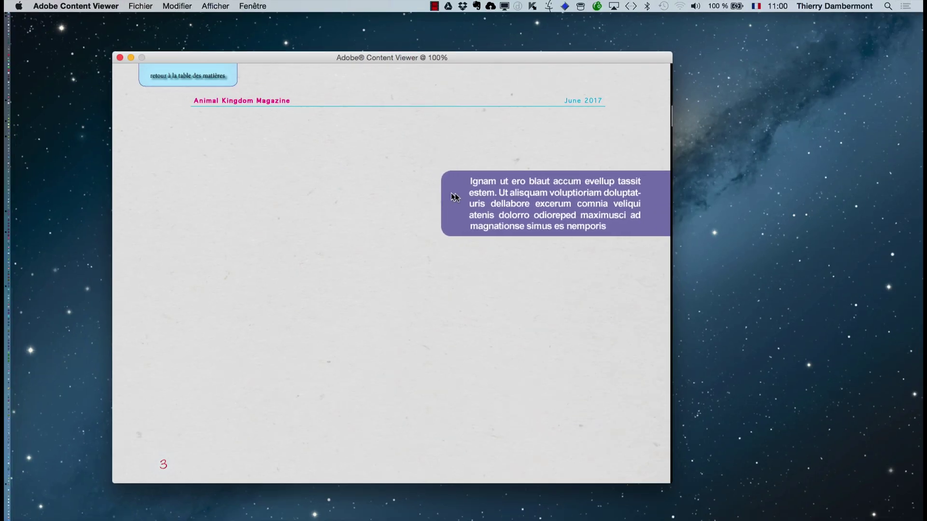
{"action": "left_click_drag", "start_coordinate": [454, 197], "coordinate": [647, 202]}
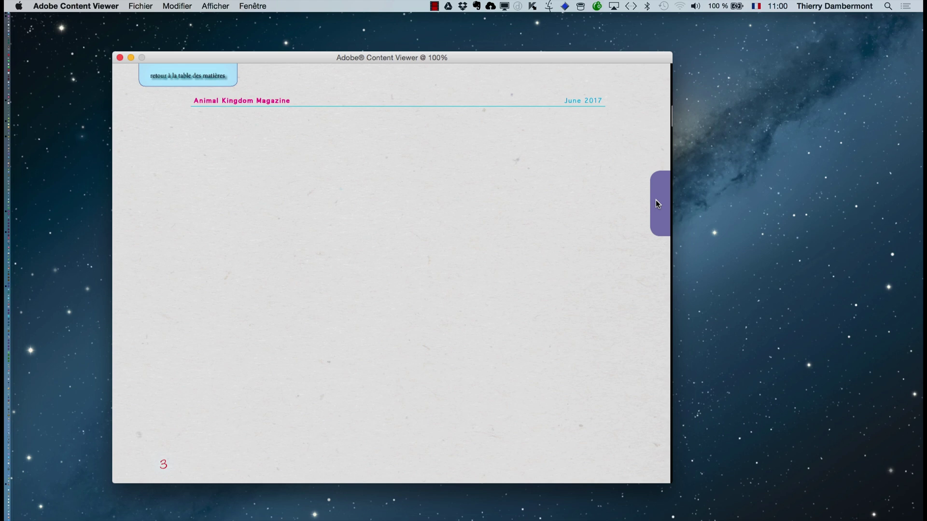
Switch back to InDesign and display the Animation settings above the page, clear of the selected container frame.
{"action": "key", "text": "super+Tab"}
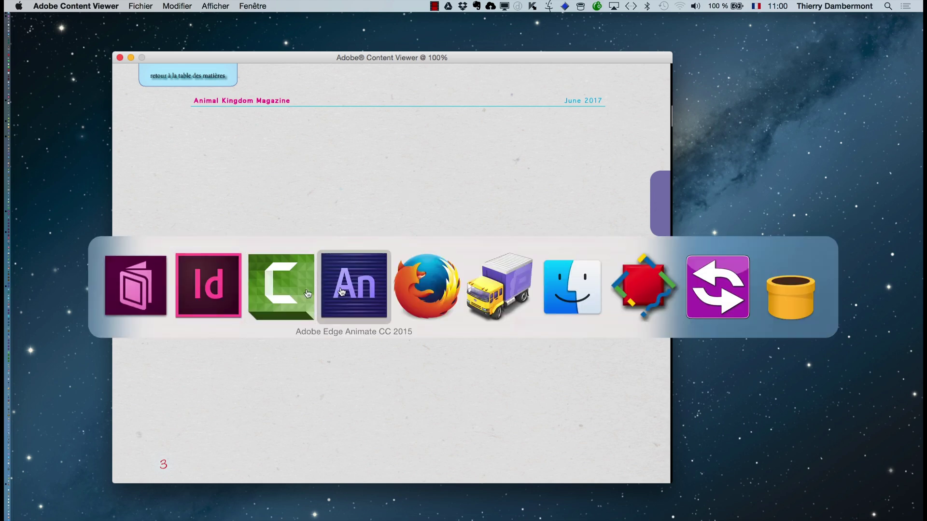
{"action": "left_click", "coordinate": [220, 295]}
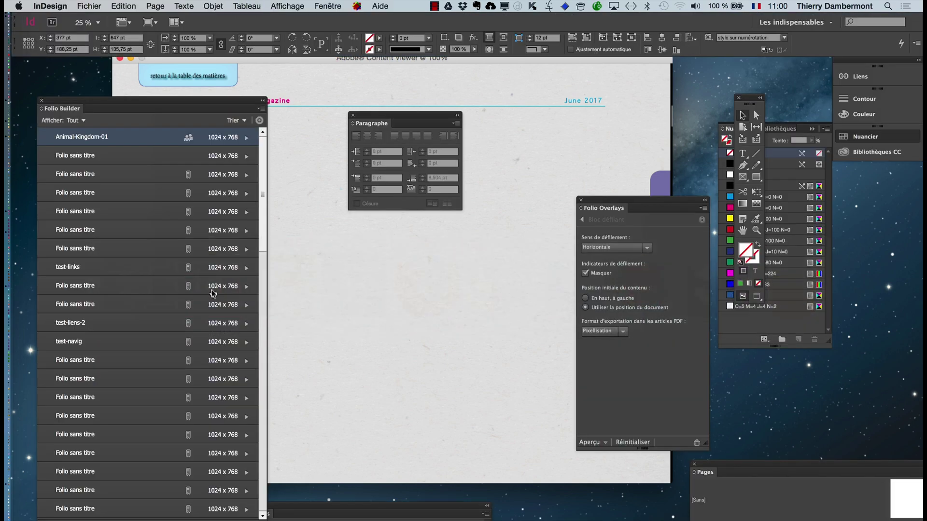
{"action": "left_click", "coordinate": [328, 6]}
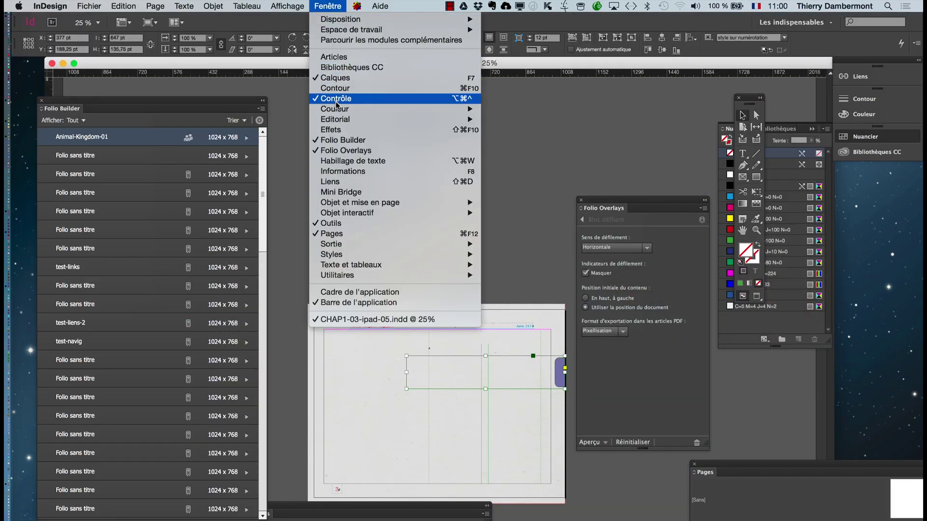
{"action": "mouse_move", "coordinate": [357, 213]}
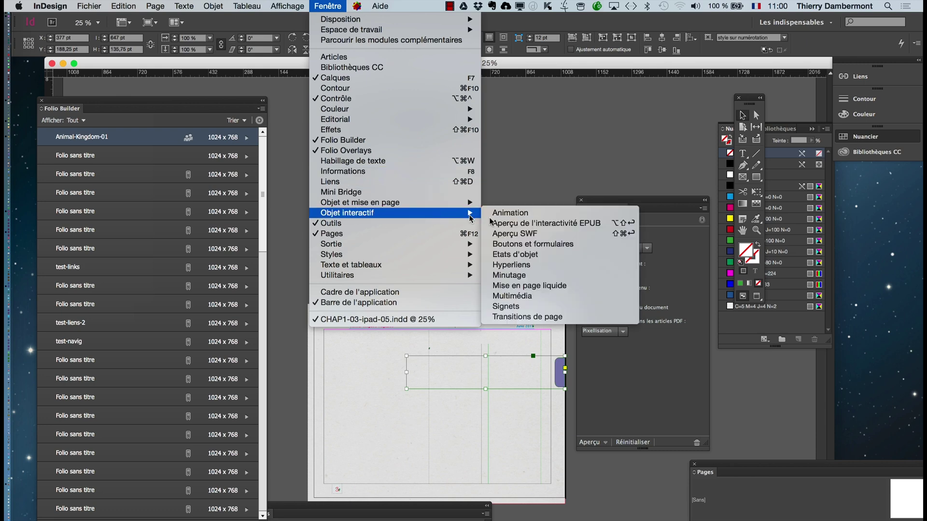
{"action": "left_click", "coordinate": [501, 215]}
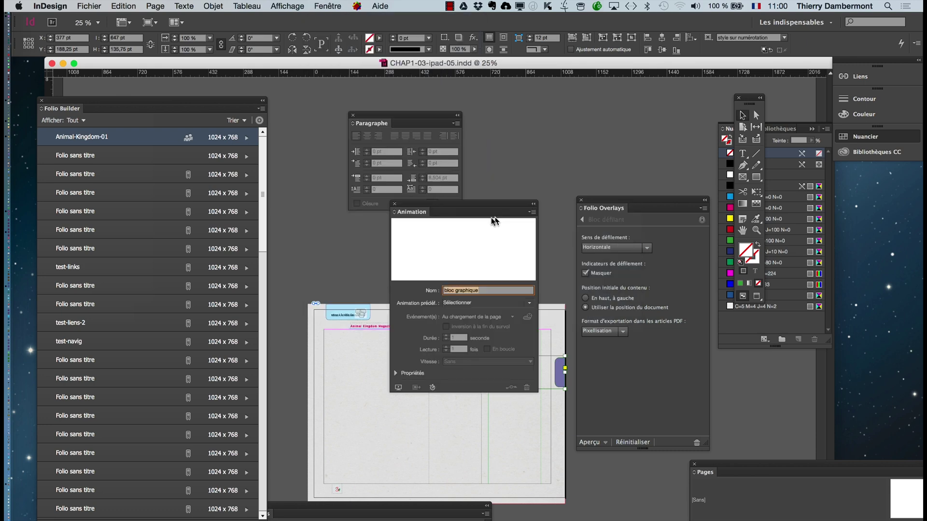
{"action": "left_click_drag", "start_coordinate": [464, 207], "coordinate": [559, 98]}
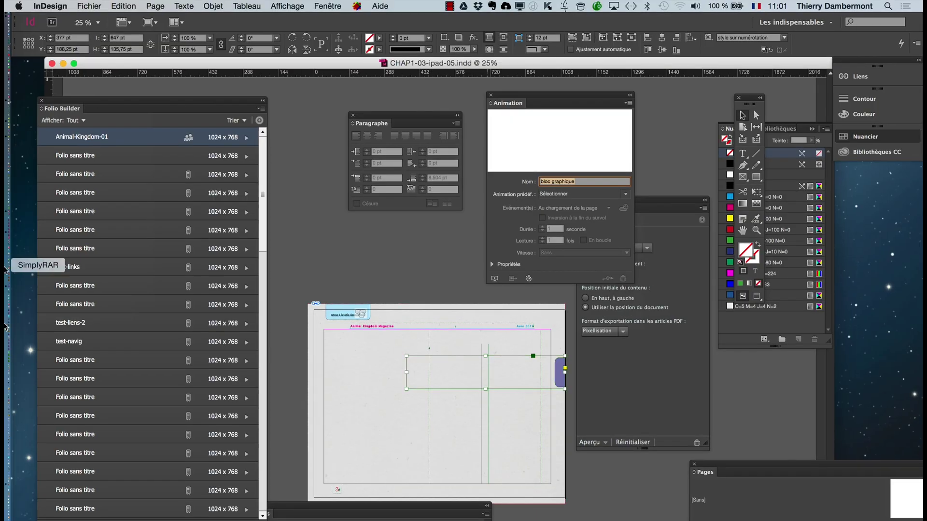
Switch to Firefox and search Google for "indesign animation in pdf ?".
{"action": "left_click", "coordinate": [29, 486]}
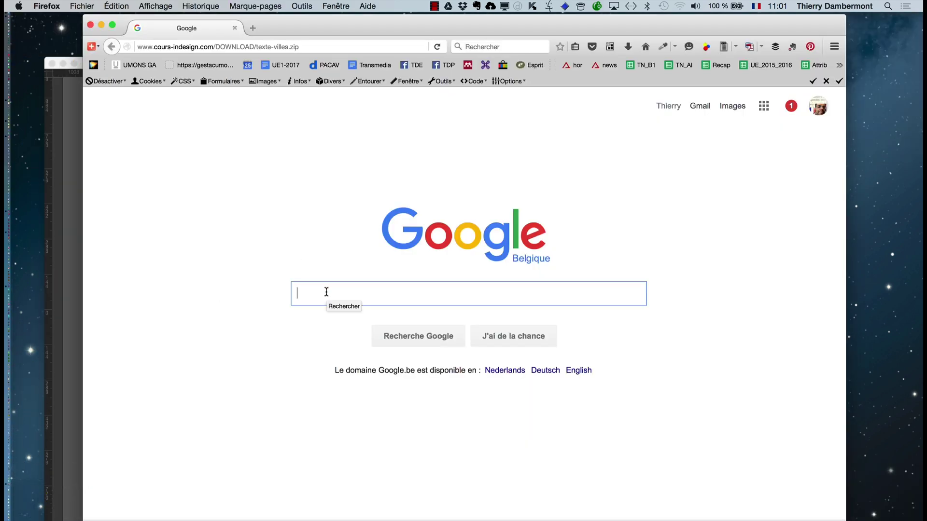
{"action": "type", "text": "indesign an"}
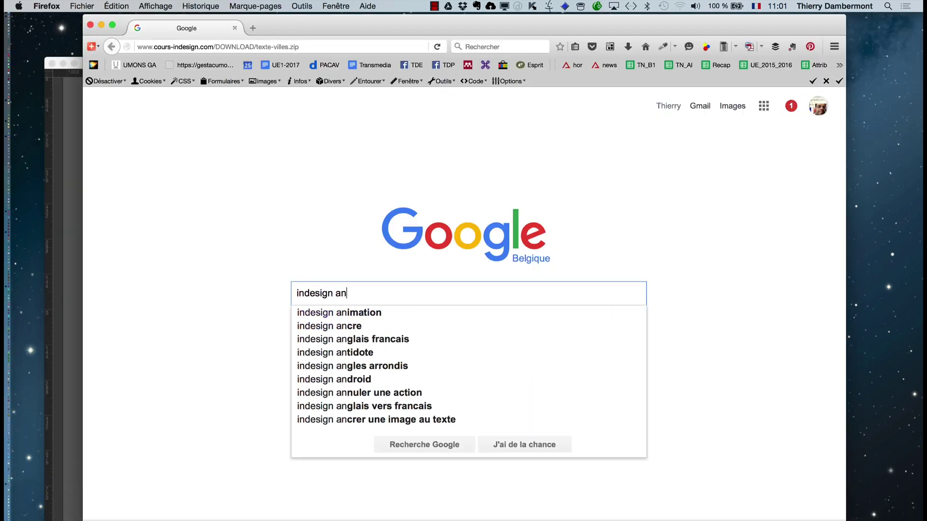
{"action": "type", "text": "imation in pdf ?"}
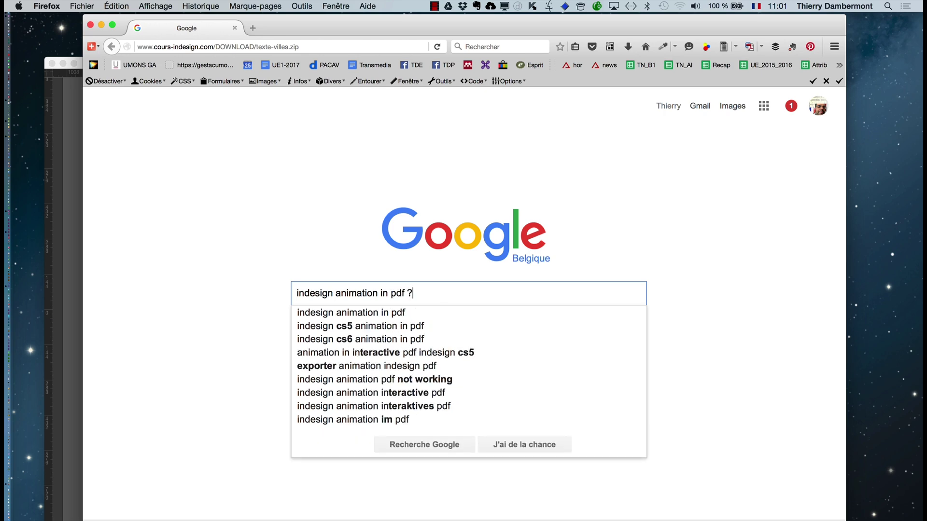
{"action": "key", "text": "Return"}
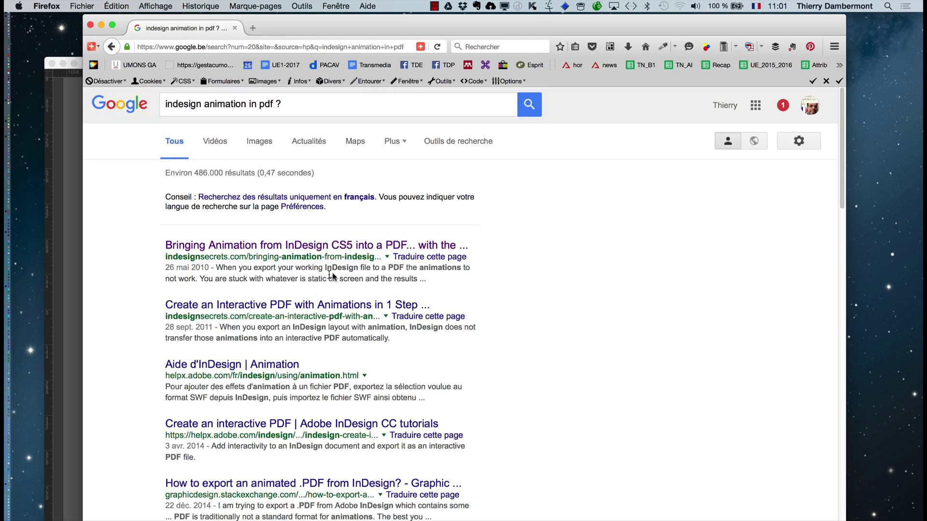
Open the InDesignSecrets result about bringing InDesign CS5 animation into a PDF in a new tab and skim the article.
{"action": "left_click", "coordinate": [350, 246], "text": "super"}
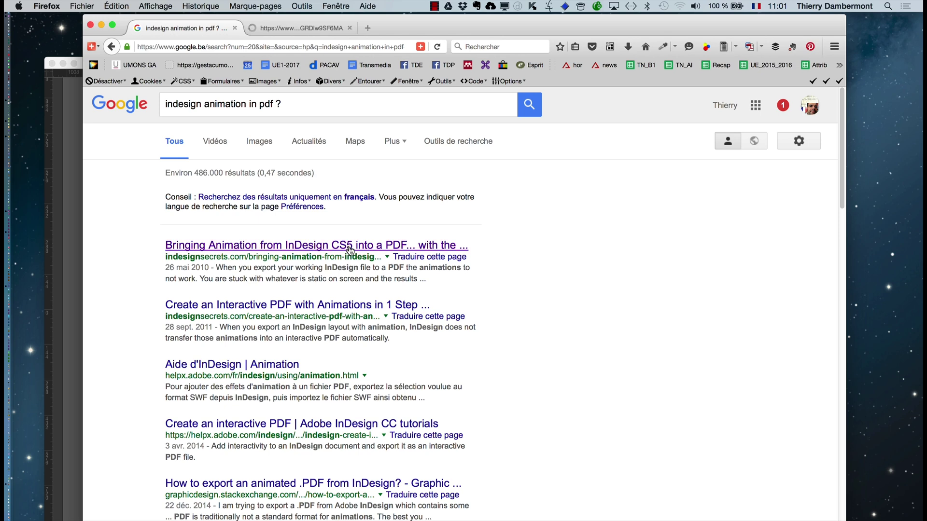
{"action": "left_click", "coordinate": [300, 29]}
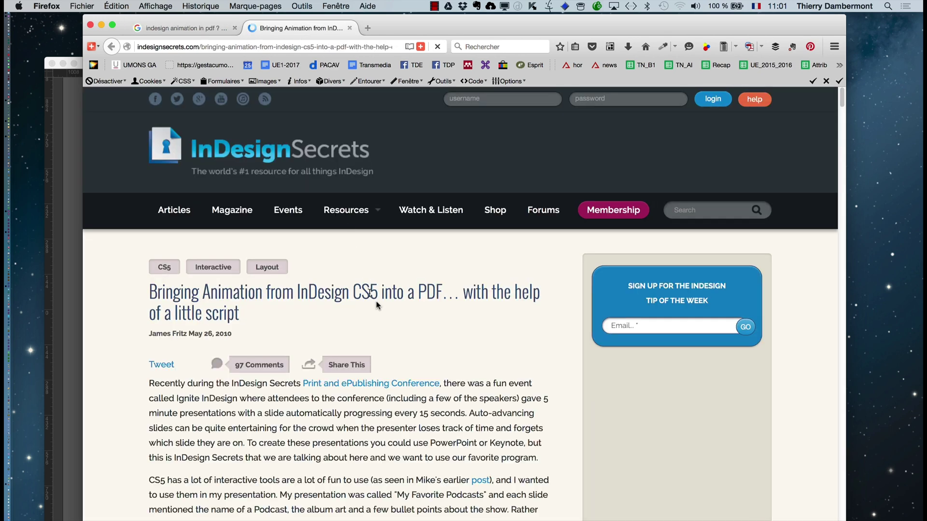
{"action": "scroll", "coordinate": [381, 310], "scroll_direction": "down", "scroll_amount": 2}
{"action": "scroll", "coordinate": [379, 319], "scroll_direction": "down", "scroll_amount": 3}
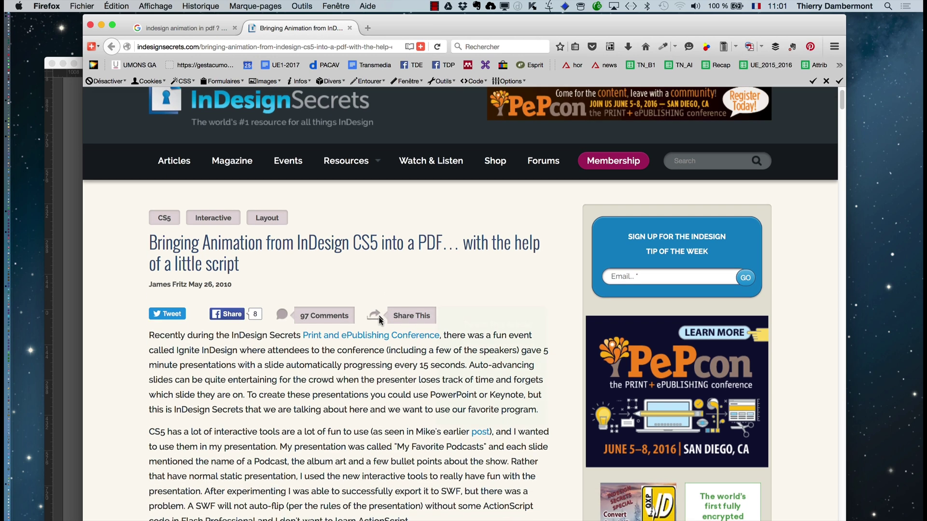
{"action": "scroll", "coordinate": [372, 352], "scroll_direction": "down", "scroll_amount": 1}
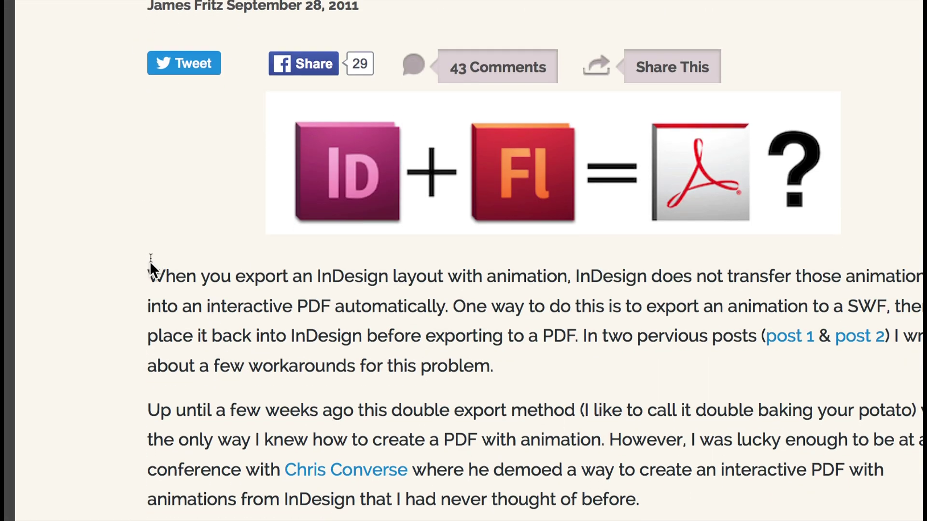
Read the opening paragraph of "Create an Interactive PDF with Animations in 1 Step", highlighting the phrases on PDF export and the SWF workaround.
{"action": "left_click_drag", "start_coordinate": [150, 272], "coordinate": [330, 270]}
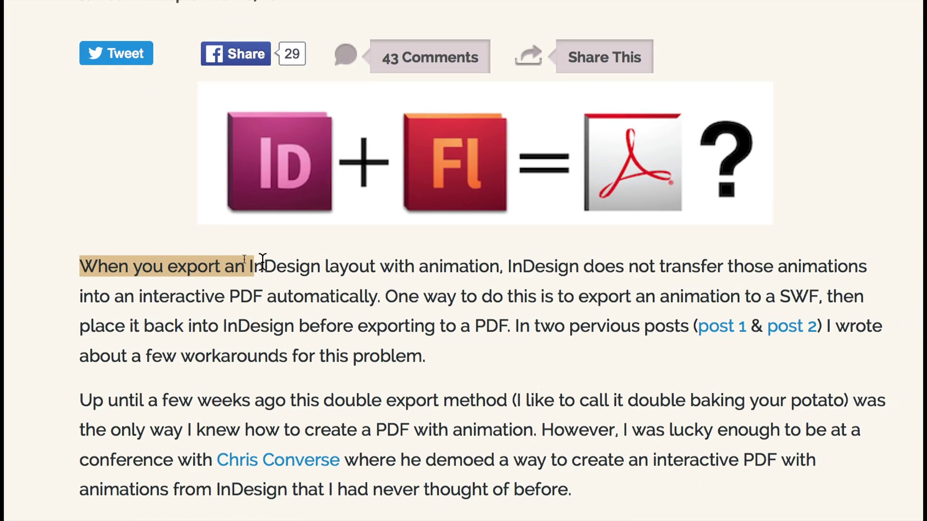
{"action": "left_click_drag", "start_coordinate": [262, 261], "coordinate": [460, 264]}
{"action": "left_click_drag", "start_coordinate": [369, 265], "coordinate": [458, 263]}
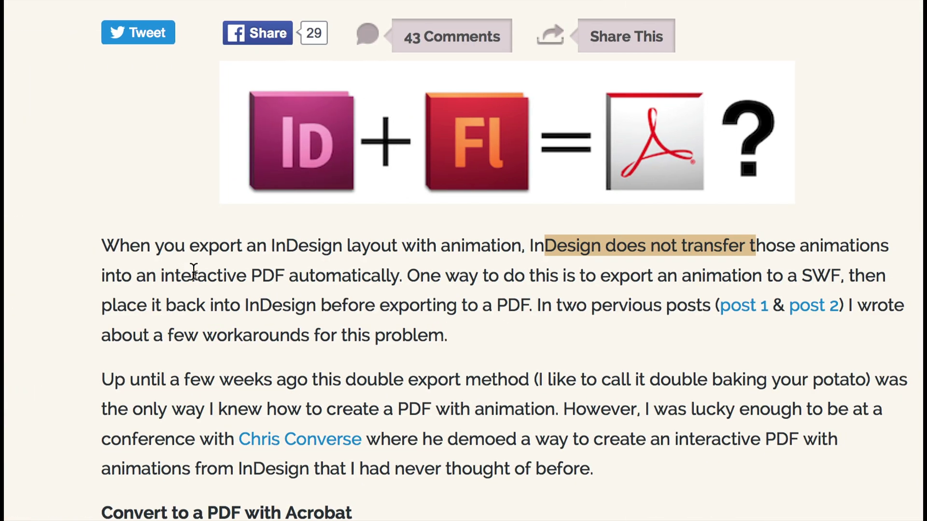
{"action": "left_click_drag", "start_coordinate": [193, 277], "coordinate": [283, 280]}
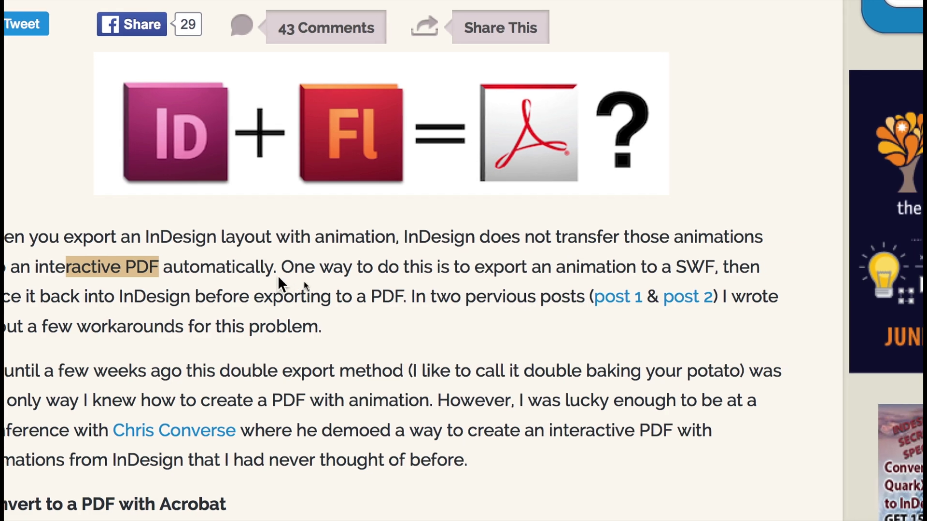
{"action": "left_click_drag", "start_coordinate": [283, 274], "coordinate": [543, 290]}
{"action": "left_click_drag", "start_coordinate": [394, 279], "coordinate": [483, 261]}
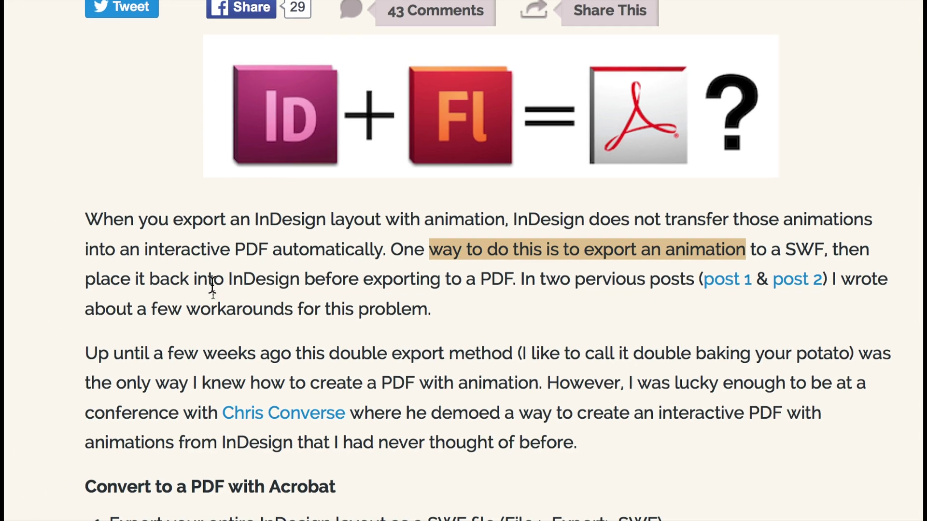
{"action": "left_click_drag", "start_coordinate": [218, 284], "coordinate": [266, 282]}
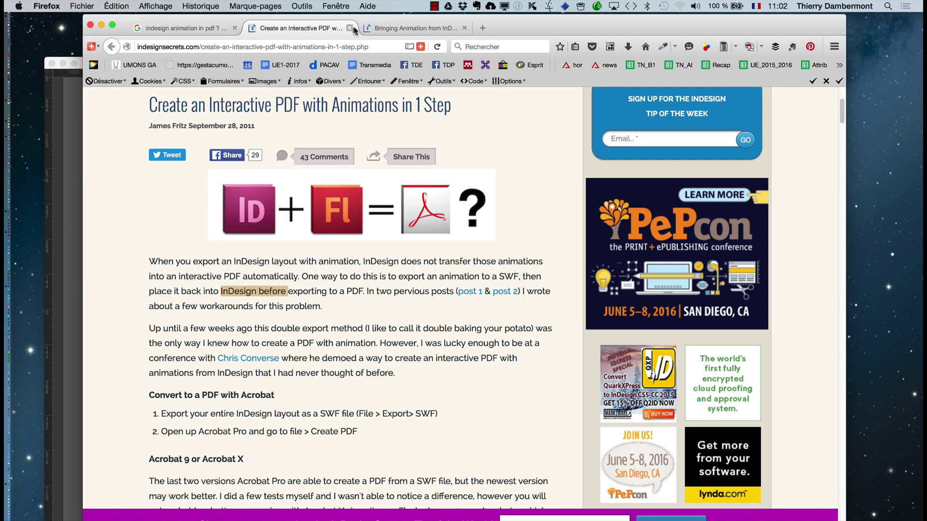
Return to InDesign and look through the animation presets available for the selected container frame without applying any.
{"action": "key", "text": "super+Tab"}
{"action": "key", "text": "super+Tab"}
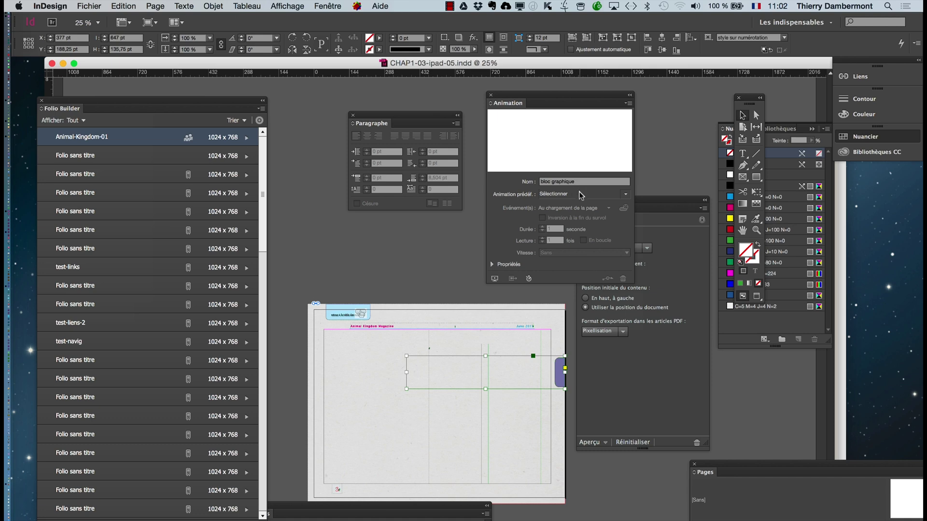
{"action": "left_click", "coordinate": [626, 194]}
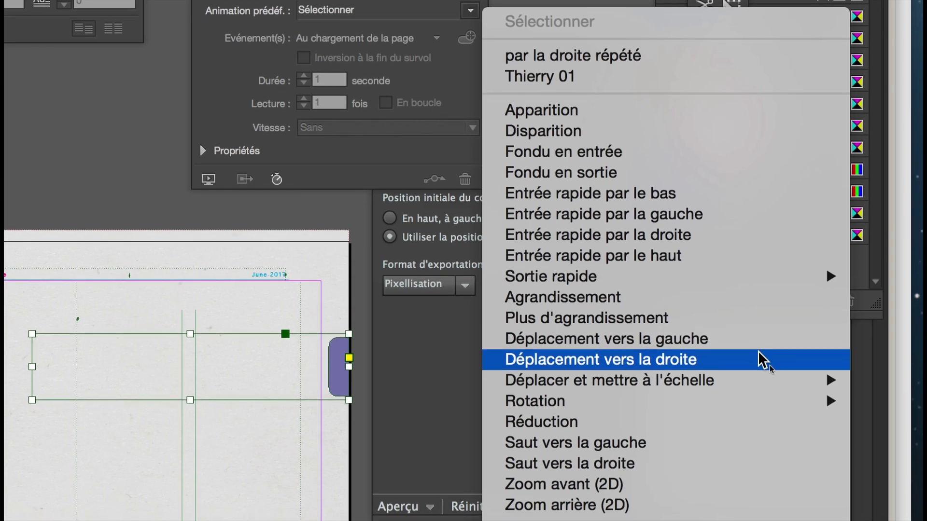
{"action": "mouse_move", "coordinate": [752, 394]}
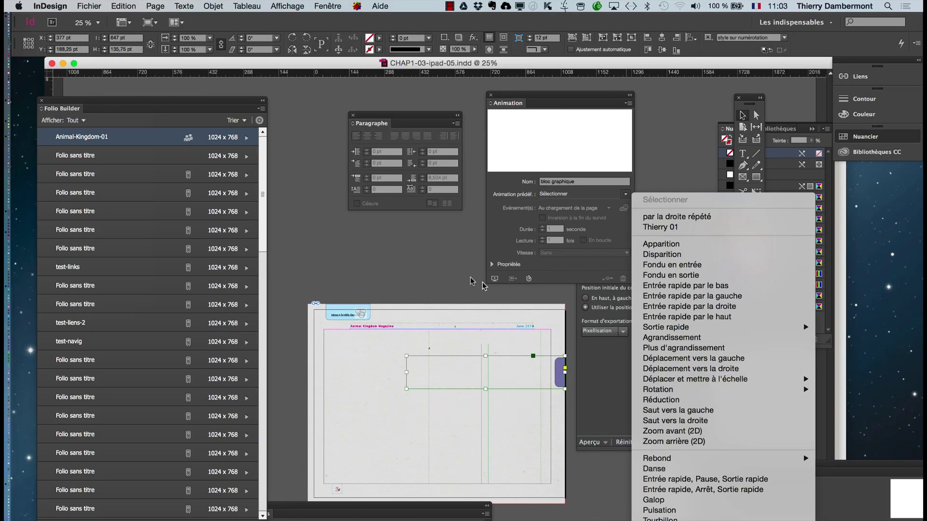
{"action": "left_click", "coordinate": [417, 258]}
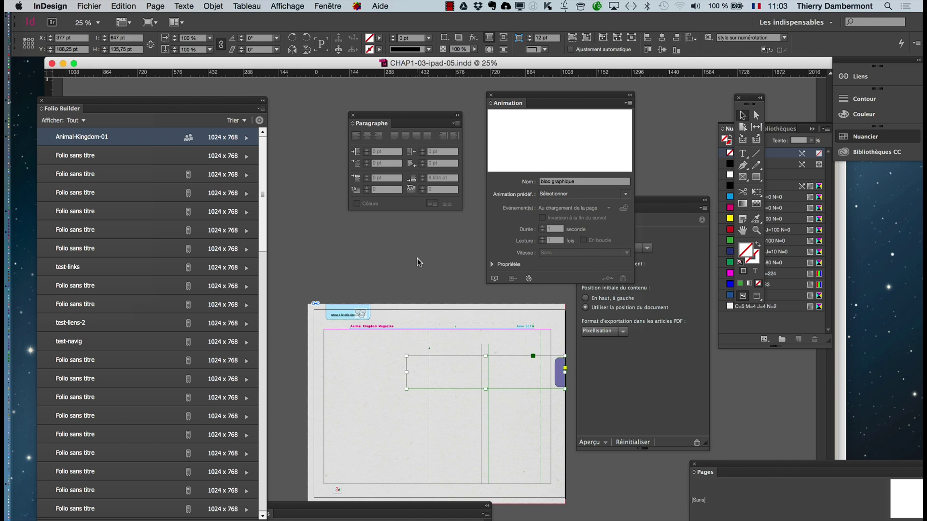
{"action": "left_click", "coordinate": [417, 259]}
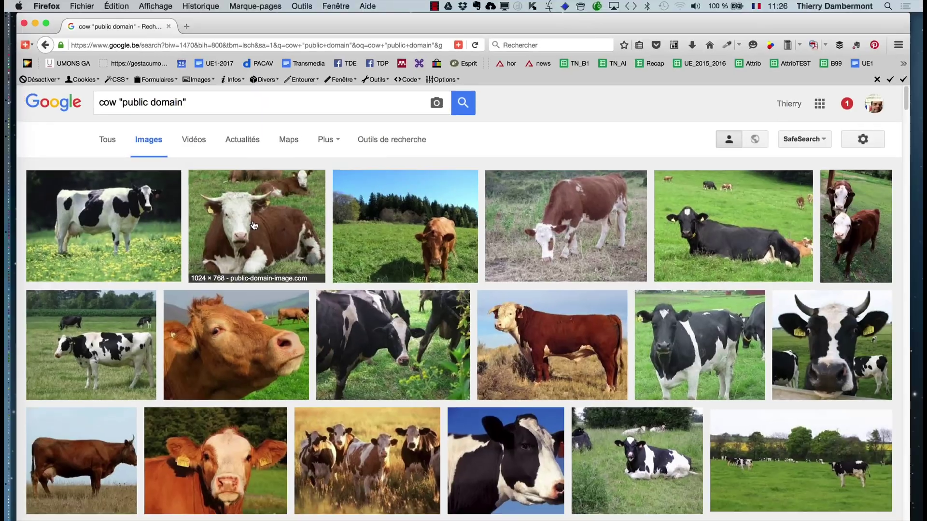
Display the red and white cow picture from the public domain image results at full size in a new tab and save it.
{"action": "left_click", "coordinate": [253, 226], "text": "super"}
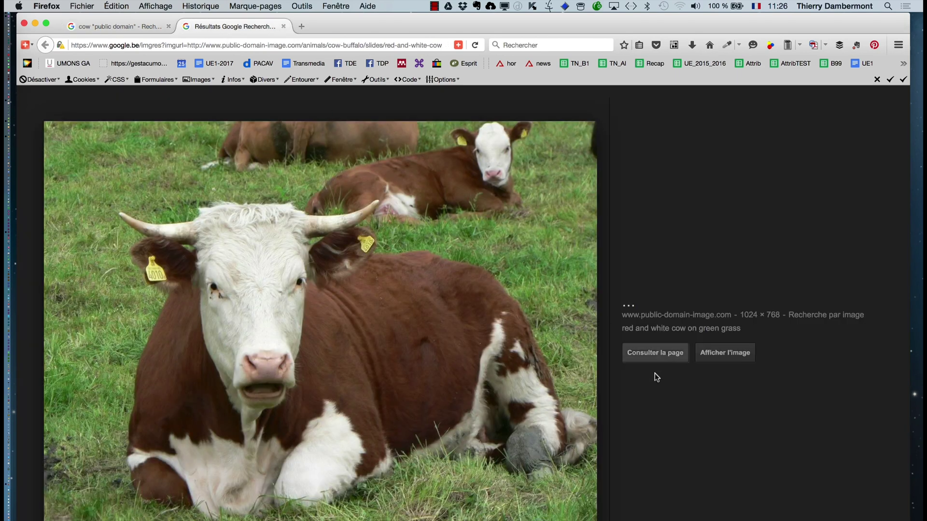
{"action": "left_click", "coordinate": [722, 355]}
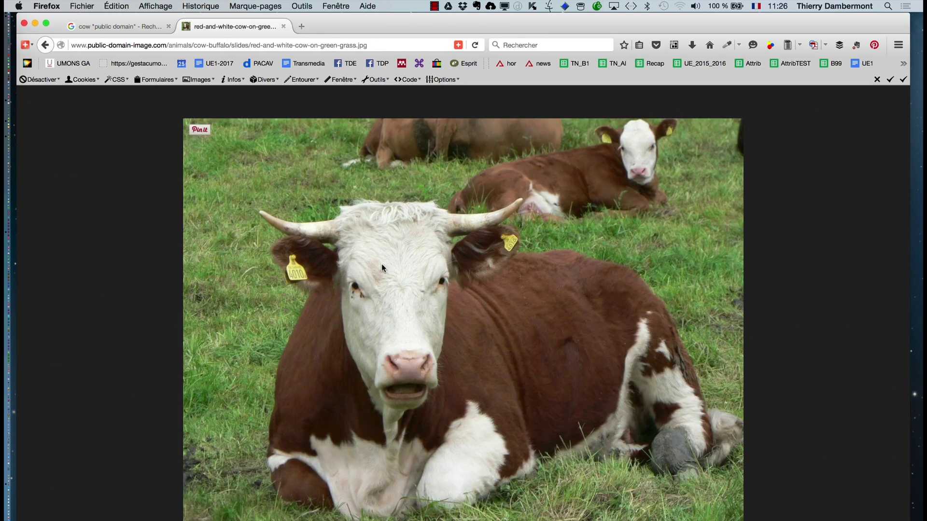
{"action": "right_click", "coordinate": [382, 263]}
{"action": "left_click", "coordinate": [466, 298]}
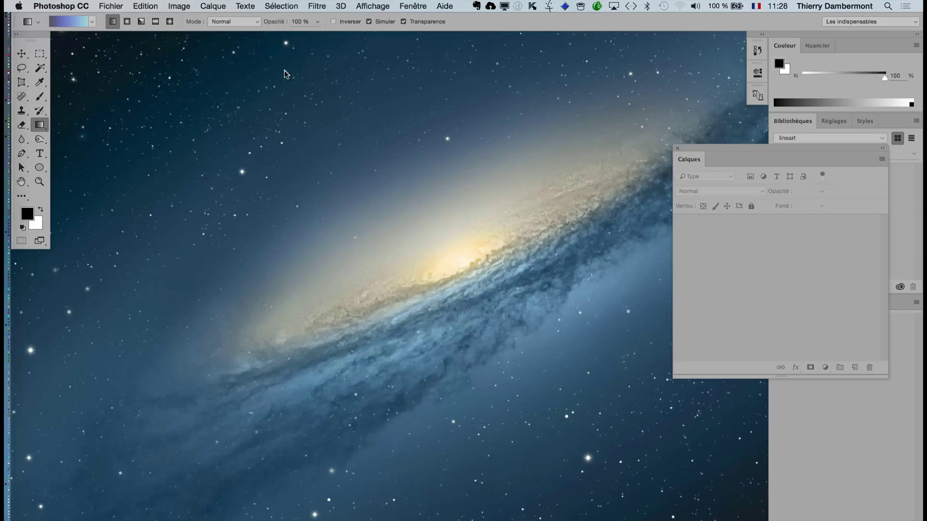
In Photoshop, open red-and-white-cow-on-green-grass.jpg from the Dossier CHAP1-03 folder and show it in full-screen mode with menus.
{"action": "key", "text": "super+o"}
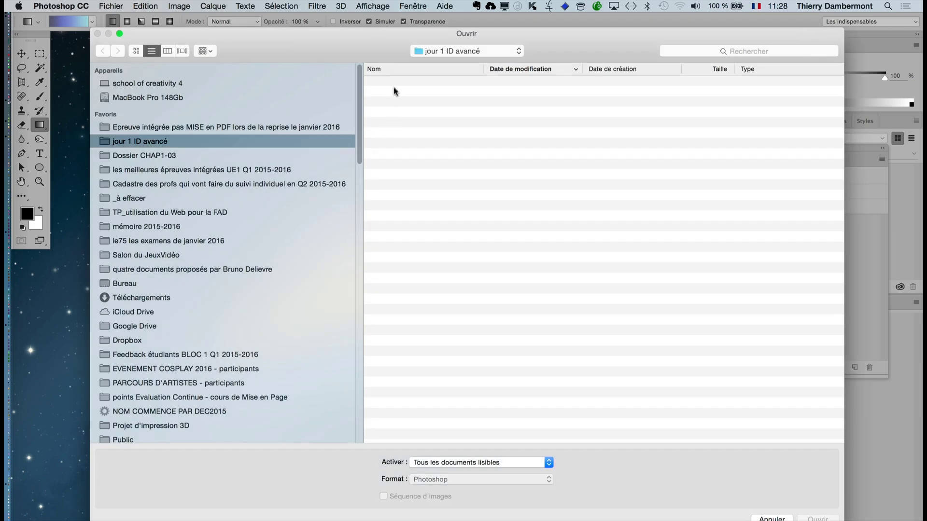
{"action": "left_click", "coordinate": [265, 156]}
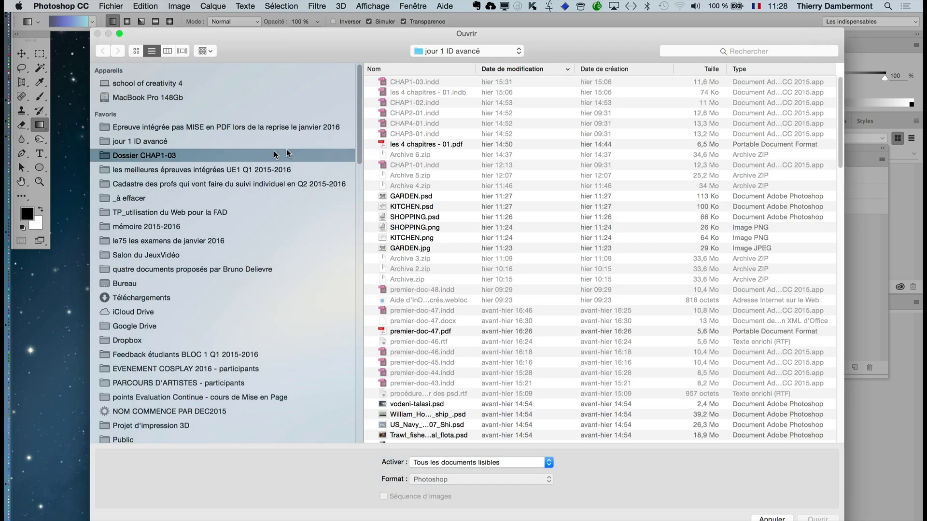
{"action": "left_click", "coordinate": [429, 84]}
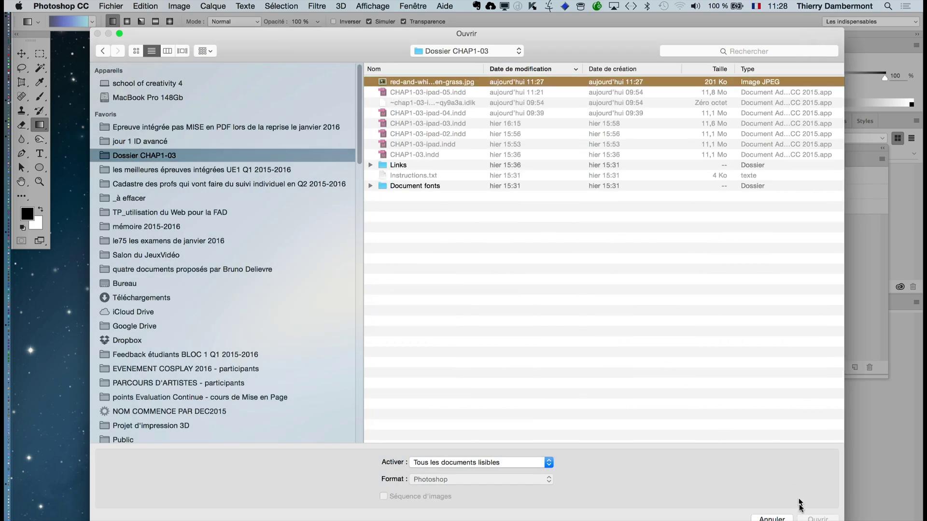
{"action": "left_click", "coordinate": [813, 519]}
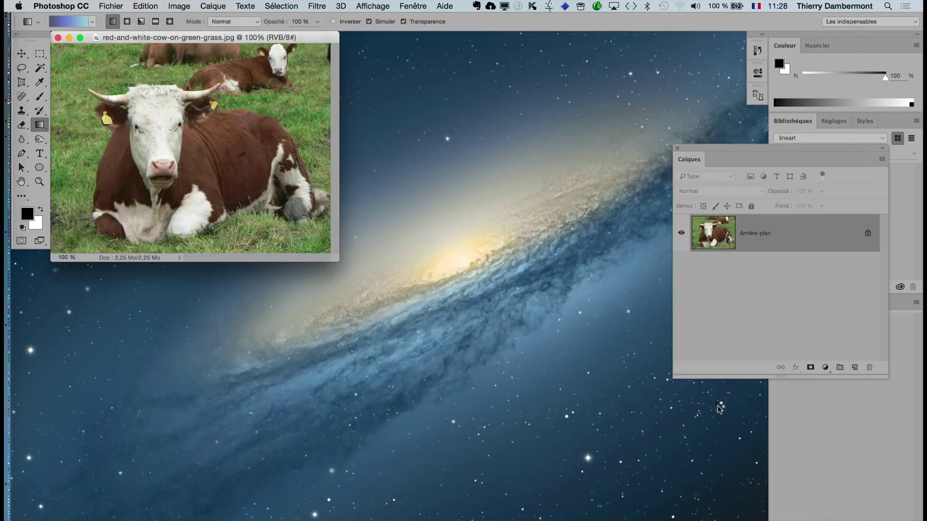
{"action": "key", "text": "f"}
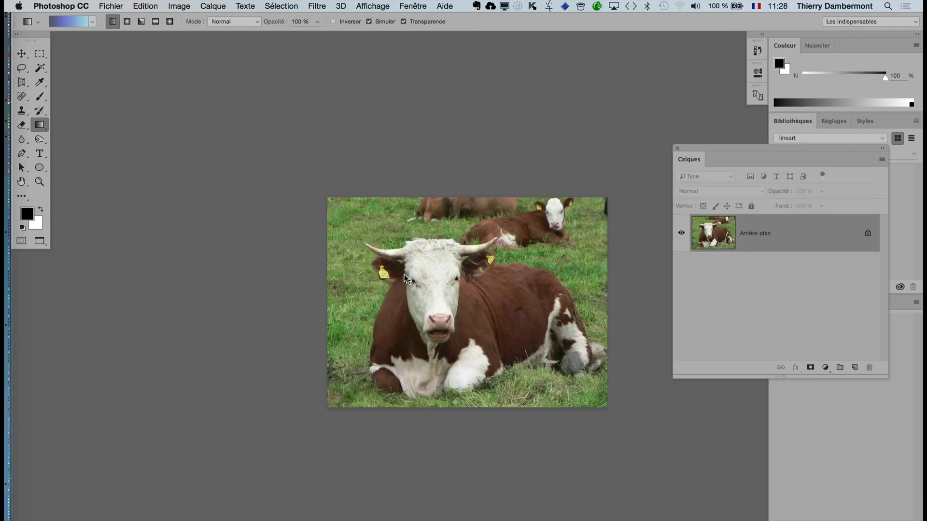
Arrange the cow image and the layer list side by side, and duplicate the Arrière-plan layer.
{"action": "left_click_drag", "start_coordinate": [370, 268], "coordinate": [227, 217]}
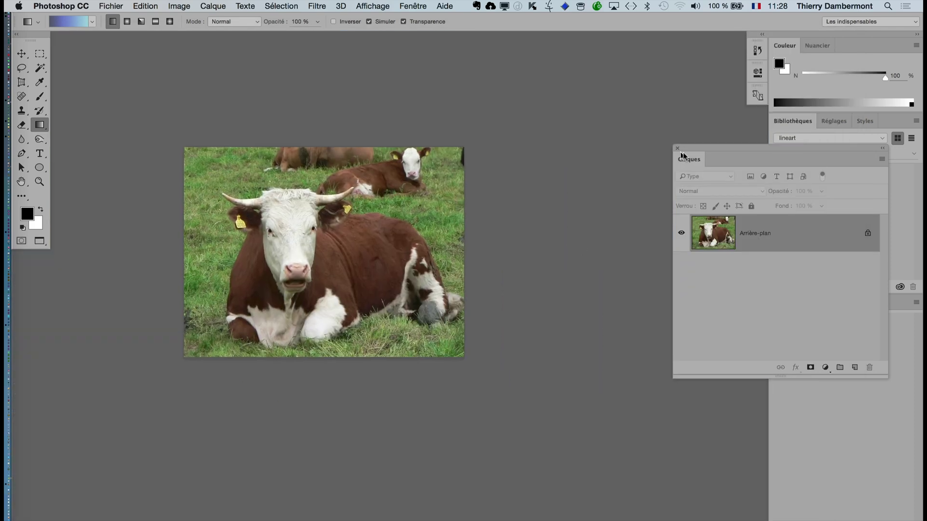
{"action": "left_click_drag", "start_coordinate": [669, 149], "coordinate": [517, 126]}
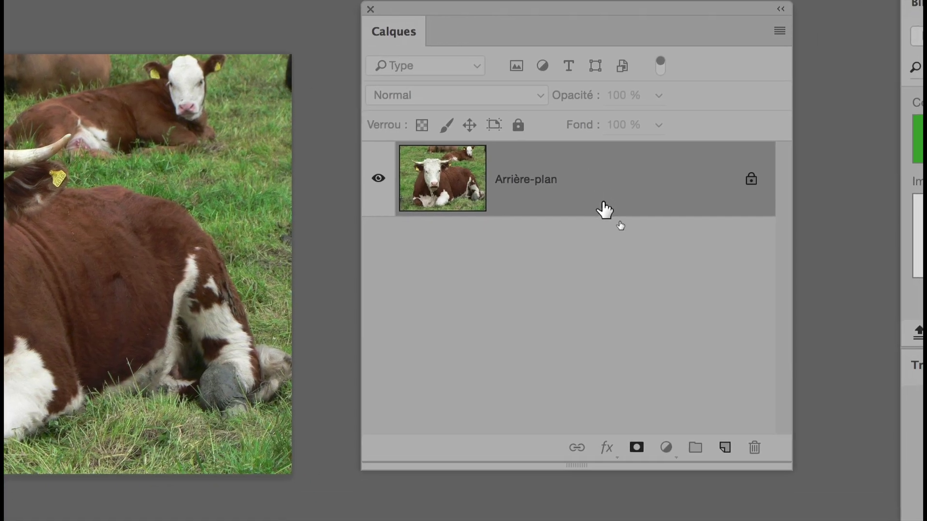
{"action": "left_click_drag", "start_coordinate": [604, 209], "coordinate": [719, 420]}
{"action": "left_click_drag", "start_coordinate": [643, 282], "coordinate": [647, 309]}
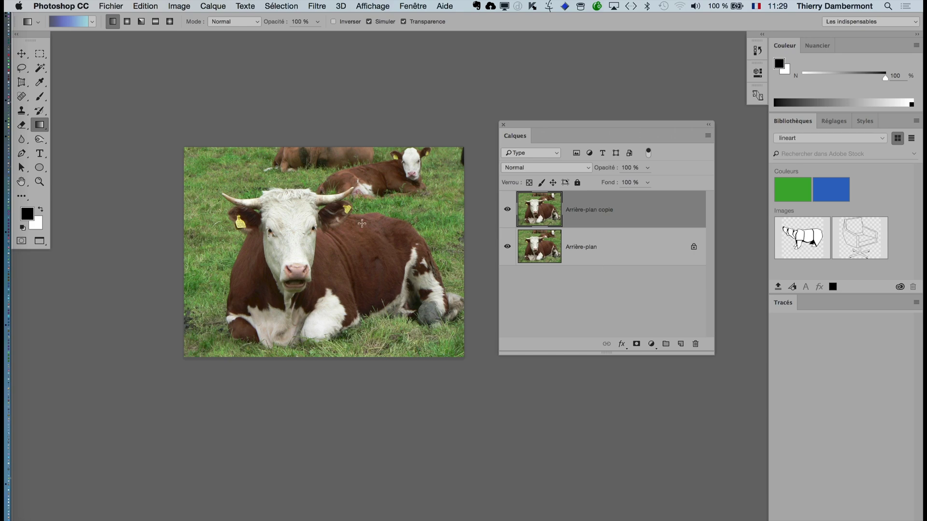
Outline the cow's mouth and lower jaw with a freehand Lasso selection on the Arrière-plan copie layer, and place the toolbox beside it.
{"action": "scroll", "coordinate": [280, 243], "scroll_direction": "up", "scroll_amount": 5}
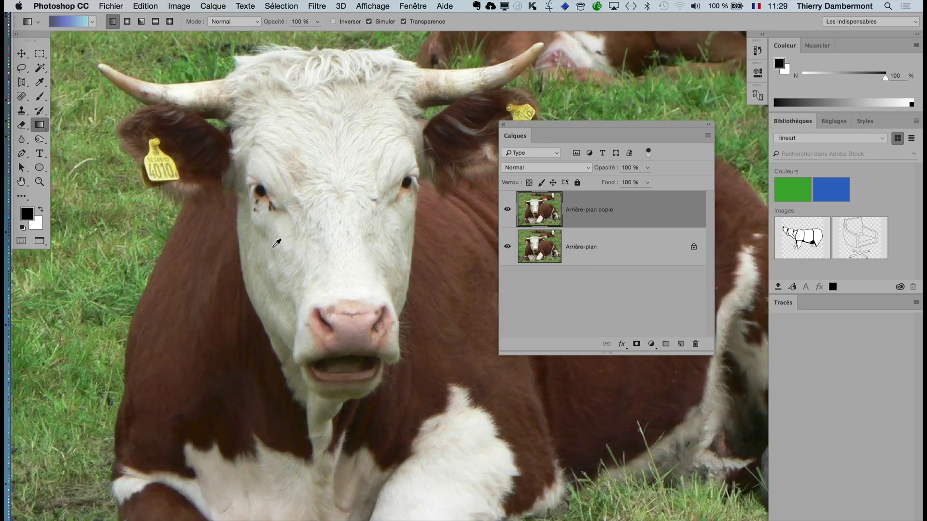
{"action": "left_click", "coordinate": [23, 70]}
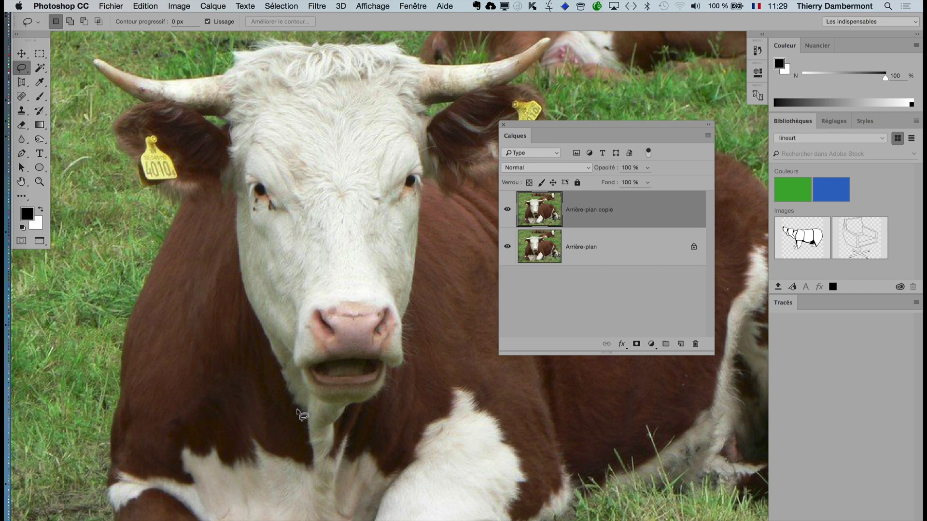
{"action": "mouse_move", "coordinate": [320, 363]}
{"action": "left_mouse_down"}
{"action": "mouse_move", "coordinate": [358, 414]}
{"action": "mouse_move", "coordinate": [393, 408]}
{"action": "mouse_move", "coordinate": [421, 382]}
{"action": "left_mouse_up"}
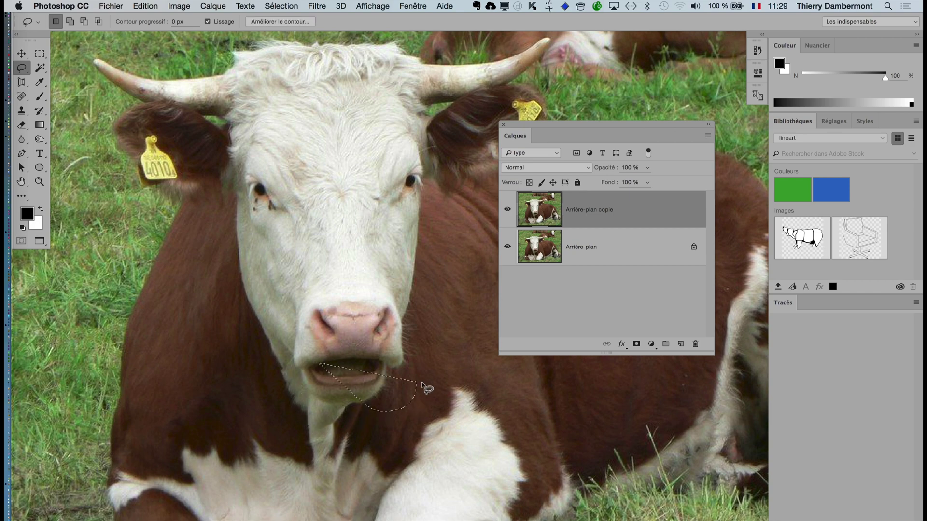
{"action": "left_click", "coordinate": [415, 386]}
{"action": "scroll", "coordinate": [389, 384], "scroll_direction": "up", "scroll_amount": 2}
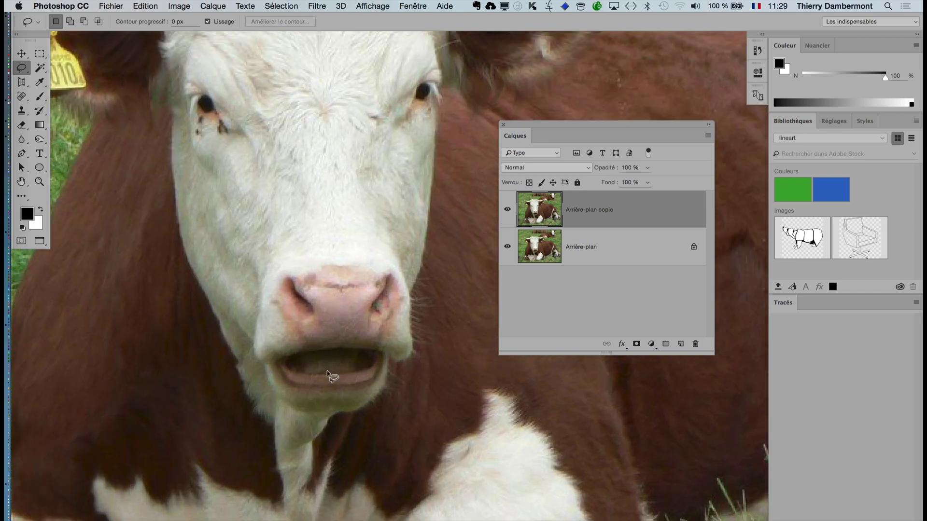
{"action": "mouse_move", "coordinate": [296, 353]}
{"action": "left_mouse_down"}
{"action": "mouse_move", "coordinate": [257, 367]}
{"action": "mouse_move", "coordinate": [254, 399]}
{"action": "mouse_move", "coordinate": [304, 428]}
{"action": "left_mouse_up"}
{"action": "key", "text": "super+z"}
{"action": "mouse_move", "coordinate": [262, 366]}
{"action": "left_mouse_down"}
{"action": "mouse_move", "coordinate": [254, 387]}
{"action": "mouse_move", "coordinate": [274, 404]}
{"action": "mouse_move", "coordinate": [321, 426]}
{"action": "mouse_move", "coordinate": [353, 424]}
{"action": "mouse_move", "coordinate": [376, 417]}
{"action": "mouse_move", "coordinate": [400, 385]}
{"action": "mouse_move", "coordinate": [387, 353]}
{"action": "mouse_move", "coordinate": [335, 346]}
{"action": "mouse_move", "coordinate": [261, 366]}
{"action": "mouse_move", "coordinate": [262, 393]}
{"action": "mouse_move", "coordinate": [295, 421]}
{"action": "mouse_move", "coordinate": [374, 419]}
{"action": "left_mouse_up"}
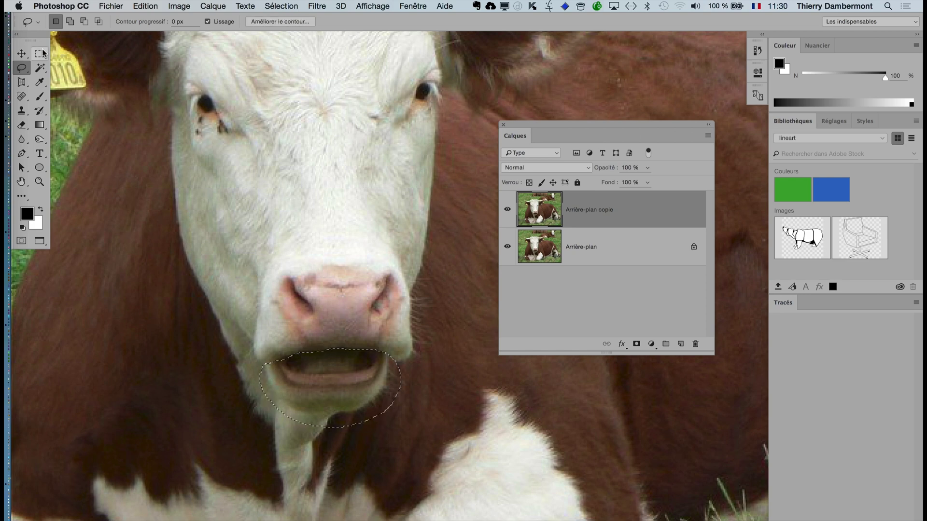
{"action": "left_click_drag", "start_coordinate": [36, 36], "coordinate": [211, 243]}
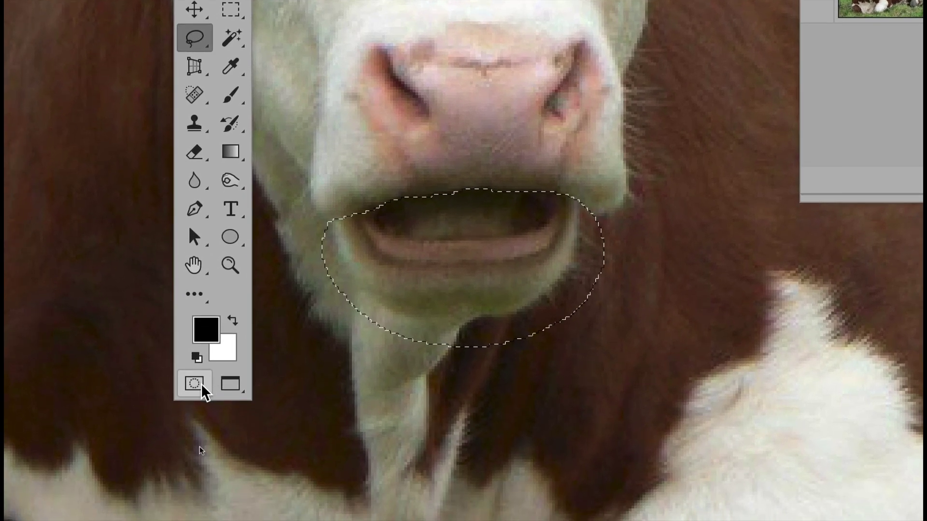
Switch the mouth selection to Quick Mask mode and set up the Brush with a diameter of 11 px and 100% opacity.
{"action": "left_click", "coordinate": [200, 385]}
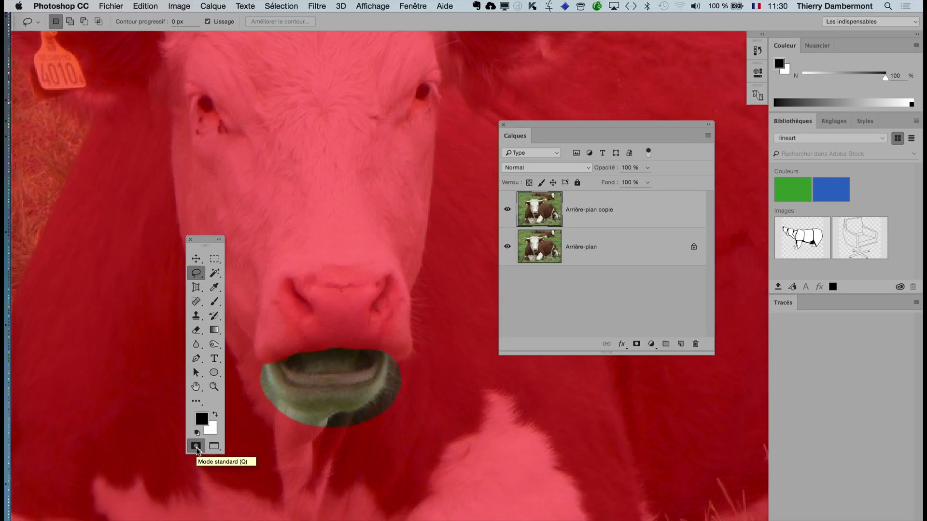
{"action": "left_click_drag", "start_coordinate": [209, 237], "coordinate": [151, 166]}
{"action": "left_click", "coordinate": [155, 234]}
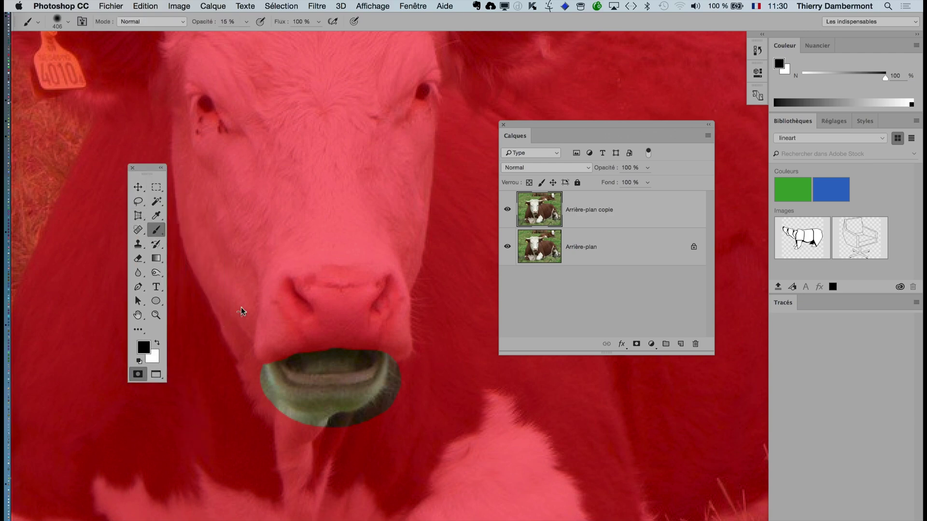
{"action": "left_click_drag", "start_coordinate": [245, 304], "coordinate": [246, 306]}
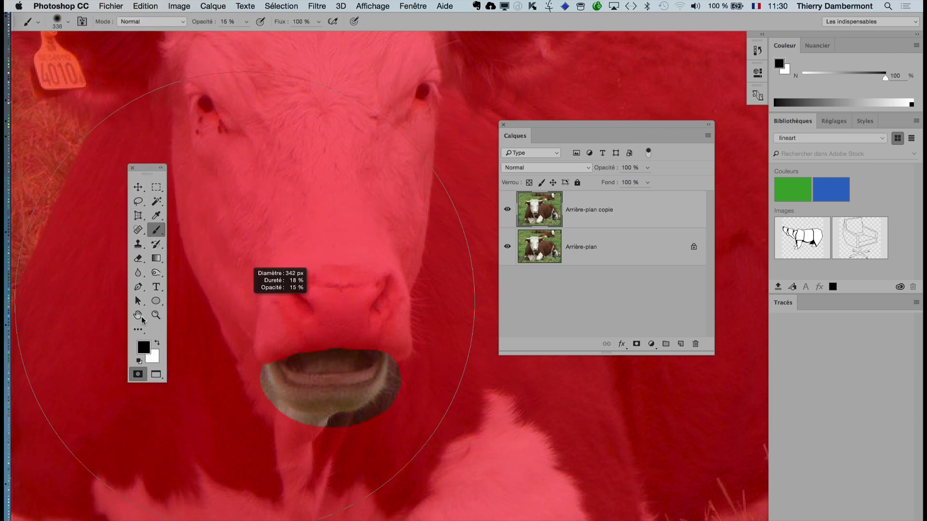
{"action": "mouse_move", "coordinate": [358, 407]}
{"action": "left_mouse_down"}
{"action": "mouse_move", "coordinate": [188, 415]}
{"action": "mouse_move", "coordinate": [214, 441]}
{"action": "left_mouse_up"}
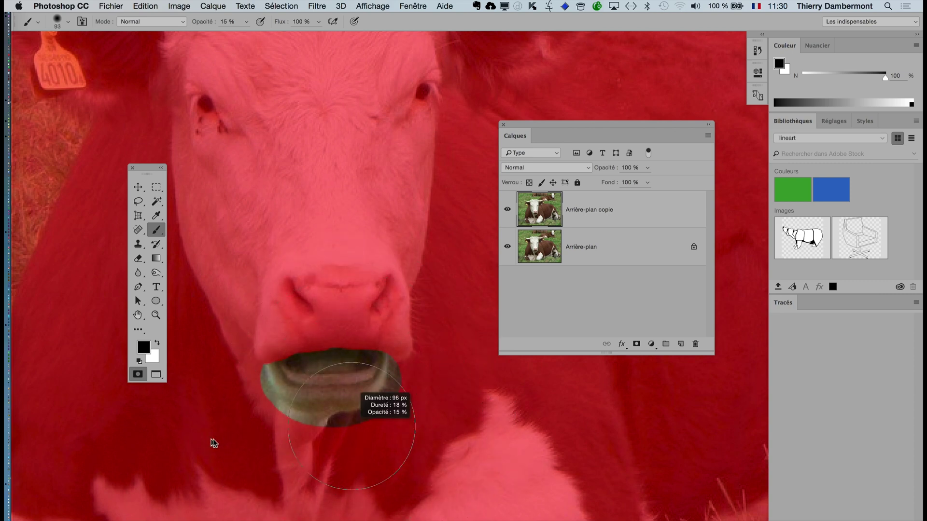
{"action": "left_click_drag", "start_coordinate": [337, 410], "coordinate": [240, 431]}
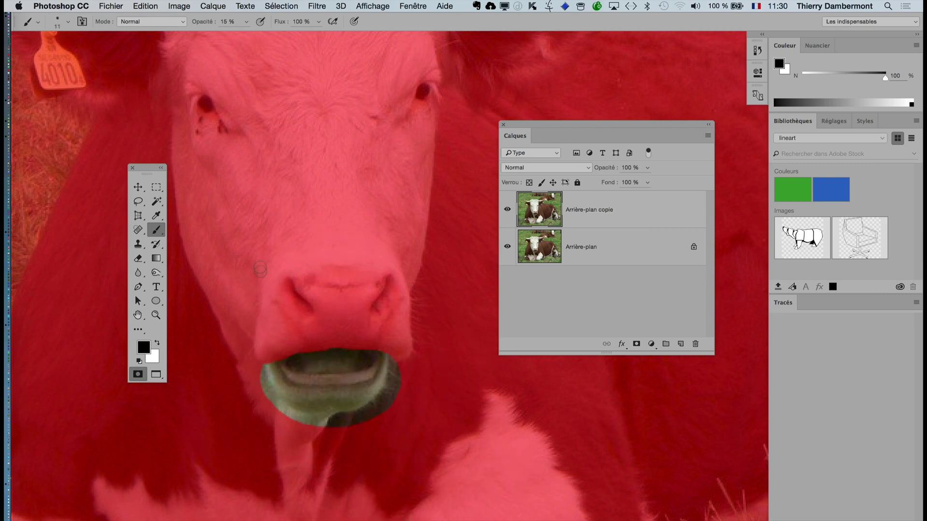
{"action": "left_click", "coordinate": [247, 23]}
{"action": "left_click_drag", "start_coordinate": [253, 37], "coordinate": [299, 41]}
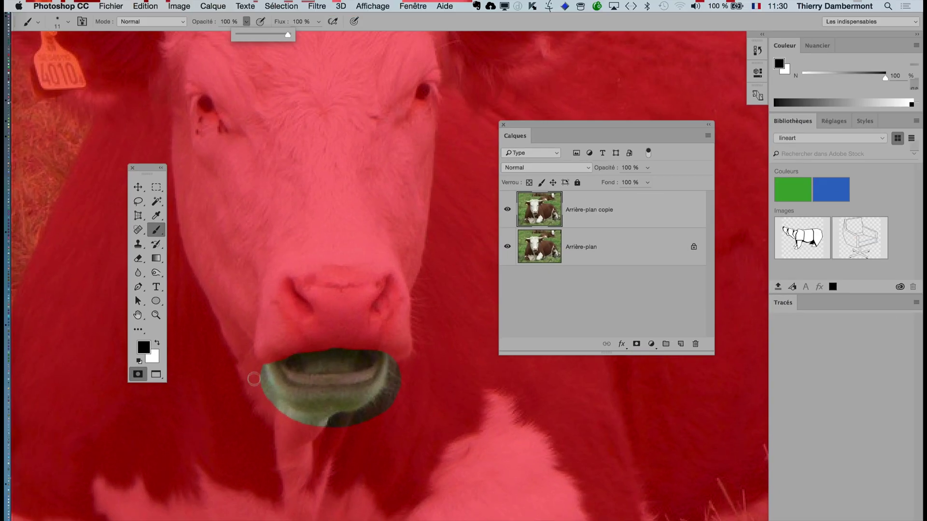
Paint the mask tightly around the cow's lower jaw to remove the surrounding fur from the selection, and return to standard mode.
{"action": "mouse_move", "coordinate": [259, 394]}
{"action": "left_mouse_down"}
{"action": "mouse_move", "coordinate": [252, 368]}
{"action": "mouse_move", "coordinate": [265, 398]}
{"action": "mouse_move", "coordinate": [285, 412]}
{"action": "mouse_move", "coordinate": [354, 428]}
{"action": "mouse_move", "coordinate": [297, 427]}
{"action": "mouse_move", "coordinate": [290, 424]}
{"action": "mouse_move", "coordinate": [362, 418]}
{"action": "mouse_move", "coordinate": [385, 405]}
{"action": "mouse_move", "coordinate": [367, 407]}
{"action": "left_mouse_up"}
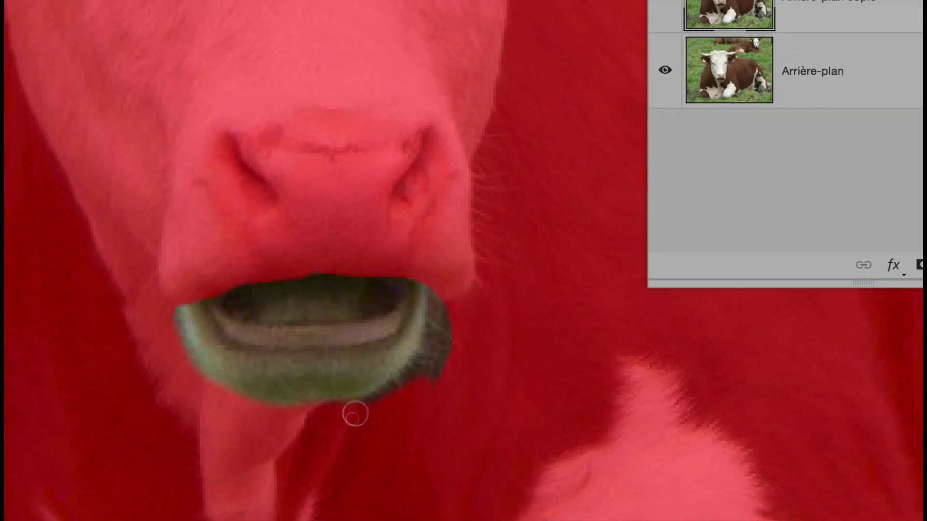
{"action": "left_click_drag", "start_coordinate": [380, 399], "coordinate": [408, 319]}
{"action": "mouse_move", "coordinate": [394, 366]}
{"action": "left_mouse_down"}
{"action": "mouse_move", "coordinate": [382, 404]}
{"action": "mouse_move", "coordinate": [352, 418]}
{"action": "left_mouse_up"}
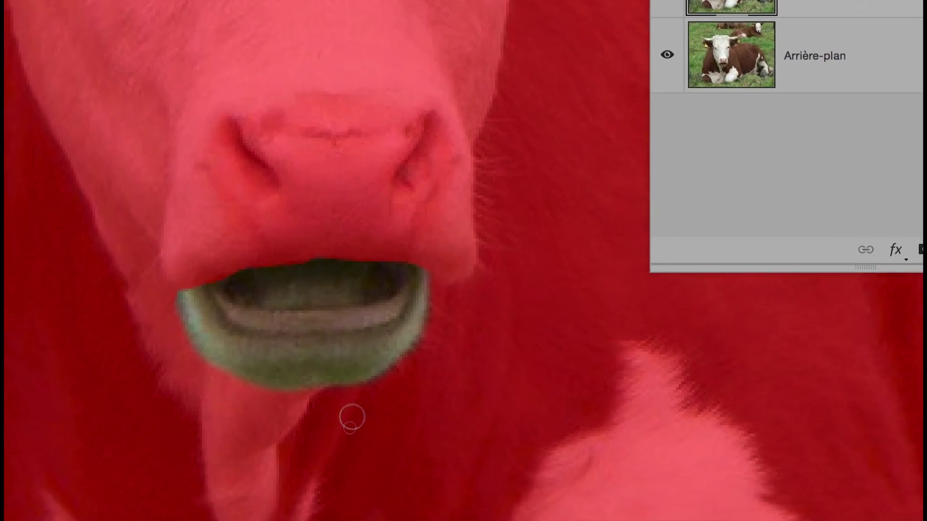
{"action": "key", "text": "v"}
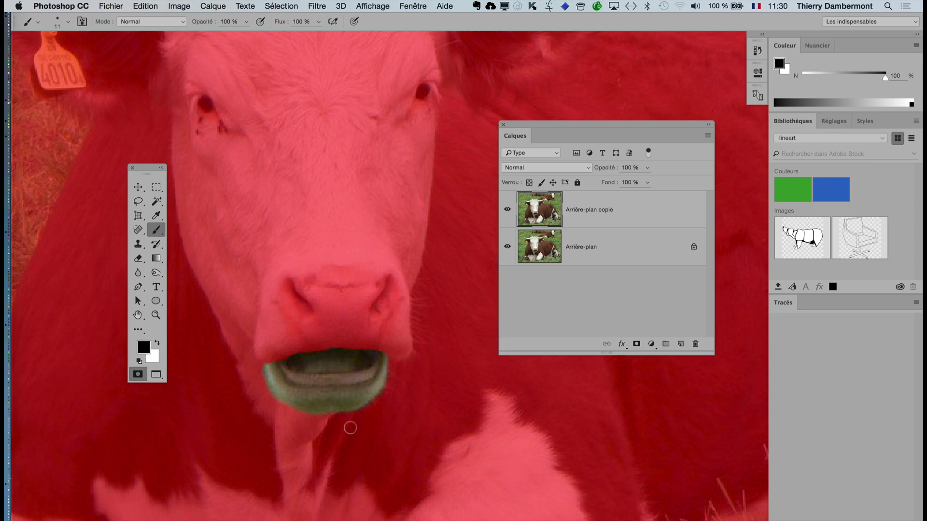
{"action": "left_click", "coordinate": [138, 376]}
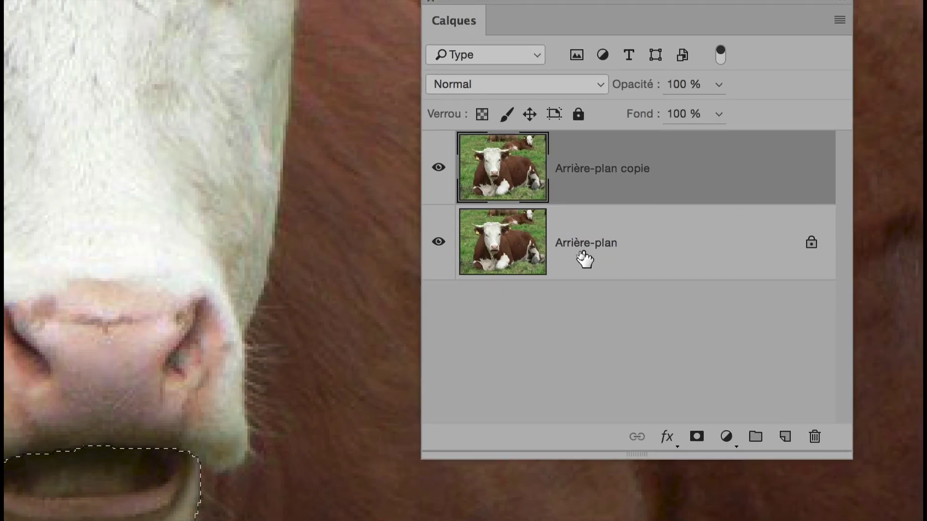
Rename the Arrière-plan layer as backup and the Arrière-plan copie layer as vache petite gueule.
{"action": "double_click", "coordinate": [586, 256]}
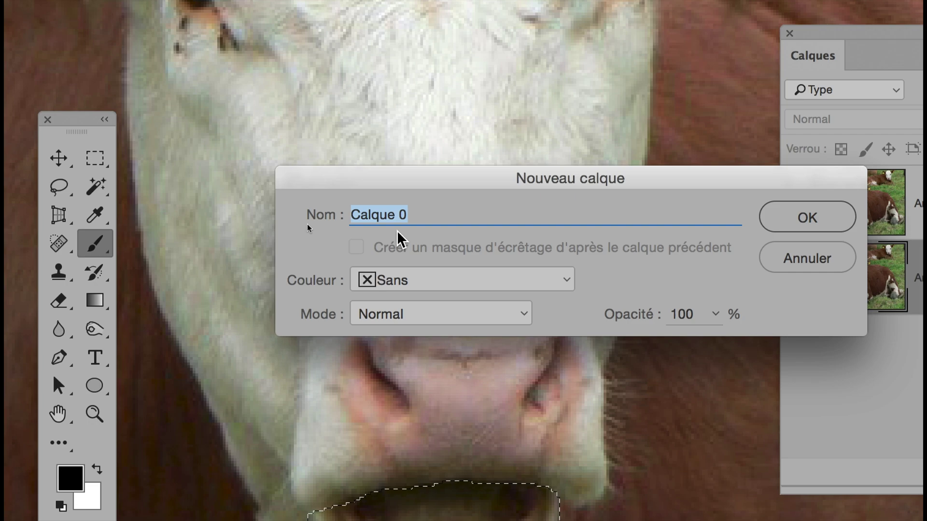
{"action": "type", "text": "backup"}
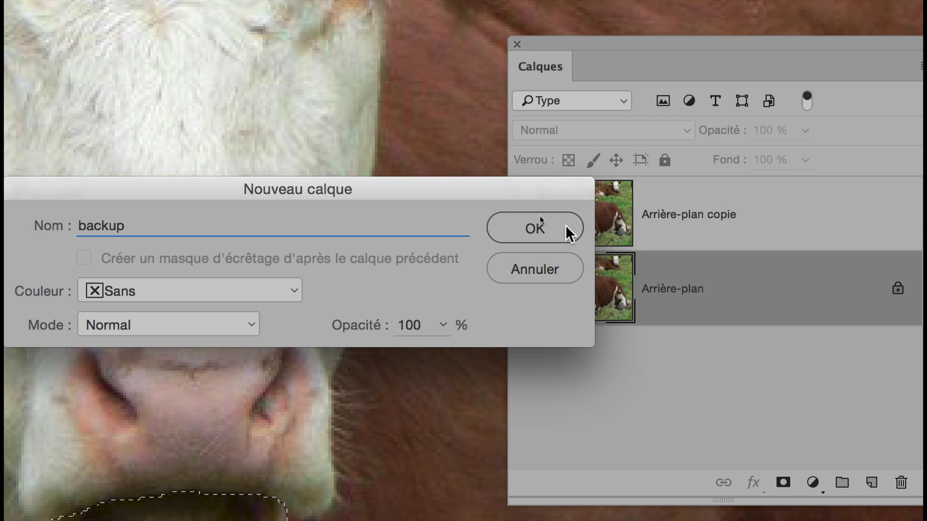
{"action": "left_click", "coordinate": [575, 231]}
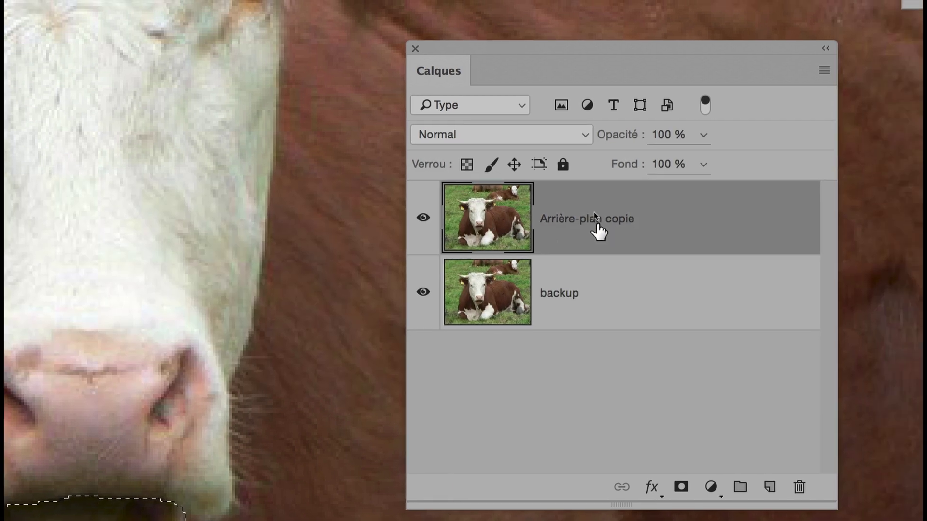
{"action": "double_click", "coordinate": [596, 218]}
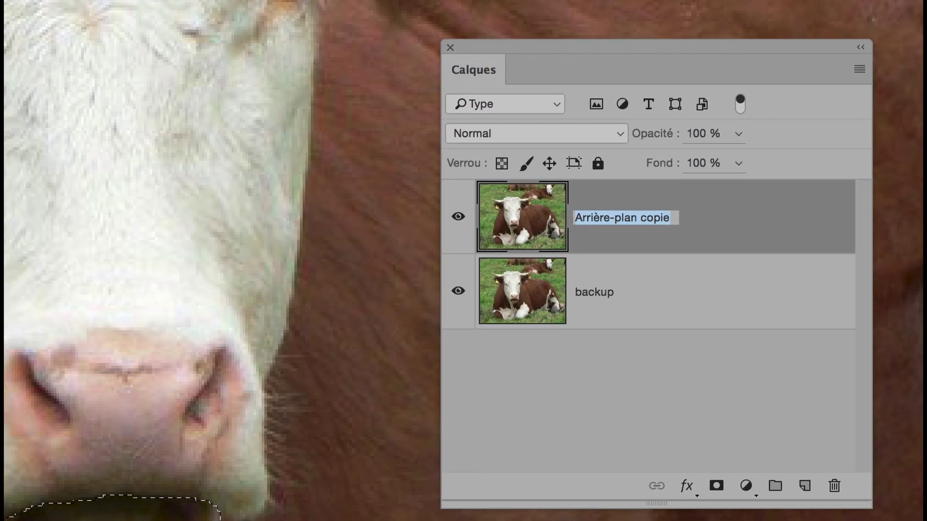
{"action": "type", "text": "vache petite "}
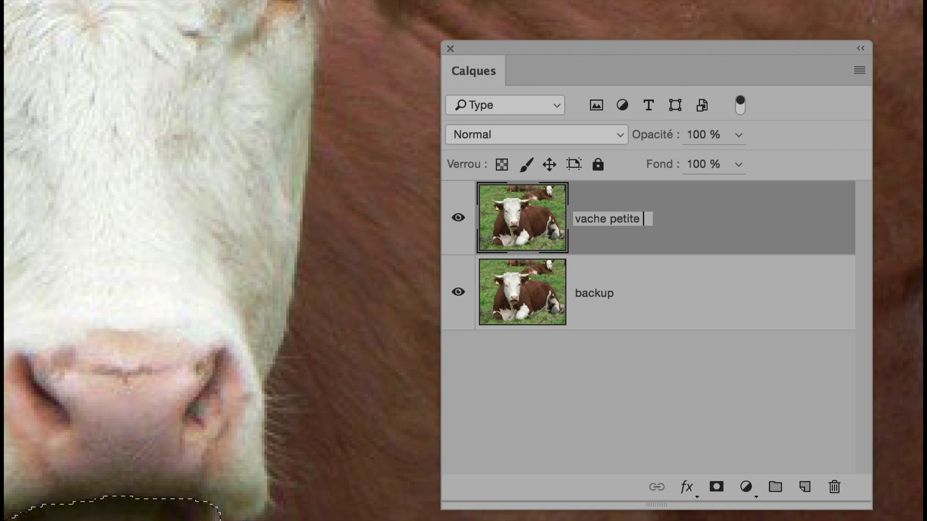
{"action": "type", "text": "geule"}
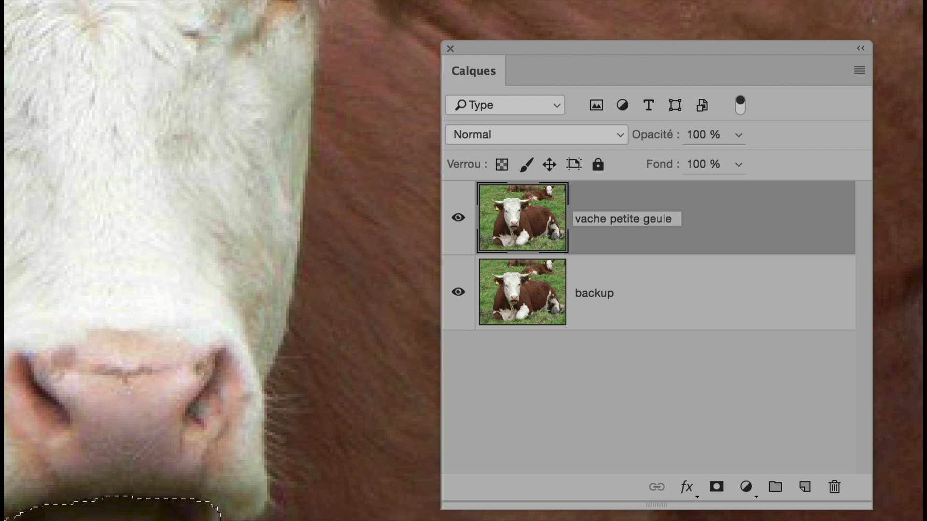
{"action": "left_click", "coordinate": [650, 219]}
{"action": "type", "text": "u"}
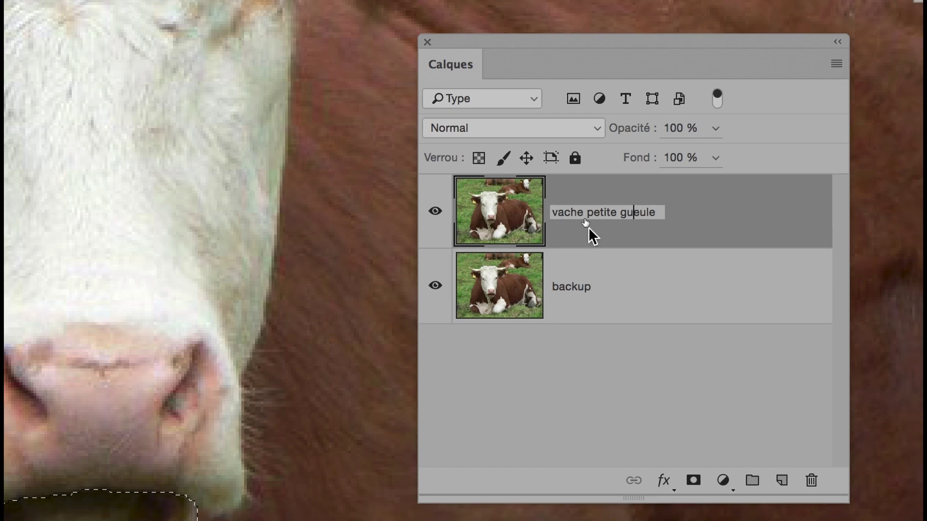
{"action": "left_click", "coordinate": [614, 238]}
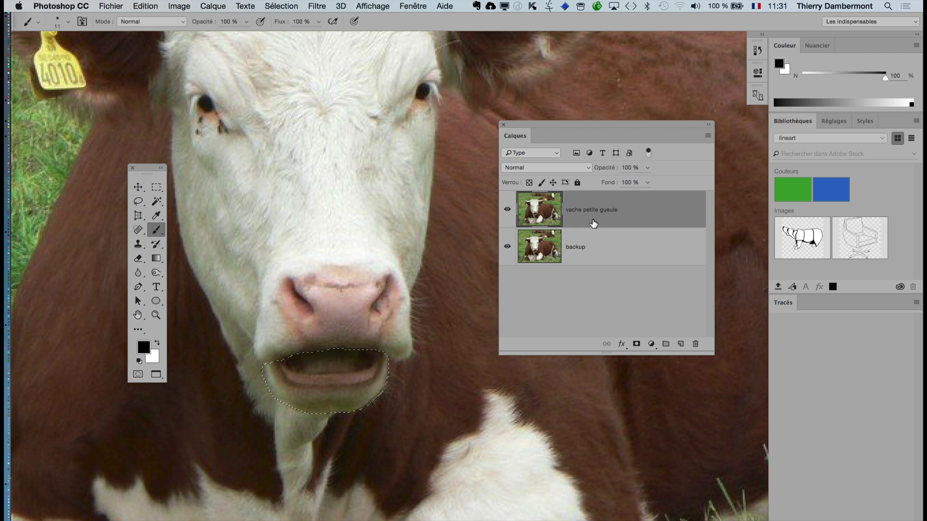
Copy the selected mouth from the vache petite gueule layer onto a new layer and name it machoire.
{"action": "left_click", "coordinate": [586, 252]}
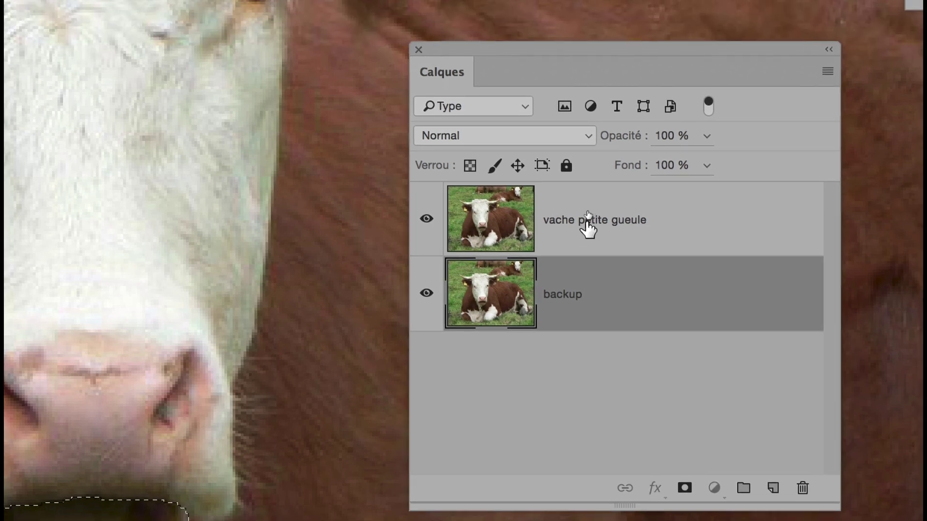
{"action": "left_click", "coordinate": [591, 173]}
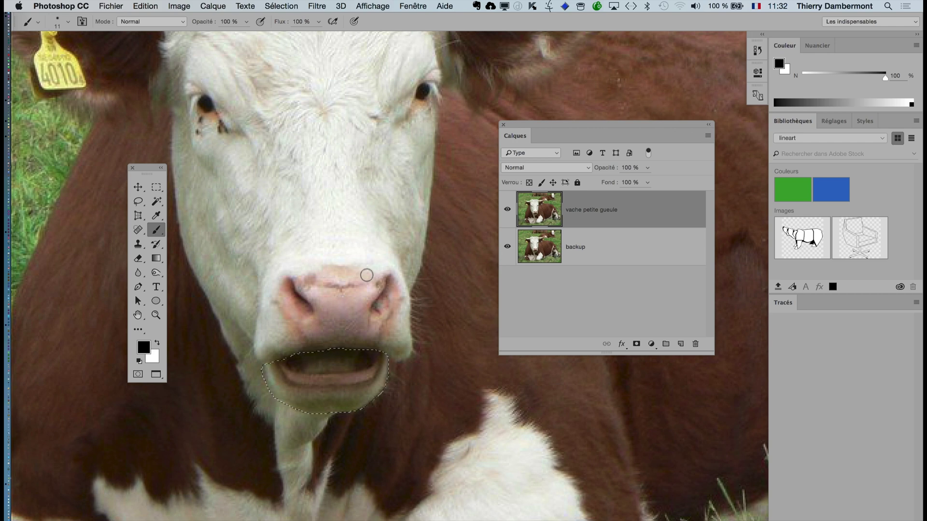
{"action": "left_click", "coordinate": [223, 6]}
{"action": "mouse_move", "coordinate": [223, 19]}
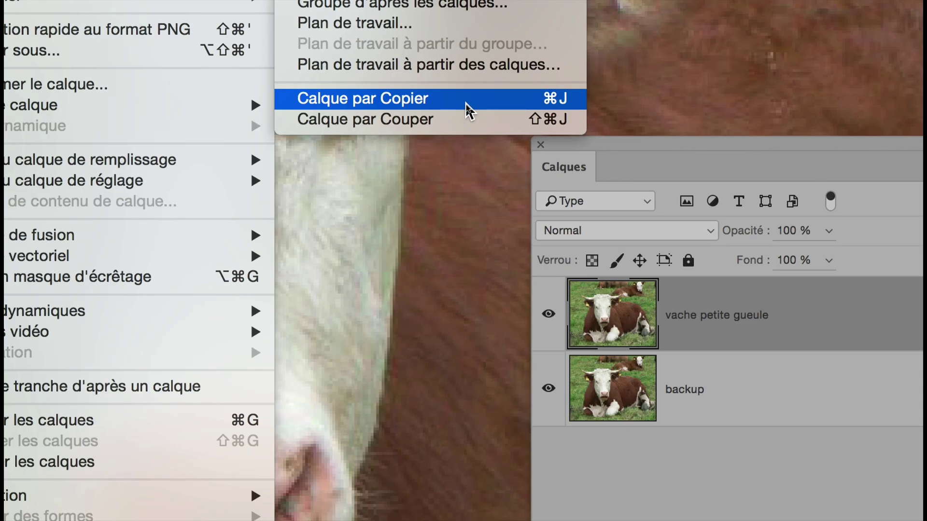
{"action": "left_click", "coordinate": [467, 108]}
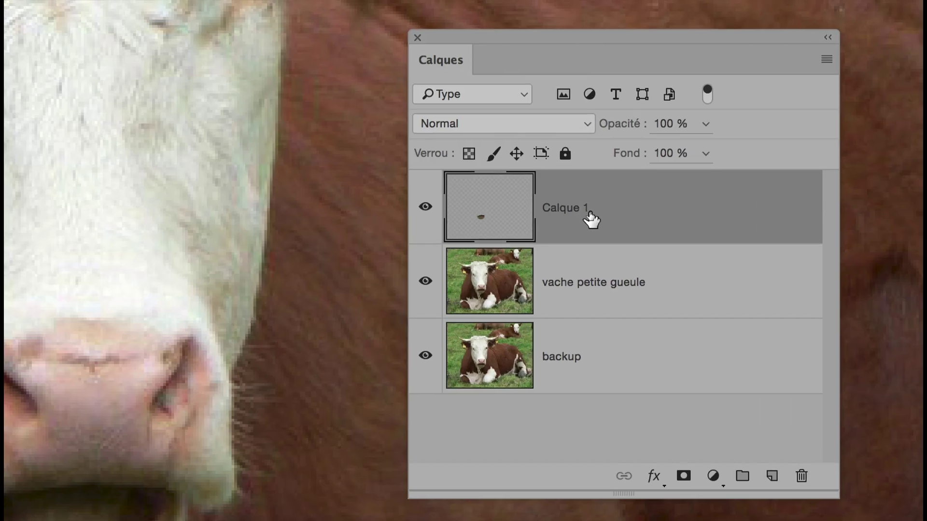
{"action": "double_click", "coordinate": [588, 211]}
{"action": "type", "text": "machoire"}
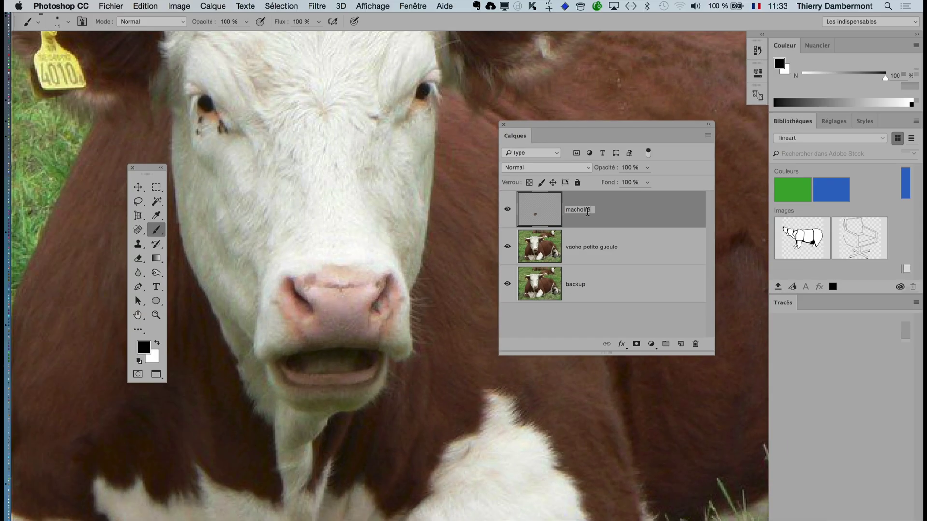
{"action": "left_click", "coordinate": [636, 214]}
Free-transform the machoire layer, stretching the jaw downward to about 163% of its height.
{"action": "left_click", "coordinate": [150, 7]}
{"action": "left_click", "coordinate": [234, 229]}
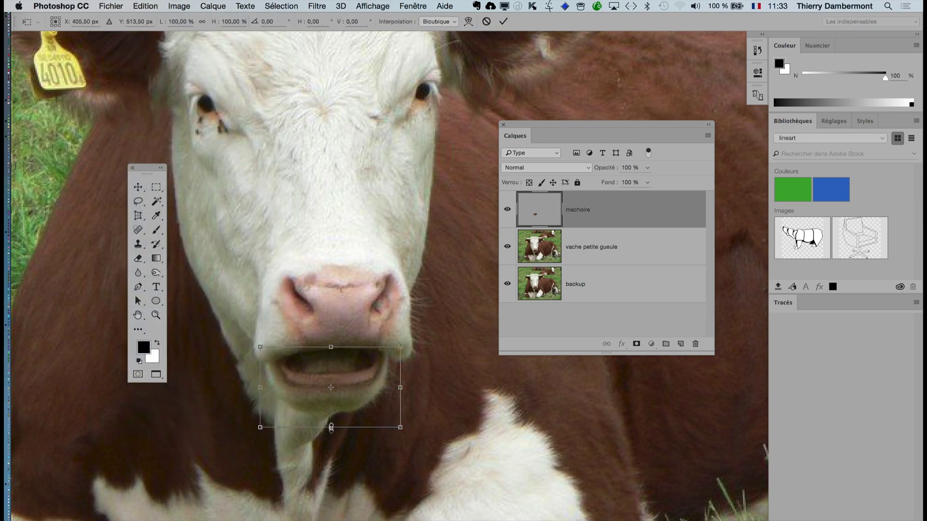
{"action": "left_click_drag", "start_coordinate": [332, 443], "coordinate": [335, 479]}
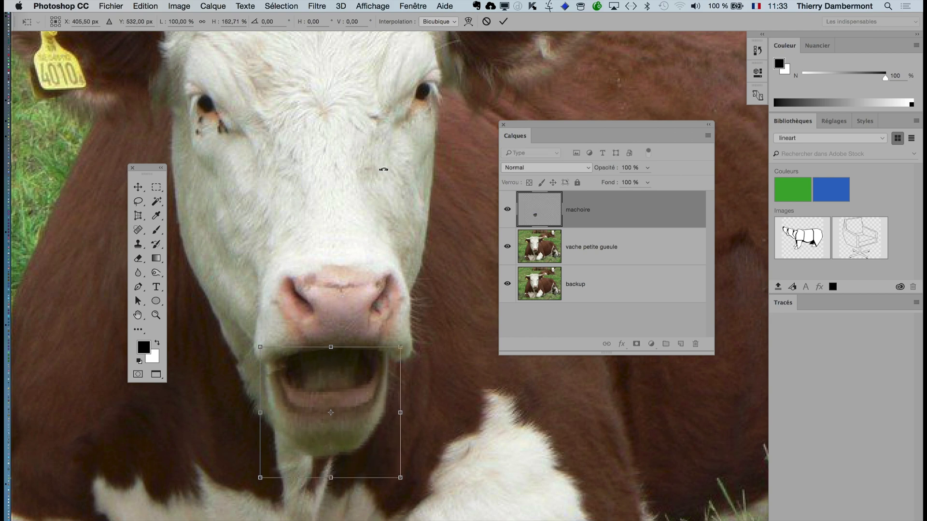
Warp the machoire layer by rounding the chin, raising its lower corners and reshaping the mouth opening, and apply the transformation.
{"action": "left_click", "coordinate": [468, 21]}
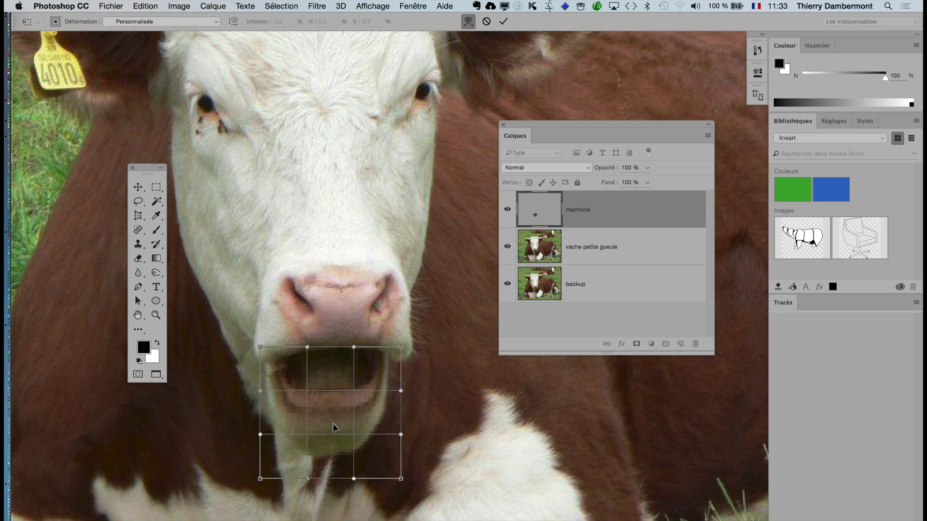
{"action": "mouse_move", "coordinate": [333, 425]}
{"action": "left_mouse_down"}
{"action": "mouse_move", "coordinate": [333, 447]}
{"action": "mouse_move", "coordinate": [327, 433]}
{"action": "left_mouse_up"}
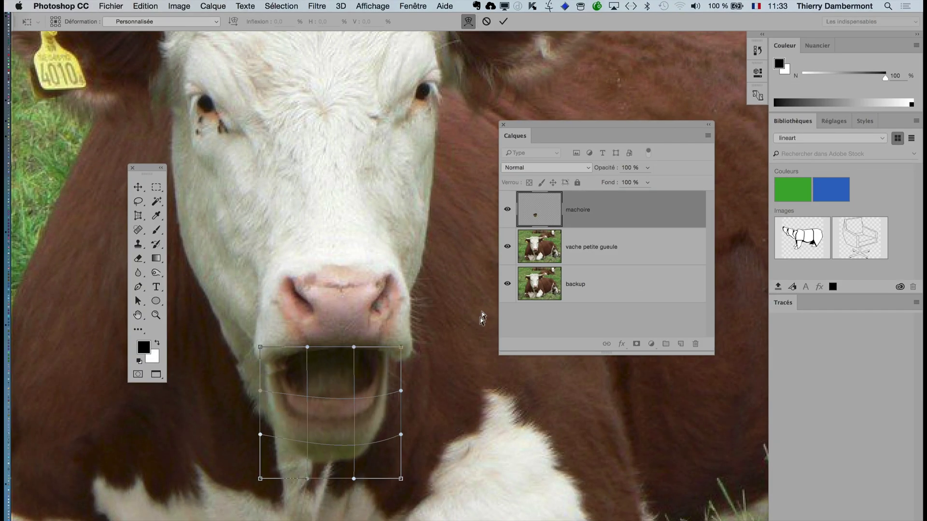
{"action": "left_click_drag", "start_coordinate": [400, 479], "coordinate": [403, 441]}
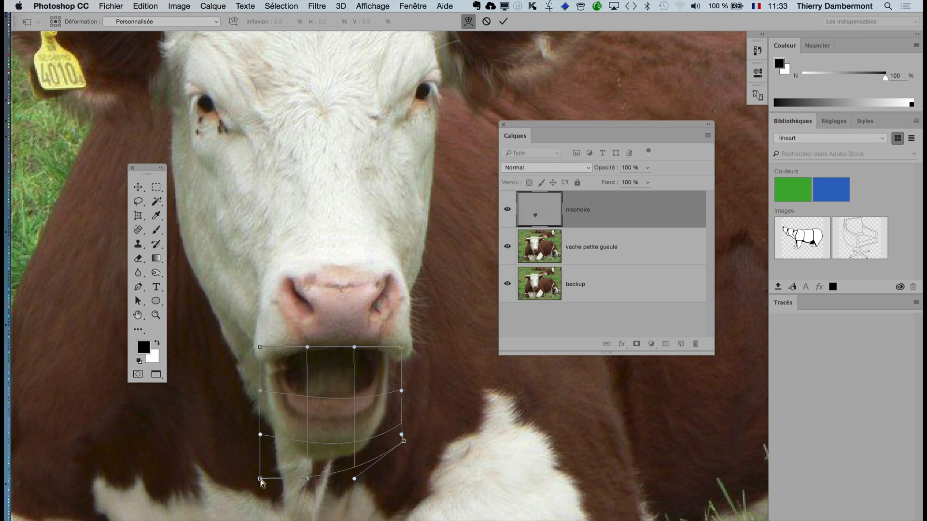
{"action": "left_click_drag", "start_coordinate": [261, 480], "coordinate": [253, 456]}
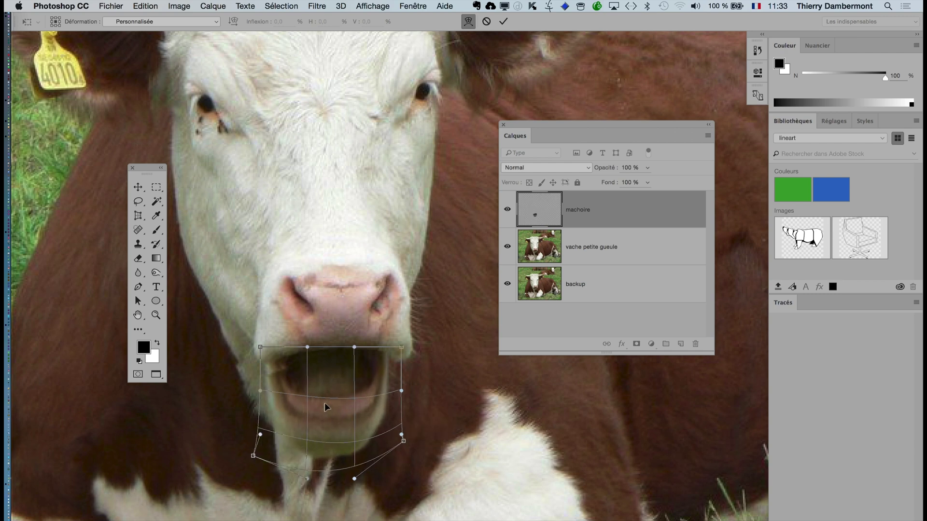
{"action": "left_click_drag", "start_coordinate": [319, 395], "coordinate": [298, 397]}
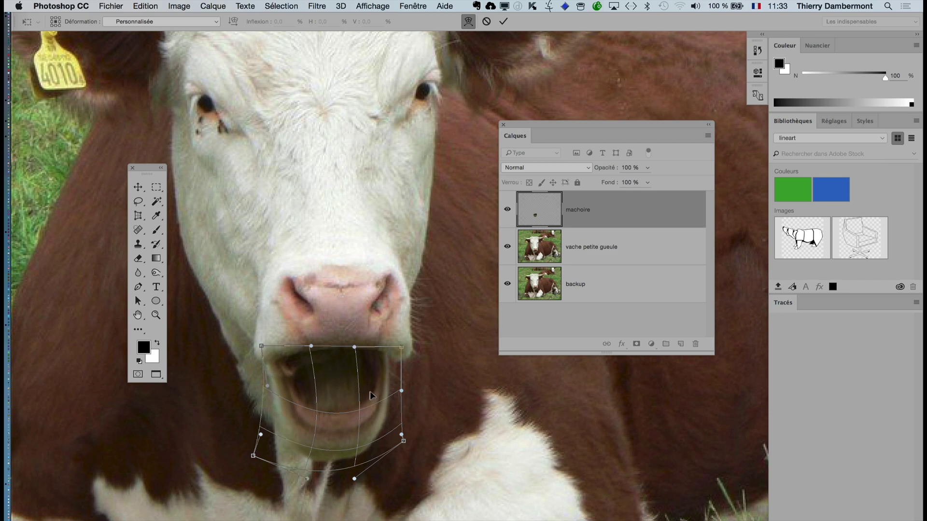
{"action": "left_click_drag", "start_coordinate": [352, 436], "coordinate": [349, 420]}
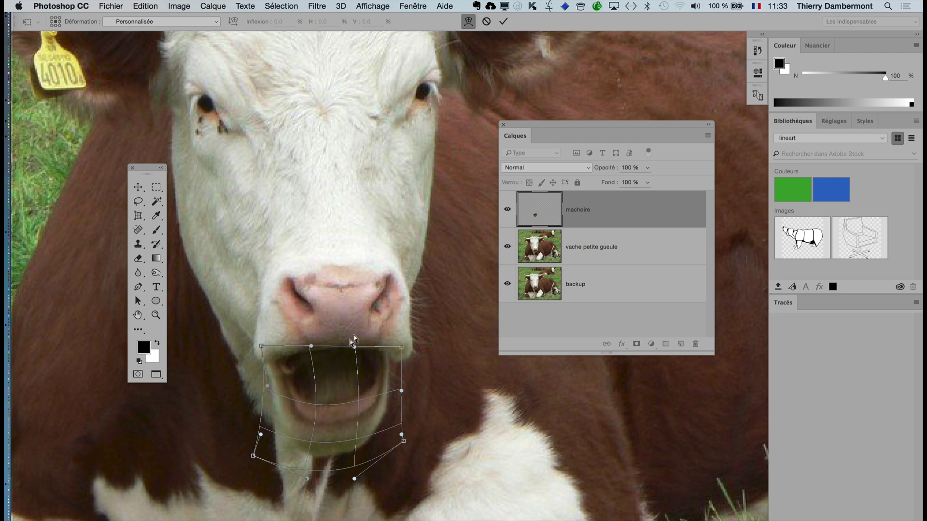
{"action": "left_click_drag", "start_coordinate": [275, 384], "coordinate": [275, 379]}
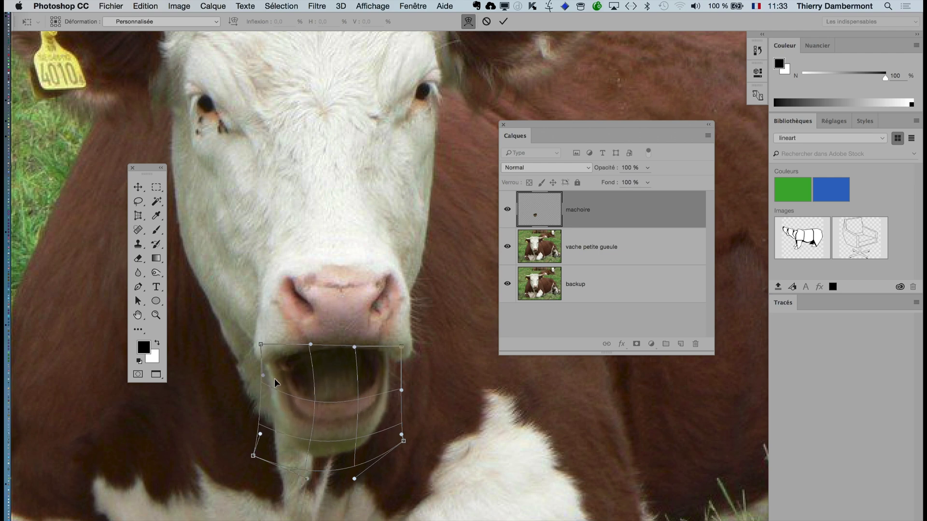
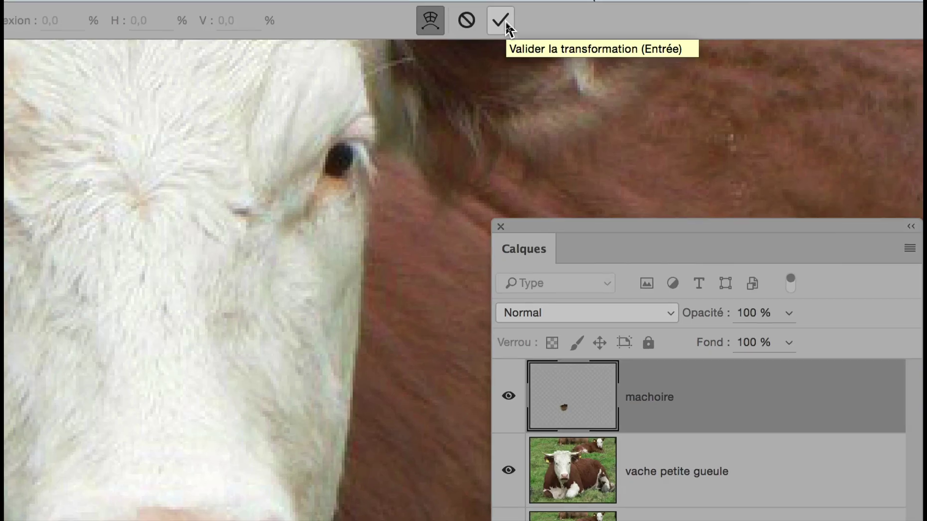
{"action": "left_click", "coordinate": [502, 20]}
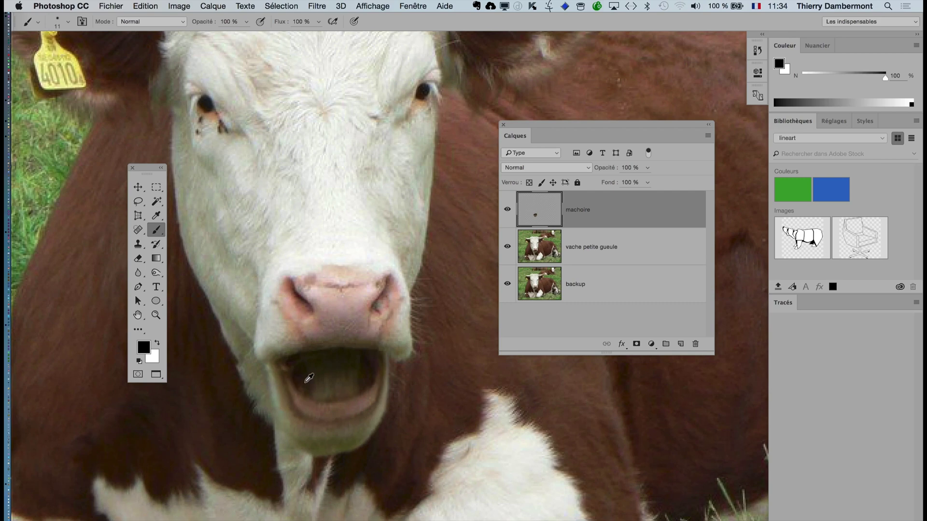
{"action": "scroll", "coordinate": [308, 379], "scroll_direction": "up", "scroll_amount": 1}
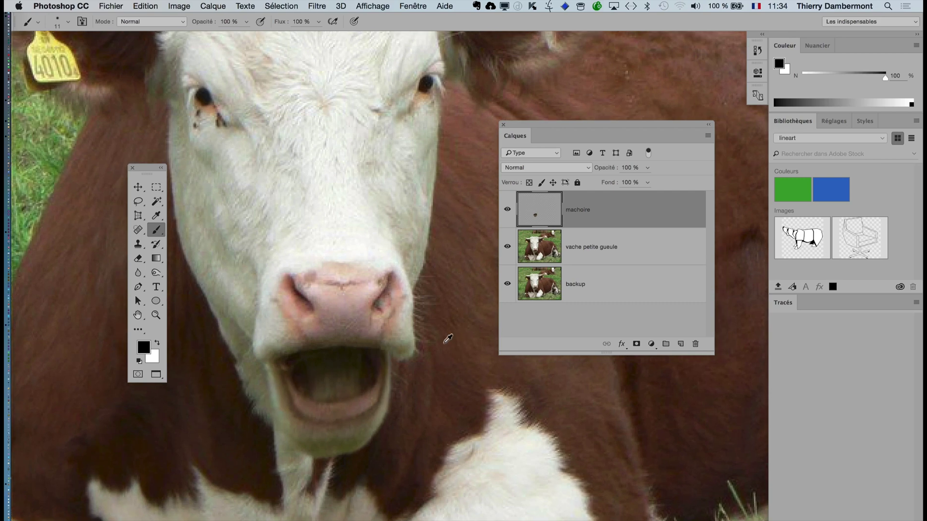
Nudge the machoire layer into alignment with the muzzle and toggle its visibility to compare the two mouths.
{"action": "left_click", "coordinate": [138, 187]}
{"action": "mouse_move", "coordinate": [354, 396]}
{"action": "left_mouse_down"}
{"action": "mouse_move", "coordinate": [355, 419]}
{"action": "mouse_move", "coordinate": [352, 406]}
{"action": "left_mouse_up"}
{"action": "left_click", "coordinate": [506, 211]}
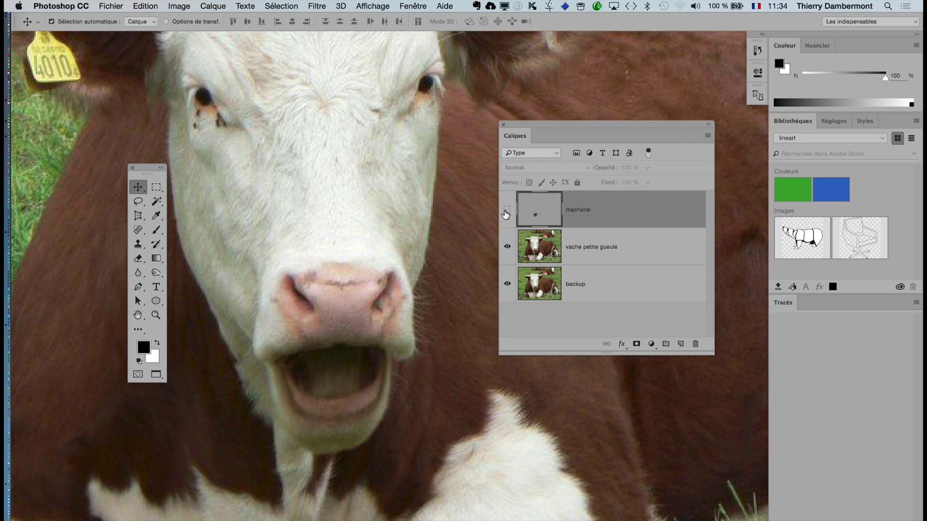
{"action": "left_click", "coordinate": [506, 211]}
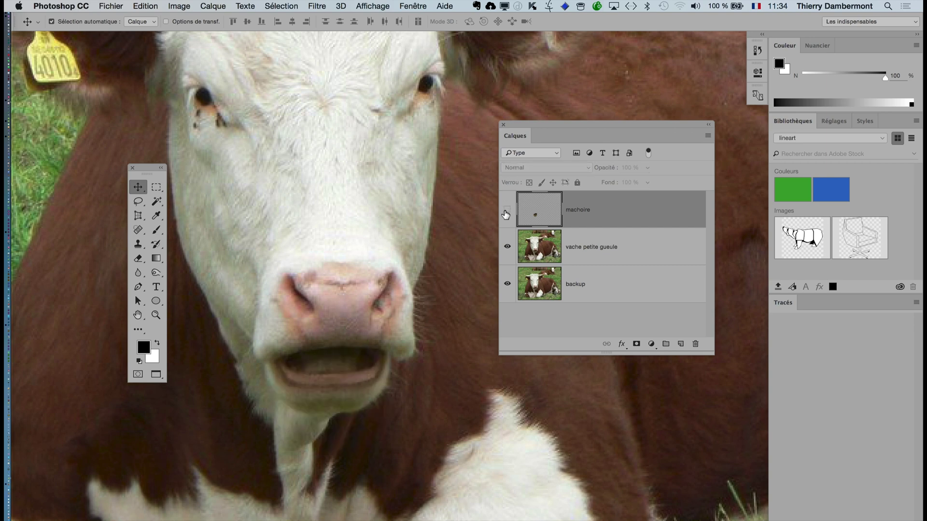
{"action": "left_click", "coordinate": [507, 211]}
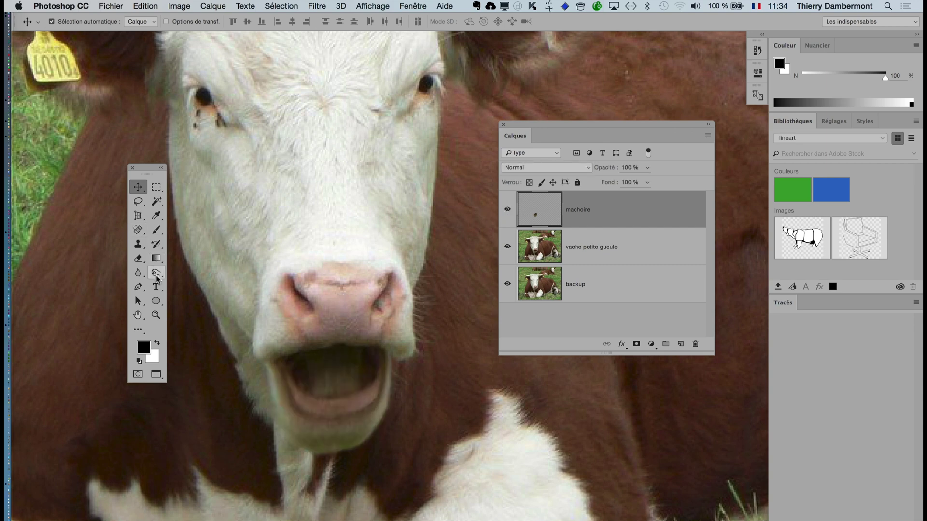
Erase the upper edge of the machoire layer below the nose with a 23 px eraser and check the blend by toggling the layer.
{"action": "left_click", "coordinate": [138, 258]}
{"action": "mouse_move", "coordinate": [326, 342]}
{"action": "left_mouse_down"}
{"action": "mouse_move", "coordinate": [232, 433]}
{"action": "mouse_move", "coordinate": [107, 447]}
{"action": "left_mouse_up"}
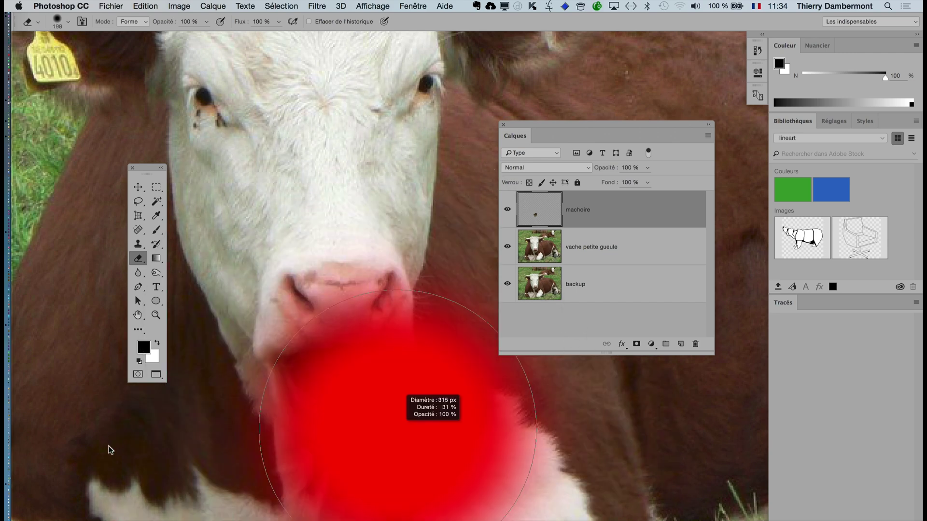
{"action": "left_click_drag", "start_coordinate": [401, 444], "coordinate": [265, 466]}
{"action": "left_click_drag", "start_coordinate": [381, 330], "coordinate": [346, 333]}
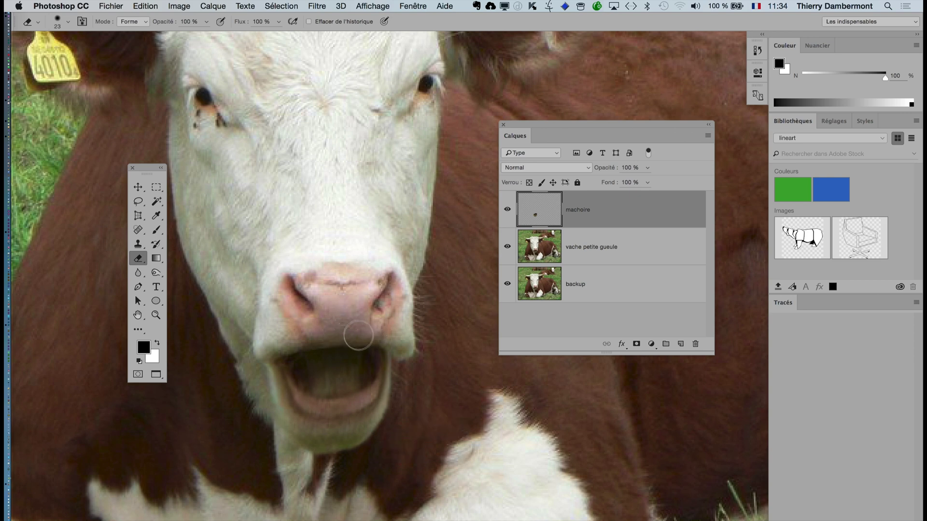
{"action": "left_click", "coordinate": [507, 210]}
{"action": "left_click", "coordinate": [507, 212]}
{"action": "left_click", "coordinate": [507, 211]}
{"action": "left_click", "coordinate": [507, 211]}
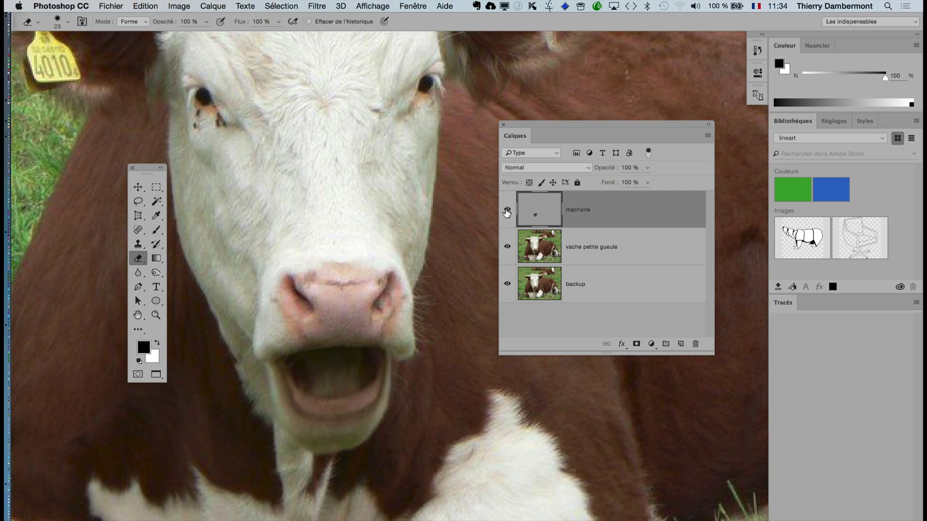
Compare the whole cow with and without the machoire layer at several zoom levels.
{"action": "left_click", "coordinate": [392, 363], "text": "alt"}
{"action": "left_click", "coordinate": [452, 351], "text": "alt"}
{"action": "left_click", "coordinate": [453, 338], "text": "alt"}
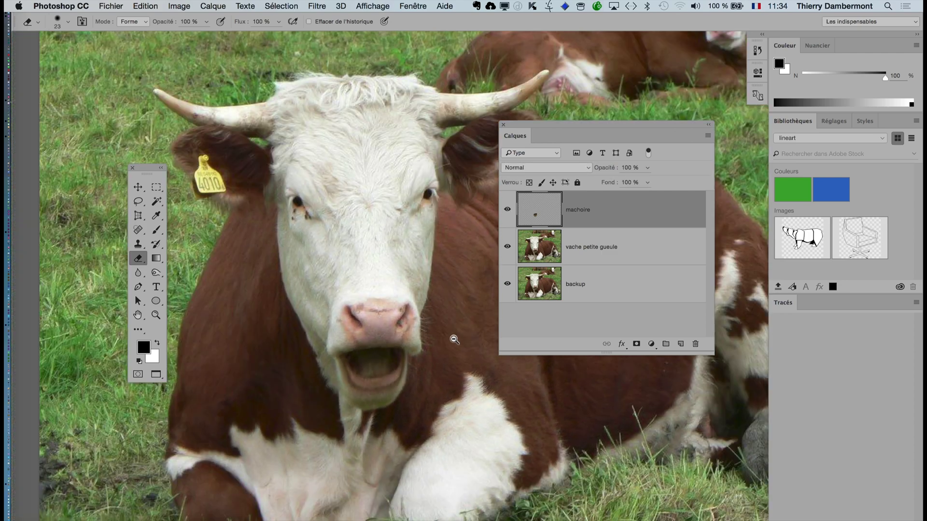
{"action": "left_click", "coordinate": [507, 211]}
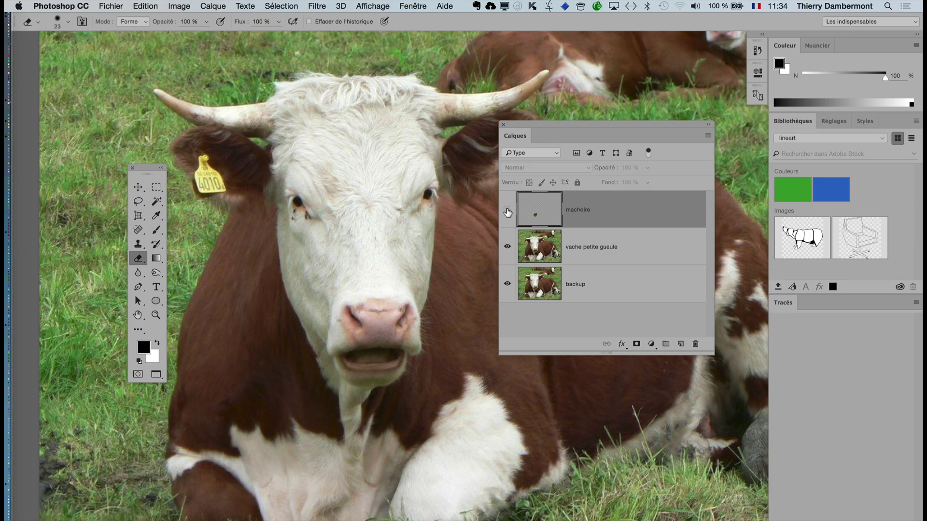
{"action": "left_click", "coordinate": [506, 211]}
{"action": "scroll", "coordinate": [418, 292], "scroll_direction": "down", "scroll_amount": 3}
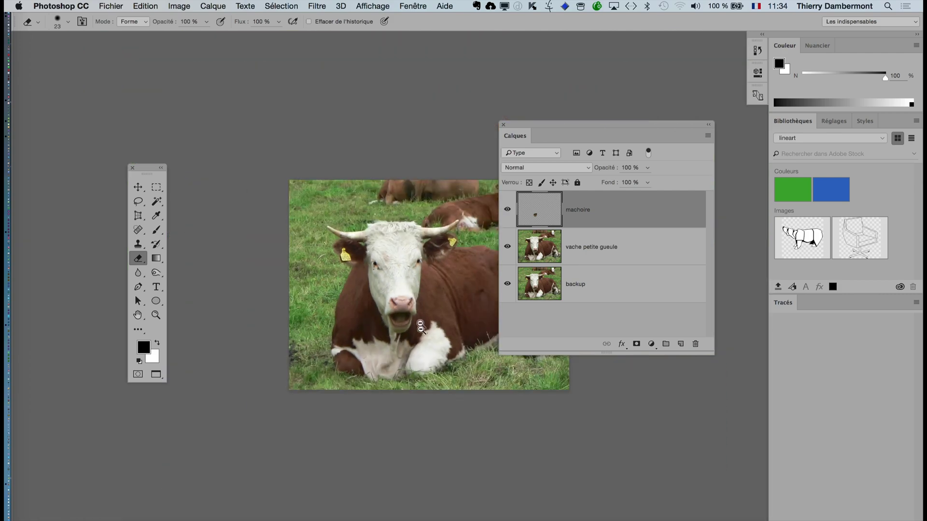
{"action": "left_click_drag", "start_coordinate": [384, 331], "coordinate": [321, 291]}
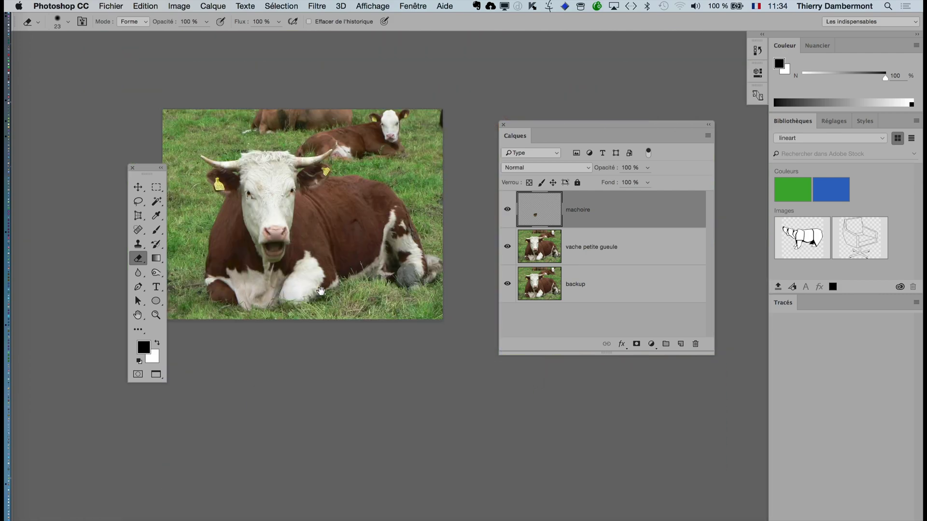
{"action": "left_click", "coordinate": [264, 235]}
{"action": "left_click", "coordinate": [290, 256]}
{"action": "left_click", "coordinate": [507, 211]}
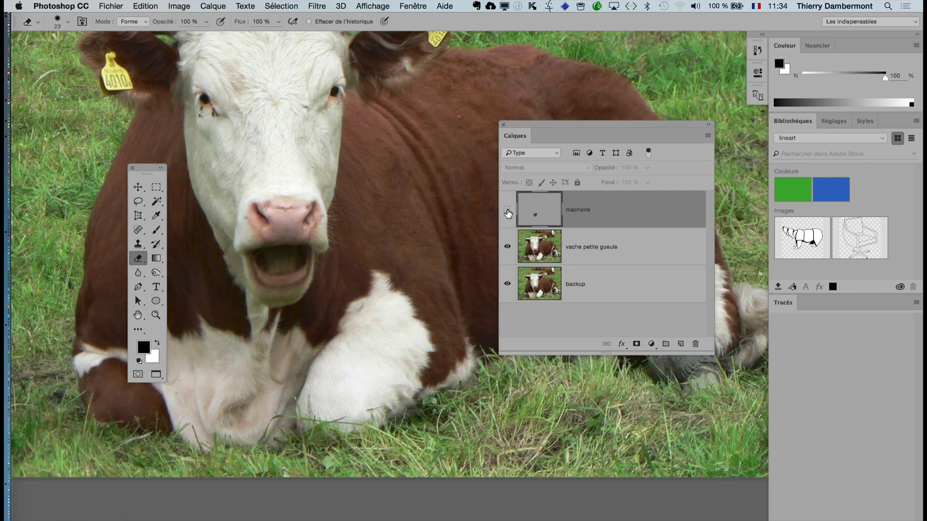
{"action": "left_click", "coordinate": [507, 211]}
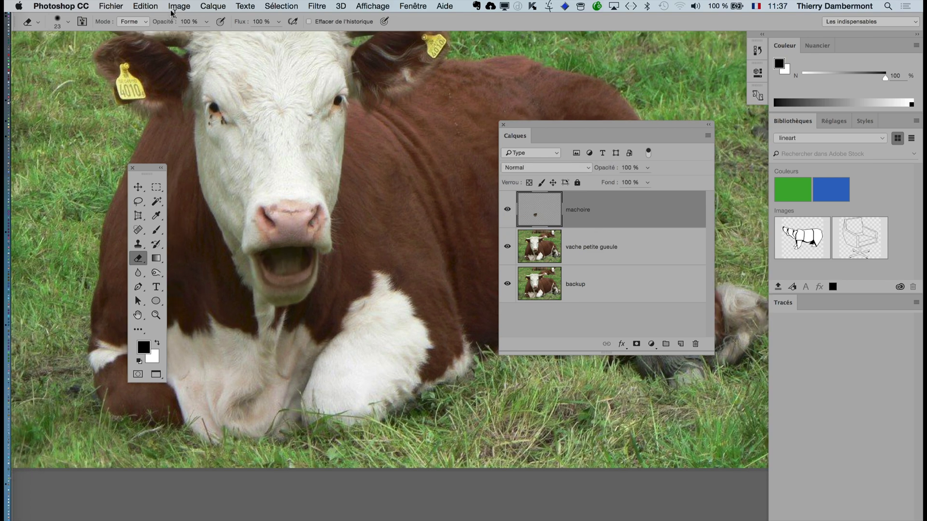
Save the layered image in Photoshop format as vache-montage.psd in the Dossier CHAP1-03 folder.
{"action": "left_click", "coordinate": [111, 6]}
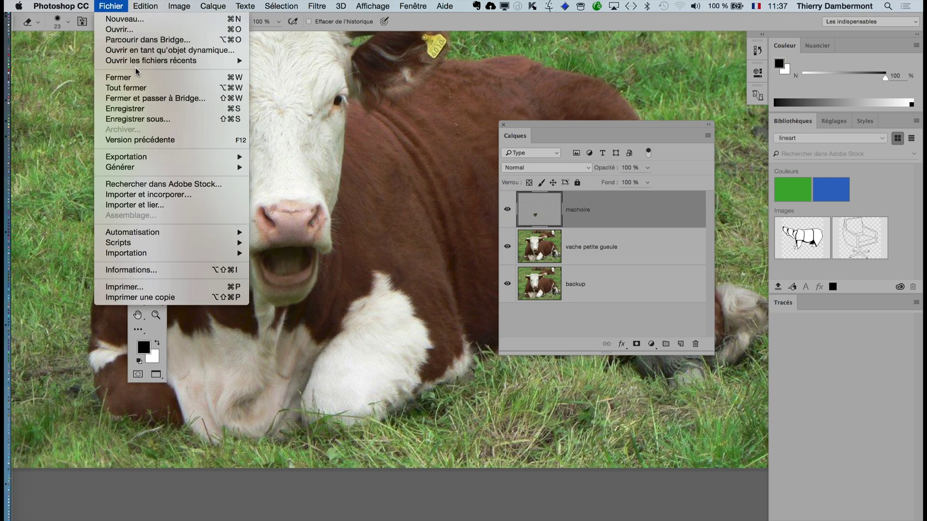
{"action": "left_click", "coordinate": [144, 118]}
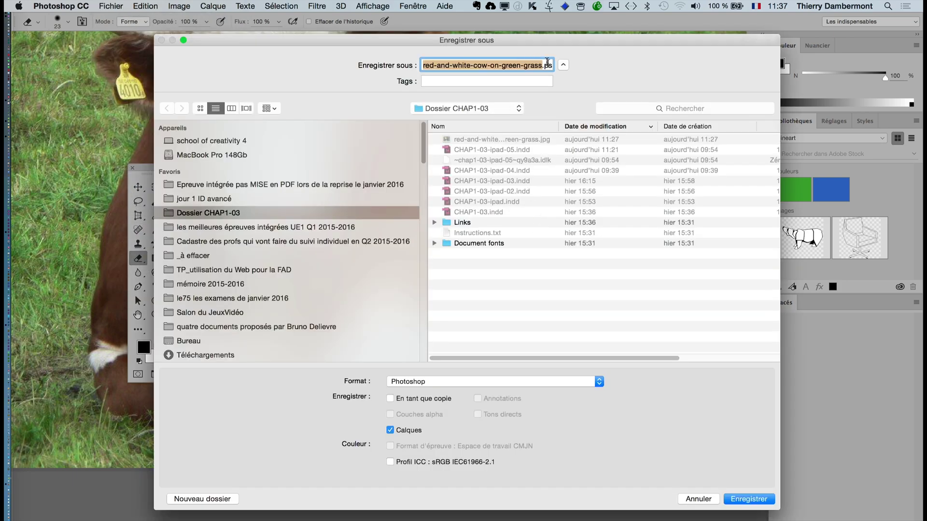
{"action": "left_click", "coordinate": [542, 66]}
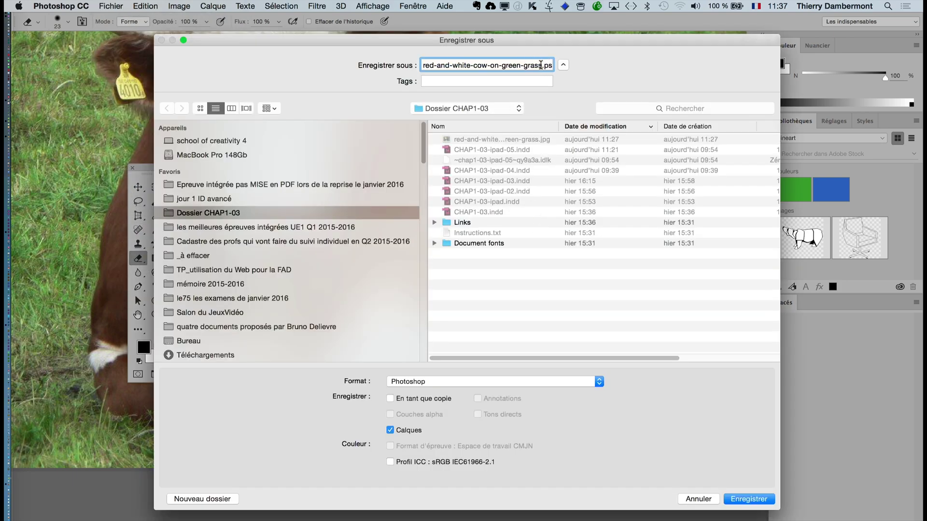
{"action": "left_click_drag", "start_coordinate": [542, 66], "coordinate": [519, 40]}
{"action": "type", "text": "vache"}
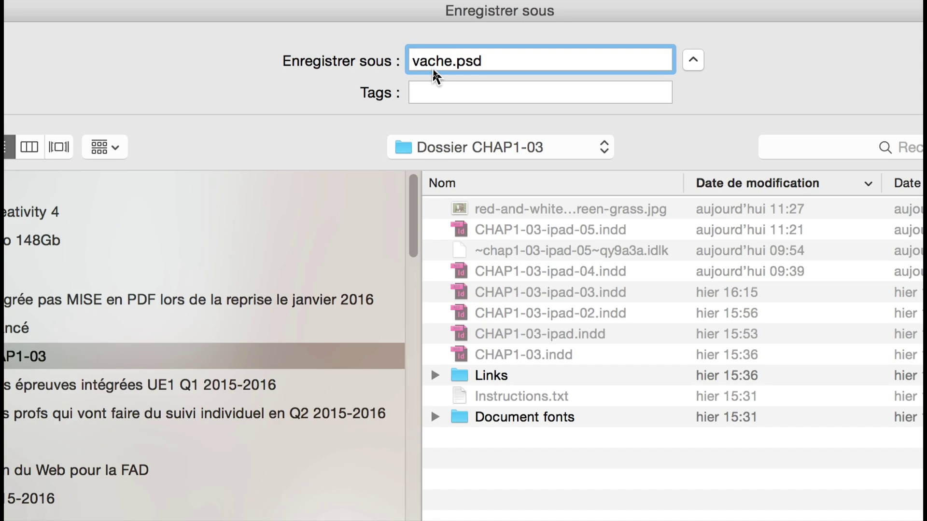
{"action": "type", "text": "-montage"}
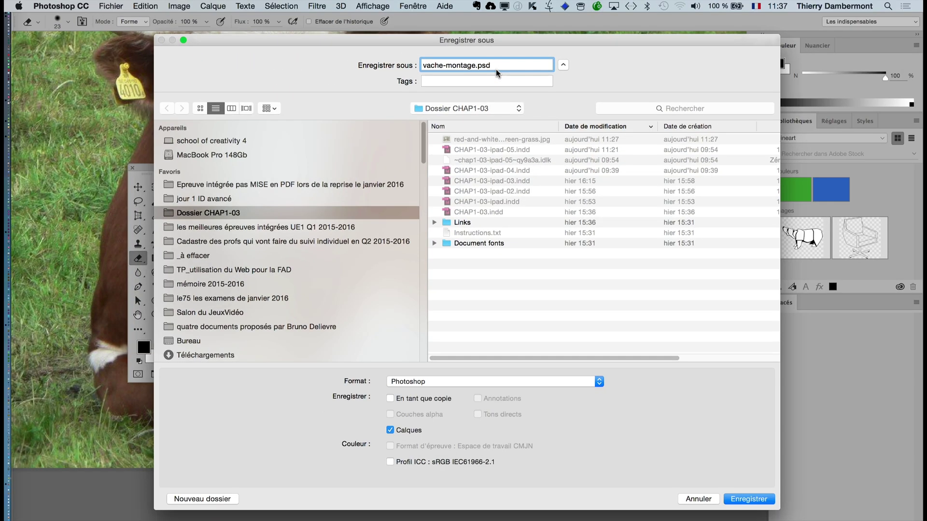
{"action": "left_click", "coordinate": [741, 499]}
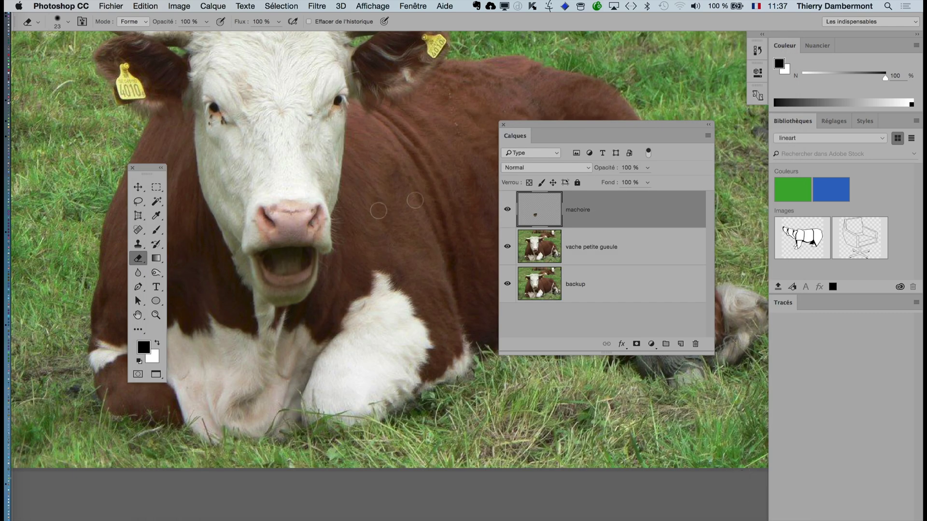
Save the open-mouth version under the name vache-ouvert.psd in the same folder.
{"action": "left_click", "coordinate": [116, 5]}
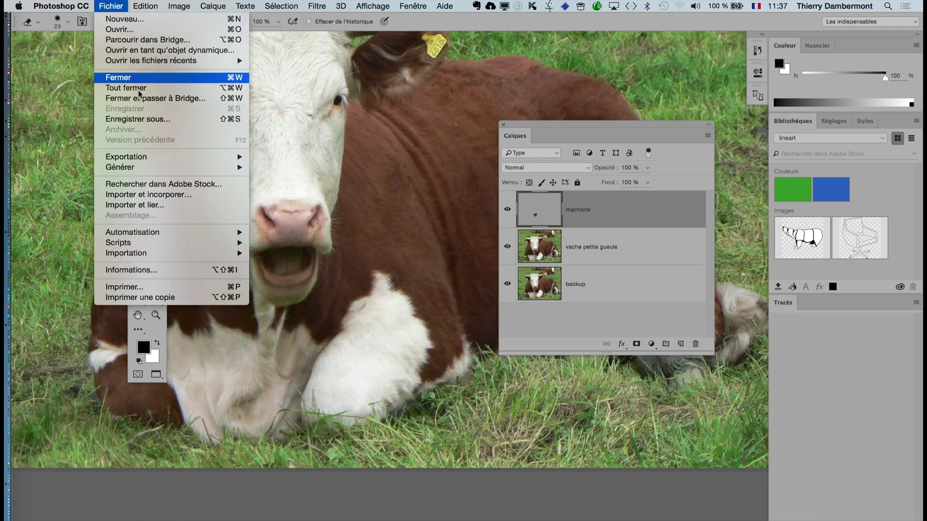
{"action": "left_click", "coordinate": [144, 120]}
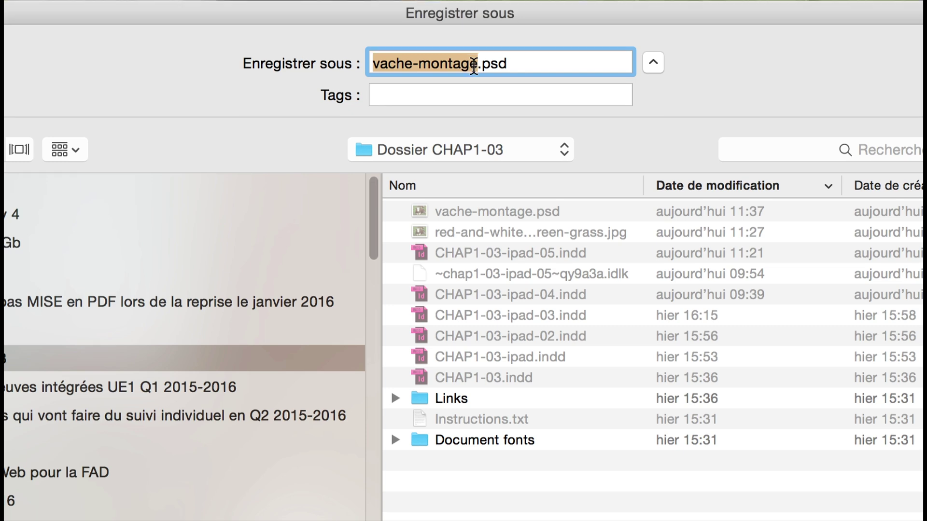
{"action": "left_click", "coordinate": [474, 66]}
{"action": "left_click_drag", "start_coordinate": [474, 66], "coordinate": [412, 64]}
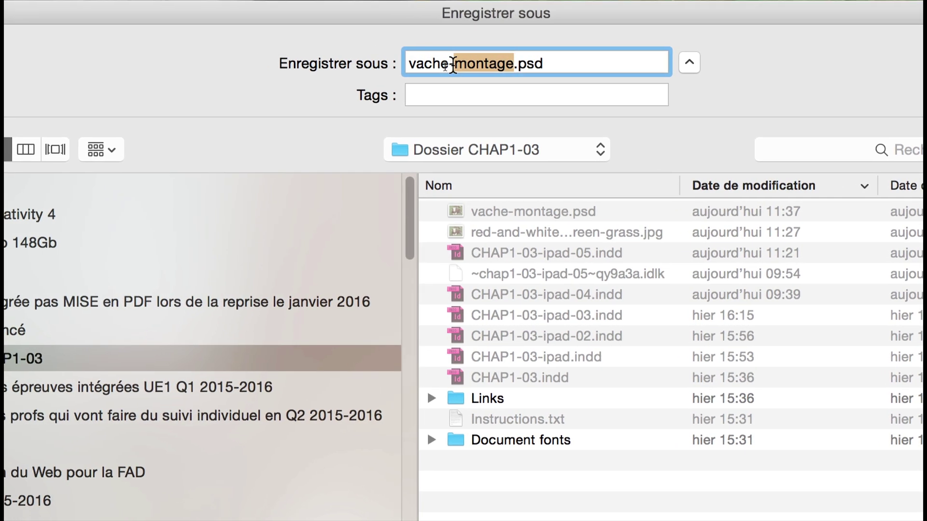
{"action": "type", "text": "ouvert"}
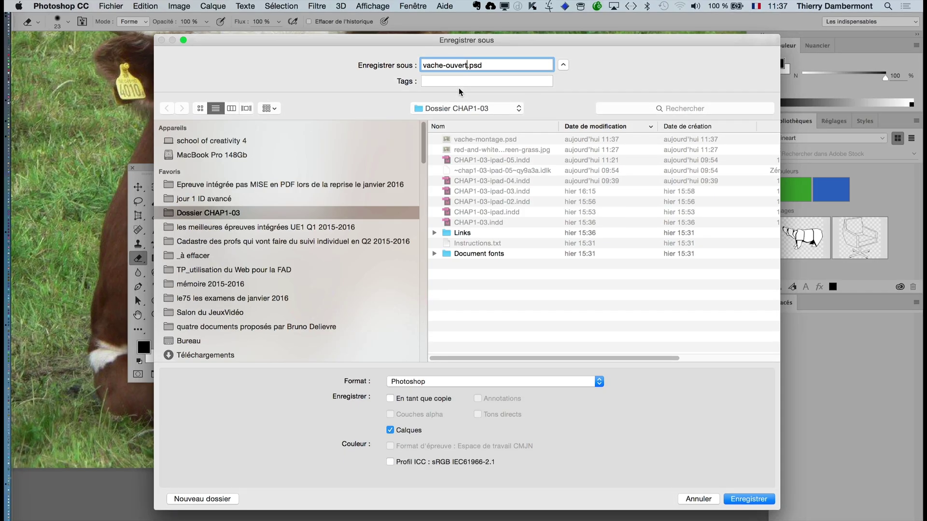
{"action": "left_click", "coordinate": [749, 500]}
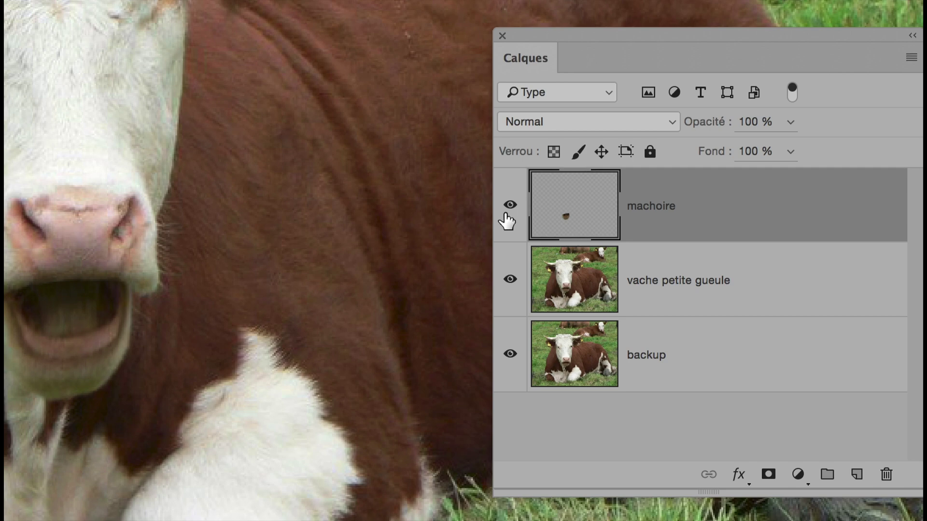
Hide the machoire layer to leave the cow's original small mouth showing.
{"action": "left_click", "coordinate": [508, 210]}
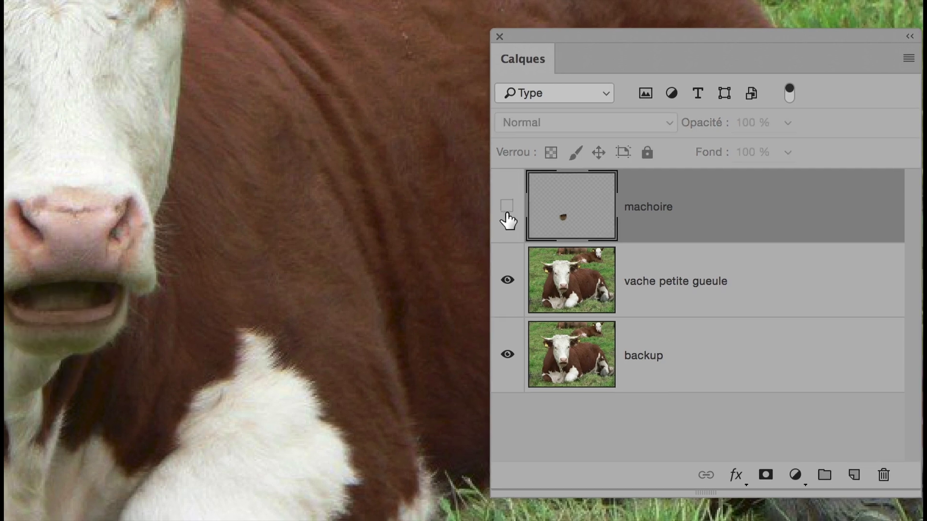
{"action": "left_click", "coordinate": [508, 214]}
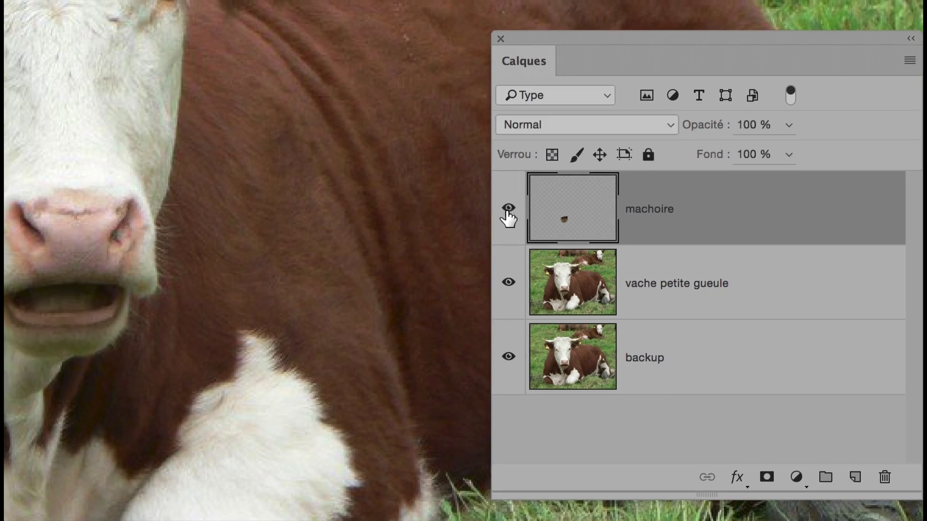
{"action": "left_click", "coordinate": [507, 214]}
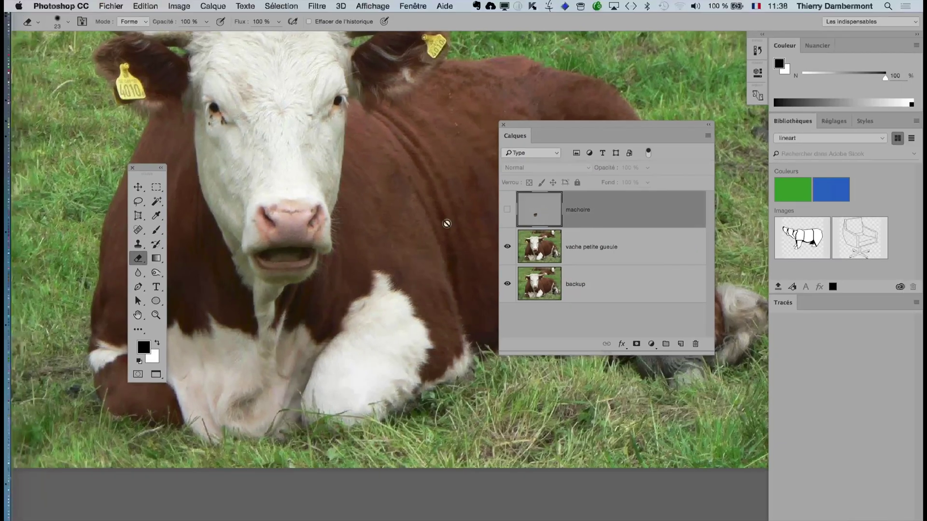
Save the closed-mouth version as vache-fermé.psd in the Dossier CHAP1-03 folder.
{"action": "left_click", "coordinate": [60, 6]}
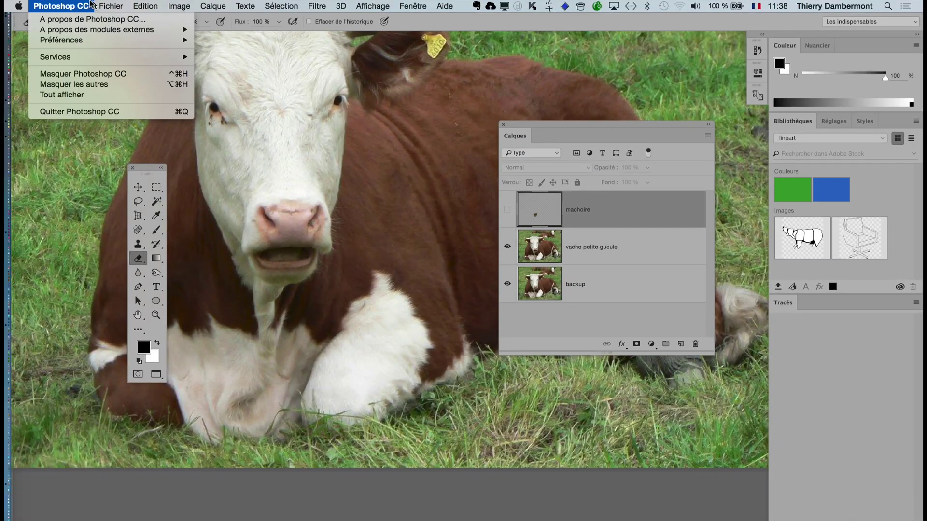
{"action": "mouse_move", "coordinate": [111, 5]}
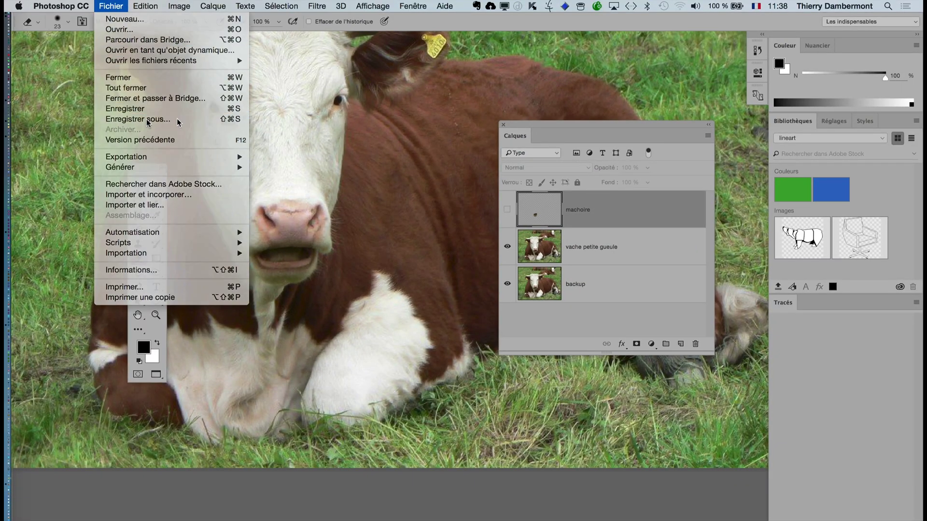
{"action": "key", "text": "Escape"}
{"action": "key", "text": "super+shift+s"}
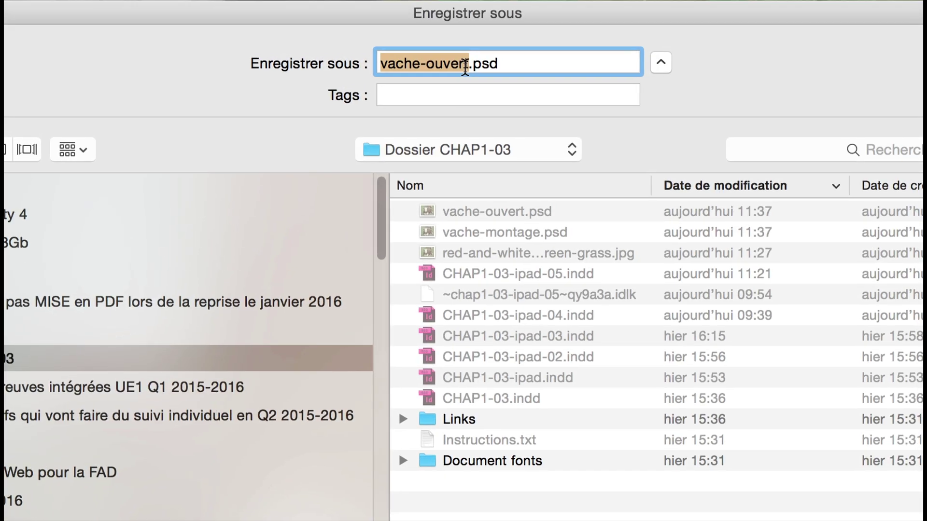
{"action": "key", "text": "Right"}
{"action": "key", "text": "BackSpace"}
{"action": "key", "text": "BackSpace"}
{"action": "key", "text": "BackSpace"}
{"action": "key", "text": "BackSpace"}
{"action": "key", "text": "BackSpace"}
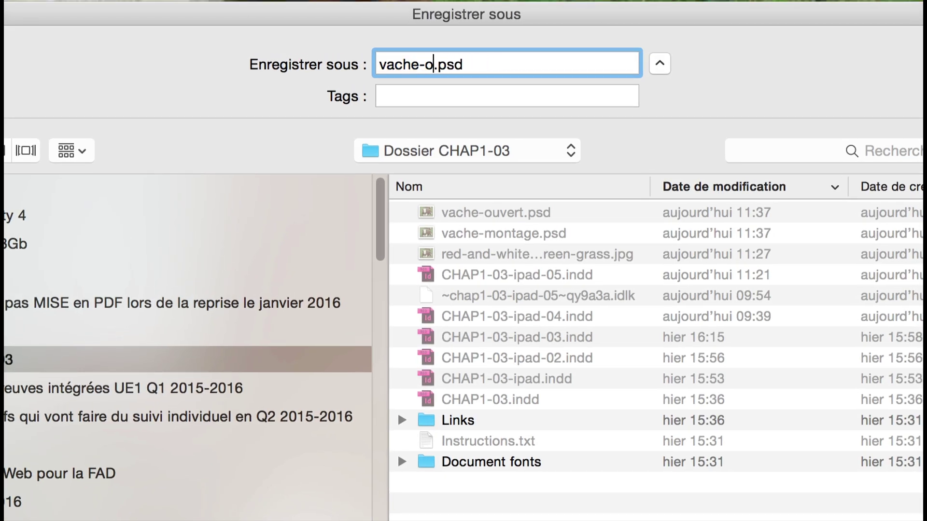
{"action": "key", "text": "BackSpace"}
{"action": "type", "text": "ferme"}
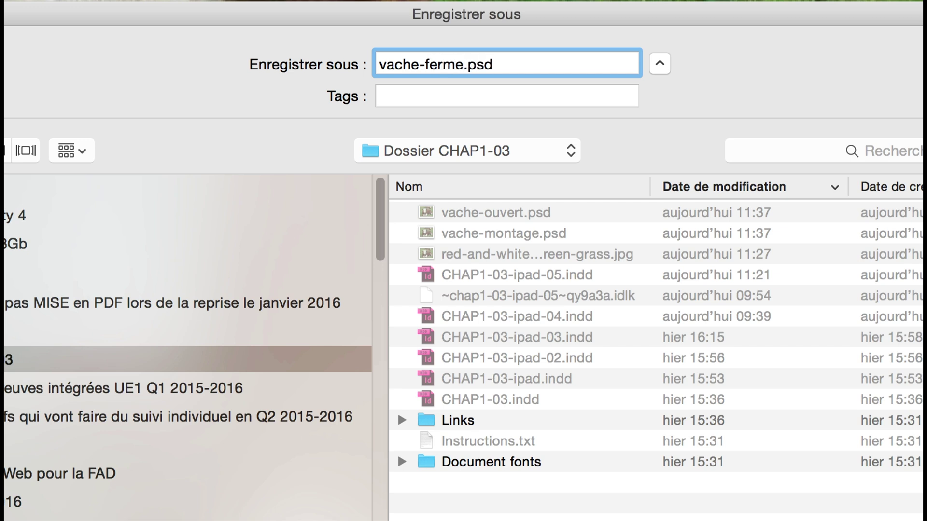
{"action": "key", "text": "BackSpace"}
{"action": "type", "text": "é"}
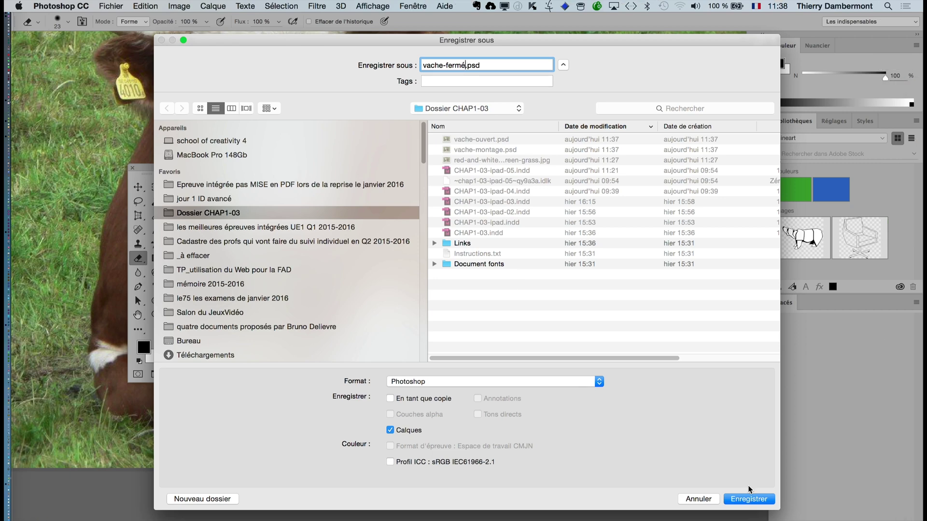
{"action": "left_click", "coordinate": [751, 500]}
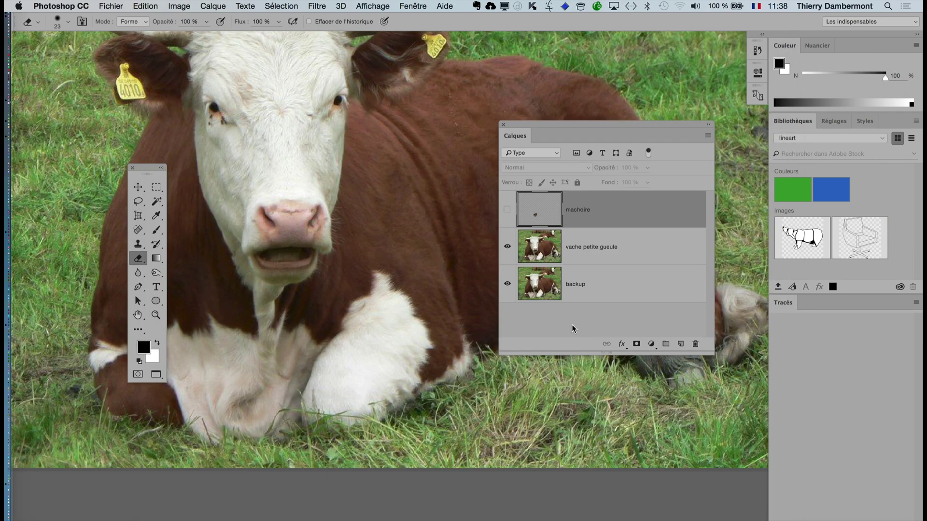
Switch to the Finder and open a new window.
{"action": "key", "text": "super+Tab"}
{"action": "key", "text": "super+Tab"}
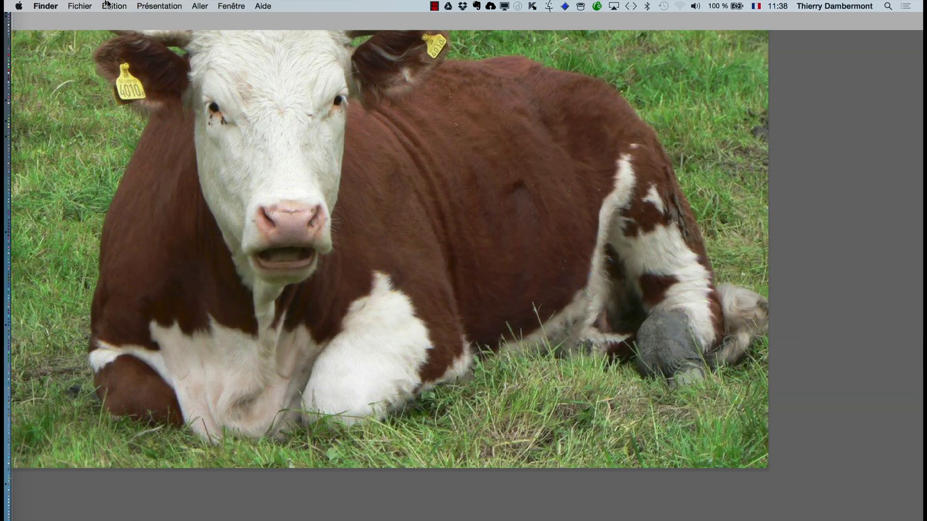
{"action": "left_click", "coordinate": [108, 6]}
{"action": "left_click", "coordinate": [80, 6]}
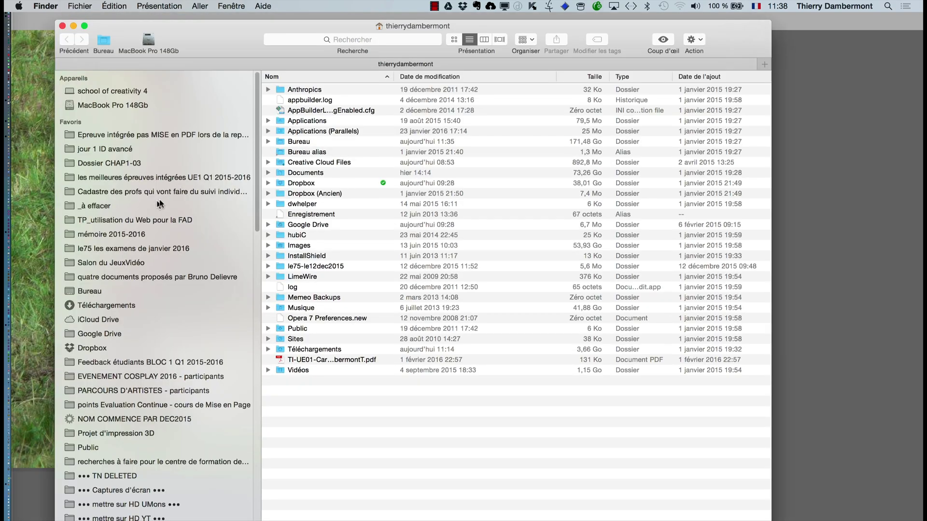
In the Dossier CHAP1-03 folder, shown as a list, group vache-fermé.psd and vache-ouvert.psd into a new folder named bouton-vache.
{"action": "left_click", "coordinate": [120, 163]}
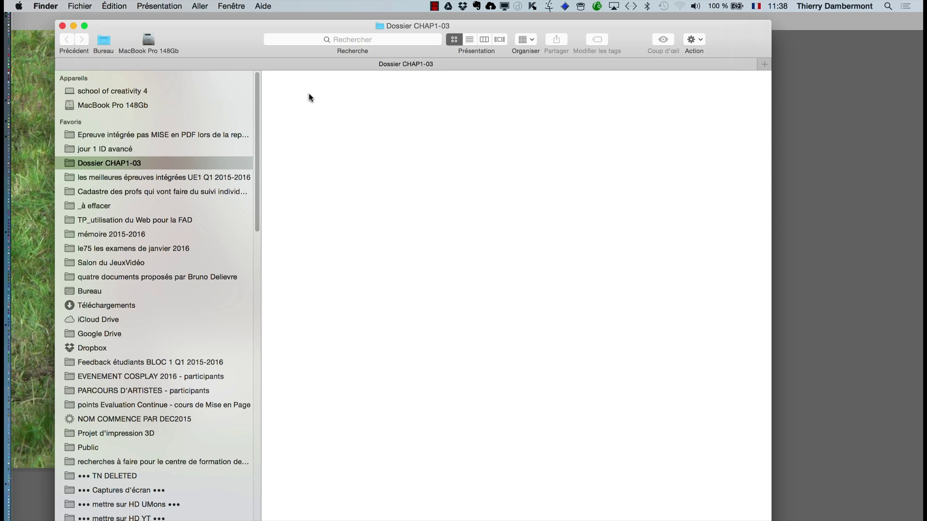
{"action": "left_click", "coordinate": [469, 40]}
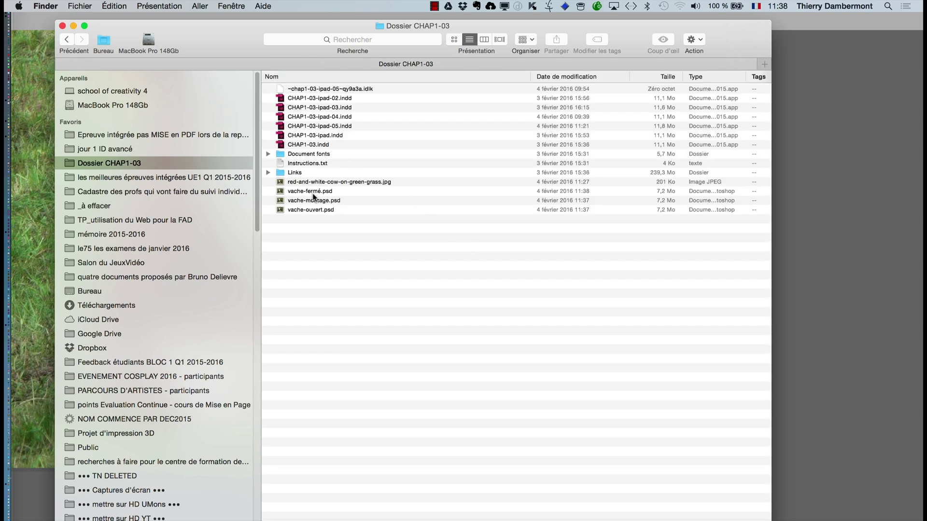
{"action": "left_click", "coordinate": [311, 211]}
{"action": "left_click", "coordinate": [314, 202]}
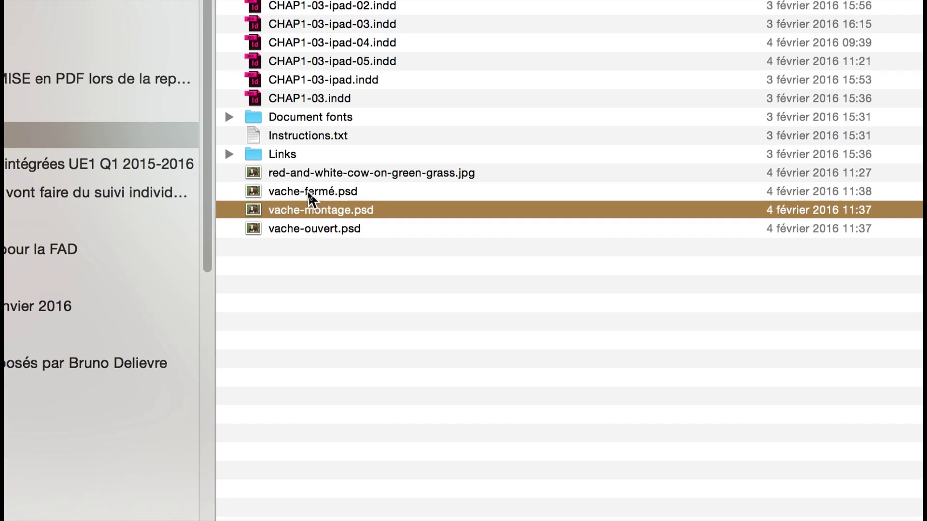
{"action": "key", "text": "Up"}
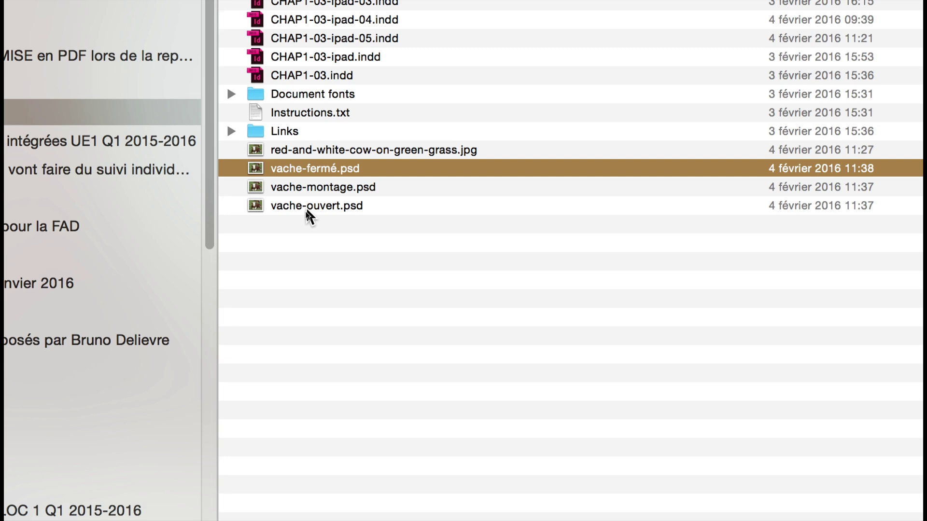
{"action": "left_click", "coordinate": [308, 219], "text": "super"}
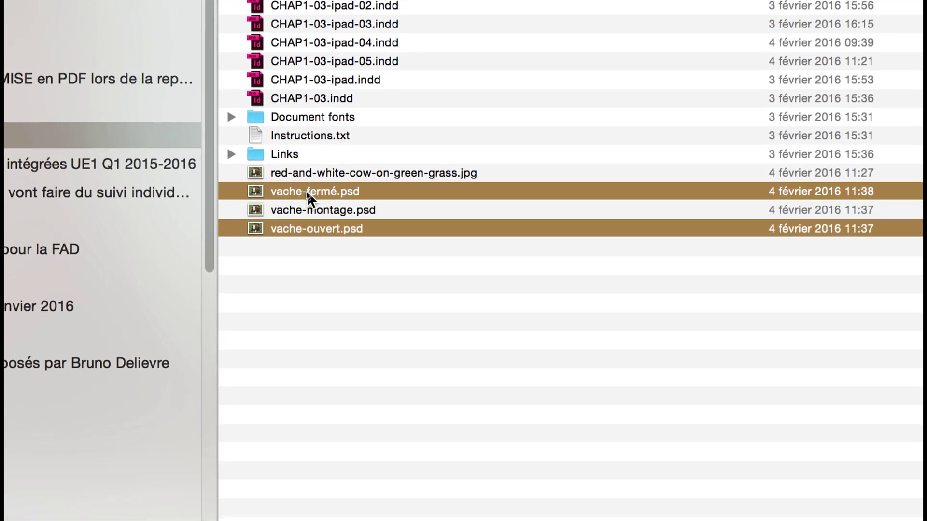
{"action": "right_click", "coordinate": [308, 194]}
{"action": "left_click", "coordinate": [323, 204]}
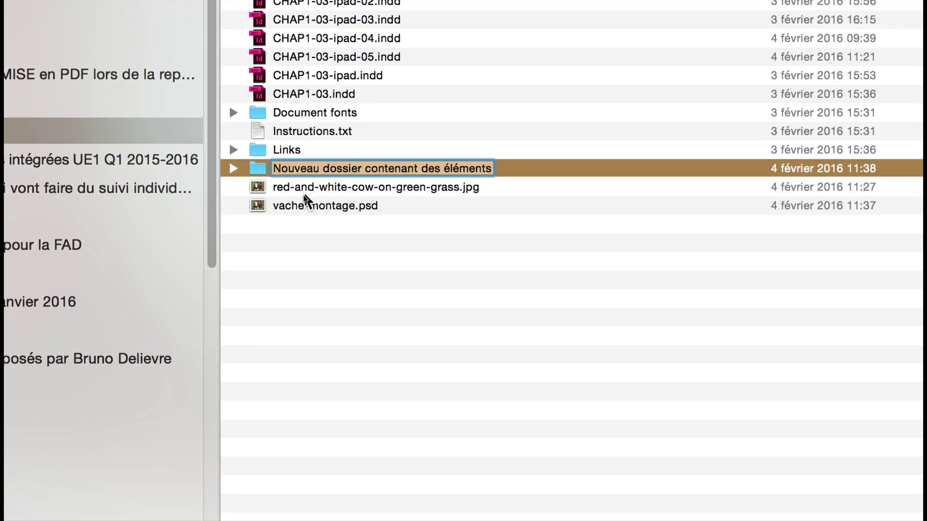
{"action": "type", "text": "bouton"}
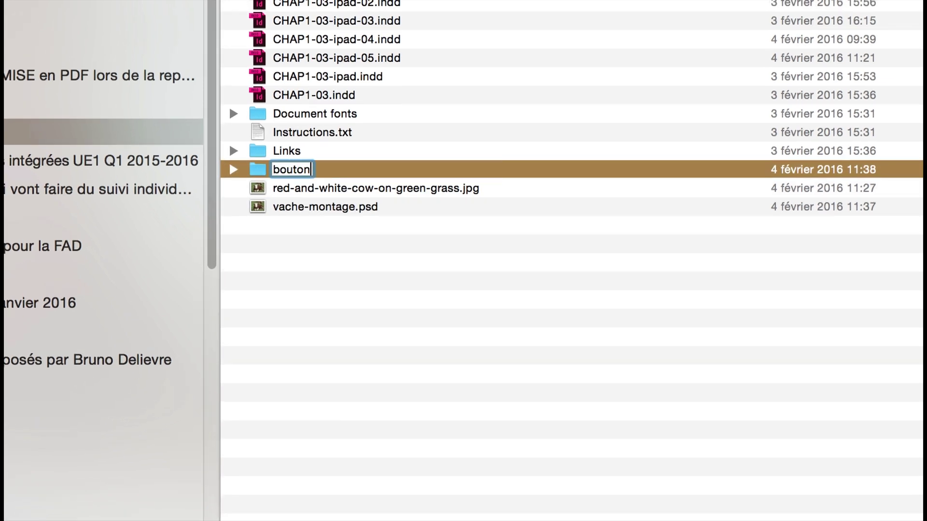
{"action": "type", "text": "-vache"}
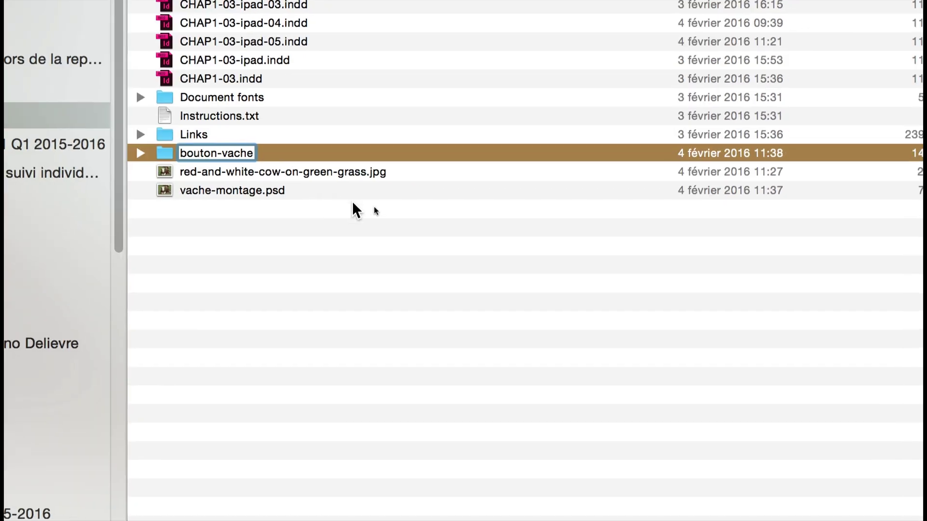
{"action": "key", "text": "Return"}
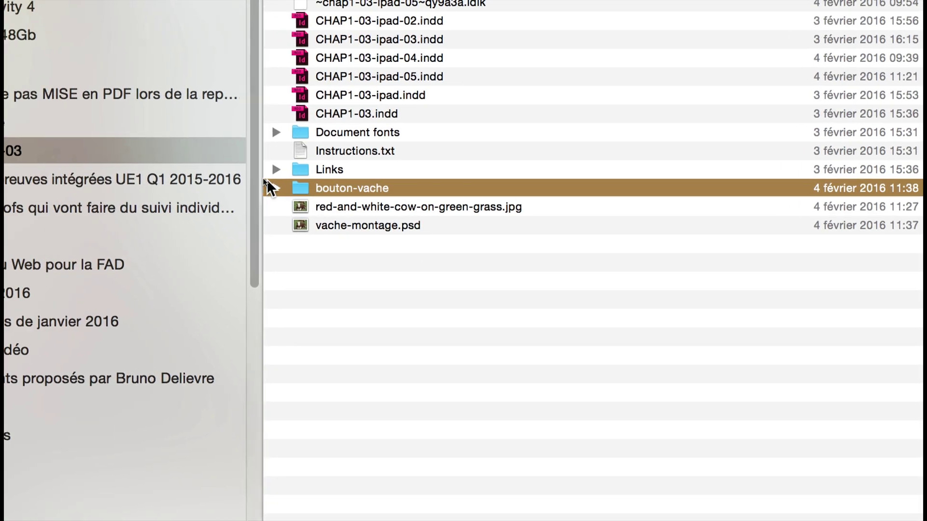
Expand the bouton-vache folder to check which files it holds, and collapse it again.
{"action": "left_click", "coordinate": [276, 187]}
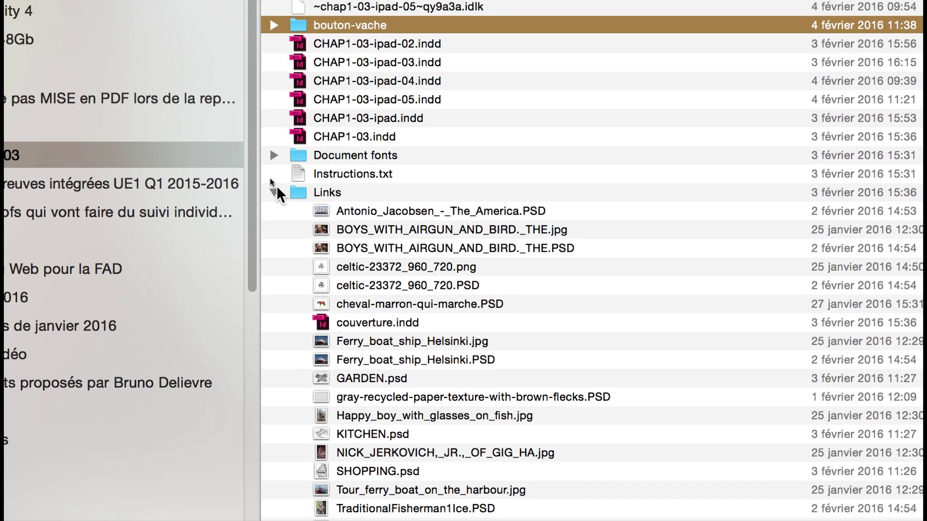
{"action": "left_click", "coordinate": [276, 187]}
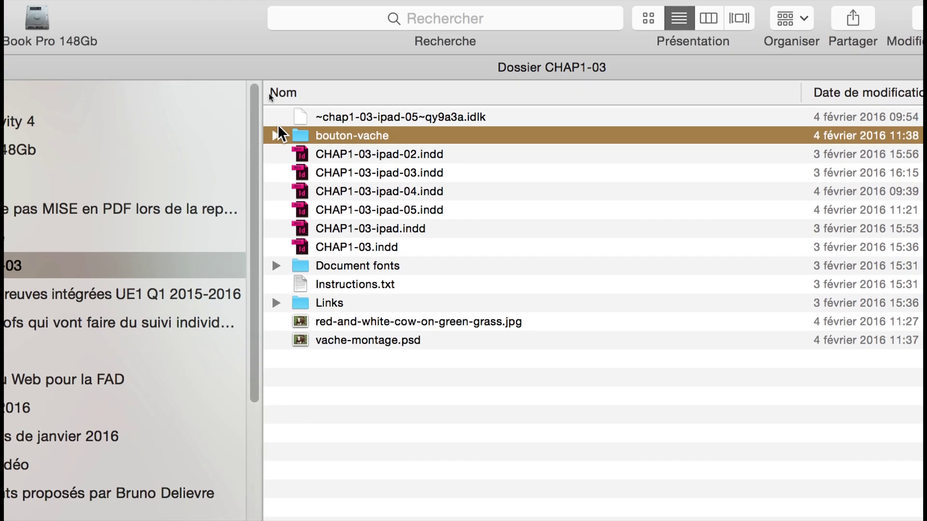
{"action": "left_click", "coordinate": [278, 128]}
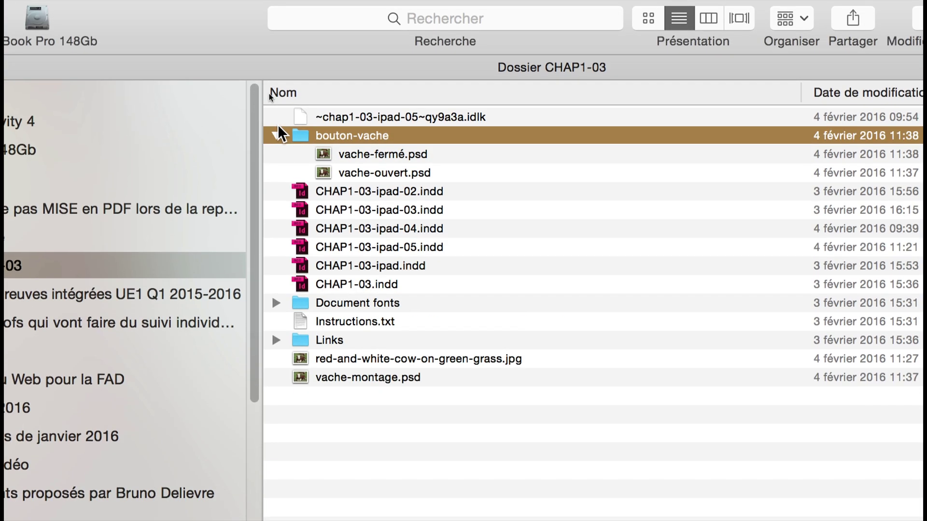
{"action": "left_click", "coordinate": [278, 128]}
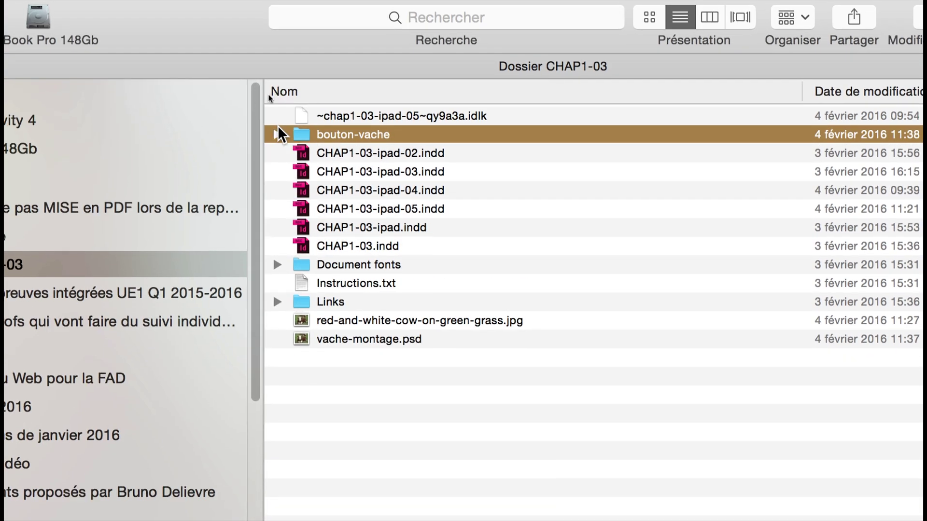
Switch to InDesign and display page 3 of CHAP1-03-ipad-05.indd.
{"action": "key", "text": "super+Tab"}
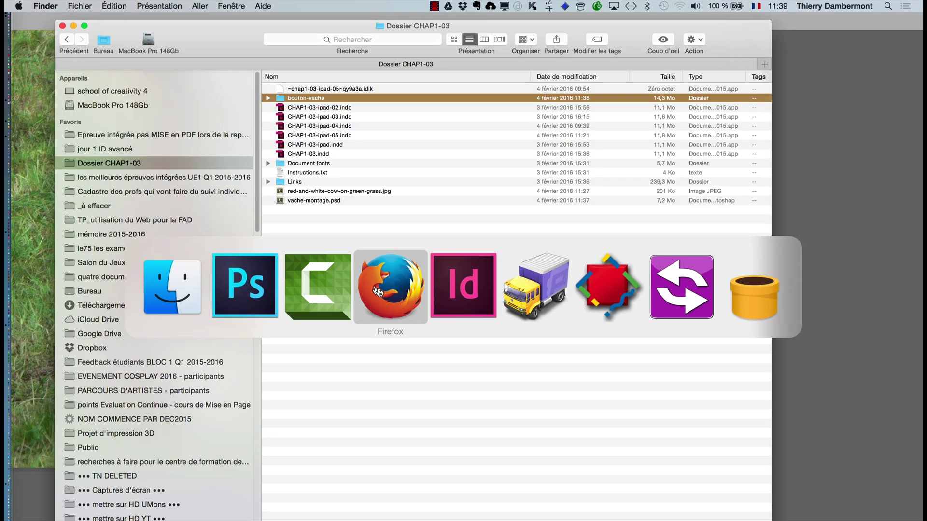
{"action": "left_click", "coordinate": [458, 296]}
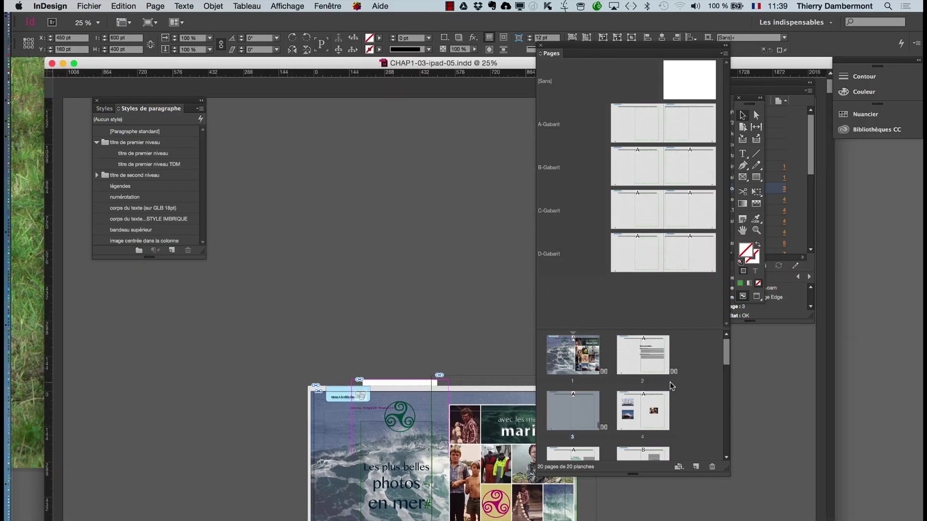
{"action": "scroll", "coordinate": [629, 386], "scroll_direction": "down", "scroll_amount": 3}
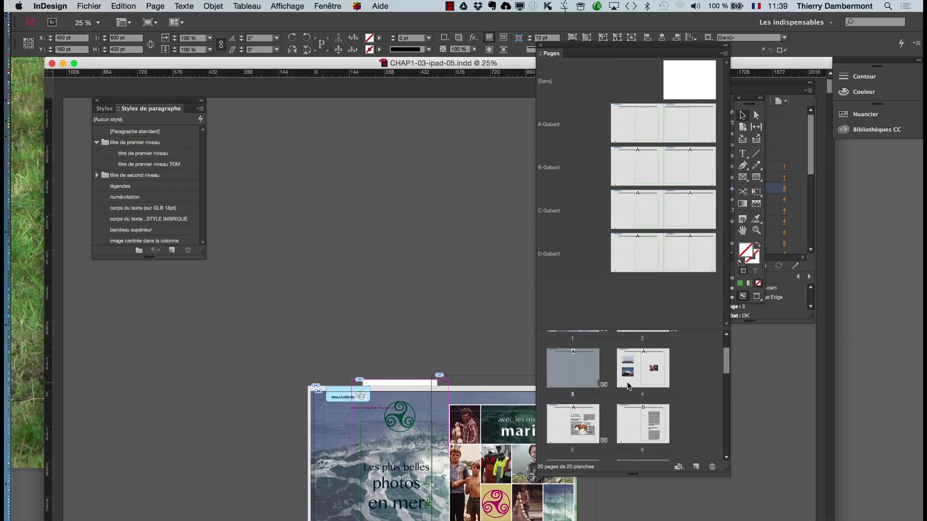
{"action": "double_click", "coordinate": [596, 366]}
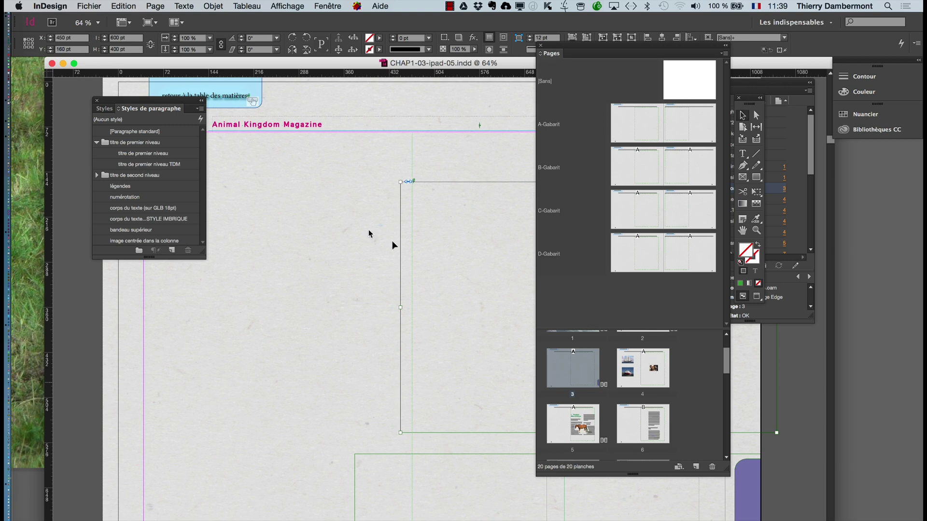
Move the floating paragraph styles palette clear of the page area.
{"action": "left_click_drag", "start_coordinate": [116, 100], "coordinate": [769, 352]}
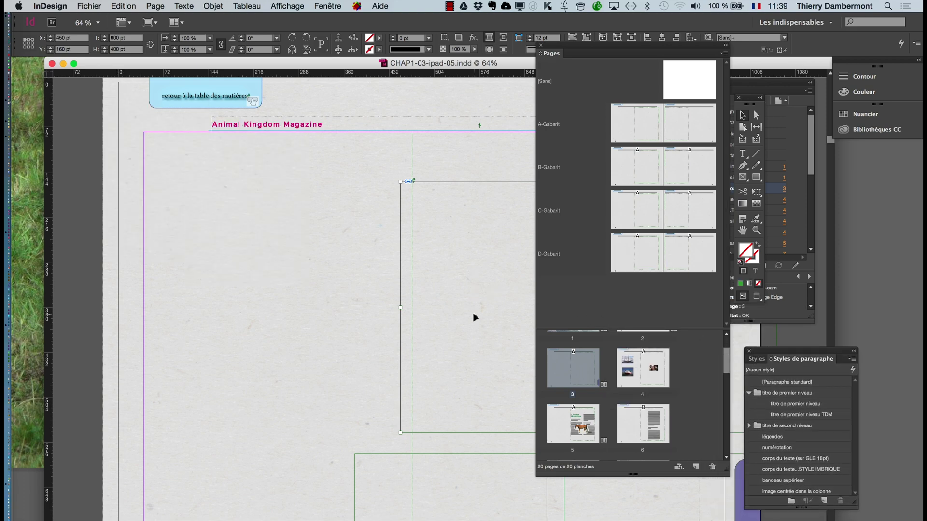
{"action": "scroll", "coordinate": [472, 316], "scroll_direction": "down", "scroll_amount": 1}
{"action": "scroll", "coordinate": [471, 319], "scroll_direction": "down", "scroll_amount": 2}
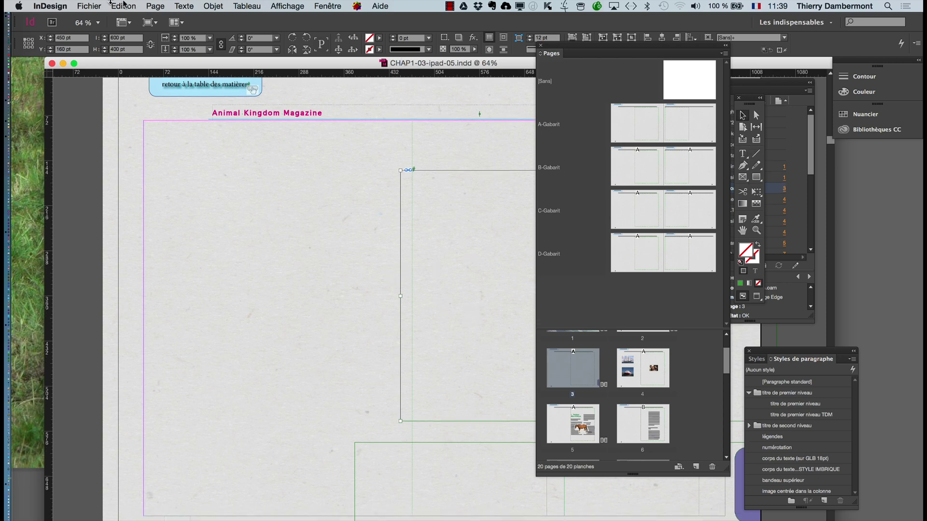
{"action": "left_click", "coordinate": [89, 5]}
{"action": "left_click", "coordinate": [93, 5]}
{"action": "scroll", "coordinate": [310, 265], "scroll_direction": "down", "scroll_amount": 1}
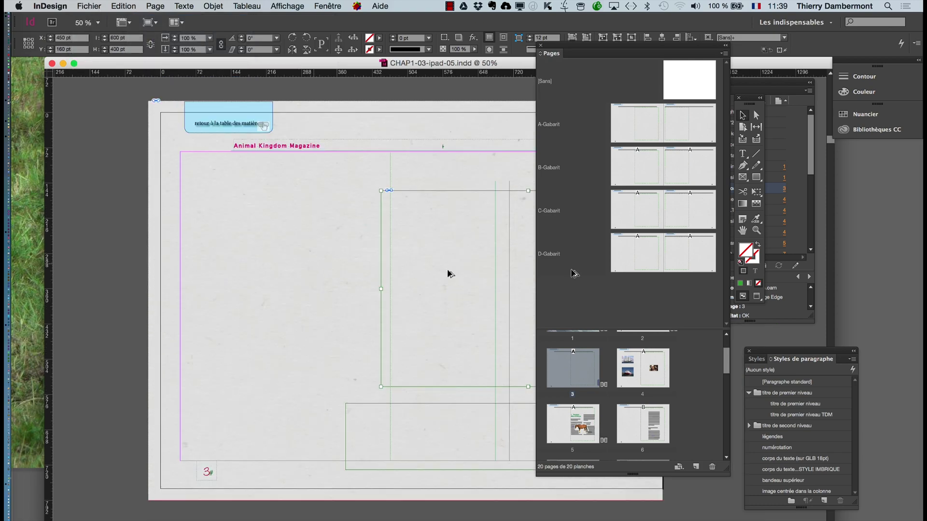
Display the blank page 12 of the magazine in full in the document window.
{"action": "left_click", "coordinate": [743, 230]}
{"action": "left_click_drag", "start_coordinate": [410, 250], "coordinate": [395, 282]}
{"action": "scroll", "coordinate": [621, 401], "scroll_direction": "down", "scroll_amount": 1}
{"action": "scroll", "coordinate": [621, 400], "scroll_direction": "down", "scroll_amount": 10}
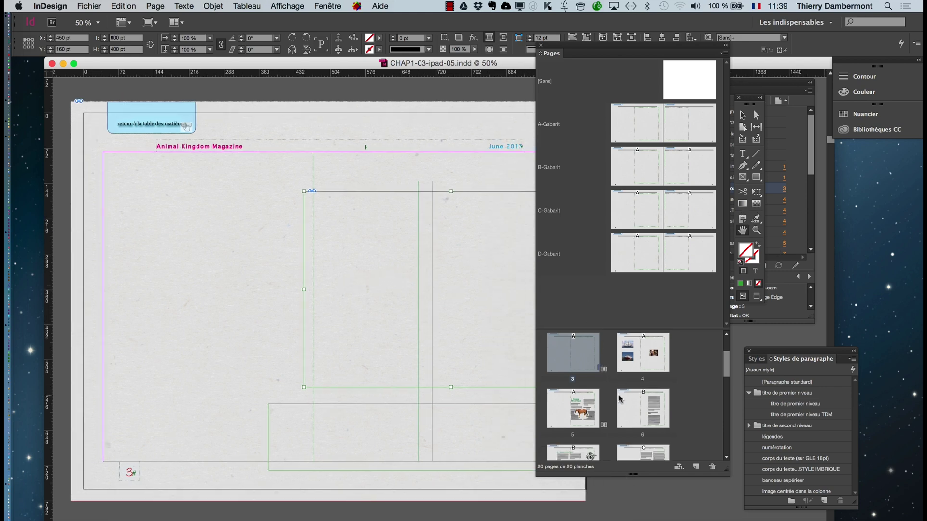
{"action": "double_click", "coordinate": [627, 397]}
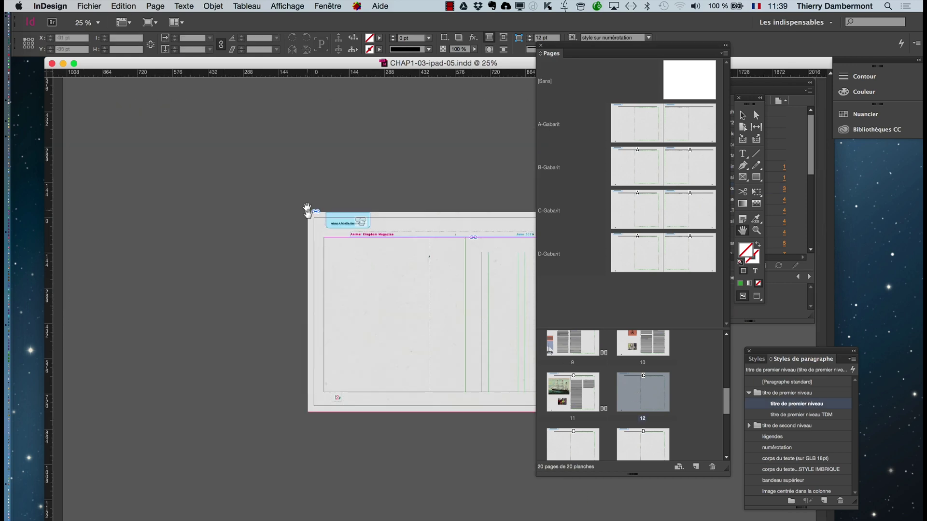
{"action": "scroll", "coordinate": [203, 217], "scroll_direction": "down", "scroll_amount": 3}
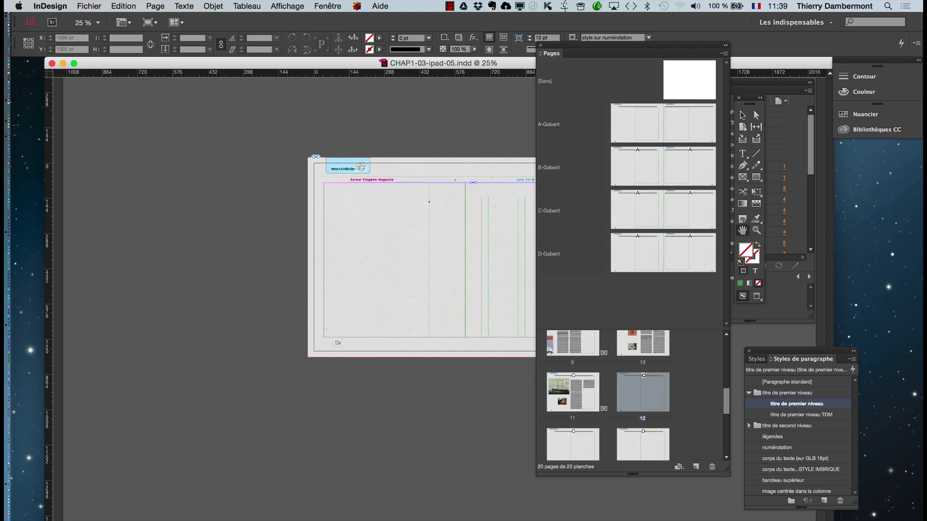
{"action": "scroll", "coordinate": [299, 254], "scroll_direction": "right", "scroll_amount": 5}
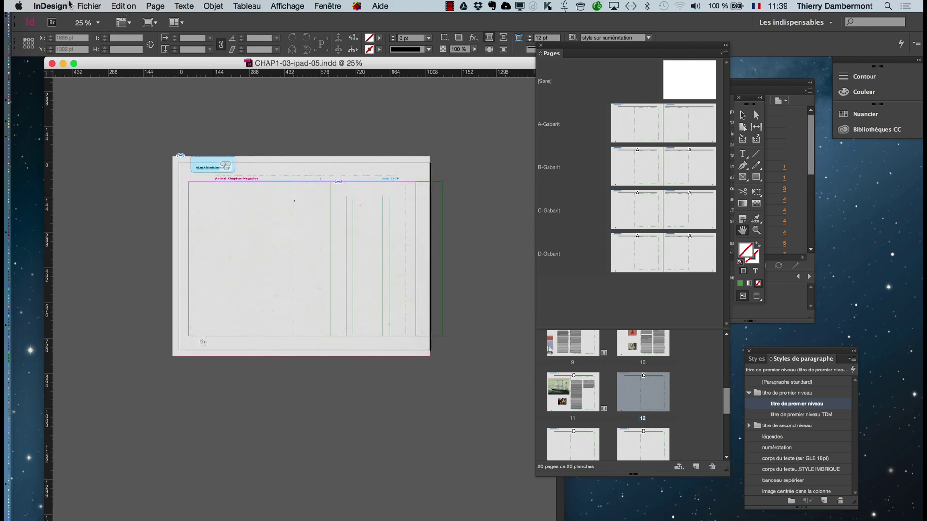
Place vache-fermé.psd from the bouton-vache folder in Dossier CHAP1-03 onto page 12 at its original size.
{"action": "left_click", "coordinate": [89, 6]}
{"action": "left_click", "coordinate": [95, 157]}
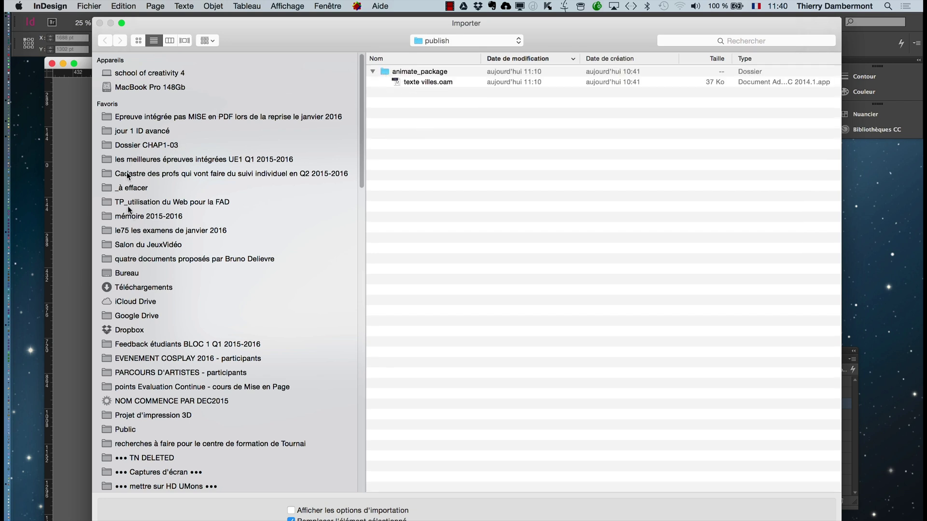
{"action": "left_click", "coordinate": [138, 144]}
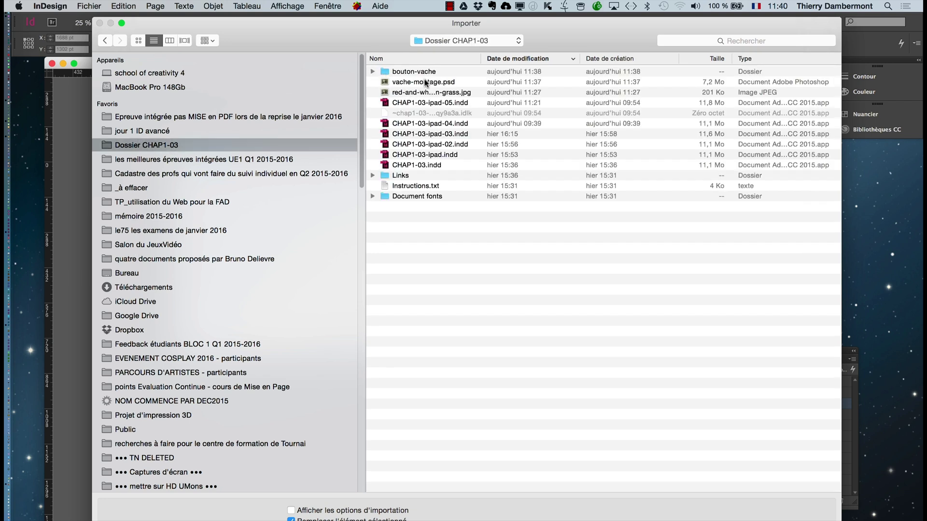
{"action": "double_click", "coordinate": [422, 73]}
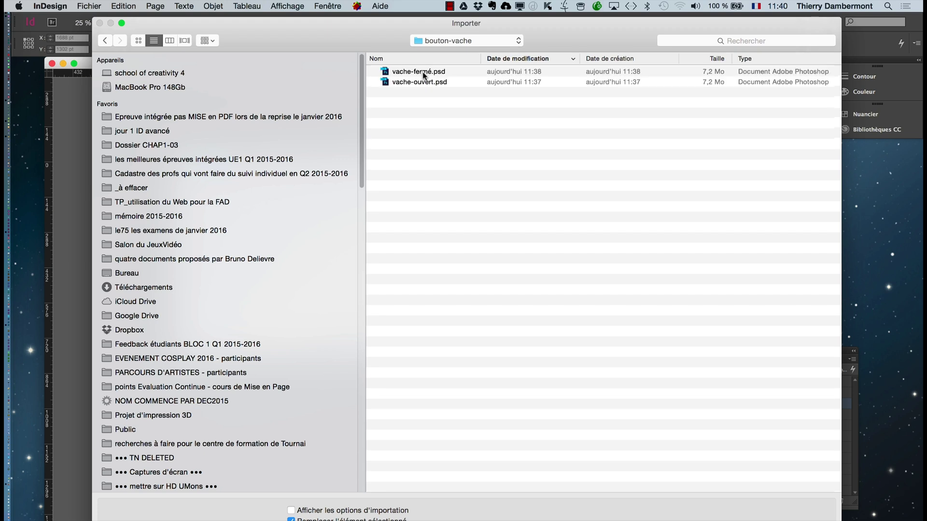
{"action": "left_click", "coordinate": [422, 72]}
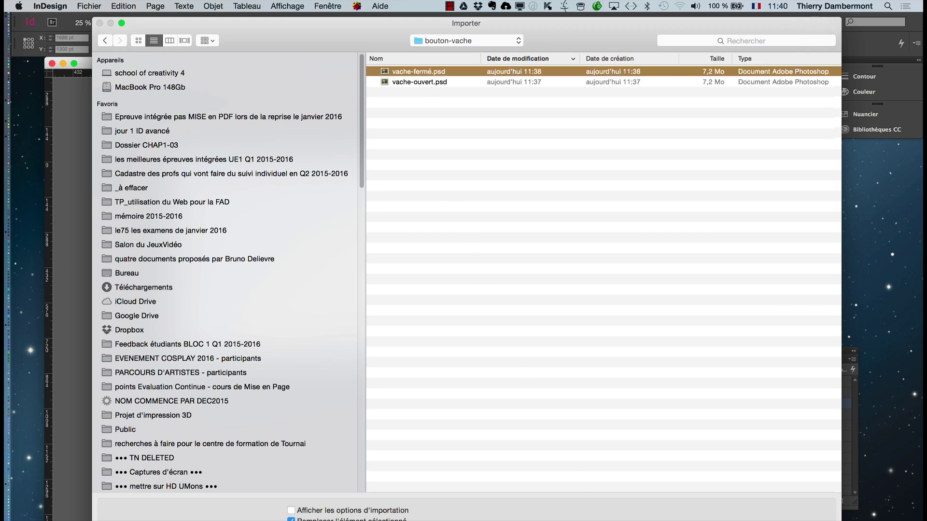
{"action": "key", "text": "Return"}
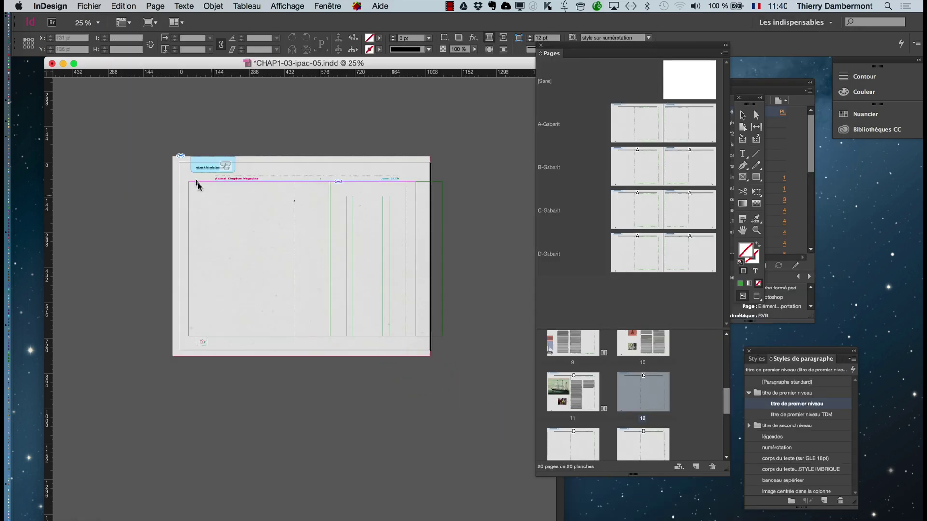
{"action": "left_click", "coordinate": [197, 182]}
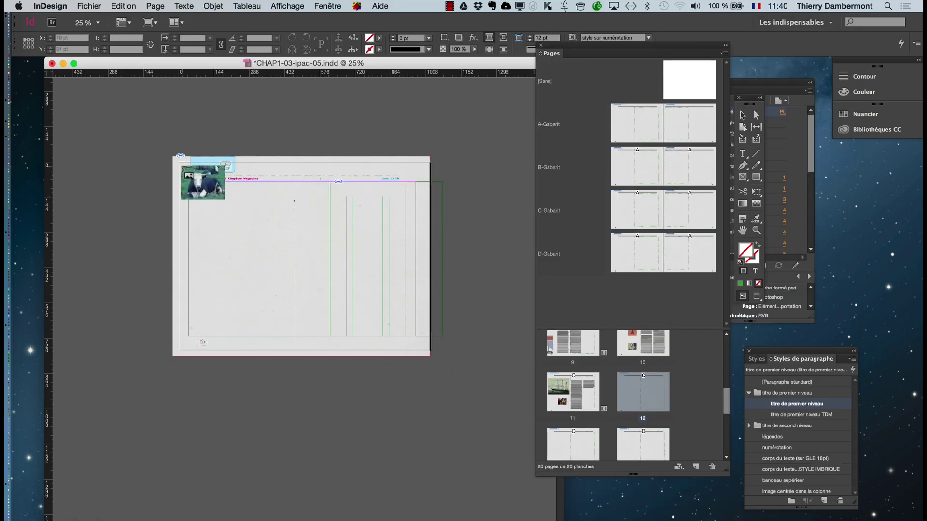
{"action": "left_click", "coordinate": [152, 180]}
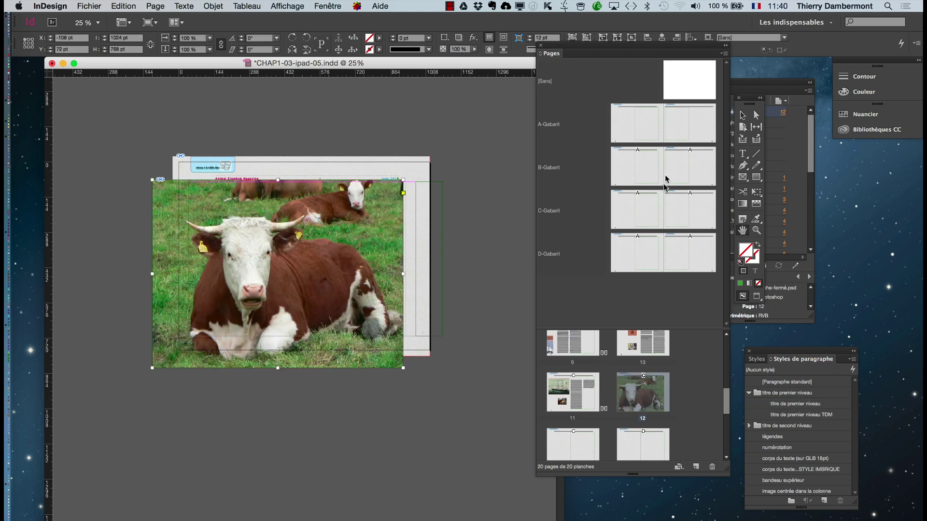
Move the cow image over page 12 so it fills the page, at about X -5.5 pt and Y -2.4 pt.
{"action": "left_click", "coordinate": [742, 116]}
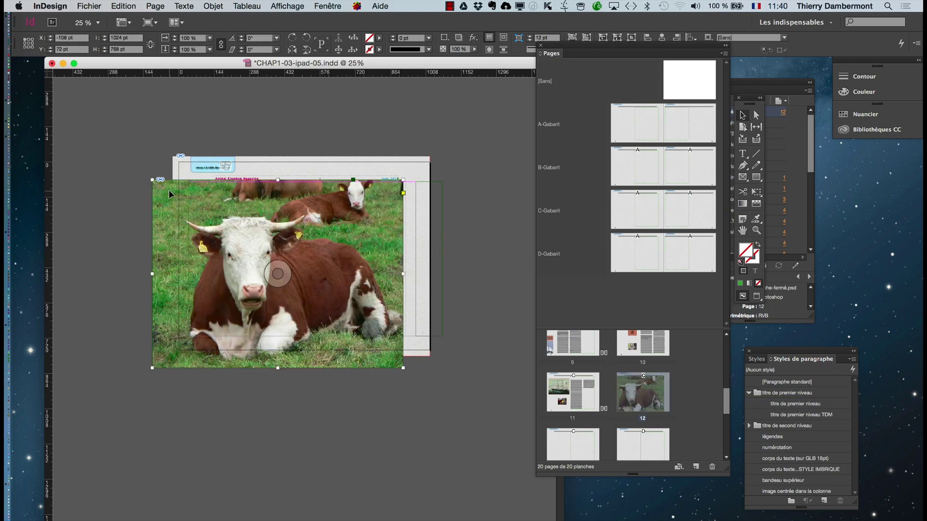
{"action": "left_click_drag", "start_coordinate": [185, 181], "coordinate": [174, 206]}
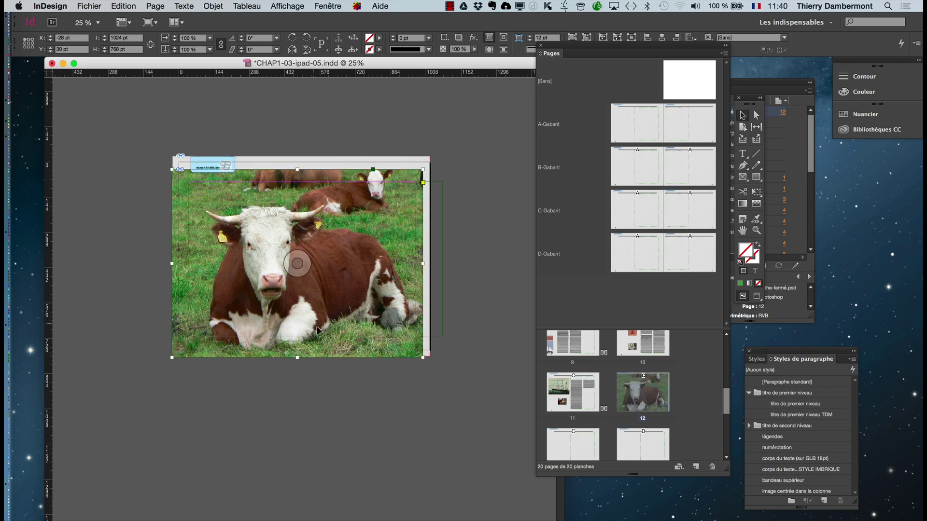
{"action": "left_click_drag", "start_coordinate": [423, 357], "coordinate": [429, 347]}
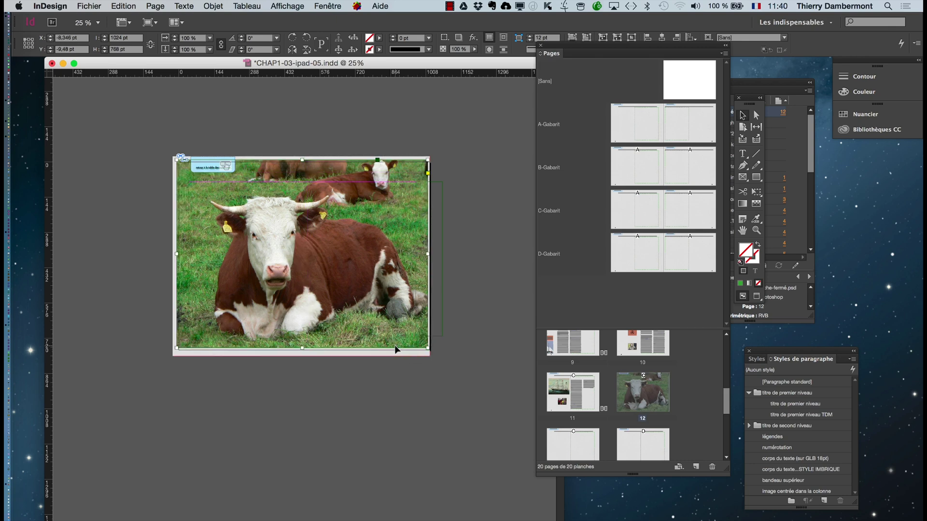
{"action": "key", "text": "Down"}
{"action": "key", "text": "Right"}
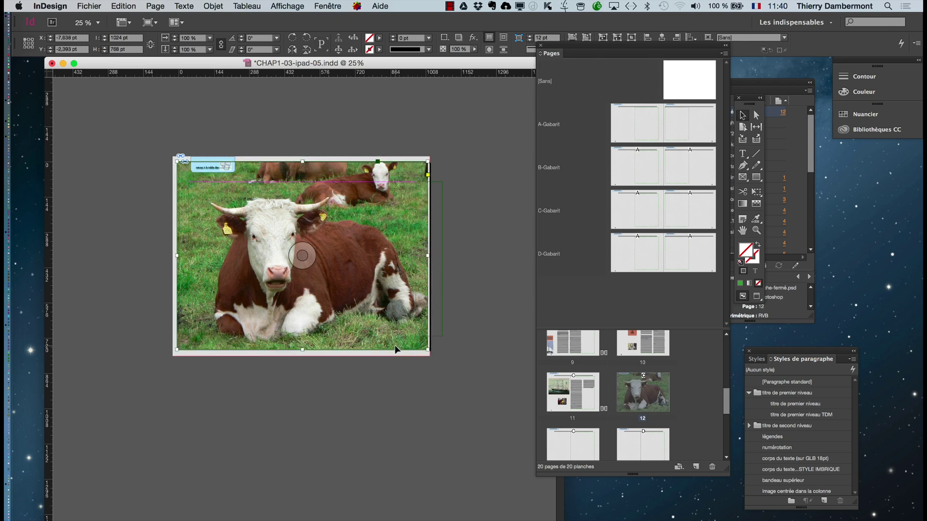
{"action": "key", "text": "Right"}
{"action": "key", "text": "Right"}
{"action": "key", "text": "Right"}
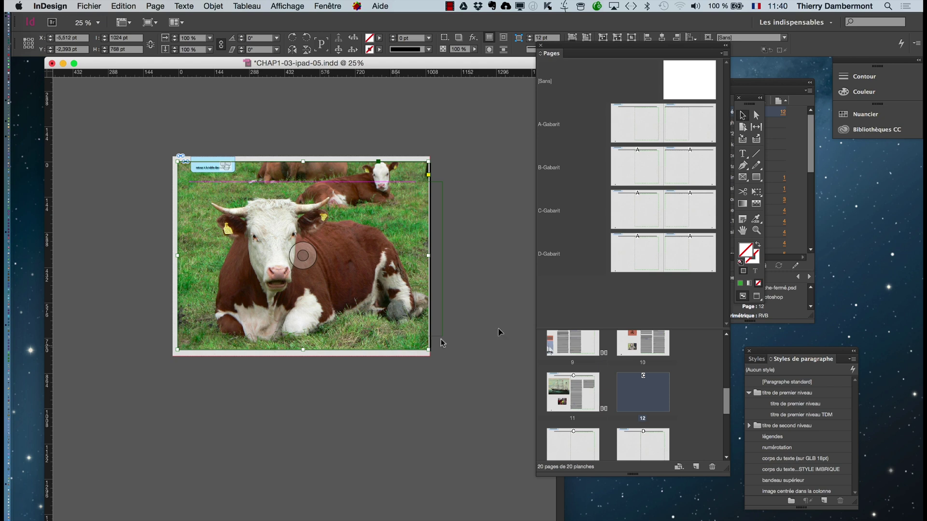
Display the document's layer list and place it below page 12, clear of the cow image.
{"action": "left_click", "coordinate": [332, 6]}
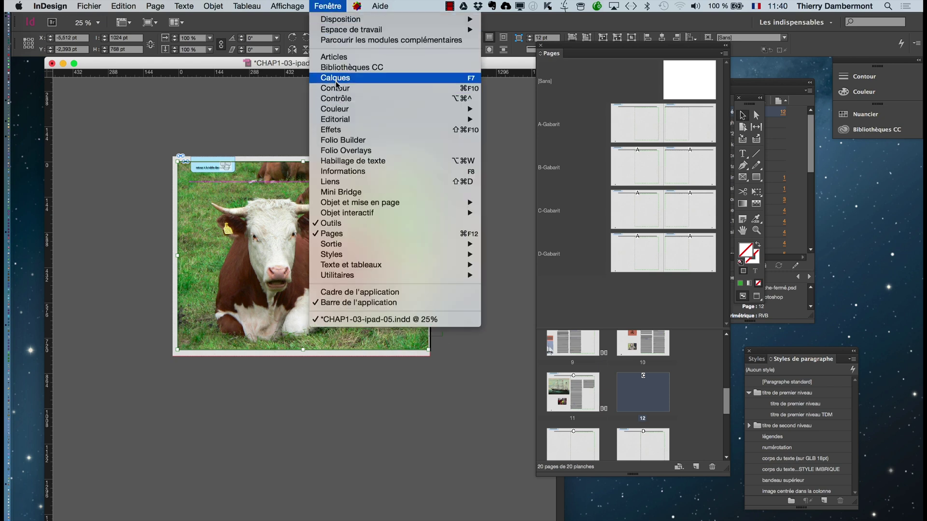
{"action": "left_click", "coordinate": [338, 78]}
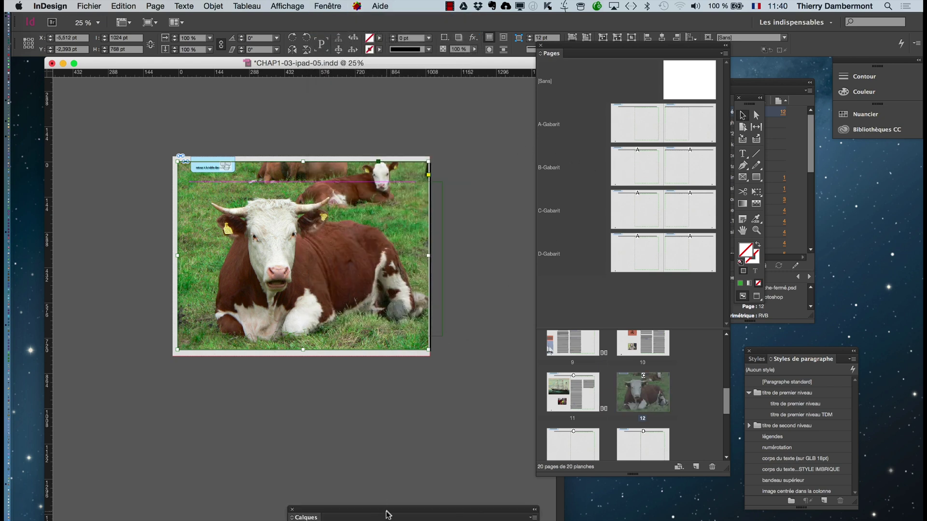
{"action": "left_click_drag", "start_coordinate": [386, 514], "coordinate": [453, 116]}
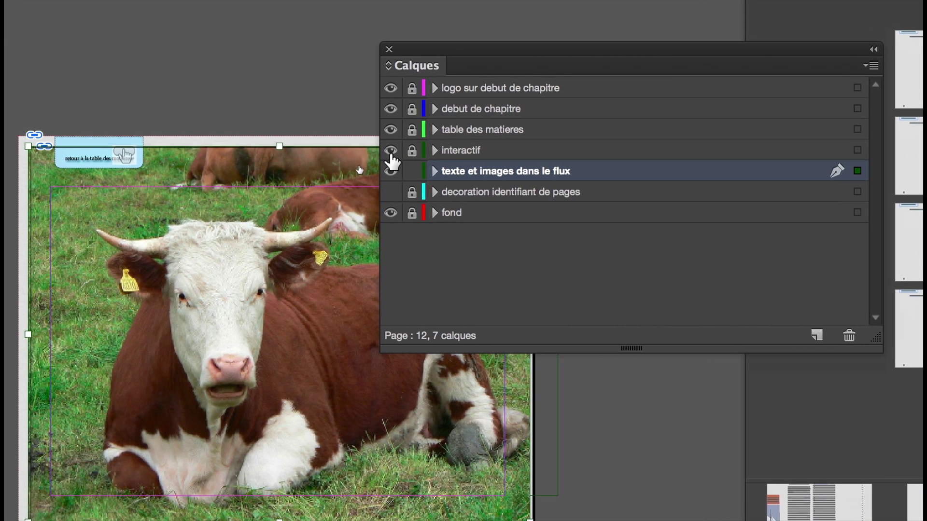
{"action": "left_click", "coordinate": [391, 151]}
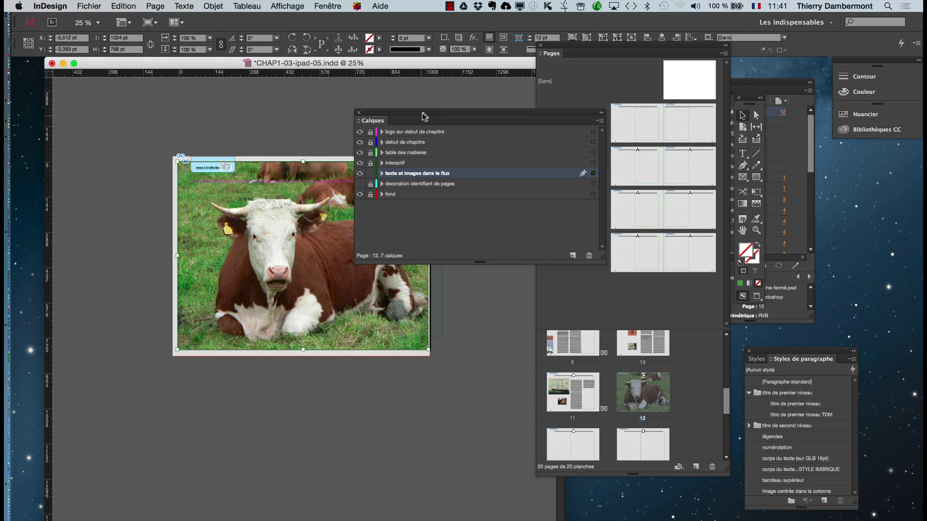
{"action": "left_click_drag", "start_coordinate": [423, 116], "coordinate": [185, 390]}
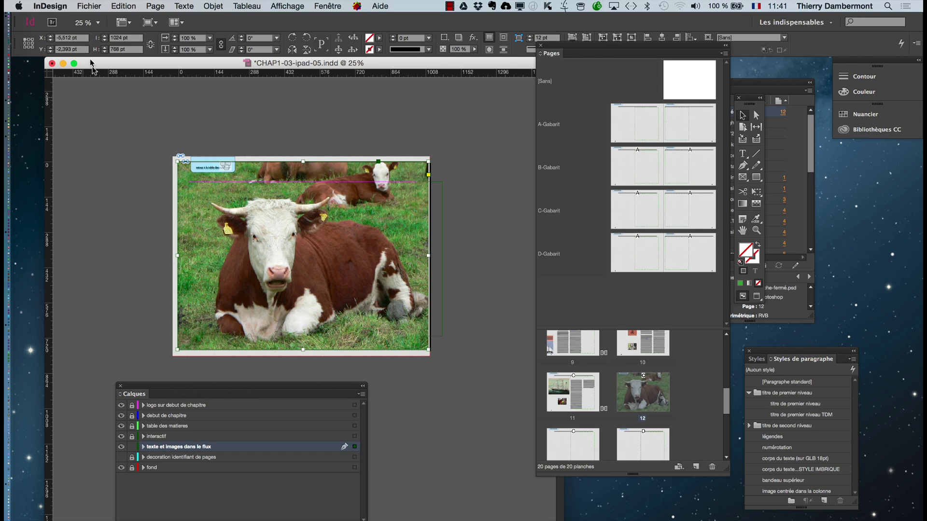
Save the document under the new name CHAP1-03-ipad-06.indd in the Dossier CHAP1-03 folder.
{"action": "left_click", "coordinate": [88, 6]}
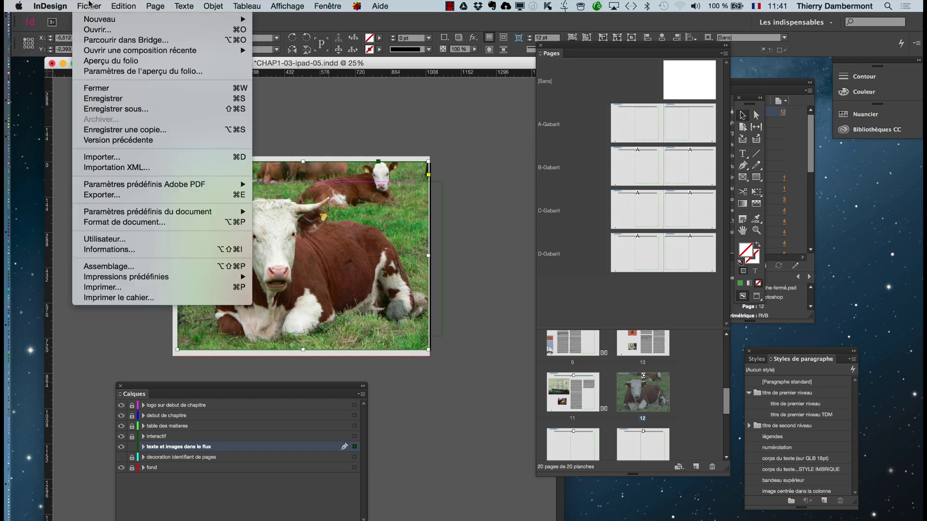
{"action": "left_click", "coordinate": [110, 110]}
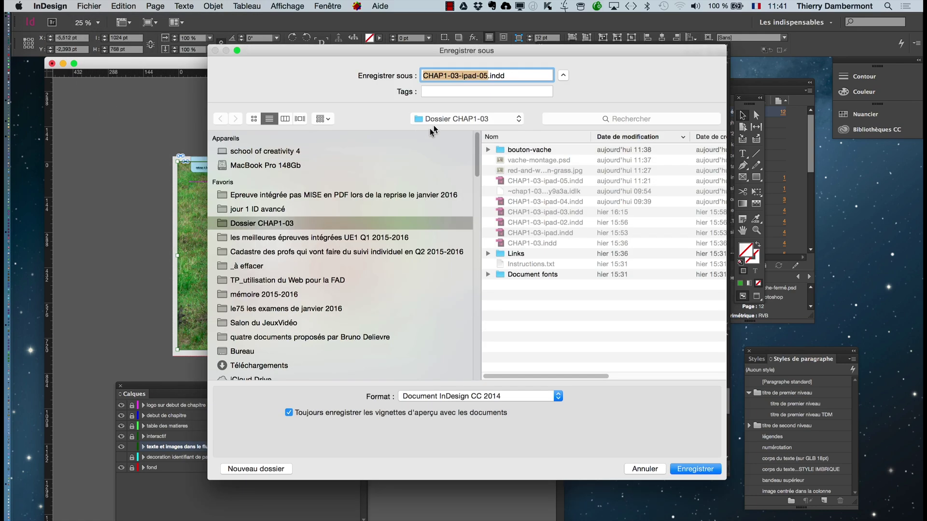
{"action": "left_click", "coordinate": [487, 76]}
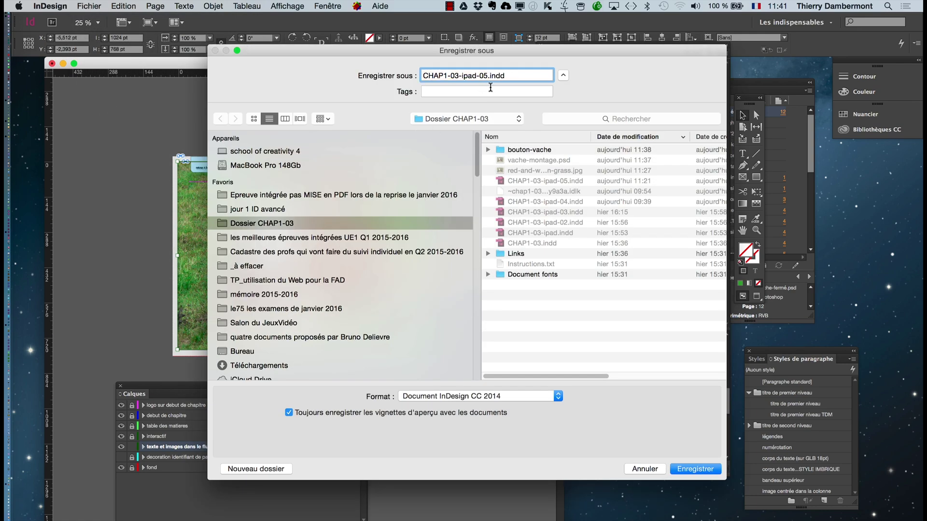
{"action": "key", "text": "BackSpace"}
{"action": "type", "text": "6"}
{"action": "key", "text": "Return"}
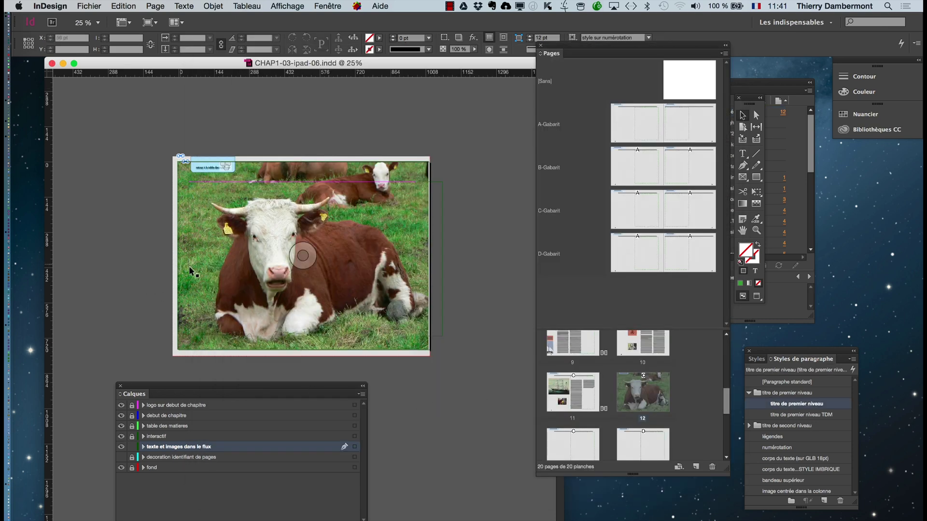
Select the cow image on page 12 and open its type choices in Boutons et formulaires.
{"action": "left_click", "coordinate": [303, 256]}
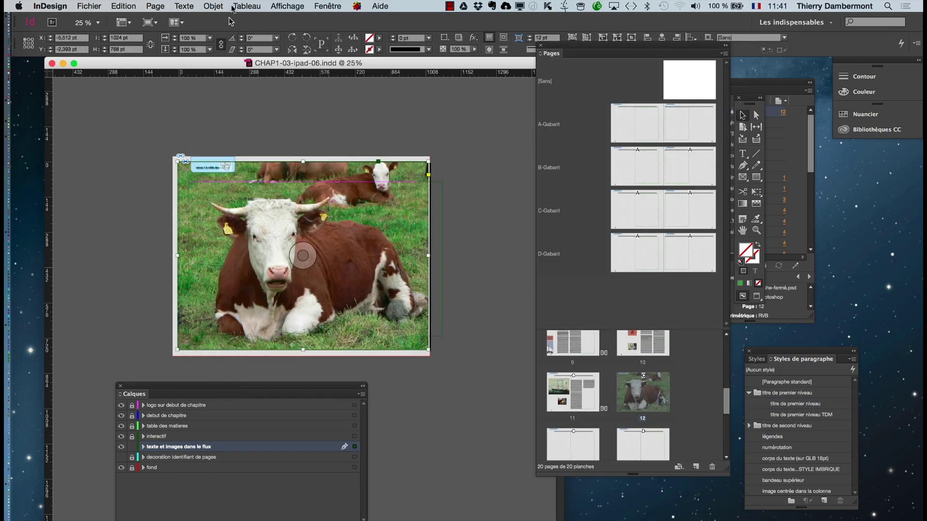
{"action": "left_click", "coordinate": [328, 6]}
{"action": "mouse_move", "coordinate": [364, 214]}
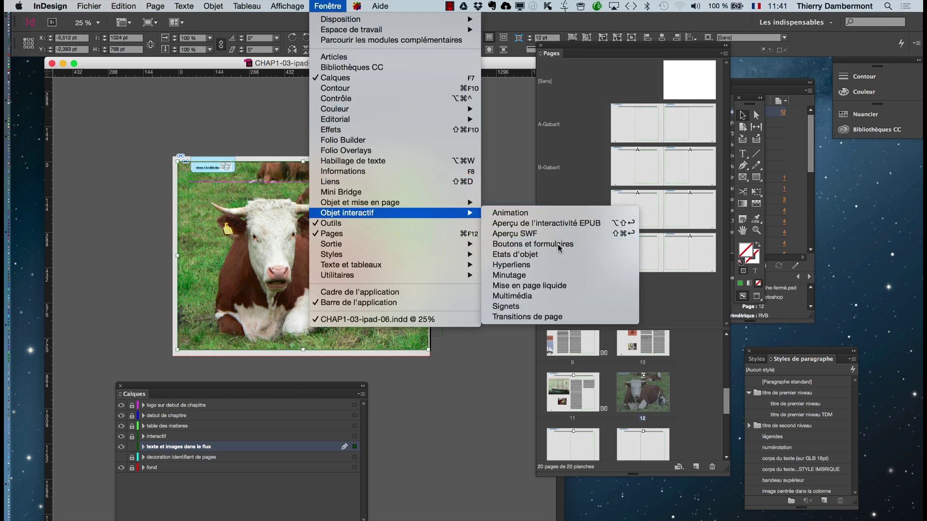
{"action": "left_click", "coordinate": [507, 244]}
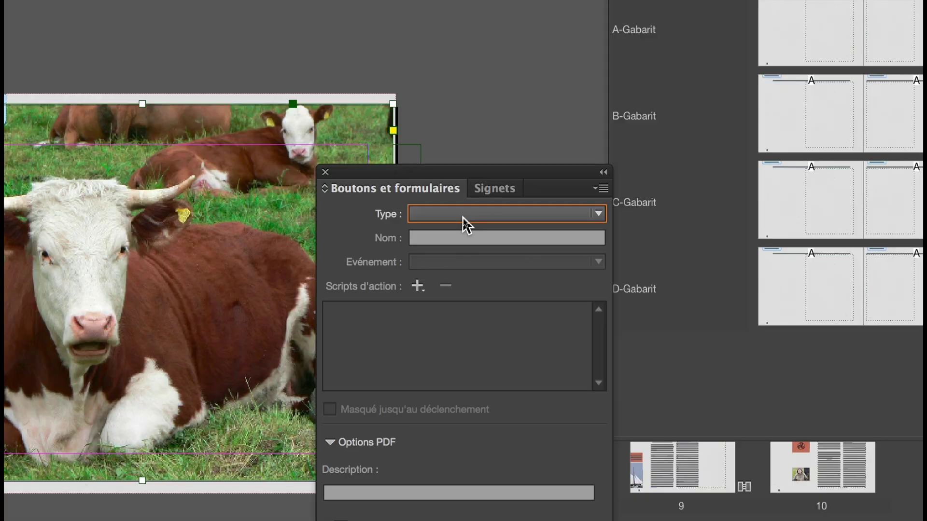
{"action": "left_click", "coordinate": [462, 217]}
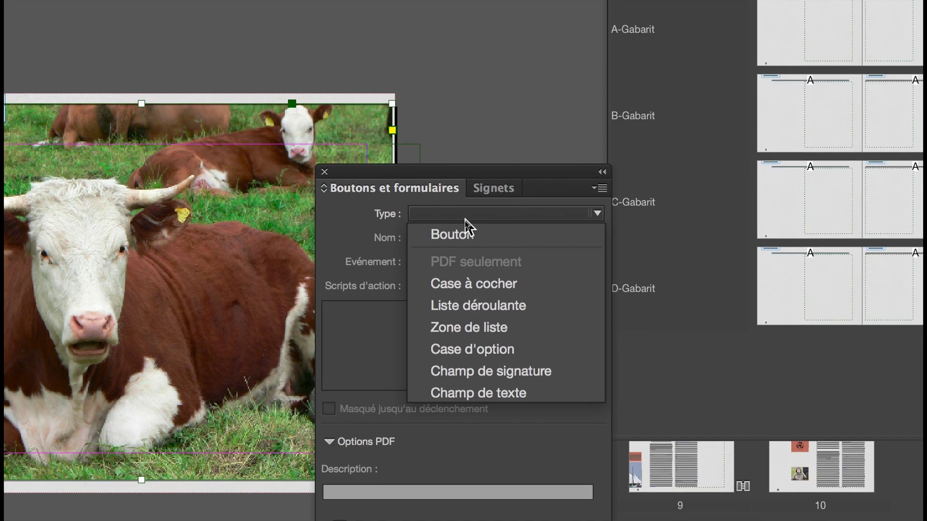
Convert the selected cow image into a button named "vache", keeping the page and button settings in view.
{"action": "left_click", "coordinate": [466, 233]}
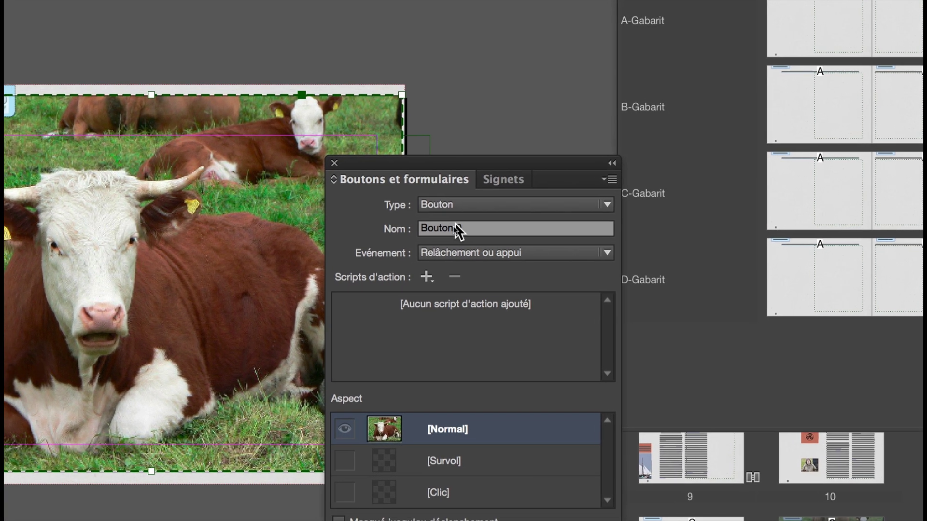
{"action": "left_click_drag", "start_coordinate": [458, 233], "coordinate": [411, 232]}
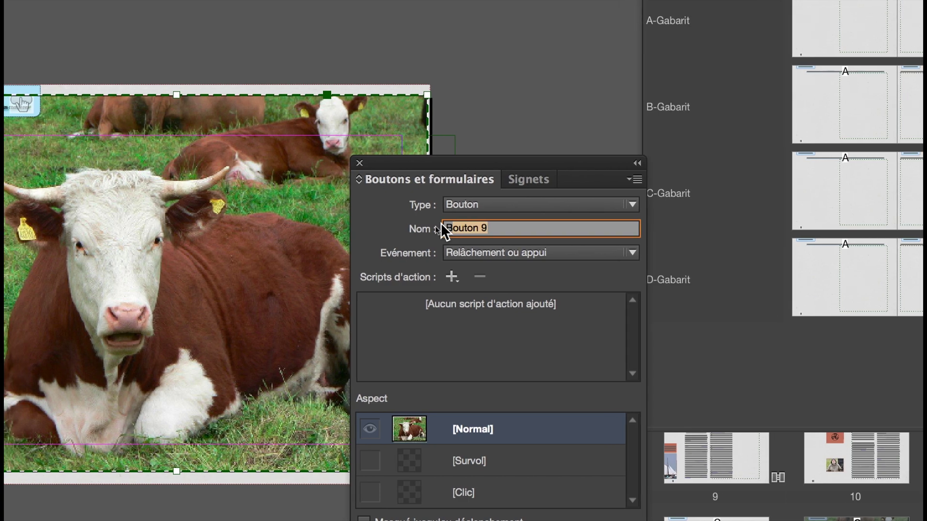
{"action": "type", "text": "vache"}
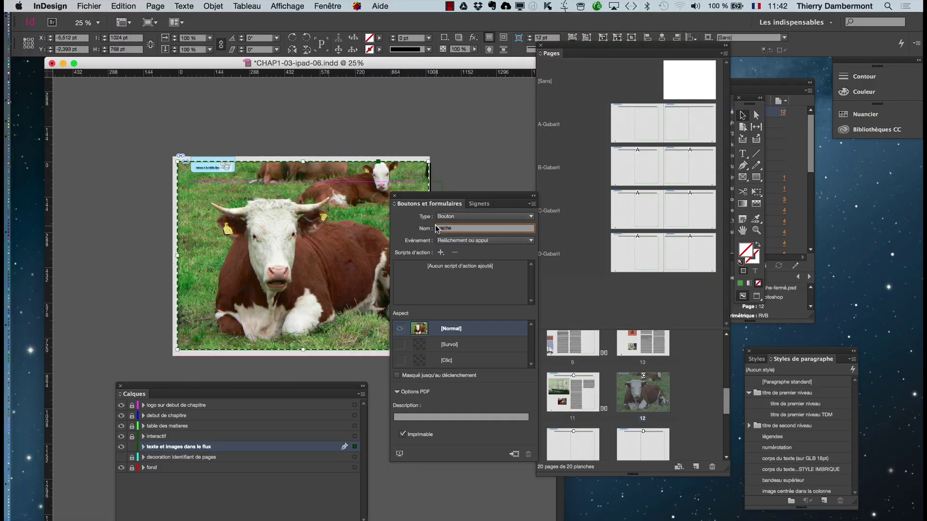
{"action": "left_click_drag", "start_coordinate": [417, 196], "coordinate": [476, 148]}
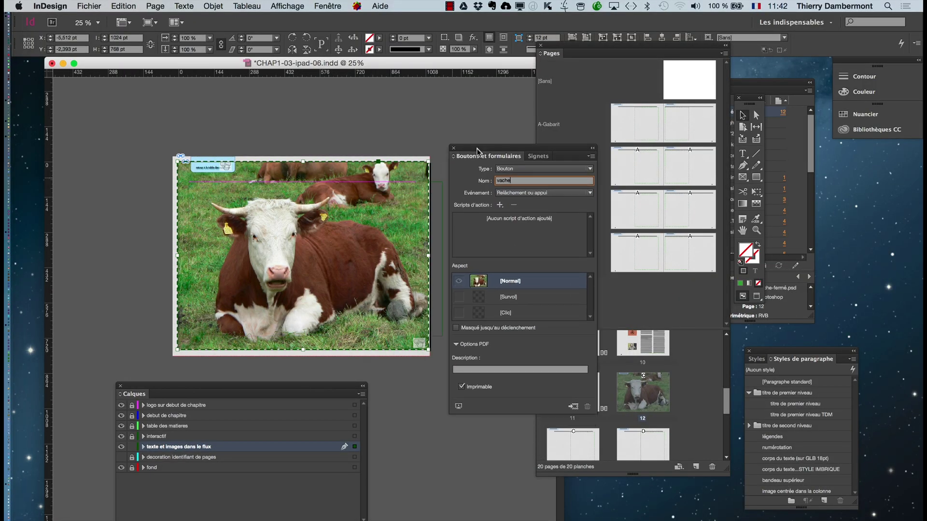
{"action": "left_click", "coordinate": [610, 286]}
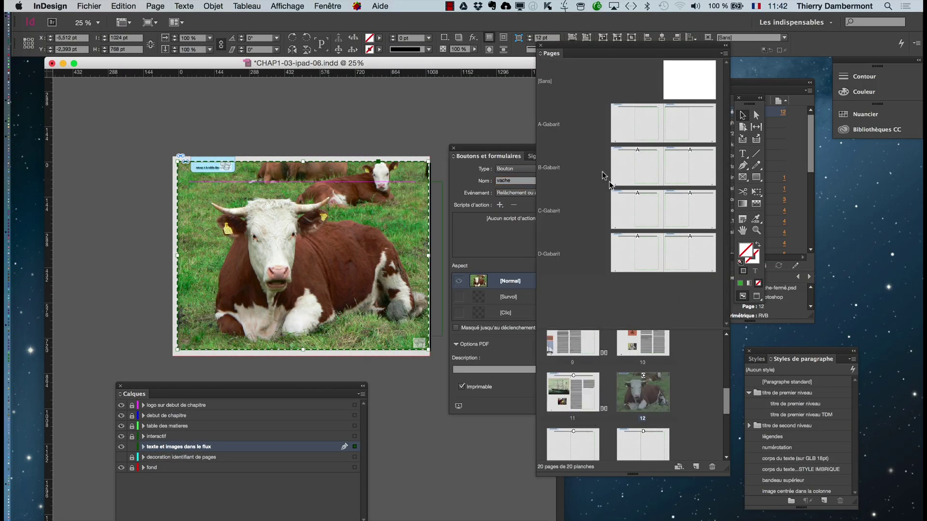
{"action": "left_click_drag", "start_coordinate": [502, 149], "coordinate": [497, 93]}
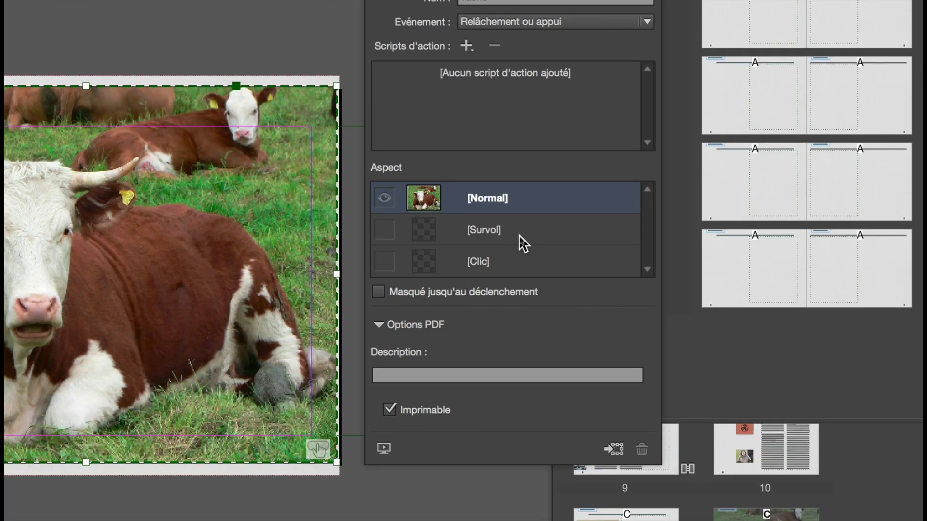
Activate the Survol (rollover) appearance for the vache button and bring the layer list beside the button settings.
{"action": "left_click", "coordinate": [519, 235]}
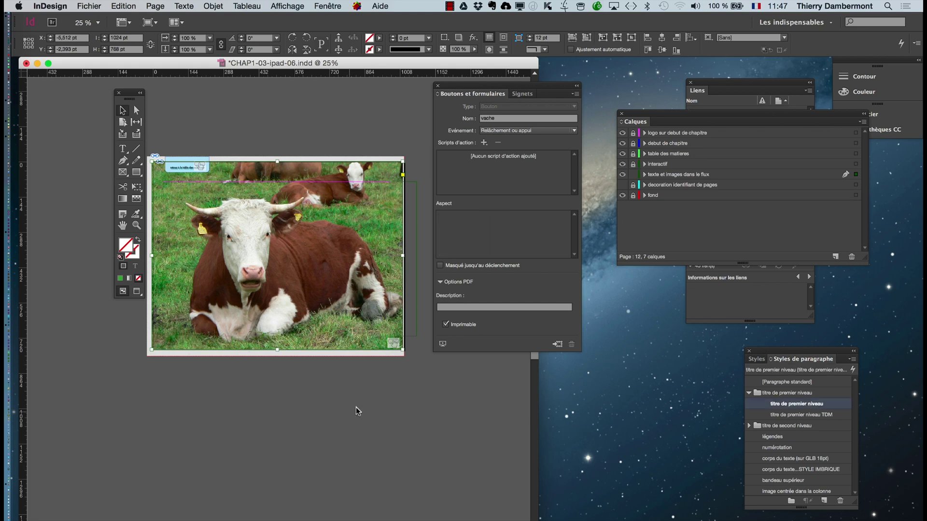
{"action": "left_click", "coordinate": [83, 277]}
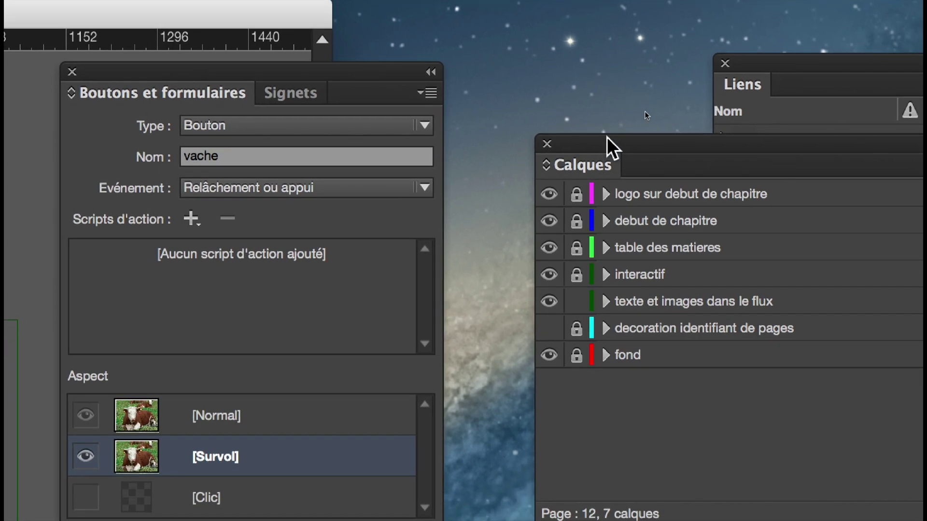
{"action": "left_click_drag", "start_coordinate": [607, 137], "coordinate": [517, 143]}
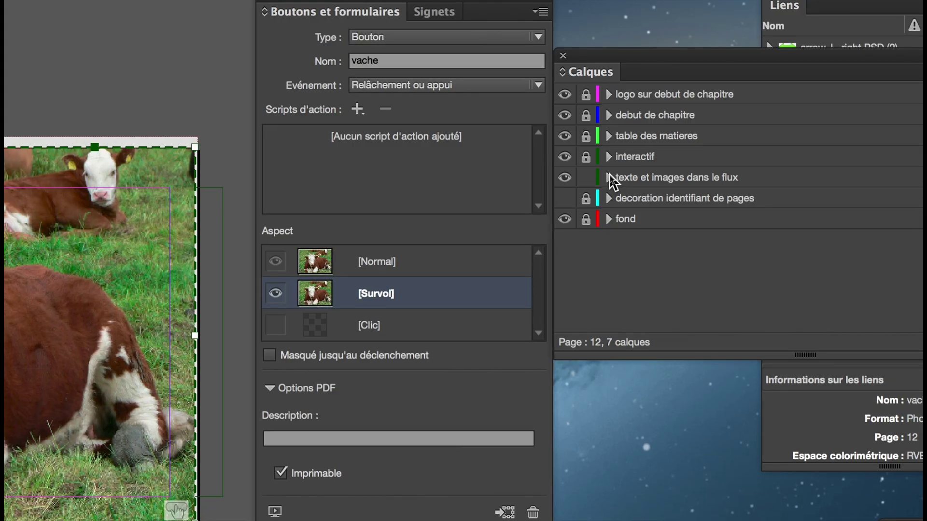
Replace the vache-fermé.psd image in the button's rollover state with vache-ouvert.psd.
{"action": "left_click", "coordinate": [609, 176]}
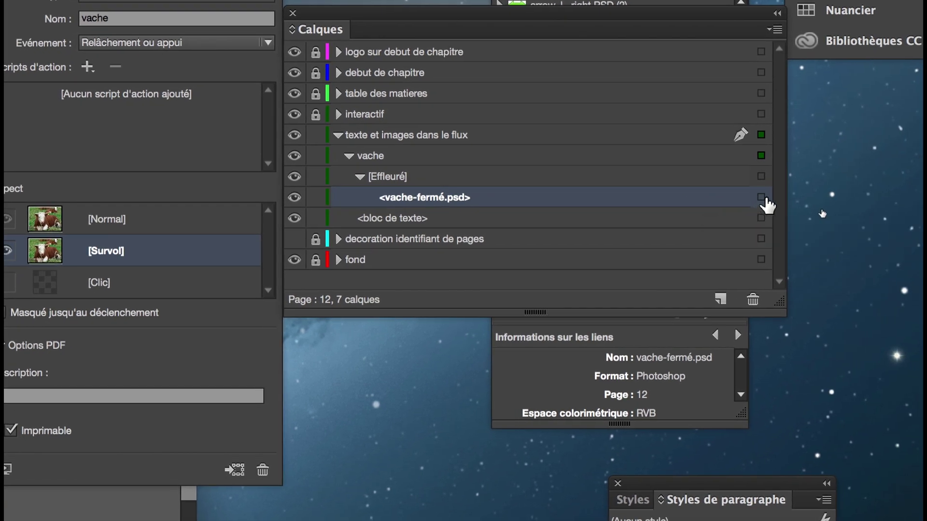
{"action": "left_click", "coordinate": [764, 198]}
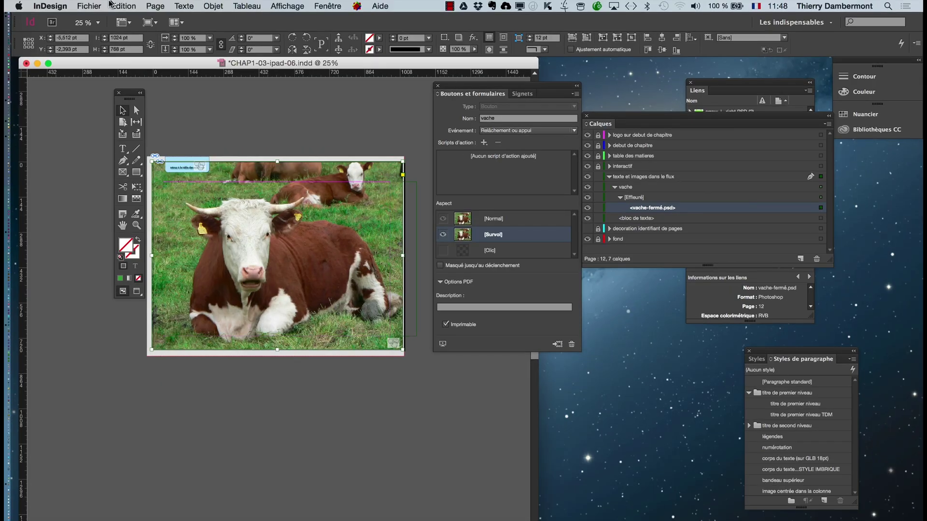
{"action": "left_click", "coordinate": [96, 6]}
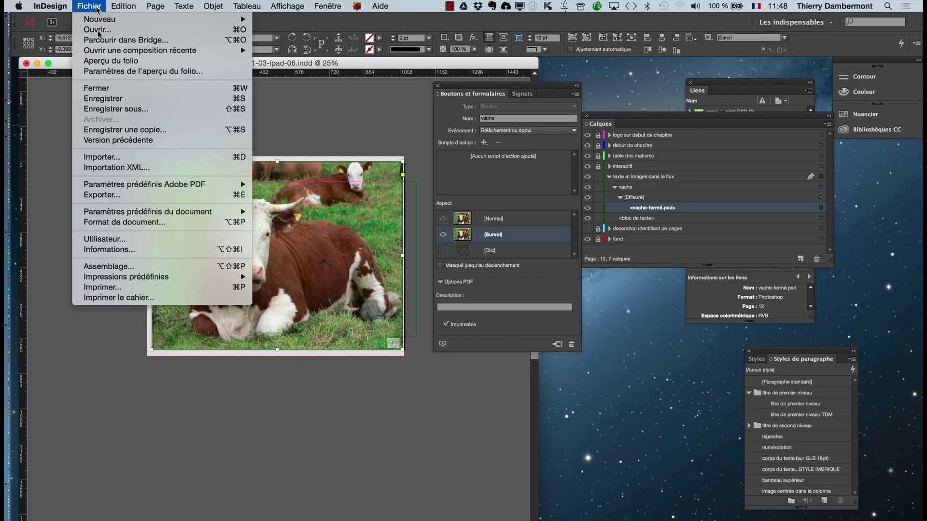
{"action": "left_click", "coordinate": [121, 161]}
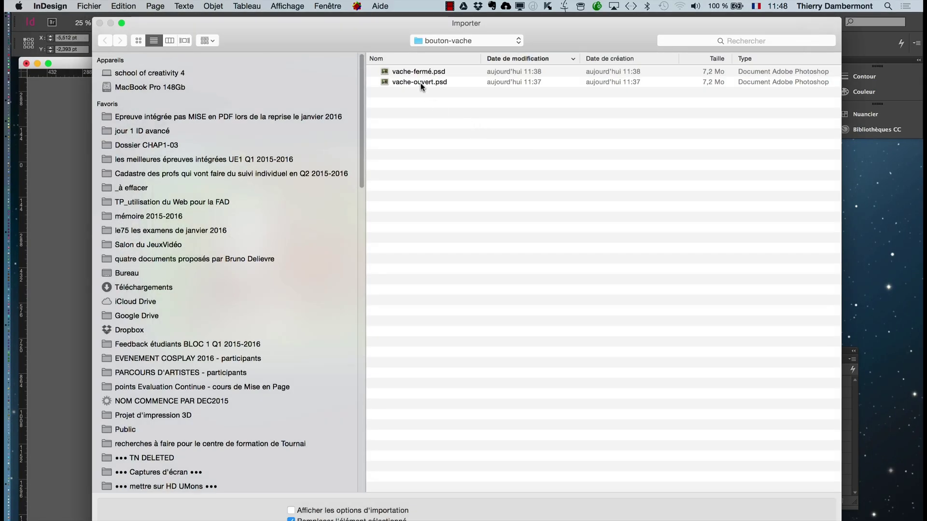
{"action": "left_click", "coordinate": [420, 82]}
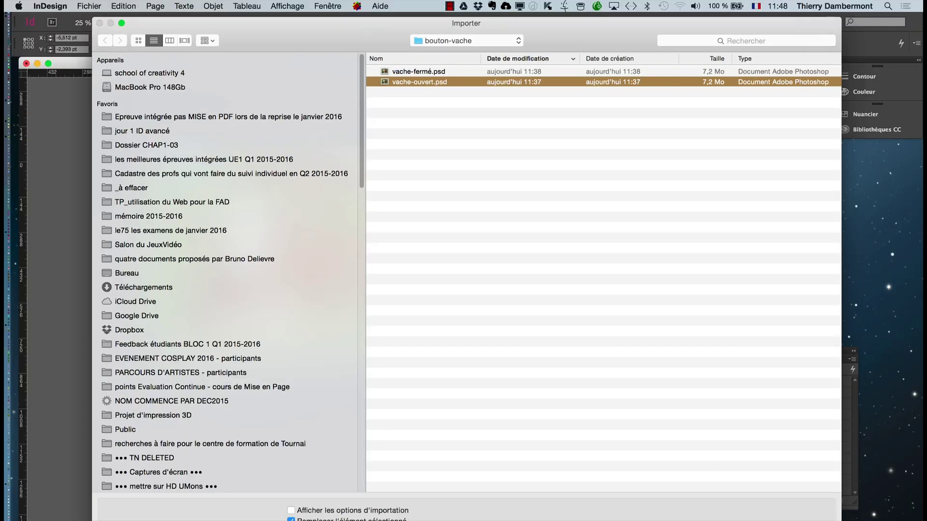
{"action": "key", "text": "Return"}
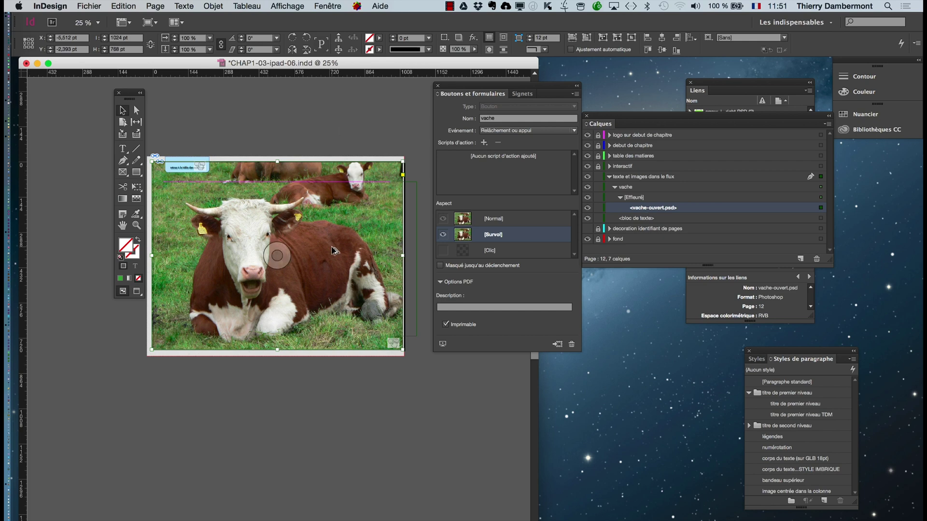
Display blank page 14 of the document and clear the tools away from the pasteboard beside it.
{"action": "key", "text": "super+minus"}
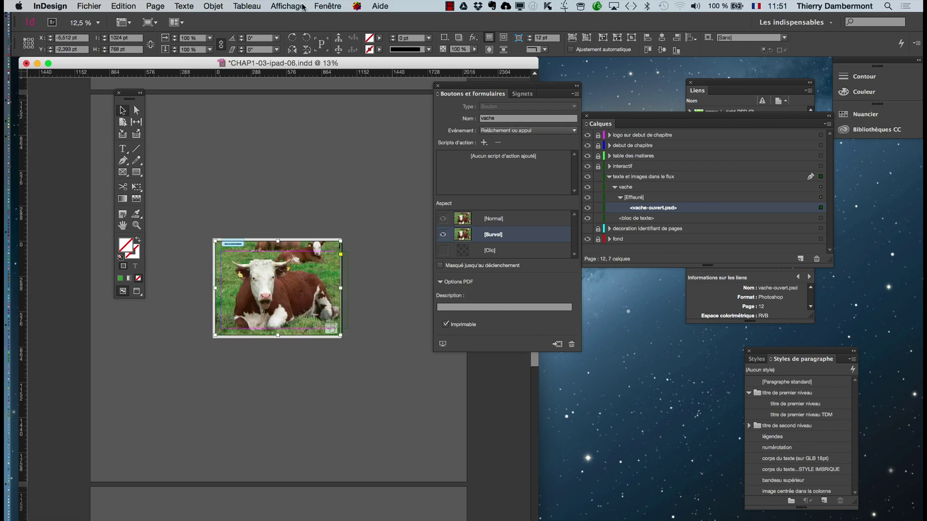
{"action": "left_click", "coordinate": [328, 6]}
{"action": "left_click", "coordinate": [348, 234]}
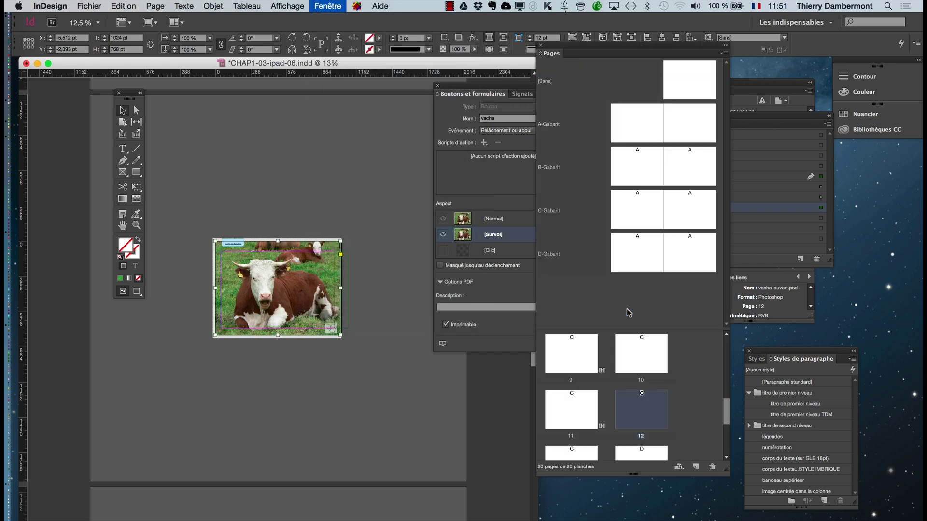
{"action": "scroll", "coordinate": [685, 403], "scroll_direction": "down", "scroll_amount": 1}
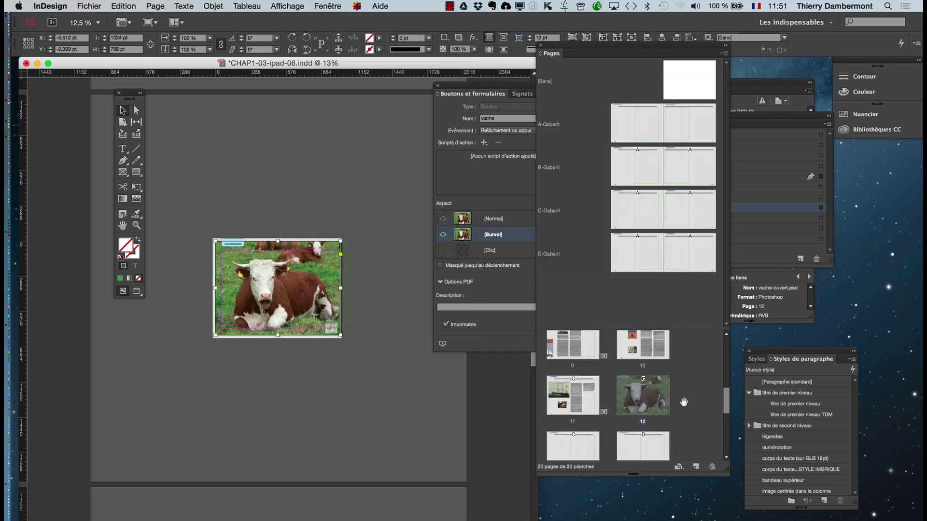
{"action": "double_click", "coordinate": [654, 428]}
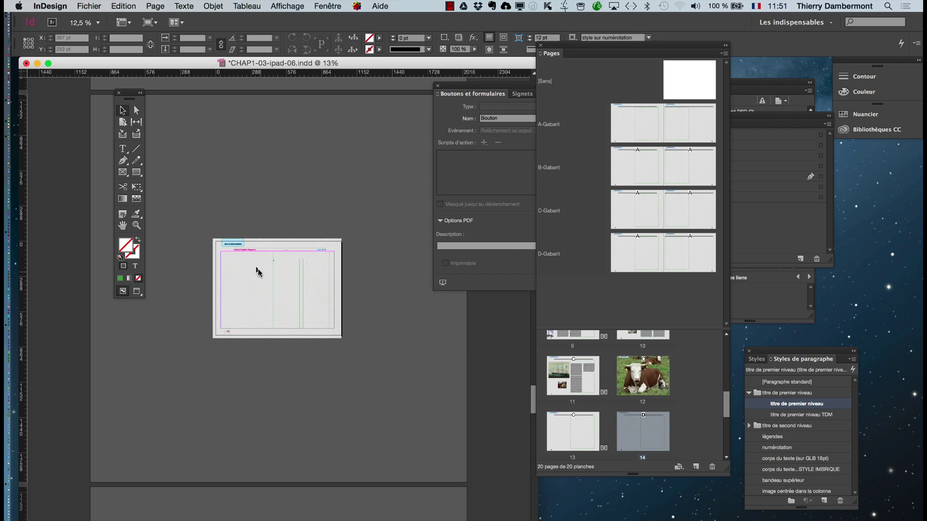
{"action": "key", "text": "super+equal"}
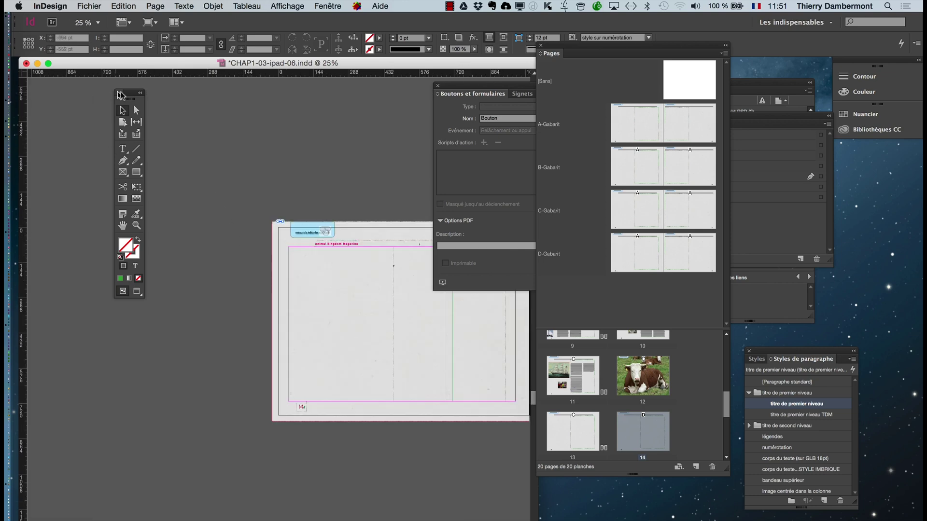
{"action": "left_click_drag", "start_coordinate": [120, 94], "coordinate": [32, 95]}
Import vache-fermé.psd and vache-ouvert.psd together onto page 14 and separate the open-mouthed cow from the other image.
{"action": "left_click", "coordinate": [90, 6]}
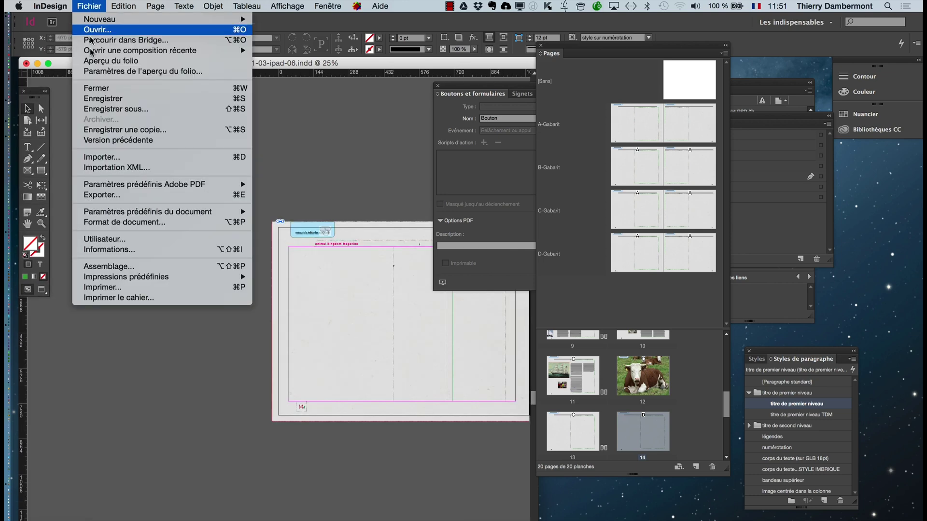
{"action": "left_click", "coordinate": [100, 156]}
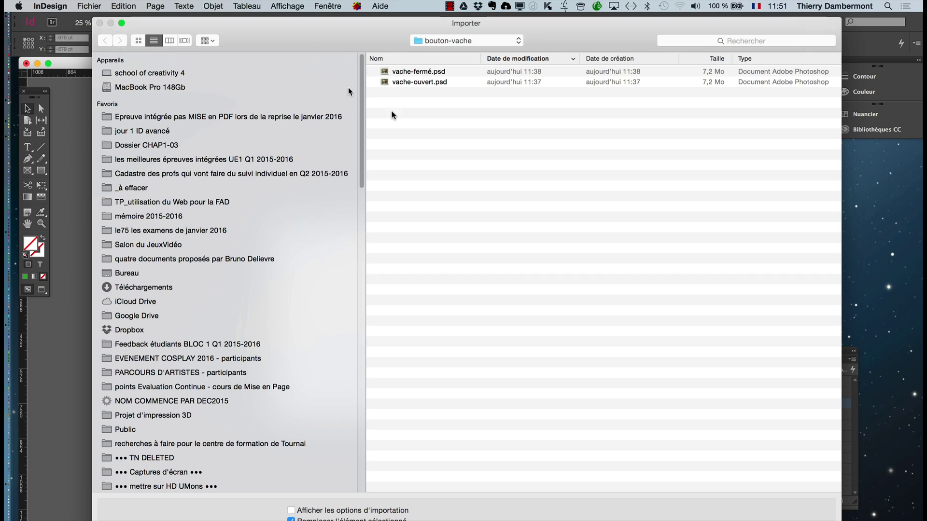
{"action": "left_click", "coordinate": [419, 83]}
{"action": "left_click", "coordinate": [419, 74], "text": "shift"}
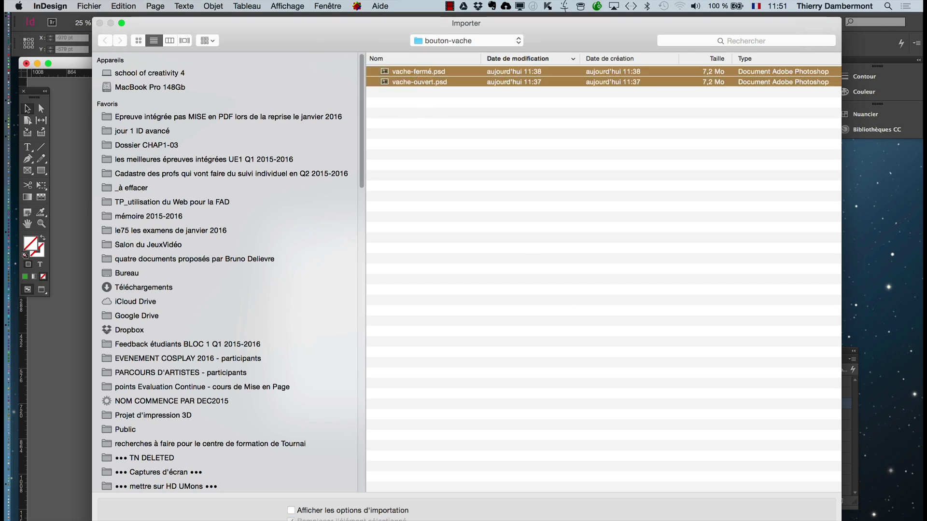
{"action": "key", "text": "Return"}
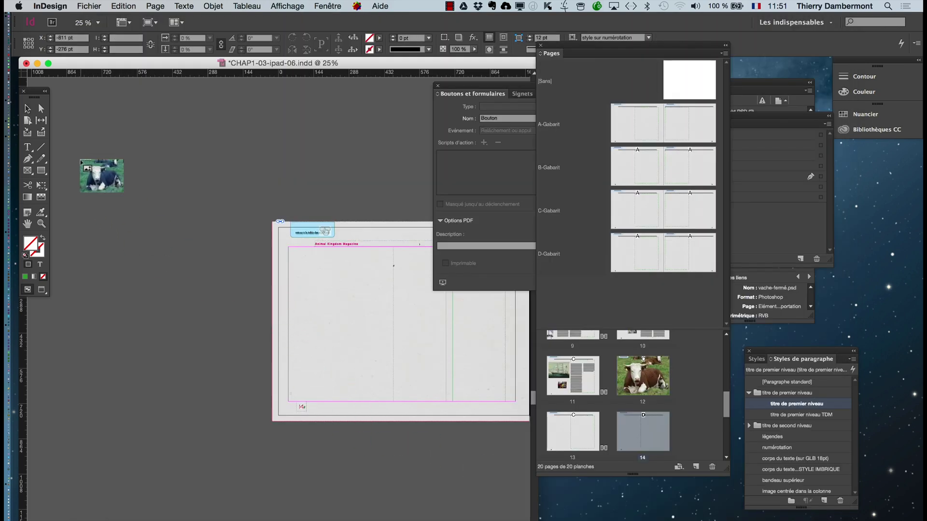
{"action": "left_click", "coordinate": [81, 160]}
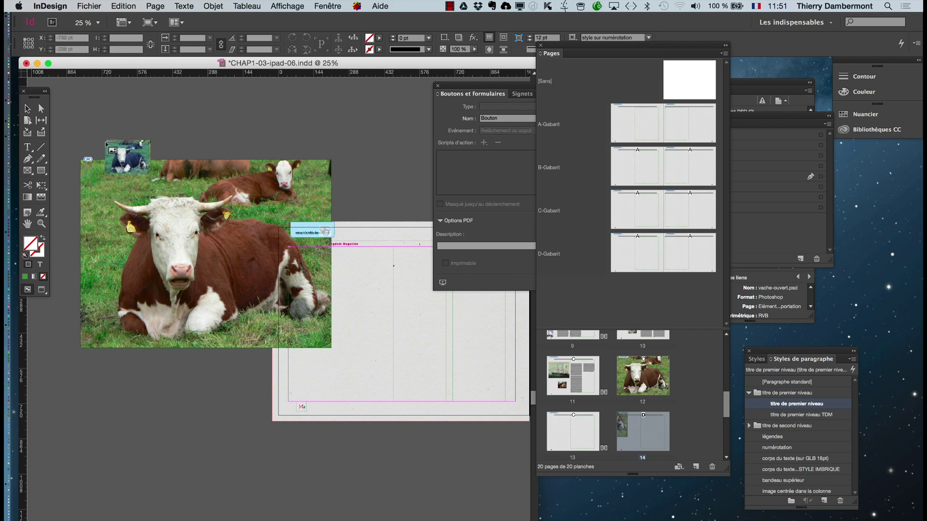
{"action": "left_click", "coordinate": [115, 136]}
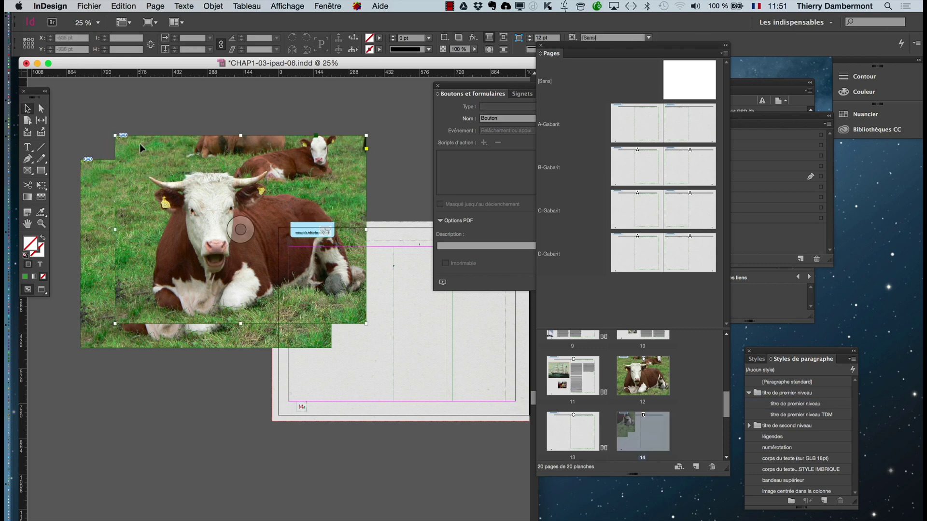
{"action": "left_click_drag", "start_coordinate": [256, 292], "coordinate": [366, 501]}
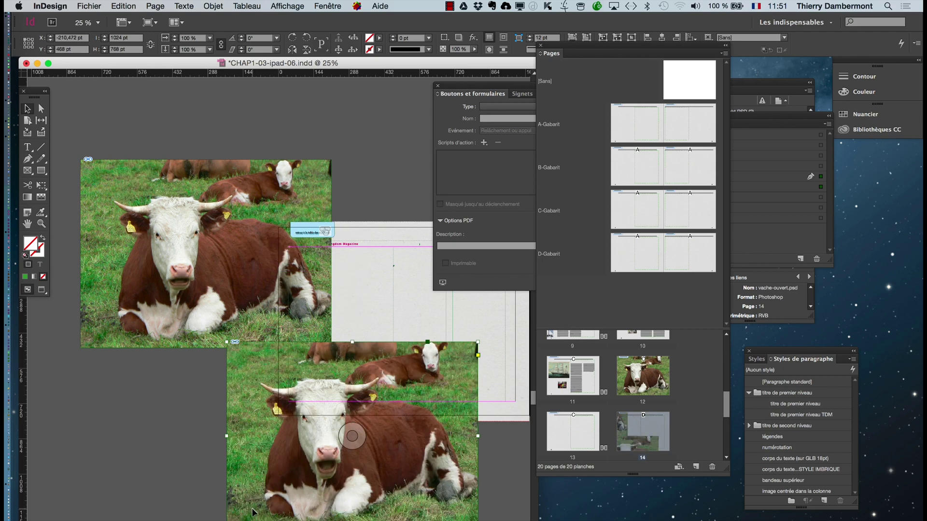
Align both cow images on their horizontal and vertical centres so they stack exactly.
{"action": "left_click", "coordinate": [206, 253], "text": "shift"}
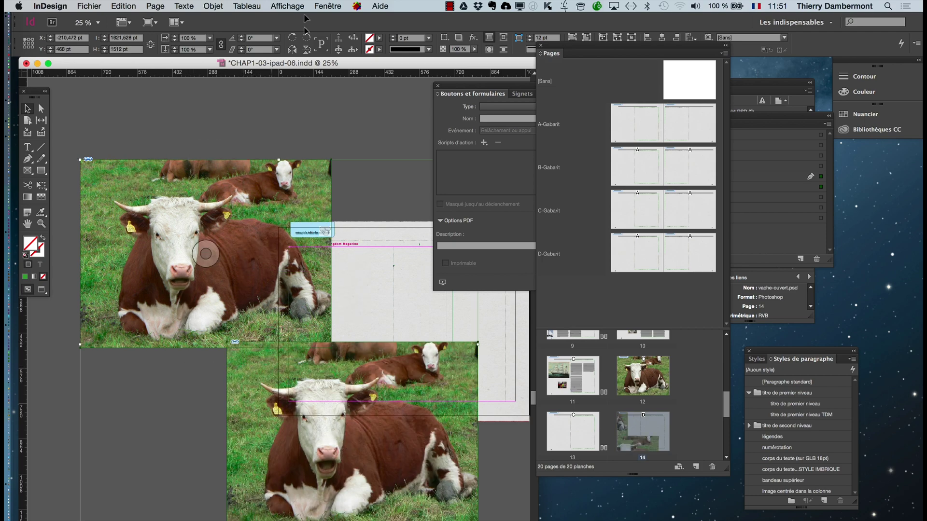
{"action": "left_click", "coordinate": [328, 6]}
{"action": "mouse_move", "coordinate": [410, 213]}
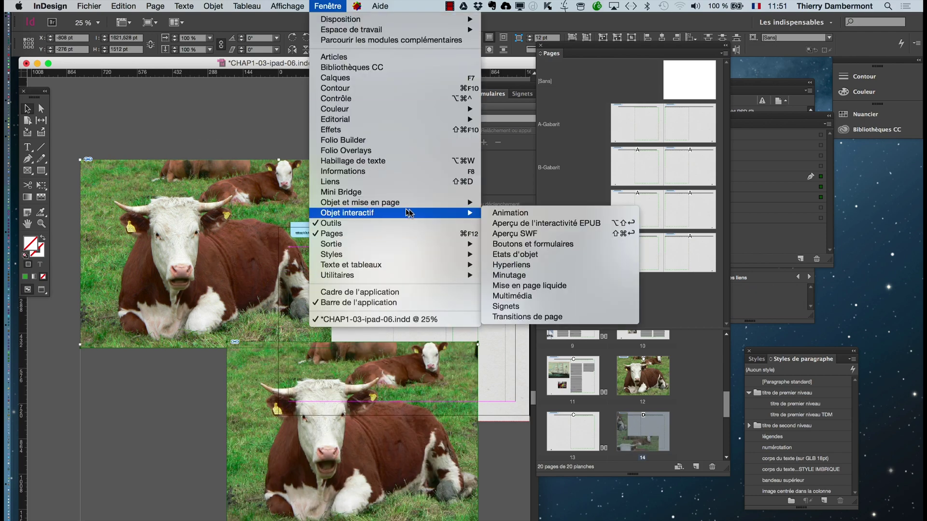
{"action": "mouse_move", "coordinate": [464, 203]}
{"action": "left_click", "coordinate": [531, 205]}
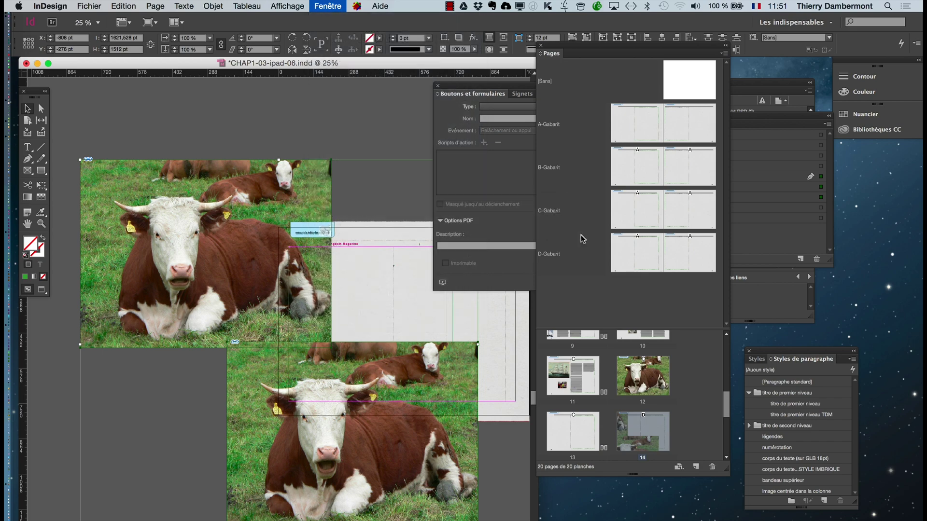
{"action": "left_click", "coordinate": [436, 270]}
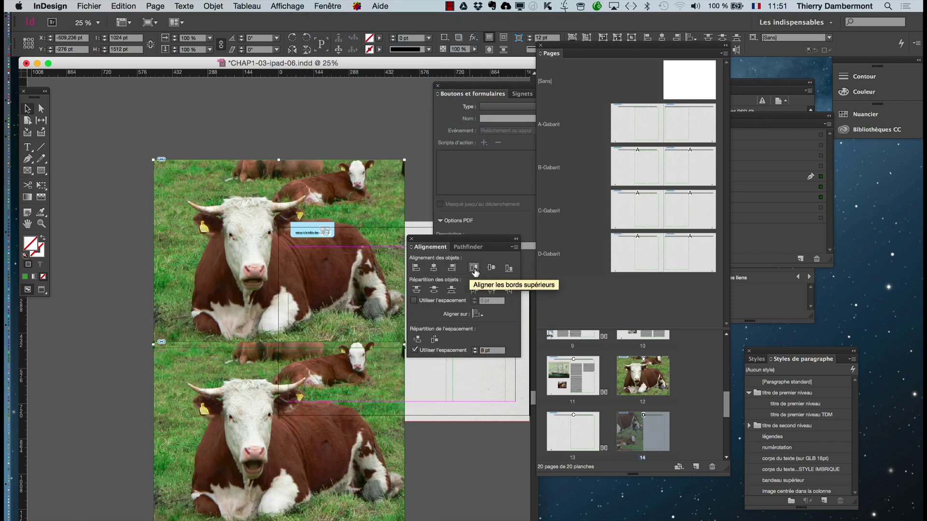
{"action": "left_click", "coordinate": [493, 270]}
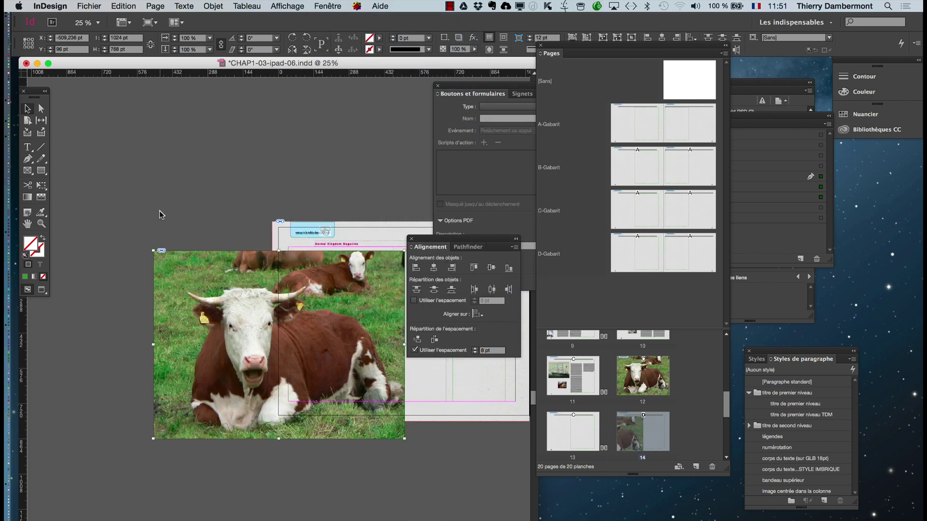
Move the stacked cow images beyond the page's upper-left corner and bring the layer list beside them.
{"action": "left_click_drag", "start_coordinate": [225, 292], "coordinate": [133, 169]}
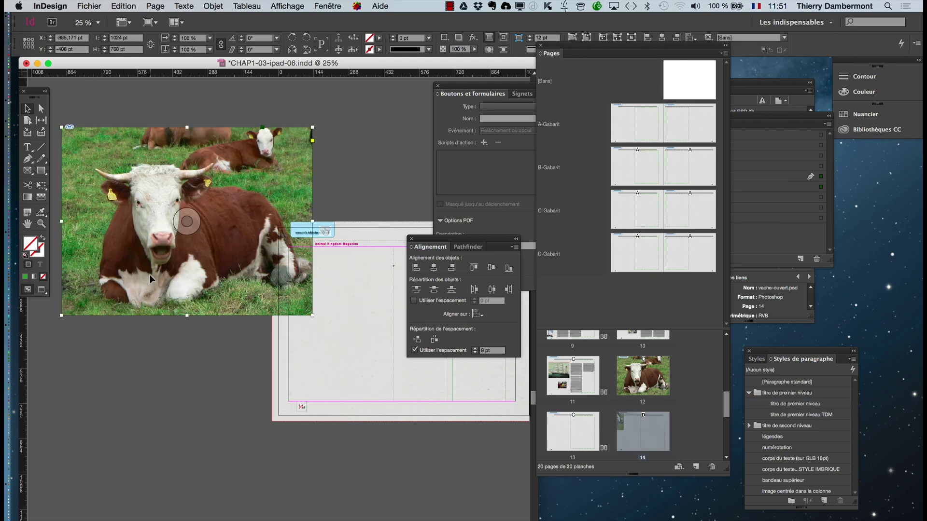
{"action": "left_click", "coordinate": [748, 117]}
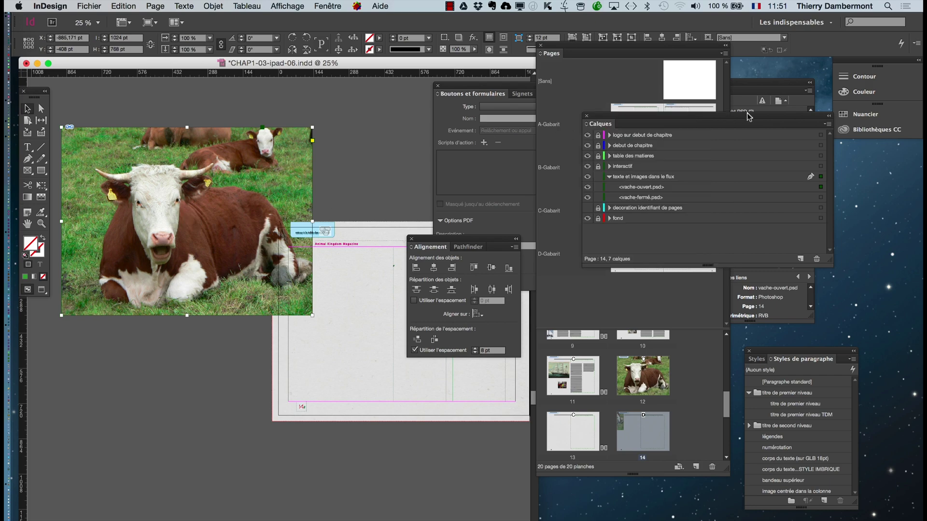
{"action": "left_click_drag", "start_coordinate": [748, 117], "coordinate": [516, 106]}
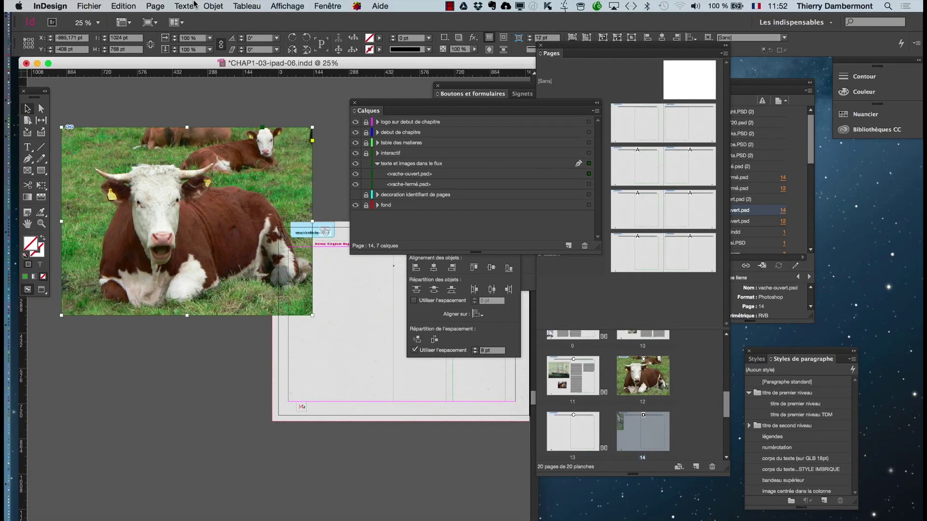
Group the two stacked cow images on page 14 into a single object.
{"action": "left_click", "coordinate": [213, 5]}
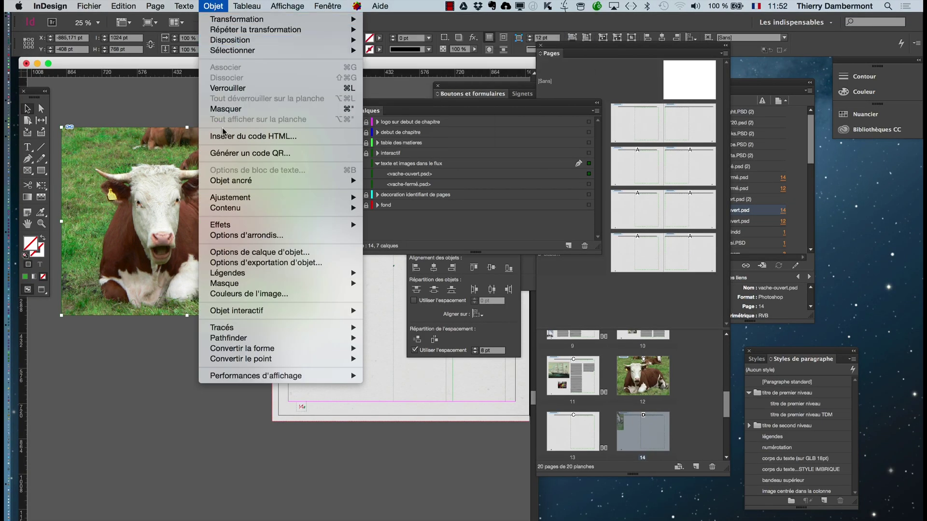
{"action": "left_click", "coordinate": [187, 221]}
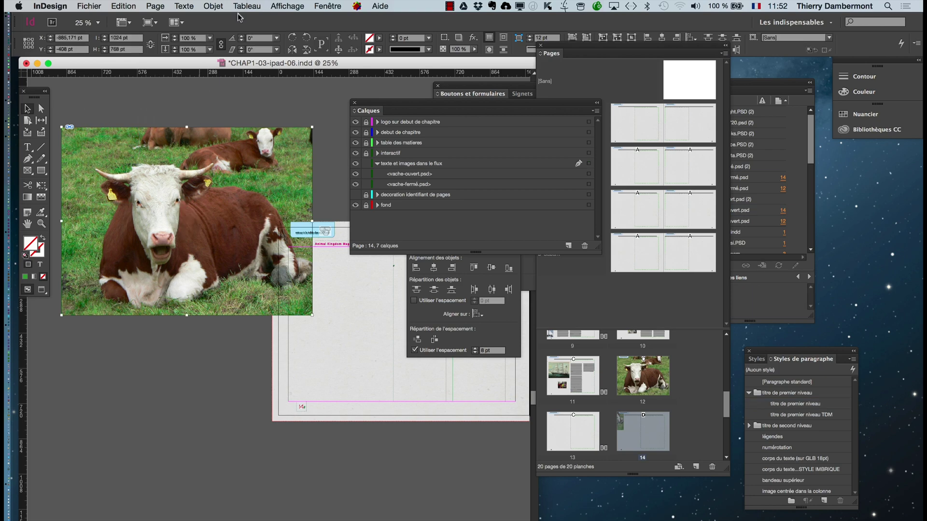
{"action": "left_click", "coordinate": [215, 6]}
{"action": "left_click", "coordinate": [225, 69]}
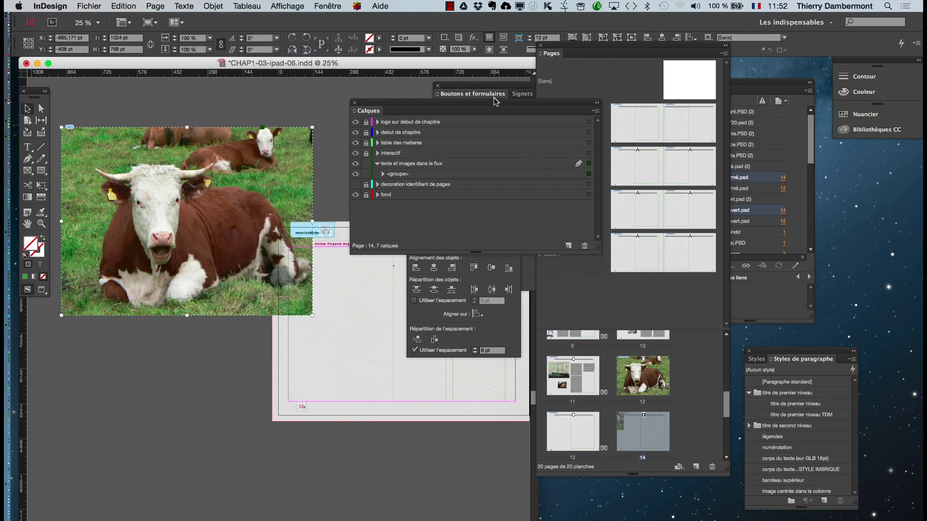
Convert the cow group into an interactive button and activate its Survol (rollover) appearance.
{"action": "left_click_drag", "start_coordinate": [499, 104], "coordinate": [229, 381]}
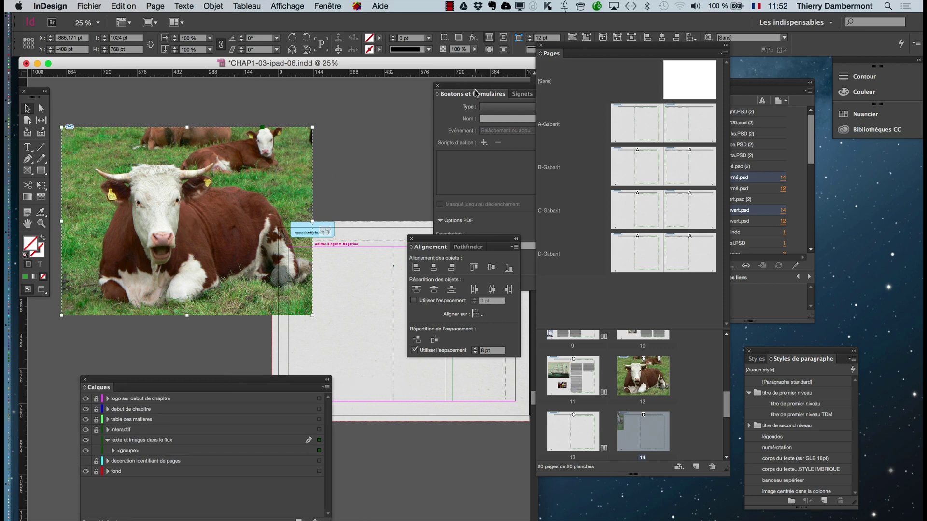
{"action": "left_click_drag", "start_coordinate": [467, 89], "coordinate": [394, 94]}
{"action": "left_click", "coordinate": [453, 112]}
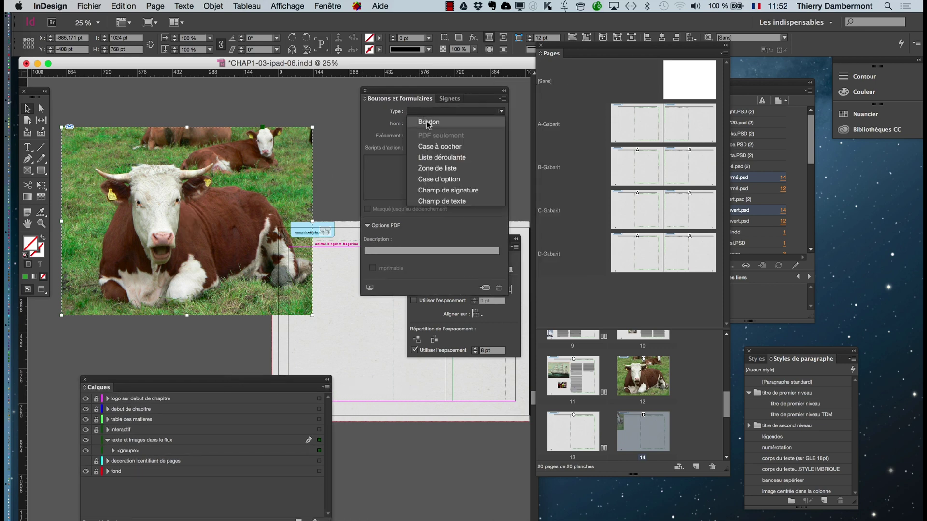
{"action": "key", "text": "Escape"}
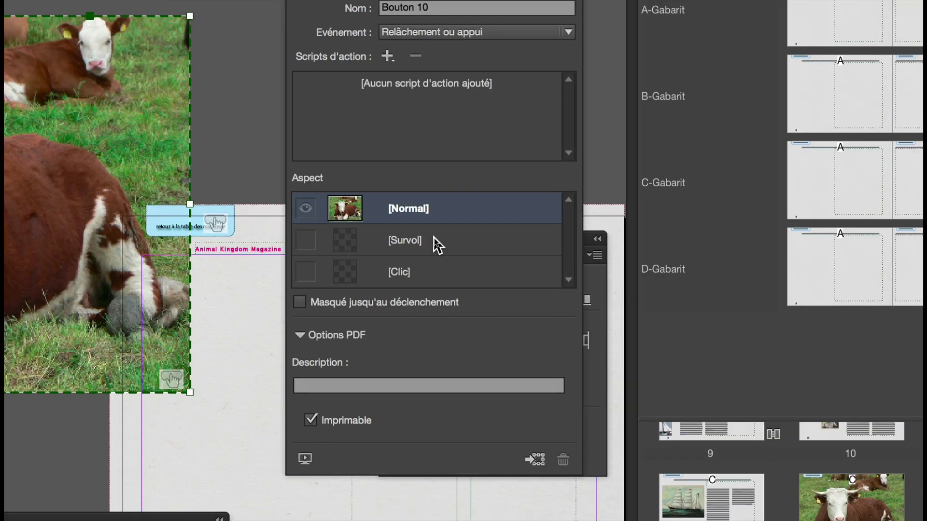
{"action": "left_click", "coordinate": [437, 245]}
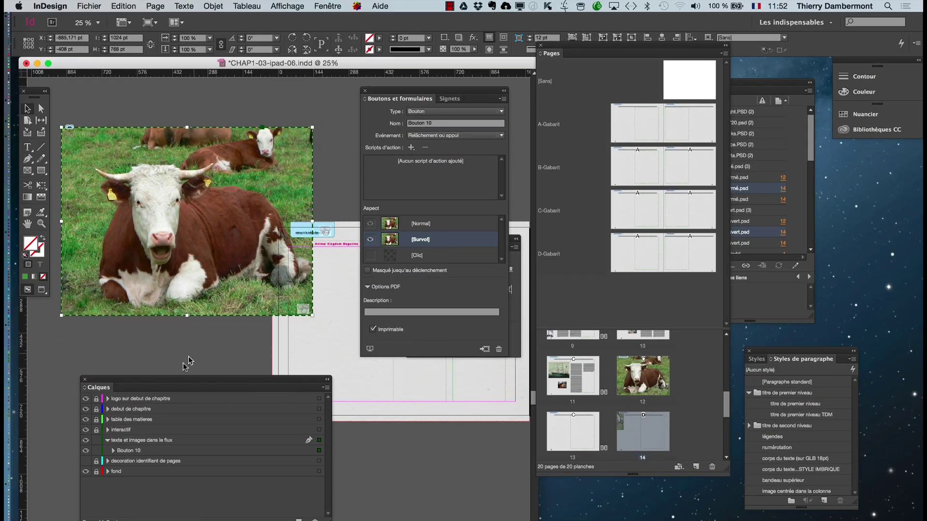
Delete vache-fermé.psd from the button's rollover state so it holds only the open-mouthed cow.
{"action": "left_click_drag", "start_coordinate": [152, 380], "coordinate": [495, 176]}
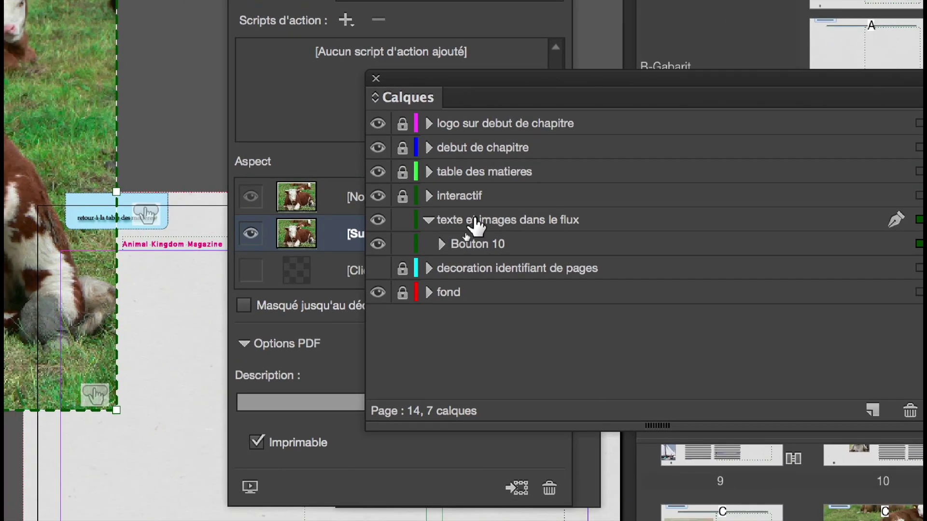
{"action": "left_click", "coordinate": [442, 244]}
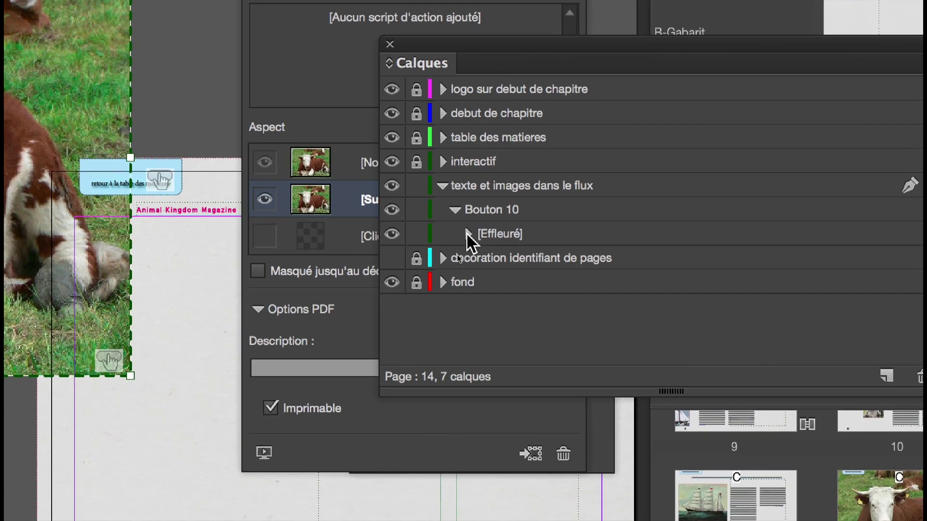
{"action": "left_click", "coordinate": [467, 235]}
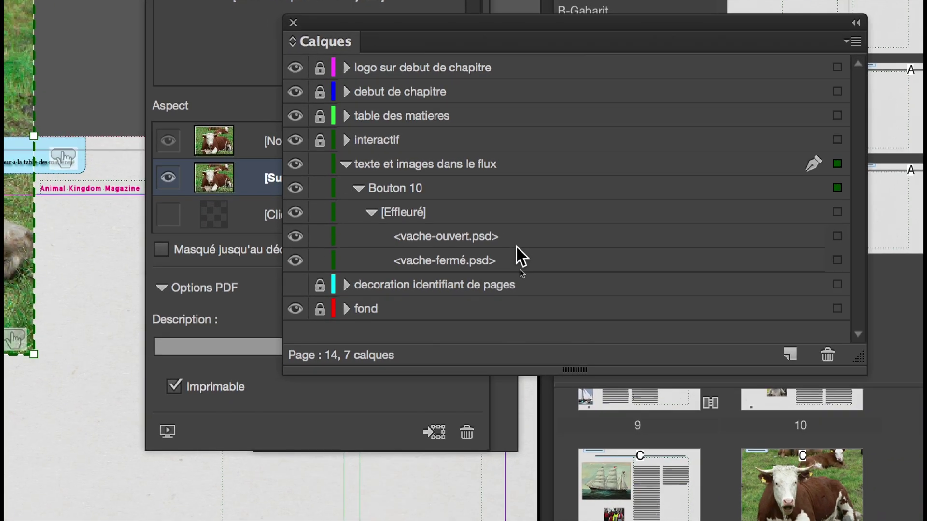
{"action": "left_click_drag", "start_coordinate": [516, 256], "coordinate": [827, 343]}
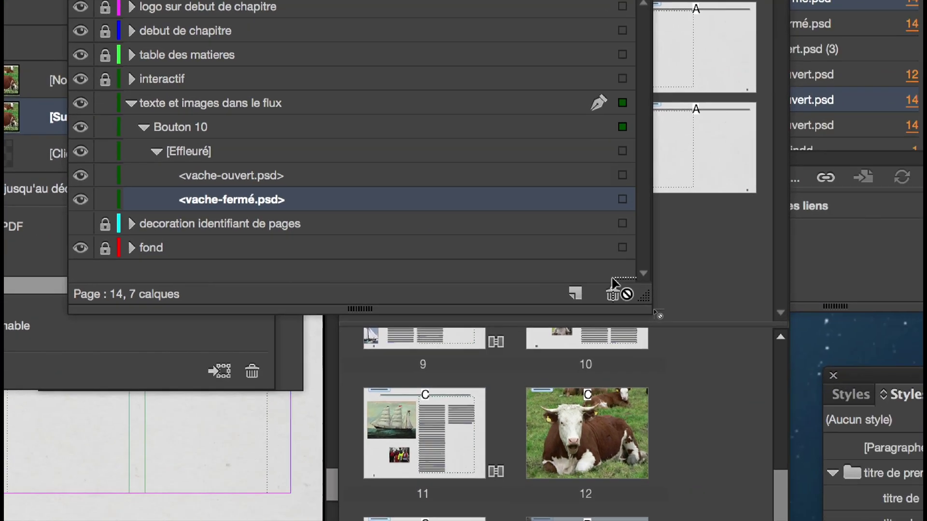
{"action": "left_click_drag", "start_coordinate": [612, 283], "coordinate": [613, 285]}
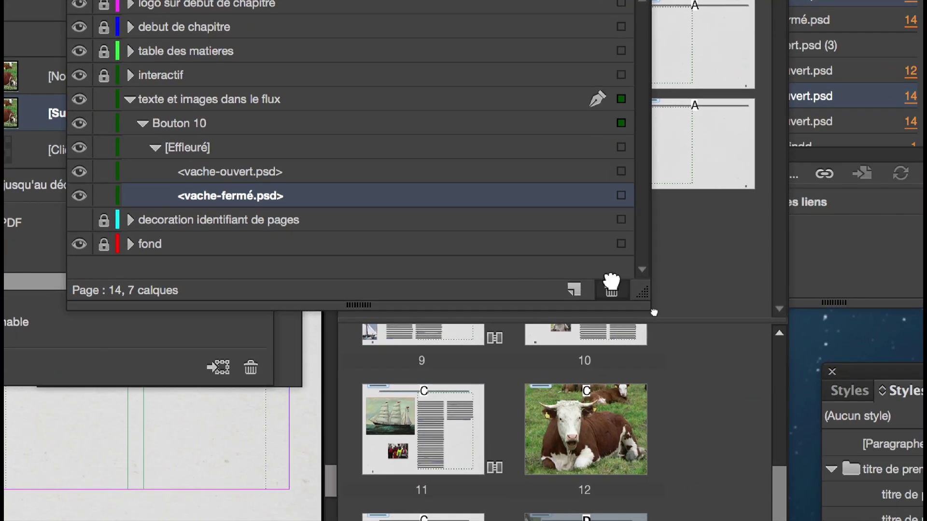
{"action": "left_click", "coordinate": [611, 289]}
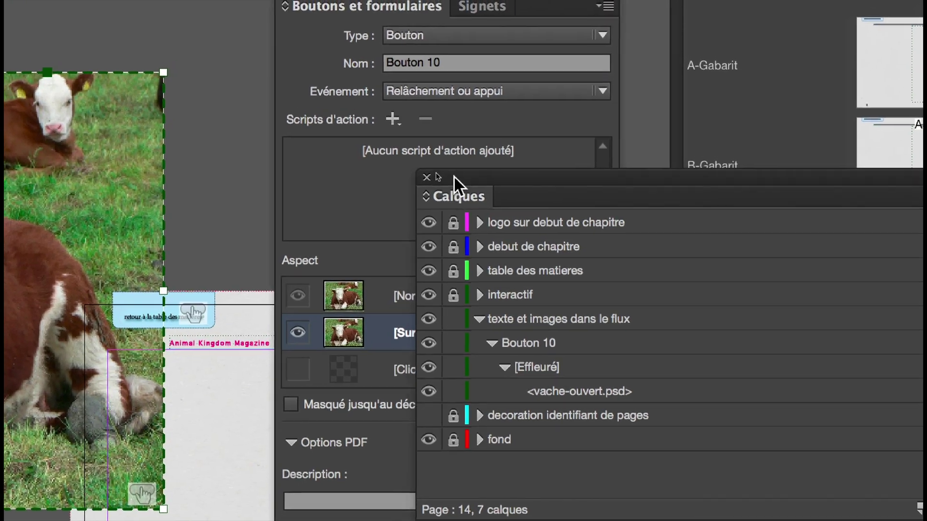
Delete vache-ouvert.psd from the button's Normal state so it holds only the closed-mouthed cow.
{"action": "left_click_drag", "start_coordinate": [454, 175], "coordinate": [487, 201]}
{"action": "left_click", "coordinate": [467, 300]}
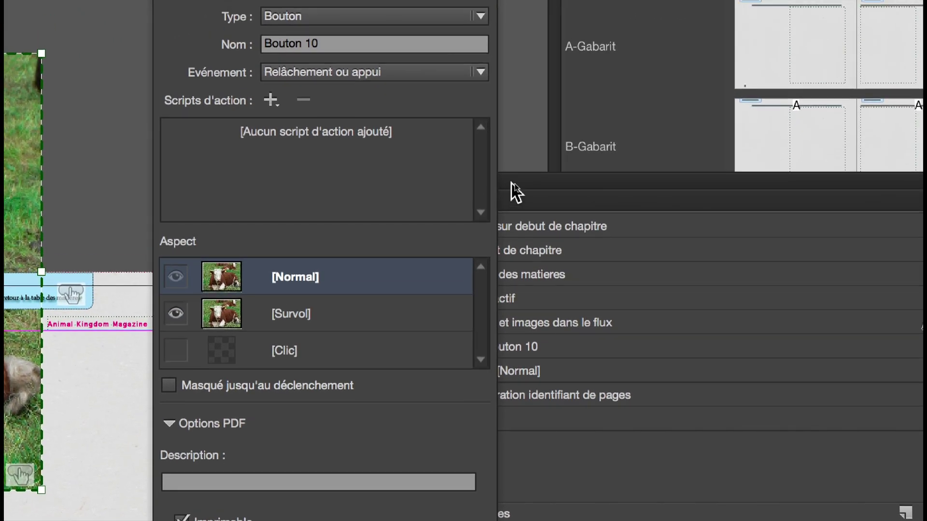
{"action": "left_click_drag", "start_coordinate": [628, 129], "coordinate": [746, 128]}
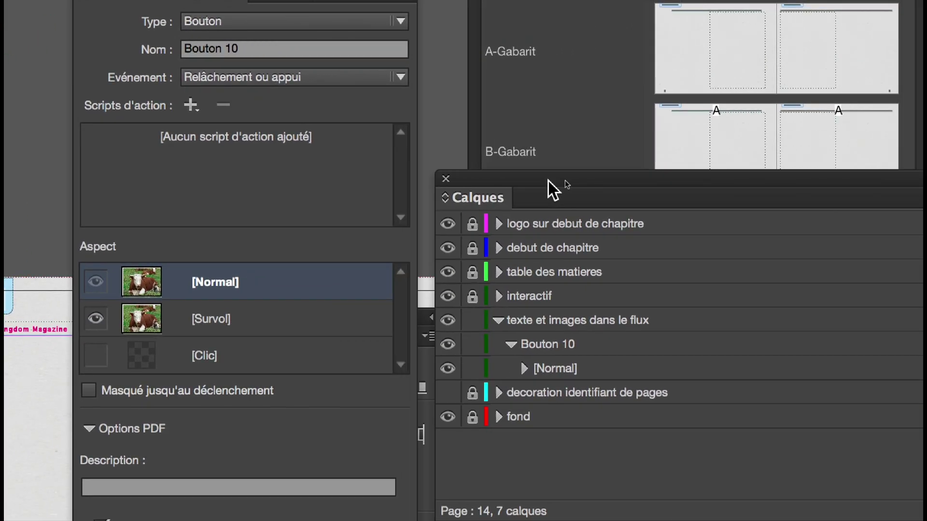
{"action": "left_click", "coordinate": [525, 369]}
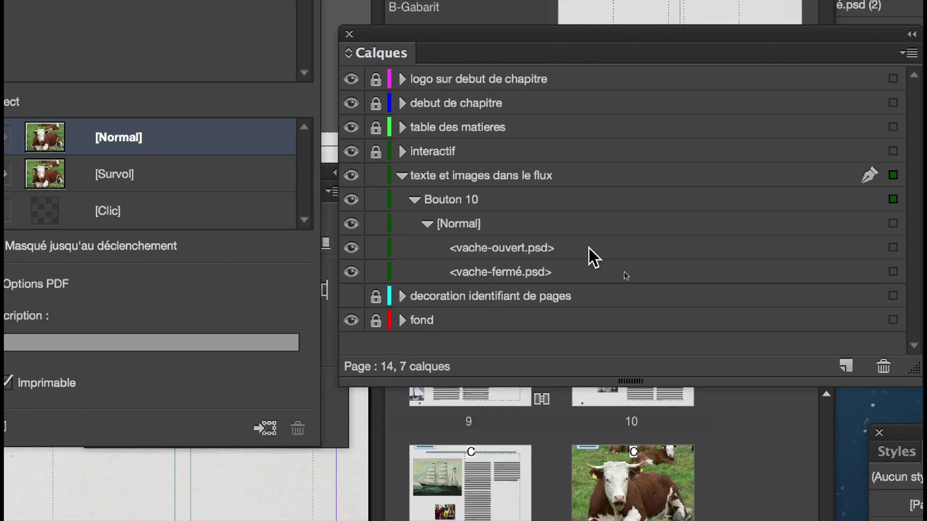
{"action": "left_click", "coordinate": [591, 248]}
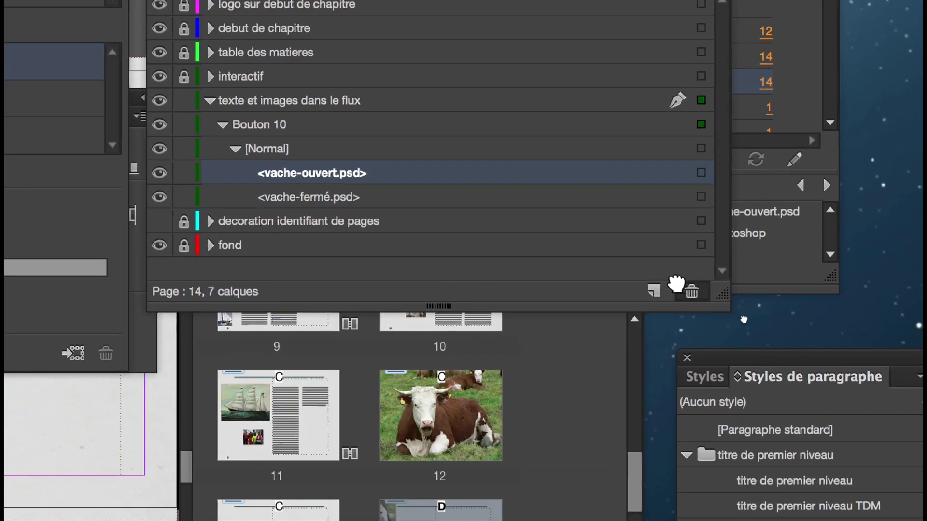
{"action": "left_click", "coordinate": [692, 291]}
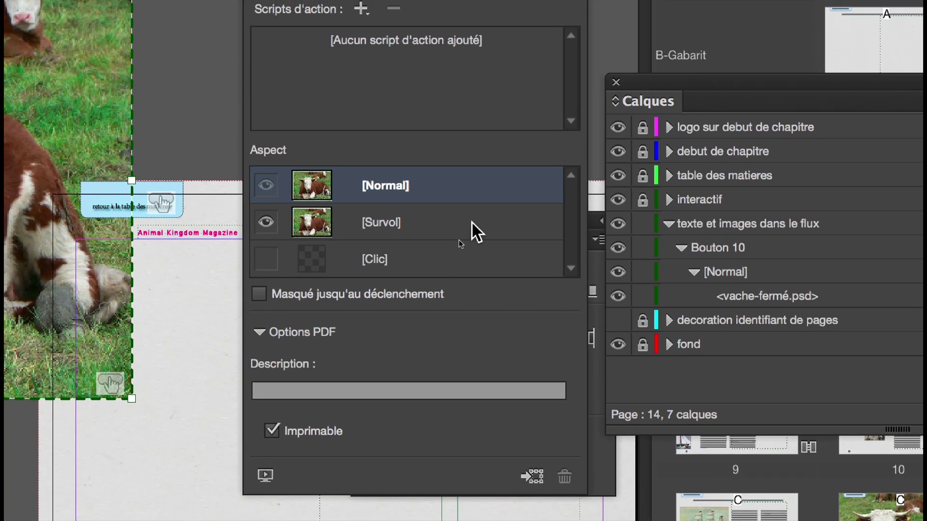
Check the rollover state's content and alternate repeatedly between the Normal and Survol appearances to compare the cow's mouth on the page.
{"action": "left_click", "coordinate": [472, 223]}
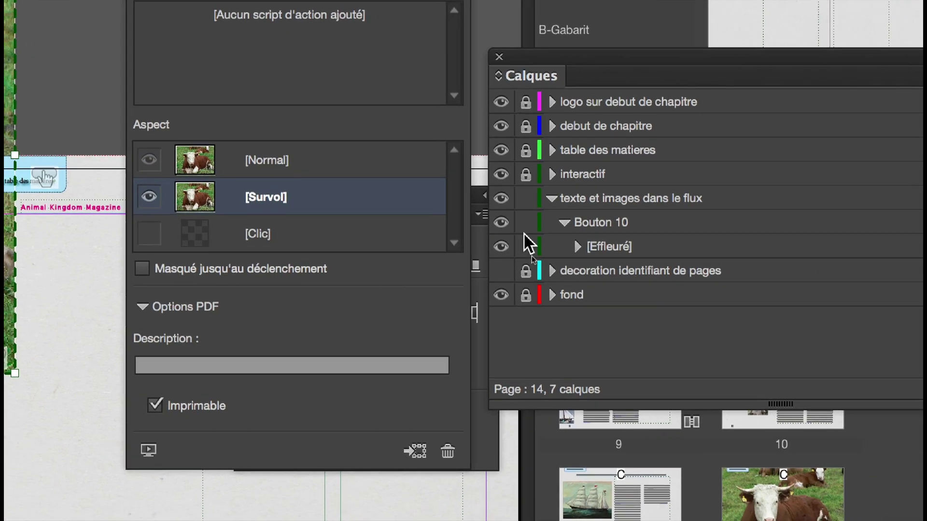
{"action": "left_click", "coordinate": [578, 247]}
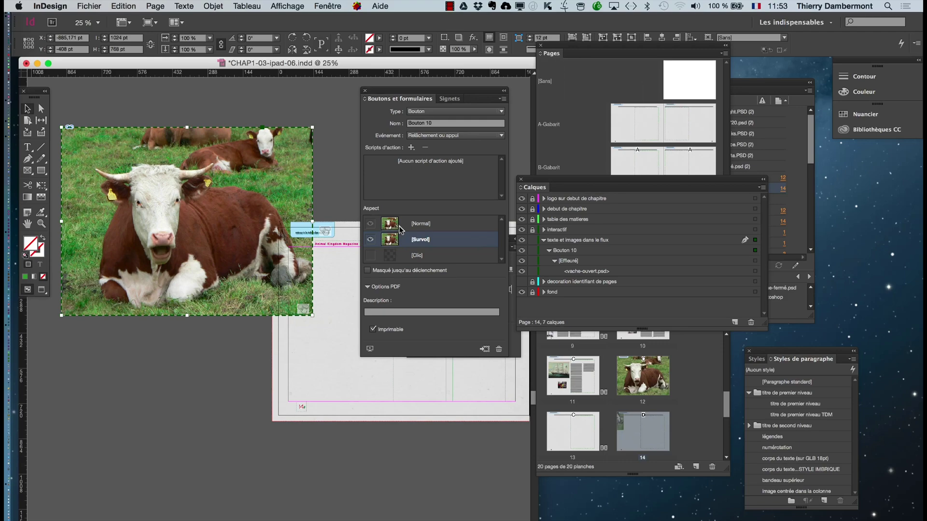
{"action": "left_click_drag", "start_coordinate": [388, 91], "coordinate": [224, 73]}
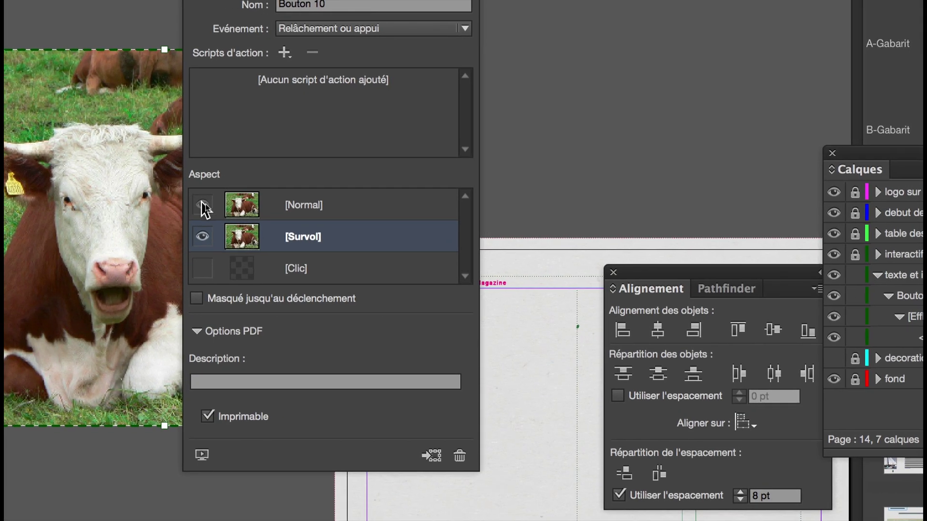
{"action": "left_click", "coordinate": [216, 205]}
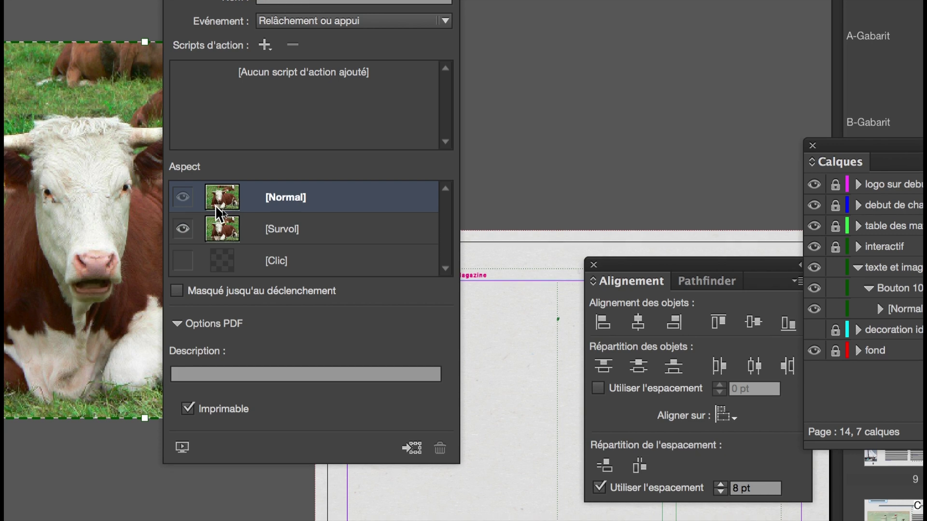
{"action": "left_click", "coordinate": [218, 215]}
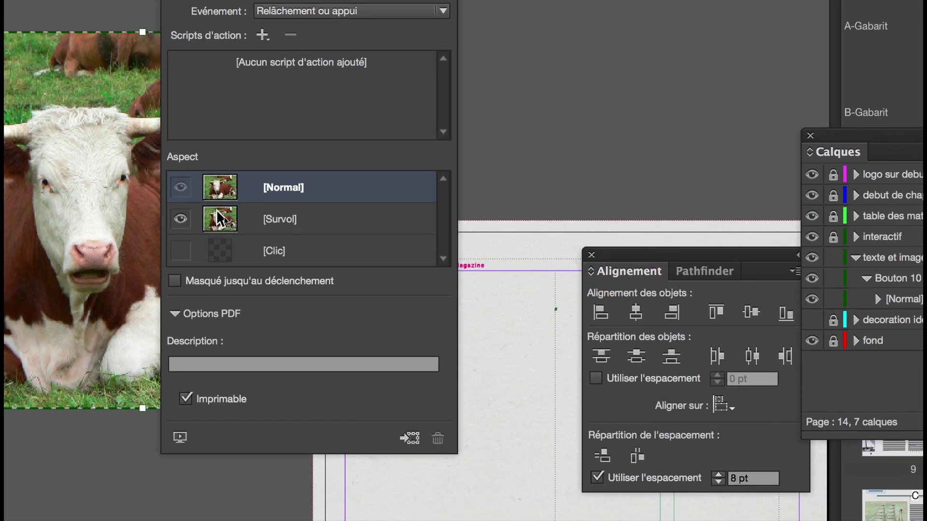
{"action": "left_click", "coordinate": [217, 211]}
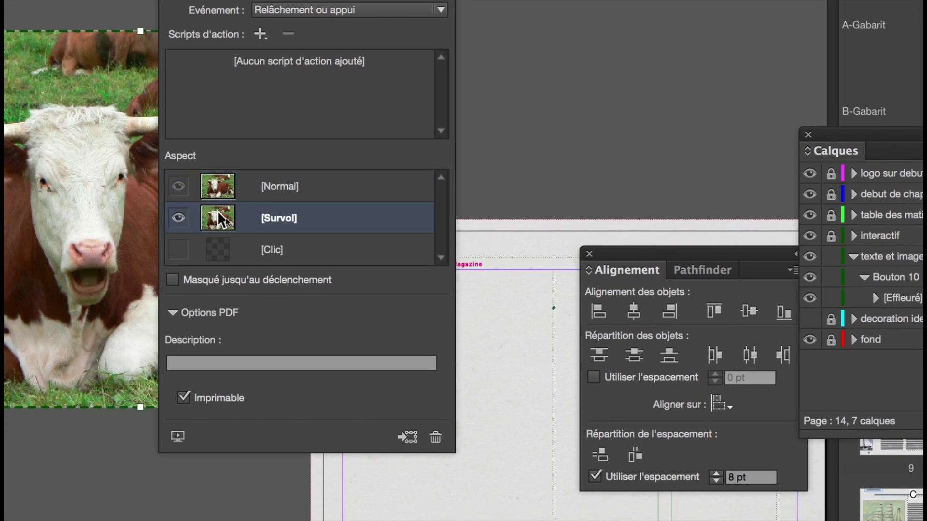
{"action": "left_click", "coordinate": [218, 202]}
{"action": "left_click", "coordinate": [218, 215]}
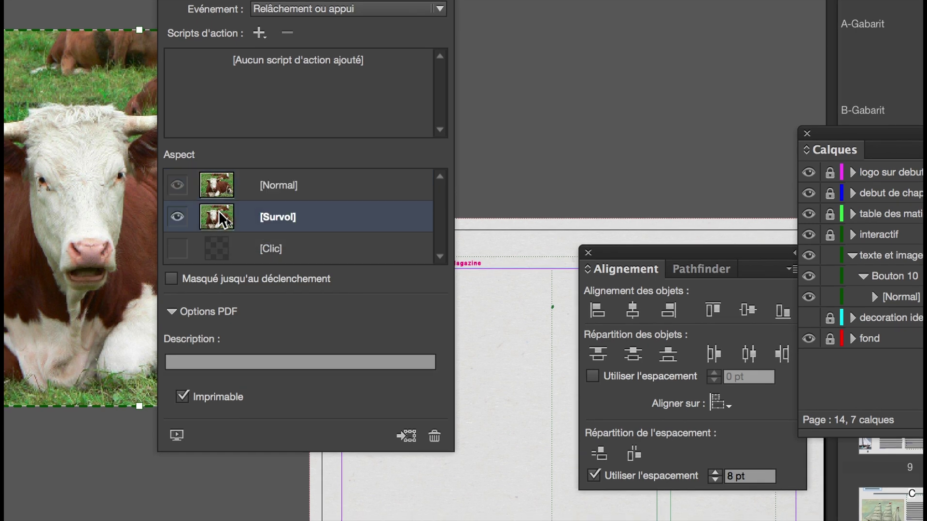
{"action": "left_click", "coordinate": [218, 201]}
{"action": "left_click", "coordinate": [216, 222]}
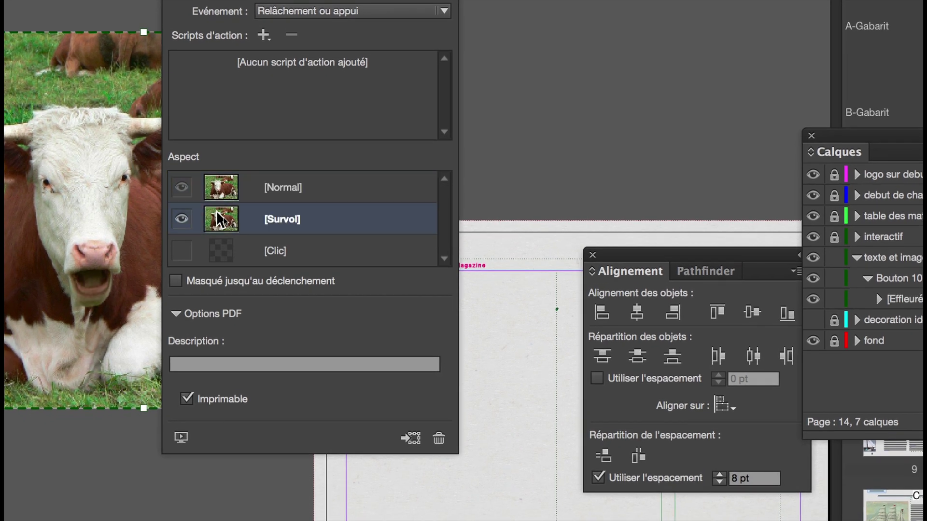
{"action": "left_click", "coordinate": [218, 203]}
{"action": "left_click", "coordinate": [214, 222]}
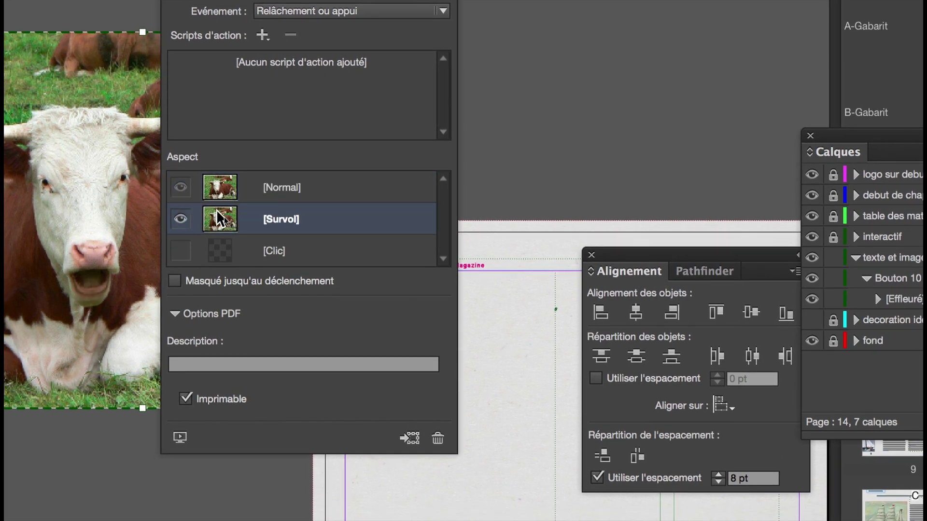
{"action": "left_click", "coordinate": [218, 200]}
{"action": "left_click", "coordinate": [218, 219]}
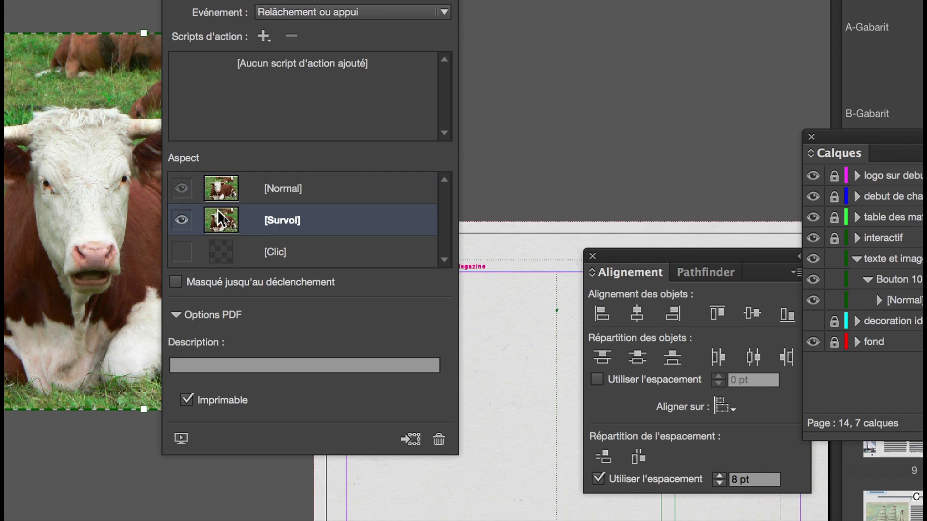
{"action": "left_click", "coordinate": [218, 201]}
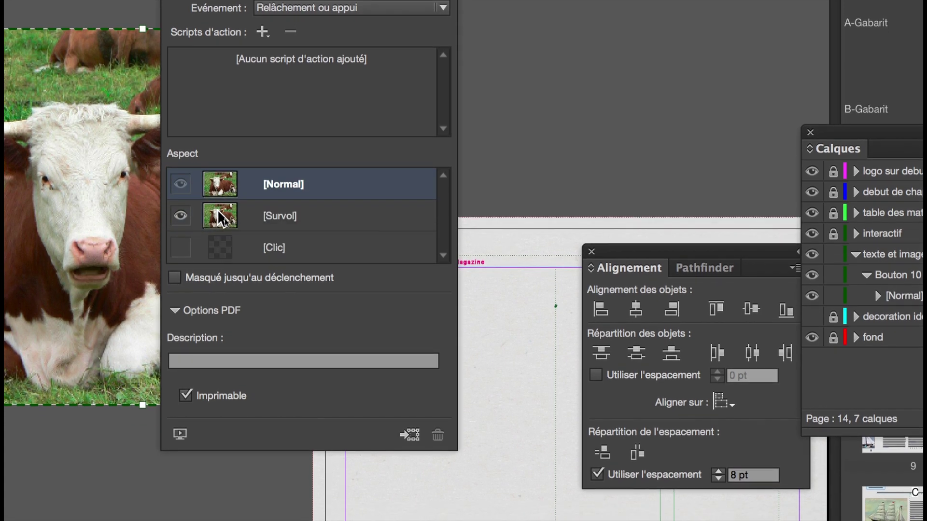
{"action": "left_click", "coordinate": [218, 229]}
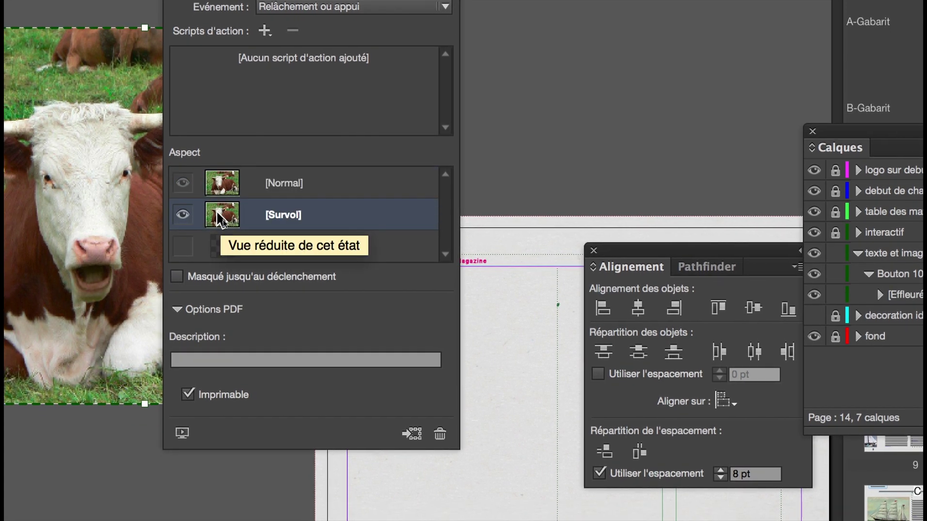
{"action": "left_click", "coordinate": [217, 200]}
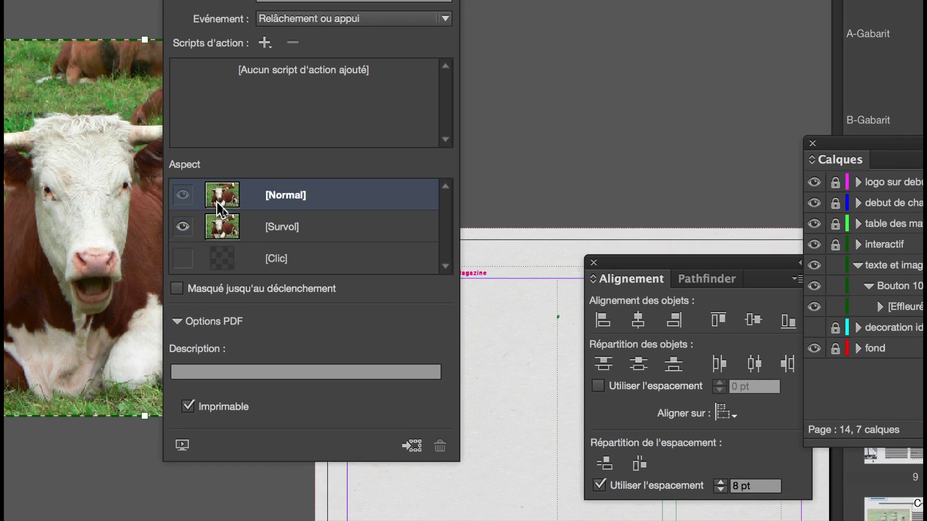
{"action": "left_click", "coordinate": [217, 208]}
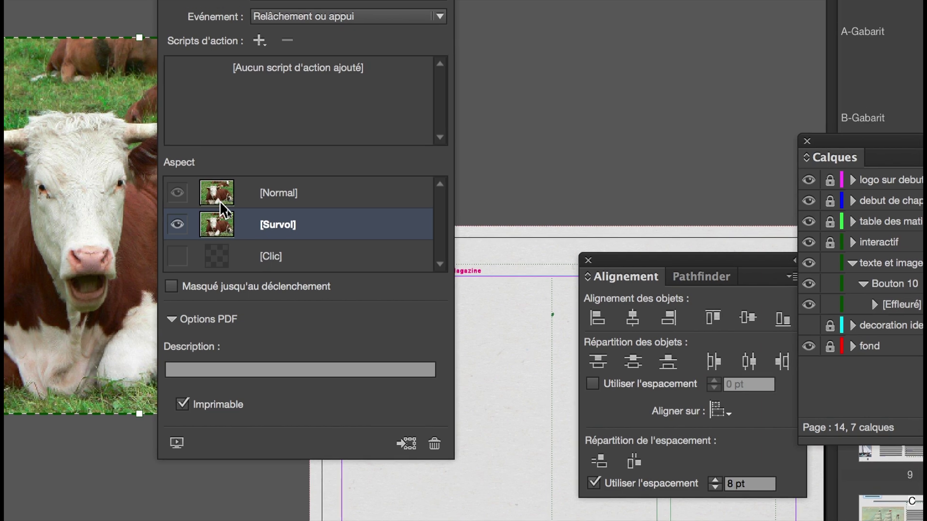
{"action": "left_click", "coordinate": [219, 199]}
{"action": "left_click", "coordinate": [221, 213]}
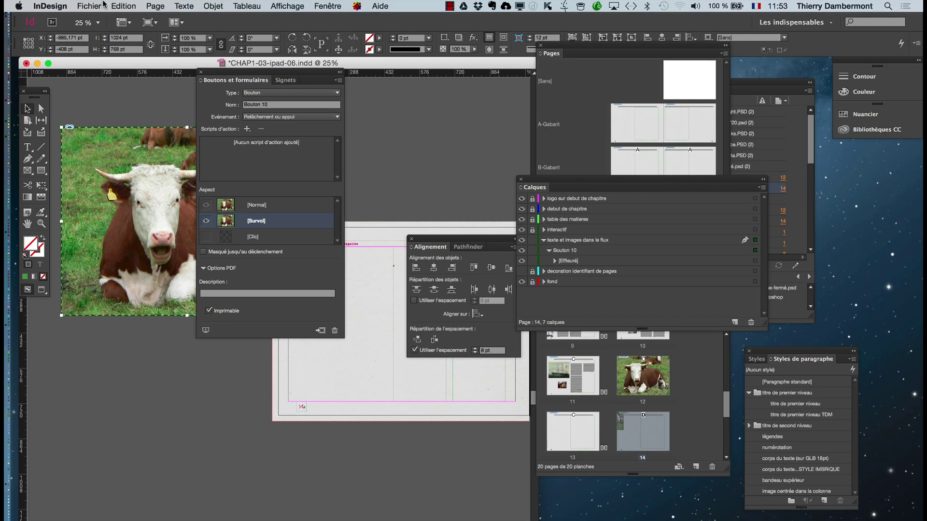
Save the document as a new version named CHAP1-03-ipad-07.indd in Dossier CHAP1-03.
{"action": "left_click", "coordinate": [90, 5]}
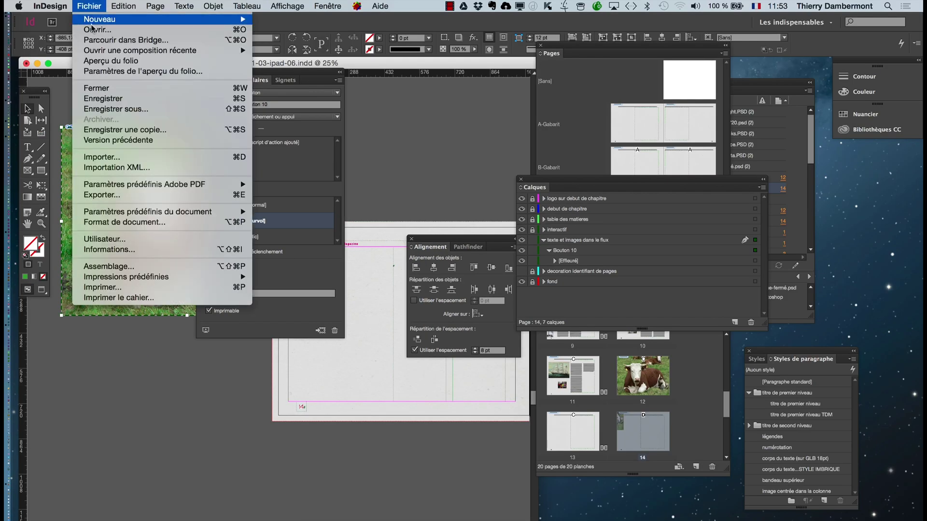
{"action": "left_click", "coordinate": [127, 118]}
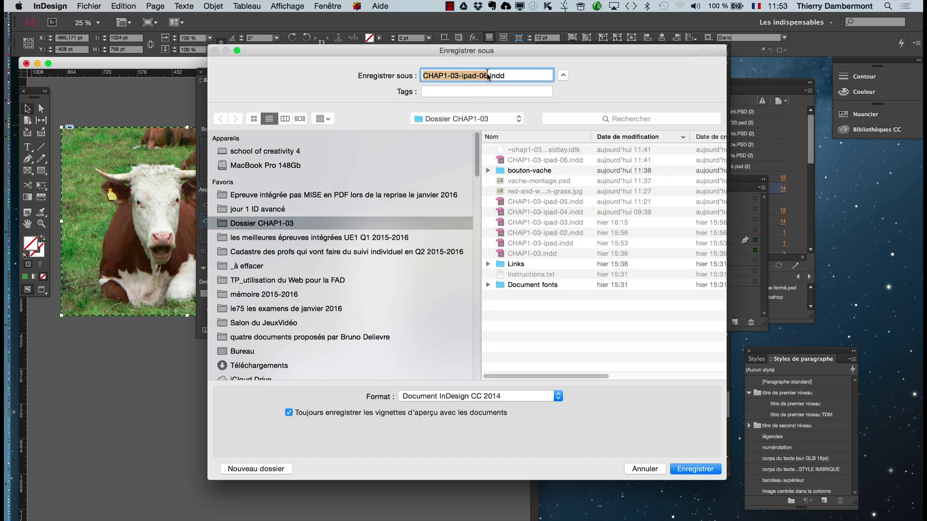
{"action": "left_click", "coordinate": [487, 76]}
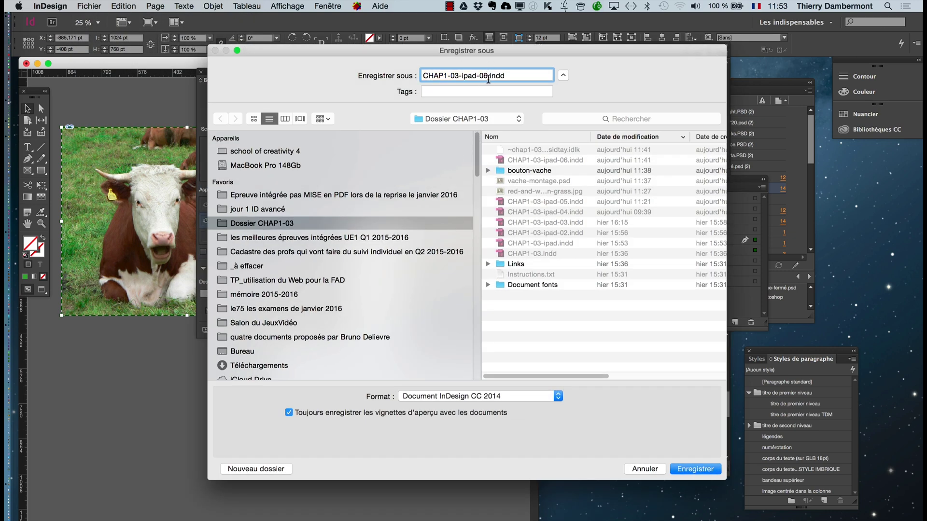
{"action": "key", "text": "BackSpace"}
{"action": "type", "text": "7"}
{"action": "key", "text": "Return"}
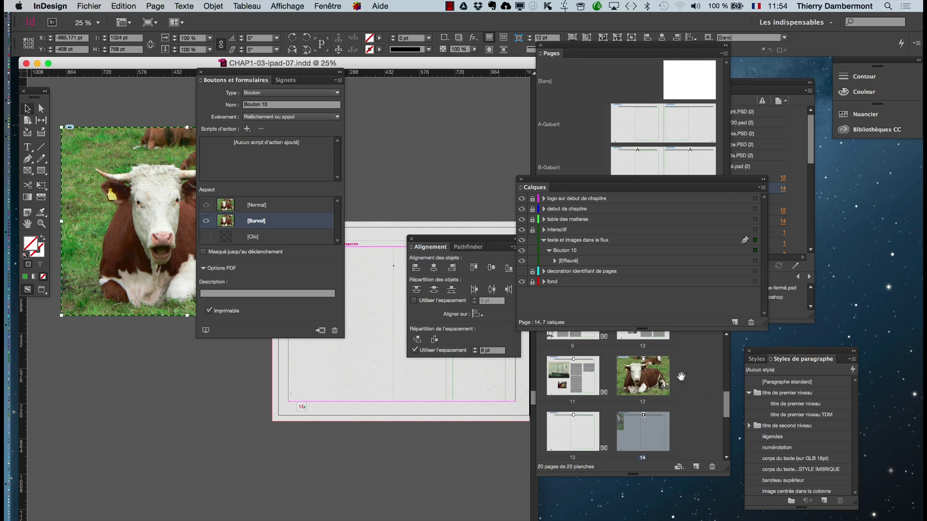
Clear the layers panel from the cow button, and move the button off page 14 to about X -1476 pt, Y -366 pt.
{"action": "left_click_drag", "start_coordinate": [551, 189], "coordinate": [193, 404]}
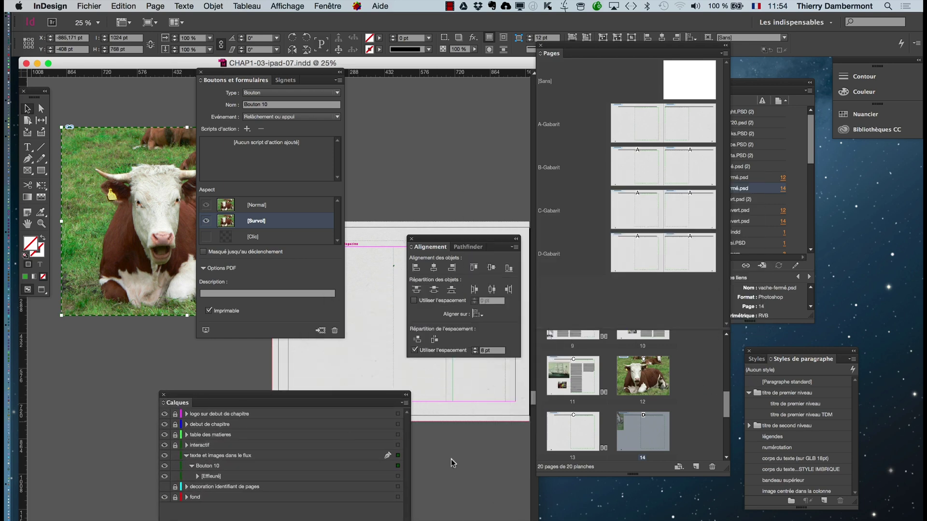
{"action": "left_click", "coordinate": [143, 122]}
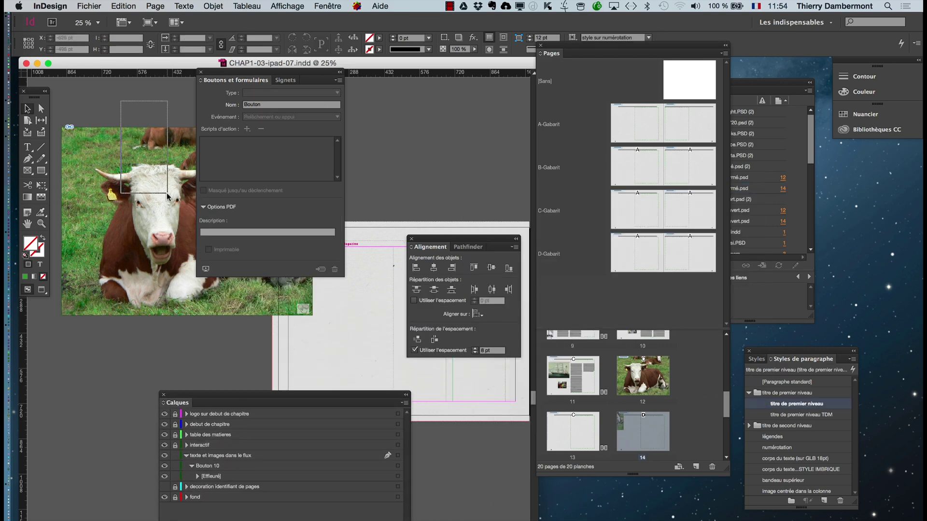
{"action": "left_click", "coordinate": [159, 145]}
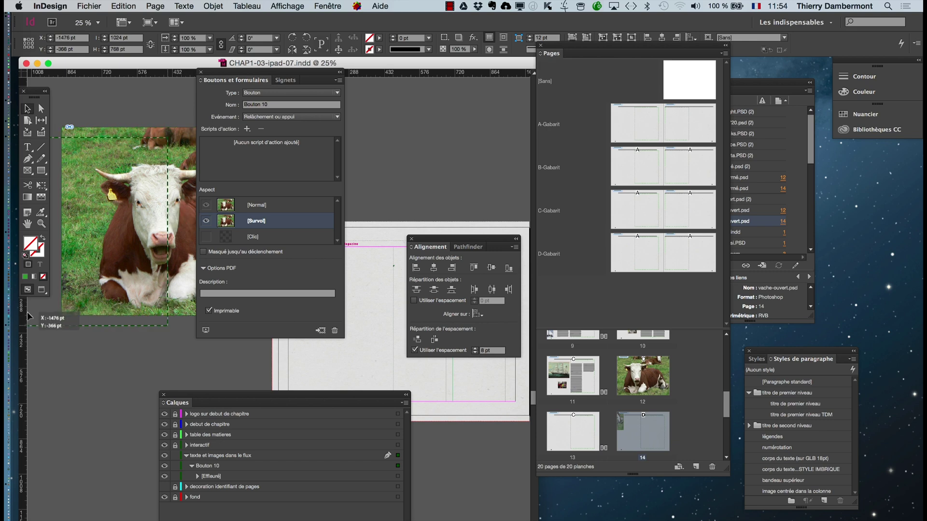
{"action": "key", "text": "Delete"}
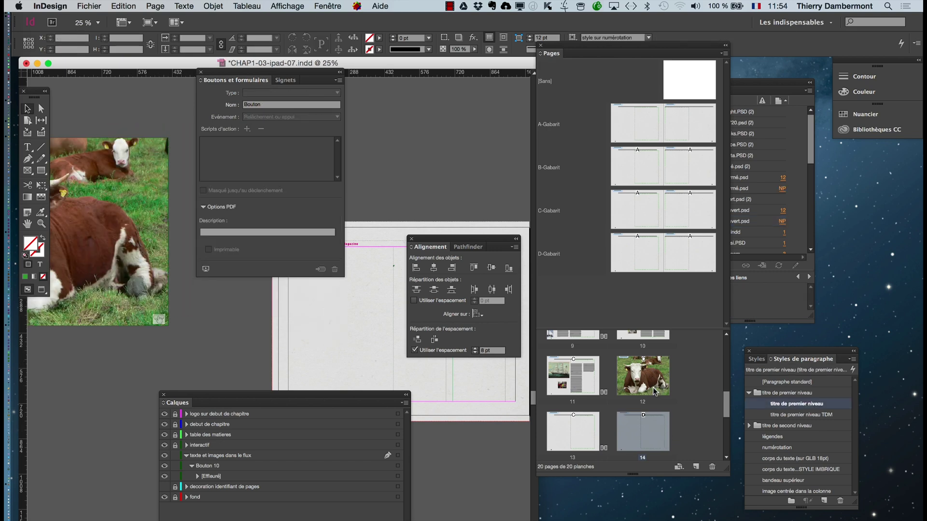
Display page 12 and move the alignment, button and layers panels clear of its cow picture.
{"action": "double_click", "coordinate": [654, 391]}
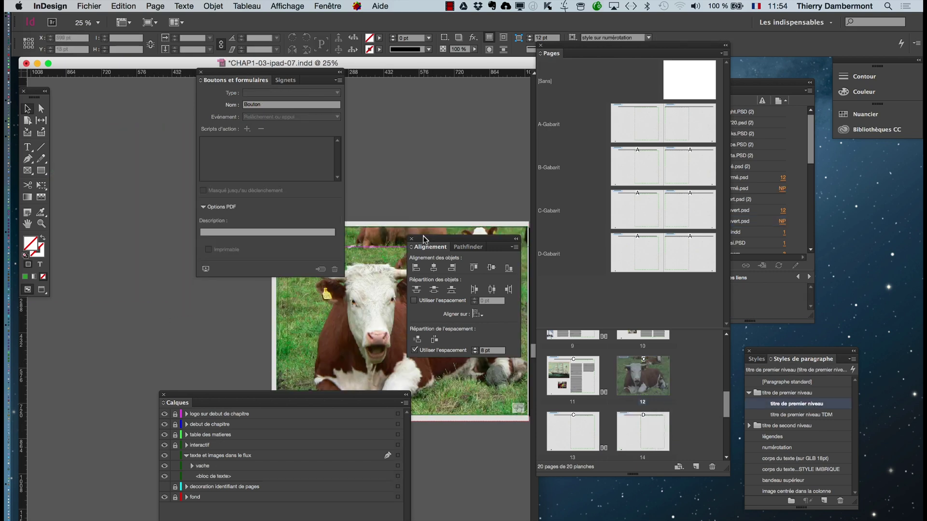
{"action": "left_click_drag", "start_coordinate": [419, 246], "coordinate": [616, 288]}
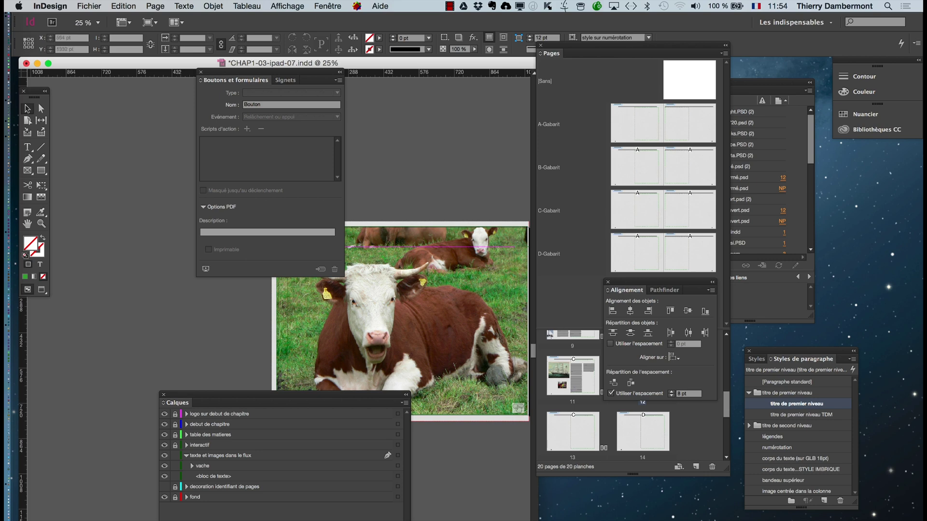
{"action": "scroll", "coordinate": [367, 314], "scroll_direction": "right", "scroll_amount": 5}
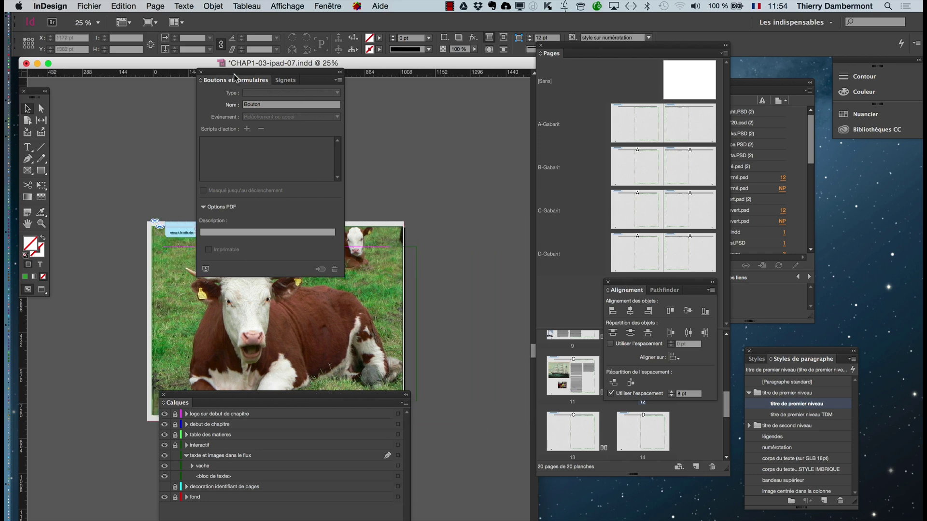
{"action": "left_click_drag", "start_coordinate": [235, 77], "coordinate": [472, 102]}
{"action": "left_click_drag", "start_coordinate": [208, 401], "coordinate": [477, 373]}
Switch to Firefox and search Google in a new tab for "cow sound download free".
{"action": "mouse_move", "coordinate": [6, 393]}
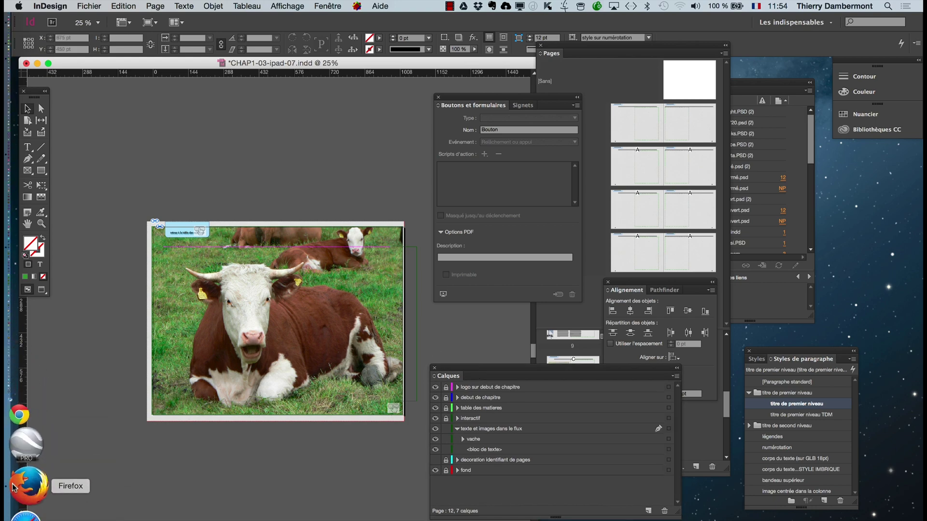
{"action": "left_click", "coordinate": [15, 488]}
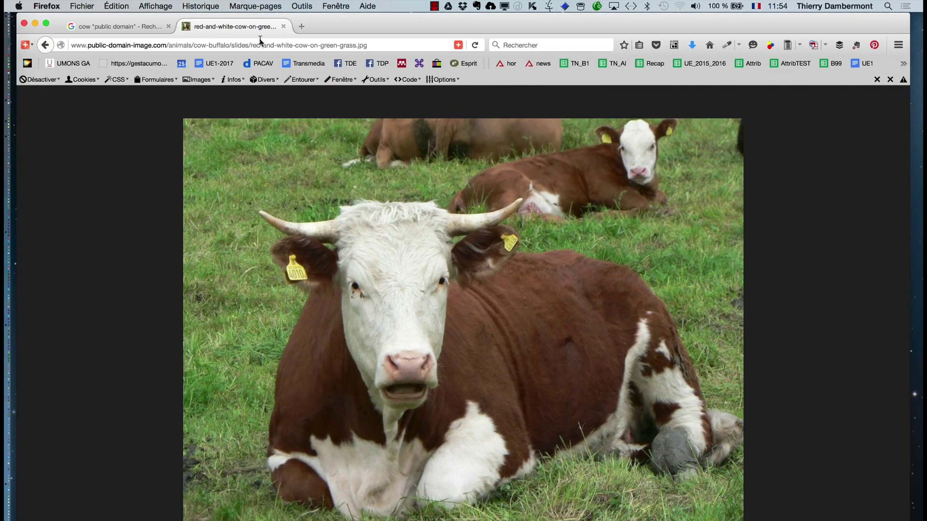
{"action": "left_click", "coordinate": [302, 26]}
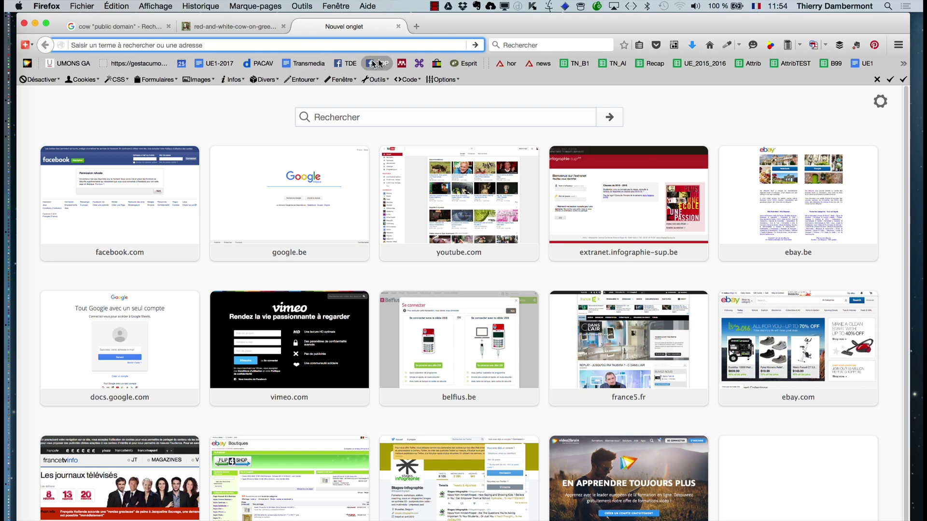
{"action": "left_click", "coordinate": [315, 162]}
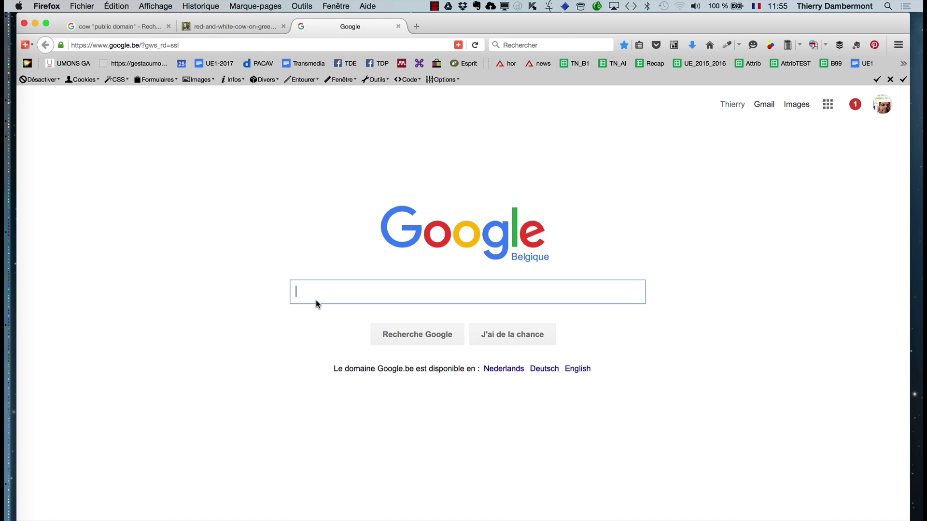
{"action": "type", "text": "cow soun"}
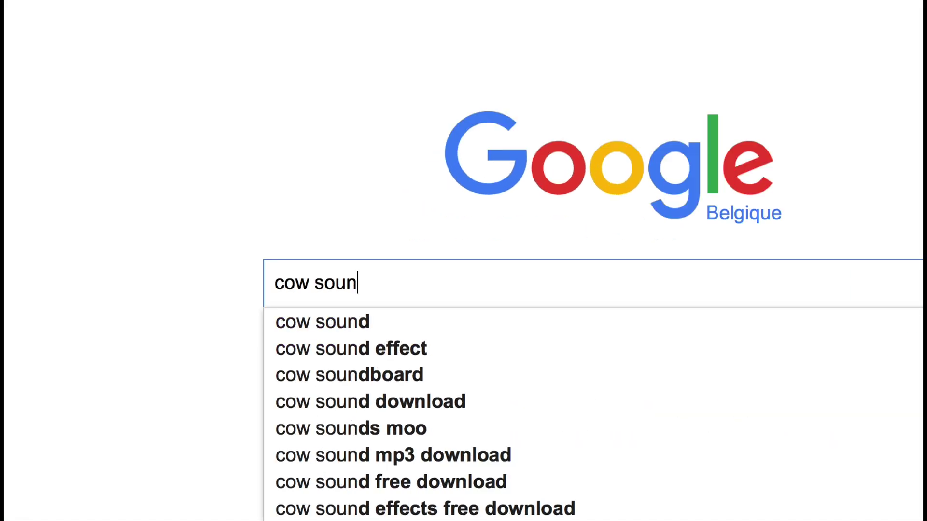
{"action": "type", "text": "d downl"}
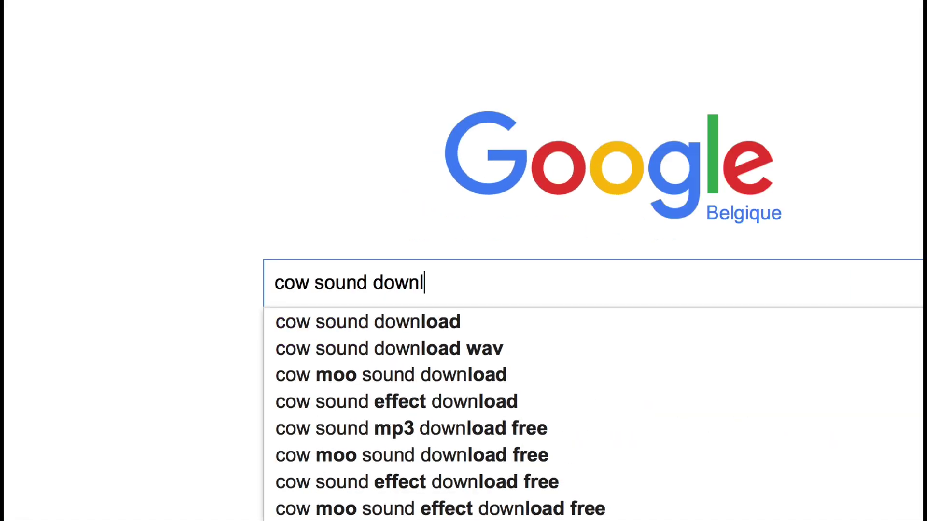
{"action": "type", "text": "oad free"}
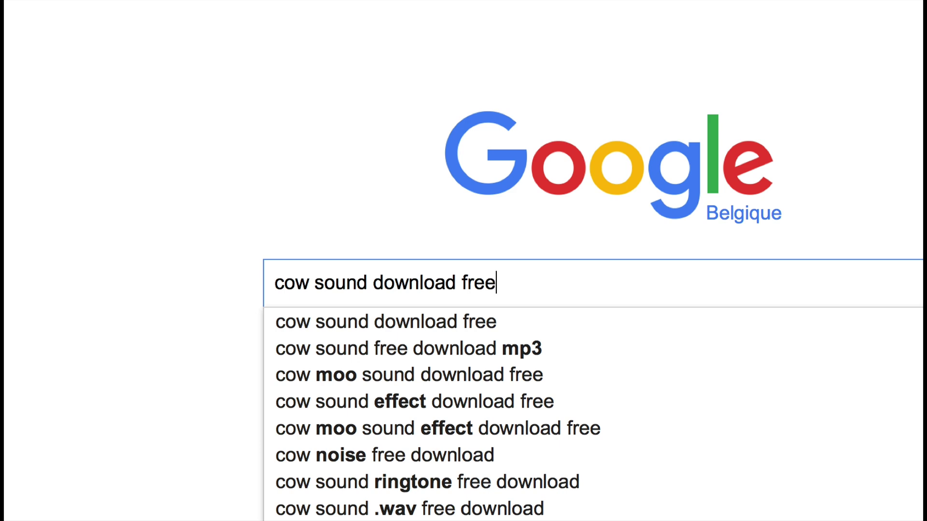
{"action": "key", "text": "Return"}
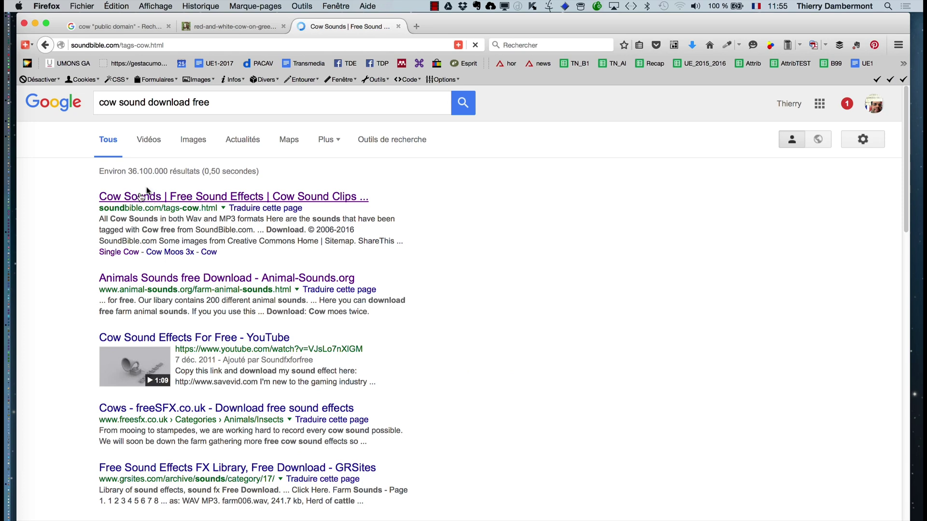
Open SoundBible's Cow Sounds page from the search results and preview the Cow Moo sound.
{"action": "left_click", "coordinate": [150, 199]}
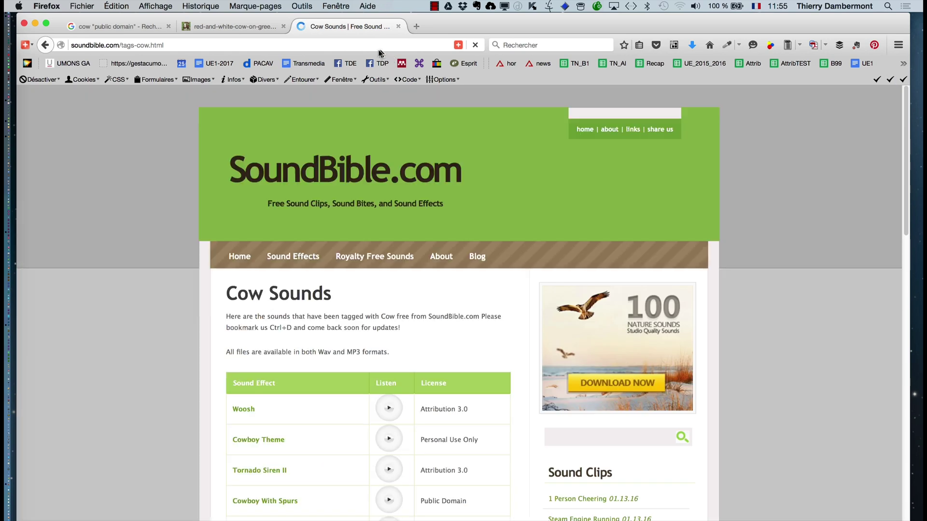
{"action": "scroll", "coordinate": [440, 267], "scroll_direction": "down", "scroll_amount": 5}
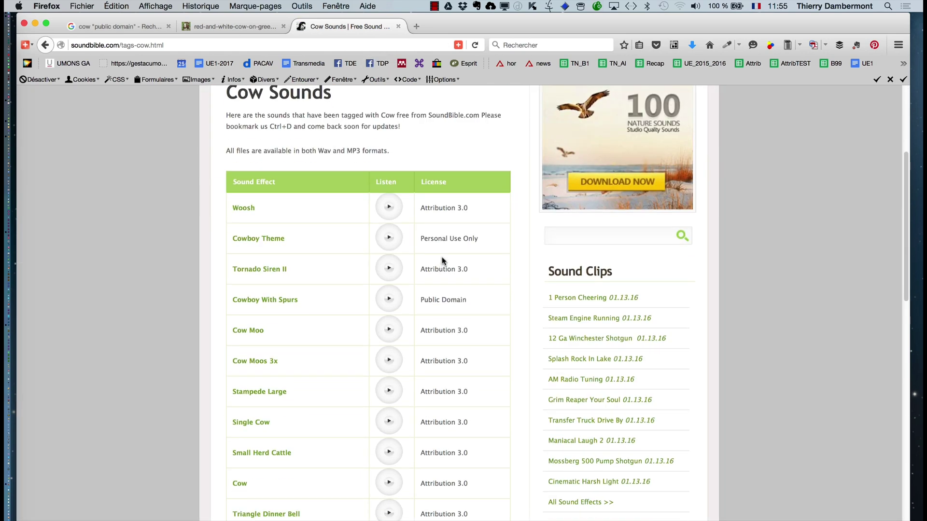
{"action": "scroll", "coordinate": [442, 261], "scroll_direction": "up", "scroll_amount": 5}
{"action": "scroll", "coordinate": [441, 258], "scroll_direction": "down", "scroll_amount": 3}
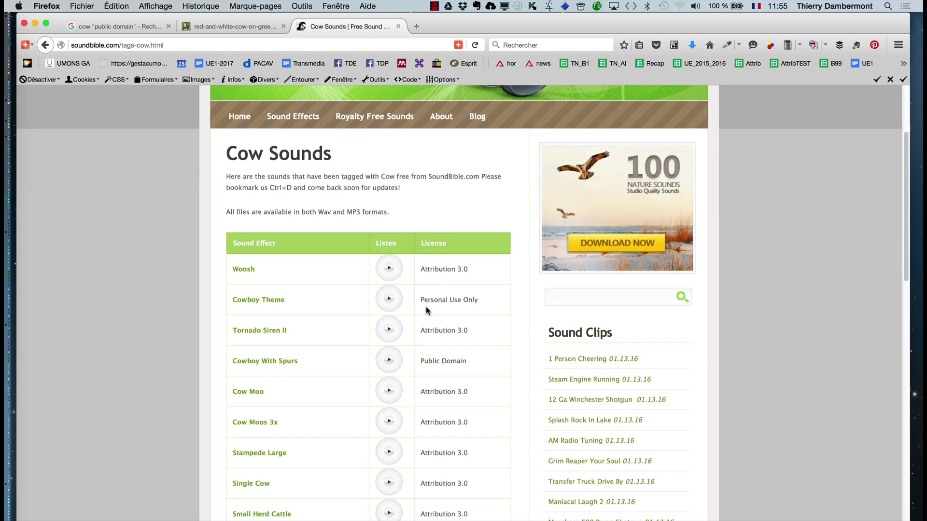
{"action": "scroll", "coordinate": [427, 314], "scroll_direction": "down", "scroll_amount": 1}
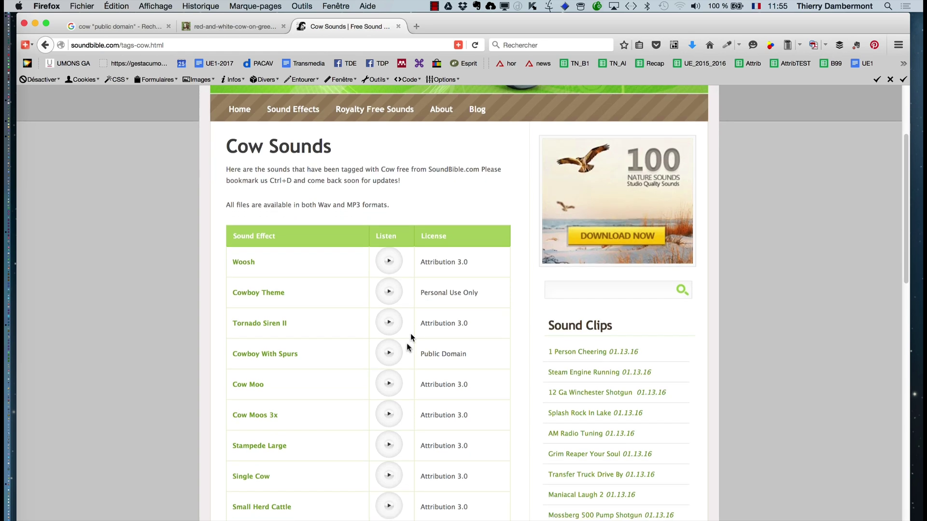
{"action": "key", "text": "XF86AudioRaiseVolume"}
{"action": "left_click", "coordinate": [389, 384]}
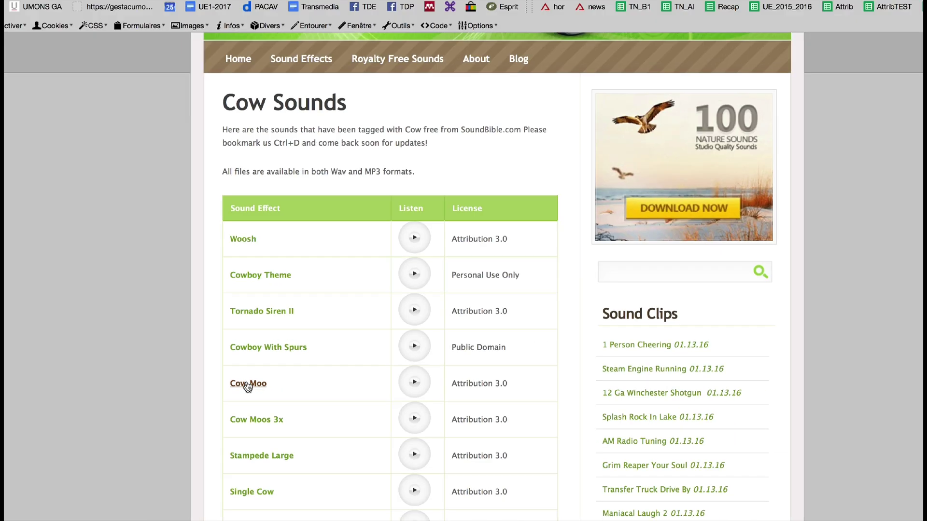
Open the Cow Moo sound page in a new tab and download its ZIP archive, saving the file.
{"action": "left_click", "coordinate": [248, 386], "text": "super"}
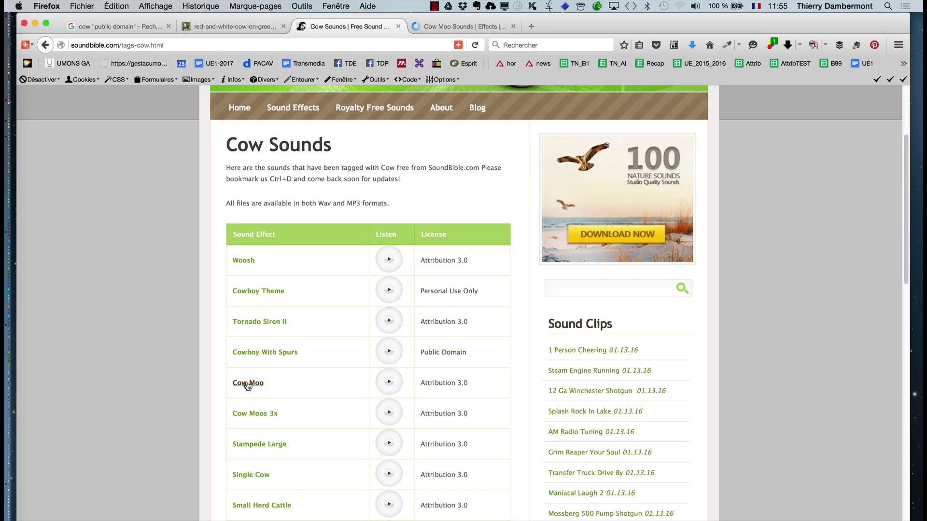
{"action": "left_click", "coordinate": [448, 27]}
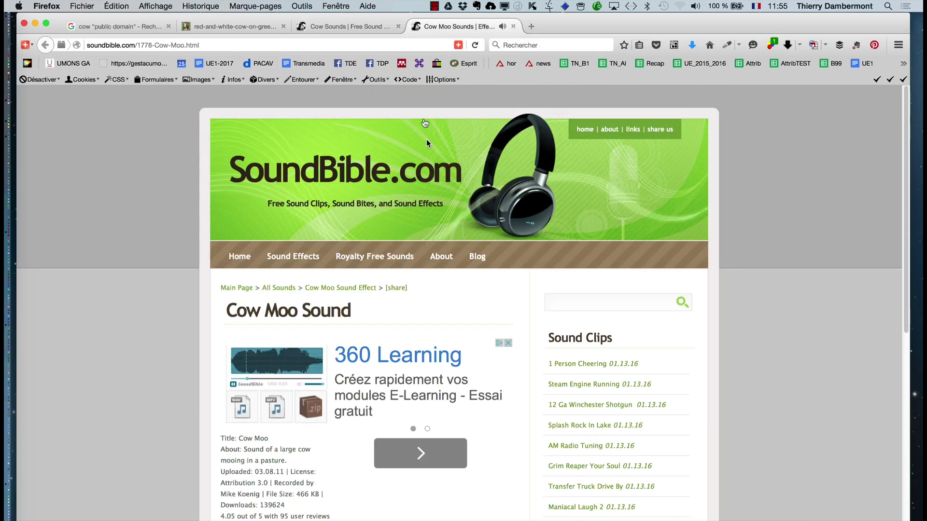
{"action": "scroll", "coordinate": [483, 263], "scroll_direction": "down", "scroll_amount": 2}
{"action": "scroll", "coordinate": [483, 264], "scroll_direction": "down", "scroll_amount": 3}
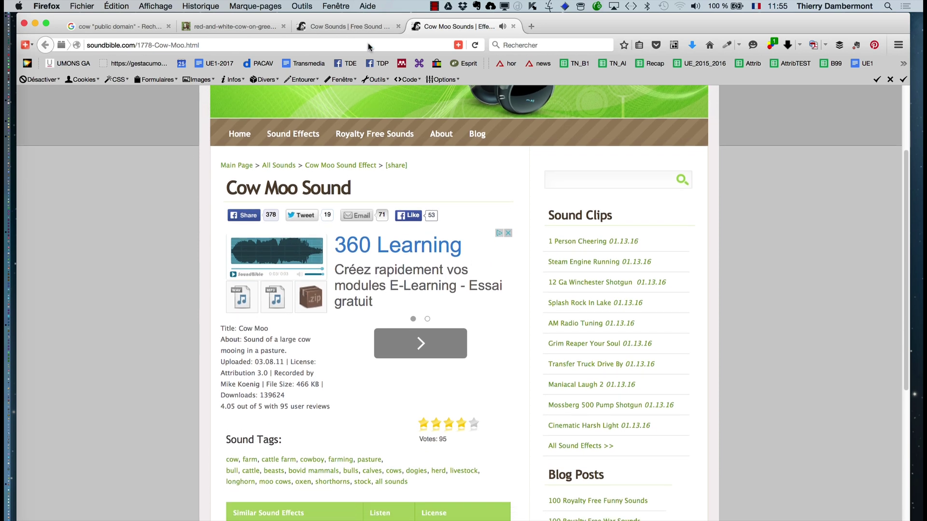
{"action": "left_click", "coordinate": [356, 27]}
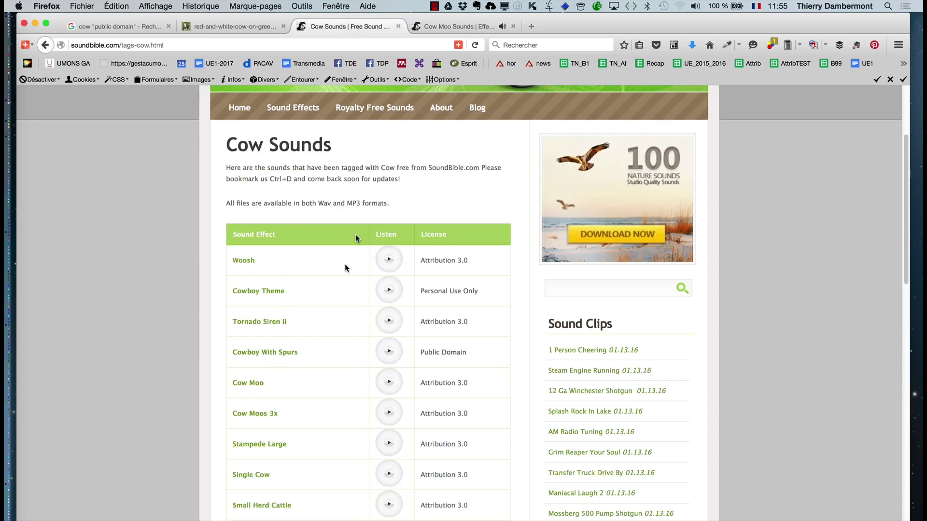
{"action": "left_click", "coordinate": [433, 27]}
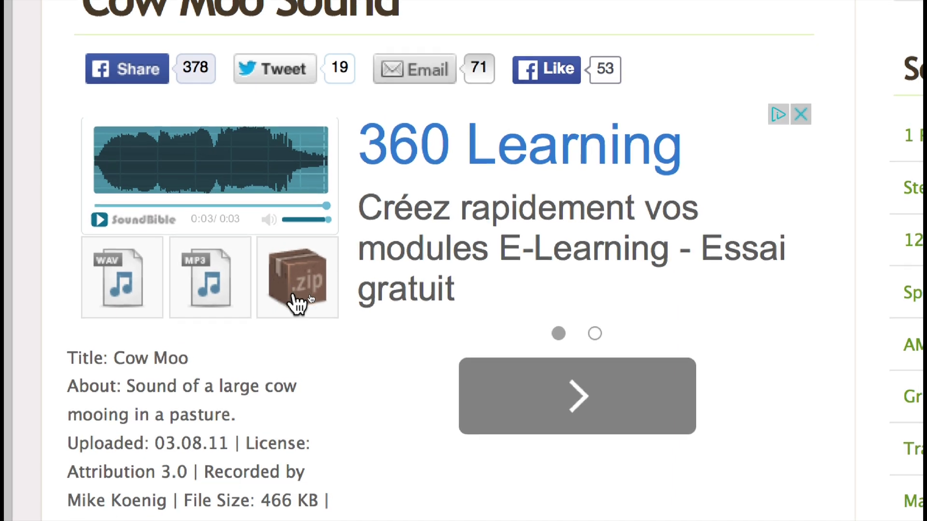
{"action": "left_click", "coordinate": [293, 296]}
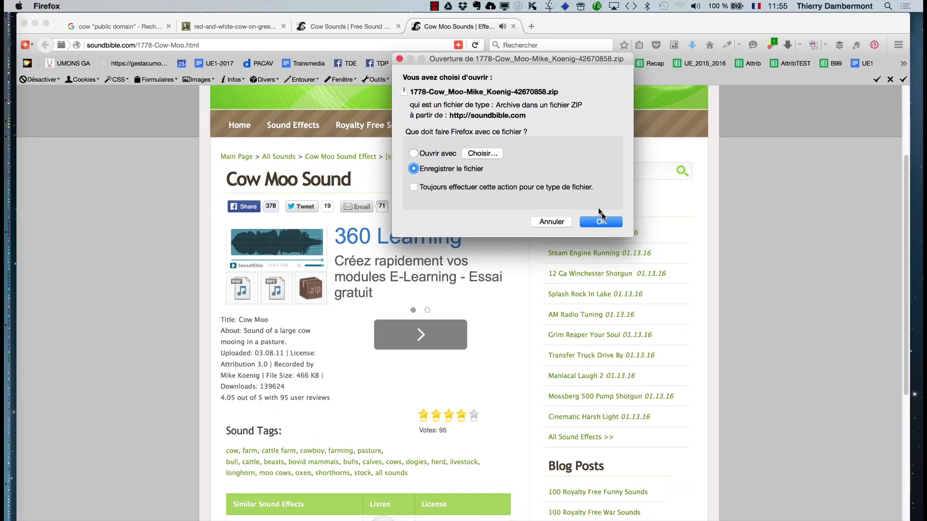
{"action": "left_click", "coordinate": [601, 222]}
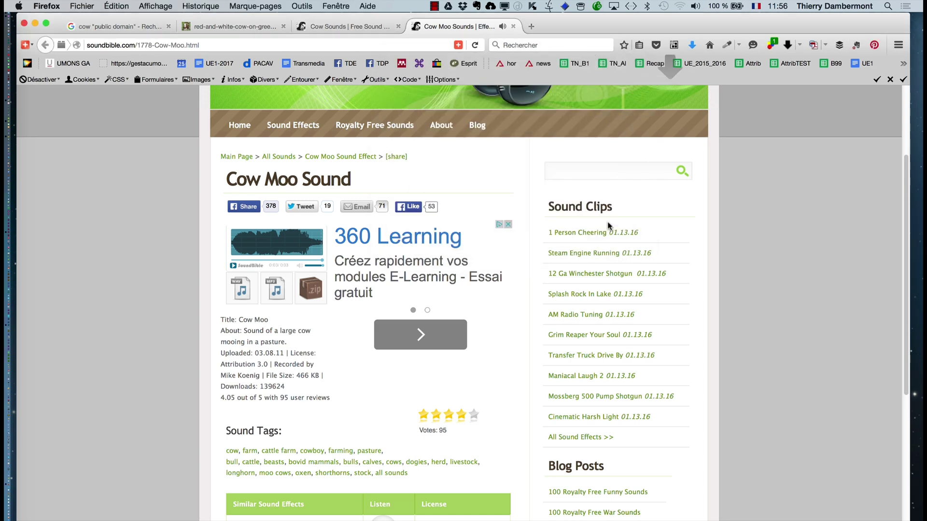
Switch to Finder and show the Téléchargements folder in a new window beside the Dossier CHAP1-03 window.
{"action": "key", "text": "super+Tab"}
{"action": "left_click", "coordinate": [382, 295]}
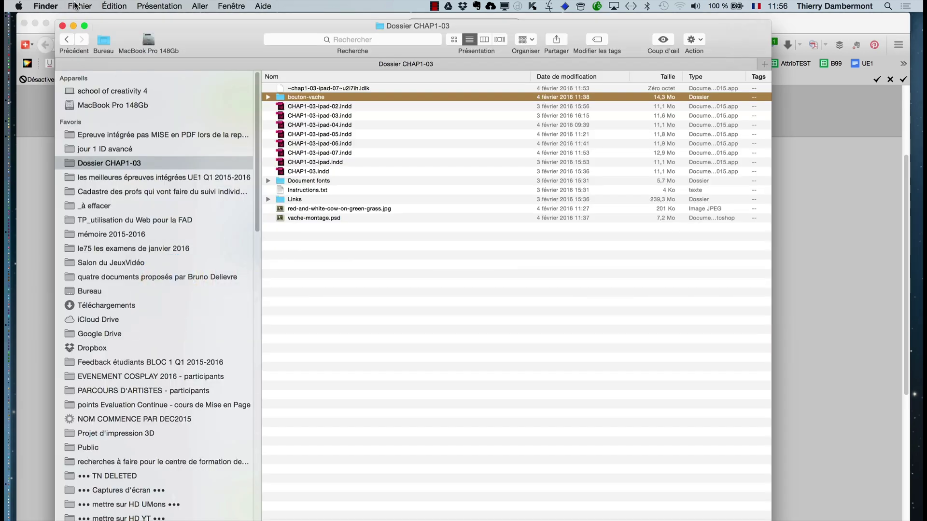
{"action": "key", "text": "super+n"}
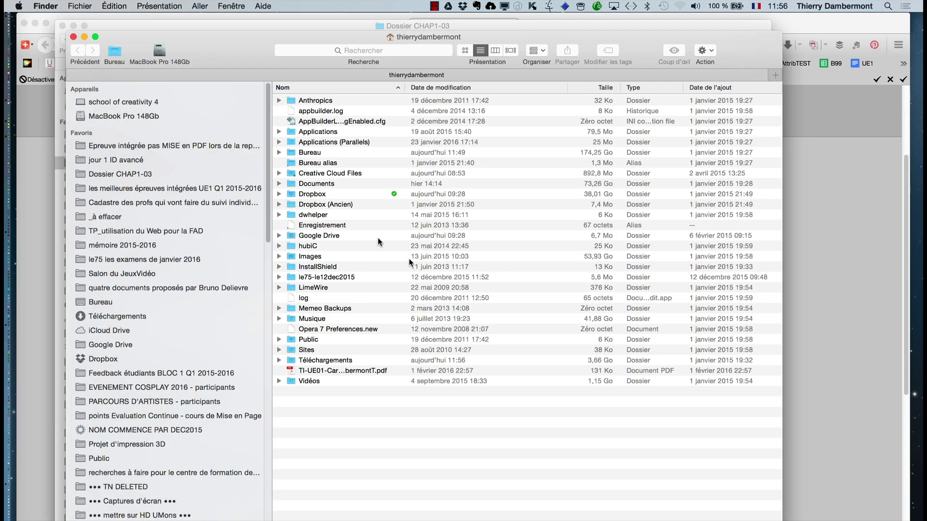
{"action": "left_click_drag", "start_coordinate": [420, 24], "coordinate": [602, 63]}
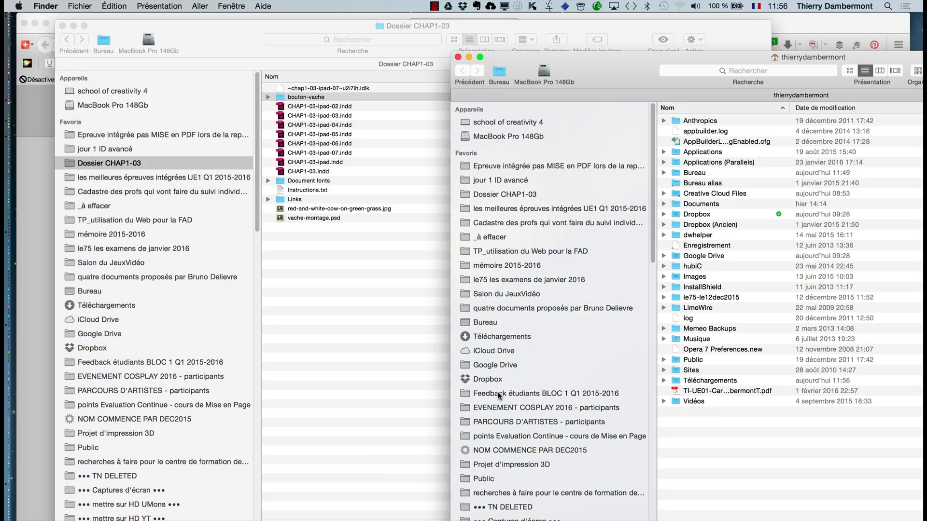
{"action": "left_click", "coordinate": [508, 336]}
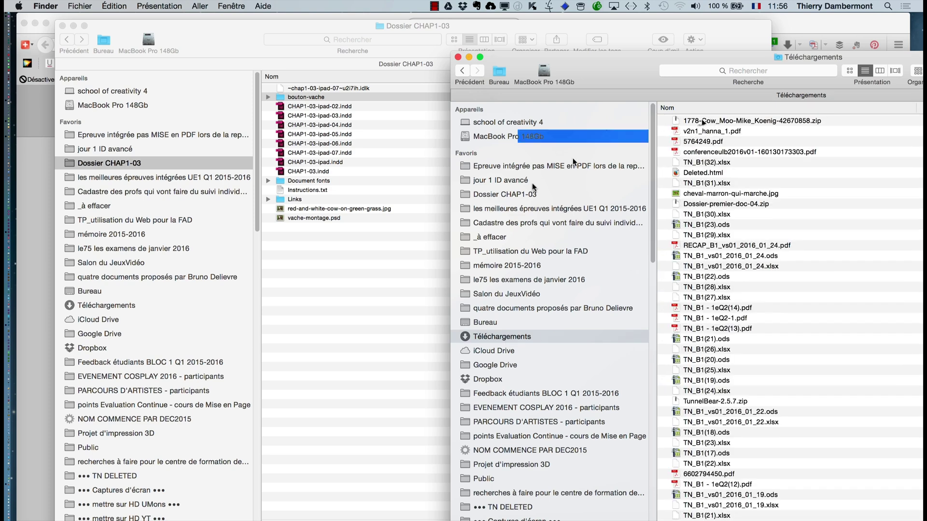
Move the Cow Moo ZIP archive from Téléchargements into Dossier CHAP1-03 and extract it there.
{"action": "left_click_drag", "start_coordinate": [574, 162], "coordinate": [382, 251]}
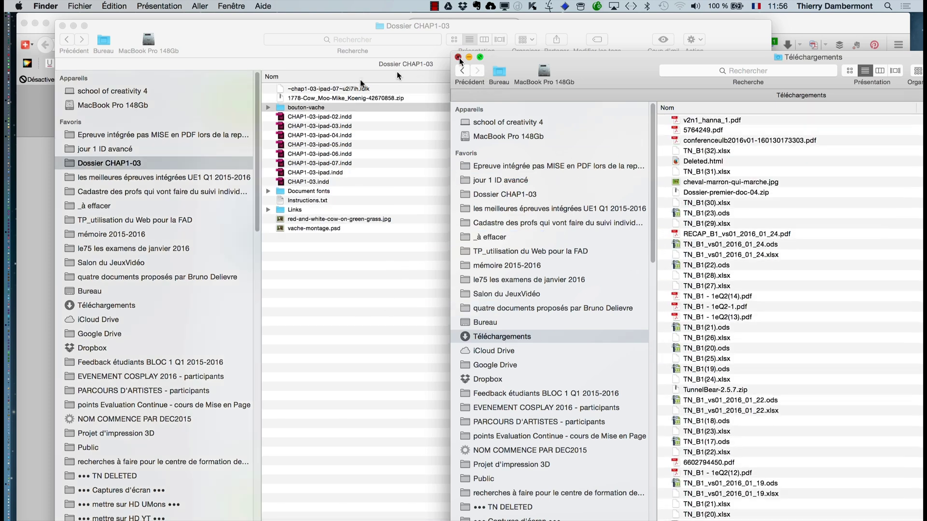
{"action": "left_click", "coordinate": [458, 57]}
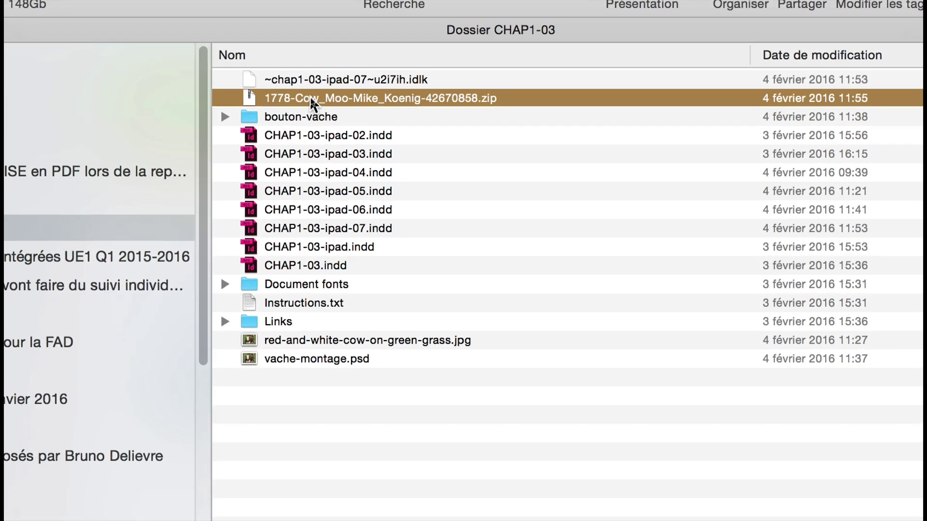
{"action": "double_click", "coordinate": [311, 99]}
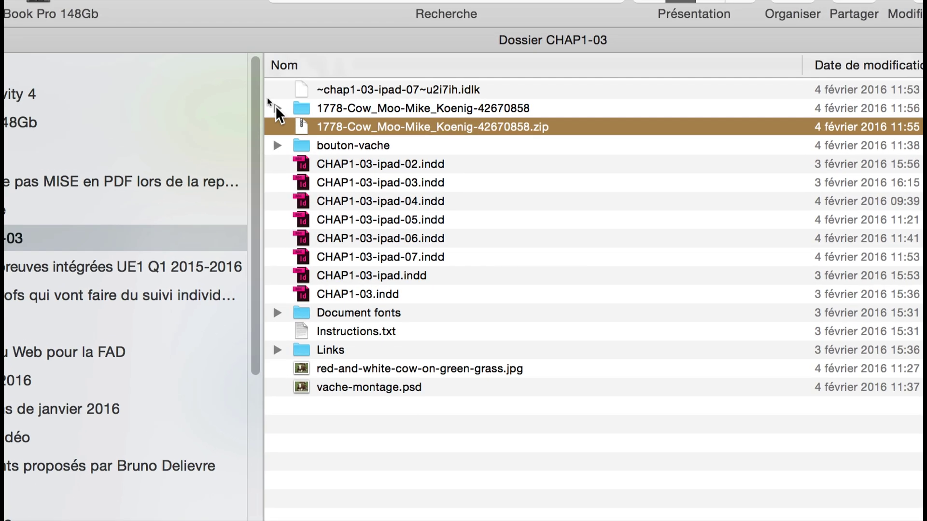
Move the cow moo MP3 out of the extracted folder's mp3 subfolder into Dossier CHAP1-03.
{"action": "left_click", "coordinate": [277, 108]}
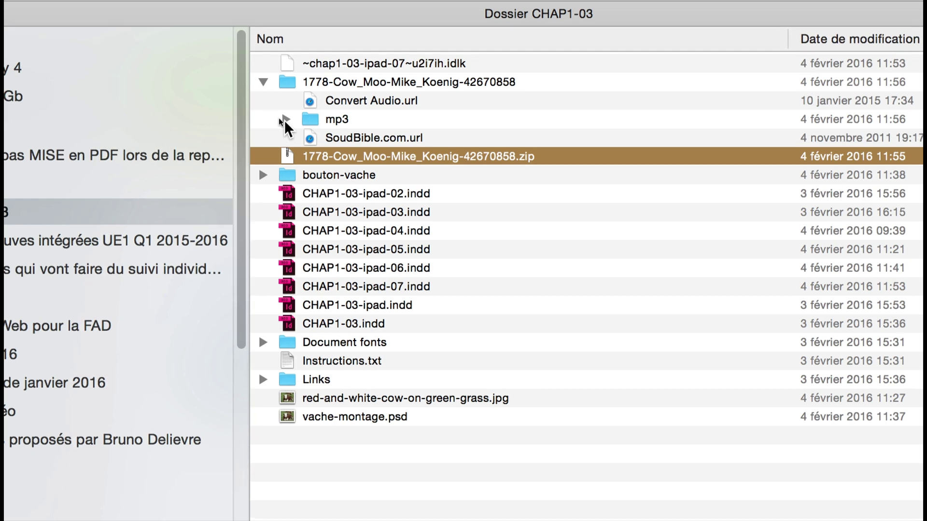
{"action": "left_click", "coordinate": [284, 121]}
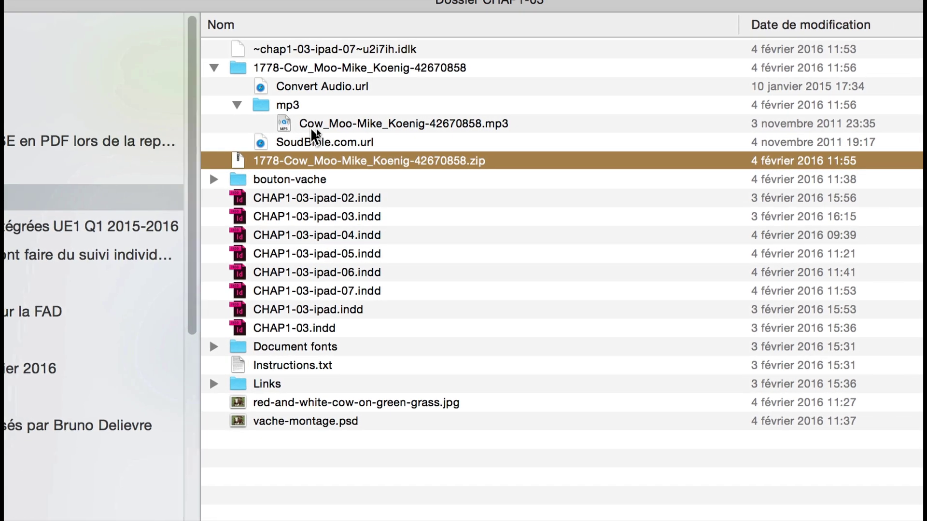
{"action": "left_click", "coordinate": [365, 144]}
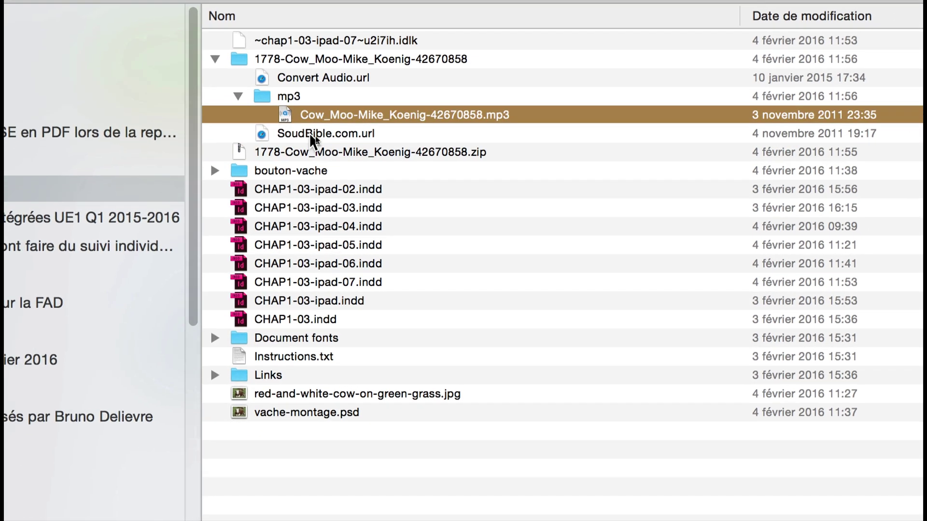
{"action": "left_click", "coordinate": [314, 143]}
{"action": "left_click", "coordinate": [316, 116]}
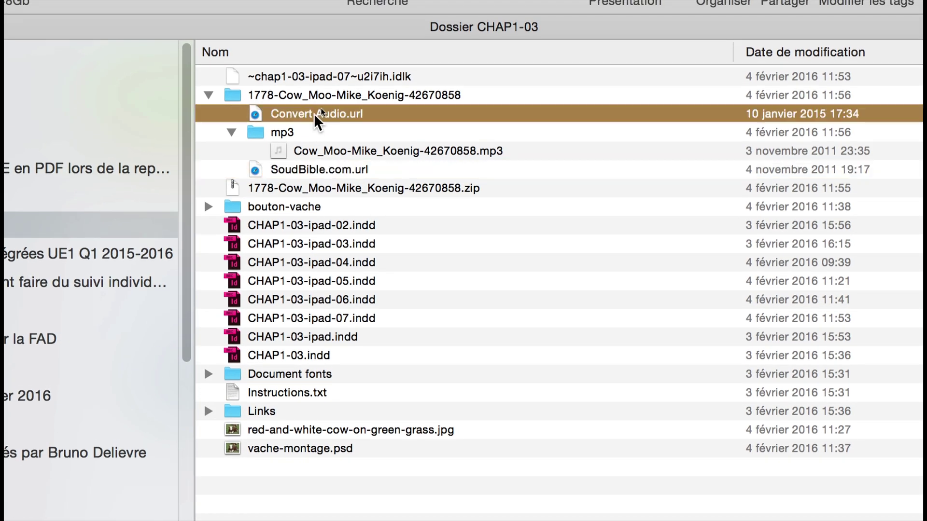
{"action": "left_click", "coordinate": [328, 151]}
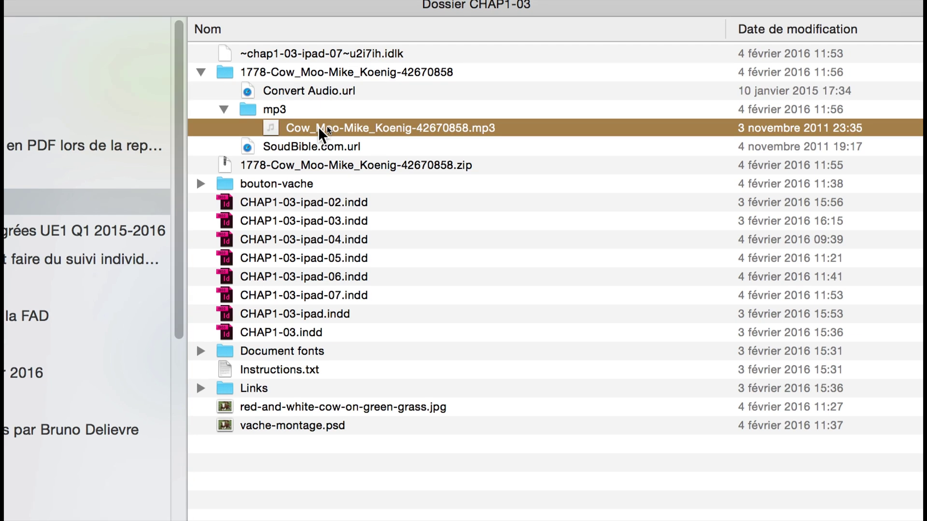
{"action": "left_click_drag", "start_coordinate": [321, 133], "coordinate": [374, 452]}
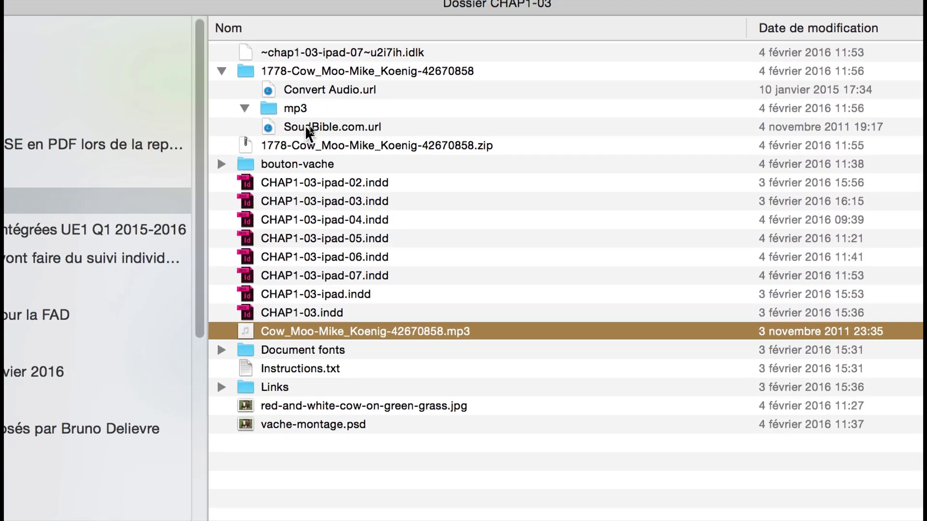
Delete the extracted Cow Moo folder from Dossier CHAP1-03.
{"action": "left_click", "coordinate": [309, 149]}
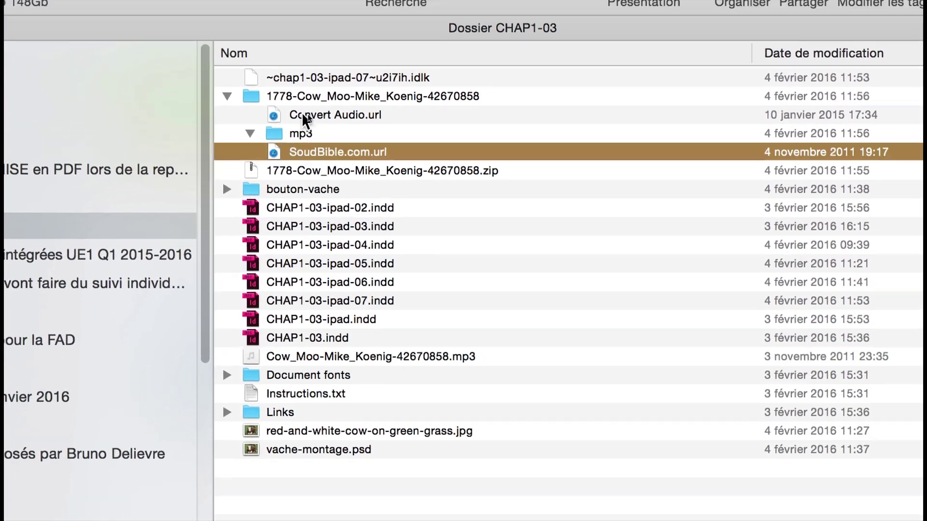
{"action": "left_click", "coordinate": [303, 116]}
{"action": "left_click", "coordinate": [263, 95]}
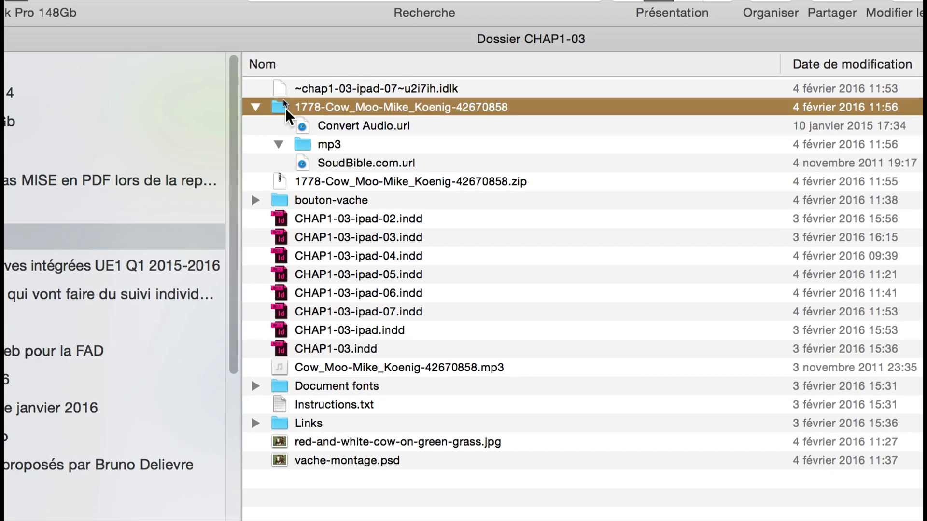
{"action": "right_click", "coordinate": [263, 96]}
{"action": "left_click", "coordinate": [297, 141]}
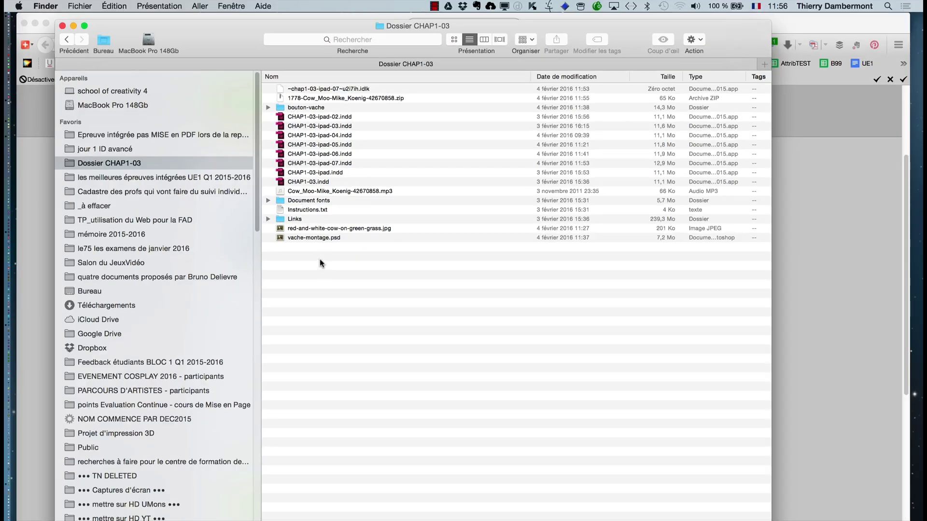
Rename the cow moo MP3 file as Cow_Moo.mp3.
{"action": "left_click", "coordinate": [349, 191]}
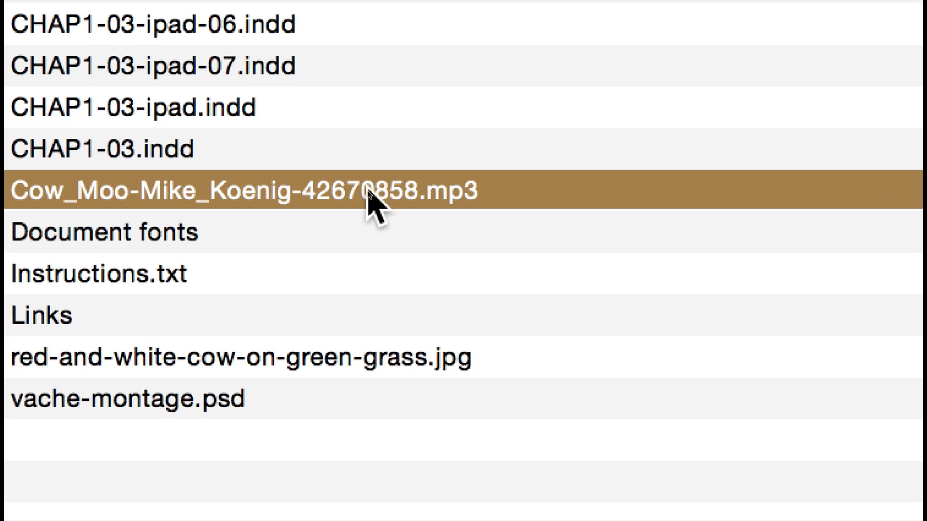
{"action": "key", "text": "Return"}
{"action": "left_click", "coordinate": [374, 196]}
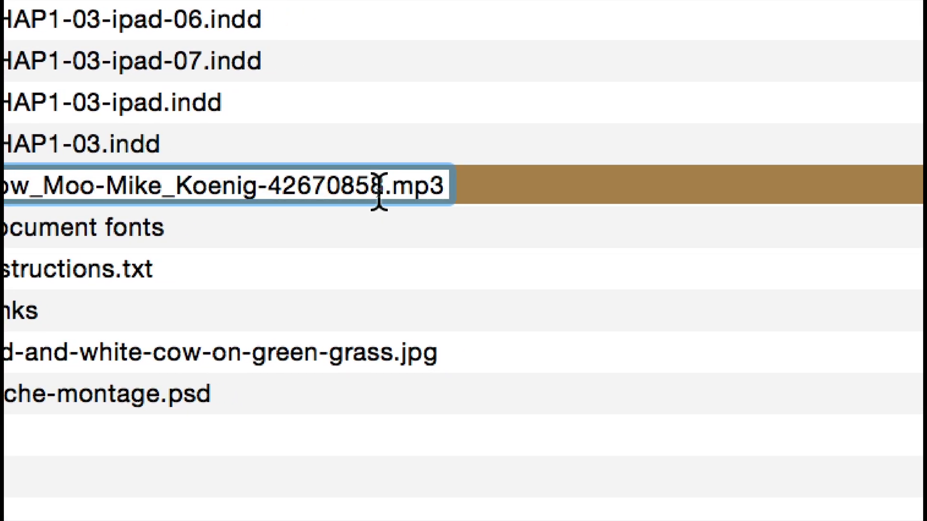
{"action": "left_click_drag", "start_coordinate": [381, 191], "coordinate": [160, 186]}
{"action": "left_click_drag", "start_coordinate": [329, 188], "coordinate": [306, 192]}
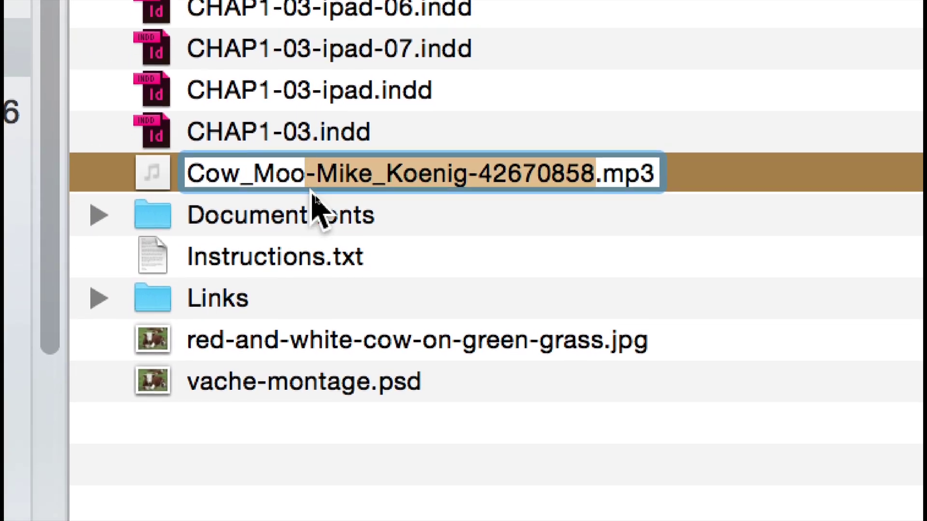
{"action": "key", "text": "BackSpace"}
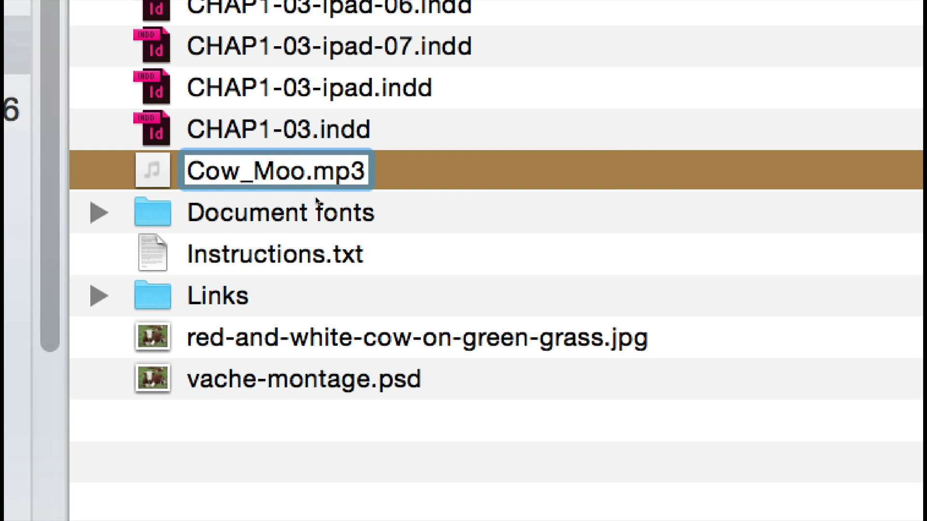
{"action": "key", "text": "Return"}
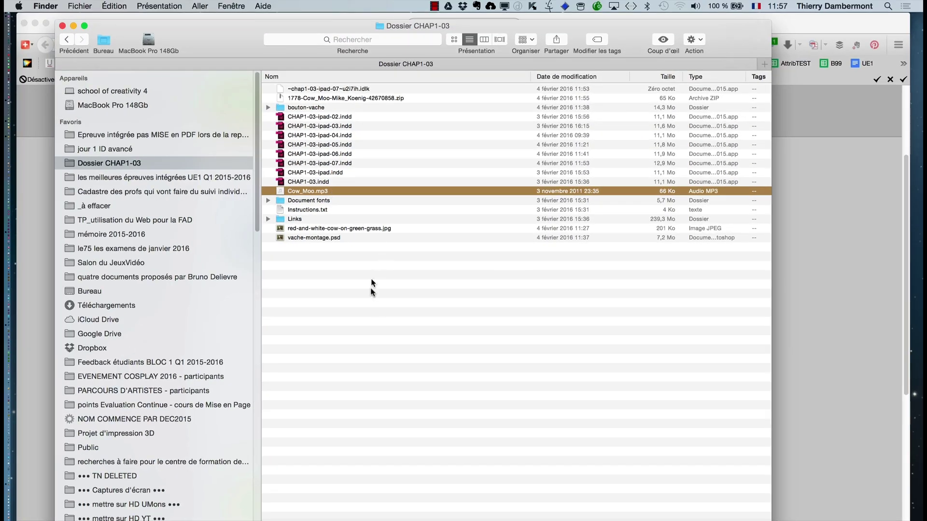
{"action": "left_click", "coordinate": [380, 308]}
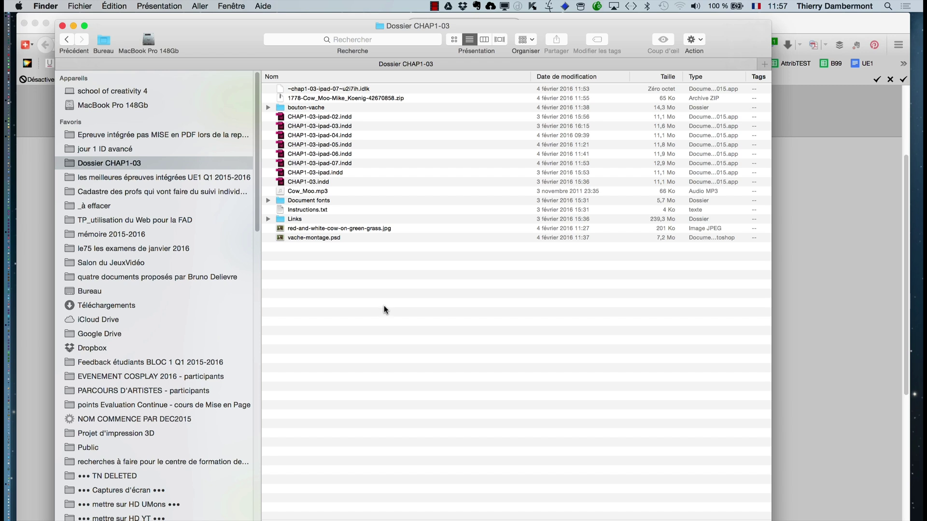
{"action": "left_click", "coordinate": [312, 193]}
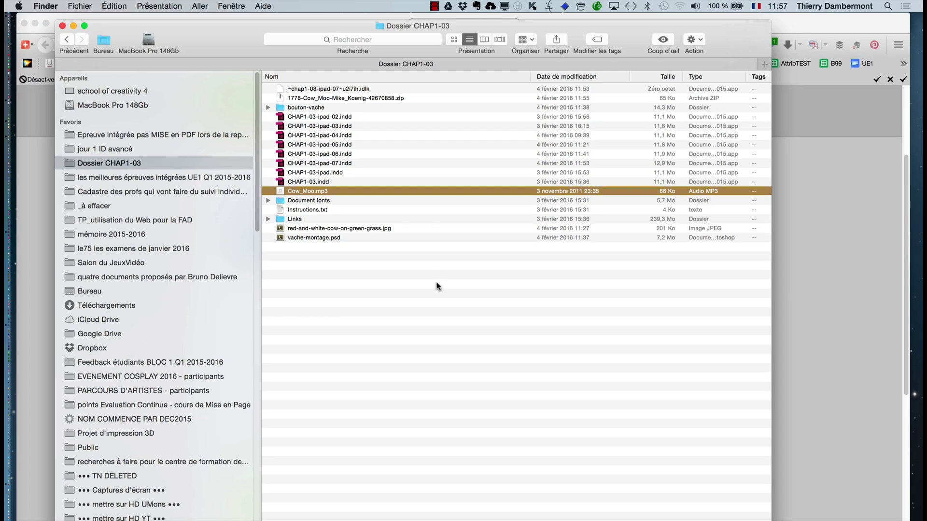
{"action": "left_click", "coordinate": [435, 292]}
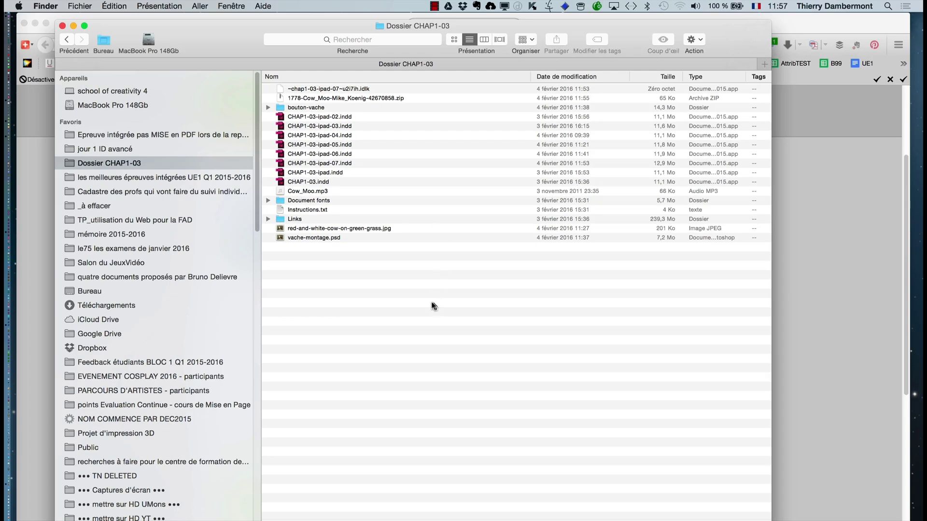
{"action": "left_click", "coordinate": [302, 193]}
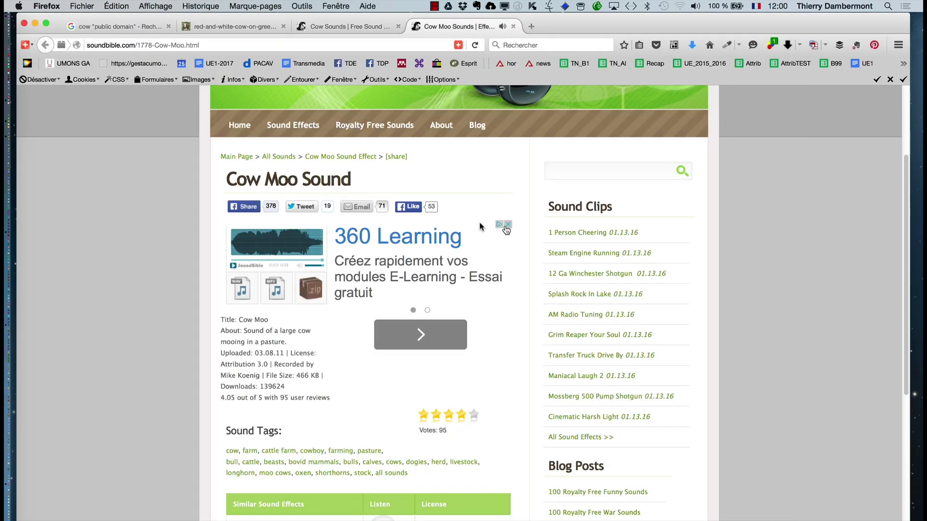
Switch to InDesign and deselect everything in the CHAP1-03-ipad-07.indd document.
{"action": "key", "text": "super+Tab"}
{"action": "left_click", "coordinate": [410, 302]}
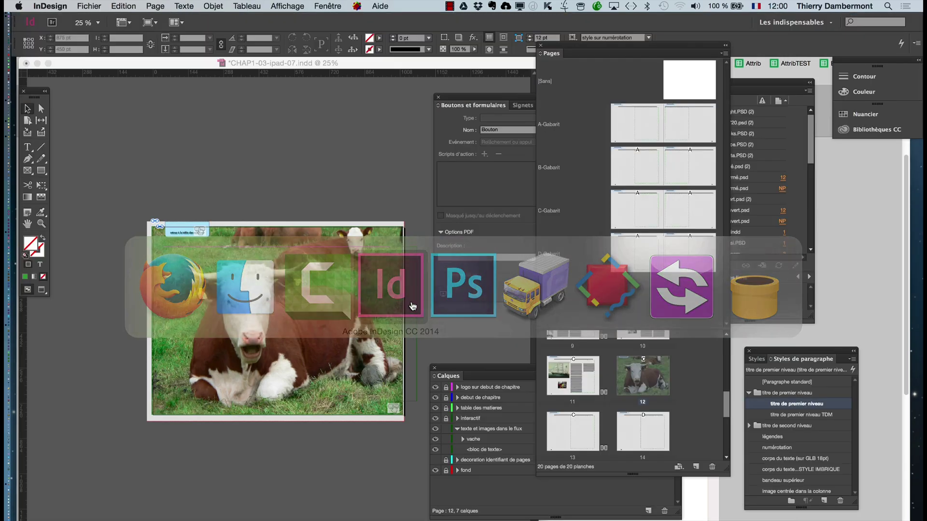
{"action": "left_click", "coordinate": [291, 293]}
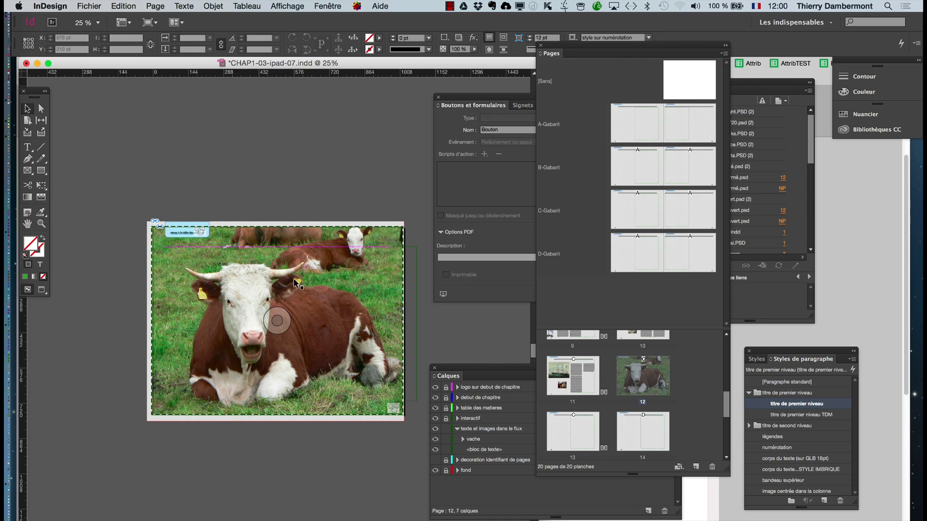
{"action": "key", "text": "super+shift+a"}
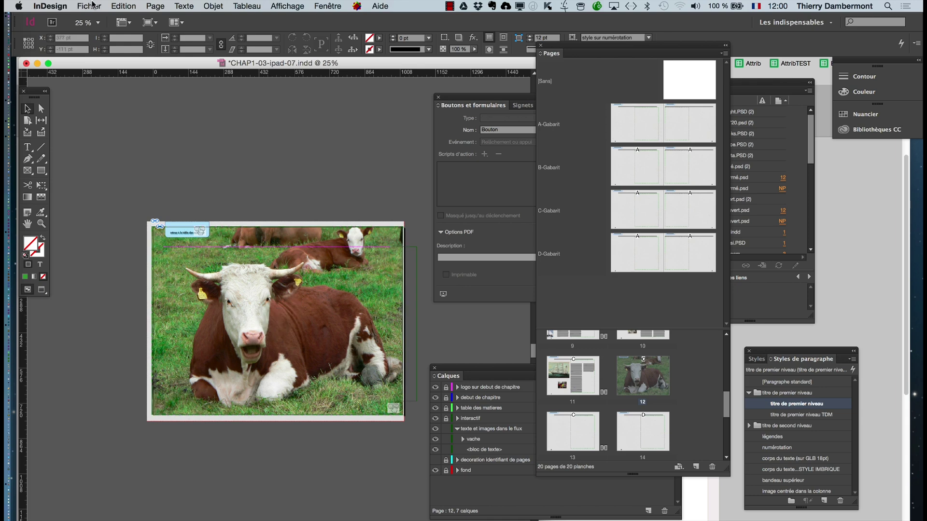
Import Cow_Moo.mp3 from Dossier CHAP1-03 and place it on the pasteboard above the cow page.
{"action": "left_click", "coordinate": [91, 6]}
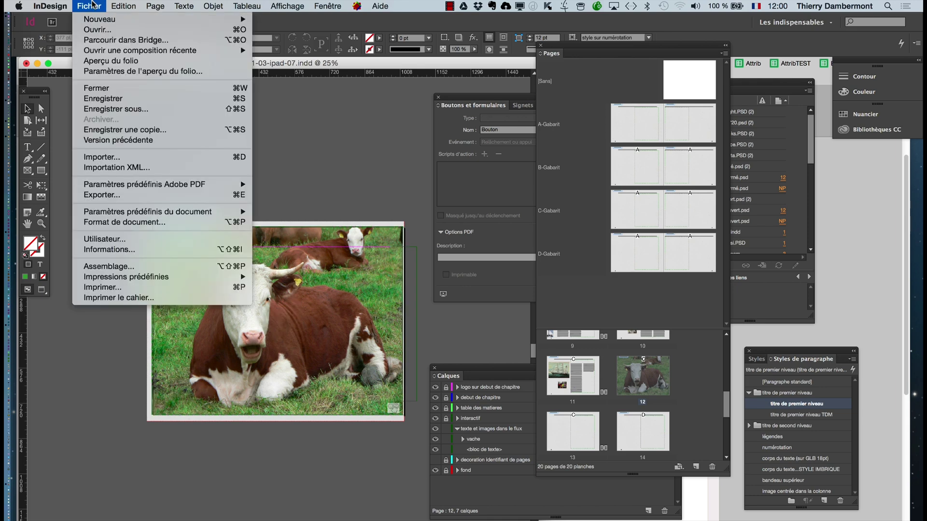
{"action": "left_click", "coordinate": [122, 157]}
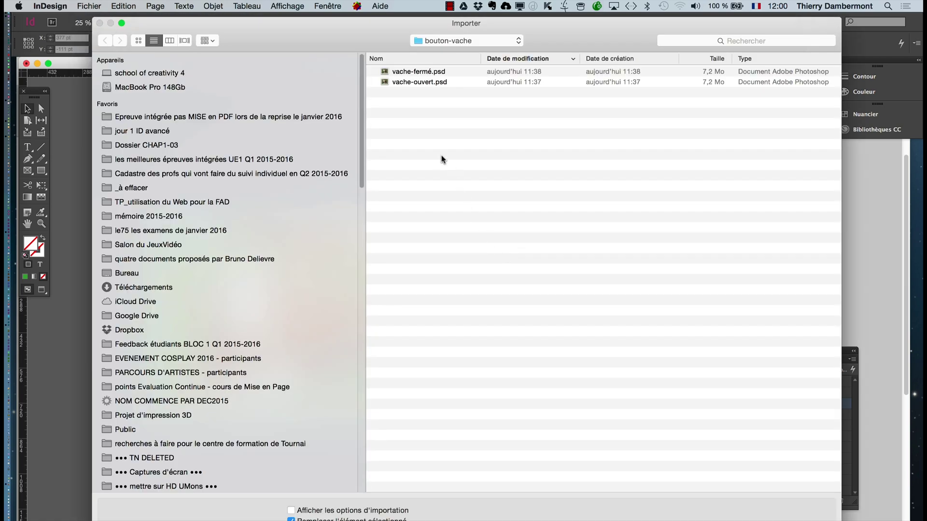
{"action": "left_click", "coordinate": [454, 41]}
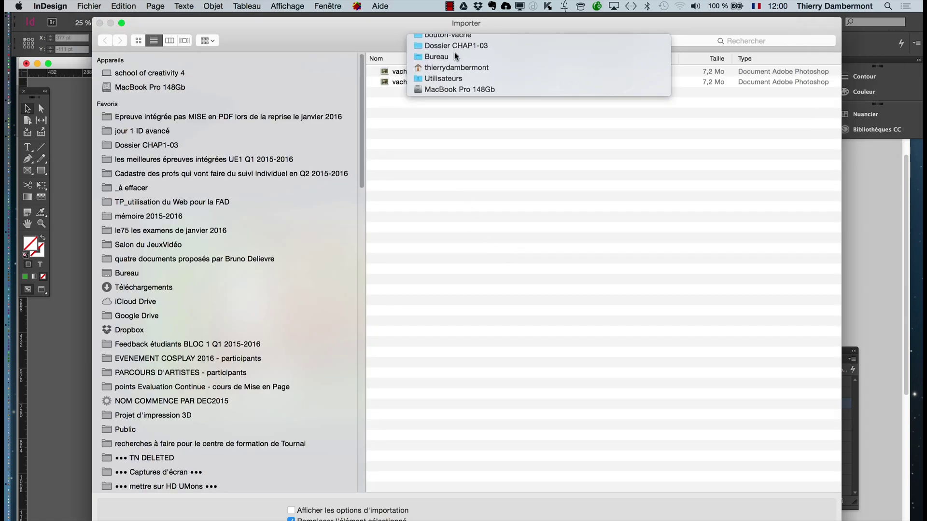
{"action": "left_click", "coordinate": [456, 45]}
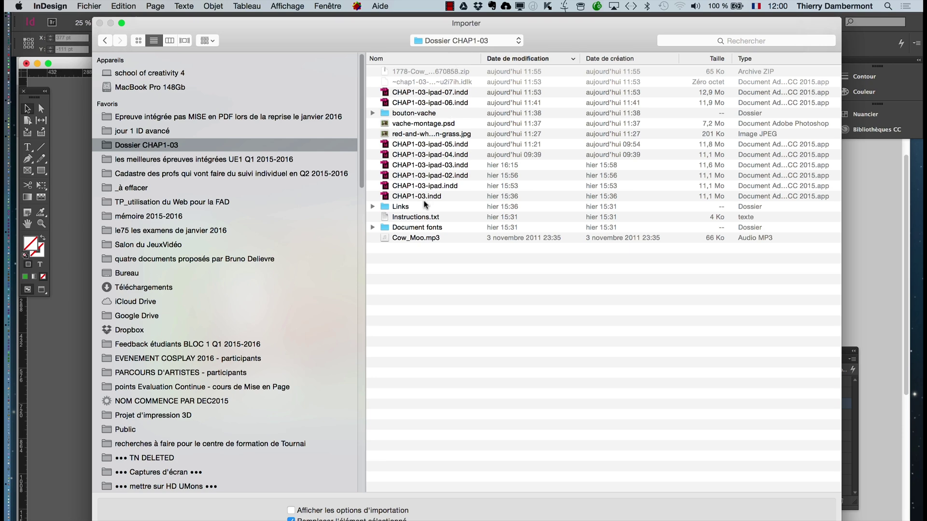
{"action": "left_click", "coordinate": [423, 238]}
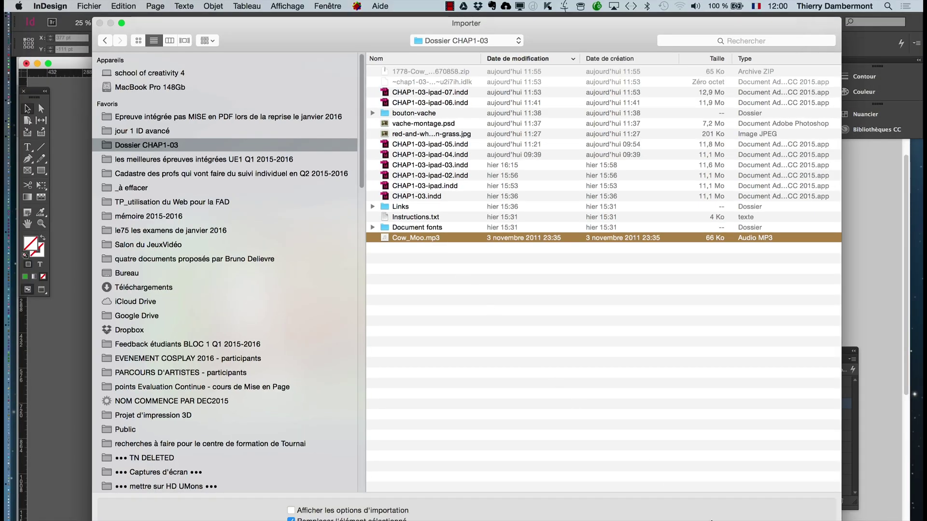
{"action": "key", "text": "Return"}
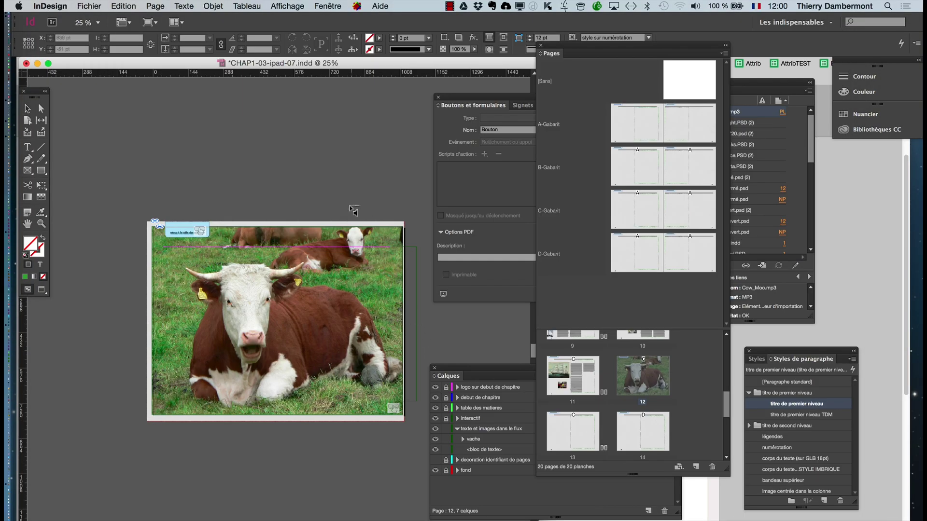
{"action": "left_click", "coordinate": [329, 183]}
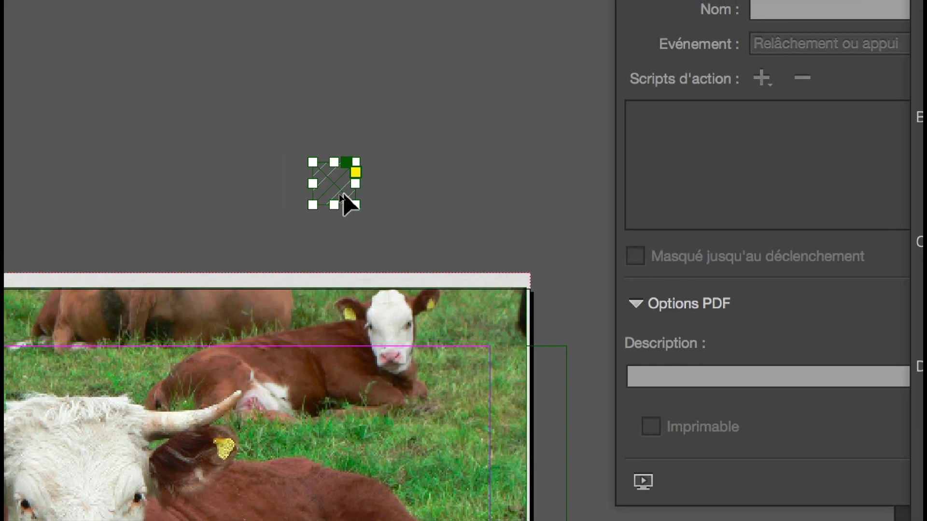
Move the sound frame onto the cow photo's upper-right corner, inside the page, and deselect it.
{"action": "left_click_drag", "start_coordinate": [296, 187], "coordinate": [404, 248]}
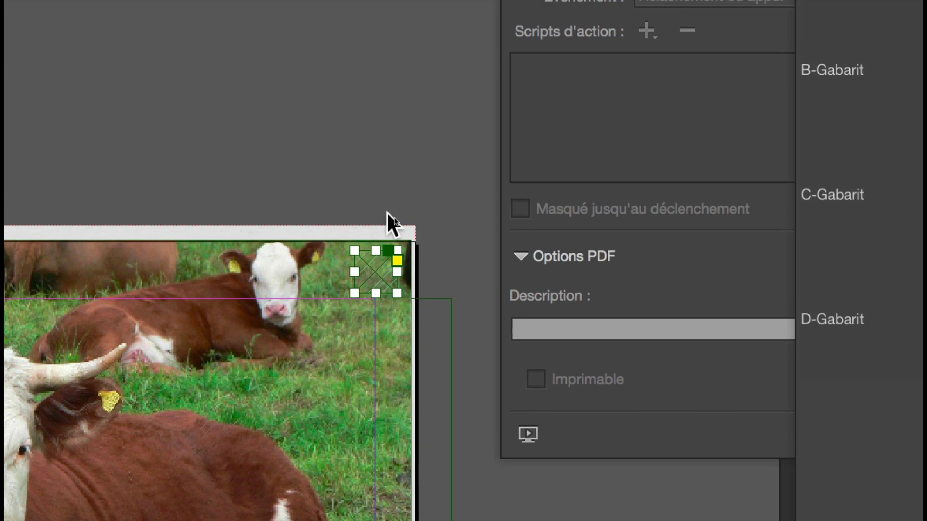
{"action": "left_click", "coordinate": [387, 165]}
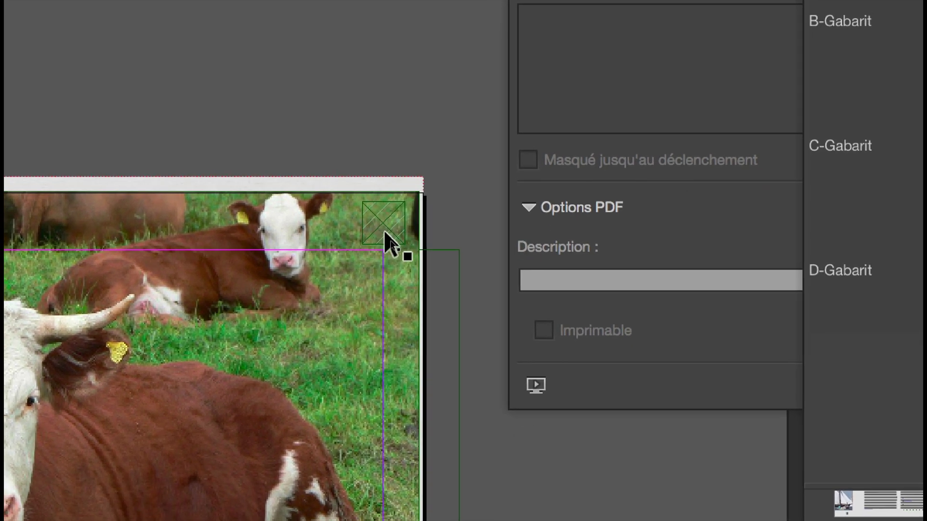
{"action": "scroll", "coordinate": [386, 237], "scroll_direction": "up", "scroll_amount": 3}
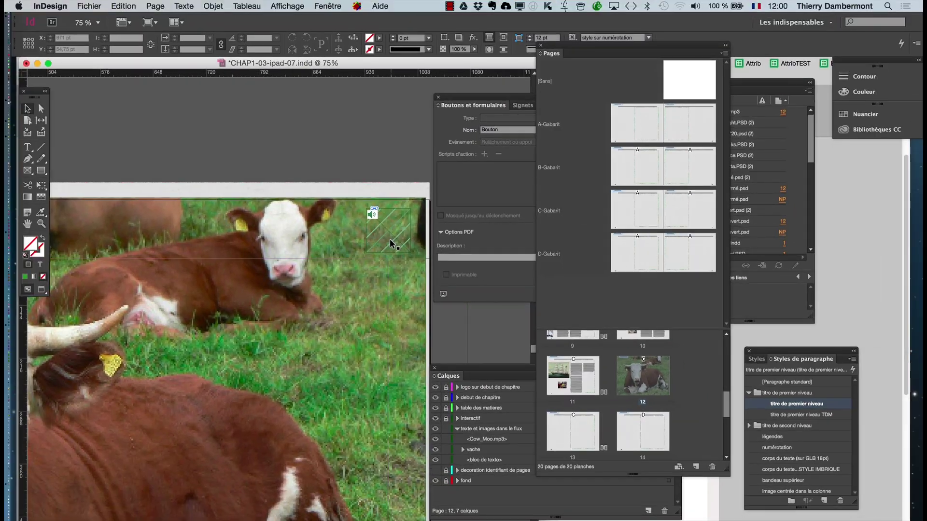
Display the document's links list beside the cow photo and enlarge it to show more entries.
{"action": "left_click", "coordinate": [328, 6]}
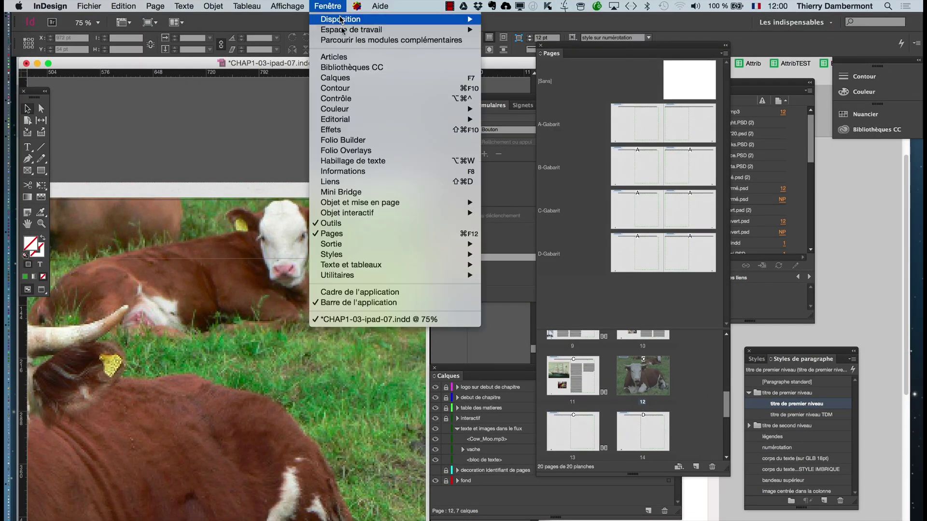
{"action": "left_click", "coordinate": [365, 183]}
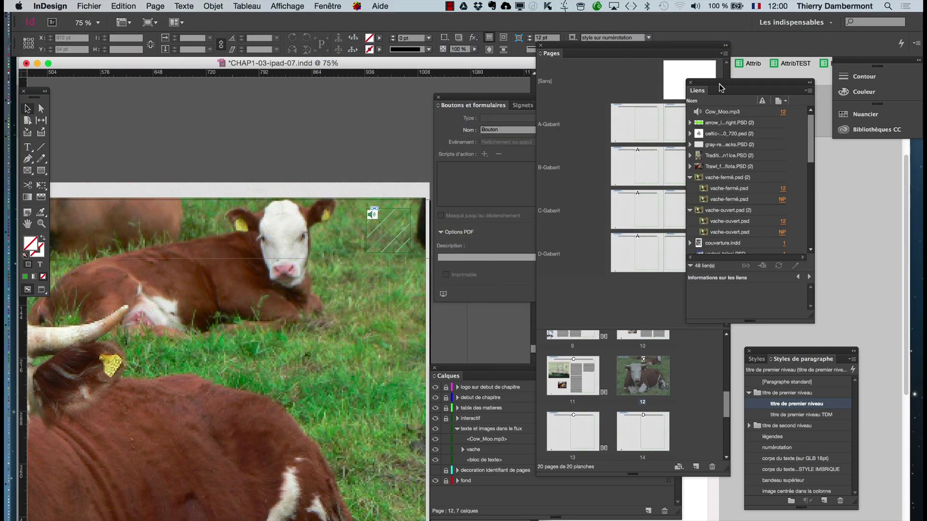
{"action": "left_click_drag", "start_coordinate": [719, 87], "coordinate": [443, 95]}
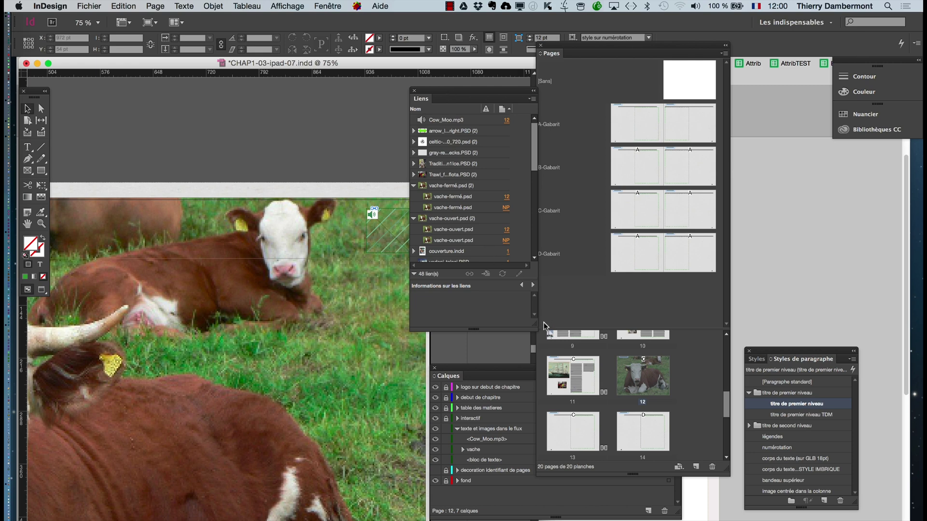
{"action": "left_click_drag", "start_coordinate": [535, 330], "coordinate": [679, 440]}
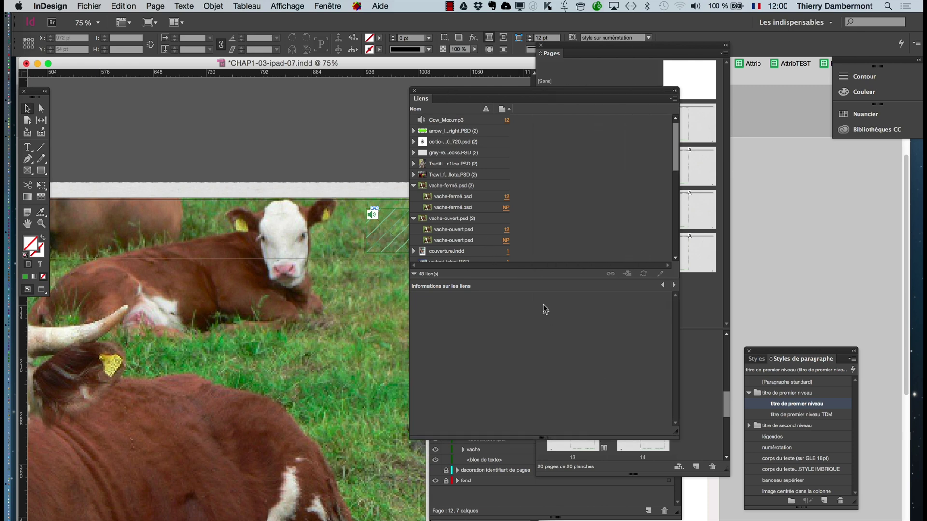
{"action": "left_click_drag", "start_coordinate": [559, 383], "coordinate": [561, 421]}
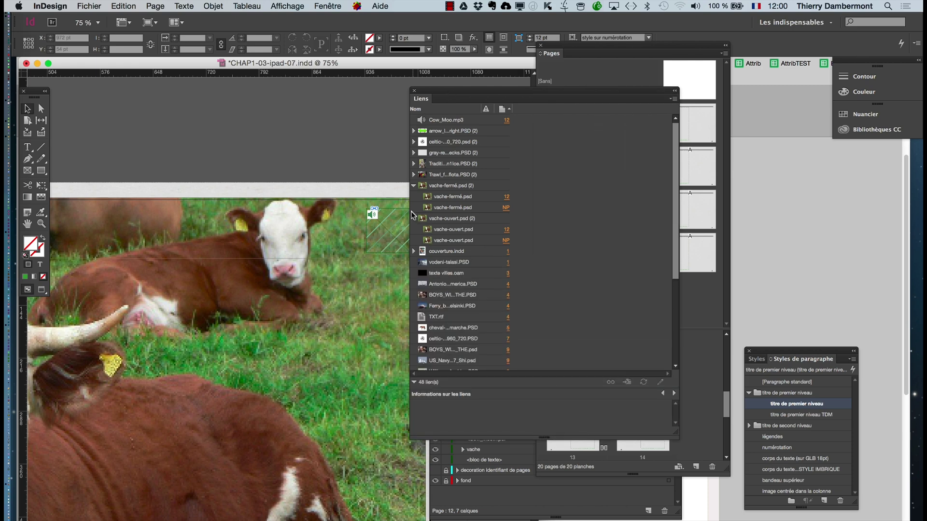
Collapse the vache-ouvert.psd and vache-fermé.psd link groups, check the link information of the placed sound frame, and deselect it.
{"action": "left_click", "coordinate": [414, 219]}
{"action": "left_click", "coordinate": [414, 186]}
{"action": "scroll", "coordinate": [507, 269], "scroll_direction": "down", "scroll_amount": 5}
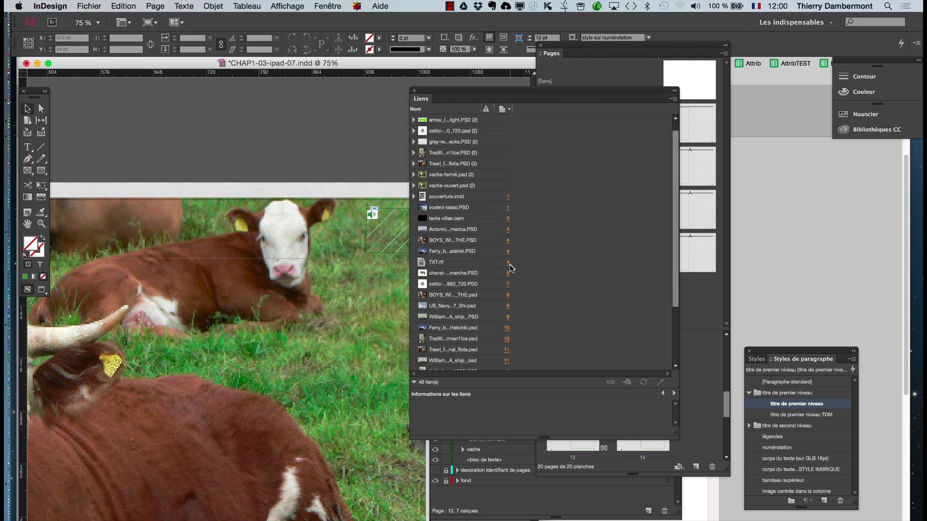
{"action": "left_click", "coordinate": [381, 221]}
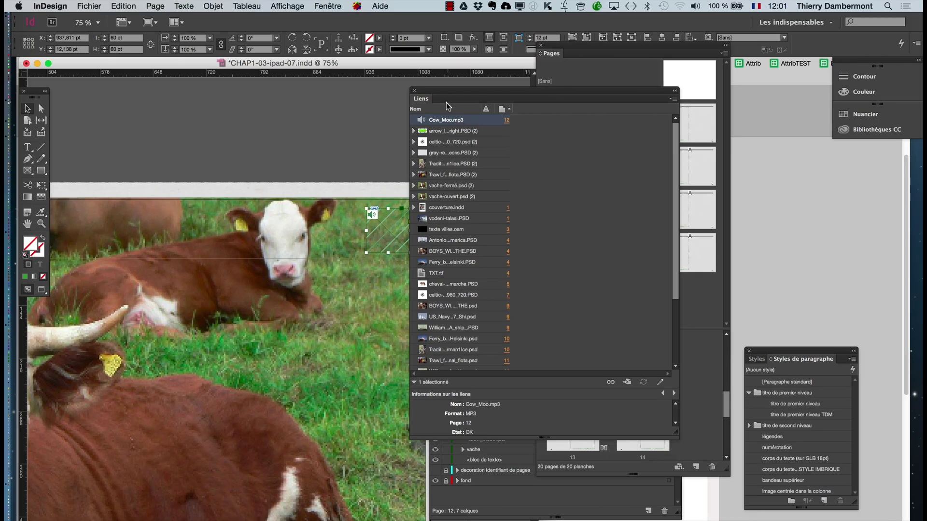
{"action": "left_click_drag", "start_coordinate": [447, 105], "coordinate": [470, 94]}
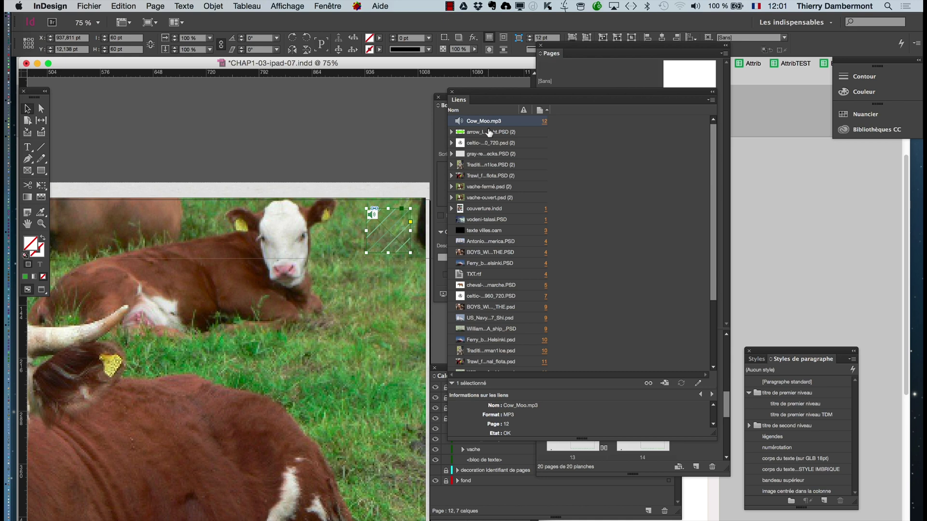
{"action": "left_click", "coordinate": [359, 143]}
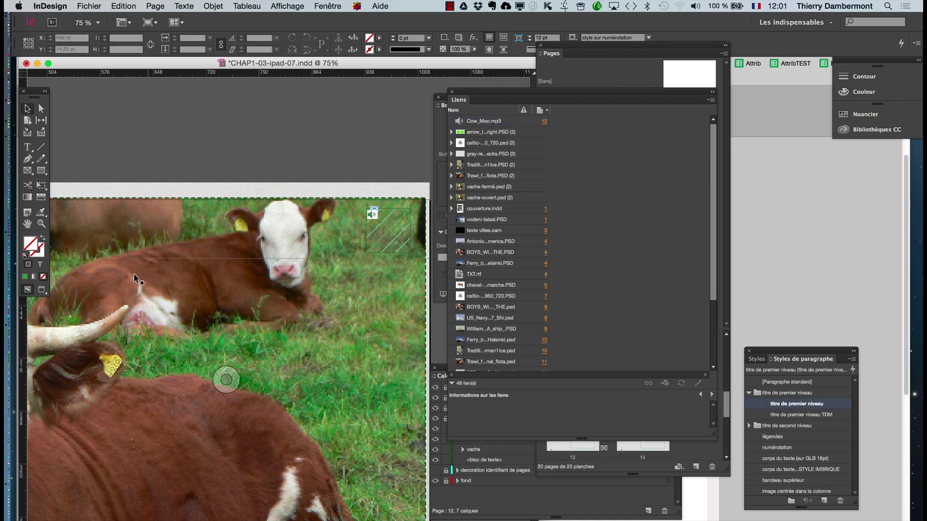
Compare the cow page in Preview and Normal display modes, ending in Normal mode.
{"action": "left_click", "coordinate": [42, 291]}
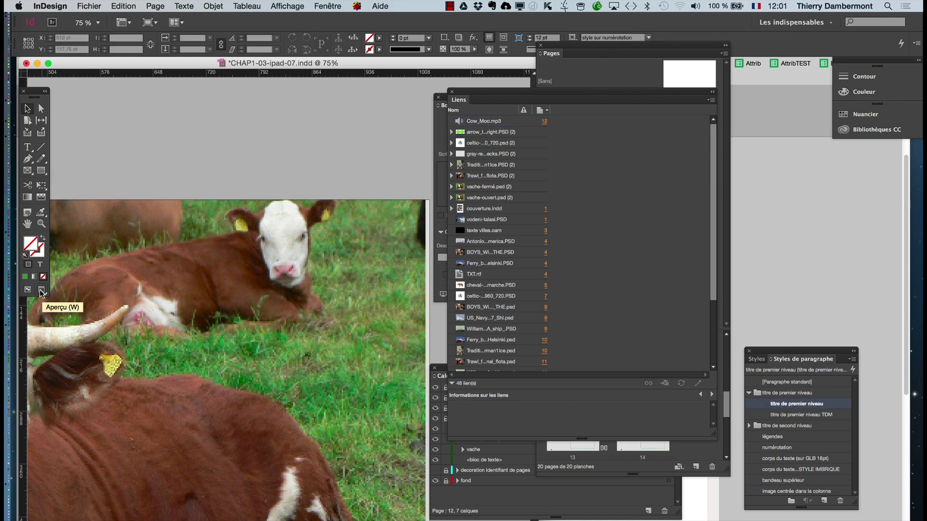
{"action": "left_click", "coordinate": [28, 290]}
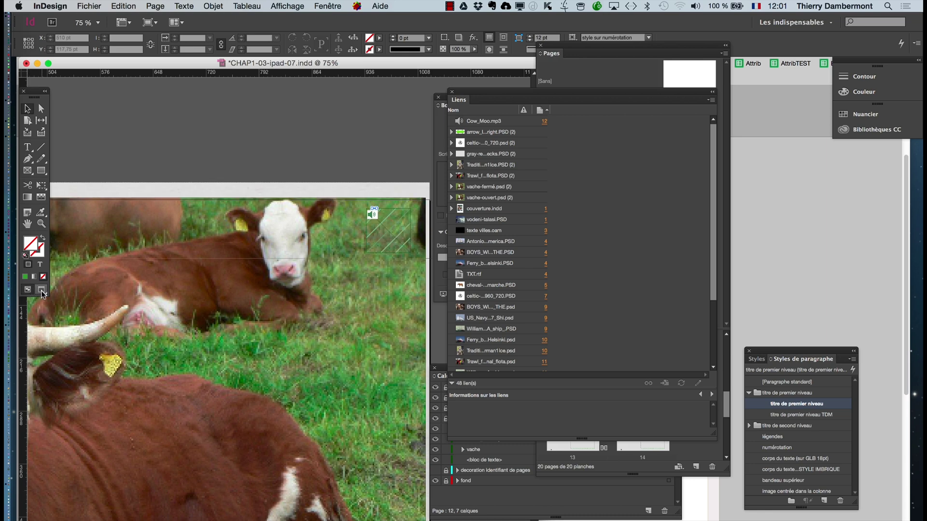
{"action": "left_click", "coordinate": [42, 290]}
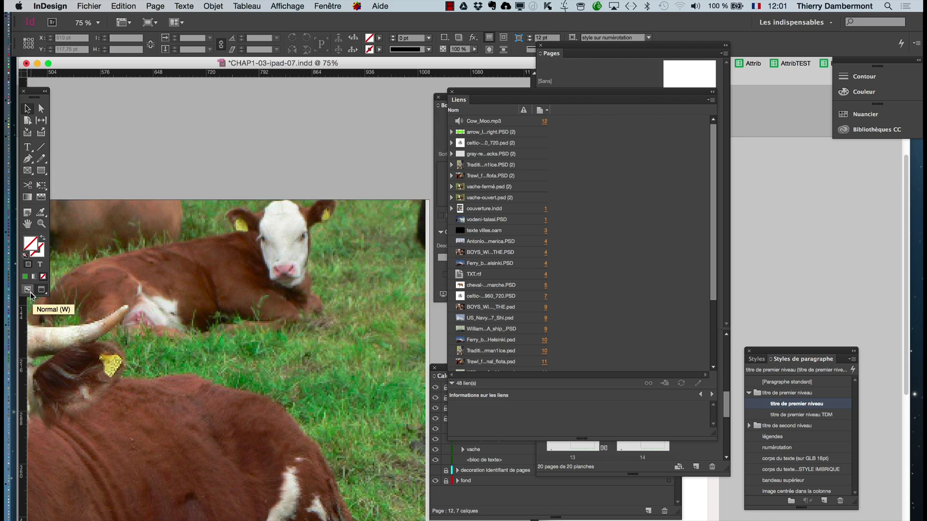
{"action": "left_click", "coordinate": [27, 290]}
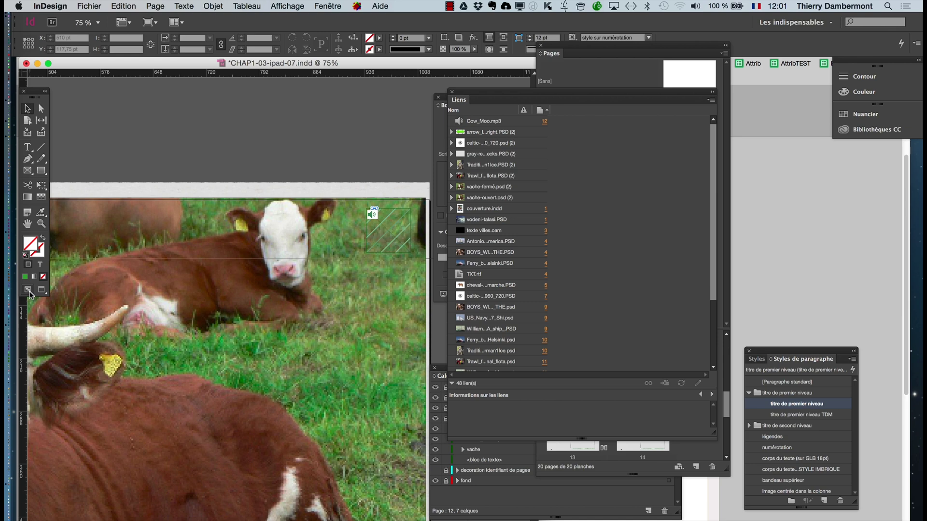
Move the links list clear of the button settings and save CHAP1-03-ipad-07.indd.
{"action": "left_click_drag", "start_coordinate": [471, 95], "coordinate": [598, 78]}
{"action": "left_click", "coordinate": [89, 6]}
{"action": "left_click", "coordinate": [121, 99]}
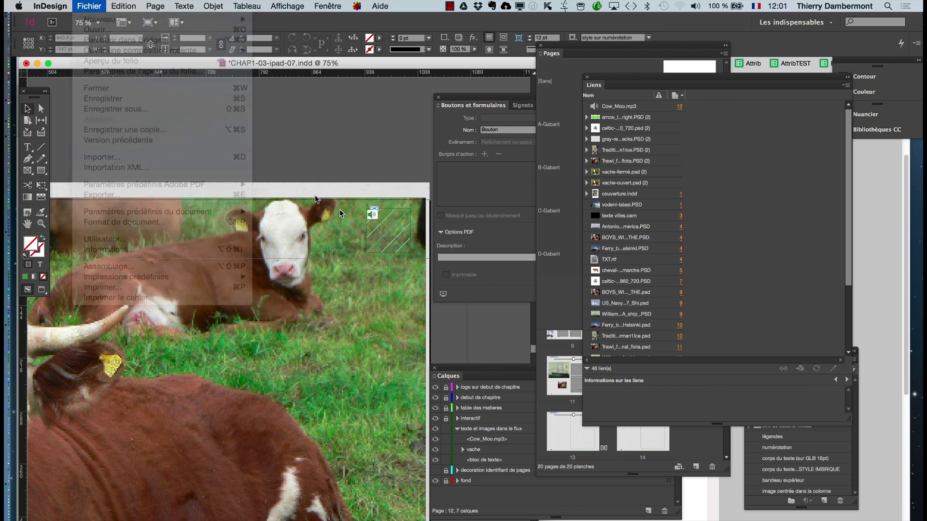
Select the vache button on the cow page and reposition its button settings so they are fully accessible.
{"action": "left_click", "coordinate": [226, 380]}
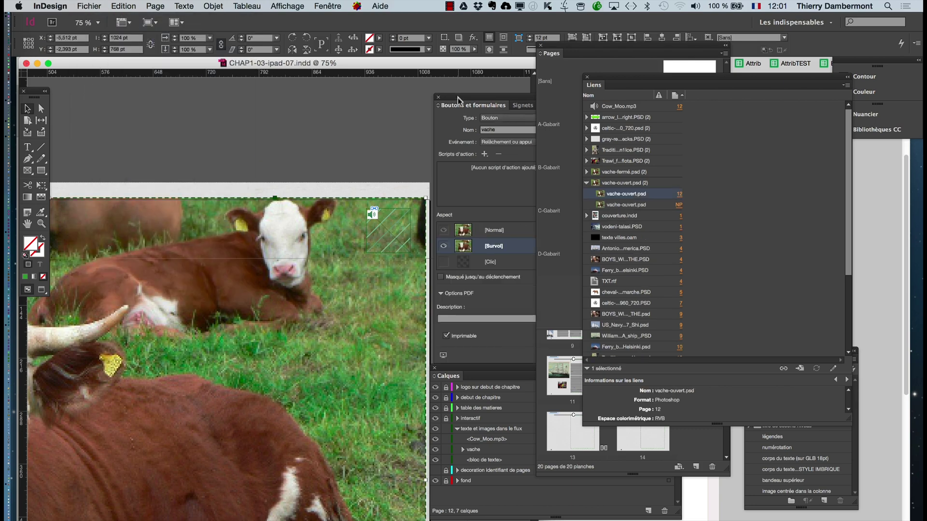
{"action": "left_click_drag", "start_coordinate": [458, 100], "coordinate": [443, 81]}
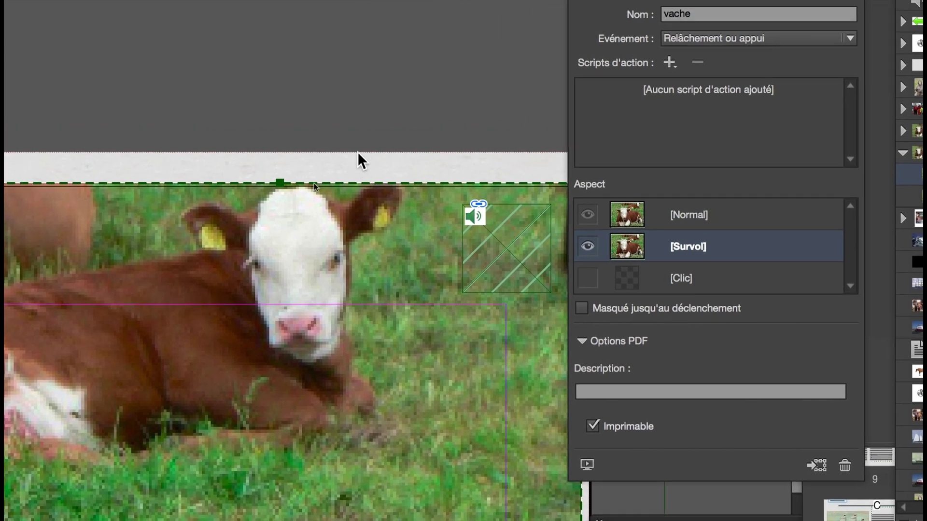
{"action": "left_click", "coordinate": [153, 207]}
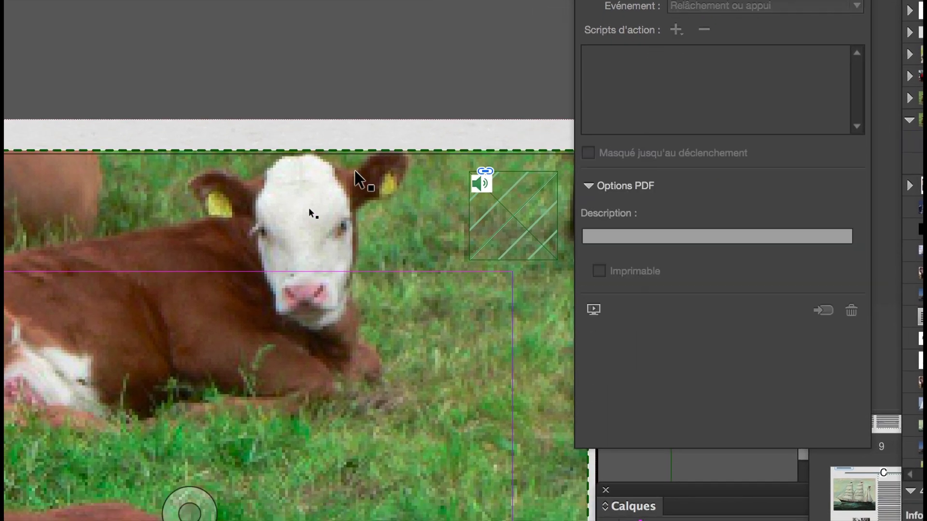
{"action": "left_click", "coordinate": [310, 211]}
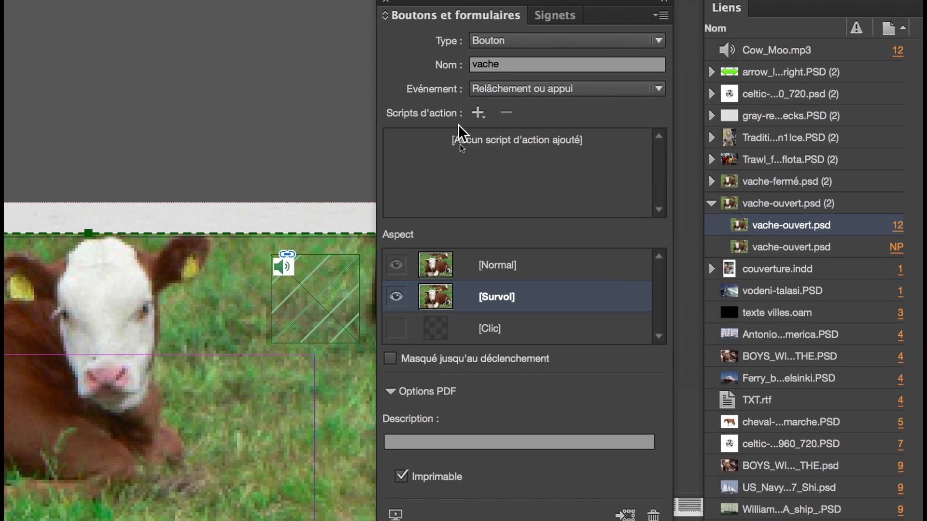
Add a Sound action using Cow_Moo.mp3 to the vache button's Relâchement ou appui event.
{"action": "left_click", "coordinate": [676, 30]}
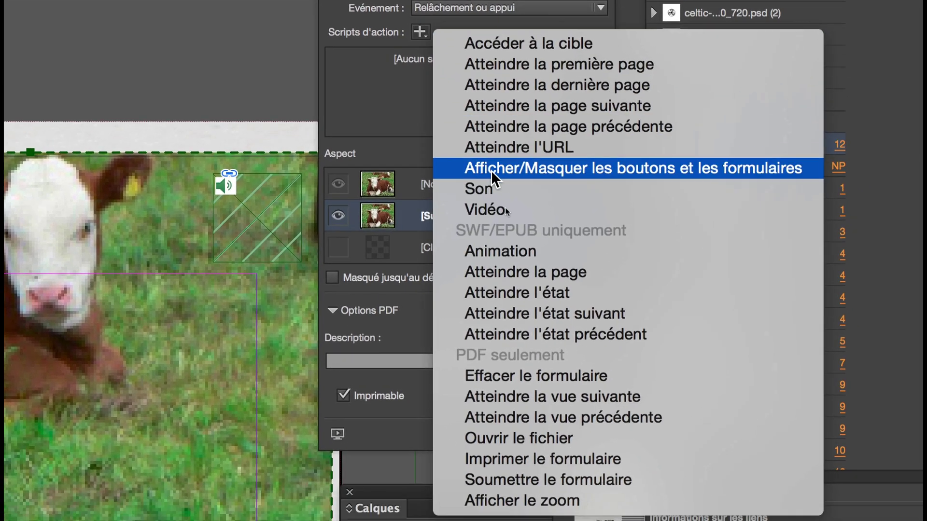
{"action": "left_click", "coordinate": [492, 183]}
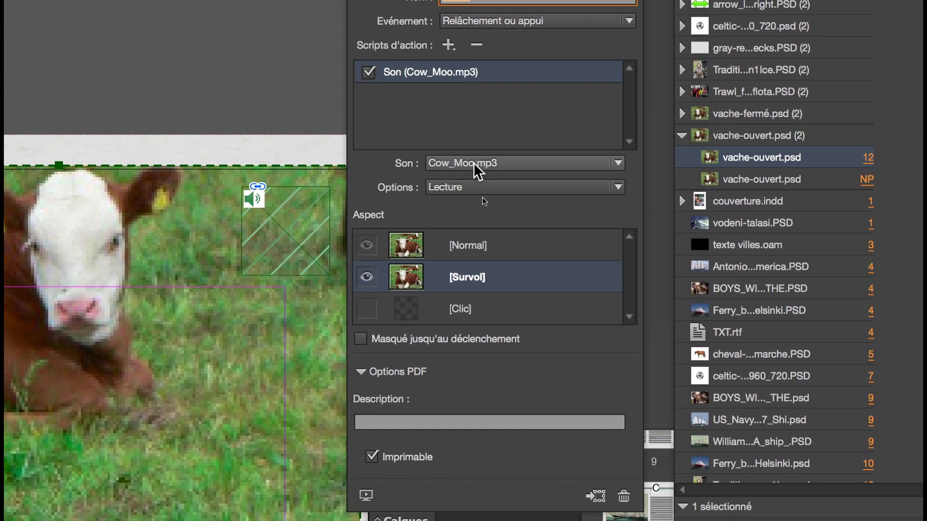
{"action": "left_click", "coordinate": [530, 216]}
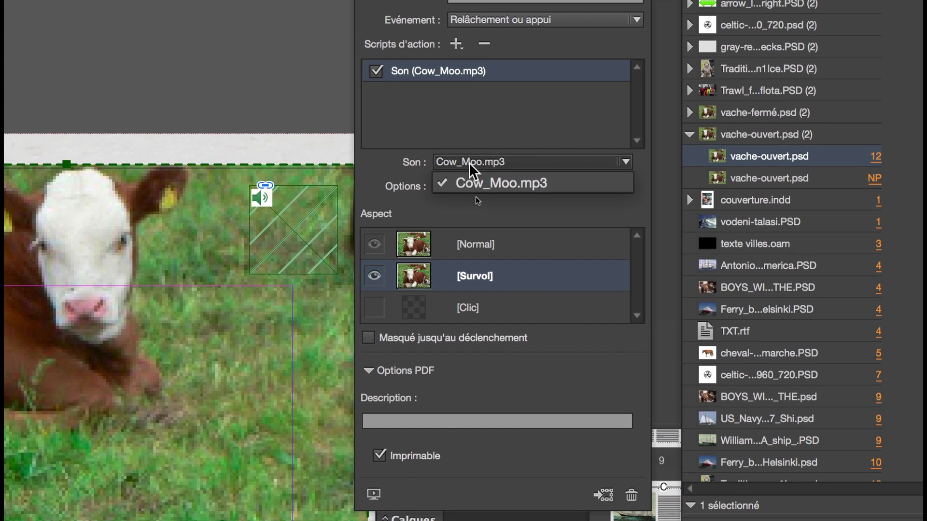
{"action": "left_click", "coordinate": [468, 172]}
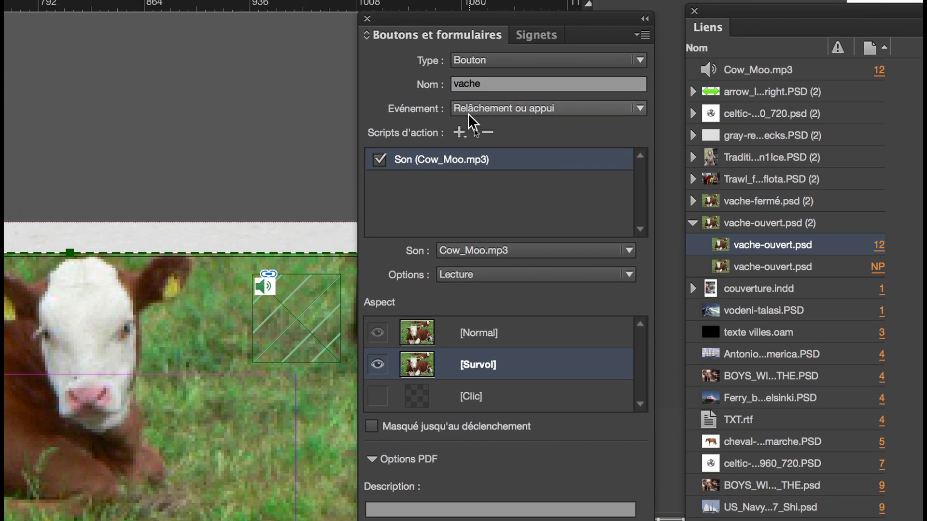
Check the Clic event's actions, and delete the Sound action from the vache button's Relâchement ou appui event.
{"action": "left_click", "coordinate": [483, 79]}
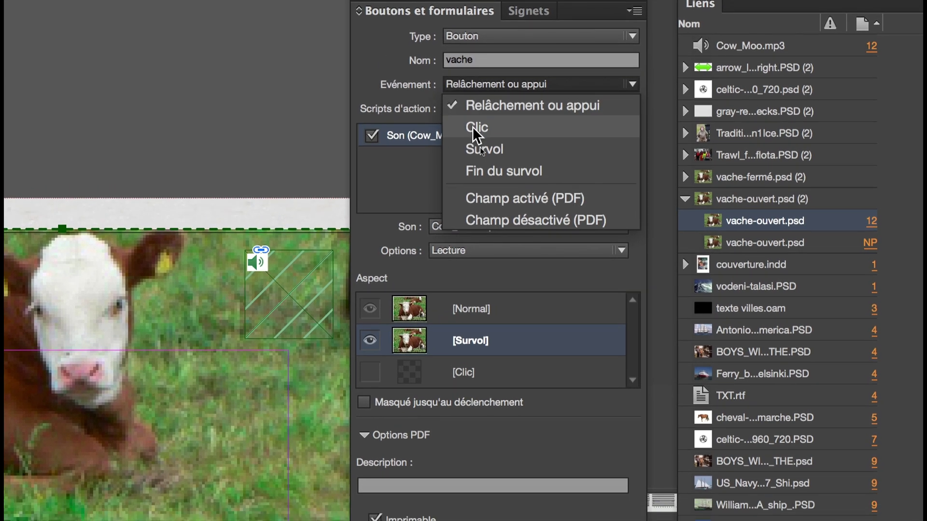
{"action": "left_click", "coordinate": [474, 128]}
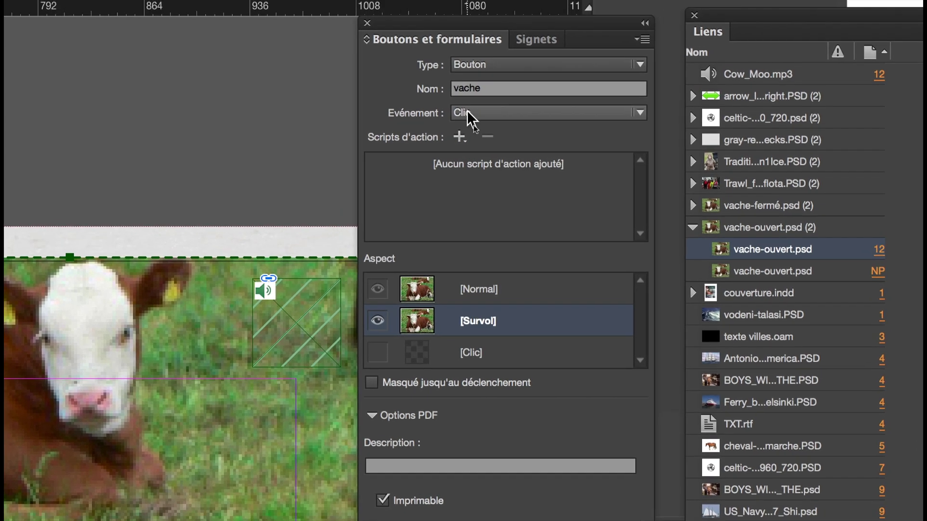
{"action": "left_click", "coordinate": [468, 113]}
{"action": "left_click", "coordinate": [474, 124]}
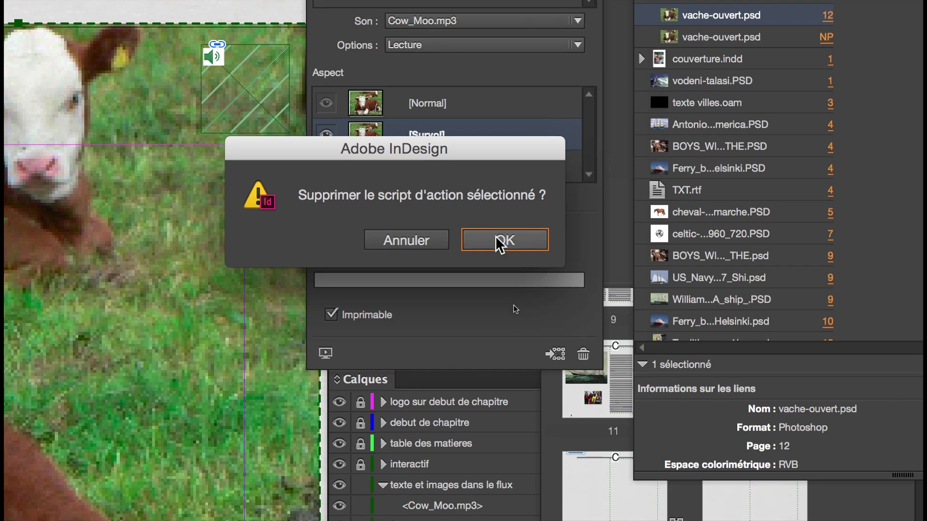
{"action": "left_click", "coordinate": [548, 457]}
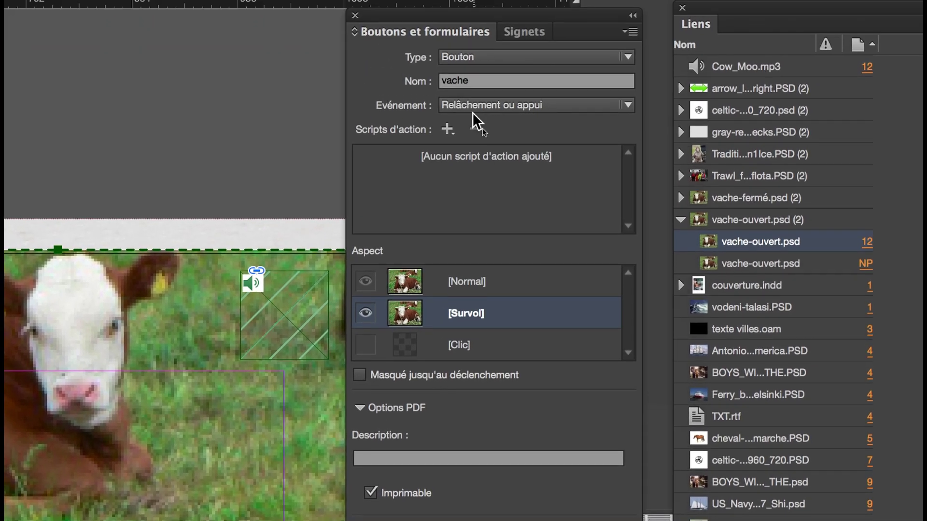
Set the vache button's event to Clic and add a Sound action that plays Cow_Moo.mp3.
{"action": "left_click", "coordinate": [467, 72]}
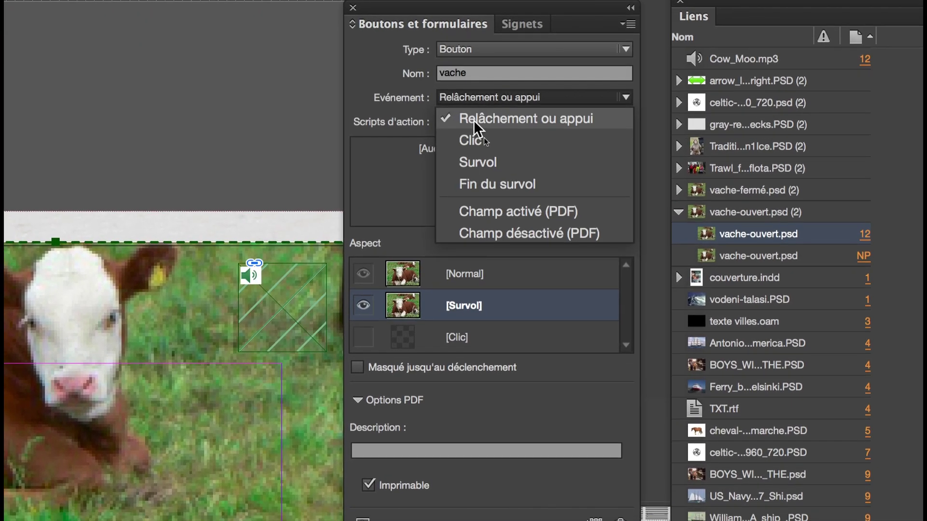
{"action": "left_click", "coordinate": [474, 138]}
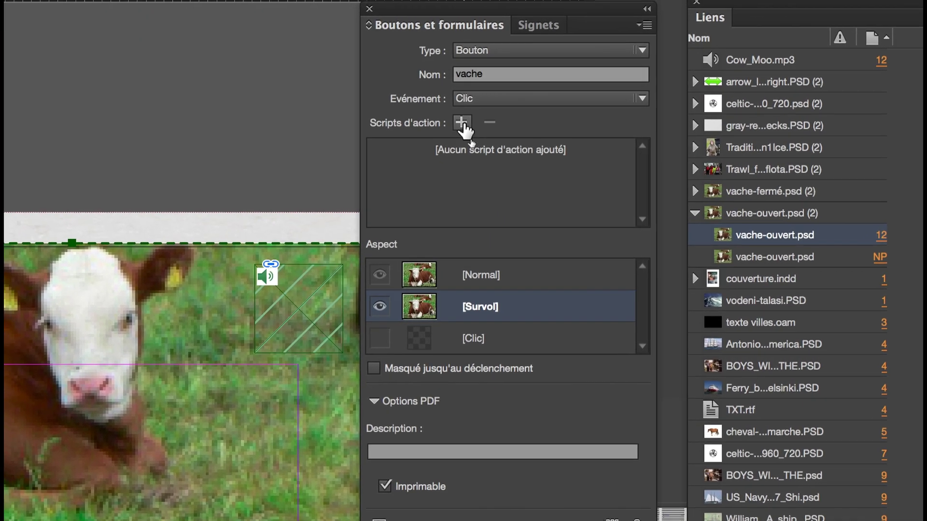
{"action": "left_click", "coordinate": [462, 123]}
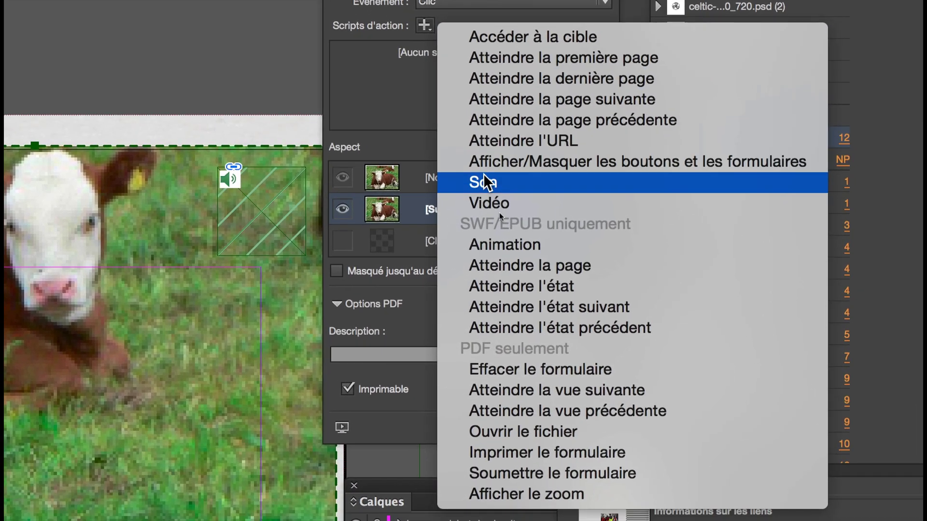
{"action": "left_click", "coordinate": [484, 183]}
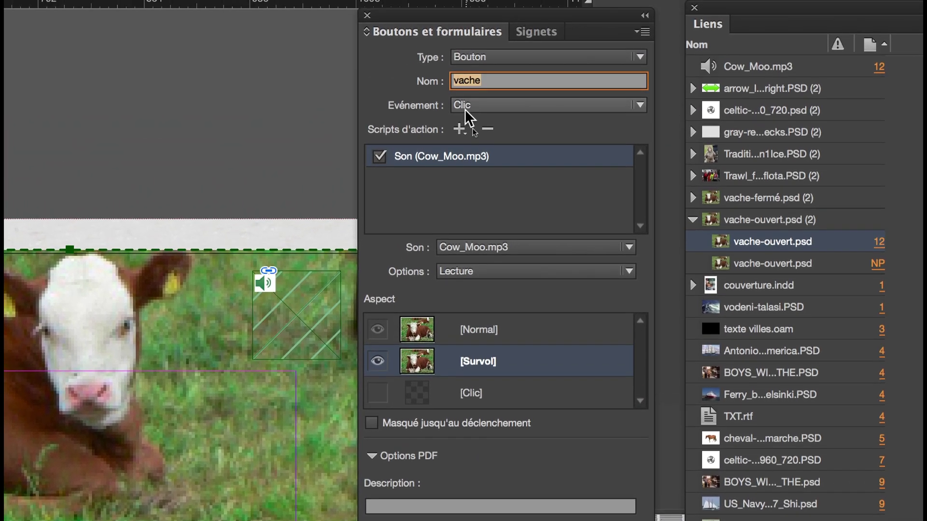
Compare the actions assigned to the vache button's Relâchement ou appui and Clic events.
{"action": "left_click", "coordinate": [465, 109]}
{"action": "left_click", "coordinate": [483, 122]}
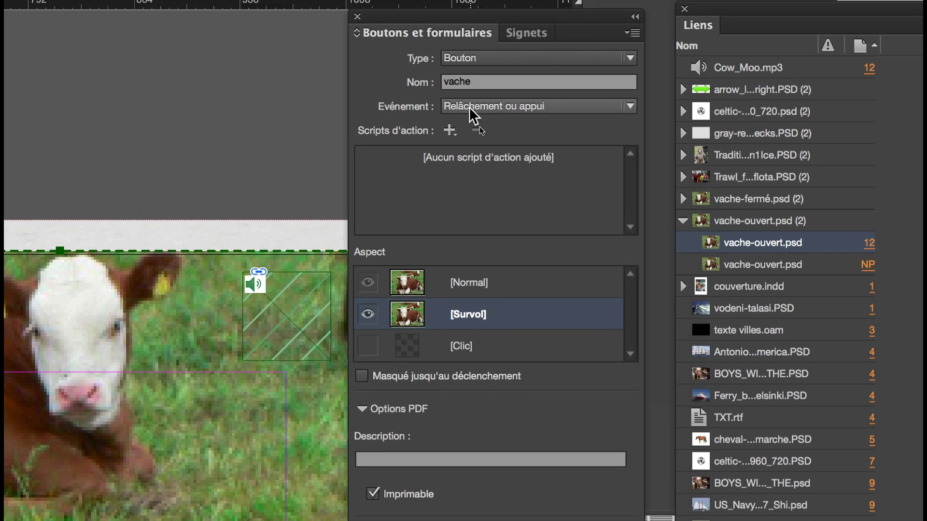
{"action": "left_click", "coordinate": [471, 88]}
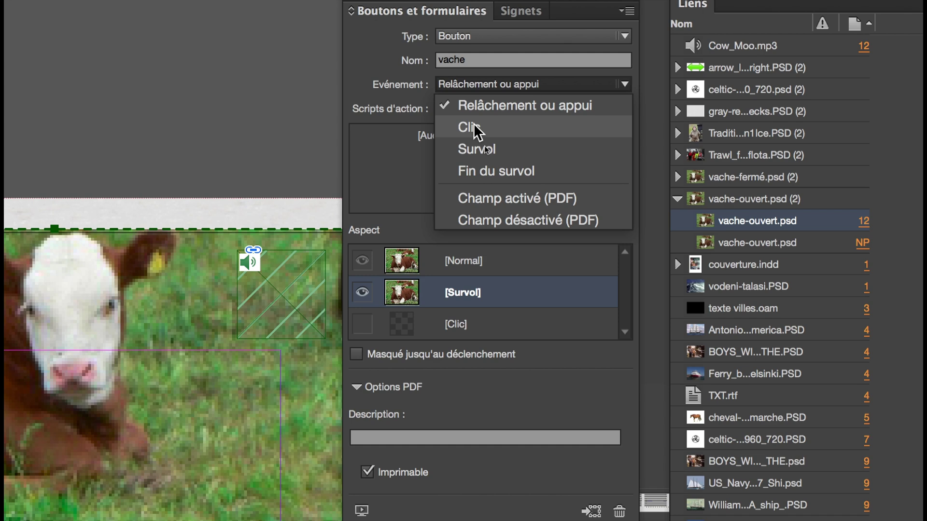
{"action": "left_click", "coordinate": [475, 127]}
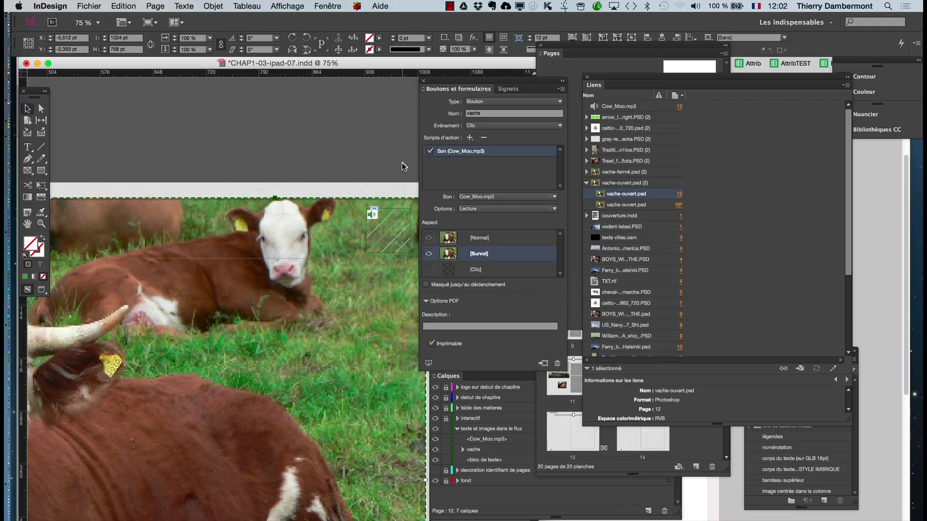
Save the CHAP1-03-ipad-07.indd document with the cow button's Clic sound action.
{"action": "left_click_drag", "start_coordinate": [437, 81], "coordinate": [531, 81]}
{"action": "key", "text": "super+minus"}
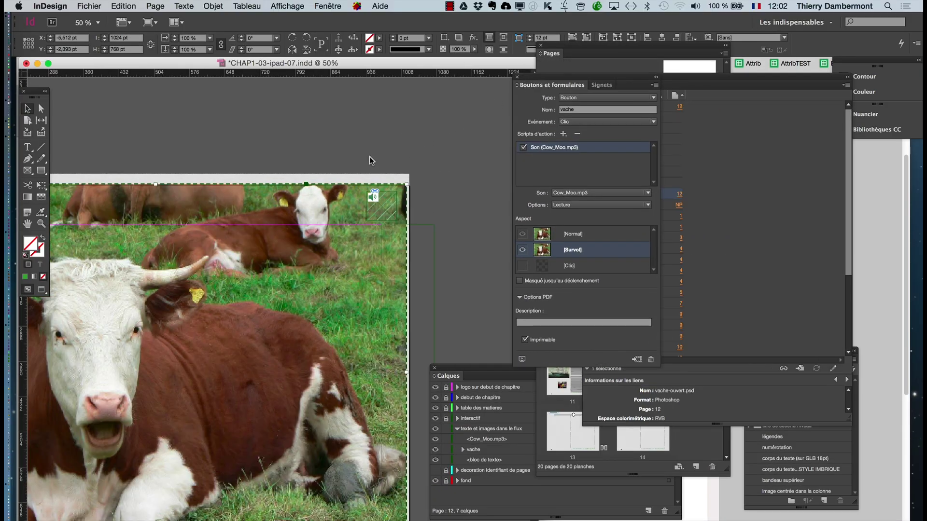
{"action": "key", "text": "super+minus"}
{"action": "left_click", "coordinate": [89, 5]}
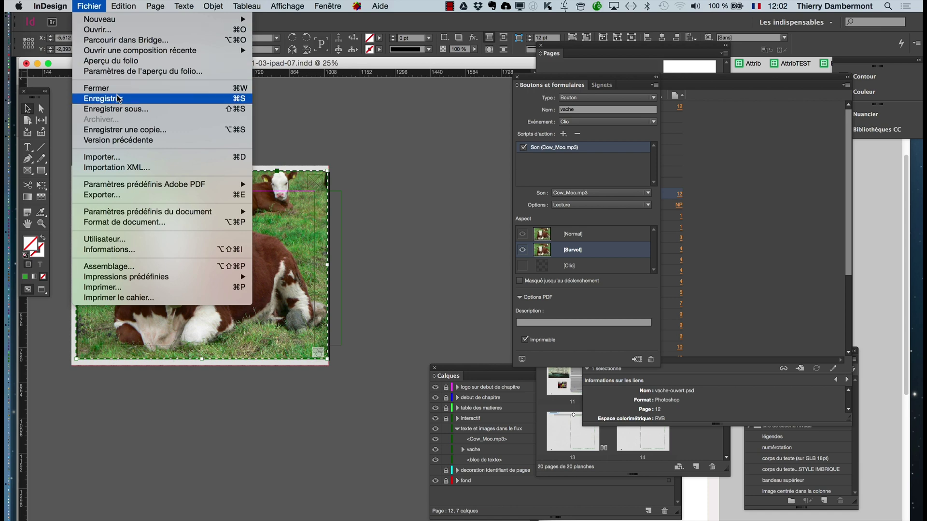
{"action": "left_click", "coordinate": [120, 99]}
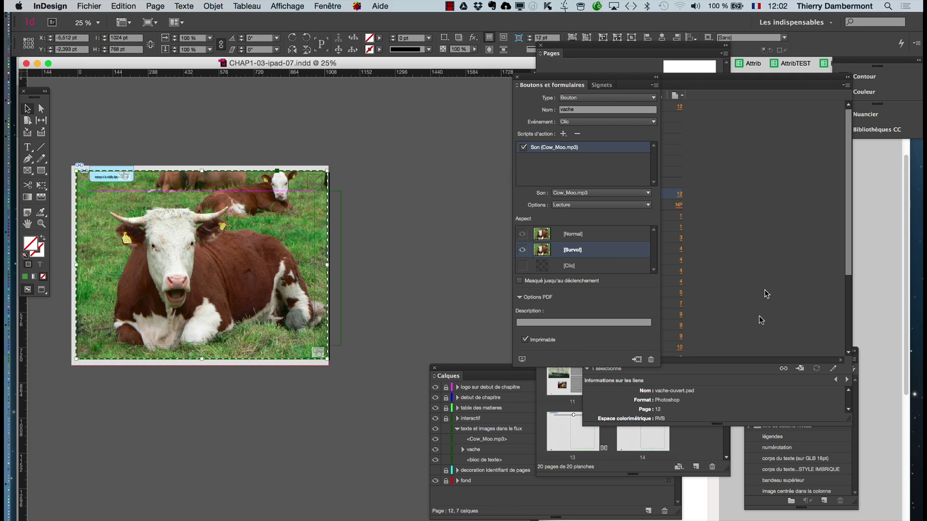
Start exporting the document as Adobe PDF (interactif) named CHAP1-03-ipad-07.pdf in the Dossier CHAP1-03 folder.
{"action": "left_click_drag", "start_coordinate": [702, 78], "coordinate": [272, 349]}
{"action": "left_click_drag", "start_coordinate": [601, 53], "coordinate": [627, 57]}
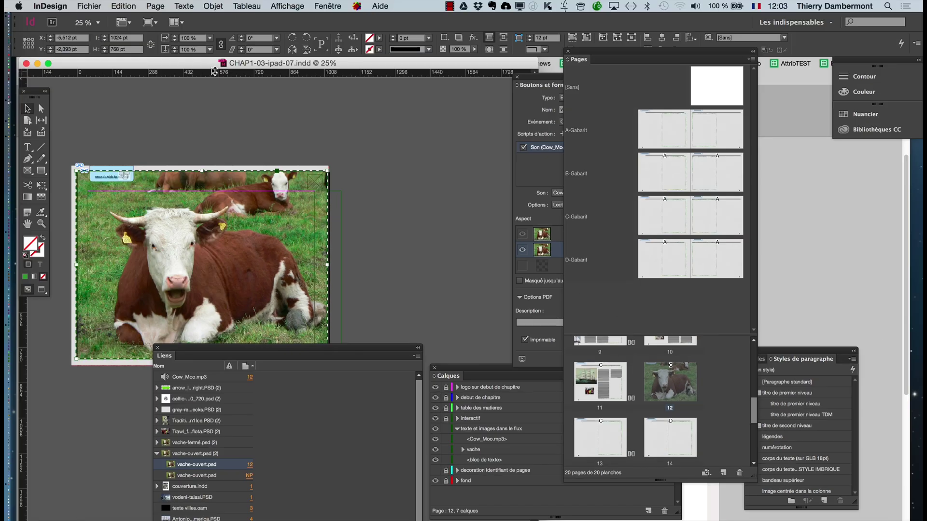
{"action": "left_click", "coordinate": [100, 5]}
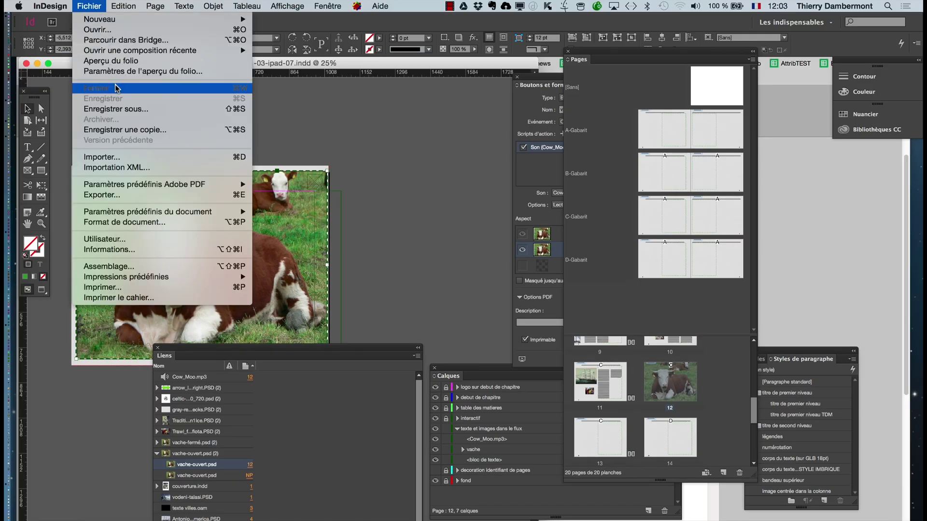
{"action": "left_click", "coordinate": [114, 195]}
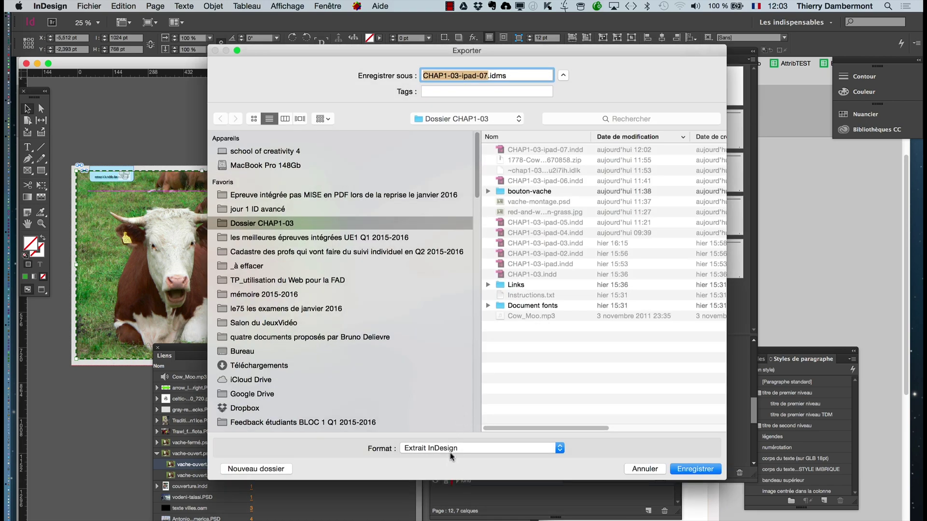
{"action": "left_click", "coordinate": [452, 456]}
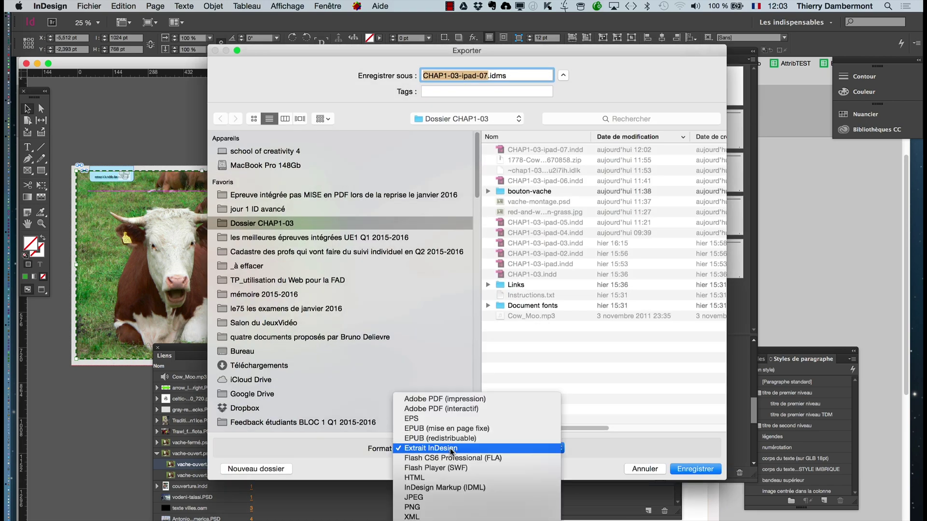
{"action": "left_click", "coordinate": [458, 410]}
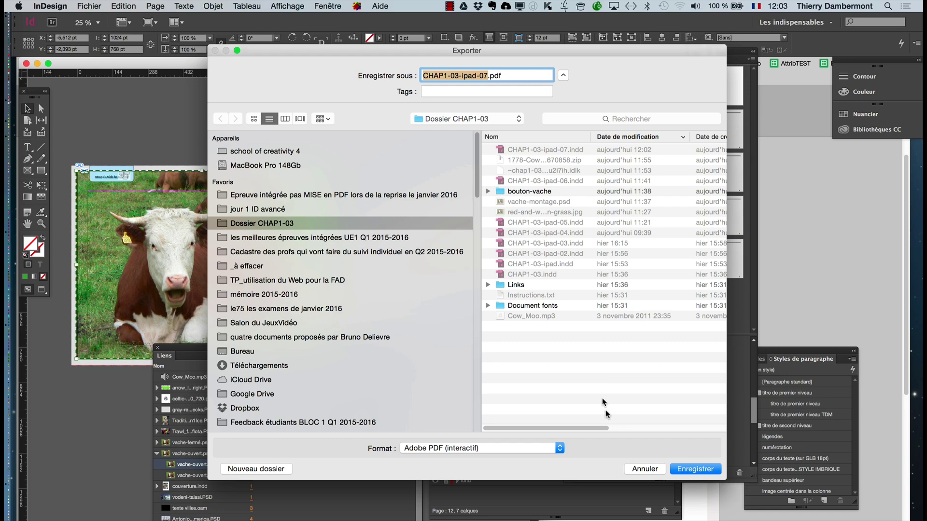
{"action": "left_click", "coordinate": [690, 469]}
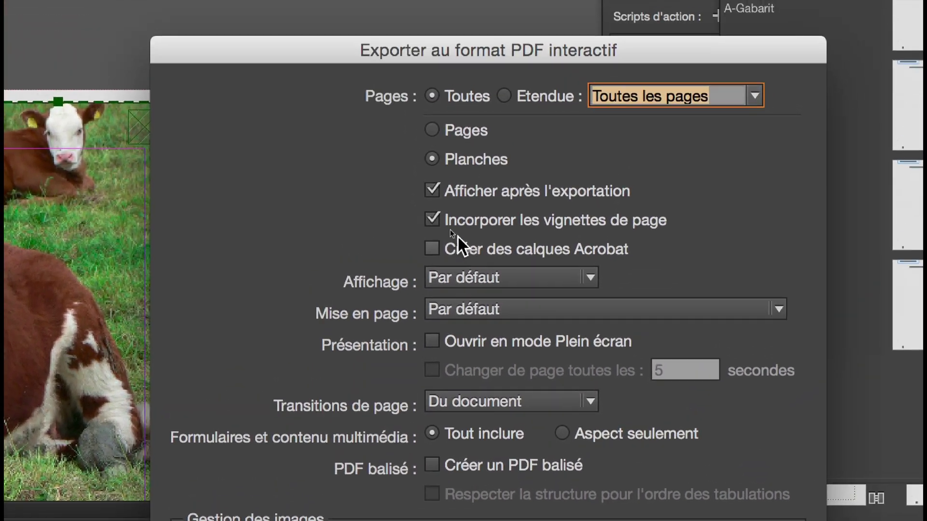
Restrict the interactive PDF export to page 12 and run it.
{"action": "left_click", "coordinate": [503, 95]}
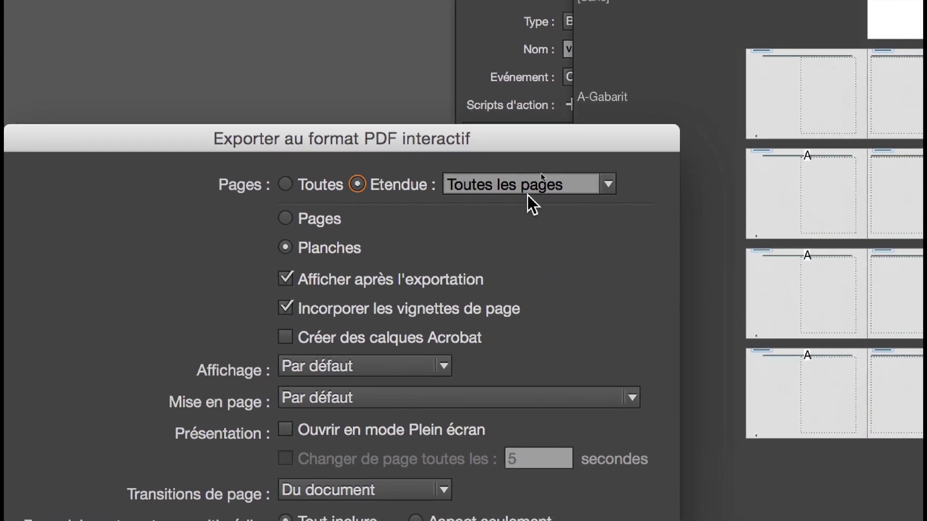
{"action": "triple_click", "coordinate": [528, 192]}
{"action": "type", "text": "12"}
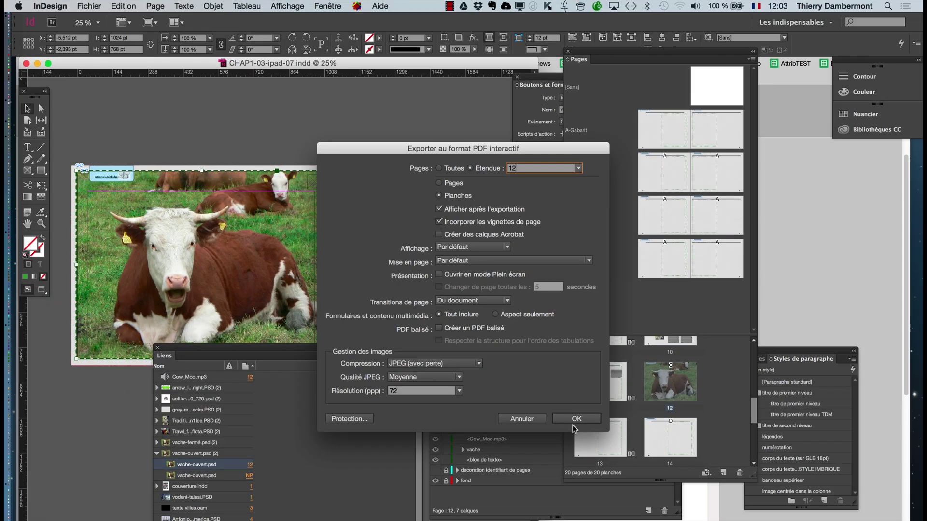
{"action": "left_click", "coordinate": [576, 419]}
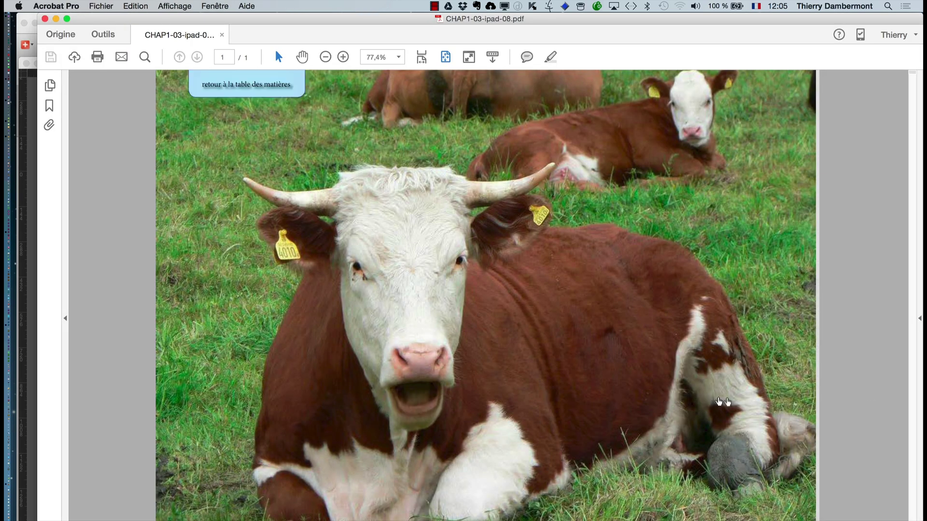
Zoom the exported PDF out to 50%, then test the cow button's click sound with the system volume raised.
{"action": "key", "text": "super+minus"}
{"action": "key", "text": "super+minus"}
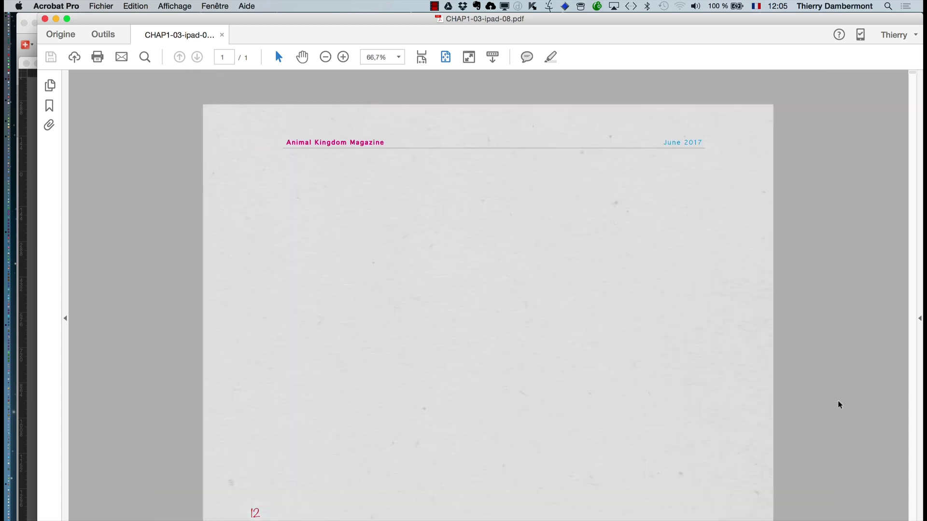
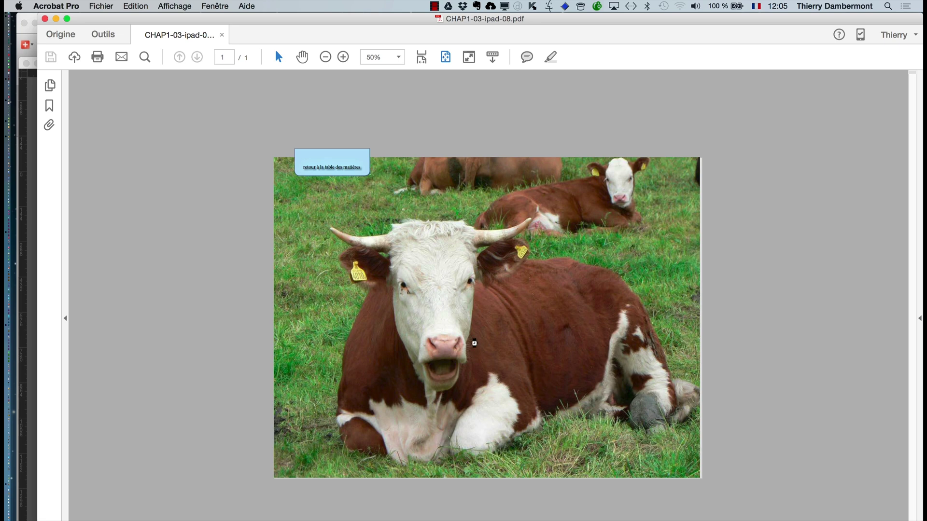
{"action": "left_click", "coordinate": [482, 348]}
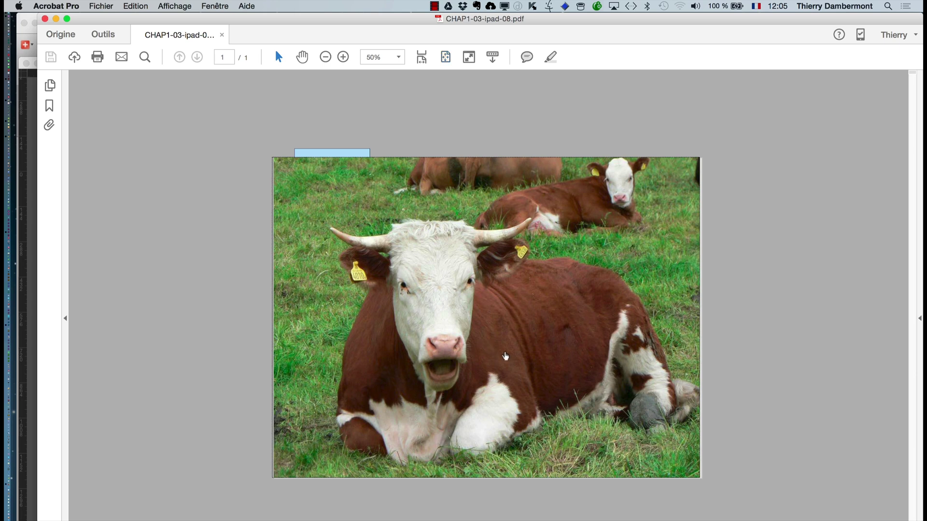
{"action": "key", "text": "XF86AudioRaiseVolume"}
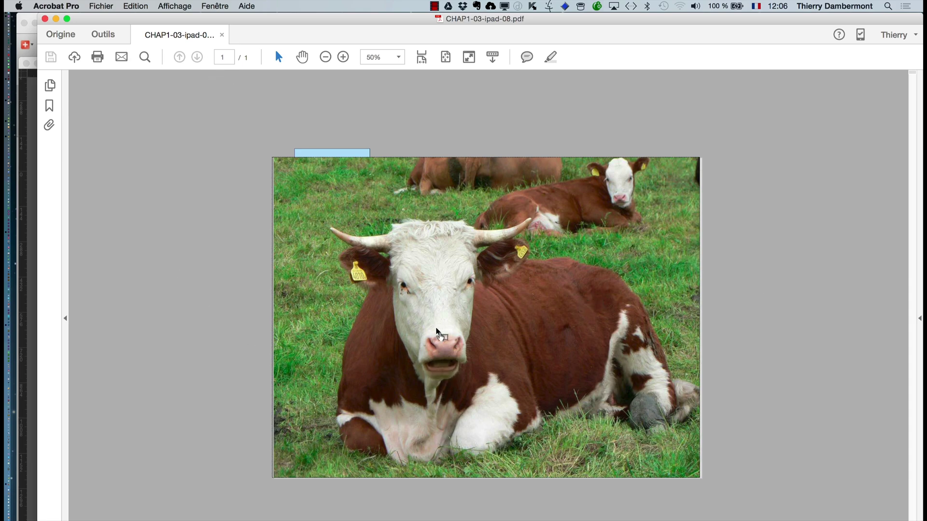
In InDesign, scale the page 12 cow button down to about 601 × 451 pt and move it to about X 73 pt, Y 107 pt.
{"action": "key", "text": "super+Tab"}
{"action": "left_click", "coordinate": [221, 293]}
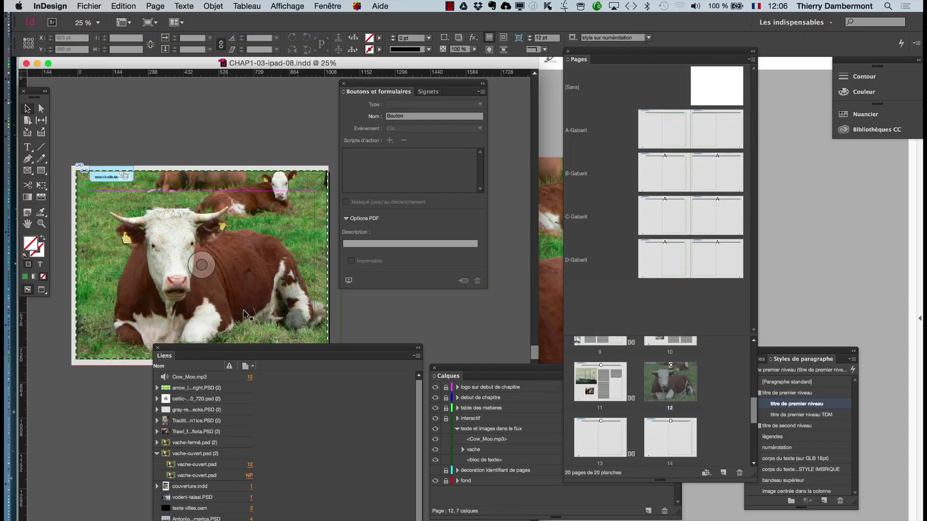
{"action": "left_click_drag", "start_coordinate": [337, 346], "coordinate": [322, 448]}
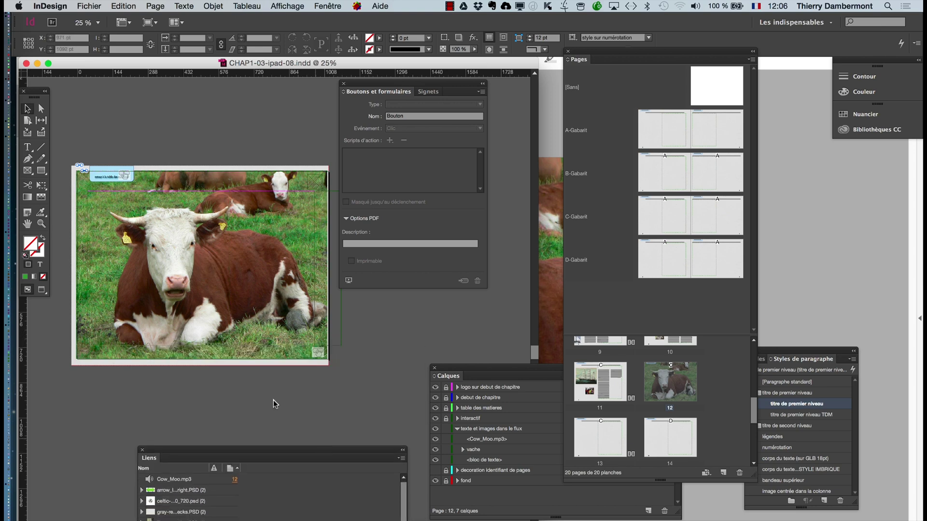
{"action": "left_click", "coordinate": [201, 265]}
{"action": "left_click", "coordinate": [225, 309]}
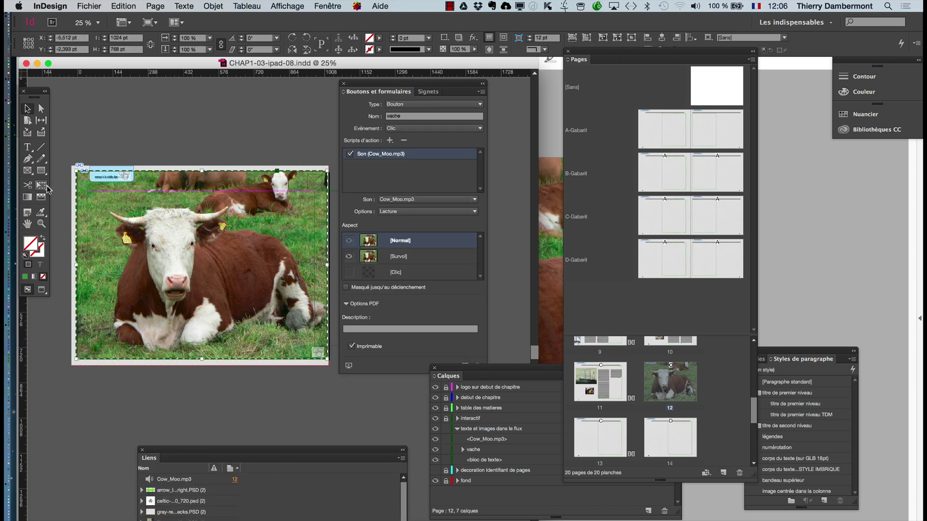
{"action": "left_click_drag", "start_coordinate": [326, 171], "coordinate": [224, 250]}
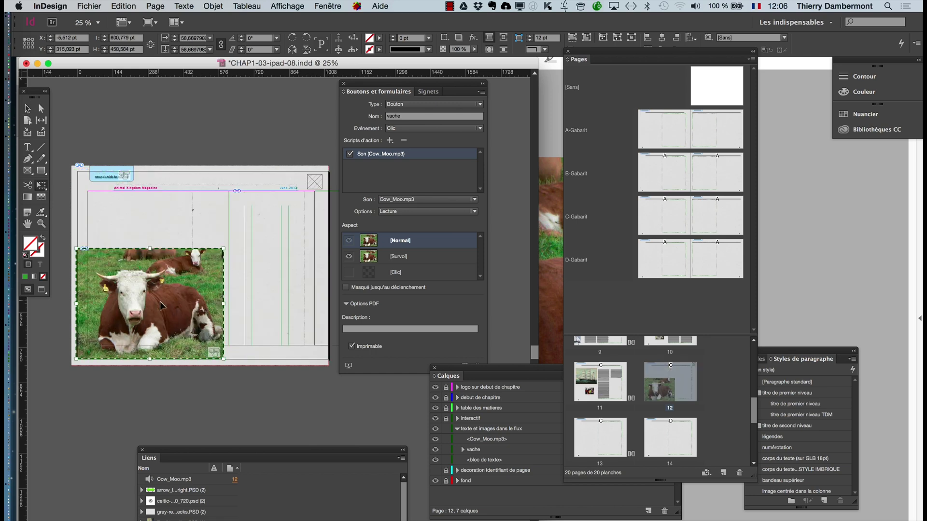
{"action": "left_click_drag", "start_coordinate": [160, 305], "coordinate": [181, 253]}
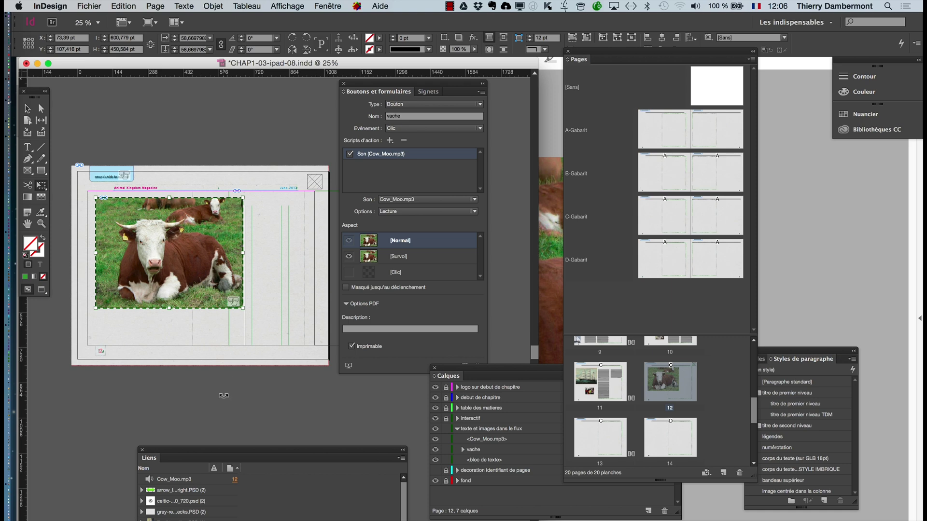
Deselect the resized cow button and save CHAP1-03-ipad-08.indd.
{"action": "left_click", "coordinate": [96, 103]}
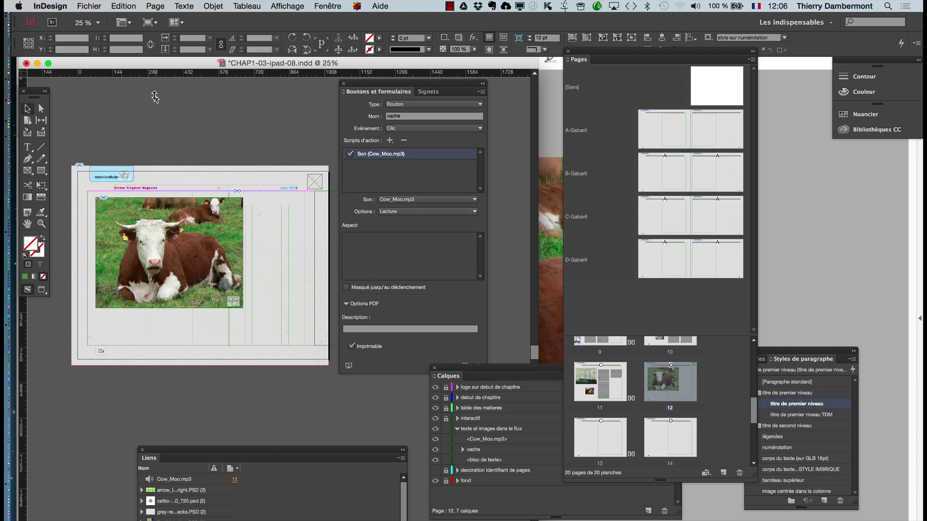
{"action": "left_click", "coordinate": [93, 5]}
{"action": "left_click", "coordinate": [126, 104]}
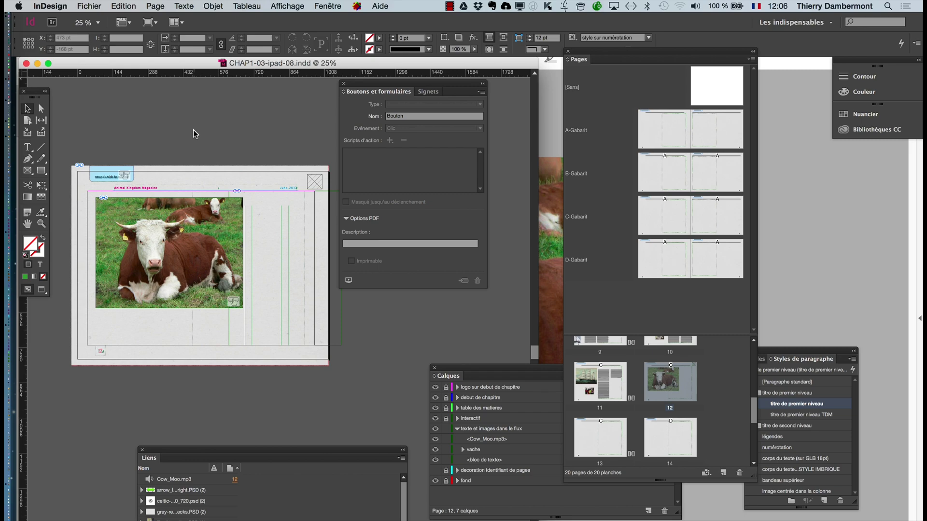
Export the layout again as an interactive PDF, replacing the existing CHAP1-03-ipad-08.pdf.
{"action": "left_click", "coordinate": [89, 6]}
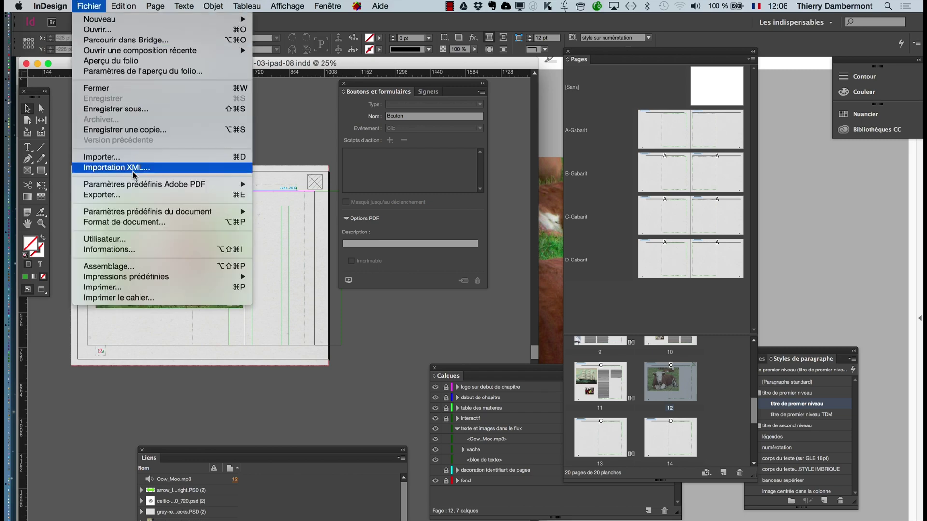
{"action": "left_click", "coordinate": [134, 194]}
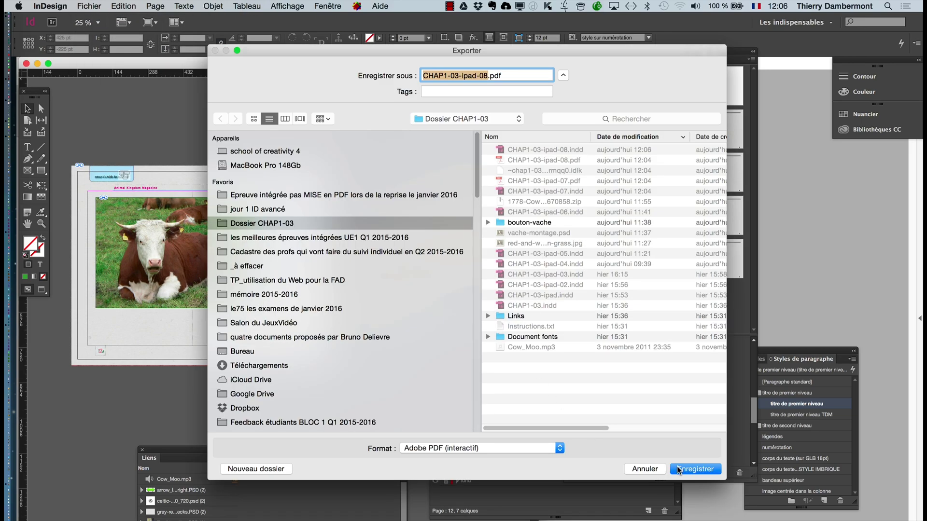
{"action": "left_click", "coordinate": [678, 469]}
{"action": "left_click", "coordinate": [539, 124]}
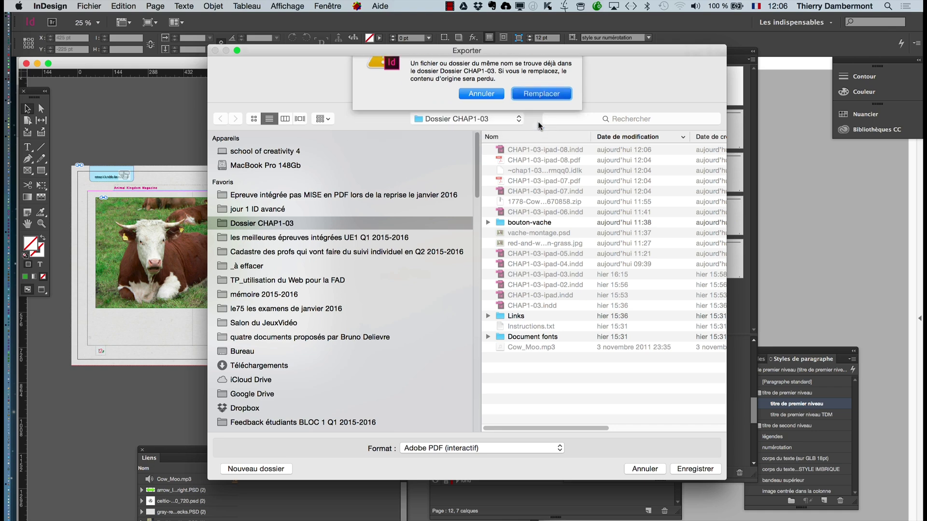
{"action": "left_click", "coordinate": [577, 419]}
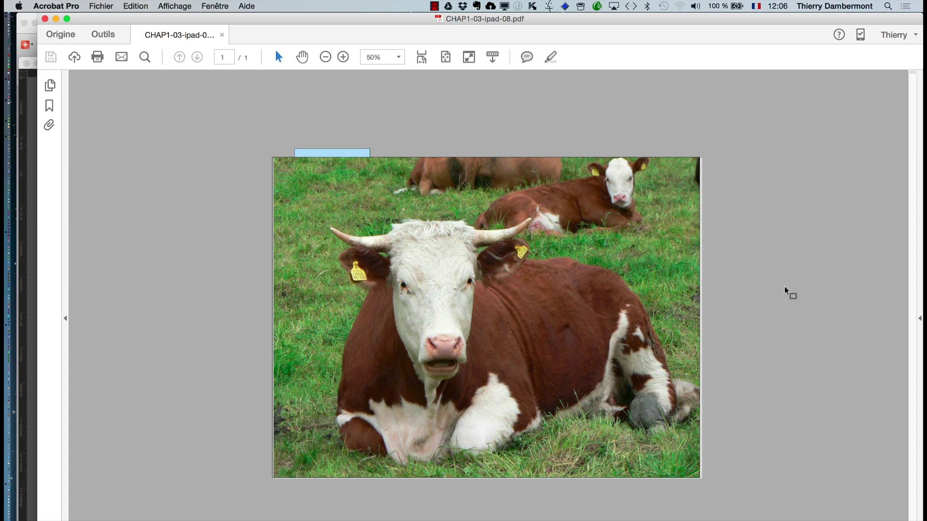
Close the old PDF window, sort the Dossier CHAP1-03 folder in Finder by modification date, and open CHAP1-03-ipad-08.pdf.
{"action": "left_click", "coordinate": [45, 19]}
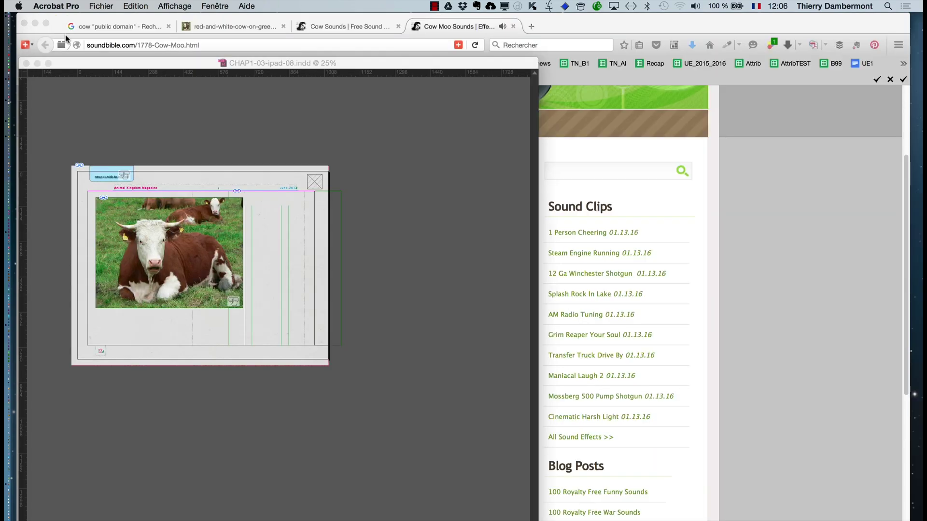
{"action": "left_click", "coordinate": [158, 122]}
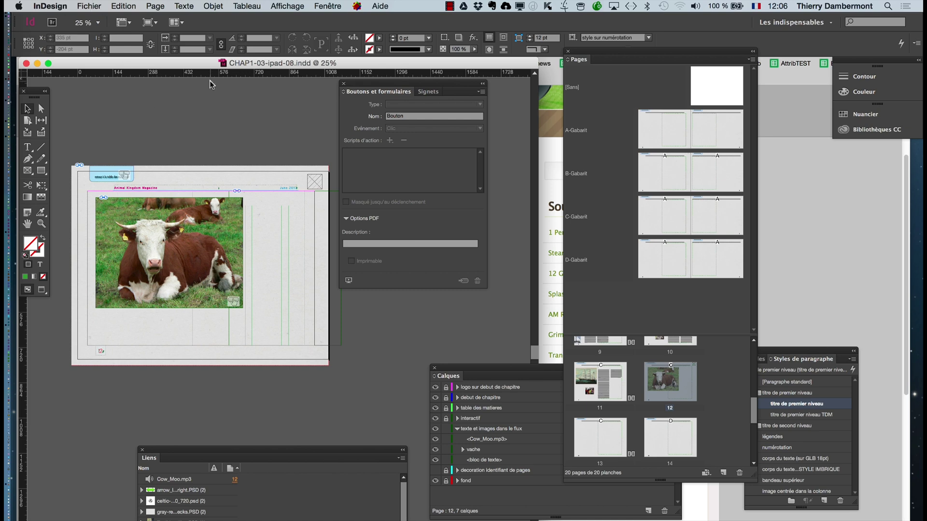
{"action": "key", "text": "super+Tab"}
{"action": "key", "text": "super+Tab"}
{"action": "key", "text": "super+Tab"}
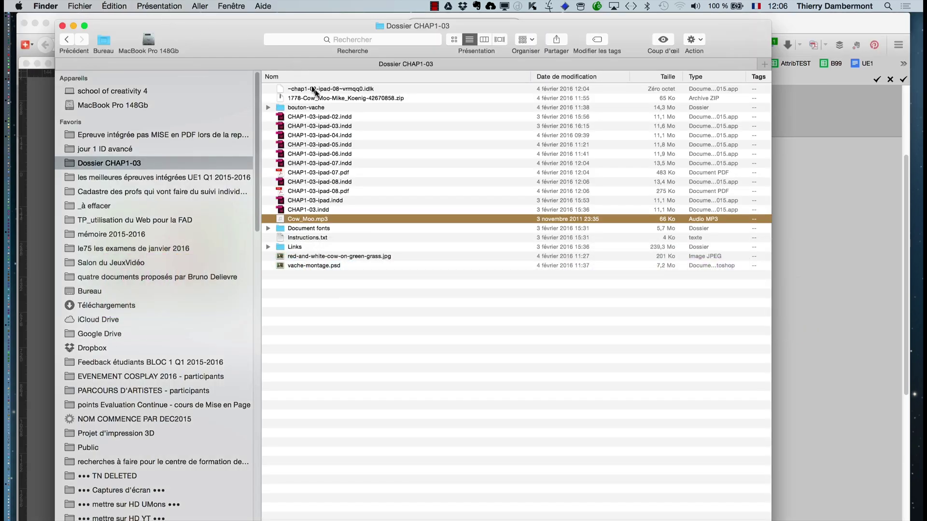
{"action": "left_click", "coordinate": [565, 74]}
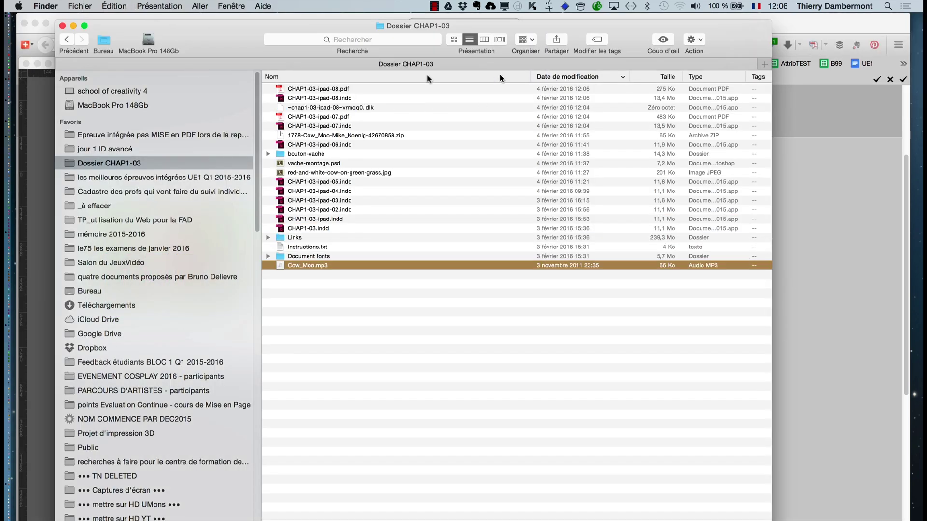
{"action": "left_click", "coordinate": [338, 89]}
{"action": "double_click", "coordinate": [339, 91]}
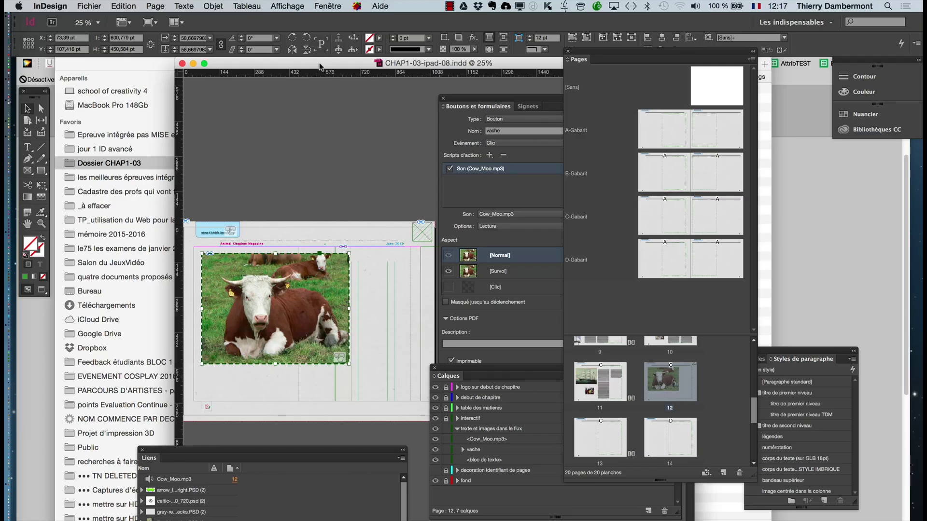
Reposition the InDesign layout window and hide all other applications, leaving the cow button deselected.
{"action": "left_click_drag", "start_coordinate": [320, 66], "coordinate": [232, 66]}
{"action": "left_click", "coordinate": [188, 308]}
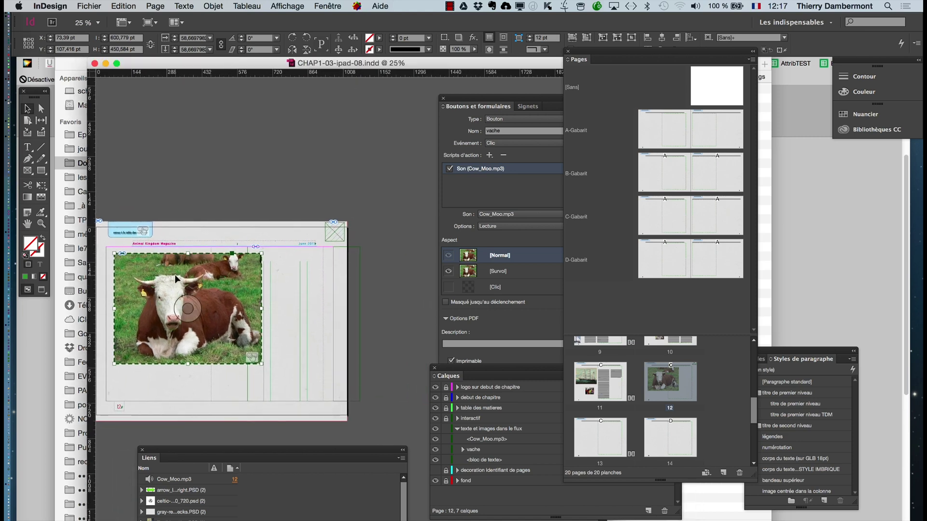
{"action": "key", "text": "alt+super+h"}
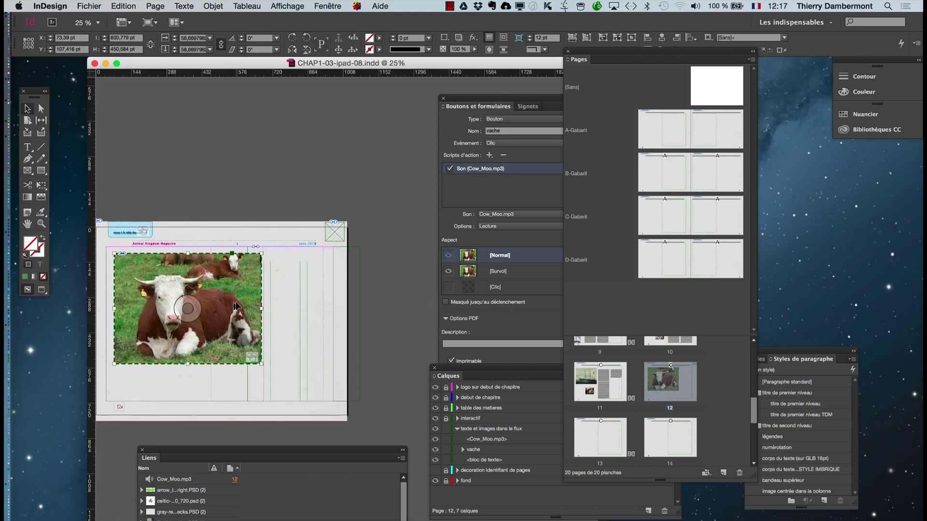
{"action": "left_click", "coordinate": [221, 213]}
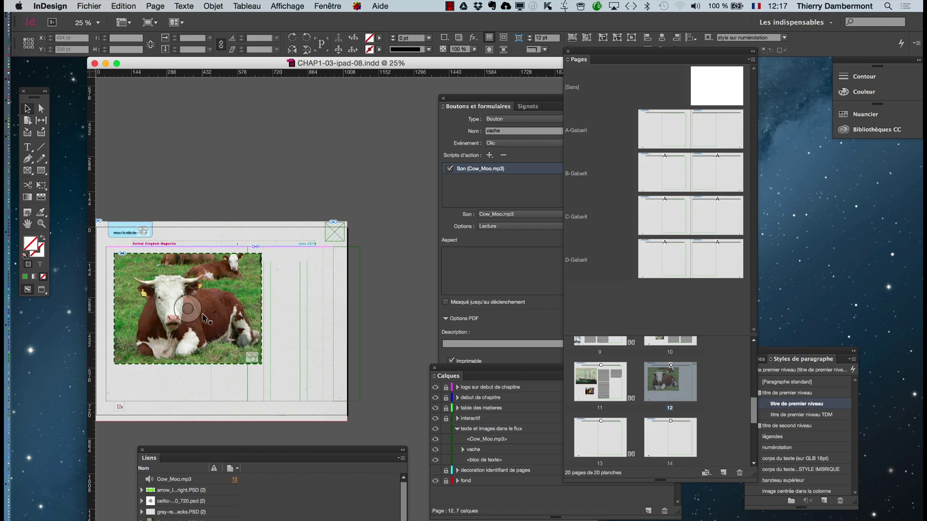
Scale the cow button down proportionally to about 223 × 167 pt, keeping its upper-left corner in place.
{"action": "left_click", "coordinate": [222, 313]}
{"action": "key", "text": "e"}
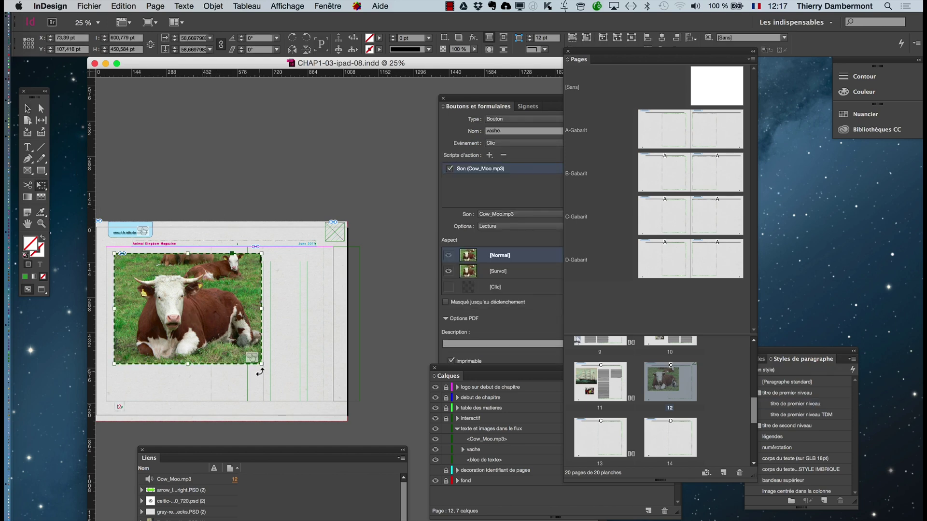
{"action": "left_click_drag", "start_coordinate": [262, 365], "coordinate": [183, 299]}
Reset the Les indispensables workspace, move and widen the document window to fill the workspace, and collapse Bibliothèques CC.
{"action": "left_click", "coordinate": [795, 22]}
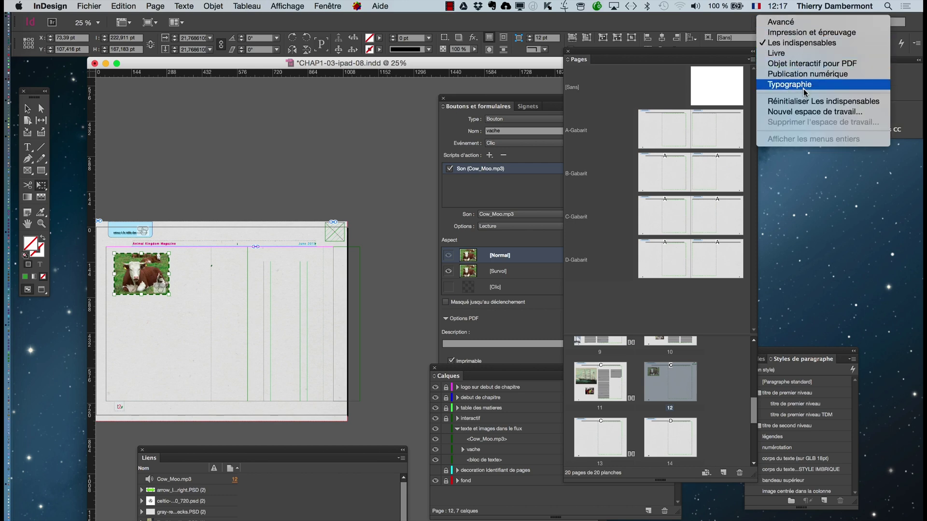
{"action": "left_click", "coordinate": [821, 100]}
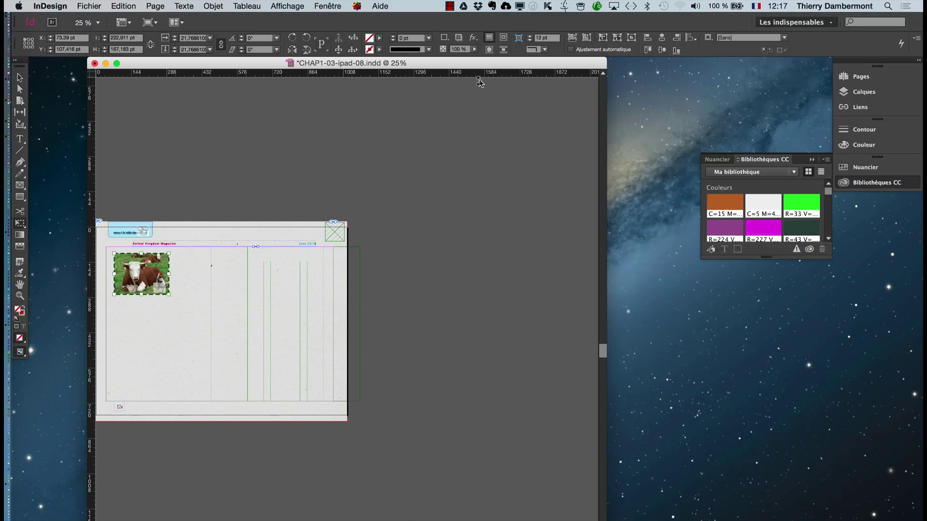
{"action": "left_click_drag", "start_coordinate": [471, 62], "coordinate": [427, 64]}
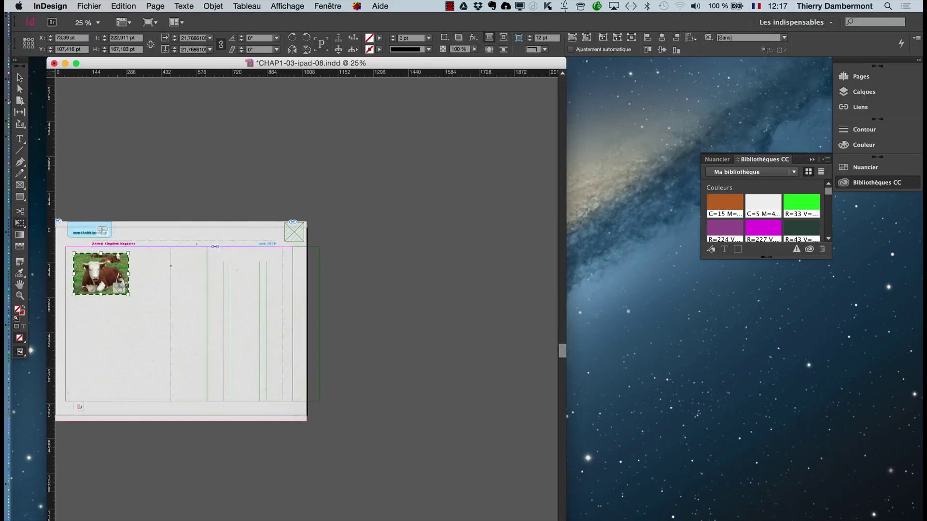
{"action": "left_click_drag", "start_coordinate": [565, 159], "coordinate": [828, 159]}
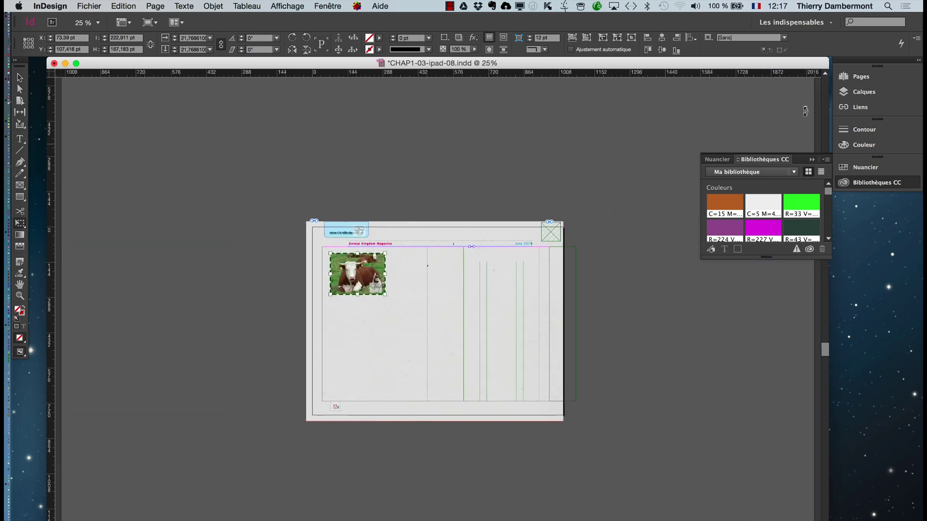
{"action": "left_click", "coordinate": [815, 159]}
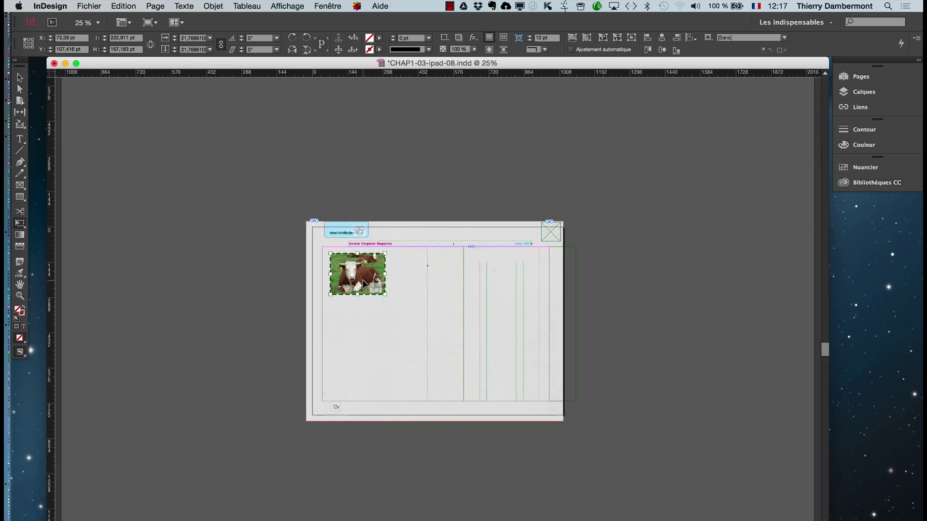
Move the cow button to about X 48.6 pt, Y 102.8 pt, near the upper-left corner of the page margins.
{"action": "scroll", "coordinate": [363, 285], "scroll_direction": "up", "scroll_amount": 1}
{"action": "key", "text": "v"}
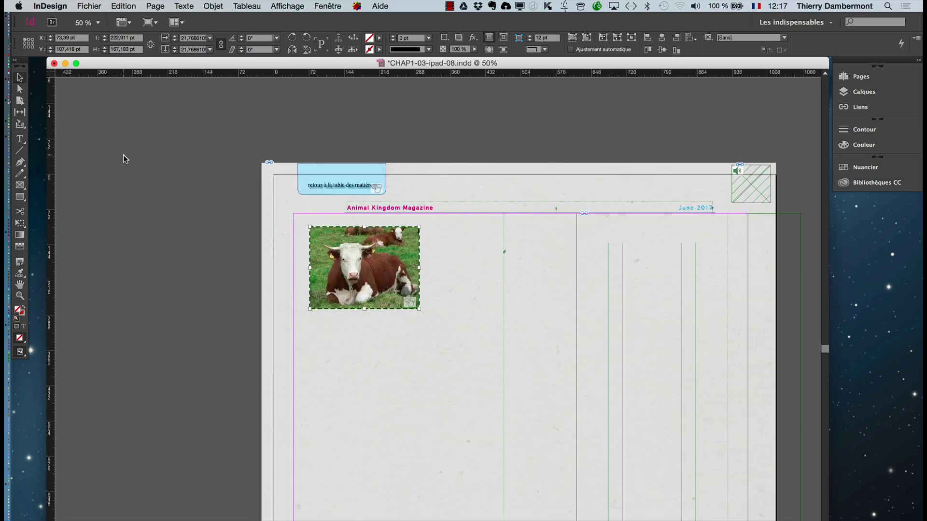
{"action": "left_click_drag", "start_coordinate": [327, 254], "coordinate": [315, 253]}
Switch to Firefox and search Google Images for maki catta "public domain".
{"action": "key", "text": "super+Tab"}
{"action": "key", "text": "super+Tab"}
{"action": "key", "text": "super+Tab"}
{"action": "key", "text": "super+Tab"}
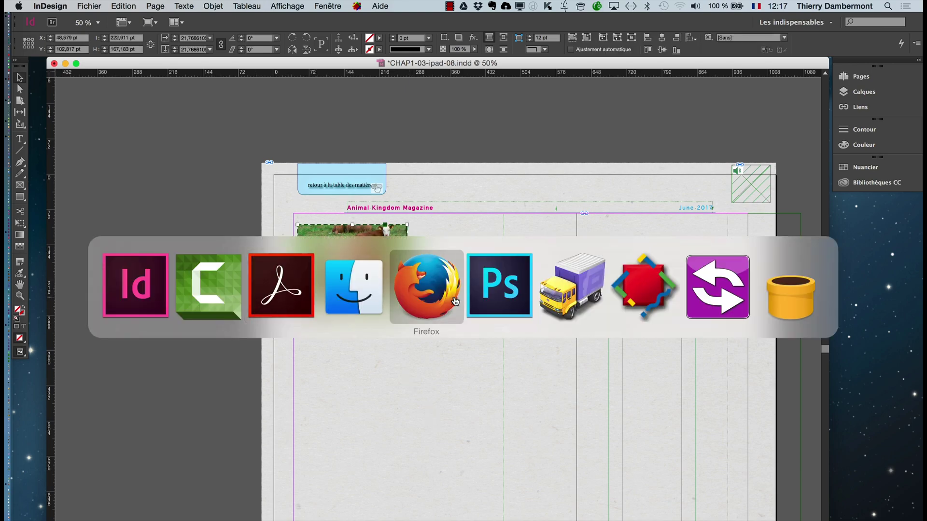
{"action": "left_click", "coordinate": [81, 6]}
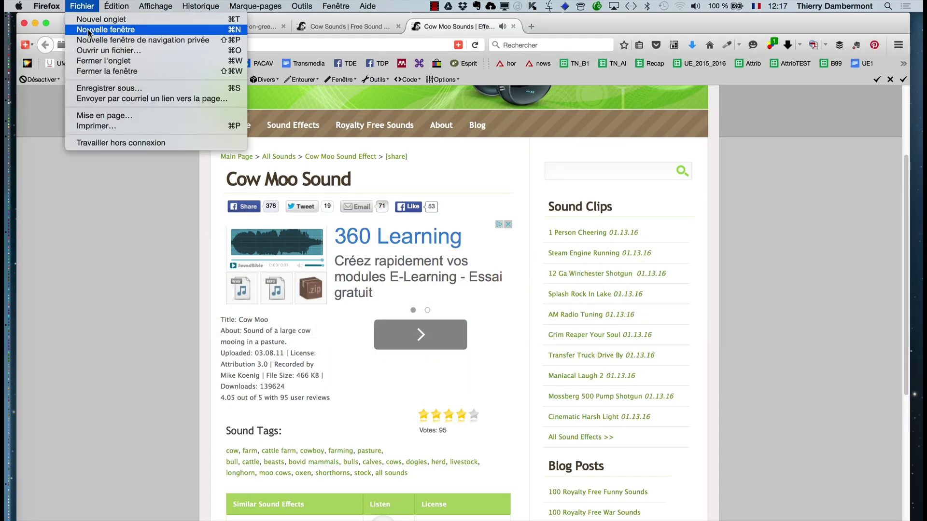
{"action": "left_click", "coordinate": [106, 27]}
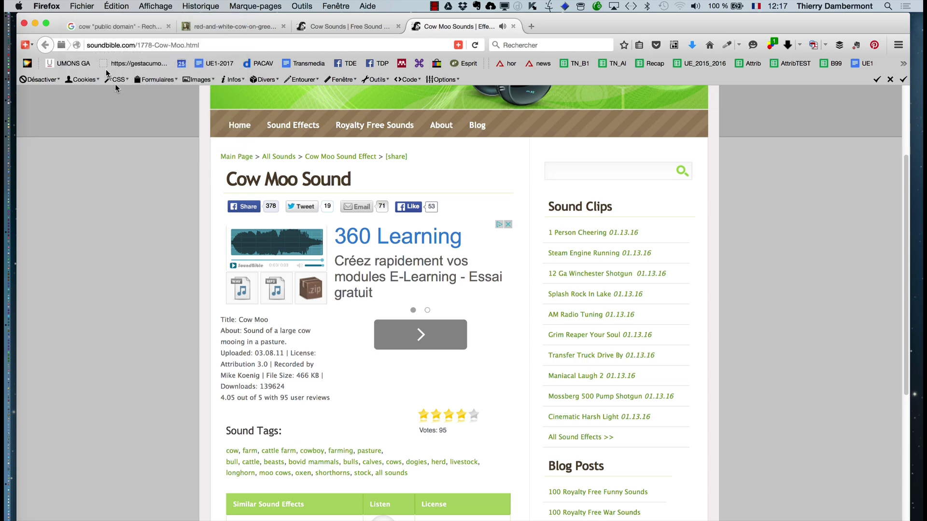
{"action": "left_click", "coordinate": [106, 27]}
{"action": "left_click_drag", "start_coordinate": [116, 102], "coordinate": [90, 101]}
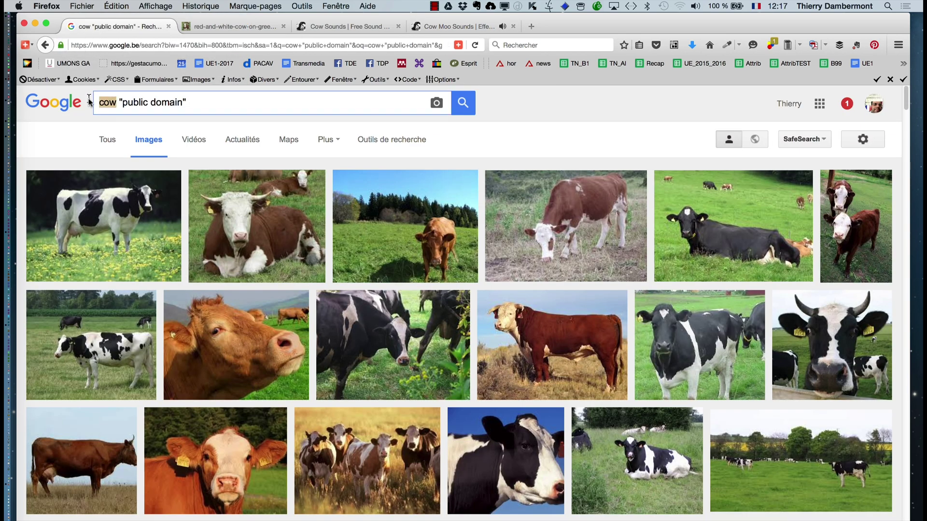
{"action": "type", "text": "maki catta"}
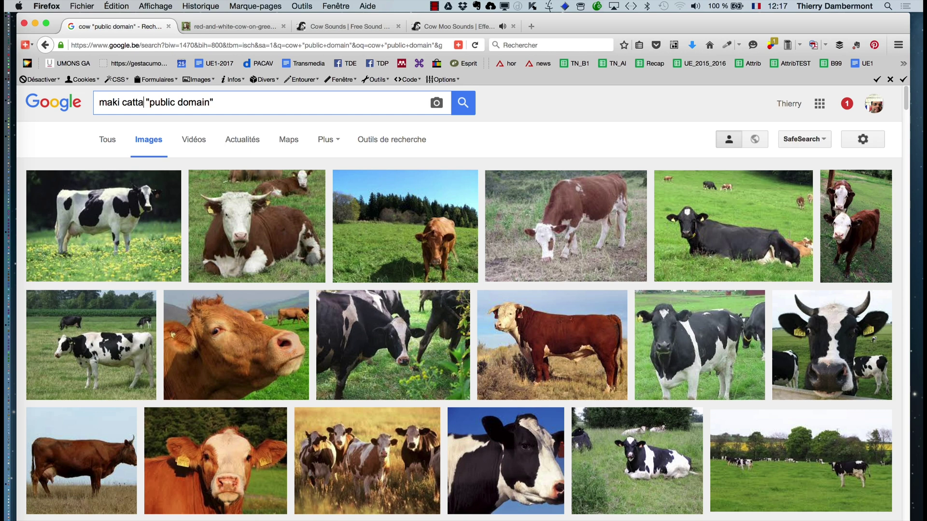
{"action": "key", "text": "Return"}
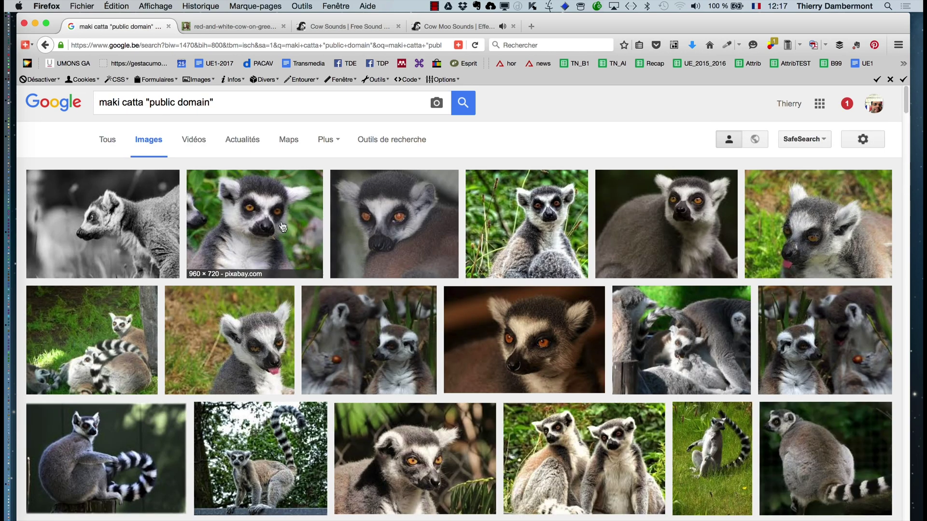
Open the full-size 960 × 720 pixabay lemur photo and save it as lemur-275506_960_720.jpg in Dossier CHAP1-03.
{"action": "left_click", "coordinate": [279, 223], "text": "super"}
{"action": "left_click", "coordinate": [206, 26]}
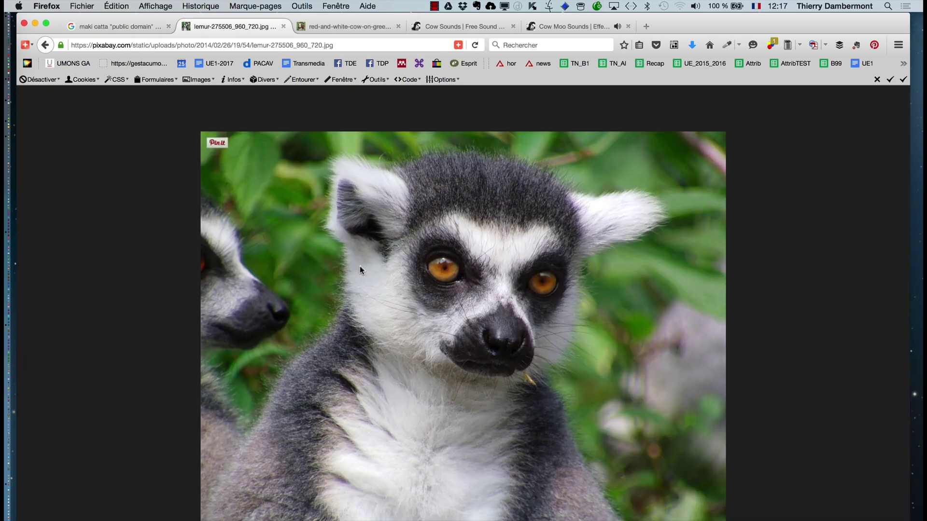
{"action": "right_click", "coordinate": [358, 265]}
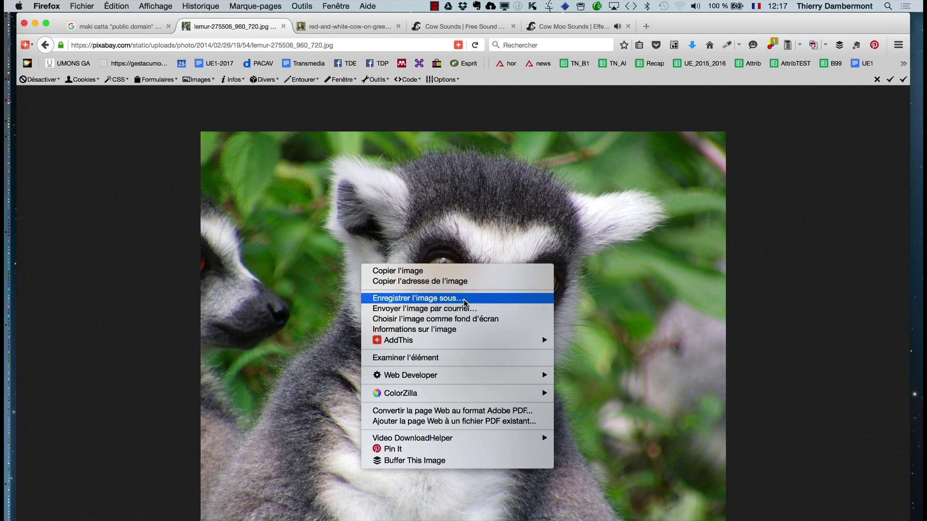
{"action": "left_click", "coordinate": [483, 298]}
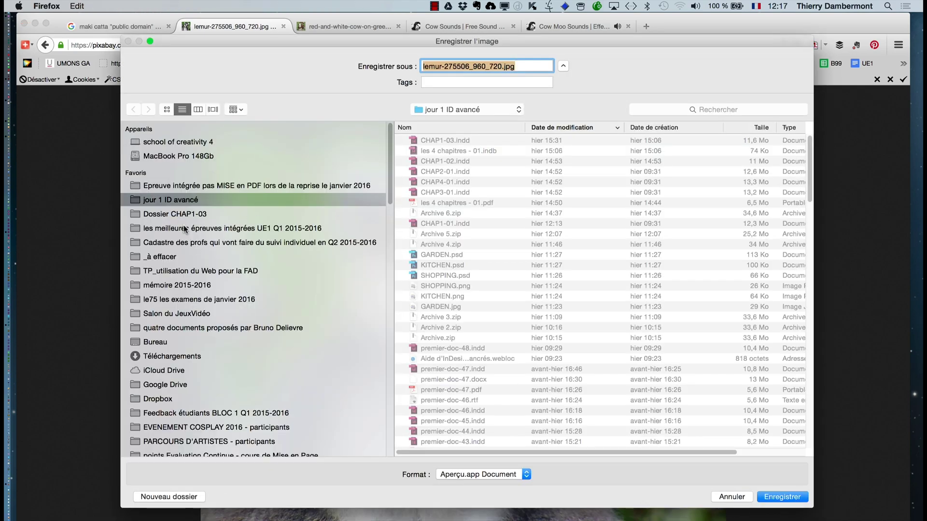
{"action": "left_click", "coordinate": [161, 215]}
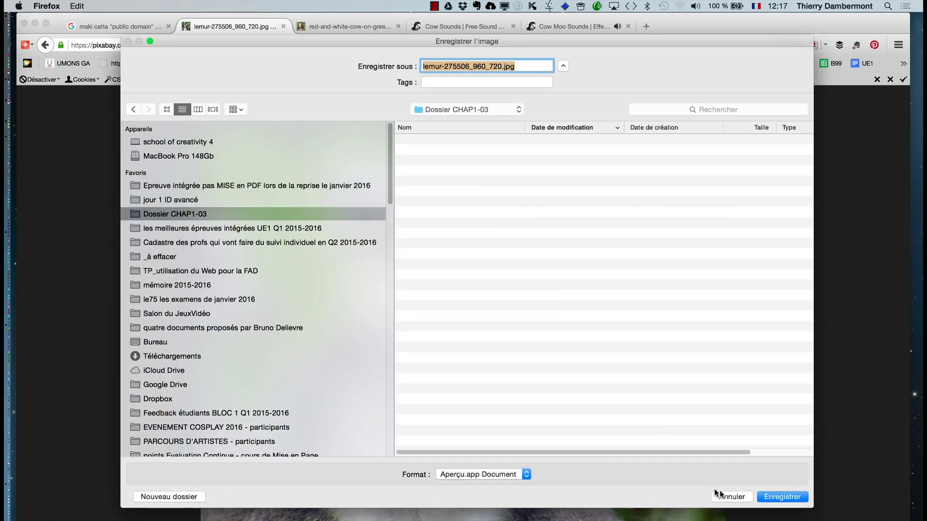
{"action": "key", "text": "Return"}
Switch back to InDesign and place the saved lemur JPEG directly below the cow button at about 223 × 167 pt.
{"action": "key", "text": "super+Tab"}
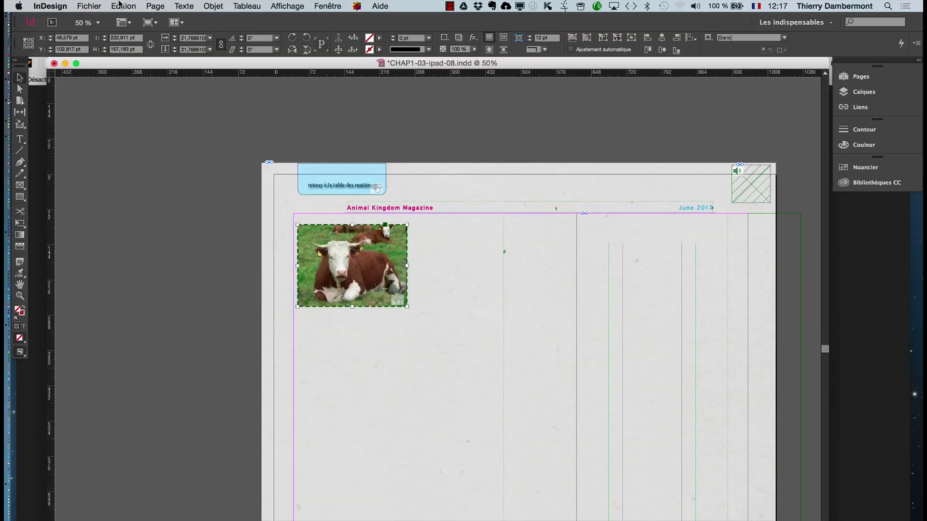
{"action": "left_click", "coordinate": [88, 6]}
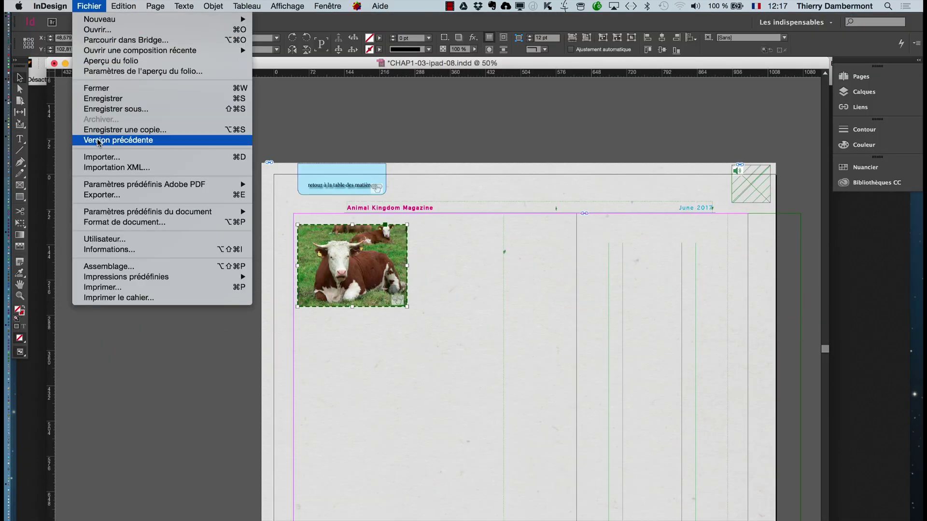
{"action": "left_click", "coordinate": [102, 157]}
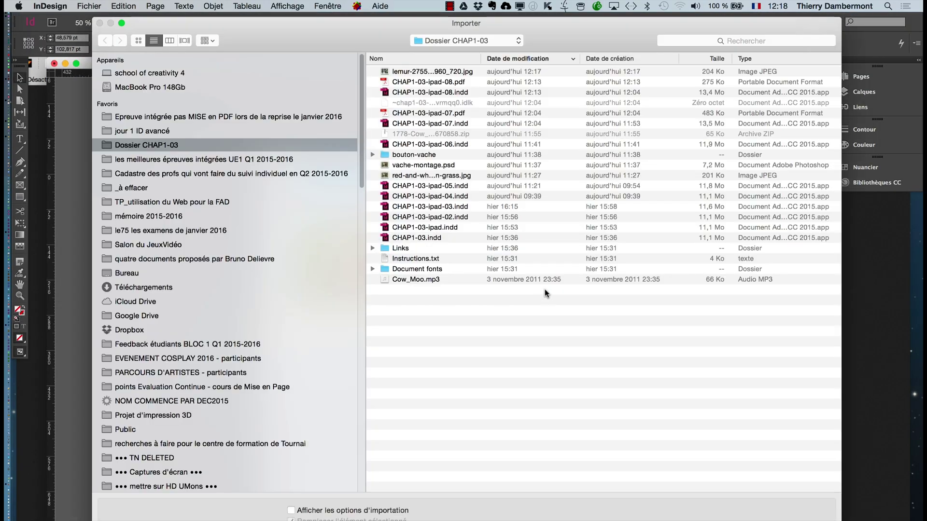
{"action": "left_click", "coordinate": [425, 72]}
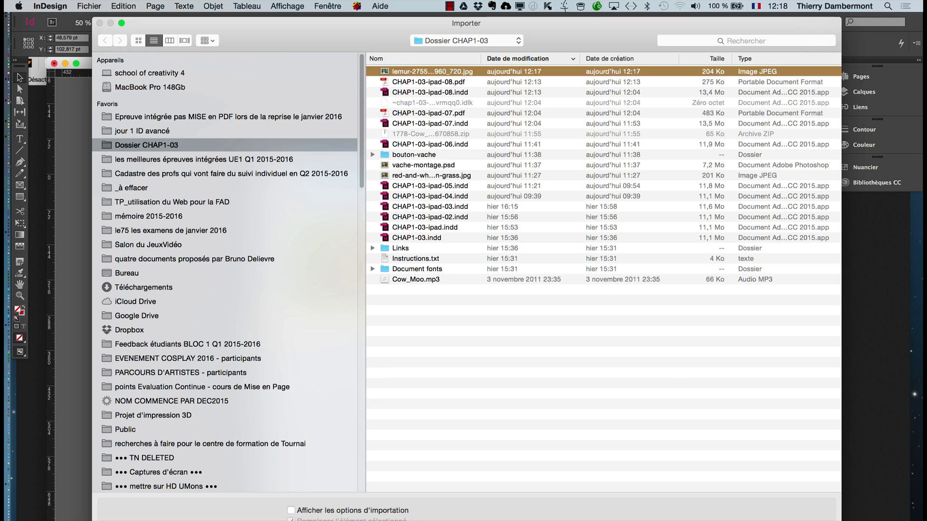
{"action": "key", "text": "Return"}
{"action": "left_click_drag", "start_coordinate": [297, 315], "coordinate": [373, 397]}
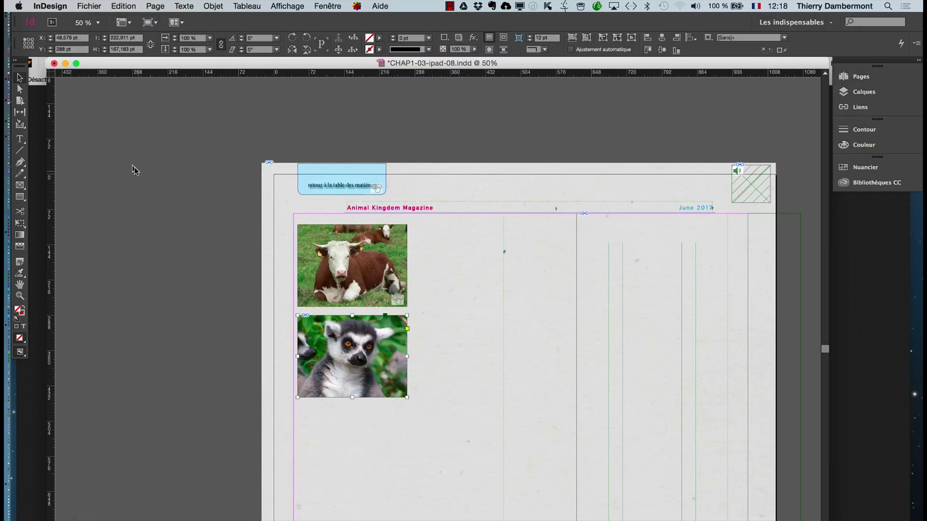
Draw an empty text frame about 449 × 569 pt in the right part of the page, level with the cow's upper edge.
{"action": "left_click", "coordinate": [326, 275]}
{"action": "left_click", "coordinate": [20, 139]}
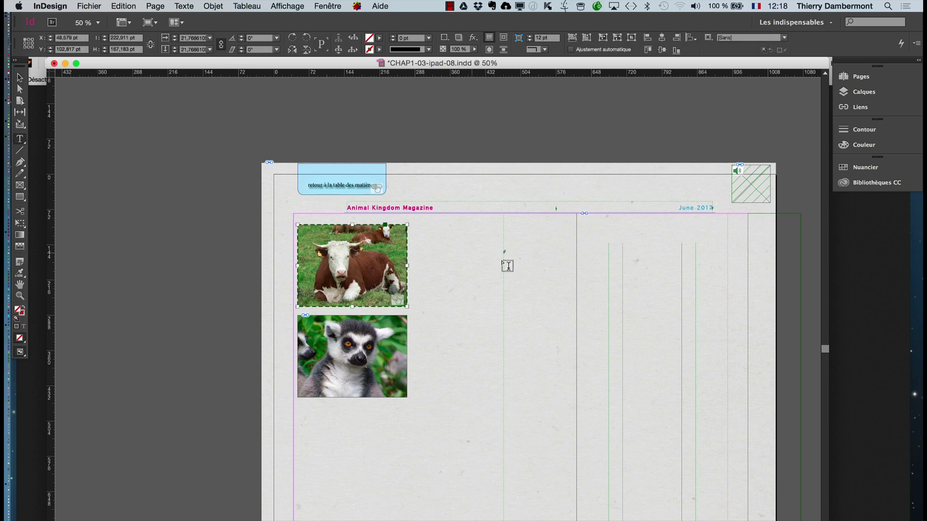
{"action": "left_click_drag", "start_coordinate": [519, 224], "coordinate": [738, 504]}
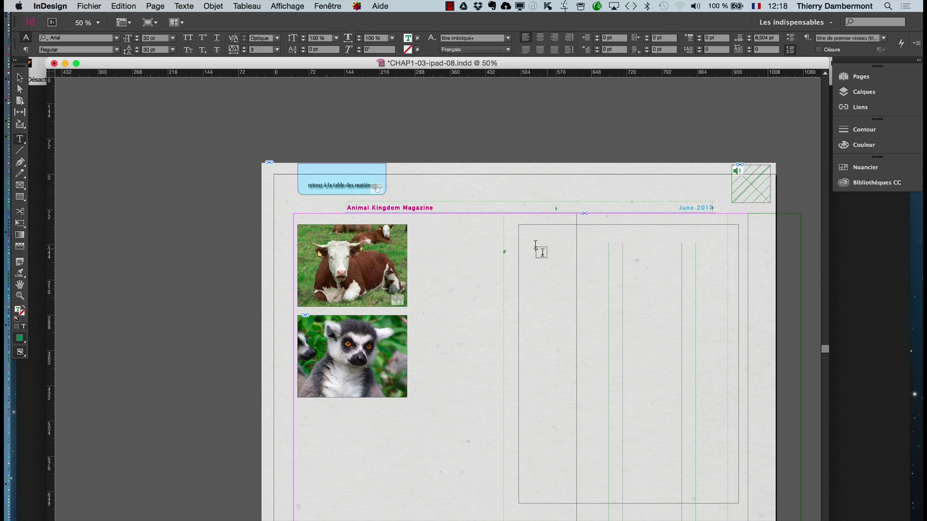
Undock the toolbox beside the page and arrange its tools in two columns.
{"action": "left_click", "coordinate": [19, 79]}
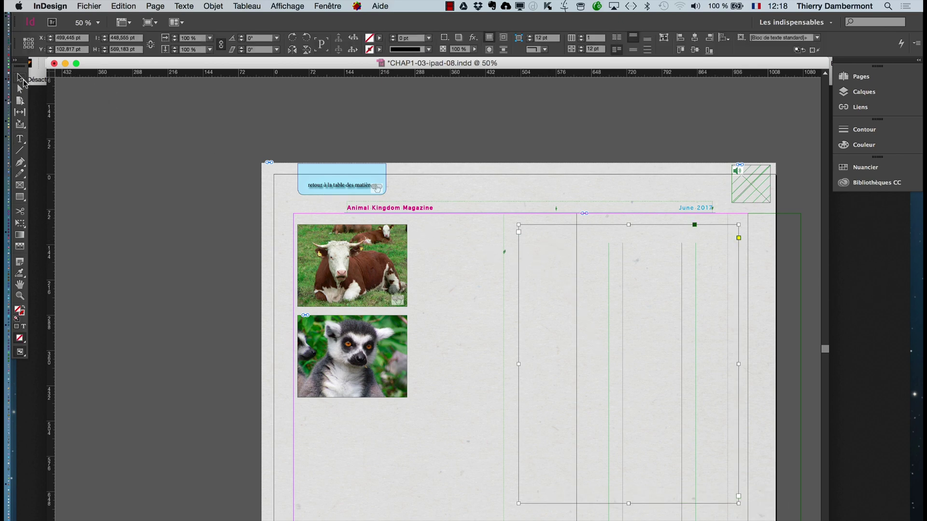
{"action": "left_click_drag", "start_coordinate": [145, 135], "coordinate": [122, 125]}
{"action": "double_click", "coordinate": [145, 135]}
{"action": "double_click", "coordinate": [137, 139]}
{"action": "left_click", "coordinate": [116, 176]}
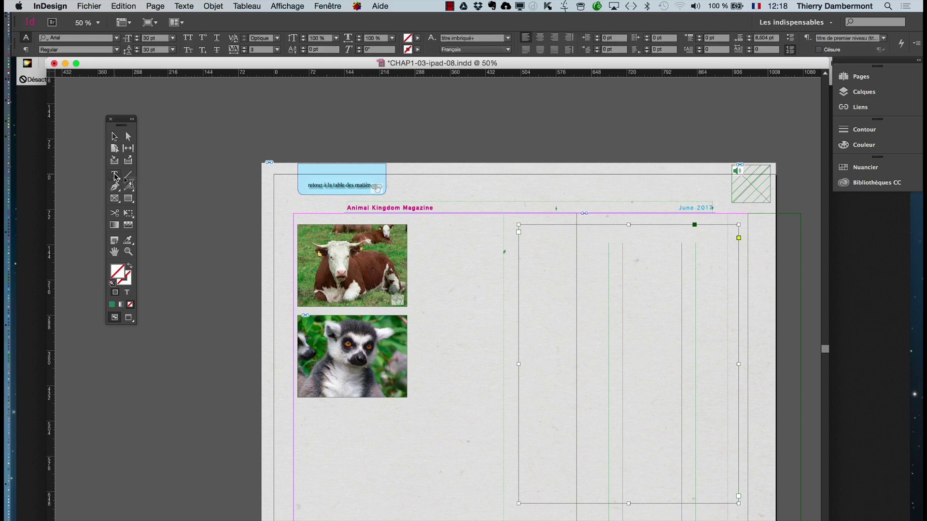
{"action": "left_click", "coordinate": [551, 244]}
{"action": "right_click", "coordinate": [549, 247]}
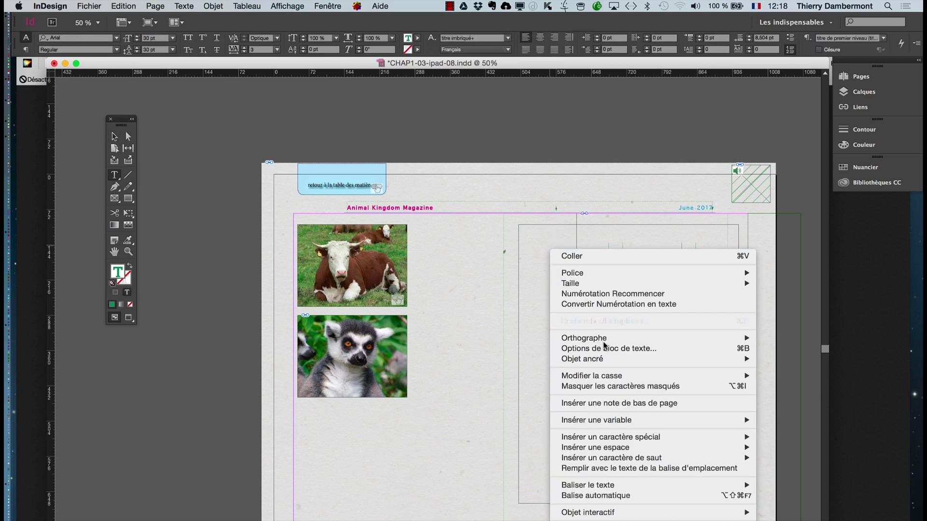
{"action": "mouse_move", "coordinate": [629, 438]}
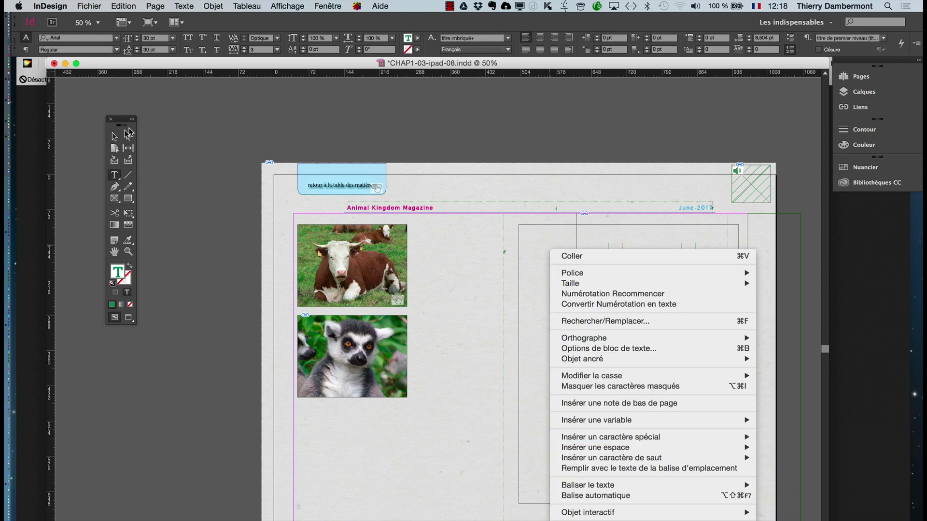
{"action": "key", "text": "Escape"}
{"action": "left_click", "coordinate": [114, 136]}
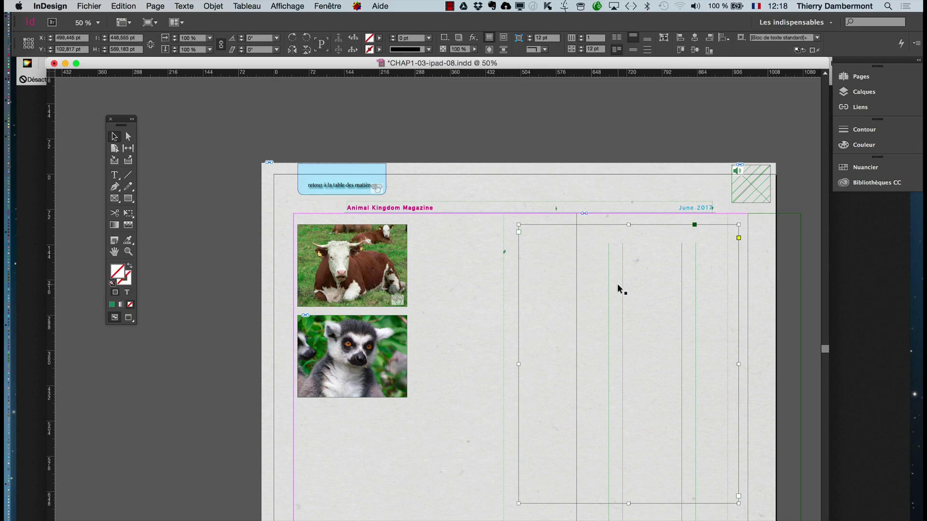
{"action": "key", "text": "super+shift+a"}
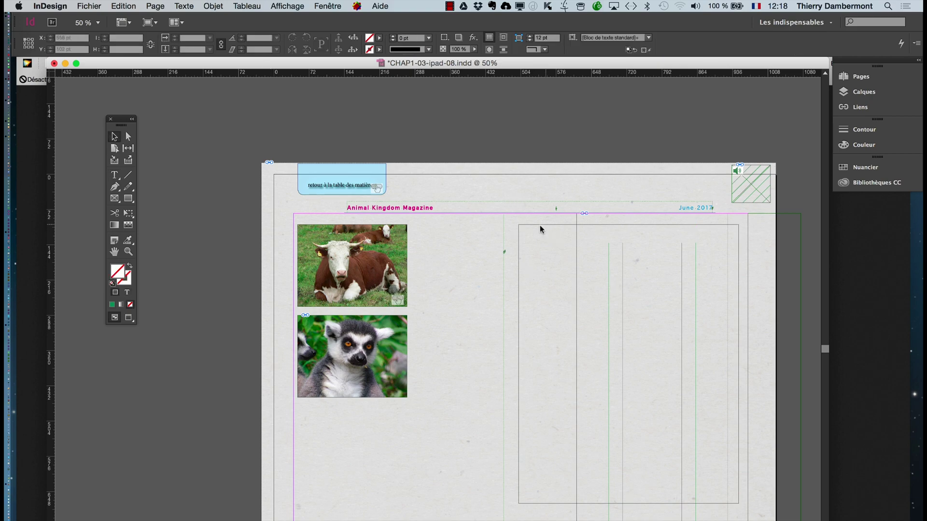
Apply the [Paragraphe standard] style to the empty text frame, move the paragraph styles off the page, and place the text cursor in the frame.
{"action": "left_click", "coordinate": [539, 226]}
{"action": "left_click", "coordinate": [213, 6]}
{"action": "mouse_move", "coordinate": [156, 6]}
{"action": "mouse_move", "coordinate": [184, 6]}
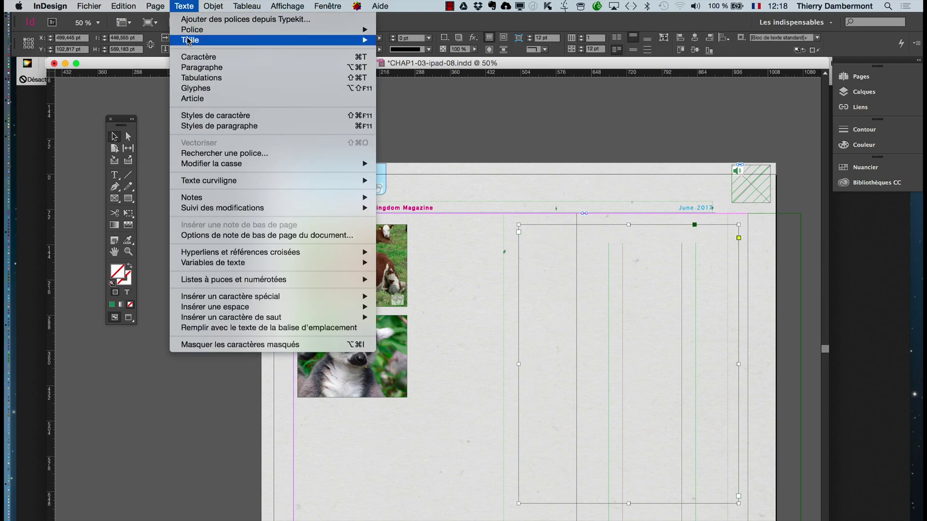
{"action": "left_click", "coordinate": [203, 127]}
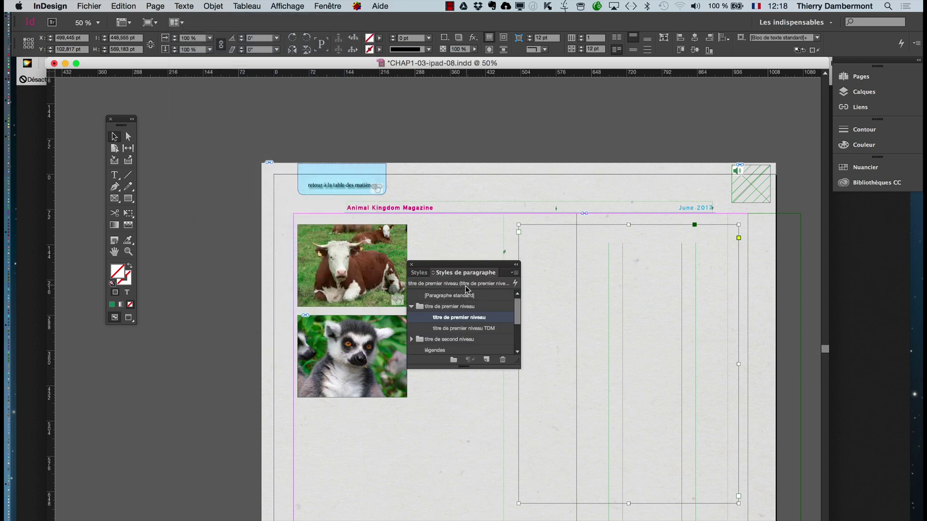
{"action": "left_click", "coordinate": [462, 295]}
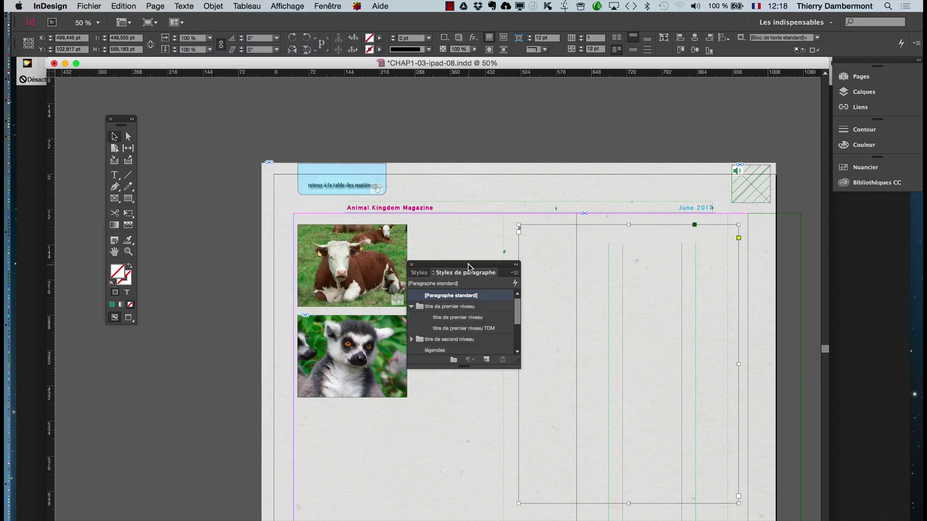
{"action": "left_click_drag", "start_coordinate": [470, 266], "coordinate": [198, 350]}
{"action": "left_click", "coordinate": [114, 174]}
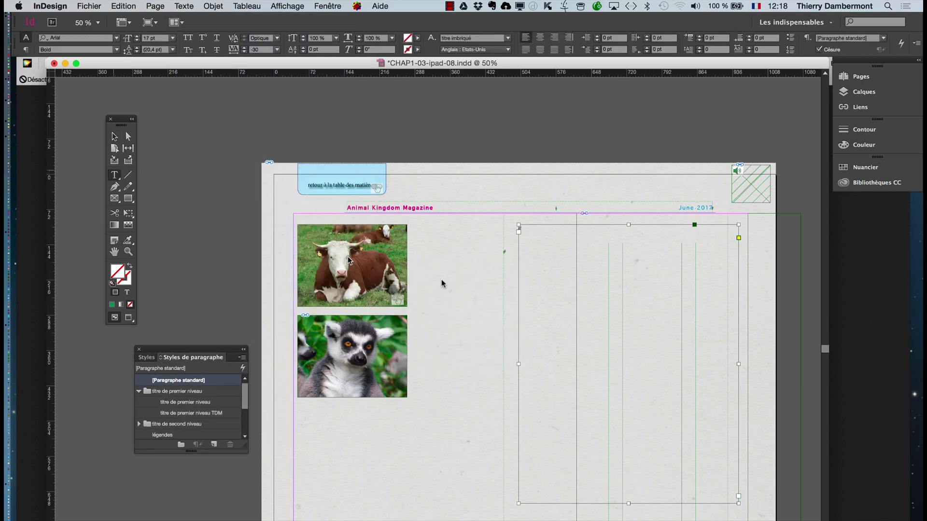
{"action": "left_click", "coordinate": [536, 252]}
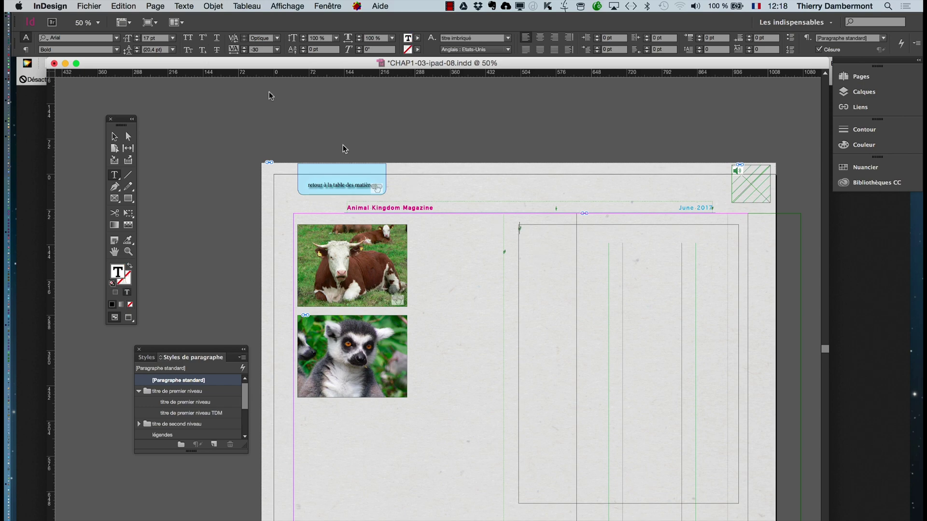
Fill the empty text frame with placeholder text, and move it to X about 457 pt while previewing the page.
{"action": "right_click", "coordinate": [575, 286]}
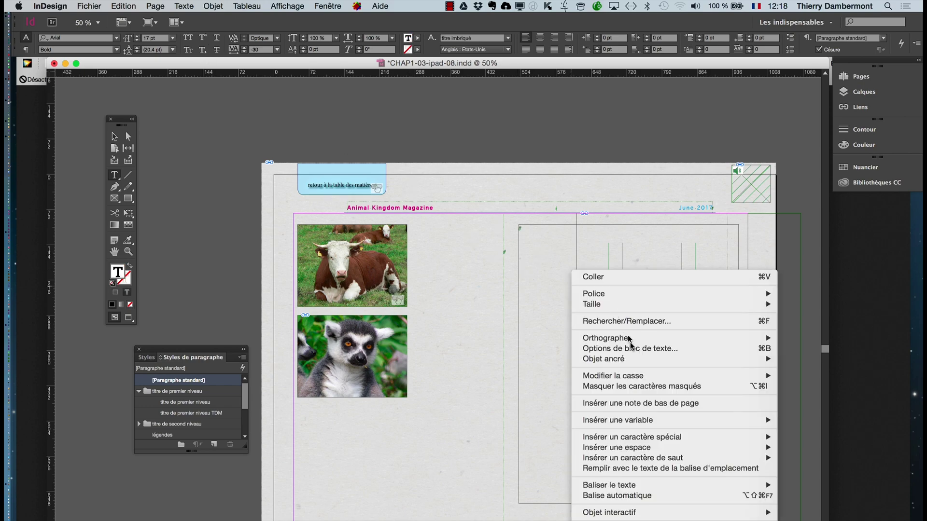
{"action": "left_click", "coordinate": [675, 468]}
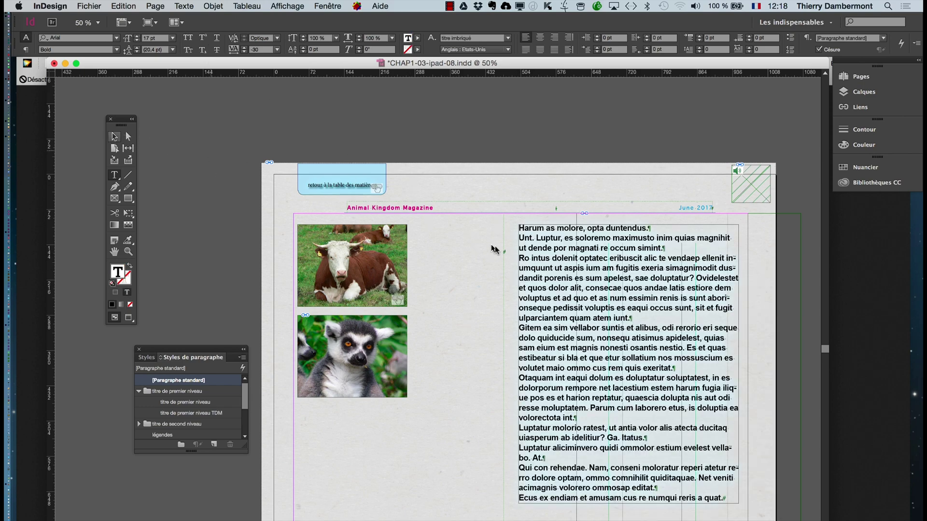
{"action": "key", "text": "Escape"}
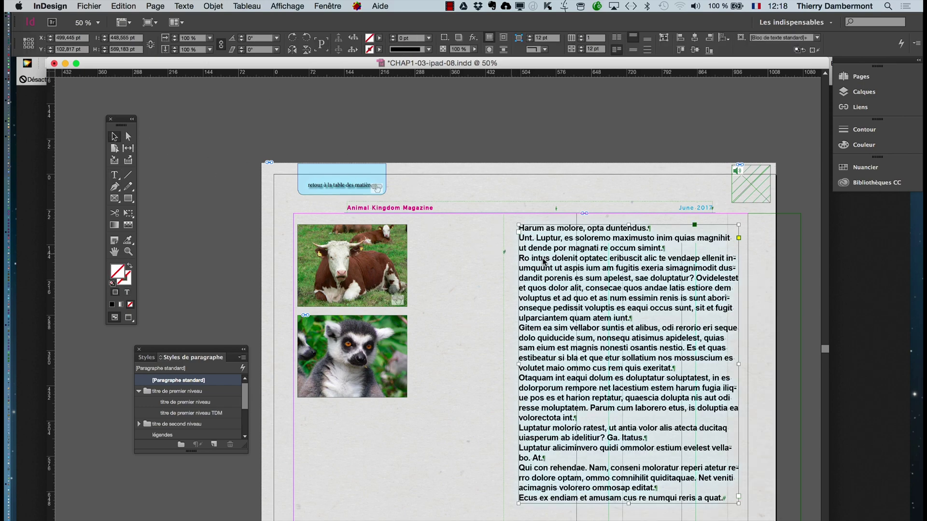
{"action": "left_click", "coordinate": [129, 319]}
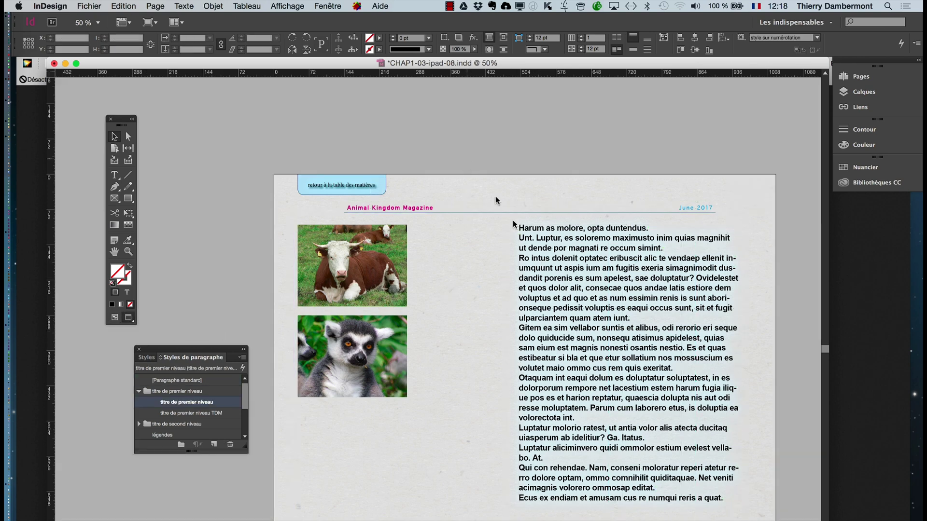
{"action": "left_click_drag", "start_coordinate": [531, 280], "coordinate": [509, 282]}
{"action": "left_click", "coordinate": [322, 5]}
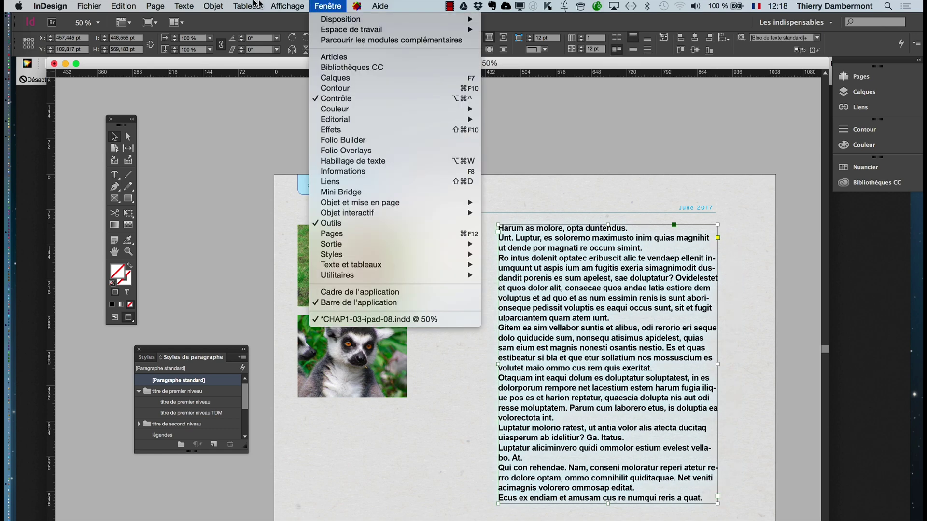
{"action": "left_click", "coordinate": [553, 115]}
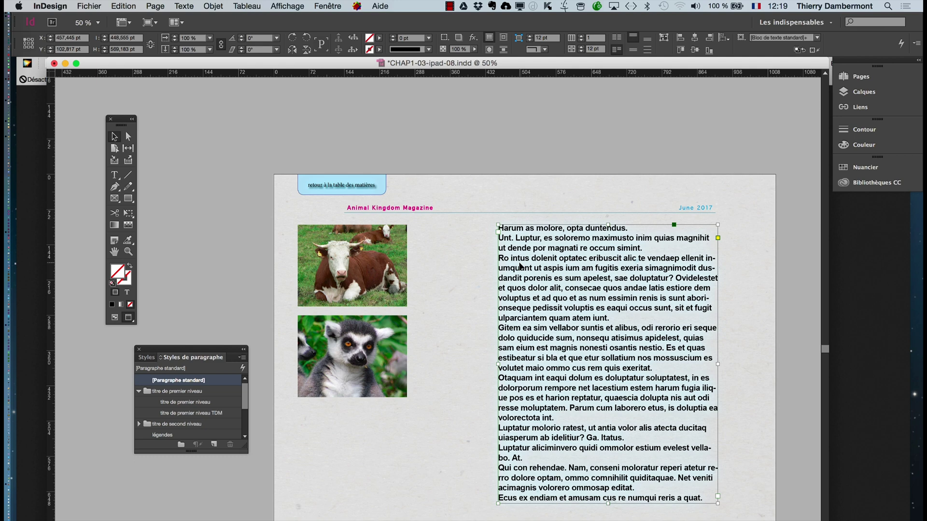
{"action": "left_click", "coordinate": [375, 283]}
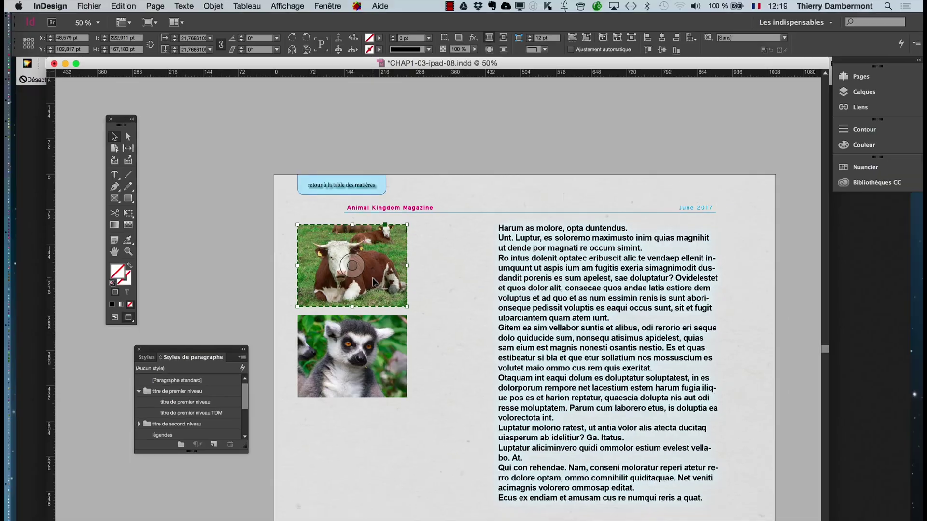
Convert the placeholder text frame into a button (Bouton) named "texte vache" and close its button settings.
{"action": "left_click", "coordinate": [668, 305]}
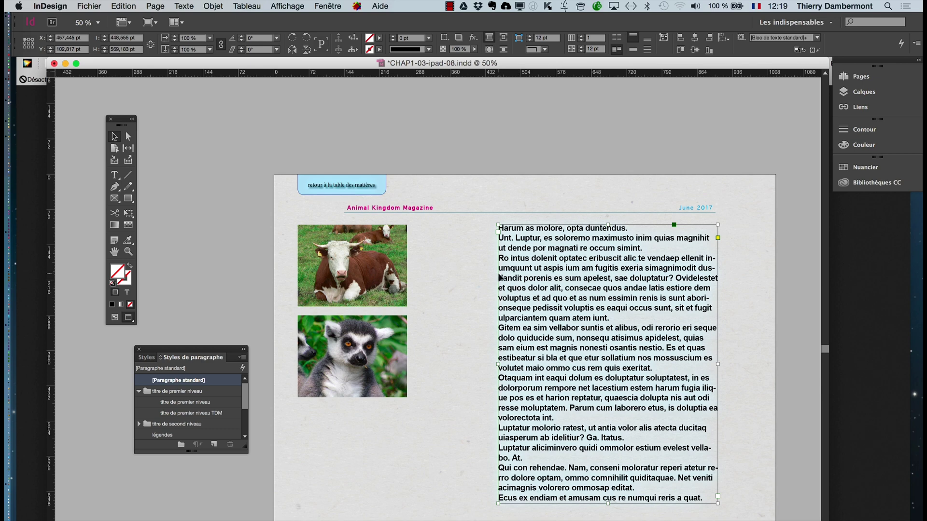
{"action": "left_click", "coordinate": [296, 8]}
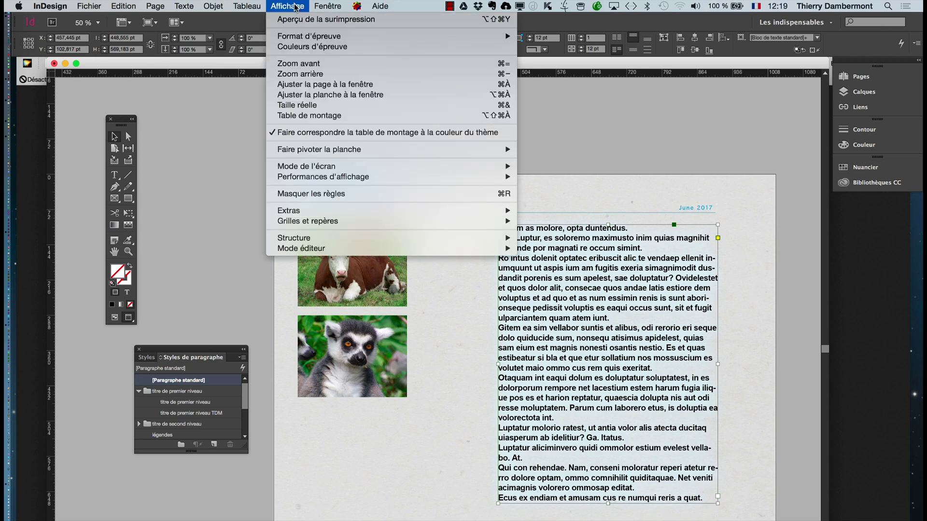
{"action": "mouse_move", "coordinate": [328, 6]}
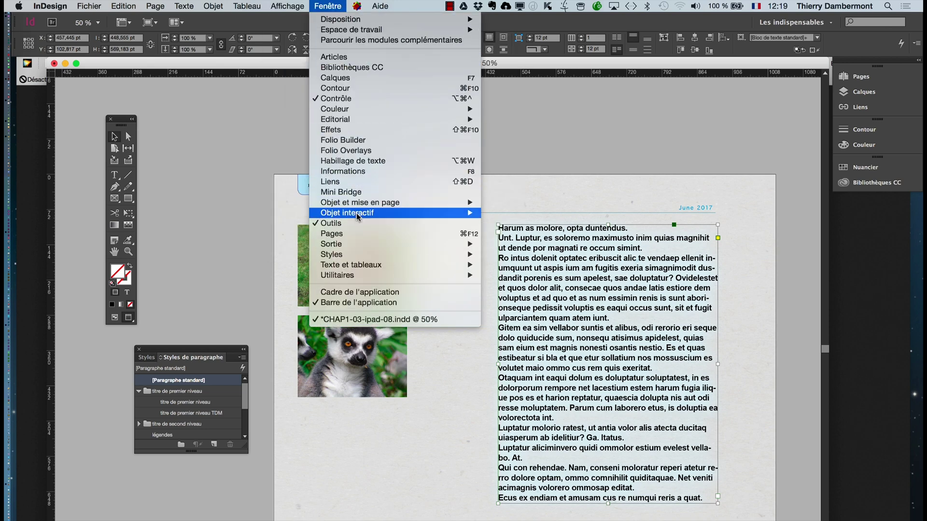
{"action": "mouse_move", "coordinate": [357, 213]}
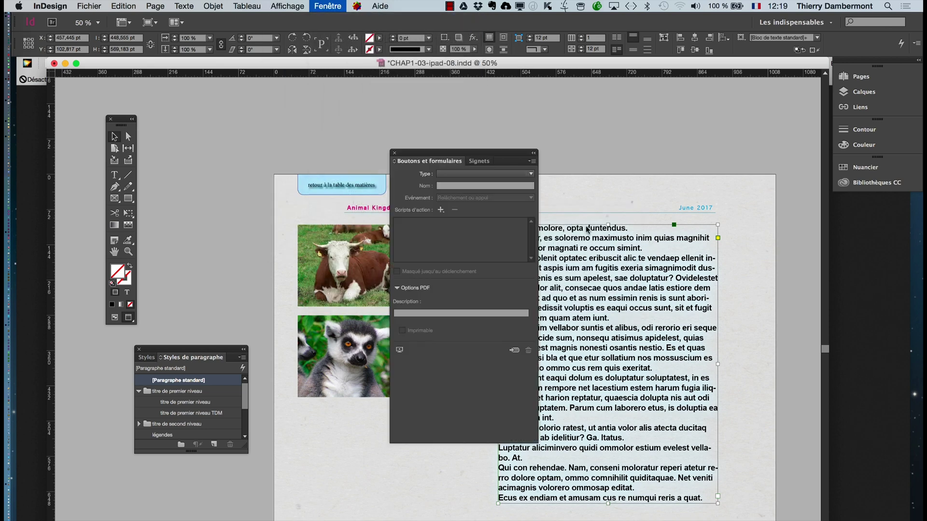
{"action": "left_click", "coordinate": [458, 176]}
{"action": "left_click", "coordinate": [459, 184]}
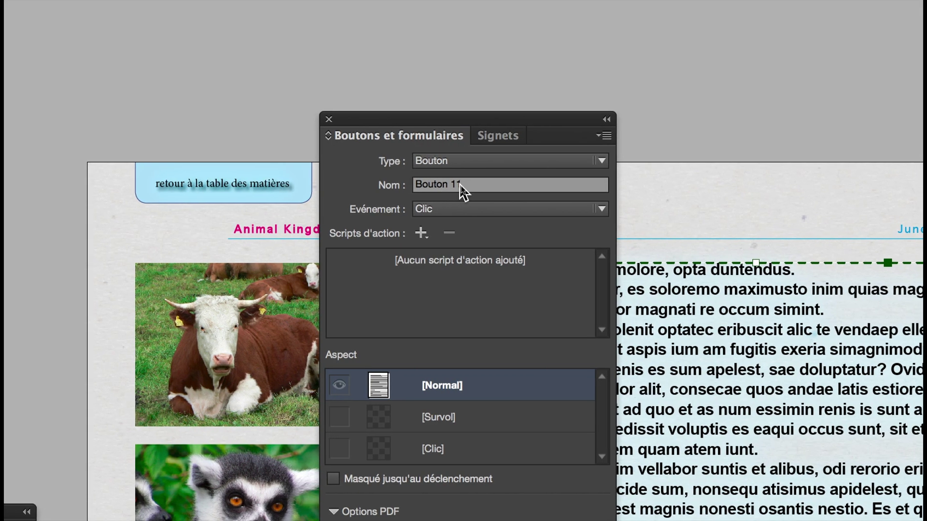
{"action": "left_click", "coordinate": [459, 185]}
{"action": "type", "text": "texte ca"}
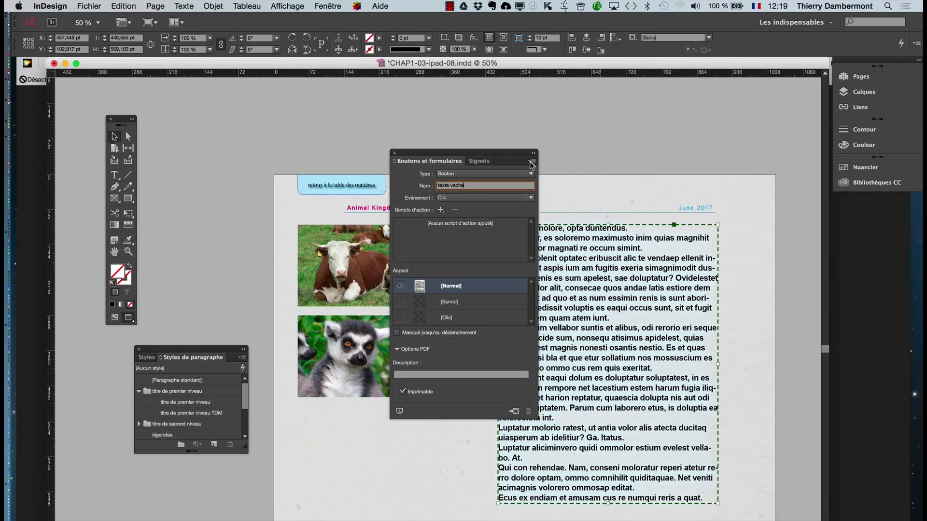
{"action": "left_click", "coordinate": [533, 153]}
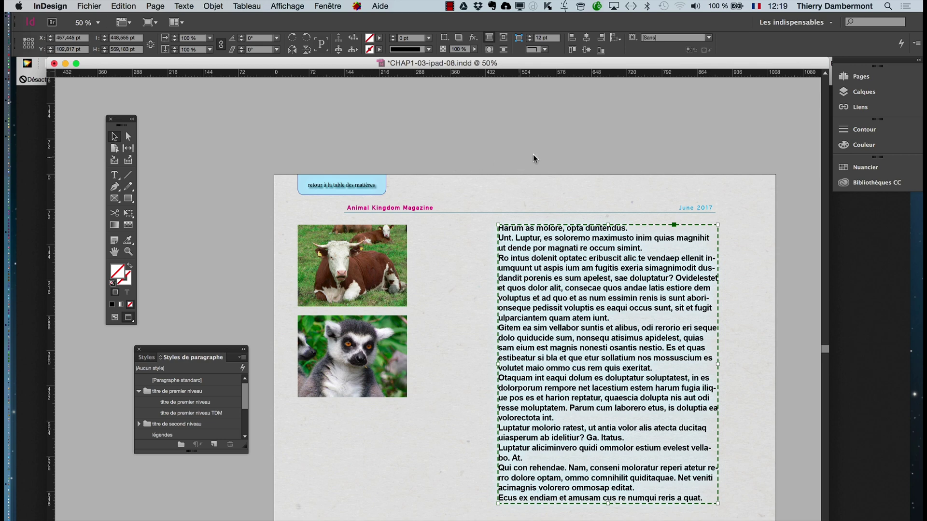
{"action": "left_click", "coordinate": [534, 153]}
Replace the first two placeholder paragraphs in the text button with the heading "LA VACHE".
{"action": "left_click", "coordinate": [530, 255]}
{"action": "left_click", "coordinate": [114, 175]}
{"action": "left_click_drag", "start_coordinate": [639, 250], "coordinate": [490, 204]}
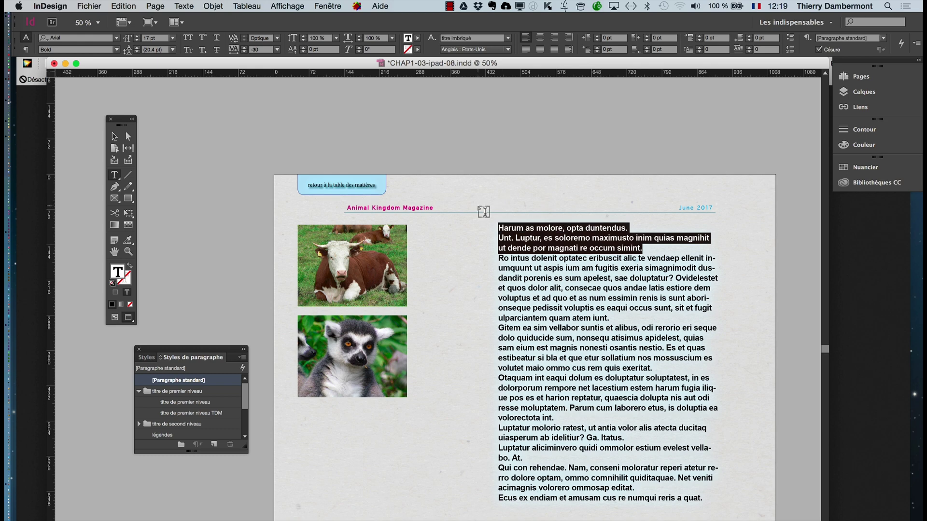
{"action": "type", "text": "LA VACHE"}
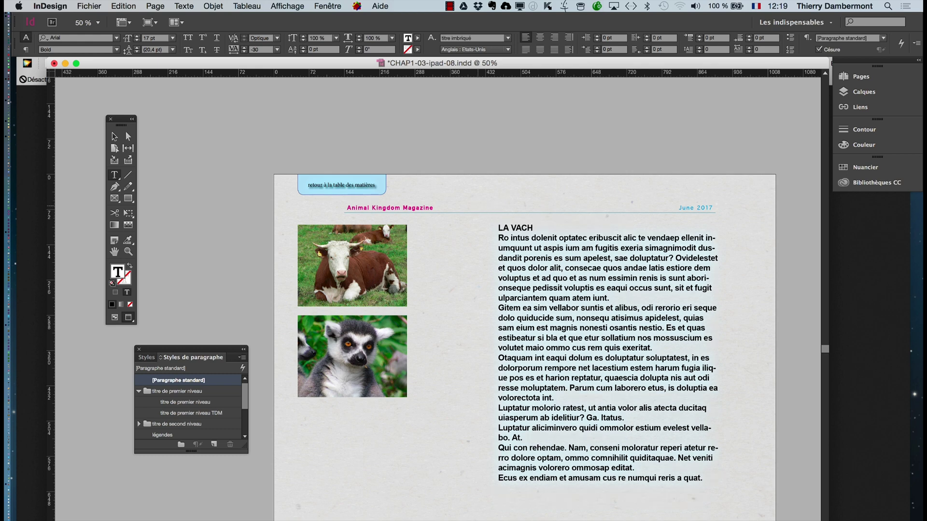
Set the font size of the LA VACHE heading to 40 pt.
{"action": "triple_click", "coordinate": [518, 220]}
{"action": "left_click", "coordinate": [185, 6]}
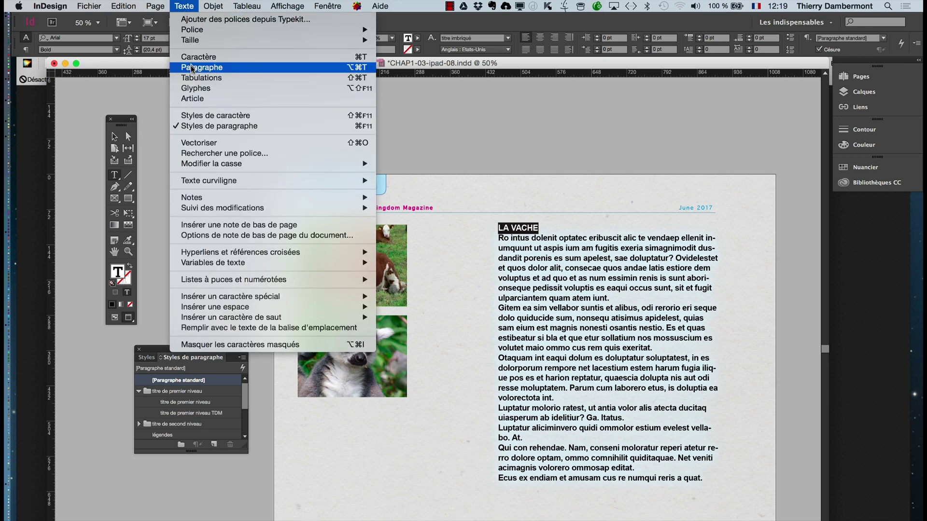
{"action": "left_click", "coordinate": [202, 66]}
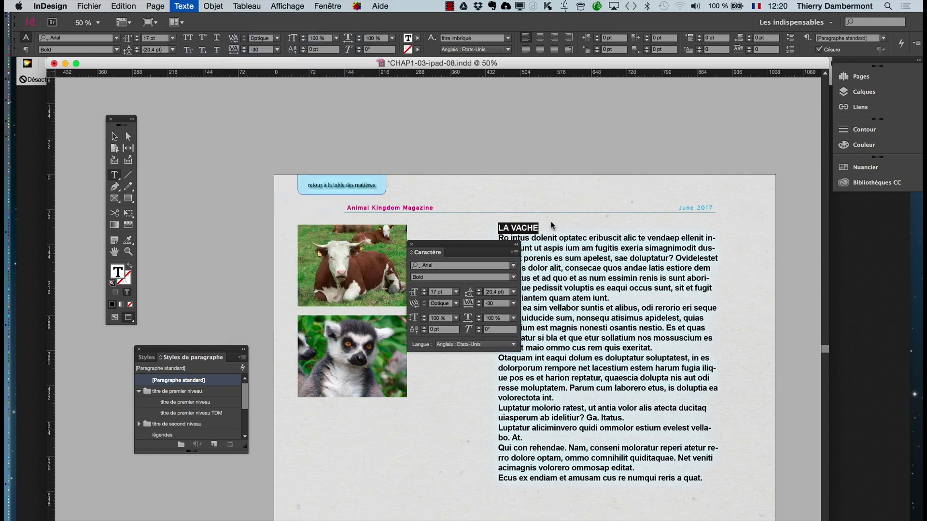
{"action": "left_click", "coordinate": [437, 265]}
{"action": "left_click", "coordinate": [425, 292]}
{"action": "left_click", "coordinate": [424, 292]}
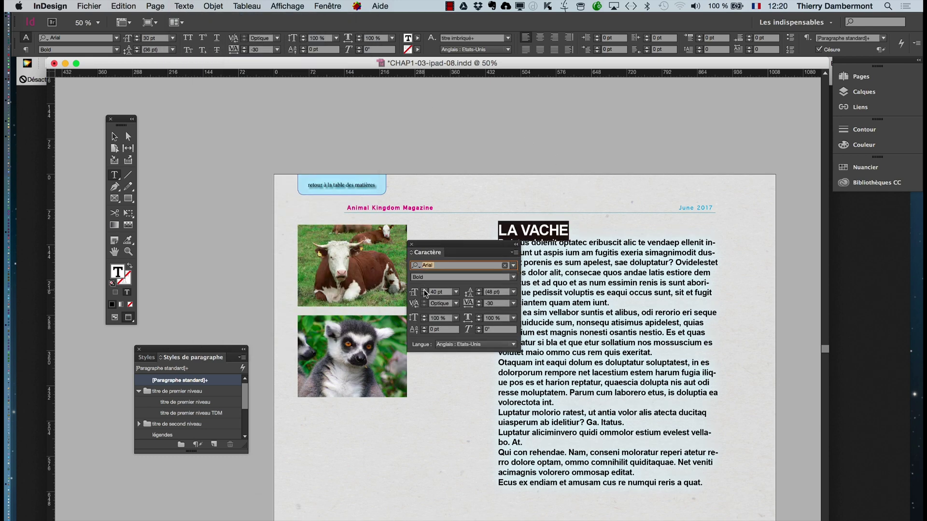
{"action": "left_click", "coordinate": [425, 292]}
Return the page to normal view and set the space after the LA VACHE heading to 10 pt.
{"action": "left_click", "coordinate": [184, 6]}
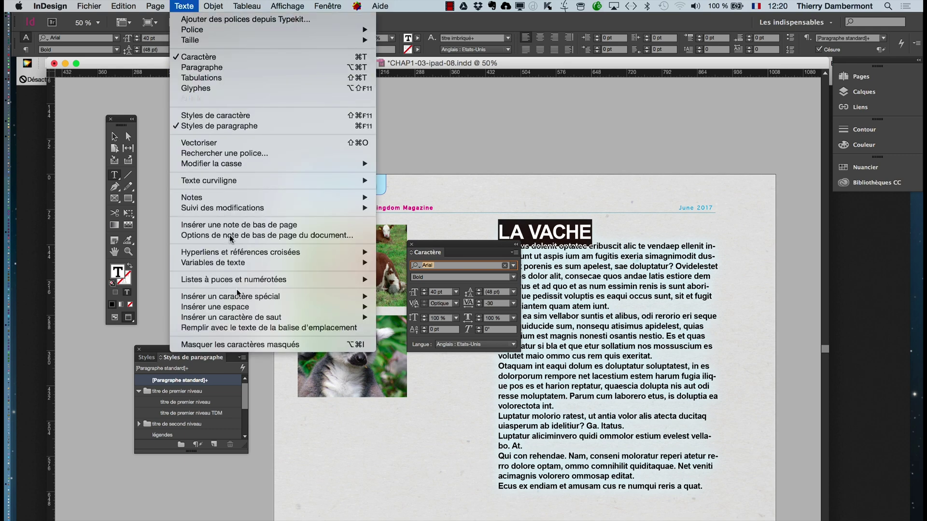
{"action": "left_click", "coordinate": [252, 345]}
{"action": "left_click", "coordinate": [116, 318]}
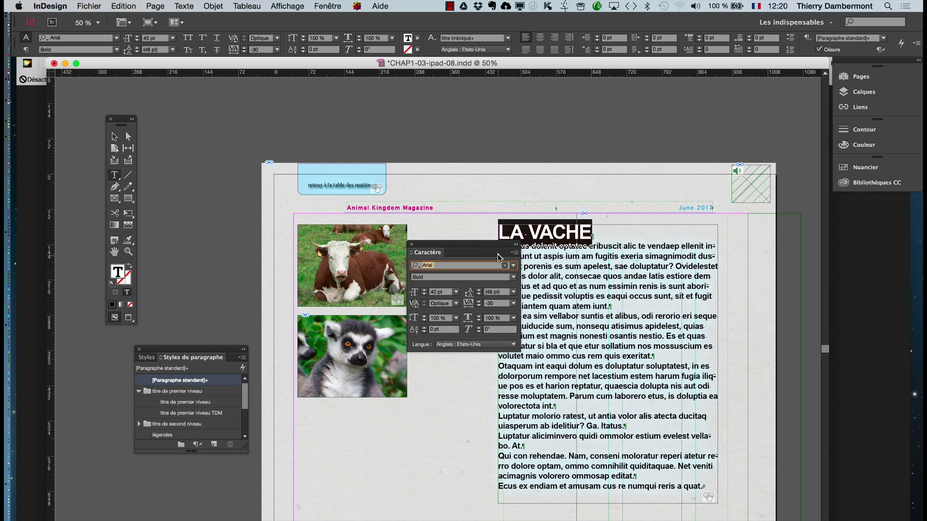
{"action": "left_click", "coordinate": [561, 234]}
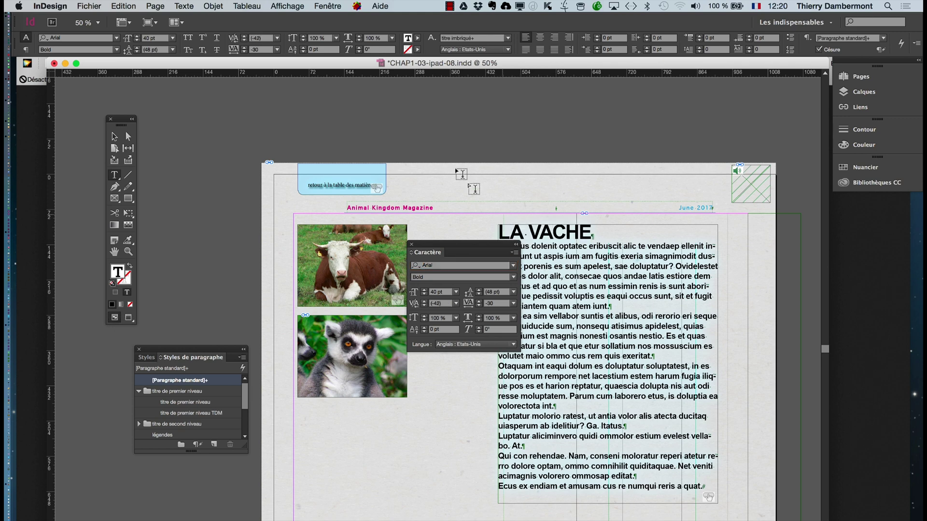
{"action": "left_click", "coordinate": [192, 6]}
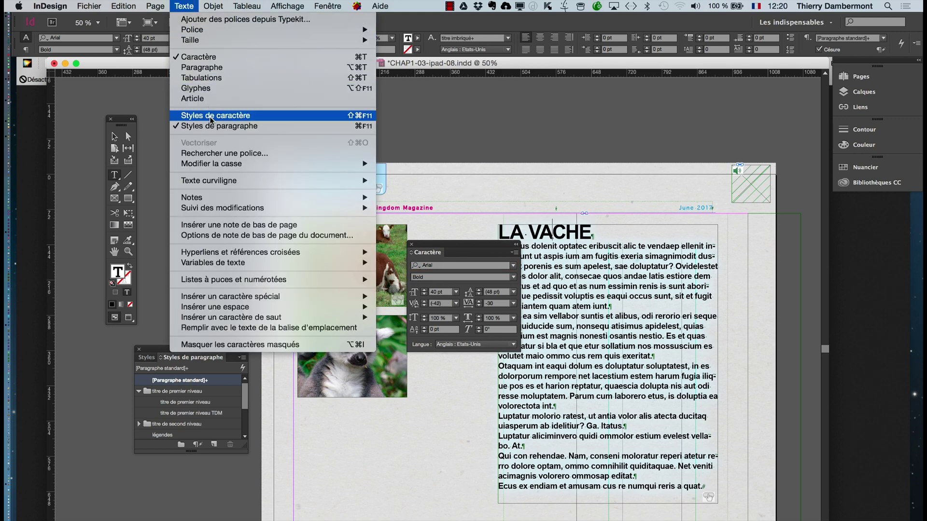
{"action": "left_click", "coordinate": [205, 68]}
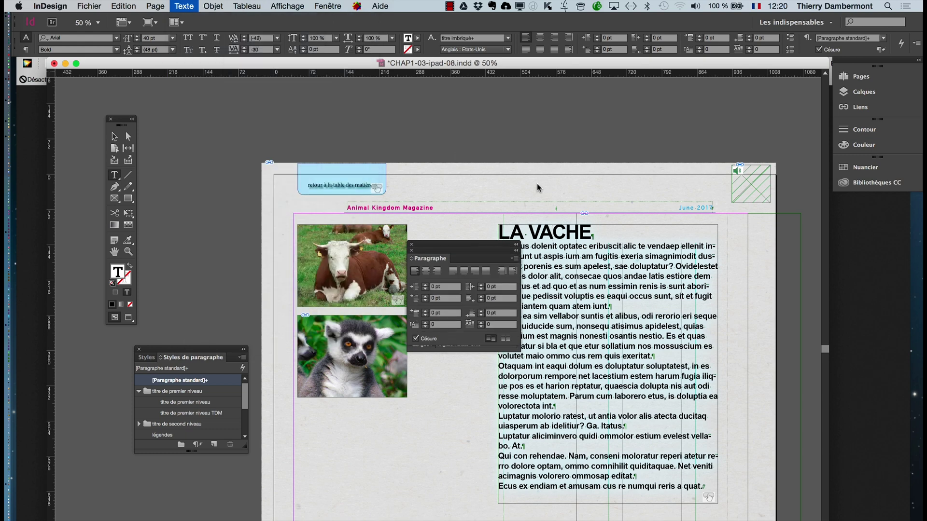
{"action": "left_click", "coordinate": [482, 311]}
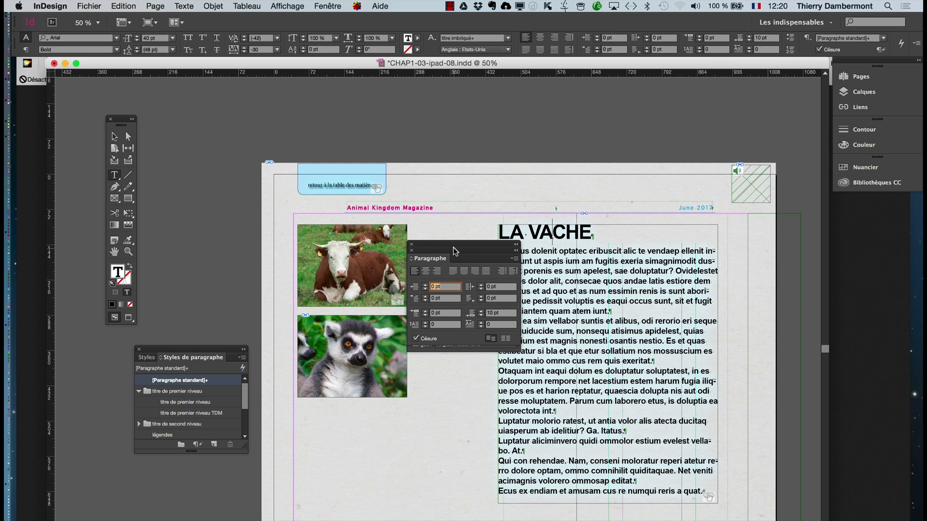
Move the character and paragraph settings away from the text button, and leave text editing.
{"action": "left_click_drag", "start_coordinate": [455, 251], "coordinate": [203, 472]}
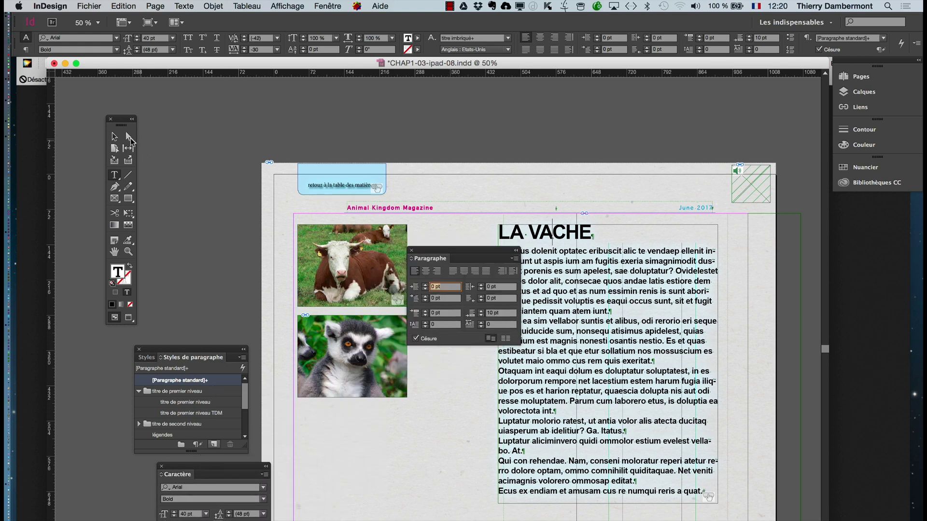
{"action": "left_click", "coordinate": [115, 136]}
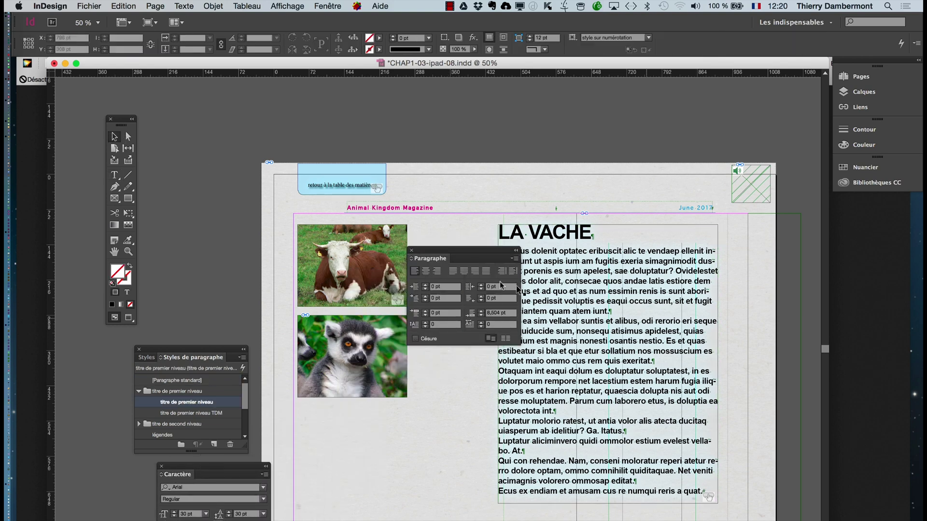
{"action": "left_click_drag", "start_coordinate": [451, 255], "coordinate": [194, 103]}
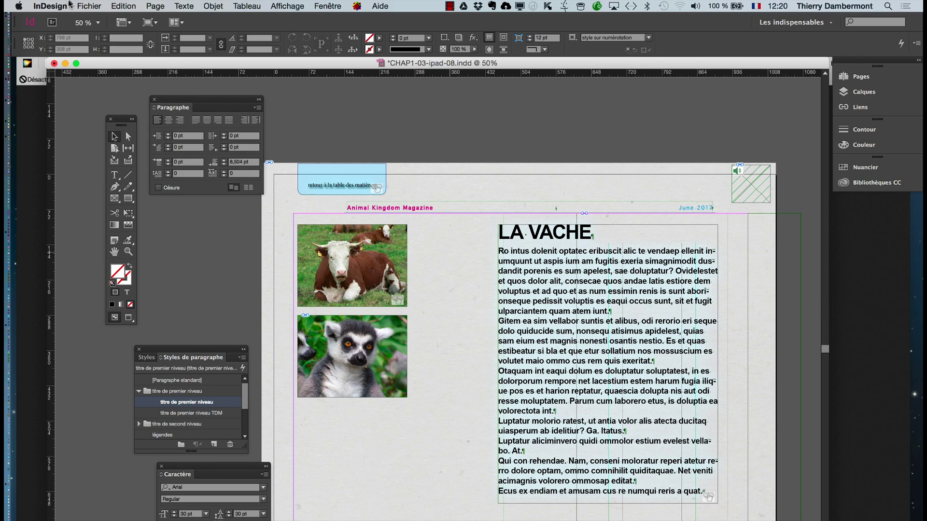
Save the document as a new version named CHAP1-03-ipad-09.indd in Dossier CHAP1-03.
{"action": "left_click", "coordinate": [89, 6]}
{"action": "left_click", "coordinate": [169, 110]}
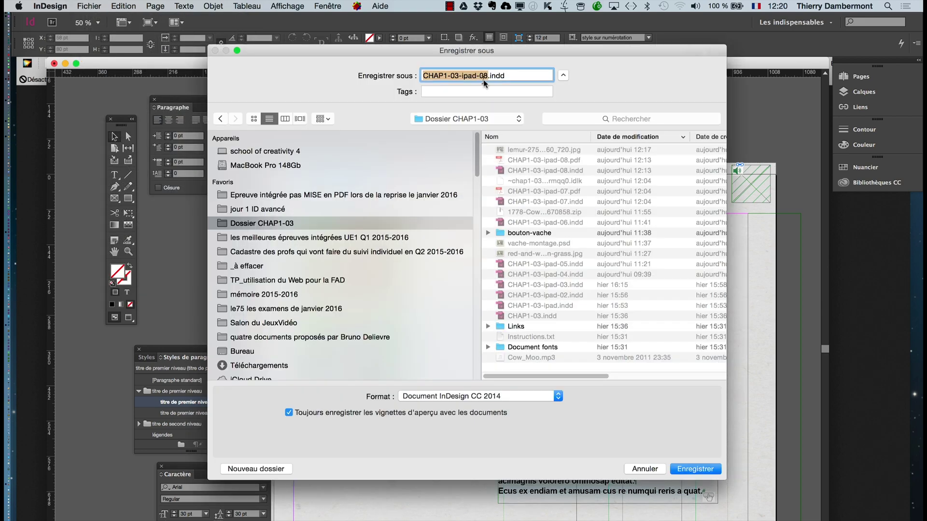
{"action": "left_click", "coordinate": [488, 76]}
{"action": "key", "text": "BackSpace"}
{"action": "type", "text": "9"}
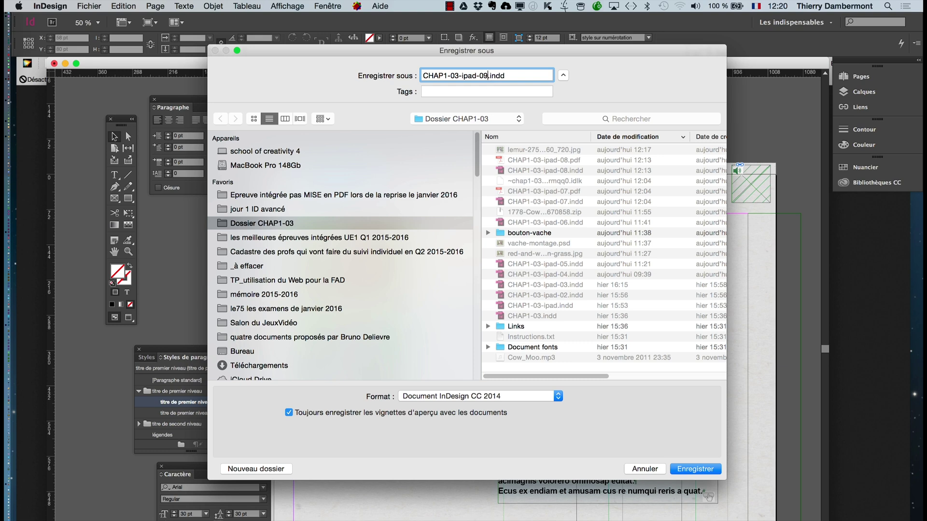
{"action": "key", "text": "Return"}
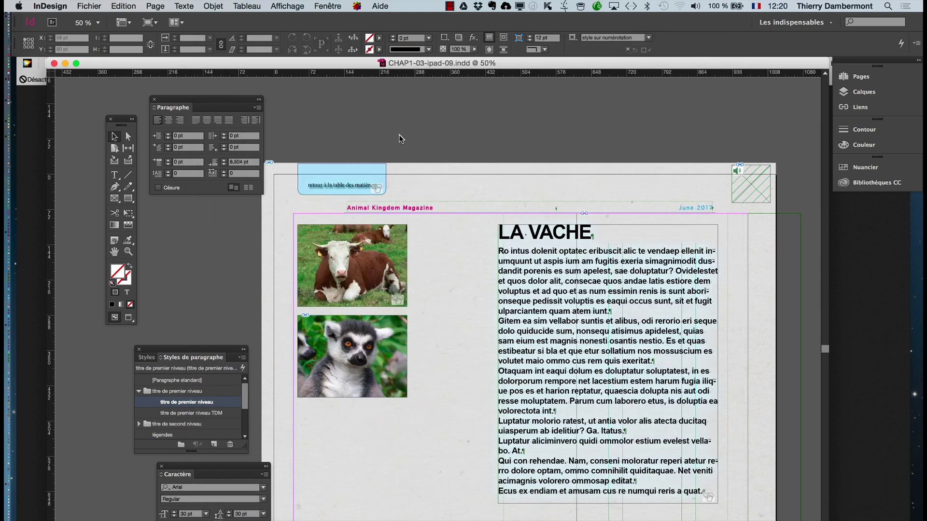
Hide the "texte vache" button until it is triggered (Masqué jusqu'au déclenchement), keeping its button settings open above the page.
{"action": "left_click", "coordinate": [369, 243]}
{"action": "left_click", "coordinate": [517, 270]}
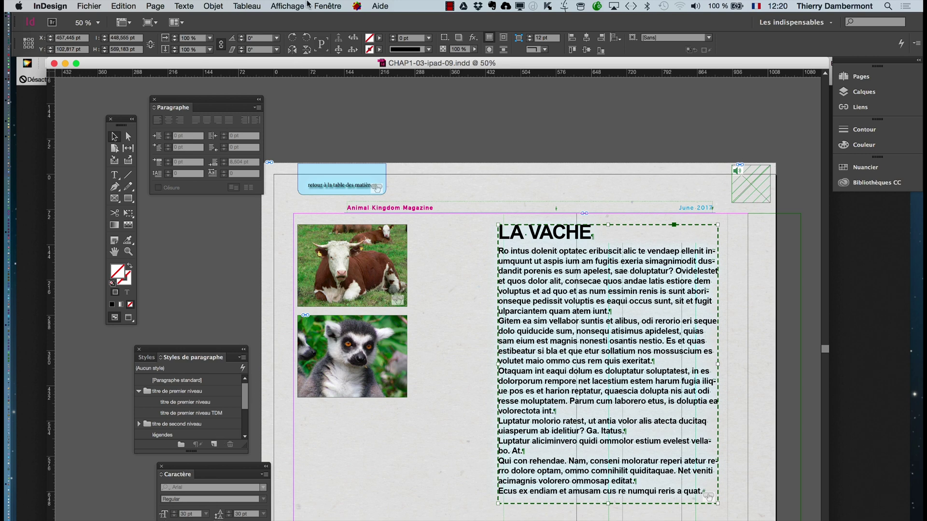
{"action": "left_click", "coordinate": [324, 6]}
{"action": "mouse_move", "coordinate": [361, 205]}
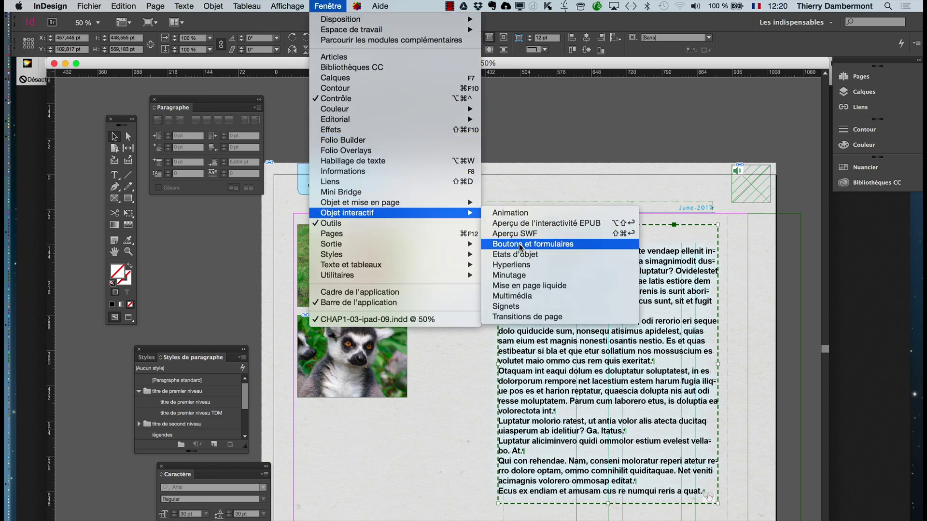
{"action": "left_click", "coordinate": [521, 244]}
{"action": "left_click_drag", "start_coordinate": [474, 145], "coordinate": [413, 54]}
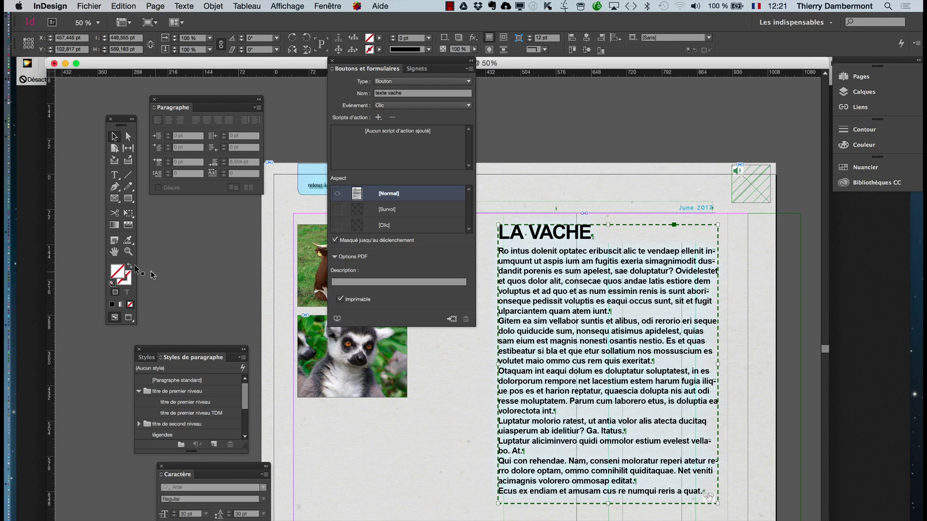
{"action": "left_click", "coordinate": [115, 252]}
{"action": "key", "text": "super+minus"}
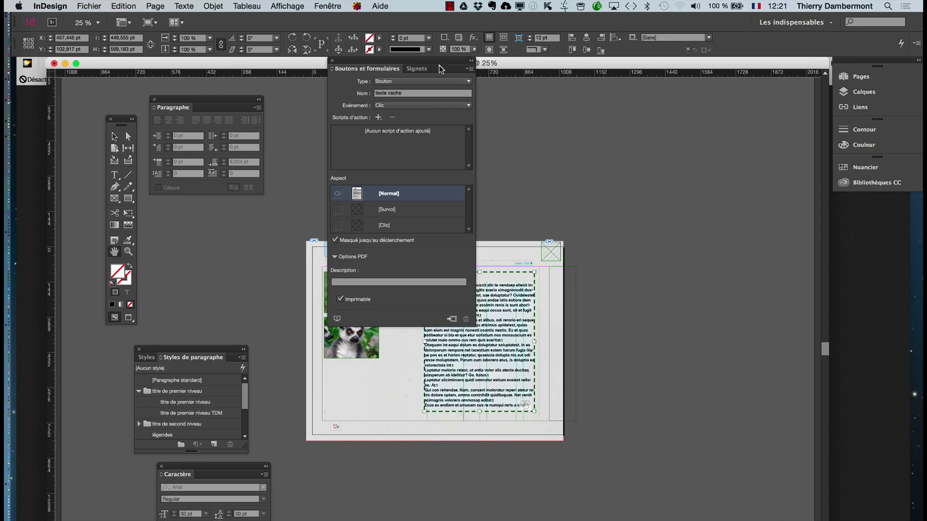
Draw an empty text frame about 411 × 432 pt on the pasteboard beside the page, keeping the button settings out of the way.
{"action": "left_click_drag", "start_coordinate": [440, 69], "coordinate": [761, 110]}
{"action": "left_click", "coordinate": [114, 137]}
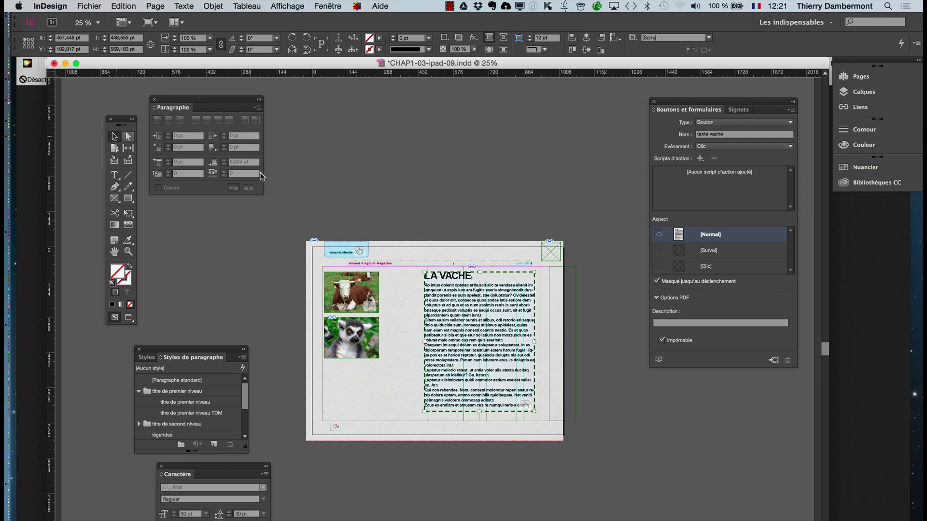
{"action": "left_click_drag", "start_coordinate": [277, 251], "coordinate": [276, 249]}
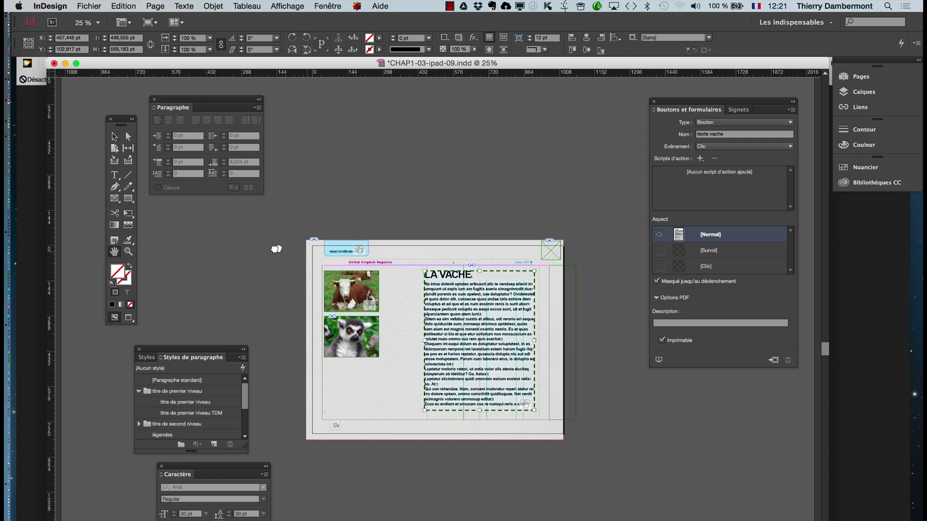
{"action": "scroll", "coordinate": [276, 249], "scroll_direction": "down", "scroll_amount": 5}
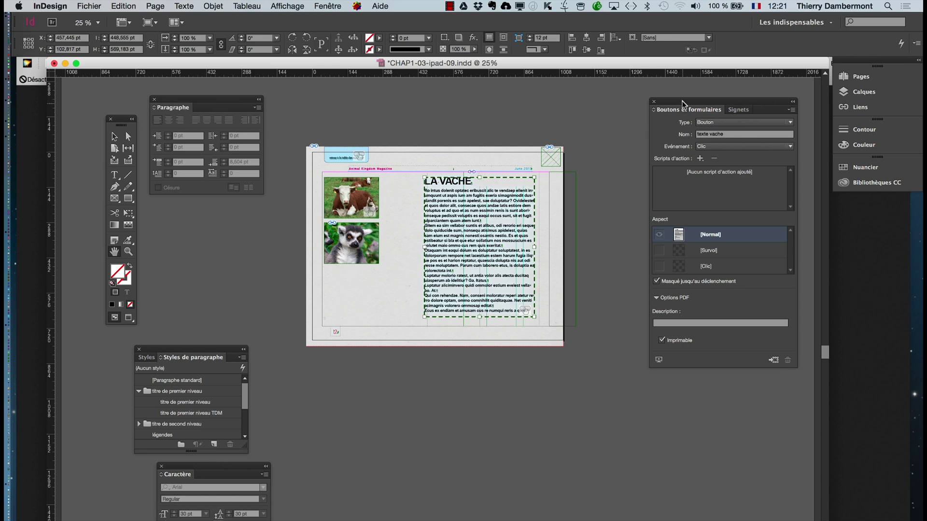
{"action": "left_click_drag", "start_coordinate": [682, 104], "coordinate": [743, 108]}
{"action": "left_click", "coordinate": [115, 175]}
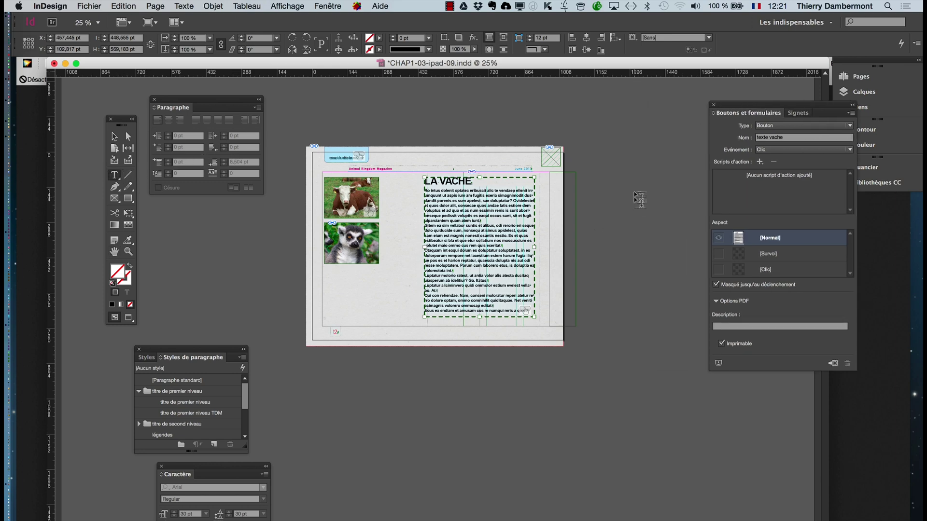
{"action": "left_click_drag", "start_coordinate": [595, 166], "coordinate": [696, 272]}
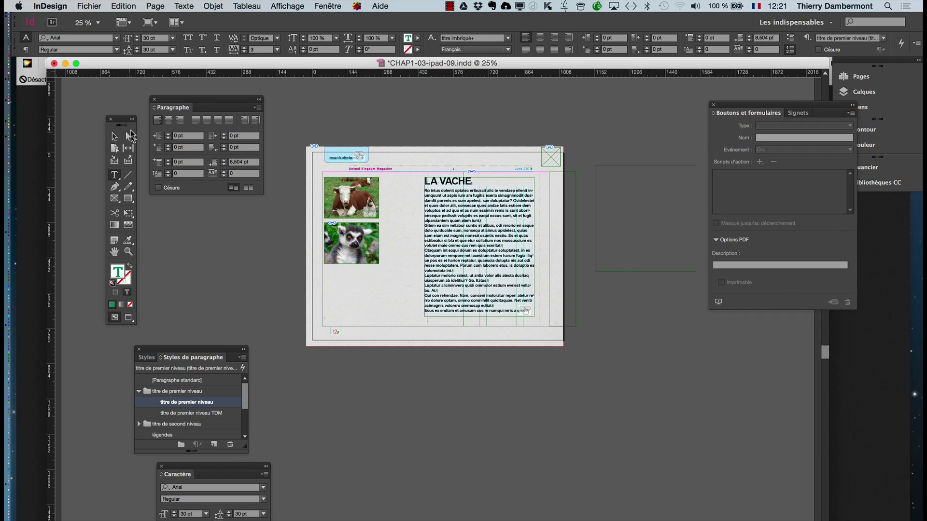
Give the new frame the [Paragraphe standard] style, with text centred horizontally and vertical justification set to Centrer.
{"action": "left_click", "coordinate": [115, 137]}
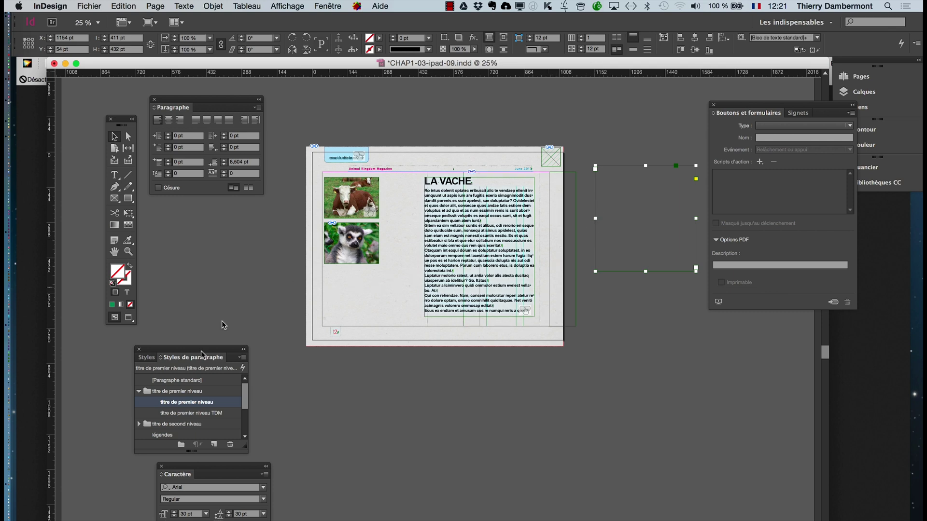
{"action": "left_click", "coordinate": [196, 381]}
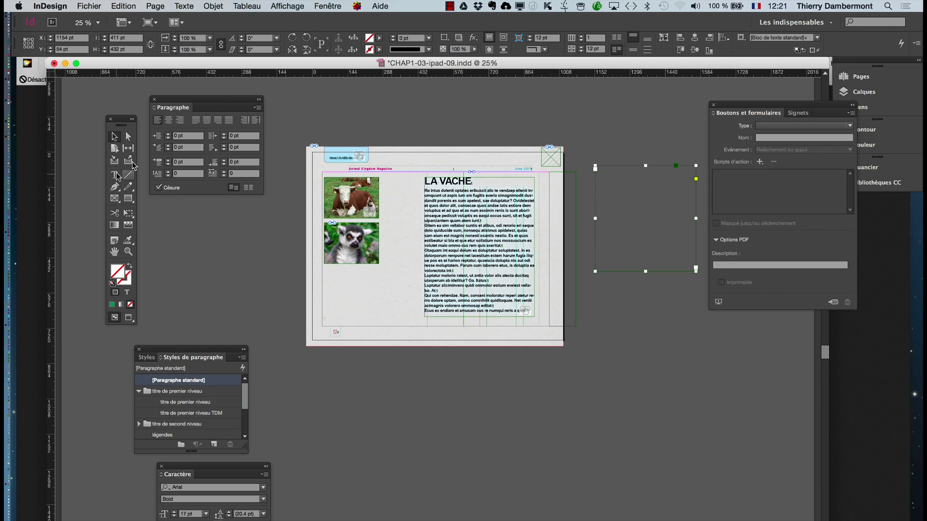
{"action": "left_click", "coordinate": [213, 6]}
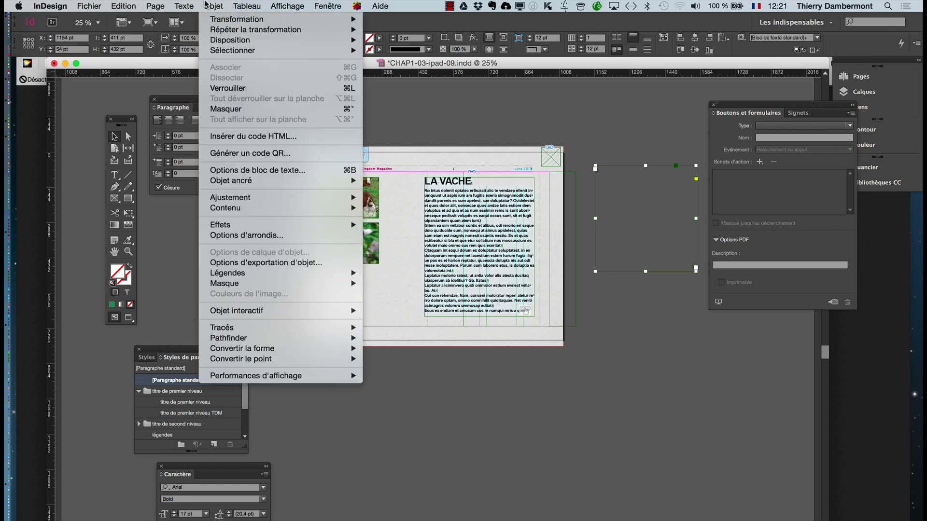
{"action": "left_click", "coordinate": [262, 170]}
{"action": "left_click", "coordinate": [483, 187]}
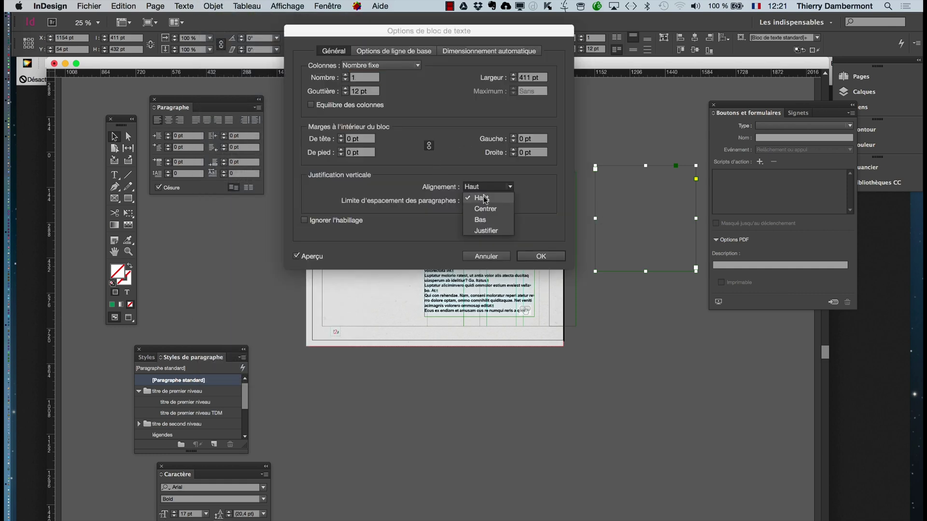
{"action": "left_click", "coordinate": [486, 209]}
{"action": "left_click", "coordinate": [541, 256]}
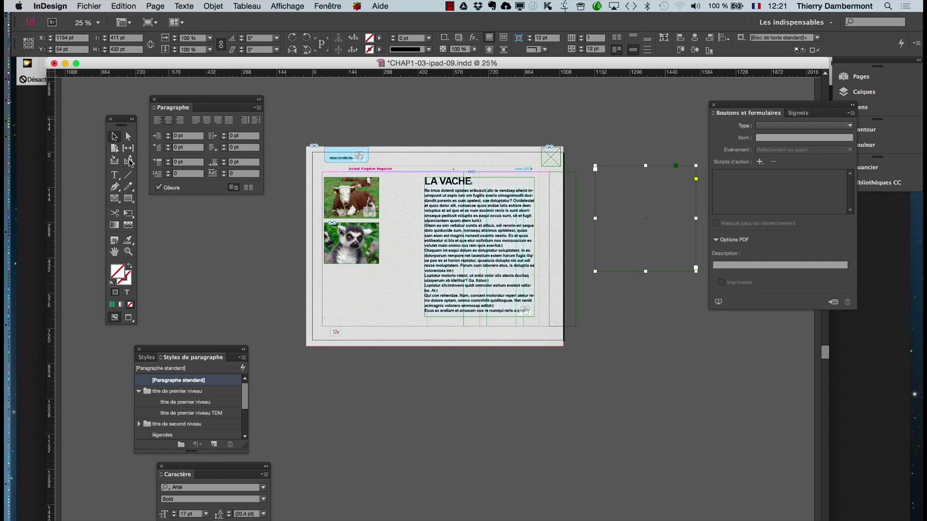
Enter "Cliquez sur lm'image de votre choix pour entrendre le son de l'animal et avoir des infos sur son mode de vie" in the frame.
{"action": "left_click", "coordinate": [115, 175]}
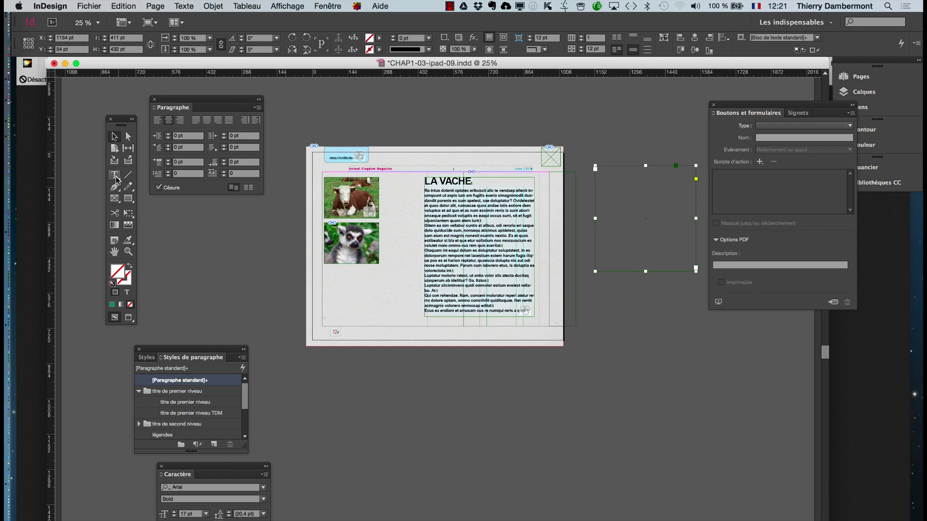
{"action": "left_click", "coordinate": [615, 193]}
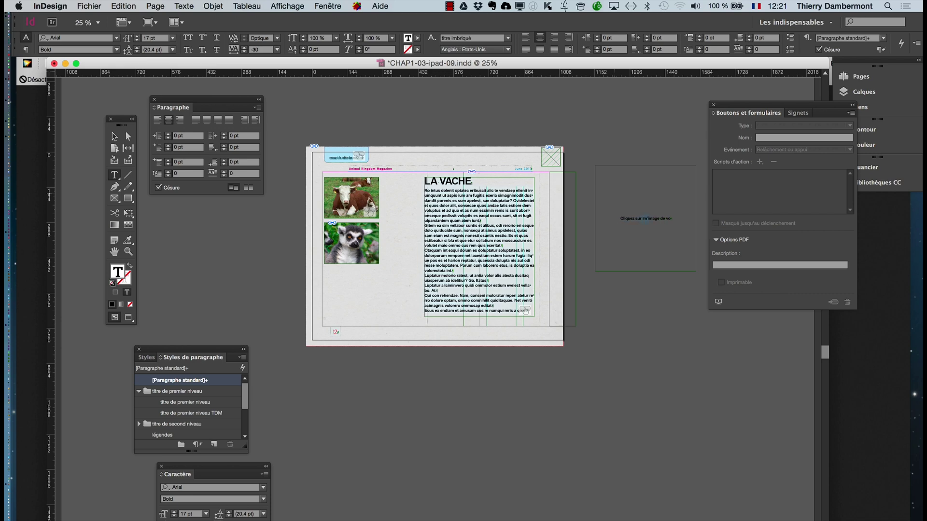
{"action": "type", "text": "Cliquez sur lm'image de votre choix."}
{"action": "type", "text": "e son de l'animal et avoir des infos sur son mode"}
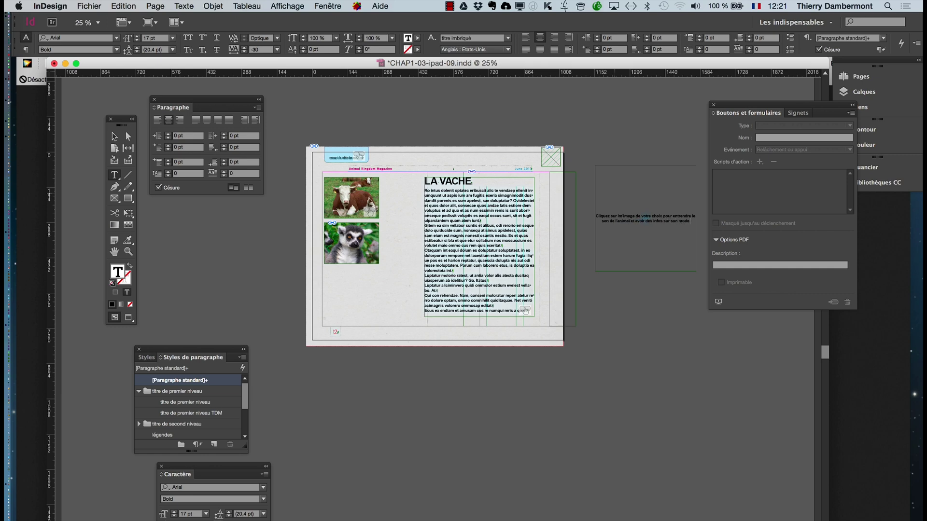
{"action": "type", "text": "ie"}
Enlarge all of the instruction text to 40 pt, then leave text editing with nothing selected.
{"action": "left_click", "coordinate": [634, 220]}
{"action": "key", "text": "super+a"}
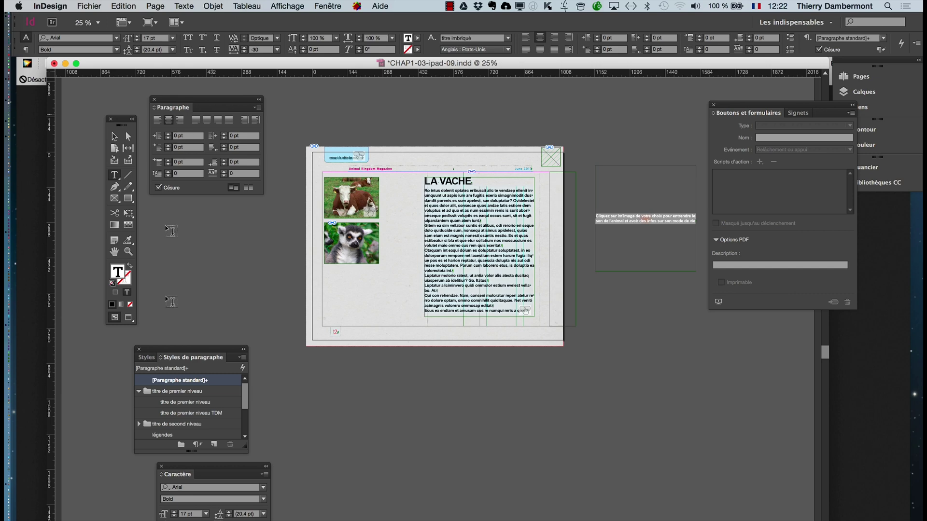
{"action": "left_click", "coordinate": [175, 513]}
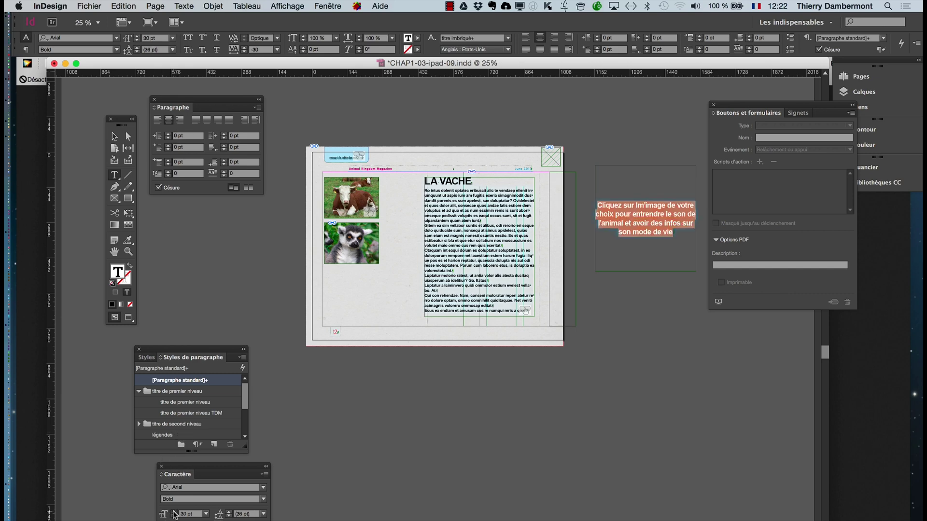
{"action": "left_click", "coordinate": [175, 512]}
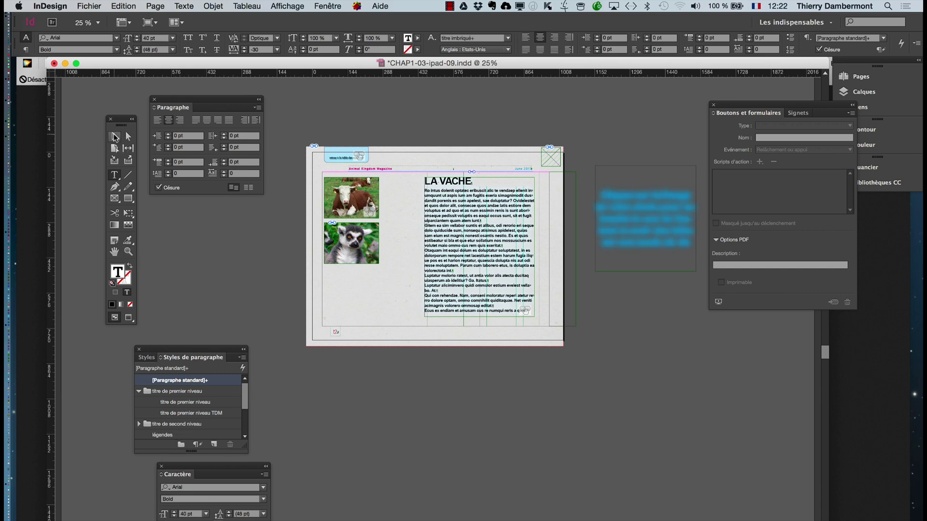
{"action": "key", "text": "Escape"}
{"action": "key", "text": "super+shift+a"}
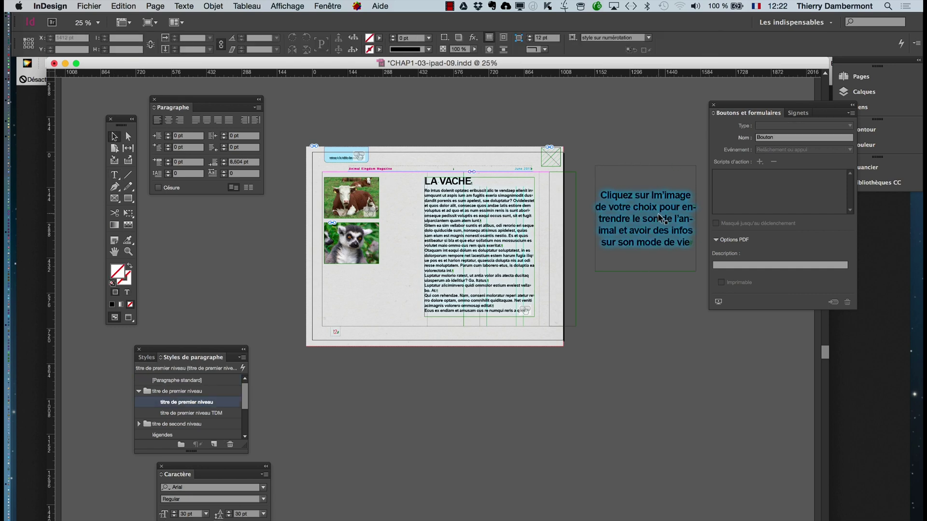
Correct "lm'image" to "l'image" and insert forced line breaks after "l'image", "pour", "son" and "avoir" in the instruction text.
{"action": "left_click", "coordinate": [115, 175]}
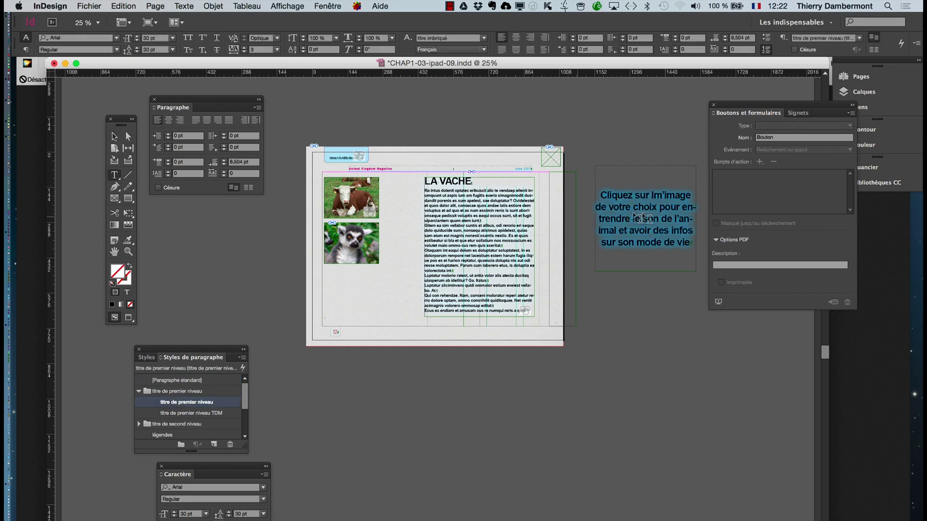
{"action": "left_click", "coordinate": [660, 193]}
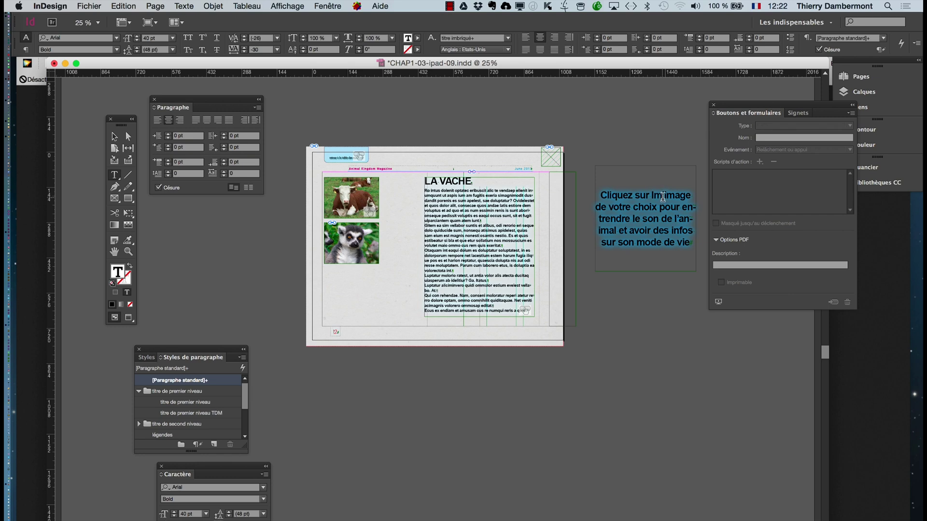
{"action": "key", "text": "BackSpace"}
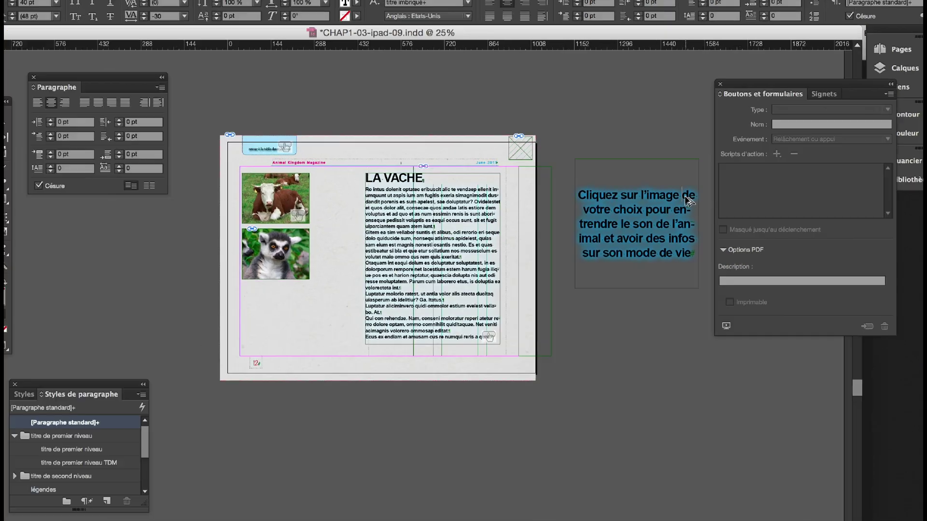
{"action": "key", "text": "shift+Return"}
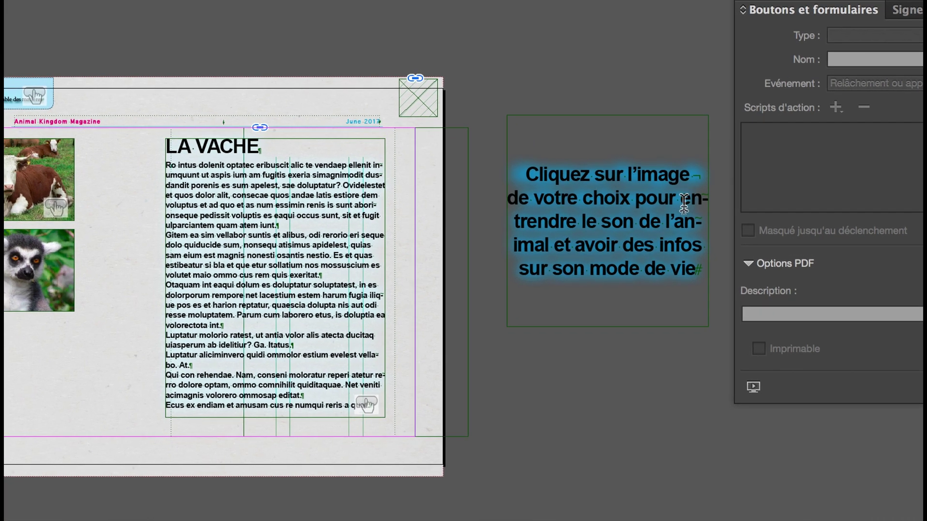
{"action": "left_click", "coordinate": [684, 203]}
{"action": "key", "text": "shift+Return"}
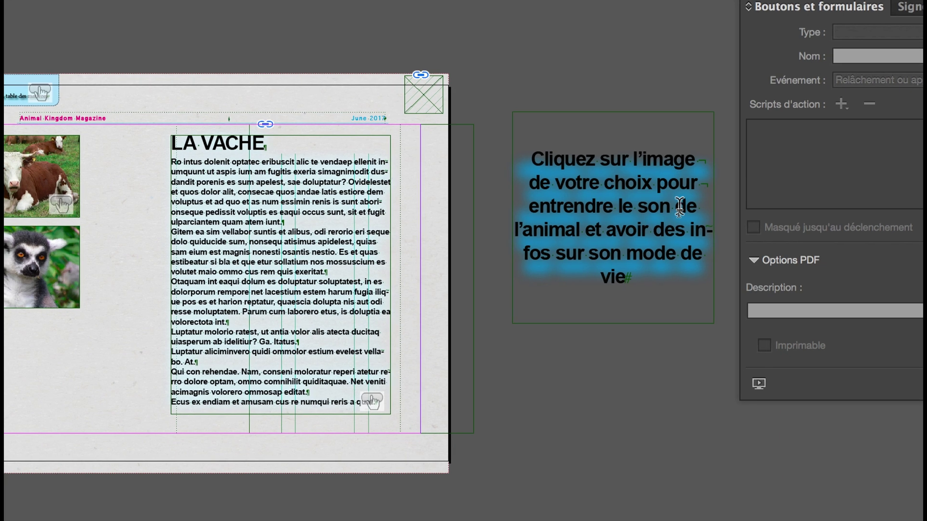
{"action": "left_click", "coordinate": [679, 206]}
{"action": "key", "text": "shift+Return"}
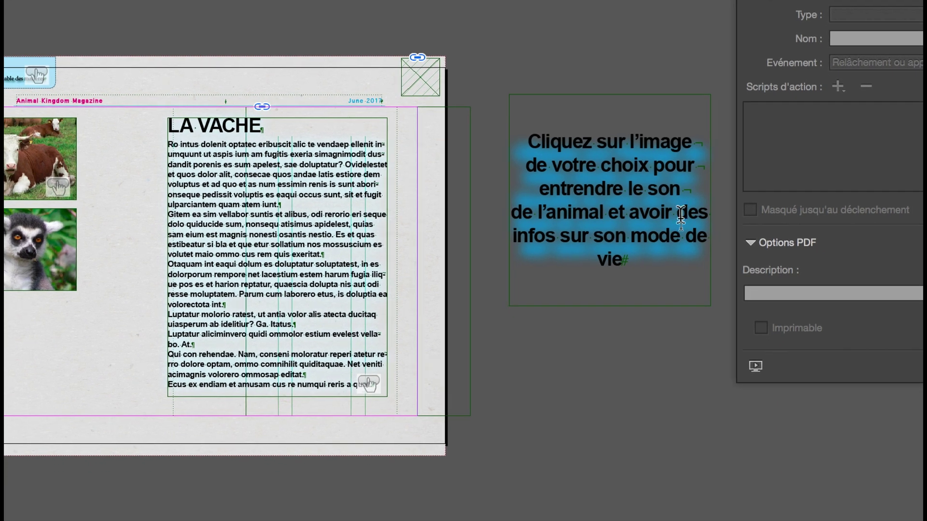
{"action": "left_click", "coordinate": [680, 214]}
{"action": "key", "text": "shift+Return"}
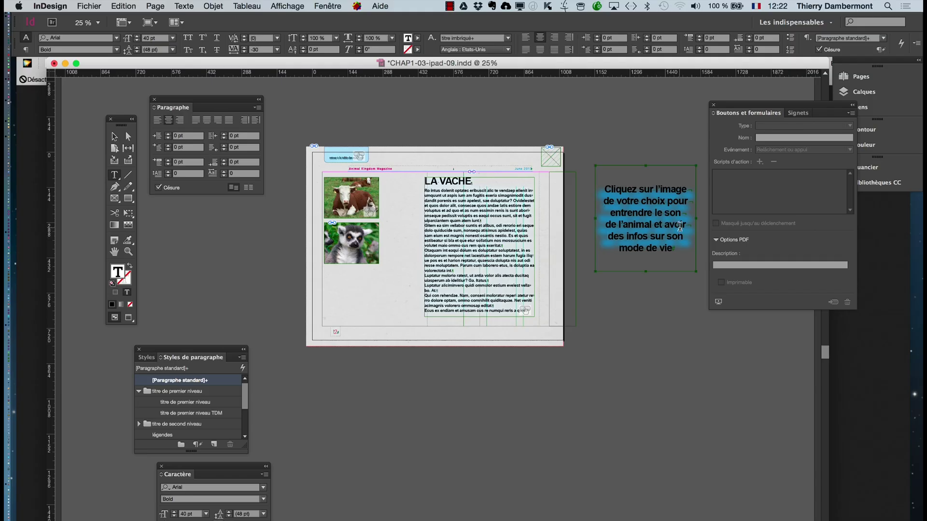
{"action": "key", "text": "Escape"}
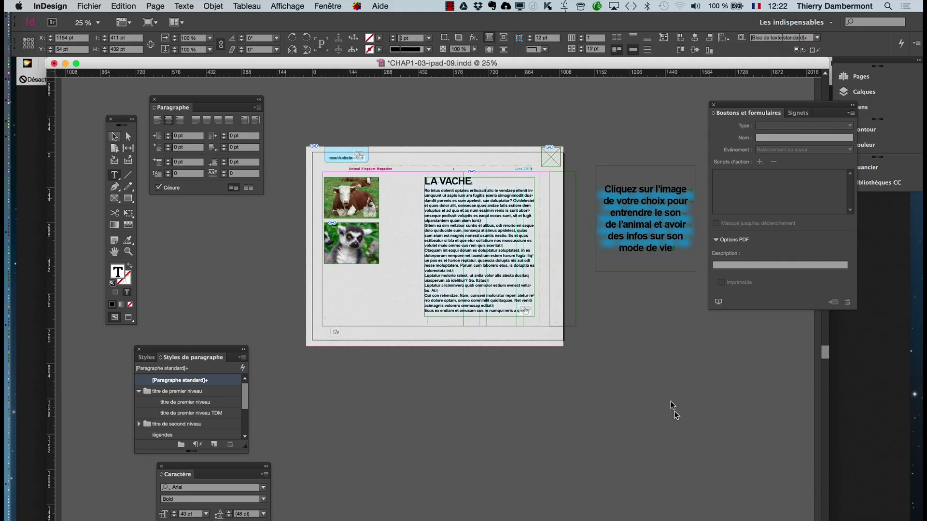
Move the instruction frame onto the page over the LA VACHE text, and bring the button settings closer to the page.
{"action": "left_click", "coordinate": [628, 271]}
{"action": "left_click_drag", "start_coordinate": [630, 252], "coordinate": [466, 278]}
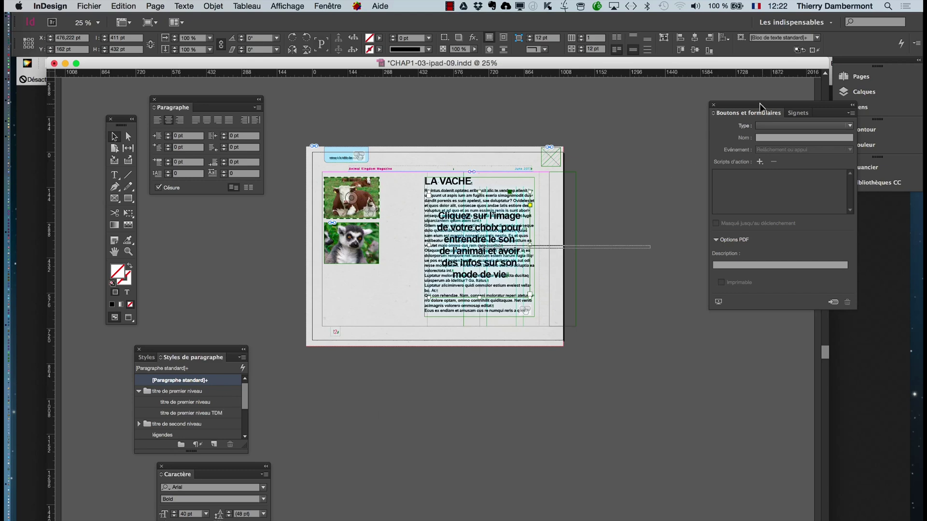
{"action": "left_click_drag", "start_coordinate": [759, 106], "coordinate": [661, 119]}
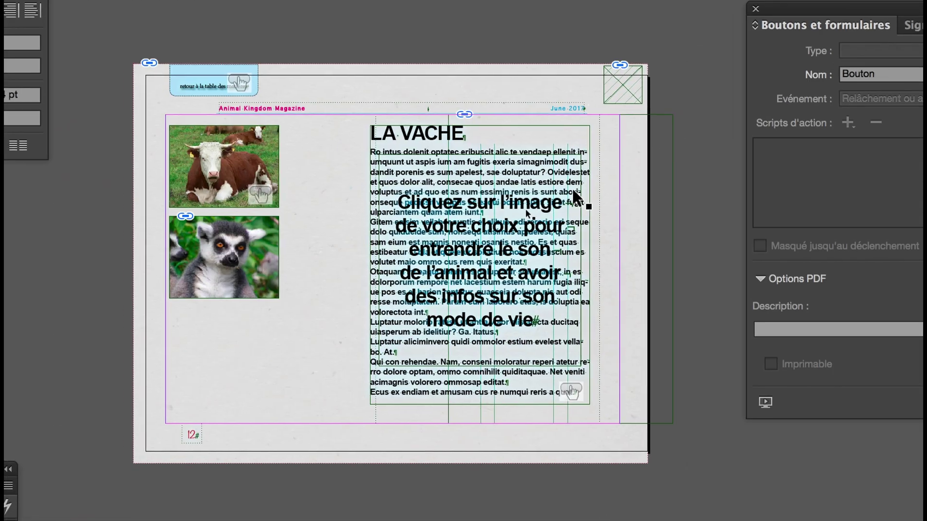
Convert the instruction text frame to a button (Bouton) and name it "consignes".
{"action": "left_click", "coordinate": [567, 193]}
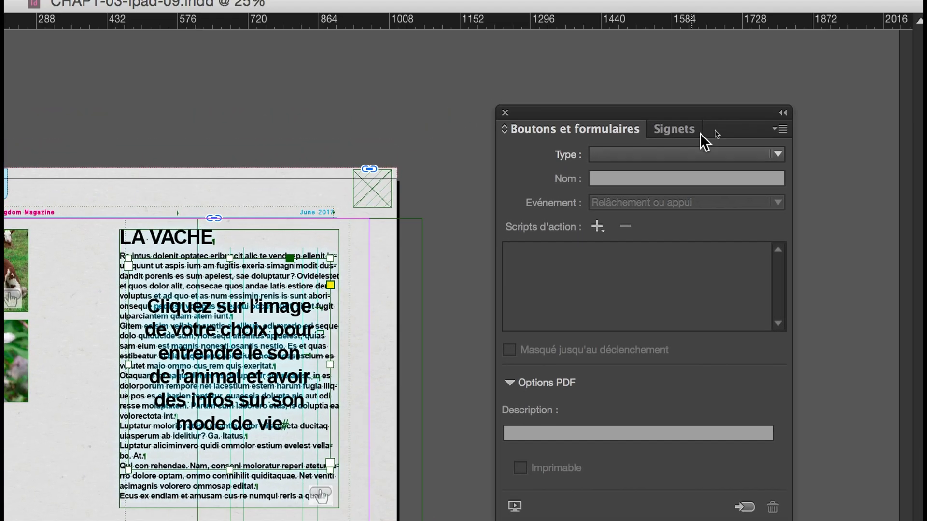
{"action": "left_click", "coordinate": [697, 153]}
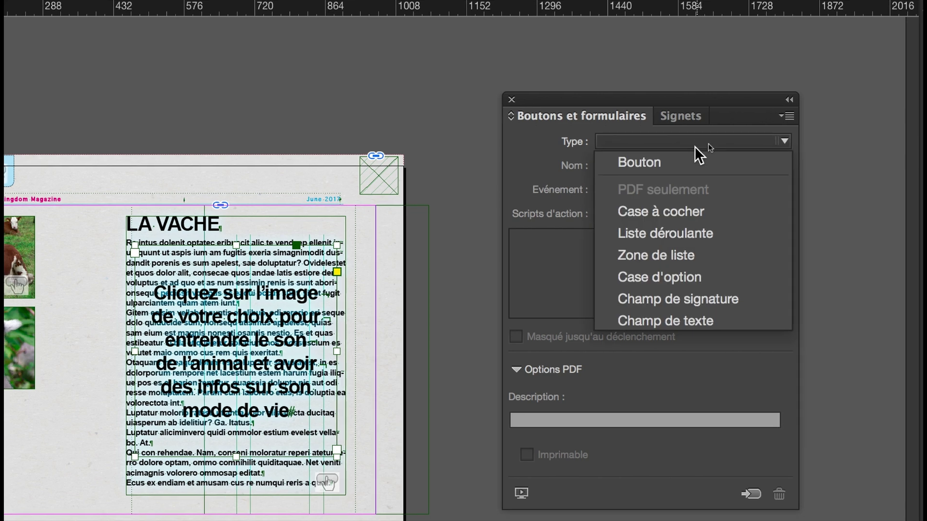
{"action": "left_click", "coordinate": [695, 151]}
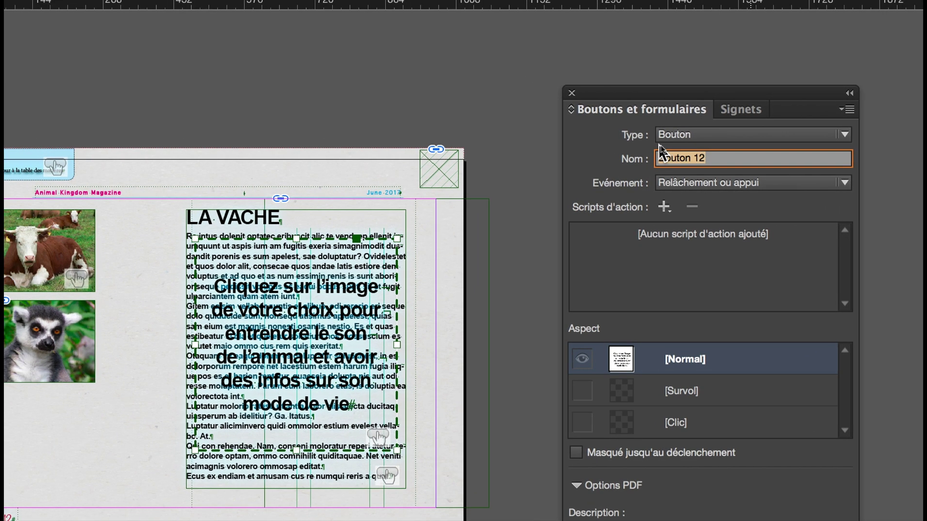
{"action": "triple_click", "coordinate": [601, 151]}
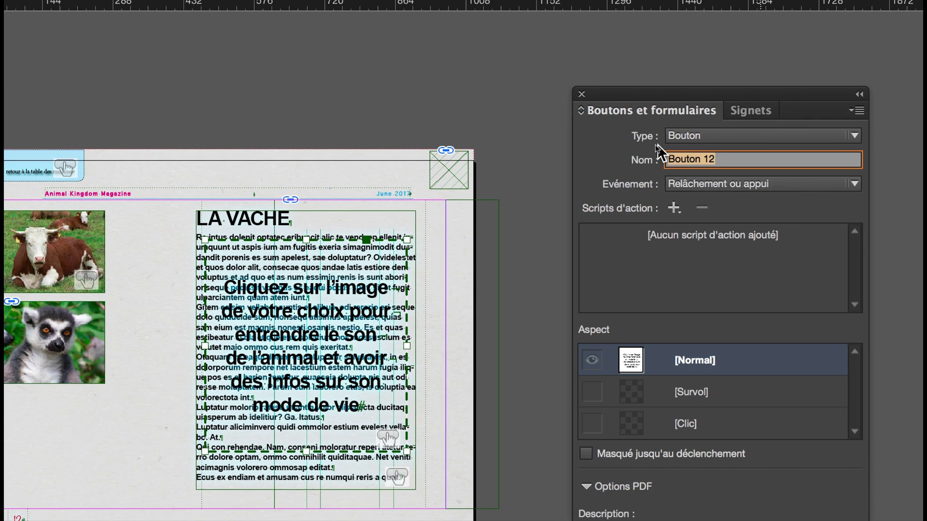
{"action": "type", "text": "consigne"}
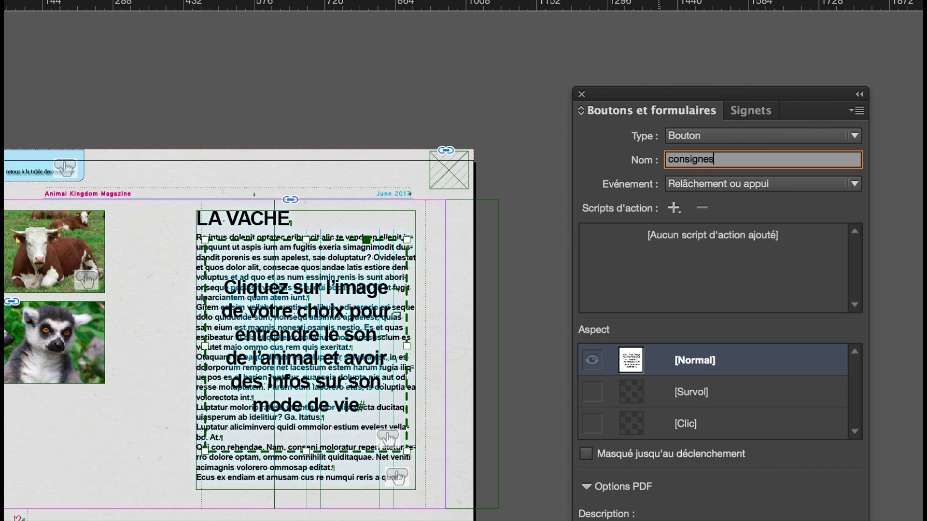
{"action": "type", "text": "s"}
{"action": "key", "text": "Return"}
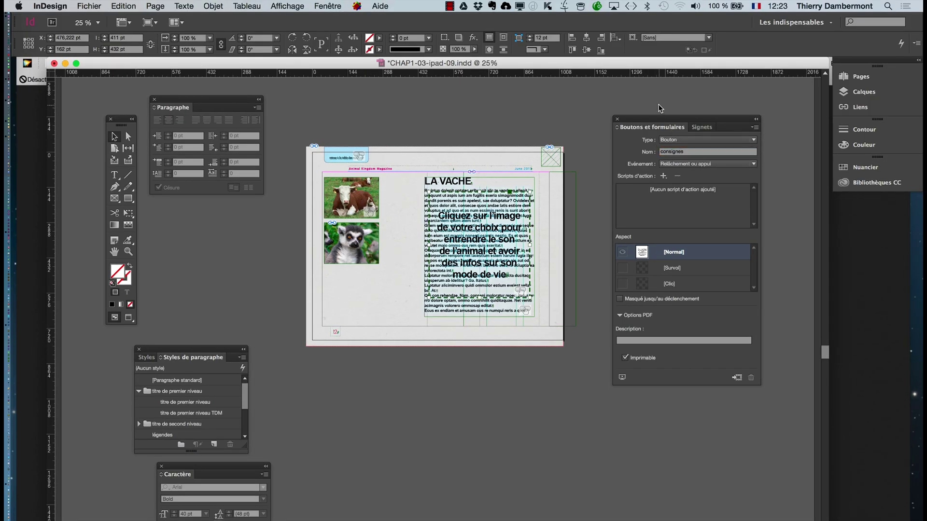
Check the settings of the overlapping "texte vache" and "consignes" buttons by selecting each in turn.
{"action": "left_click", "coordinate": [507, 242]}
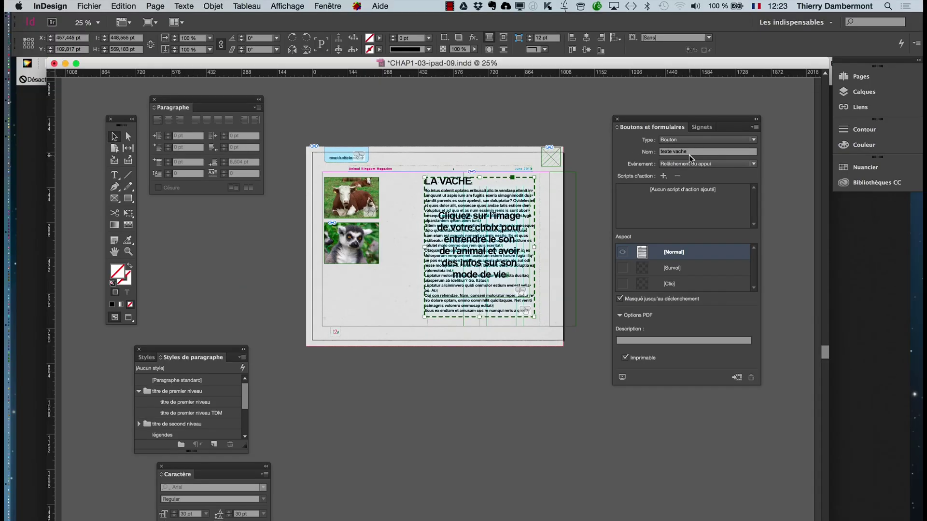
{"action": "left_click", "coordinate": [507, 279]}
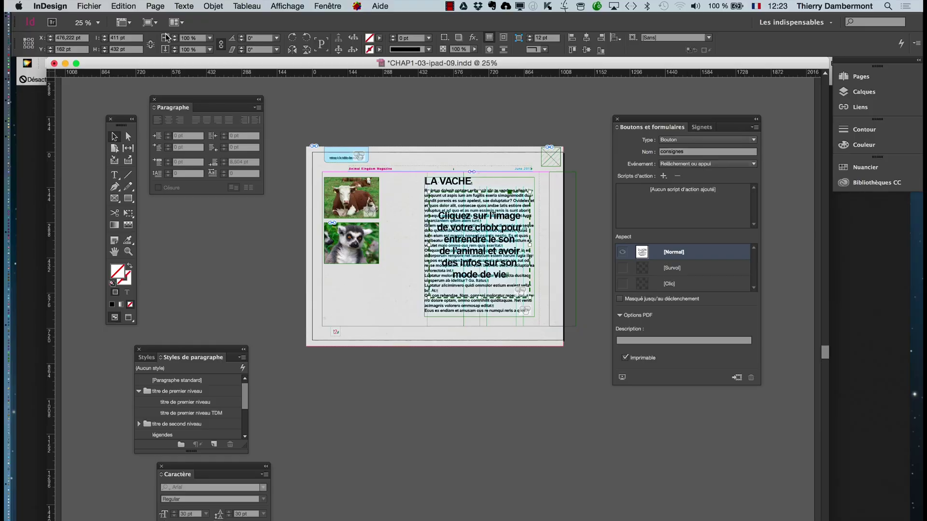
Correct "entrendre" to "entendre" in the instruction text and save the document.
{"action": "left_click", "coordinate": [89, 6]}
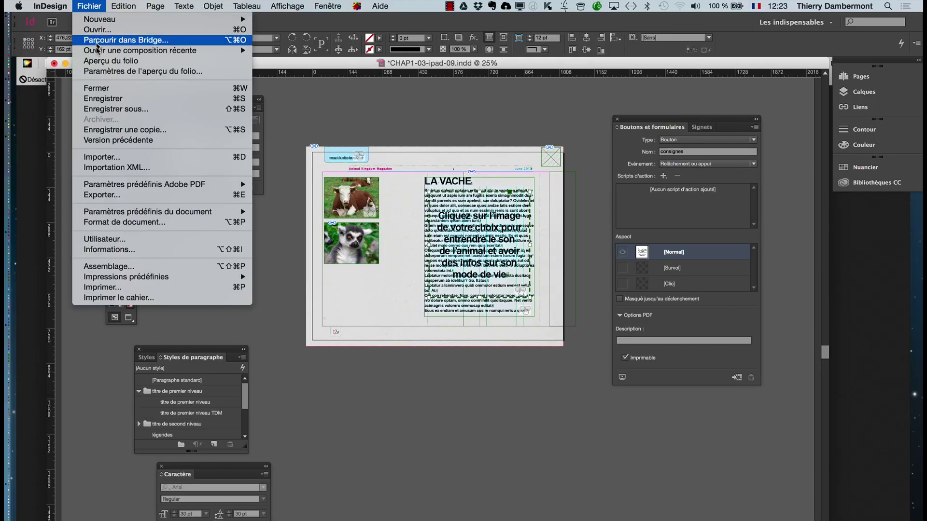
{"action": "left_click", "coordinate": [105, 100]}
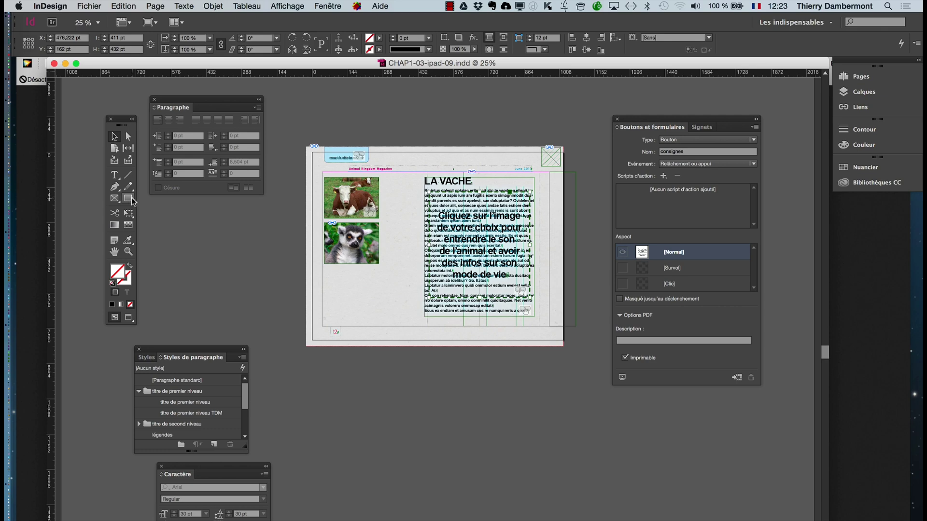
{"action": "left_click", "coordinate": [114, 175]}
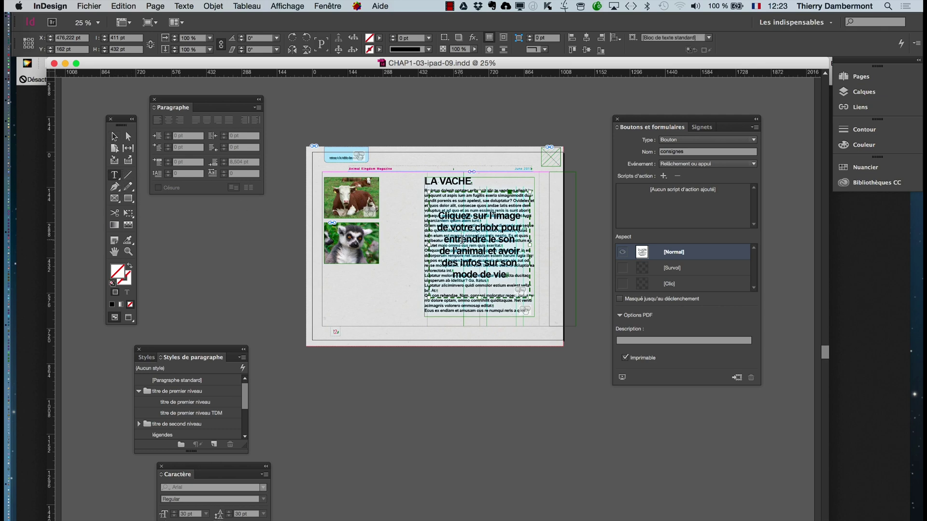
{"action": "left_click", "coordinate": [467, 250]}
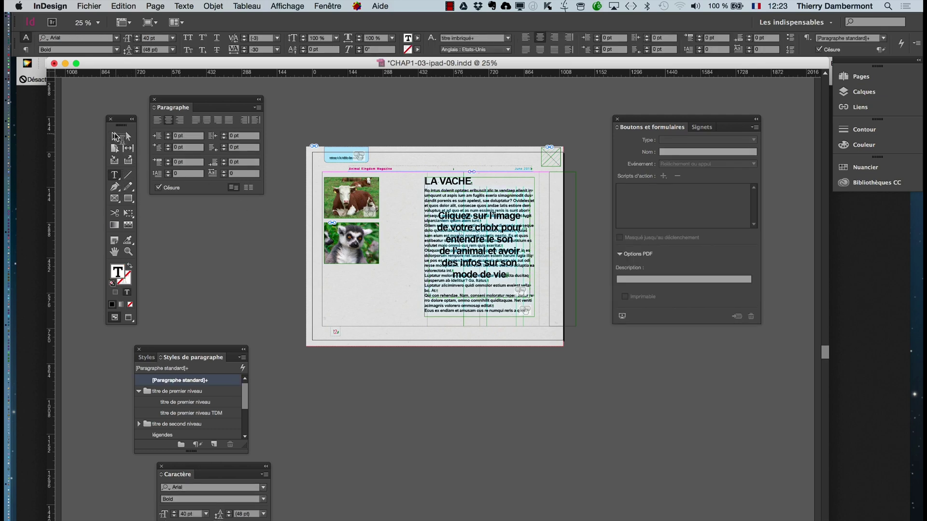
{"action": "left_click", "coordinate": [115, 136]}
{"action": "left_click_drag", "start_coordinate": [200, 250], "coordinate": [105, 53]}
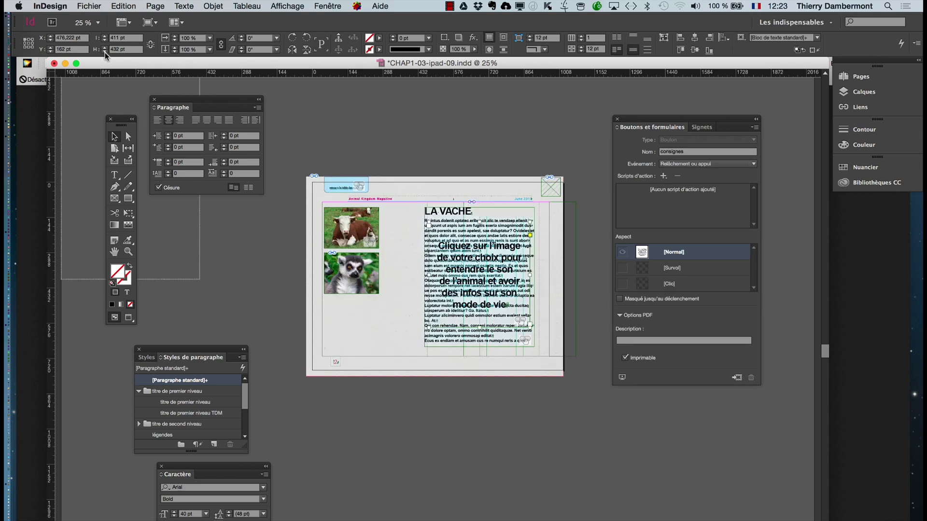
{"action": "left_click", "coordinate": [91, 5]}
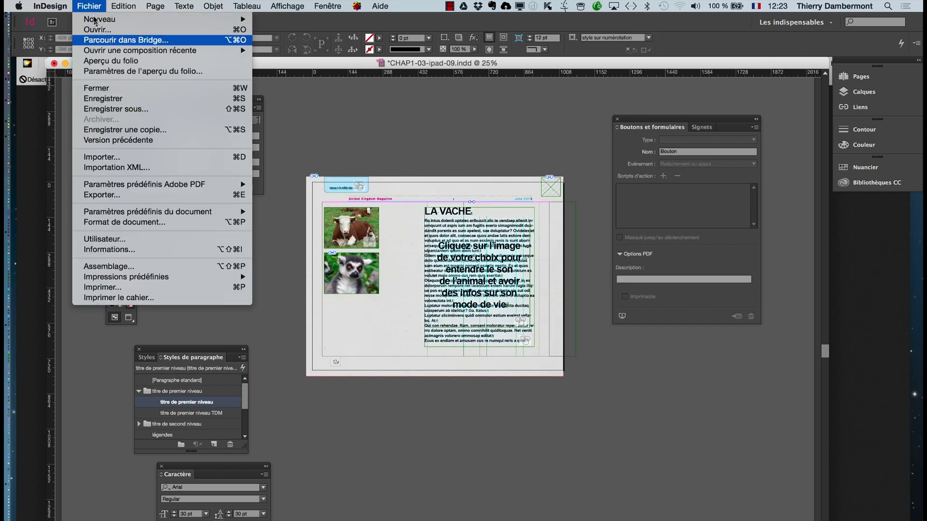
{"action": "left_click", "coordinate": [103, 99]}
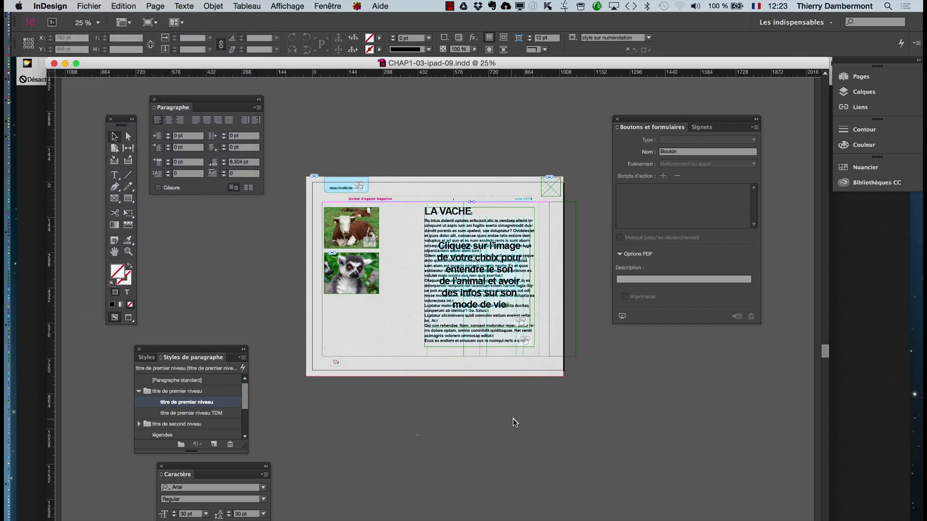
Duplicate the "texte vache" button onto the pasteboard beside the page, at about X 1076 pt, Y 90 pt.
{"action": "left_click_drag", "start_coordinate": [631, 117], "coordinate": [692, 108]}
{"action": "left_click", "coordinate": [430, 221]}
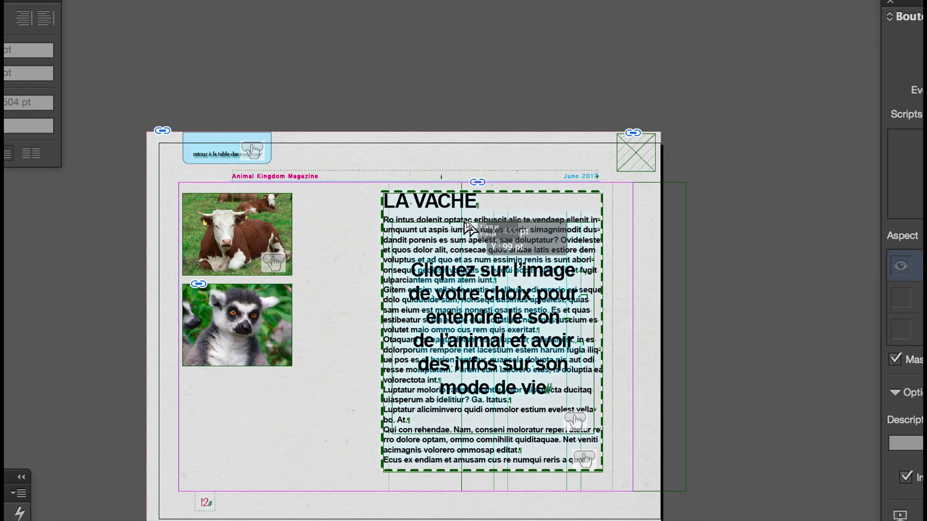
{"action": "left_click_drag", "start_coordinate": [430, 222], "coordinate": [559, 237]}
{"action": "left_click_drag", "start_coordinate": [492, 227], "coordinate": [652, 199]}
{"action": "left_click_drag", "start_coordinate": [559, 210], "coordinate": [558, 209]}
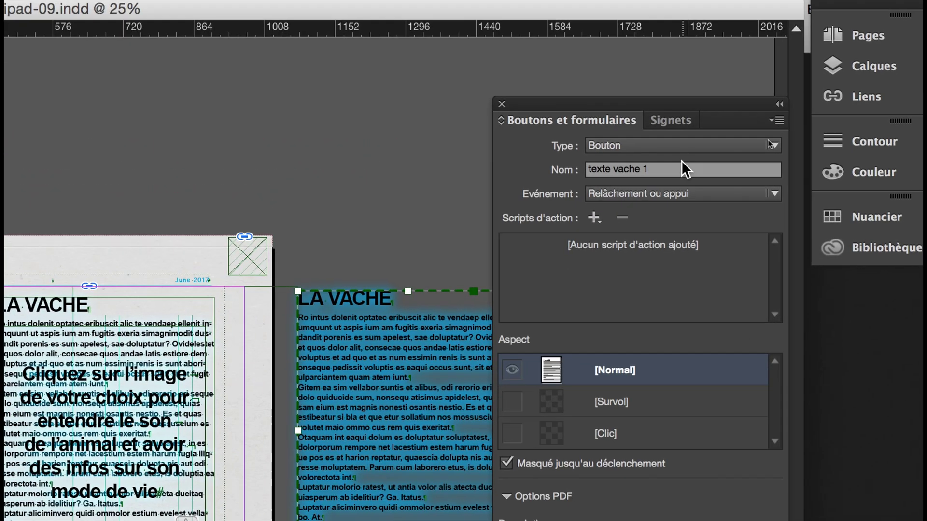
Rename the duplicated text button as "texte lemur".
{"action": "left_click", "coordinate": [682, 166]}
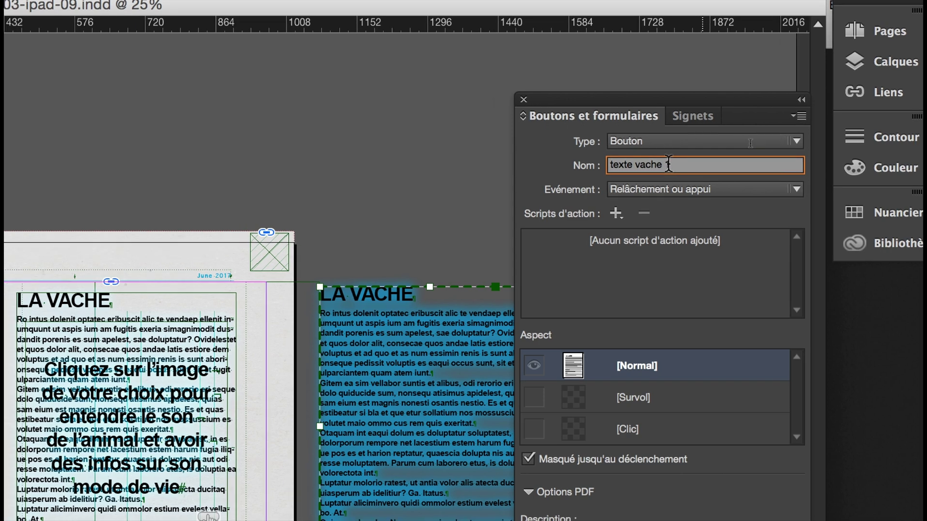
{"action": "left_click_drag", "start_coordinate": [670, 165], "coordinate": [639, 164]}
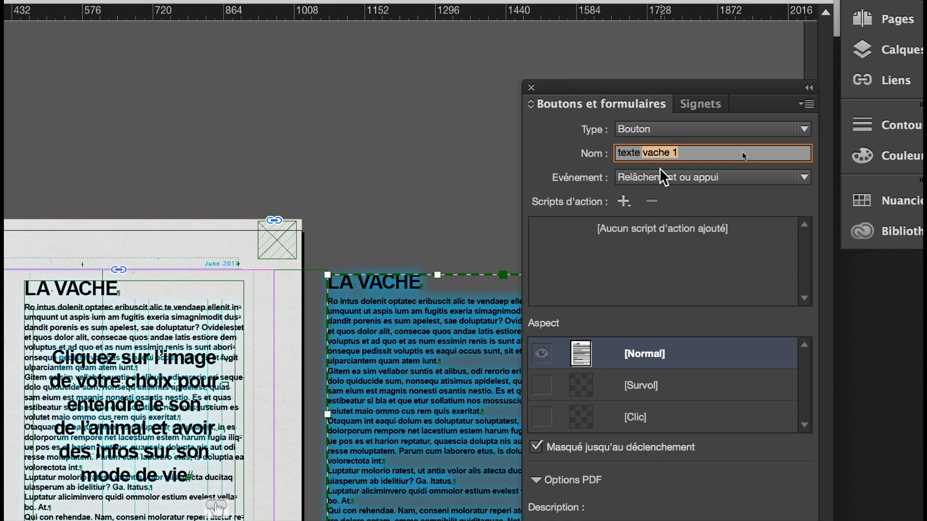
{"action": "type", "text": "lemiu"}
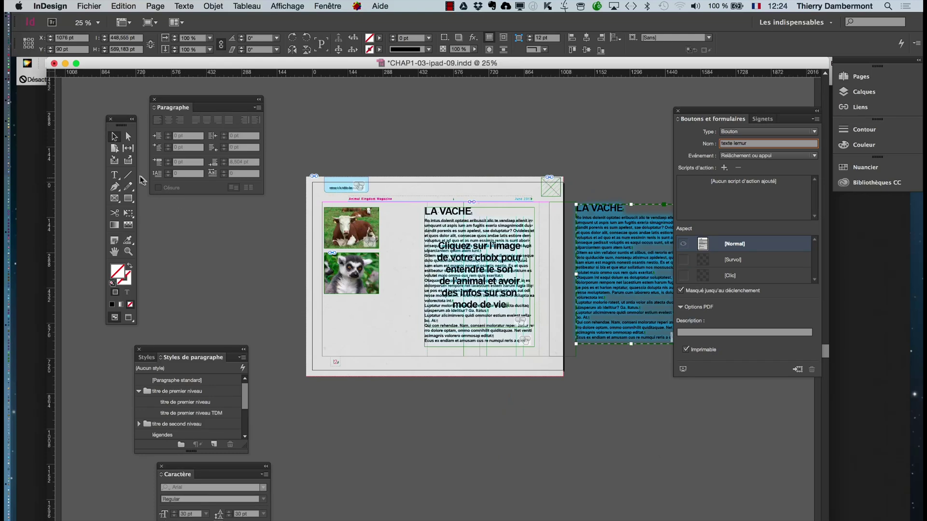
Replace the duplicate's heading with "LE LEMUR".
{"action": "left_click", "coordinate": [114, 176]}
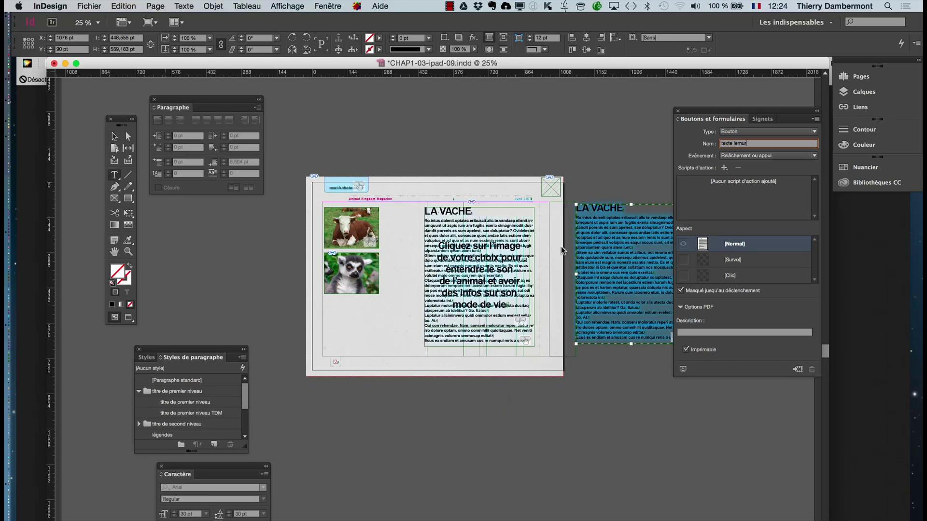
{"action": "triple_click", "coordinate": [625, 208]}
{"action": "type", "text": "LE"}
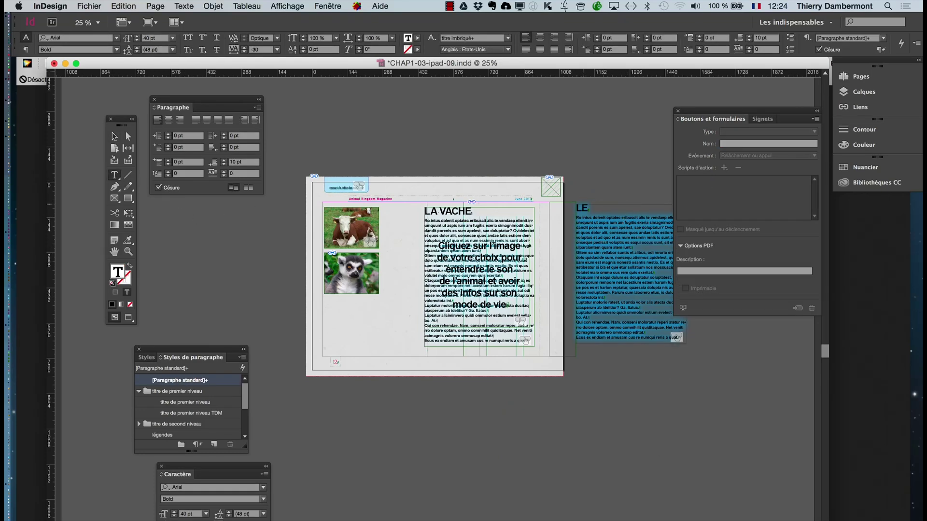
{"action": "type", "text": " LEMUR"}
{"action": "left_click", "coordinate": [114, 137]}
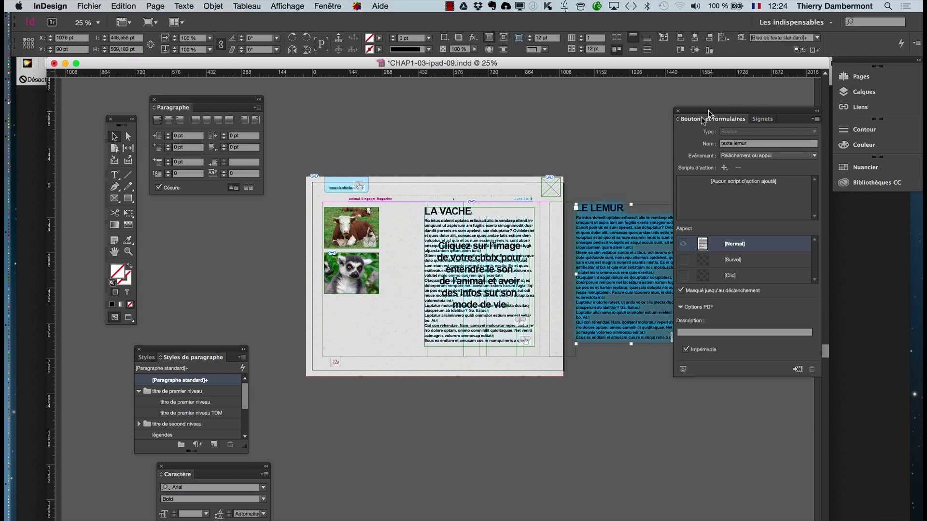
Move the LE LEMUR button onto the page over the LA VACHE text, at about X 457 pt, keeping the button settings clear of it.
{"action": "left_click_drag", "start_coordinate": [701, 117], "coordinate": [630, 392]}
{"action": "double_click", "coordinate": [607, 237]}
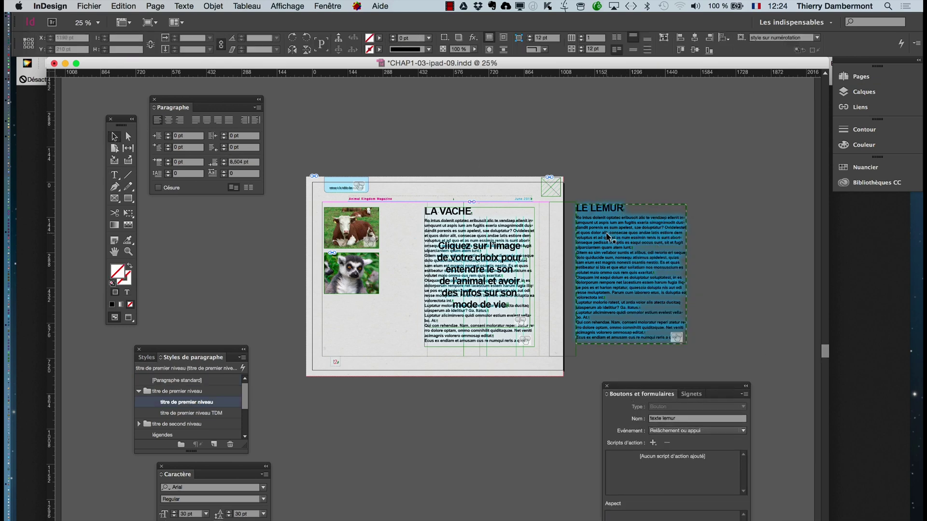
{"action": "key", "text": "Escape"}
{"action": "left_click_drag", "start_coordinate": [607, 236], "coordinate": [598, 243]}
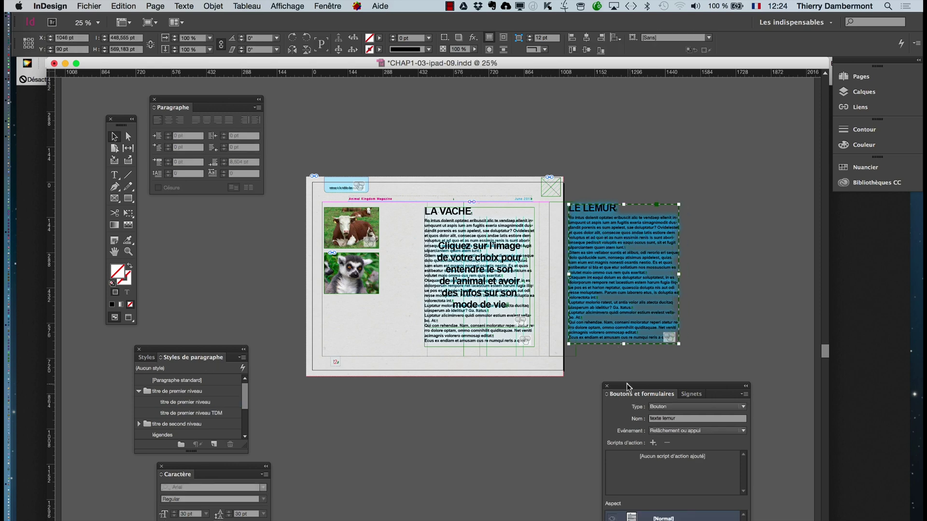
{"action": "left_click_drag", "start_coordinate": [629, 386], "coordinate": [733, 180]}
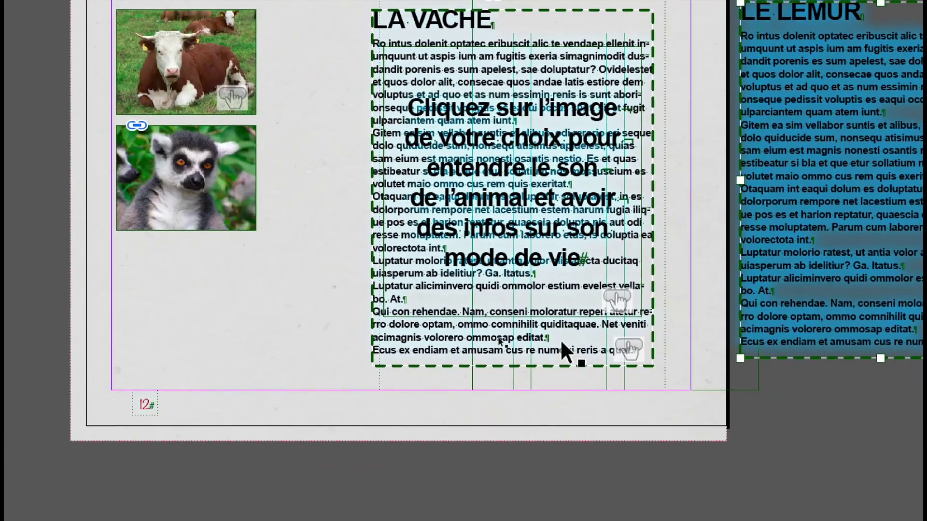
{"action": "left_click", "coordinate": [560, 339]}
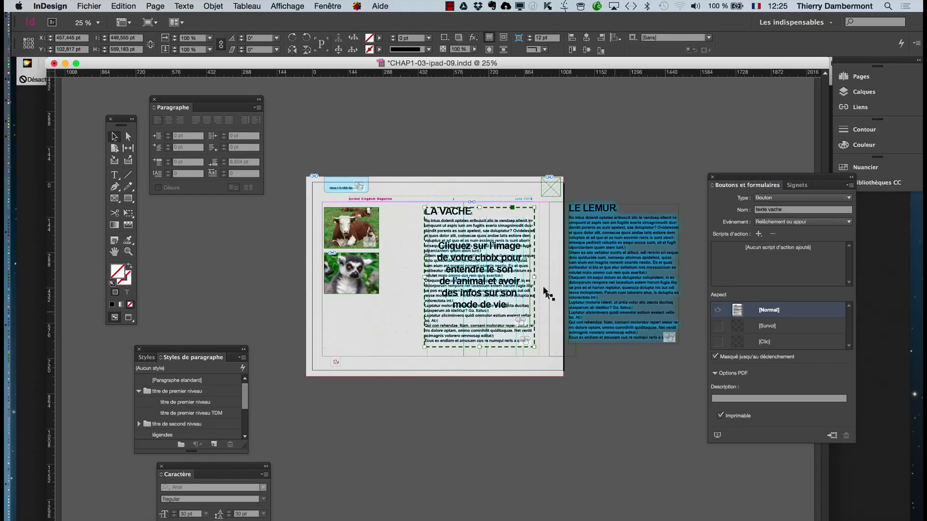
{"action": "left_click_drag", "start_coordinate": [602, 255], "coordinate": [465, 250]}
{"action": "key", "text": "Escape"}
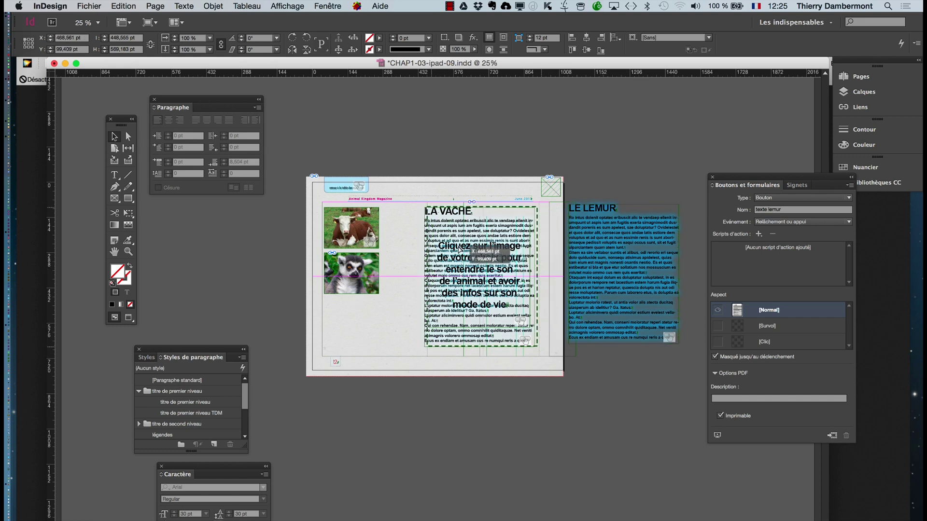
Bring up the layers list (Calques) beside the page, enlarge it to show every object, and close the button settings.
{"action": "left_click", "coordinate": [328, 6]}
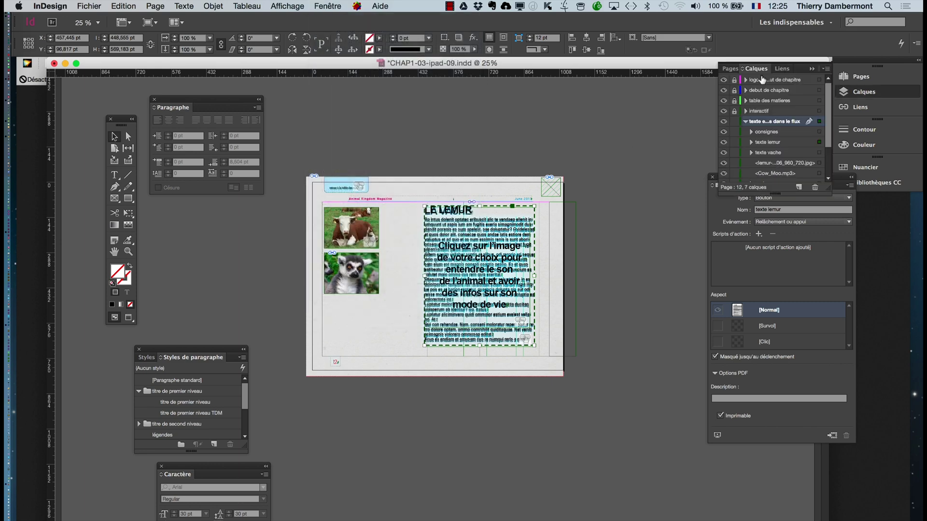
{"action": "left_click_drag", "start_coordinate": [754, 72], "coordinate": [626, 108]}
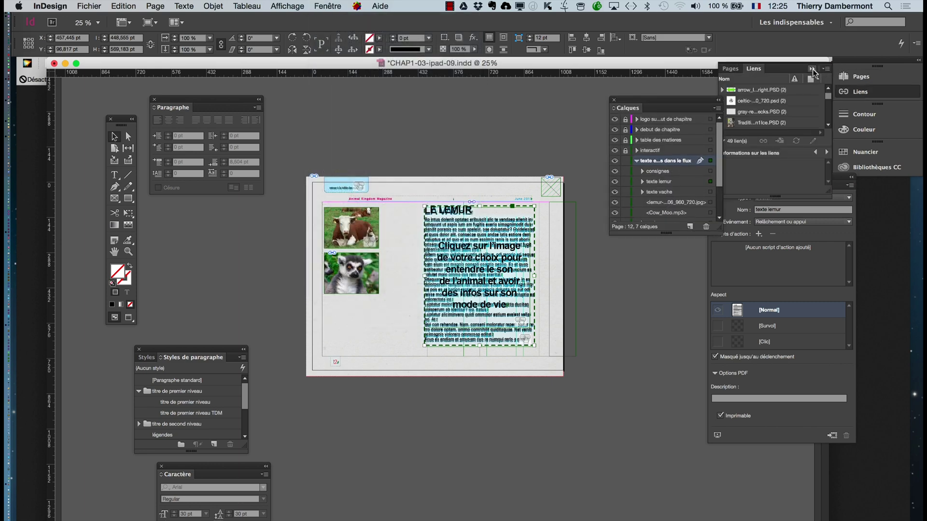
{"action": "left_click_drag", "start_coordinate": [751, 182], "coordinate": [672, 349]}
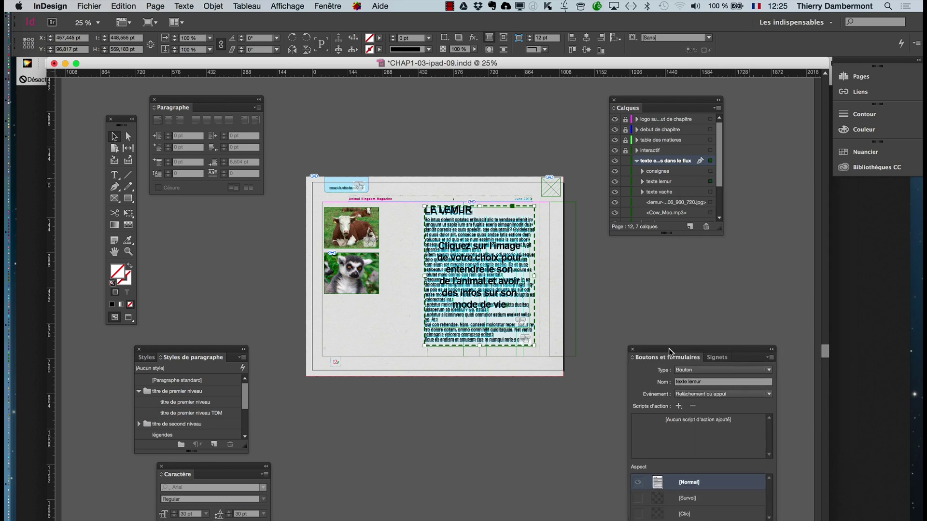
{"action": "left_click", "coordinate": [633, 347]}
{"action": "left_click_drag", "start_coordinate": [720, 230], "coordinate": [769, 387]}
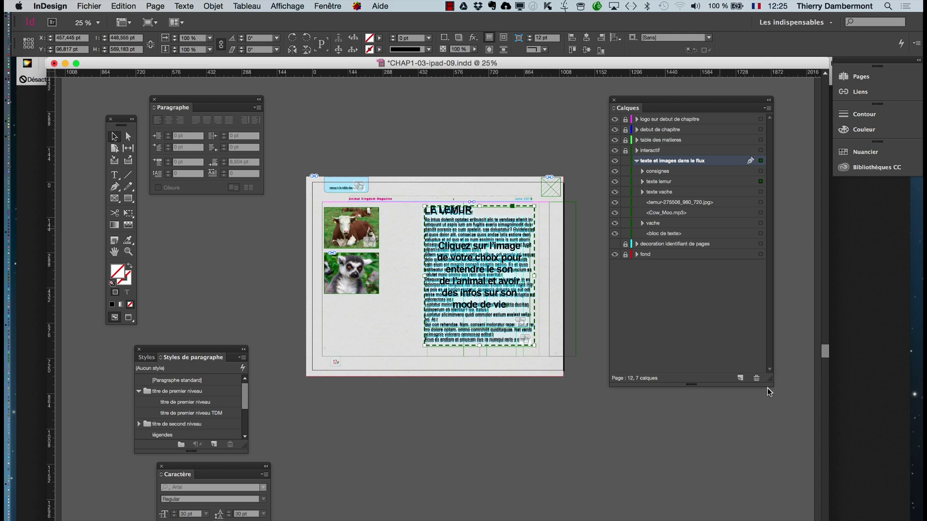
Check the stacked objects in the "texte et images dans le flux" layer by hiding and showing "texte lemur", "texte vache" and "consignes" in turn.
{"action": "left_click", "coordinate": [636, 160]}
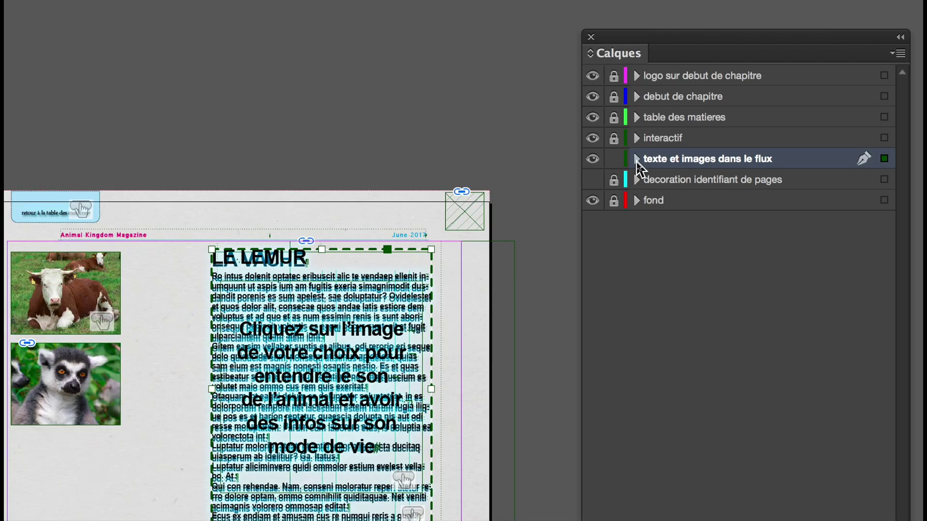
{"action": "left_click", "coordinate": [637, 161]}
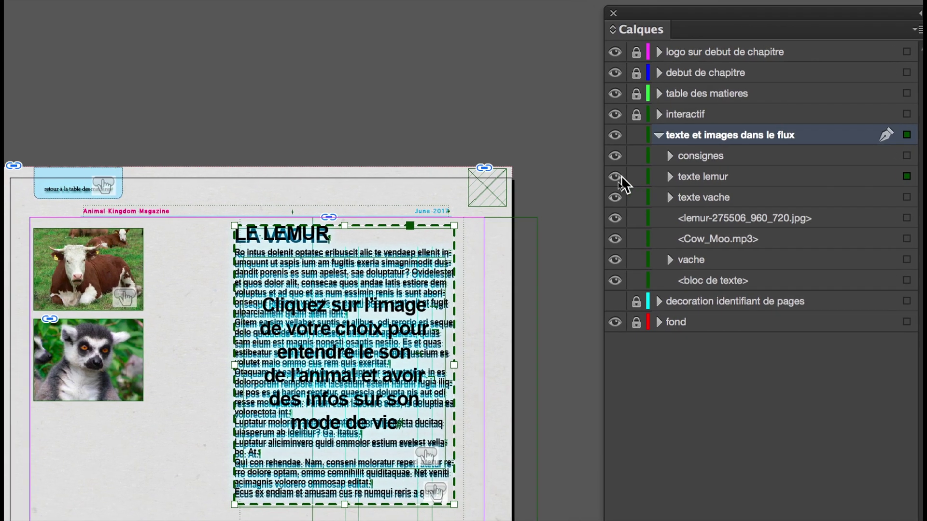
{"action": "left_click", "coordinate": [620, 177]}
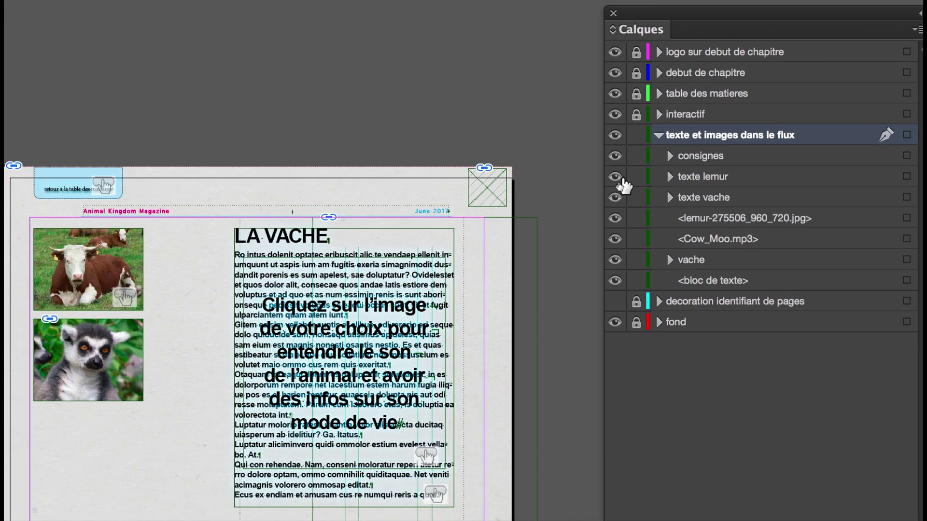
{"action": "left_click", "coordinate": [623, 179]}
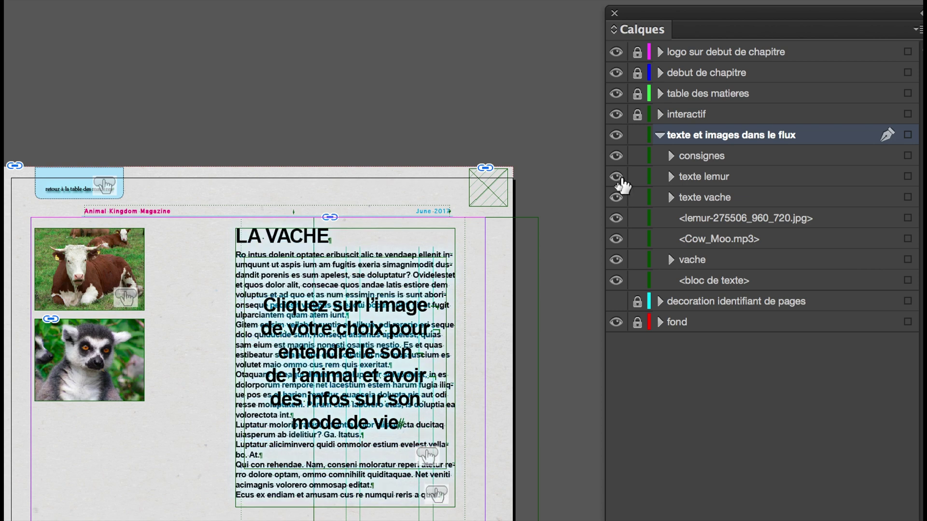
{"action": "left_click", "coordinate": [617, 196]}
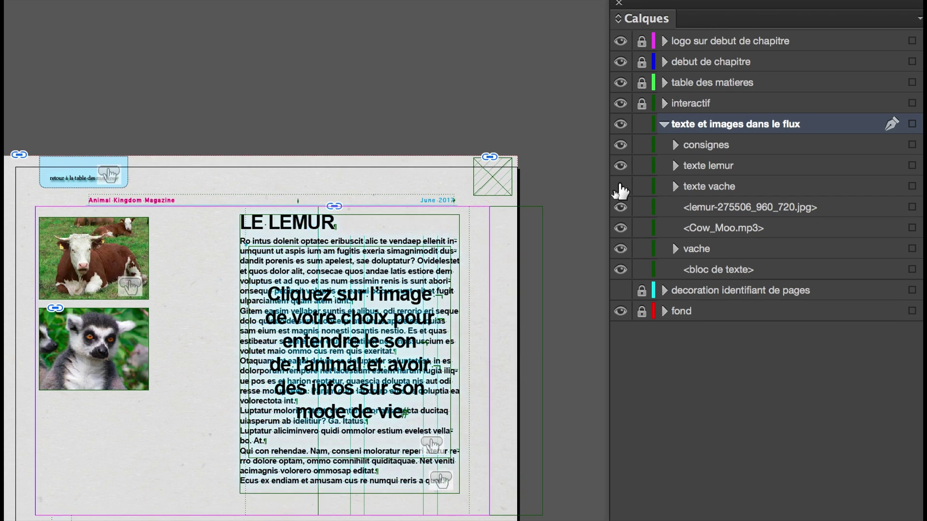
{"action": "left_click", "coordinate": [620, 188]}
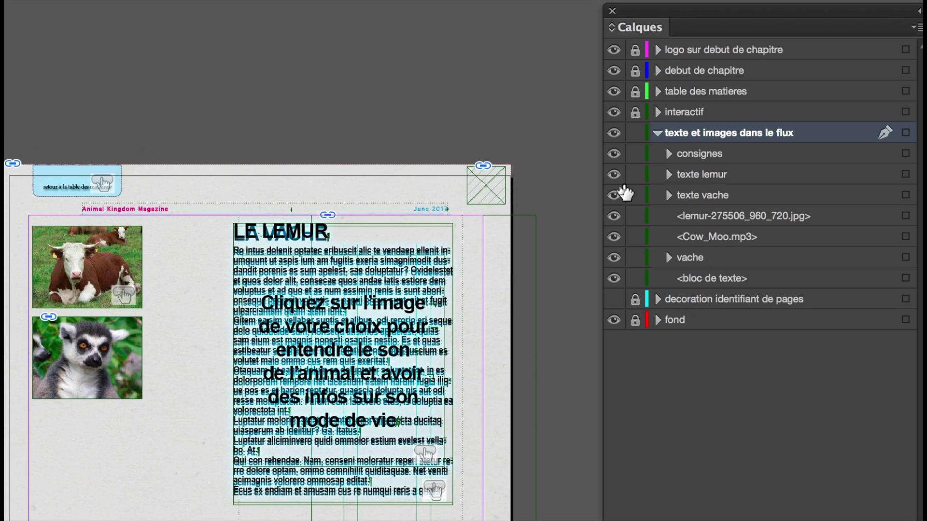
{"action": "left_click", "coordinate": [622, 174]}
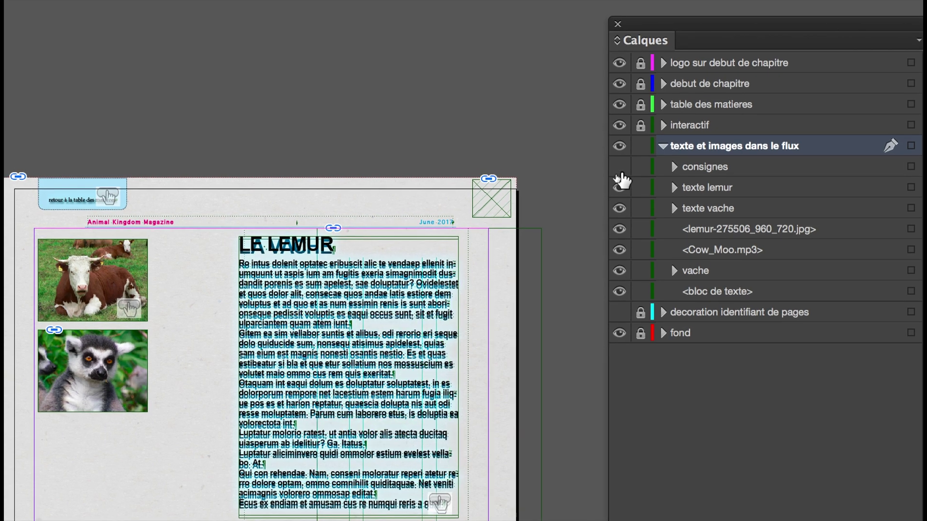
{"action": "left_click", "coordinate": [622, 174]}
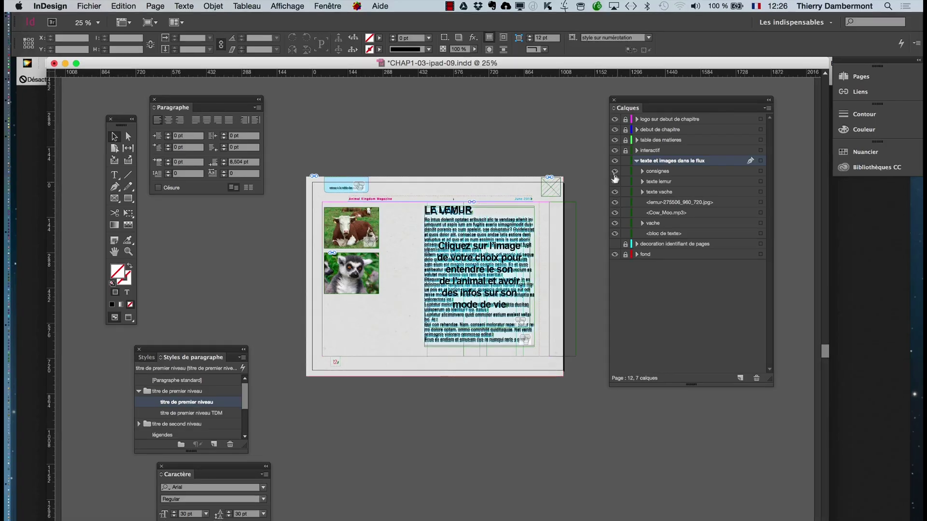
Move the layers list aside and undo the last placement of the LE LEMUR button over the LA VACHE text.
{"action": "left_click_drag", "start_coordinate": [647, 99], "coordinate": [819, 139]}
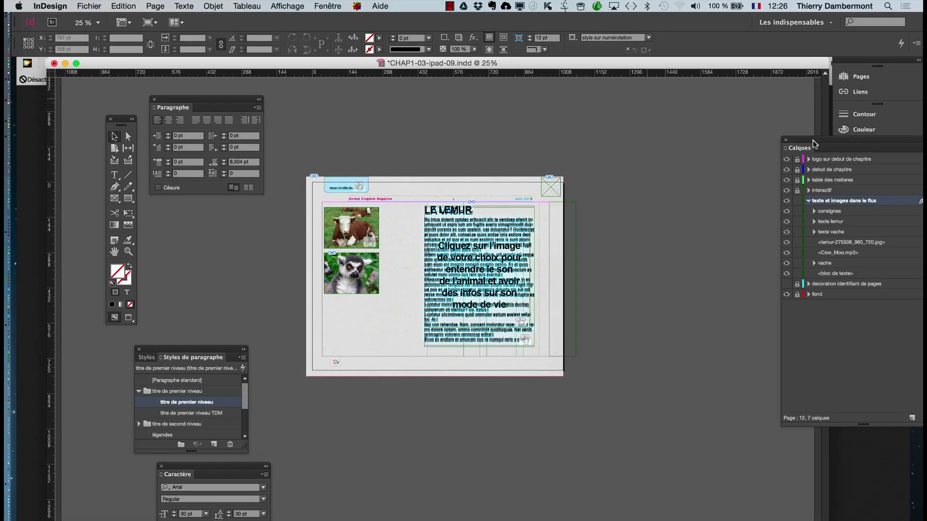
{"action": "key", "text": "super+equal"}
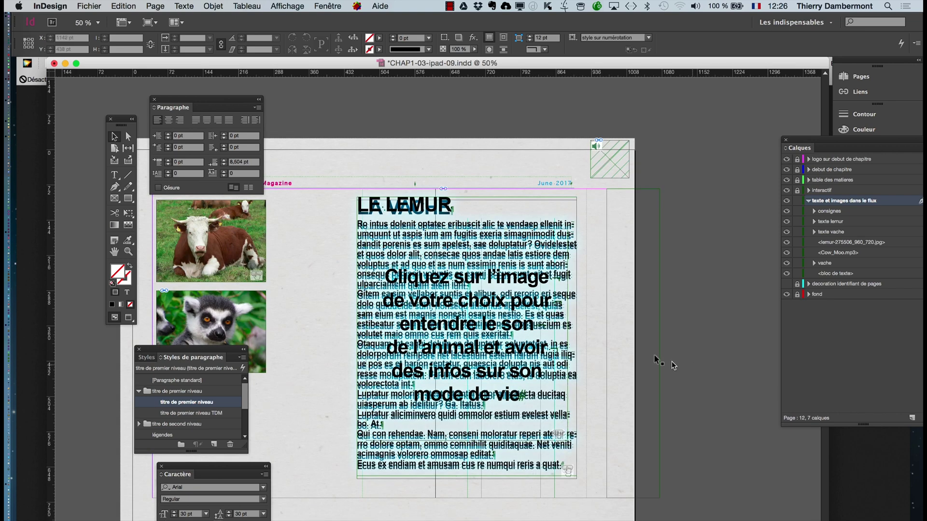
{"action": "left_click", "coordinate": [393, 226]}
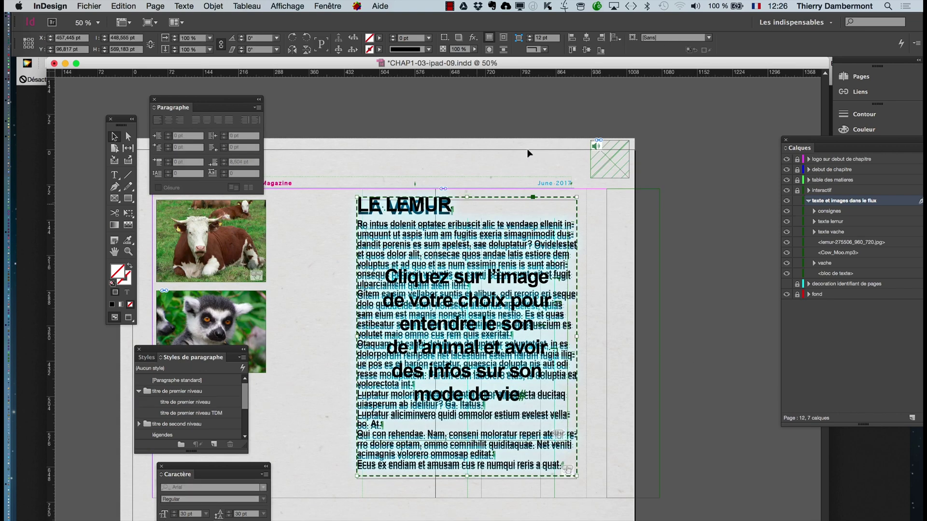
{"action": "key", "text": "super+z"}
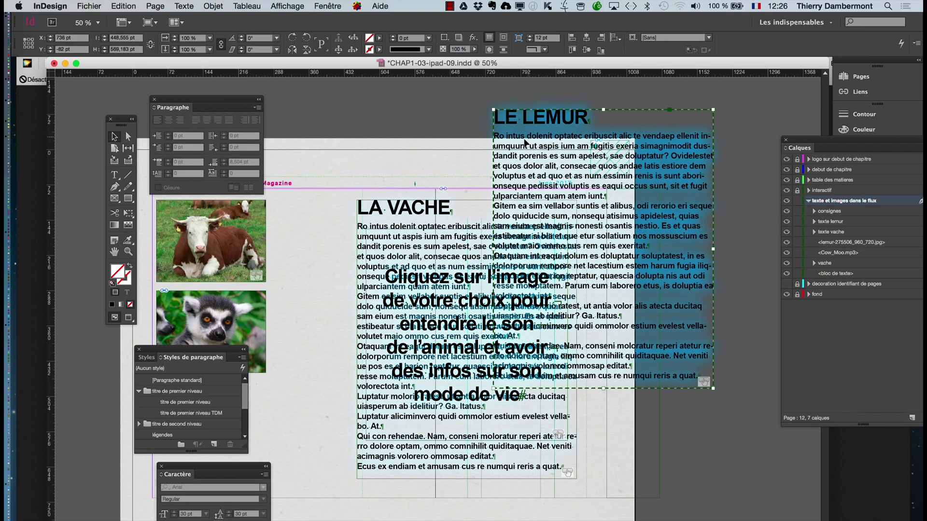
Remove the blue glow from the LE LEMUR button by applying the [Bloc de texte standard] object style to its inner text frame.
{"action": "left_click", "coordinate": [452, 206]}
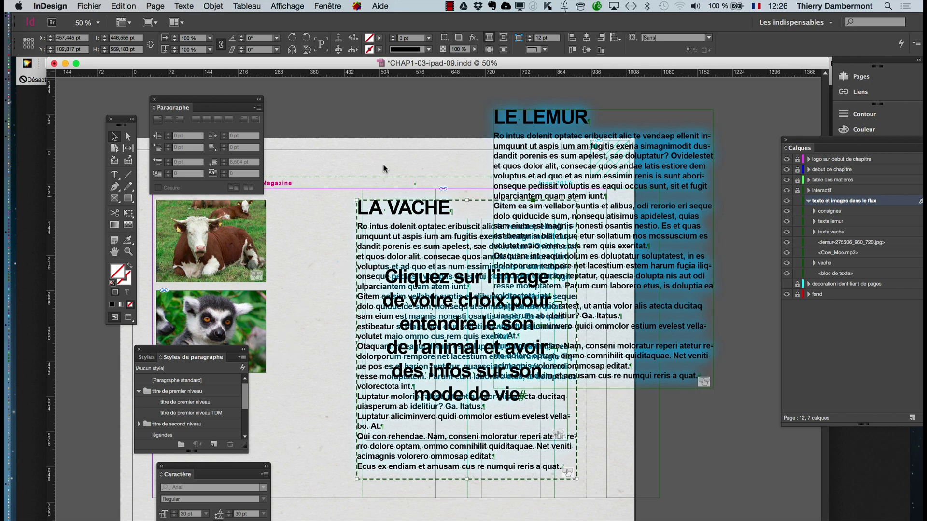
{"action": "left_click", "coordinate": [319, 5]}
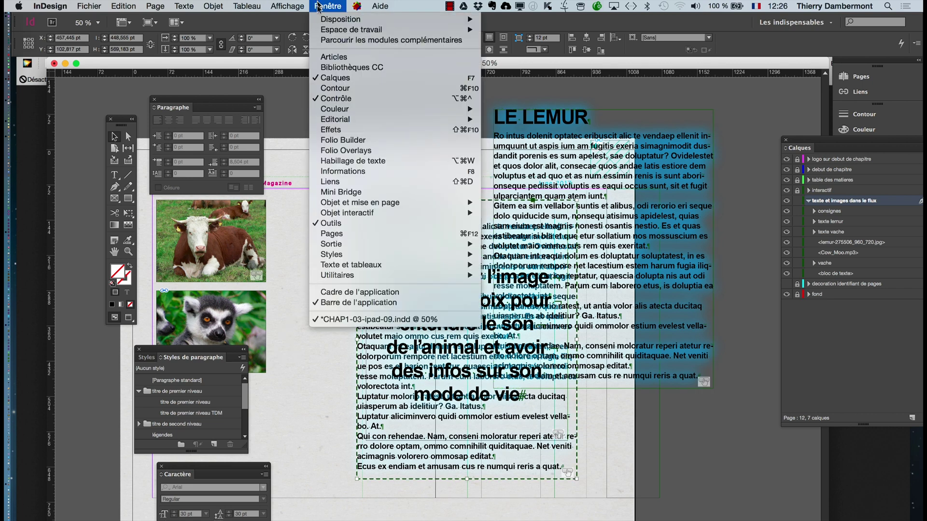
{"action": "mouse_move", "coordinate": [334, 254]}
{"action": "left_click", "coordinate": [494, 262]}
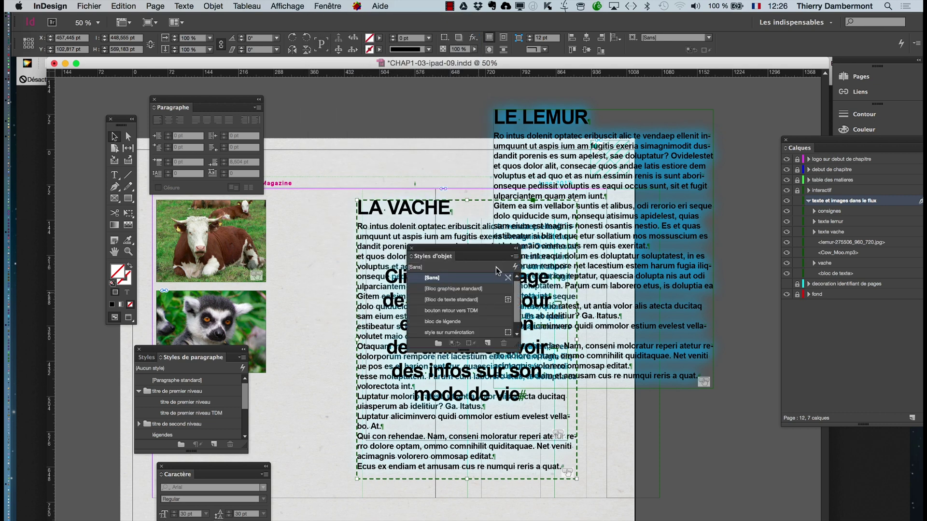
{"action": "left_click", "coordinate": [568, 155]}
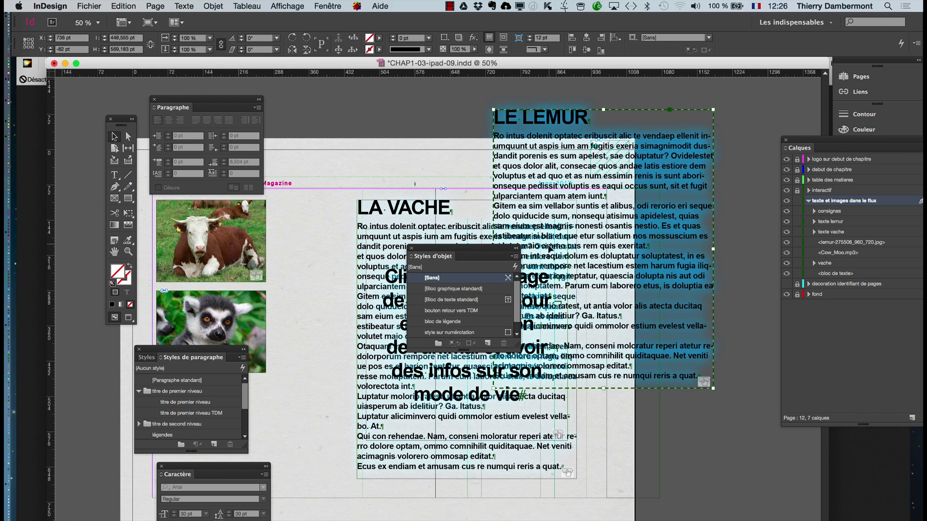
{"action": "double_click", "coordinate": [578, 248]}
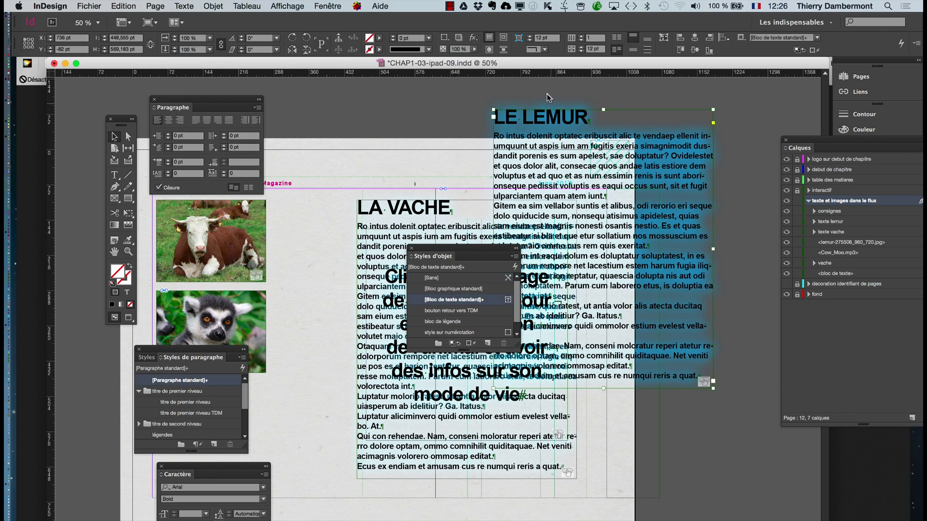
{"action": "left_click", "coordinate": [490, 303]}
{"action": "left_click", "coordinate": [443, 100]}
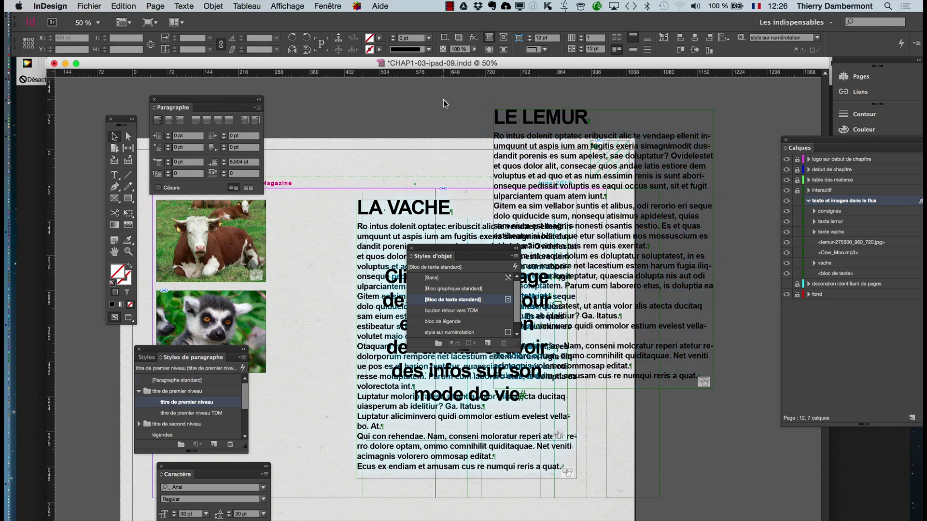
Move the LE LEMUR button back exactly over the LA VACHE text, at about X 457 pt, and save the document.
{"action": "left_click_drag", "start_coordinate": [464, 256], "coordinate": [687, 471]}
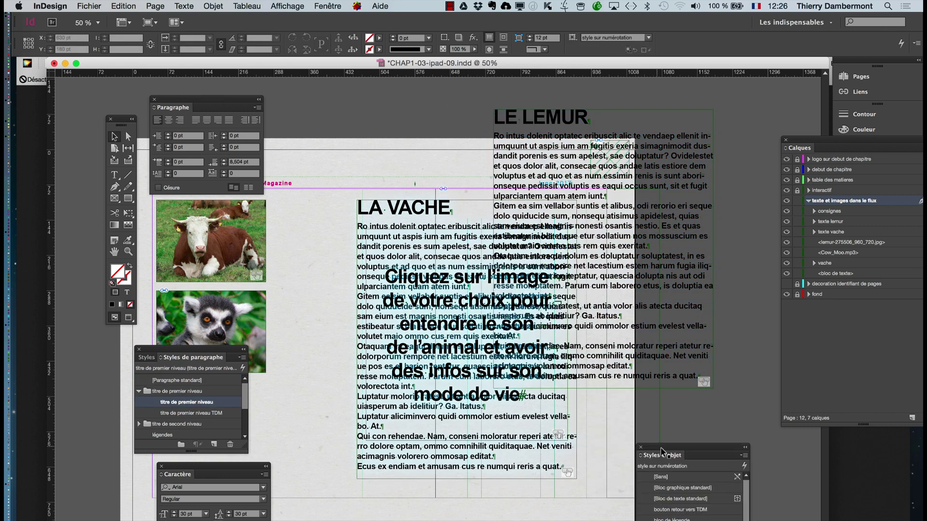
{"action": "left_click", "coordinate": [577, 136]}
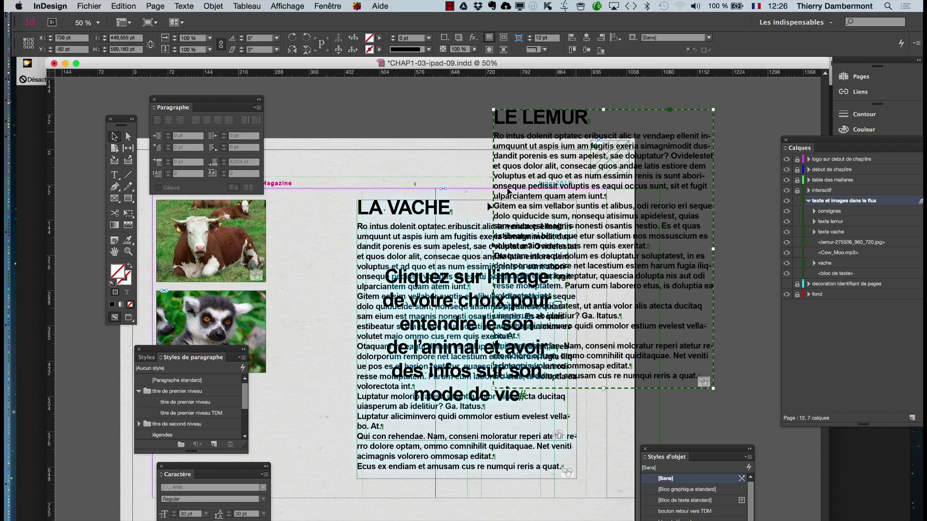
{"action": "left_click_drag", "start_coordinate": [508, 191], "coordinate": [440, 226]}
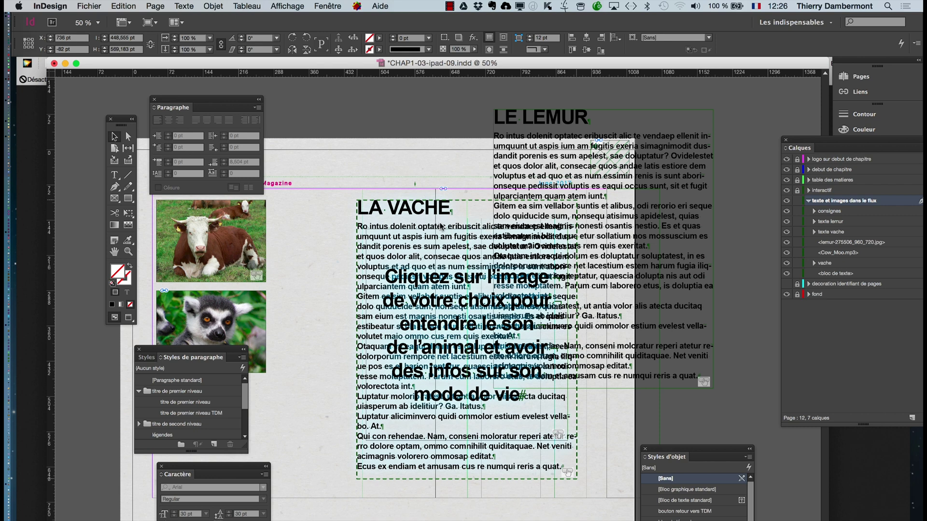
{"action": "left_click", "coordinate": [99, 5]}
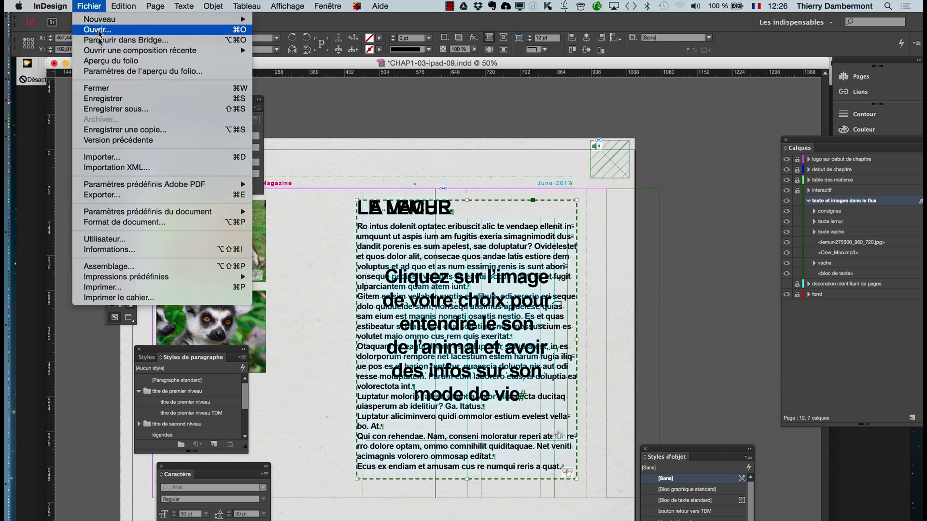
{"action": "left_click", "coordinate": [109, 102]}
Select the cow picture's button and bring up its settings (Boutons et formulaires) beside it in place of the layers list.
{"action": "left_click", "coordinate": [653, 311]}
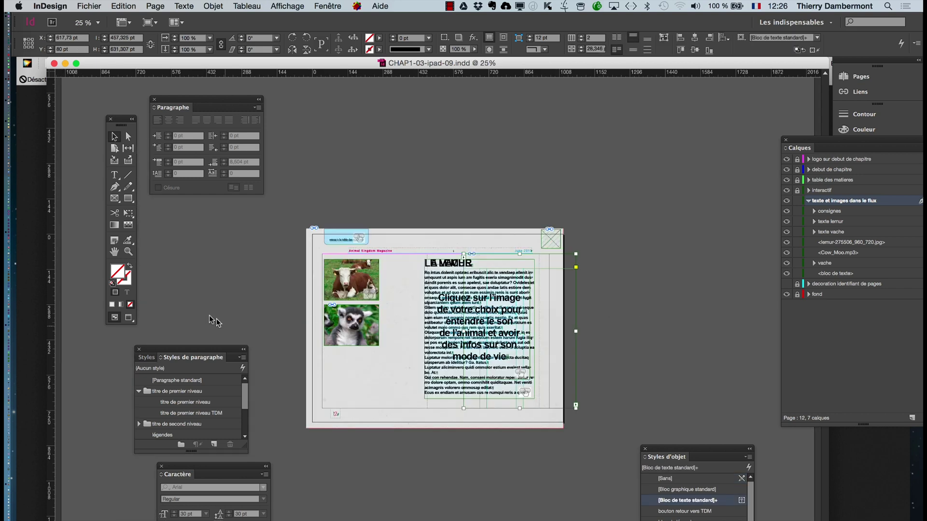
{"action": "scroll", "coordinate": [384, 233], "scroll_direction": "down", "scroll_amount": 5}
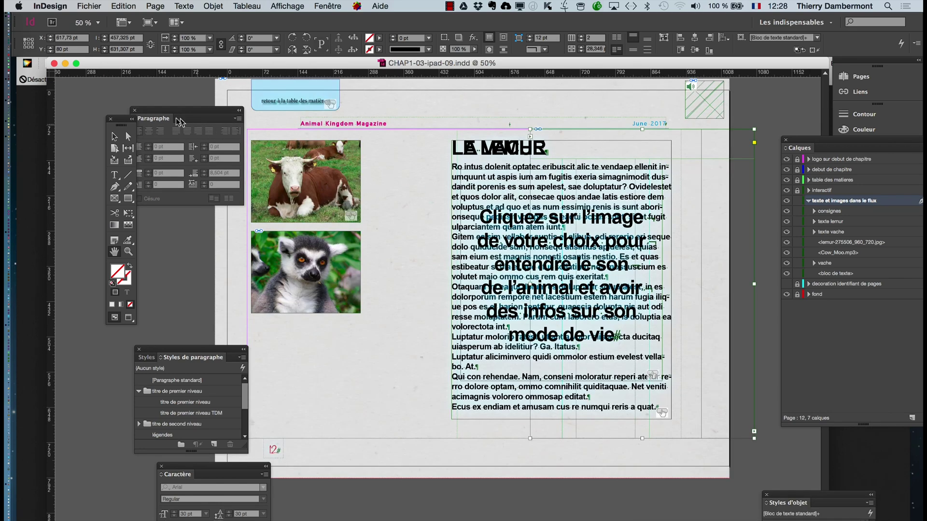
{"action": "left_click", "coordinate": [114, 136]}
{"action": "left_click", "coordinate": [279, 154]}
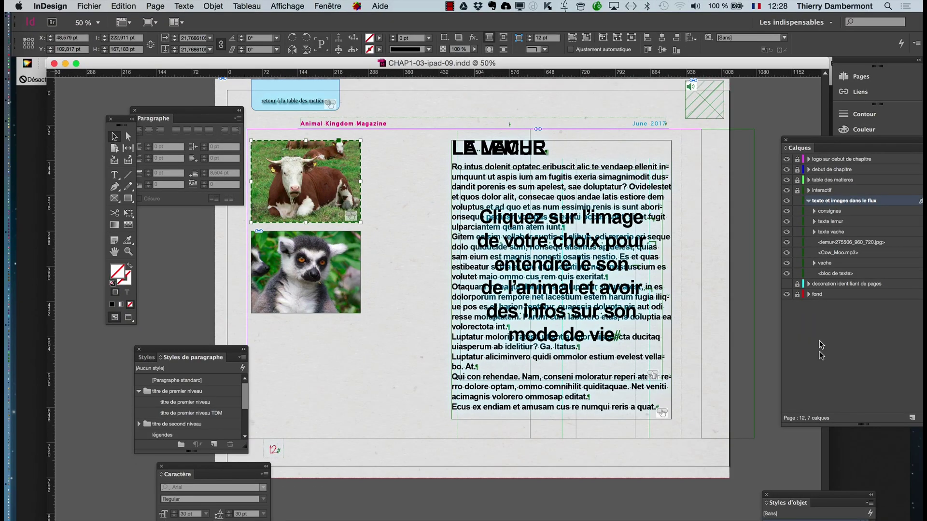
{"action": "left_click", "coordinate": [786, 140]}
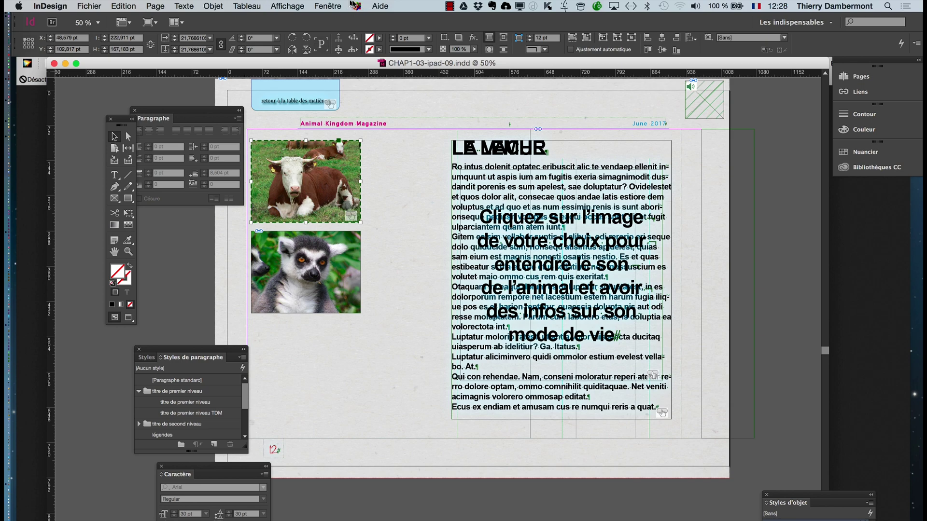
{"action": "left_click", "coordinate": [330, 5]}
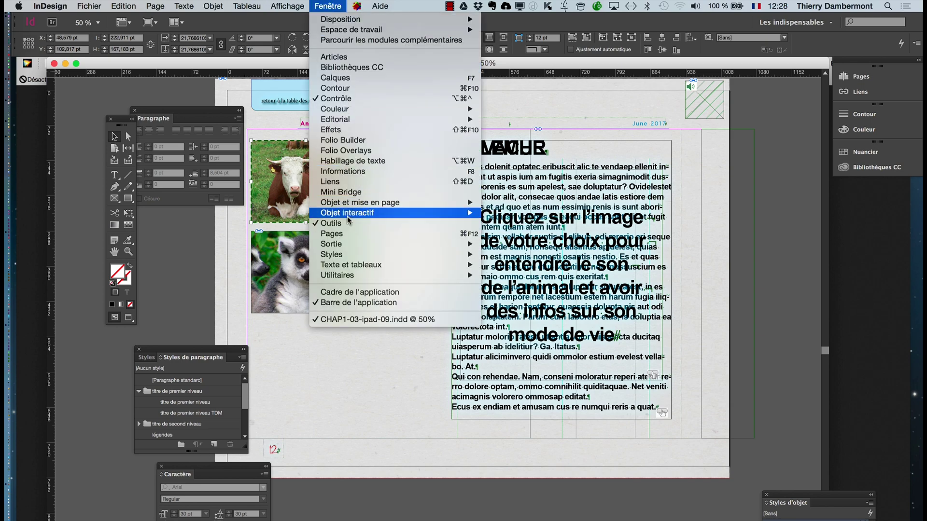
{"action": "mouse_move", "coordinate": [349, 220]}
{"action": "left_click", "coordinate": [545, 246]}
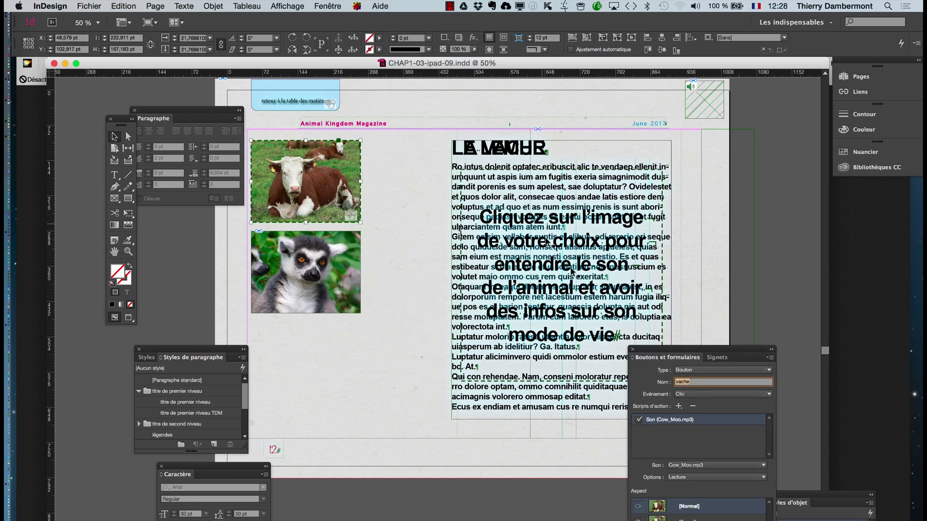
{"action": "left_click_drag", "start_coordinate": [652, 304], "coordinate": [467, 93]}
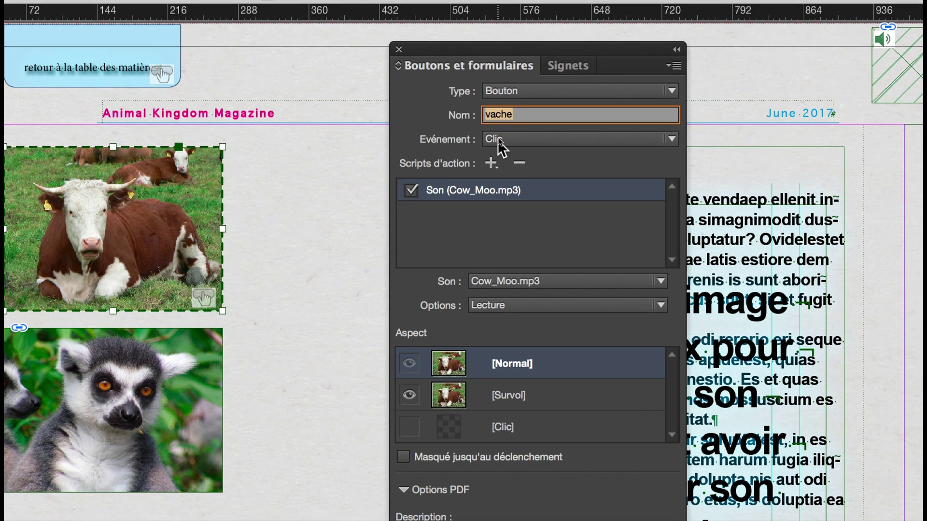
Set the event of the cow picture's "vache" button to Survol.
{"action": "left_click", "coordinate": [499, 125]}
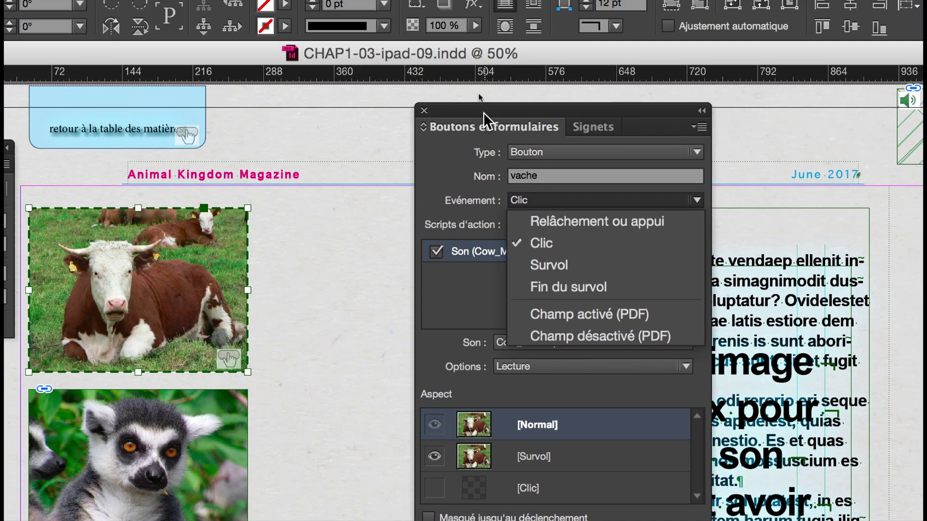
{"action": "left_click", "coordinate": [432, 12]}
{"action": "left_click_drag", "start_coordinate": [433, 12], "coordinate": [804, 48]}
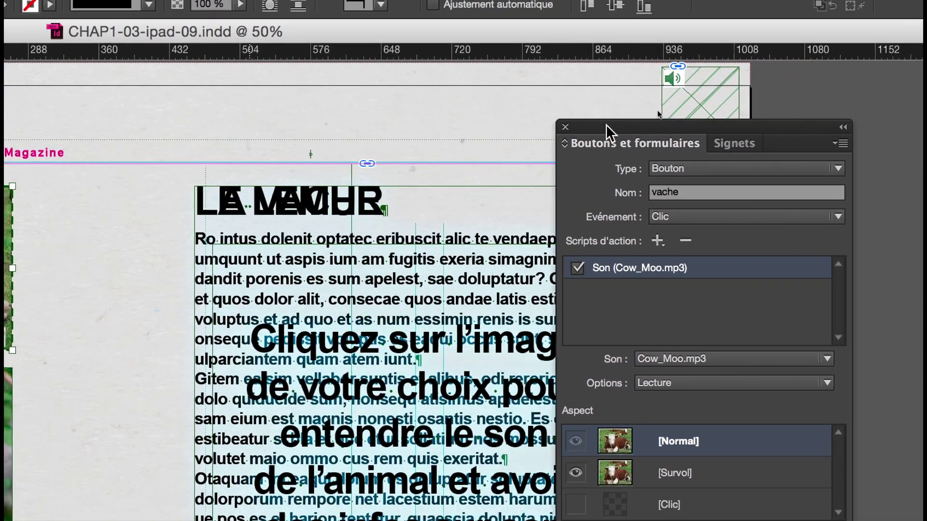
{"action": "left_click_drag", "start_coordinate": [606, 125], "coordinate": [231, 53]}
{"action": "left_click", "coordinate": [323, 141]}
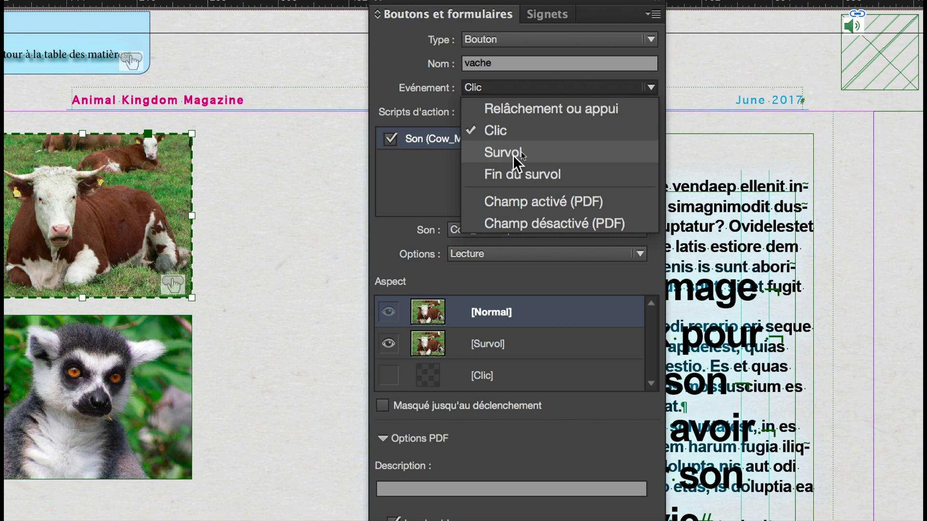
{"action": "left_click", "coordinate": [514, 155]}
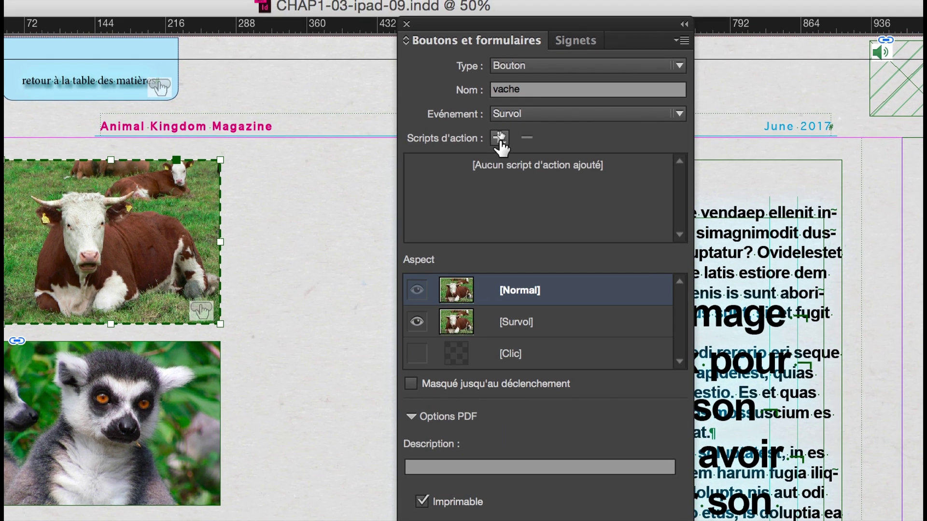
Add an "Afficher/Masquer les boutons et les formulaires" action to the cow's Survol event, showing "texte vache" and hiding "consignes" and "texte lemur".
{"action": "left_click", "coordinate": [499, 137]}
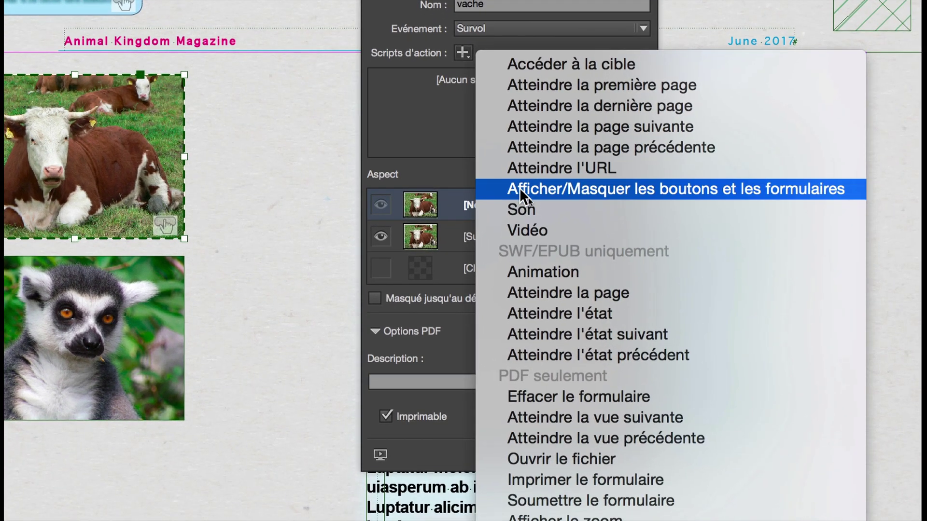
{"action": "left_click", "coordinate": [520, 187]}
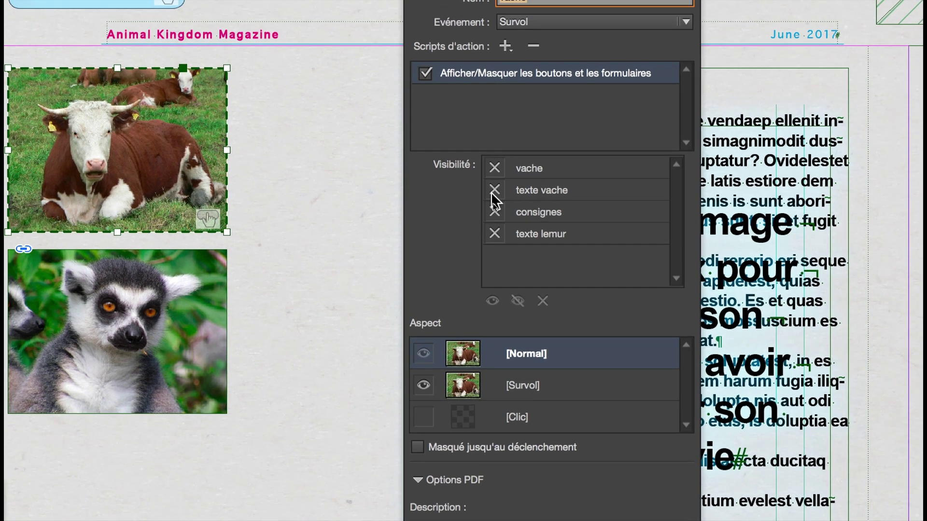
{"action": "left_click", "coordinate": [488, 177]}
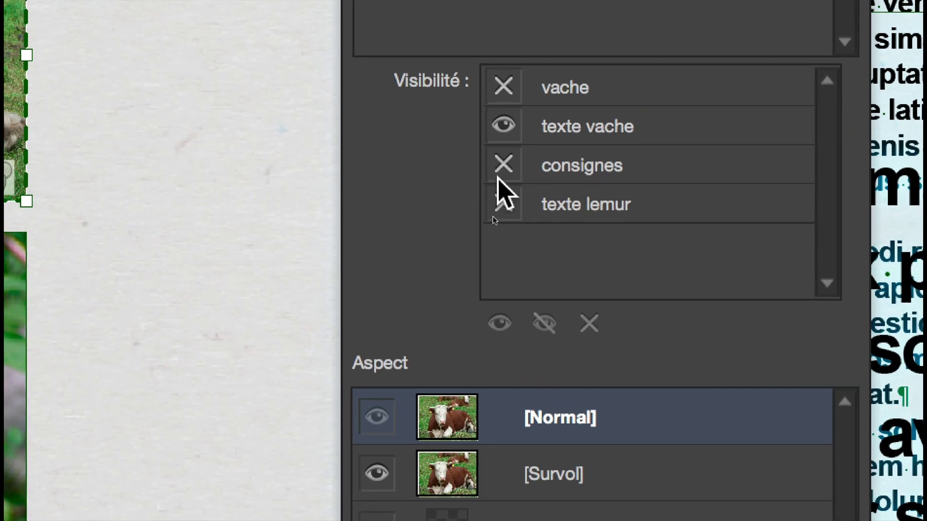
{"action": "left_click", "coordinate": [501, 190]}
{"action": "left_click", "coordinate": [500, 189]}
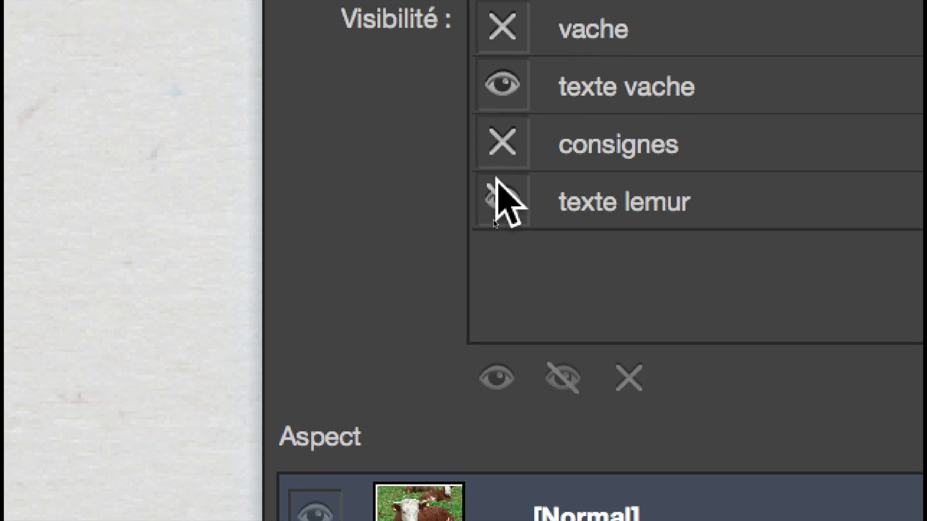
{"action": "left_click", "coordinate": [502, 159]}
{"action": "left_click", "coordinate": [502, 159]}
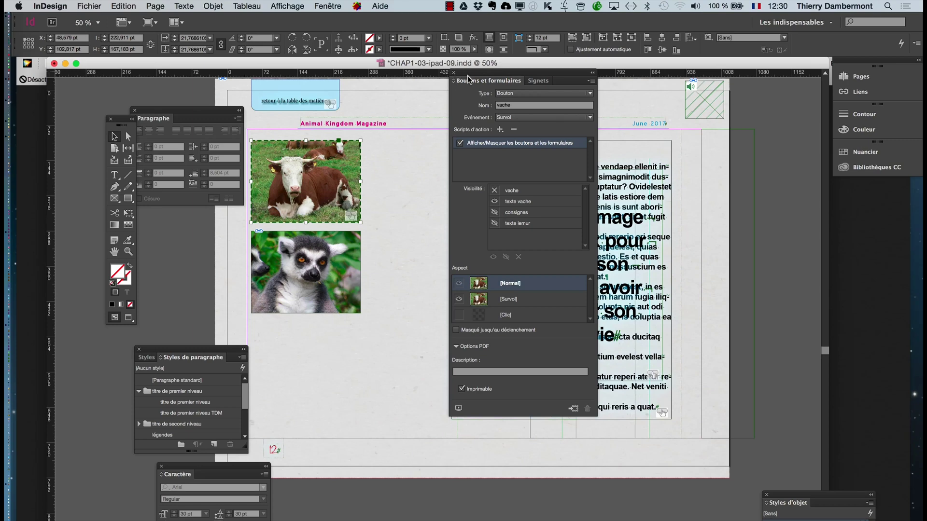
Convert the lemur picture into a button (Bouton), keeping the button settings clear of the pictures.
{"action": "left_click_drag", "start_coordinate": [502, 75], "coordinate": [736, 128]}
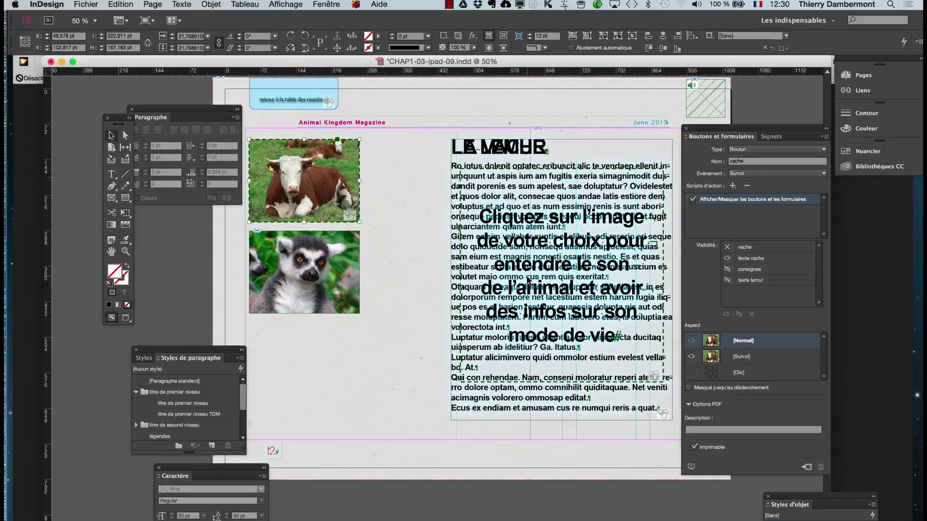
{"action": "left_click_drag", "start_coordinate": [706, 130], "coordinate": [515, 89]}
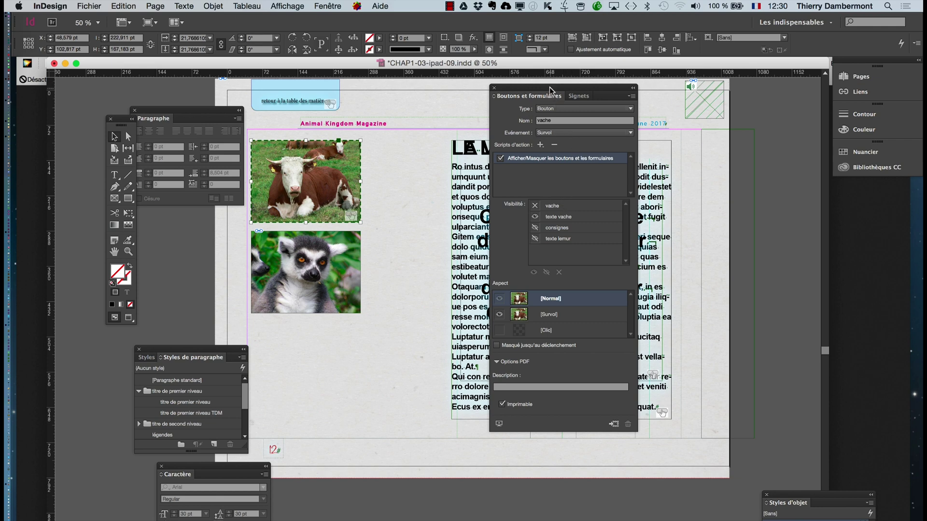
{"action": "left_click_drag", "start_coordinate": [550, 87], "coordinate": [697, 106]}
{"action": "left_click", "coordinate": [337, 251]}
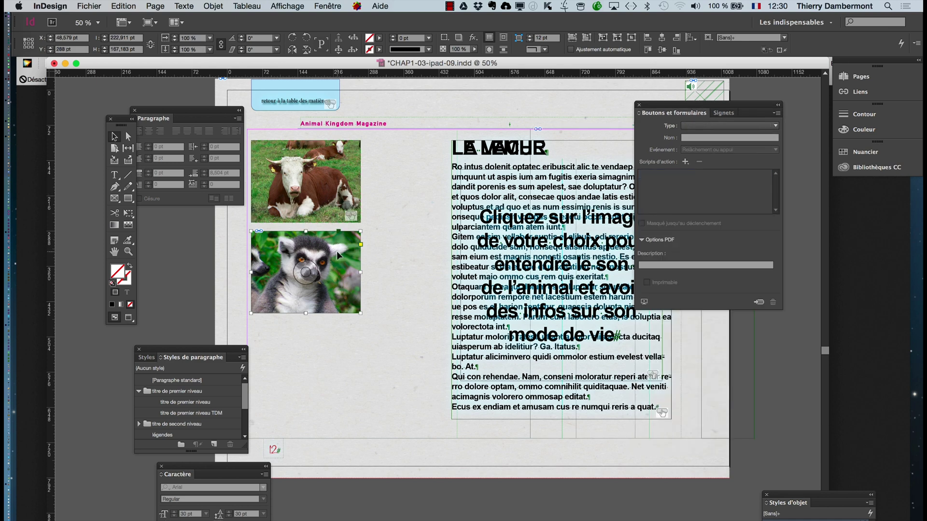
{"action": "left_click", "coordinate": [697, 126]}
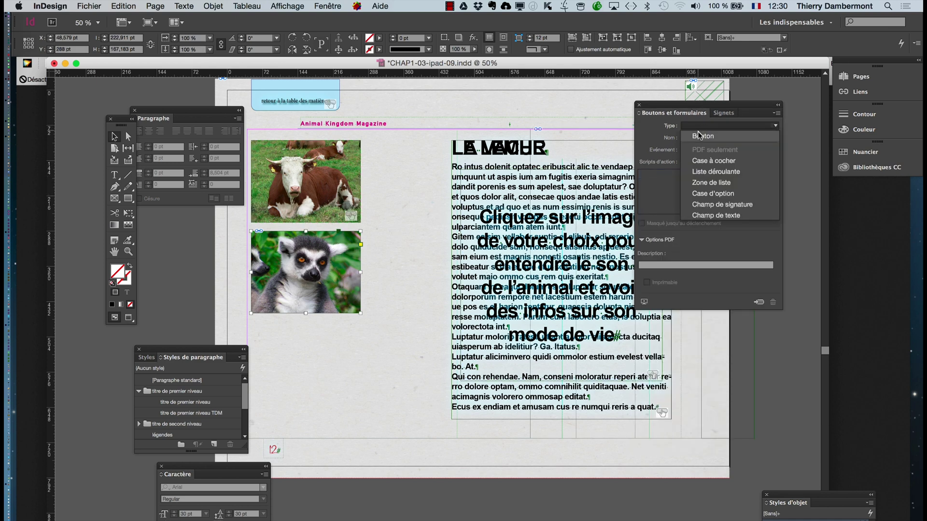
{"action": "left_click", "coordinate": [698, 135]}
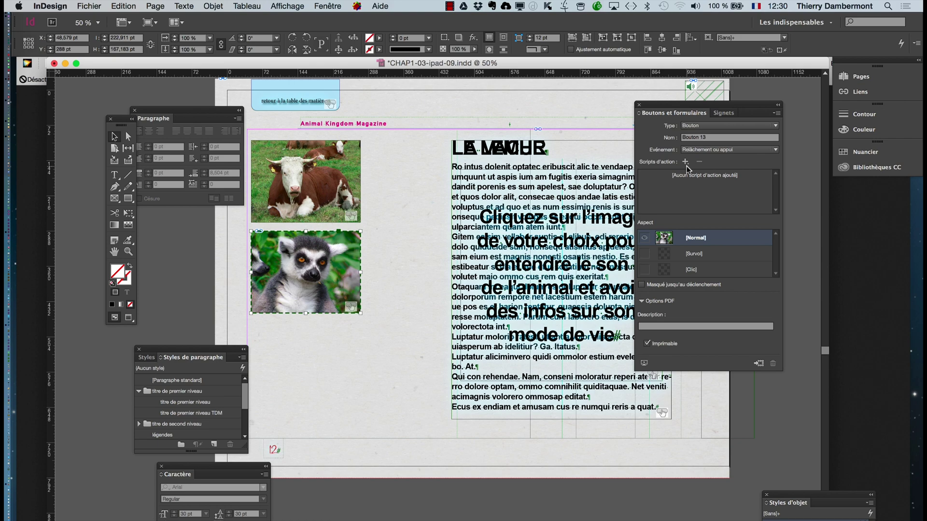
Set the lemur button's event to Survol and add an "Afficher/Masquer les boutons et les formulaires" action to it.
{"action": "left_click", "coordinate": [698, 152]}
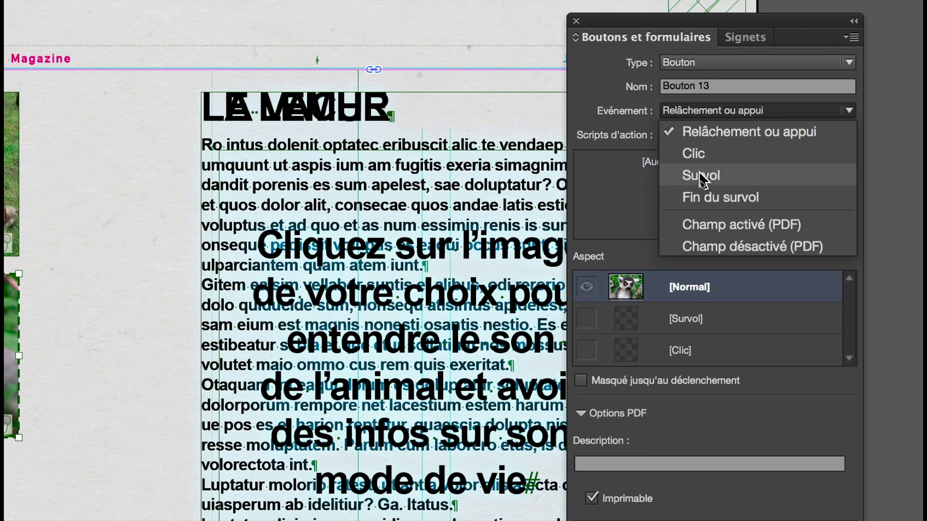
{"action": "left_click", "coordinate": [703, 213]}
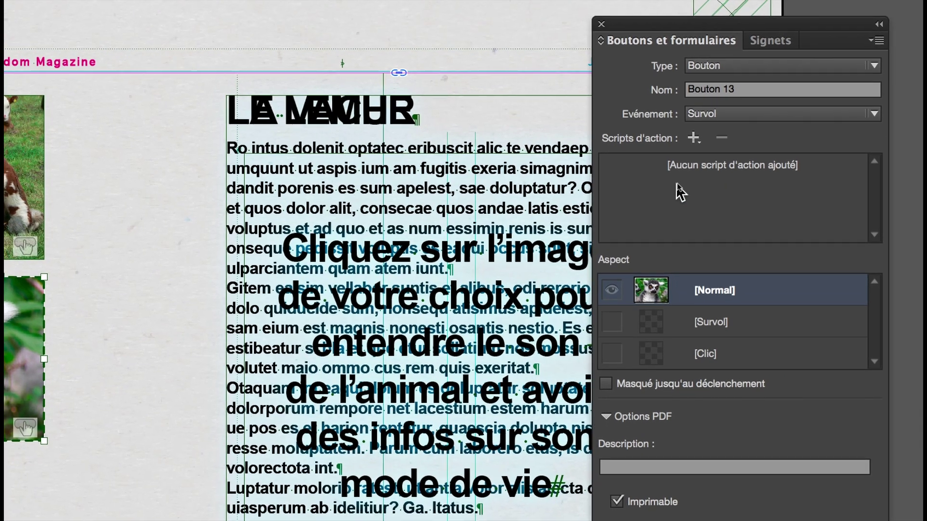
{"action": "left_click", "coordinate": [694, 138]}
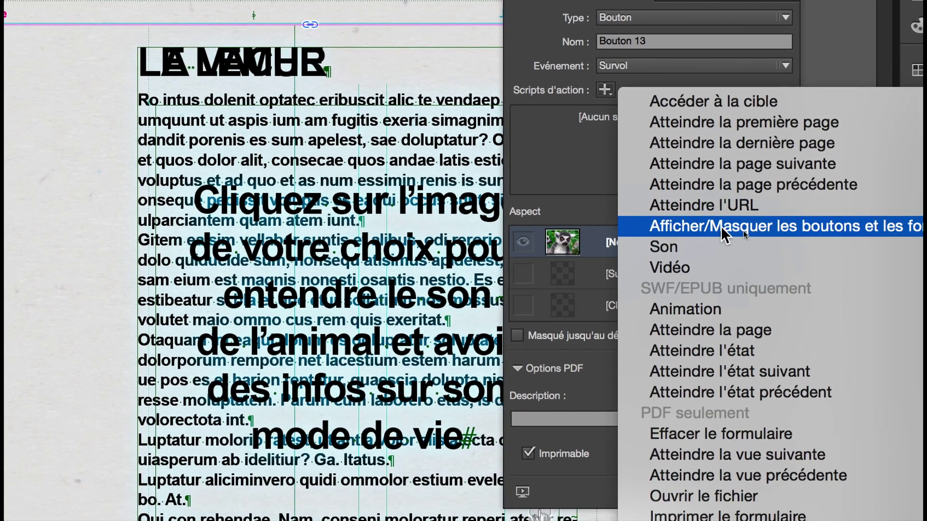
{"action": "left_click", "coordinate": [720, 226]}
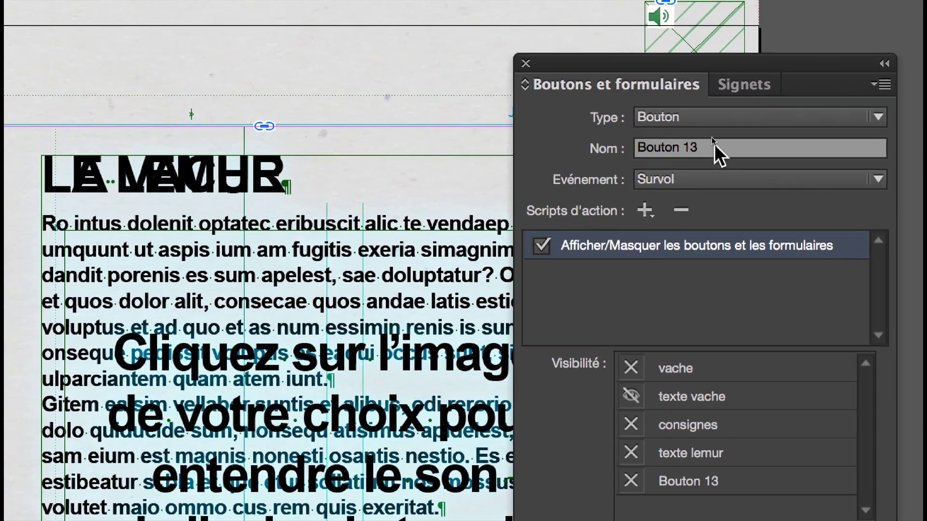
Name the lemur button "image lemur" and make its action show "texte lemur" while hiding "texte vache" and "consignes".
{"action": "left_click", "coordinate": [697, 122]}
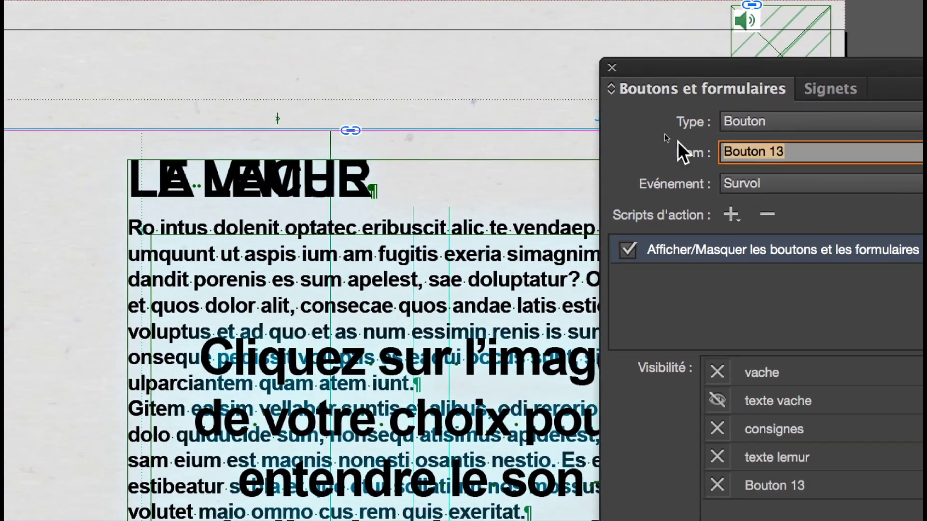
{"action": "type", "text": "image lemur"}
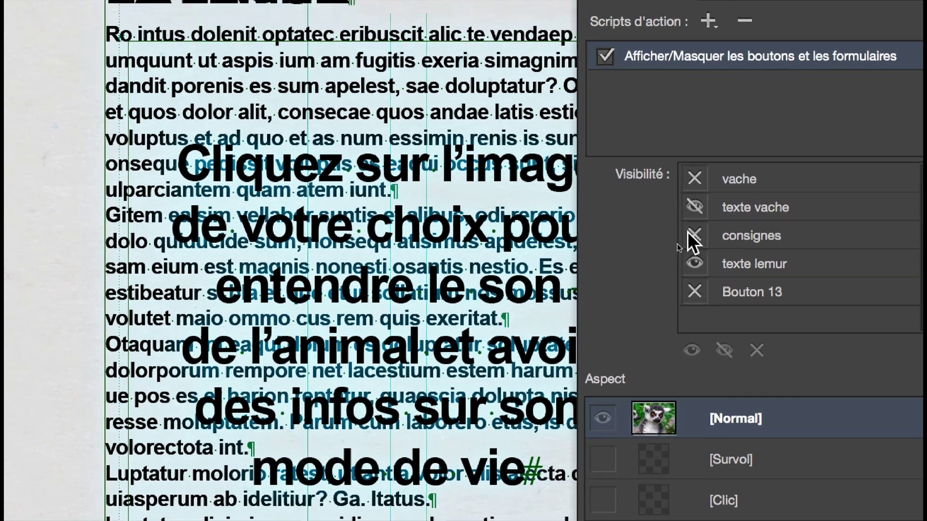
{"action": "left_click", "coordinate": [686, 213]}
{"action": "left_click", "coordinate": [692, 236]}
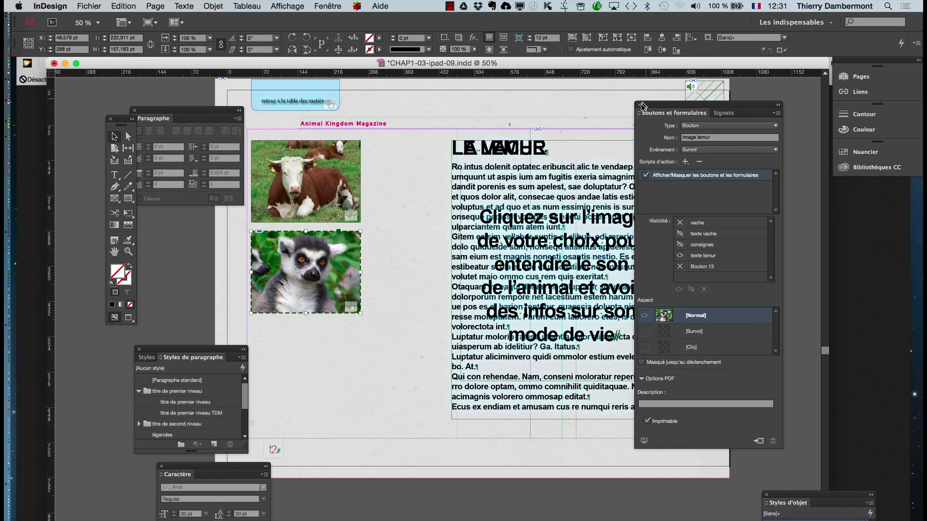
Reselect the lemur picture to check its button settings, and move those settings clear of the stacked text.
{"action": "left_click", "coordinate": [422, 226]}
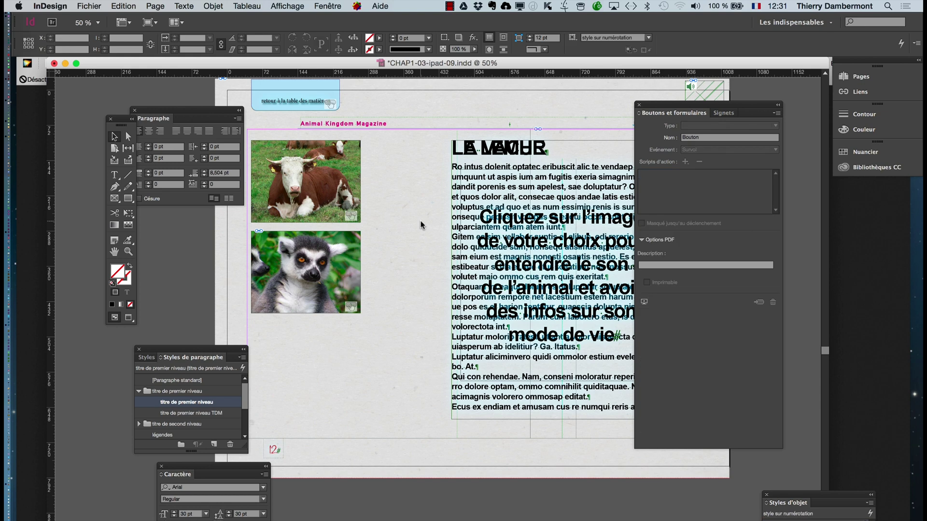
{"action": "left_click", "coordinate": [344, 247]}
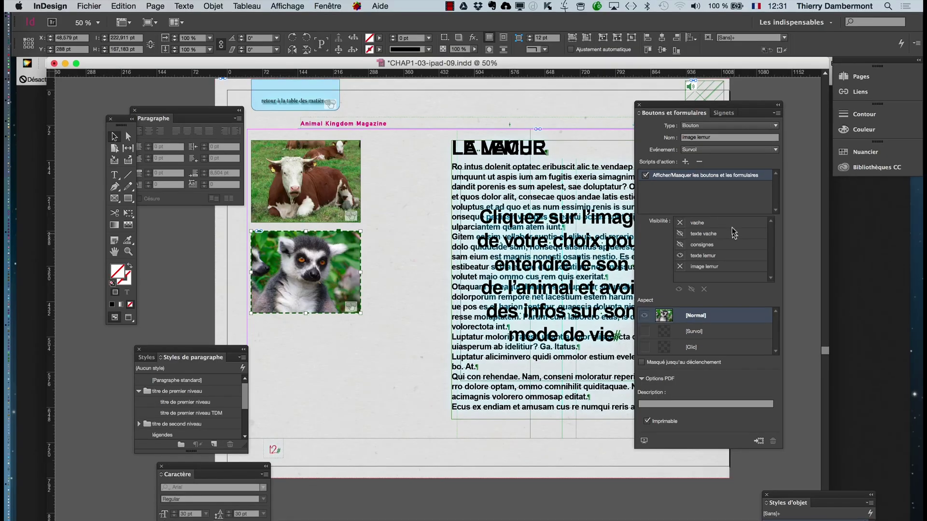
{"action": "left_click_drag", "start_coordinate": [657, 104], "coordinate": [706, 106]}
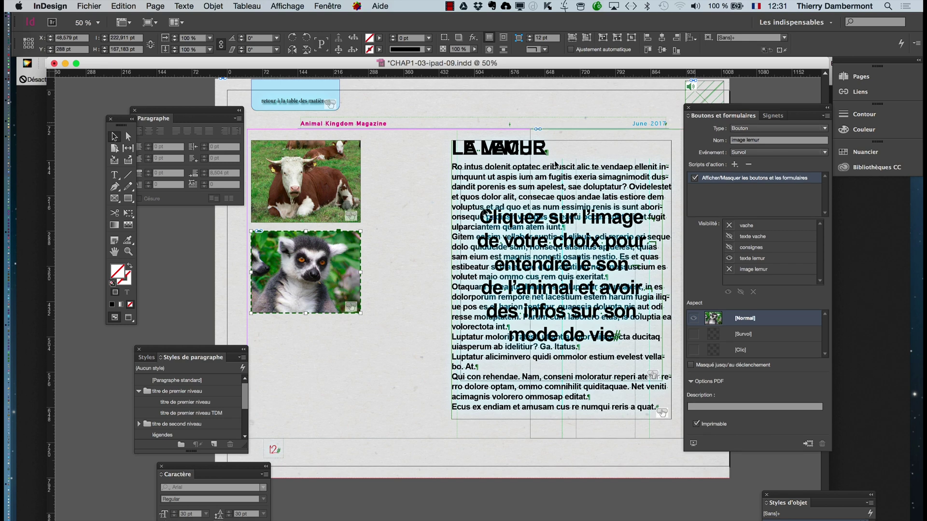
Save the document and export it as an interactive Adobe PDF named CHAP1-03-ipad-09.pdf in Dossier CHAP1-03.
{"action": "left_click", "coordinate": [90, 5]}
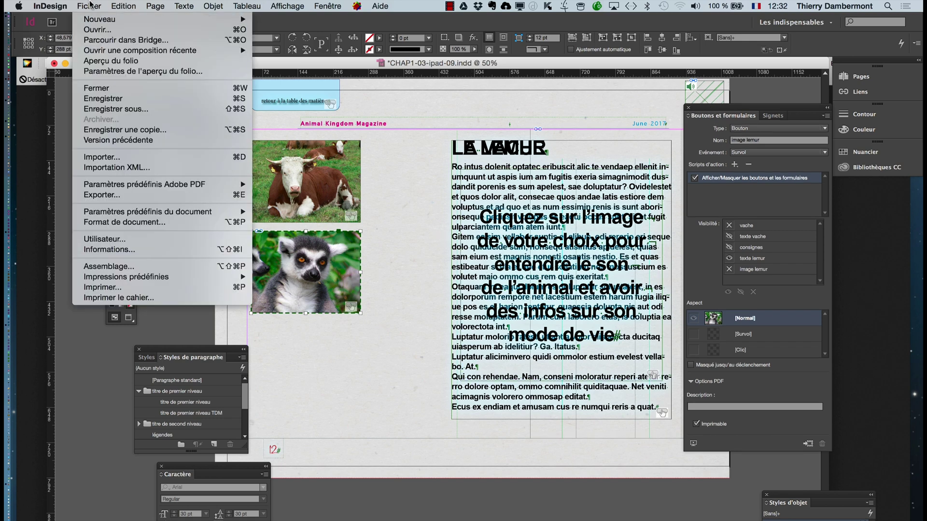
{"action": "left_click", "coordinate": [119, 99]}
{"action": "left_click", "coordinate": [94, 6]}
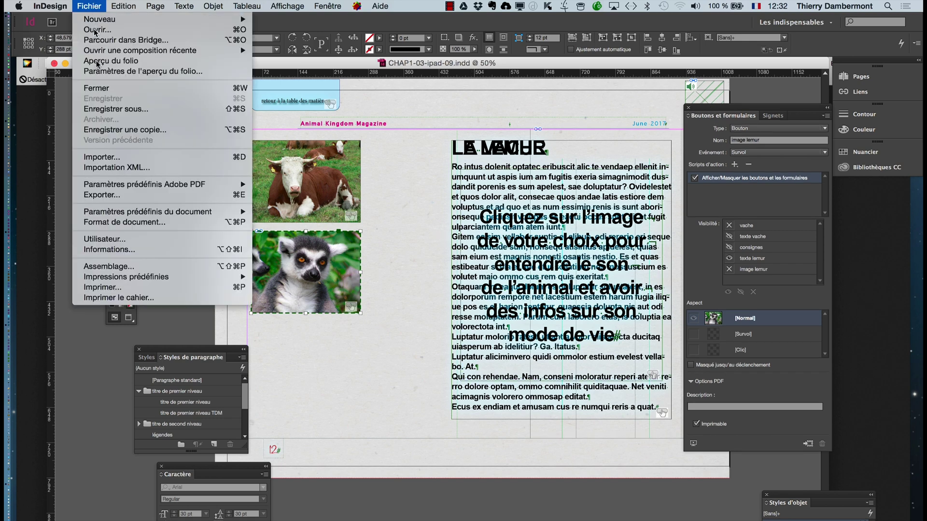
{"action": "left_click", "coordinate": [133, 195]}
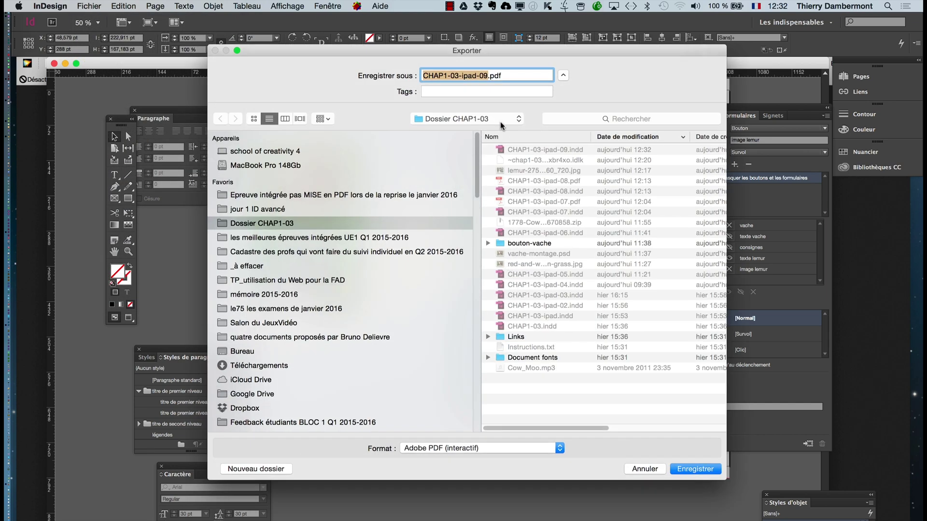
{"action": "left_click", "coordinate": [703, 473]}
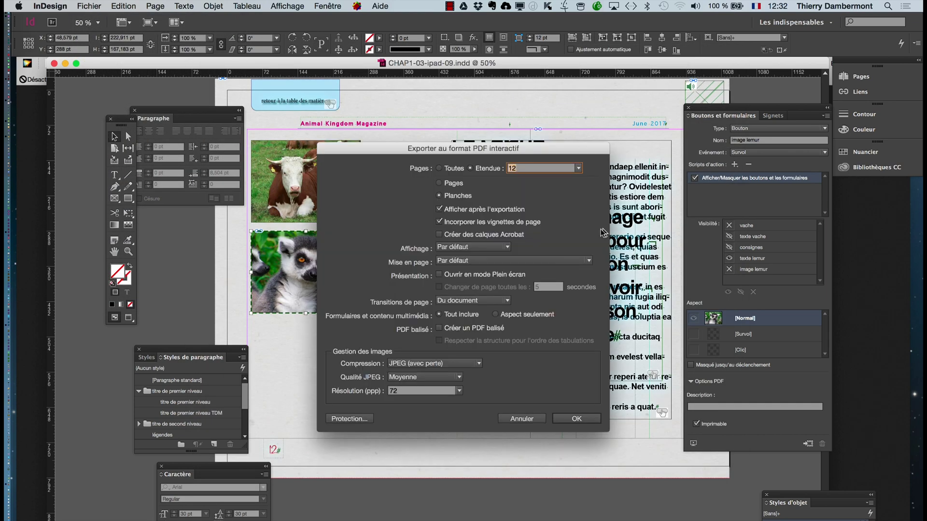
Export page 12 as an interactive PDF at 72 ppi and test its cow and lemur image buttons repeatedly.
{"action": "left_click", "coordinate": [577, 418]}
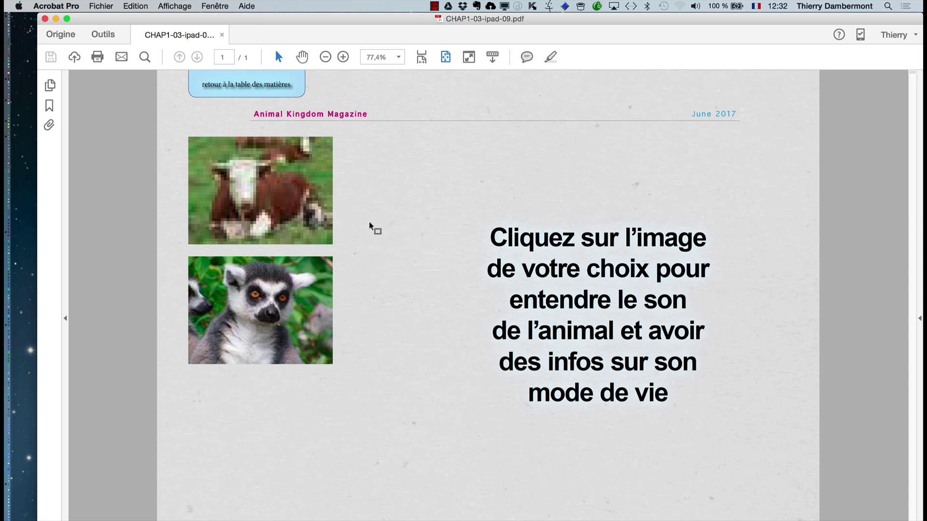
{"action": "left_click", "coordinate": [289, 205]}
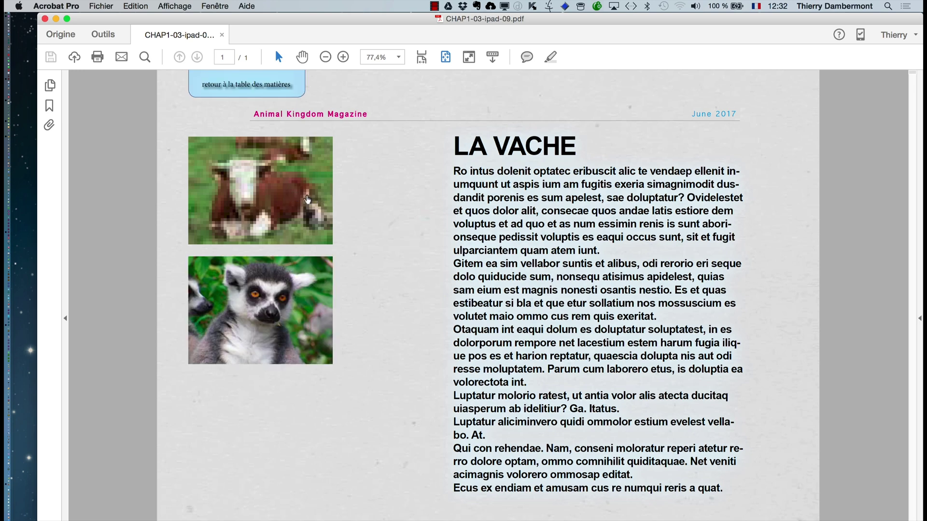
{"action": "left_click", "coordinate": [303, 298]}
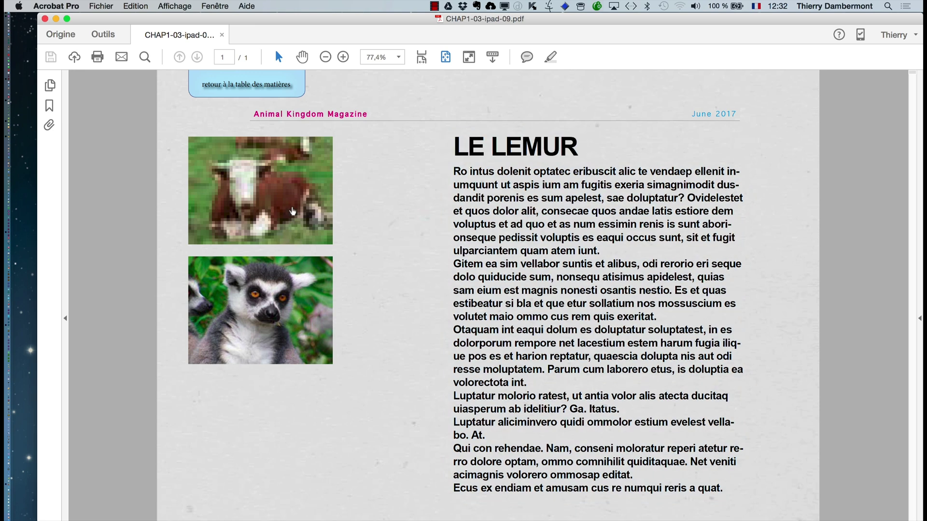
{"action": "left_click", "coordinate": [294, 216]}
{"action": "left_click", "coordinate": [299, 293]}
{"action": "left_click", "coordinate": [297, 221]}
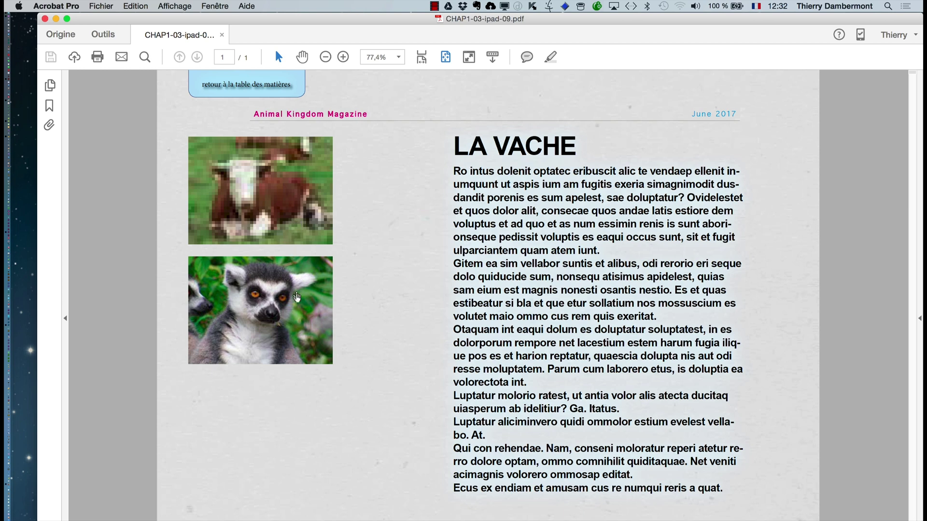
{"action": "left_click", "coordinate": [297, 299]}
{"action": "left_click", "coordinate": [300, 224]}
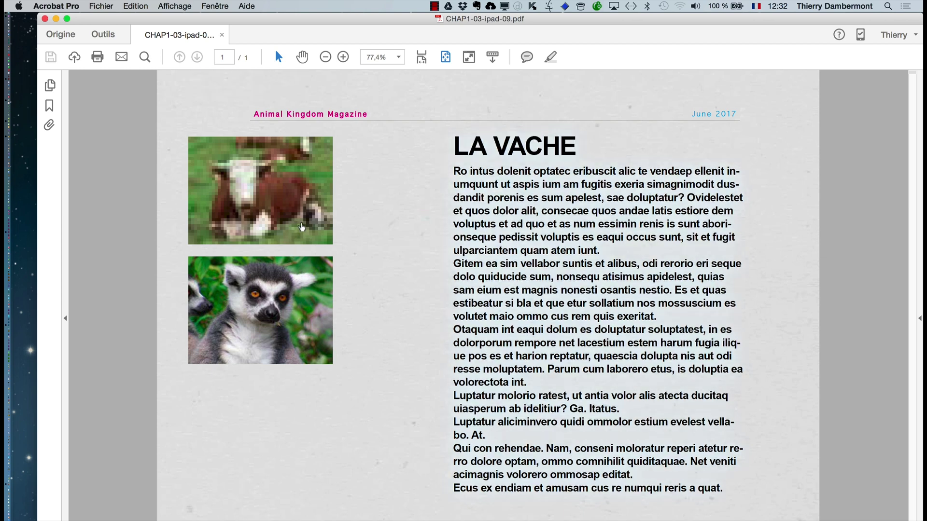
{"action": "left_click", "coordinate": [294, 301]}
{"action": "left_click", "coordinate": [300, 225]}
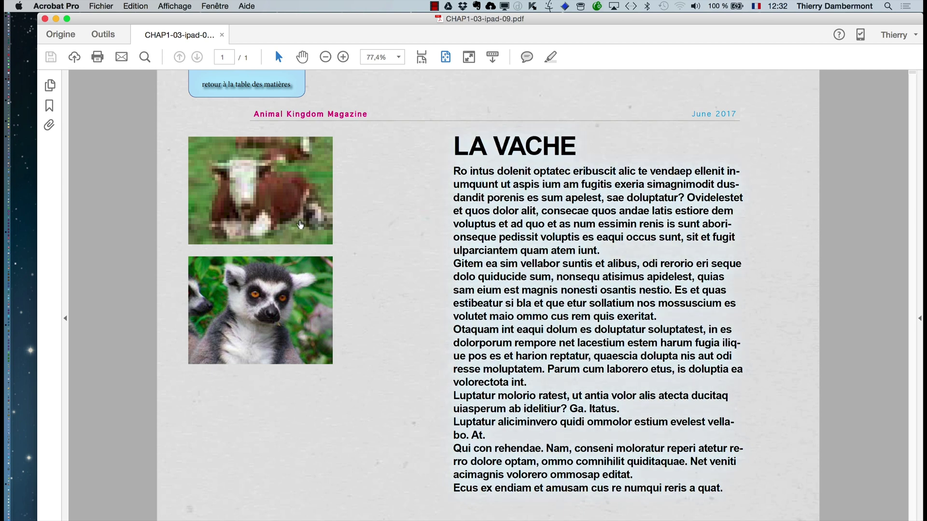
{"action": "left_click", "coordinate": [301, 287]}
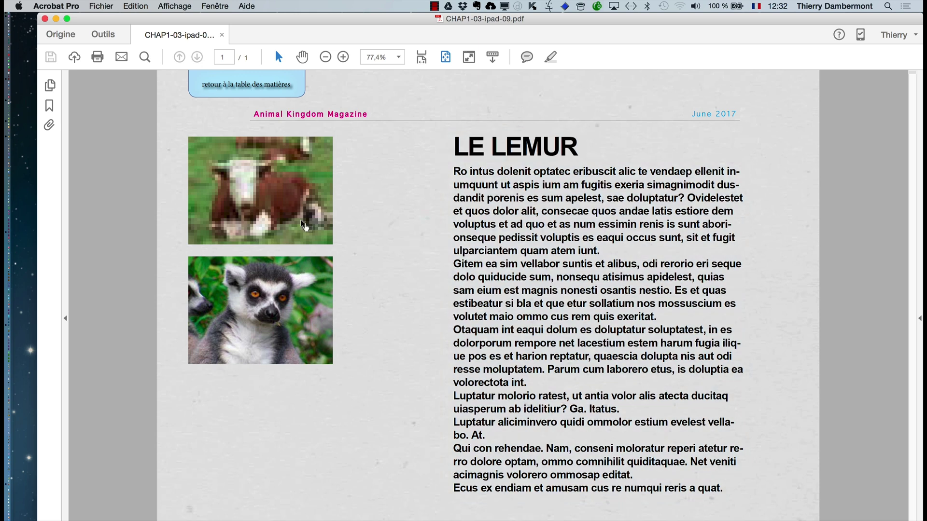
{"action": "left_click", "coordinate": [305, 225]}
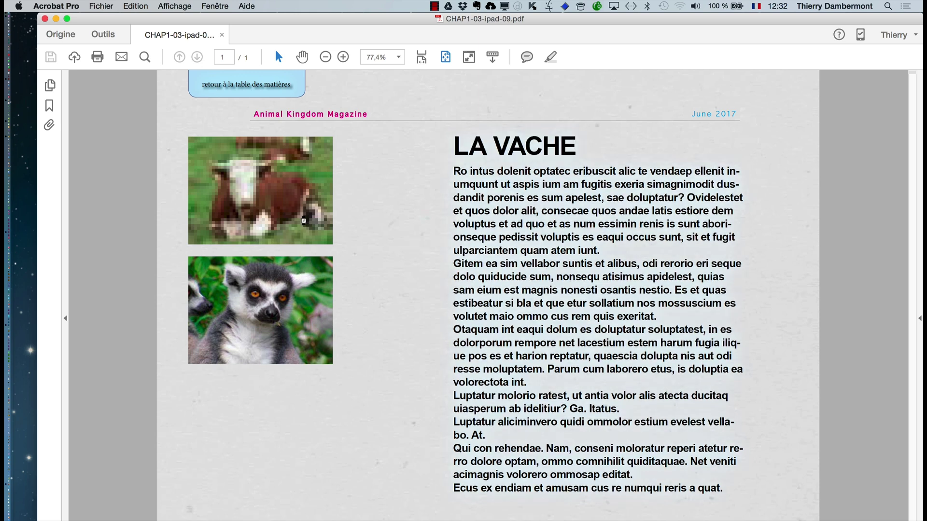
{"action": "left_click", "coordinate": [306, 225]}
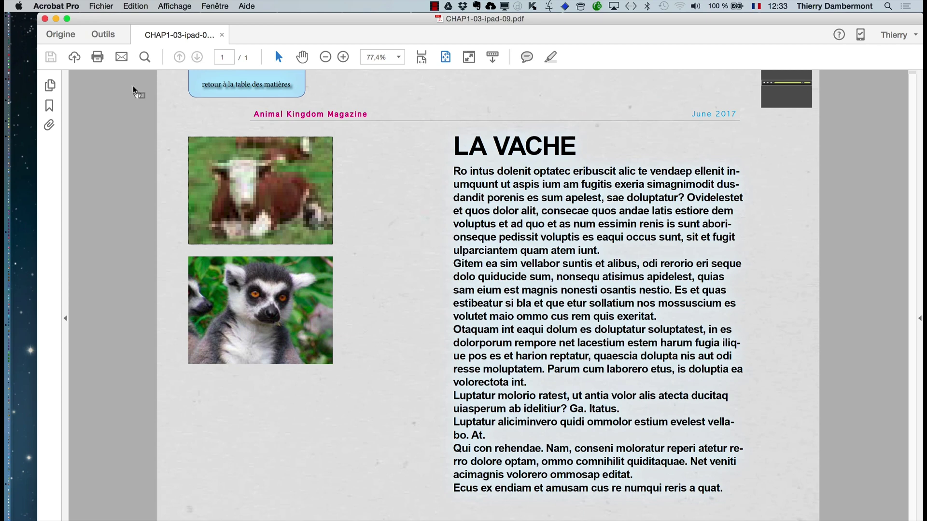
Close the exported PDF and switch back to InDesign.
{"action": "left_click", "coordinate": [45, 18]}
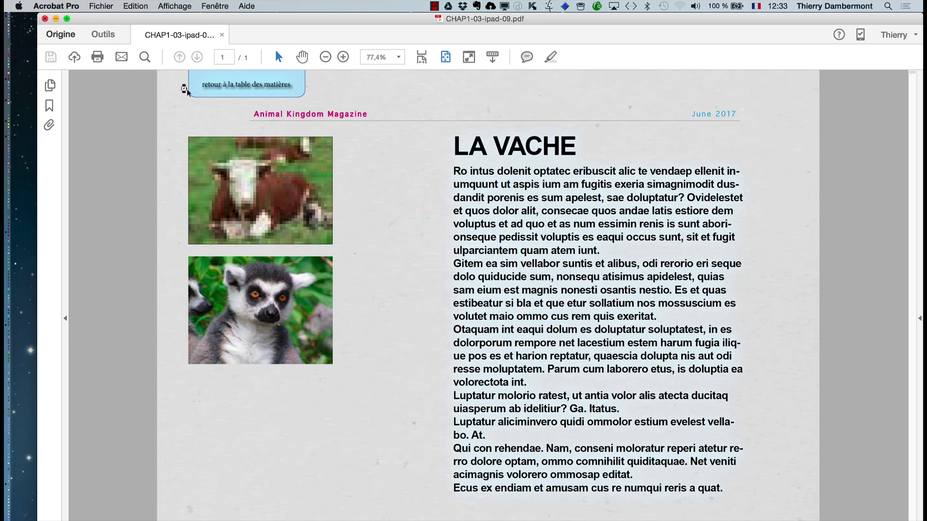
{"action": "key", "text": "super+Tab"}
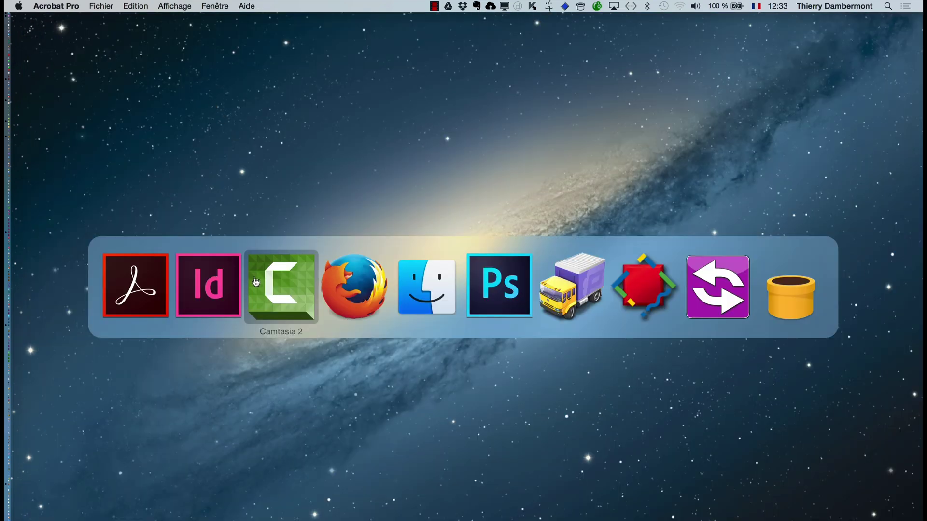
{"action": "mouse_move", "coordinate": [231, 291]}
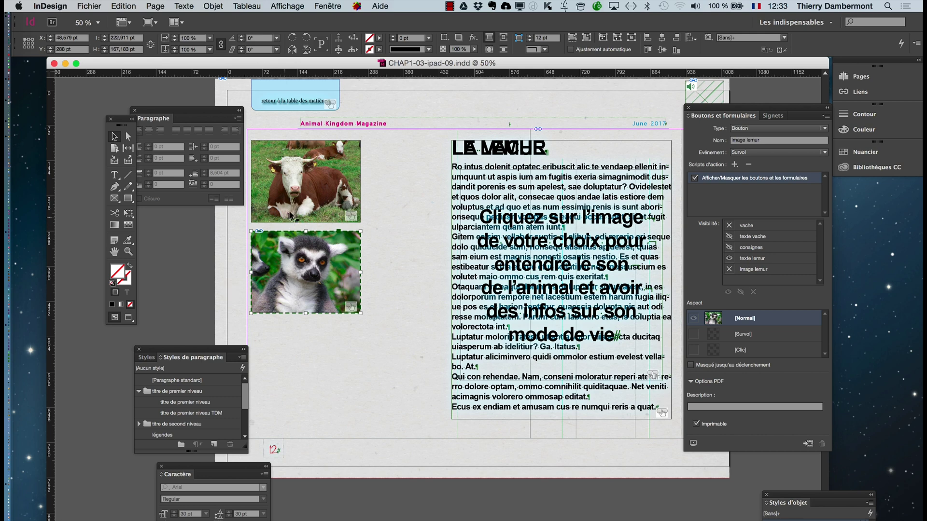
{"action": "left_click", "coordinate": [92, 6]}
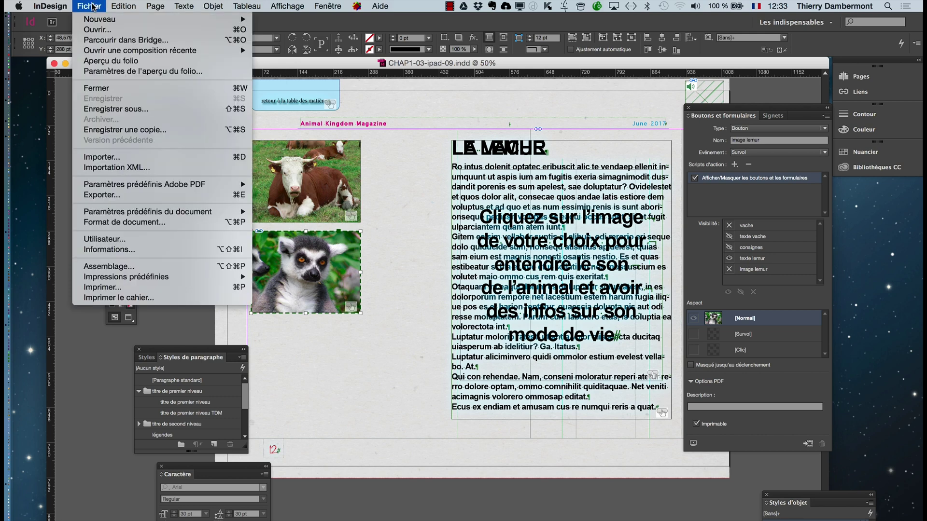
{"action": "left_click", "coordinate": [103, 195]}
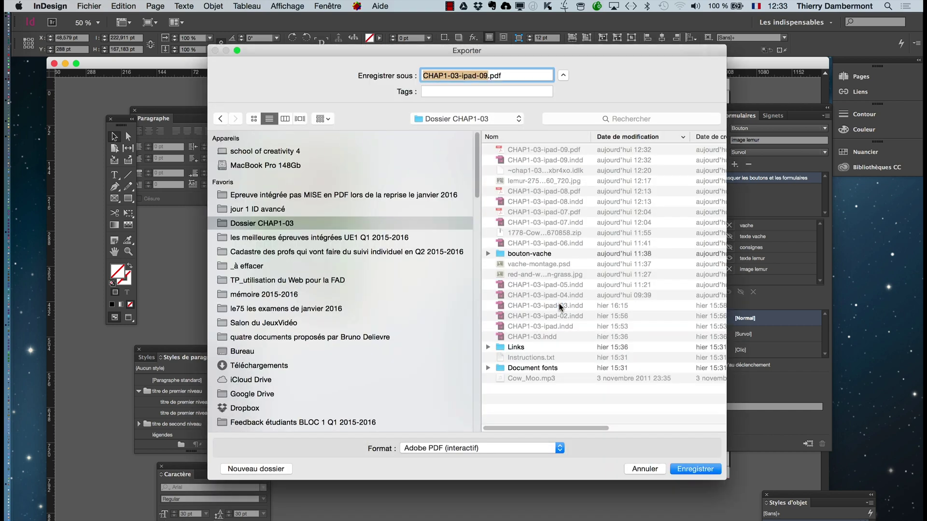
{"action": "left_click", "coordinate": [650, 470]}
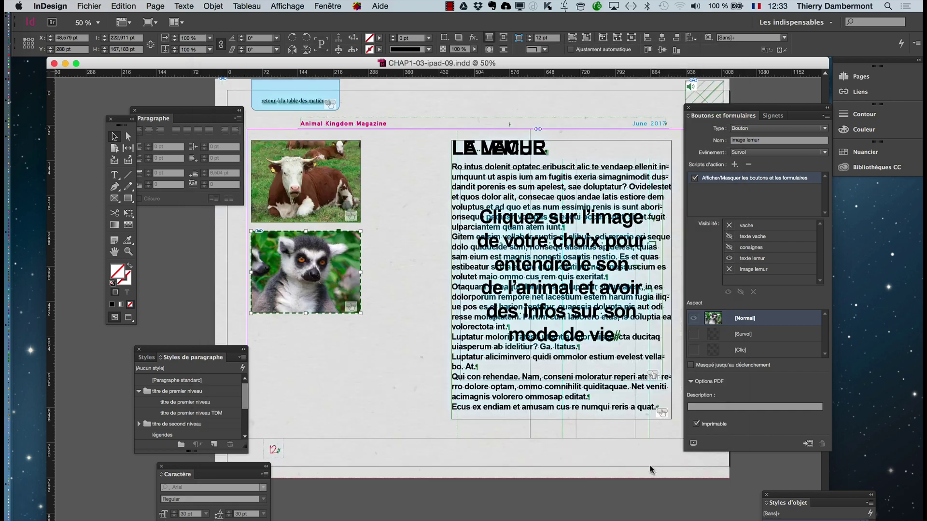
Move the lemur text button down and to the right, off the cow text button beneath it.
{"action": "left_click", "coordinate": [507, 357]}
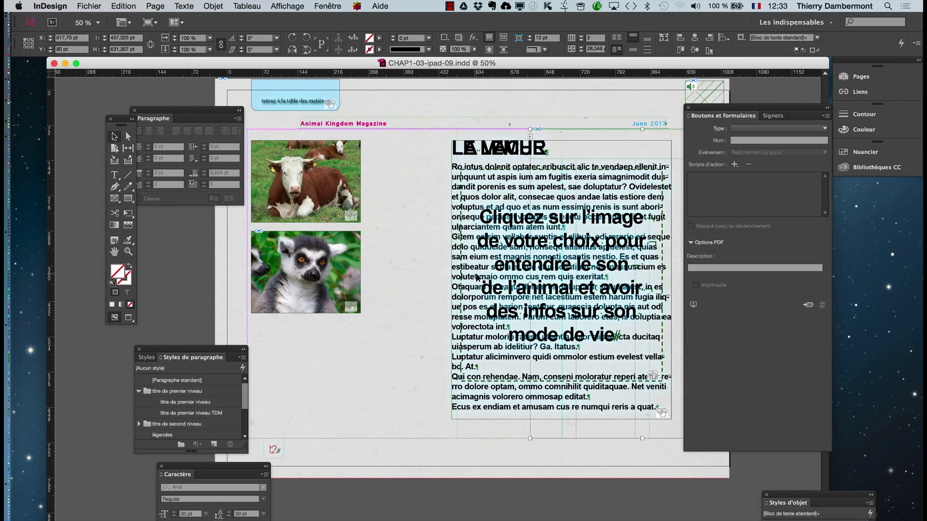
{"action": "left_click", "coordinate": [493, 407]}
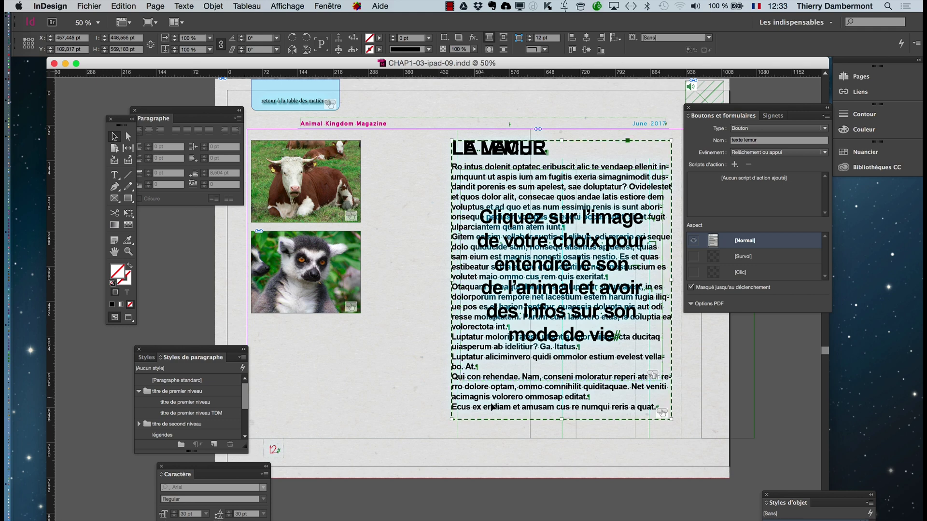
{"action": "left_click_drag", "start_coordinate": [563, 486], "coordinate": [561, 484]}
Clear the overrides on the text frame inside the cow text button by reapplying the [Bloc de texte standard] object style.
{"action": "left_click", "coordinate": [485, 414]}
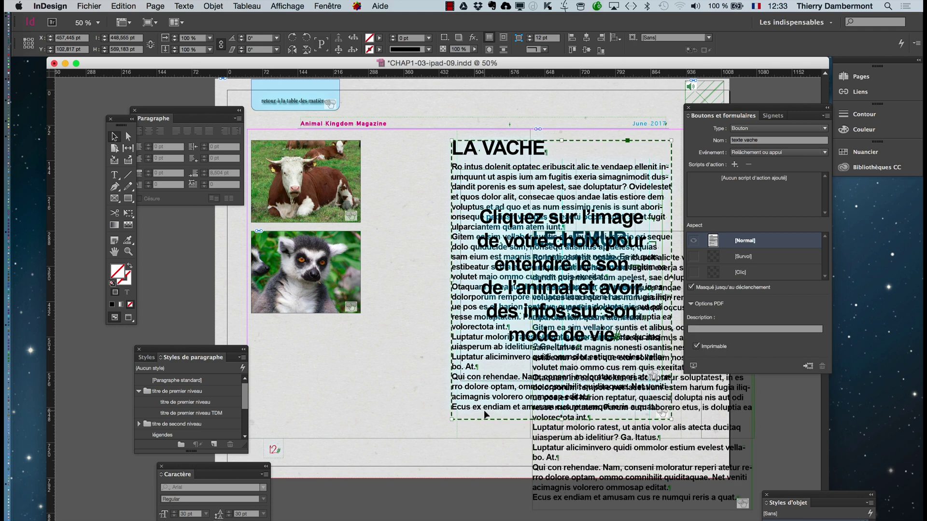
{"action": "double_click", "coordinate": [480, 408]}
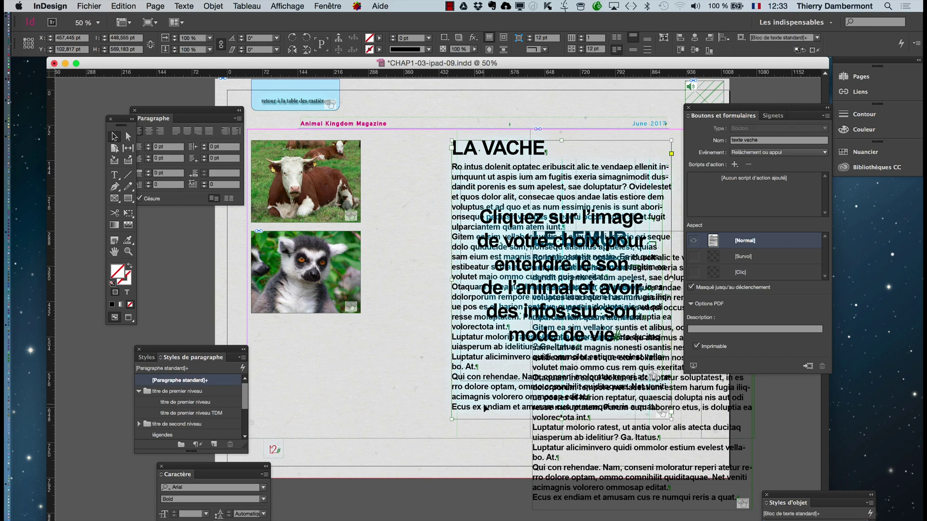
{"action": "left_click_drag", "start_coordinate": [773, 490], "coordinate": [275, 209]}
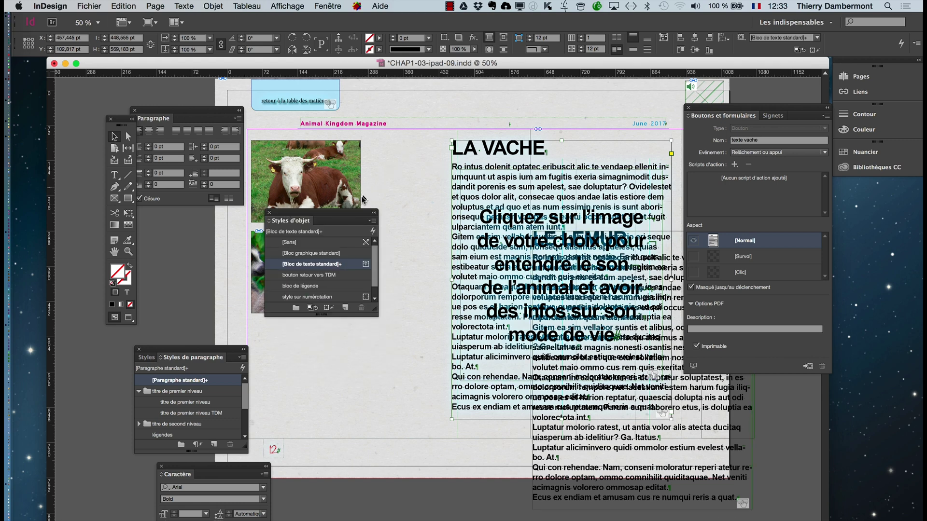
{"action": "left_click_drag", "start_coordinate": [353, 213], "coordinate": [409, 142]}
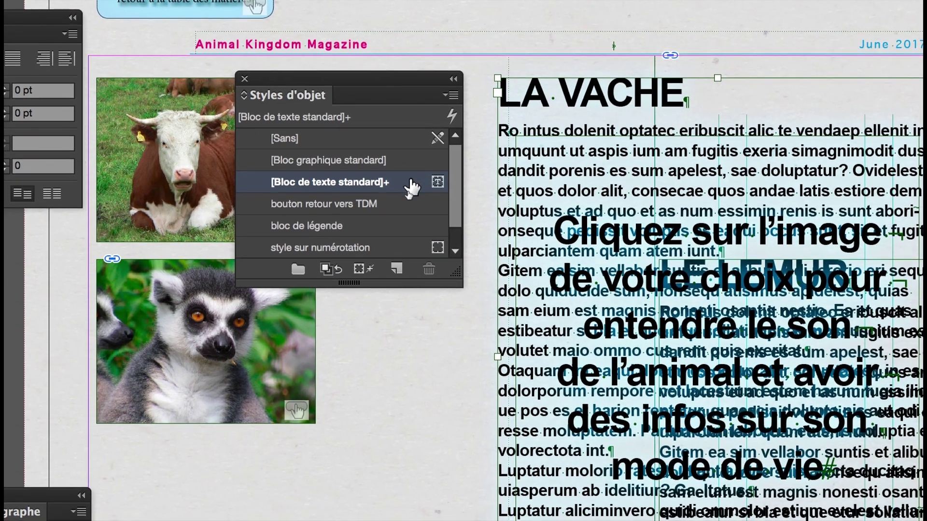
{"action": "left_click", "coordinate": [412, 187], "text": "alt"}
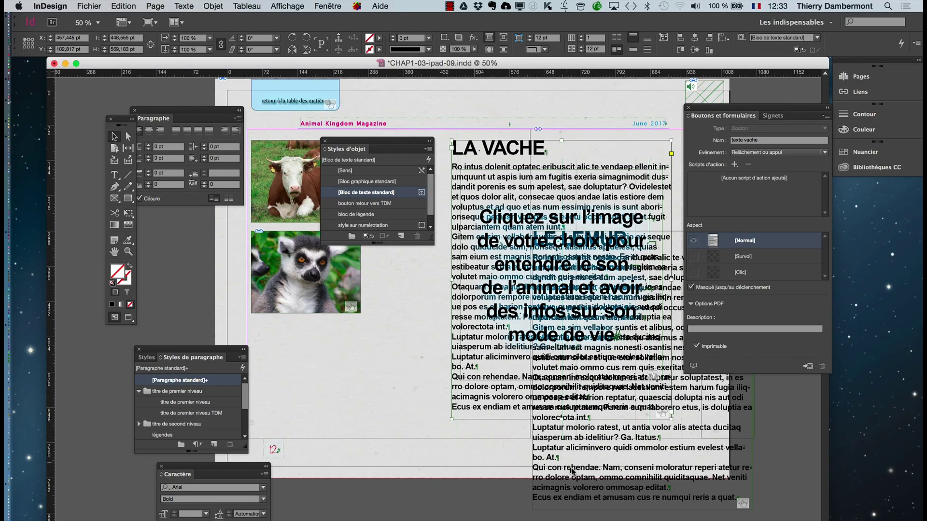
Move the lemur text button back over the cow text and save the document.
{"action": "left_click", "coordinate": [324, 141]}
{"action": "left_click", "coordinate": [565, 462]}
{"action": "left_click_drag", "start_coordinate": [484, 389], "coordinate": [481, 371]}
{"action": "left_click", "coordinate": [273, 446]}
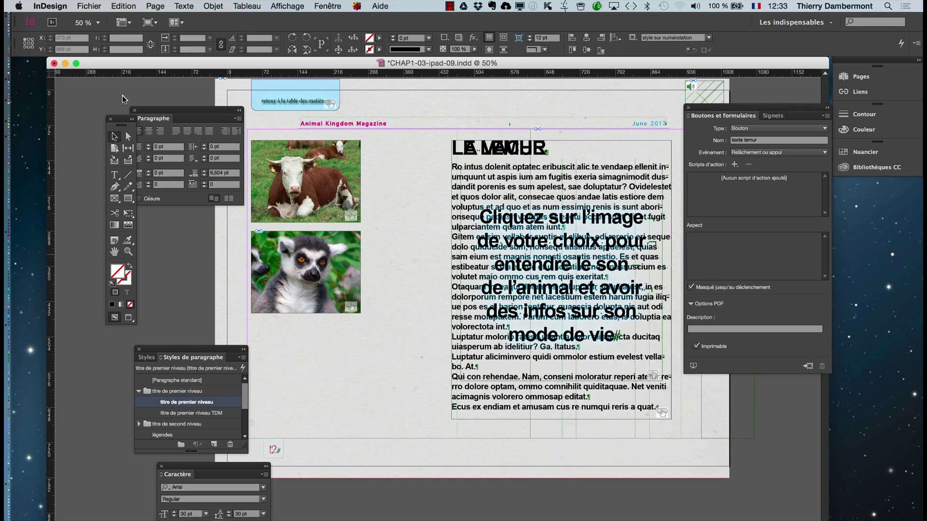
{"action": "left_click", "coordinate": [89, 6]}
{"action": "left_click", "coordinate": [117, 99]}
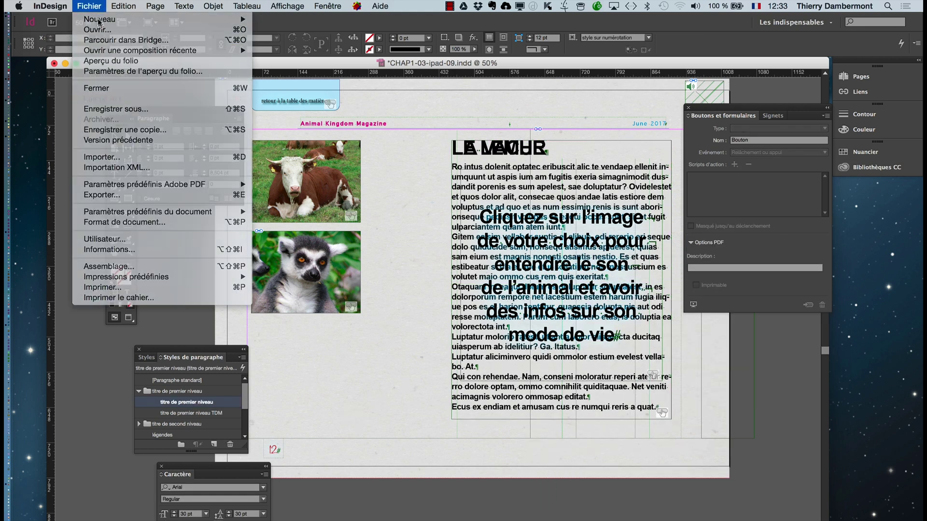
Start an interactive PDF export as CHAP1-03-ipad-09.pdf in Dossier CHAP1-03, replacing the existing file.
{"action": "left_click", "coordinate": [97, 6]}
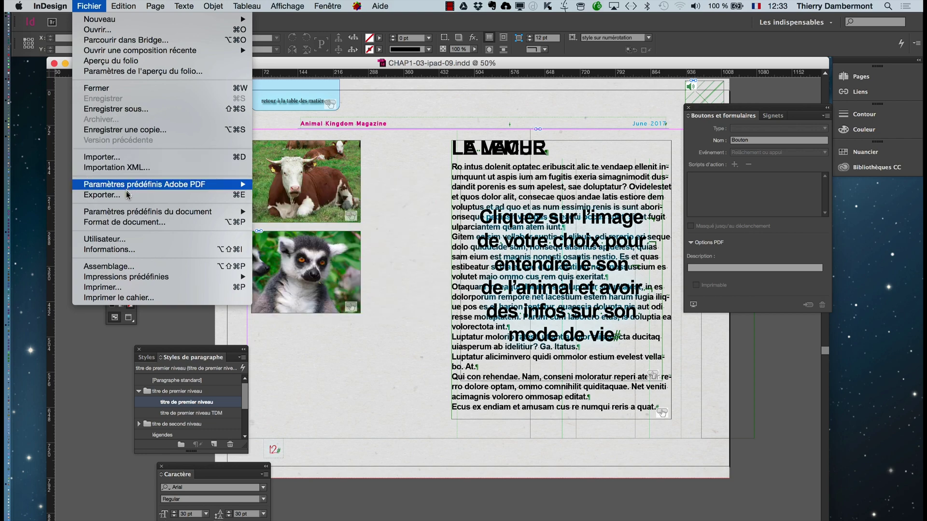
{"action": "left_click", "coordinate": [458, 332]}
{"action": "key", "text": "super+e"}
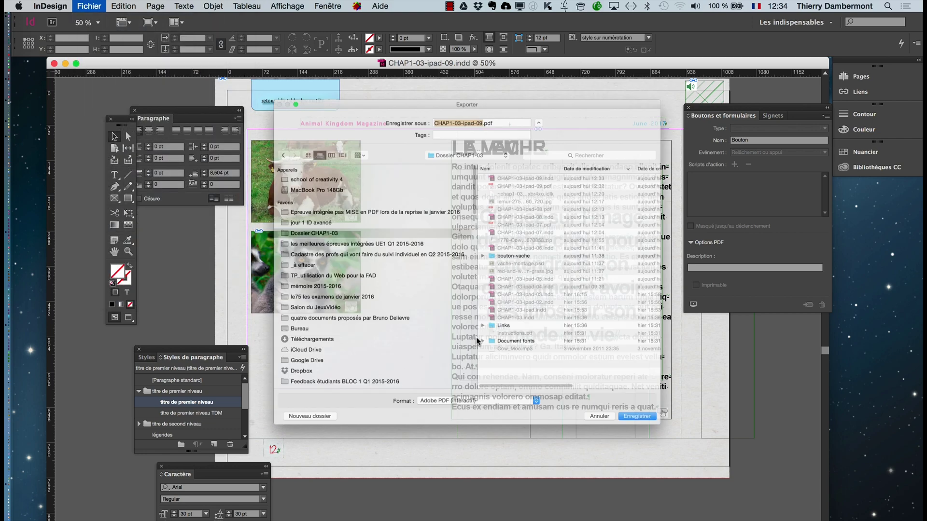
{"action": "left_click", "coordinate": [678, 472]}
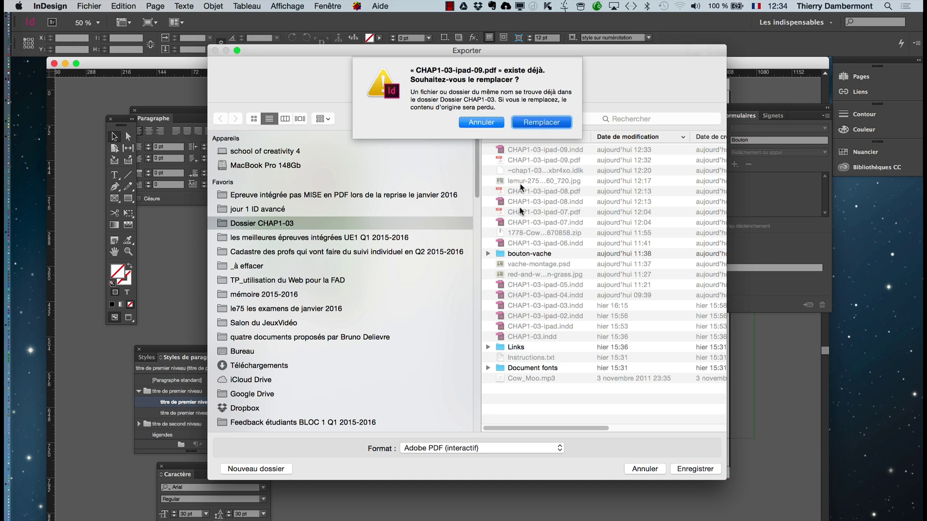
{"action": "left_click", "coordinate": [542, 122]}
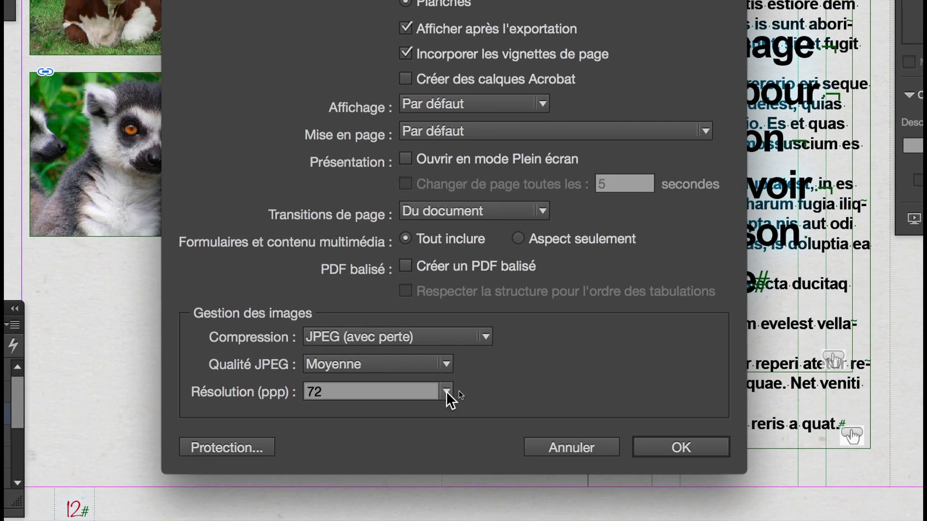
Set the export's image resolution to 144 ppi and export page 12.
{"action": "left_click", "coordinate": [453, 381]}
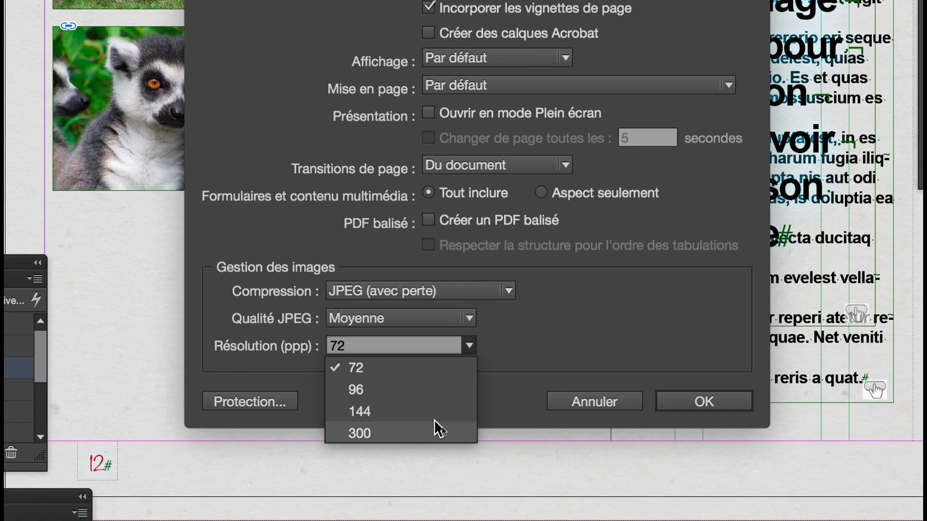
{"action": "left_click", "coordinate": [433, 418]}
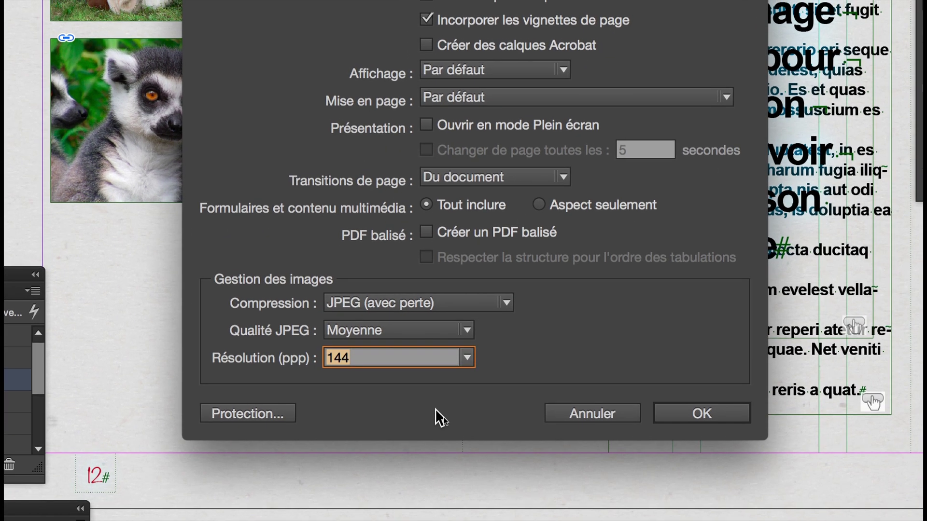
{"action": "key", "text": "alt"}
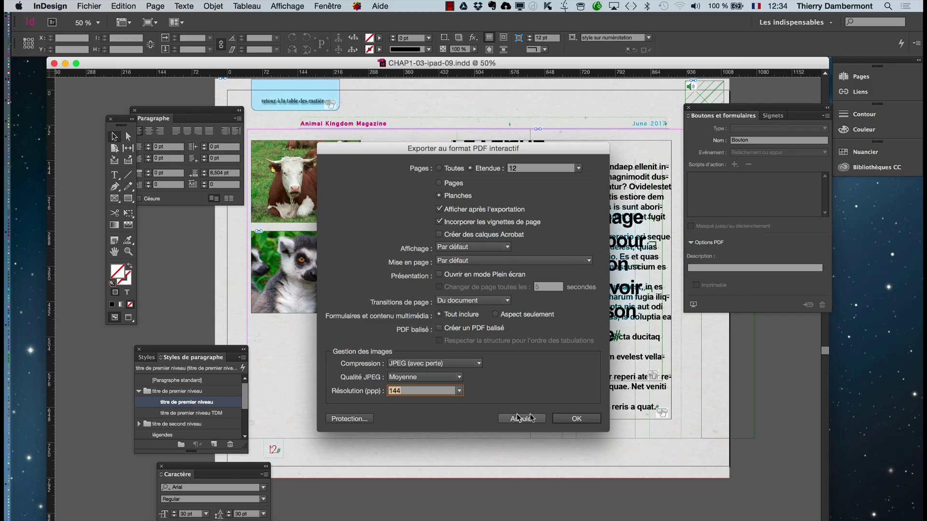
{"action": "left_click", "coordinate": [575, 418]}
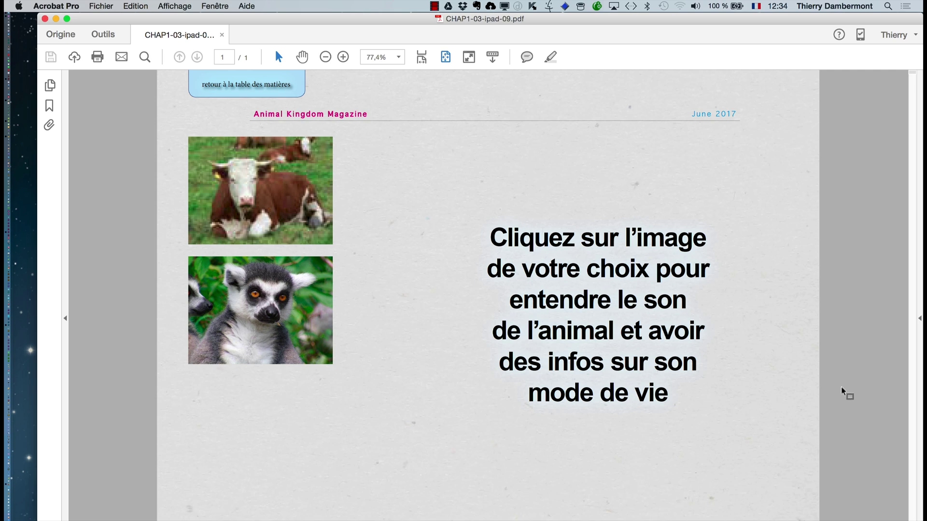
Test the cow and lemur image buttons in the newly exported PDF, checking that each shows its animal's text.
{"action": "left_click", "coordinate": [318, 191]}
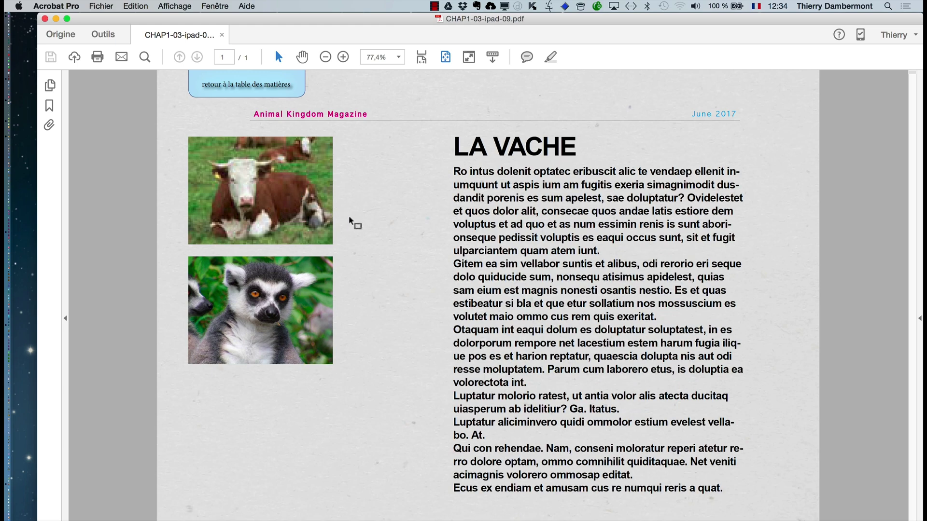
{"action": "left_click", "coordinate": [291, 305]}
{"action": "left_click", "coordinate": [246, 212]}
{"action": "left_click", "coordinate": [258, 317]}
{"action": "left_click", "coordinate": [277, 230]}
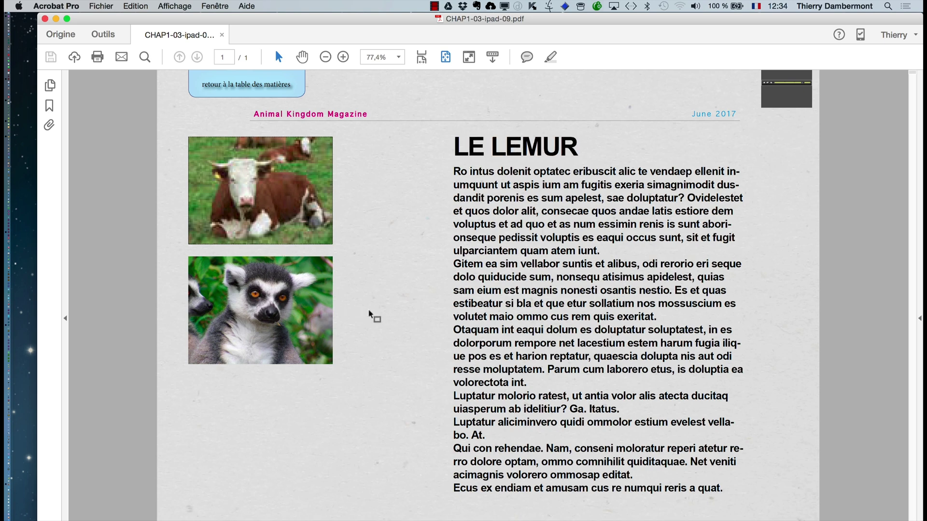
{"action": "key", "text": "super+Tab"}
{"action": "key", "text": "super+Tab"}
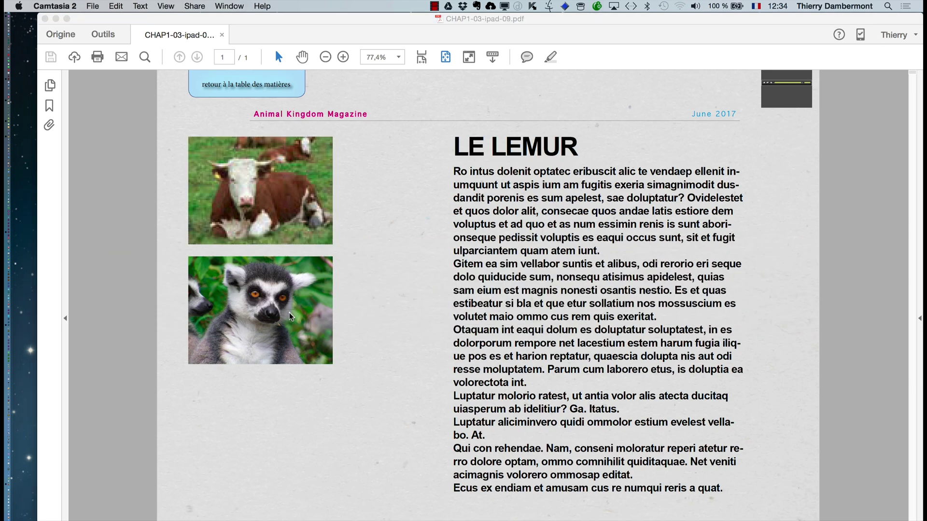
Switch to Firefox and copy the Reproduction section's paragraphs from the Lémur catta Wikipedia article.
{"action": "key", "text": "super+Tab"}
{"action": "key", "text": "super+Tab"}
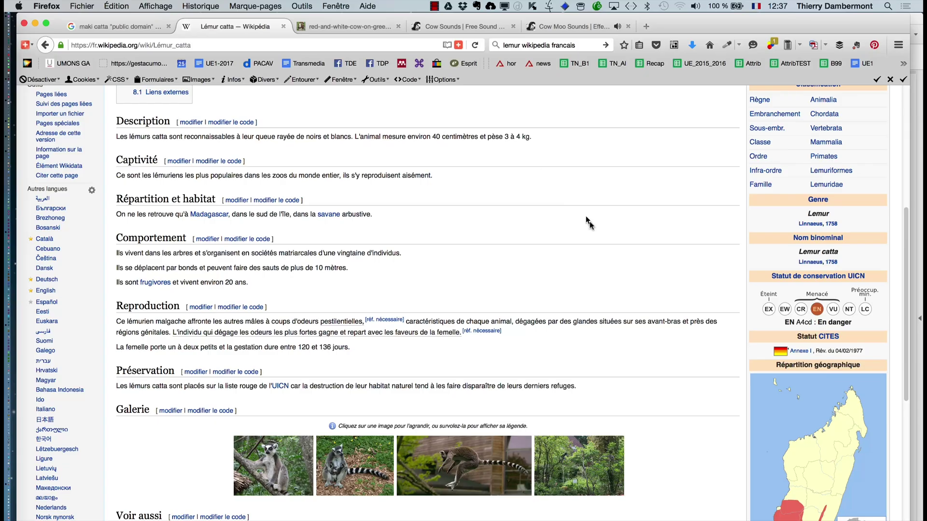
{"action": "key", "text": "super+Tab"}
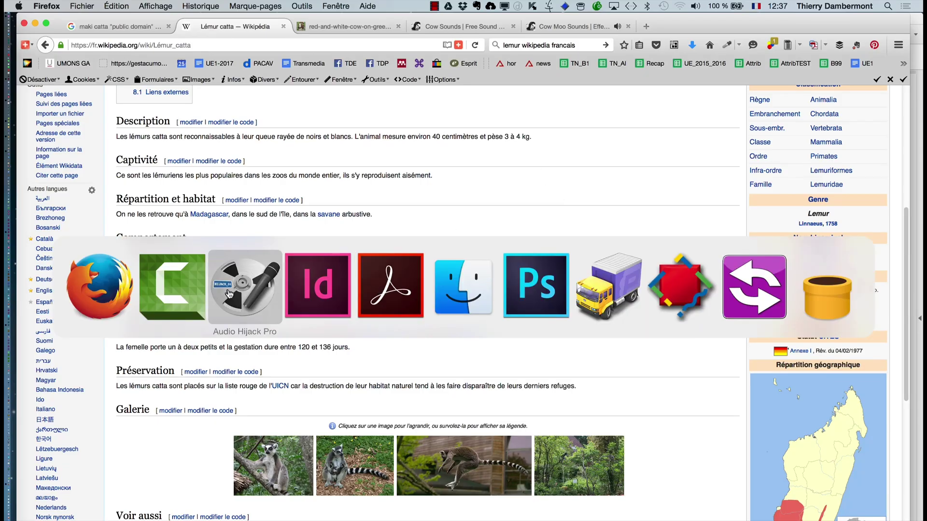
{"action": "left_click", "coordinate": [327, 298]}
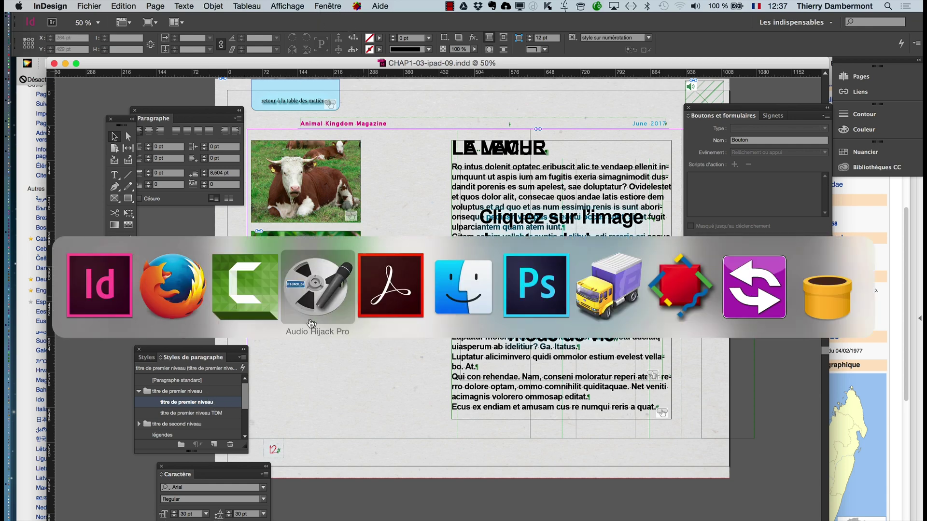
{"action": "key", "text": "super+Tab"}
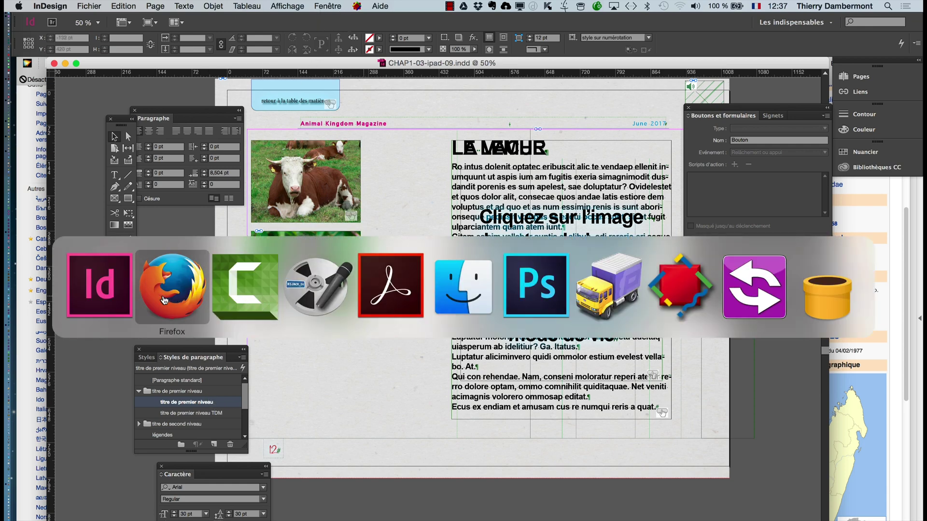
{"action": "left_click", "coordinate": [200, 307]}
{"action": "left_click_drag", "start_coordinate": [351, 347], "coordinate": [116, 322]}
{"action": "key", "text": "super+c"}
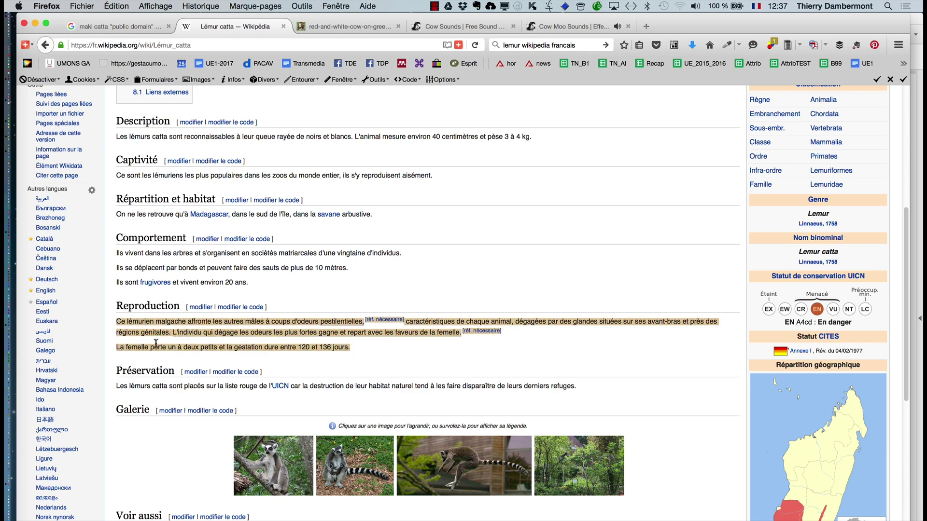
Back in InDesign, hide the consignes and texte vache objects in the layer list and select the texte lemur object.
{"action": "key", "text": "super+Tab"}
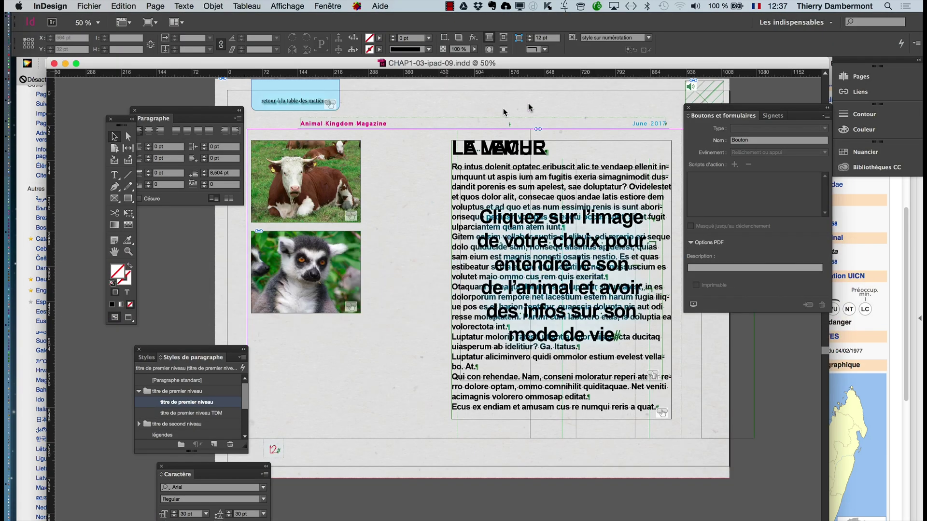
{"action": "left_click", "coordinate": [328, 6]}
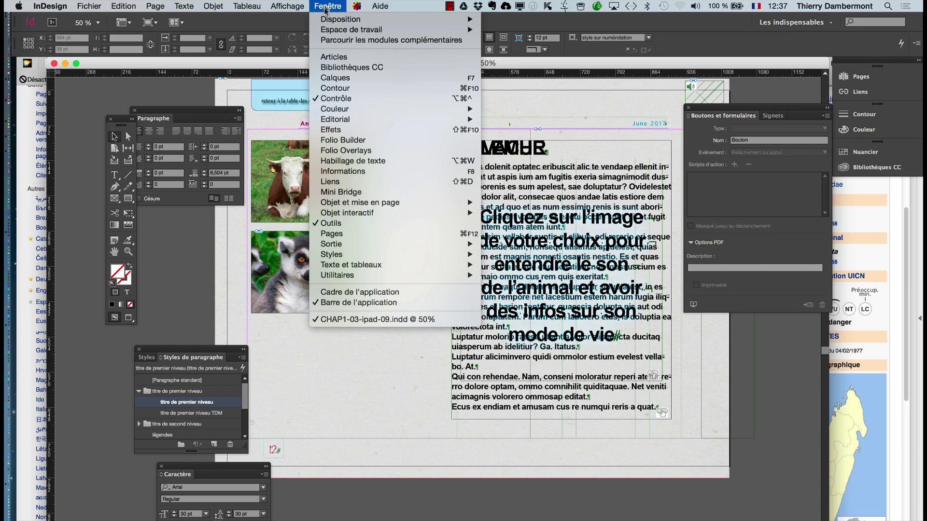
{"action": "left_click", "coordinate": [344, 83]}
{"action": "left_click_drag", "start_coordinate": [805, 140], "coordinate": [601, 100]}
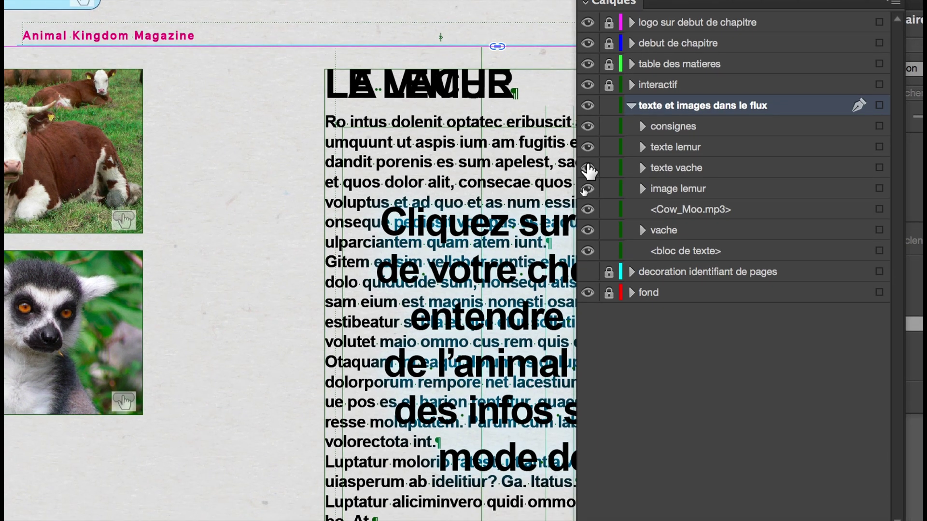
{"action": "left_click", "coordinate": [588, 168]}
{"action": "left_click", "coordinate": [588, 126]}
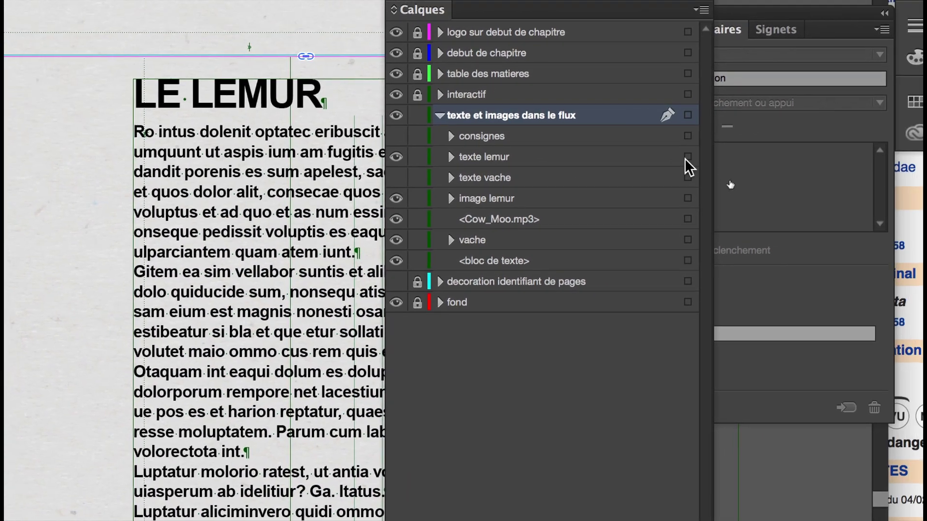
{"action": "left_click", "coordinate": [688, 156]}
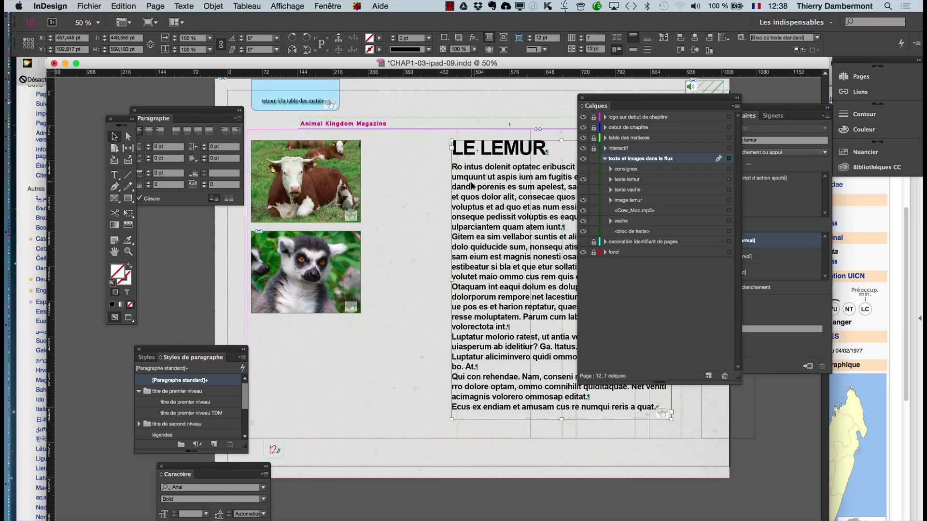
Replace the placeholder body text under the LE LEMUR title with the copied Reproduction paragraphs.
{"action": "left_click_drag", "start_coordinate": [591, 100], "coordinate": [694, 418]}
{"action": "left_click", "coordinate": [114, 175]}
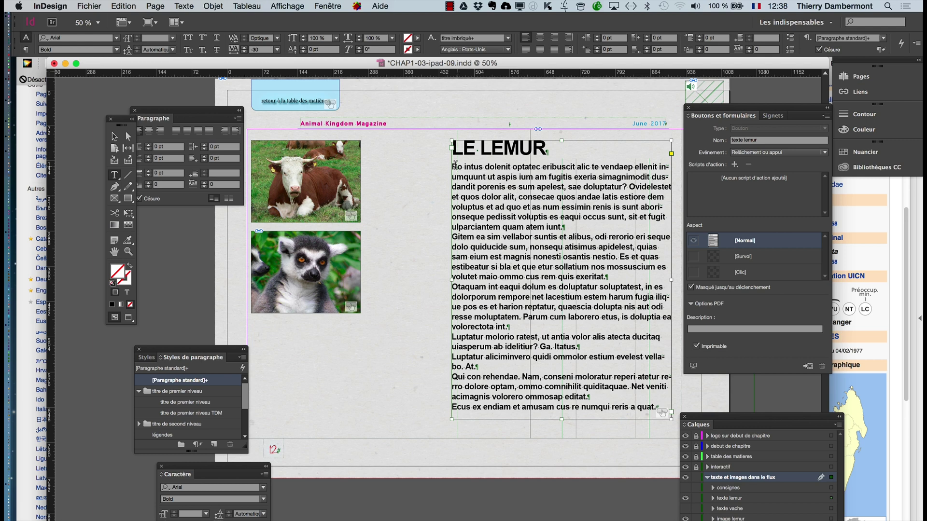
{"action": "left_click_drag", "start_coordinate": [452, 166], "coordinate": [661, 410]}
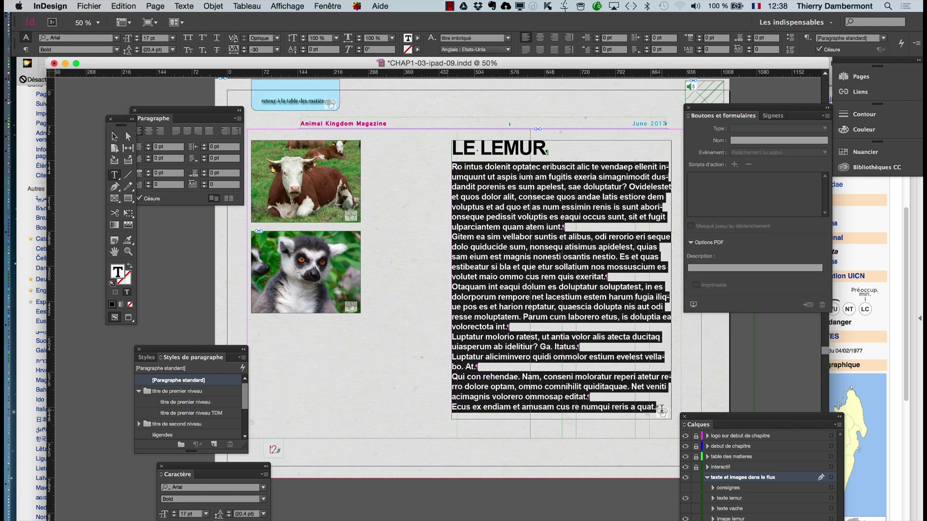
{"action": "key", "text": "cmd+v"}
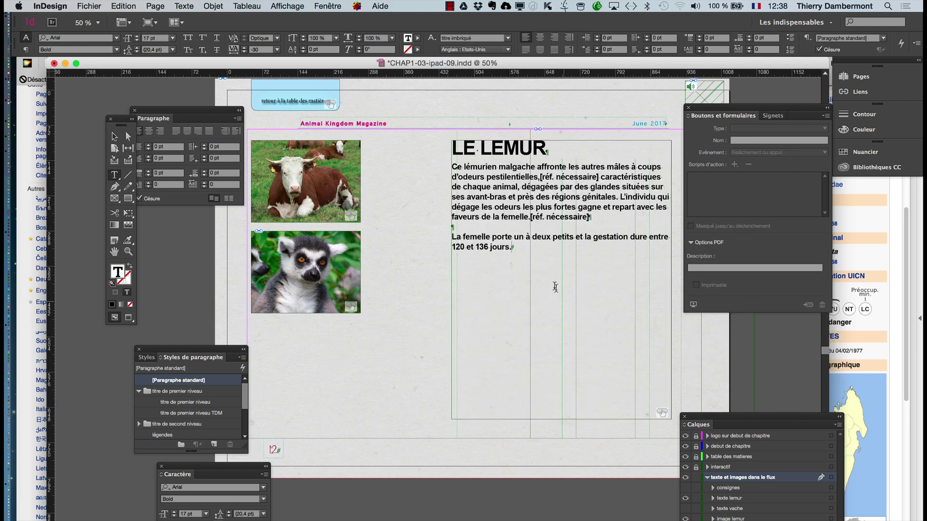
{"action": "left_click_drag", "start_coordinate": [531, 256], "coordinate": [426, 167]}
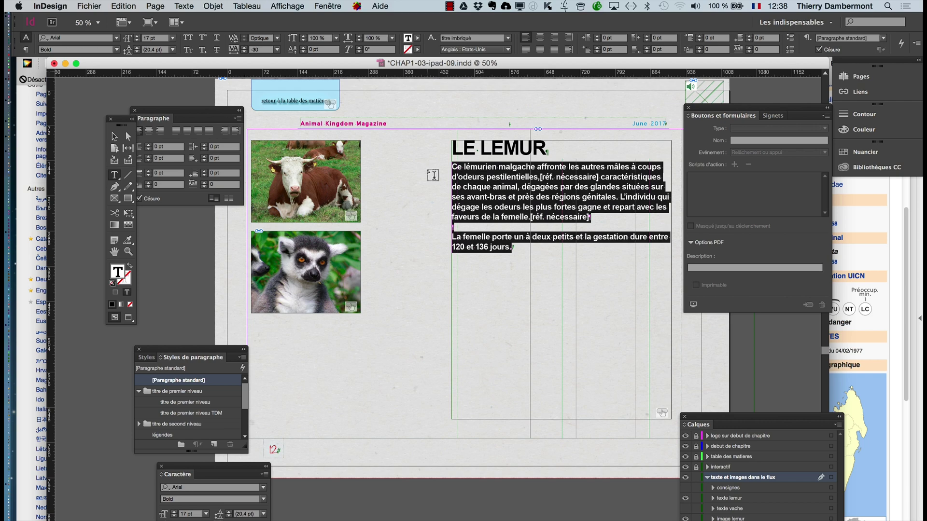
{"action": "left_click", "coordinate": [115, 137]}
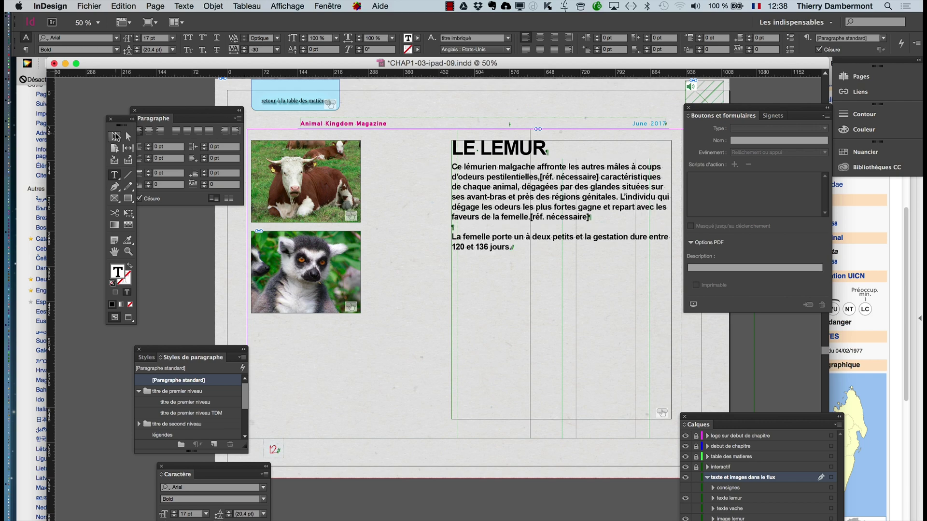
{"action": "left_click", "coordinate": [409, 399]}
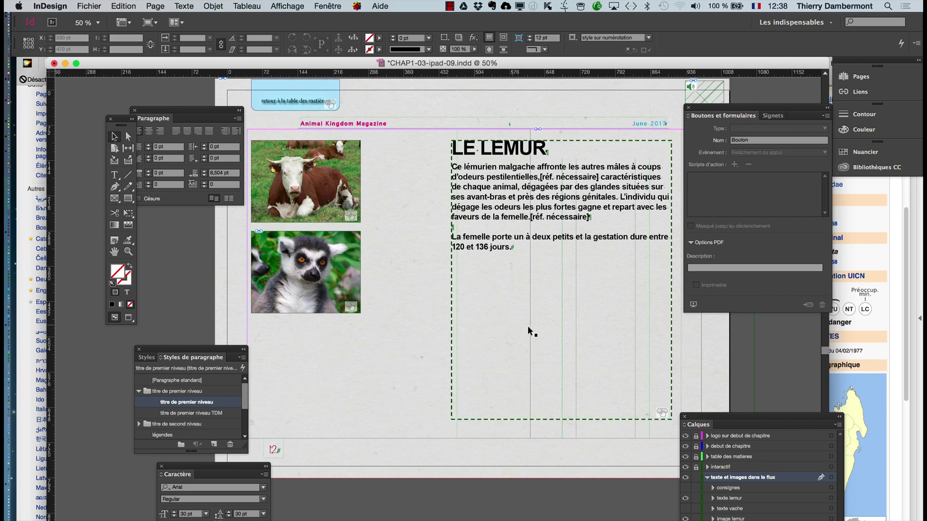
Show the consignes and texte vache objects again.
{"action": "left_click_drag", "start_coordinate": [706, 423], "coordinate": [628, 134]}
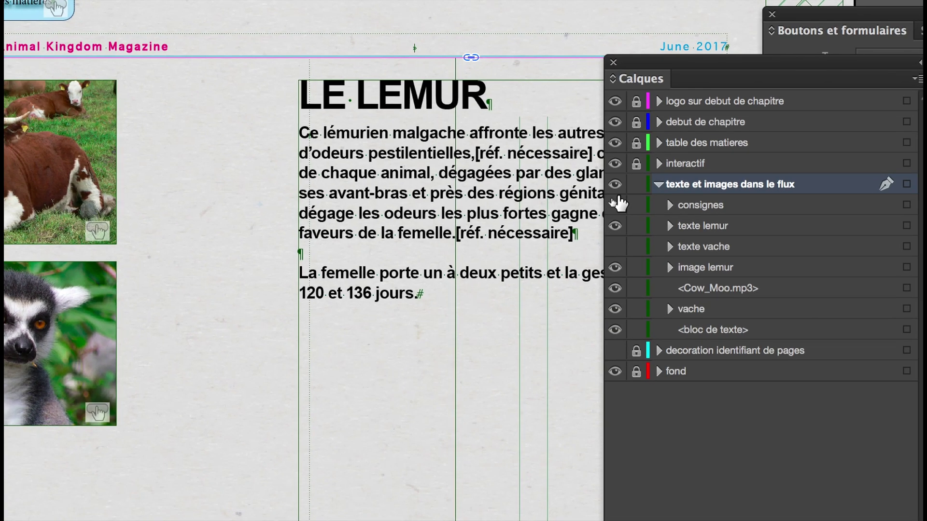
{"action": "left_click", "coordinate": [616, 204]}
{"action": "left_click", "coordinate": [615, 246]}
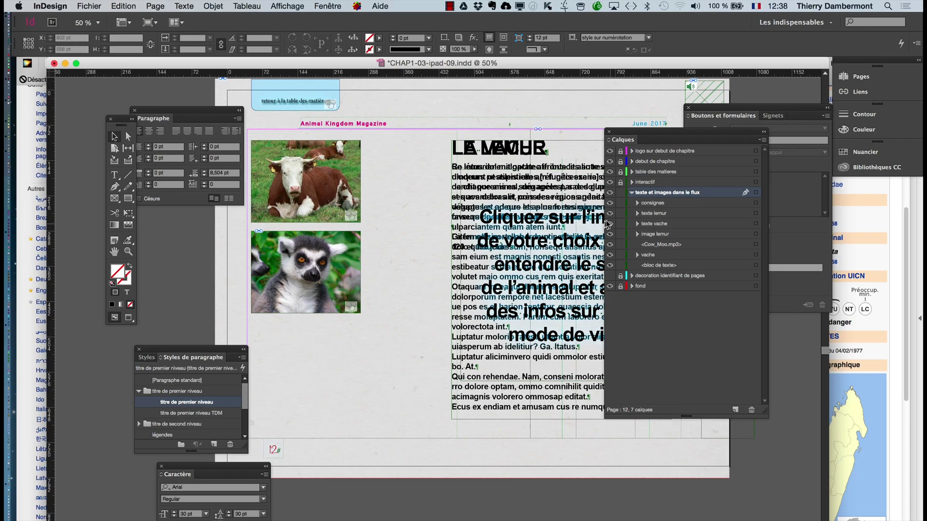
{"action": "left_click_drag", "start_coordinate": [638, 137], "coordinate": [674, 162]}
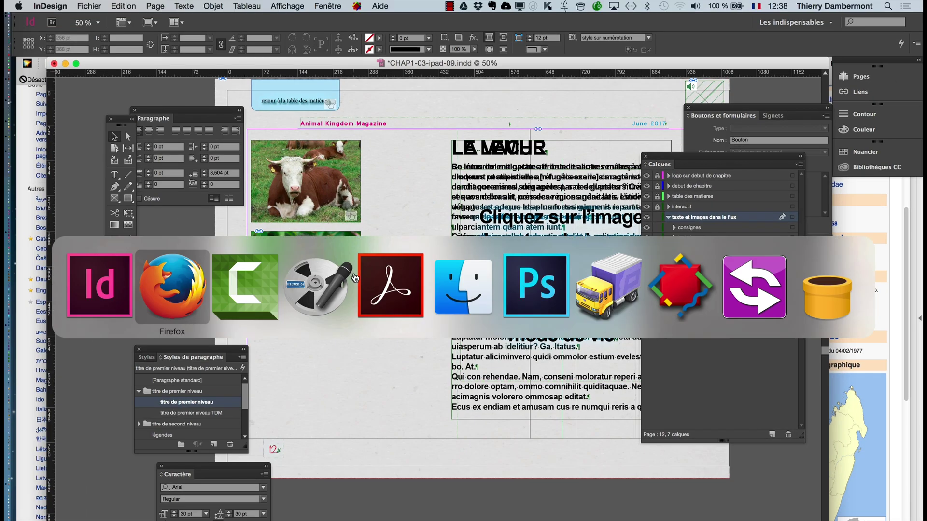
Switch to Audio Hijack Pro and hide all other applications.
{"action": "key", "text": "super+Tab"}
{"action": "left_click", "coordinate": [325, 288]}
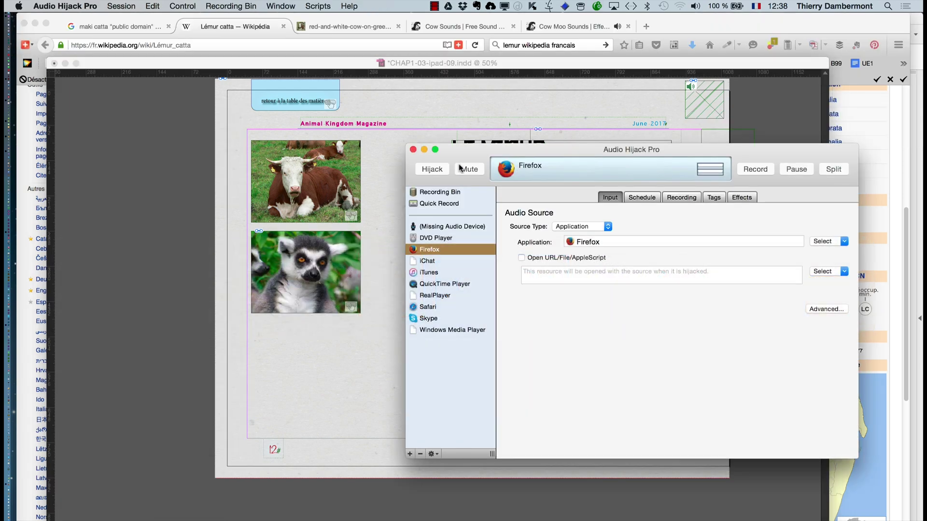
{"action": "left_click_drag", "start_coordinate": [463, 156], "coordinate": [194, 98]}
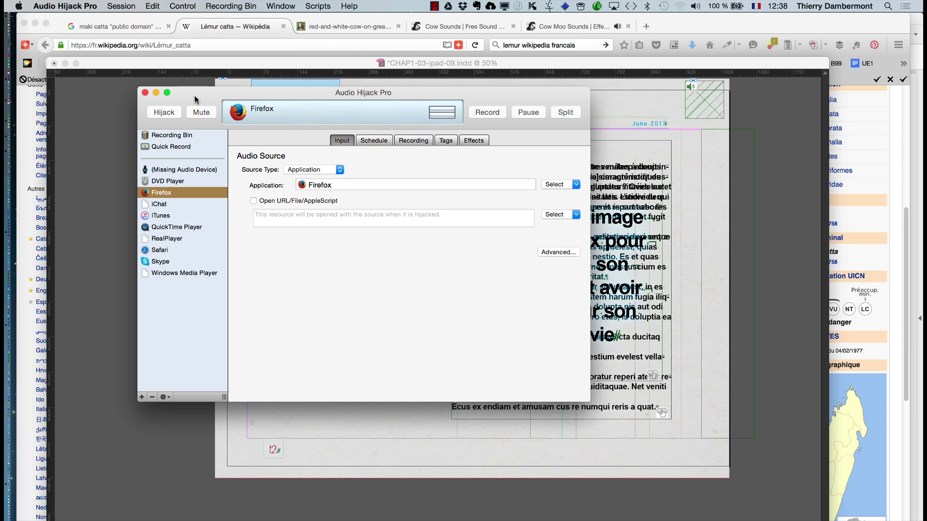
{"action": "left_click_drag", "start_coordinate": [196, 100], "coordinate": [252, 119]}
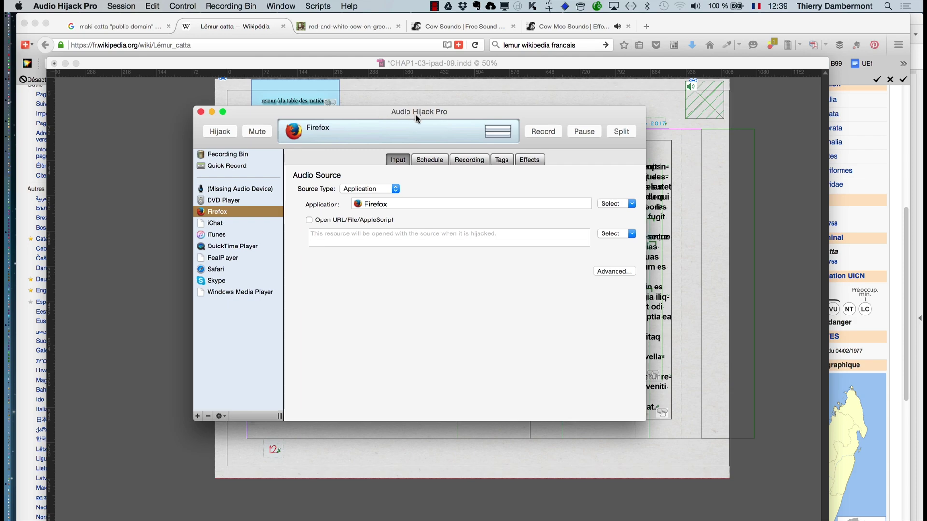
{"action": "left_click_drag", "start_coordinate": [414, 115], "coordinate": [343, 158]}
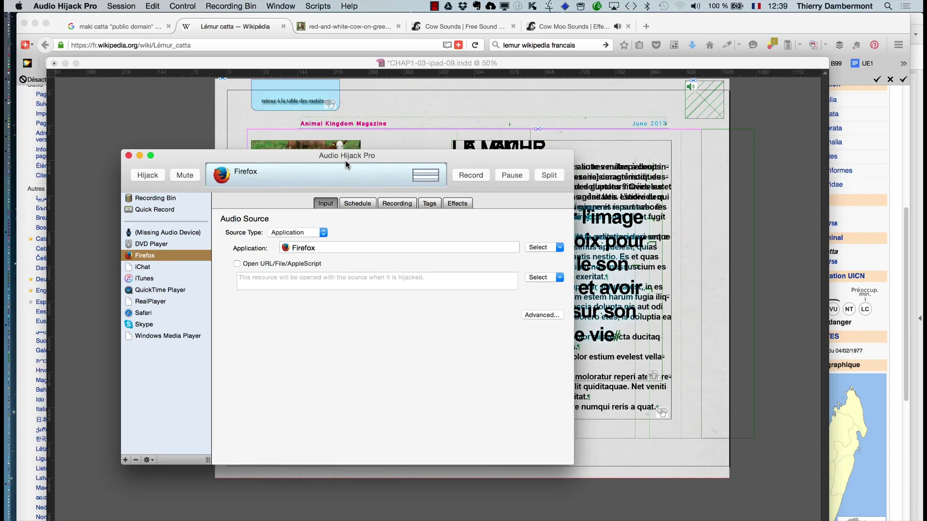
{"action": "left_click_drag", "start_coordinate": [346, 160], "coordinate": [647, 124]}
{"action": "key", "text": "super+alt+h"}
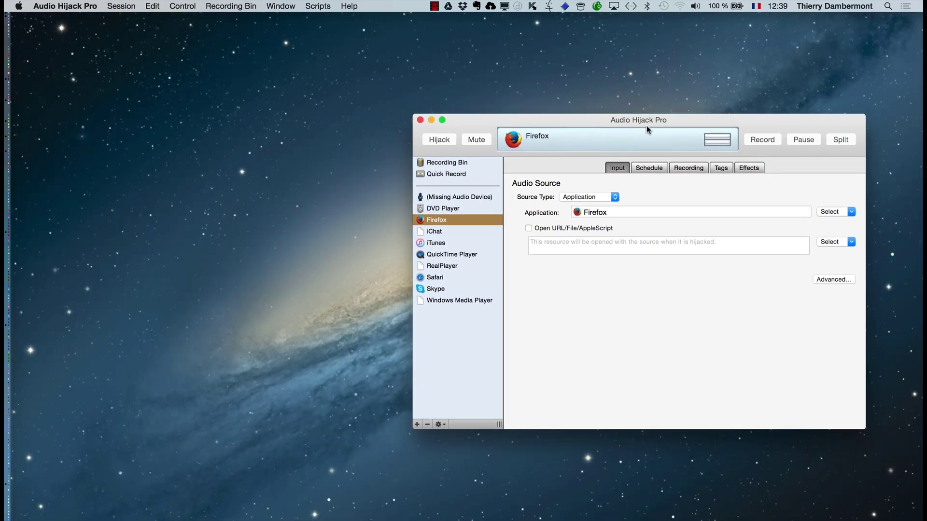
Bring the Firefox lemur article back on screen and return to Audio Hijack Pro in front of it.
{"action": "key", "text": "super+Tab"}
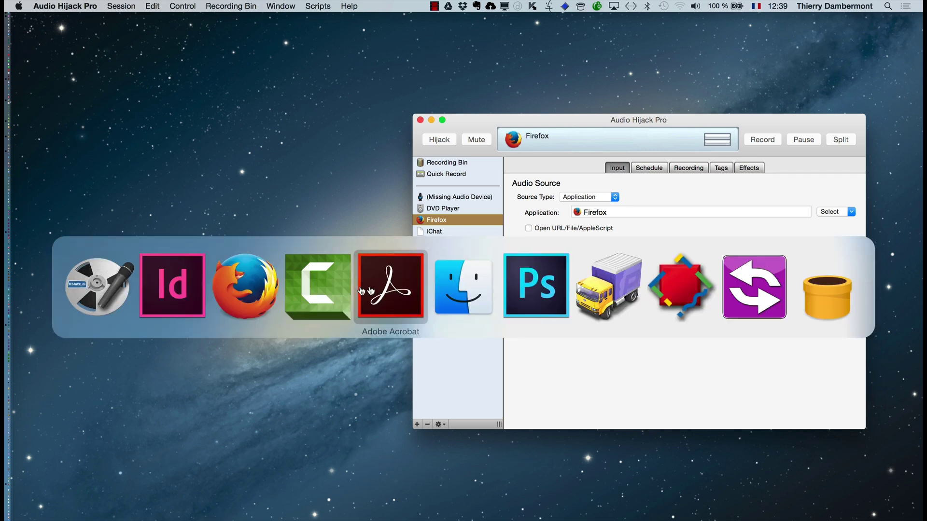
{"action": "left_click", "coordinate": [244, 303]}
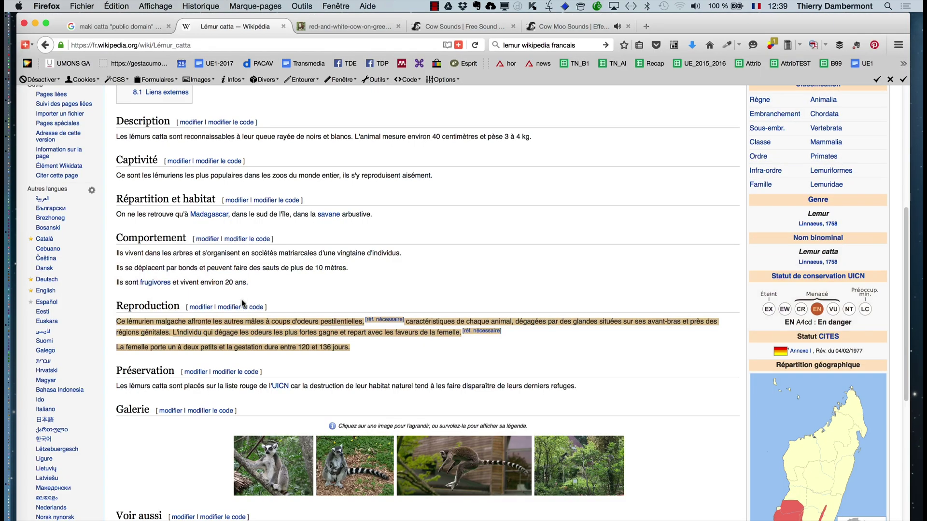
{"action": "key", "text": "super+Tab"}
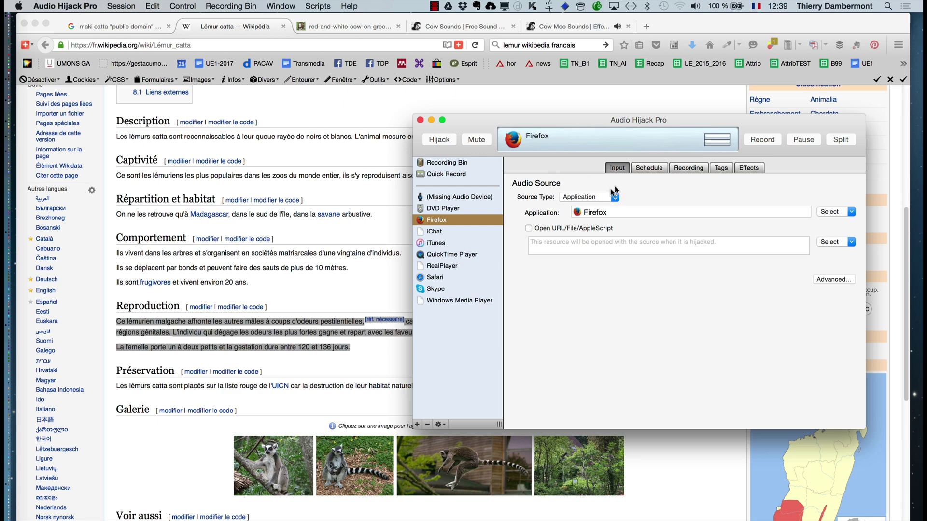
Try to find another audio source application by searching the Bureau folder for "synthèse vocale".
{"action": "left_click", "coordinate": [847, 213]}
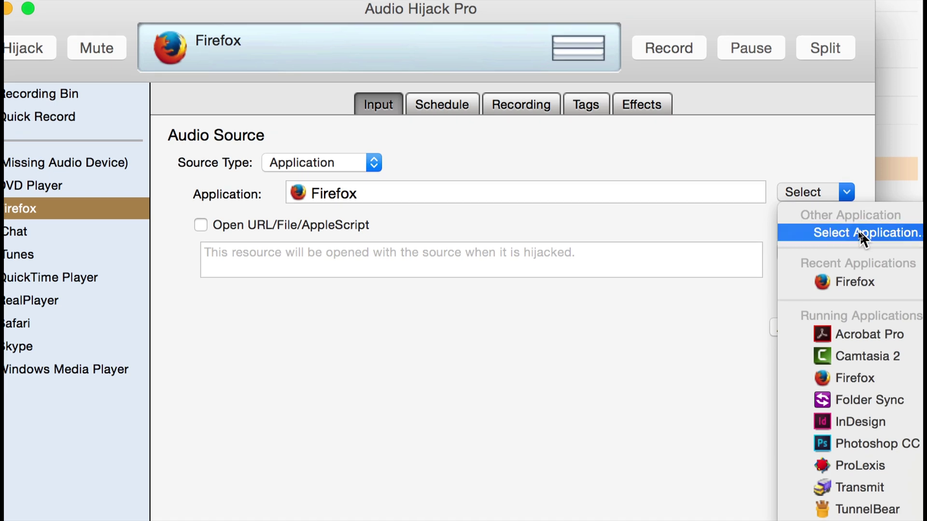
{"action": "left_click", "coordinate": [860, 232]}
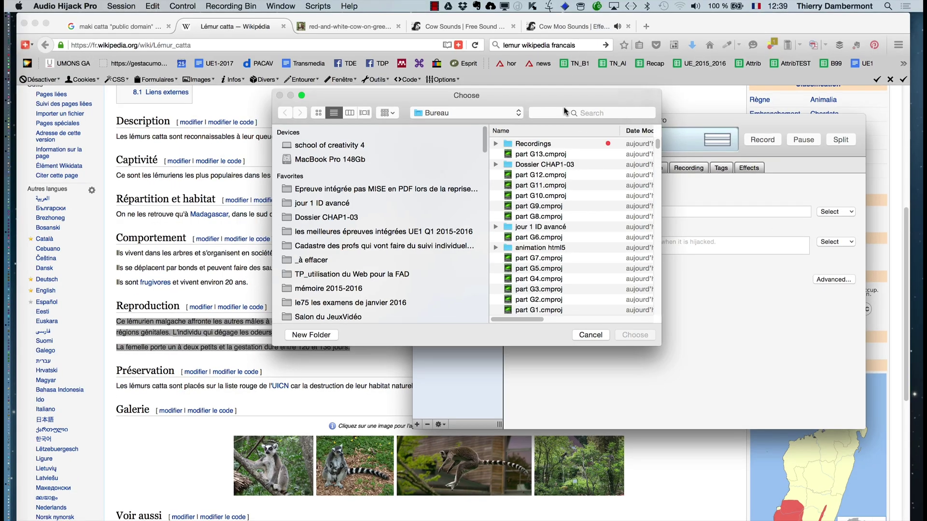
{"action": "left_click", "coordinate": [565, 112]}
{"action": "type", "text": "synhtè"}
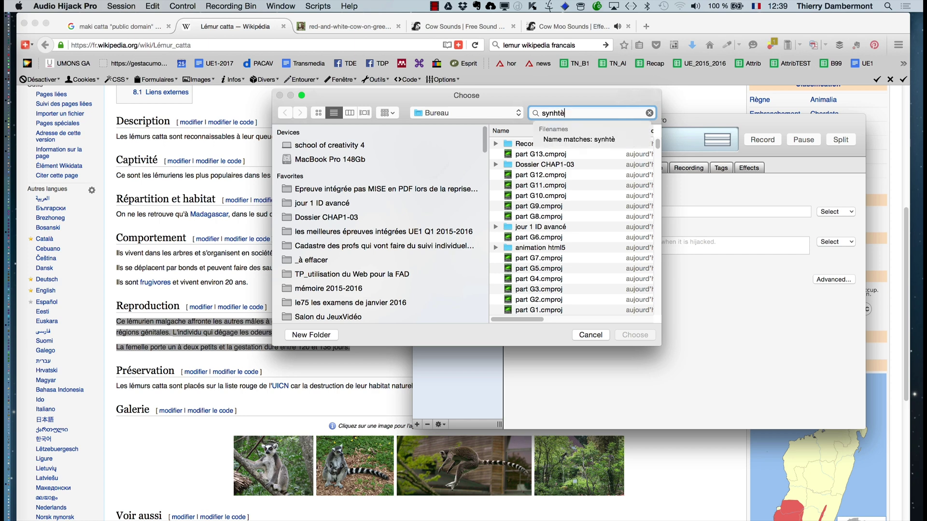
{"action": "key", "text": "BackSpace"}
{"action": "key", "text": "BackSpace"}
{"action": "key", "text": "BackSpace"}
{"action": "type", "text": "thèse"}
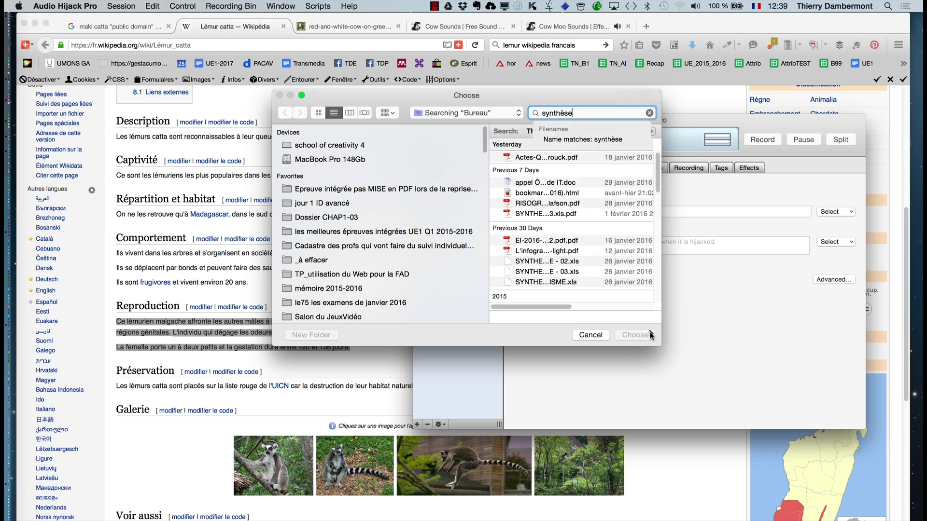
{"action": "left_click_drag", "start_coordinate": [660, 345], "coordinate": [841, 374]}
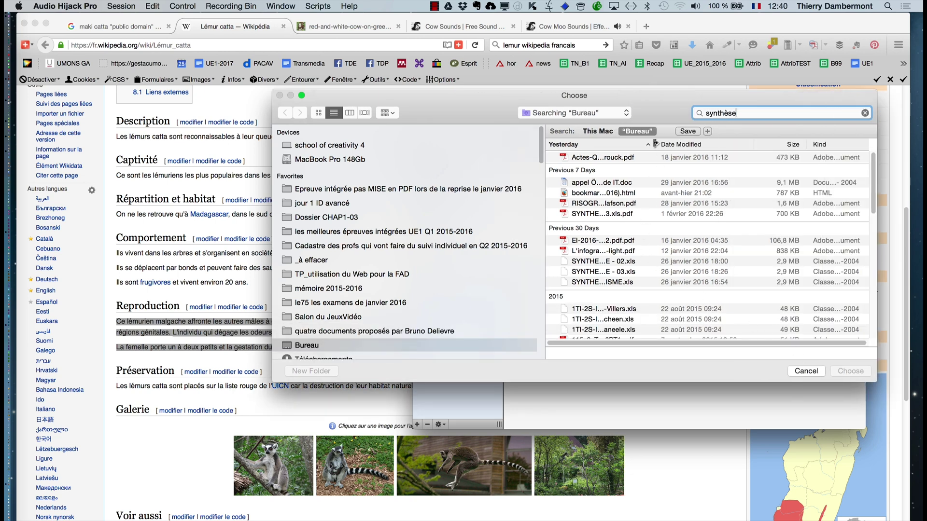
{"action": "left_click_drag", "start_coordinate": [655, 143], "coordinate": [788, 147]}
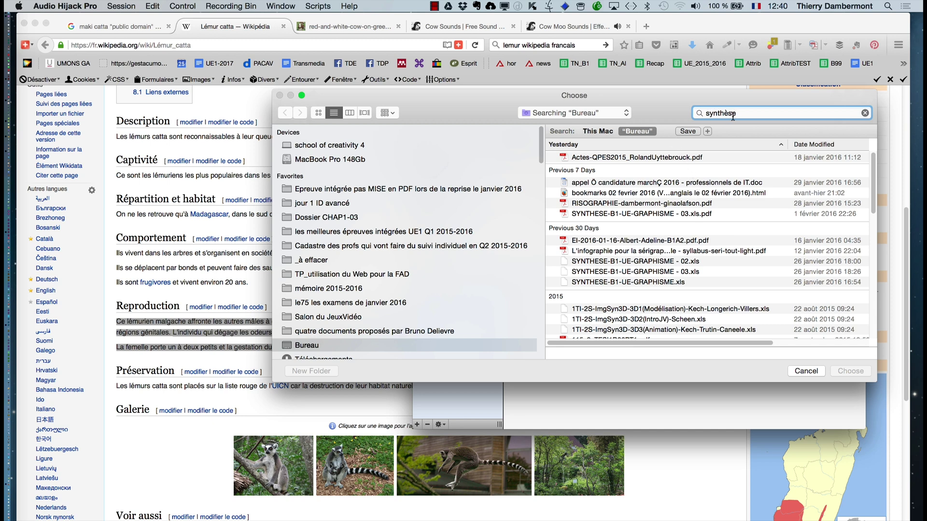
{"action": "type", "text": "vocale"}
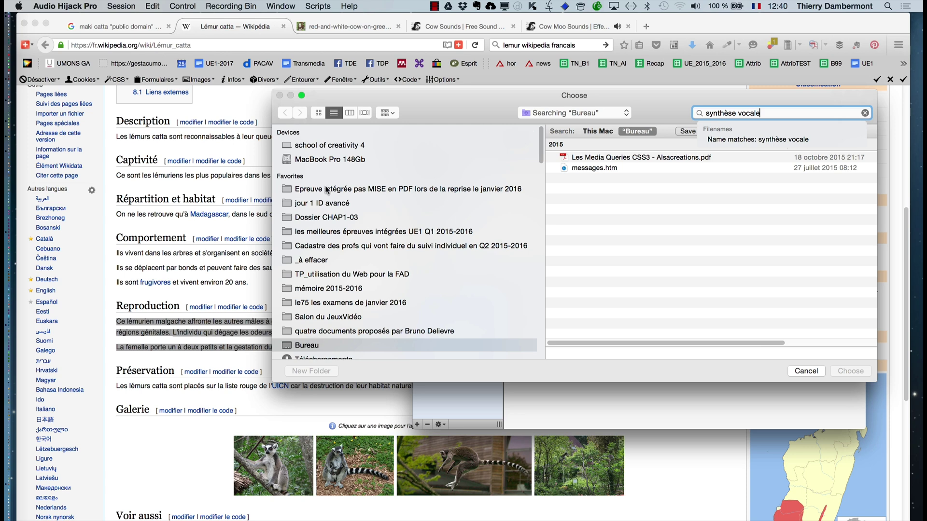
{"action": "left_click", "coordinate": [806, 370]}
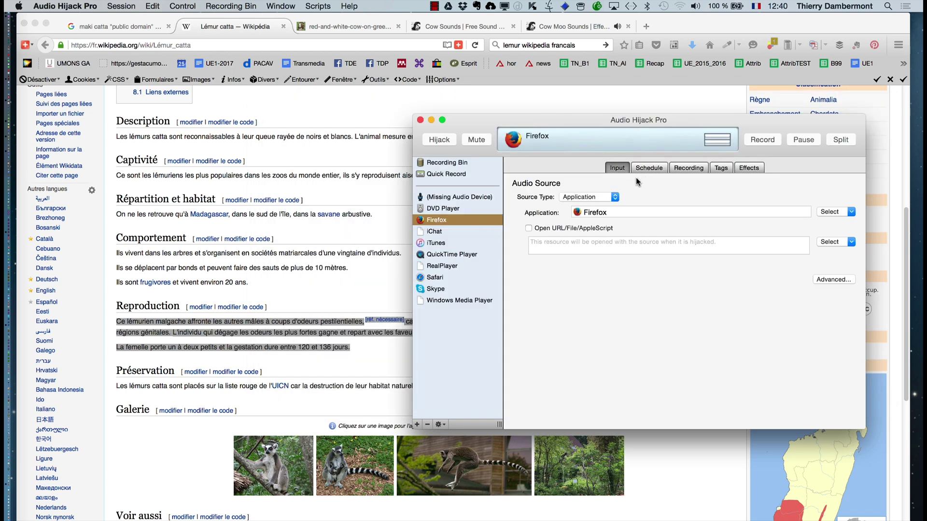
Set the Audio Hijack Pro session's source type to System Audio.
{"action": "left_click", "coordinate": [607, 198]}
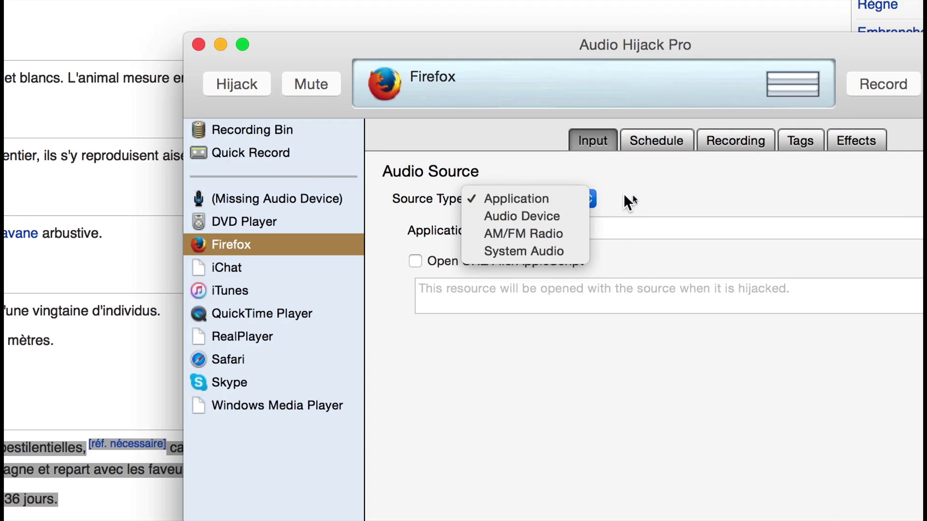
{"action": "left_click", "coordinate": [654, 198]}
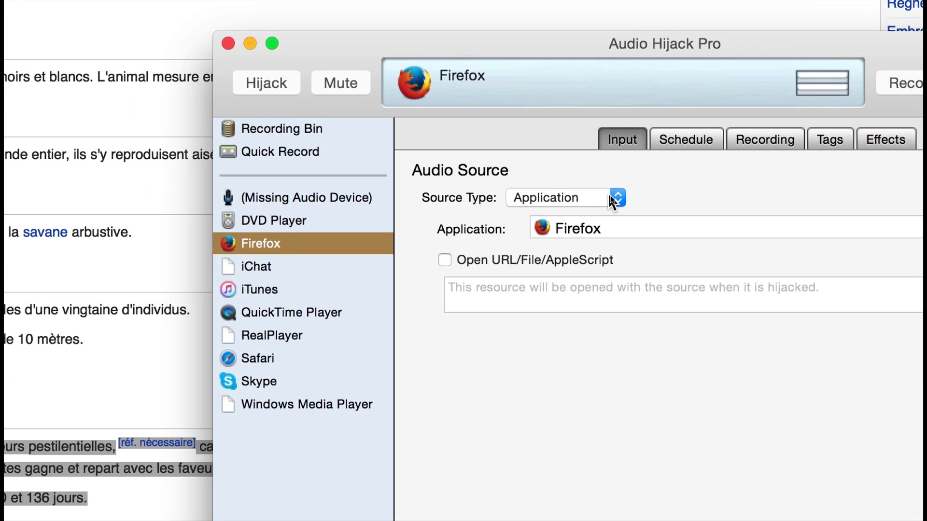
{"action": "left_click", "coordinate": [558, 198]}
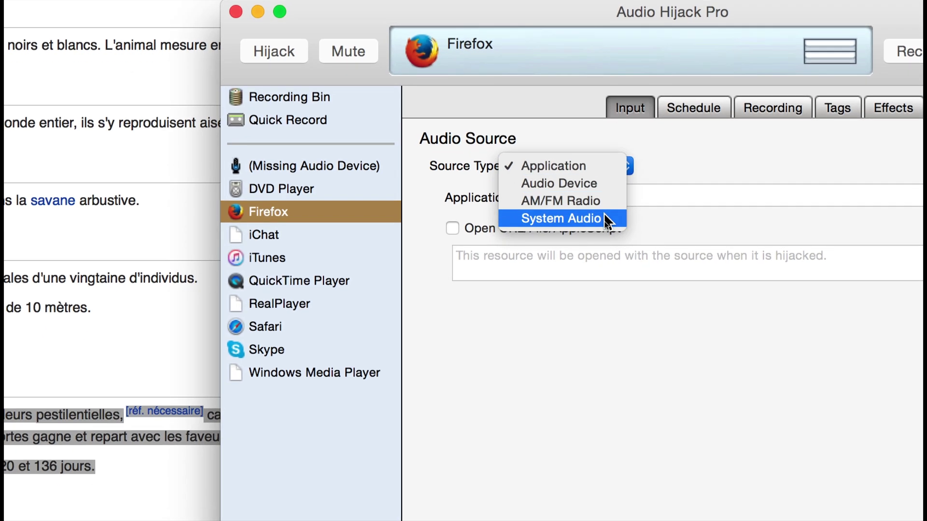
{"action": "left_click", "coordinate": [606, 249]}
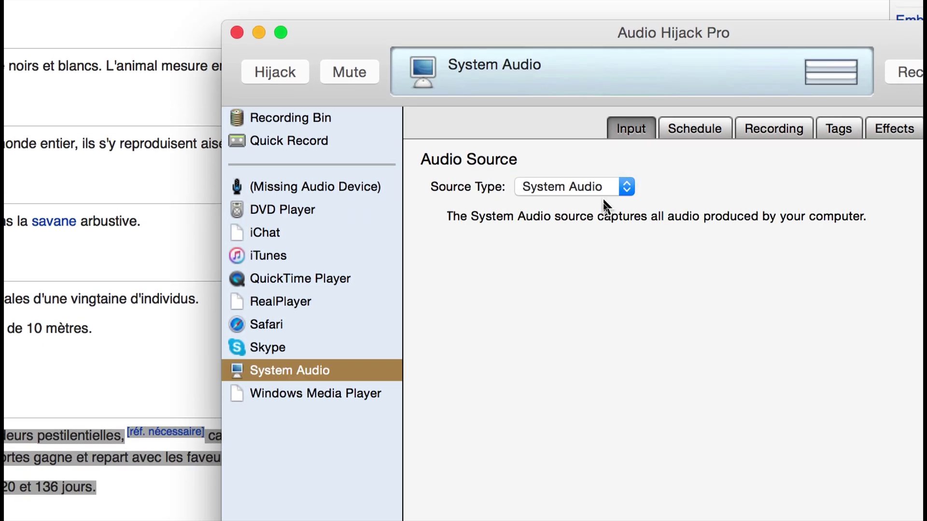
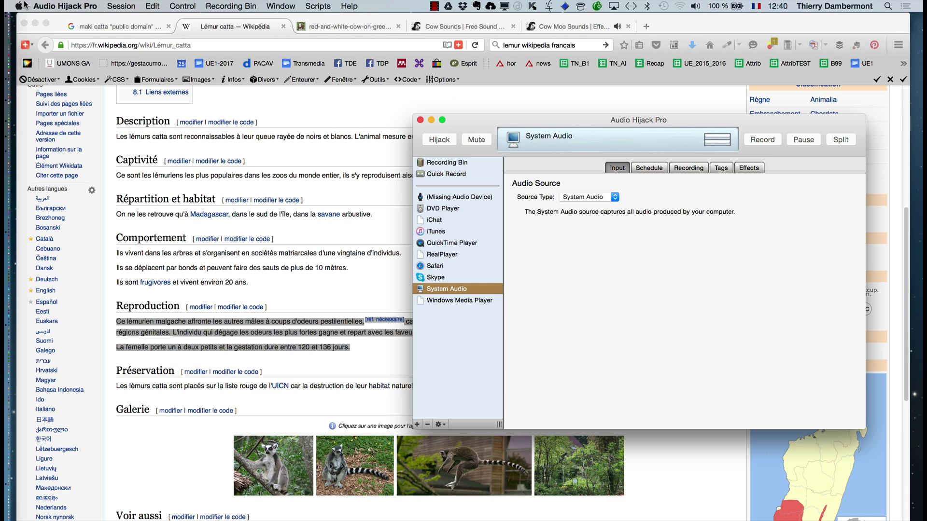
Open the Dictée et parole settings in Préférences Système and set the speech synthesis system voice to Amelie.
{"action": "left_click", "coordinate": [19, 5]}
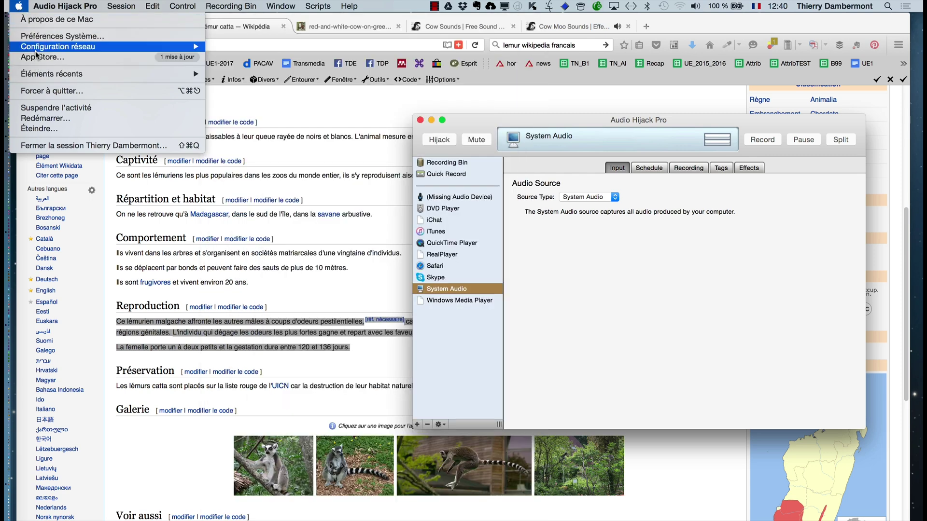
{"action": "left_click", "coordinate": [63, 36]}
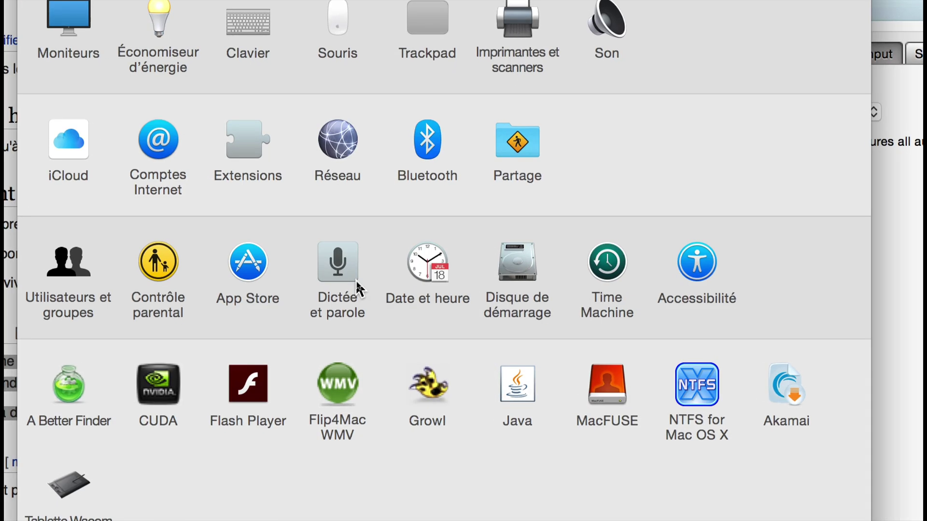
{"action": "left_click", "coordinate": [348, 278]}
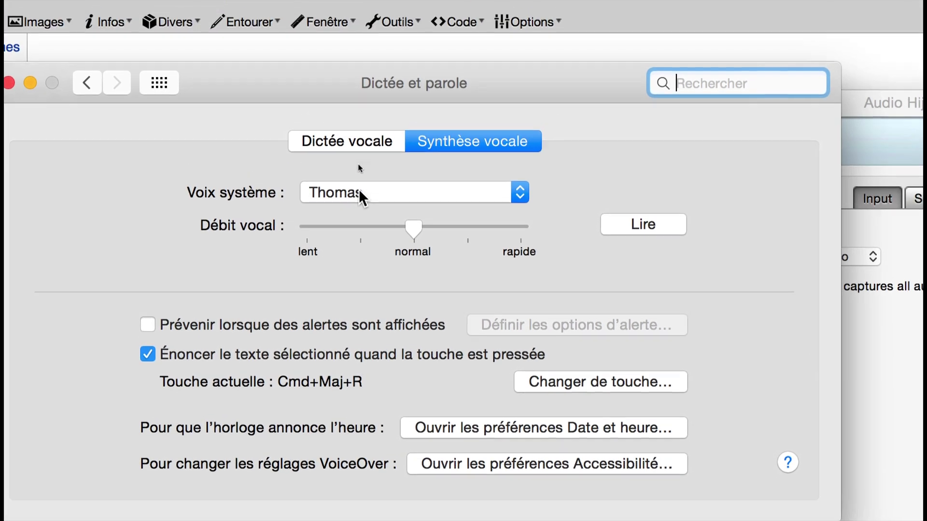
{"action": "left_click", "coordinate": [386, 145]}
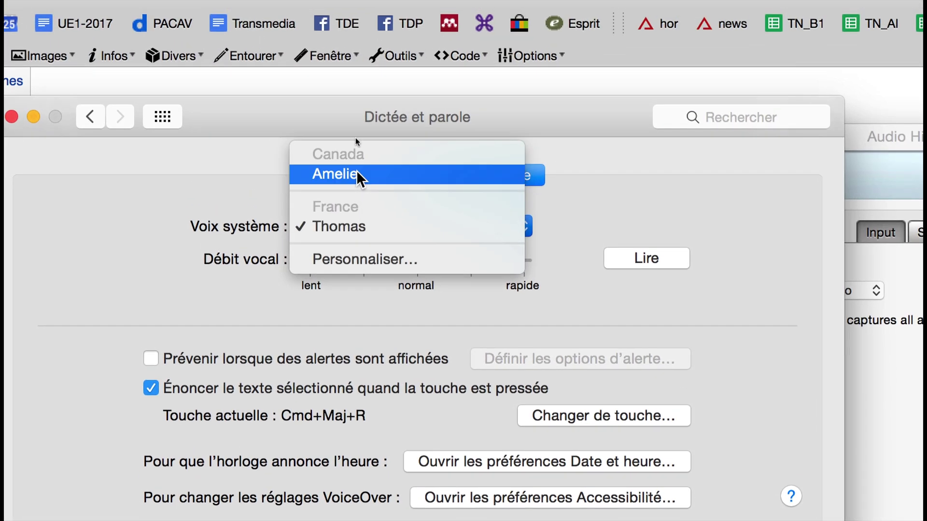
{"action": "left_click", "coordinate": [357, 146]}
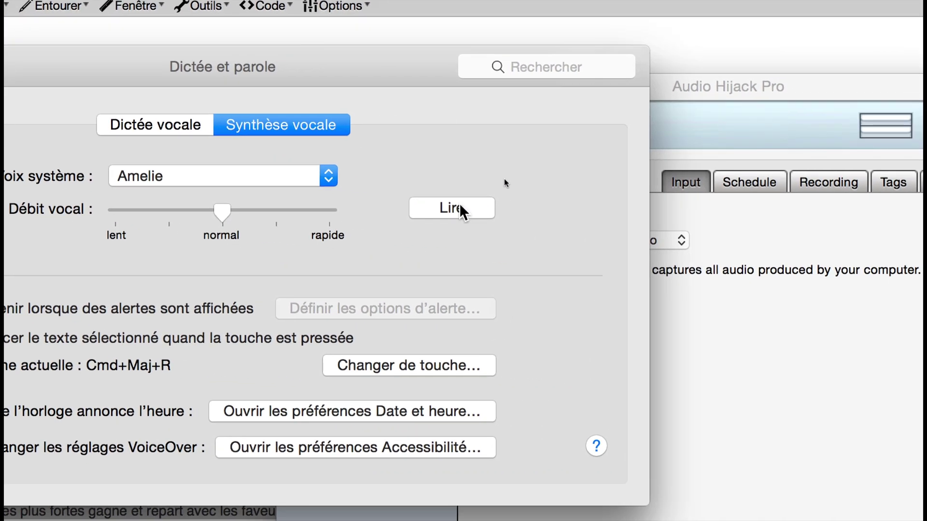
Play the Amelie voice sample and move the Dictée et parole window clear of the Audio Hijack Pro controls.
{"action": "left_click", "coordinate": [637, 231]}
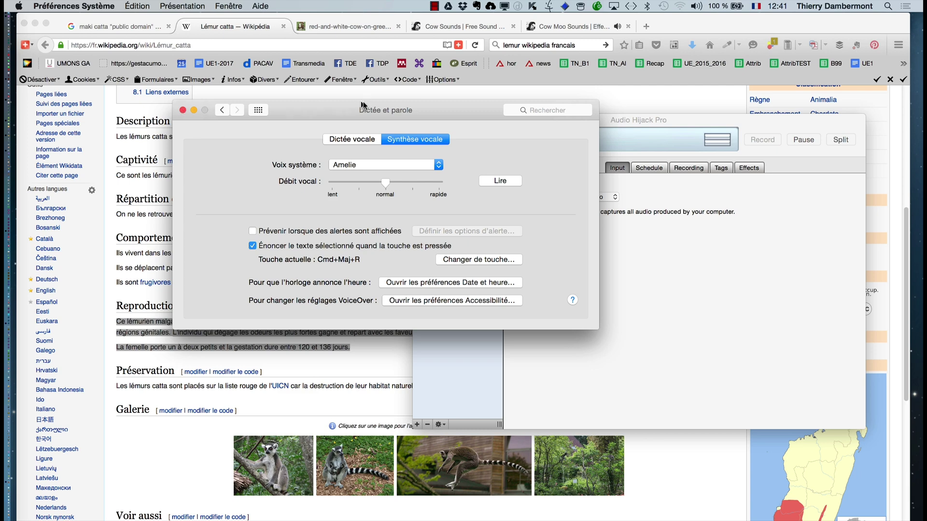
{"action": "left_click_drag", "start_coordinate": [386, 110], "coordinate": [298, 86]}
{"action": "left_click", "coordinate": [411, 159]}
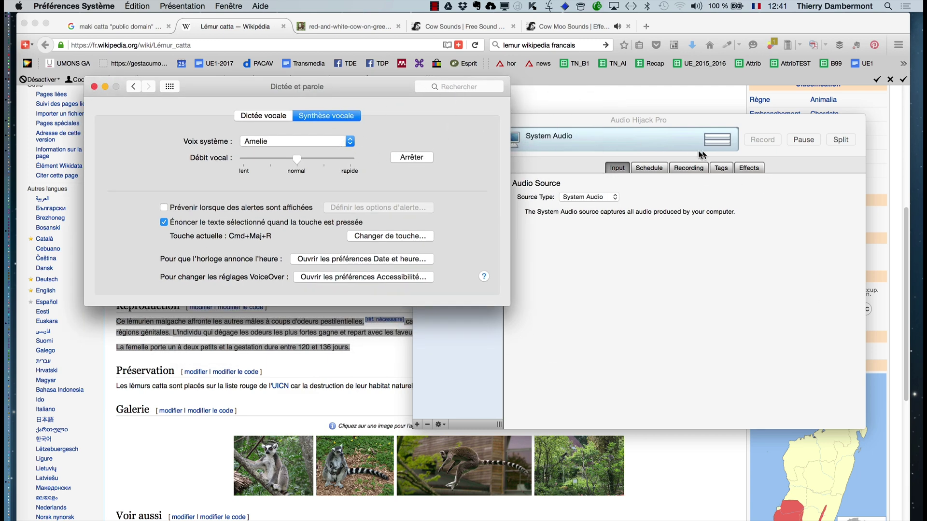
Start recording the system audio in Audio Hijack Pro and play the Amelie voice sample from the speech settings.
{"action": "left_click", "coordinate": [761, 127]}
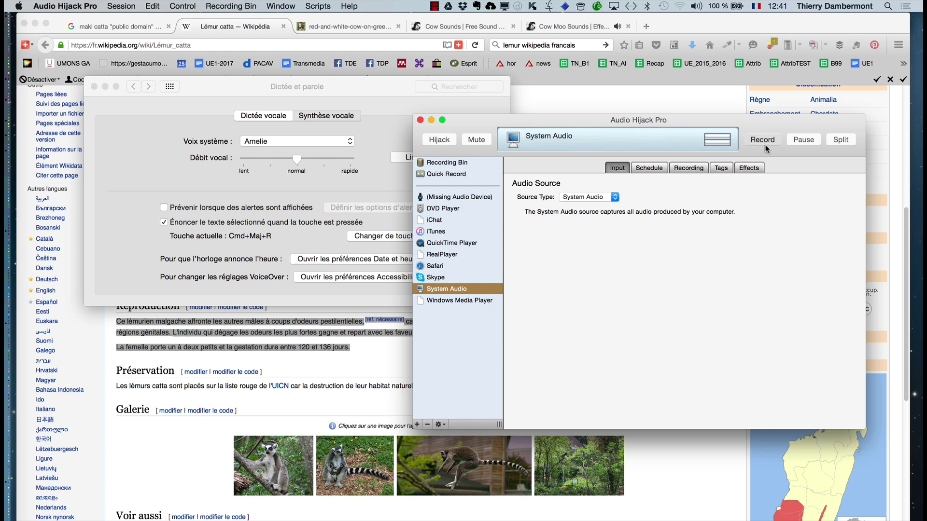
{"action": "left_click", "coordinate": [764, 141]}
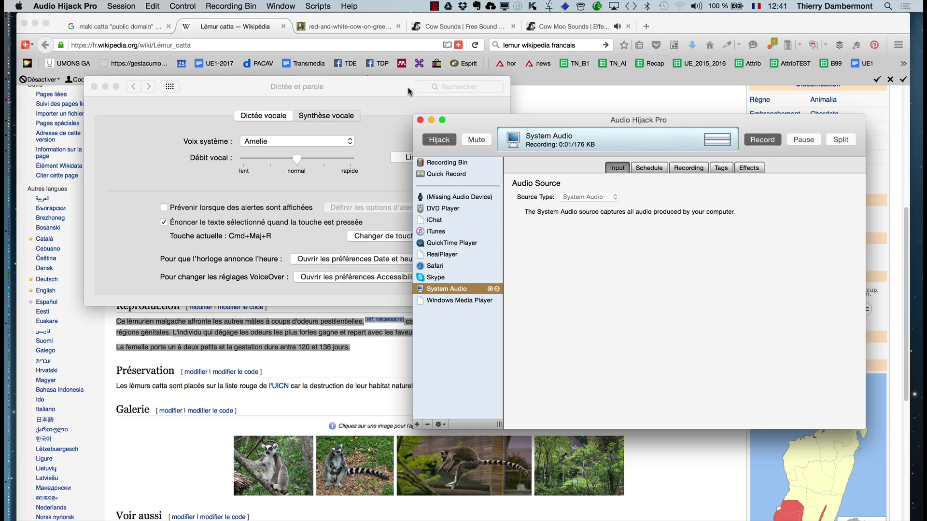
{"action": "left_click", "coordinate": [390, 92]}
{"action": "left_click", "coordinate": [414, 156]}
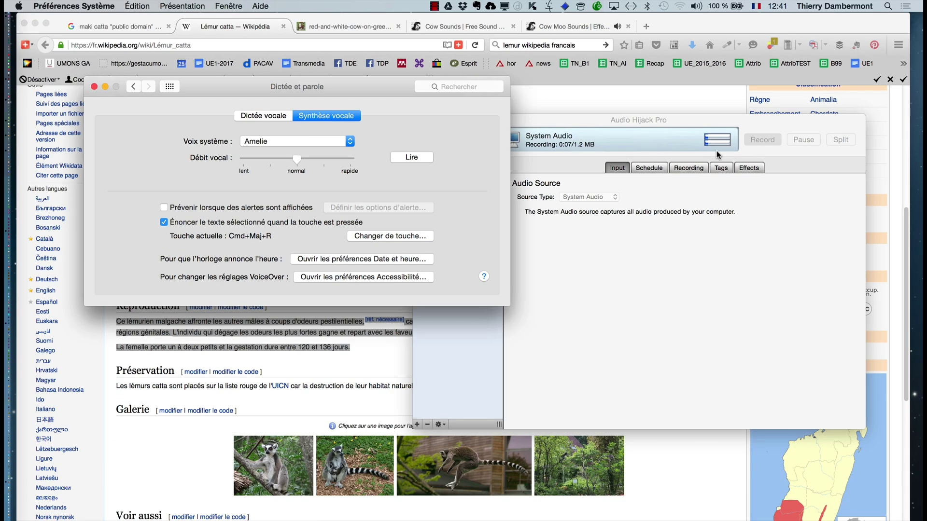
Separate the Dictée et parole and Audio Hijack Pro windows, then close the speech settings.
{"action": "left_click_drag", "start_coordinate": [376, 87], "coordinate": [356, 125]}
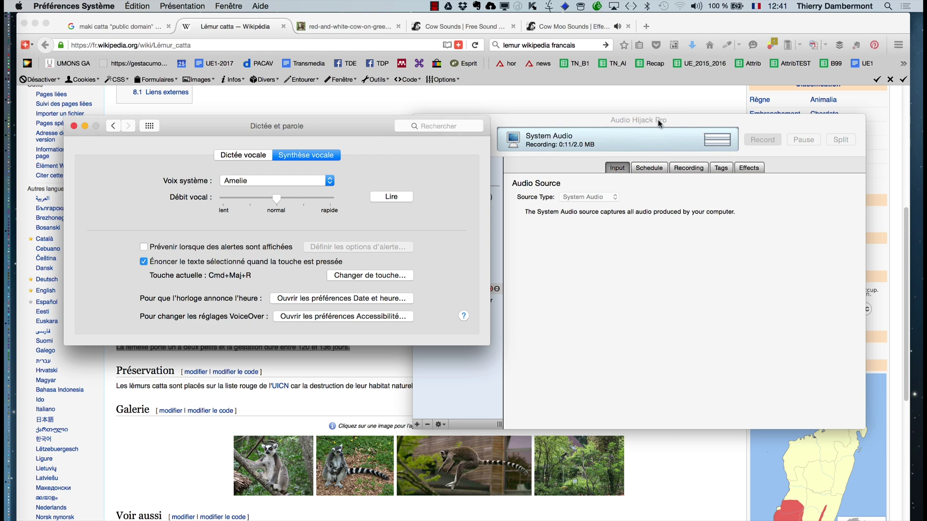
{"action": "left_click_drag", "start_coordinate": [660, 124], "coordinate": [690, 88]}
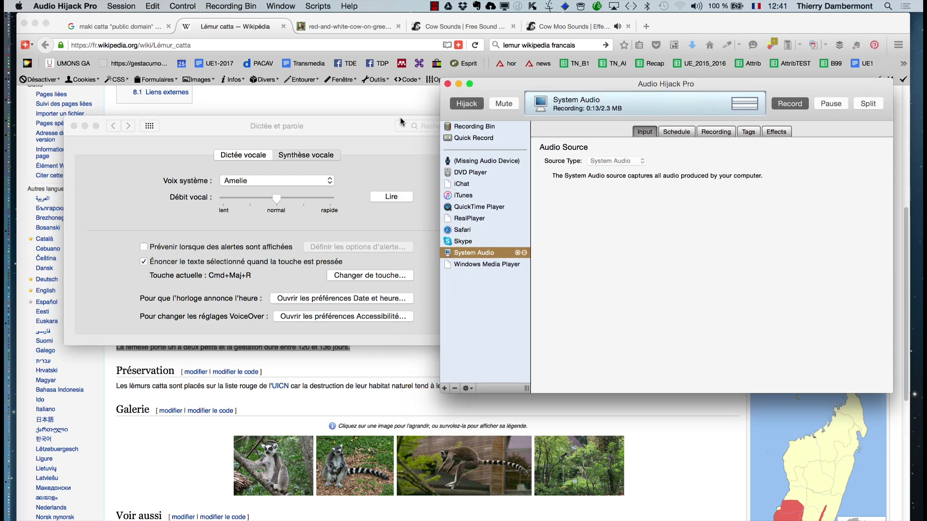
{"action": "left_click", "coordinate": [401, 125]}
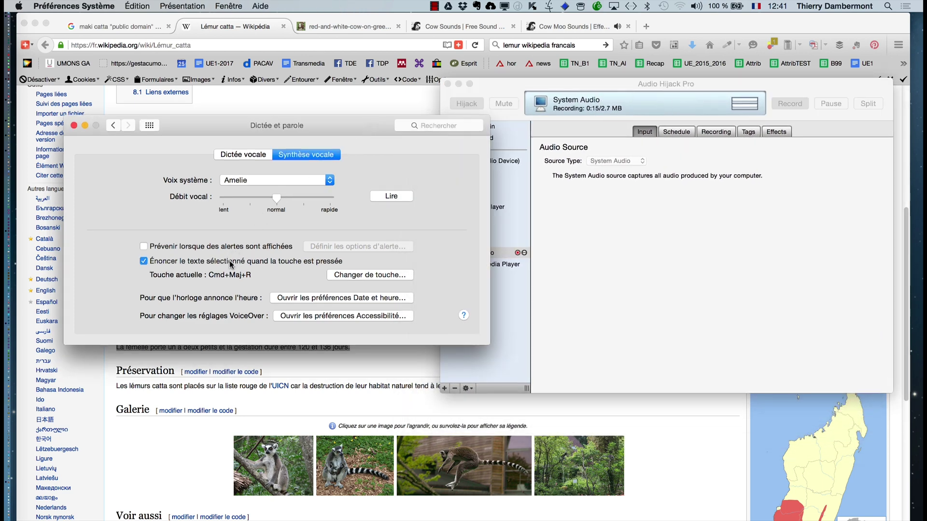
{"action": "left_click", "coordinate": [74, 126]}
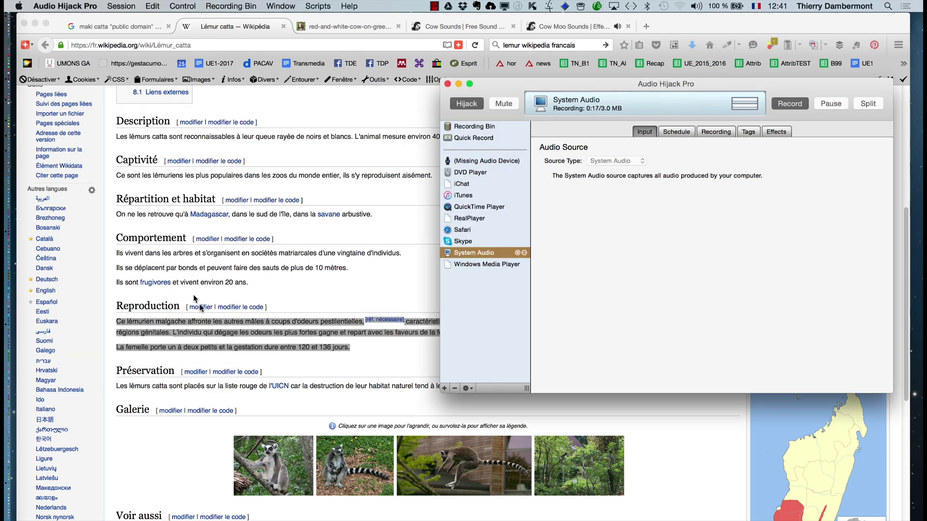
Select both Reproduction paragraphs in the Firefox lemur article and narrow the browser window to expose Audio Hijack Pro.
{"action": "left_click", "coordinate": [251, 355]}
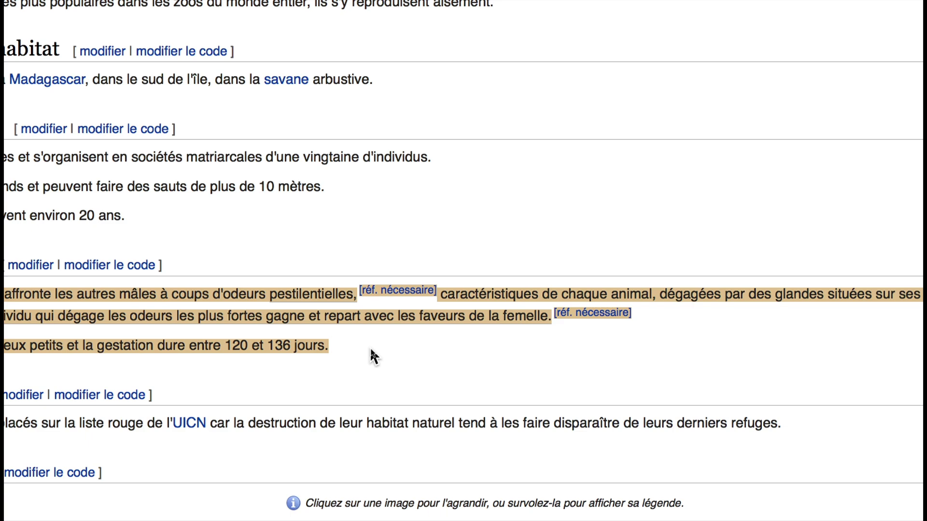
{"action": "left_click", "coordinate": [370, 346]}
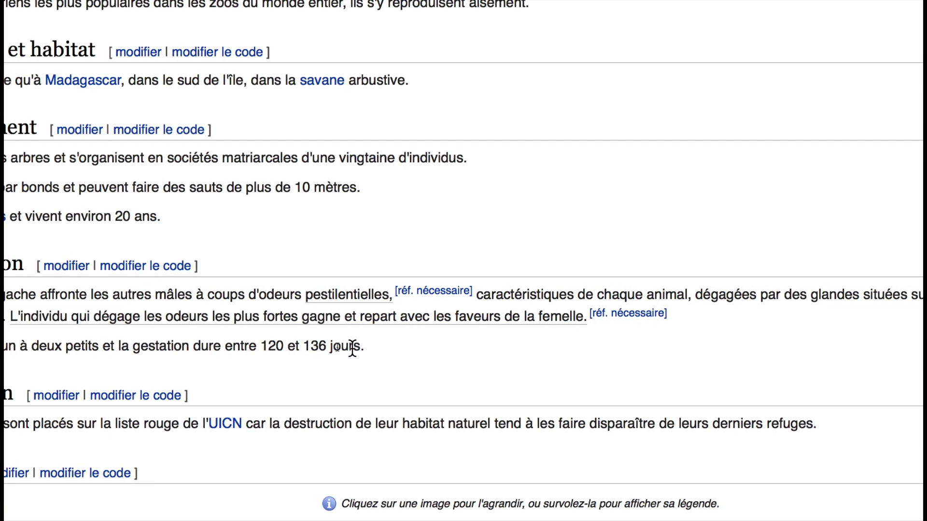
{"action": "left_click_drag", "start_coordinate": [357, 349], "coordinate": [0, 312]}
{"action": "left_click_drag", "start_coordinate": [200, 340], "coordinate": [193, 326]}
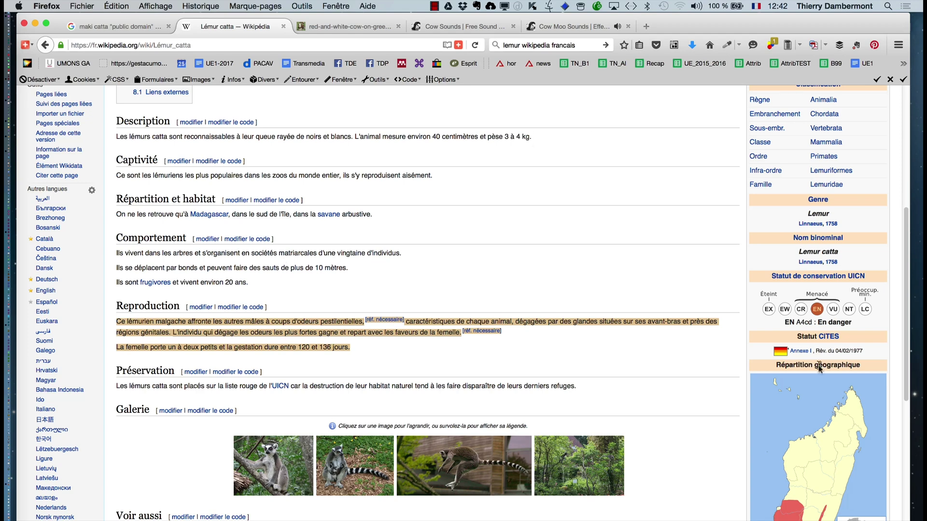
{"action": "left_click_drag", "start_coordinate": [910, 290], "coordinate": [580, 289]}
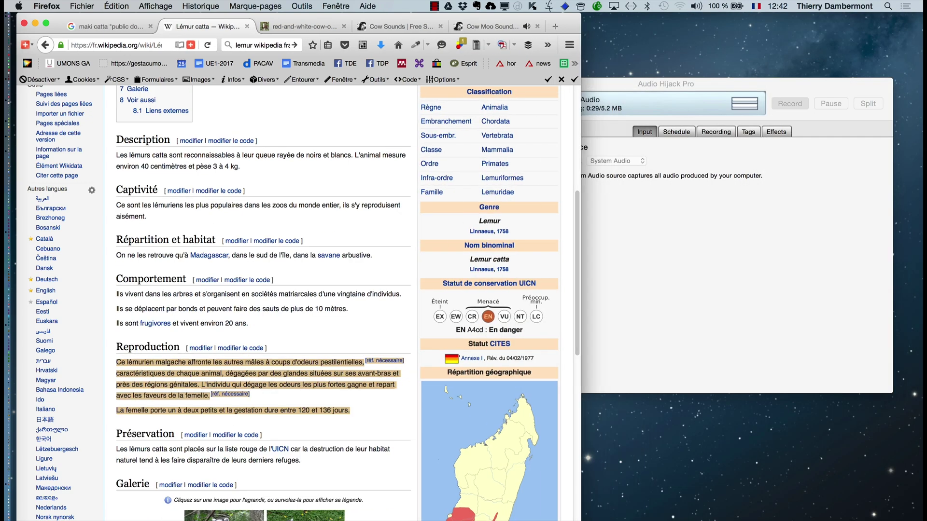
Return to Audio Hijack Pro, stop the current recording and end the System Audio hijack.
{"action": "left_click", "coordinate": [650, 87]}
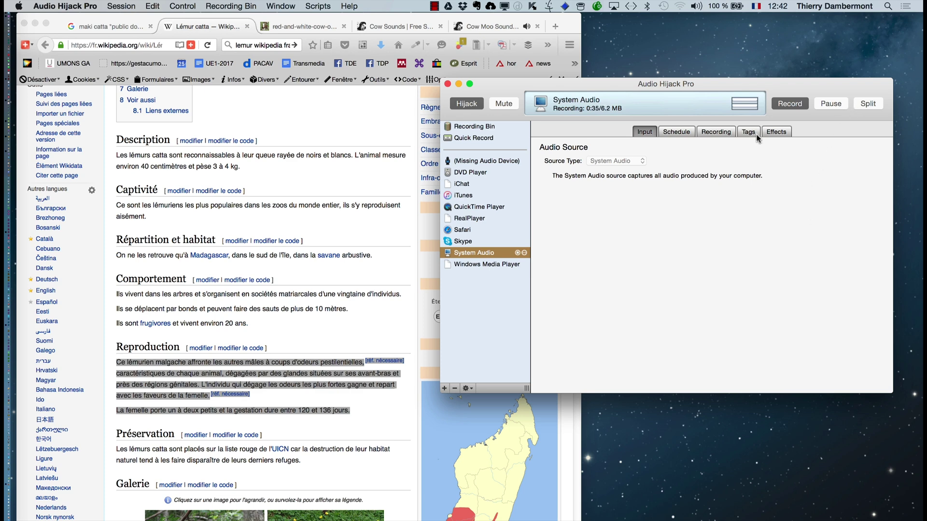
{"action": "left_click", "coordinate": [780, 106]}
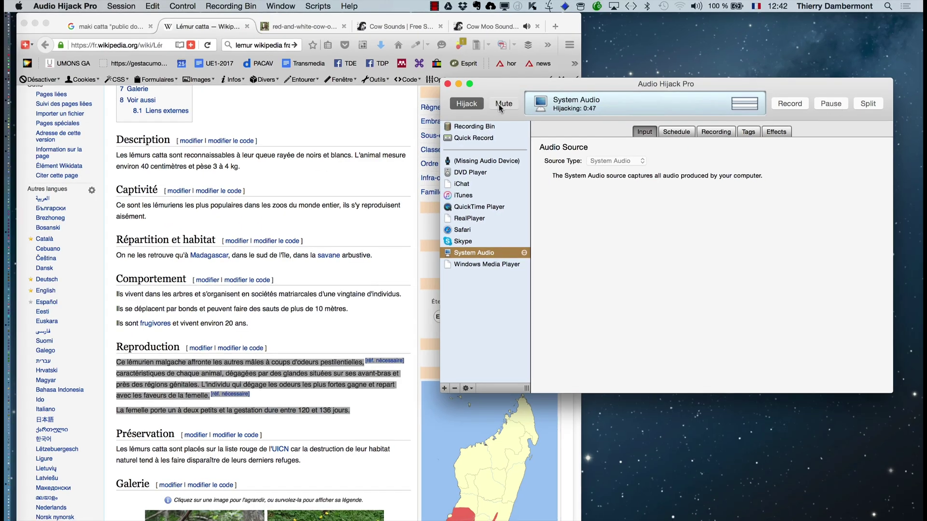
{"action": "left_click", "coordinate": [458, 109]}
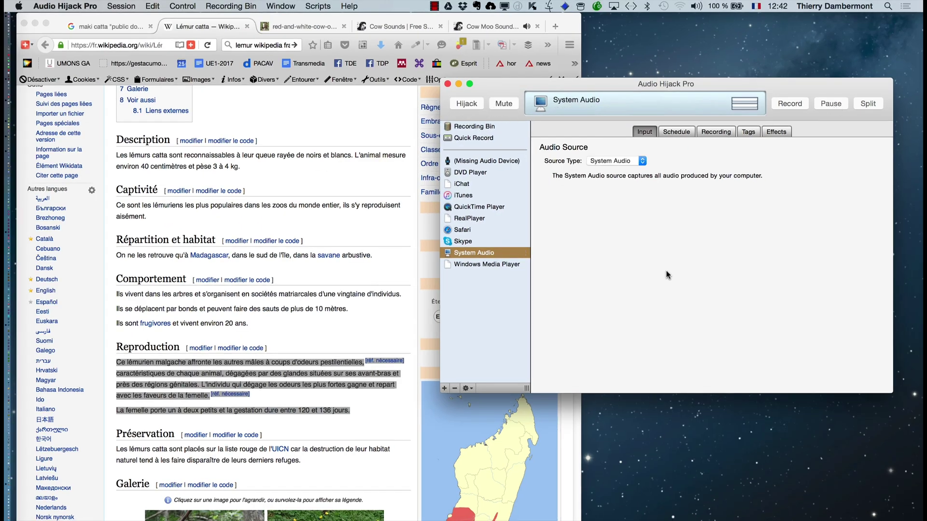
Hijack System Audio again, record the selected Reproduction text being read aloud in Firefox, and stop the recording.
{"action": "left_click", "coordinate": [464, 104]}
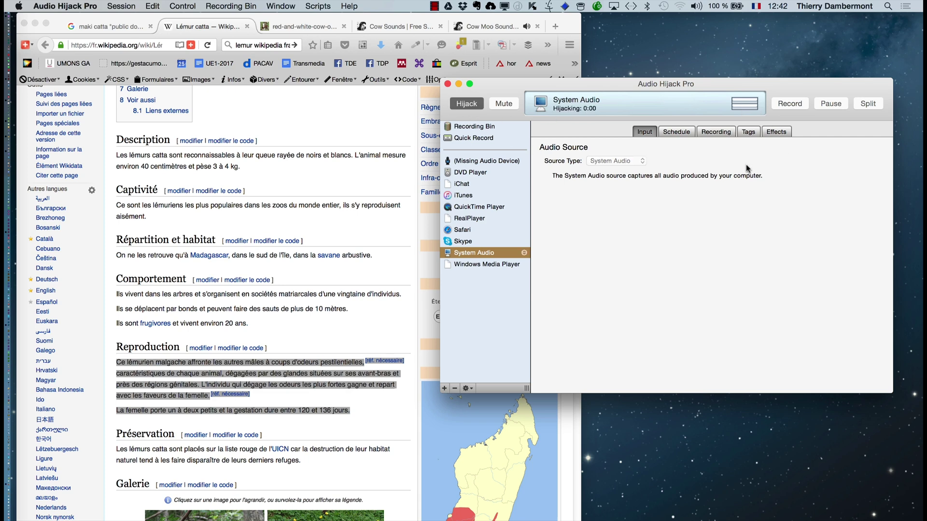
{"action": "left_click", "coordinate": [789, 105]}
{"action": "left_click", "coordinate": [300, 18]}
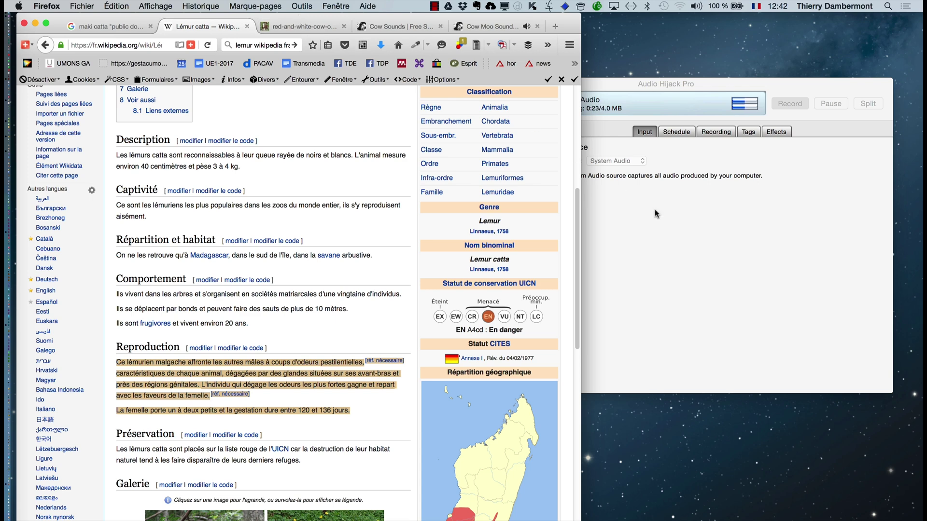
{"action": "left_click", "coordinate": [745, 244]}
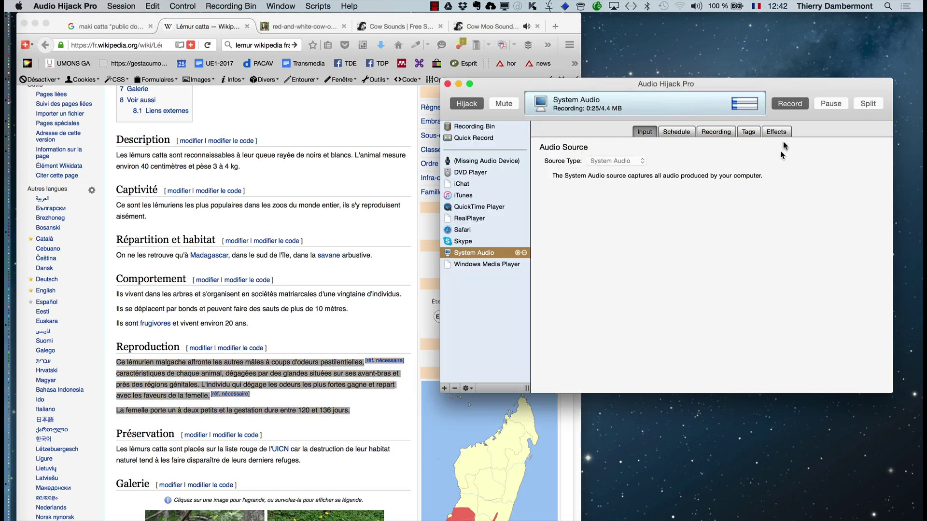
{"action": "left_click", "coordinate": [786, 105]}
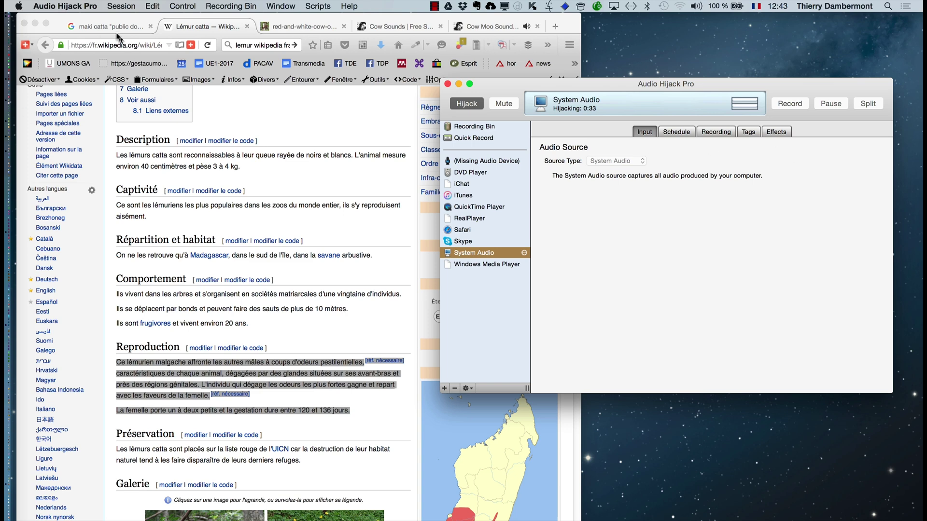
Switch to Finder and look through the sidebar's favourite folders for the location of the Audio Hijack recordings.
{"action": "key", "text": "super+Tab"}
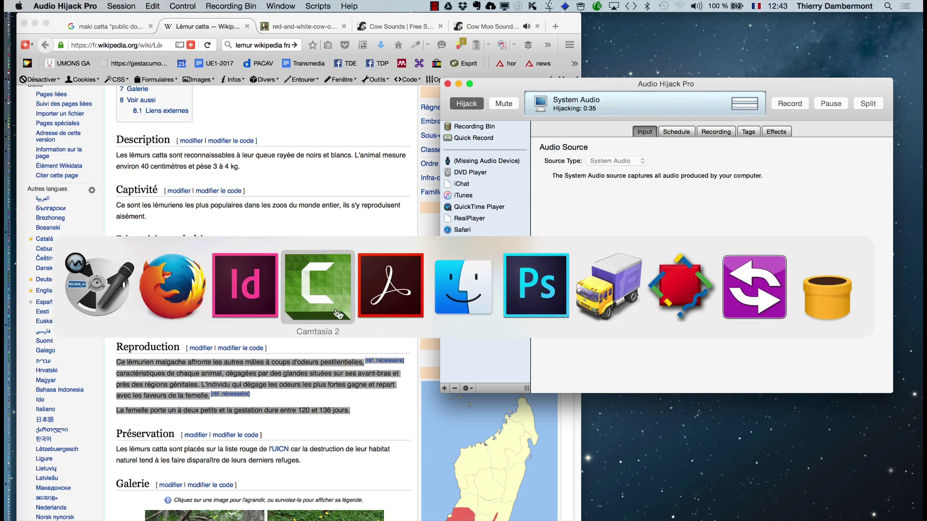
{"action": "key", "text": "super+Tab"}
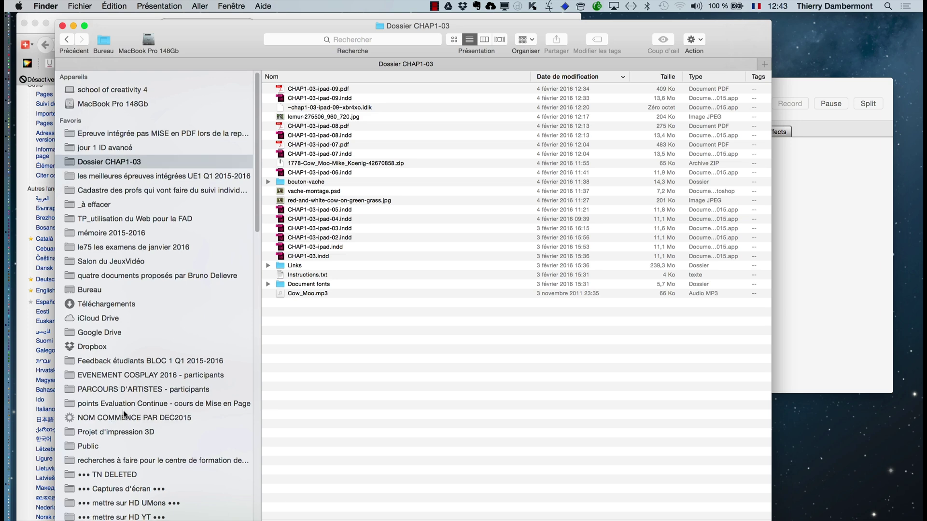
{"action": "scroll", "coordinate": [124, 411], "scroll_direction": "down", "scroll_amount": 5}
{"action": "scroll", "coordinate": [123, 410], "scroll_direction": "down", "scroll_amount": 10}
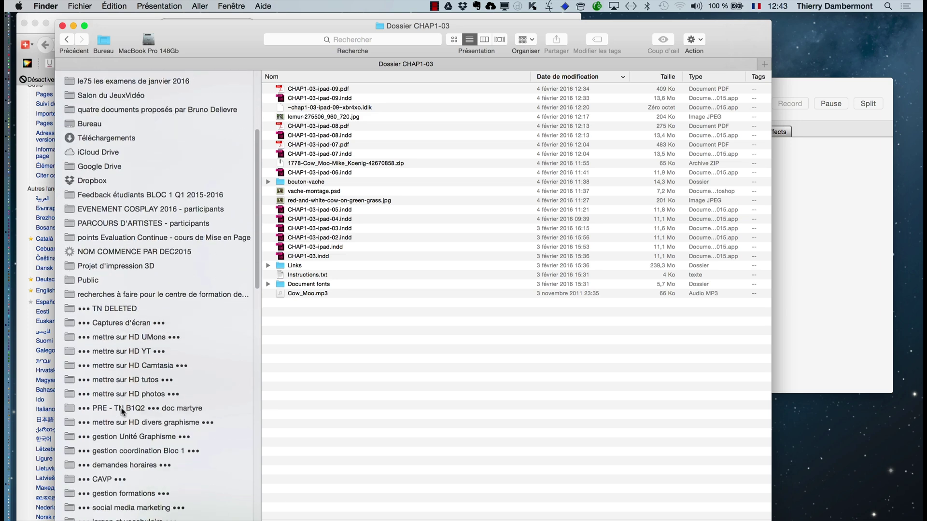
{"action": "scroll", "coordinate": [120, 408], "scroll_direction": "up", "scroll_amount": 14}
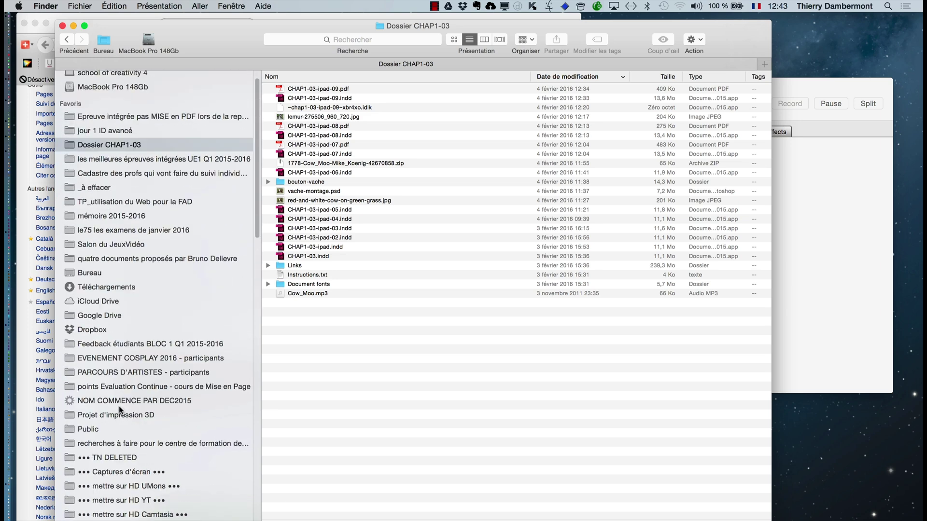
{"action": "scroll", "coordinate": [102, 309], "scroll_direction": "up", "scroll_amount": 1}
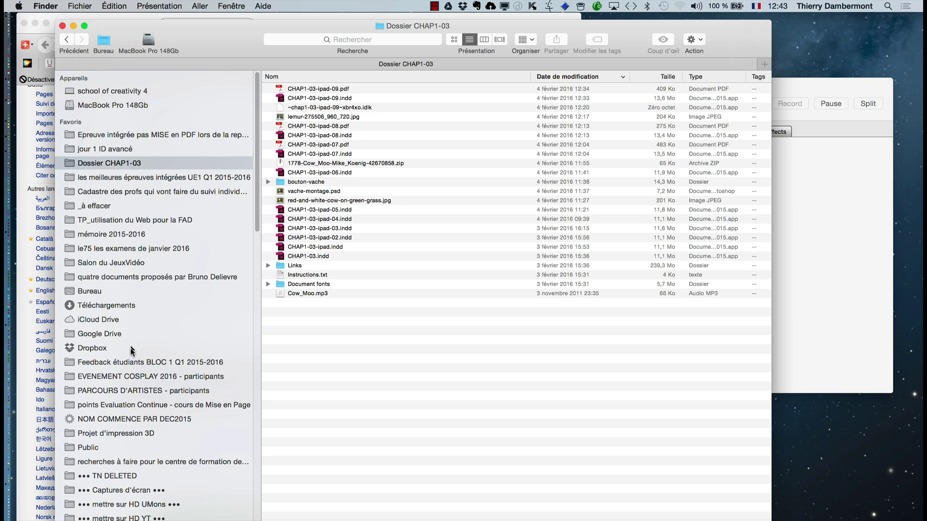
{"action": "scroll", "coordinate": [131, 354], "scroll_direction": "down", "scroll_amount": 10}
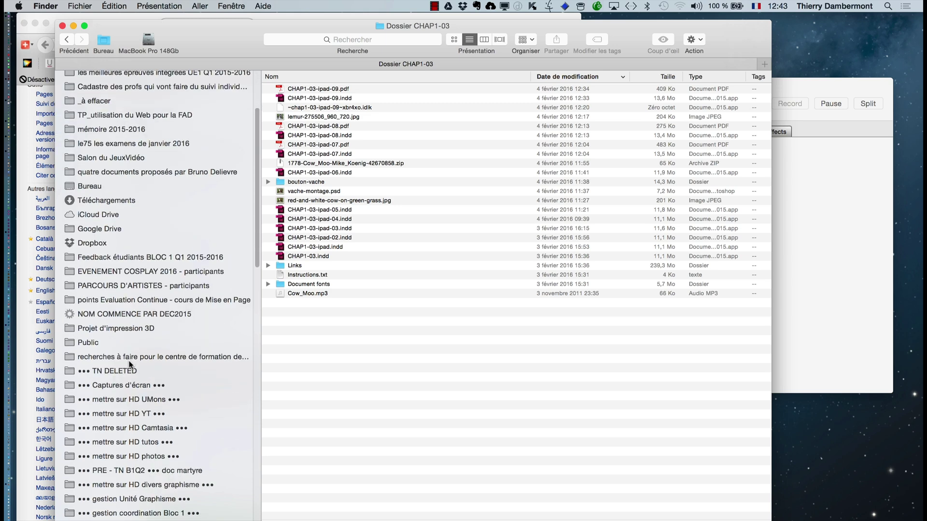
{"action": "scroll", "coordinate": [129, 365], "scroll_direction": "down", "scroll_amount": 7}
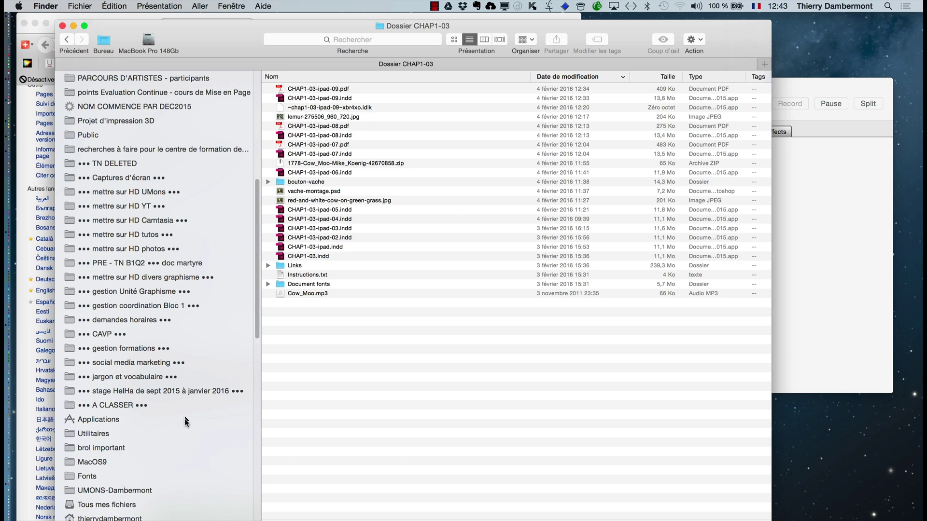
{"action": "scroll", "coordinate": [185, 418], "scroll_direction": "down", "scroll_amount": 1}
{"action": "scroll", "coordinate": [184, 423], "scroll_direction": "down", "scroll_amount": 2}
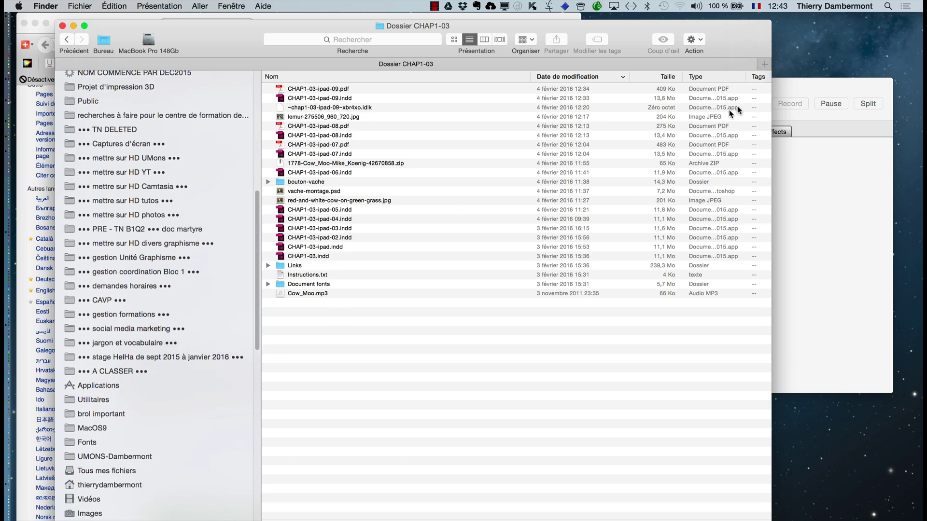
{"action": "left_click", "coordinate": [778, 85]}
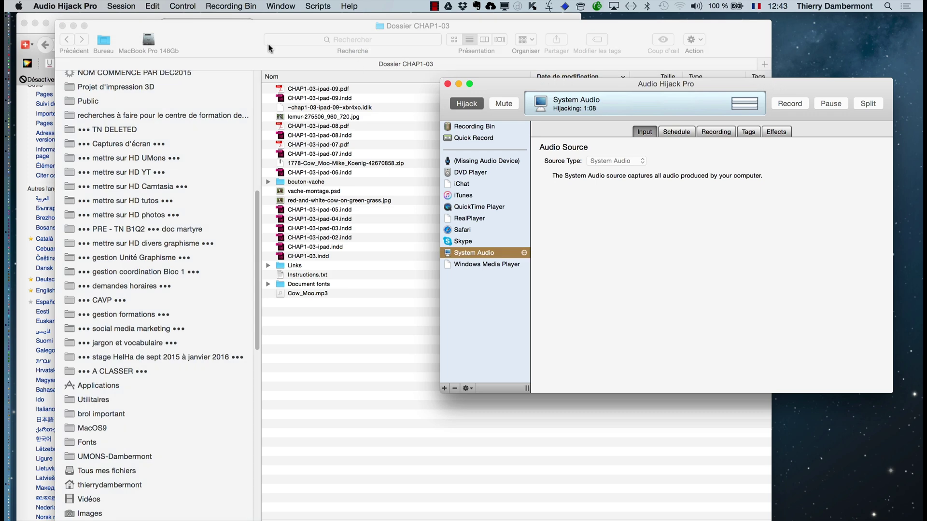
{"action": "left_click", "coordinate": [195, 30]}
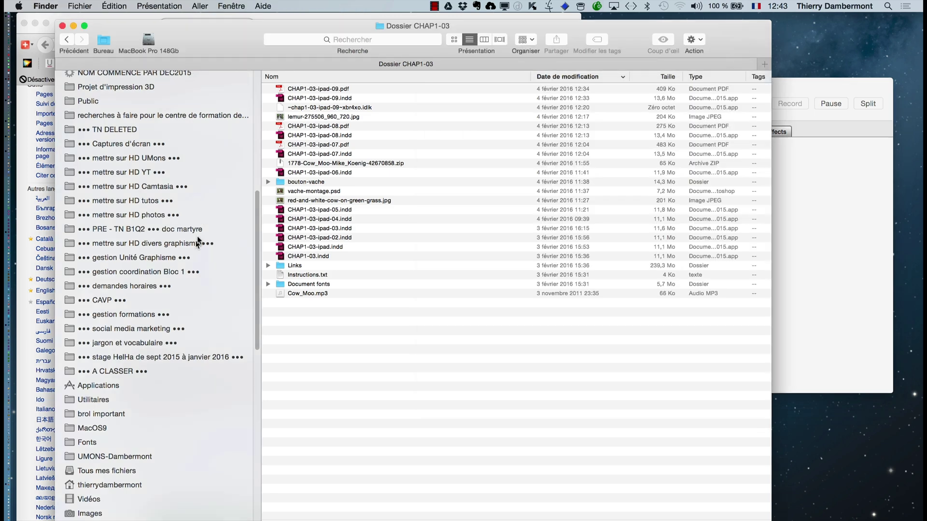
Open the Documents folder and check it, including its Adobe subfolder, for the recordings.
{"action": "scroll", "coordinate": [184, 312], "scroll_direction": "down", "scroll_amount": 1}
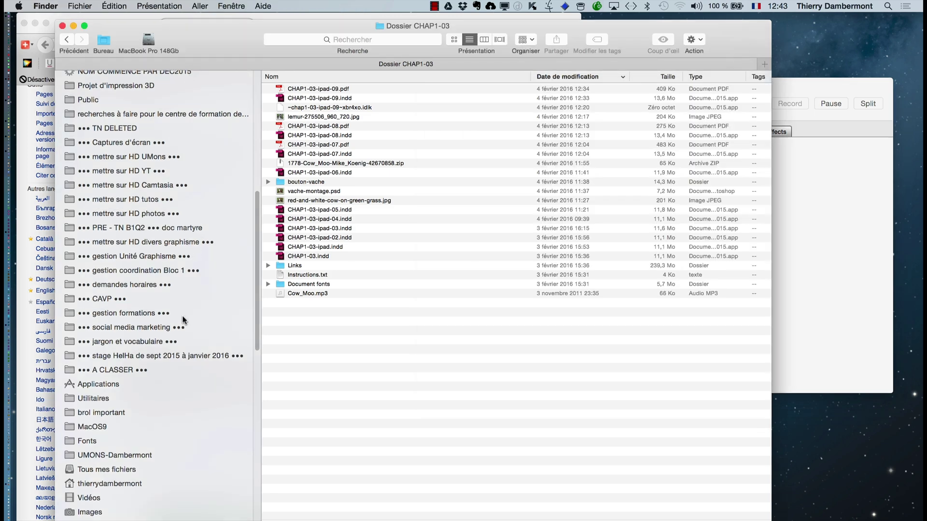
{"action": "scroll", "coordinate": [175, 401], "scroll_direction": "down", "scroll_amount": 4}
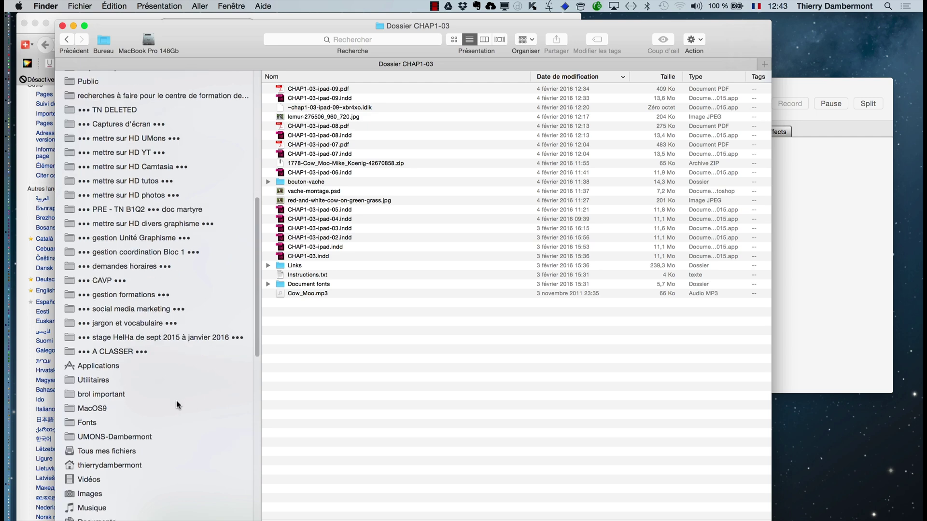
{"action": "left_click", "coordinate": [111, 483]}
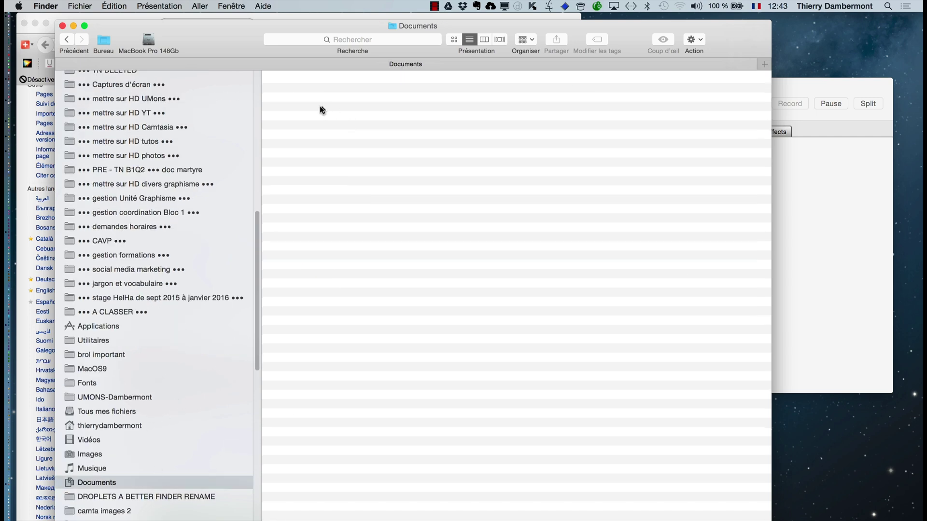
{"action": "left_click", "coordinate": [572, 76]}
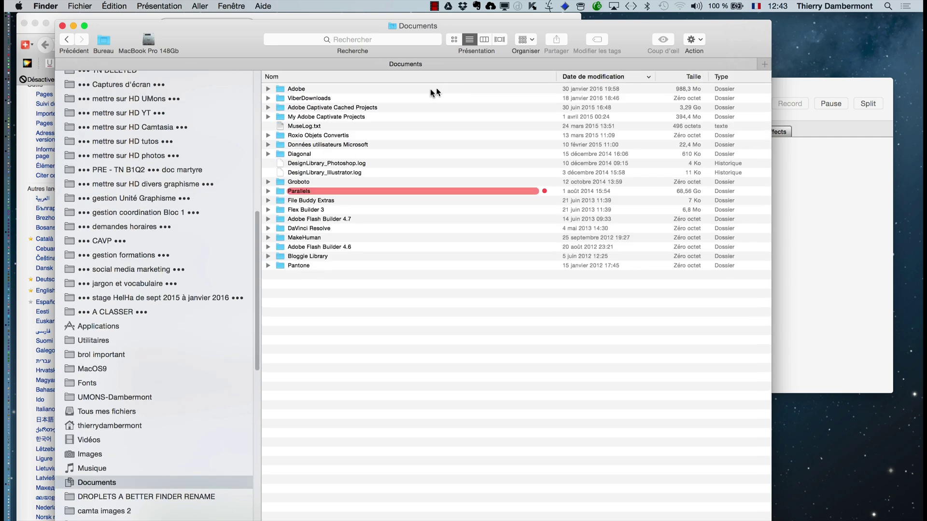
{"action": "left_click", "coordinate": [268, 89]}
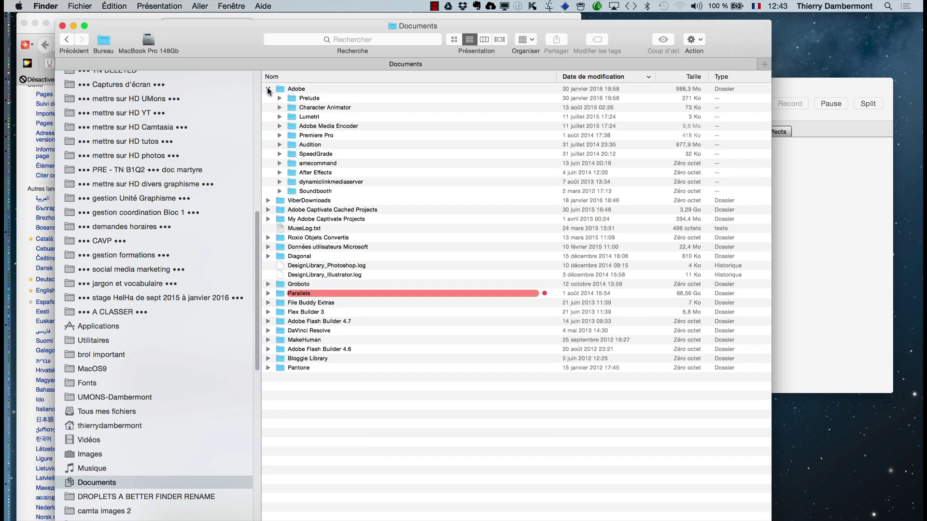
{"action": "left_click", "coordinate": [268, 89]}
Search the whole Mac for items named "audio hijack" and open the Audio Hijack folder.
{"action": "left_click", "coordinate": [369, 39]}
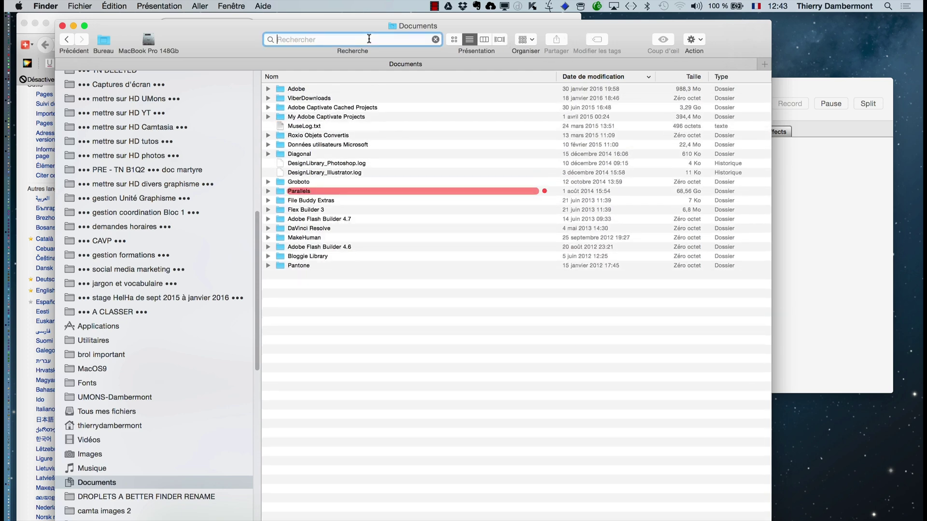
{"action": "type", "text": "aud"}
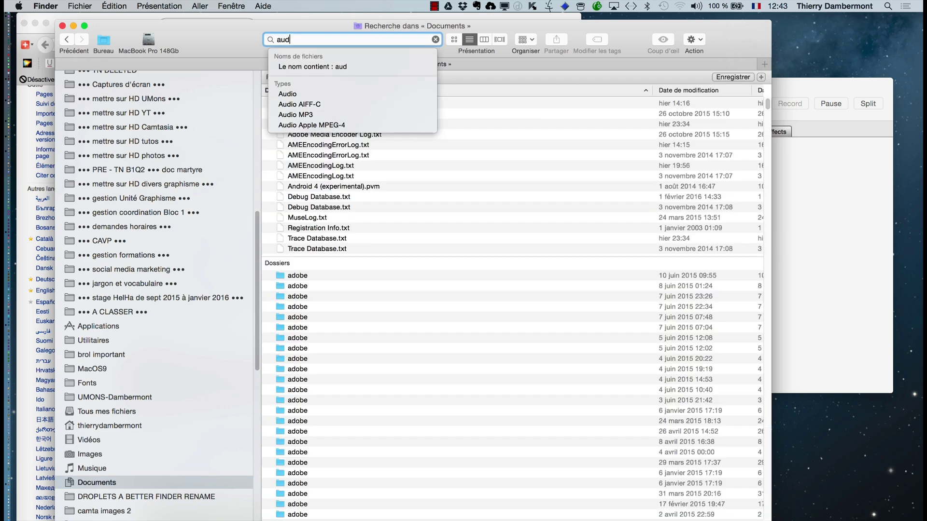
{"action": "type", "text": "io hijack"}
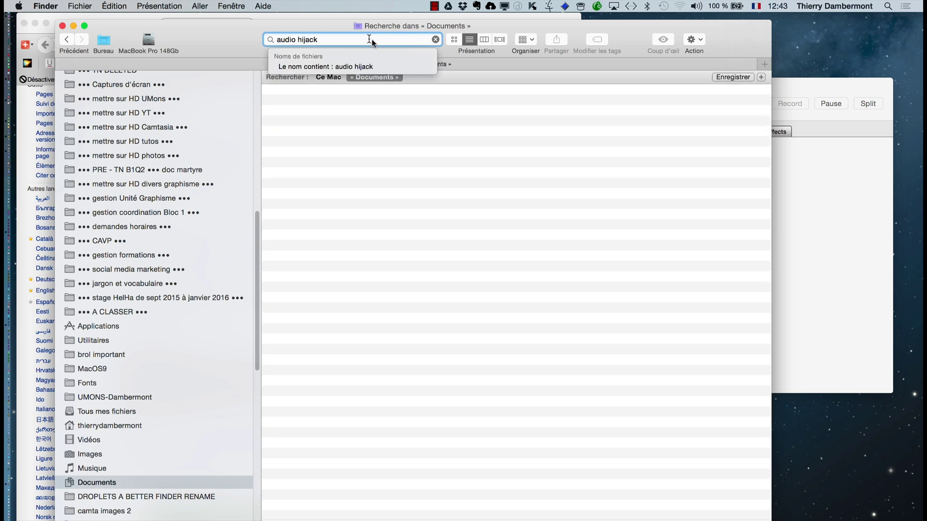
{"action": "left_click", "coordinate": [409, 63]}
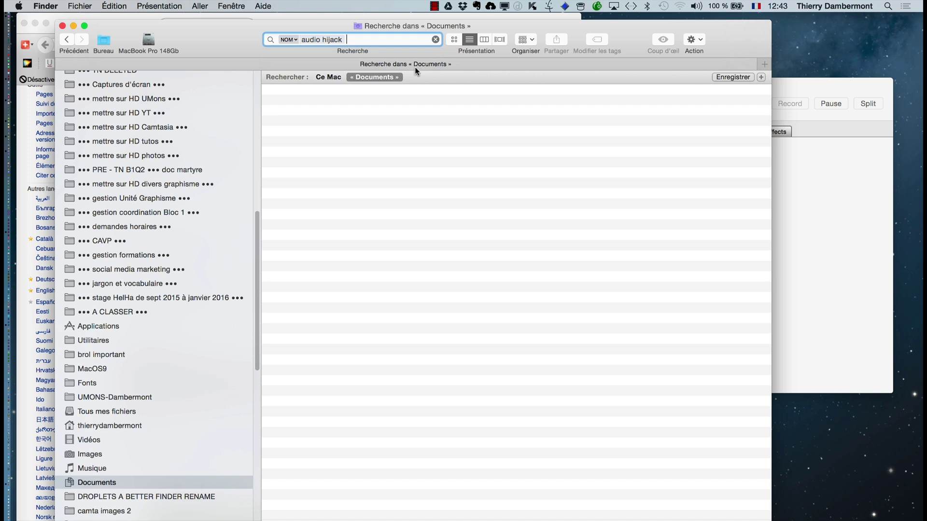
{"action": "left_click", "coordinate": [331, 77]}
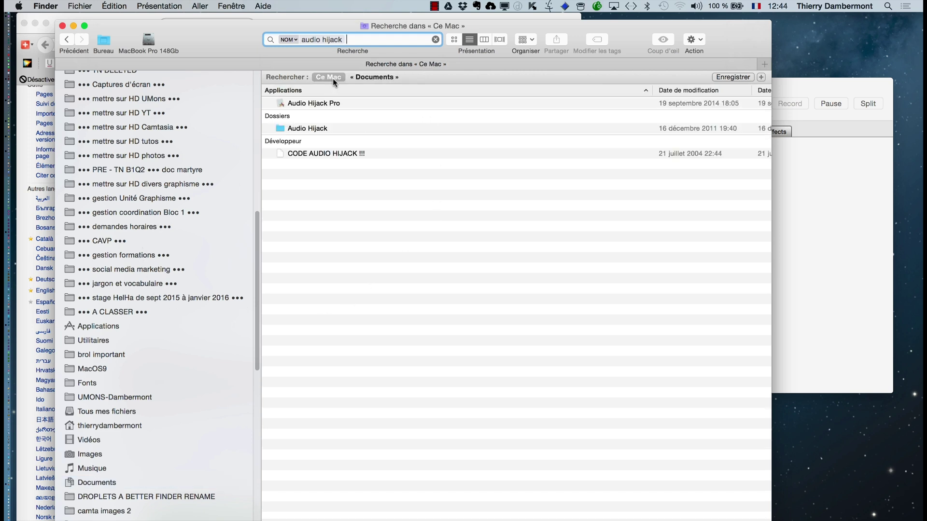
{"action": "double_click", "coordinate": [320, 128]}
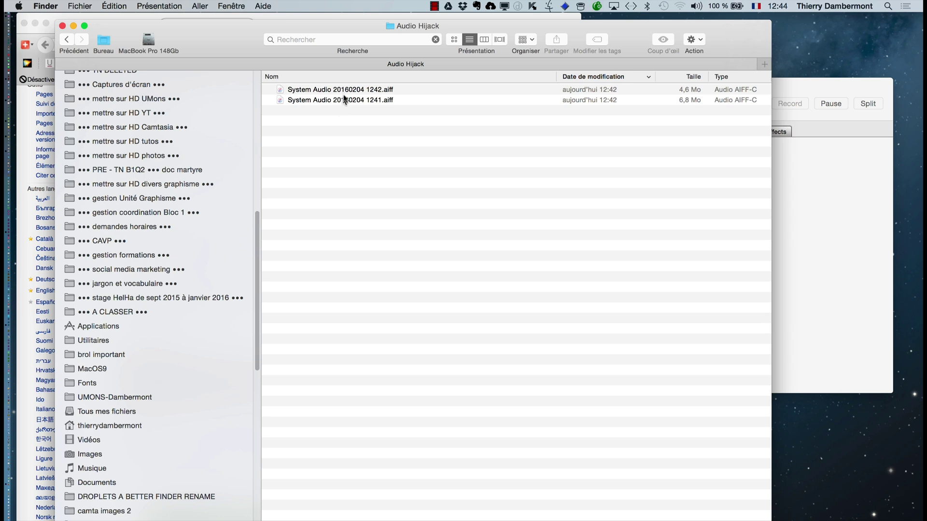
Play the recording System Audio 20160204 1242.aiff in iTunes and reveal the playing track in the music library.
{"action": "left_click", "coordinate": [346, 92]}
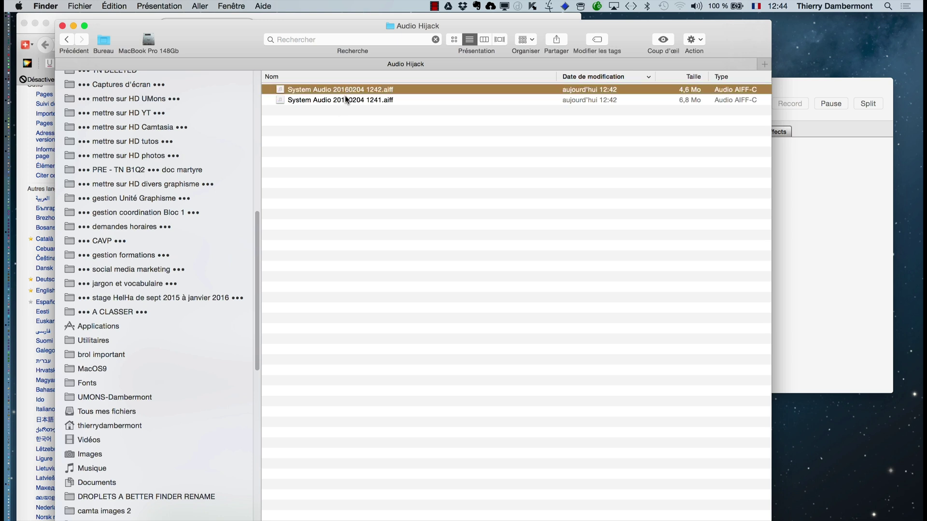
{"action": "double_click", "coordinate": [380, 89]}
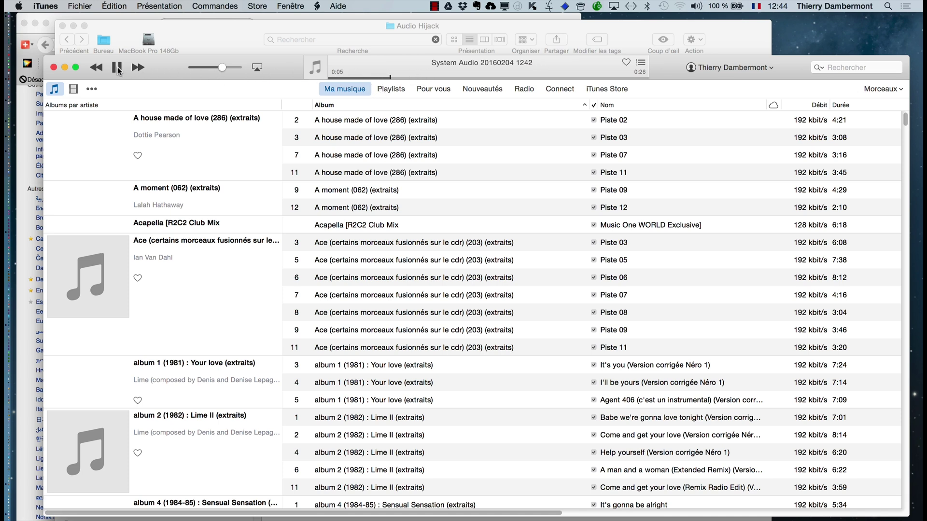
{"action": "key", "text": "super+l"}
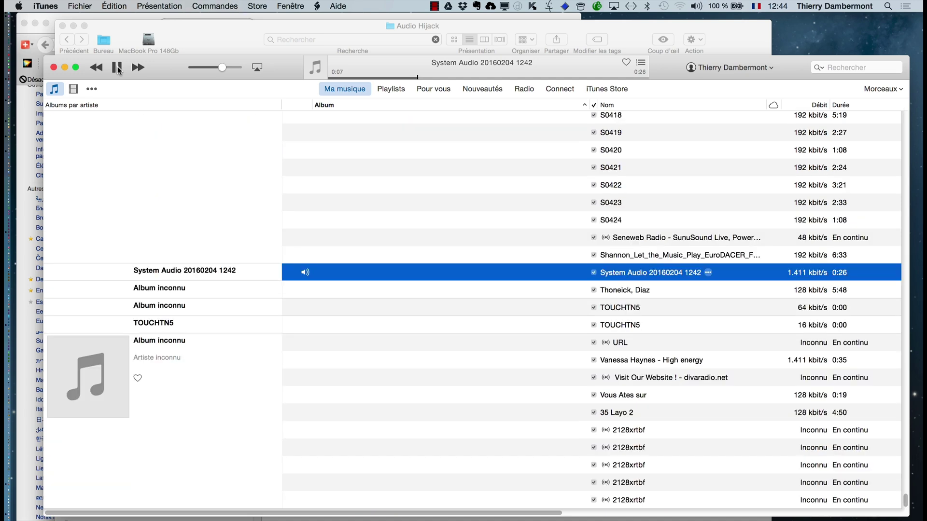
View the recording's AIFF file in Finder again, go back to its iTunes track and look over the track's available commands.
{"action": "left_click", "coordinate": [205, 48]}
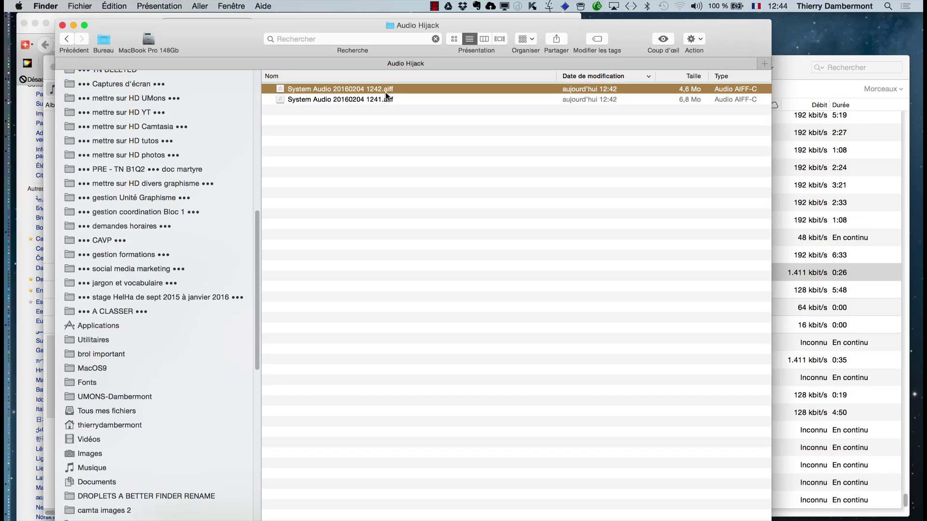
{"action": "double_click", "coordinate": [385, 89]}
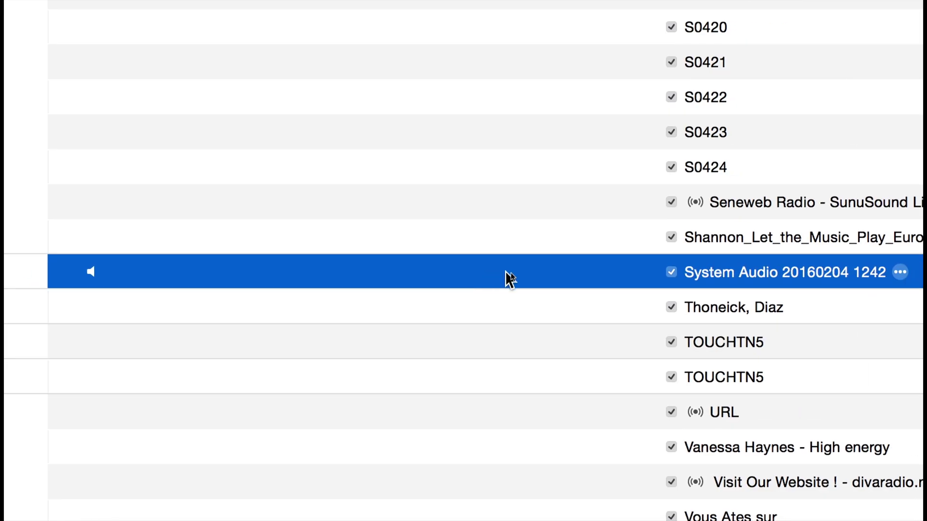
{"action": "key", "text": "super+shift+r"}
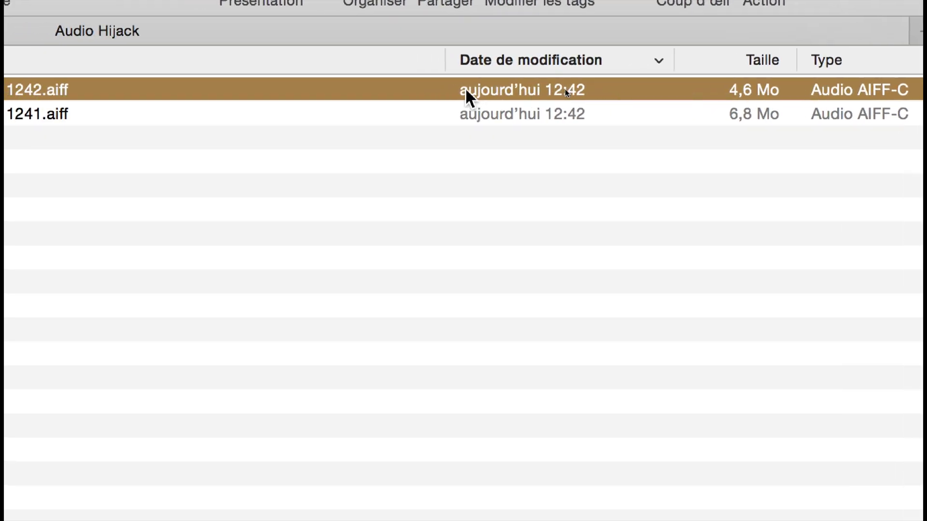
{"action": "double_click", "coordinate": [431, 89]}
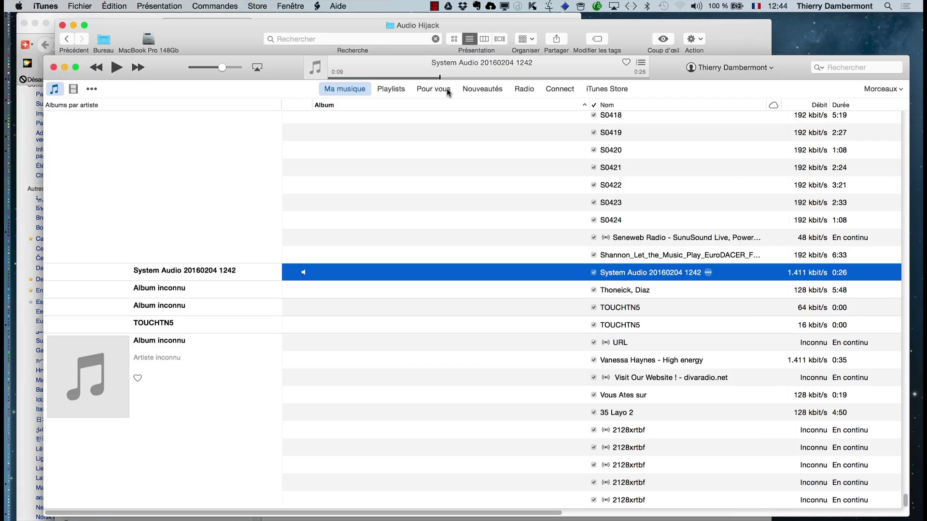
{"action": "right_click", "coordinate": [444, 273]}
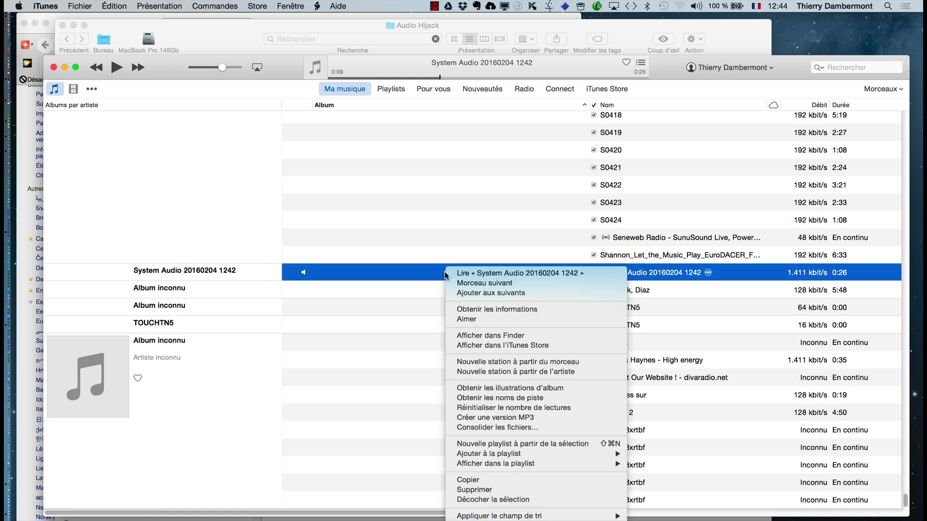
{"action": "left_click", "coordinate": [426, 273]}
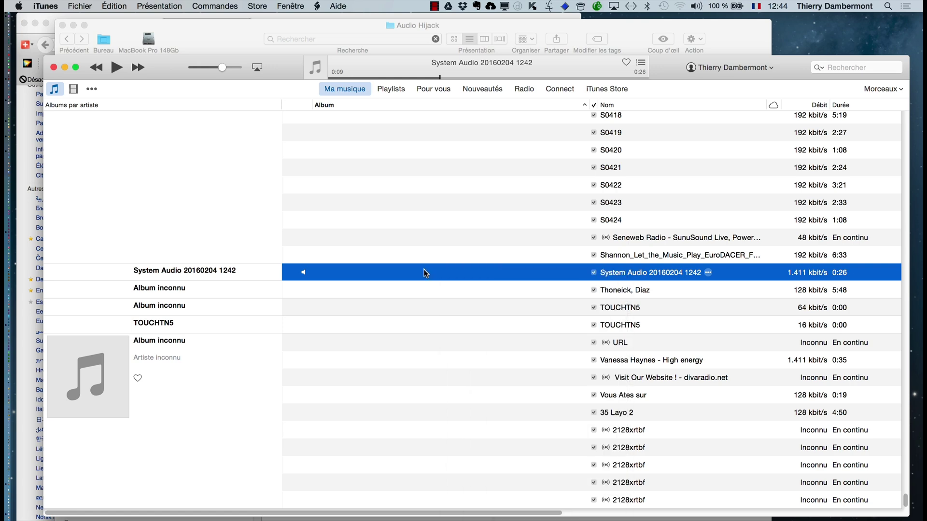
Move the iTunes window up, examine the MP3 encoder import settings in the preferences, and cancel both dialogs.
{"action": "left_click_drag", "start_coordinate": [175, 72], "coordinate": [154, 29]}
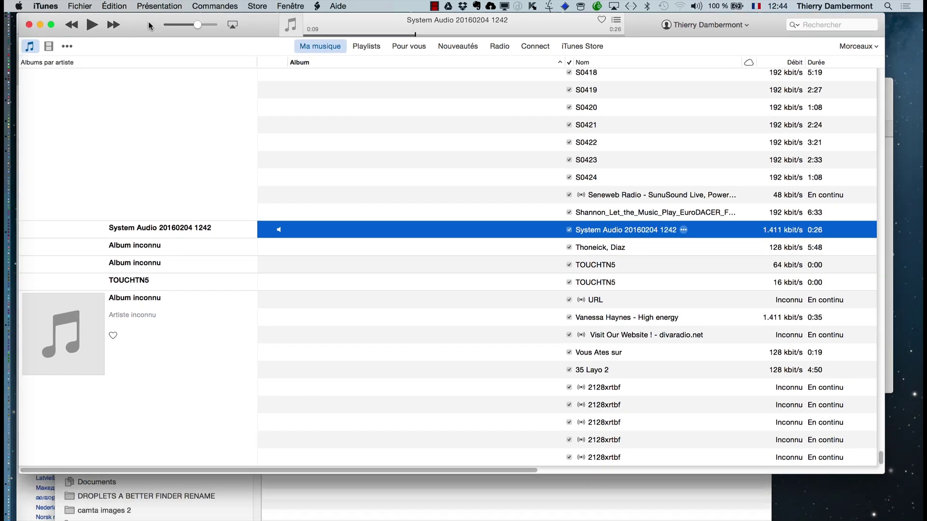
{"action": "left_click", "coordinate": [46, 5]}
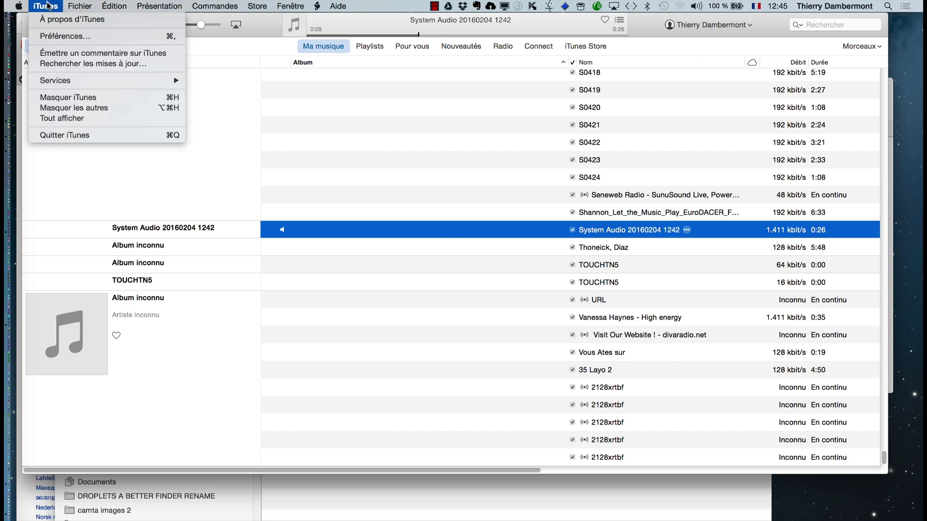
{"action": "left_click", "coordinate": [57, 41]}
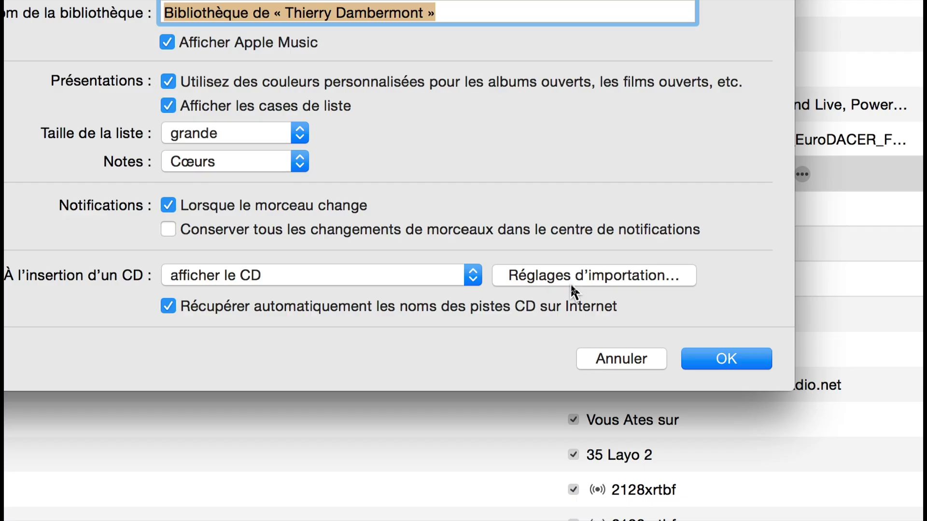
{"action": "left_click", "coordinate": [571, 284]}
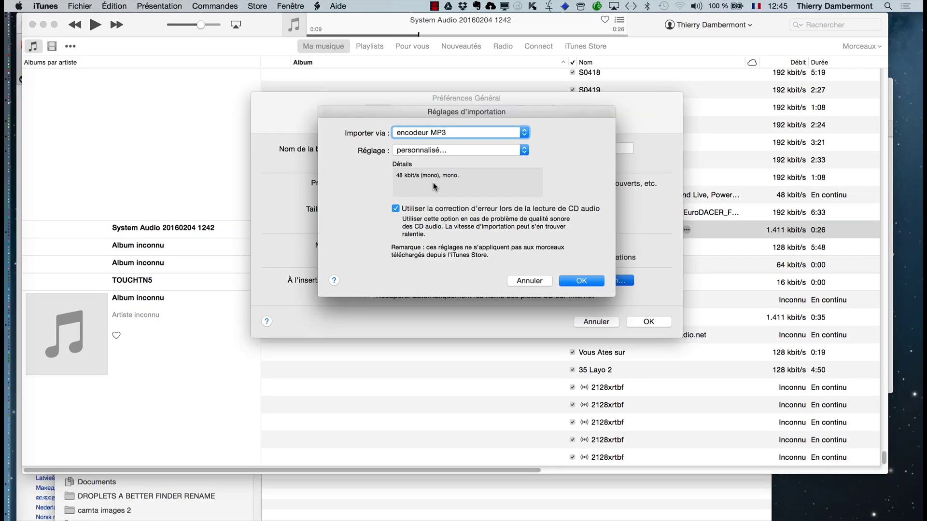
{"action": "left_click", "coordinate": [546, 282]}
{"action": "left_click", "coordinate": [596, 321]}
{"action": "right_click", "coordinate": [401, 233]}
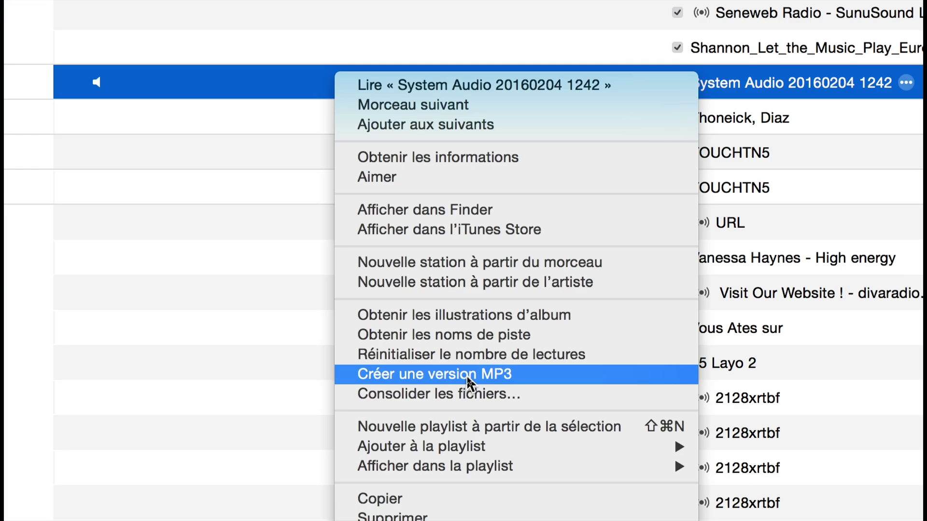
{"action": "left_click", "coordinate": [466, 375]}
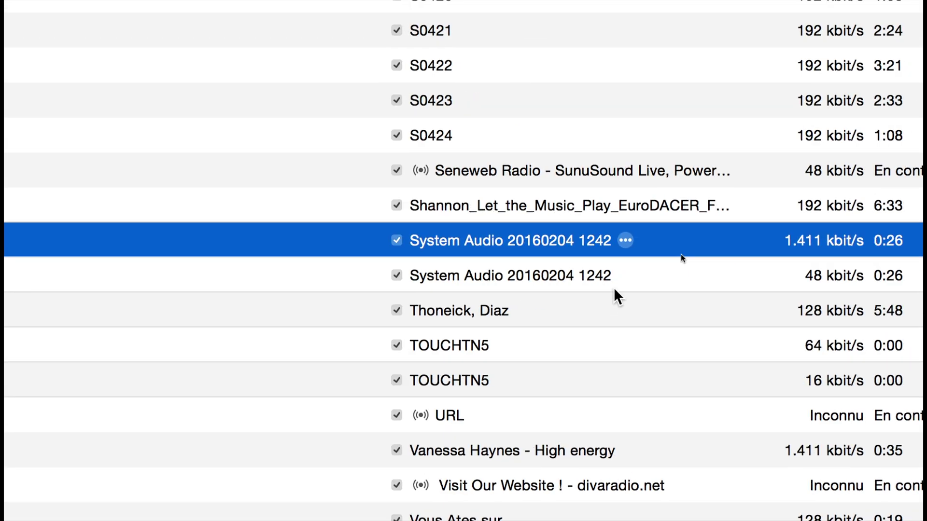
{"action": "left_click", "coordinate": [662, 285]}
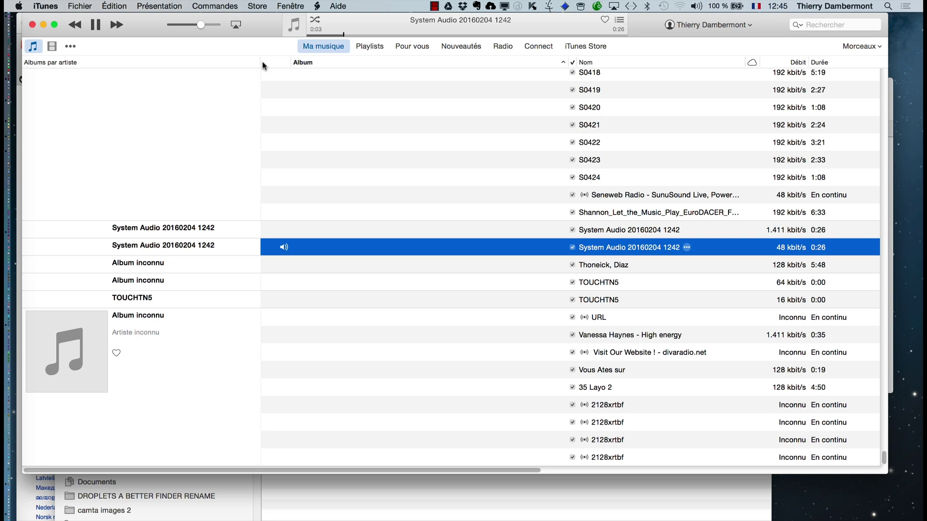
{"action": "left_click", "coordinate": [95, 27]}
Open the Dossier CHAP1-03 folder in Finder and copy the MP3 version of the track from iTunes into it.
{"action": "right_click", "coordinate": [416, 262]}
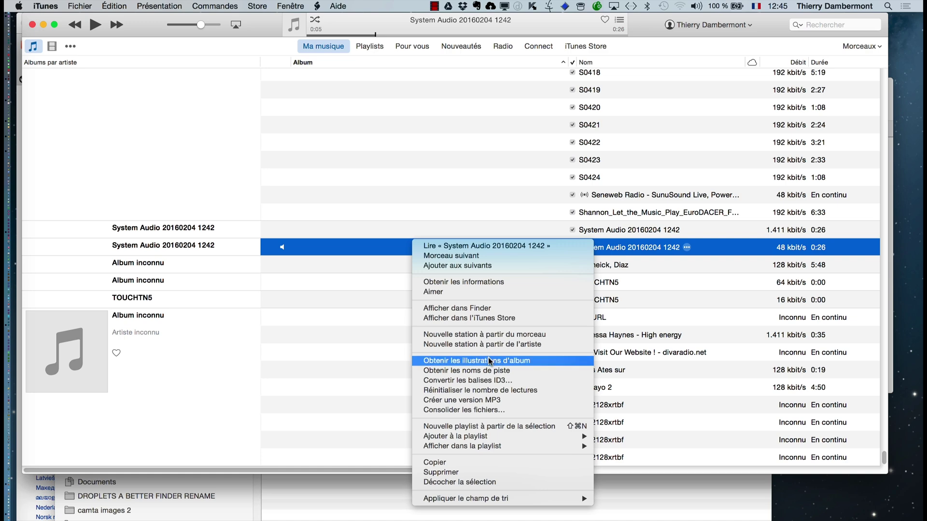
{"action": "left_click", "coordinate": [156, 31]}
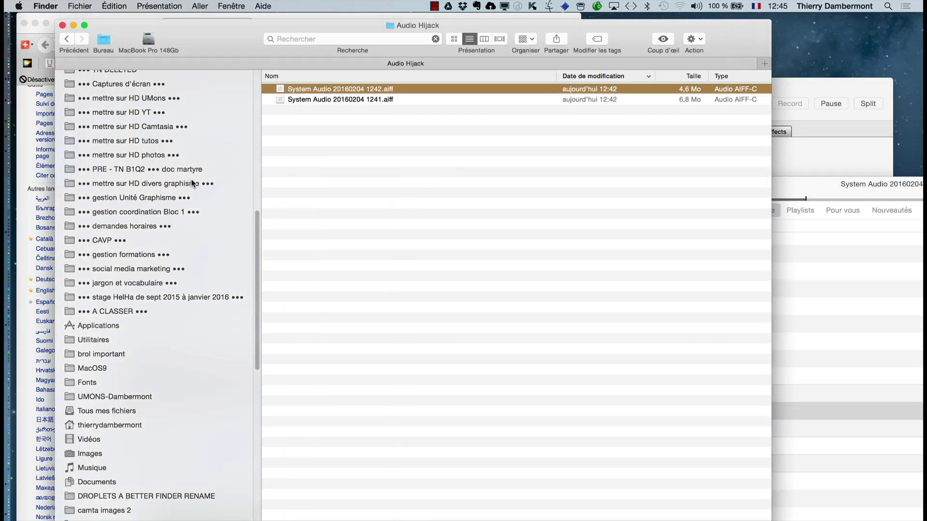
{"action": "scroll", "coordinate": [192, 183], "scroll_direction": "up", "scroll_amount": 10}
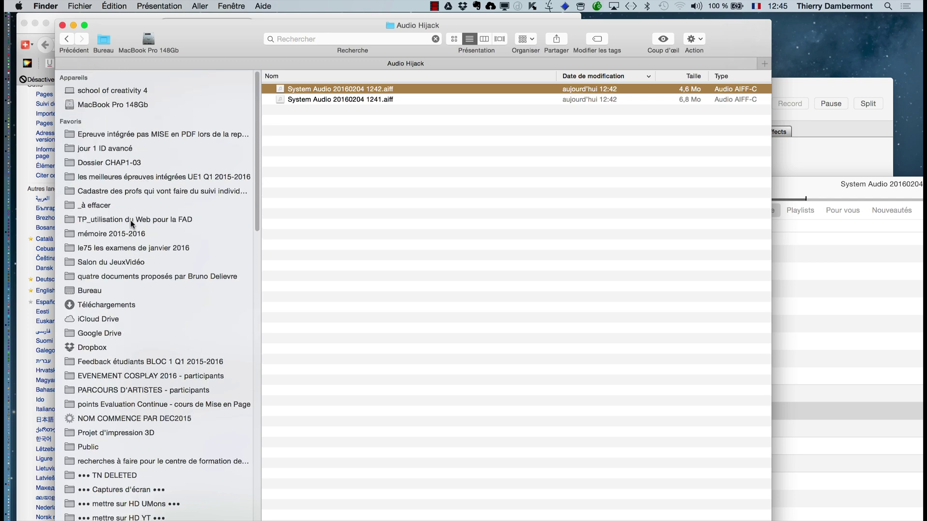
{"action": "left_click", "coordinate": [124, 164]}
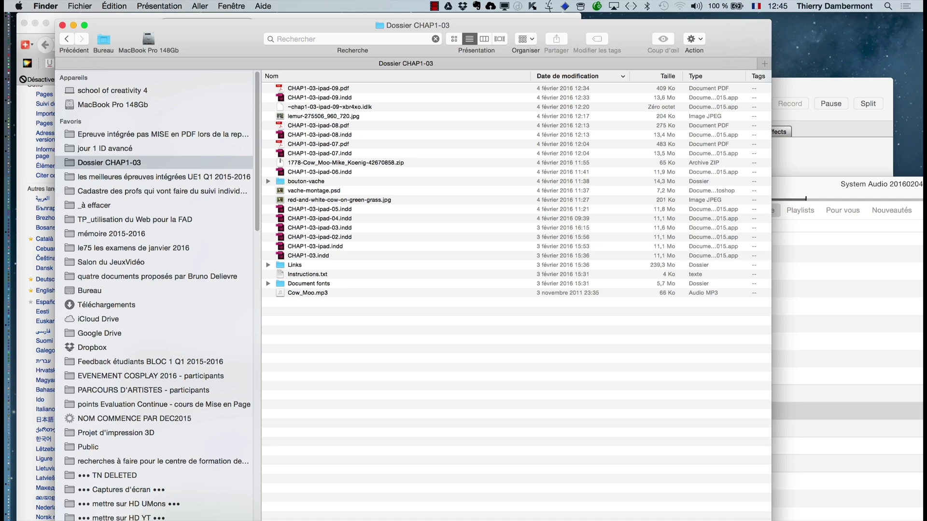
{"action": "left_click", "coordinate": [784, 186]}
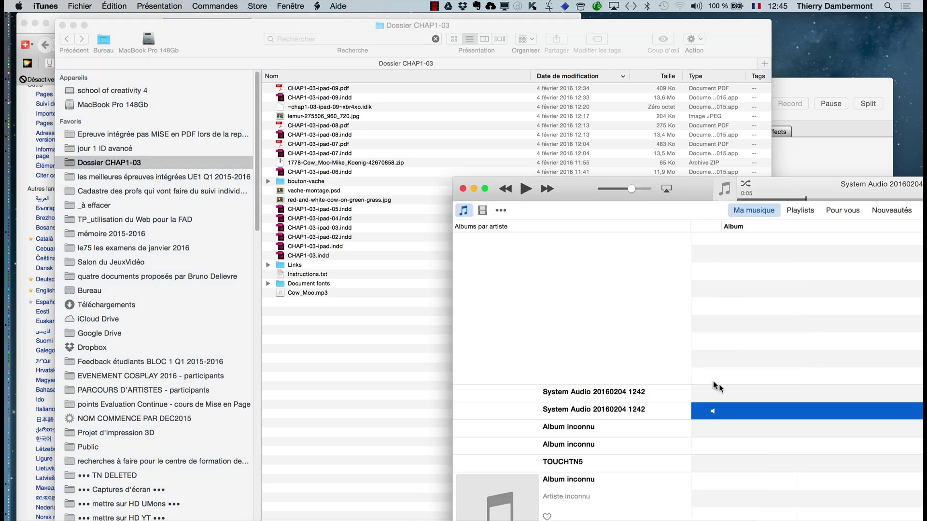
{"action": "left_click_drag", "start_coordinate": [742, 411], "coordinate": [324, 348]}
{"action": "left_click", "coordinate": [324, 349]}
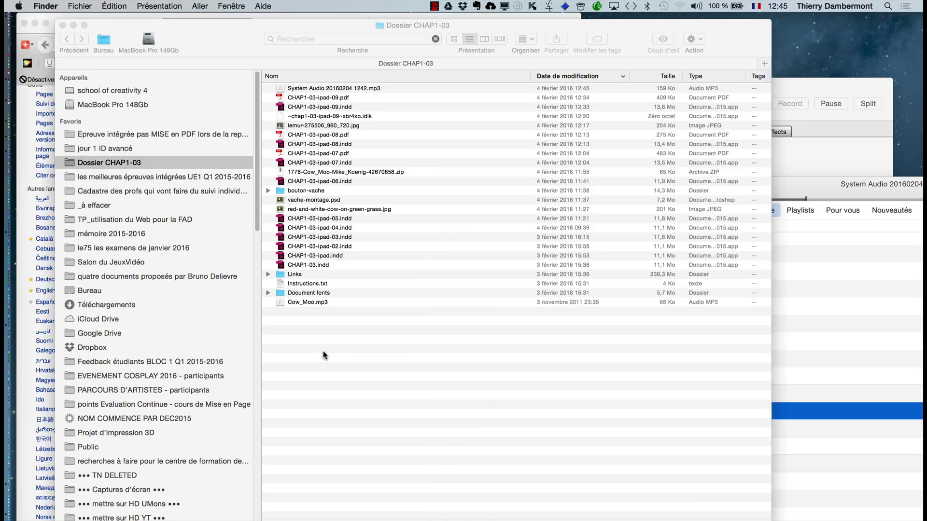
Rename the copied System Audio 20160204 1242.mp3 file as audio-lemur.mp3.
{"action": "left_click", "coordinate": [317, 87]}
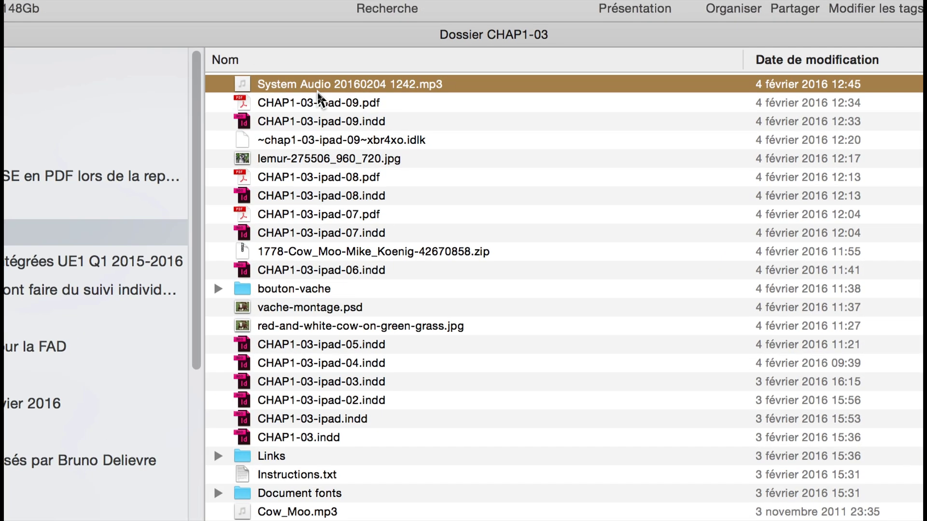
{"action": "key", "text": "Return"}
{"action": "type", "text": "audio-"}
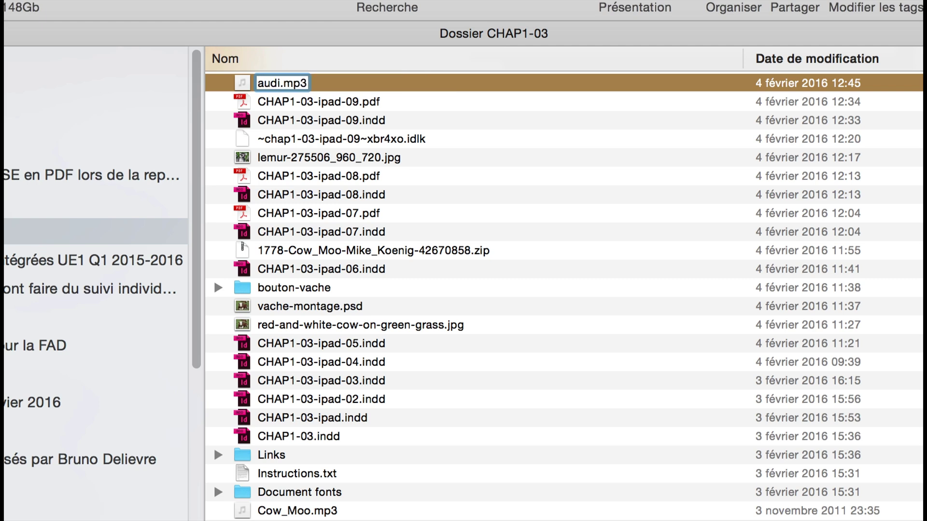
{"action": "type", "text": "lemur"}
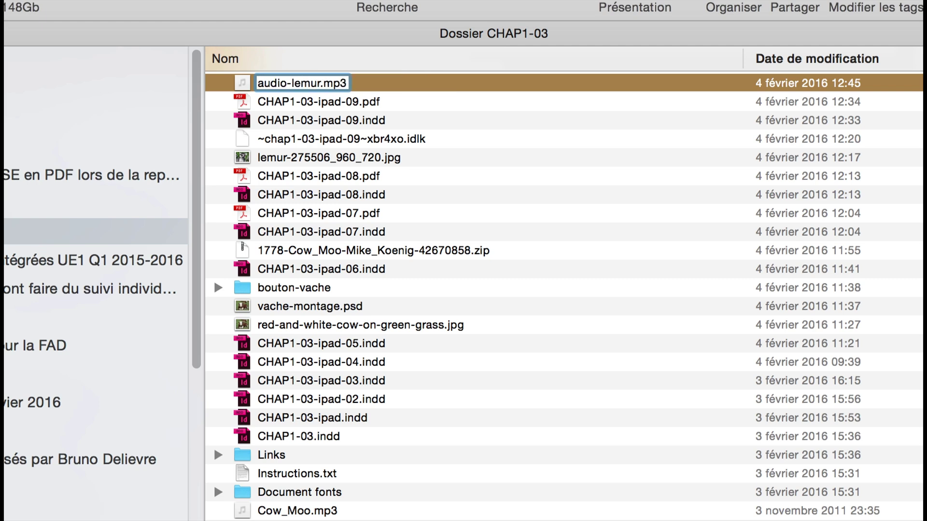
{"action": "key", "text": "Return"}
{"action": "key", "text": "Return"}
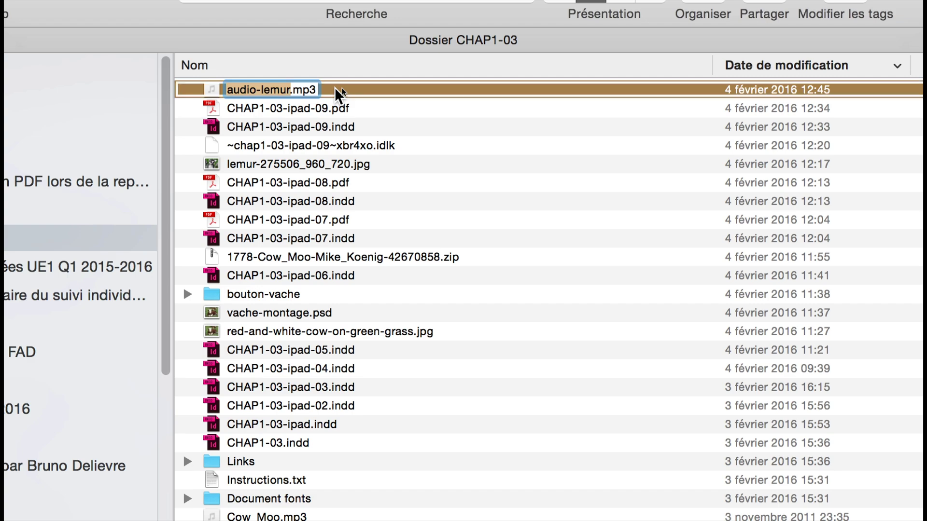
{"action": "right_click", "coordinate": [338, 94]}
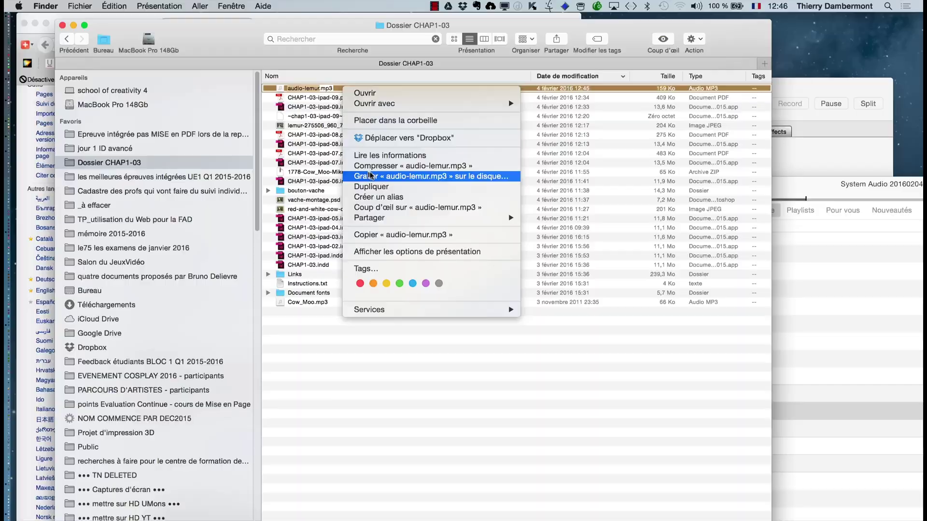
{"action": "key", "text": "Escape"}
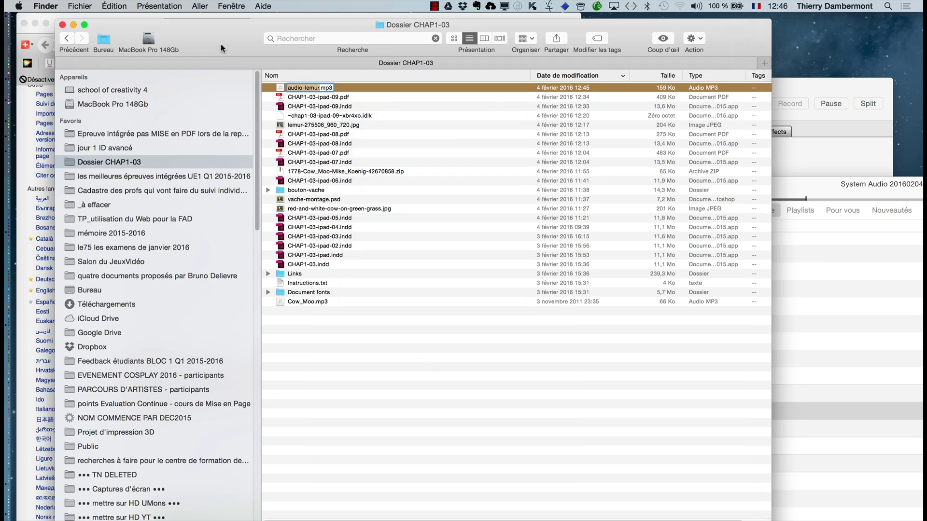
Upload audio-lemur.mp3 to the server's DOWNLOAD folder in Transmit and copy the uploaded file's URL.
{"action": "left_click_drag", "start_coordinate": [228, 50], "coordinate": [564, 148]}
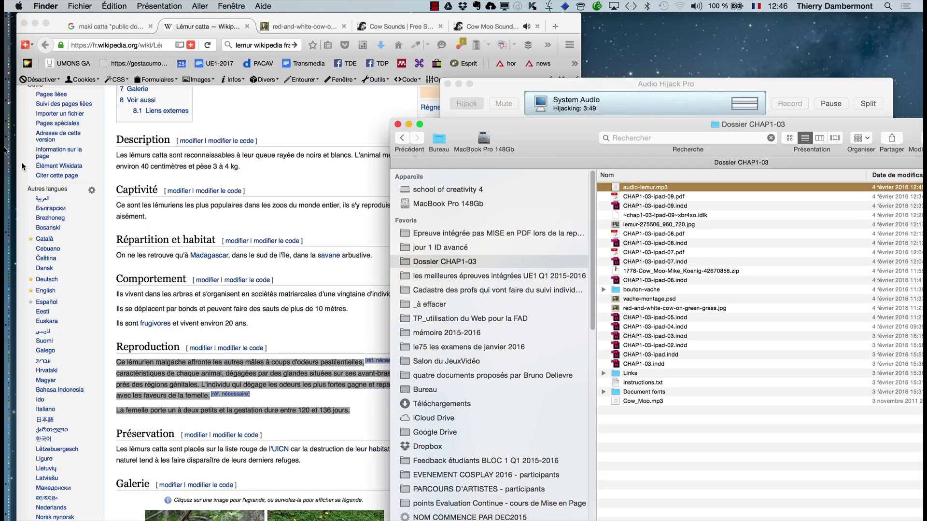
{"action": "left_click", "coordinate": [20, 102]}
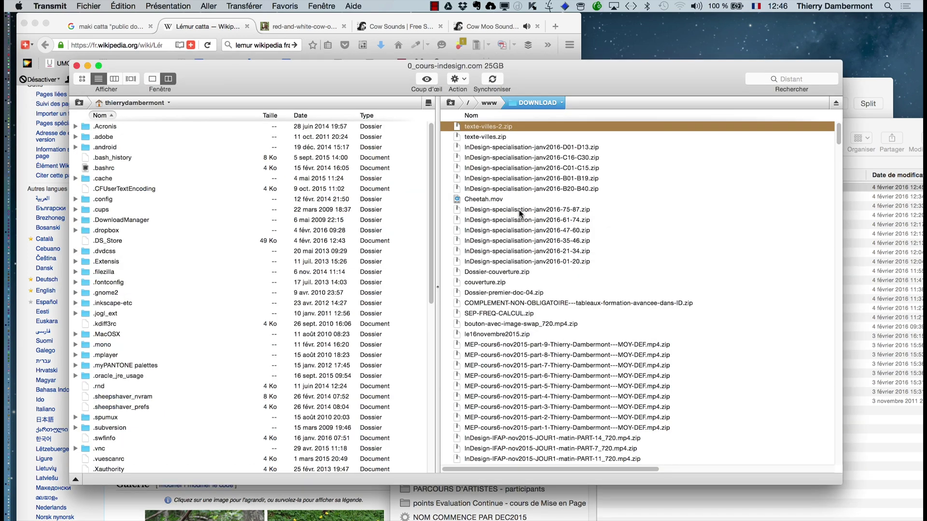
{"action": "left_click_drag", "start_coordinate": [617, 87], "coordinate": [369, 72]}
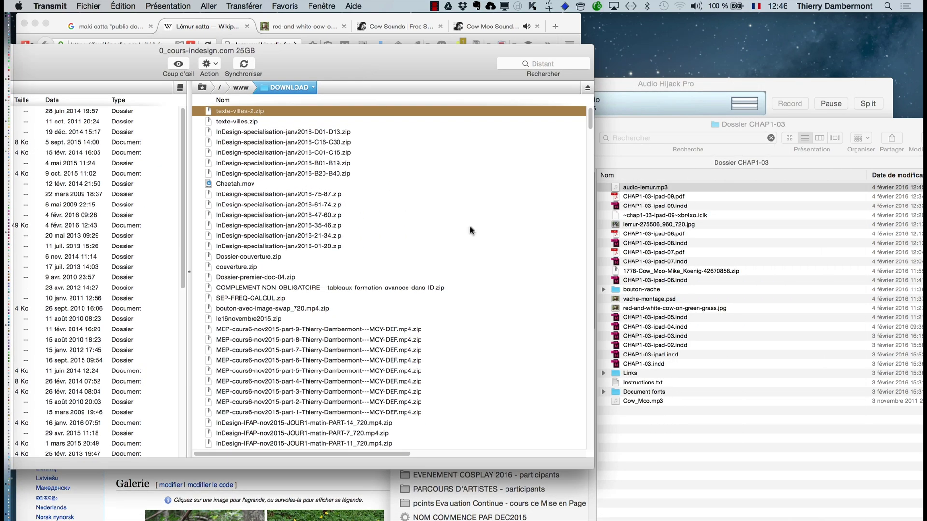
{"action": "left_click", "coordinate": [676, 131]}
{"action": "left_click_drag", "start_coordinate": [642, 186], "coordinate": [300, 152]}
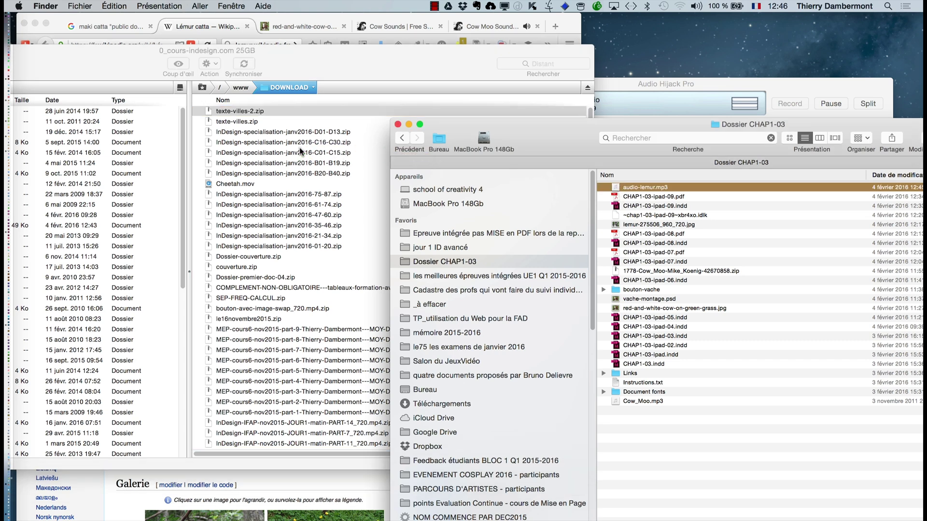
{"action": "left_click", "coordinate": [359, 71]}
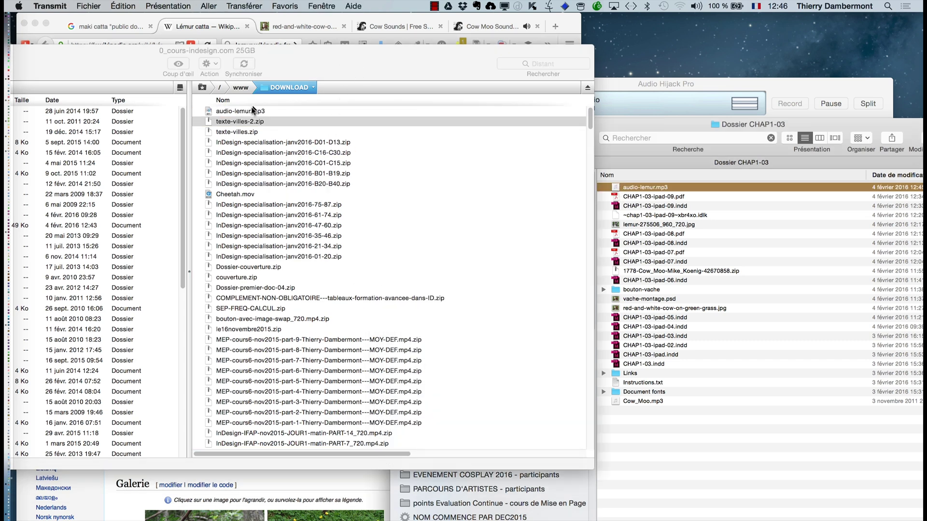
{"action": "right_click", "coordinate": [251, 112]}
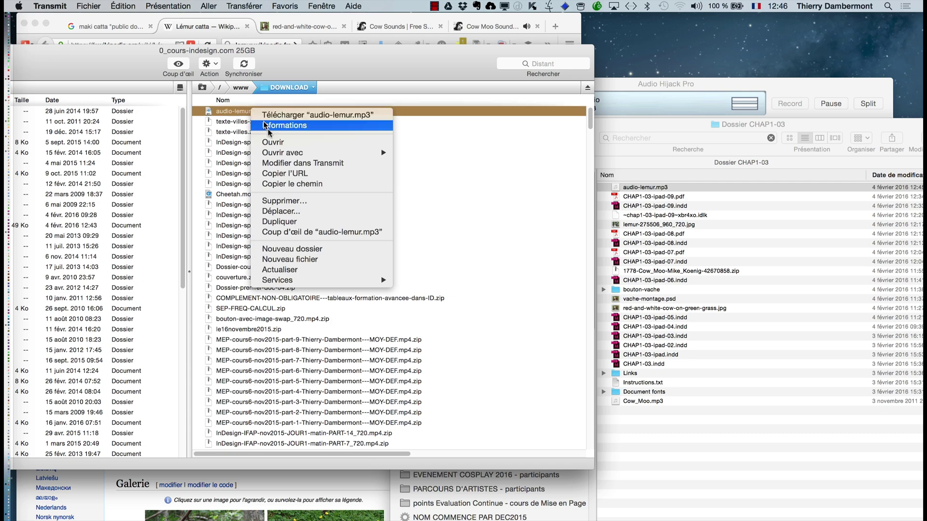
{"action": "left_click", "coordinate": [287, 184]}
Check the size of audio-lemur.mp3 in Finder, then go back to the server's file list in Transmit.
{"action": "left_click", "coordinate": [606, 123]}
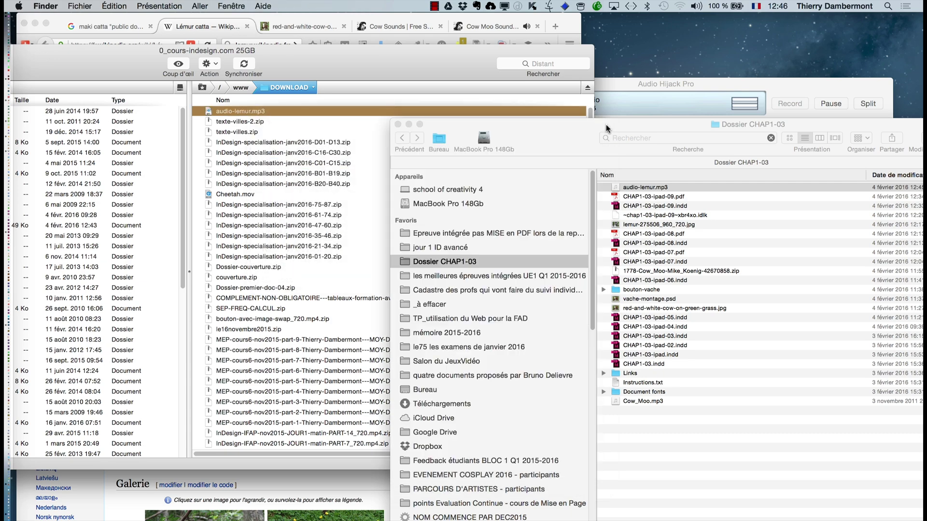
{"action": "left_click_drag", "start_coordinate": [619, 123], "coordinate": [295, 75]}
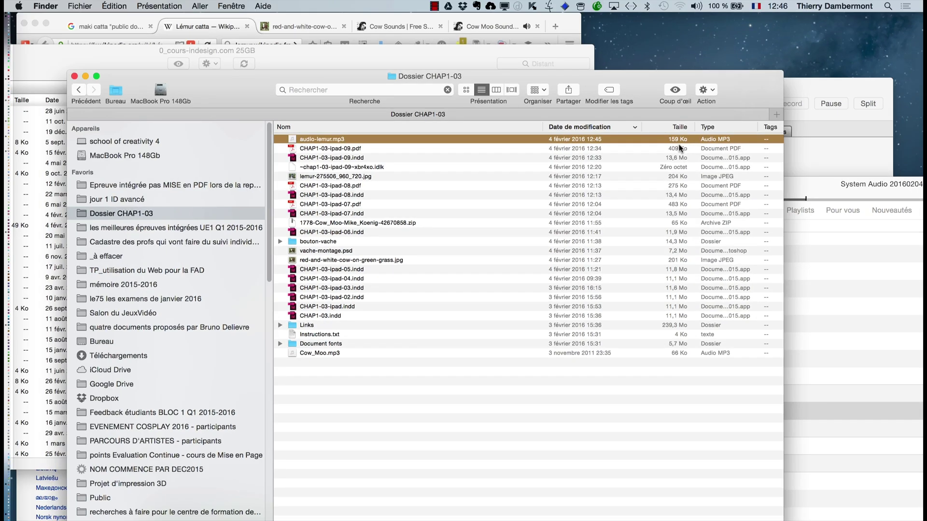
{"action": "key", "text": "super+Tab"}
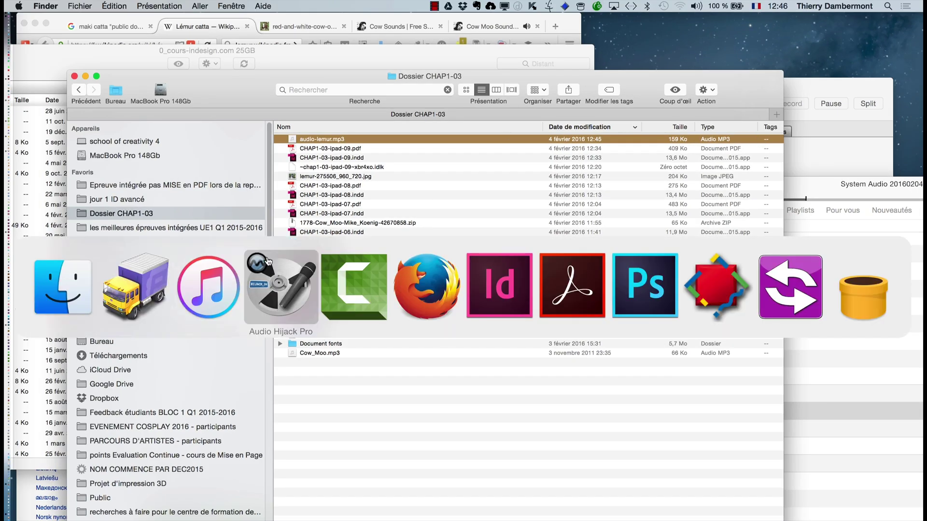
{"action": "key", "text": "super+Tab"}
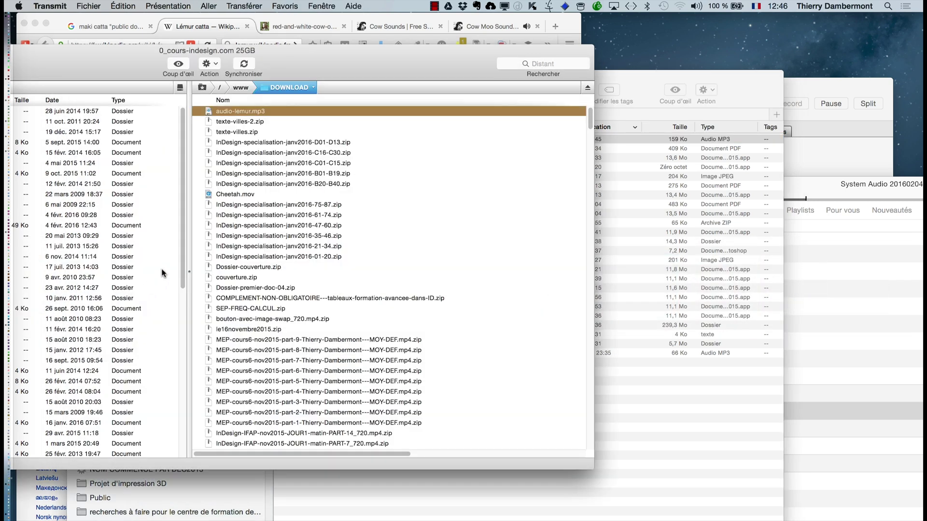
{"action": "double_click", "coordinate": [120, 71]}
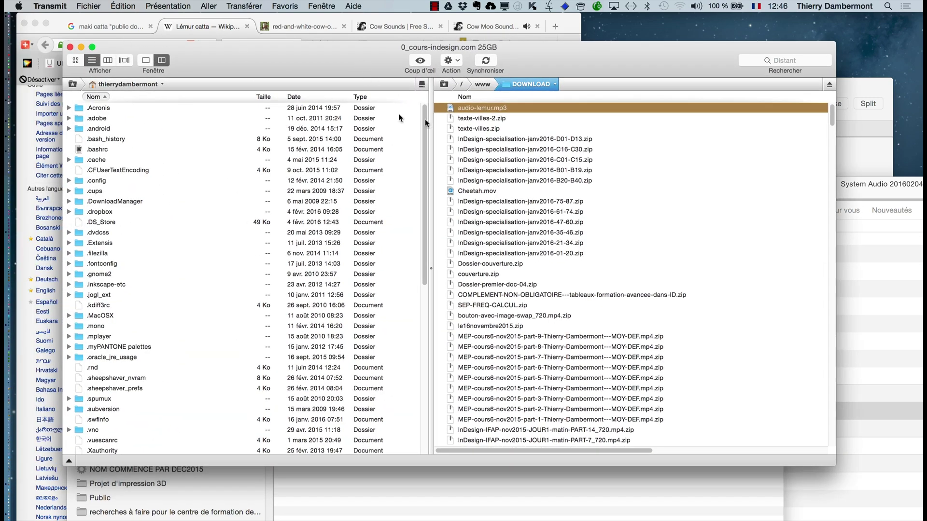
Open a new Firefox window and enter the copied address ftp://ftp.cours-indesign.com:21//www/DOWNLOAD/audio-lemur.mp3 without loading it.
{"action": "key", "text": "super+Tab"}
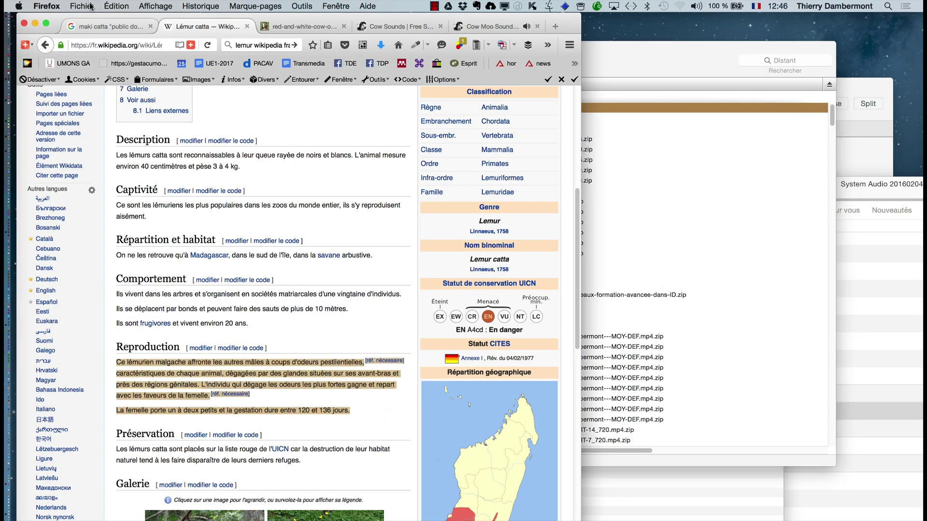
{"action": "left_click", "coordinate": [90, 6]}
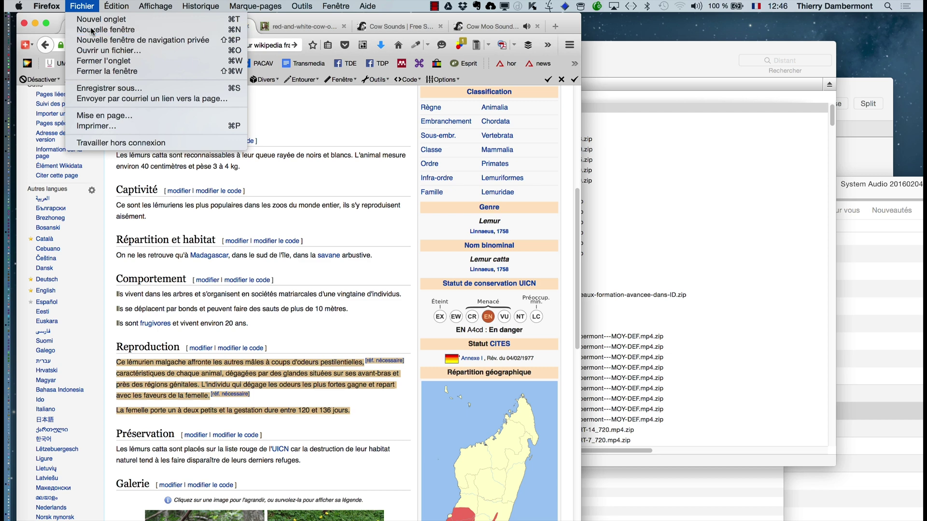
{"action": "left_click", "coordinate": [92, 31]}
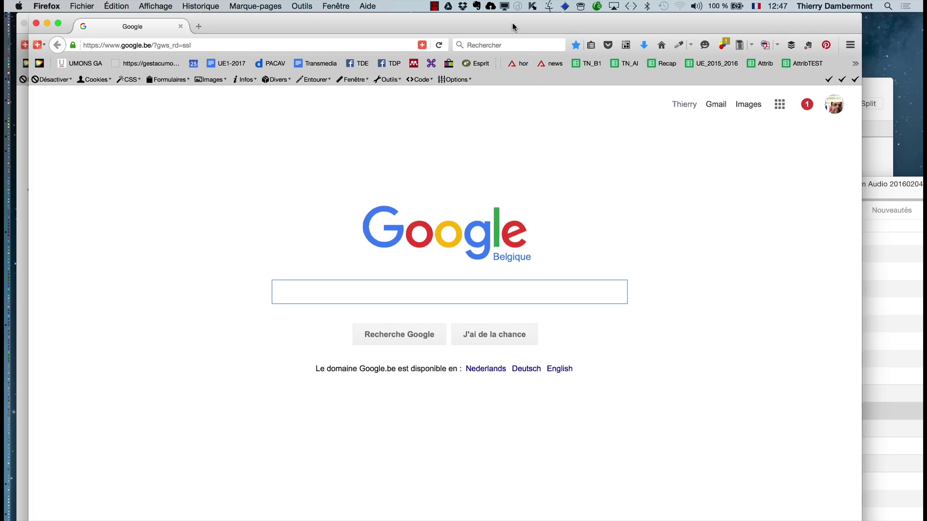
{"action": "left_click_drag", "start_coordinate": [513, 28], "coordinate": [514, 32]}
{"action": "left_click", "coordinate": [195, 51]}
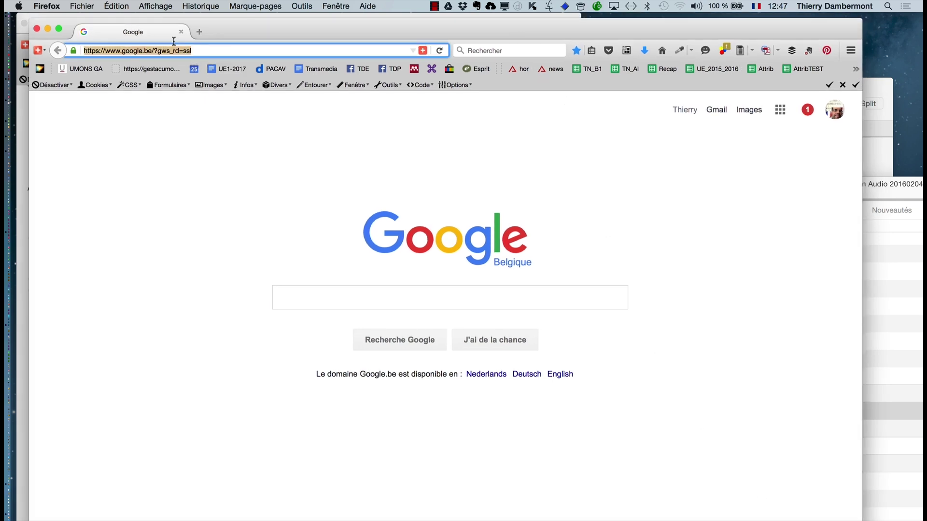
{"action": "type", "text": "ftp://ftp.cours-indesign.com:21//www/DOWNLOAD/audio-lemur.mp3"}
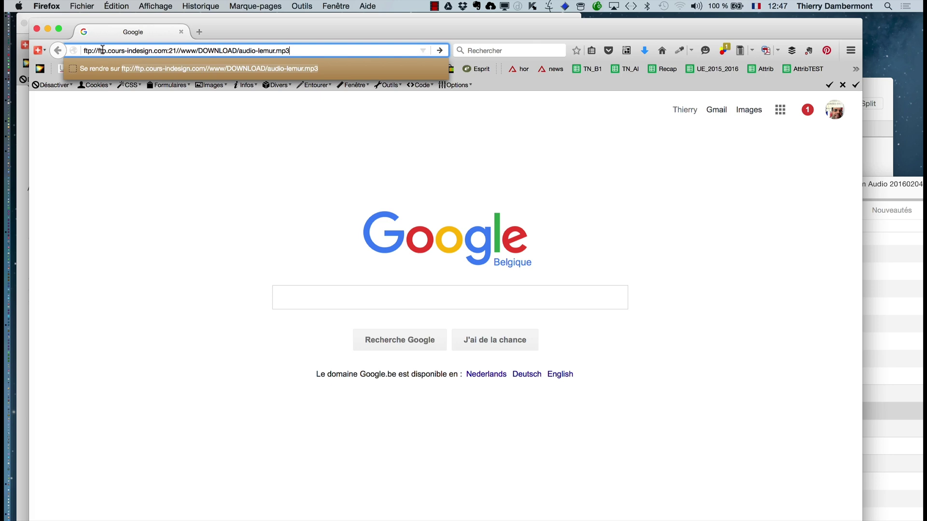
{"action": "left_click", "coordinate": [105, 49]}
{"action": "left_click_drag", "start_coordinate": [104, 50], "coordinate": [76, 46]}
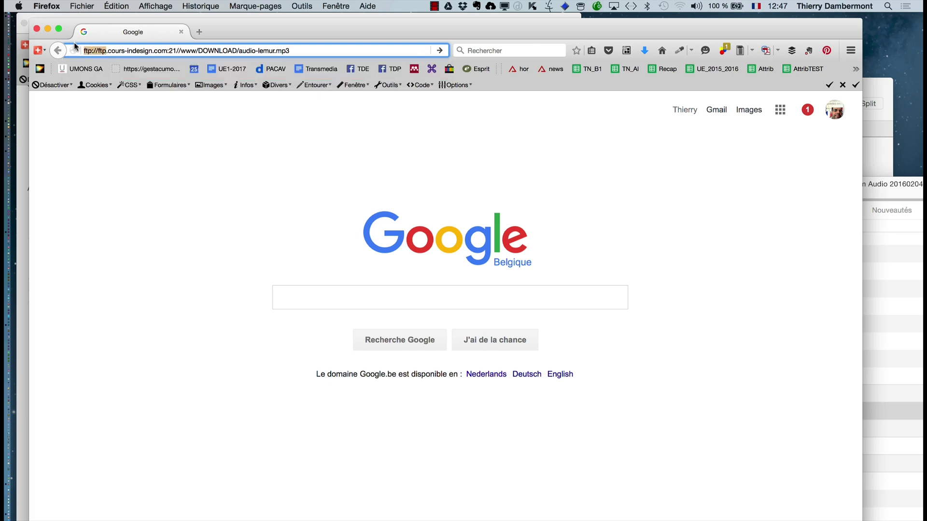
{"action": "type", "text": "http://"}
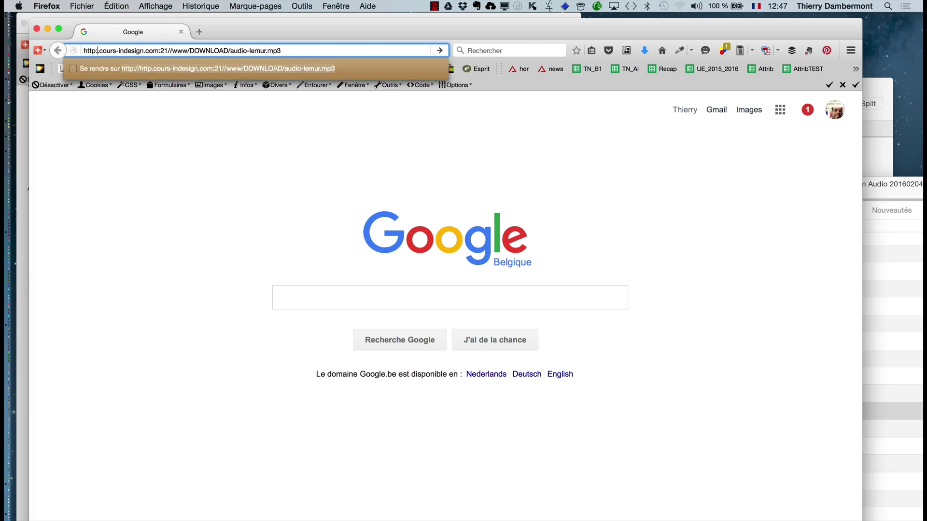
{"action": "type", "text": "www."}
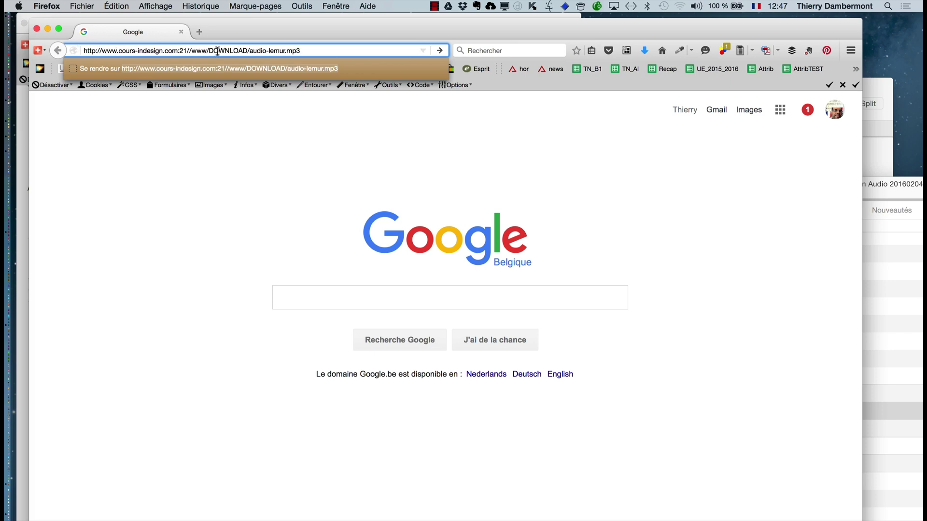
{"action": "left_click_drag", "start_coordinate": [207, 50], "coordinate": [192, 49]}
{"action": "key", "text": "BackSpace"}
{"action": "key", "text": "BackSpace"}
{"action": "key", "text": "BackSpace"}
{"action": "key", "text": "BackSpace"}
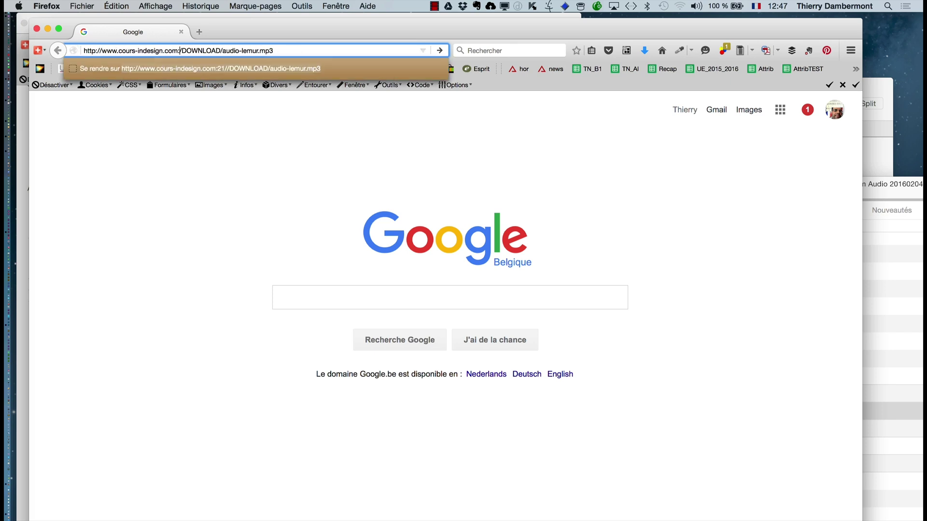
{"action": "key", "text": "Escape"}
{"action": "key", "text": "super+a"}
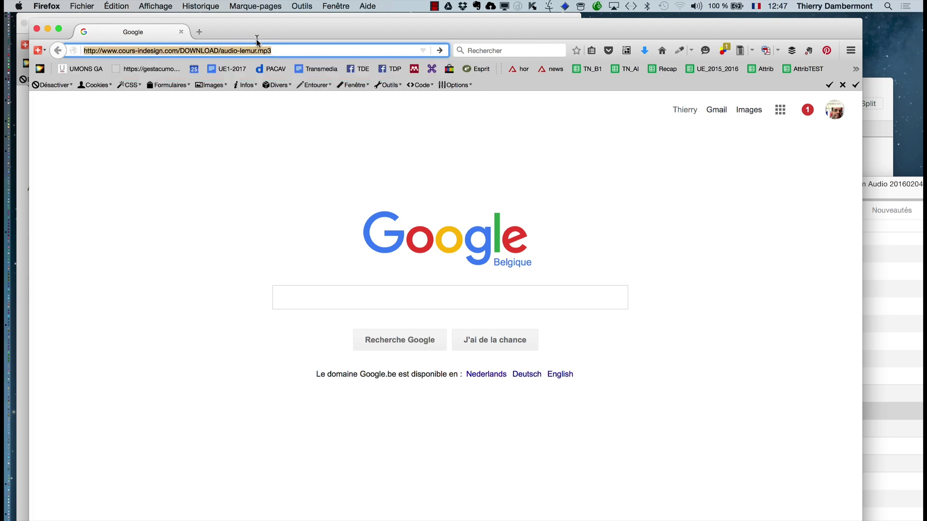
{"action": "key", "text": "Return"}
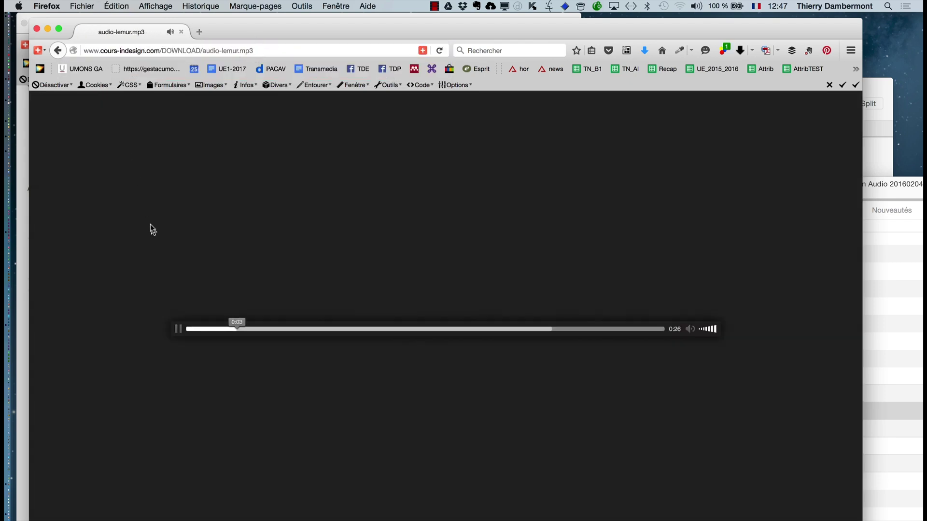
Pause the online audio, look over the player's options for copying its URL or saving the file, and close its window.
{"action": "left_click", "coordinate": [178, 329]}
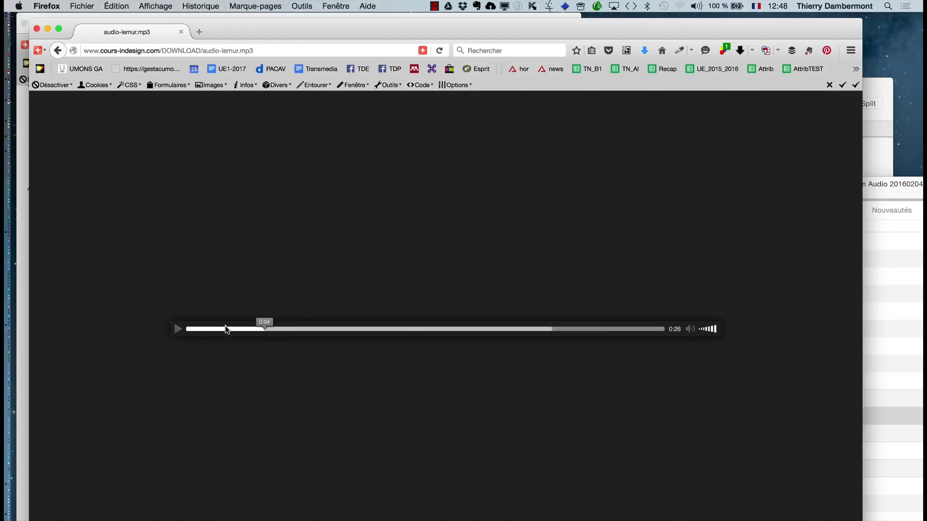
{"action": "right_click", "coordinate": [226, 330]}
{"action": "left_click", "coordinate": [219, 273]}
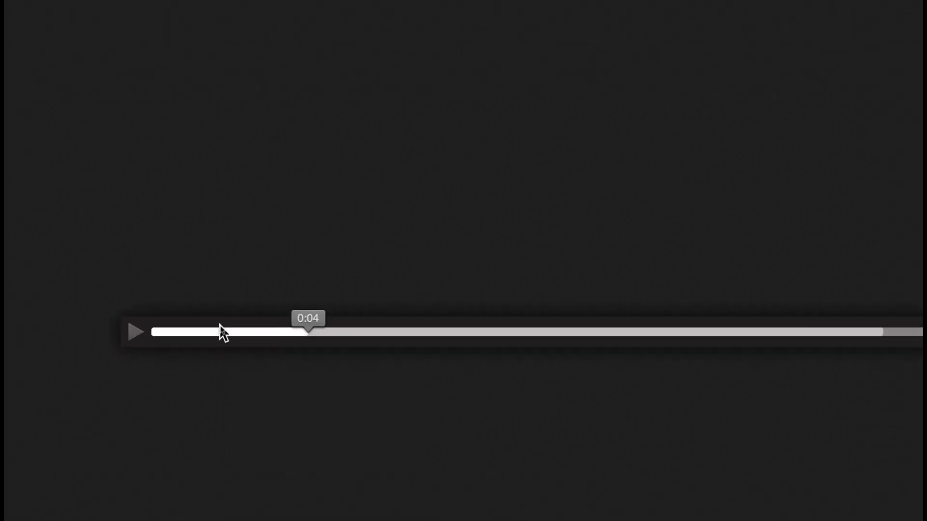
{"action": "right_click", "coordinate": [220, 332]}
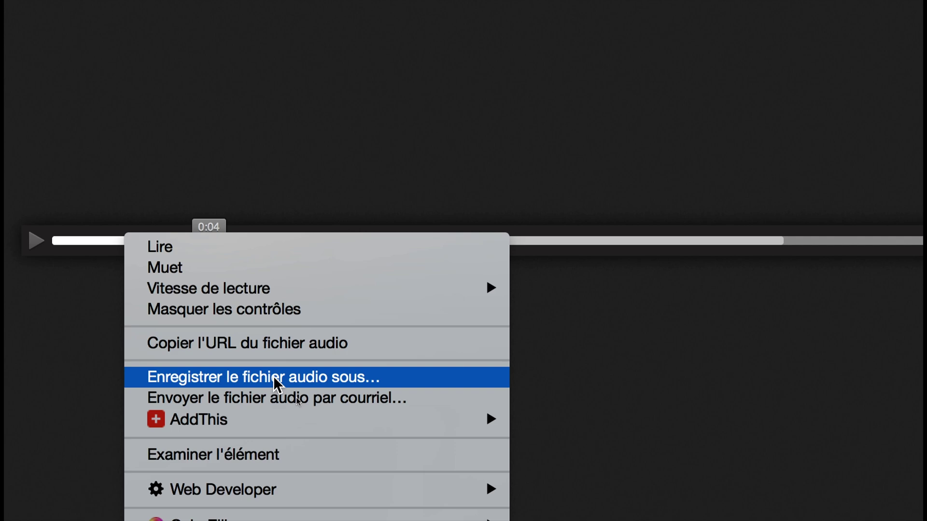
{"action": "key", "text": "Escape"}
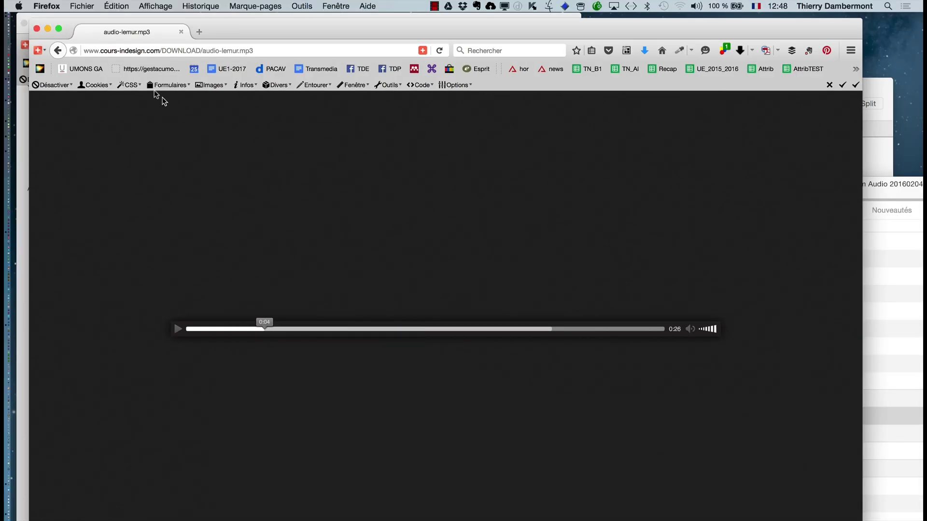
{"action": "left_click", "coordinate": [37, 29]}
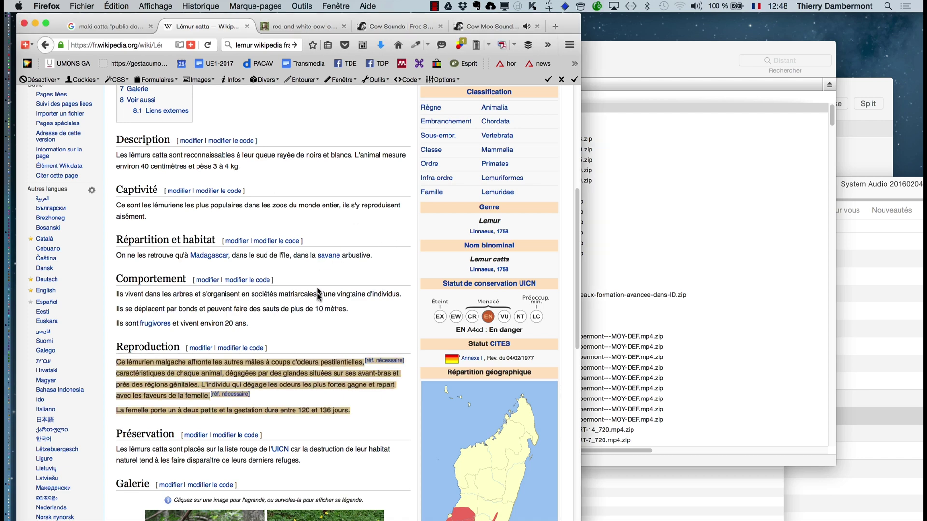
Switch to InDesign and move the Boutons et formulaires and Calques panels off the magazine page.
{"action": "key", "text": "super+Tab"}
{"action": "left_click", "coordinate": [502, 300]}
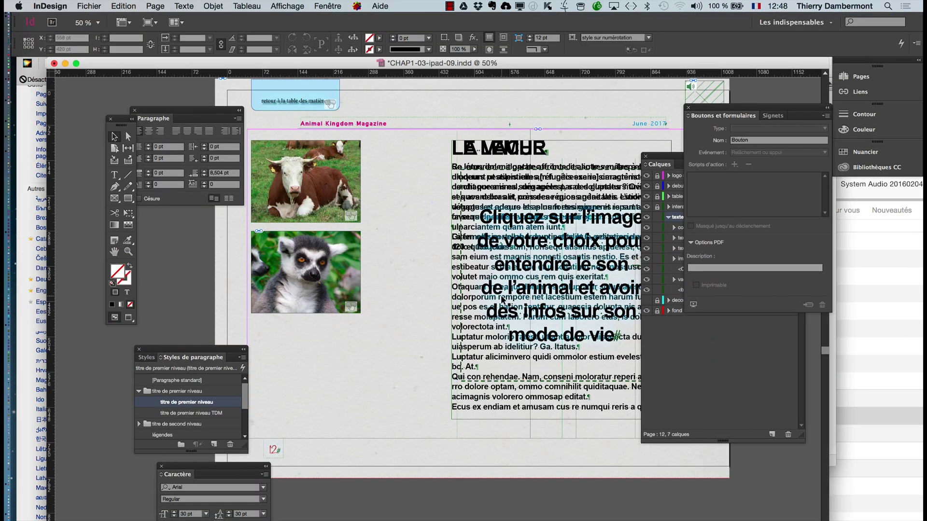
{"action": "left_click_drag", "start_coordinate": [696, 110], "coordinate": [761, 109]}
{"action": "left_click_drag", "start_coordinate": [665, 158], "coordinate": [793, 392]}
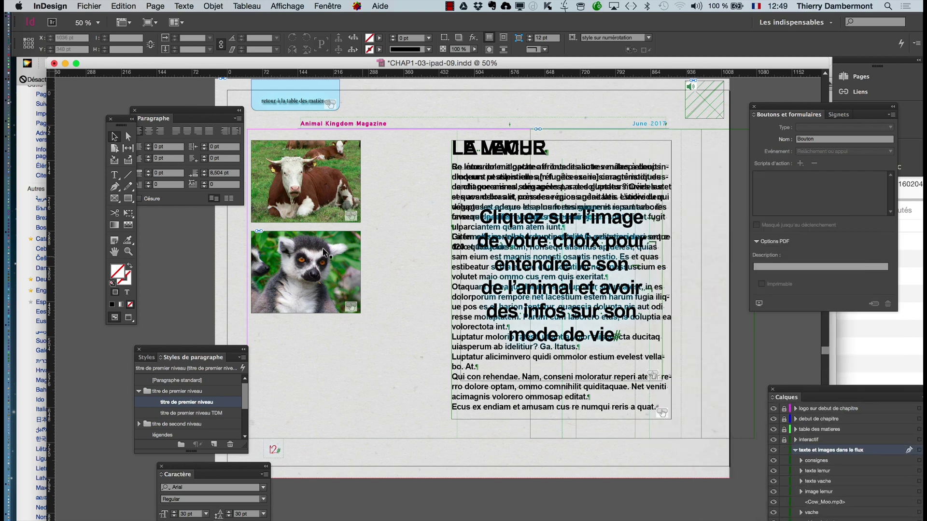
Import audio-lemur.mp3 from Dossier CHAP1-03 into a new frame in the page's lower-right corner.
{"action": "left_click", "coordinate": [99, 4]}
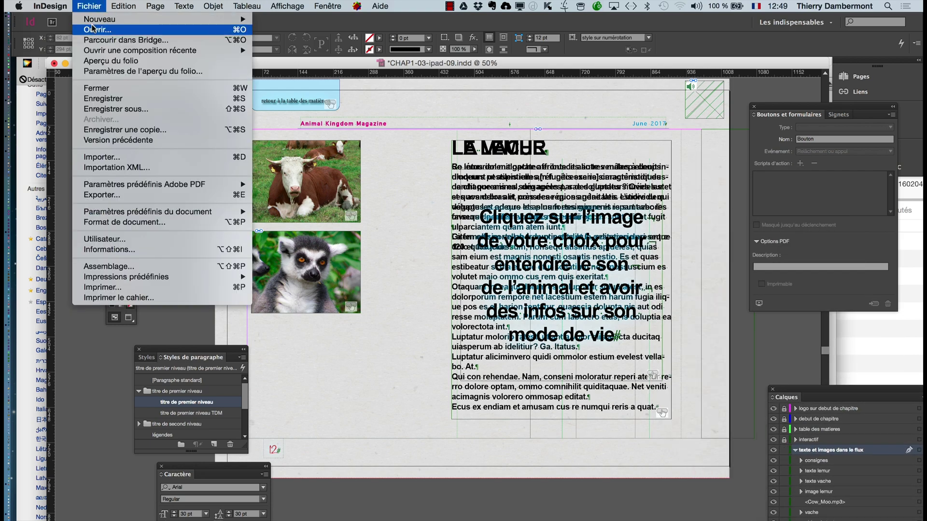
{"action": "left_click", "coordinate": [101, 157]}
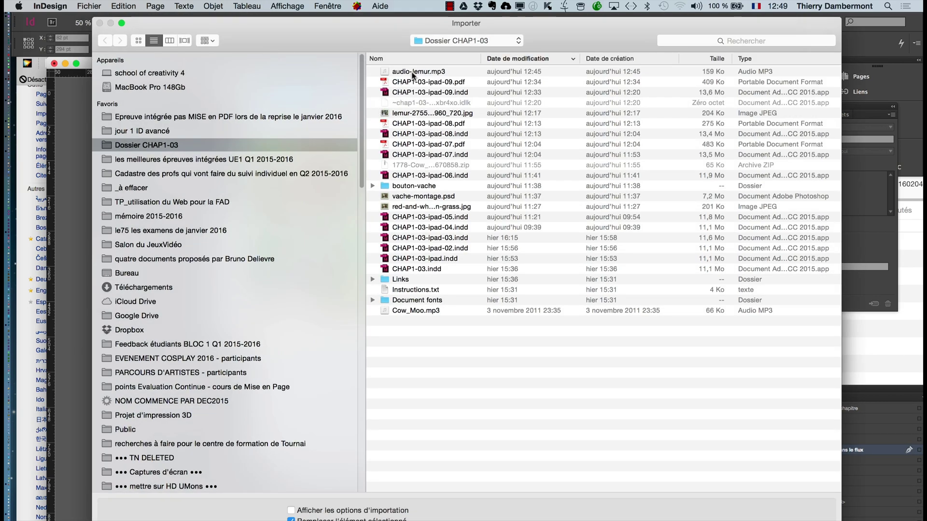
{"action": "left_click", "coordinate": [412, 72]}
{"action": "key", "text": "Return"}
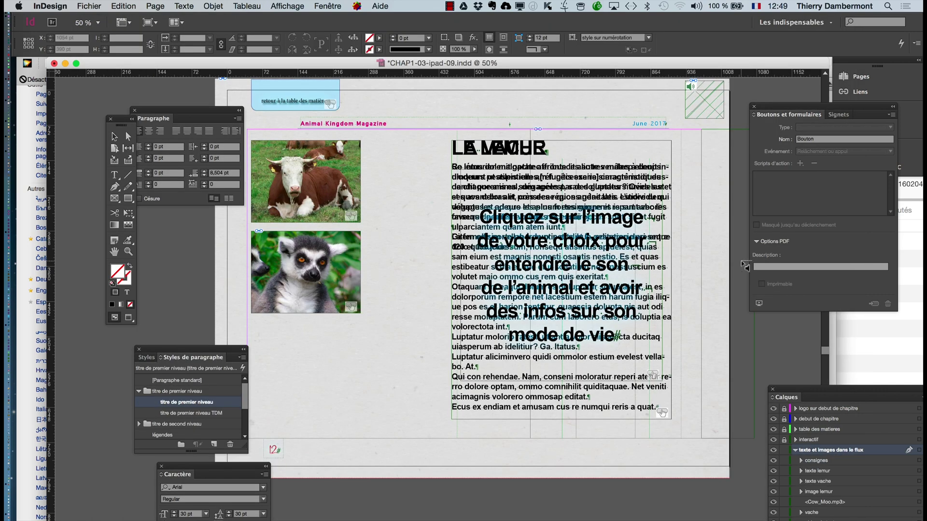
{"action": "left_click_drag", "start_coordinate": [685, 442], "coordinate": [728, 476]}
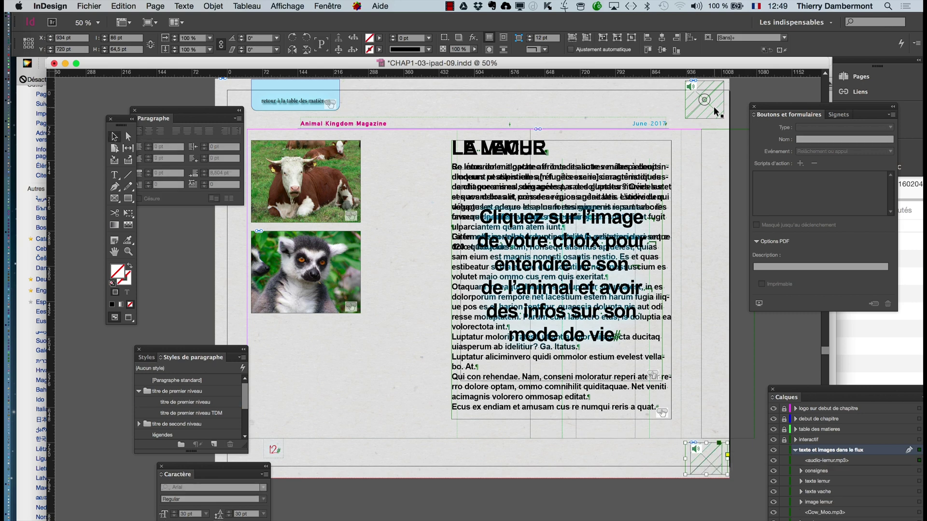
Move the cow sound frame down to the page's lower edge and stack the lemur audio frame on it.
{"action": "left_click_drag", "start_coordinate": [716, 105], "coordinate": [670, 466]}
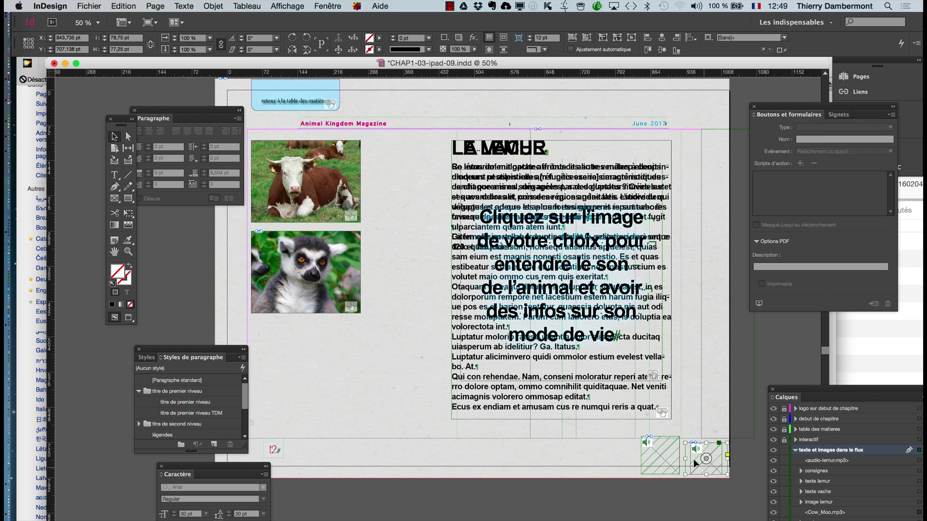
{"action": "left_click", "coordinate": [669, 448]}
{"action": "left_click_drag", "start_coordinate": [695, 460], "coordinate": [720, 473]}
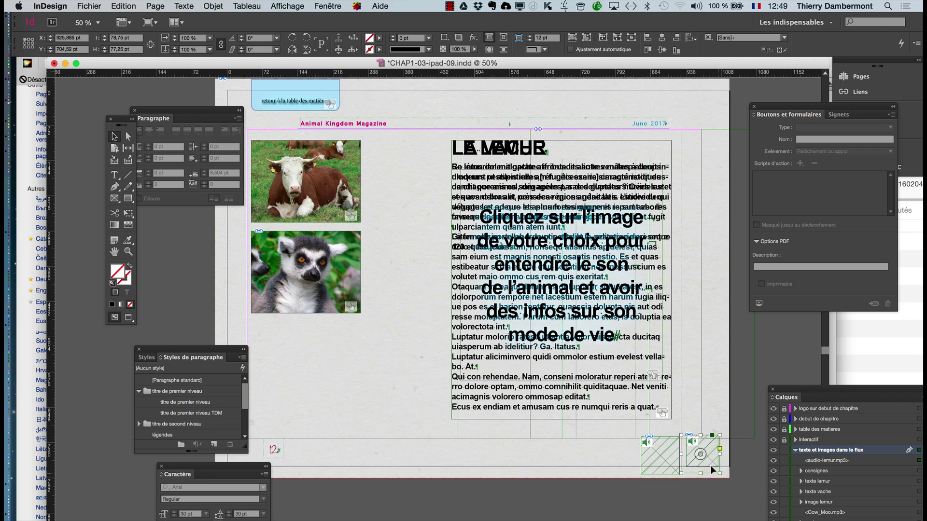
{"action": "left_click", "coordinate": [706, 468]}
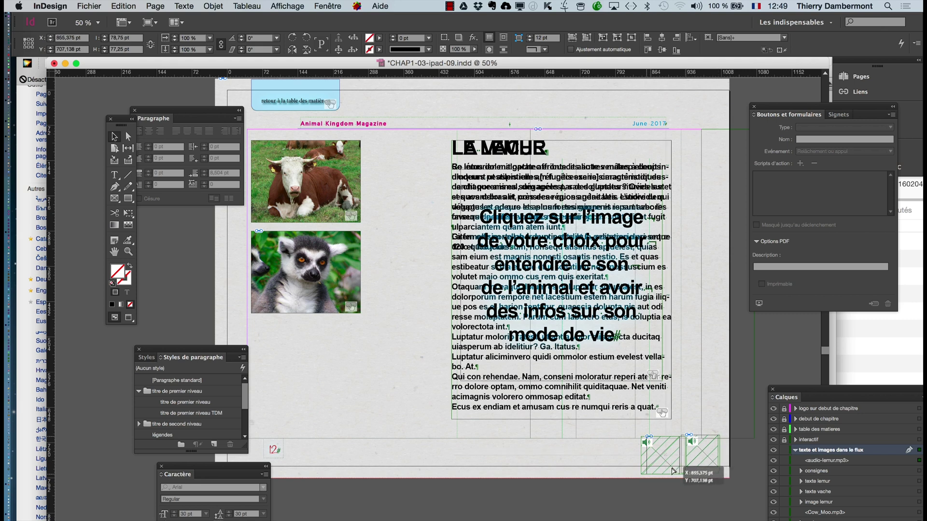
{"action": "left_click_drag", "start_coordinate": [668, 471], "coordinate": [667, 472]}
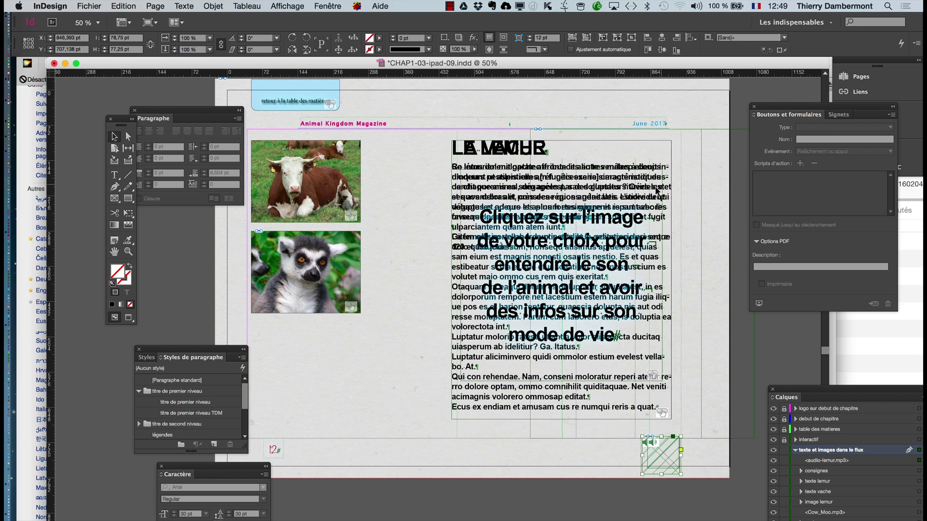
Draw a text frame about 242 × 32 pt in the empty area above the page's header line.
{"action": "left_click_drag", "start_coordinate": [158, 111], "coordinate": [199, 279]}
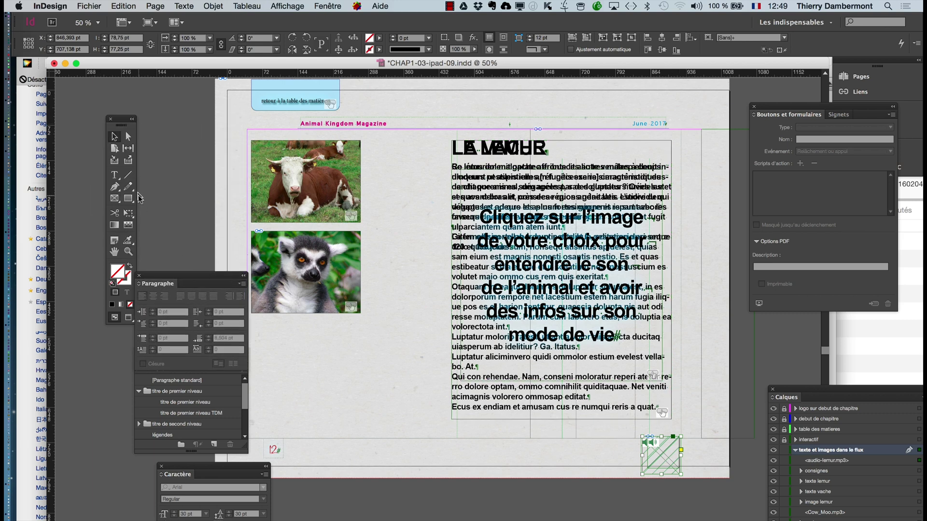
{"action": "left_click", "coordinate": [115, 174]}
{"action": "left_click_drag", "start_coordinate": [478, 94], "coordinate": [602, 110]}
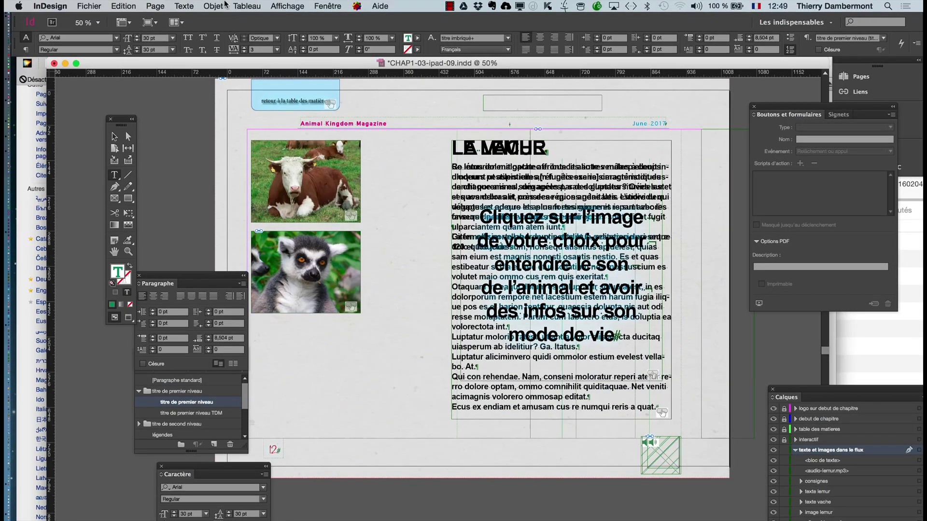
Apply the [Paragraphe standard] style in the new text frame and enter "lire le texte".
{"action": "left_click", "coordinate": [184, 6]}
{"action": "left_click", "coordinate": [227, 126]}
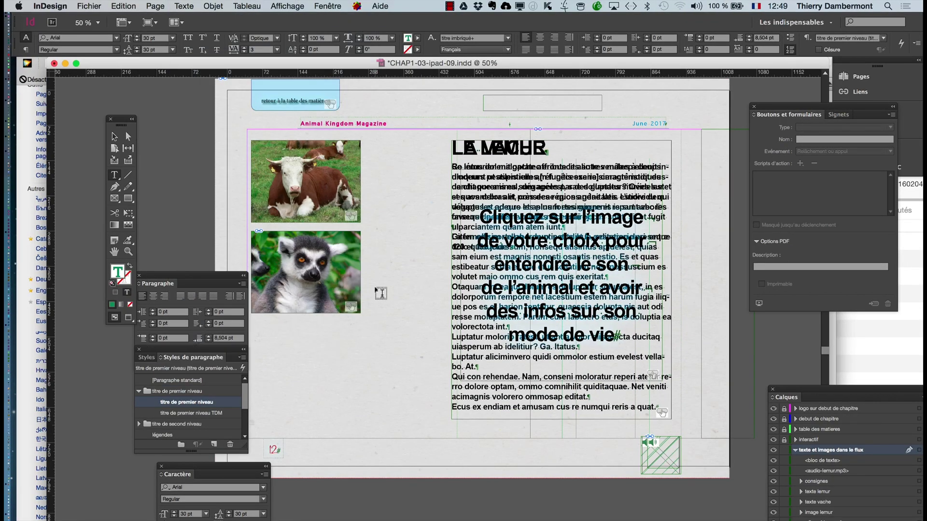
{"action": "left_click_drag", "start_coordinate": [173, 354], "coordinate": [369, 121]}
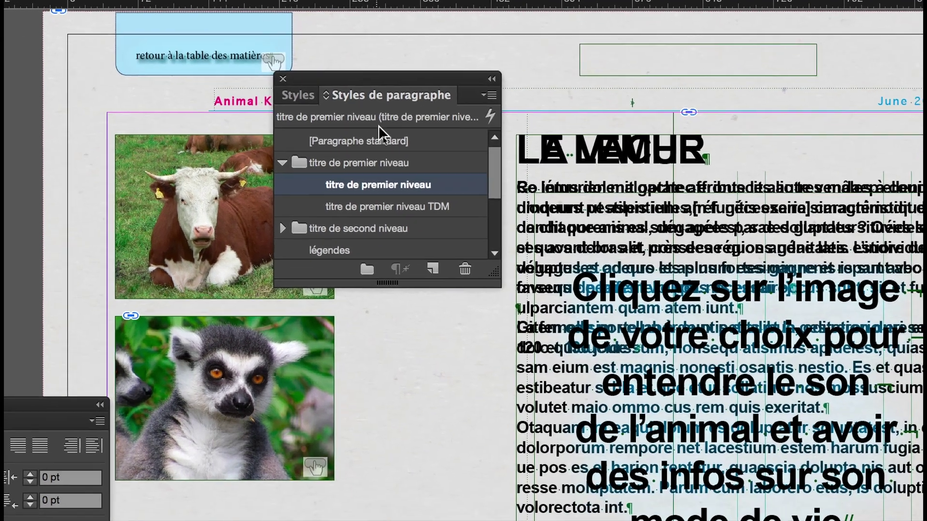
{"action": "left_click", "coordinate": [407, 181]}
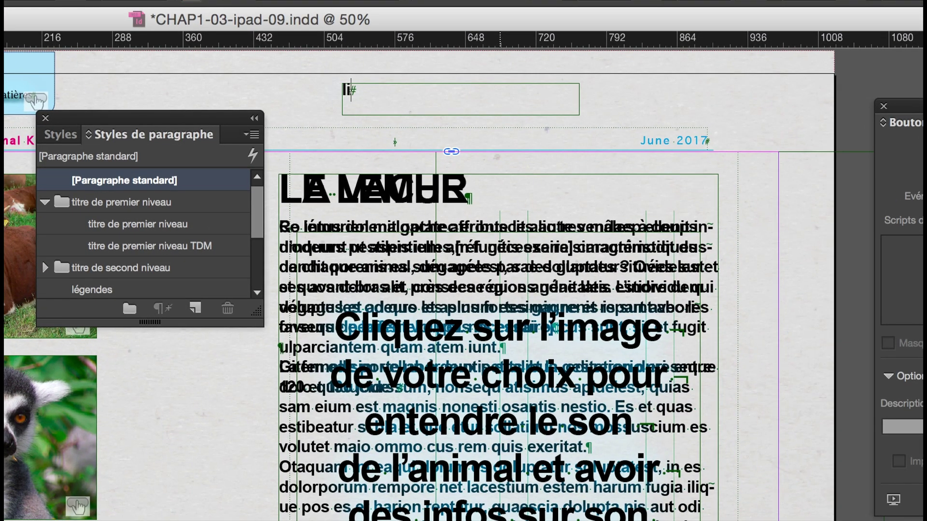
{"action": "type", "text": "exte"}
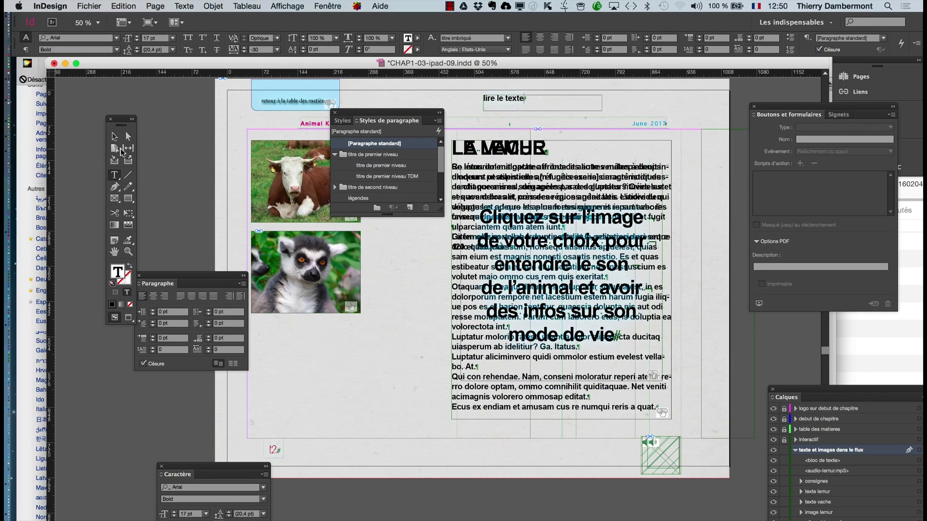
Fill the "lire le texte" frame with the red swatch C=15 M=100 J=100 N=0.
{"action": "left_click", "coordinate": [116, 138]}
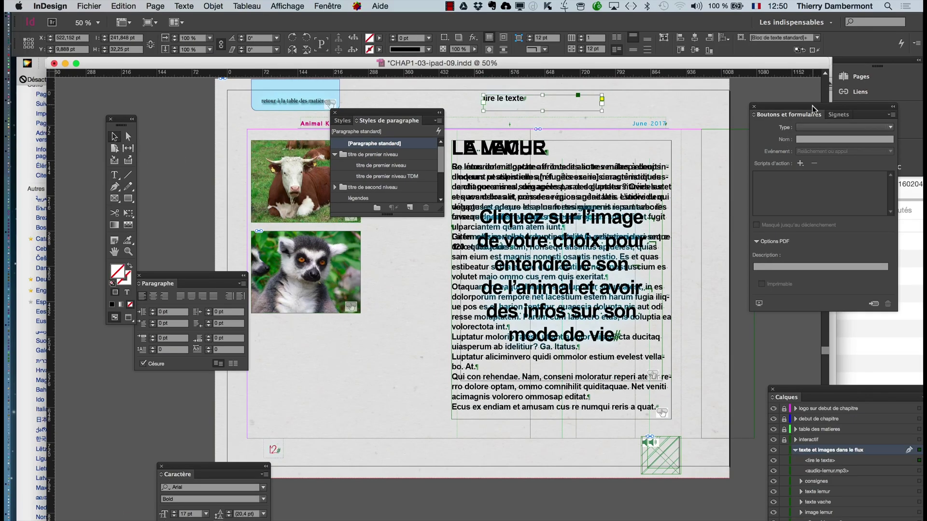
{"action": "left_click_drag", "start_coordinate": [787, 115], "coordinate": [718, 169]}
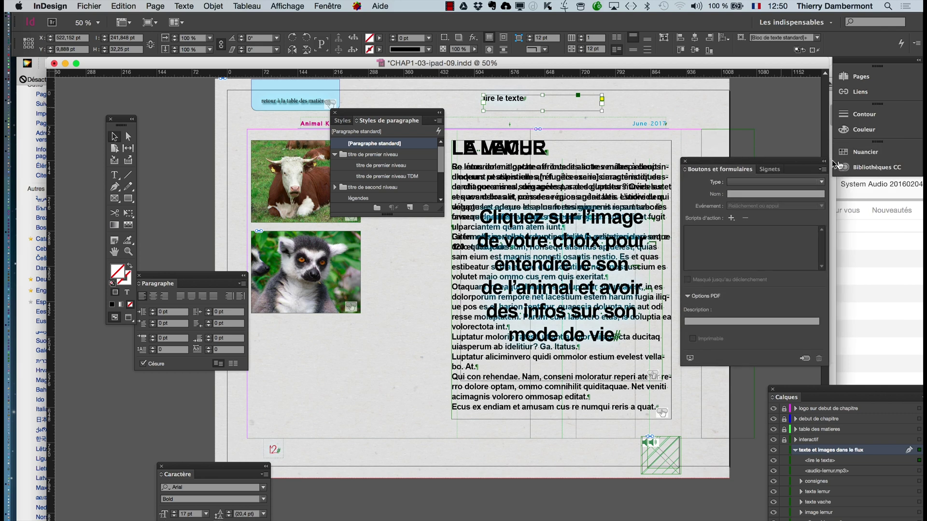
{"action": "left_click", "coordinate": [852, 153]}
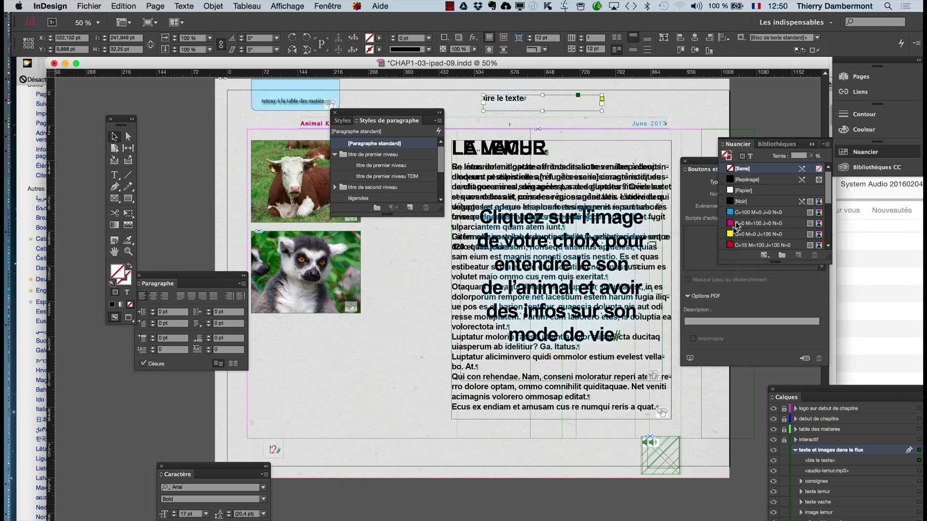
{"action": "left_click", "coordinate": [761, 245]}
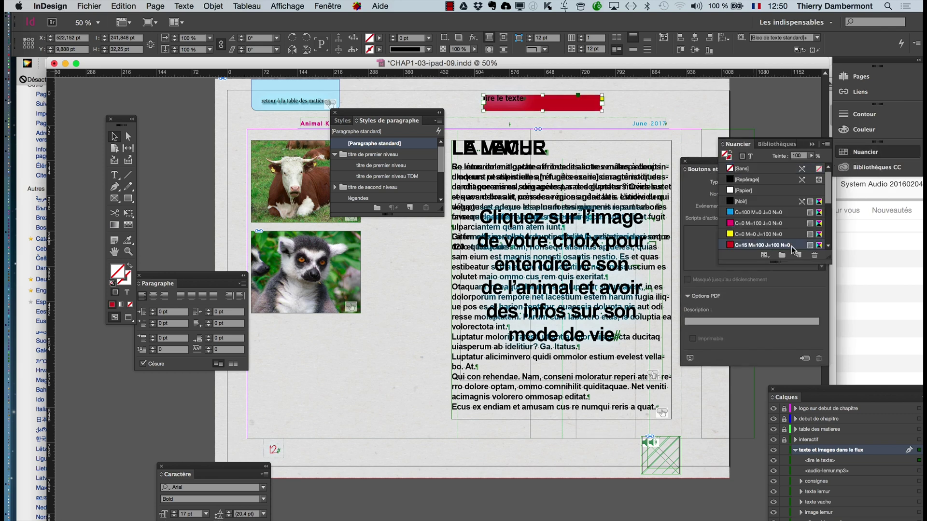
Center the "lire le texte" text vertically and horizontally within its frame.
{"action": "left_click", "coordinate": [214, 6]}
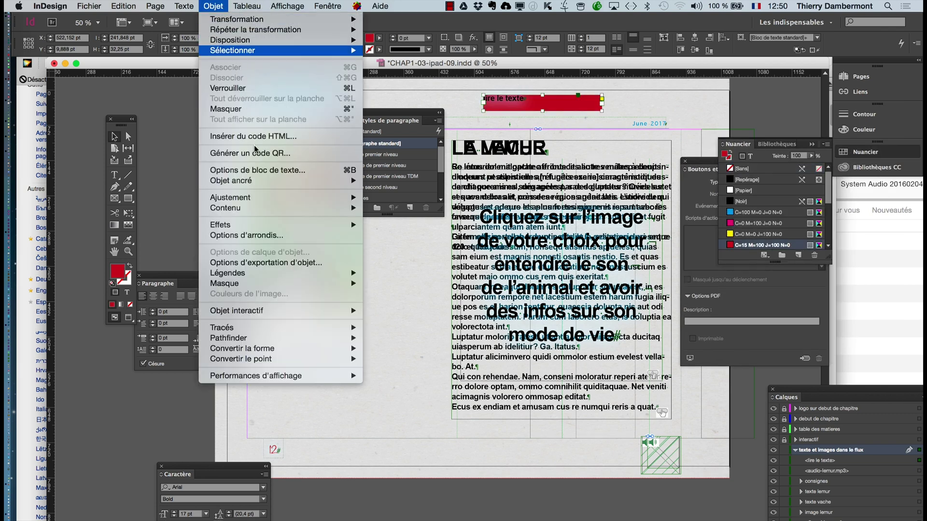
{"action": "left_click", "coordinate": [277, 174]}
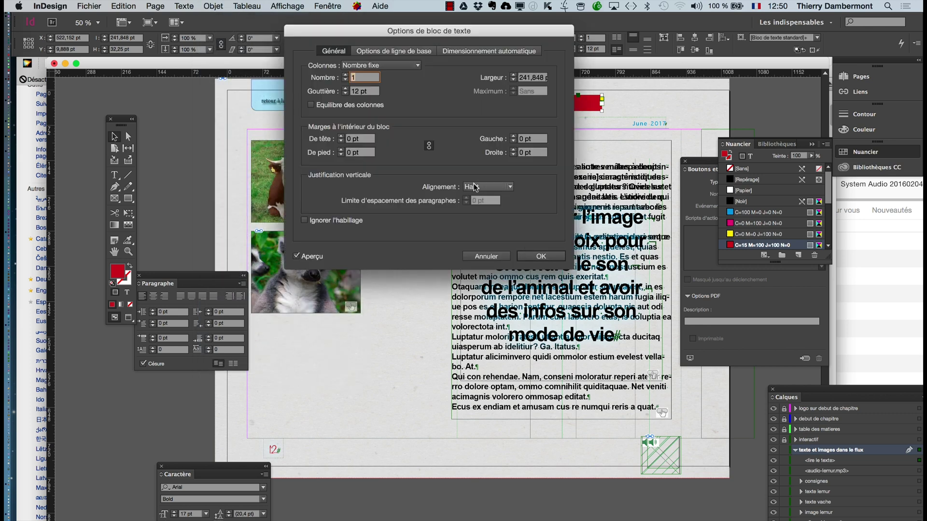
{"action": "left_click", "coordinate": [474, 187]}
{"action": "left_click", "coordinate": [485, 212]}
{"action": "left_click", "coordinate": [529, 257]}
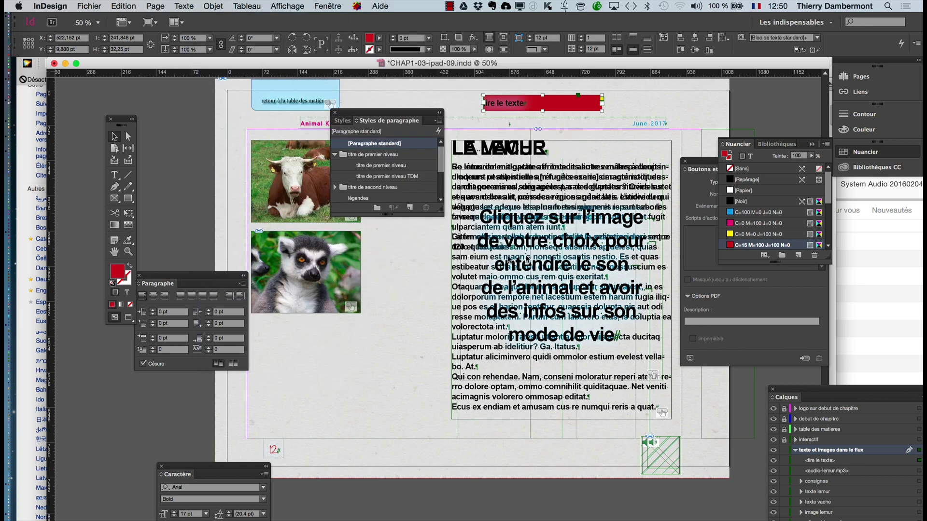
{"action": "left_click", "coordinate": [153, 296]}
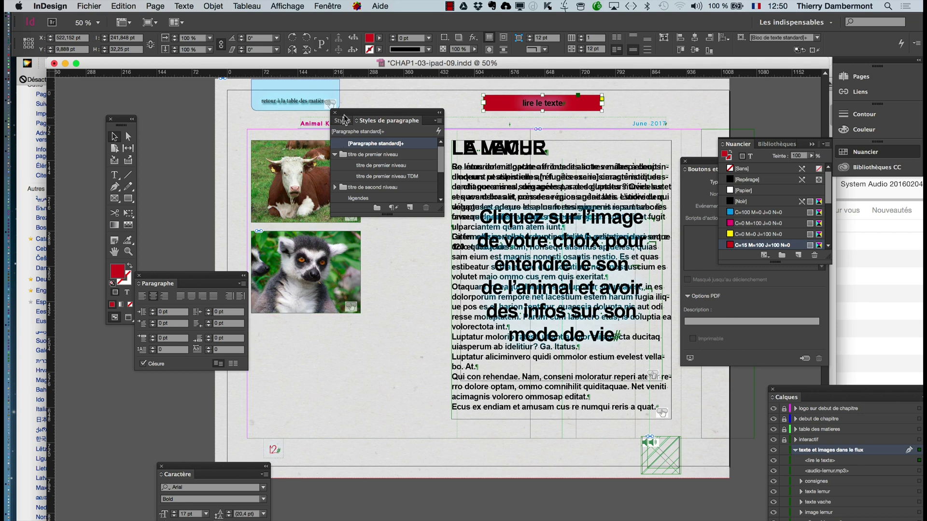
Apply the [Bloc de texte standard] object style to the "lire le texte" frame, clearing its overrides.
{"action": "left_click", "coordinate": [316, 5]}
{"action": "mouse_move", "coordinate": [377, 276]}
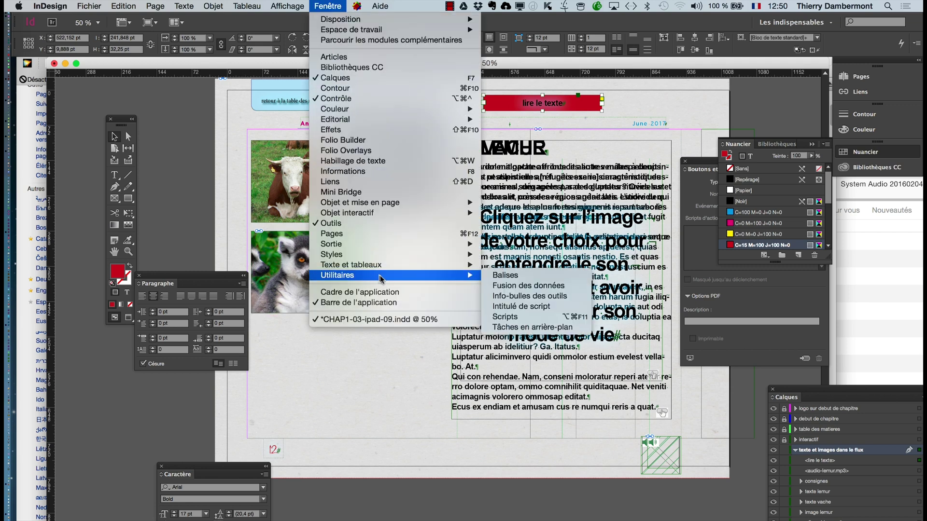
{"action": "mouse_move", "coordinate": [393, 255]}
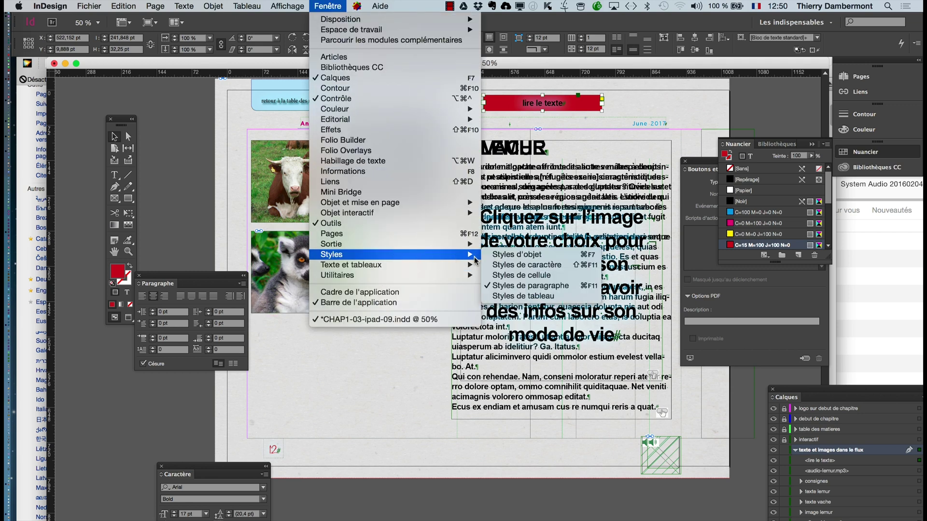
{"action": "left_click", "coordinate": [504, 255]}
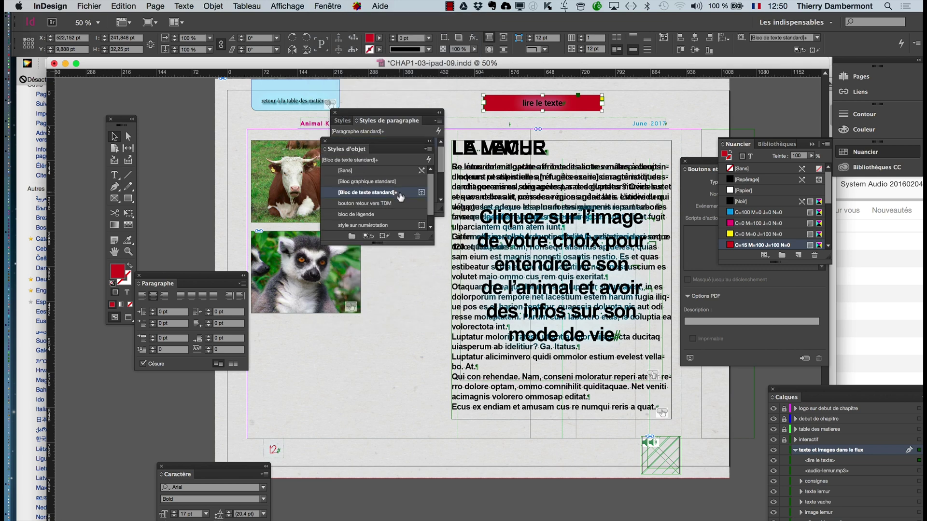
{"action": "left_click", "coordinate": [400, 193]}
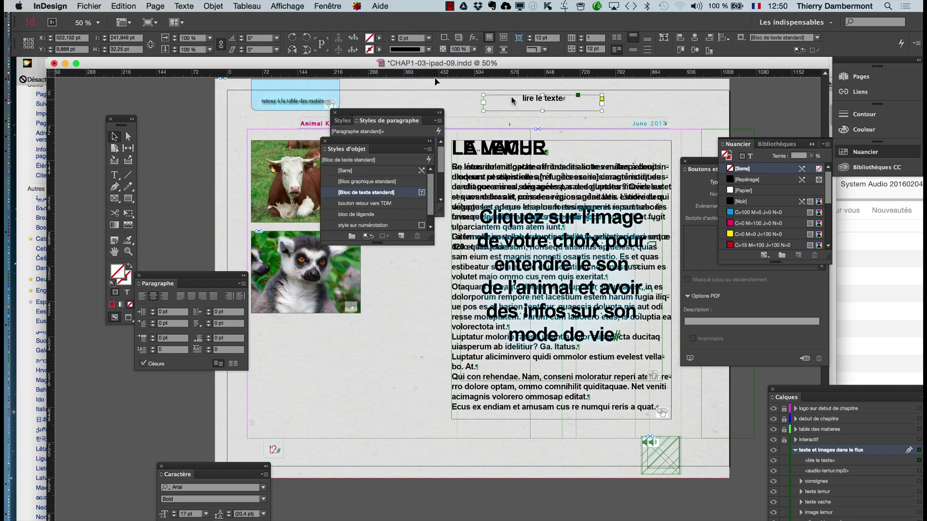
Set the vertical justification of the "lire le texte" frame to centered in the text frame options.
{"action": "left_click", "coordinate": [218, 5]}
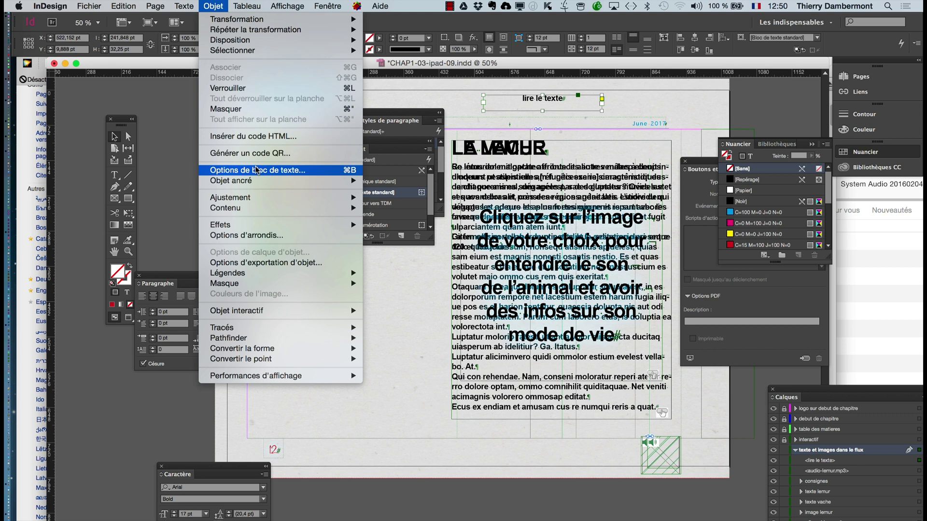
{"action": "left_click", "coordinate": [286, 171]}
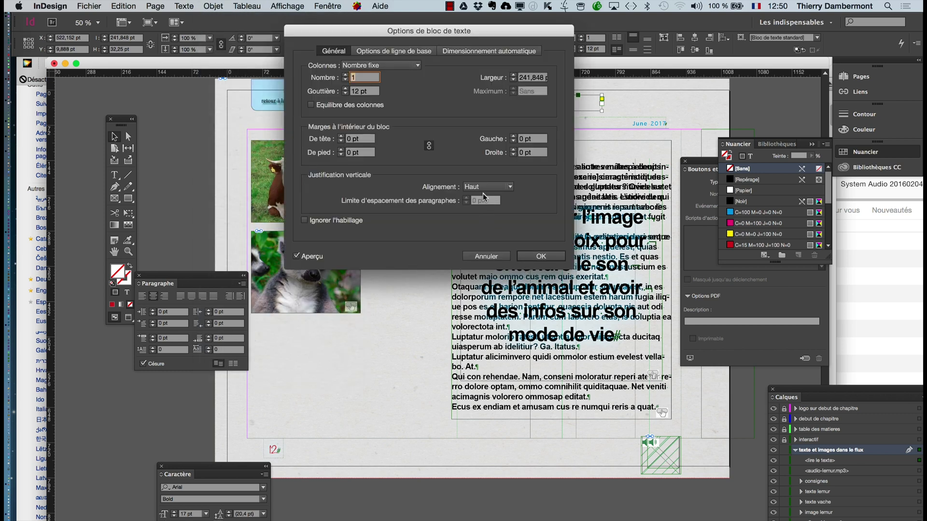
{"action": "left_click", "coordinate": [485, 187]}
{"action": "left_click", "coordinate": [487, 207]}
{"action": "left_click", "coordinate": [531, 256]}
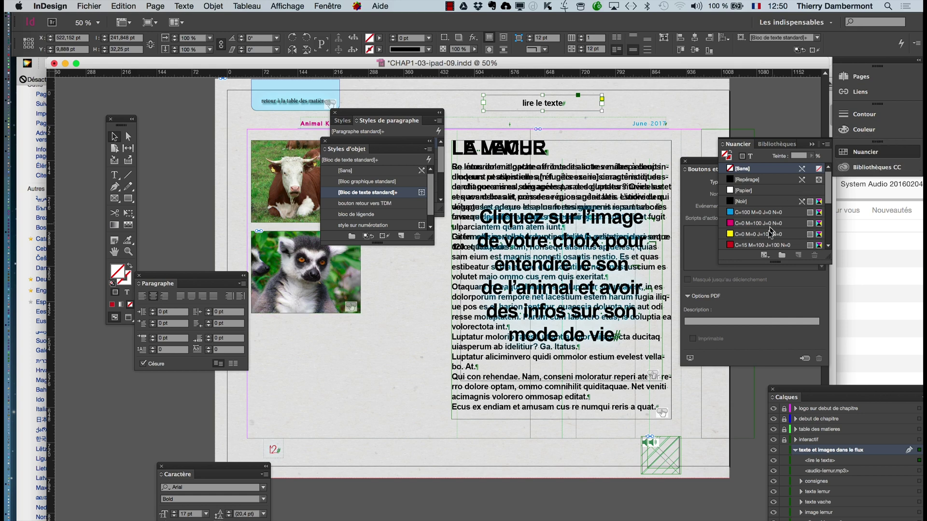
Fill the "lire le texte" frame with the C=15 M=100 J=100 N=0 swatch and color its text [Papier].
{"action": "left_click", "coordinate": [768, 246]}
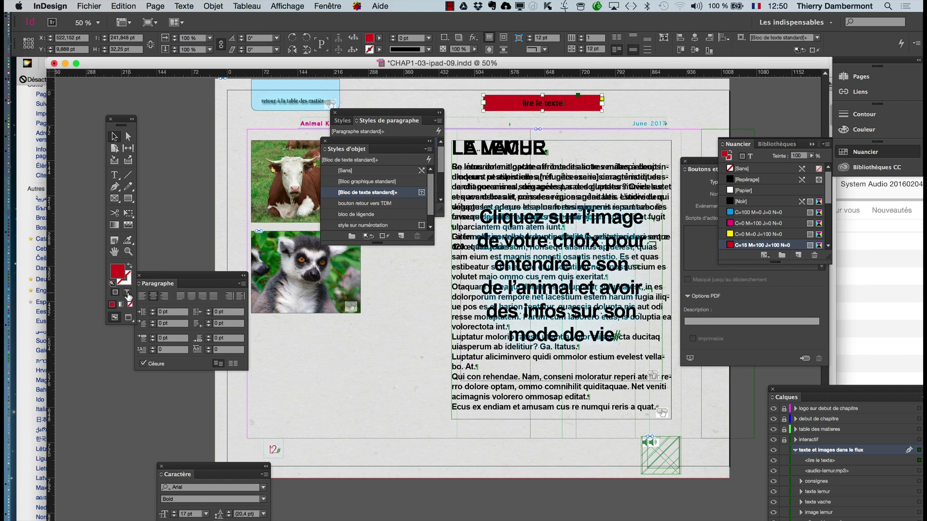
{"action": "left_click", "coordinate": [750, 156]}
{"action": "left_click", "coordinate": [744, 191]}
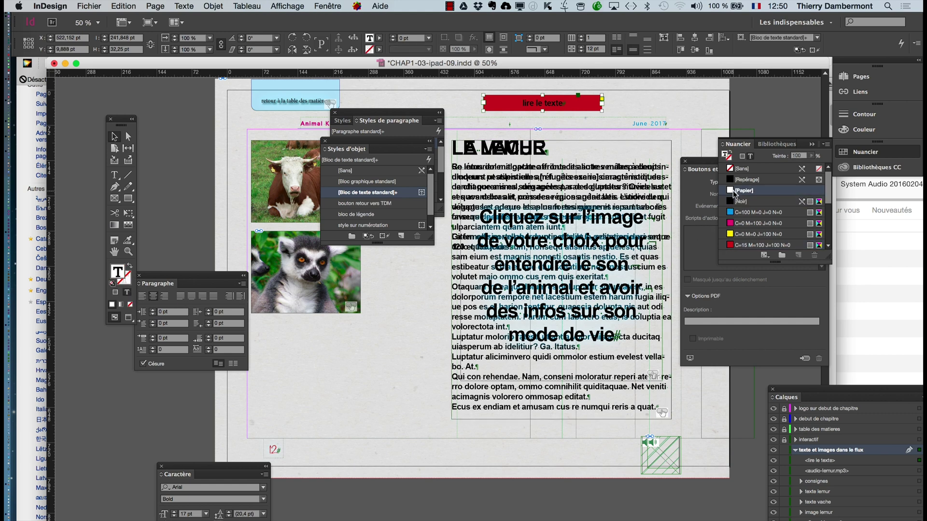
Narrow the "lire le texte" frame from both sides to a width of about 132 pt.
{"action": "left_click_drag", "start_coordinate": [481, 111], "coordinate": [520, 111]}
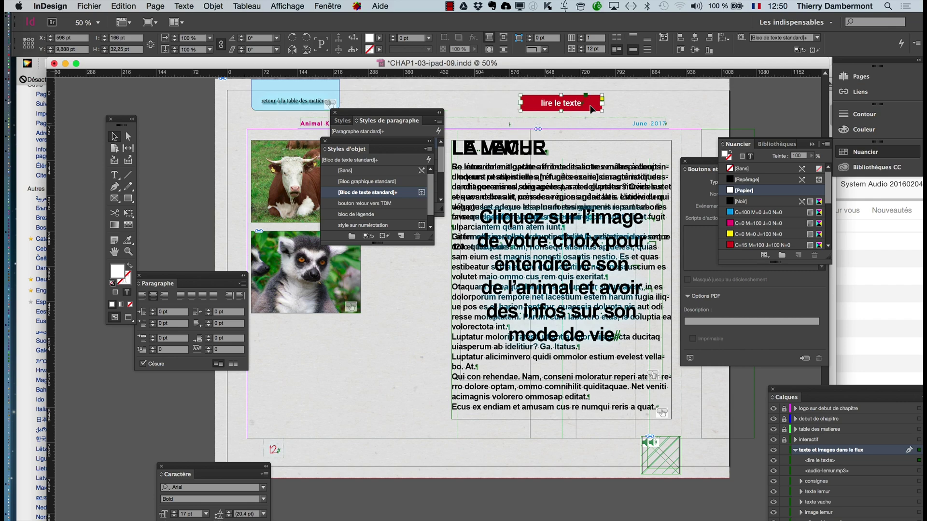
{"action": "mouse_move", "coordinate": [601, 110]}
{"action": "left_mouse_down"}
{"action": "mouse_move", "coordinate": [622, 115]}
{"action": "mouse_move", "coordinate": [586, 111]}
{"action": "left_mouse_up"}
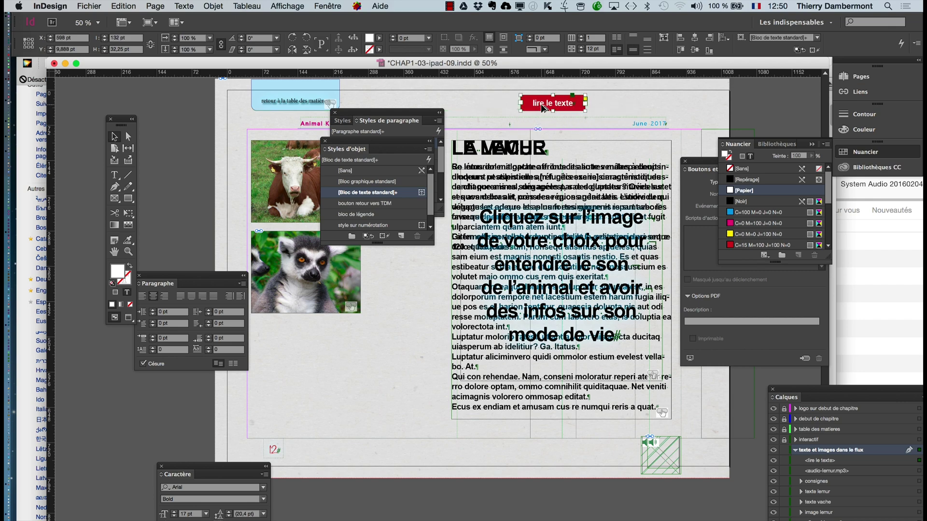
Add a Biseau et estampage effect to the "lire le texte" frame as an object, with Aperçu turned on.
{"action": "key", "text": "super+equal"}
{"action": "left_click", "coordinate": [213, 5]}
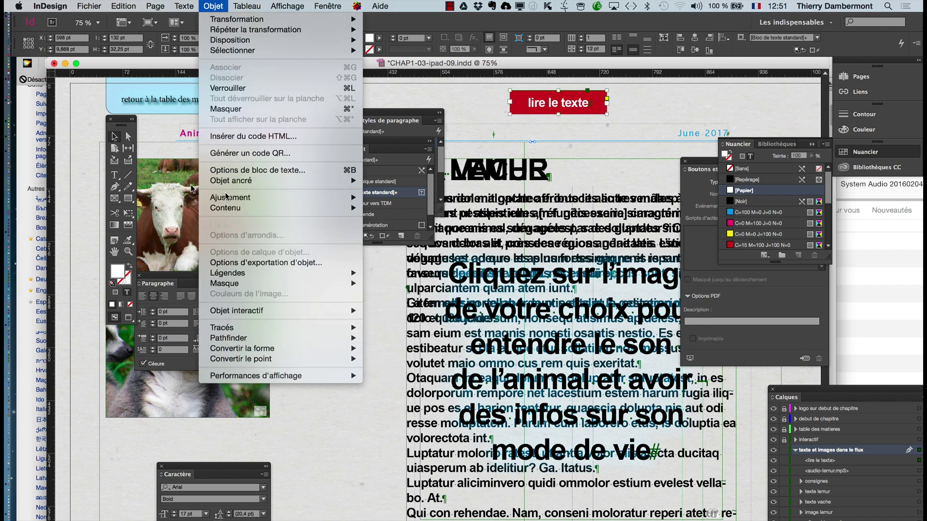
{"action": "left_click", "coordinate": [80, 128]}
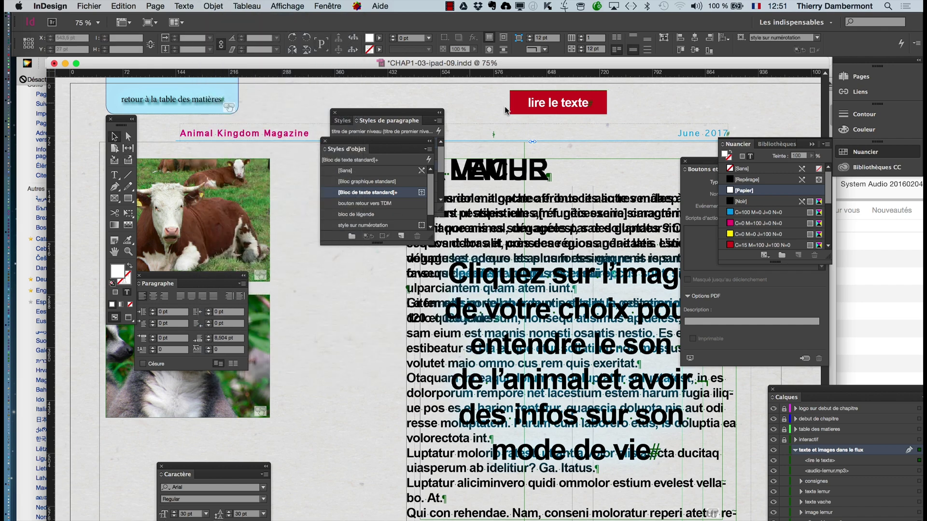
{"action": "left_click", "coordinate": [460, 121]}
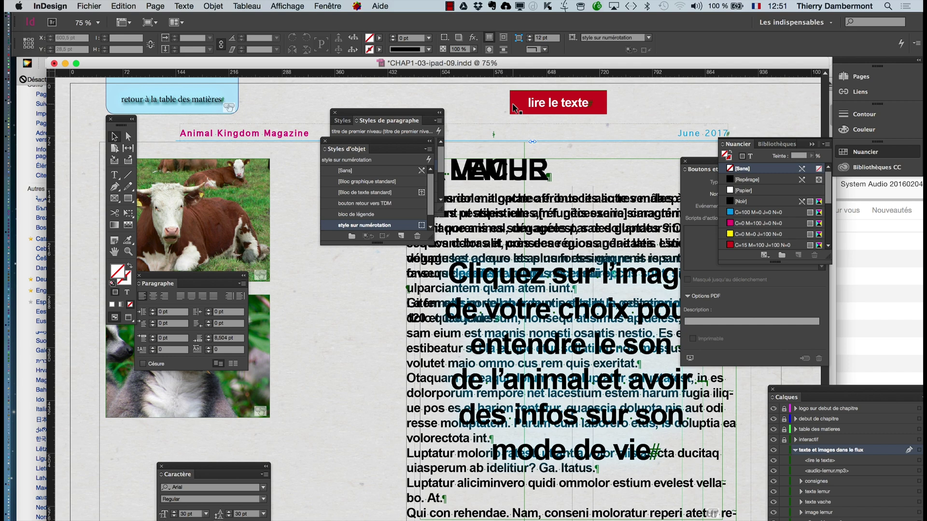
{"action": "left_click", "coordinate": [213, 5]}
{"action": "mouse_move", "coordinate": [251, 225]}
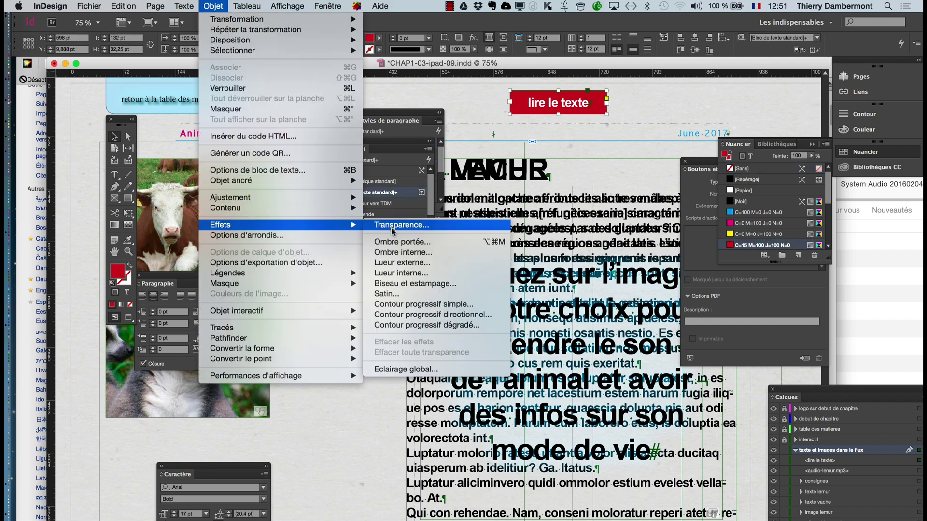
{"action": "left_click", "coordinate": [422, 285]}
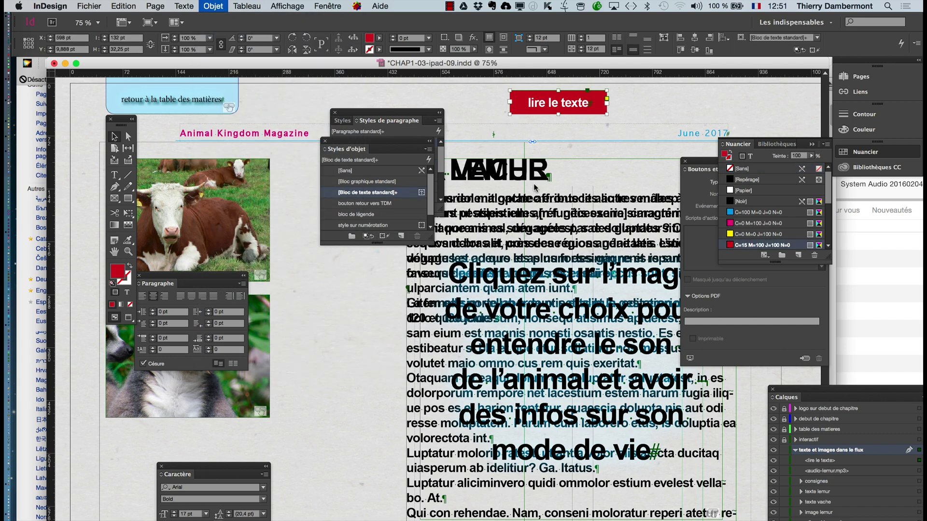
{"action": "left_click", "coordinate": [267, 385]}
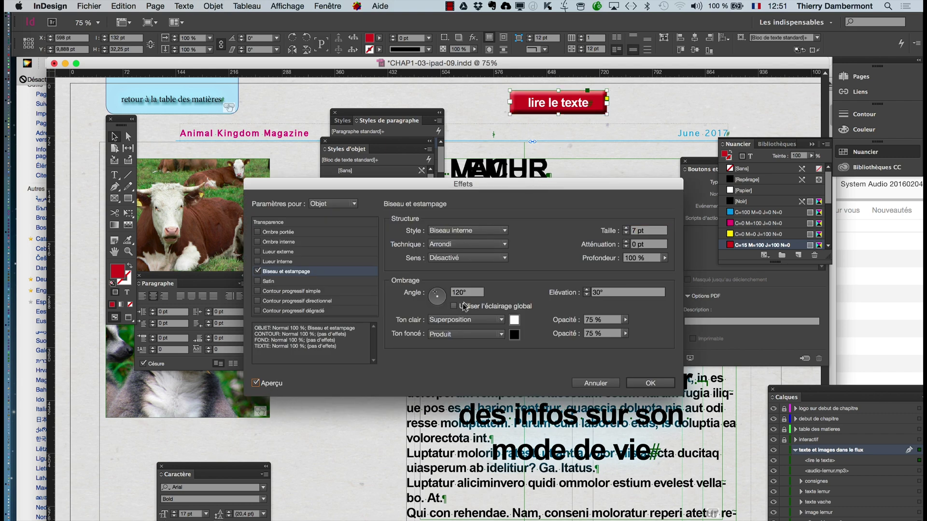
Set the size (Taille) of the "lire le texte" frame's inner bevel to 2 pt and accept the effect.
{"action": "left_click", "coordinate": [626, 233]}
{"action": "left_click", "coordinate": [626, 234]}
{"action": "left_click_drag", "start_coordinate": [597, 192], "coordinate": [418, 77]}
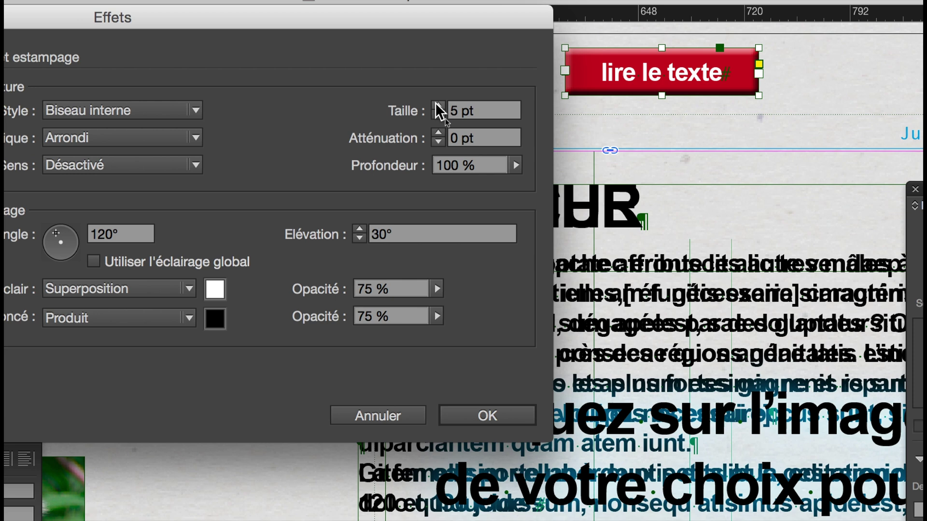
{"action": "left_click", "coordinate": [438, 106]}
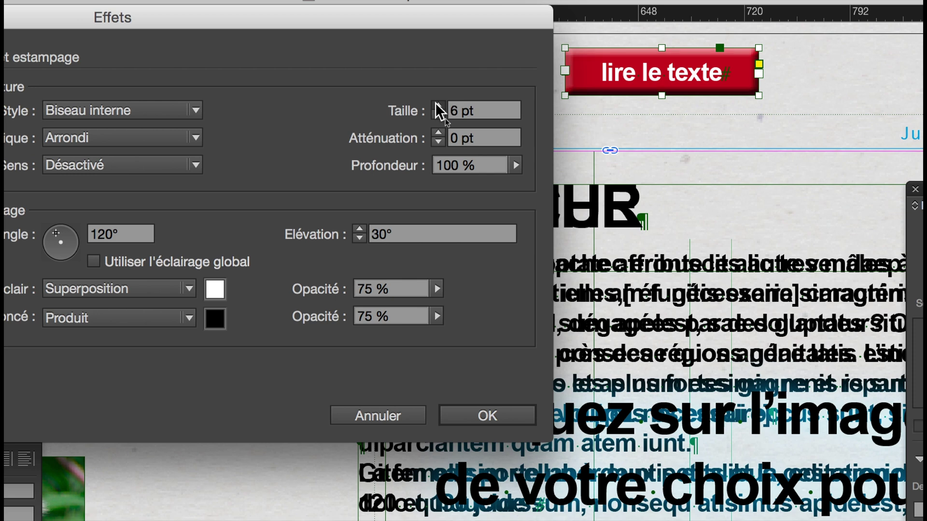
{"action": "left_click", "coordinate": [437, 105]}
{"action": "left_click", "coordinate": [438, 116]}
{"action": "left_click", "coordinate": [437, 107]}
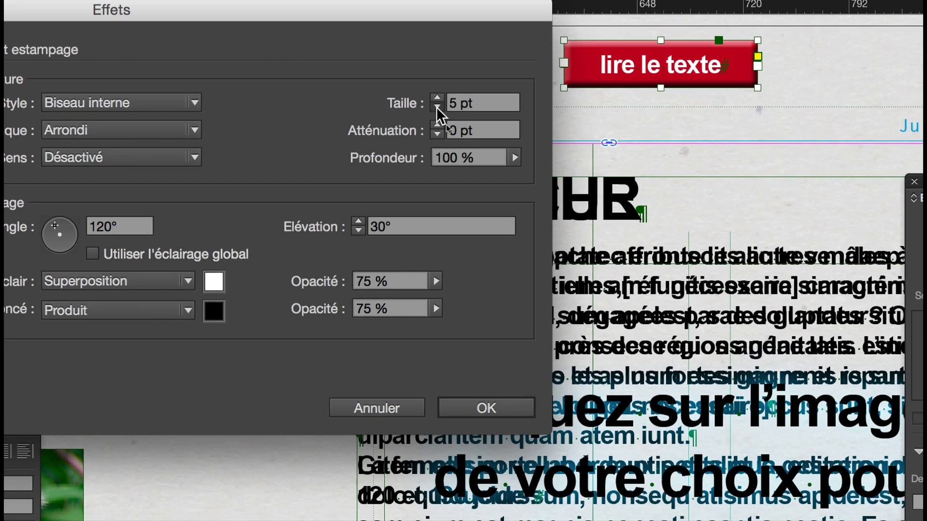
{"action": "left_click", "coordinate": [436, 106]}
{"action": "left_click", "coordinate": [436, 107]}
{"action": "left_click", "coordinate": [437, 107]}
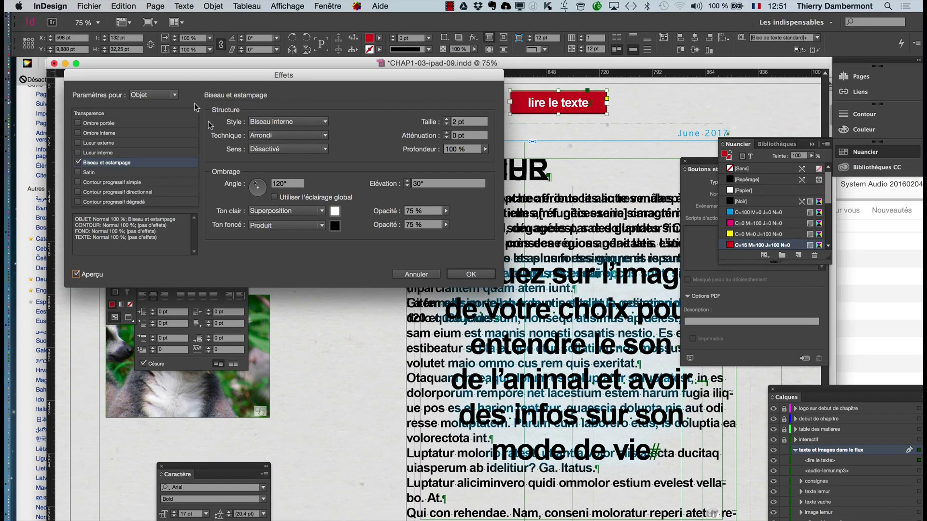
{"action": "left_click", "coordinate": [470, 274]}
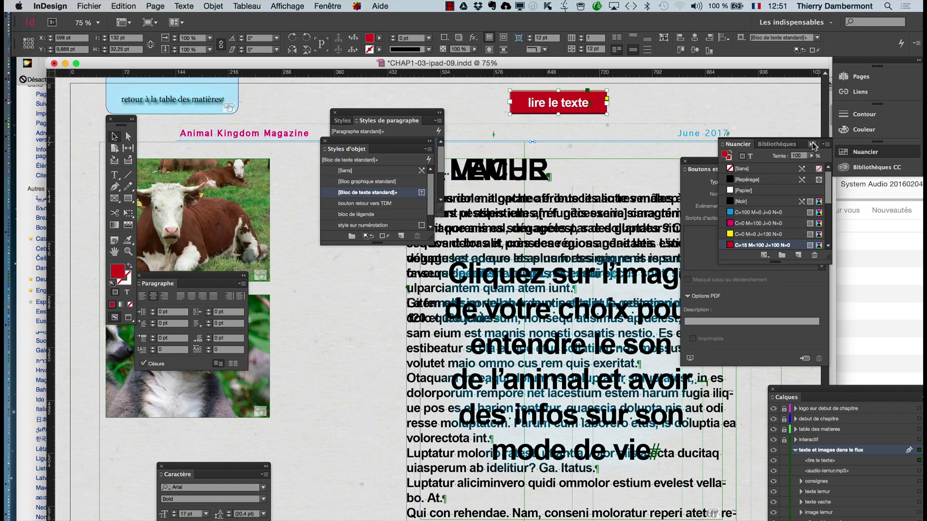
Convert the "lire le texte" frame into a button (Bouton) and name it "lire le texte LEMUR".
{"action": "left_click", "coordinate": [813, 144]}
{"action": "left_click", "coordinate": [685, 162]}
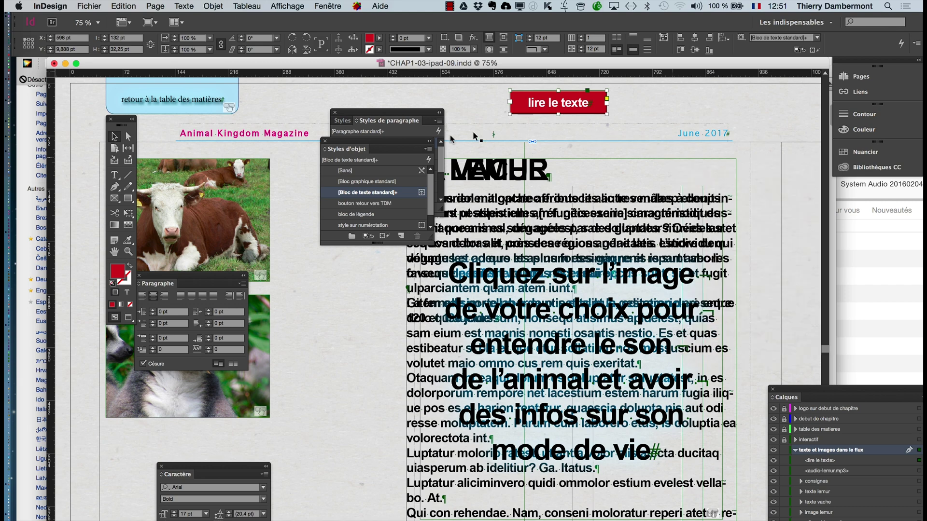
{"action": "left_click", "coordinate": [317, 7]}
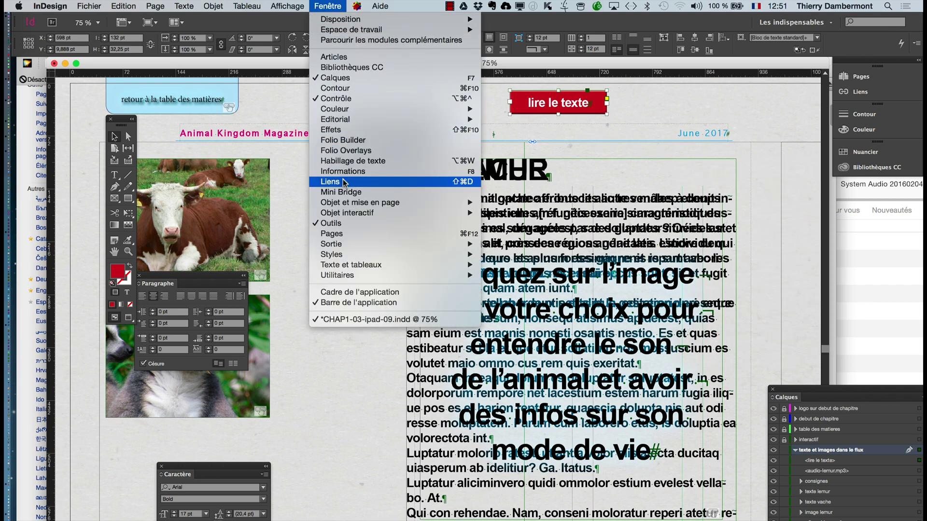
{"action": "mouse_move", "coordinate": [392, 213]}
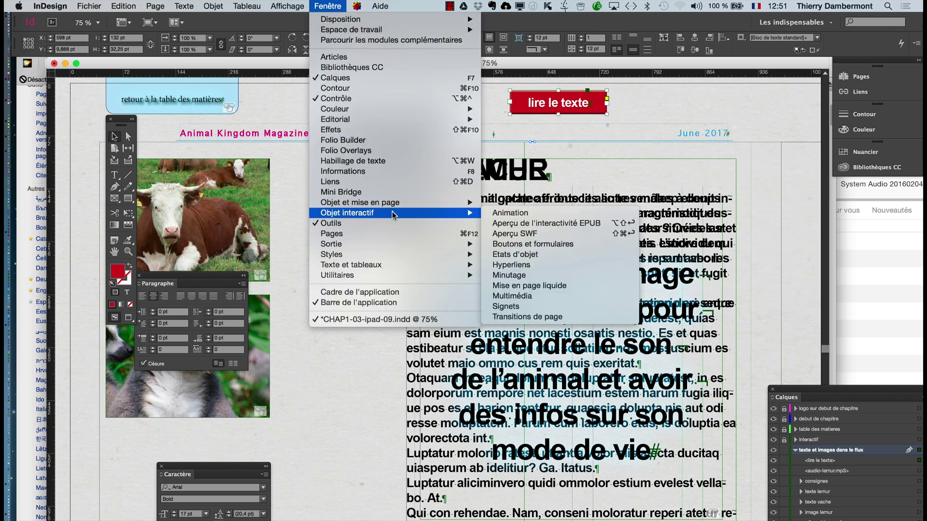
{"action": "left_click", "coordinate": [534, 244]}
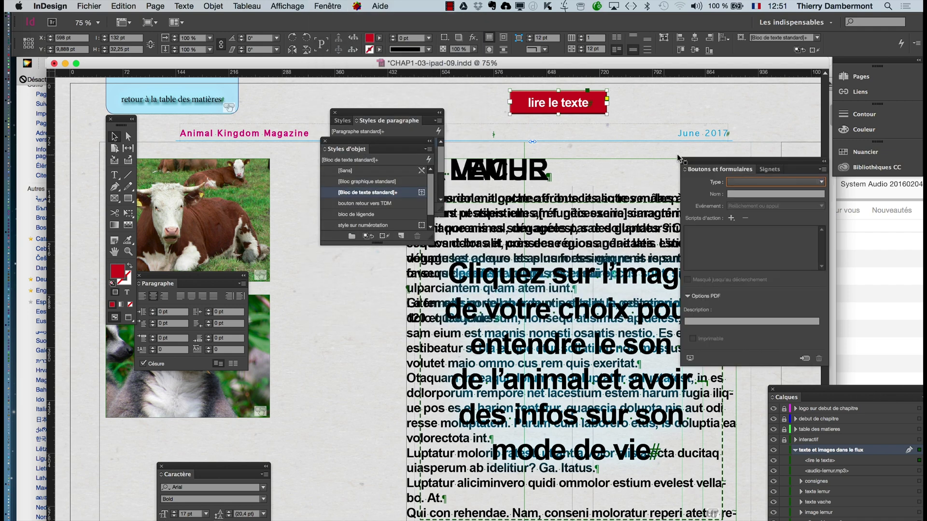
{"action": "left_click_drag", "start_coordinate": [695, 160], "coordinate": [668, 84]}
{"action": "left_click", "coordinate": [710, 107]}
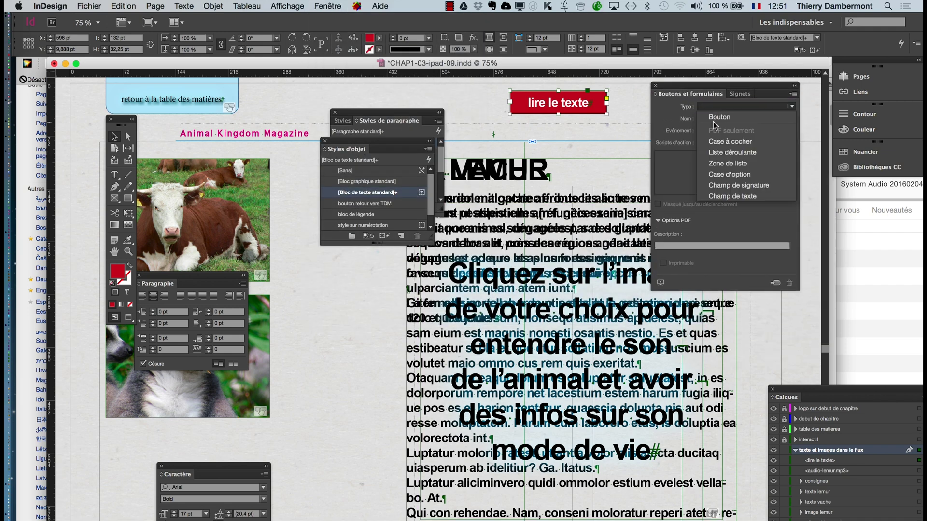
{"action": "left_click", "coordinate": [714, 120]}
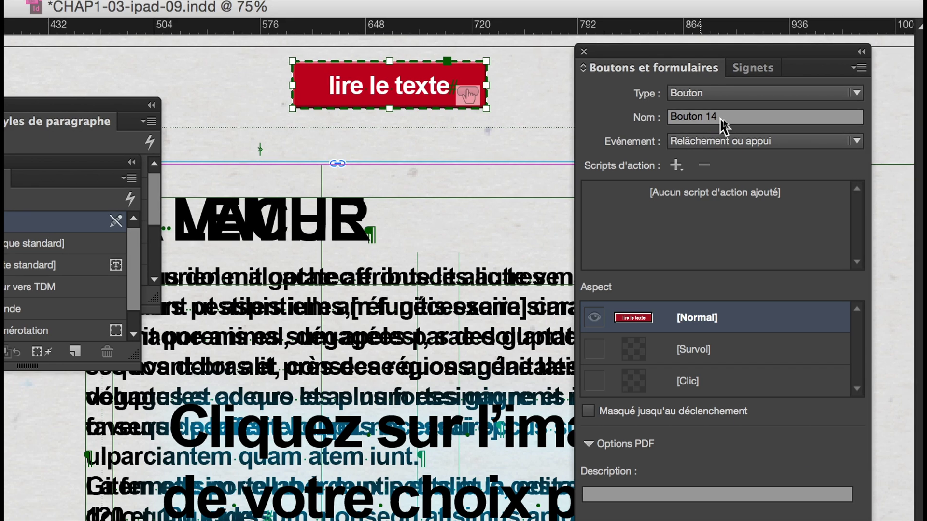
{"action": "left_click", "coordinate": [720, 119]}
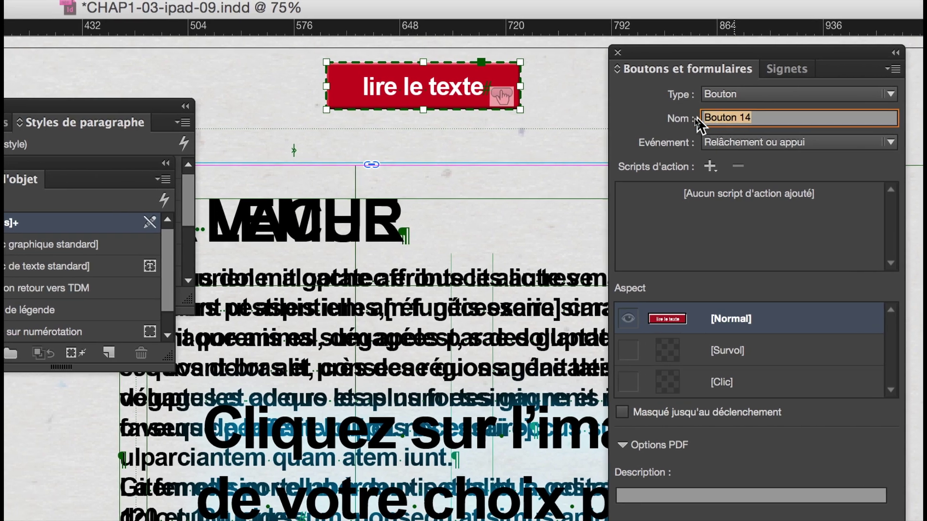
{"action": "key", "text": "BackSpace"}
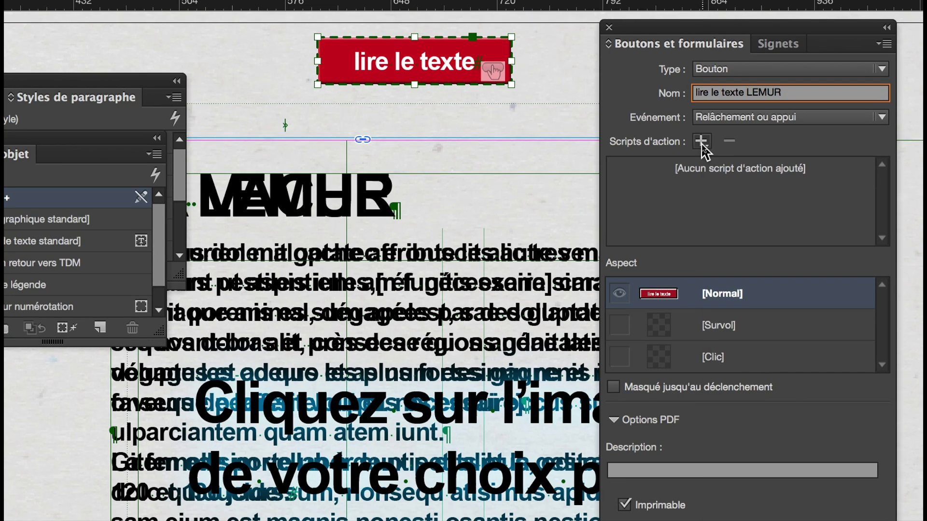
Add a Son action to the "lire le texte LEMUR" button and assign it the sound audio-lemur.mp3.
{"action": "left_click", "coordinate": [702, 144]}
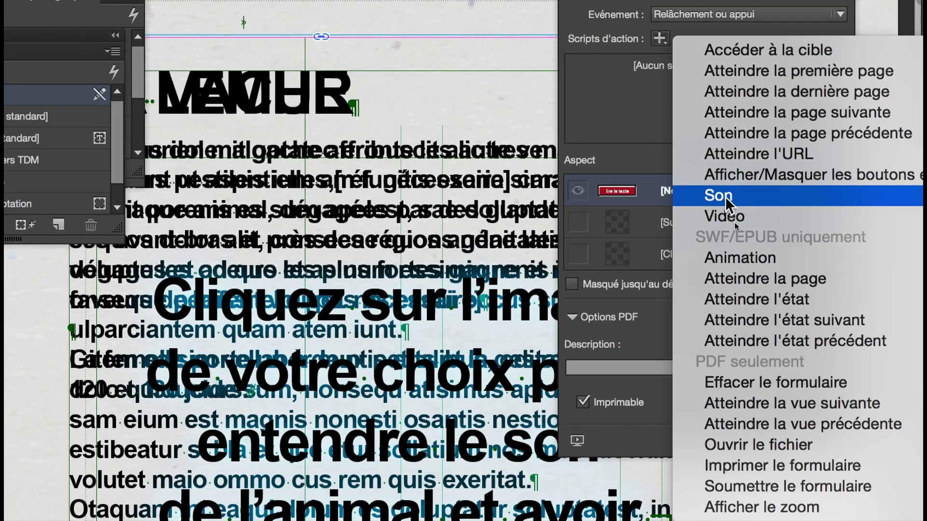
{"action": "left_click", "coordinate": [757, 290]}
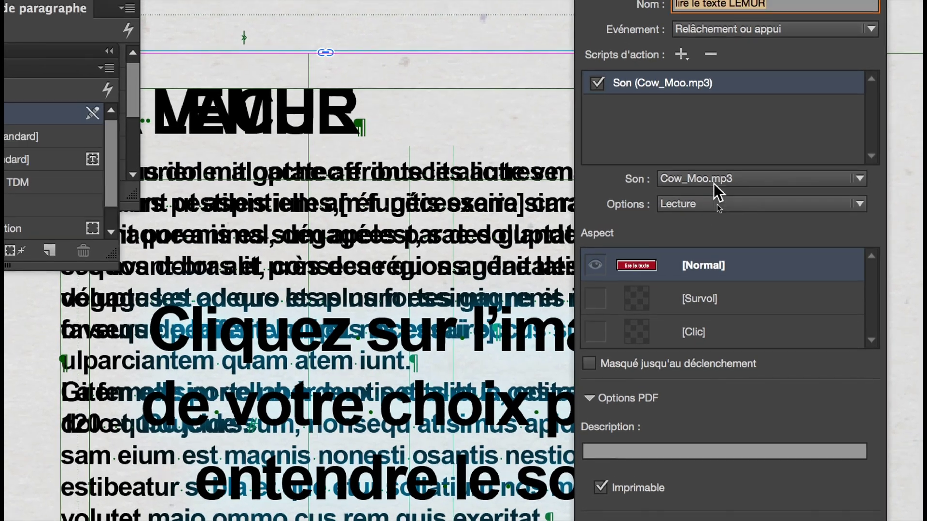
{"action": "left_click", "coordinate": [713, 184]}
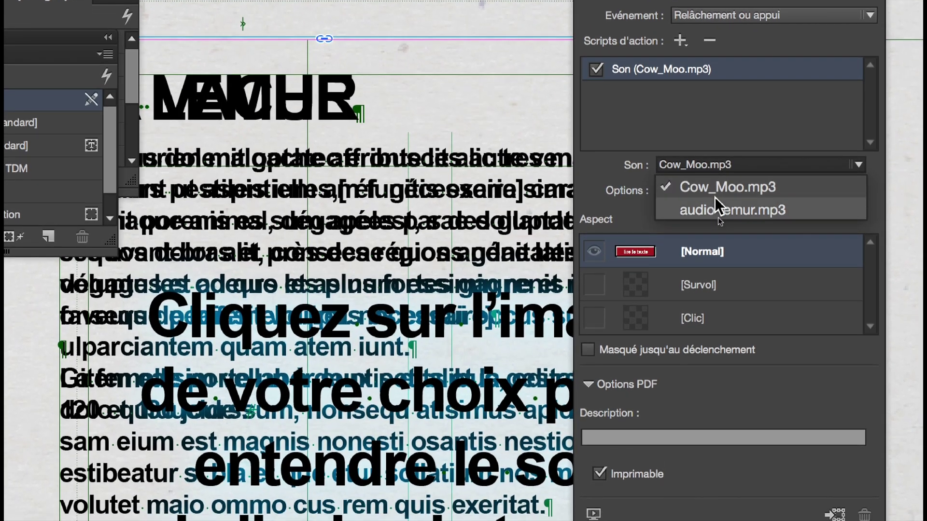
{"action": "left_click", "coordinate": [714, 202]}
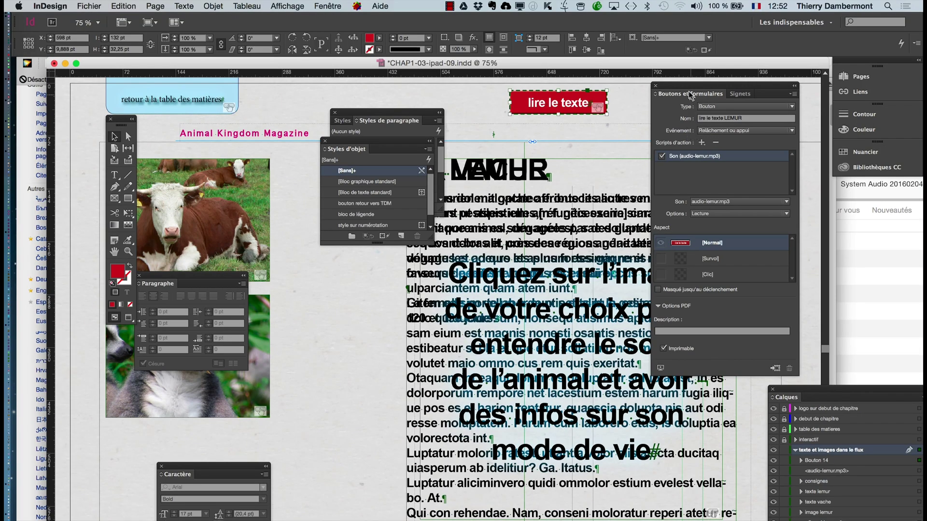
{"action": "left_click_drag", "start_coordinate": [686, 89], "coordinate": [352, 294]}
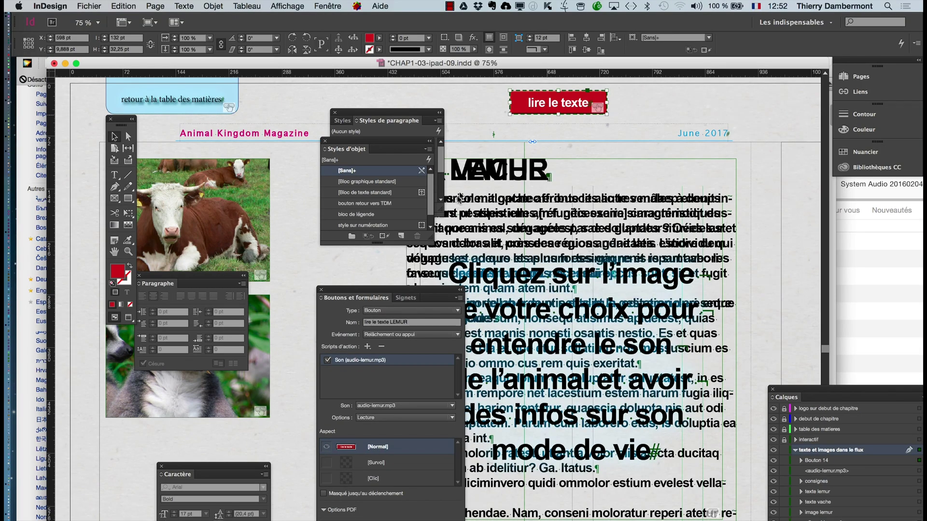
Move the "lire le texte" button beside the lemur heading and clear the paragraph and object style panels from the article text.
{"action": "left_click", "coordinate": [642, 107]}
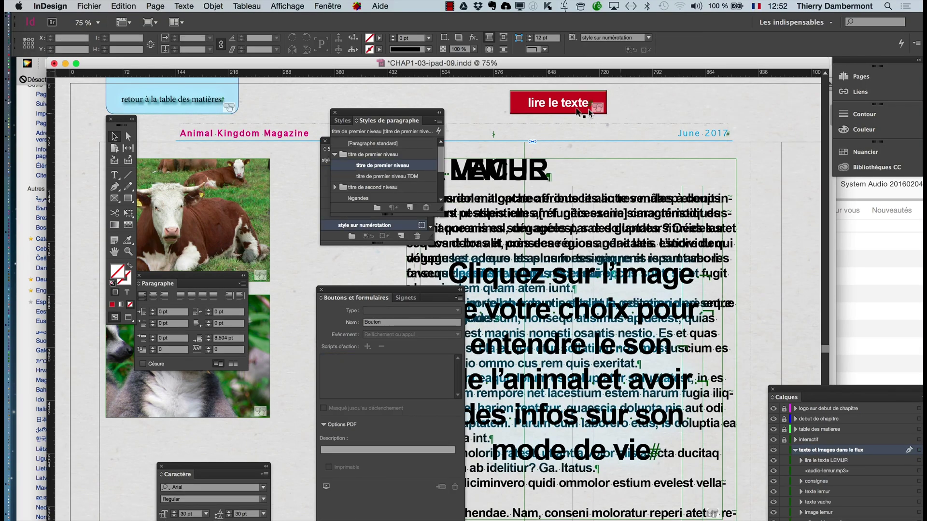
{"action": "left_click", "coordinate": [563, 113]}
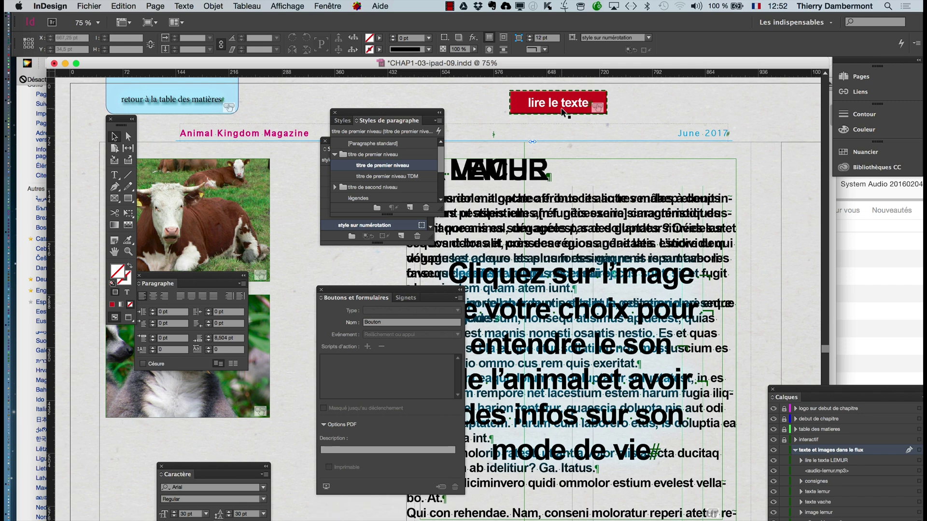
{"action": "left_click_drag", "start_coordinate": [564, 111], "coordinate": [602, 175]}
{"action": "key", "text": "super+shift+a"}
{"action": "left_click_drag", "start_coordinate": [407, 115], "coordinate": [644, 459]}
{"action": "left_click_drag", "start_coordinate": [413, 144], "coordinate": [159, 387]}
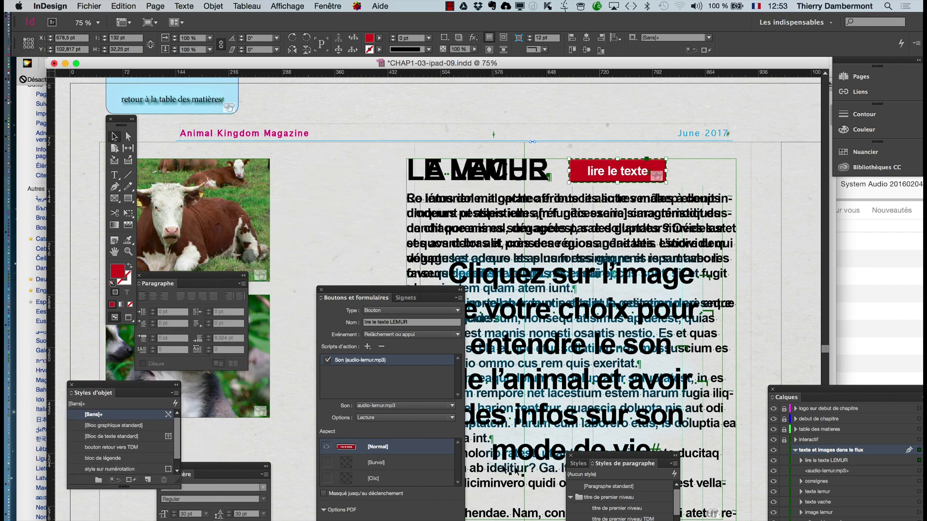
{"action": "left_click_drag", "start_coordinate": [614, 456], "coordinate": [254, 96]}
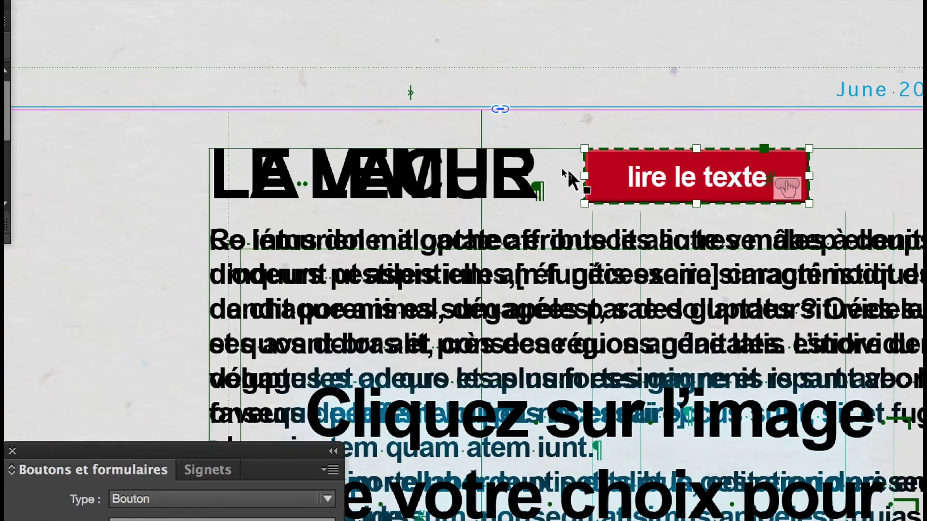
Move the "lire le texte" button up onto the page header line, just before the "June 2017" date.
{"action": "left_click", "coordinate": [514, 154]}
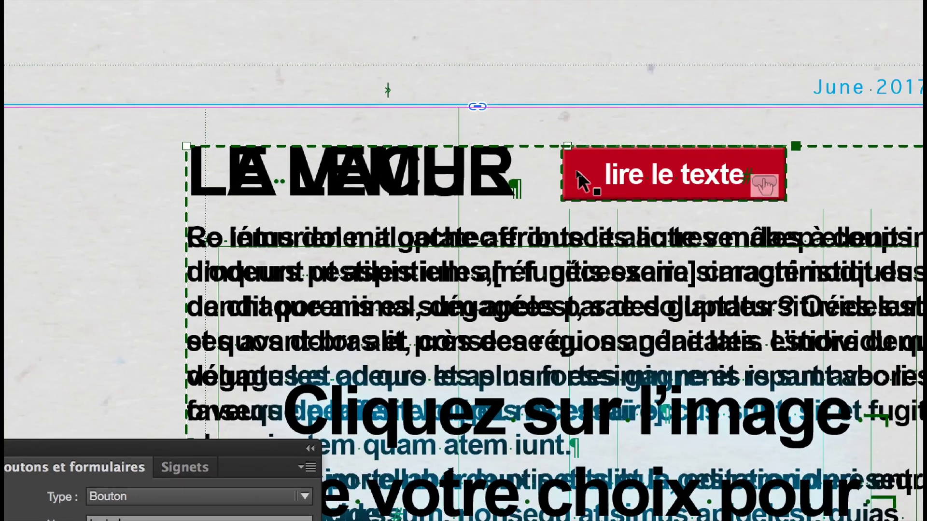
{"action": "left_click", "coordinate": [612, 190]}
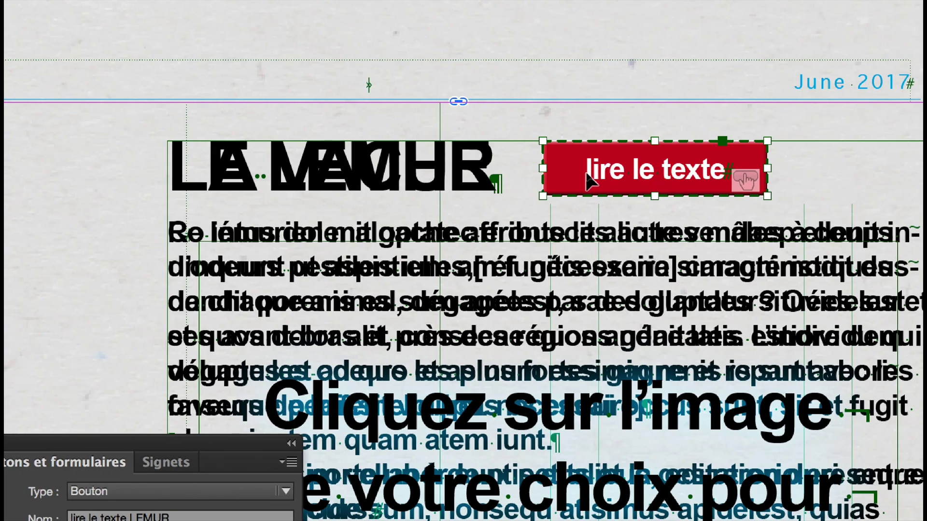
{"action": "left_click_drag", "start_coordinate": [589, 183], "coordinate": [746, 131]}
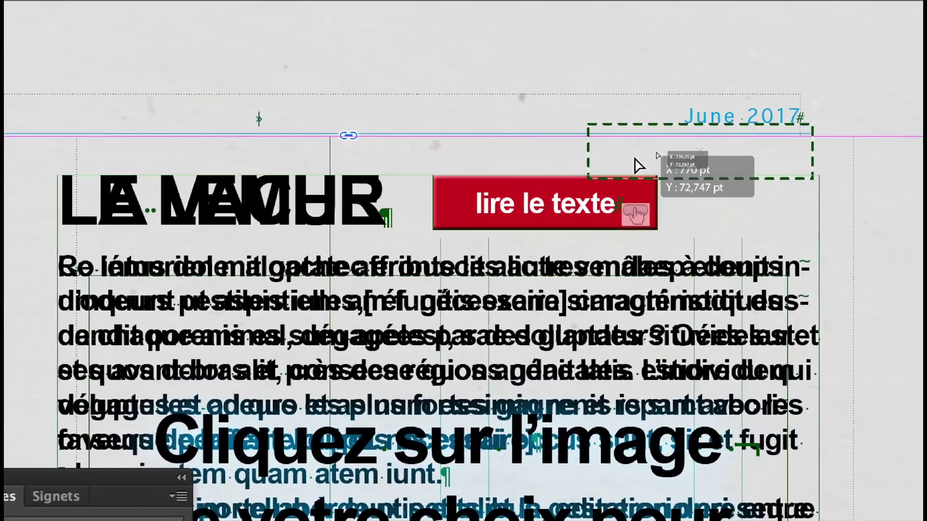
{"action": "left_click_drag", "start_coordinate": [637, 164], "coordinate": [478, 157]}
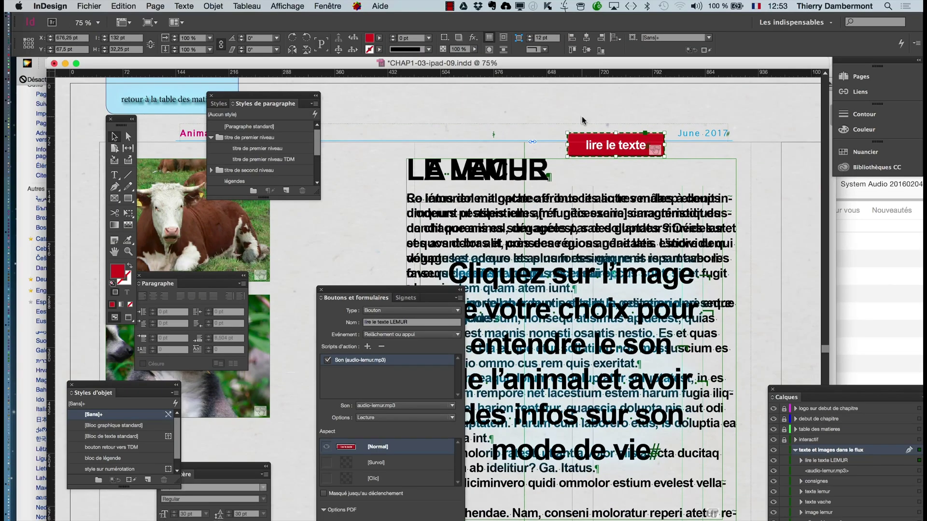
{"action": "left_click", "coordinate": [582, 121]}
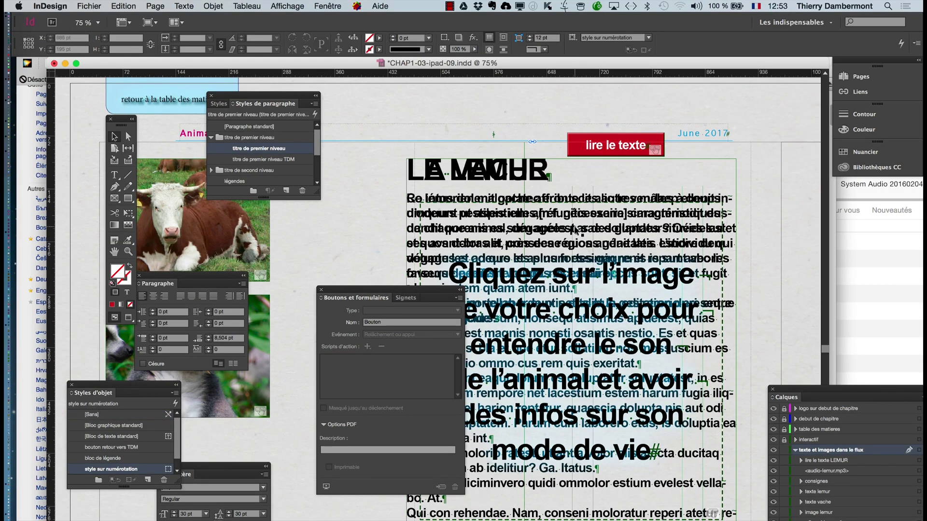
Reposition the Boutons et formulaires and Paragraphe panels so that the cow and lemur images are uncovered.
{"action": "left_click_drag", "start_coordinate": [330, 292], "coordinate": [727, 214]}
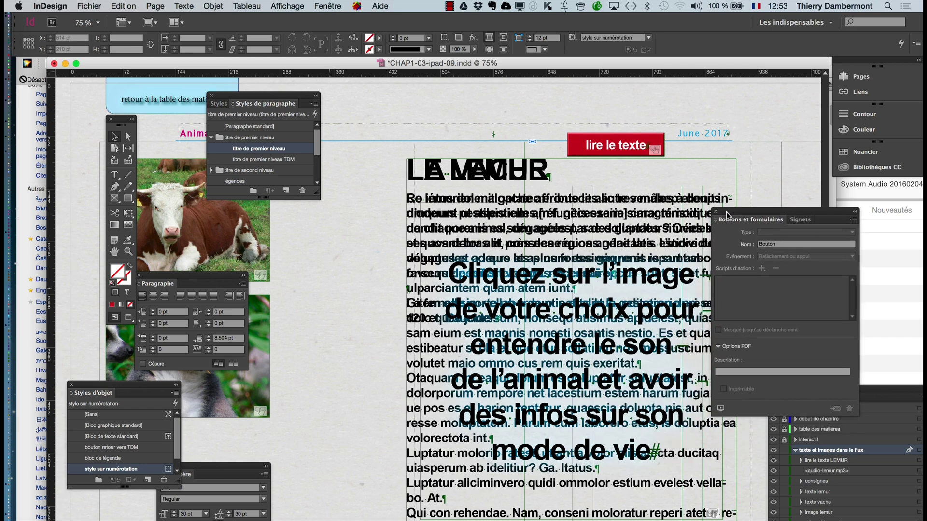
{"action": "left_click", "coordinate": [617, 141]}
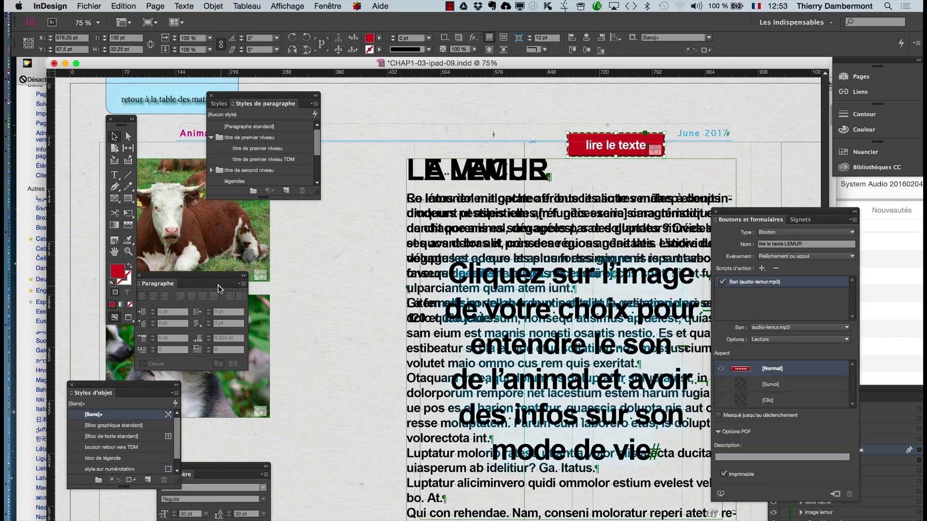
{"action": "left_click_drag", "start_coordinate": [214, 277], "coordinate": [369, 398]}
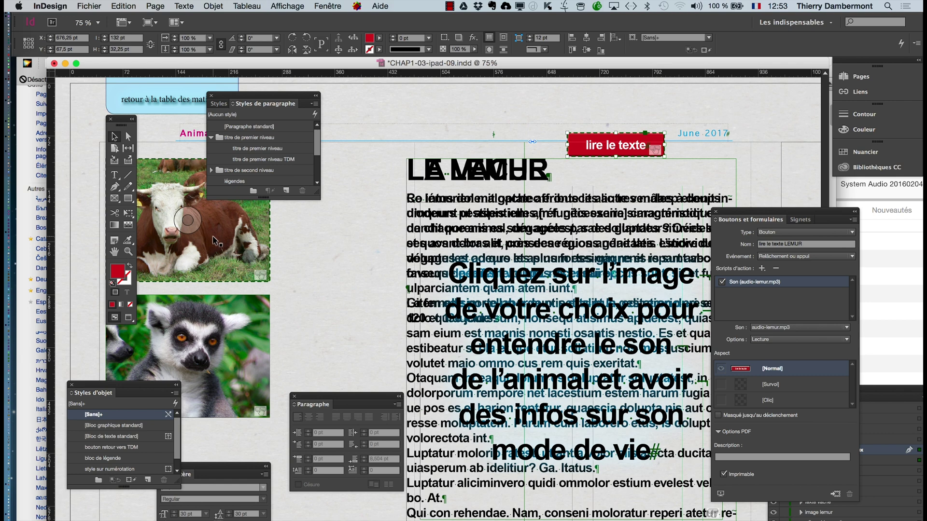
For the cow image button's Survol event, set "lire le texte LEMUR" to hidden in the Afficher/Masquer action.
{"action": "left_click", "coordinate": [216, 241]}
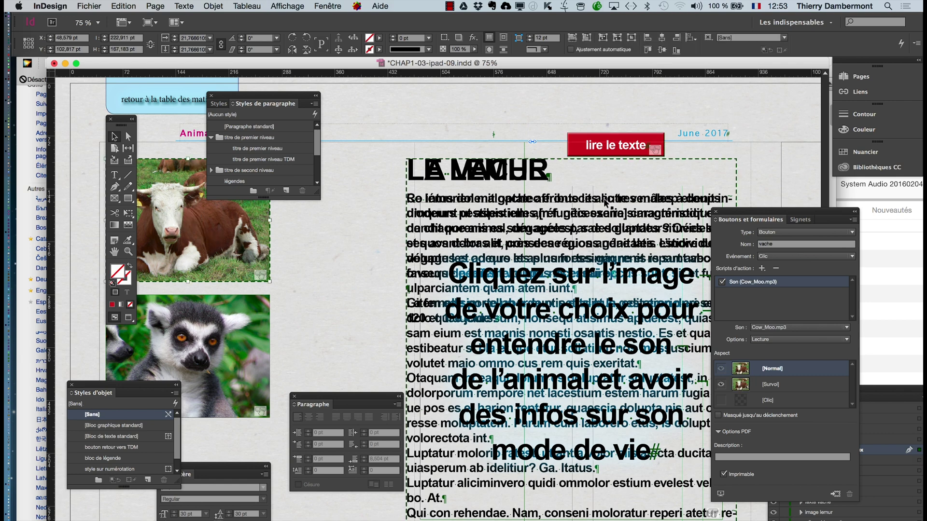
{"action": "left_click_drag", "start_coordinate": [737, 215], "coordinate": [361, 90]}
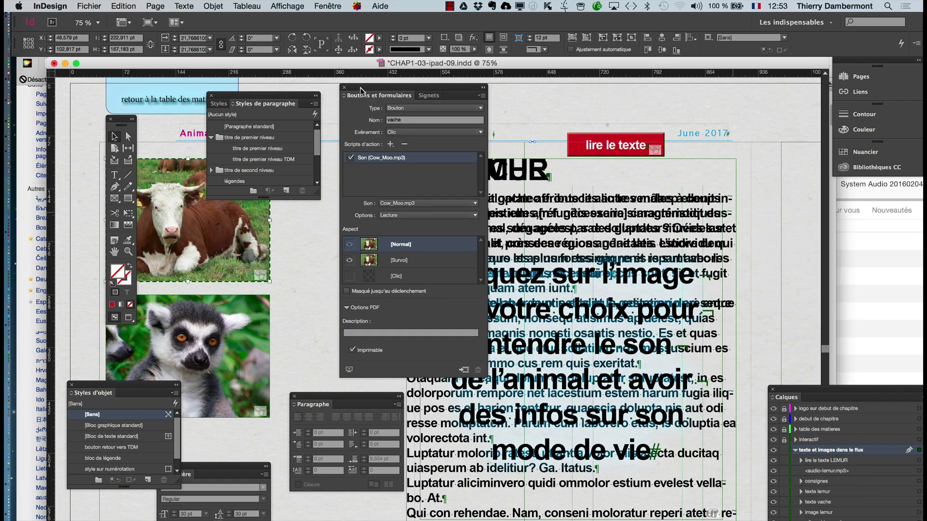
{"action": "left_click_drag", "start_coordinate": [220, 96], "coordinate": [647, 234]}
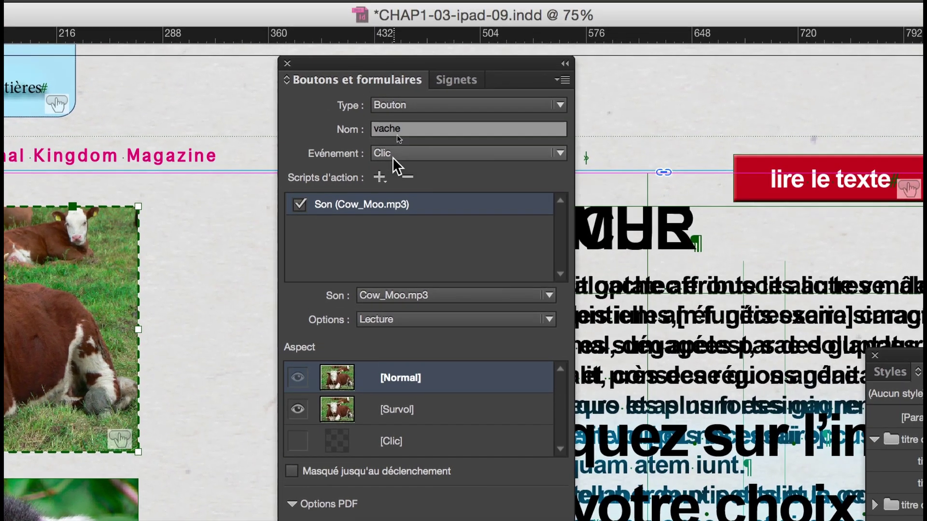
{"action": "left_click", "coordinate": [393, 157]}
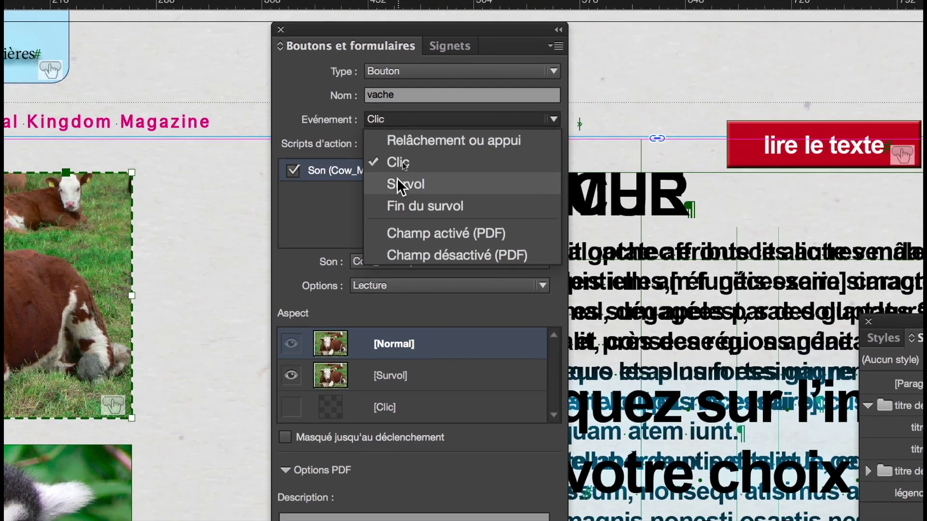
{"action": "left_click", "coordinate": [403, 215]}
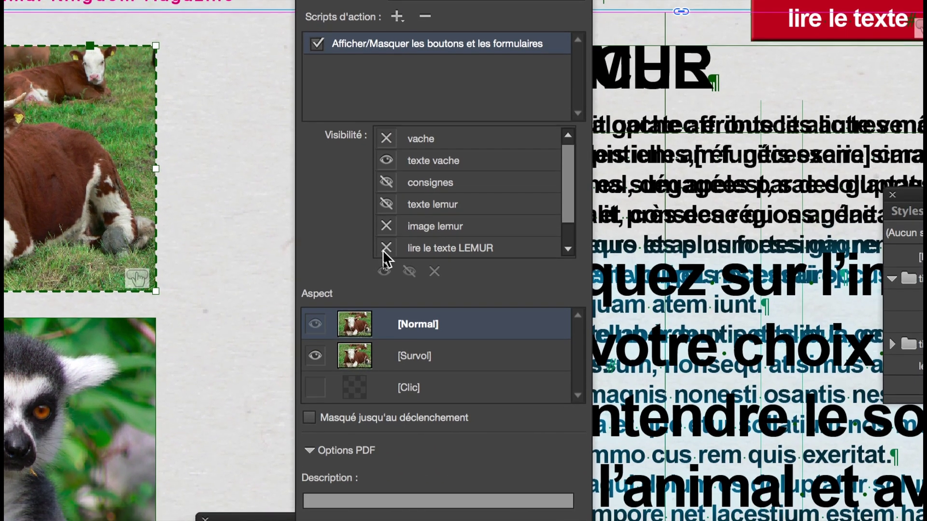
{"action": "left_click", "coordinate": [385, 249]}
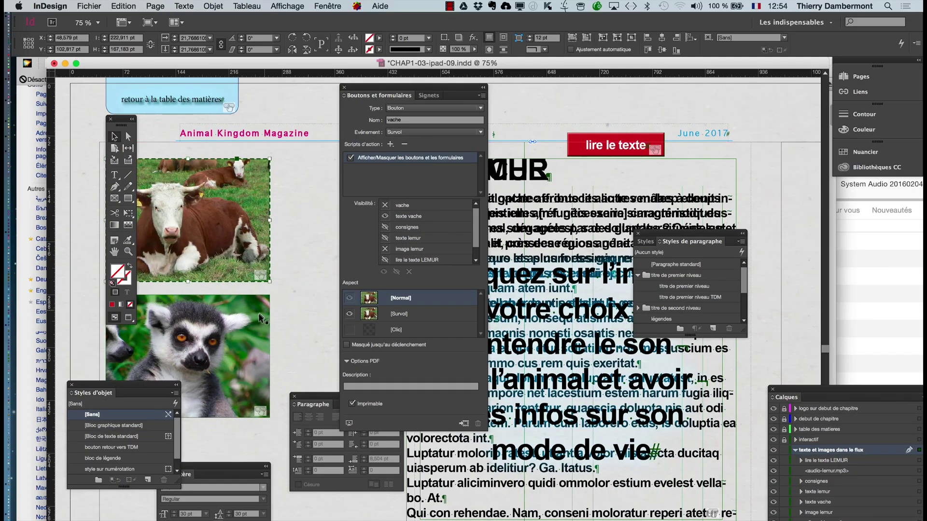
For the lemur image button's Survol event, set "lire le texte LEMUR" to visible and close the button settings.
{"action": "left_click", "coordinate": [244, 318]}
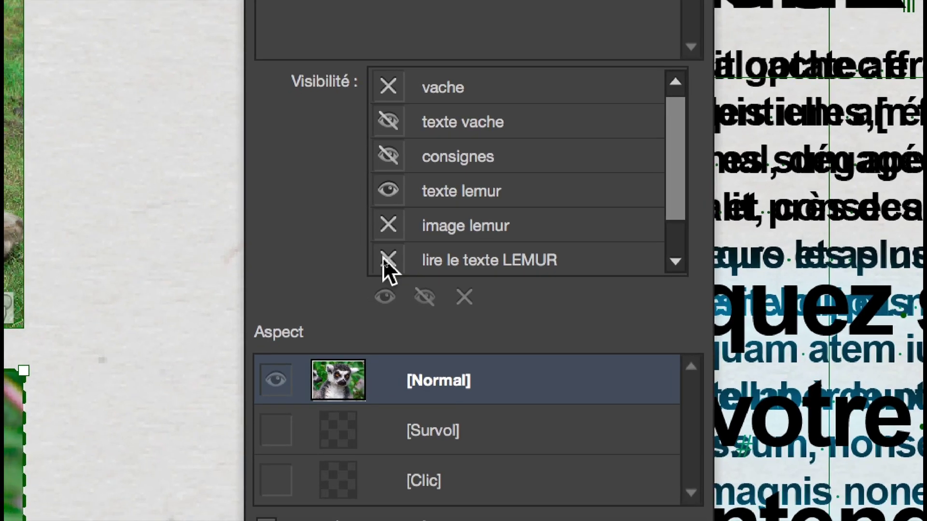
{"action": "left_click", "coordinate": [384, 260]}
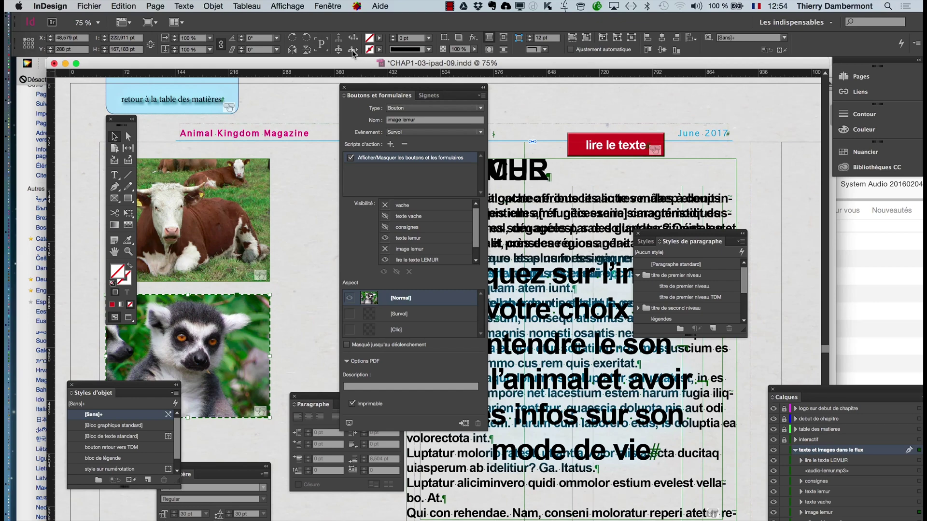
{"action": "left_click", "coordinate": [345, 89]}
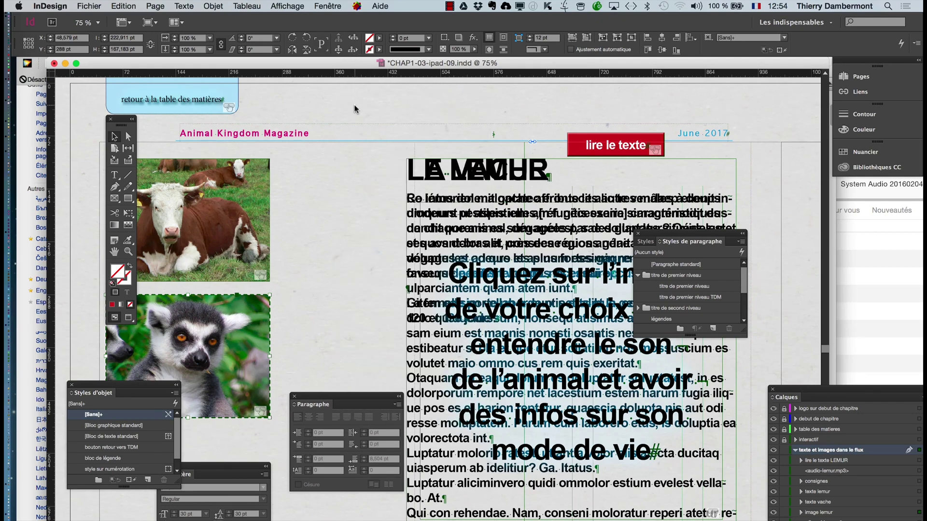
Save the document under the new name CHAP1-03-ipad-10.indd in Dossier CHAP1-03.
{"action": "left_click", "coordinate": [528, 284]}
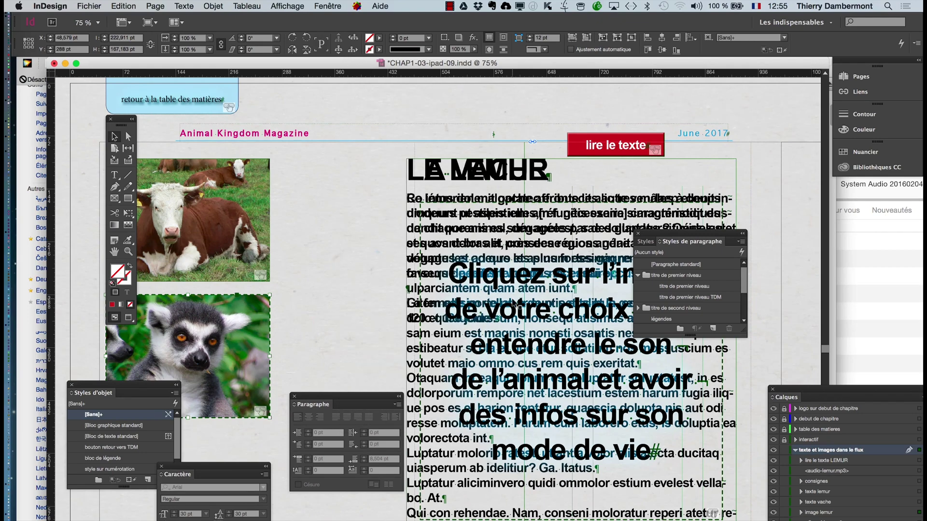
{"action": "left_click", "coordinate": [90, 6]}
{"action": "left_click", "coordinate": [111, 109]}
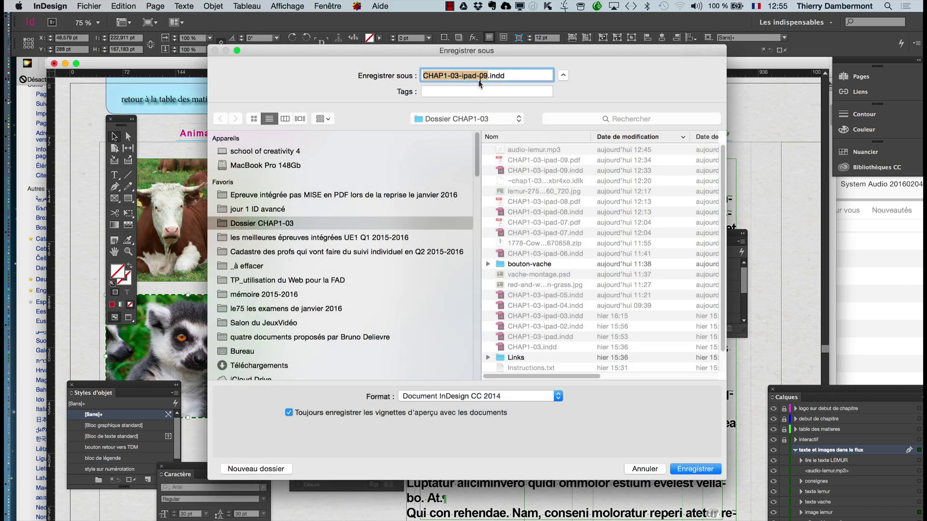
{"action": "left_click", "coordinate": [486, 76]}
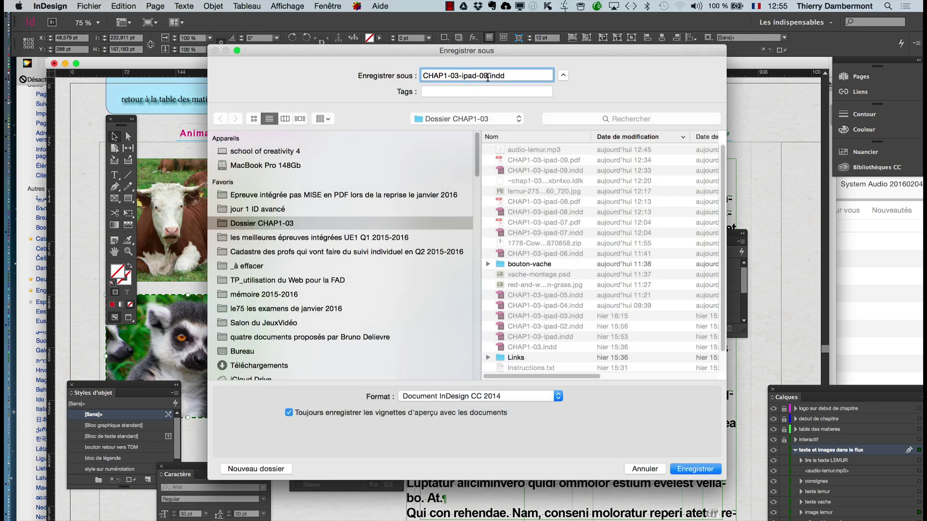
{"action": "key", "text": "Return"}
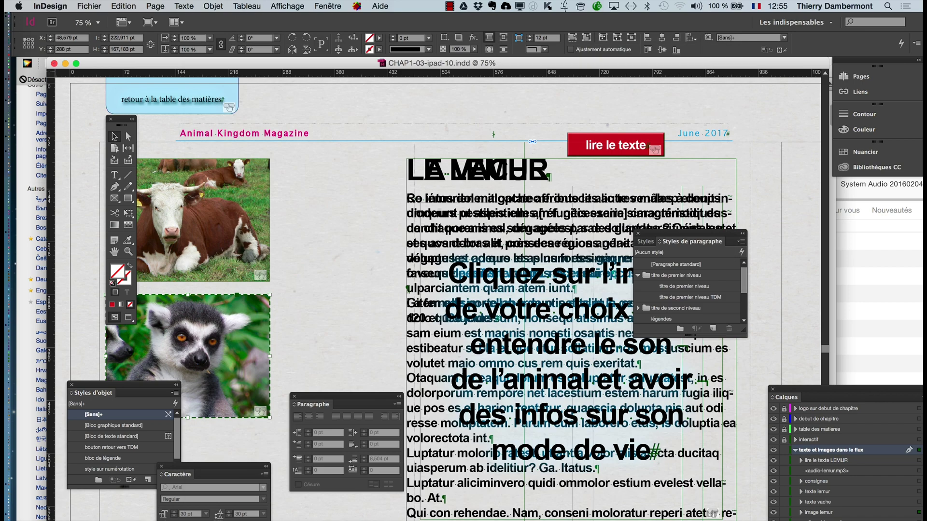
Export the page as an Adobe PDF (interactif) file named CHAP1-03-ipad-10.pdf in Dossier CHAP1-03.
{"action": "left_click", "coordinate": [565, 202]}
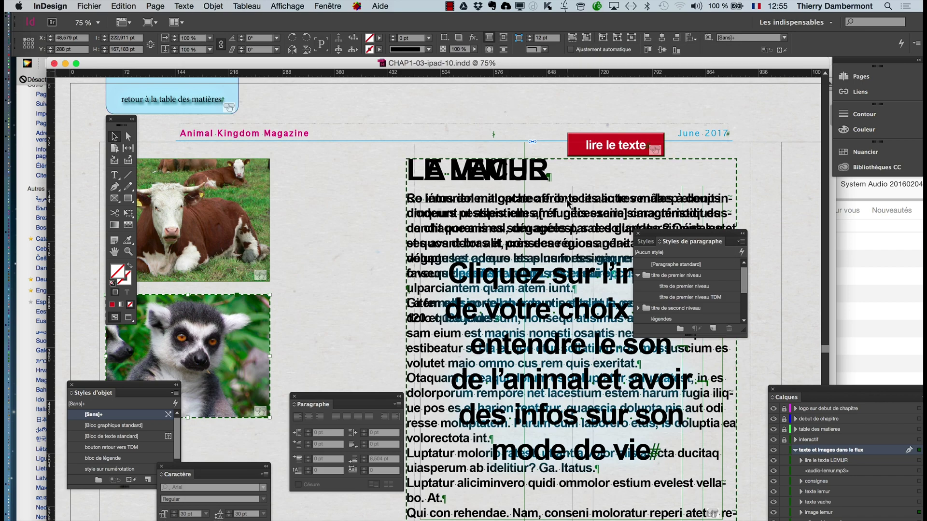
{"action": "left_click", "coordinate": [89, 6]}
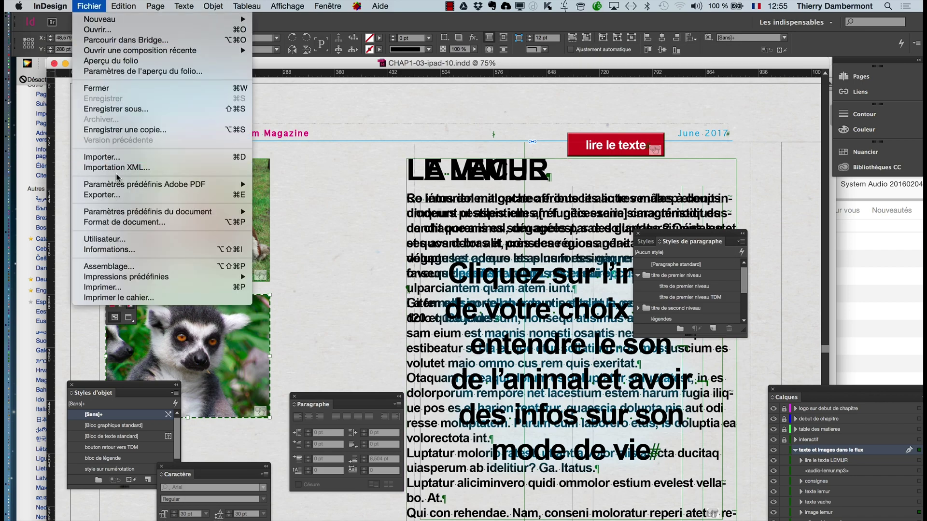
{"action": "key", "text": "Escape"}
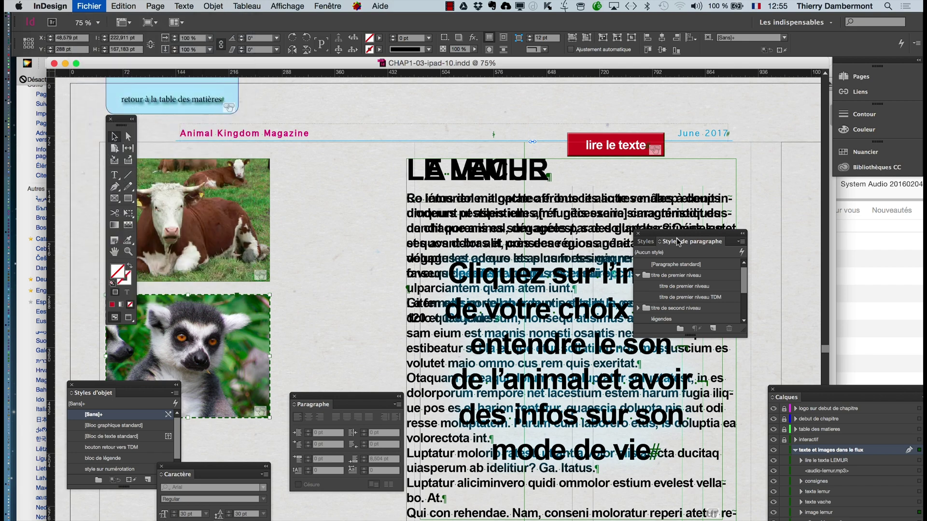
{"action": "key", "text": "super+e"}
{"action": "left_click", "coordinate": [705, 468]}
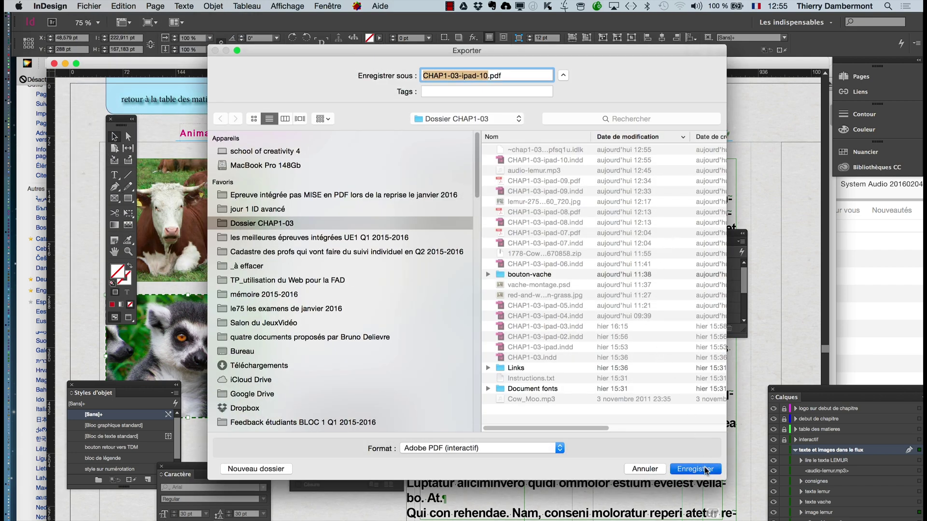
{"action": "left_click", "coordinate": [567, 420]}
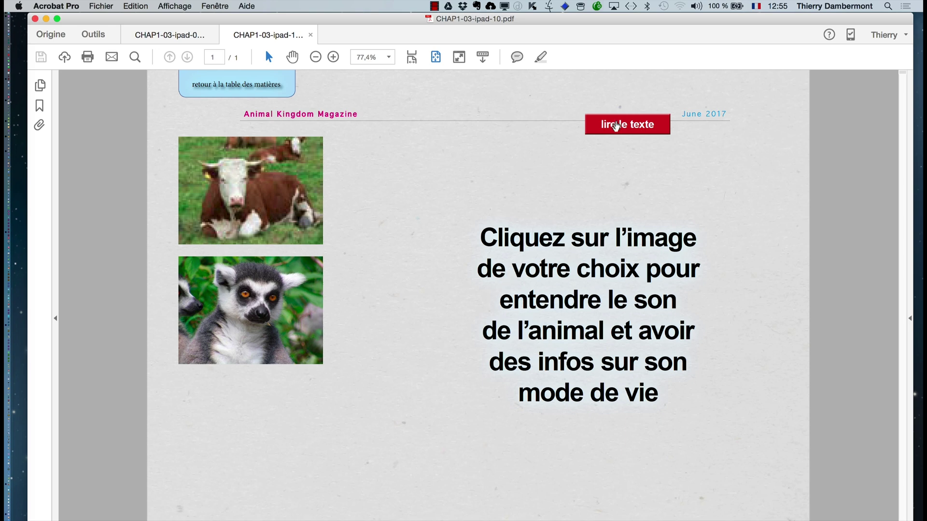
Close all open PDF tabs in Acrobat Pro and switch back to the InDesign document.
{"action": "left_click", "coordinate": [35, 19]}
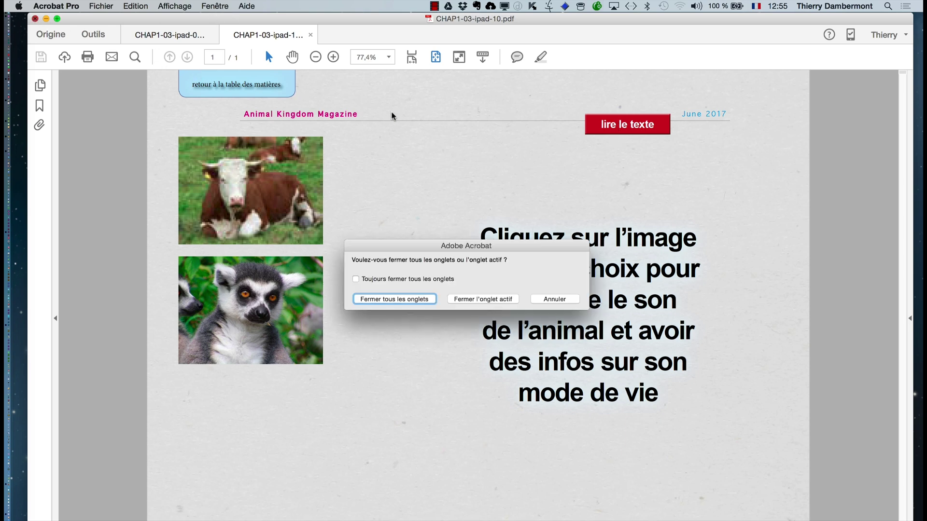
{"action": "left_click", "coordinate": [425, 300]}
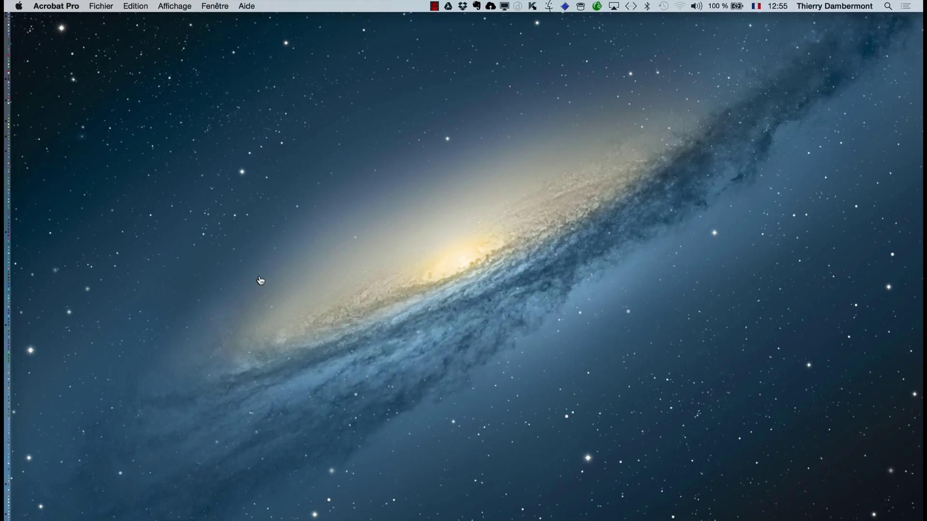
{"action": "key", "text": "super+Tab"}
{"action": "left_click", "coordinate": [153, 293]}
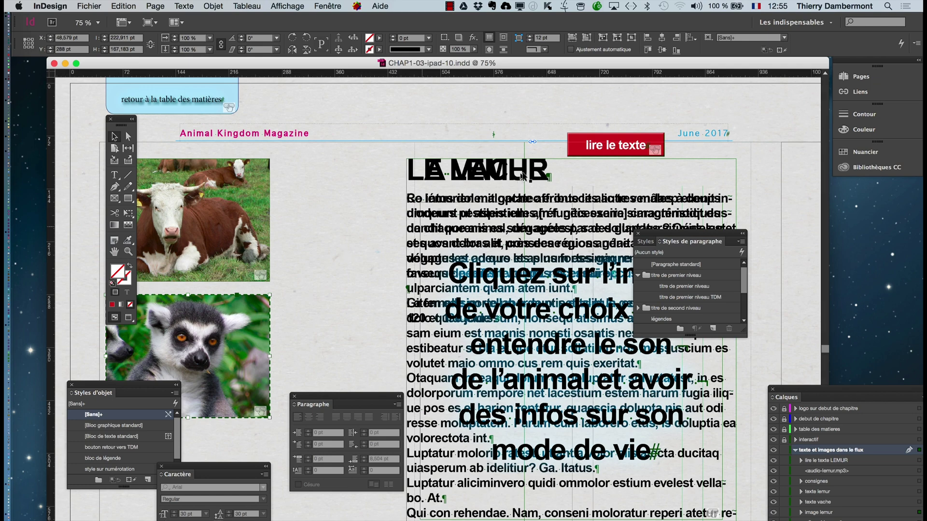
Make the red "lire le texte" button hidden until triggered (Masqué jusqu'au déclenchement) in its button settings.
{"action": "left_click", "coordinate": [583, 140]}
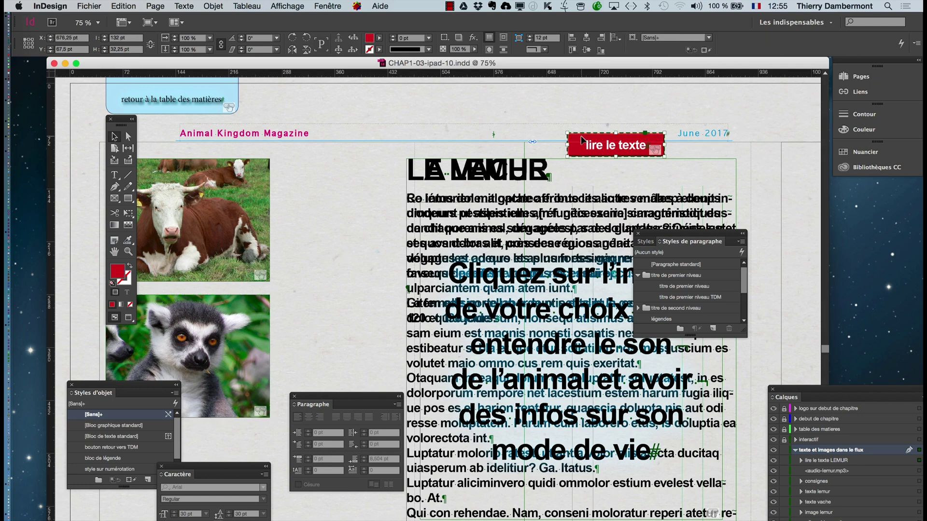
{"action": "left_click", "coordinate": [327, 7]}
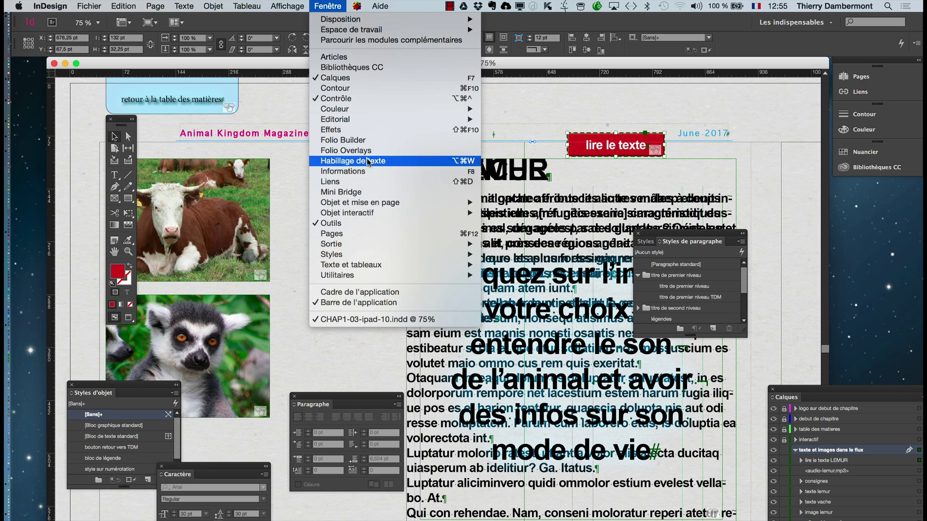
{"action": "mouse_move", "coordinate": [373, 215]}
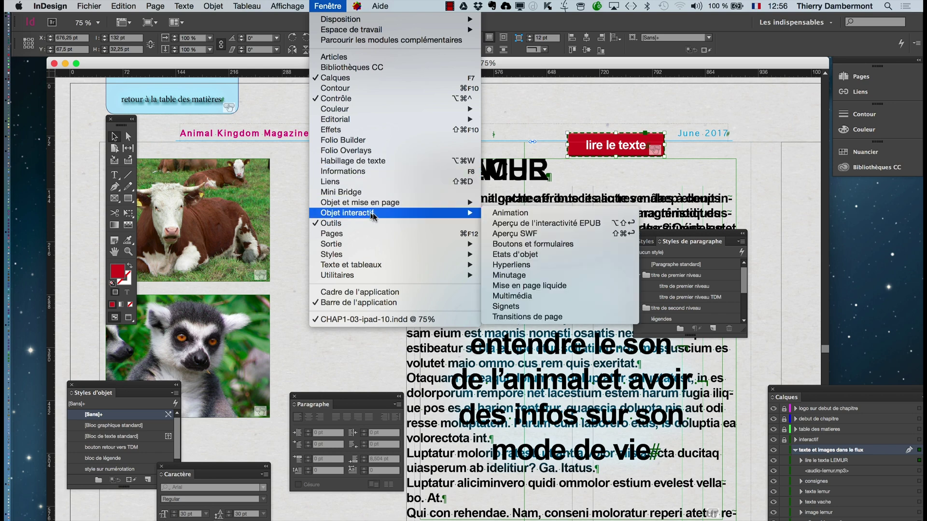
{"action": "left_click", "coordinate": [517, 245]}
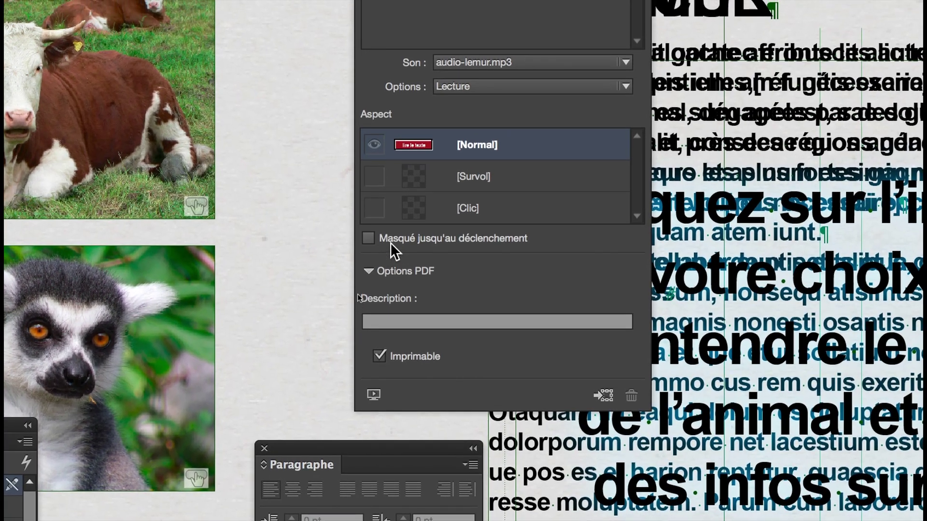
{"action": "left_click", "coordinate": [393, 228]}
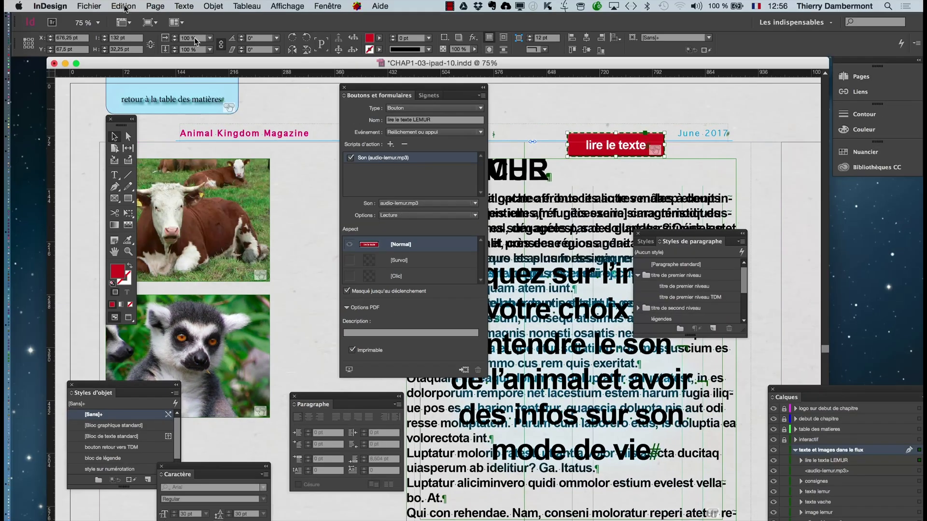
Save the document and export page 12 as interactive PDF over the existing CHAP1-03-ipad-10.pdf in Dossier CHAP1-03.
{"action": "left_click", "coordinate": [89, 6]}
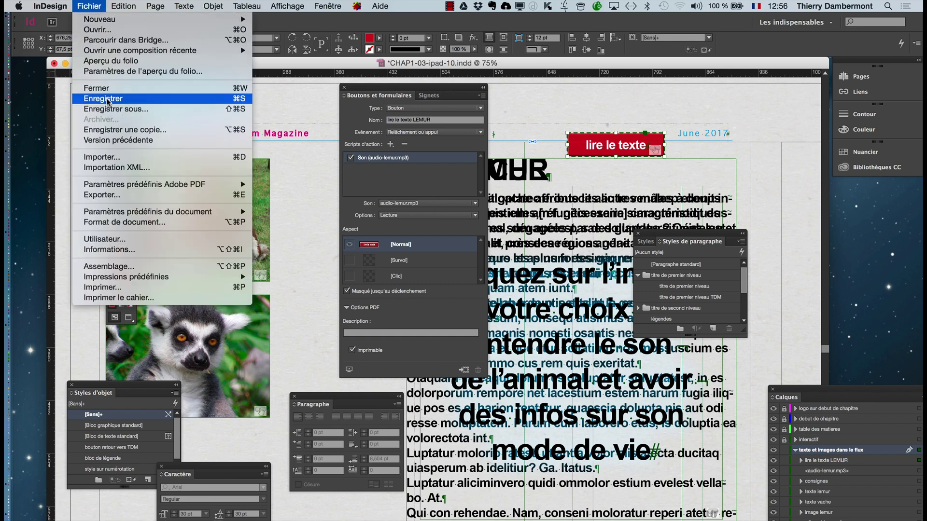
{"action": "left_click", "coordinate": [101, 154]}
{"action": "left_click", "coordinate": [90, 6]}
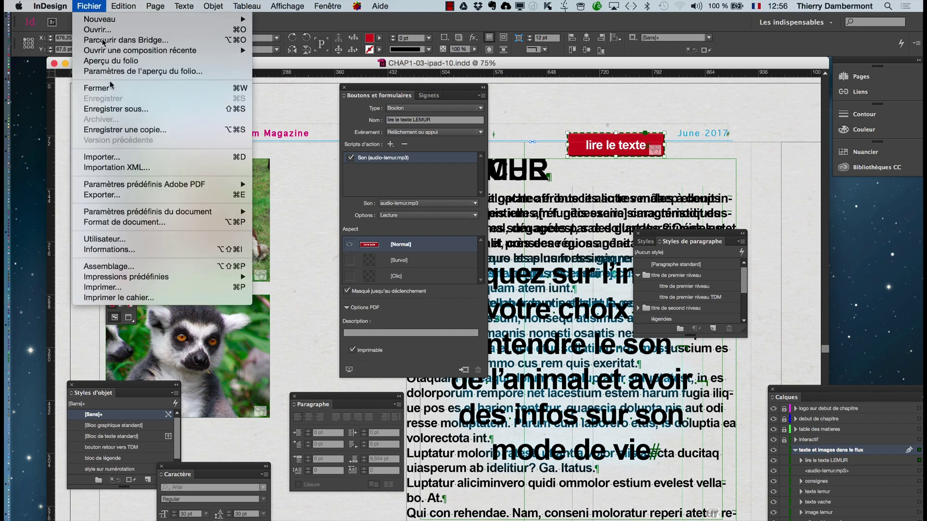
{"action": "left_click", "coordinate": [120, 195]}
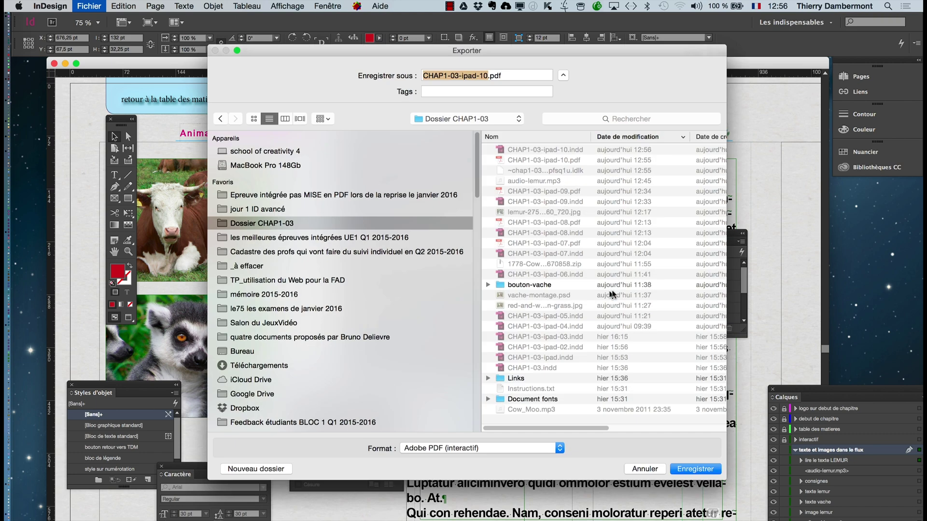
{"action": "left_click", "coordinate": [709, 470]}
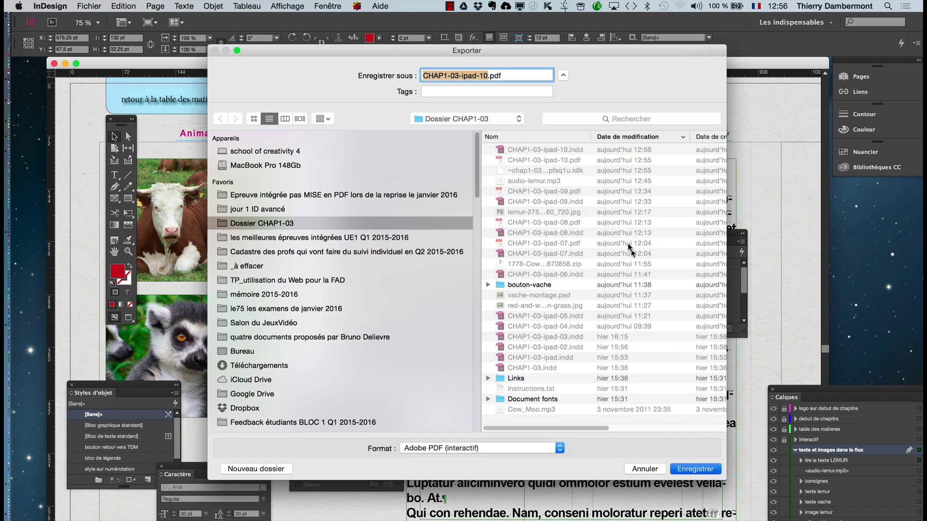
{"action": "left_click", "coordinate": [548, 124]}
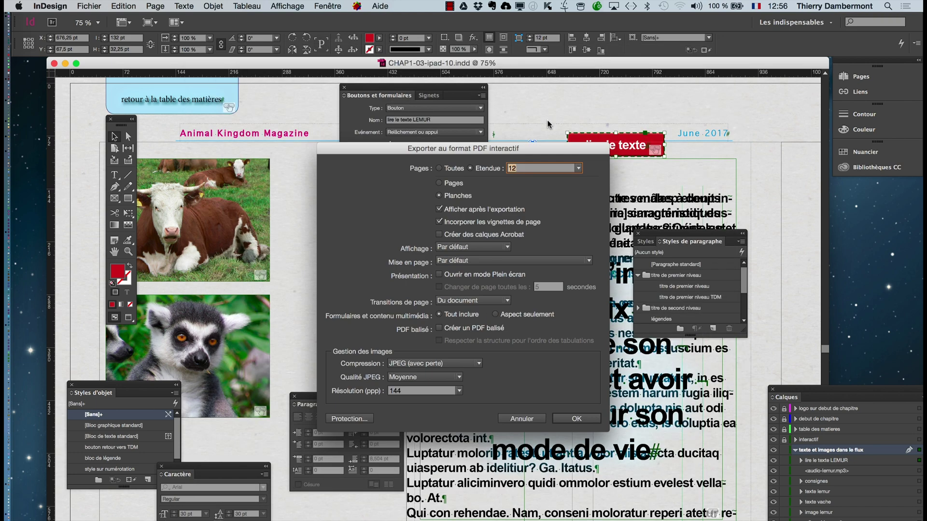
{"action": "left_click", "coordinate": [563, 420]}
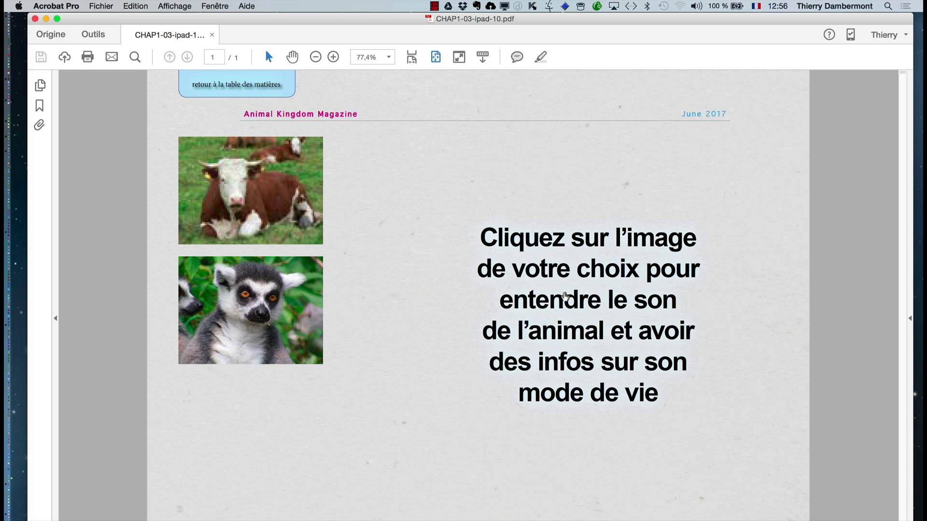
Test the cow and lemur images in the exported PDF, play the "lire le texte" audio, and dismiss the Adobe Reader updater alert.
{"action": "left_click", "coordinate": [268, 268]}
{"action": "left_click", "coordinate": [266, 211]}
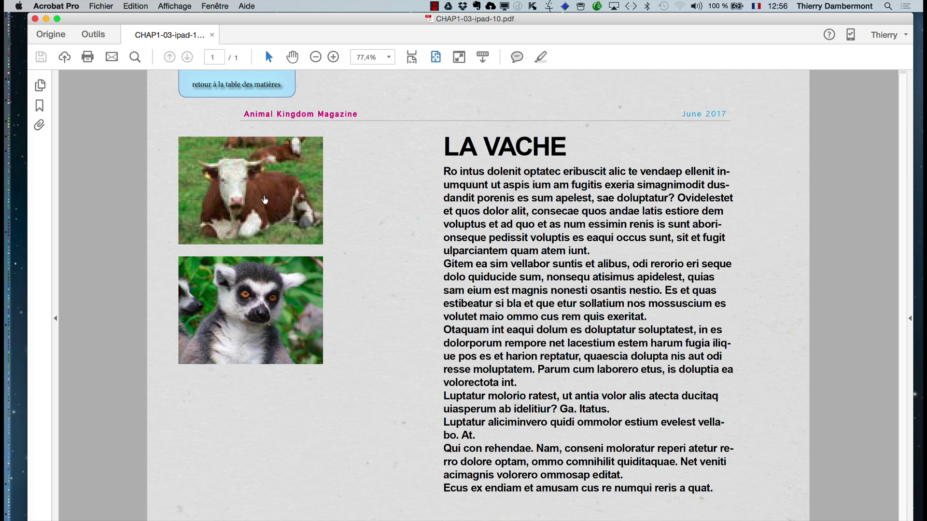
{"action": "left_click", "coordinate": [259, 309]}
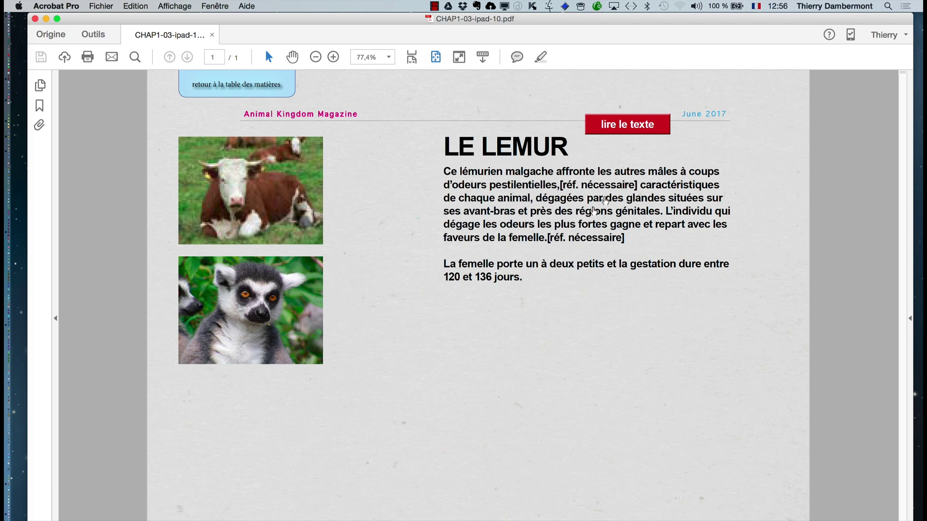
{"action": "left_click", "coordinate": [628, 128]}
{"action": "key", "text": "XF86AudioRaiseVolume"}
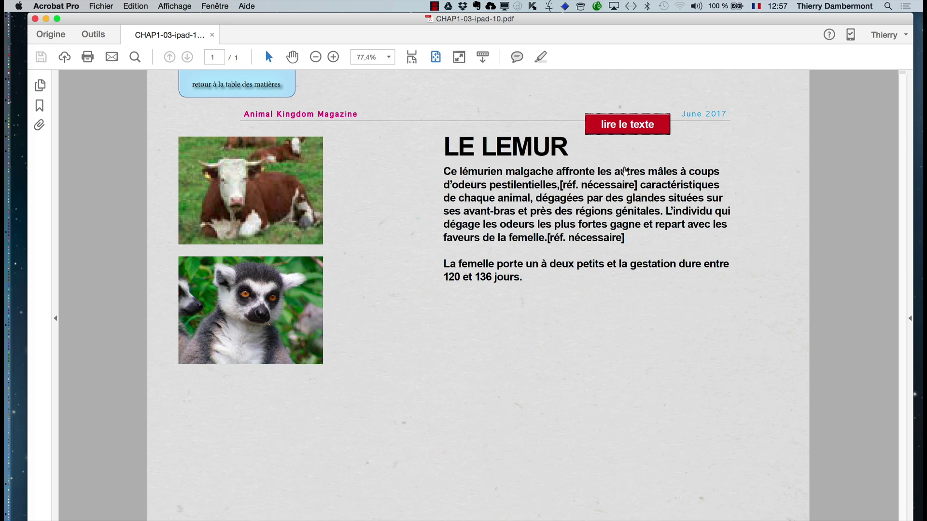
{"action": "key", "text": "XF86AudioMute"}
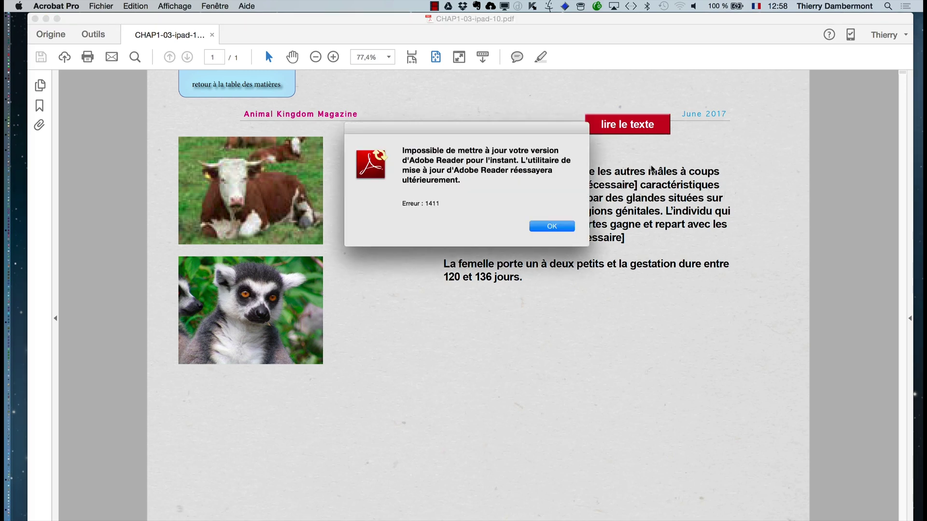
{"action": "left_click", "coordinate": [561, 231]}
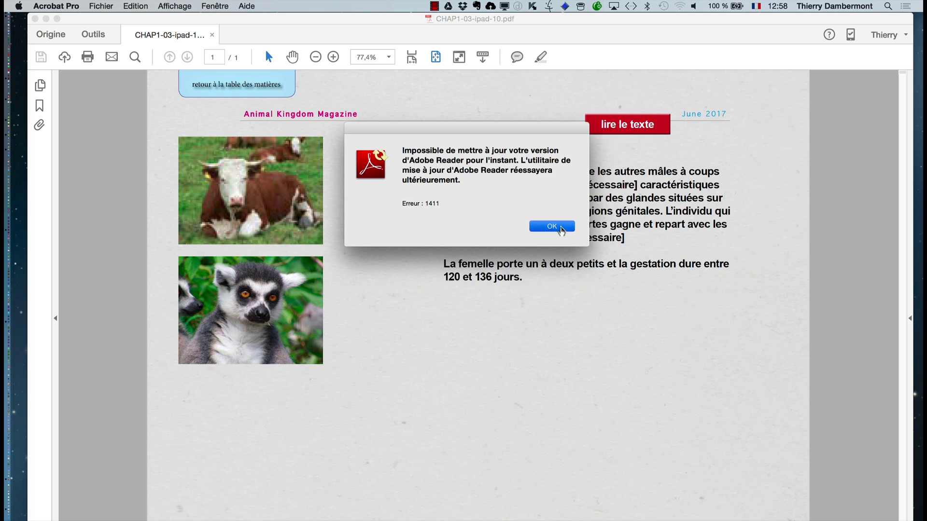
{"action": "left_click", "coordinate": [630, 317]}
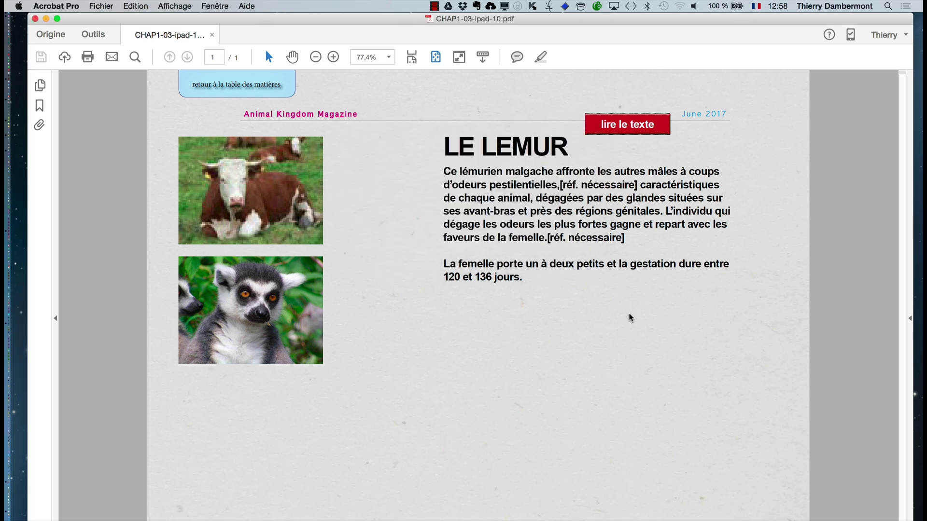
{"action": "key", "text": "super+Tab"}
{"action": "key", "text": "super+Tab"}
{"action": "key", "text": "super+Tab"}
{"action": "key", "text": "super+Tab"}
{"action": "key", "text": "super+Tab"}
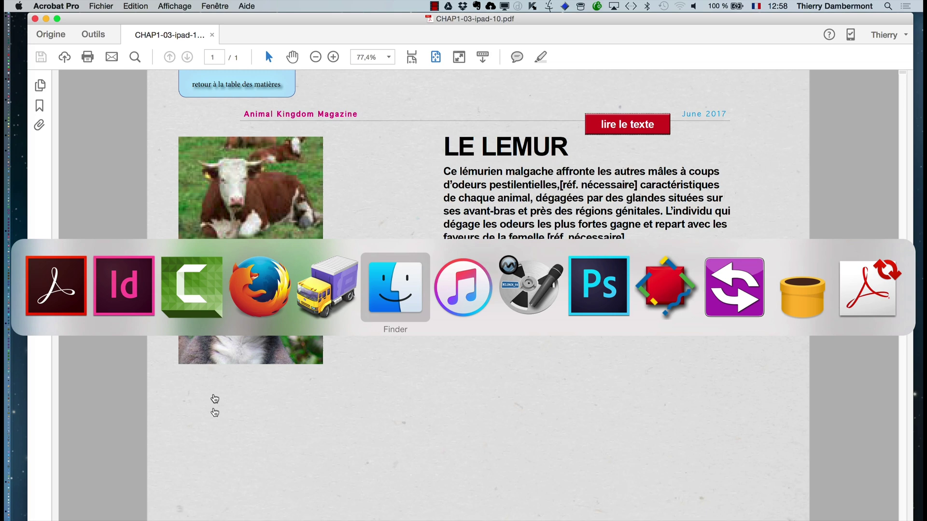
{"action": "key", "text": "super+Tab"}
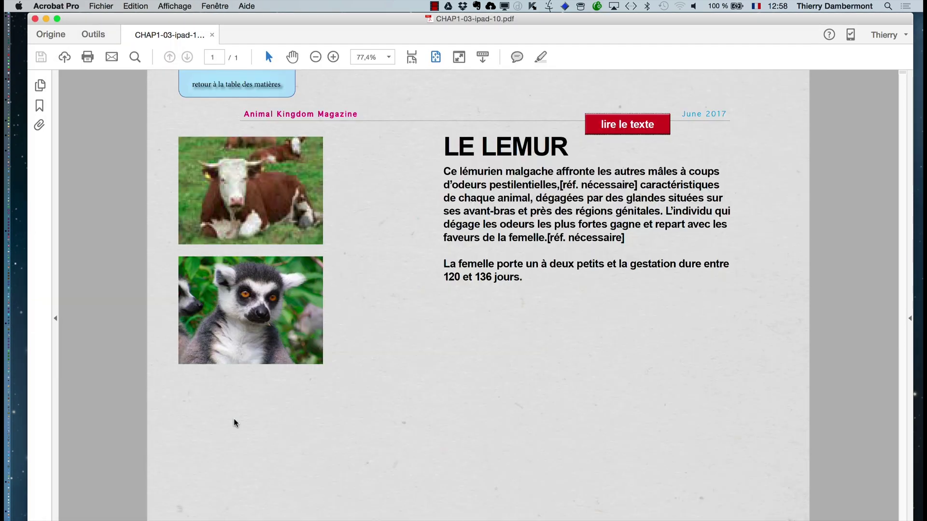
Alternate between the cow and lemur images in the PDF to check which text and button each one shows.
{"action": "left_click", "coordinate": [272, 226]}
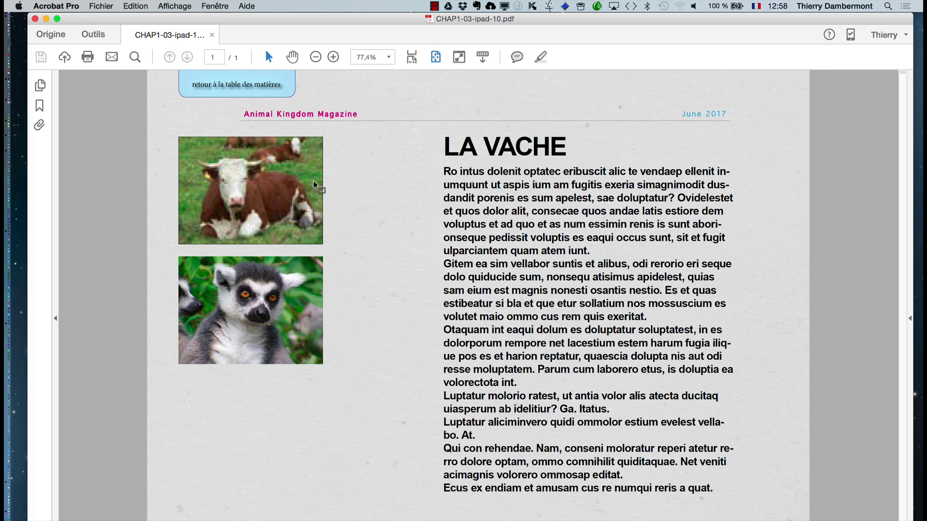
{"action": "left_click", "coordinate": [369, 248]}
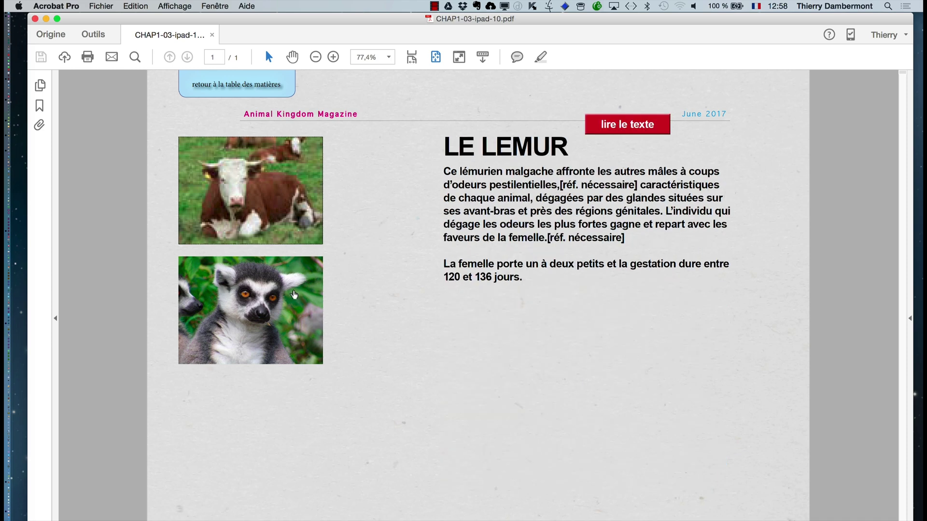
{"action": "left_click", "coordinate": [274, 228]}
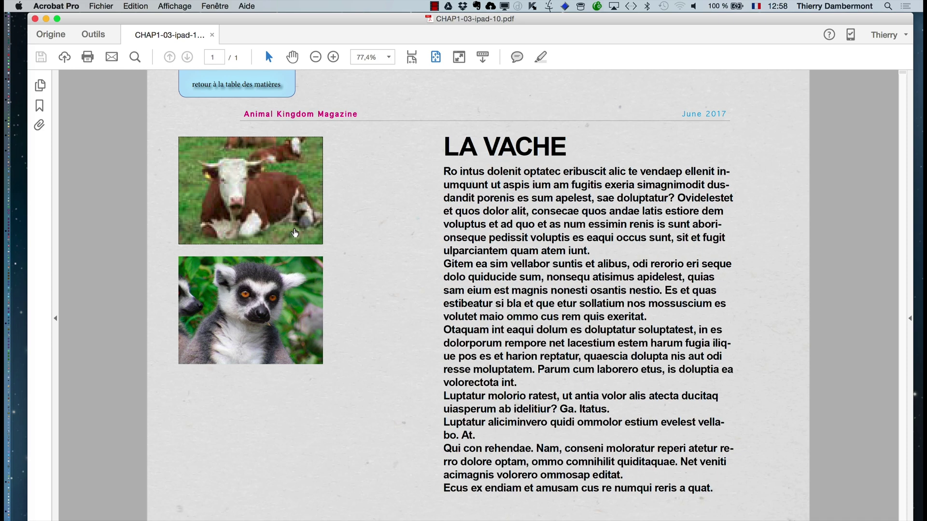
{"action": "left_click", "coordinate": [288, 296]}
{"action": "left_click", "coordinate": [285, 215]}
{"action": "left_click", "coordinate": [292, 284]}
{"action": "key", "text": "super+Tab"}
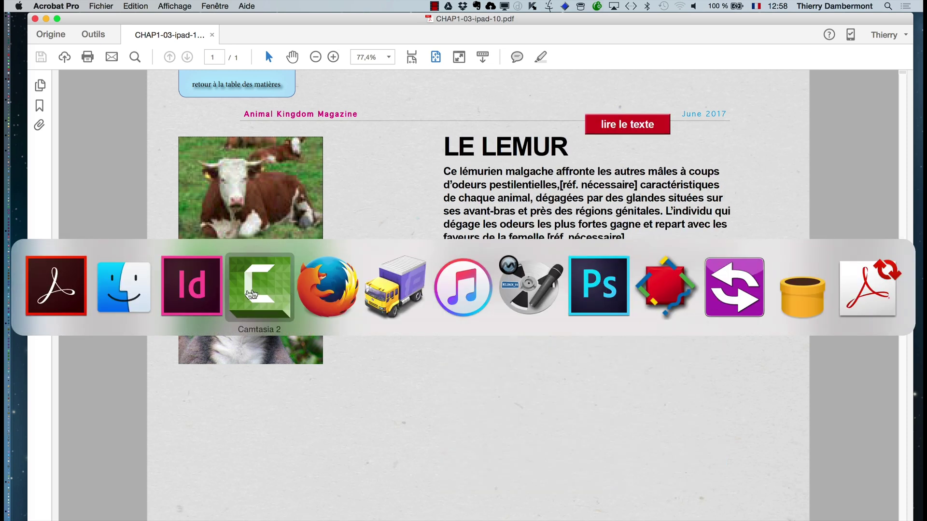
{"action": "left_click", "coordinate": [209, 295]}
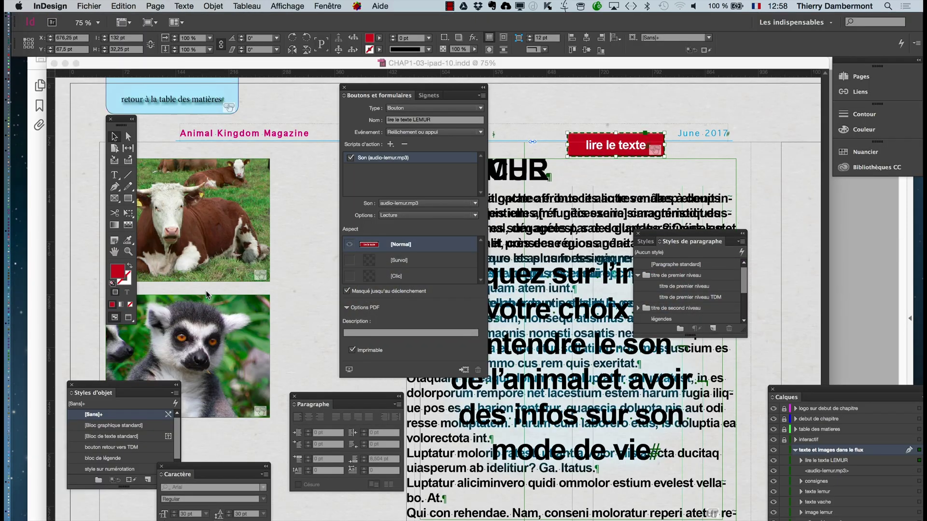
{"action": "key", "text": "super+minus"}
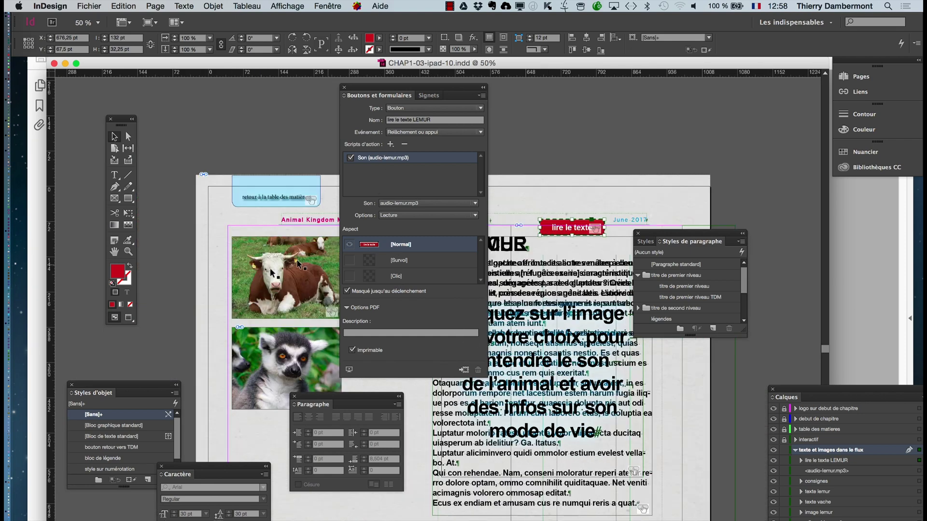
{"action": "key", "text": "super+Tab"}
{"action": "left_click", "coordinate": [133, 296]}
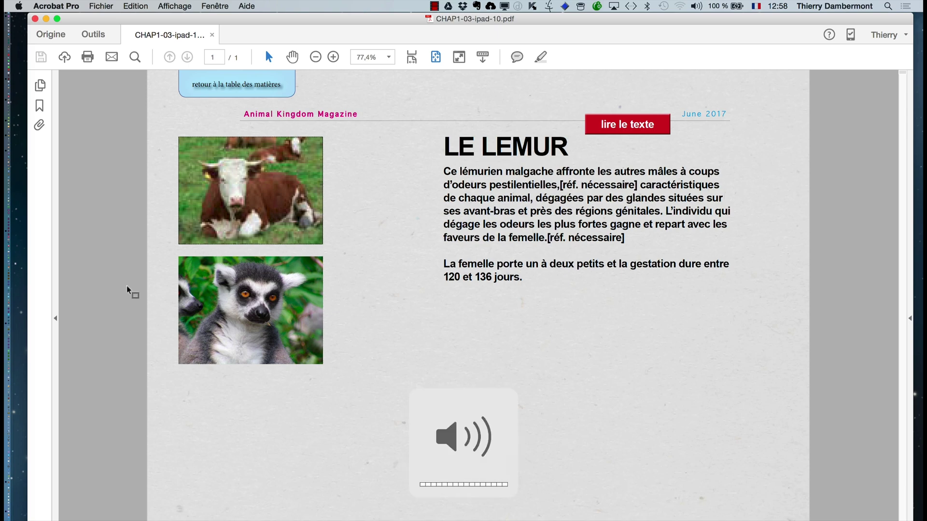
Test the cow image in the PDF while the lemur audio can play, and mute the system sound.
{"action": "left_click", "coordinate": [279, 211]}
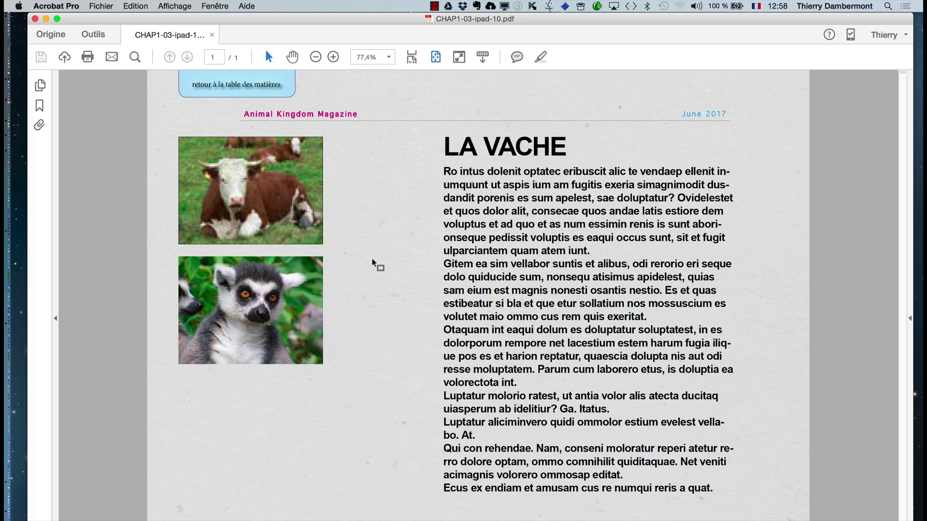
{"action": "key", "text": "XF86AudioMute"}
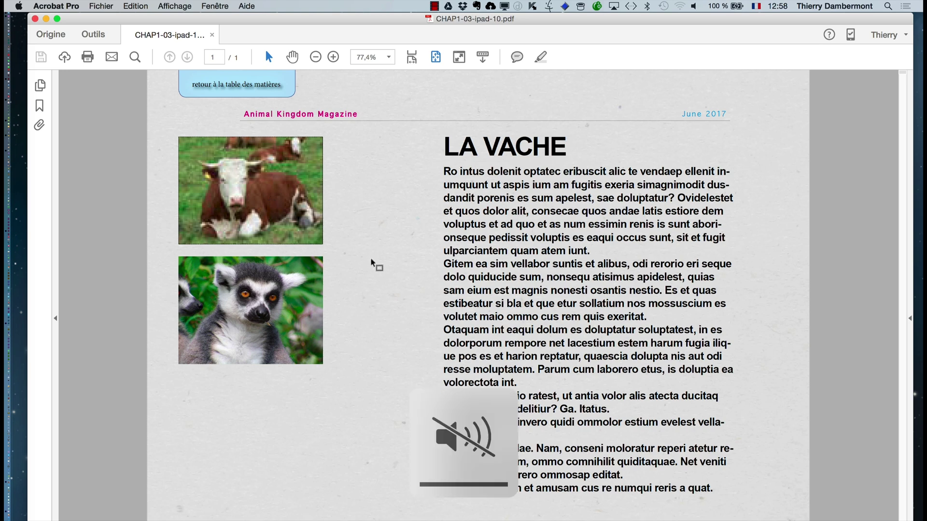
{"action": "key", "text": "super+Tab"}
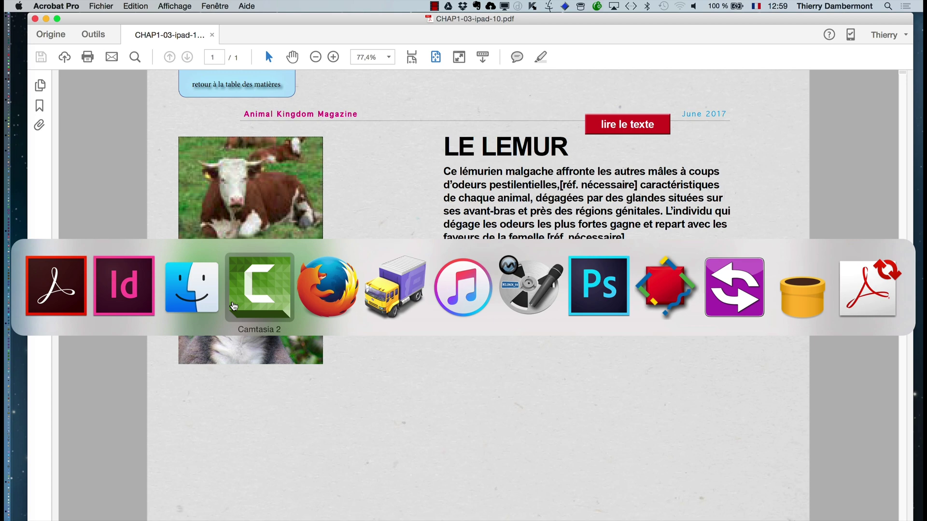
{"action": "left_click", "coordinate": [244, 304]}
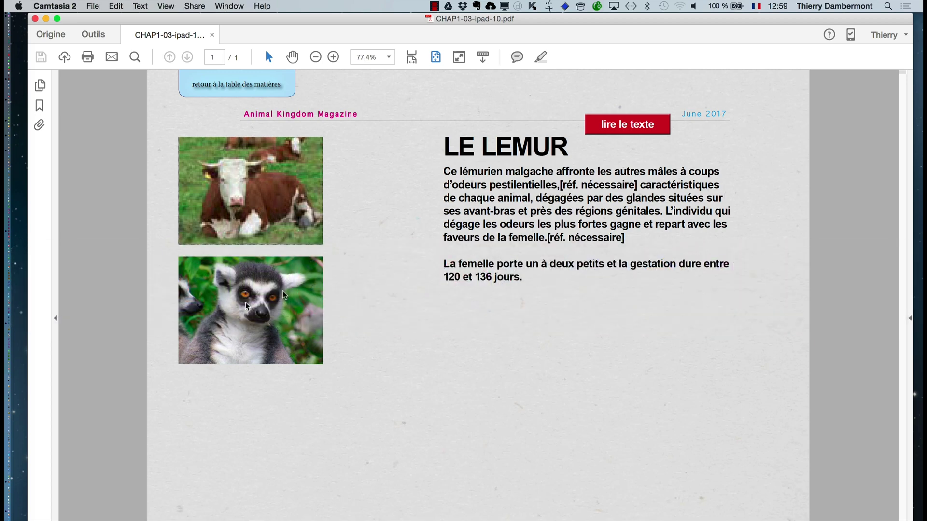
{"action": "left_click", "coordinate": [430, 232]}
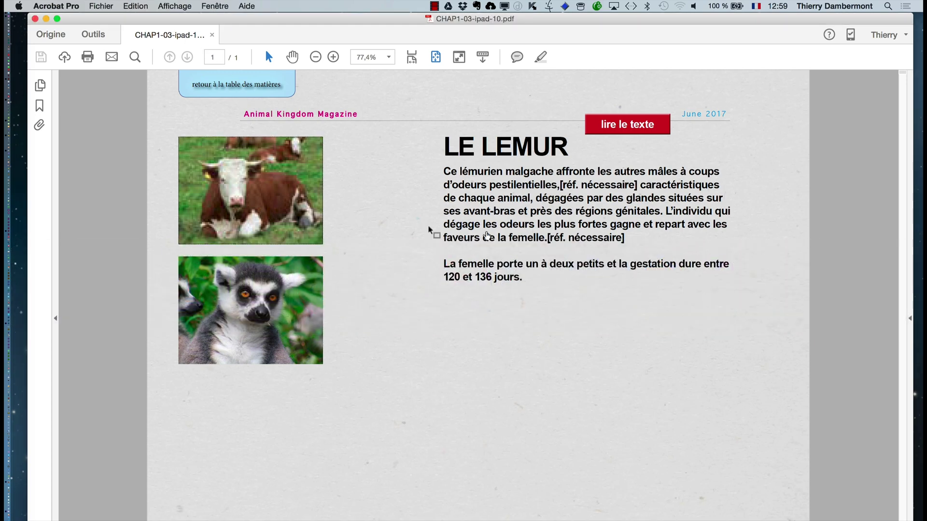
Switch to InDesign and duplicate the red "lire le texte" button directly above the original.
{"action": "key", "text": "super+Tab"}
{"action": "left_click", "coordinate": [192, 286]}
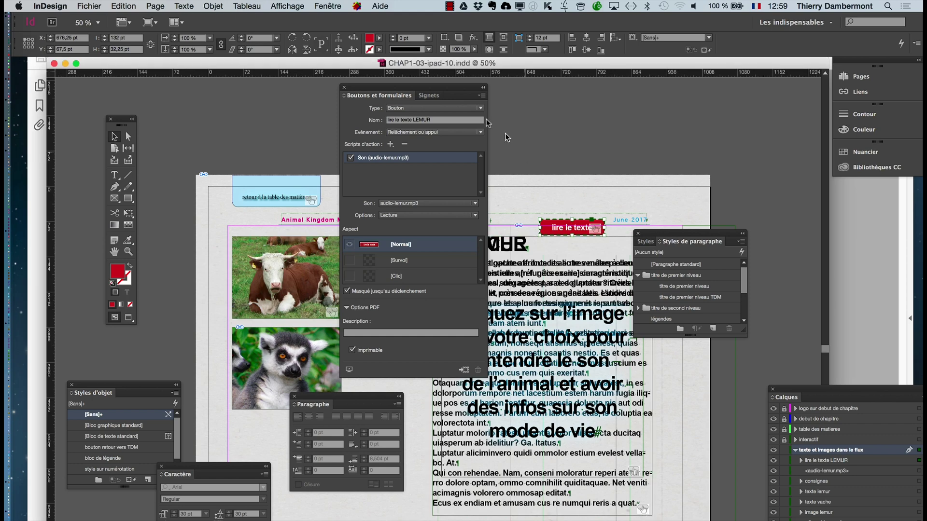
{"action": "left_click_drag", "start_coordinate": [656, 235], "coordinate": [738, 248]}
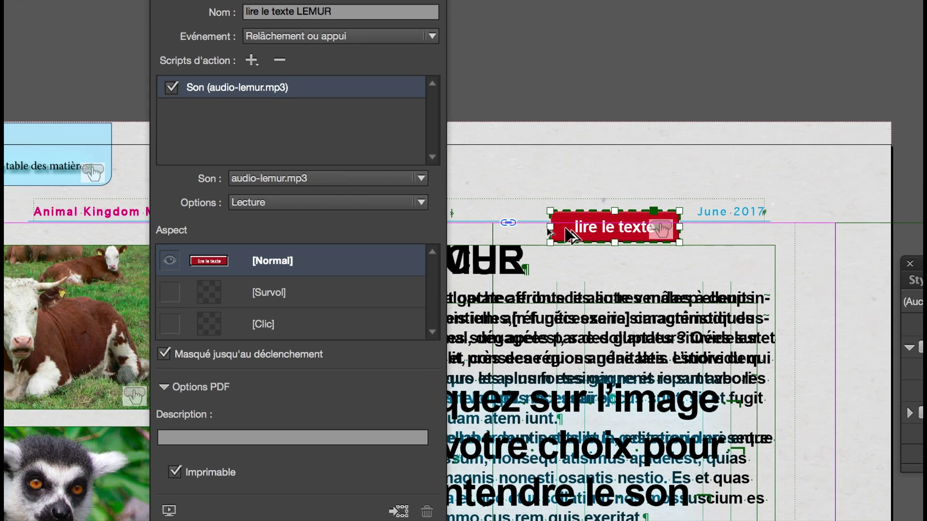
{"action": "left_click_drag", "start_coordinate": [567, 232], "coordinate": [561, 193]}
{"action": "left_click_drag", "start_coordinate": [568, 218], "coordinate": [569, 218]}
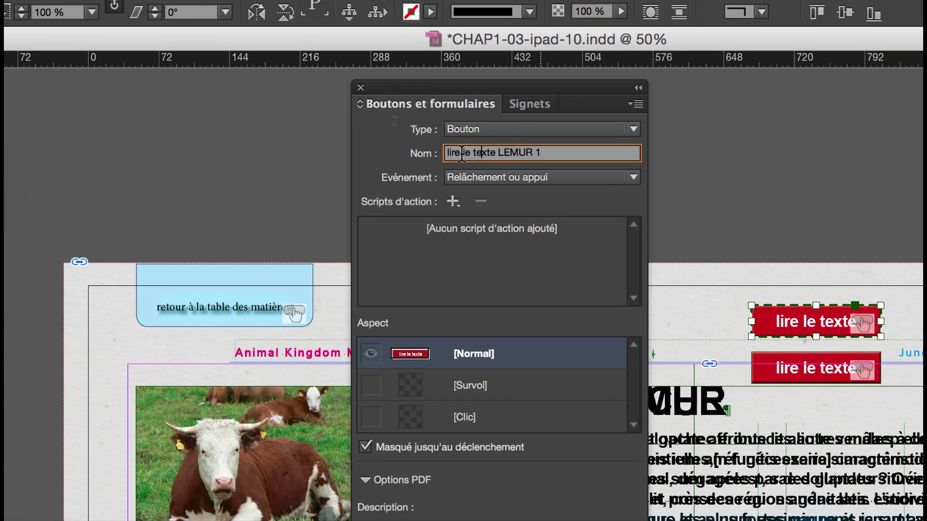
Rename the duplicated button "arreter lire texte LEMUR 1".
{"action": "left_click", "coordinate": [408, 159]}
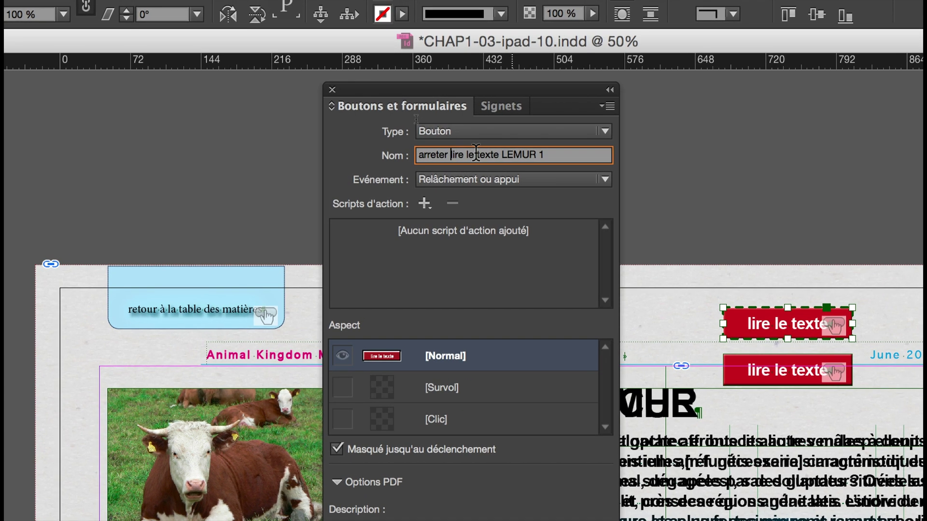
{"action": "double_click", "coordinate": [473, 154]}
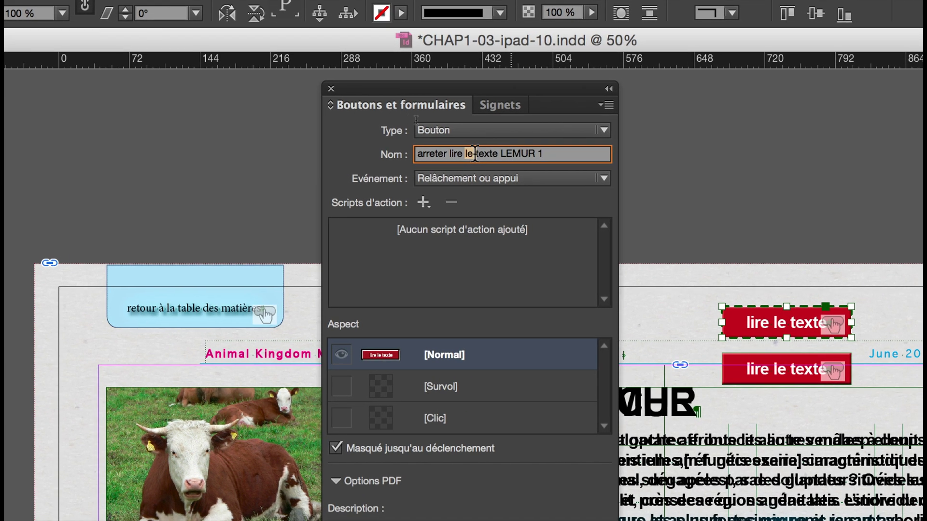
{"action": "key", "text": "BackSpace"}
{"action": "key", "text": "BackSpace"}
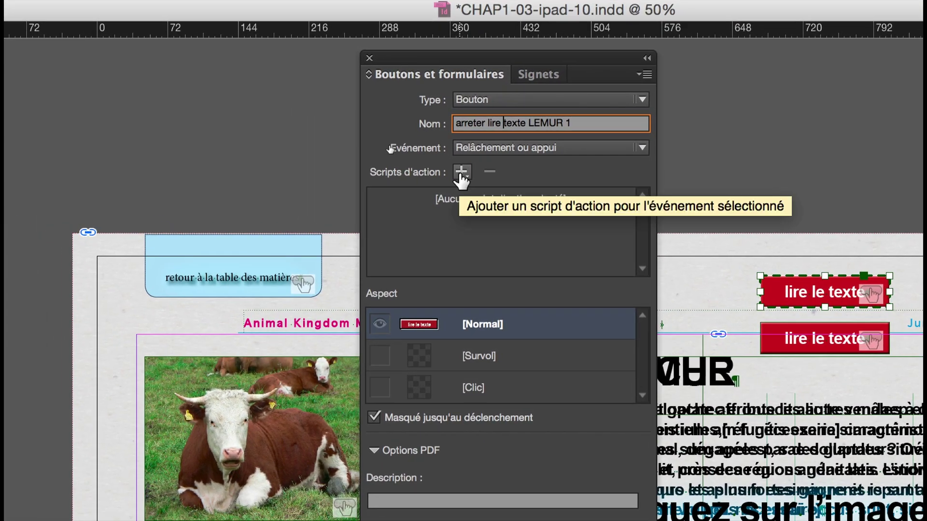
Add a Son action to the duplicated button and set its option to Arrêt.
{"action": "left_click", "coordinate": [399, 167]}
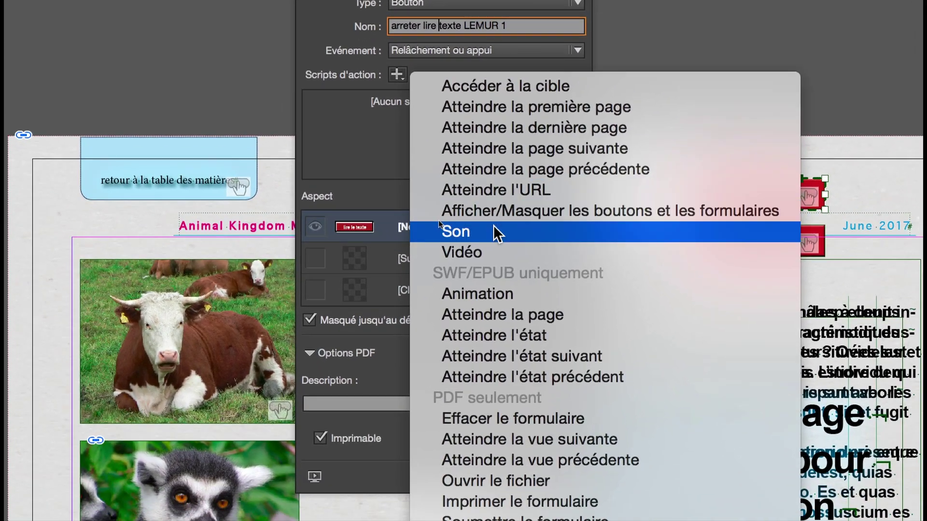
{"action": "left_click", "coordinate": [532, 328]}
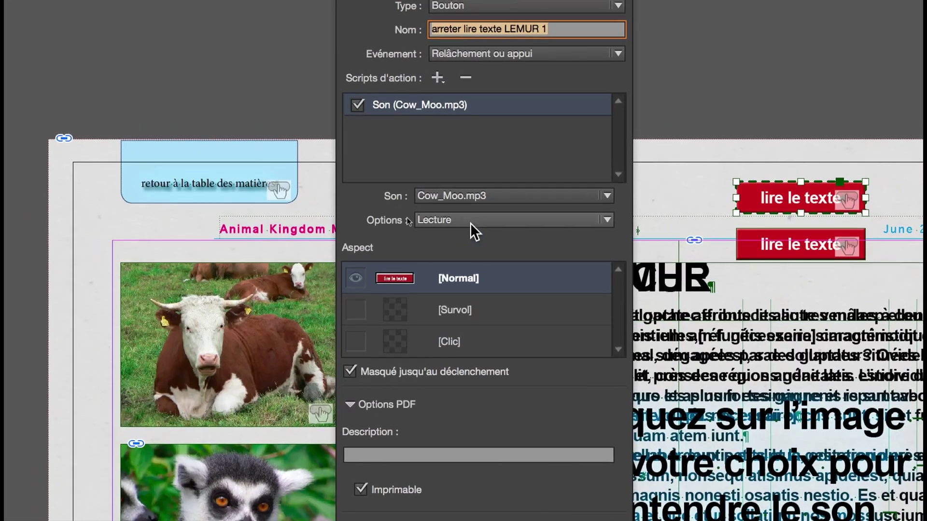
{"action": "left_click", "coordinate": [464, 222]}
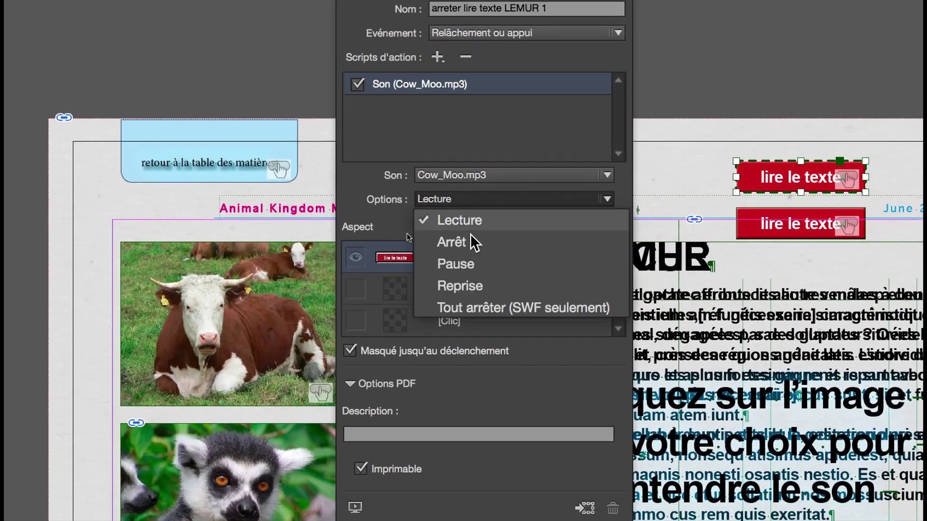
{"action": "left_click", "coordinate": [468, 242]}
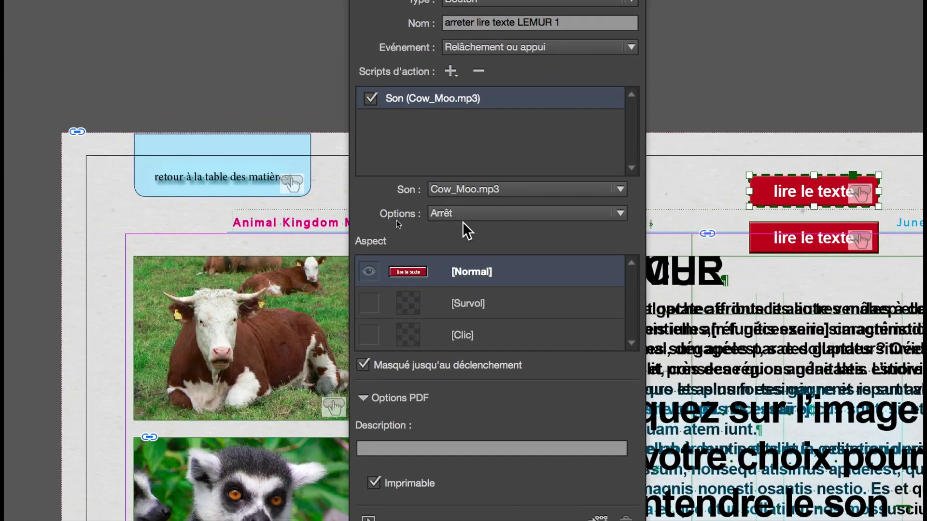
{"action": "left_click", "coordinate": [464, 222]}
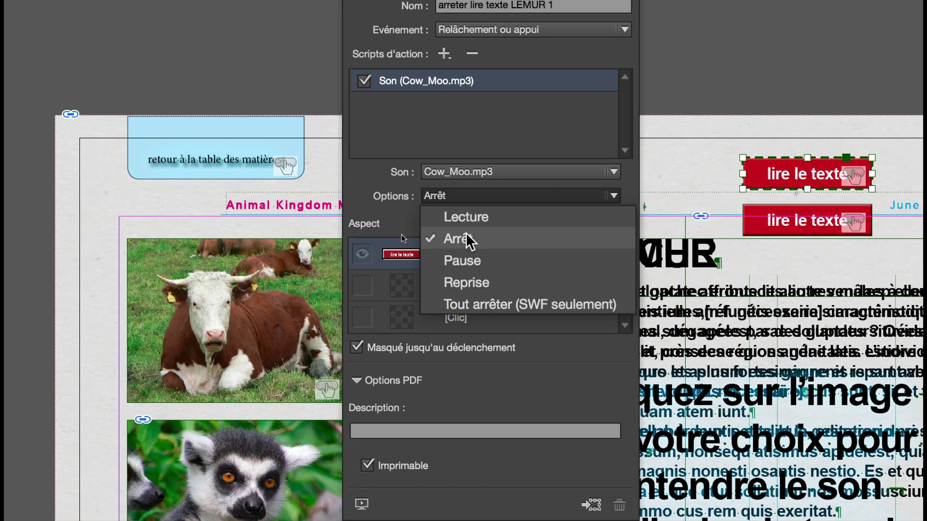
{"action": "left_click", "coordinate": [466, 236]}
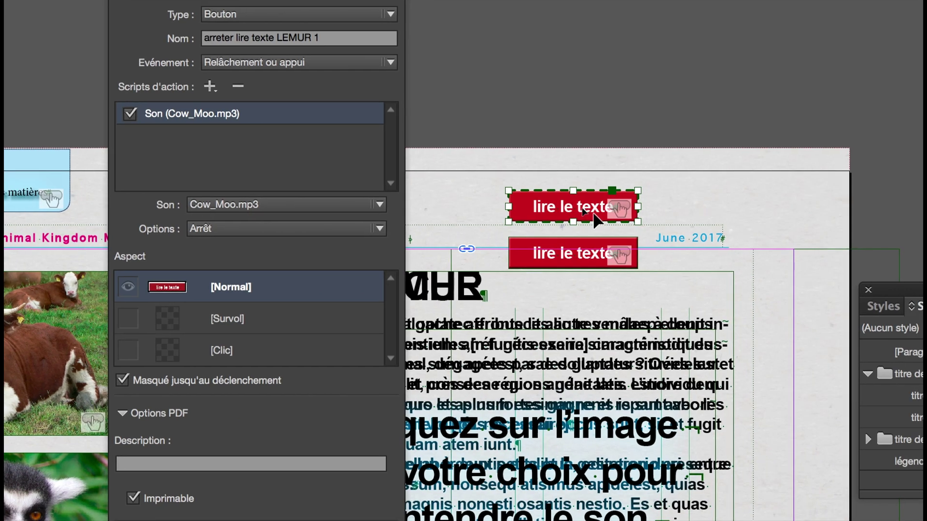
Replace the label text on the duplicated button with "arrêter lecture".
{"action": "double_click", "coordinate": [594, 218]}
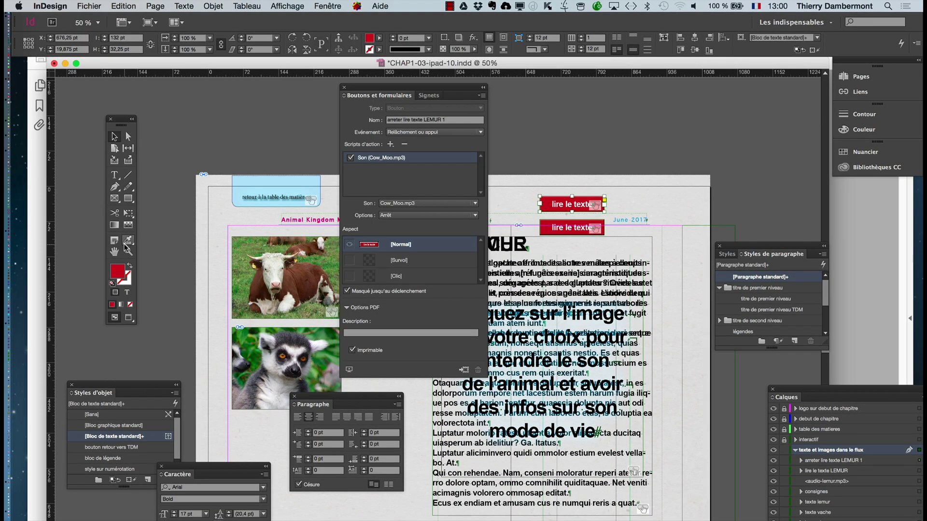
{"action": "left_click", "coordinate": [115, 177]}
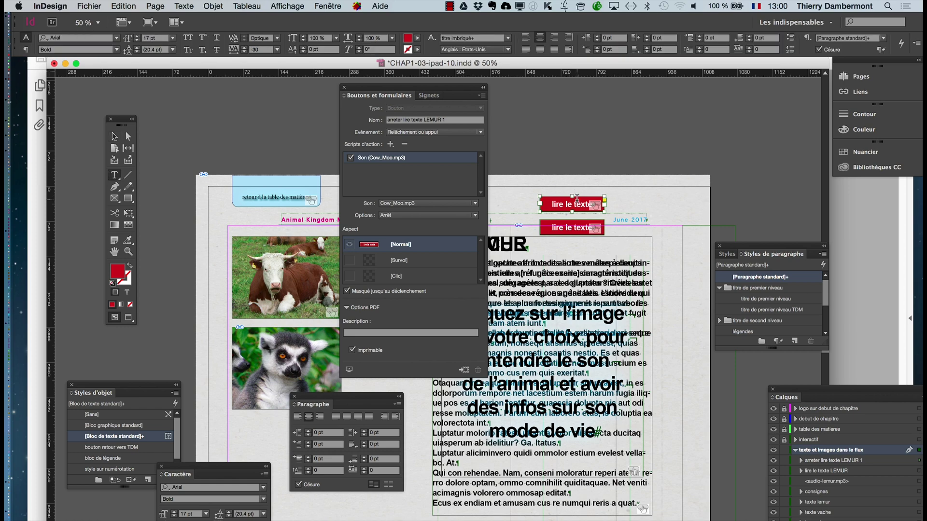
{"action": "key", "text": "super+1"}
{"action": "left_click_drag", "start_coordinate": [420, 90], "coordinate": [303, 95]}
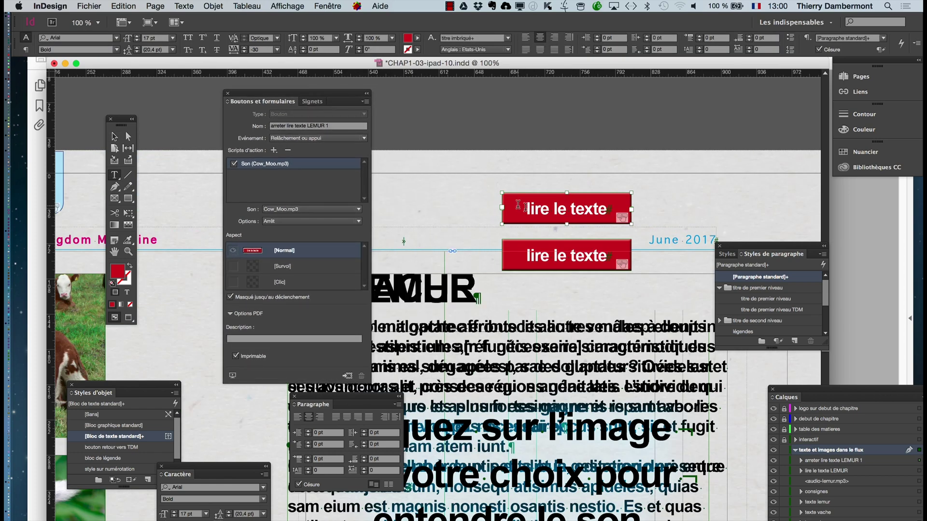
{"action": "left_click_drag", "start_coordinate": [528, 208], "coordinate": [541, 207]}
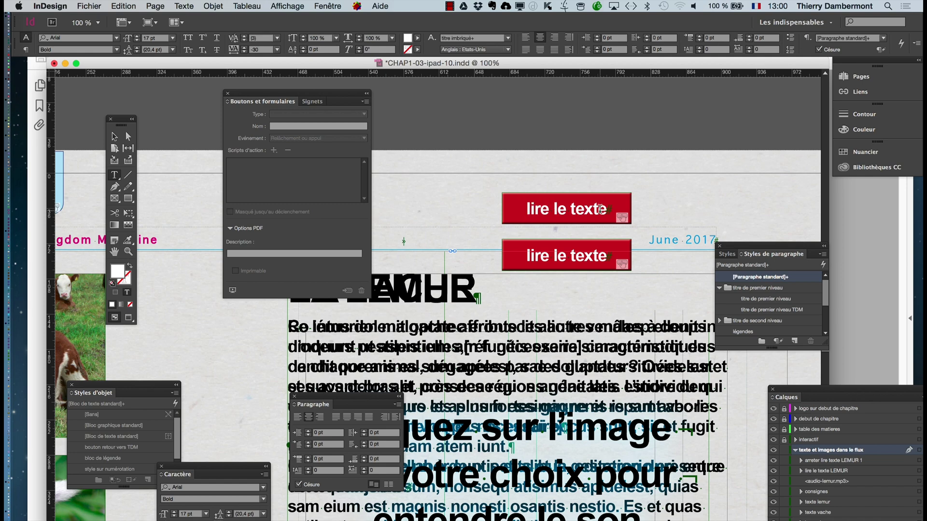
{"action": "left_click_drag", "start_coordinate": [605, 210], "coordinate": [523, 208]}
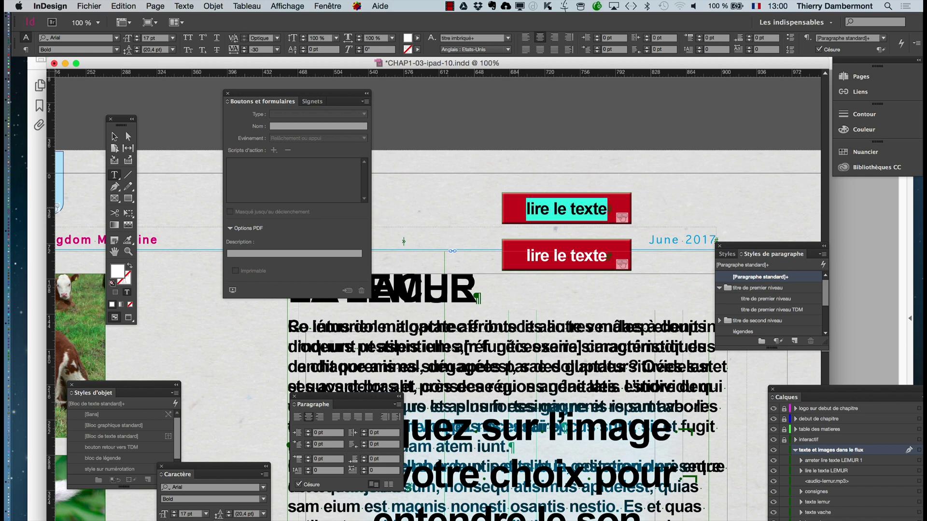
{"action": "type", "text": "arrêter"}
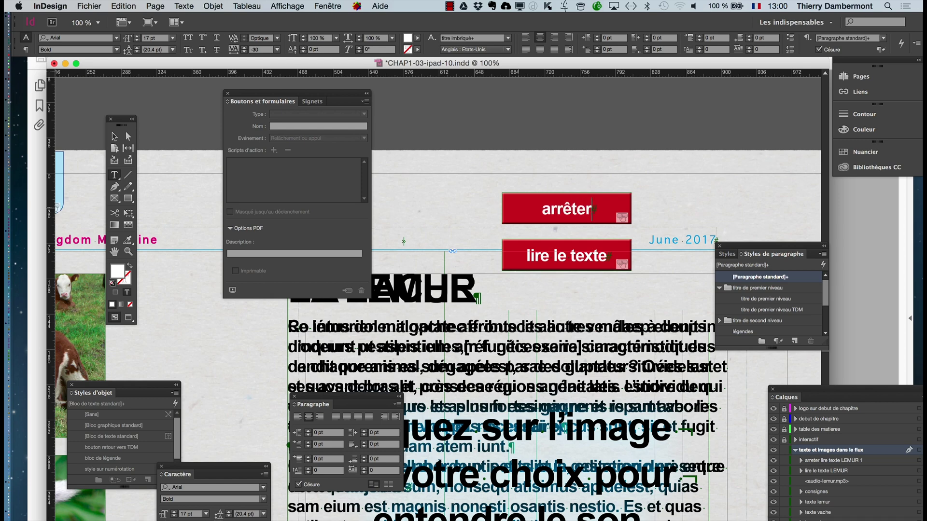
{"action": "type", "text": " lecture"}
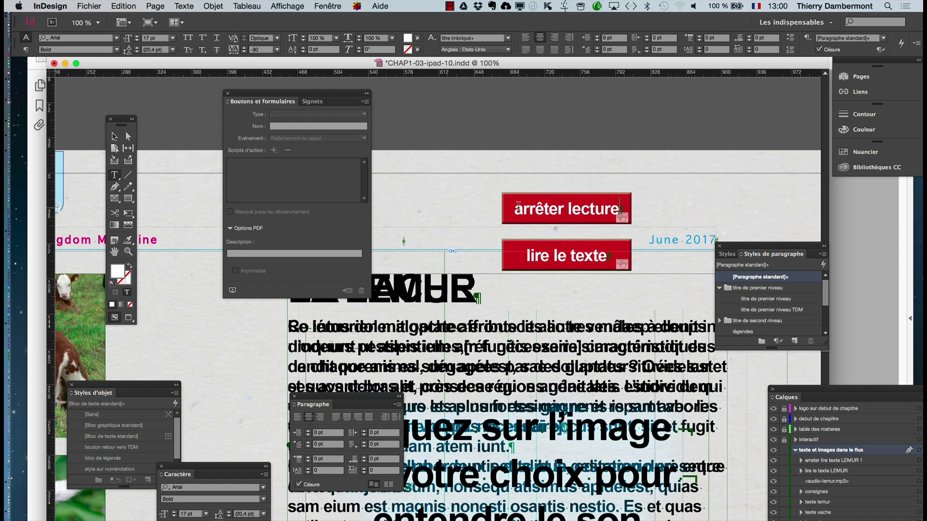
{"action": "left_click", "coordinate": [114, 136]}
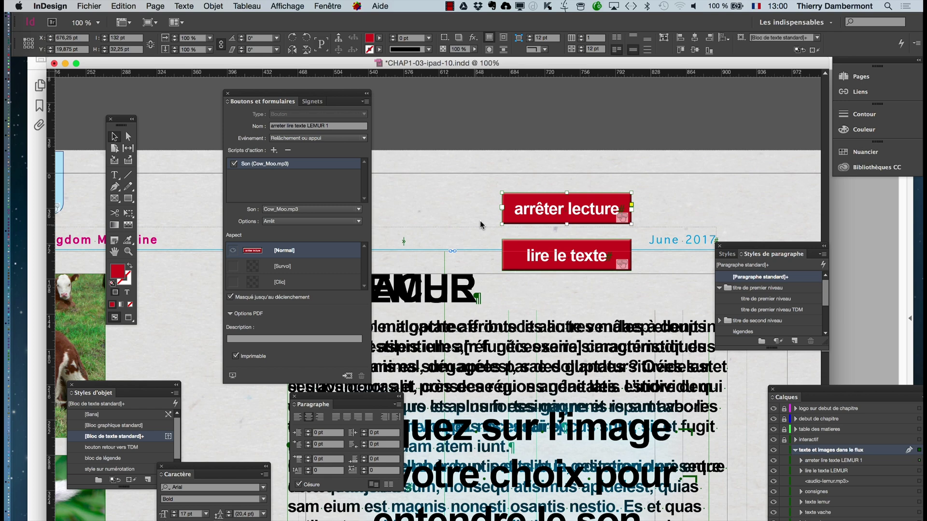
Fill the "lire le texte" button with the green swatch C=75 M=5 J=100 N=0.
{"action": "left_click", "coordinate": [513, 248]}
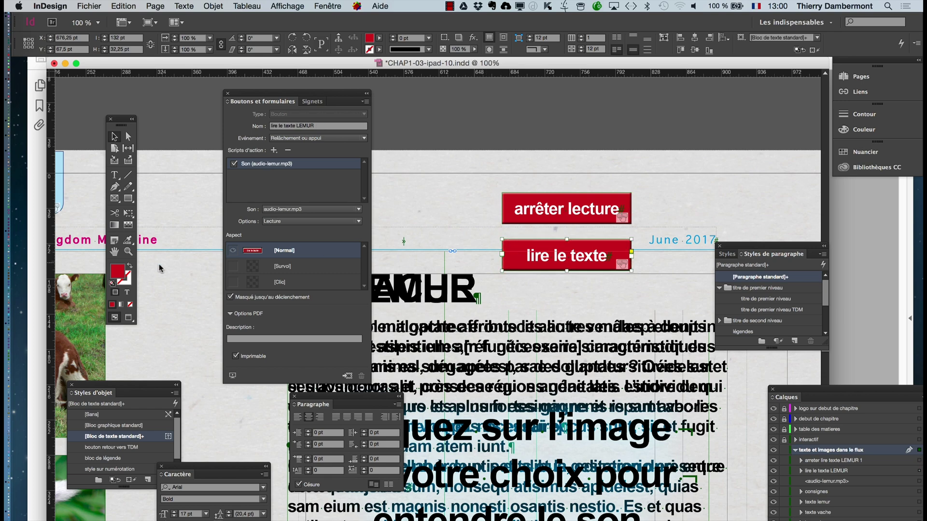
{"action": "left_click", "coordinate": [857, 152]}
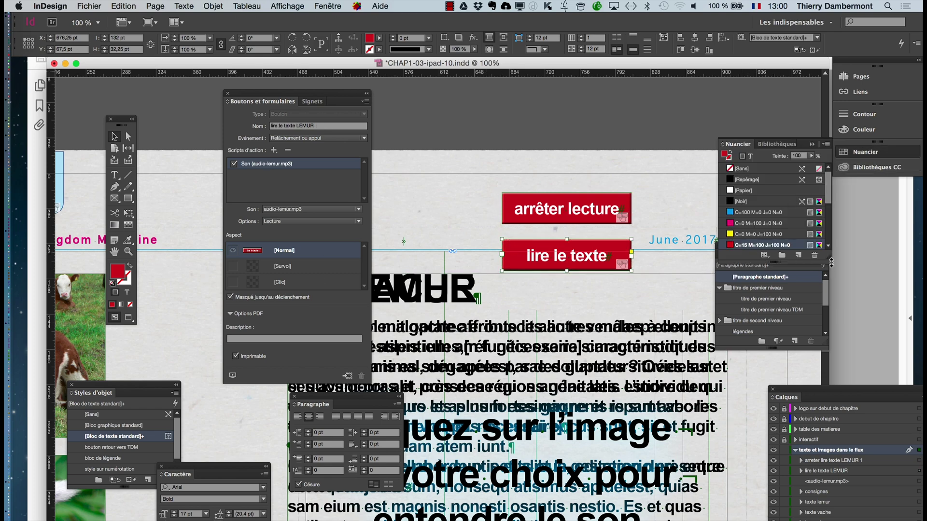
{"action": "left_click_drag", "start_coordinate": [830, 259], "coordinate": [829, 427]}
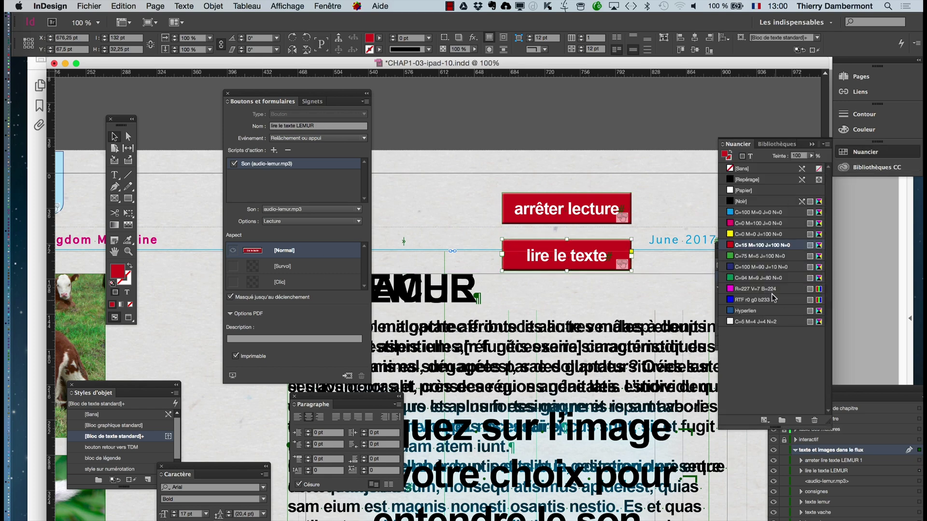
{"action": "left_click", "coordinate": [756, 256]}
{"action": "left_click", "coordinate": [538, 162]}
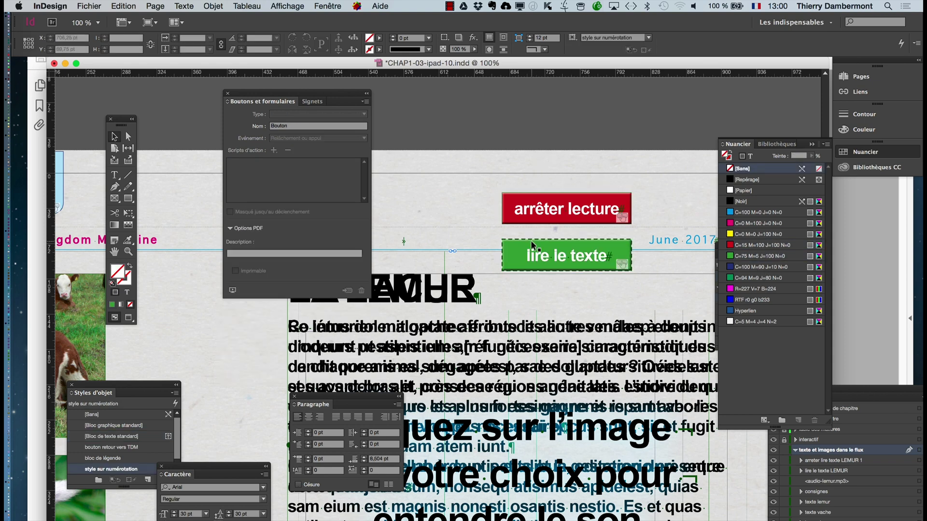
Set the sound stopped by the "arrêter lecture" button to audio-lemur.mp3.
{"action": "left_click", "coordinate": [570, 218]}
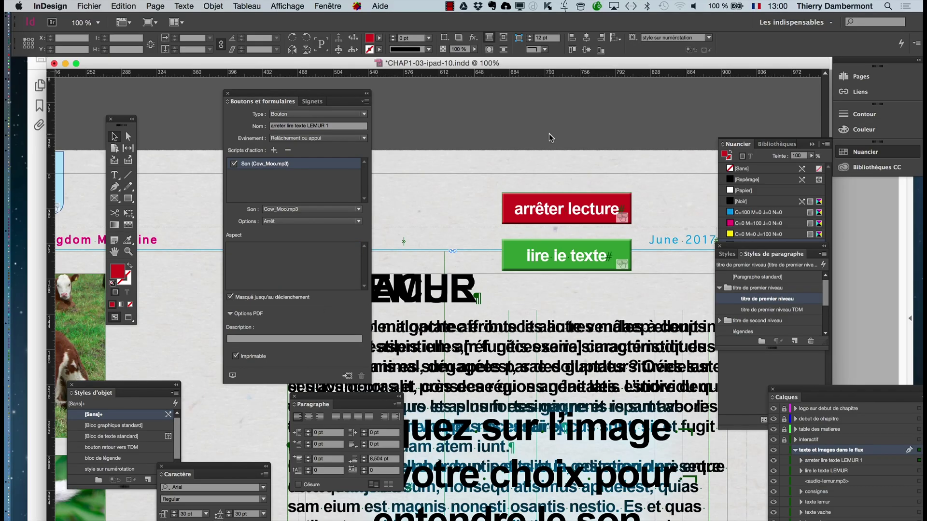
{"action": "left_click", "coordinate": [525, 212]}
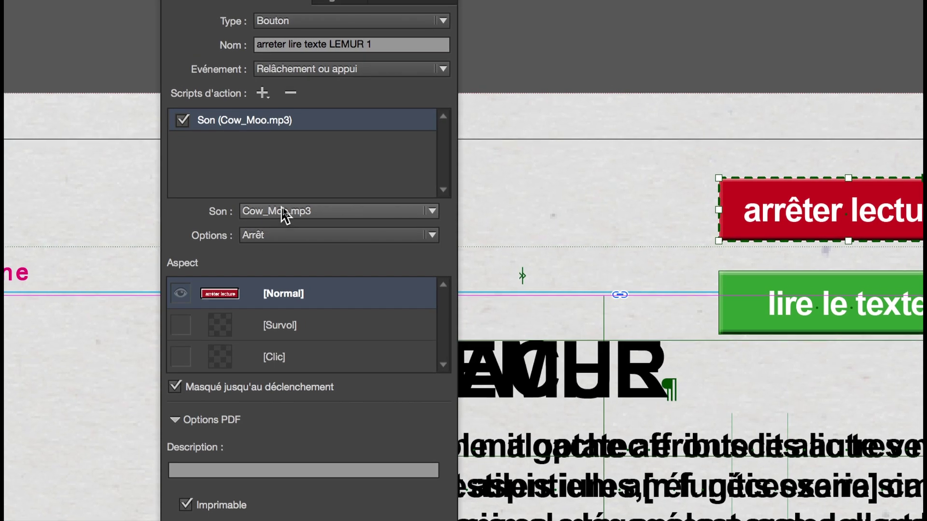
{"action": "left_click", "coordinate": [285, 214]}
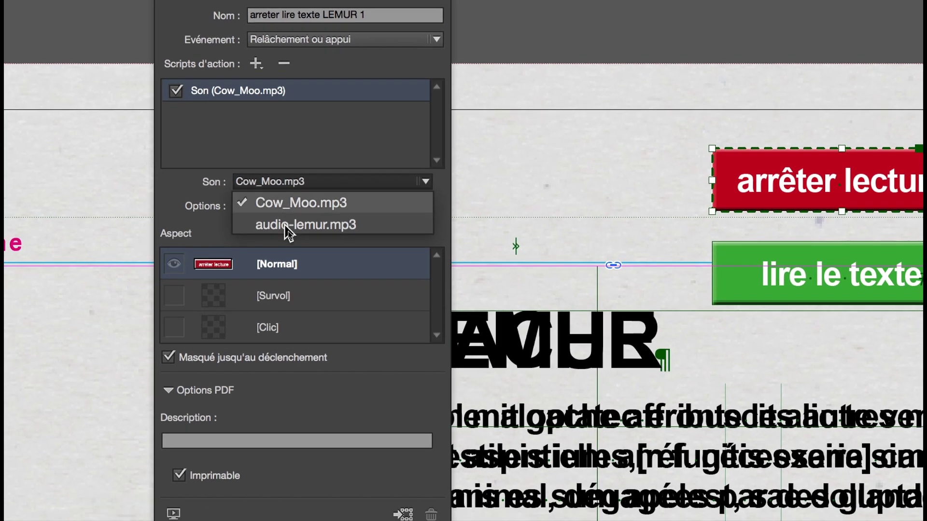
{"action": "left_click", "coordinate": [292, 258]}
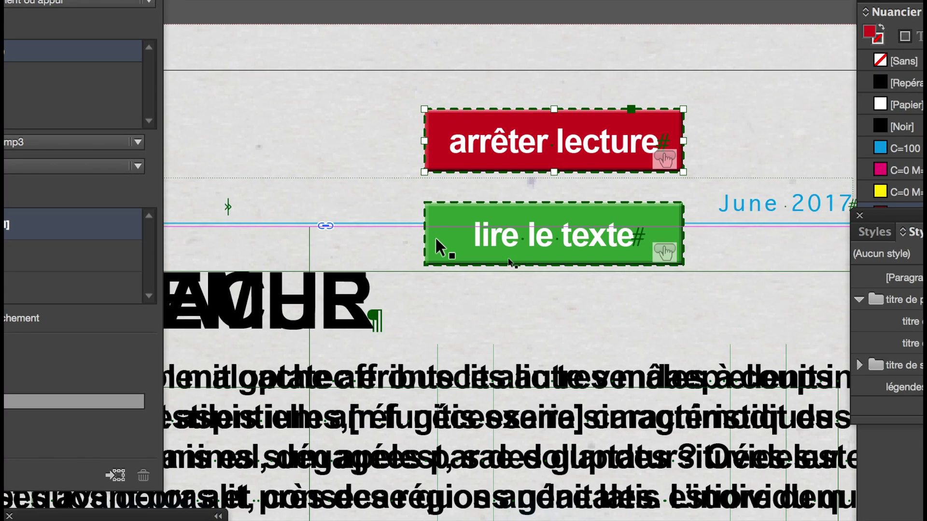
Compare the action settings of the green "lire le texte" button and the red "arrêter lecture" button.
{"action": "left_click", "coordinate": [436, 237]}
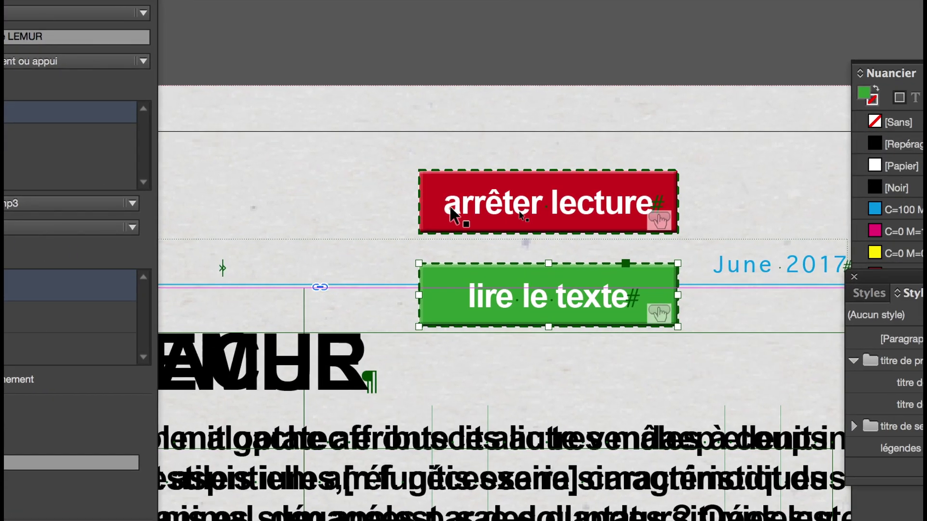
{"action": "left_click", "coordinate": [454, 215]}
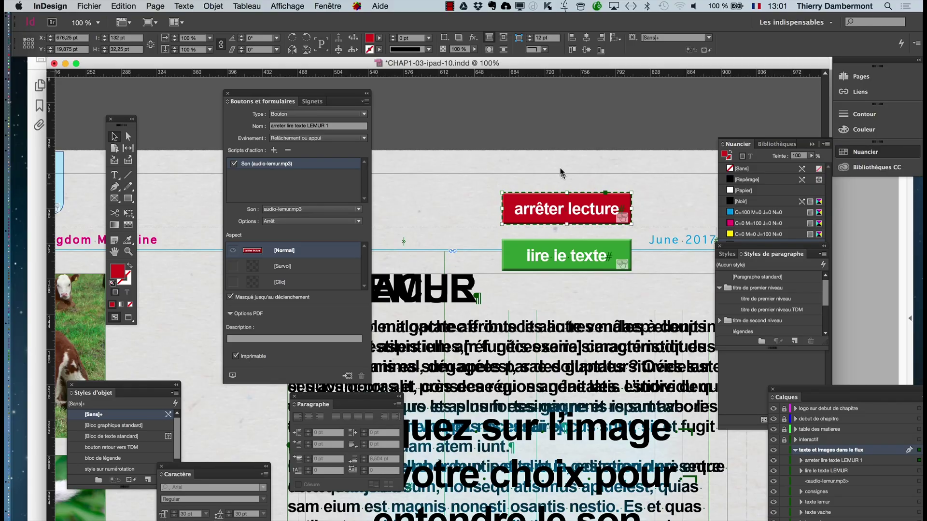
{"action": "left_click", "coordinate": [560, 174]}
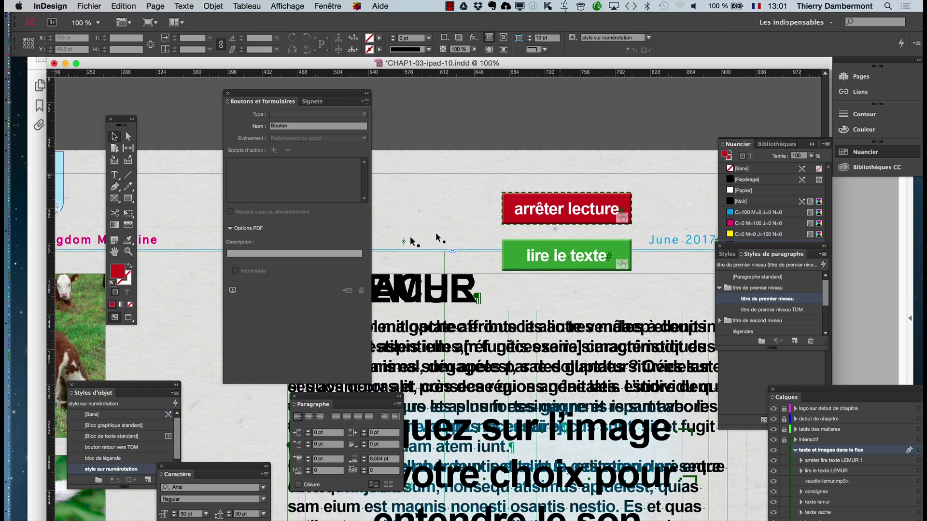
Add a show/hide action to the green "lire le texte" button that hides "lire le texte LEMUR" and shows "arreter lire texte LEMUR 1".
{"action": "left_click_drag", "start_coordinate": [268, 96], "coordinate": [388, 83]}
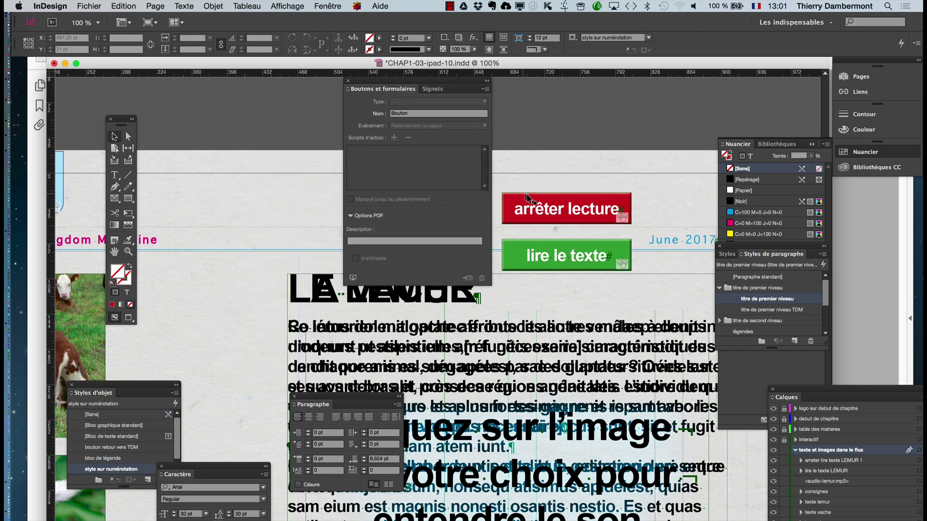
{"action": "left_click", "coordinate": [499, 198]}
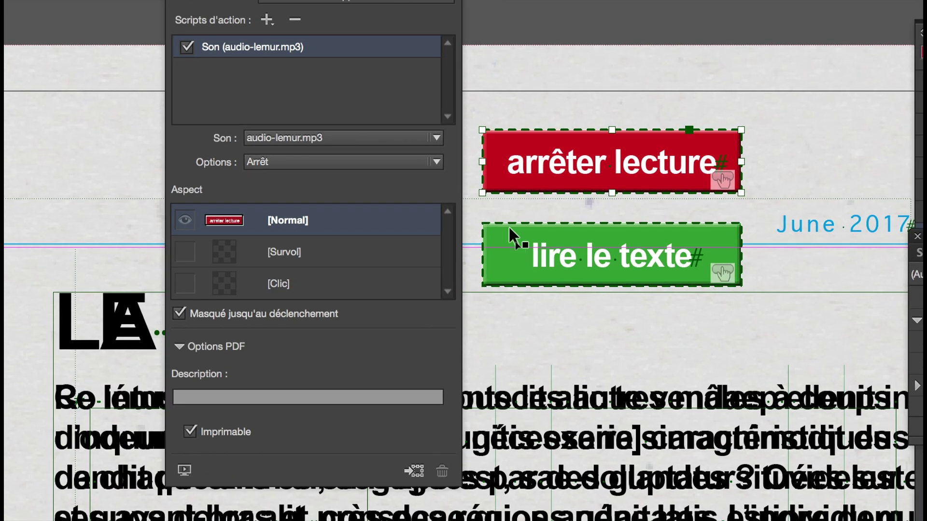
{"action": "left_click", "coordinate": [509, 225]}
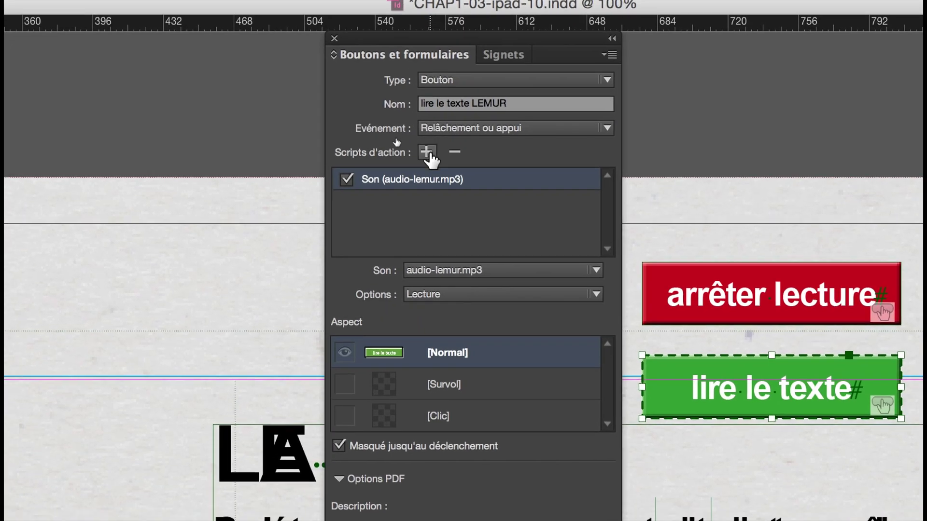
{"action": "left_click", "coordinate": [418, 163]}
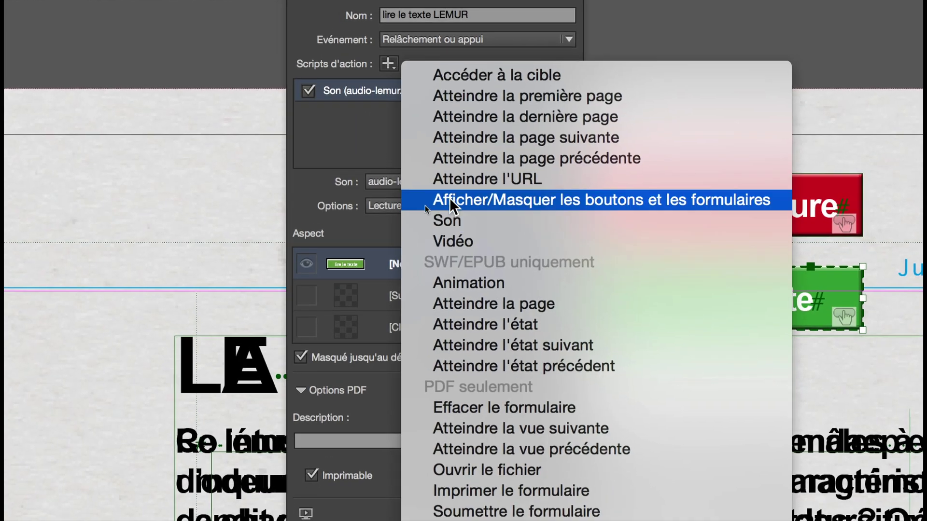
{"action": "left_click", "coordinate": [448, 192]}
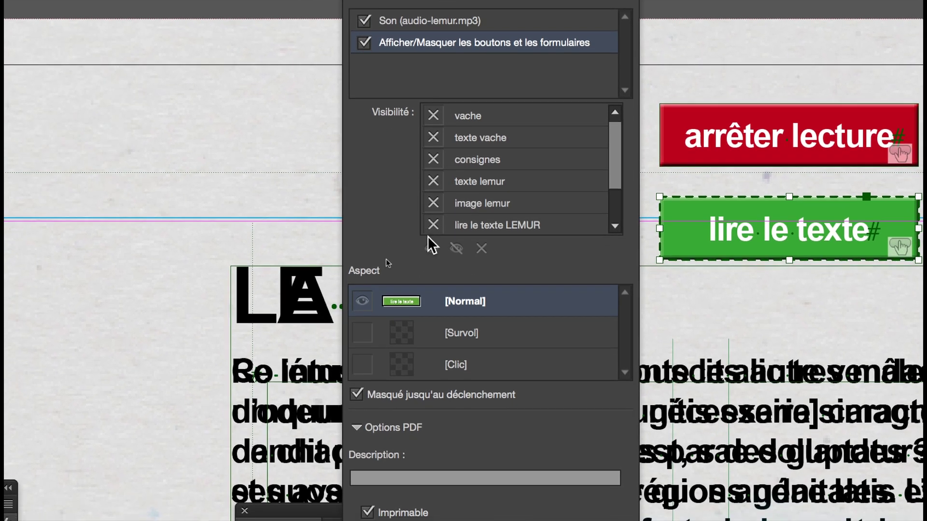
{"action": "left_click", "coordinate": [432, 228]}
{"action": "left_click", "coordinate": [425, 239]}
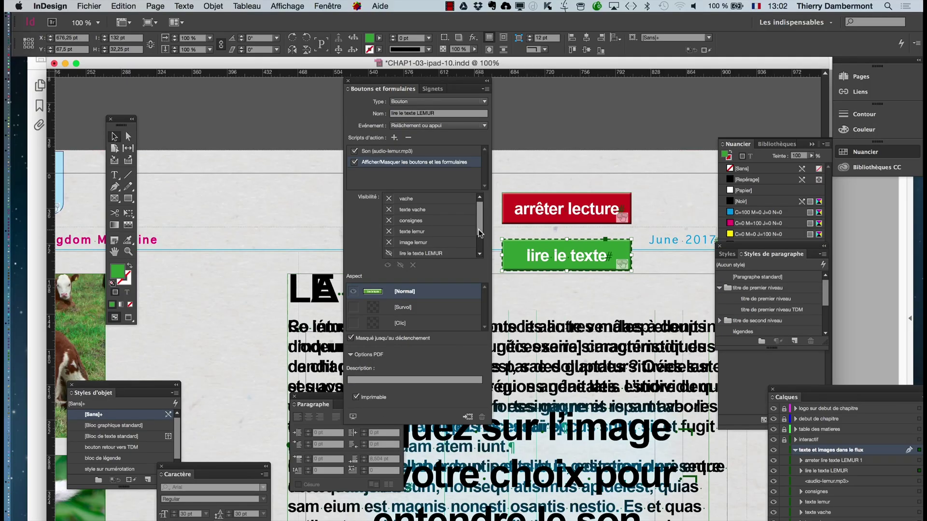
{"action": "left_click", "coordinate": [478, 254]}
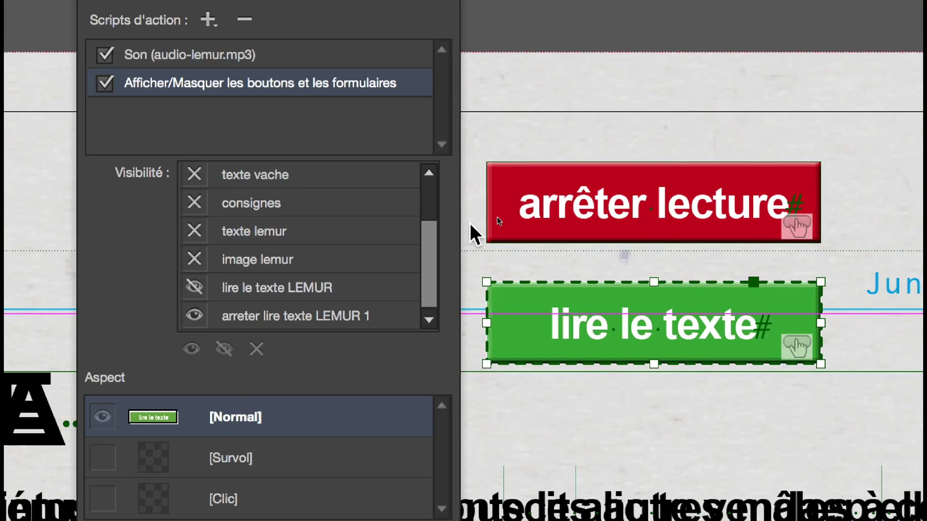
Add a show/hide action to the red "arrêter lecture" button that shows "lire le texte LEMUR" and hides "arreter lire texte LEMUR 1".
{"action": "left_click", "coordinate": [485, 227]}
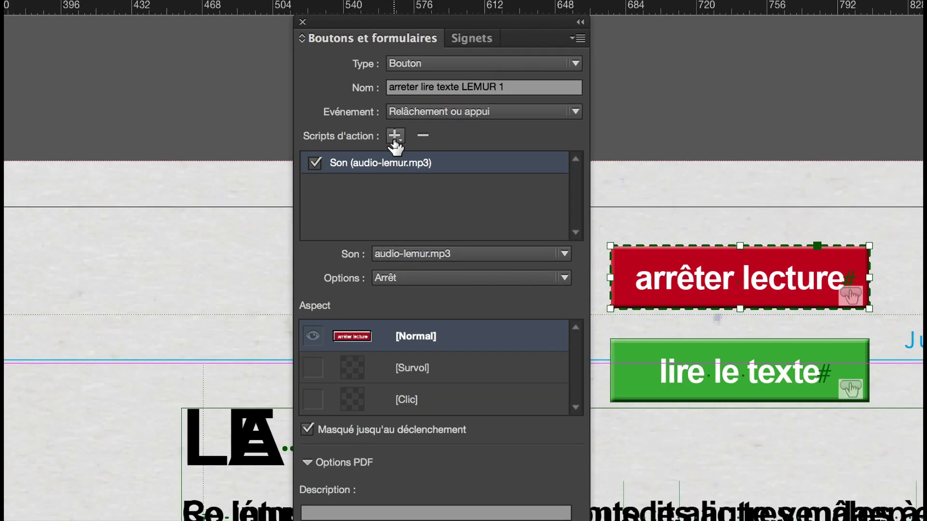
{"action": "left_click", "coordinate": [394, 138]}
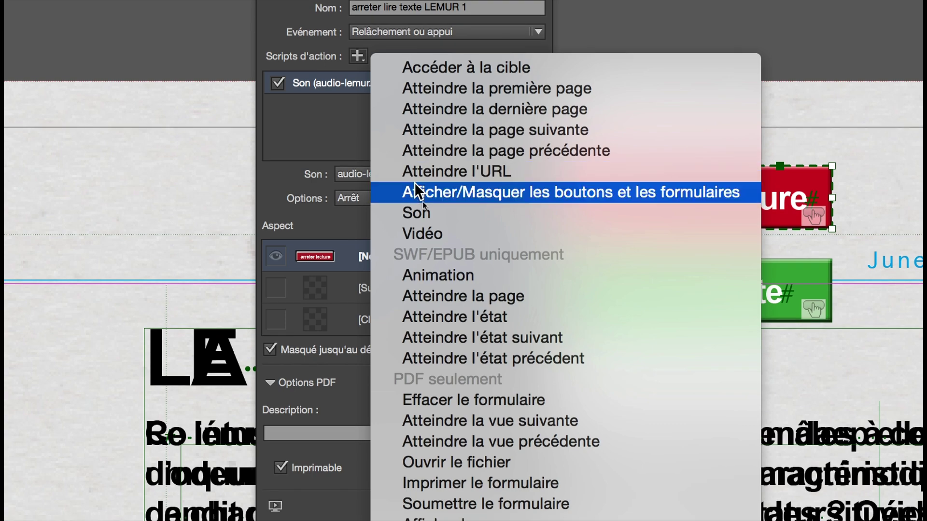
{"action": "left_click", "coordinate": [415, 189]}
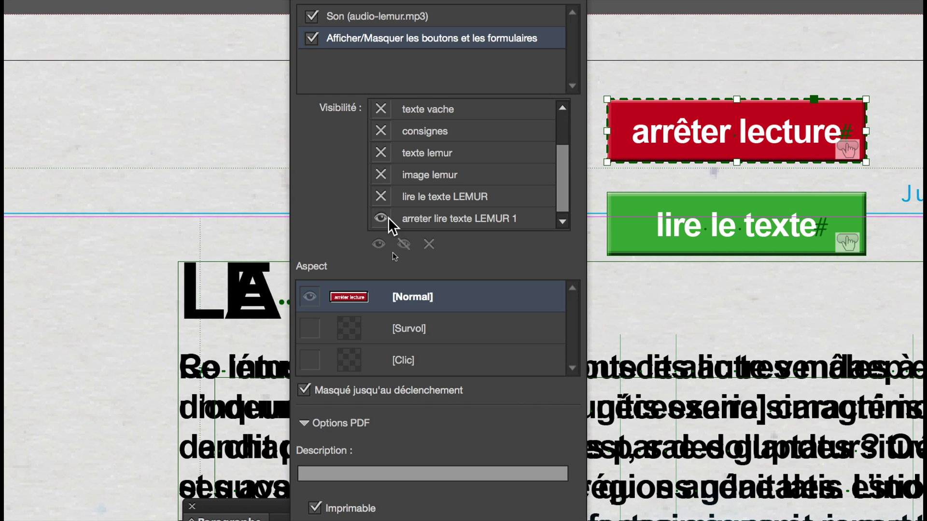
{"action": "left_click", "coordinate": [388, 218]}
{"action": "left_click", "coordinate": [384, 207]}
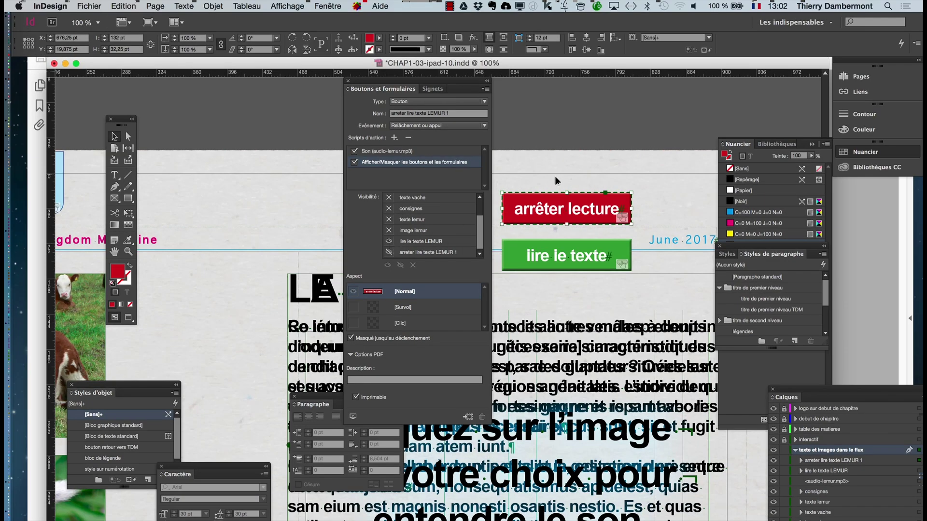
Move the red "arrêter lecture" button exactly on top of the green "lire le texte" button.
{"action": "left_click", "coordinate": [557, 256]}
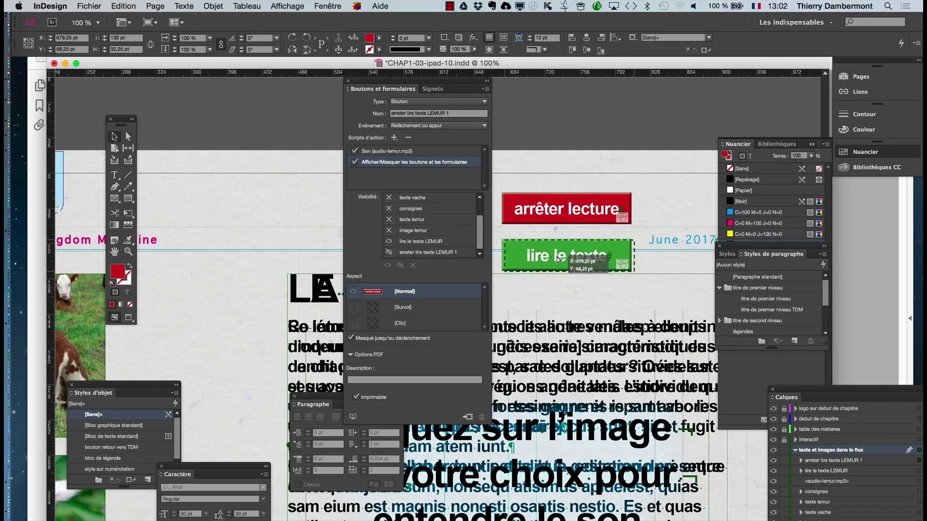
{"action": "left_click_drag", "start_coordinate": [556, 259], "coordinate": [555, 259]}
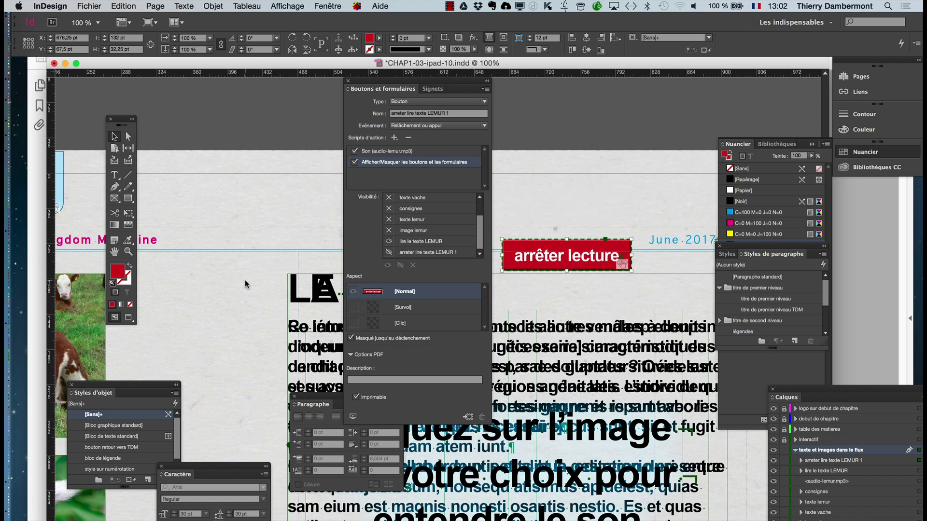
Make the cow image button's Survol event also hide "arreter lire texte LEMUR 1", and close the button settings.
{"action": "scroll", "coordinate": [244, 283], "scroll_direction": "down", "scroll_amount": 1}
{"action": "scroll", "coordinate": [245, 279], "scroll_direction": "down", "scroll_amount": 1}
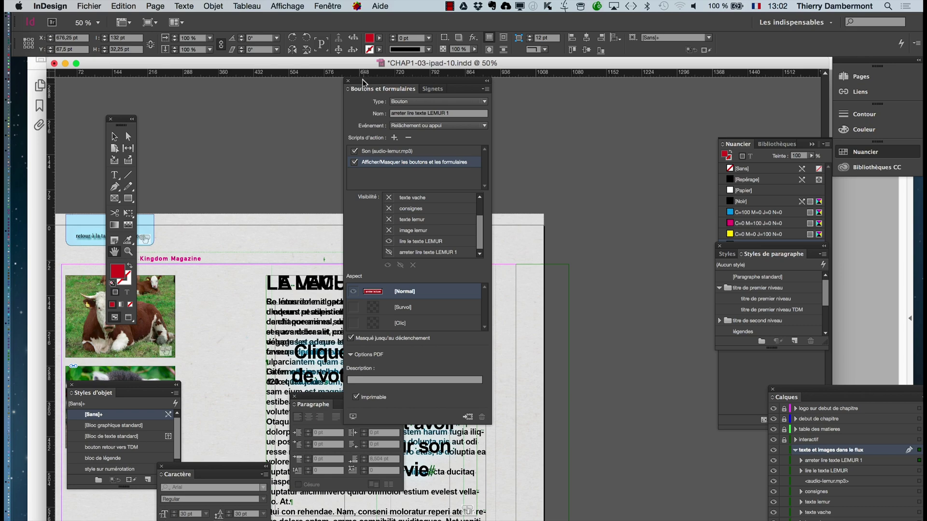
{"action": "left_click_drag", "start_coordinate": [363, 82], "coordinate": [566, 100]}
{"action": "left_click_drag", "start_coordinate": [231, 235], "coordinate": [403, 109]}
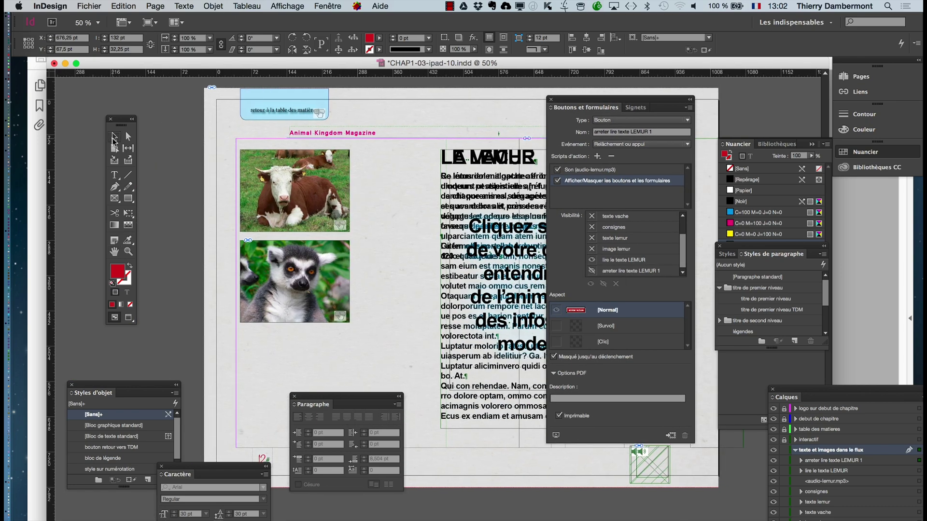
{"action": "left_click", "coordinate": [250, 191]}
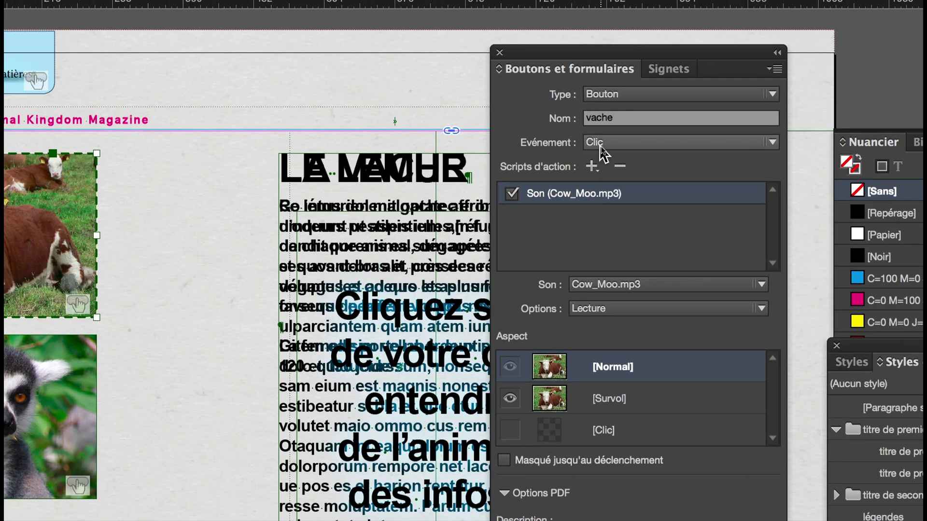
{"action": "left_click", "coordinate": [599, 145]}
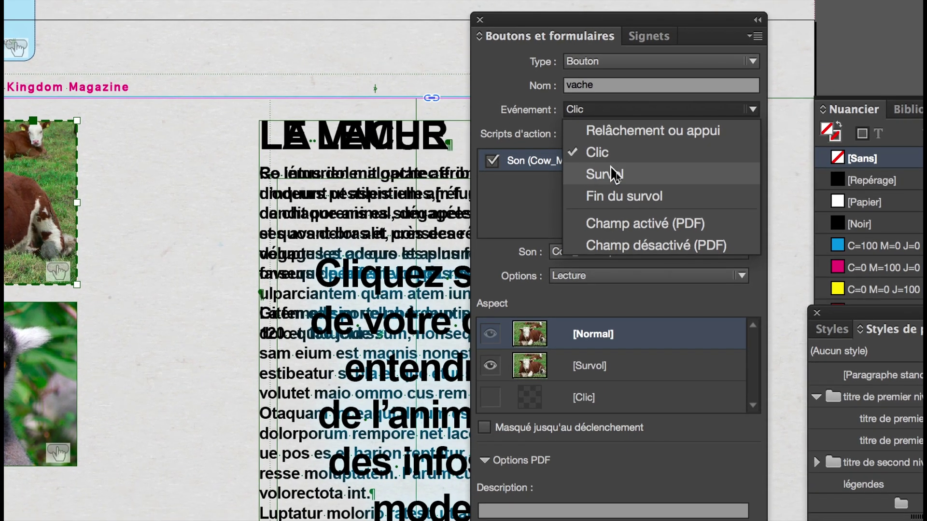
{"action": "left_click", "coordinate": [610, 174]}
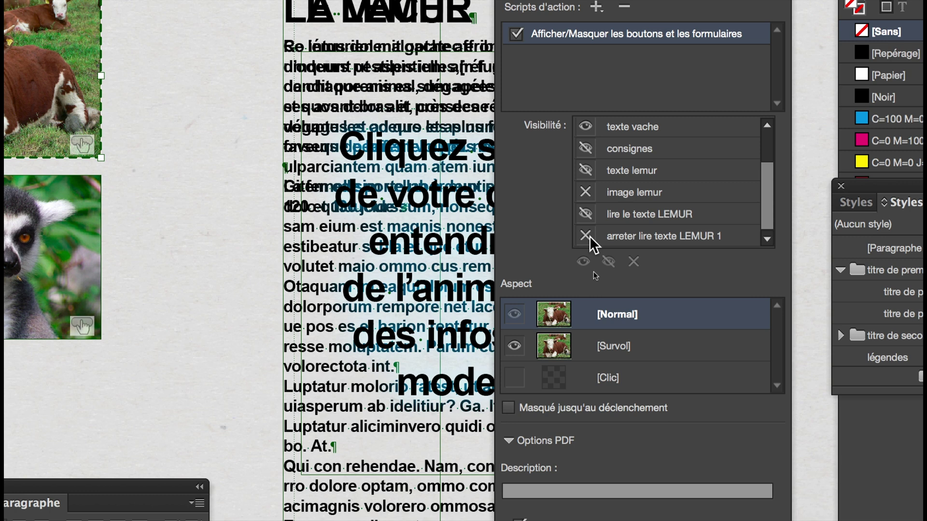
{"action": "left_click", "coordinate": [565, 246]}
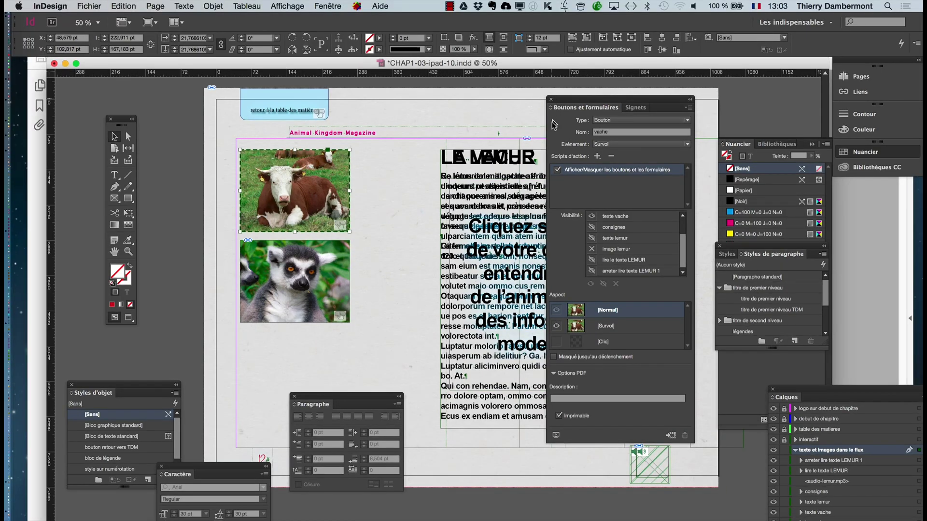
{"action": "left_click", "coordinate": [551, 99]}
Save the document as a new version named CHAP1-03-ipad-11.indd.
{"action": "left_click", "coordinate": [89, 6]}
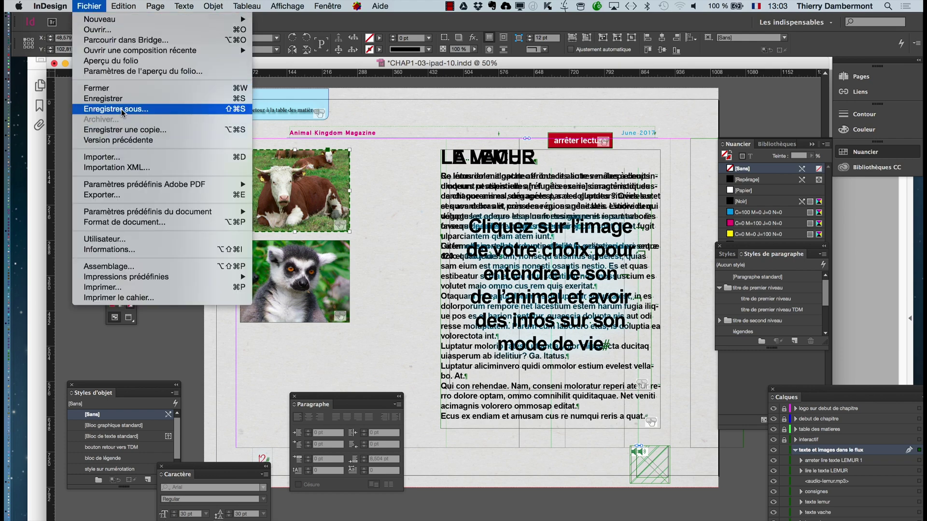
{"action": "left_click", "coordinate": [436, 166]}
{"action": "key", "text": "super+shift+s"}
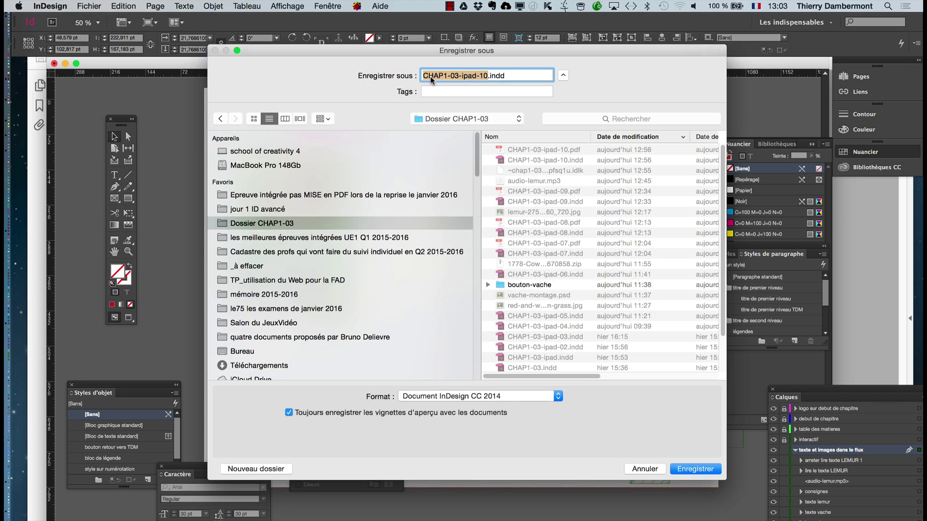
{"action": "left_click", "coordinate": [487, 75]}
{"action": "key", "text": "Delete"}
{"action": "type", "text": "1"}
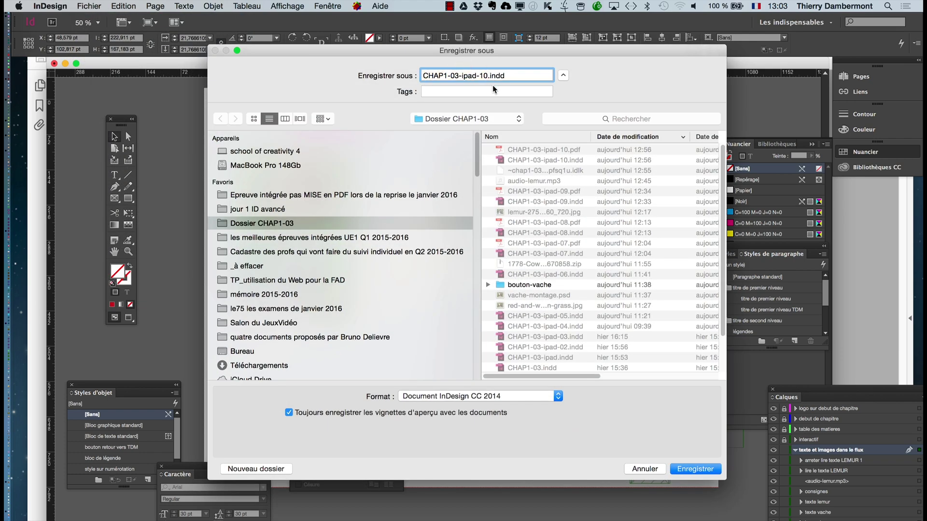
{"action": "key", "text": "Return"}
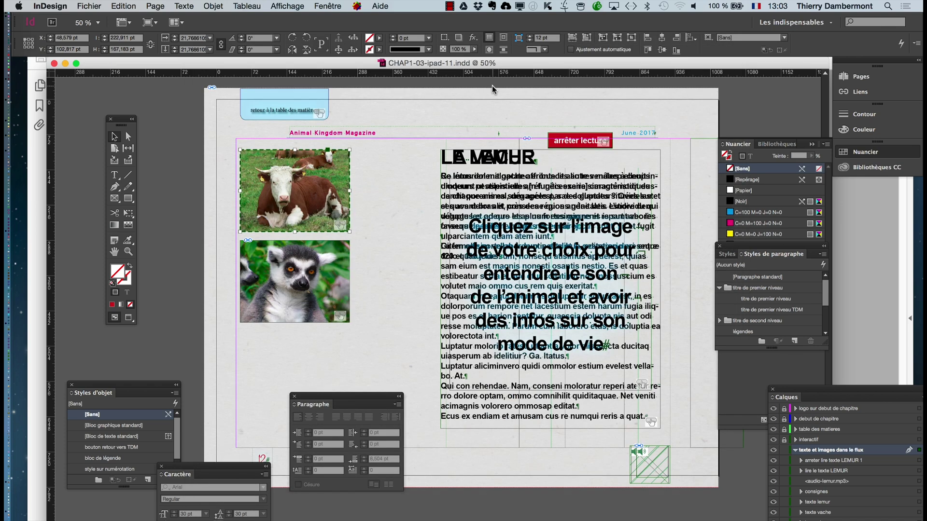
Export page 12 as an interactive PDF named CHAP1-03-ipad-12.pdf, keeping the existing export options.
{"action": "left_click", "coordinate": [93, 6]}
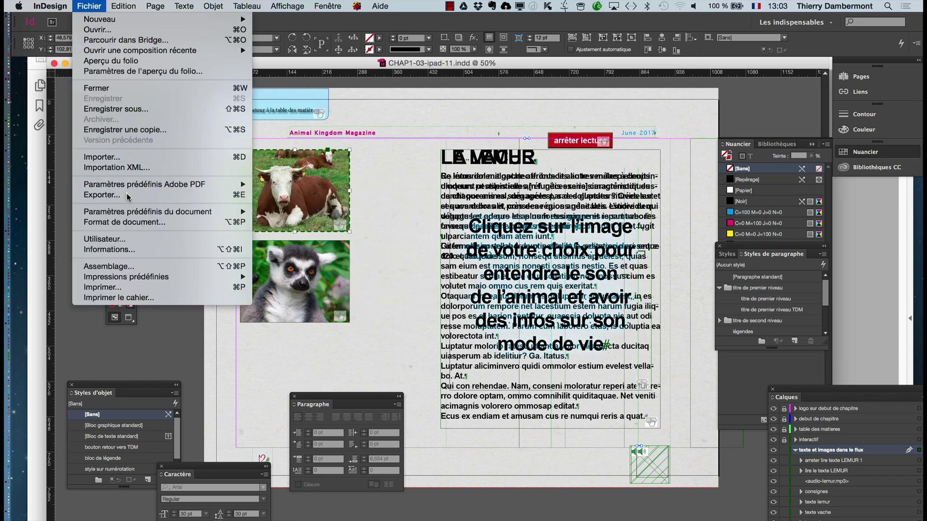
{"action": "key", "text": "Escape"}
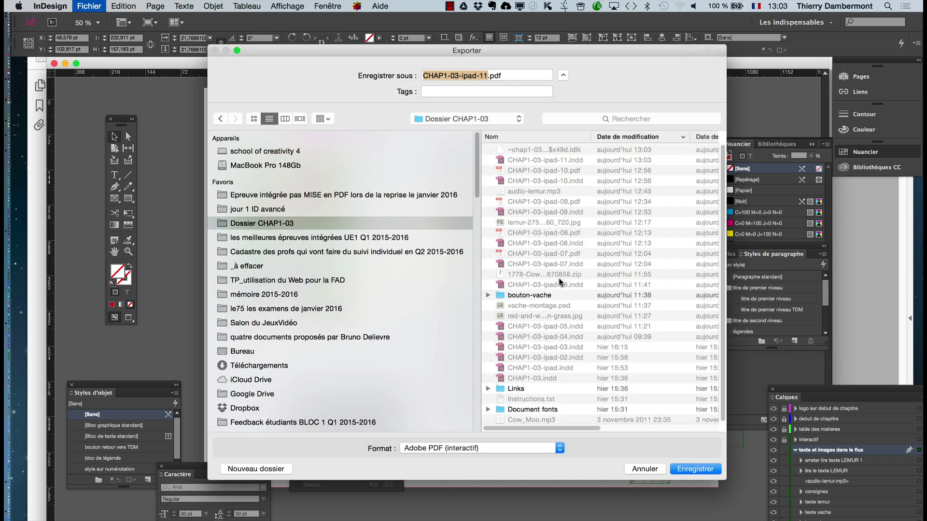
{"action": "key", "text": "Right"}
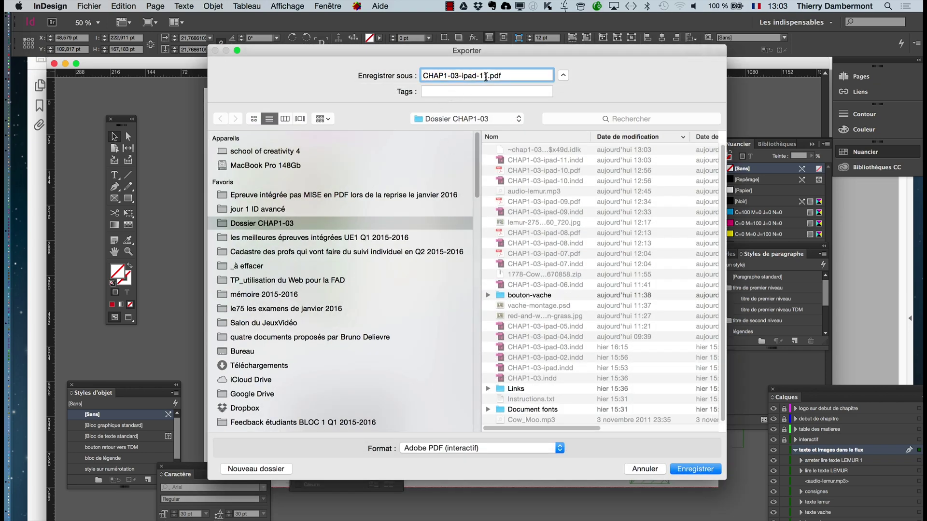
{"action": "key", "text": "BackSpace"}
{"action": "type", "text": "2"}
{"action": "key", "text": "Return"}
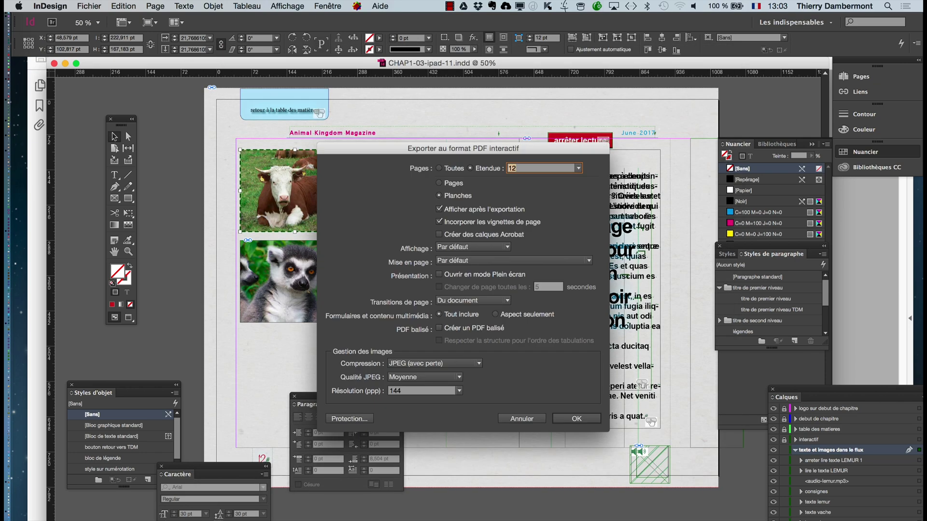
{"action": "left_click", "coordinate": [576, 419]}
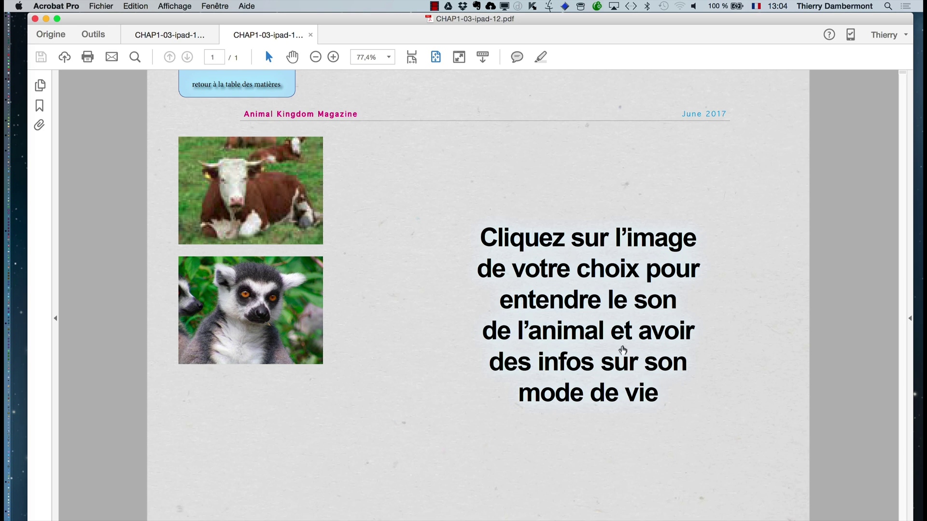
In Acrobat Pro, test the cow and lemur image buttons, and start and stop the lemur audio twice with its play and stop buttons.
{"action": "left_click", "coordinate": [285, 211]}
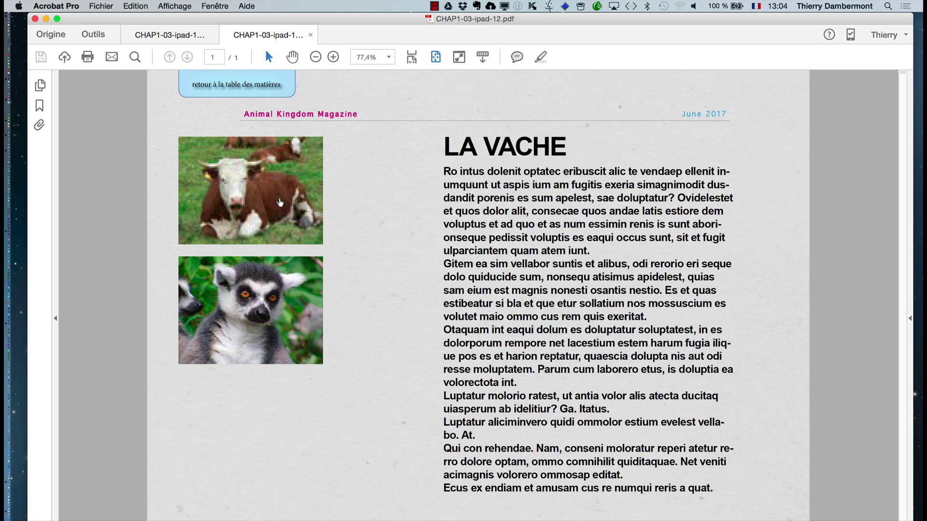
{"action": "key", "text": "XF86AudioRaiseVolume"}
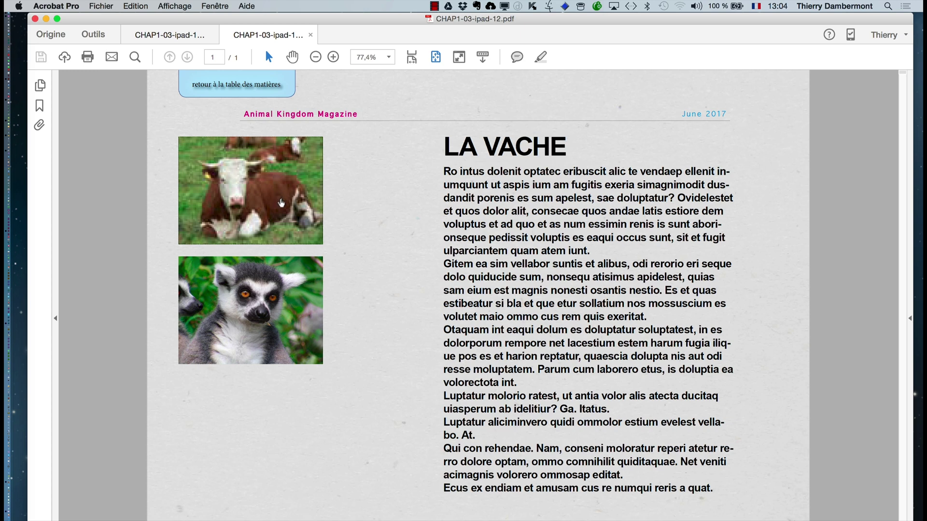
{"action": "left_click", "coordinate": [263, 304]}
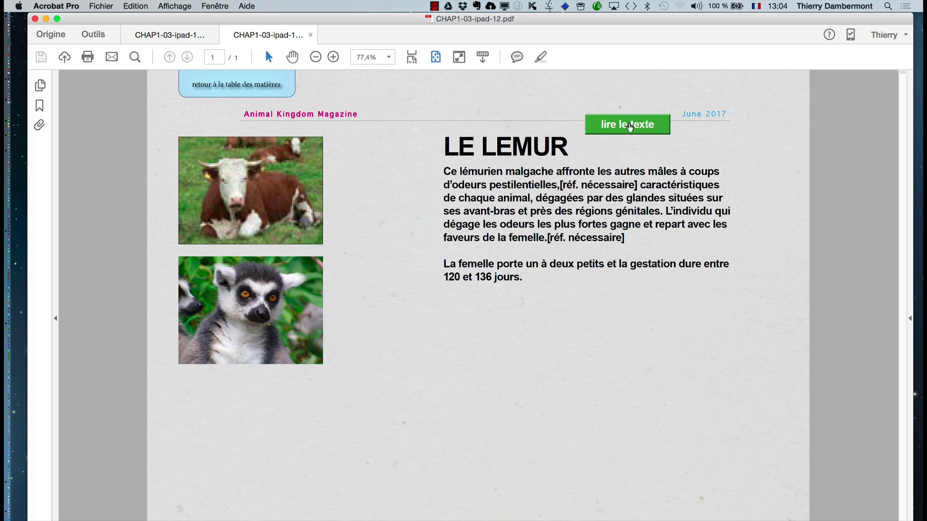
{"action": "left_click", "coordinate": [630, 127]}
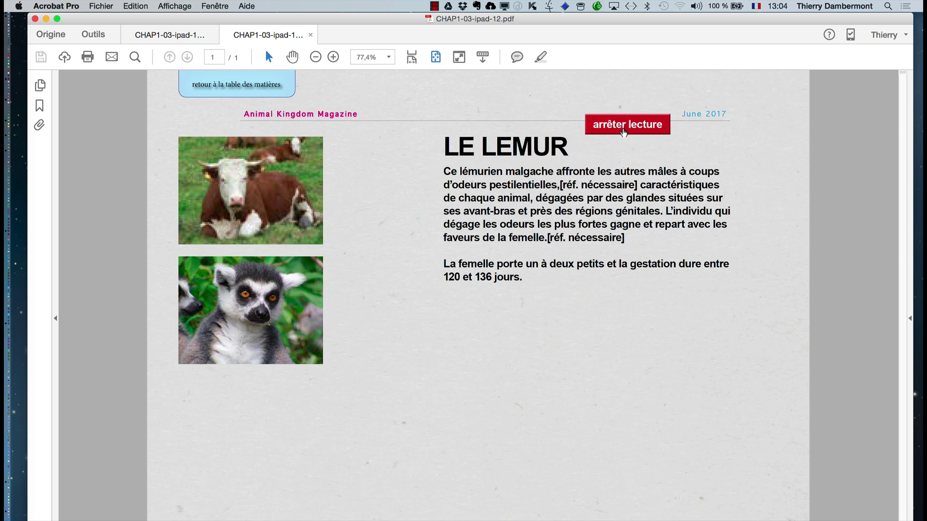
{"action": "left_click", "coordinate": [624, 132]}
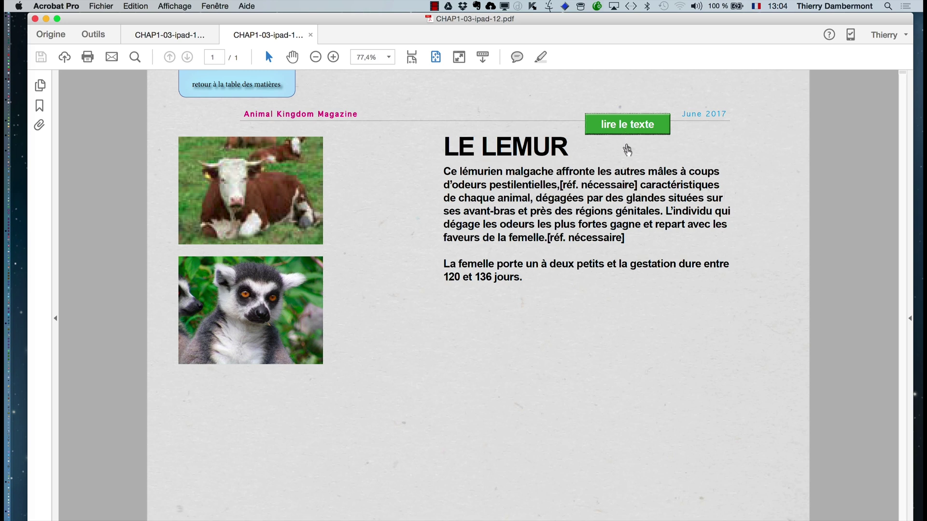
{"action": "left_click", "coordinate": [627, 150]}
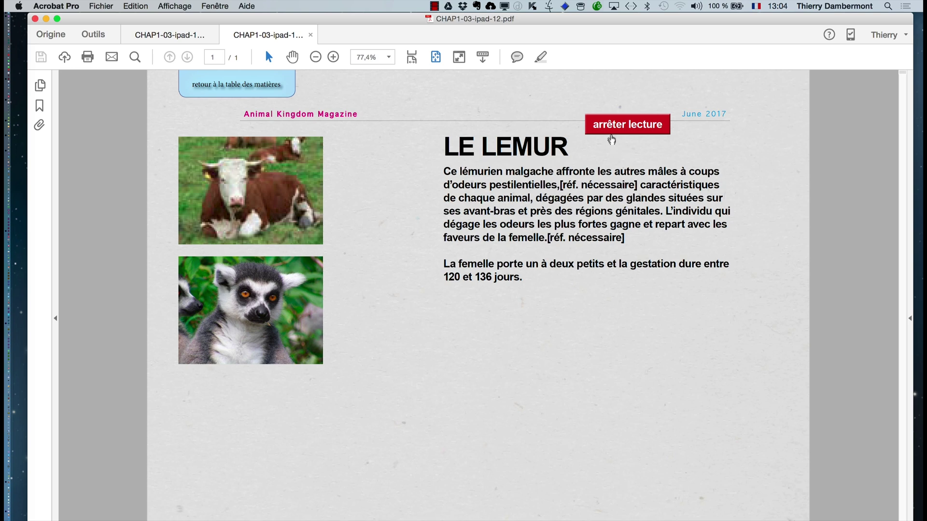
{"action": "left_click", "coordinate": [611, 129]}
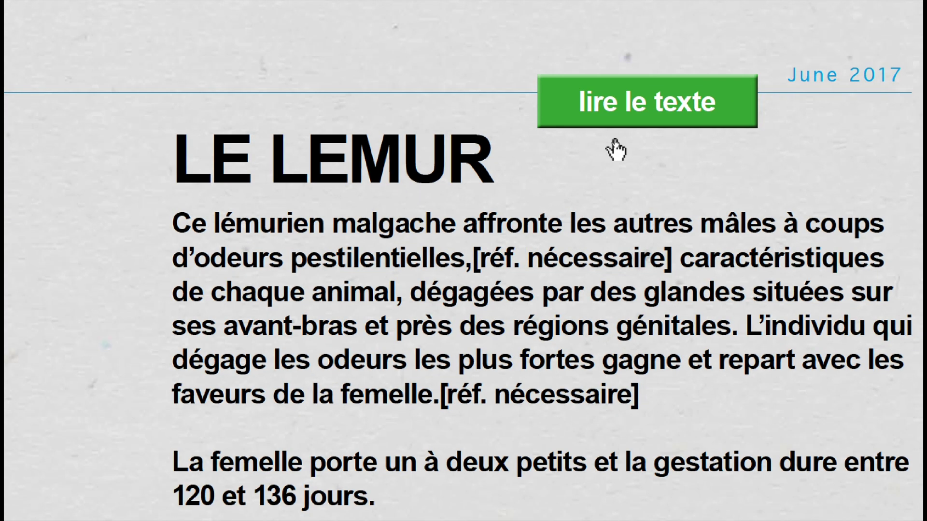
Play and stop the lemur audio once more, and test the cow and lemur image buttons.
{"action": "left_click", "coordinate": [644, 113]}
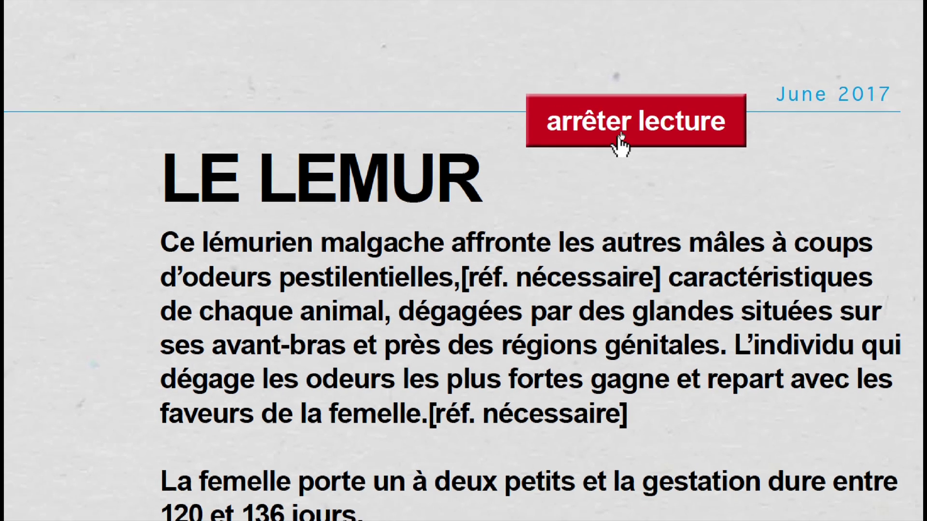
{"action": "left_click", "coordinate": [621, 137]}
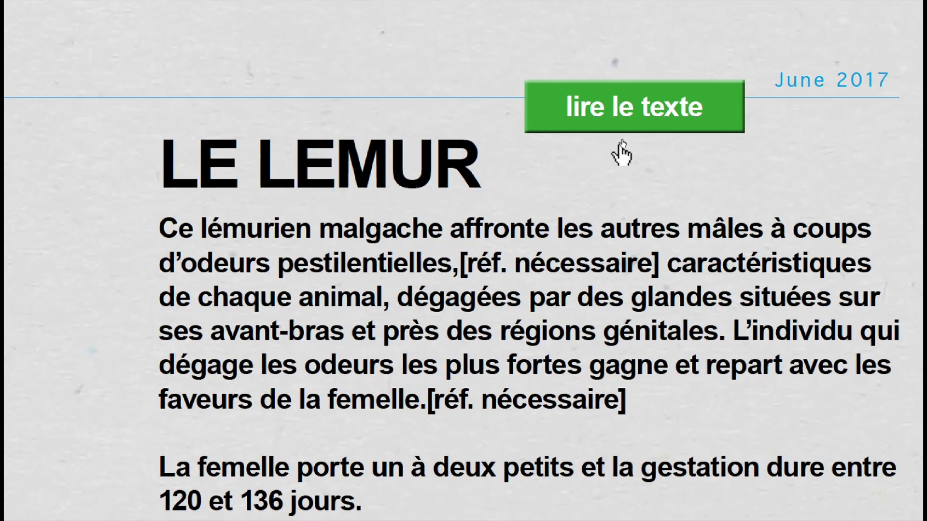
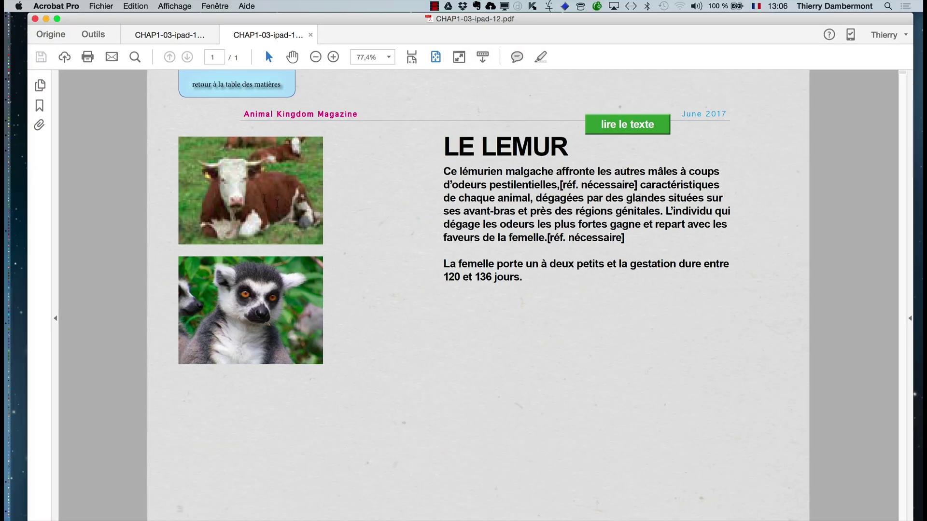
{"action": "left_click", "coordinate": [277, 204]}
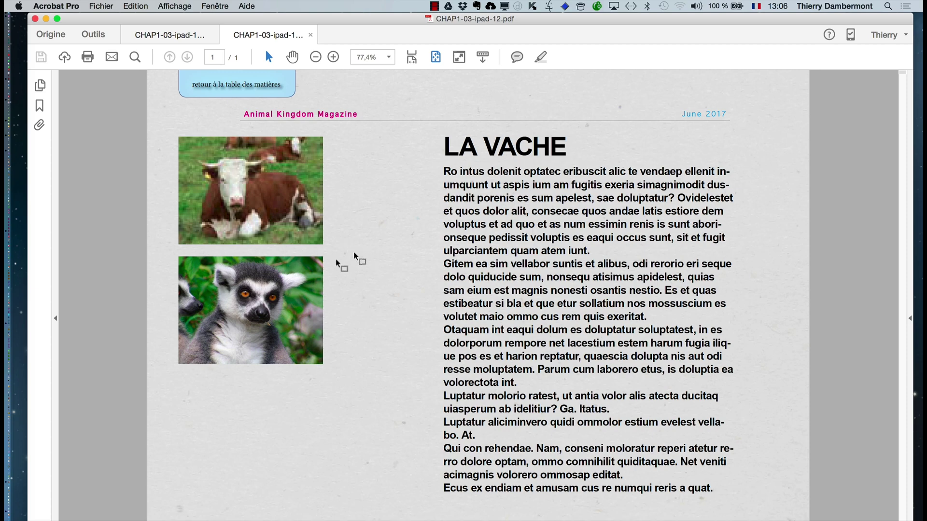
{"action": "left_click", "coordinate": [313, 287]}
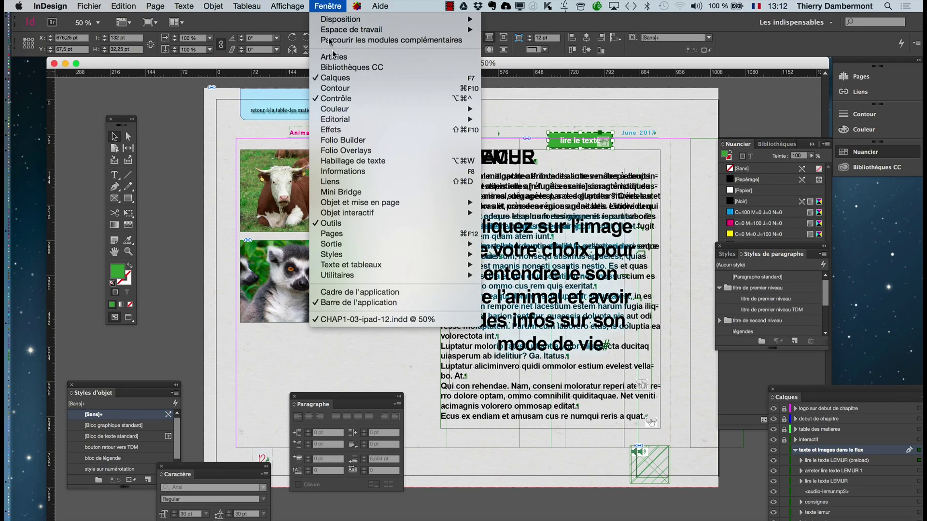
In InDesign, open the Boutons et formulaires settings and spread apart the three stacked lemur audio buttons so each is accessible.
{"action": "left_click", "coordinate": [319, 6]}
{"action": "mouse_move", "coordinate": [348, 212]}
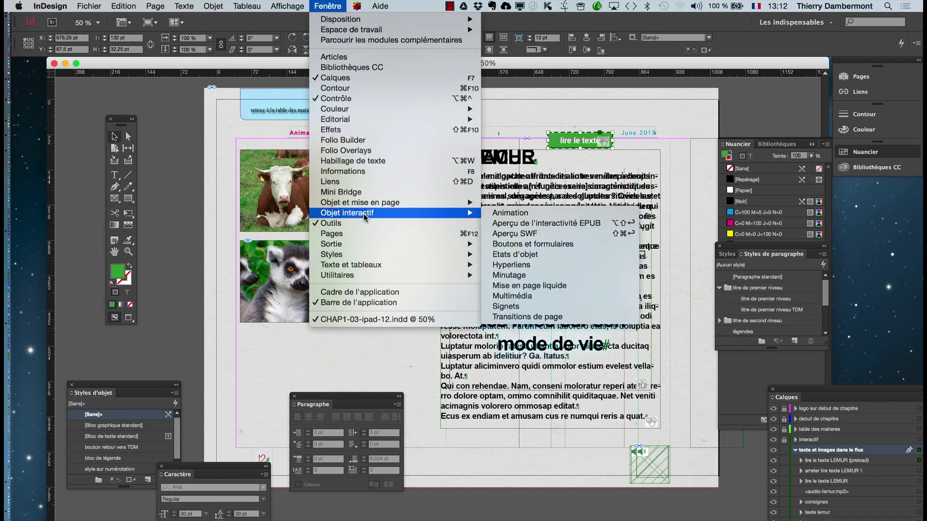
{"action": "left_click", "coordinate": [543, 245]}
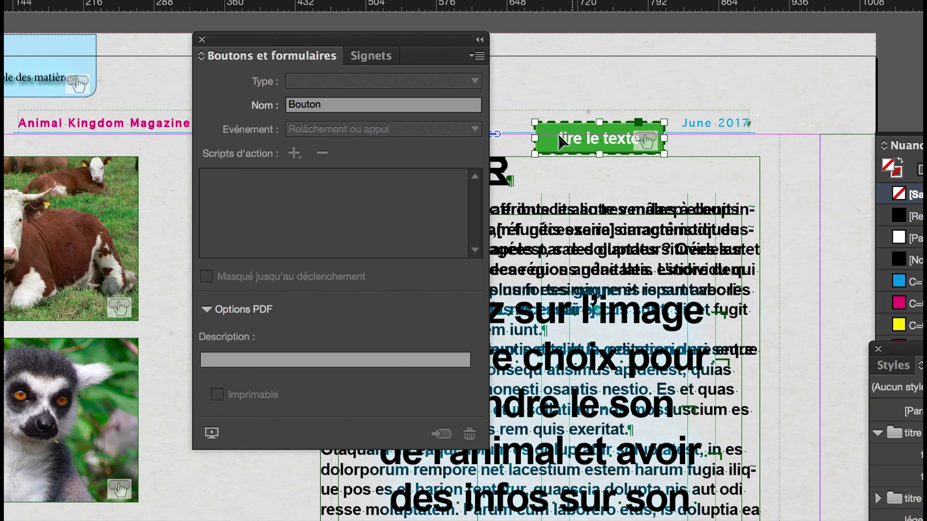
{"action": "left_click_drag", "start_coordinate": [530, 167], "coordinate": [522, 97]}
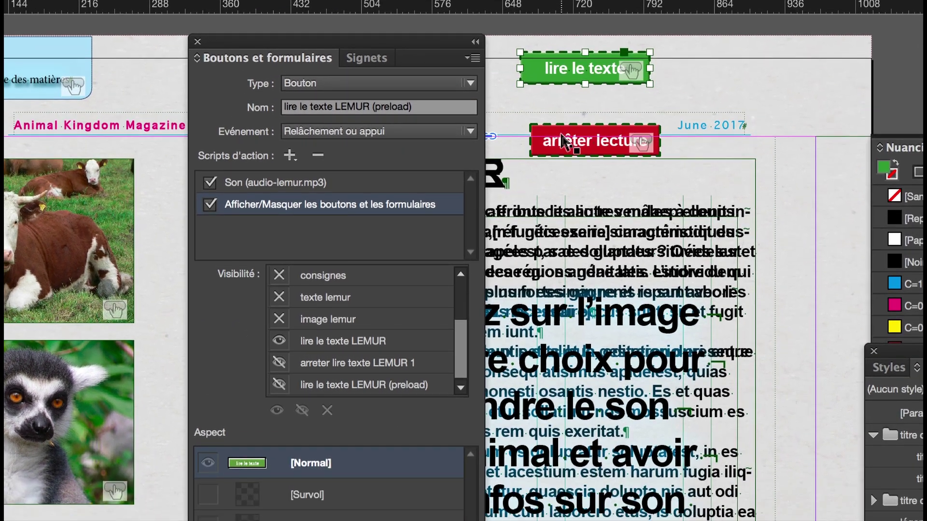
{"action": "left_click_drag", "start_coordinate": [575, 161], "coordinate": [580, 222]}
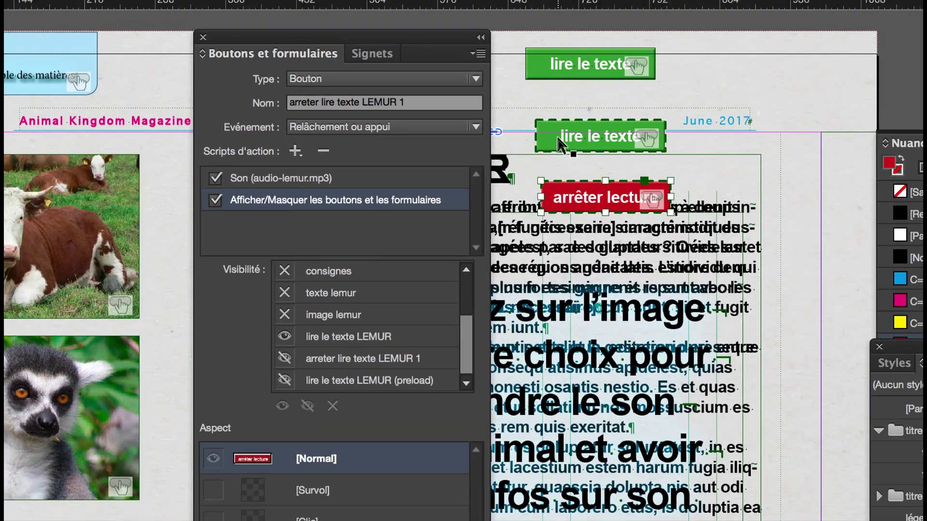
{"action": "left_click_drag", "start_coordinate": [557, 135], "coordinate": [548, 106]}
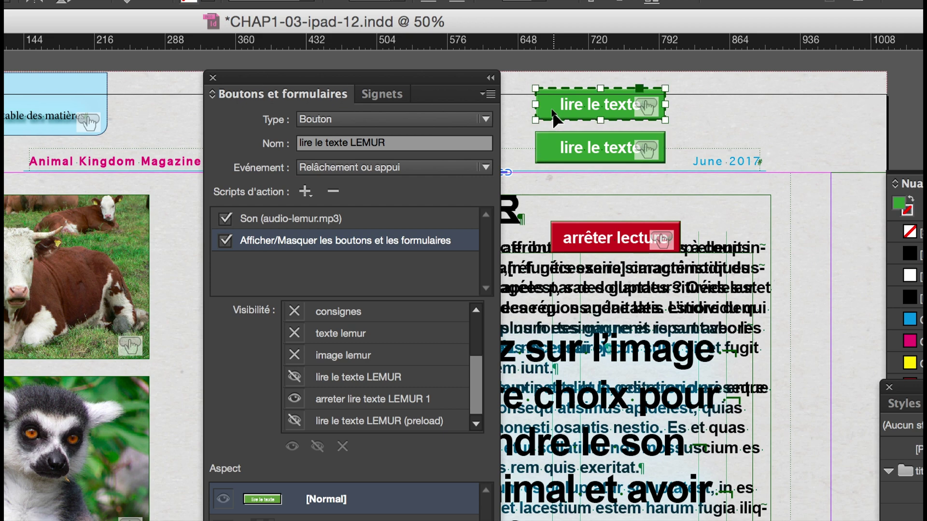
Examine the sound and show/hide actions of the buttons "lire le texte LEMUR (preload)" and "lire le texte LEMUR".
{"action": "left_click", "coordinate": [554, 118]}
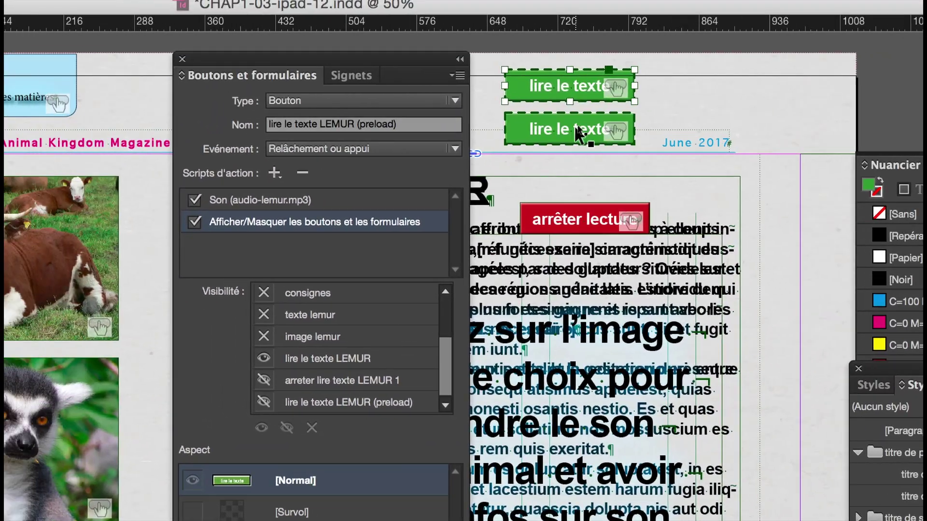
{"action": "left_click", "coordinate": [573, 128]}
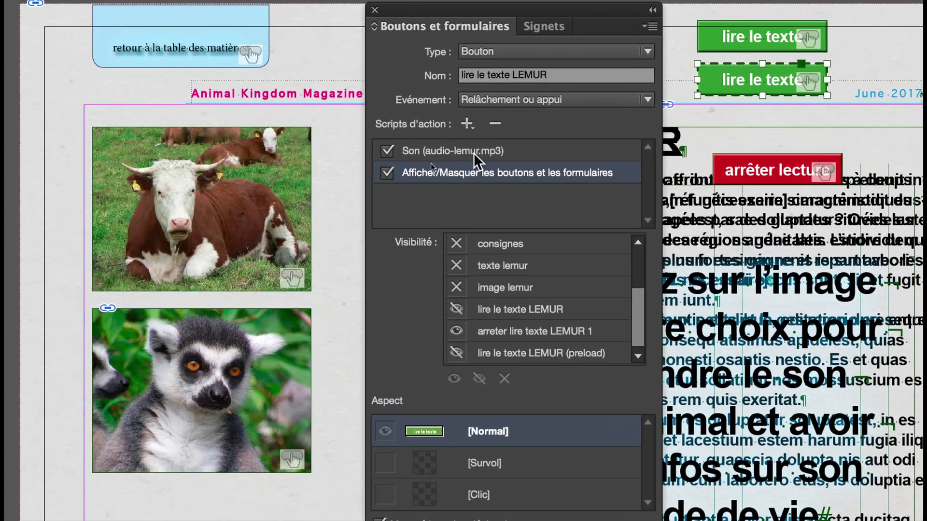
{"action": "left_click", "coordinate": [473, 152]}
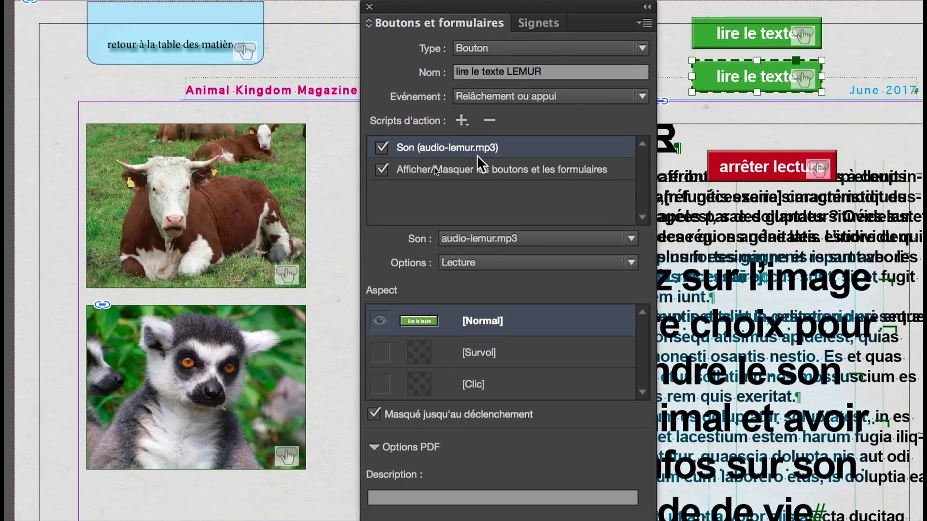
{"action": "left_click", "coordinate": [480, 172]}
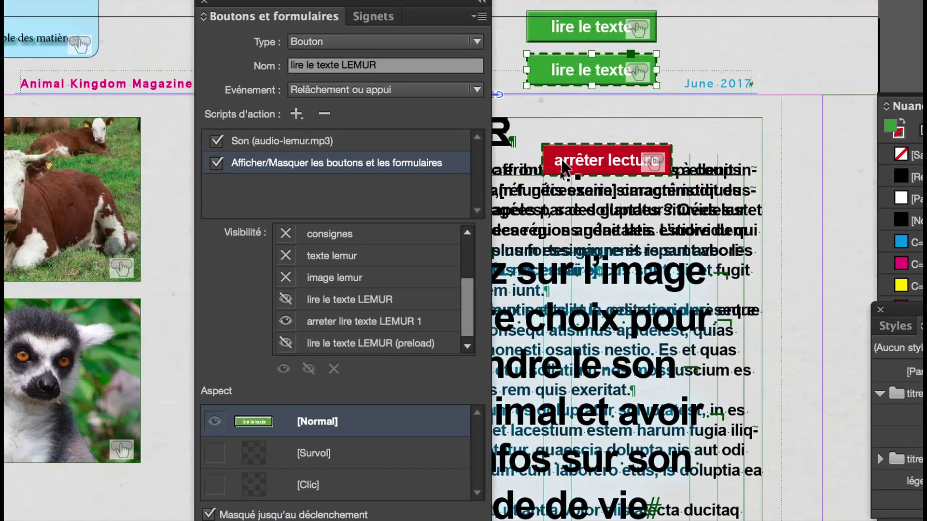
Stack the red "arrêter lecture" button and both green "lire le texte" buttons exactly on top of each other beside the title.
{"action": "left_click_drag", "start_coordinate": [628, 109], "coordinate": [612, 72]}
{"action": "left_click", "coordinate": [555, 126]}
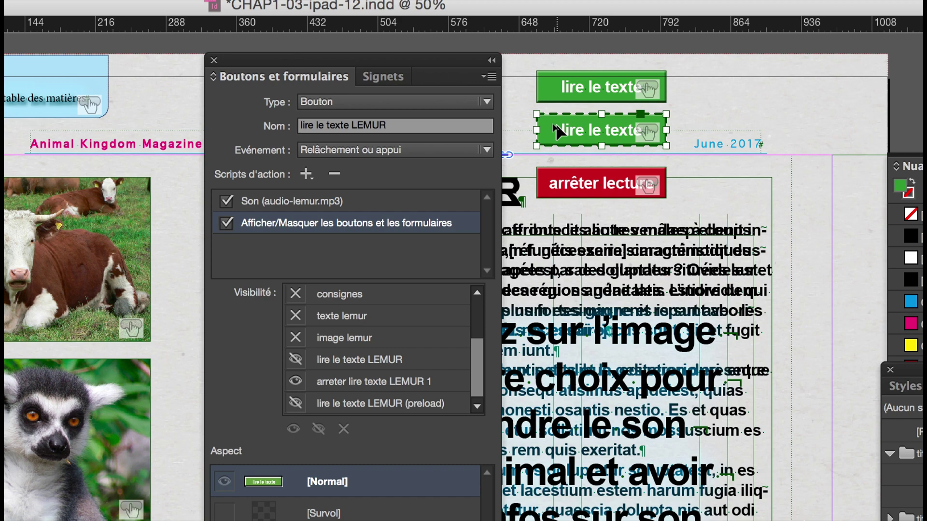
{"action": "left_click_drag", "start_coordinate": [556, 170], "coordinate": [558, 146]}
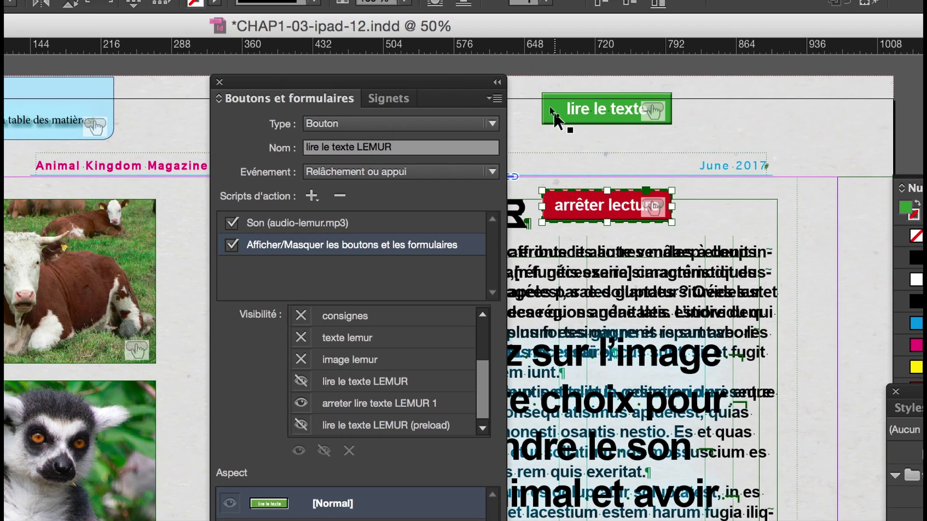
{"action": "left_click_drag", "start_coordinate": [556, 51], "coordinate": [561, 147]}
{"action": "left_click", "coordinate": [554, 118]}
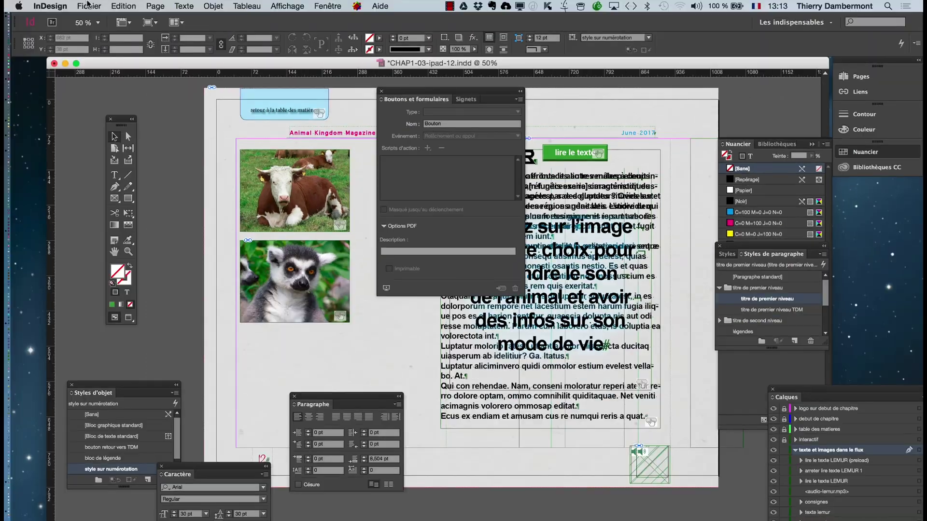
Save the document and export it as the interactive PDF CHAP1-03-ipad-12.pdf, replacing the existing file and keeping the export options.
{"action": "left_click", "coordinate": [89, 6]}
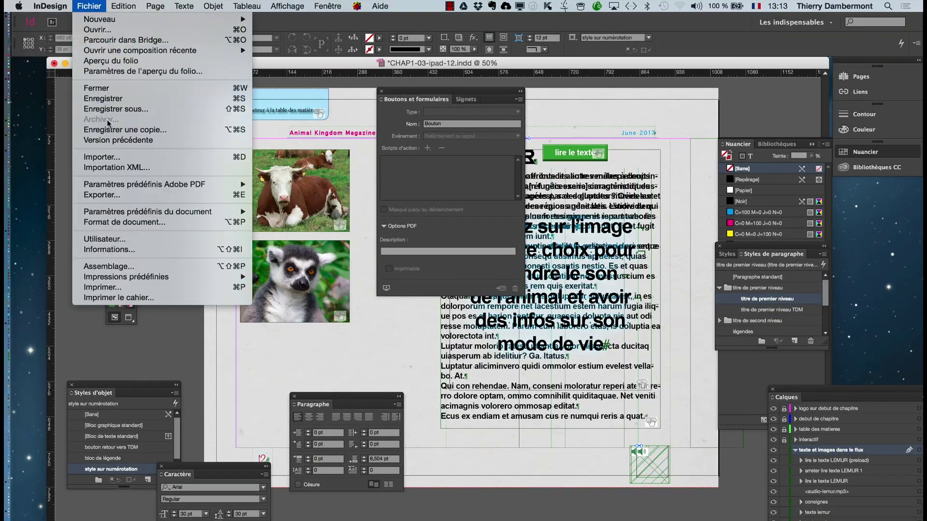
{"action": "left_click", "coordinate": [121, 98]}
{"action": "left_click", "coordinate": [89, 6]}
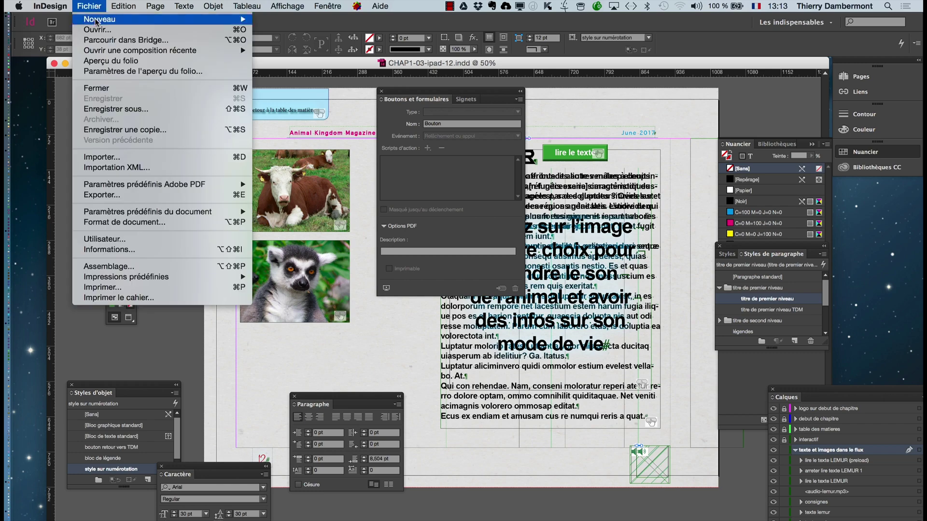
{"action": "left_click", "coordinate": [125, 196]}
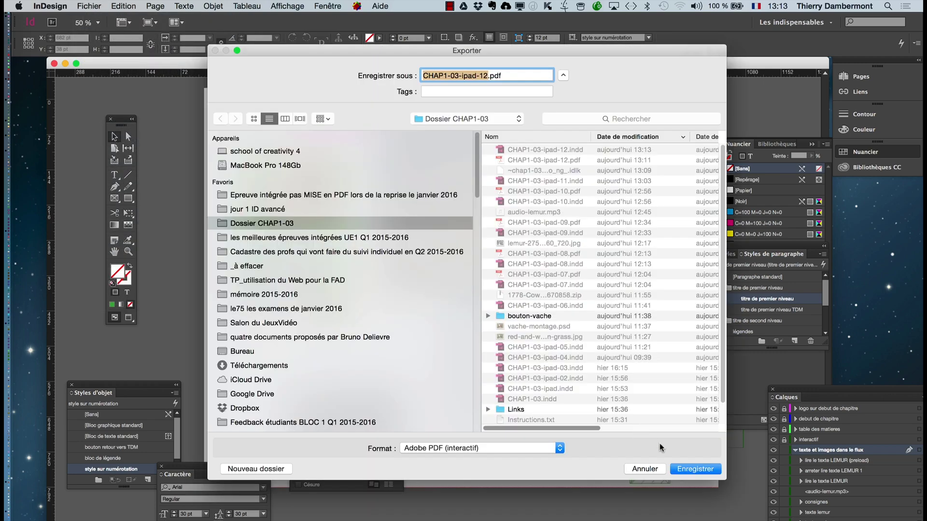
{"action": "left_click", "coordinate": [684, 470]}
{"action": "left_click", "coordinate": [540, 124]}
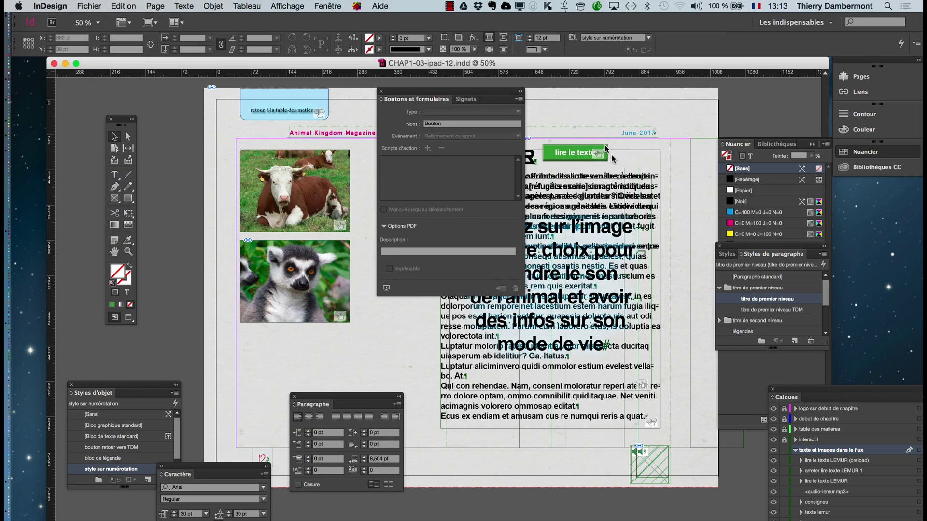
{"action": "left_click", "coordinate": [565, 425]}
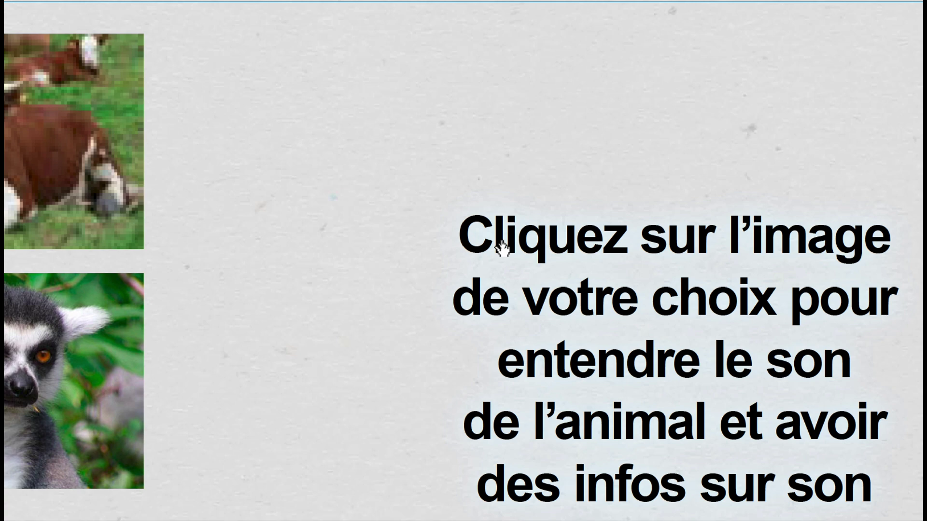
In Acrobat Pro, show the lemur text with its image button and test the "lire le texte" audio button.
{"action": "left_click", "coordinate": [104, 358]}
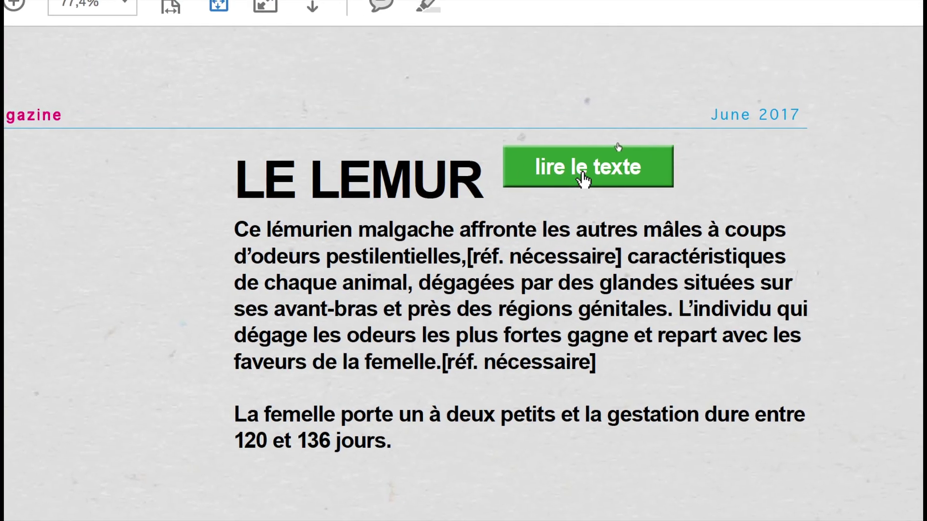
{"action": "left_click", "coordinate": [583, 181]}
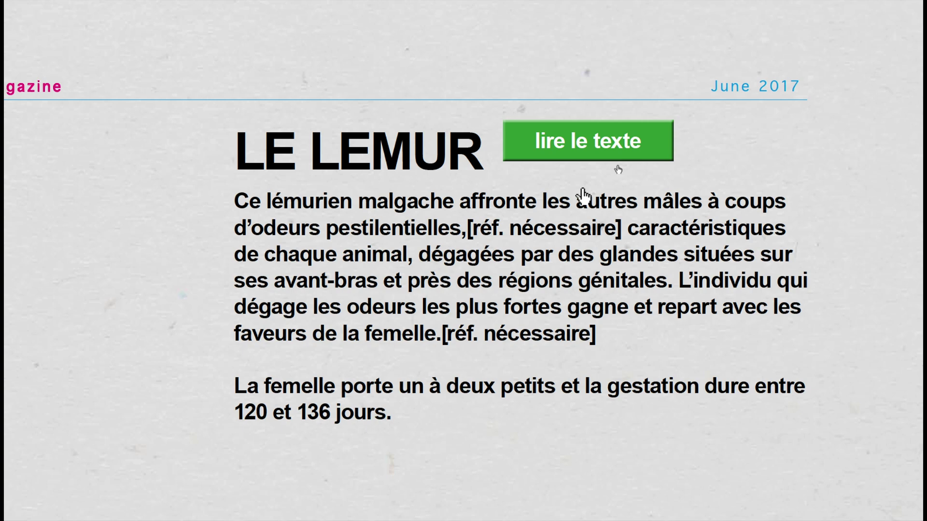
{"action": "left_click", "coordinate": [577, 180]}
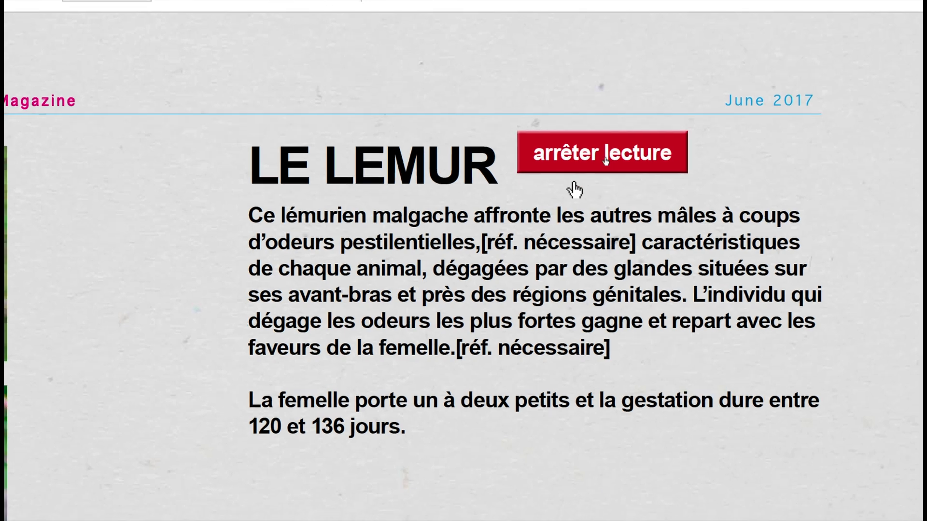